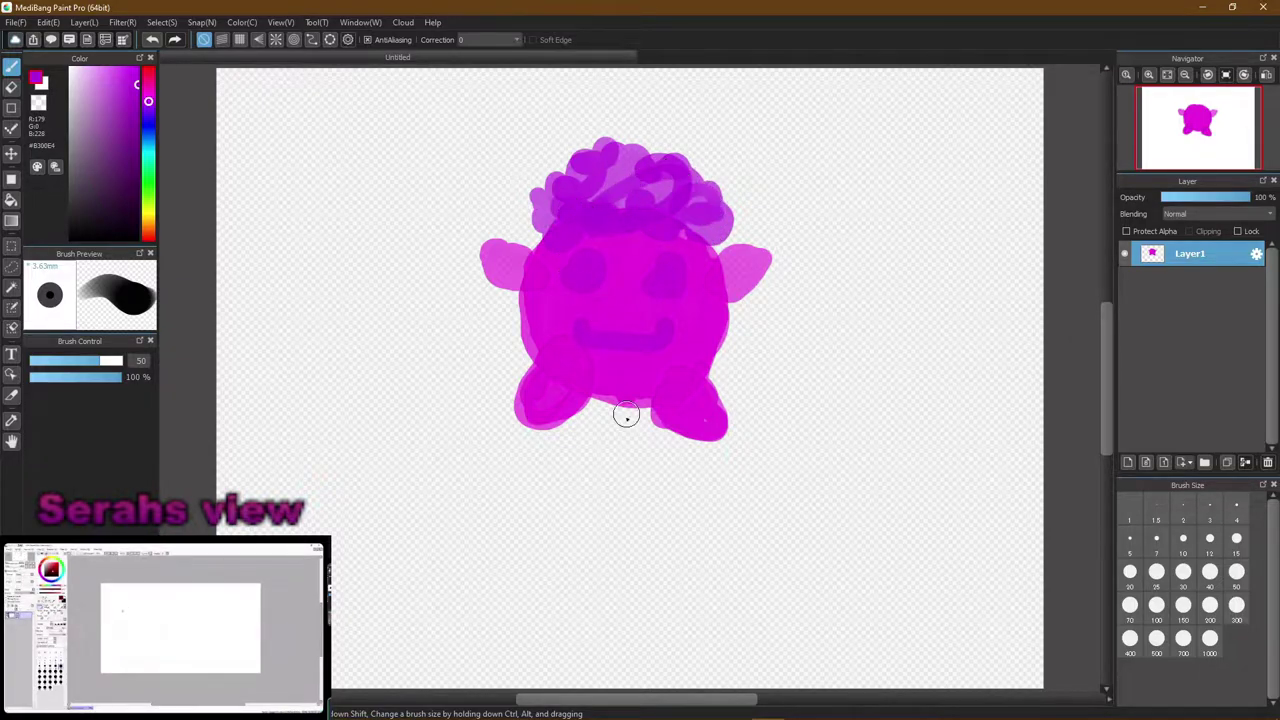
Clear the pink character doodle from Layer1 and undo the green scribbles so the canvas is empty
key("e")
mouse_move(700, 250)
left_mouse_down()
mouse_move(589, 316)
mouse_move(634, 323)
mouse_move(649, 274)
mouse_move(640, 282)
mouse_move(679, 279)
mouse_move(640, 340)
left_mouse_up()
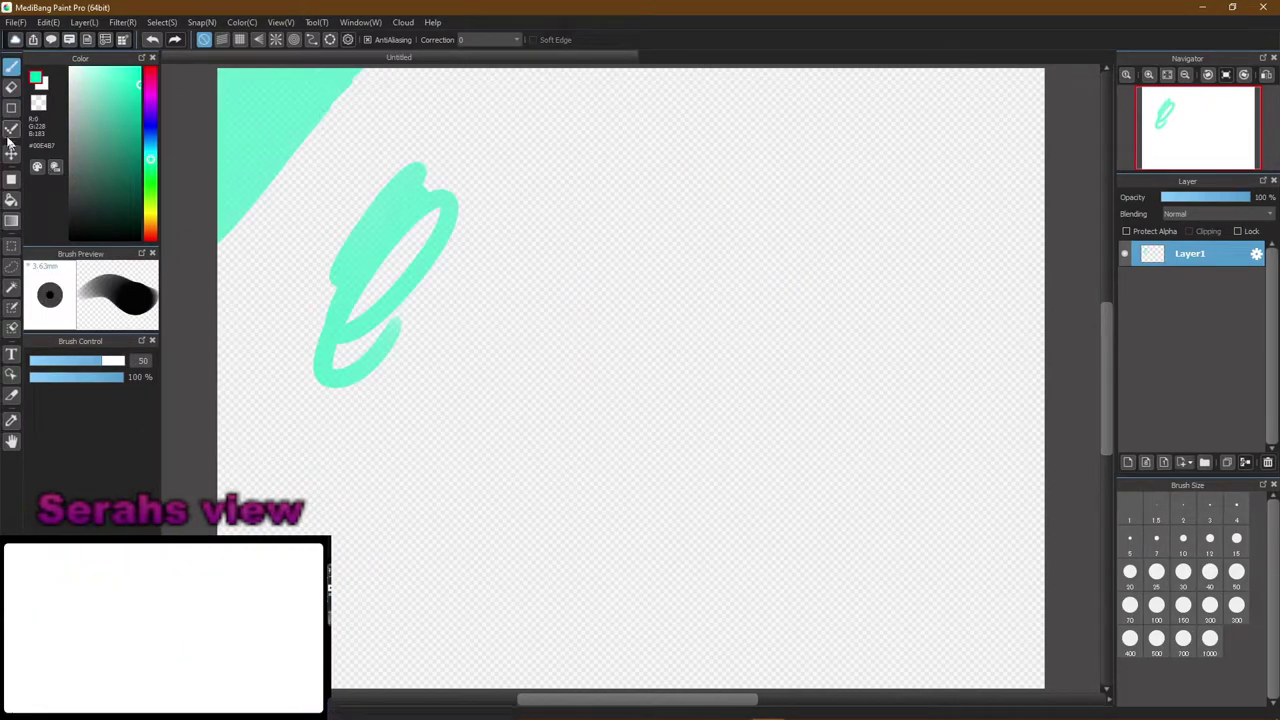
key("ctrl+z")
key("ctrl+z")
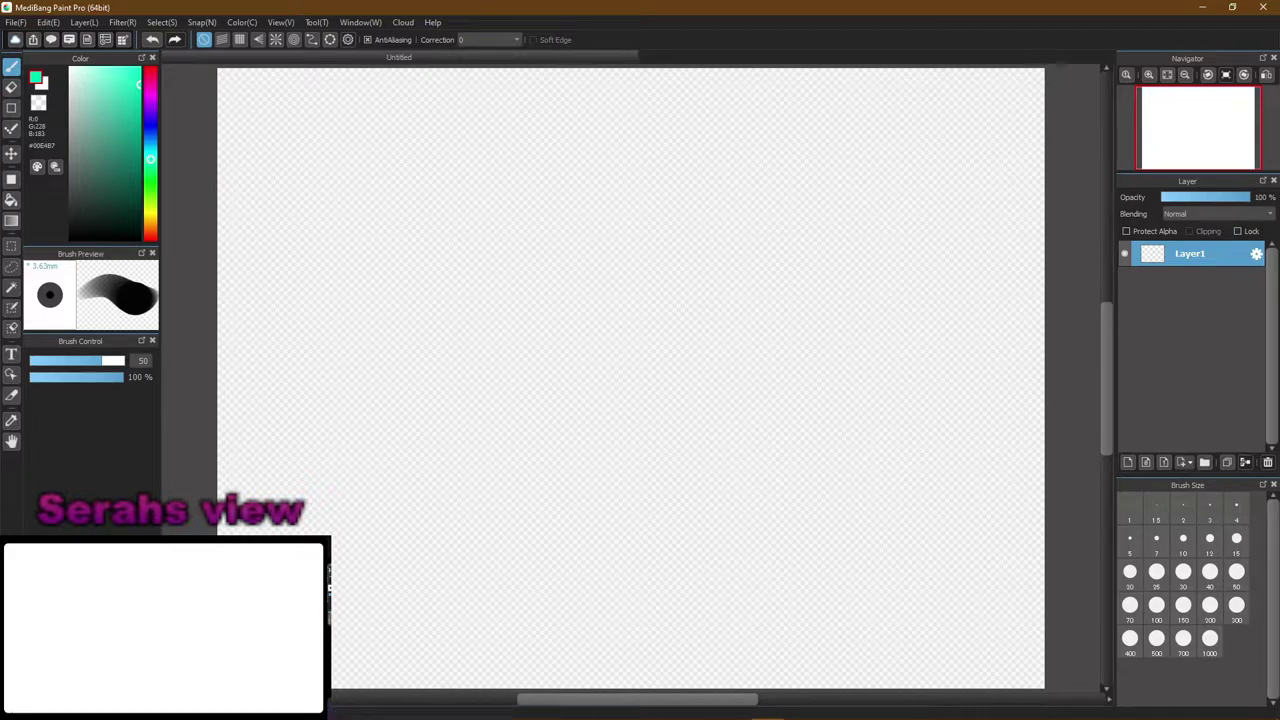
Cover the entire canvas with solid black using a size 700 brush
left_click_drag(248, 152, 255, 169)
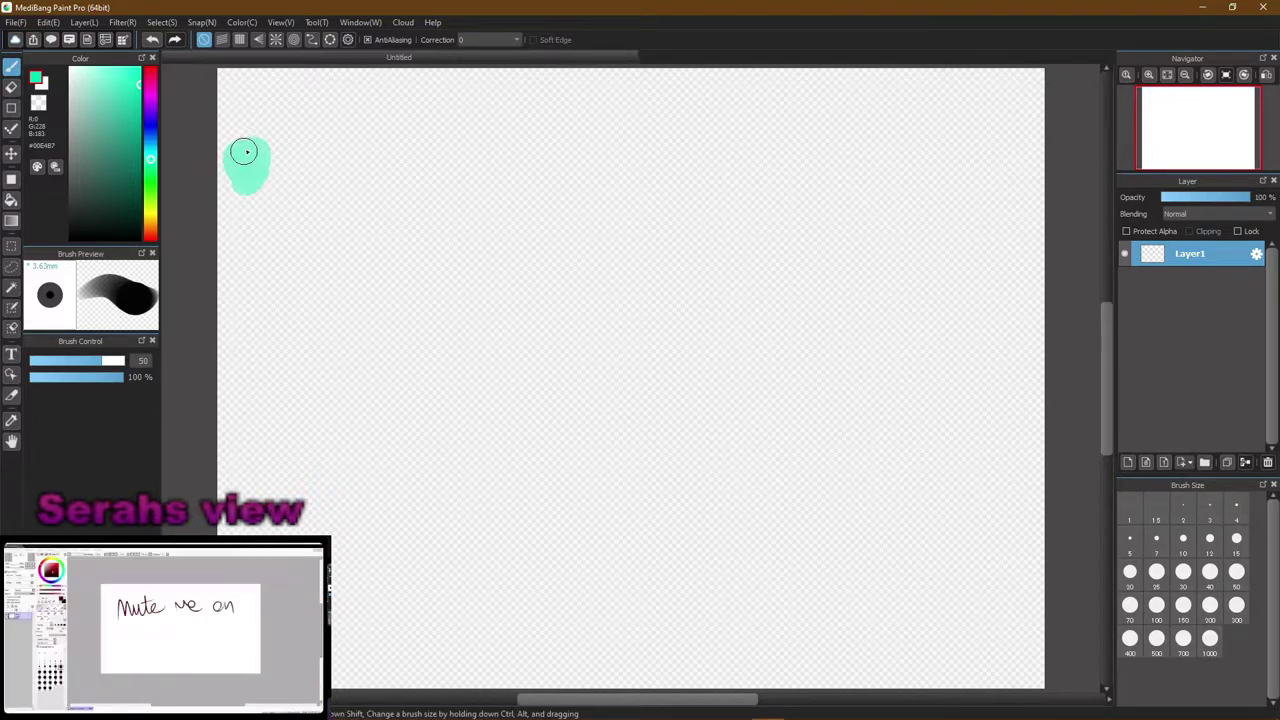
left_click(128, 169)
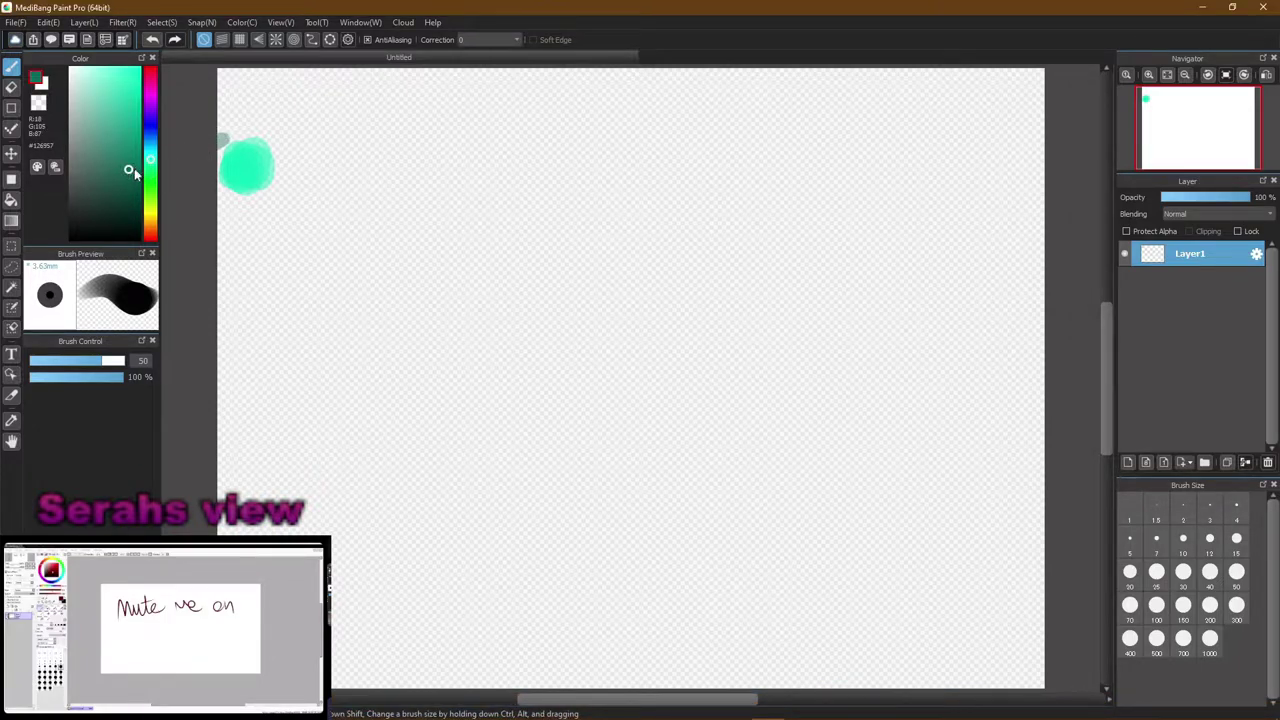
mouse_move(481, 254)
left_mouse_down()
mouse_move(327, 489)
mouse_move(508, 303)
mouse_move(610, 240)
left_mouse_up()
left_click(1183, 638)
mouse_move(800, 491)
left_mouse_down()
mouse_move(580, 499)
mouse_move(554, 558)
mouse_move(446, 261)
mouse_move(360, 131)
mouse_move(399, 51)
mouse_move(787, 63)
mouse_move(831, 151)
mouse_move(754, 577)
mouse_move(547, 619)
mouse_move(522, 600)
mouse_move(428, 632)
mouse_move(429, 562)
mouse_move(764, 551)
mouse_move(768, 659)
mouse_move(719, 678)
mouse_move(863, 675)
mouse_move(1061, 548)
left_mouse_up()
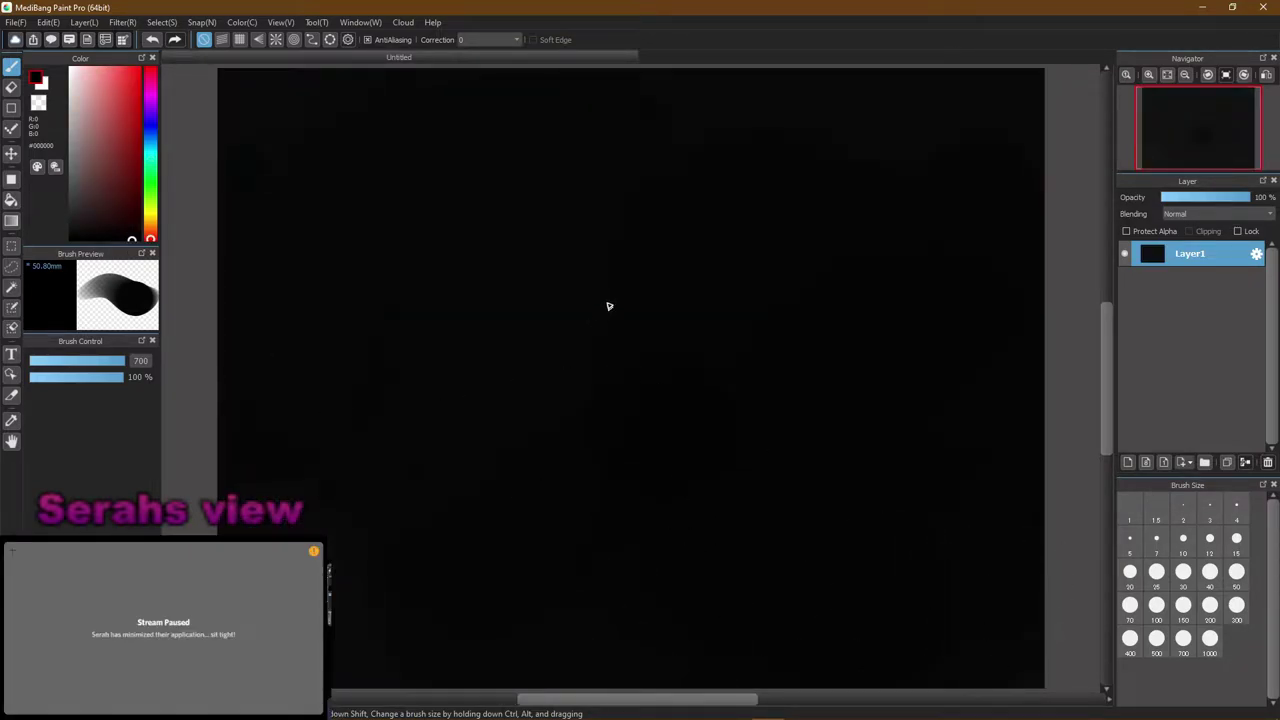
Switch to a grainy spray brush in light grey #C8C2C2 and test it on the black canvas at sizes 50 and 300
left_click(1156, 540)
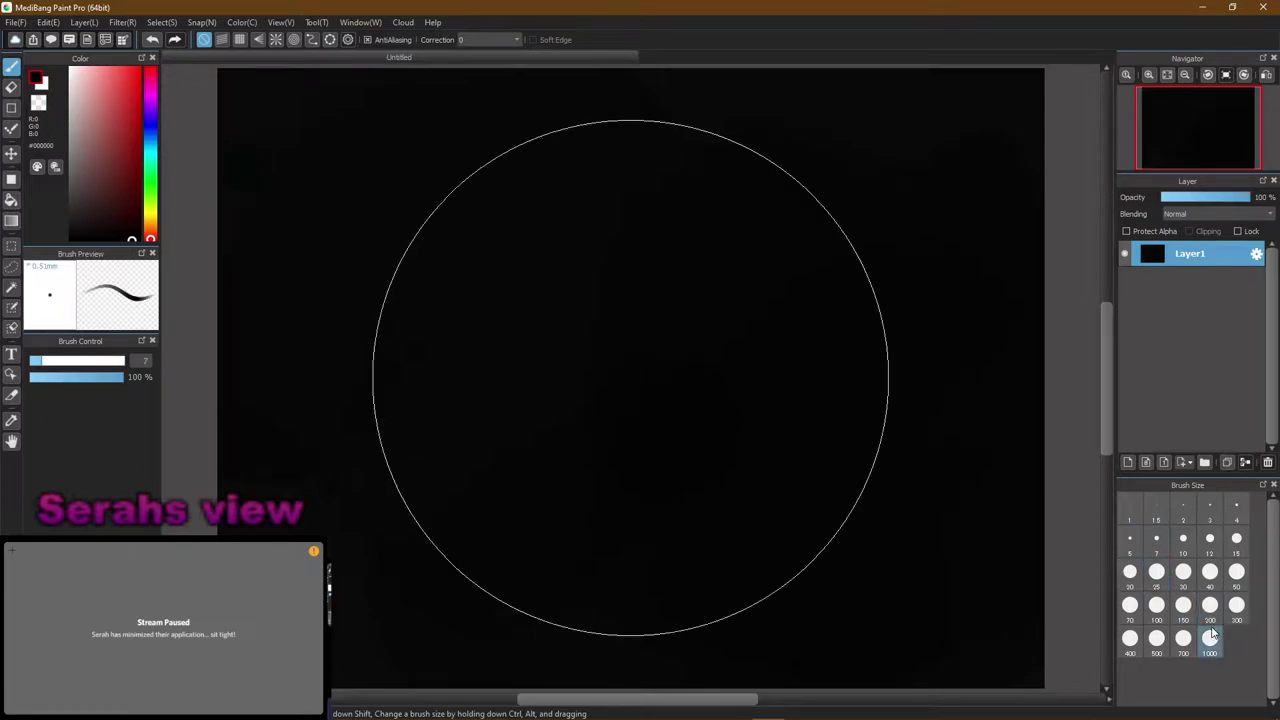
left_click(1184, 571)
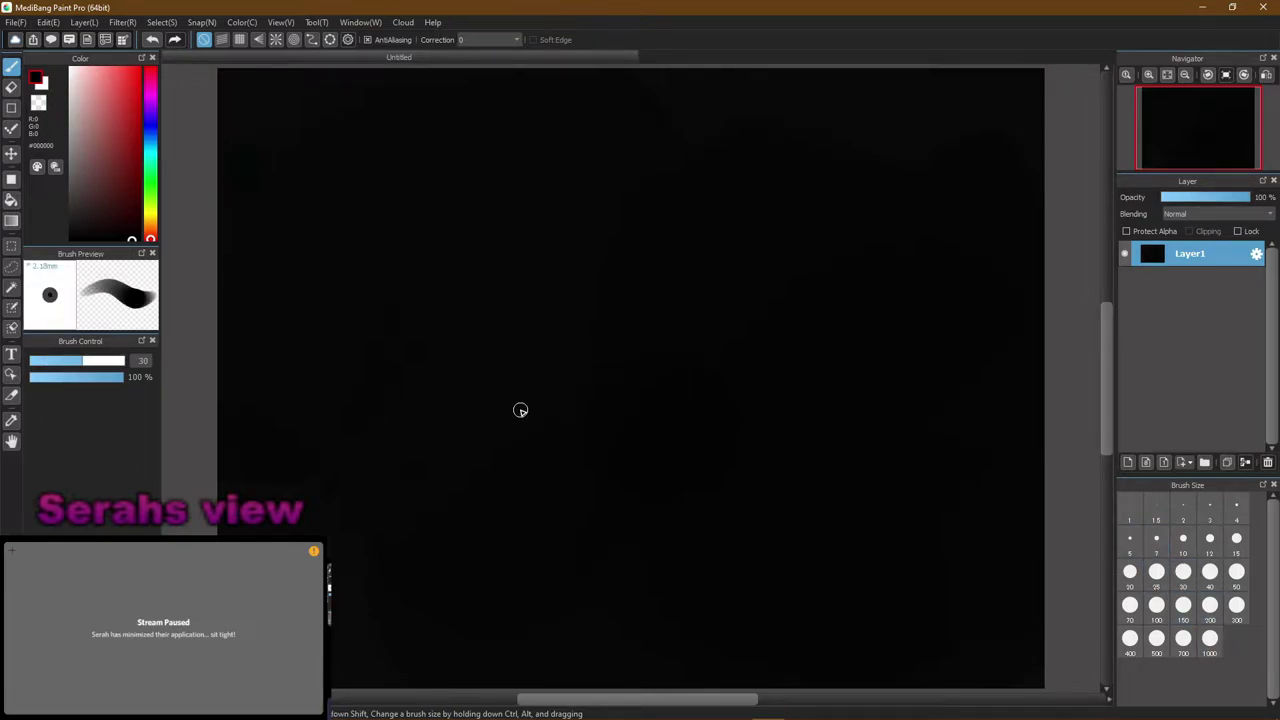
left_click(11, 66)
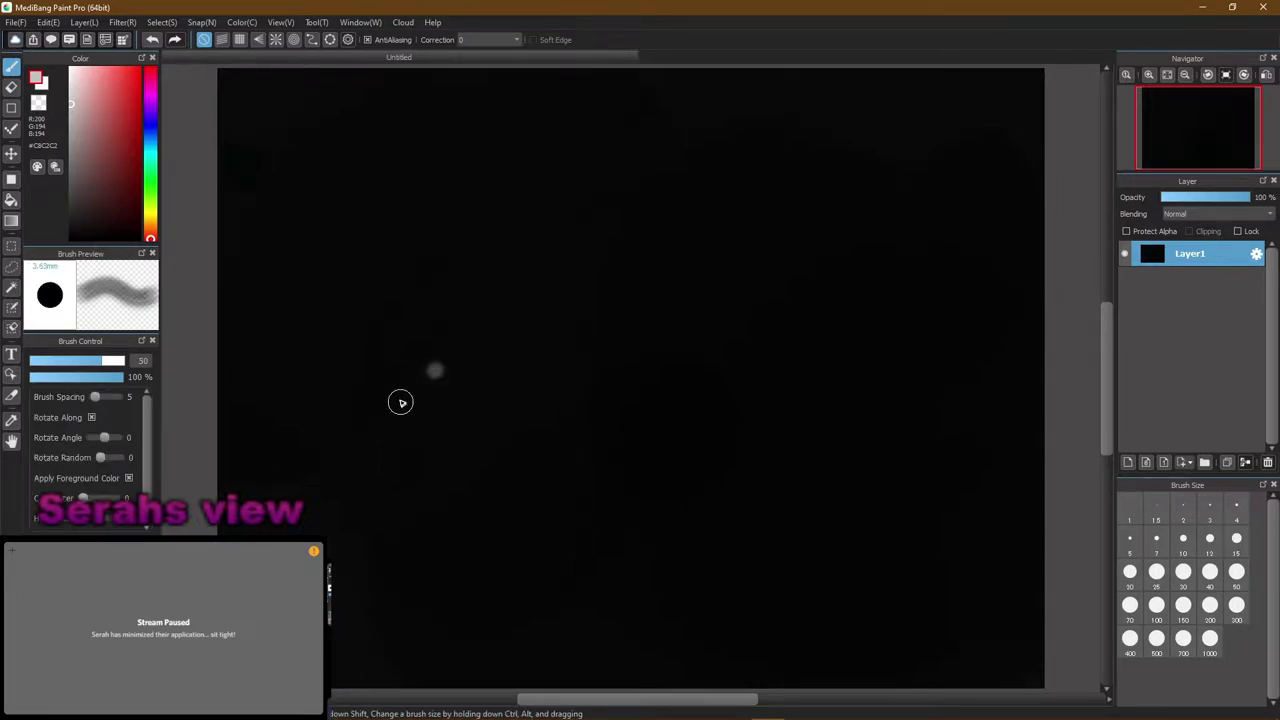
mouse_move(401, 404)
left_mouse_down()
mouse_move(374, 420)
mouse_move(400, 448)
left_mouse_up()
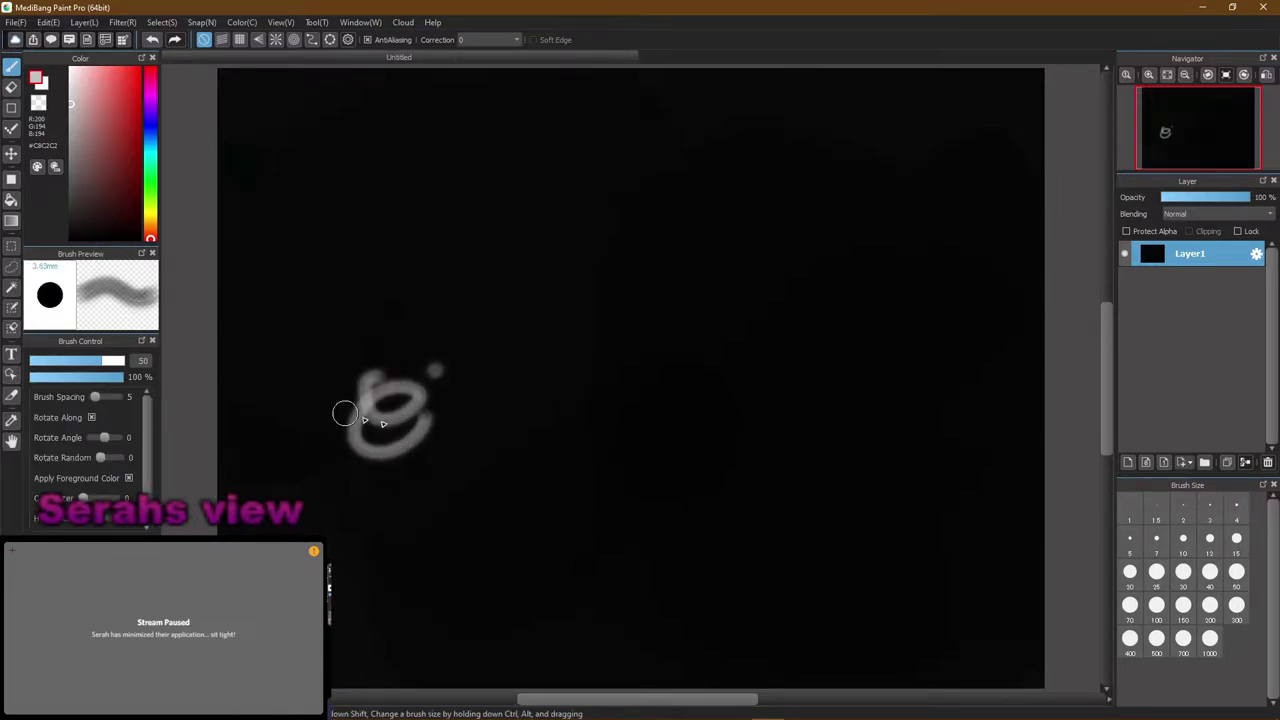
left_click(1183, 605)
left_click(1237, 605)
left_click(645, 392)
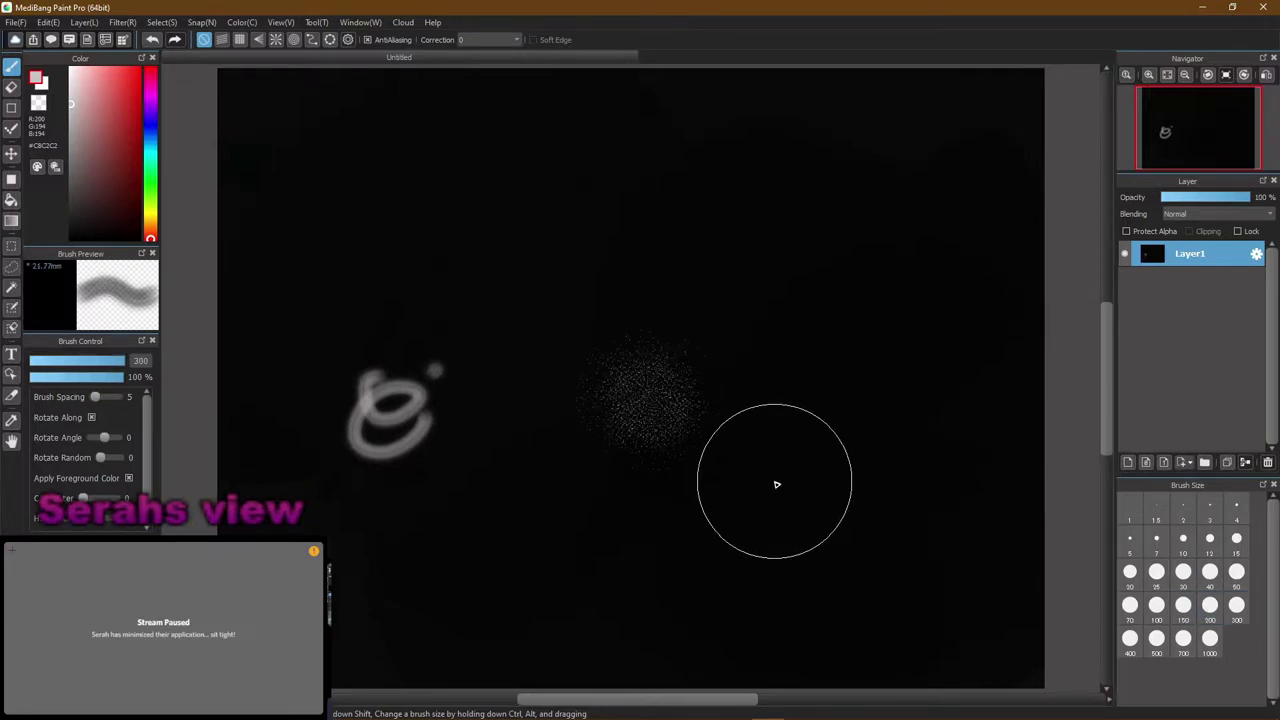
Undo the grey test marks and set the brush color to bright green #00F79A
key("ctrl+z")
key("ctrl+z")
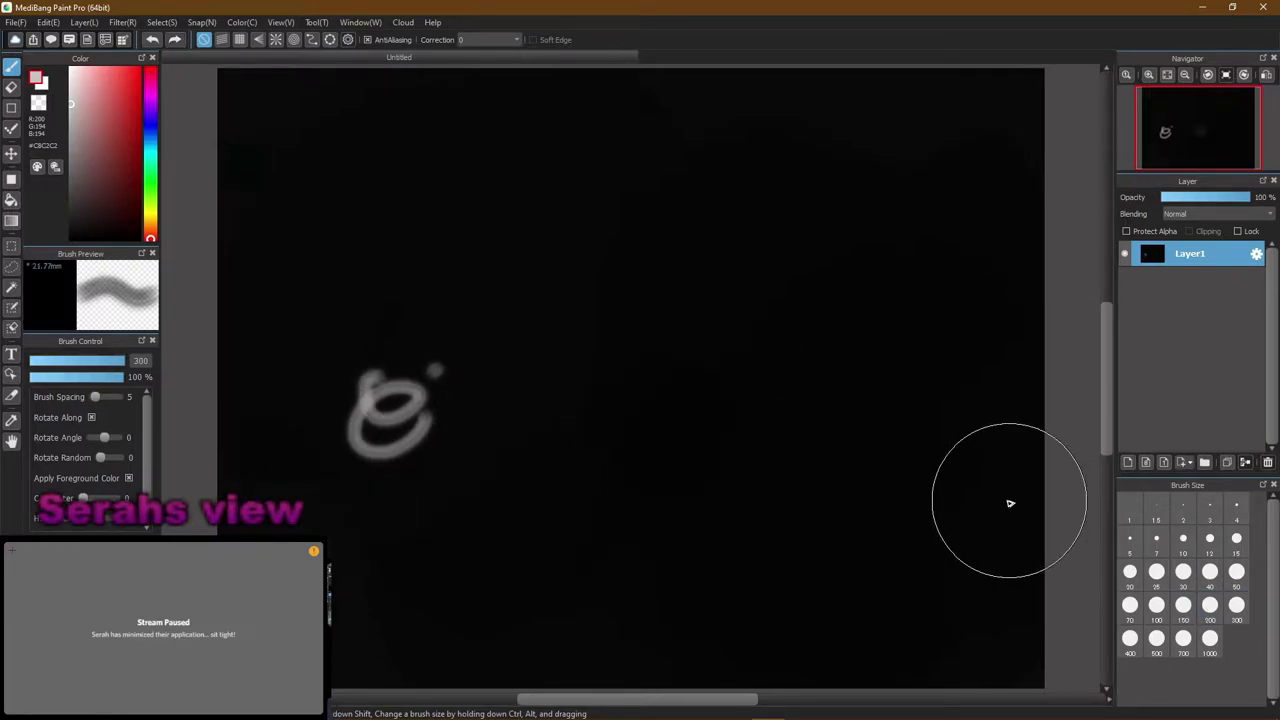
key("ctrl+z")
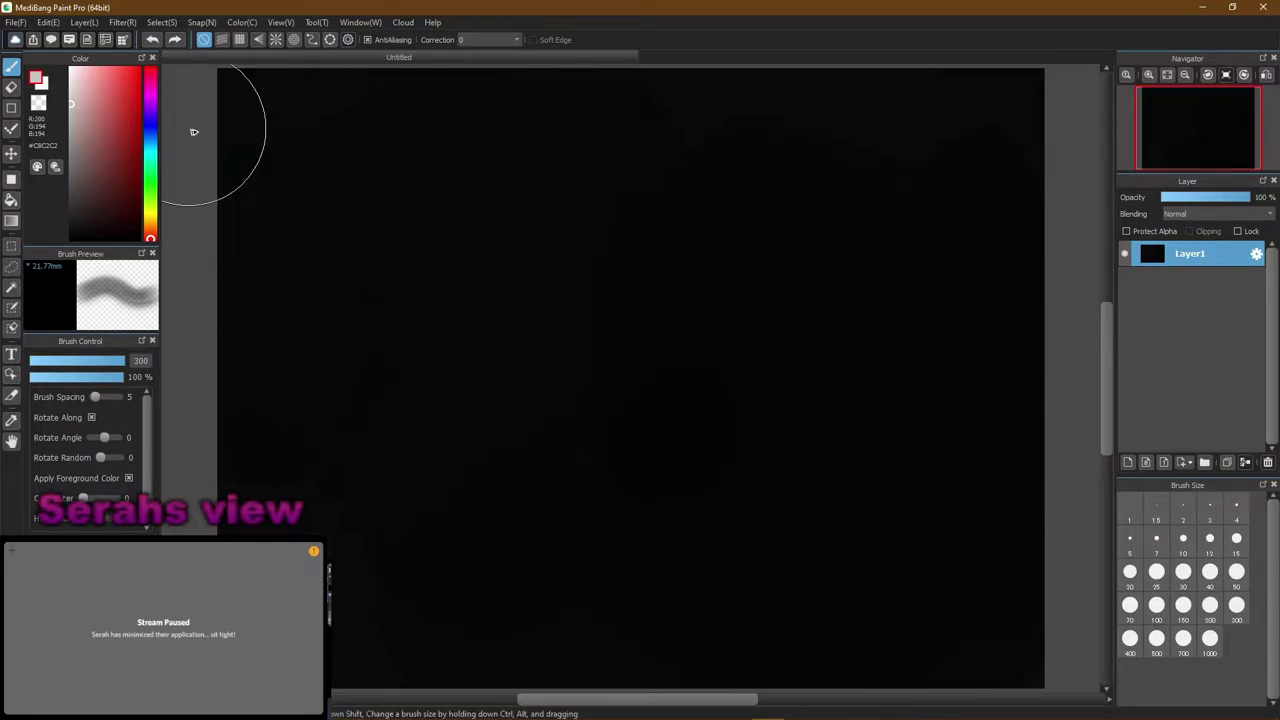
left_click(151, 169)
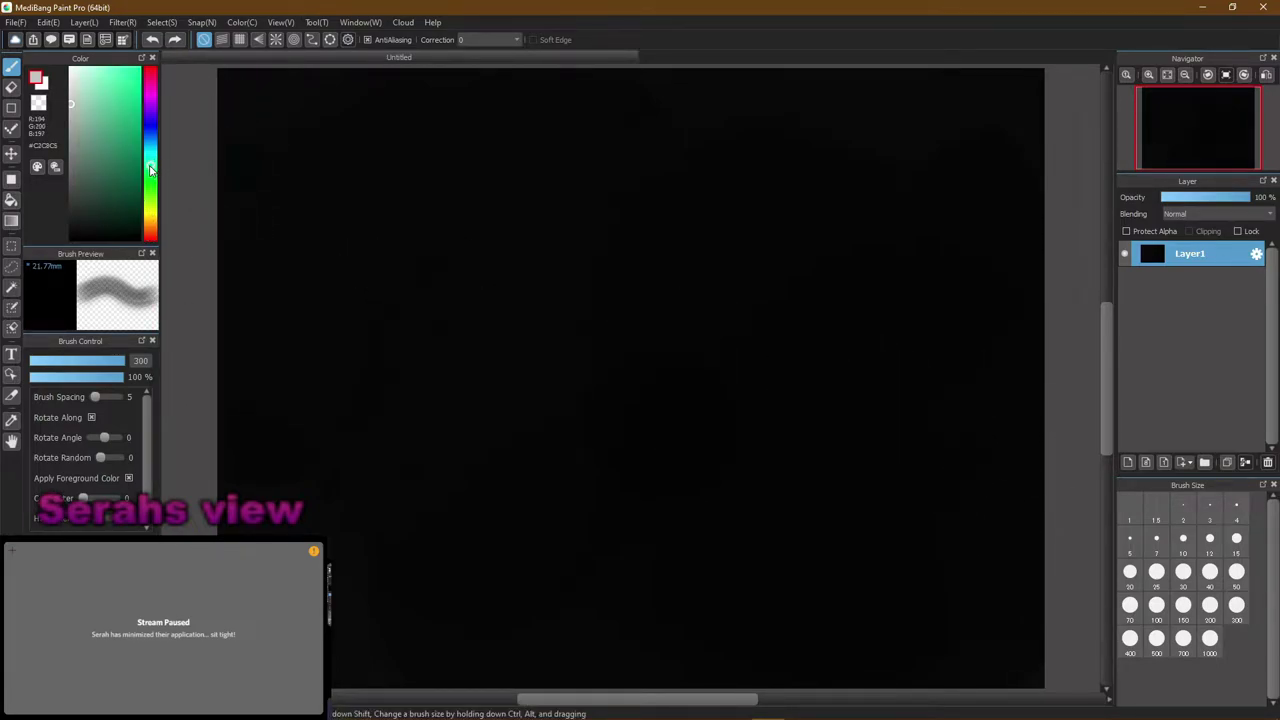
left_click(138, 75)
Try spraying scattered green dabs and a denser green patch over the upper half of the black canvas
mouse_move(522, 290)
left_mouse_down()
mouse_move(514, 317)
mouse_move(500, 288)
left_mouse_up()
left_click(350, 455)
left_click(657, 407)
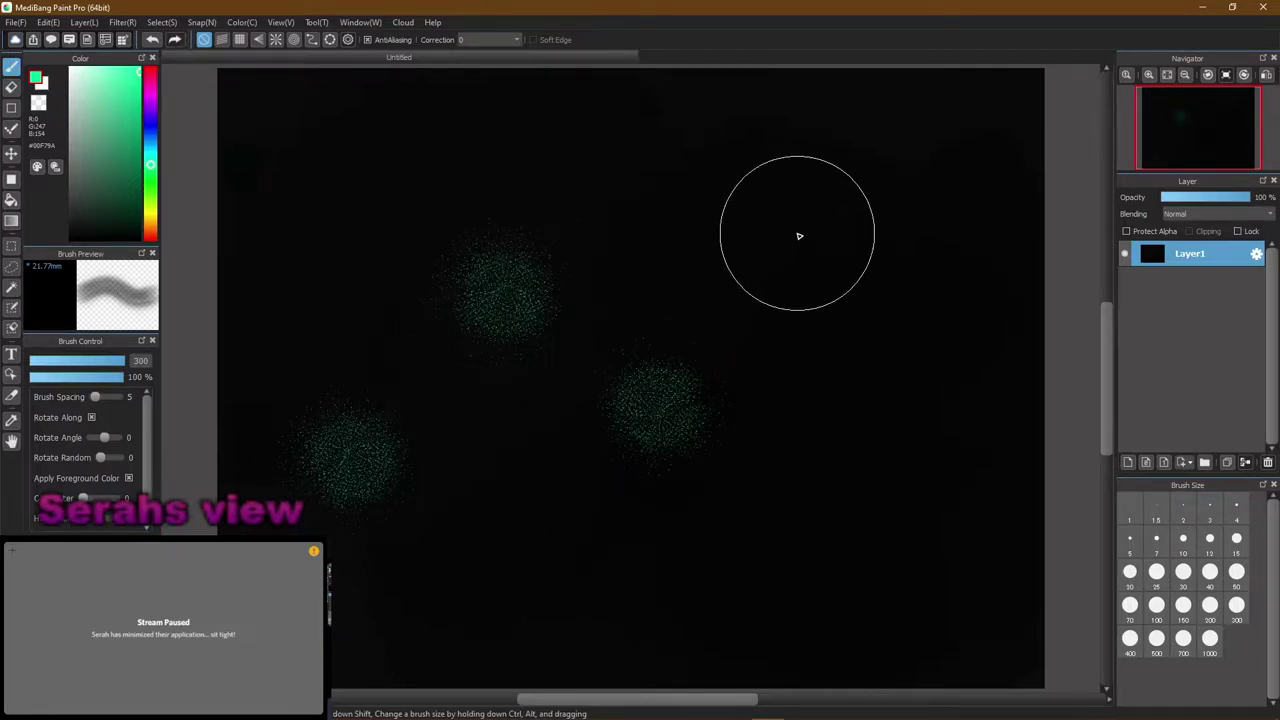
left_click(797, 232)
left_click(280, 234)
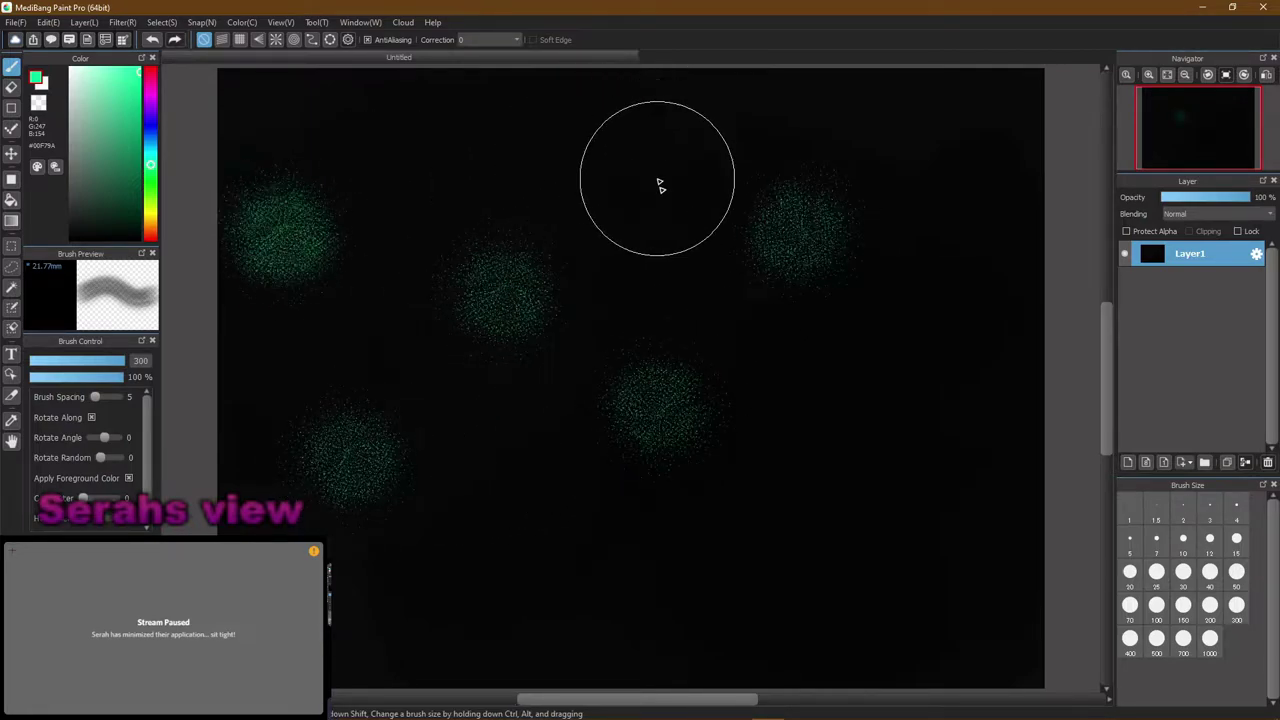
left_click(610, 208)
left_click(414, 184)
mouse_move(414, 184)
left_mouse_down()
mouse_move(534, 203)
mouse_move(423, 243)
mouse_move(477, 217)
mouse_move(520, 280)
left_mouse_up()
Undo all the green sprayed dabs back to the plain black canvas
key("ctrl+z")
key("ctrl+z")
key("ctrl+z")
key("ctrl+z")
key("ctrl+z")
key("ctrl+z")
key("ctrl+z")
key("ctrl+z")
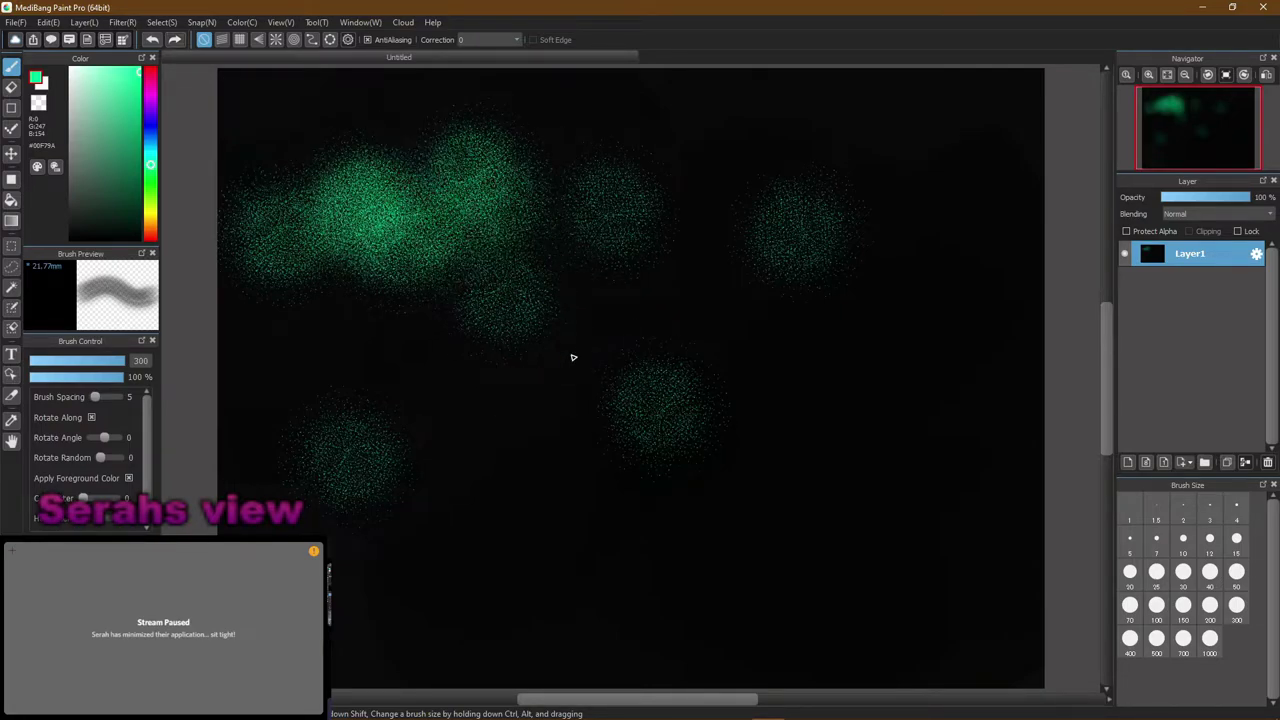
key("ctrl+z")
key("ctrl+z")
key("ctrl+z")
key("ctrl+z")
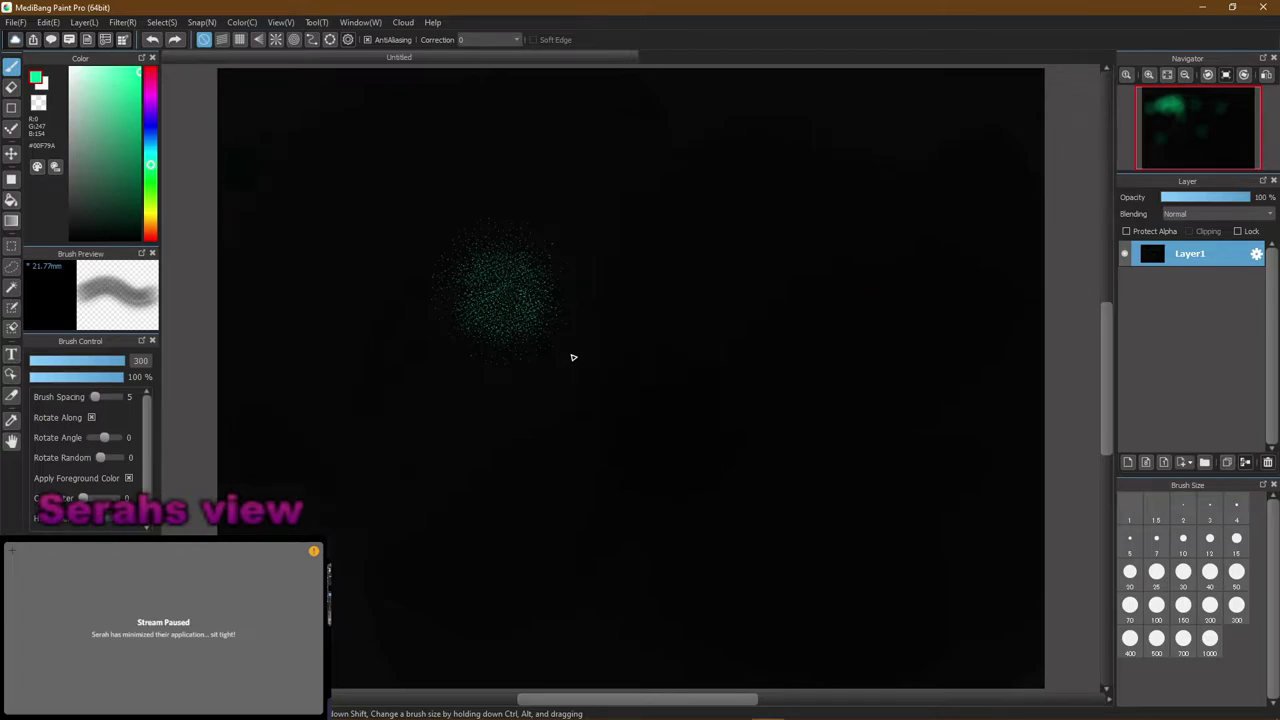
Spray green clouds in a diagonal band through the canvas center and in the upper-left, upper-right and lower-right corners
left_click_drag(398, 486, 436, 488)
mouse_move(509, 363)
left_mouse_down()
mouse_move(577, 429)
mouse_move(820, 266)
mouse_move(643, 227)
left_mouse_up()
left_click_drag(320, 160, 434, 114)
mouse_move(1000, 470)
left_mouse_down()
mouse_move(888, 571)
mouse_move(886, 560)
mouse_move(958, 621)
mouse_move(945, 612)
left_mouse_up()
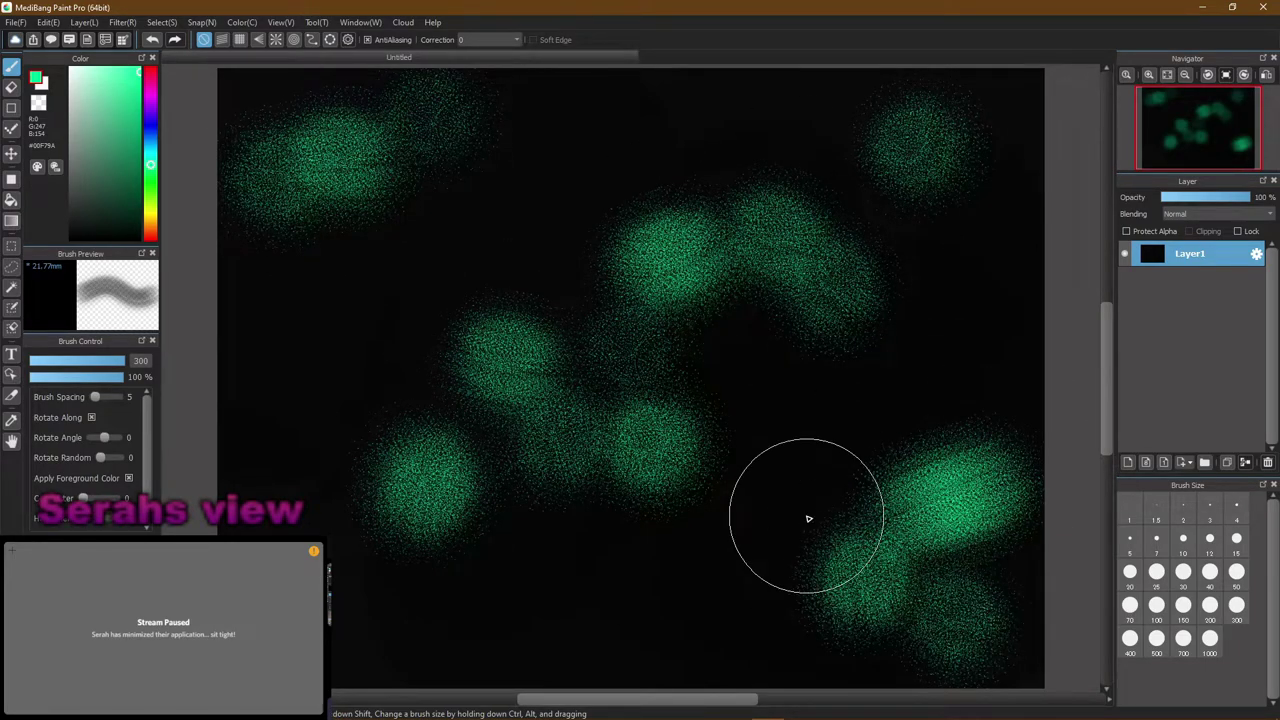
Spray magenta #E400F7 clouds over and beside the green ones along the diagonal band and in the canvas corners
left_click_drag(157, 170, 151, 95)
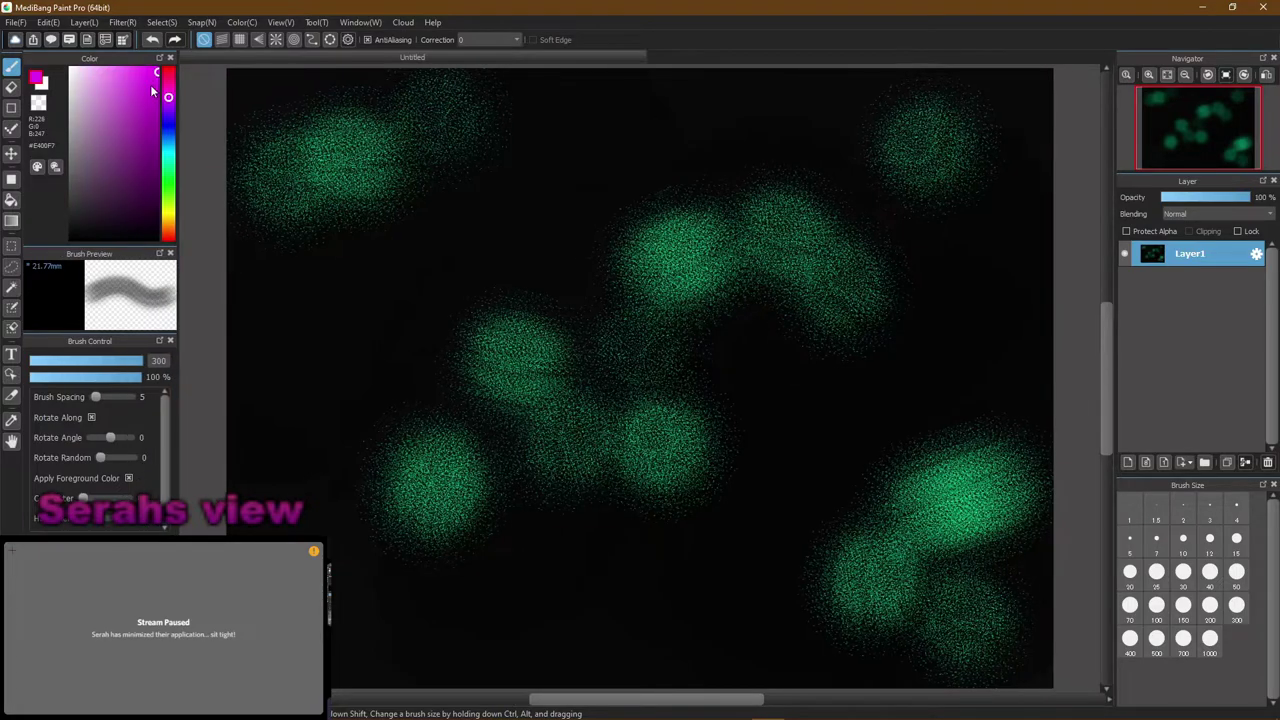
mouse_move(690, 360)
left_mouse_down()
mouse_move(606, 357)
mouse_move(560, 390)
left_mouse_up()
mouse_move(518, 472)
left_mouse_down()
mouse_move(401, 466)
mouse_move(355, 563)
mouse_move(402, 532)
mouse_move(448, 426)
mouse_move(618, 318)
mouse_move(658, 310)
mouse_move(626, 423)
left_mouse_up()
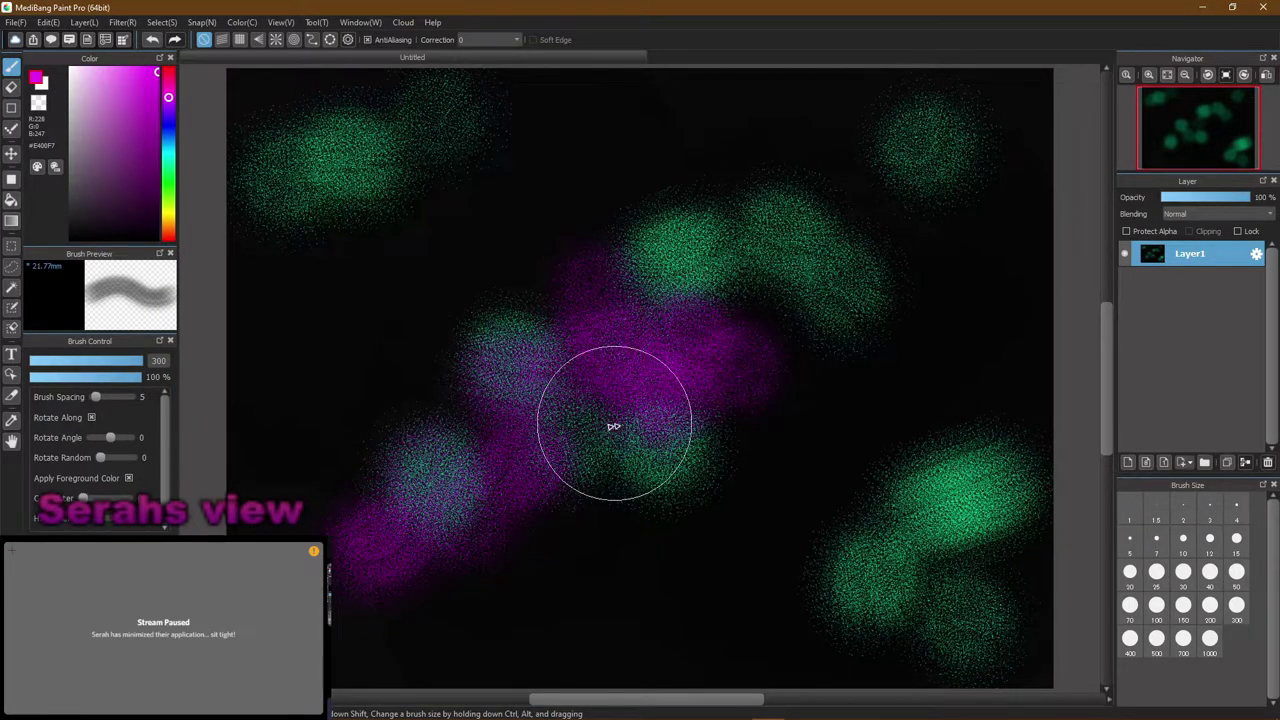
mouse_move(803, 283)
left_mouse_down()
mouse_move(833, 234)
mouse_move(825, 256)
mouse_move(851, 310)
mouse_move(823, 318)
mouse_move(836, 265)
mouse_move(787, 254)
left_mouse_up()
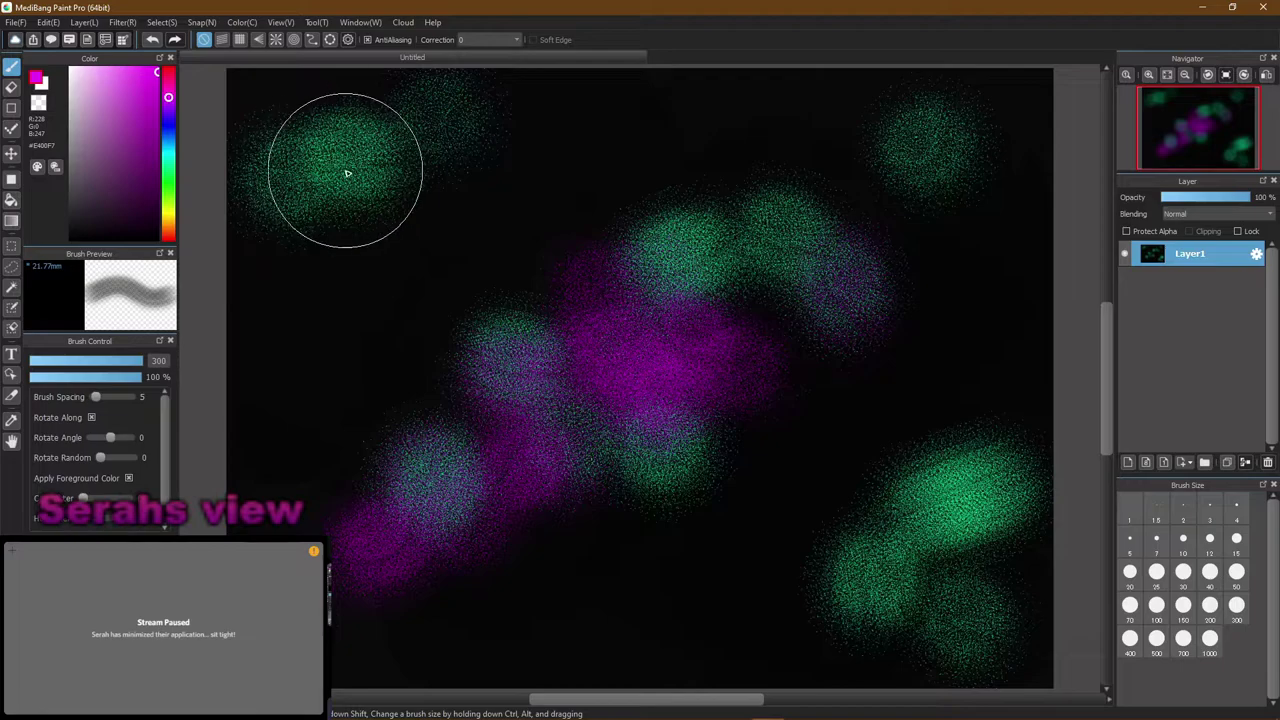
mouse_move(283, 126)
left_mouse_down()
mouse_move(245, 114)
mouse_move(304, 86)
mouse_move(261, 143)
mouse_move(271, 133)
mouse_move(249, 86)
mouse_move(349, 100)
left_mouse_up()
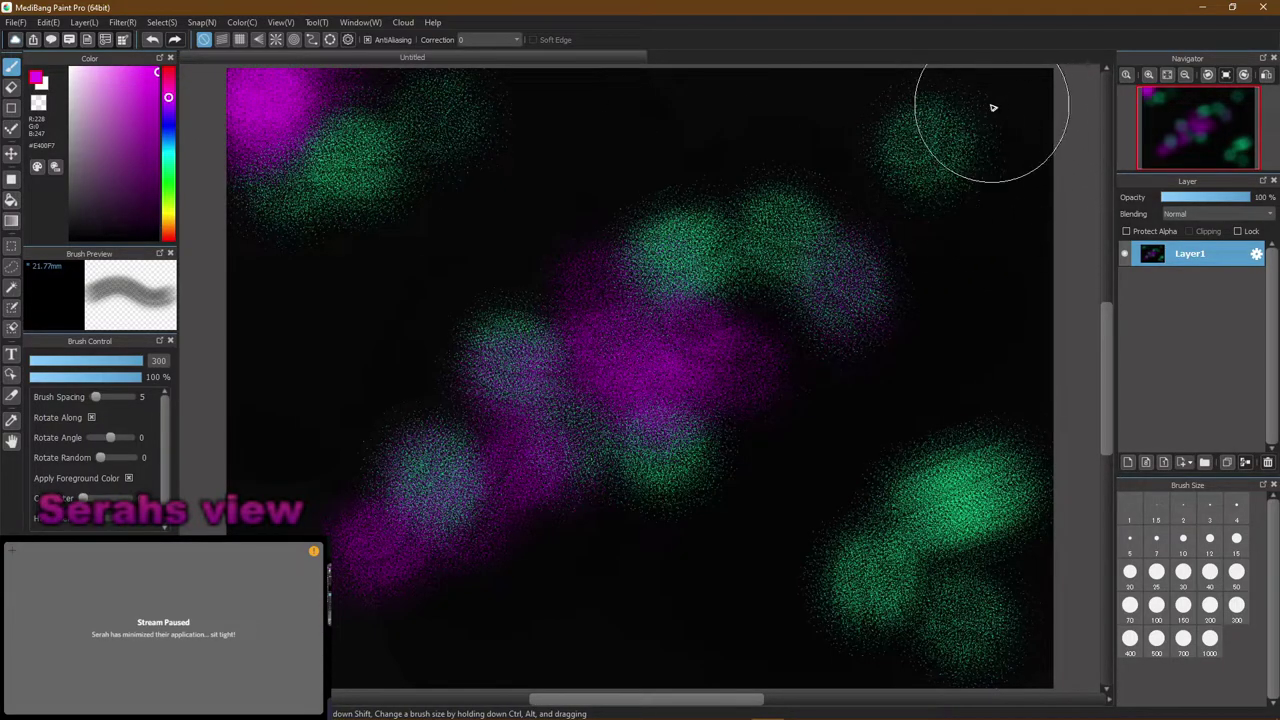
mouse_move(831, 226)
left_mouse_down()
mouse_move(912, 216)
mouse_move(863, 167)
mouse_move(872, 117)
mouse_move(906, 143)
left_mouse_up()
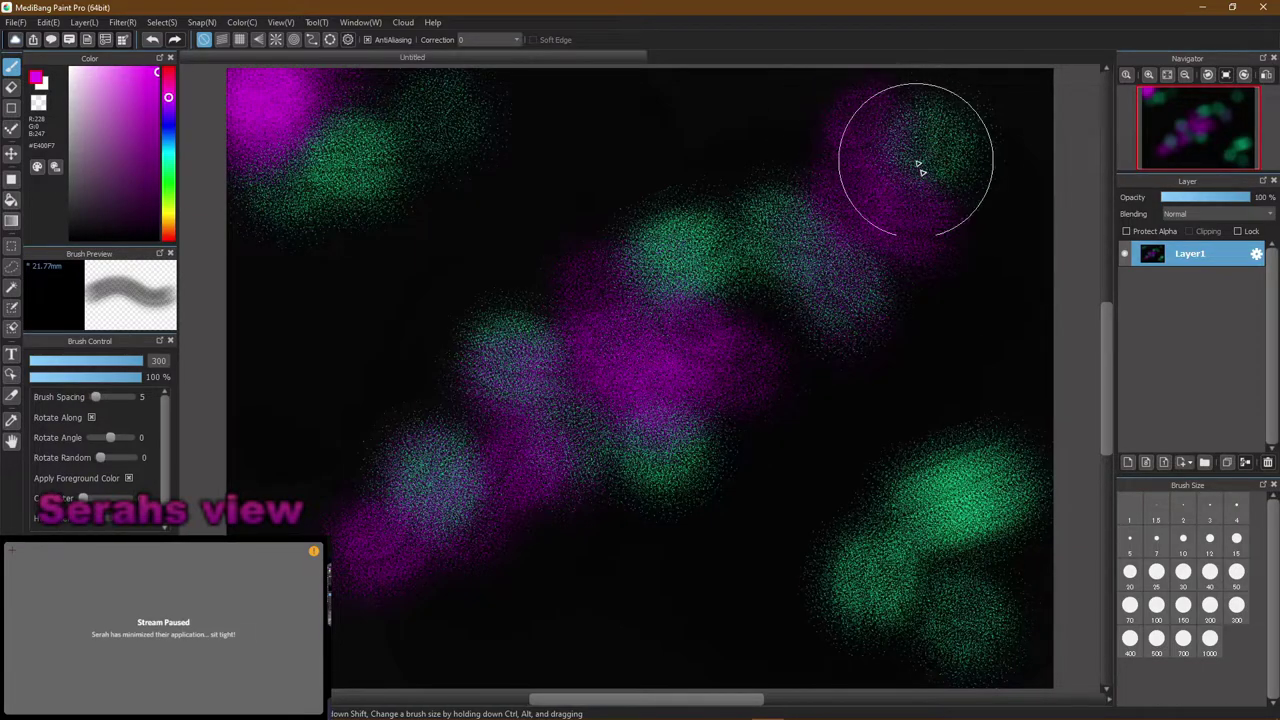
mouse_move(974, 529)
left_mouse_down()
mouse_move(1030, 593)
mouse_move(1004, 614)
mouse_move(852, 611)
mouse_move(820, 655)
mouse_move(912, 634)
mouse_move(903, 669)
mouse_move(868, 640)
mouse_move(950, 572)
mouse_move(1016, 444)
mouse_move(980, 486)
mouse_move(1008, 482)
mouse_move(997, 637)
mouse_move(1030, 655)
left_mouse_up()
mouse_move(810, 494)
left_mouse_down()
mouse_move(555, 514)
mouse_move(340, 595)
mouse_move(341, 442)
mouse_move(412, 397)
mouse_move(462, 329)
mouse_move(252, 204)
left_mouse_up()
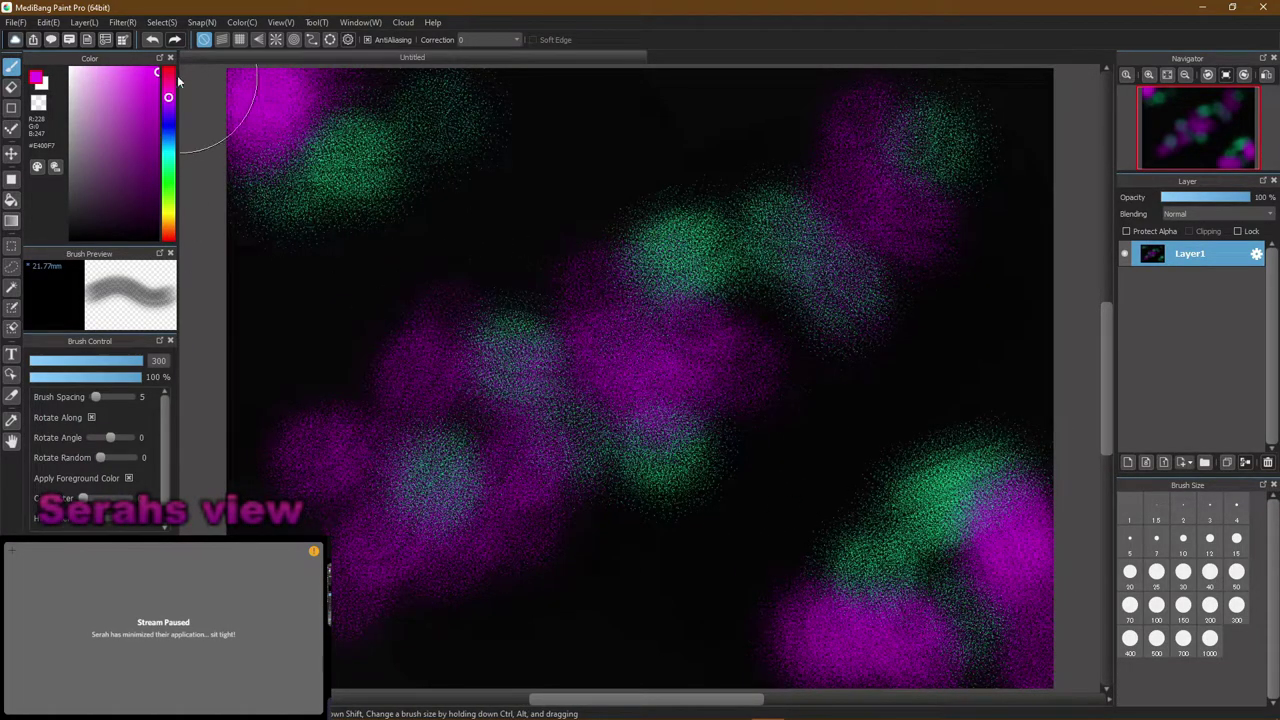
Spray deep purple #6300C1 clouds around the edges of the diagonal band and the corner clusters
left_click(172, 108)
left_click_drag(172, 108, 161, 110)
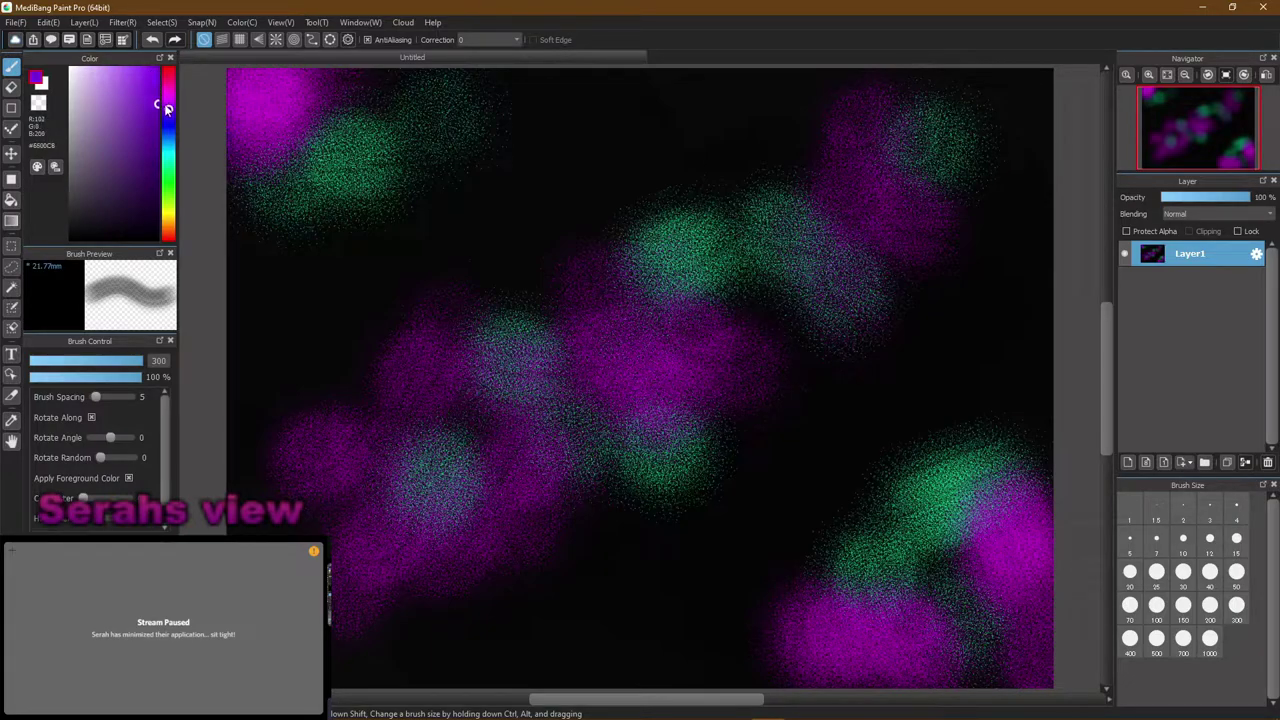
left_click(157, 108)
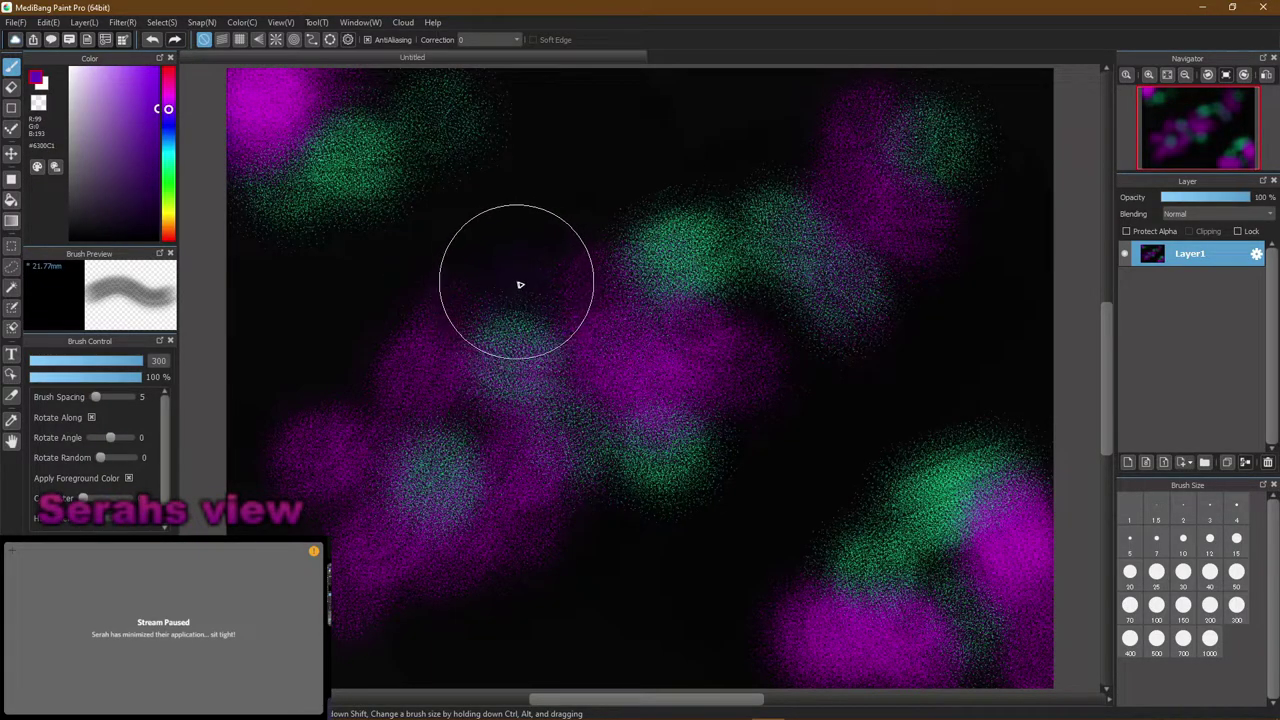
mouse_move(509, 278)
left_mouse_down()
mouse_move(570, 317)
mouse_move(492, 501)
mouse_move(454, 492)
mouse_move(454, 447)
mouse_move(442, 475)
mouse_move(504, 417)
left_mouse_up()
key("ctrl+z")
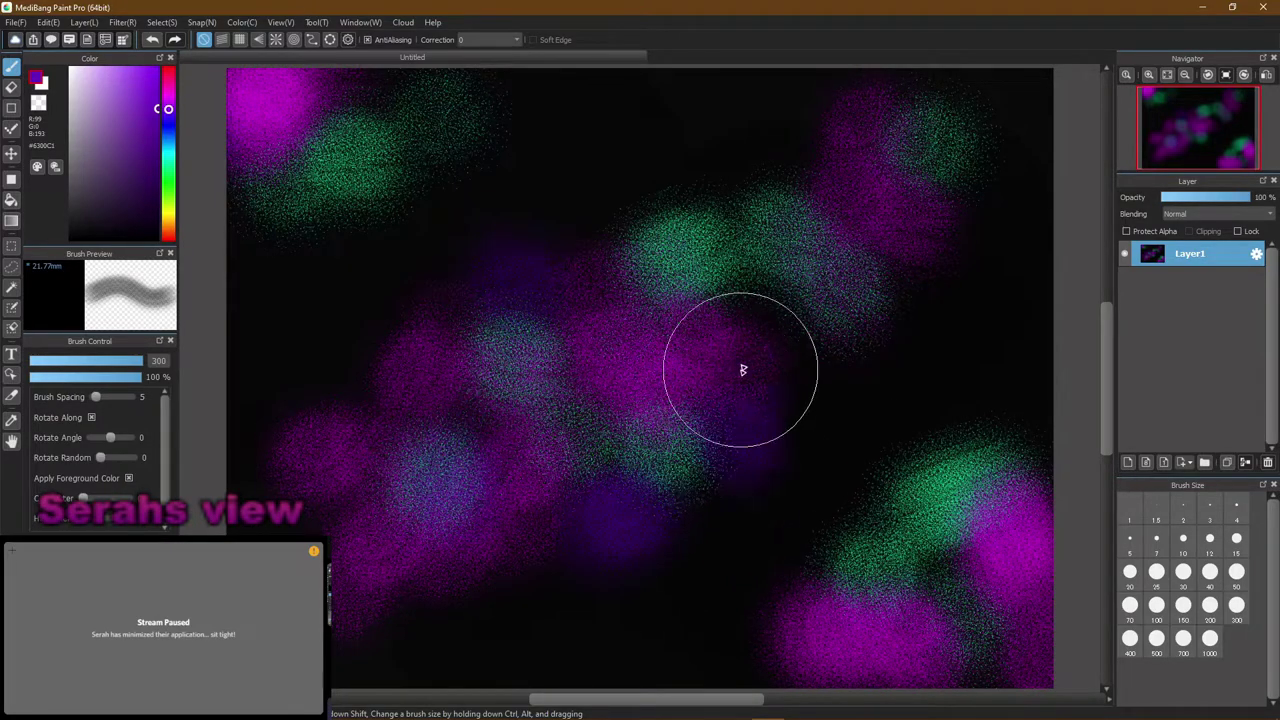
mouse_move(795, 344)
left_mouse_down()
mouse_move(750, 196)
mouse_move(784, 134)
mouse_move(1013, 92)
mouse_move(892, 87)
mouse_move(810, 482)
mouse_move(794, 410)
left_mouse_up()
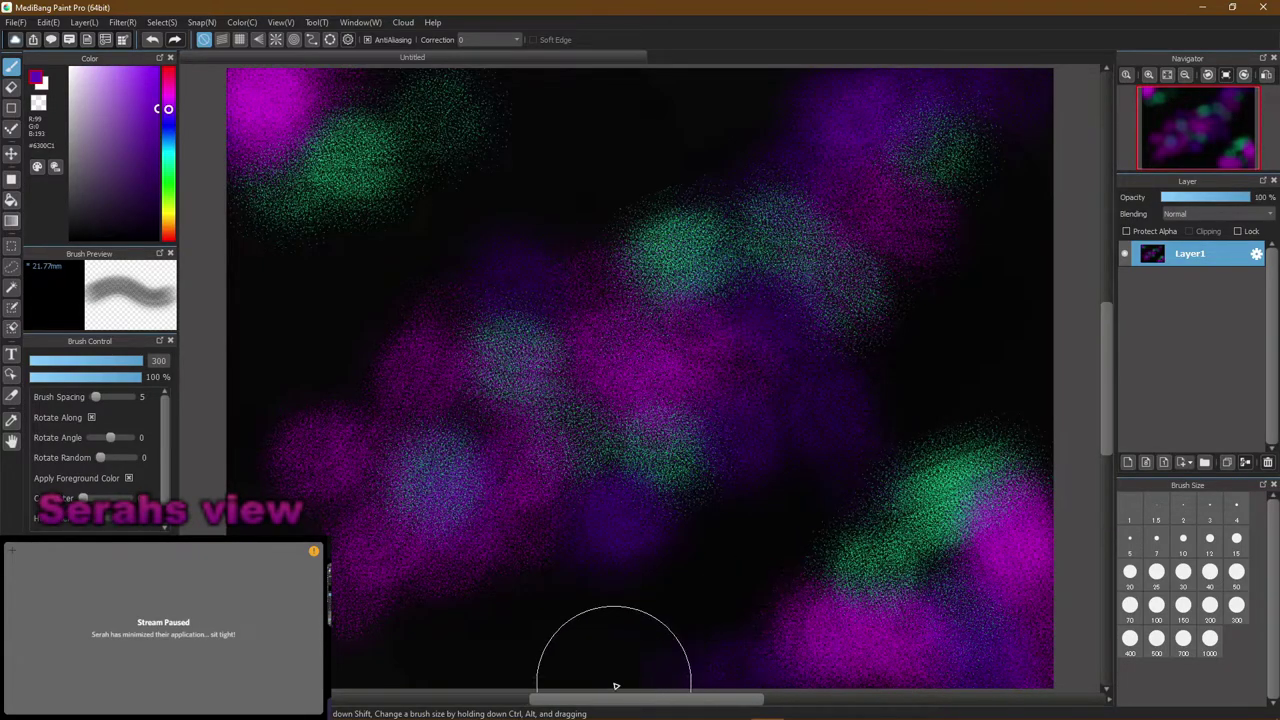
mouse_move(374, 104)
left_mouse_down()
mouse_move(266, 288)
mouse_move(240, 224)
mouse_move(478, 81)
mouse_move(607, 90)
mouse_move(343, 268)
mouse_move(417, 141)
mouse_move(485, 103)
mouse_move(539, 361)
left_mouse_up()
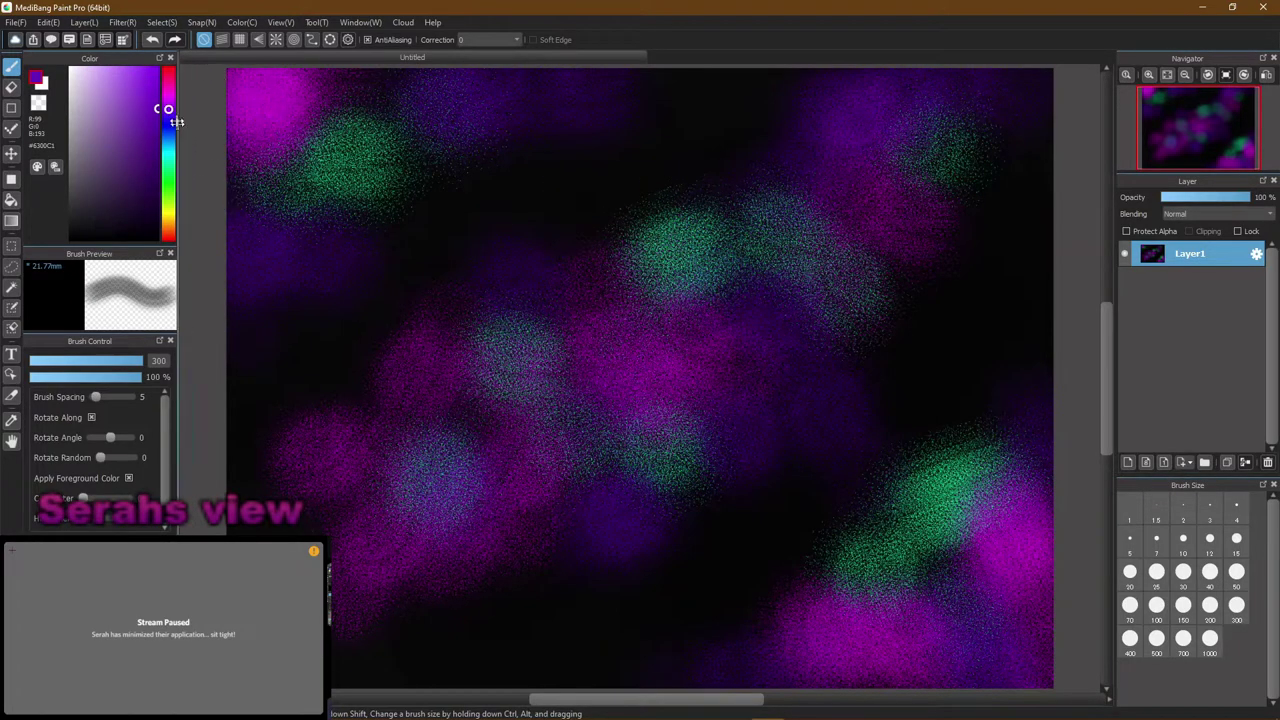
Spray turquoise #00FDC5 highlights along the middle of the diagonal band and over the green corner clouds
left_click_drag(172, 124, 179, 176)
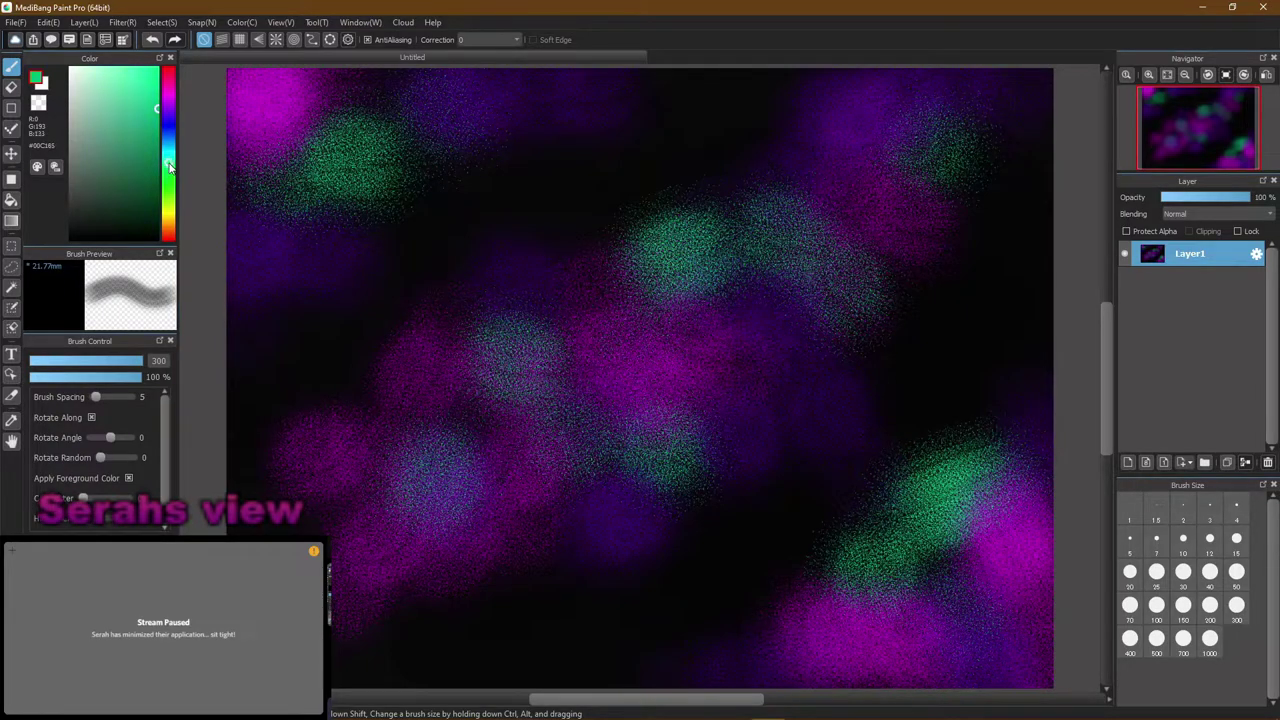
left_click(168, 74)
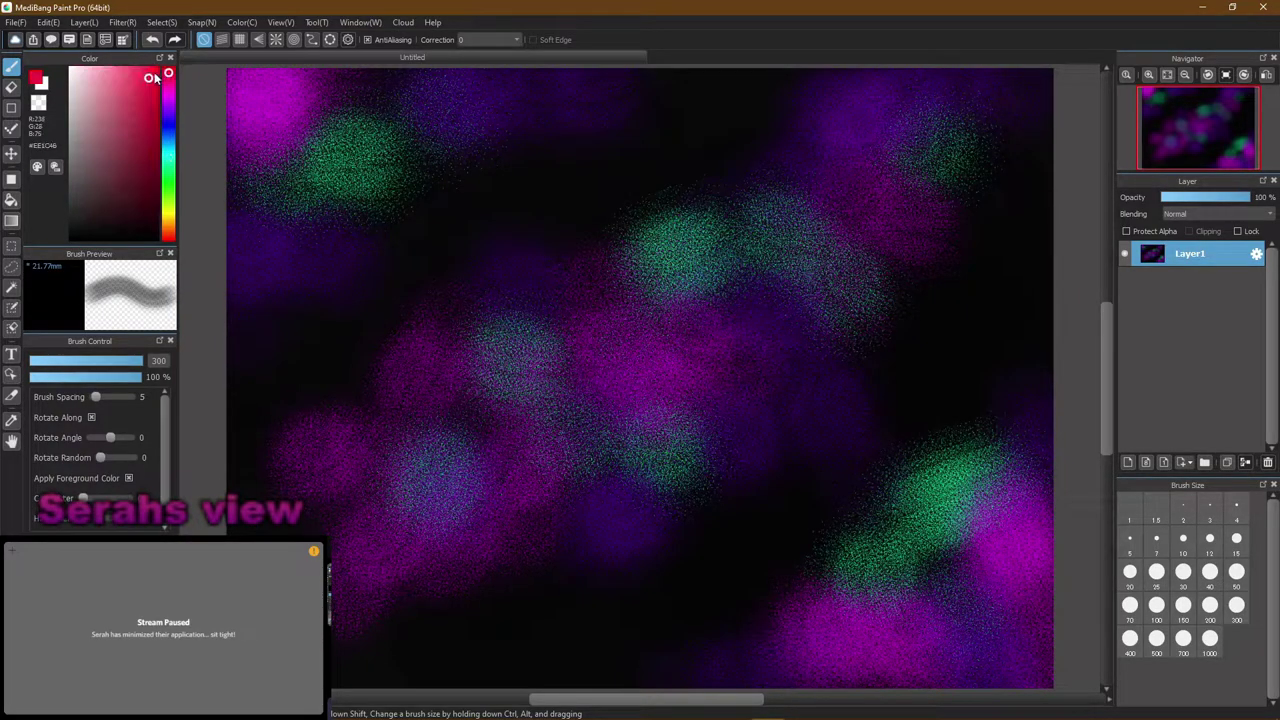
left_click_drag(170, 102, 173, 162)
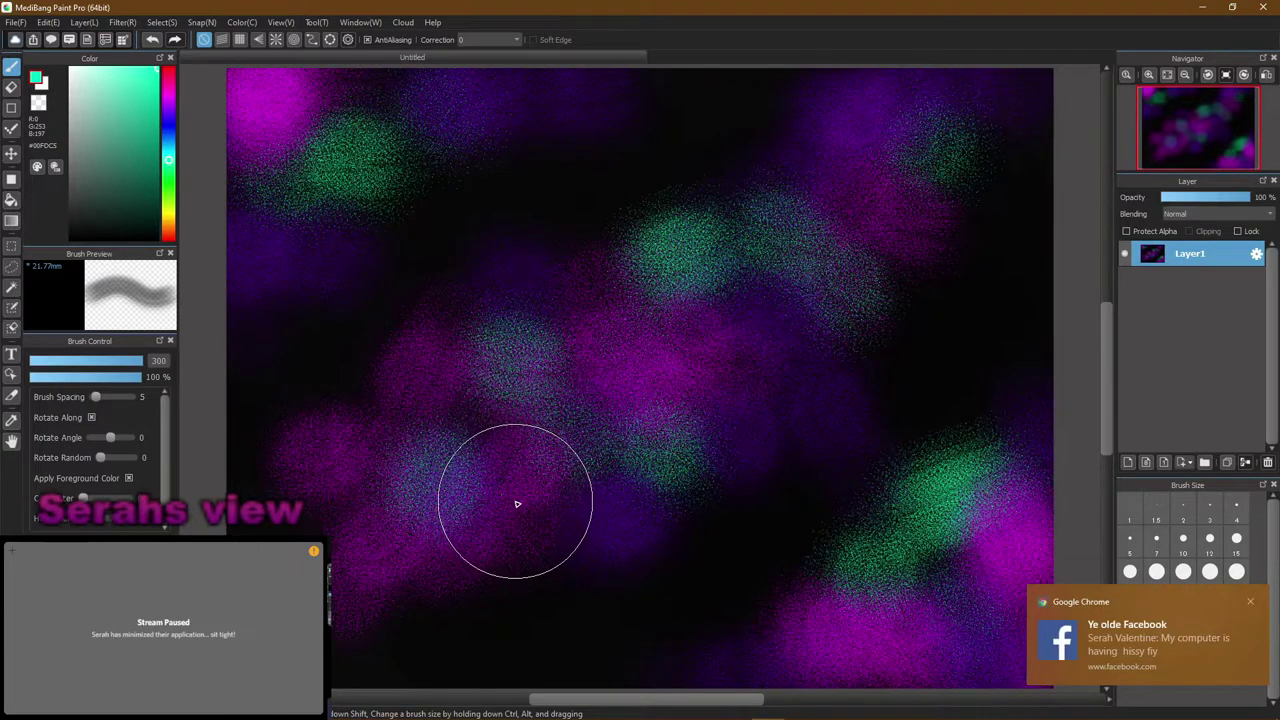
mouse_move(500, 491)
left_mouse_down()
mouse_move(438, 488)
mouse_move(578, 360)
mouse_move(588, 418)
mouse_move(679, 356)
mouse_move(669, 340)
mouse_move(608, 372)
mouse_move(750, 295)
mouse_move(806, 243)
left_mouse_up()
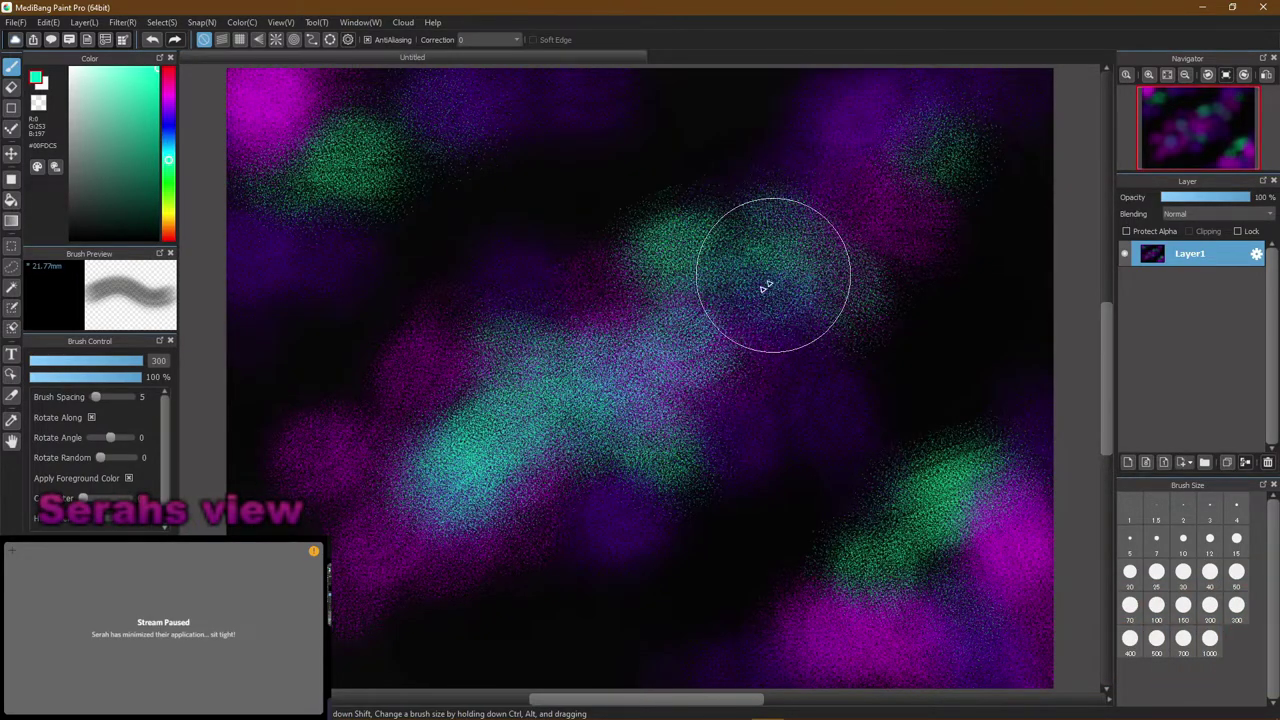
mouse_move(374, 131)
left_mouse_down()
mouse_move(363, 106)
mouse_move(251, 214)
mouse_move(323, 145)
mouse_move(306, 171)
mouse_move(334, 177)
left_mouse_up()
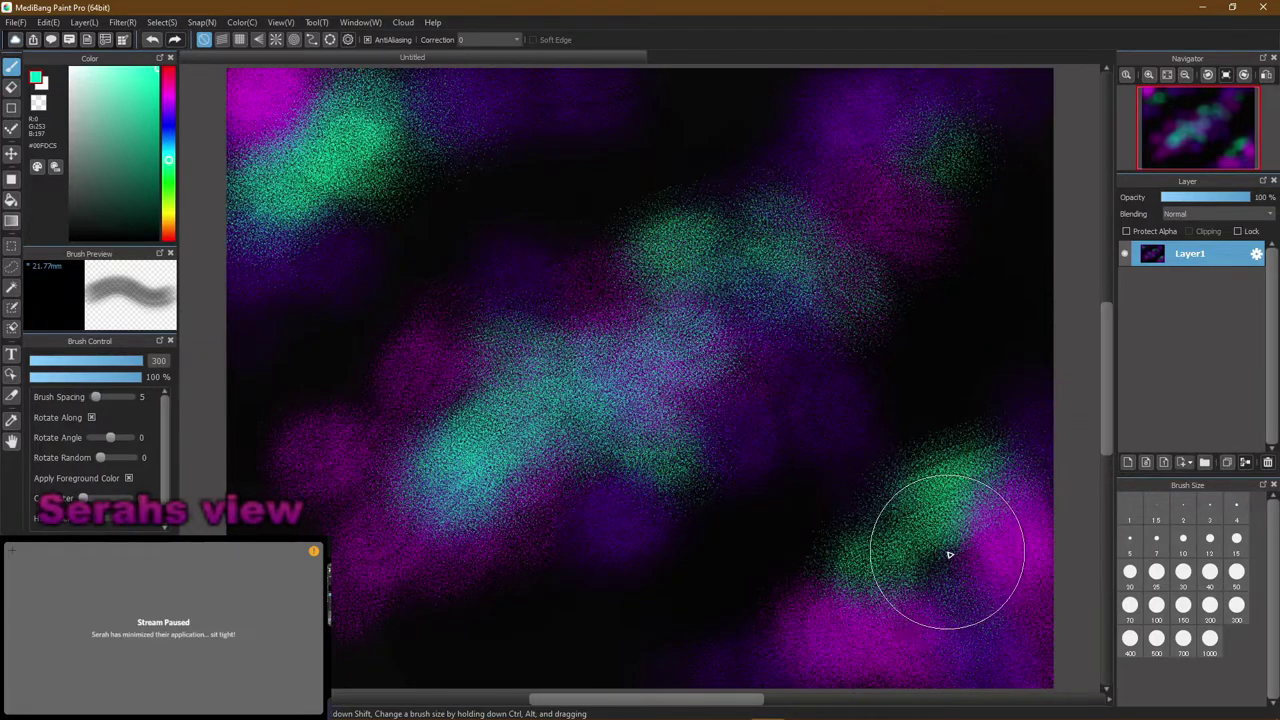
mouse_move(910, 591)
left_mouse_down()
mouse_move(966, 603)
mouse_move(953, 562)
mouse_move(924, 634)
mouse_move(955, 629)
mouse_move(948, 562)
mouse_move(973, 550)
mouse_move(967, 612)
mouse_move(1004, 652)
mouse_move(610, 361)
mouse_move(679, 341)
mouse_move(801, 227)
mouse_move(765, 254)
mouse_move(739, 327)
mouse_move(768, 294)
mouse_move(953, 237)
mouse_move(561, 416)
mouse_move(543, 496)
mouse_move(462, 506)
mouse_move(396, 472)
mouse_move(420, 399)
left_mouse_up()
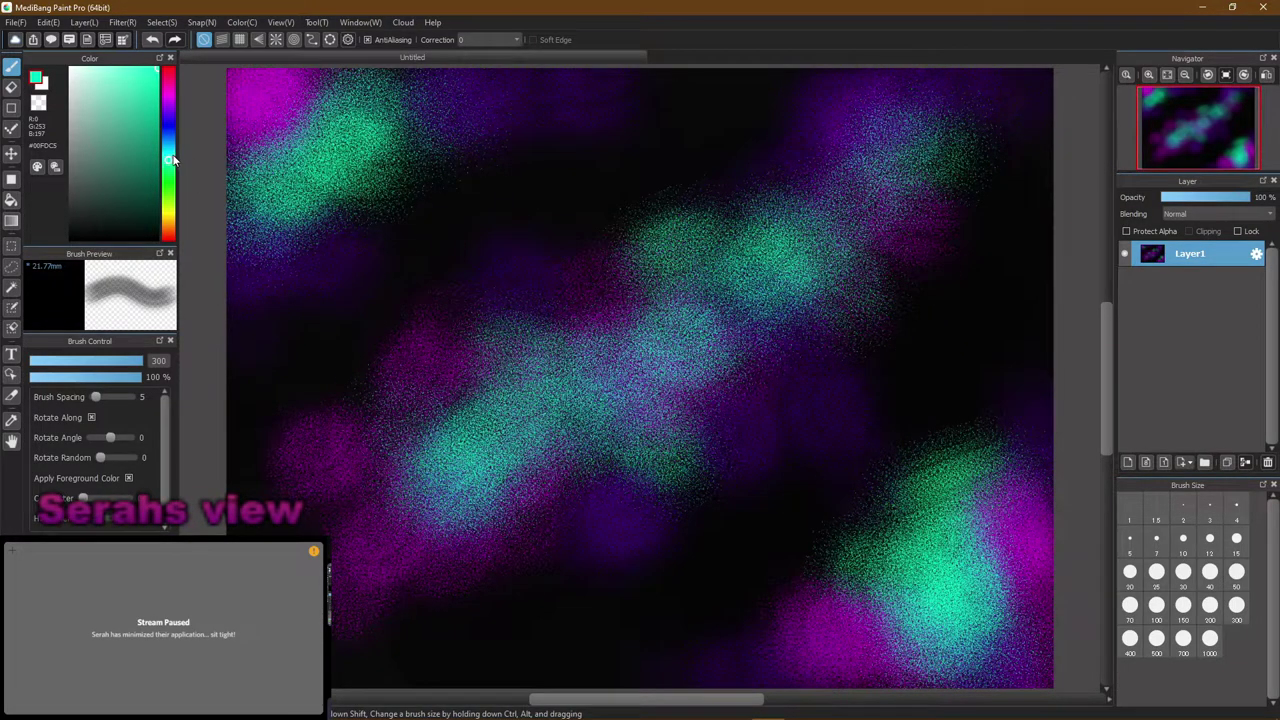
Spray violet #8700FD over the lower-left end of the diagonal band
left_click_drag(165, 172, 159, 108)
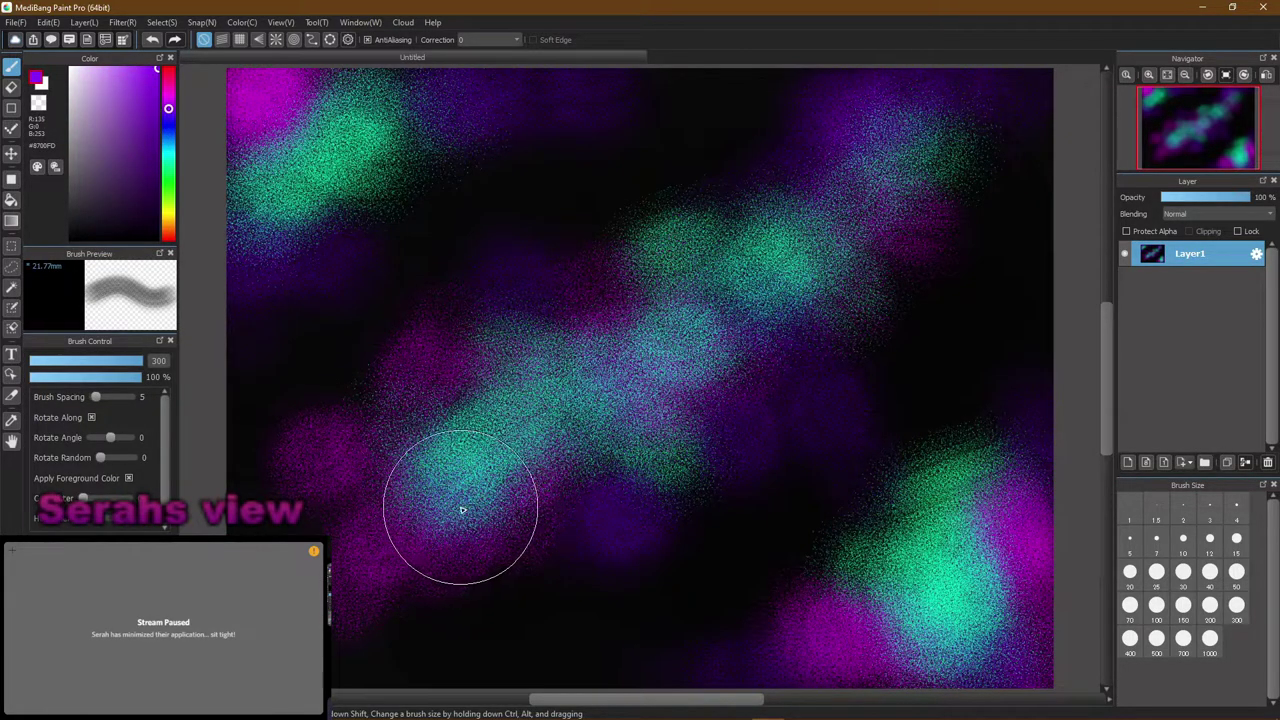
mouse_move(530, 480)
left_mouse_down()
mouse_move(395, 517)
mouse_move(401, 446)
mouse_move(439, 393)
mouse_move(508, 358)
mouse_move(551, 457)
mouse_move(429, 423)
left_mouse_up()
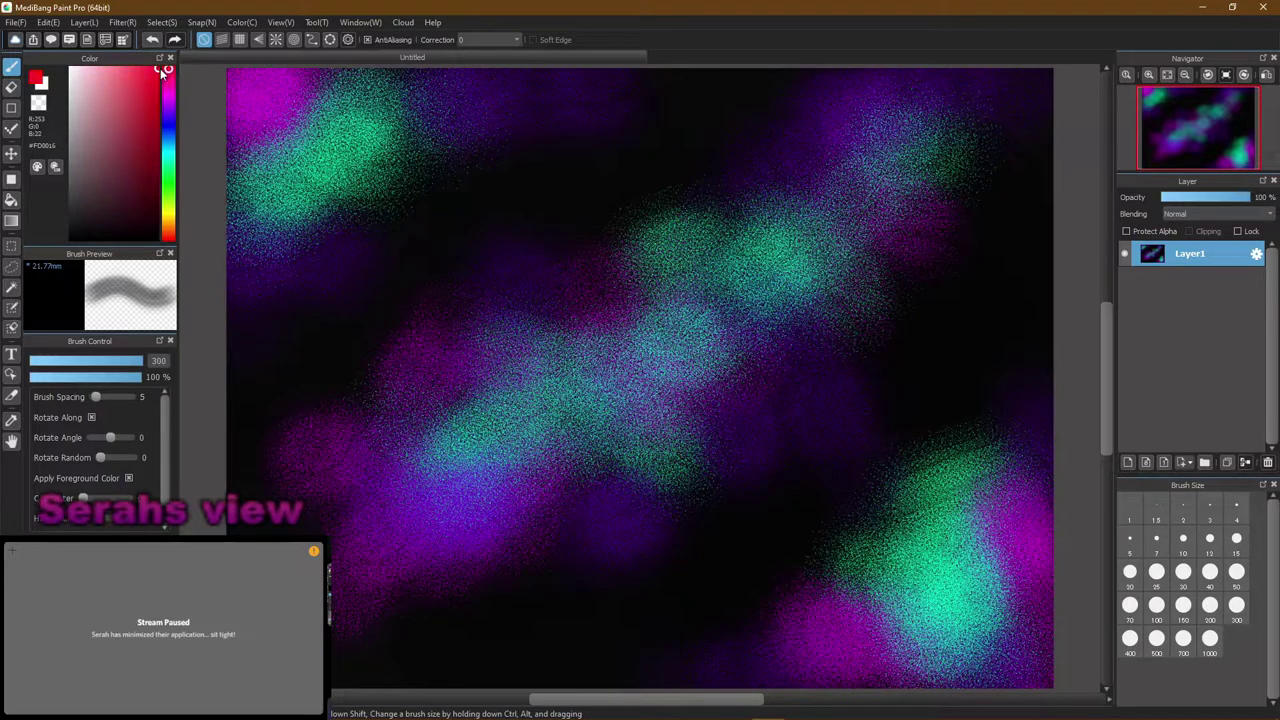
Spray white #FFFFFF highlights along the diagonal band and over the green corner clouds, undoing the extra spray near the right edge
mouse_move(161, 78)
left_mouse_down()
mouse_move(149, 66)
mouse_move(57, 72)
left_mouse_up()
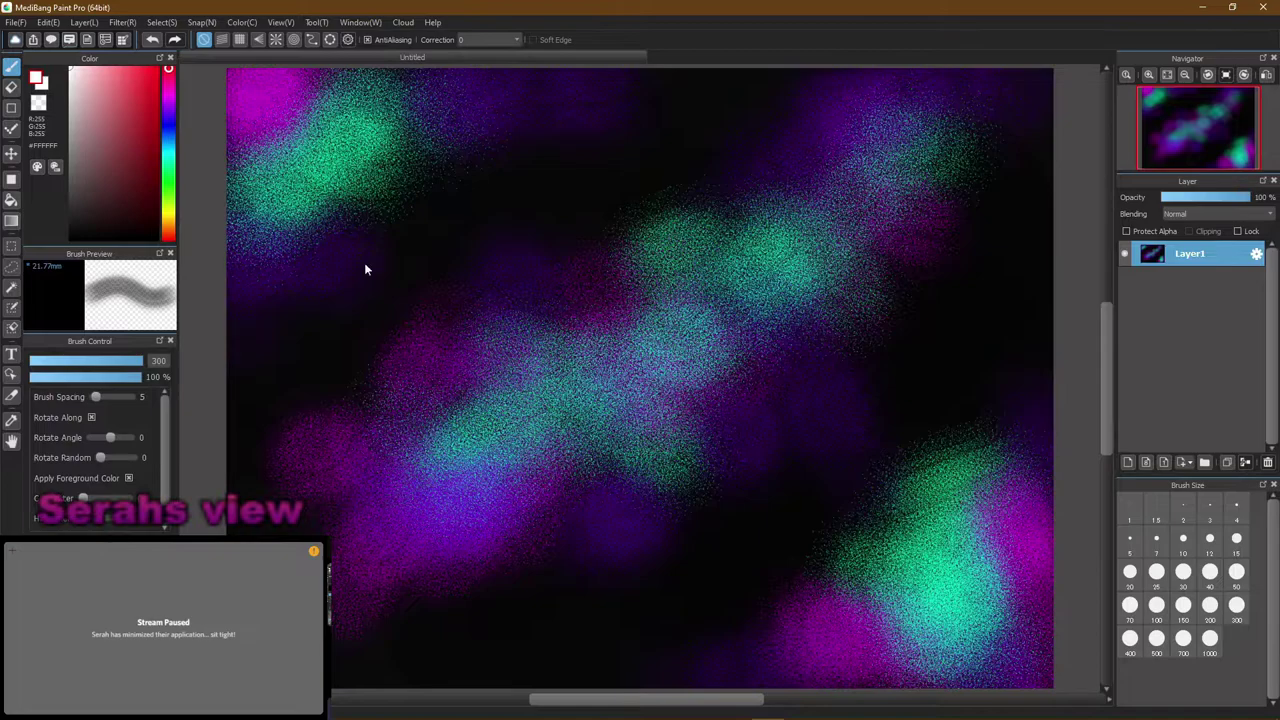
mouse_move(409, 286)
left_mouse_down()
mouse_move(489, 406)
mouse_move(524, 406)
mouse_move(640, 353)
mouse_move(847, 171)
left_mouse_up()
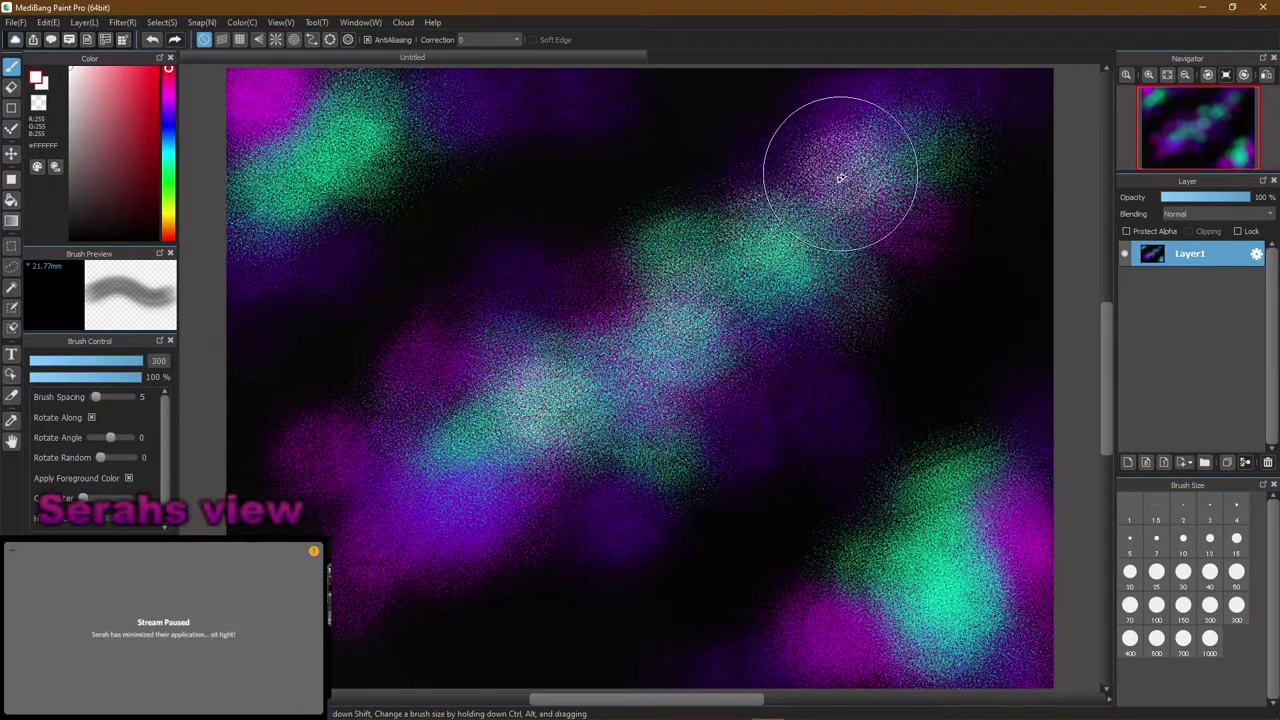
mouse_move(314, 157)
left_mouse_down()
mouse_move(453, 76)
mouse_move(328, 134)
mouse_move(300, 223)
left_mouse_up()
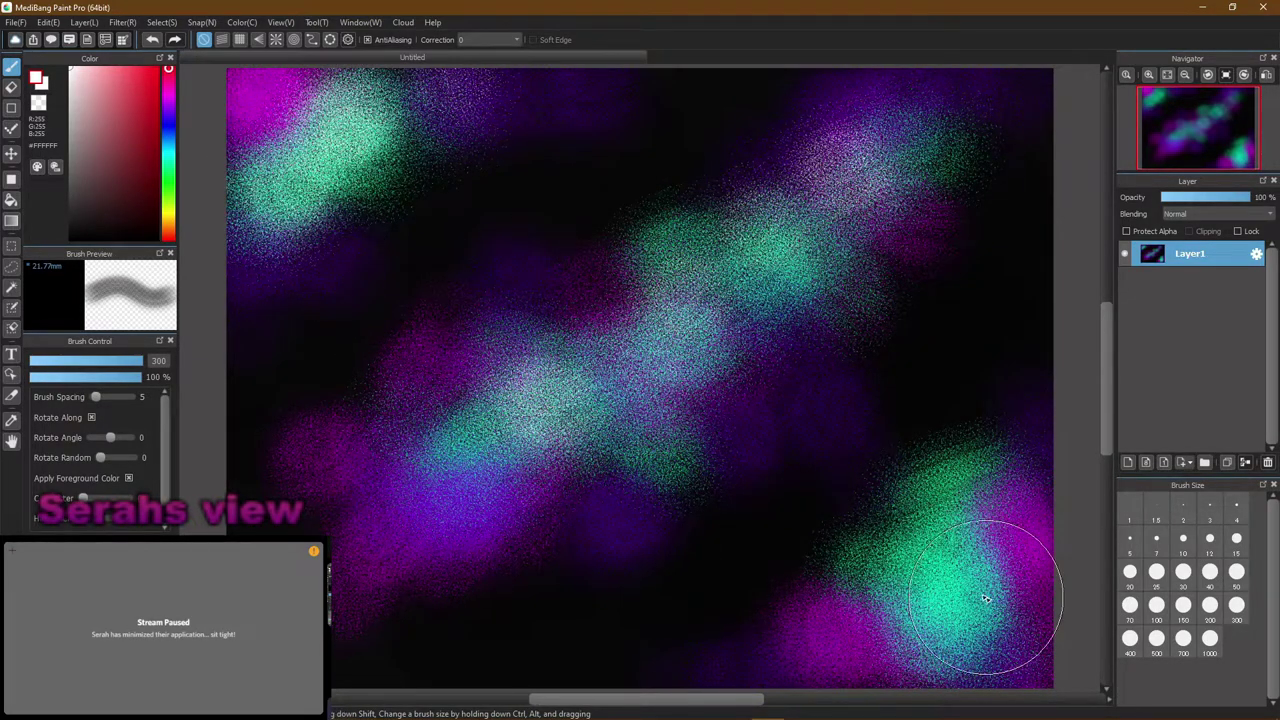
mouse_move(891, 277)
left_mouse_down()
mouse_move(945, 278)
mouse_move(943, 394)
left_mouse_up()
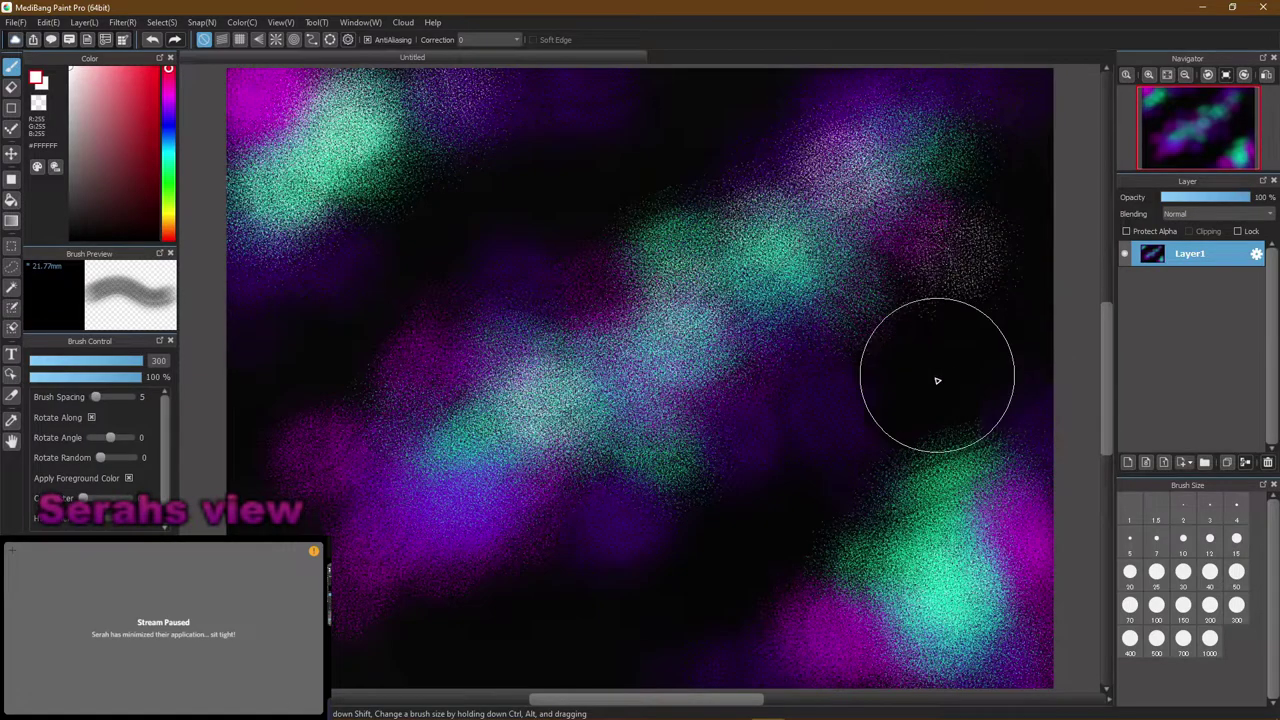
key("ctrl+z")
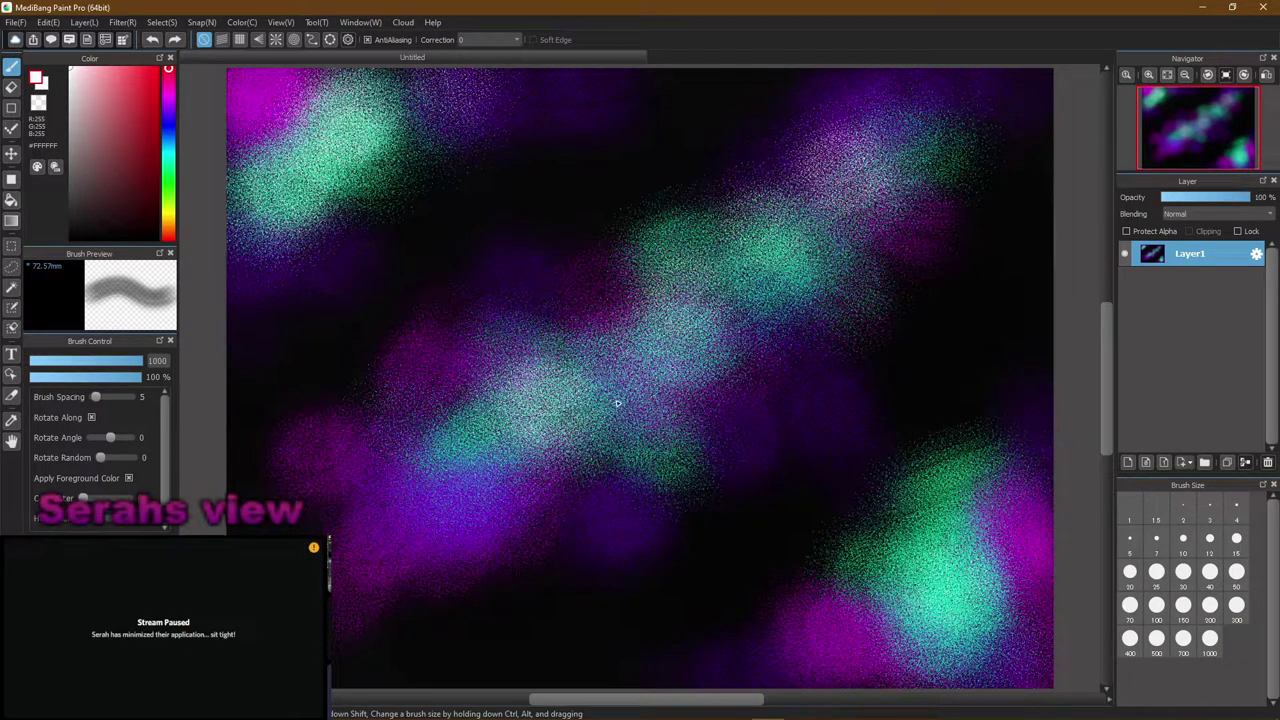
Scatter coarse white star specks over the canvas center and upper-left area with the spray brush at size 1000
left_click_drag(617, 403, 632, 423)
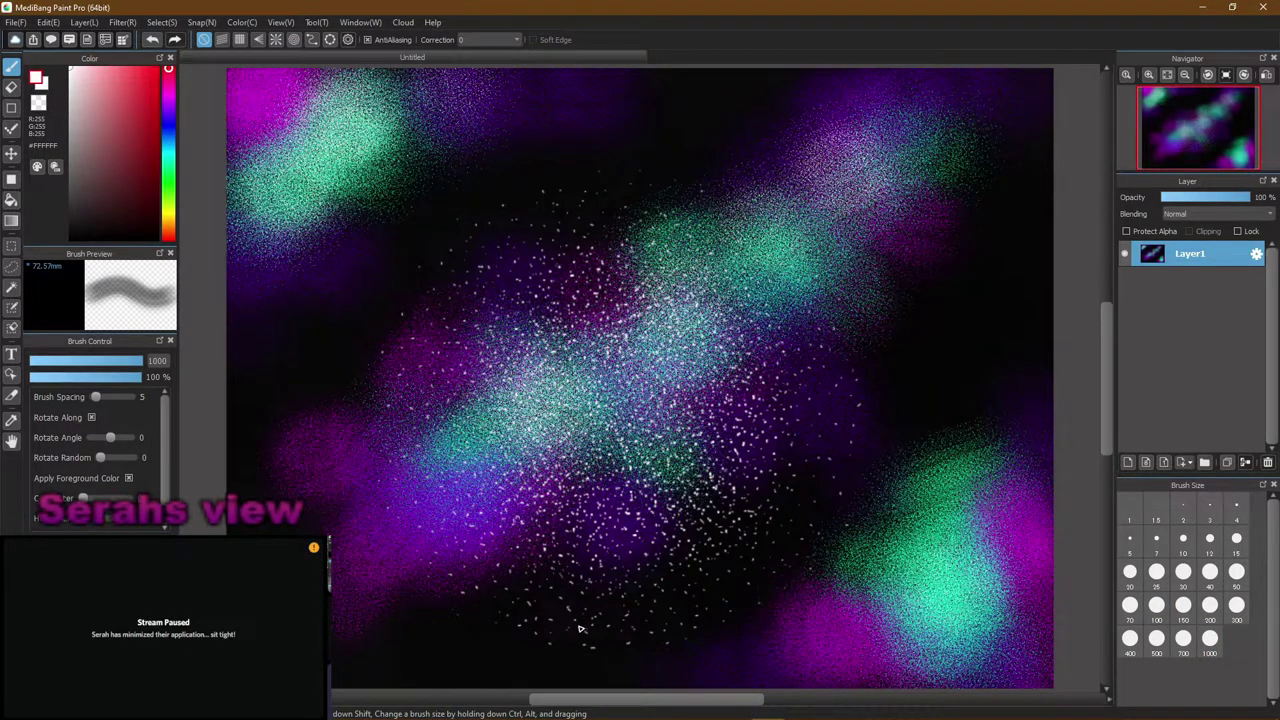
left_click_drag(425, 372, 425, 424)
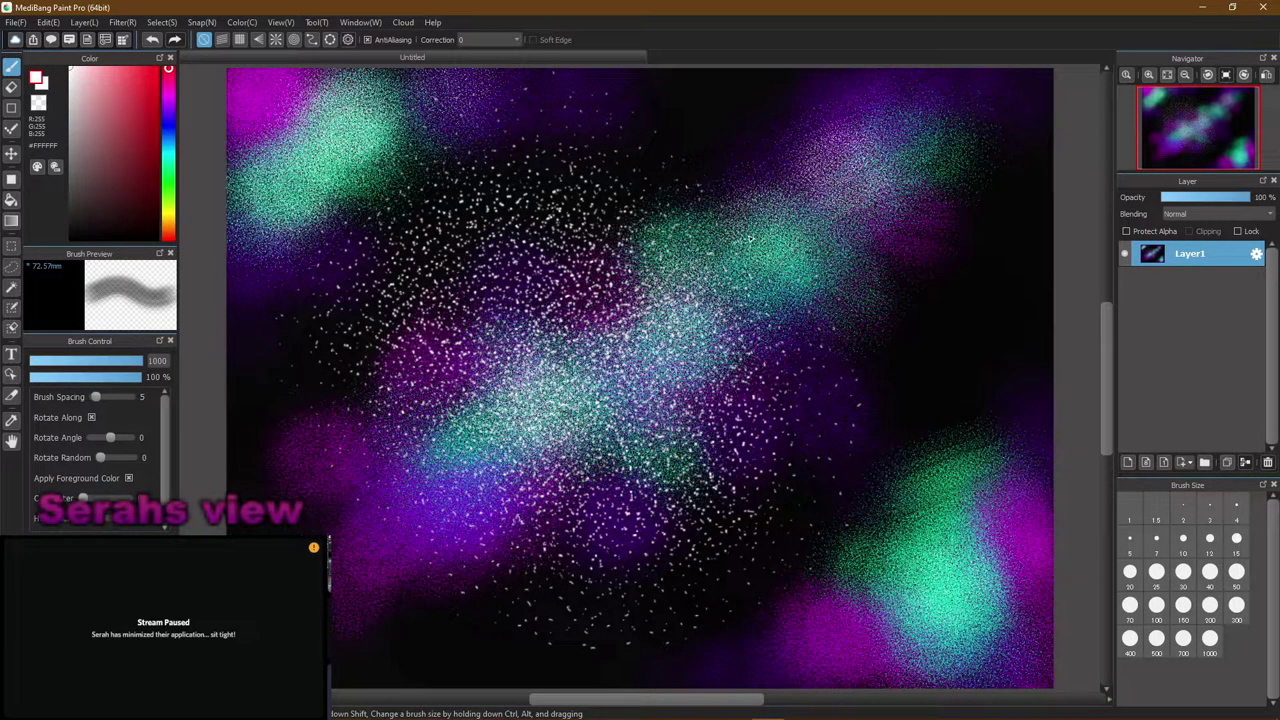
Dab a few larger white stars across the speckled area with Pen (Sharp) at size 15 and 53% opacity
left_click_drag(510, 241, 478, 461)
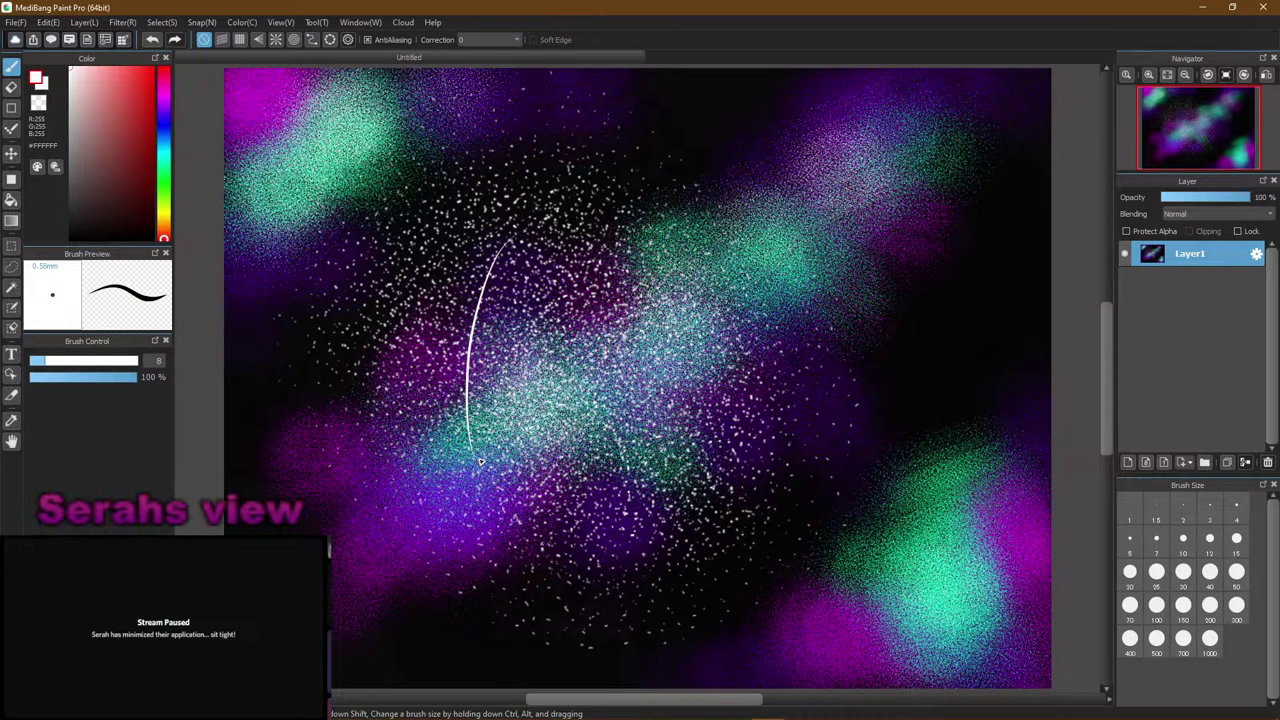
key("ctrl+z")
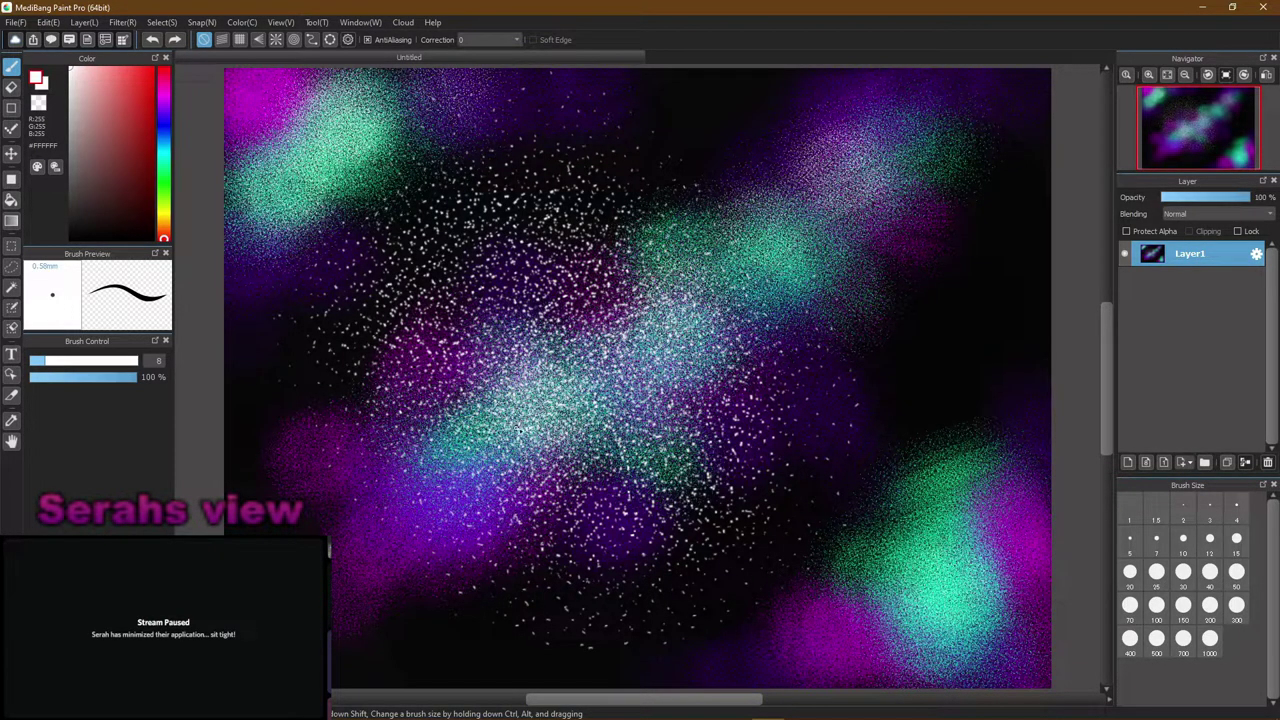
left_click(1183, 538)
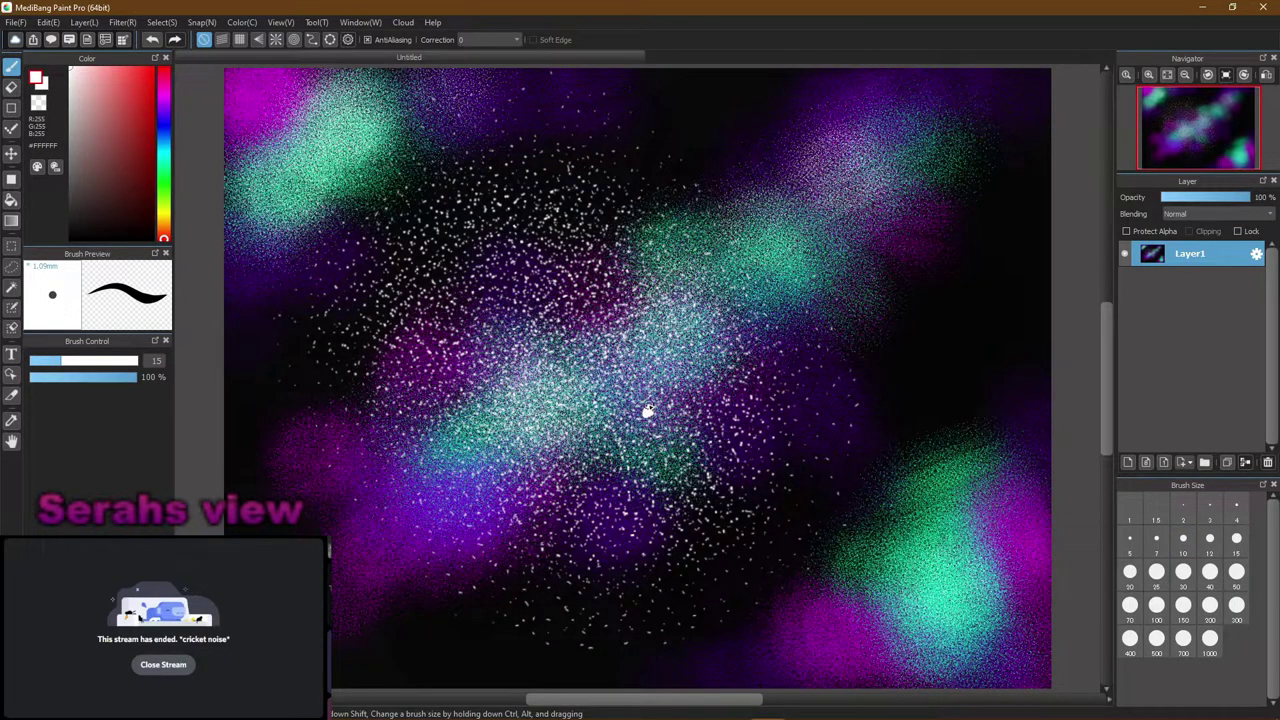
key("ctrl+z")
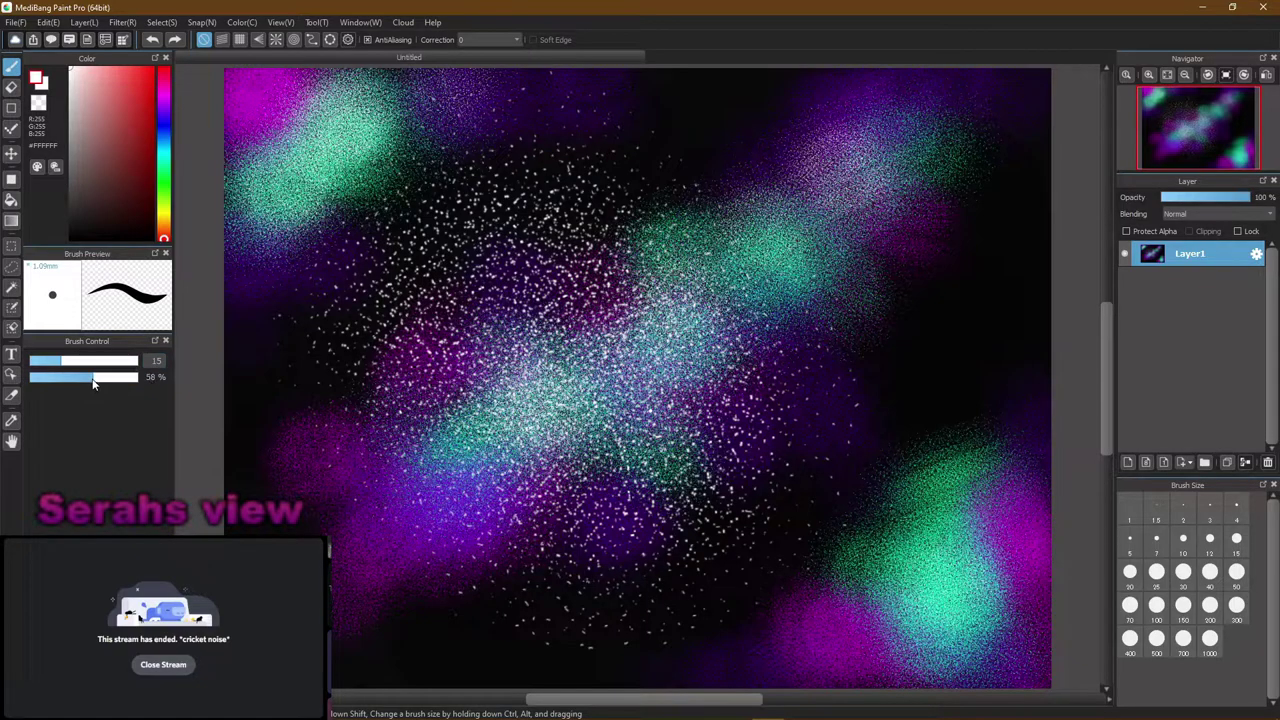
left_click_drag(84, 378, 88, 377)
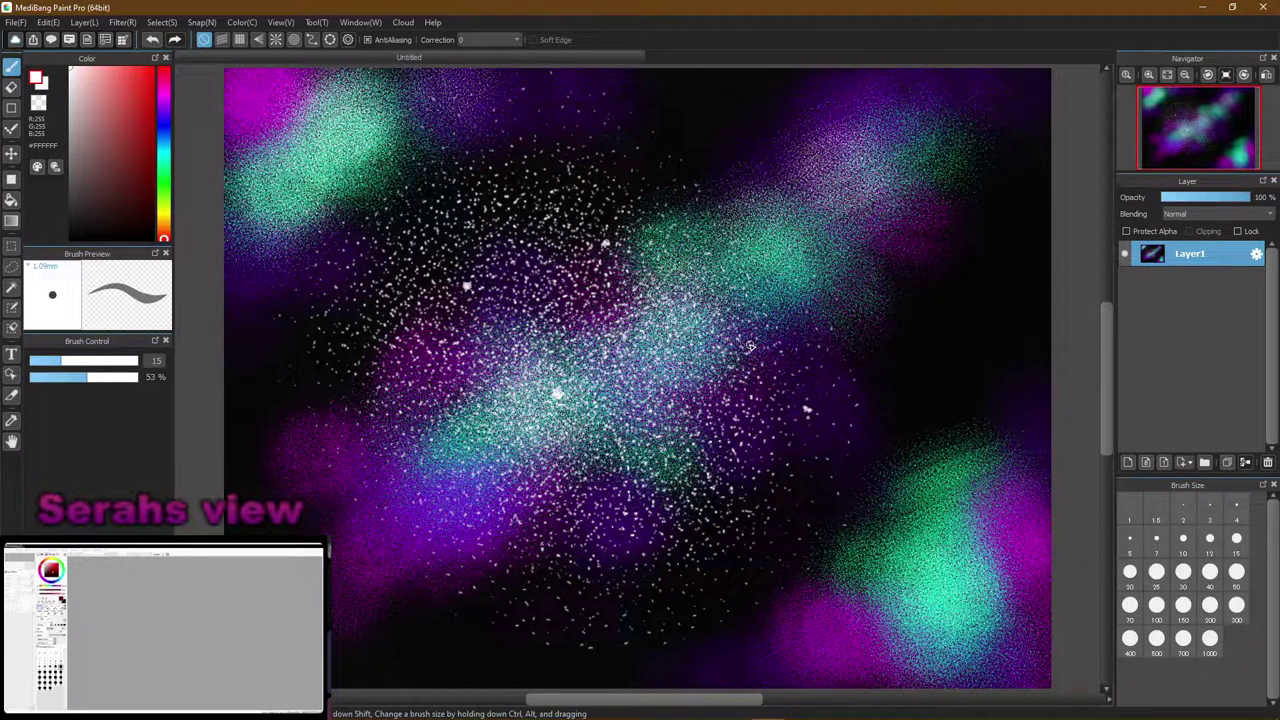
Draw a curved white tail sweeping down and left from the central, left, upper-center and lower-right stars
left_click_drag(554, 392, 330, 662)
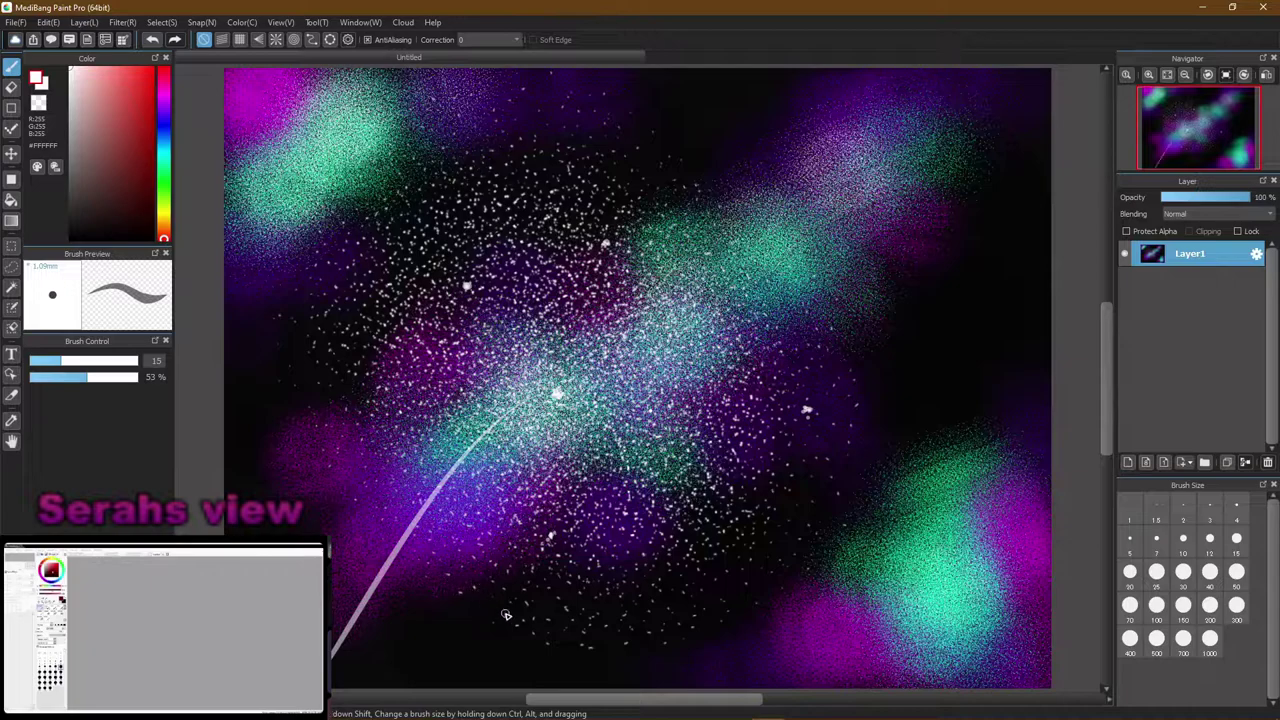
key("ctrl+z")
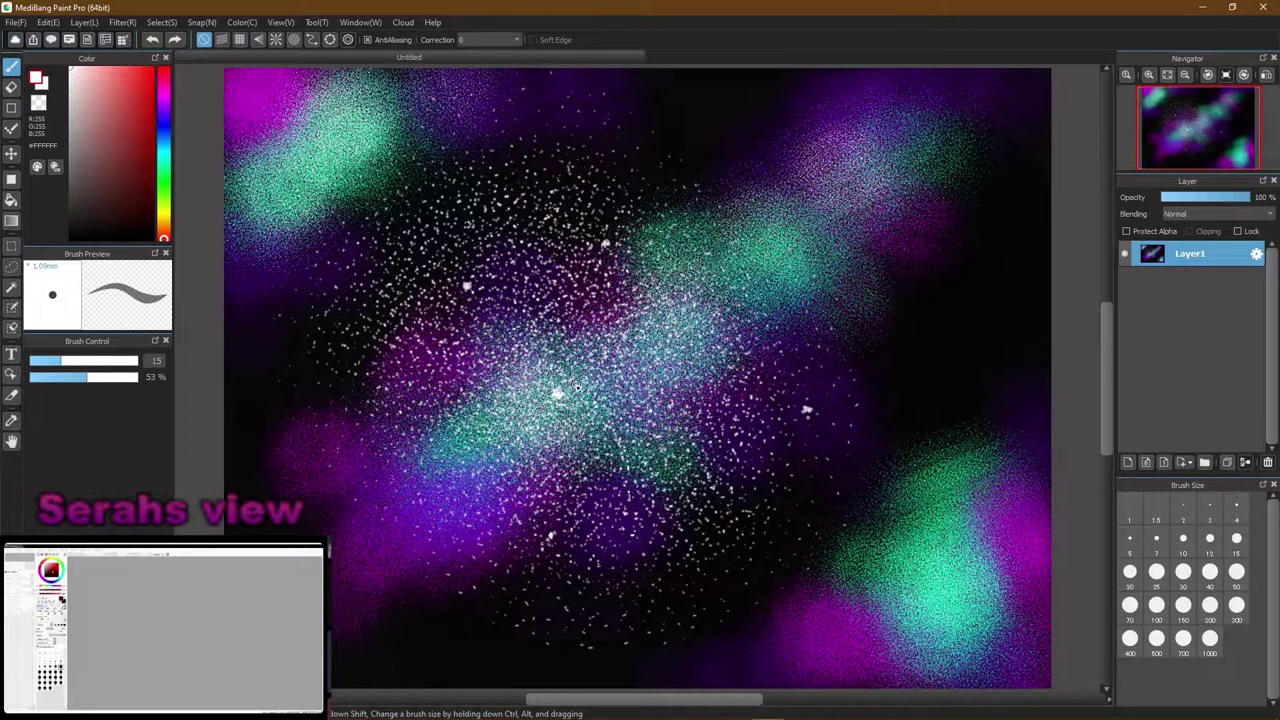
left_click_drag(557, 392, 418, 662)
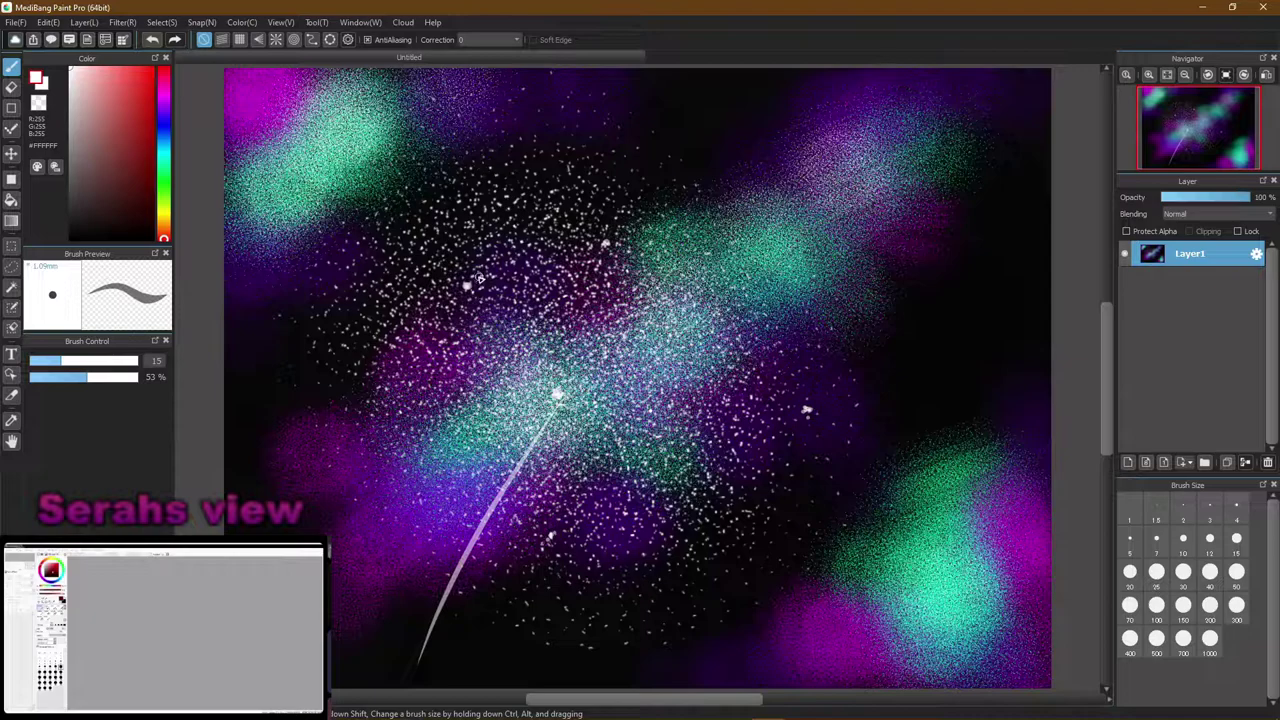
mouse_move(467, 287)
left_mouse_down()
mouse_move(417, 388)
mouse_move(360, 524)
left_mouse_up()
left_click_drag(608, 244, 552, 412)
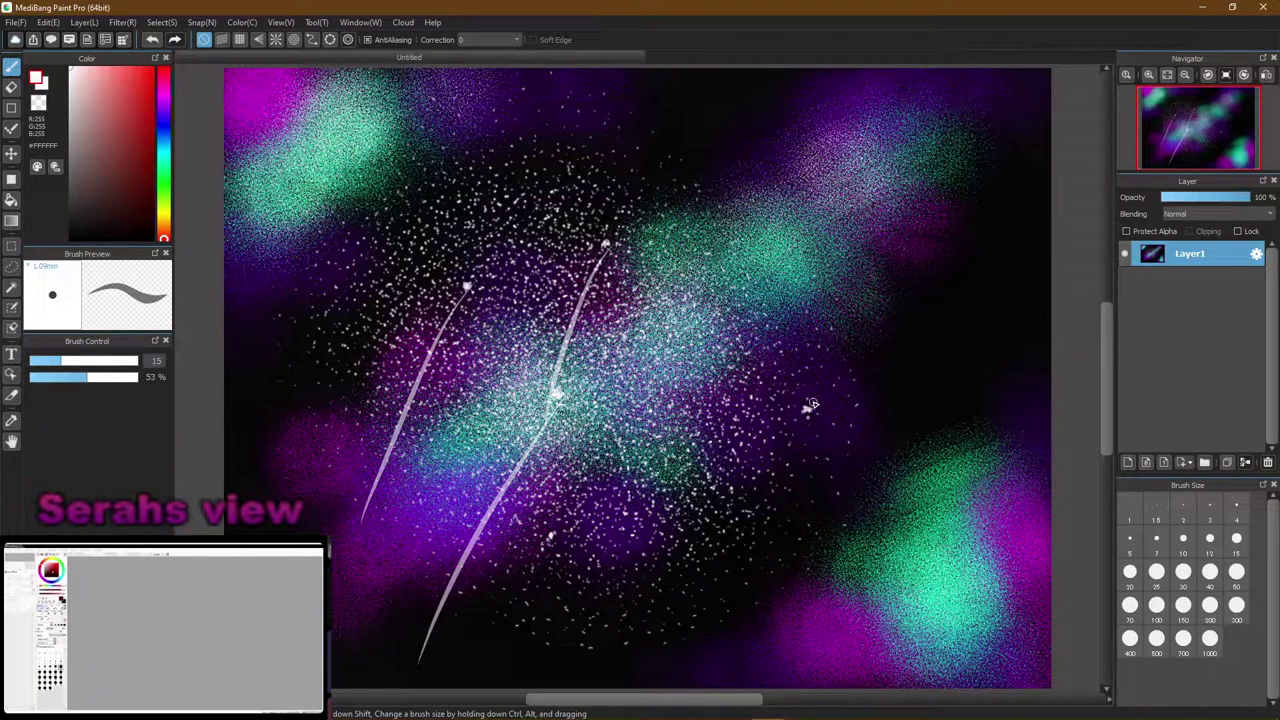
left_click_drag(810, 405, 695, 592)
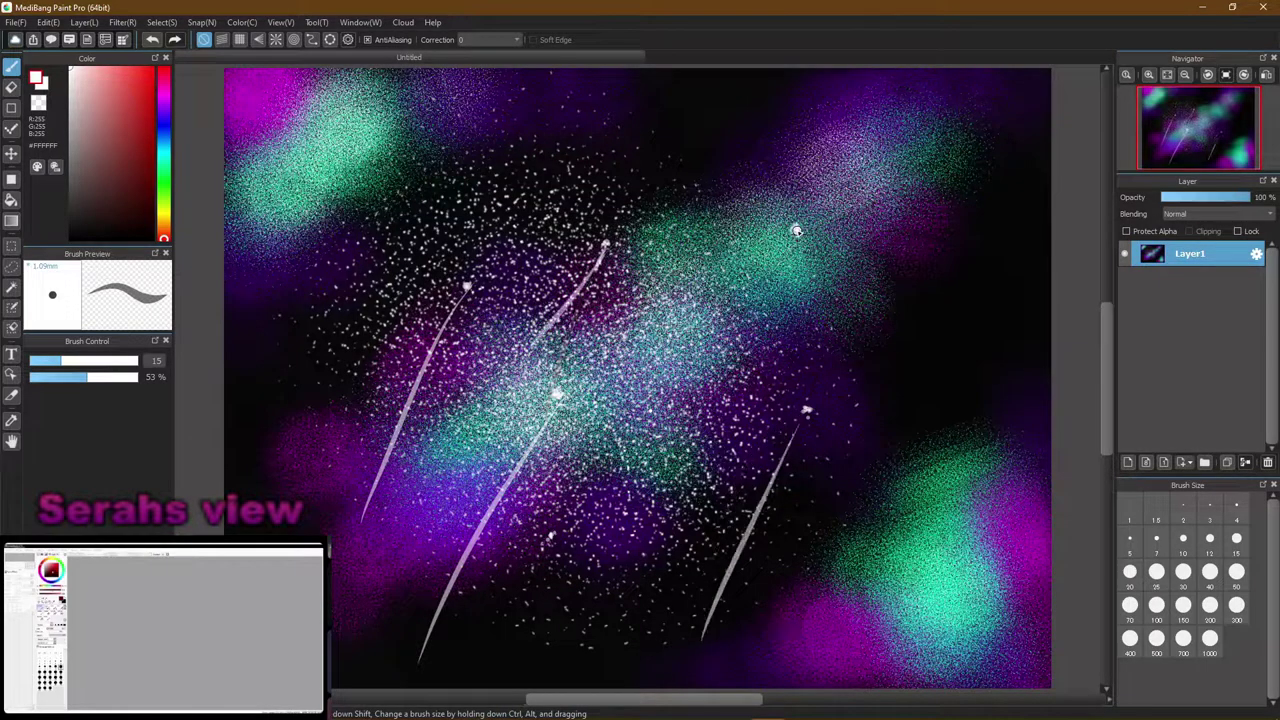
Try out different white tails streaming from the star on the upper-right green cloud
left_click_drag(795, 230, 674, 410)
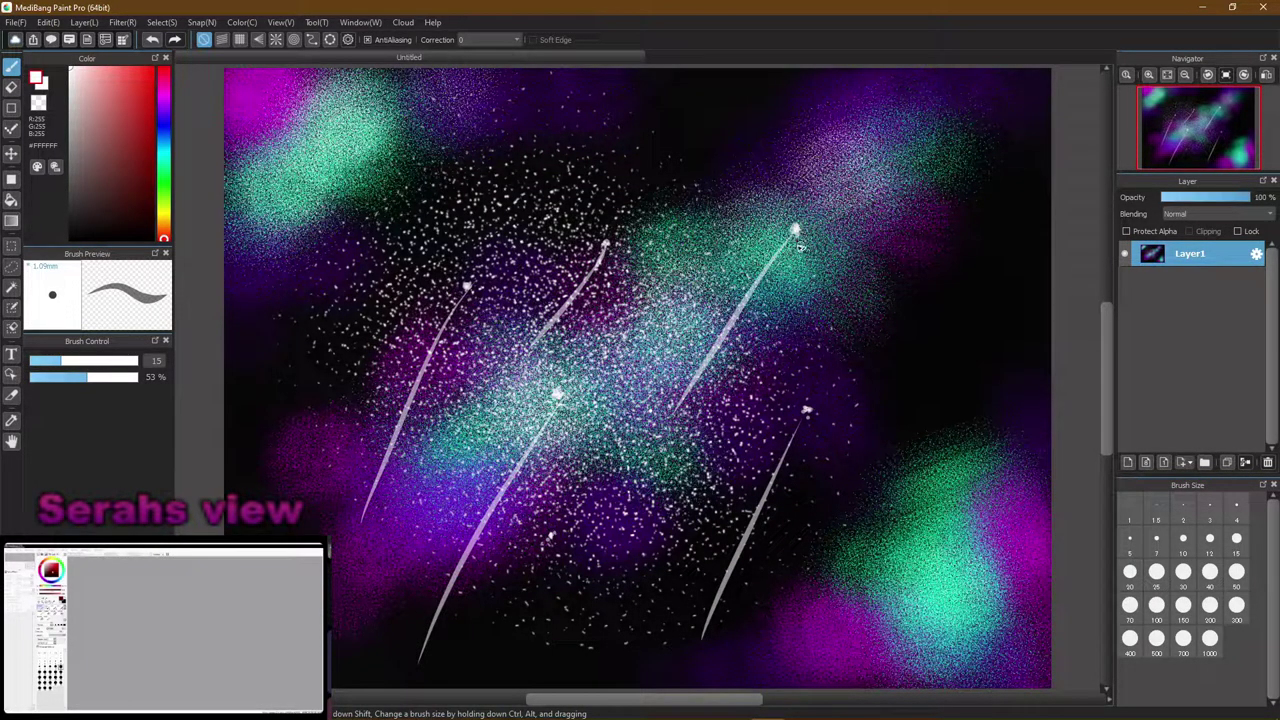
left_click_drag(795, 230, 668, 182)
left_click_drag(795, 231, 852, 338)
key("ctrl+z")
key("ctrl+z")
left_click_drag(795, 231, 720, 328)
left_click_drag(795, 233, 795, 338)
key("ctrl+z")
left_click_drag(795, 233, 742, 350)
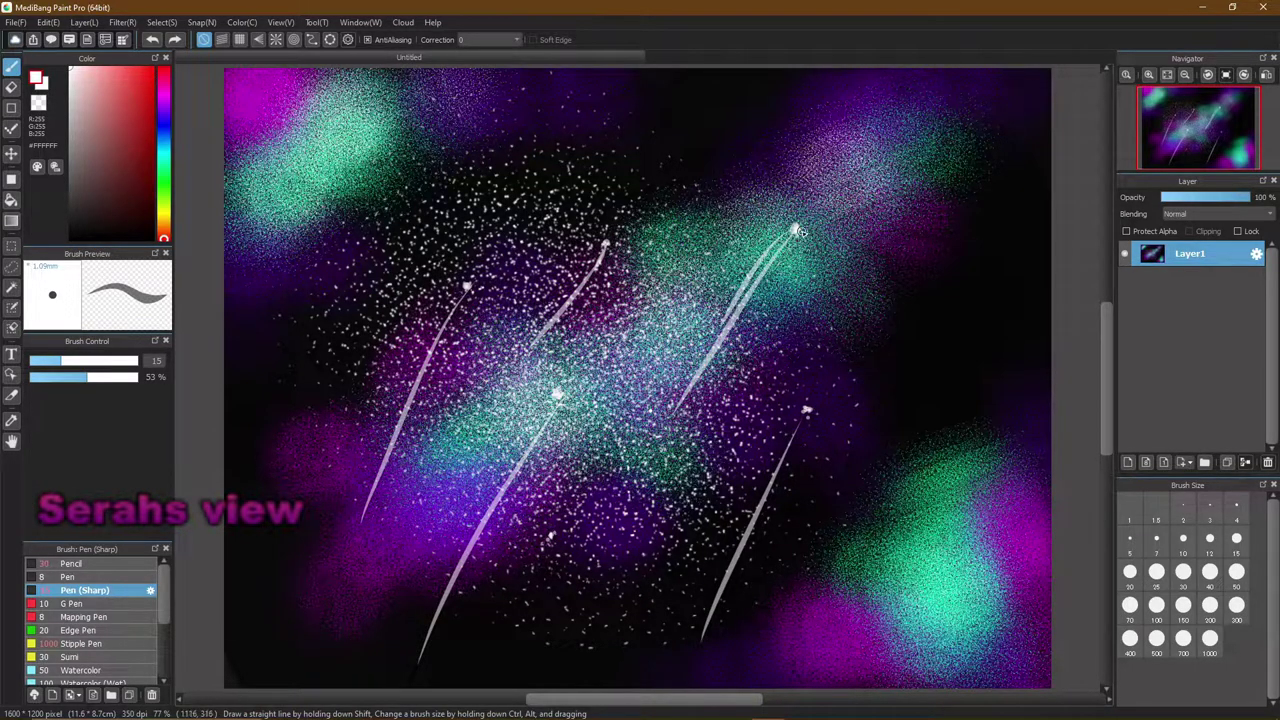
left_click_drag(798, 228, 740, 334)
key("ctrl+z")
key("ctrl+z")
key("ctrl+z")
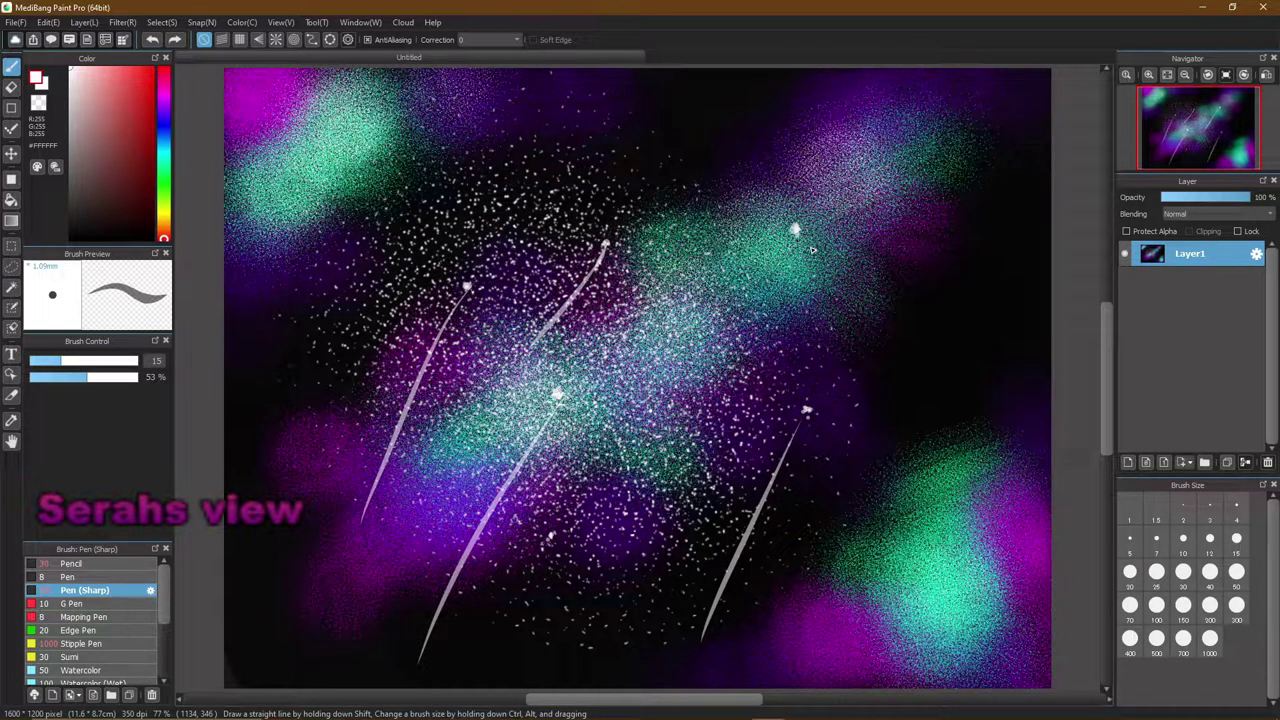
Draw a fan of curved white tails down and left from the upper-right star, with one reaching far below the others
left_click_drag(795, 231, 674, 414)
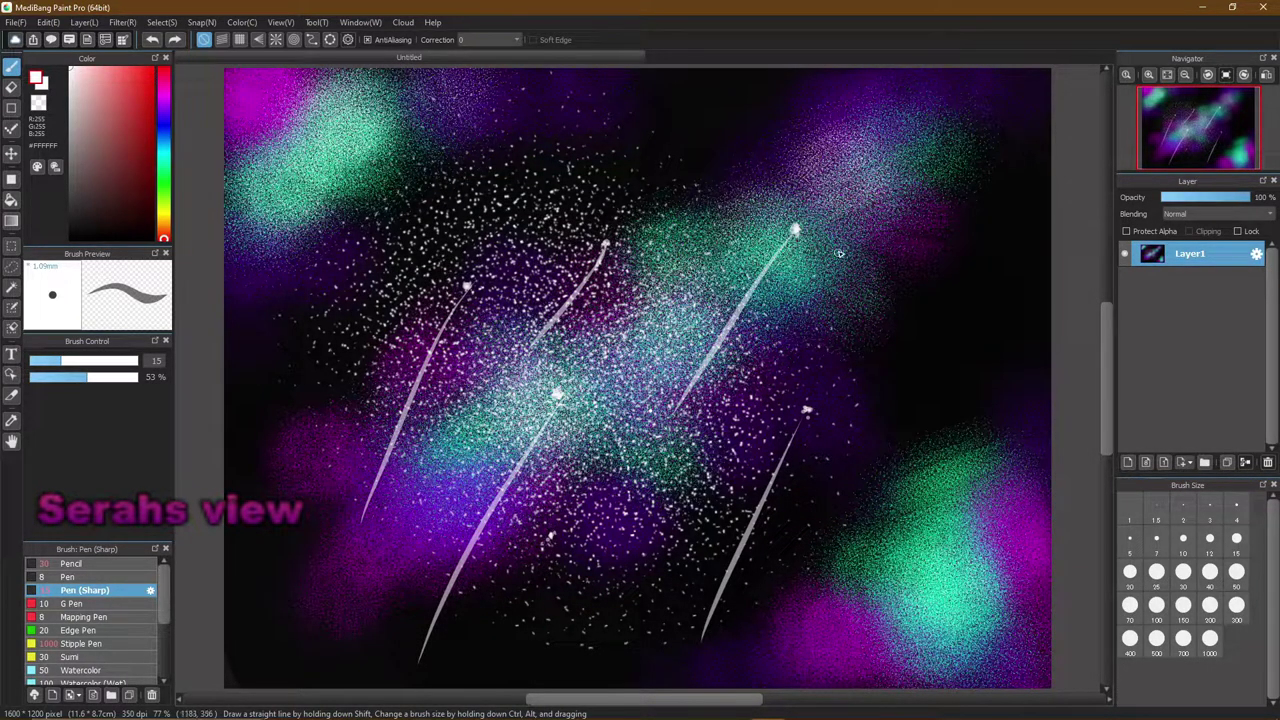
left_click_drag(795, 231, 700, 352)
left_click_drag(795, 231, 764, 334)
left_click_drag(795, 231, 752, 352)
left_click_drag(795, 231, 682, 352)
left_click_drag(795, 231, 686, 338)
mouse_move(795, 231)
left_mouse_down()
mouse_move(755, 310)
mouse_move(797, 230)
mouse_move(668, 358)
left_mouse_up()
mouse_move(795, 231)
left_mouse_down()
mouse_move(684, 486)
mouse_move(658, 604)
left_mouse_up()
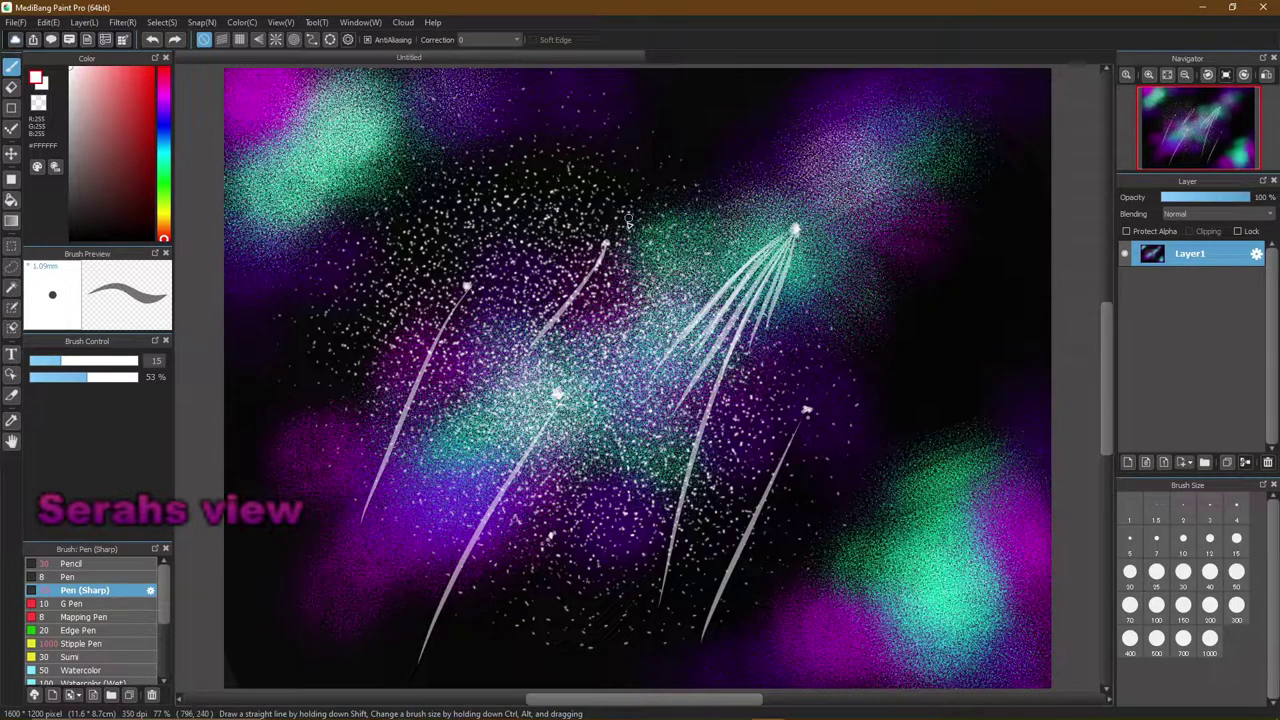
Try to add several longer white tails to the upper-center star
mouse_move(605, 244)
left_mouse_down()
mouse_move(564, 284)
mouse_move(496, 394)
left_mouse_up()
left_click_drag(604, 246, 512, 410)
left_click_drag(605, 244, 540, 390)
left_click_drag(606, 246, 505, 445)
key("ctrl+z")
key("ctrl+z")
key("ctrl+z")
key("ctrl+z")
key("ctrl+z")
mouse_move(604, 244)
left_mouse_down()
mouse_move(555, 320)
mouse_move(421, 664)
left_mouse_up()
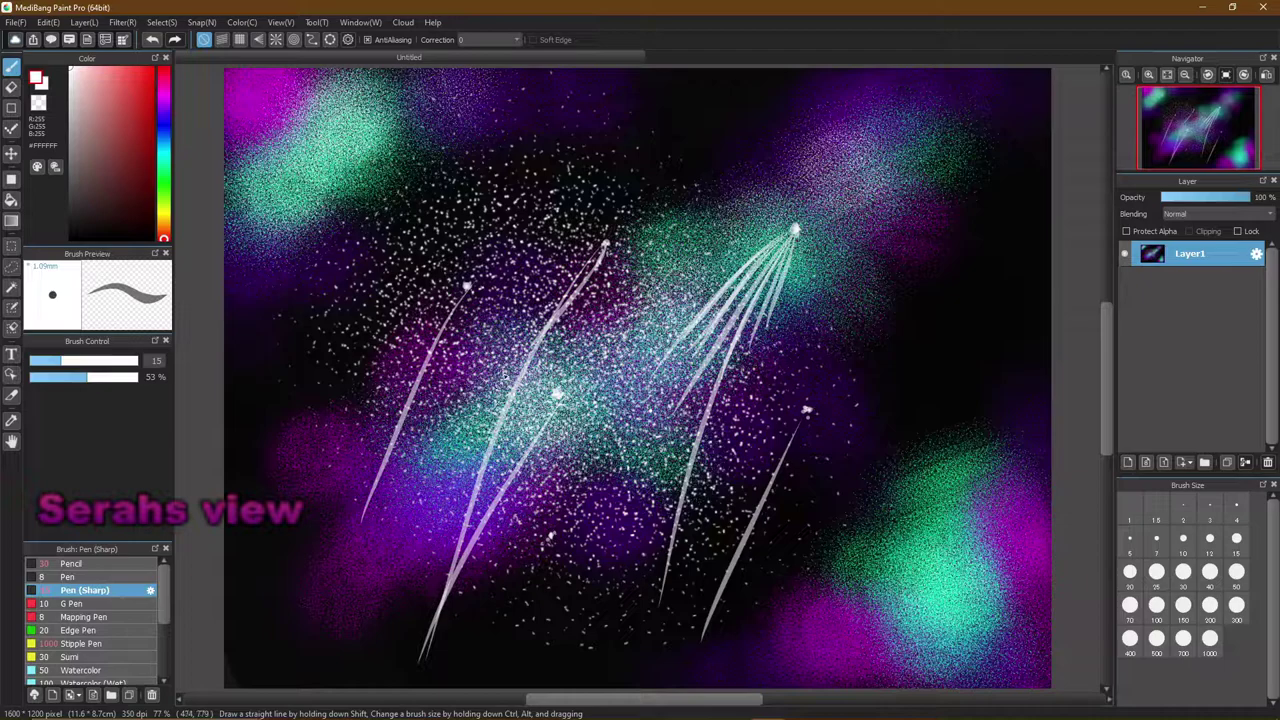
key("ctrl+z")
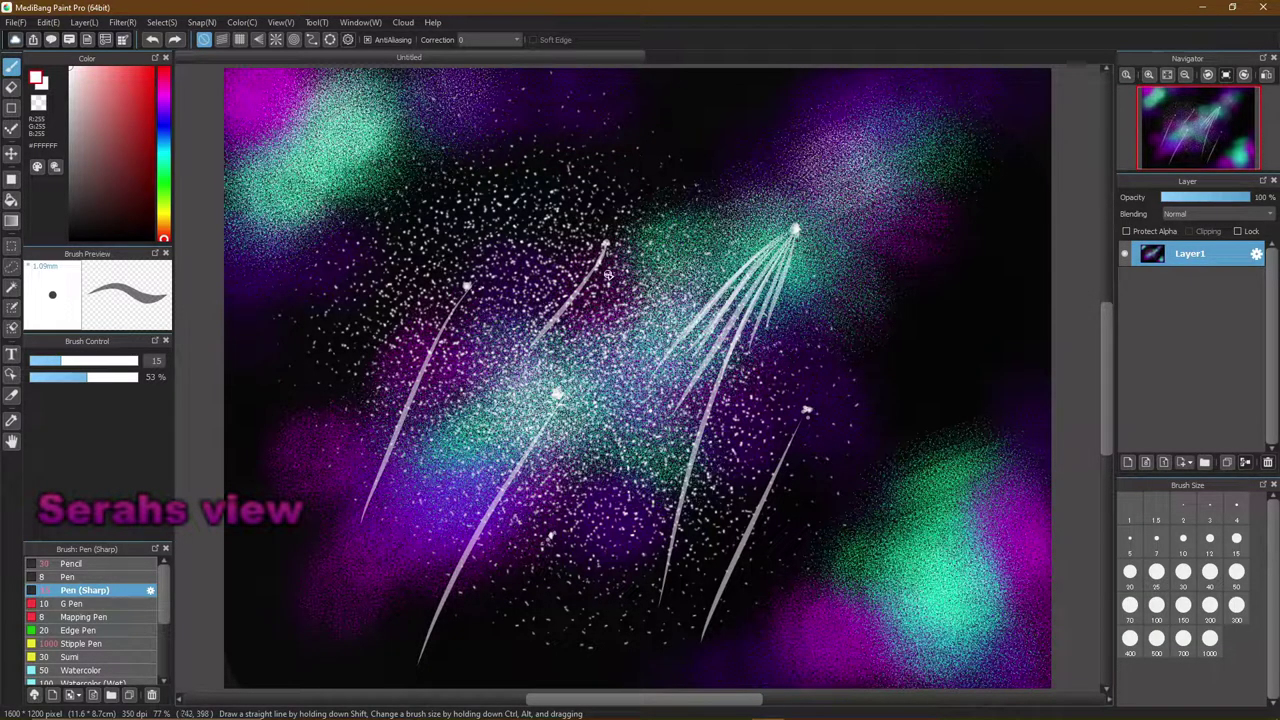
Try a fan of shorter white tails below the upper-center star and undo the strokes
mouse_move(608, 244)
left_mouse_down()
mouse_move(537, 390)
mouse_move(506, 393)
left_mouse_up()
left_click_drag(608, 245, 560, 345)
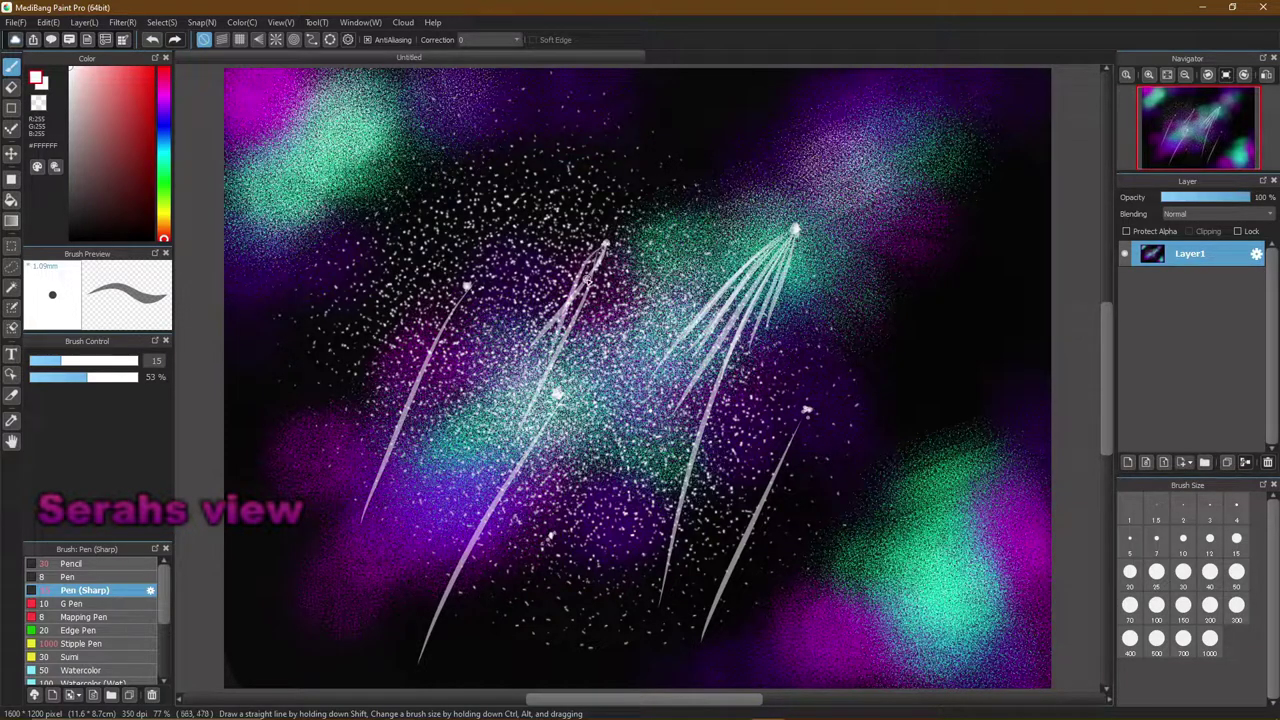
left_click_drag(608, 245, 578, 362)
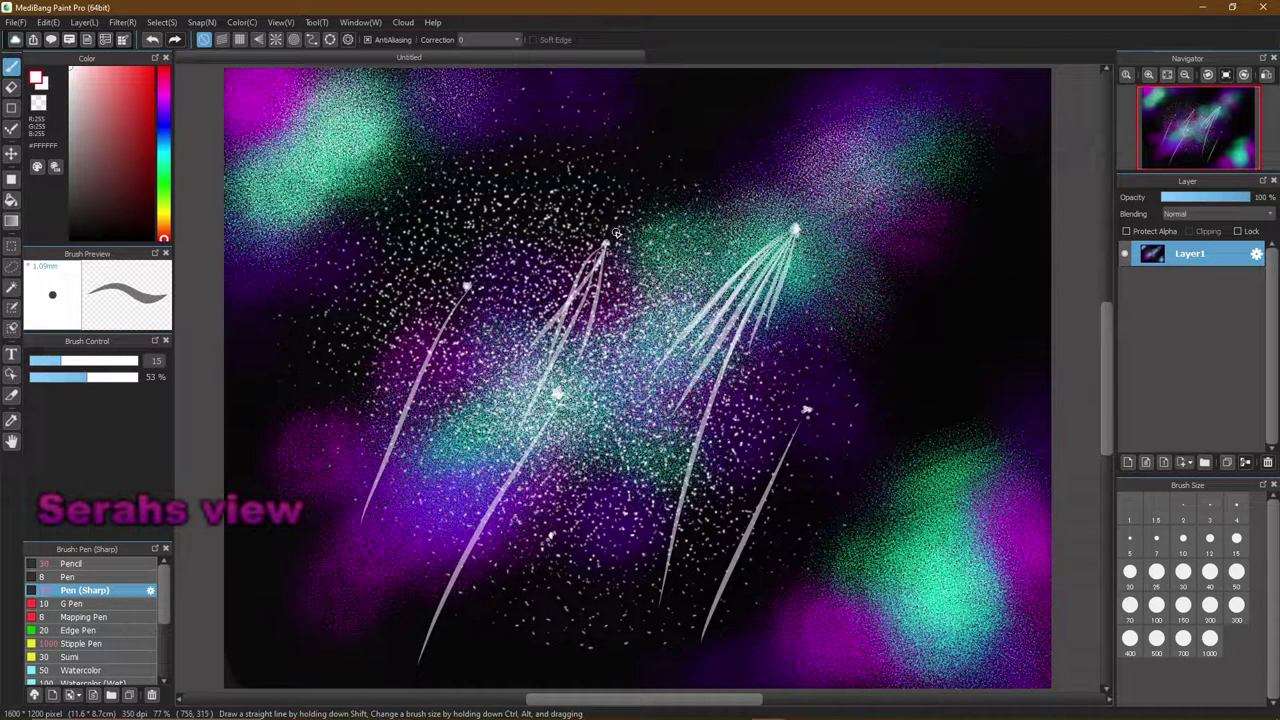
left_click_drag(606, 245, 530, 390)
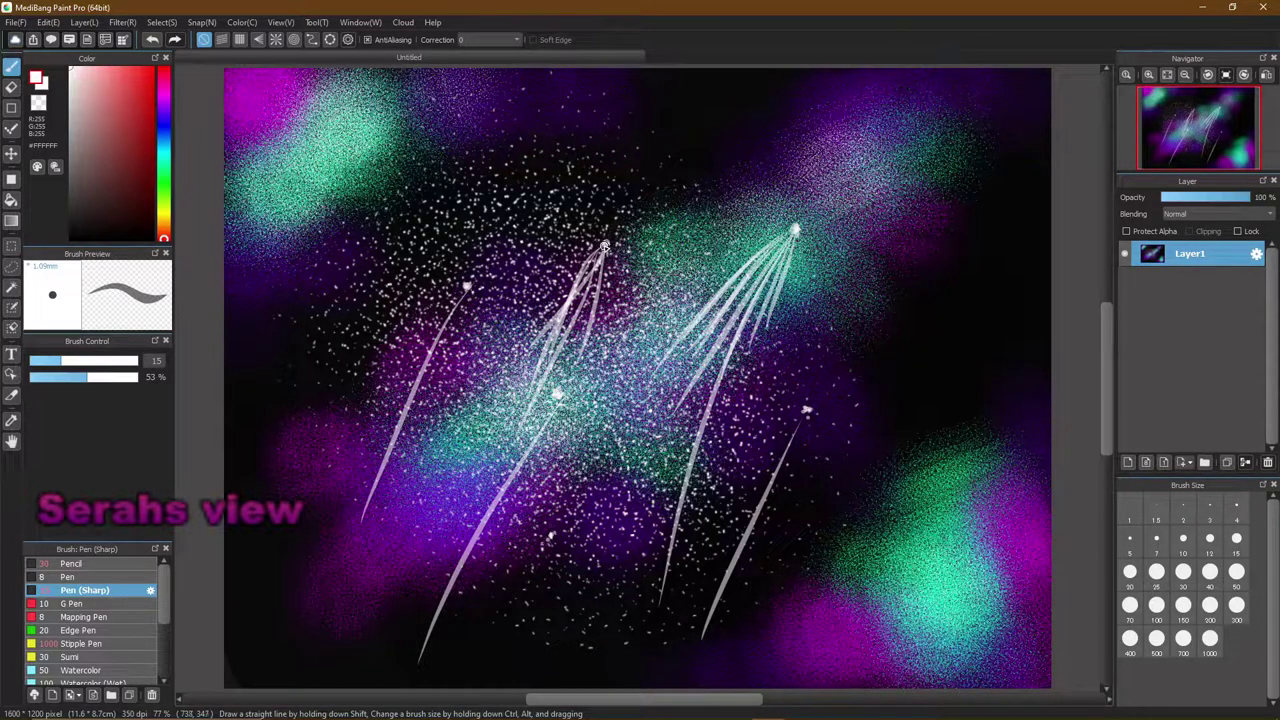
left_click_drag(606, 243, 581, 418)
key("ctrl+z")
key("ctrl+z")
key("ctrl+z")
key("ctrl+z")
key("ctrl+z")
key("ctrl+z")
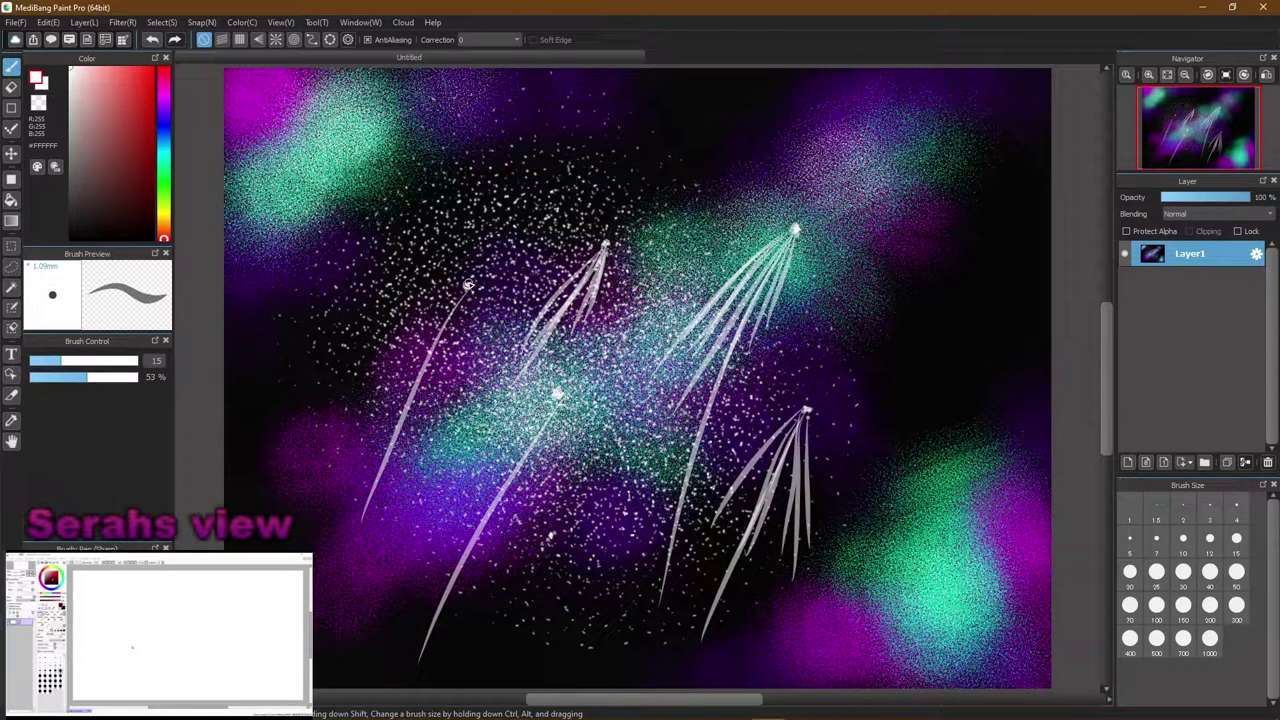
Try three extra long tails streaming down from the left star
left_click_drag(466, 284, 356, 530)
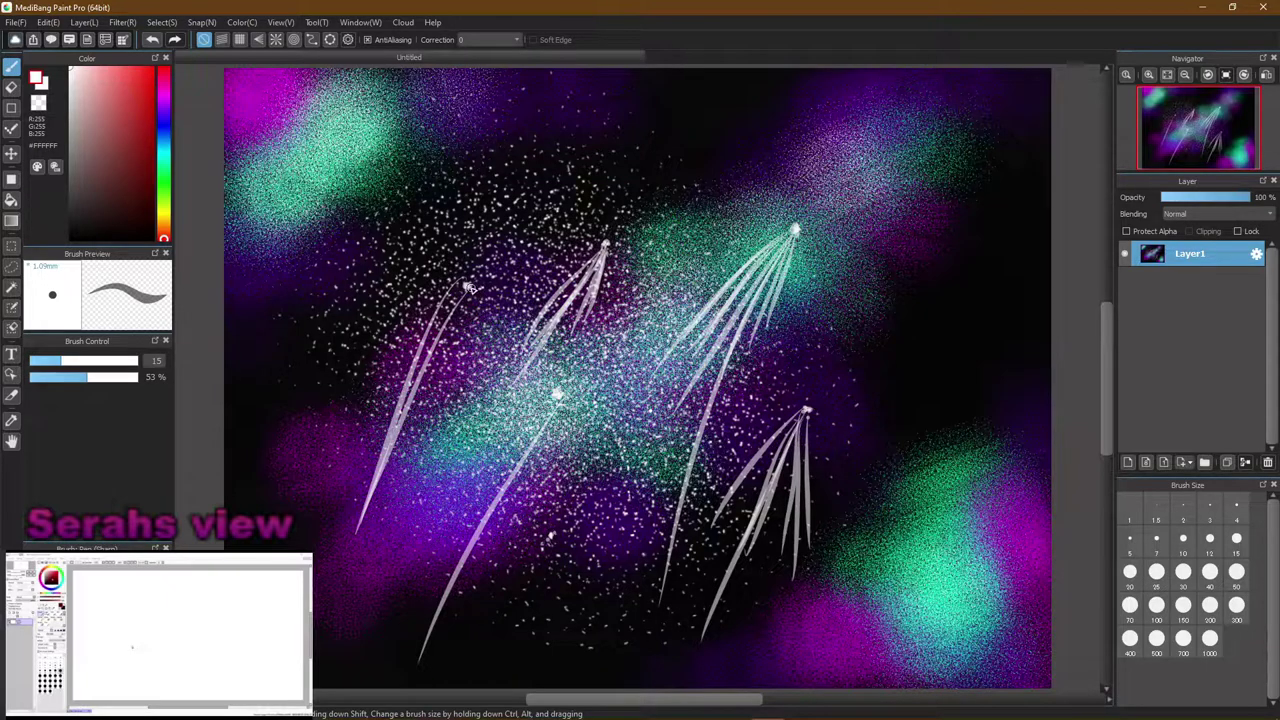
left_click_drag(474, 287, 422, 510)
left_click_drag(466, 286, 354, 494)
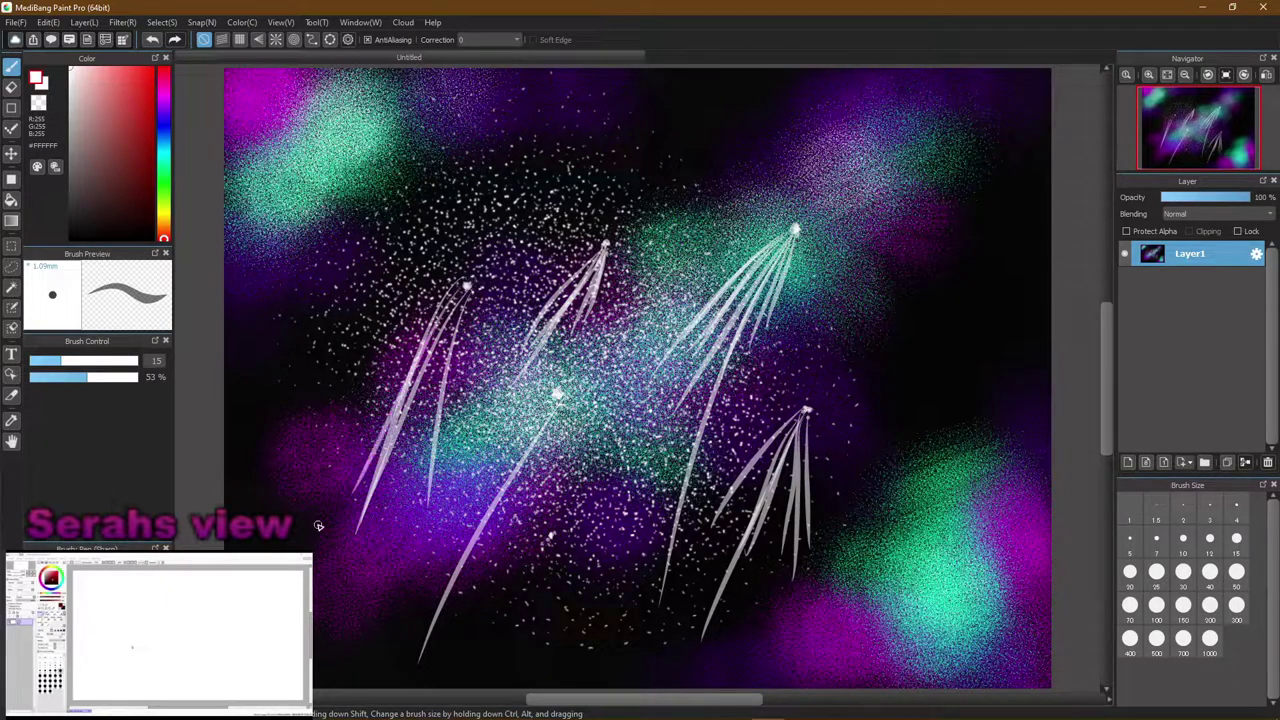
key("ctrl+z")
key("ctrl+z")
key("ctrl+z")
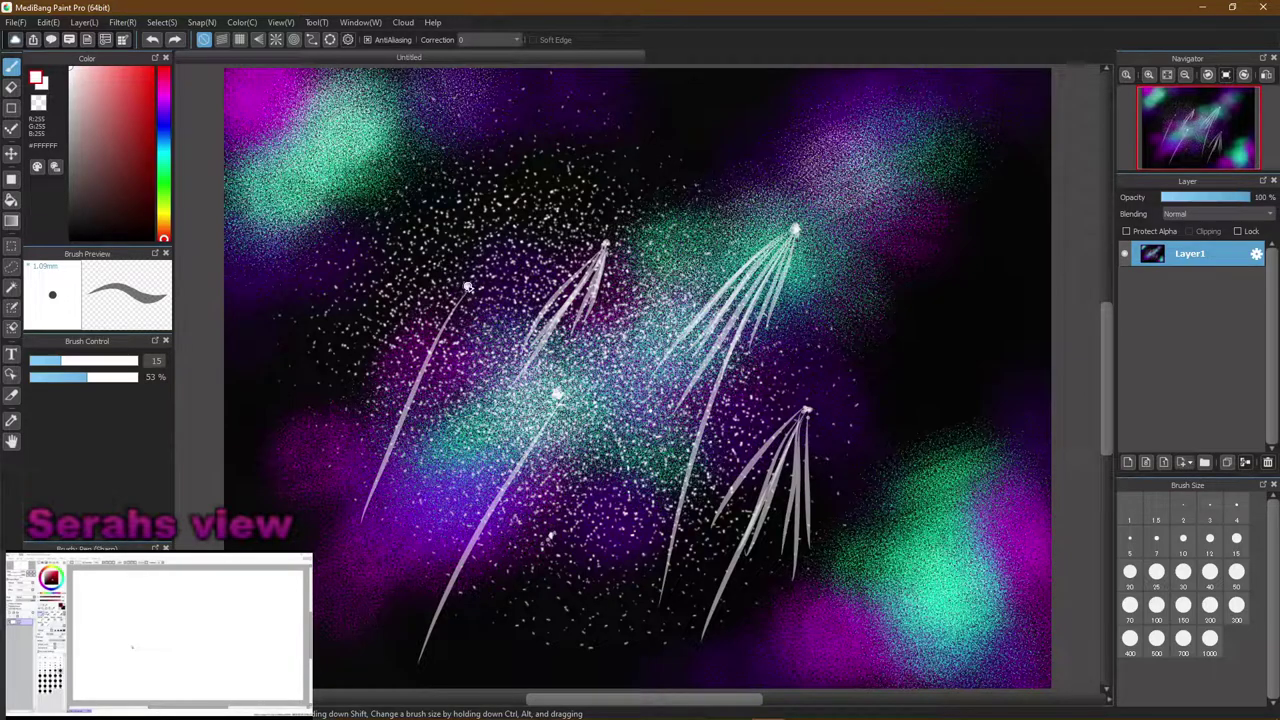
Fan out white tails from the left star: one long tail toward the lower left and shorter ones beside it
left_click_drag(468, 286, 300, 488)
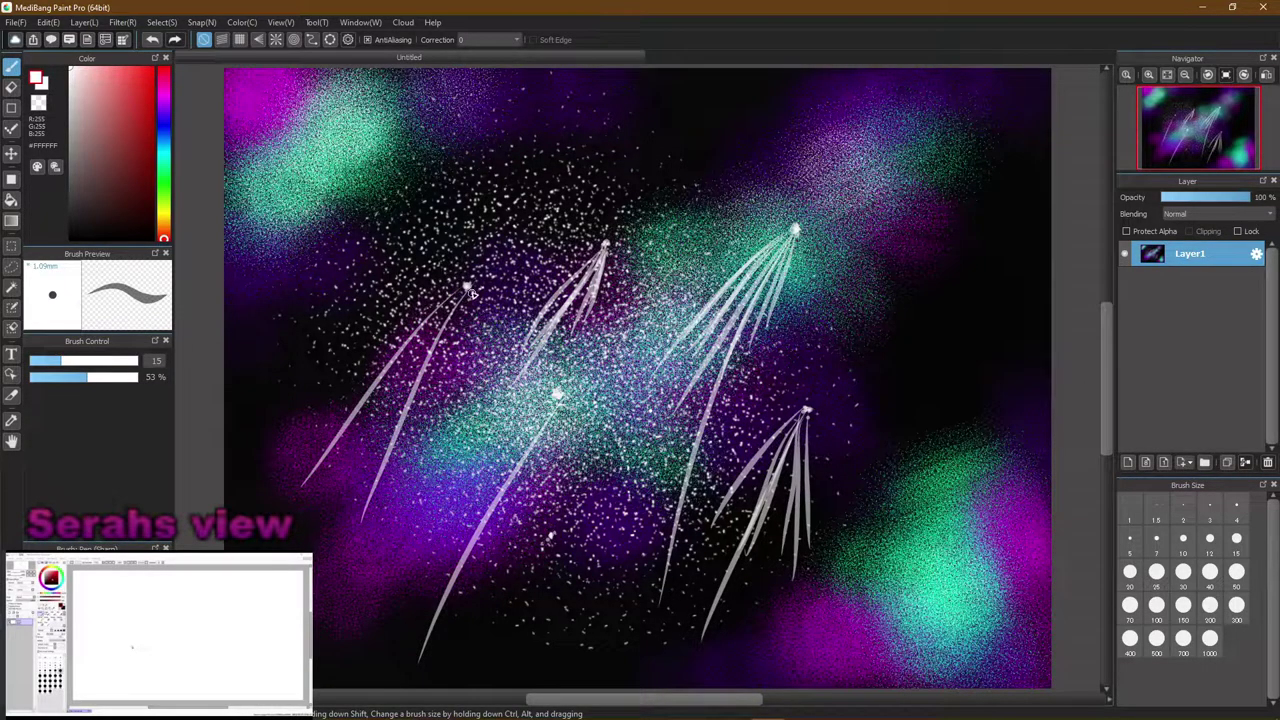
left_click_drag(468, 290, 420, 358)
left_click_drag(467, 288, 408, 350)
left_click_drag(468, 287, 464, 358)
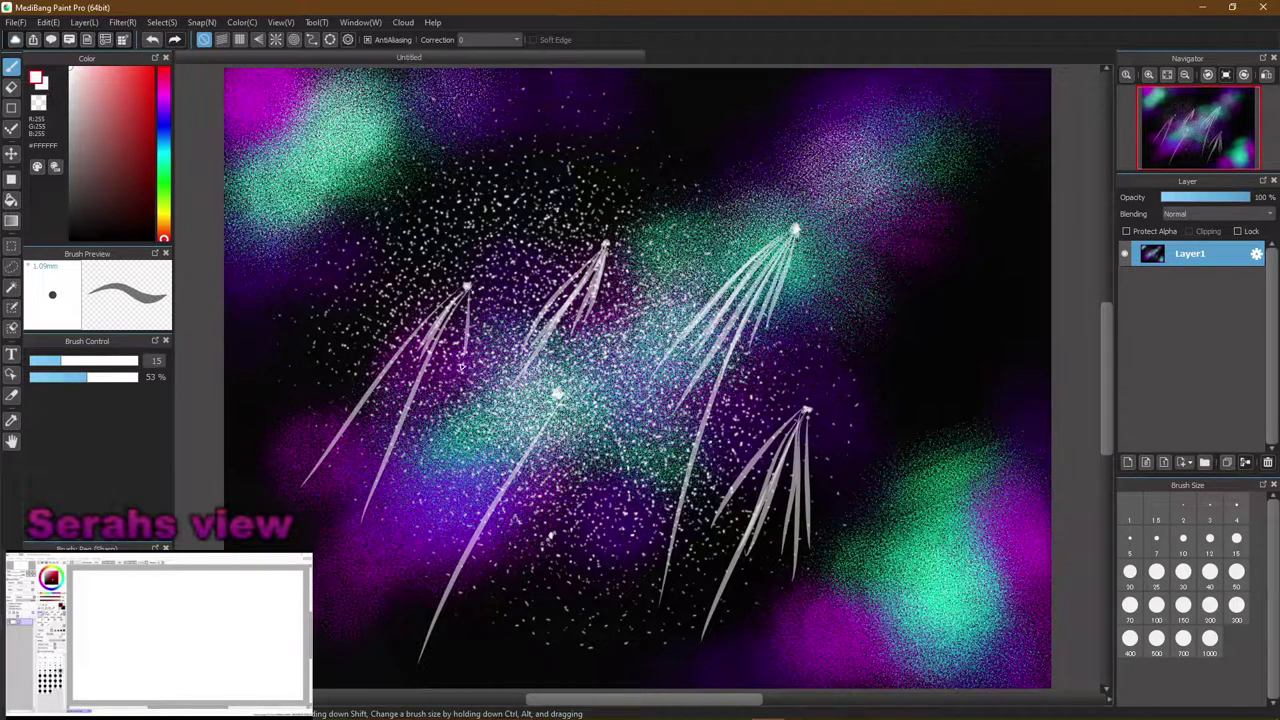
Try extra white tails of varying length beneath the left star and undo the strokes
left_click_drag(466, 290, 445, 385)
left_click_drag(466, 290, 420, 468)
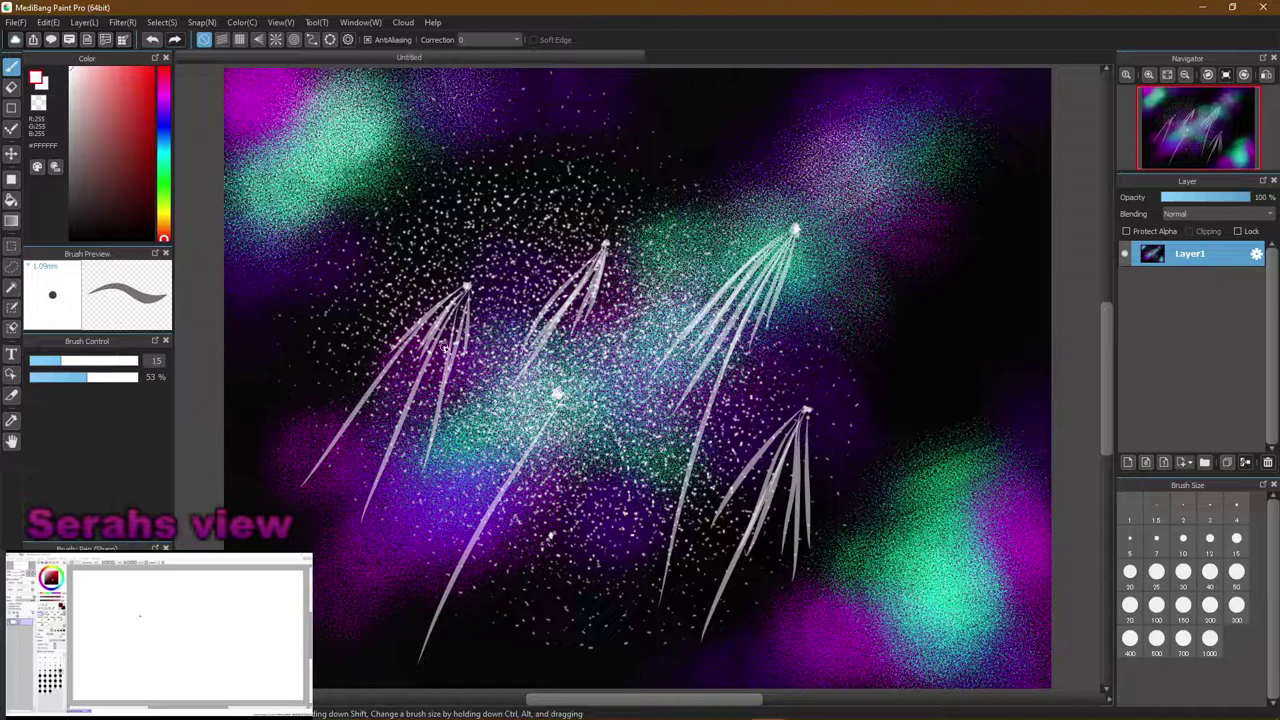
key("ctrl+z")
key("ctrl+z")
key("ctrl+z")
key("ctrl+z")
key("ctrl+z")
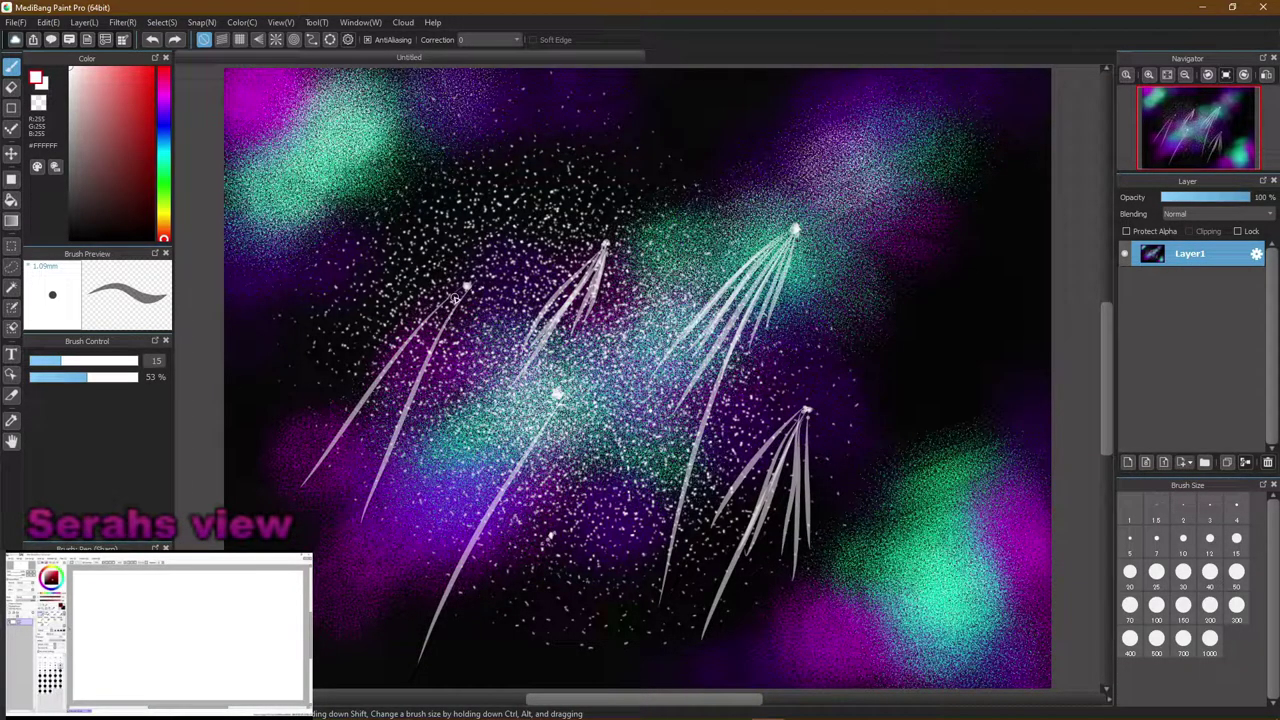
Add several shorter white tails fanning from the left star between and beside its two long tails
left_click(475, 283)
left_click_drag(468, 287, 400, 350)
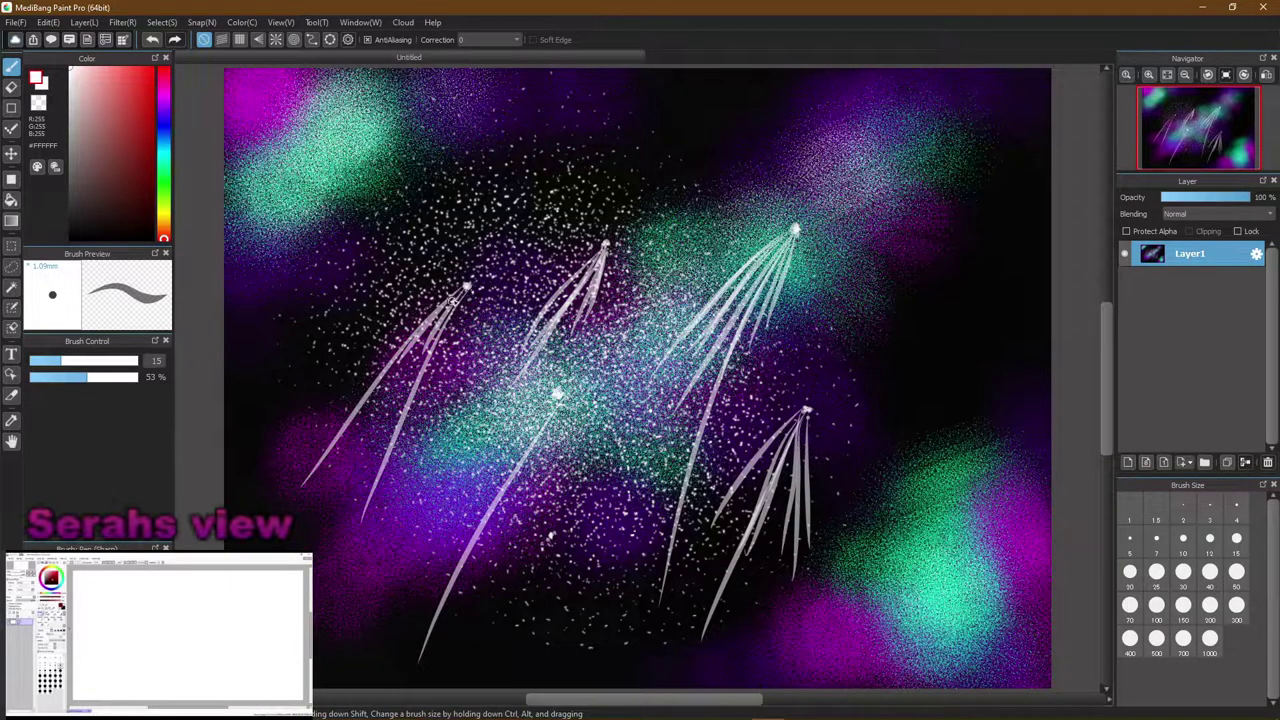
left_click_drag(467, 284, 372, 378)
key("ctrl+z")
key("ctrl+z")
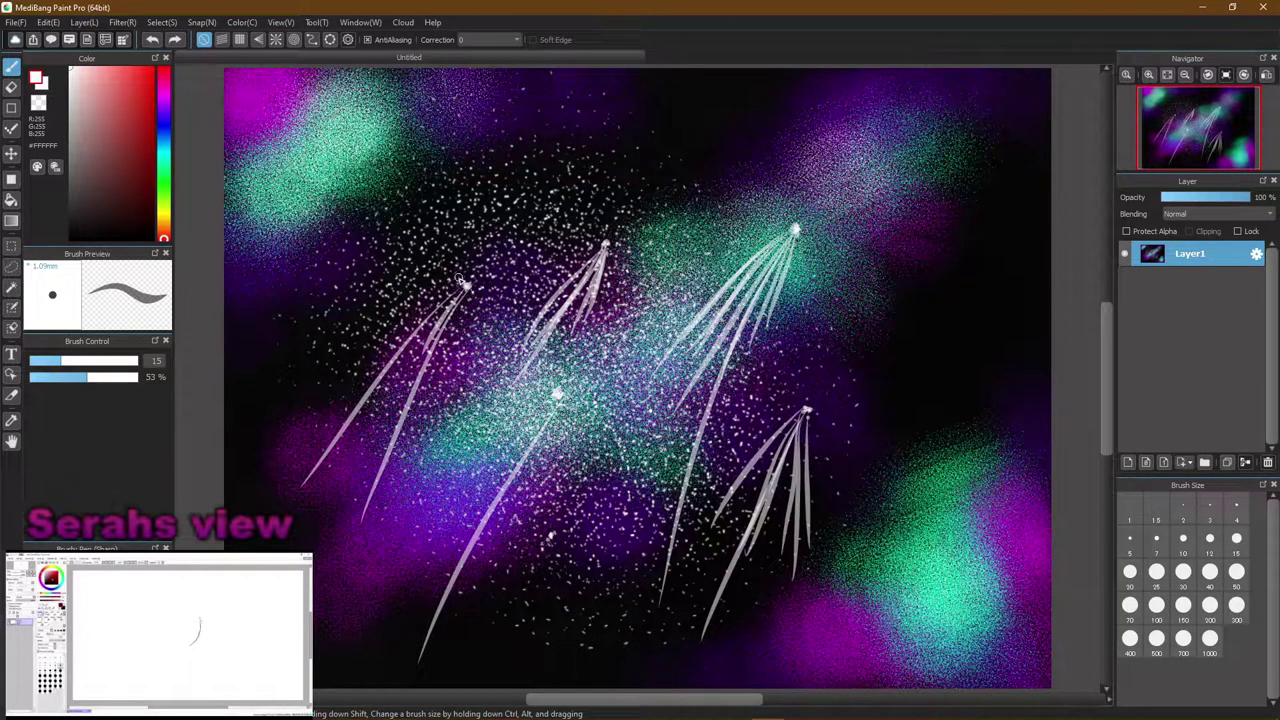
left_click_drag(465, 290, 368, 376)
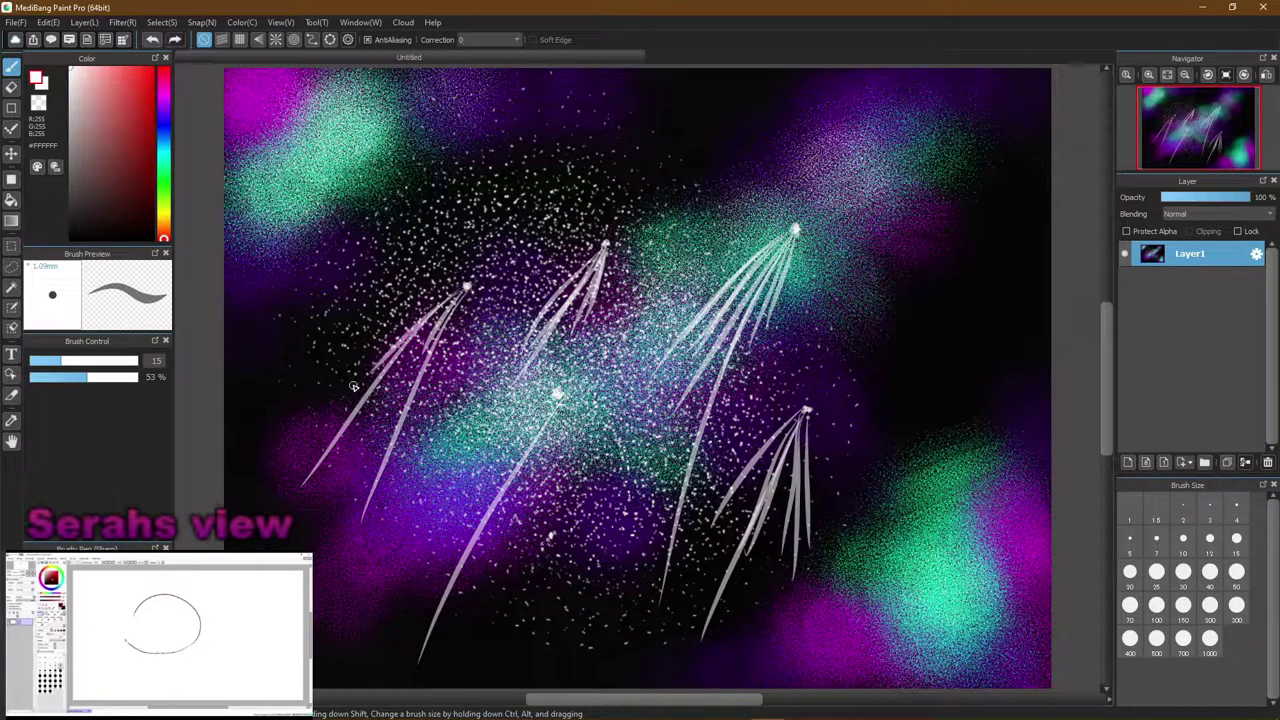
left_click_drag(465, 290, 406, 414)
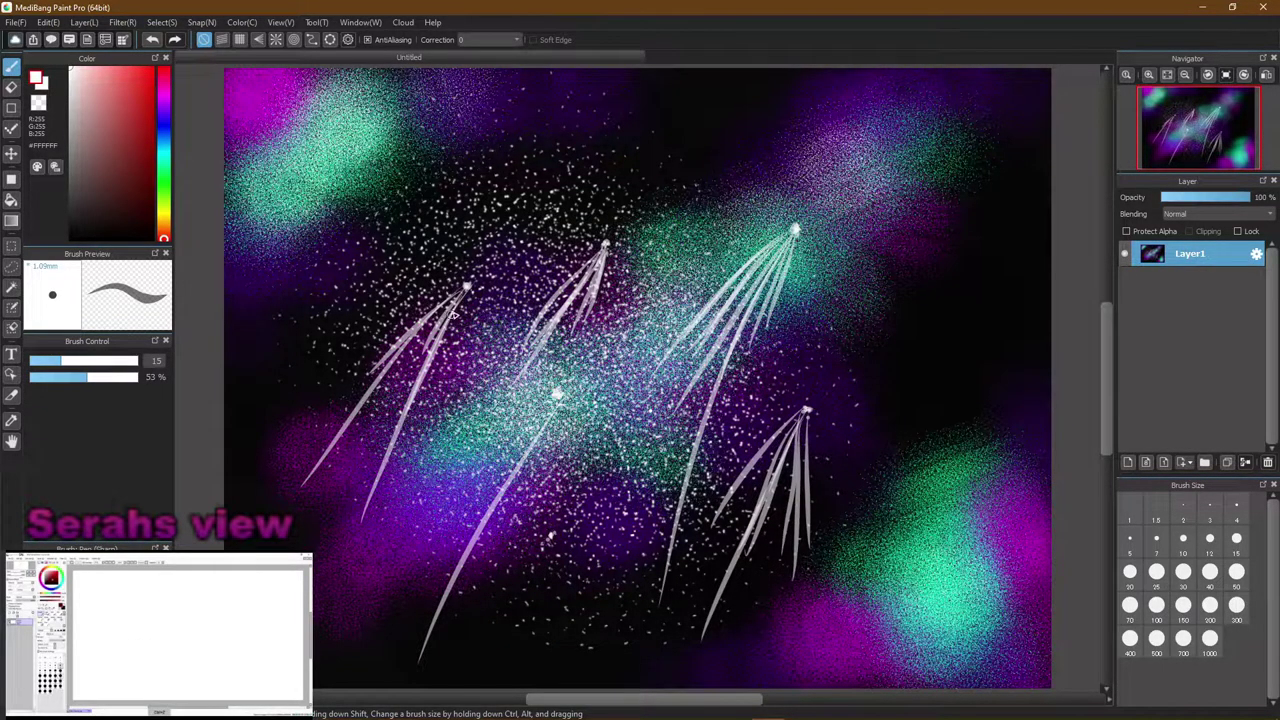
left_click_drag(456, 299, 398, 390)
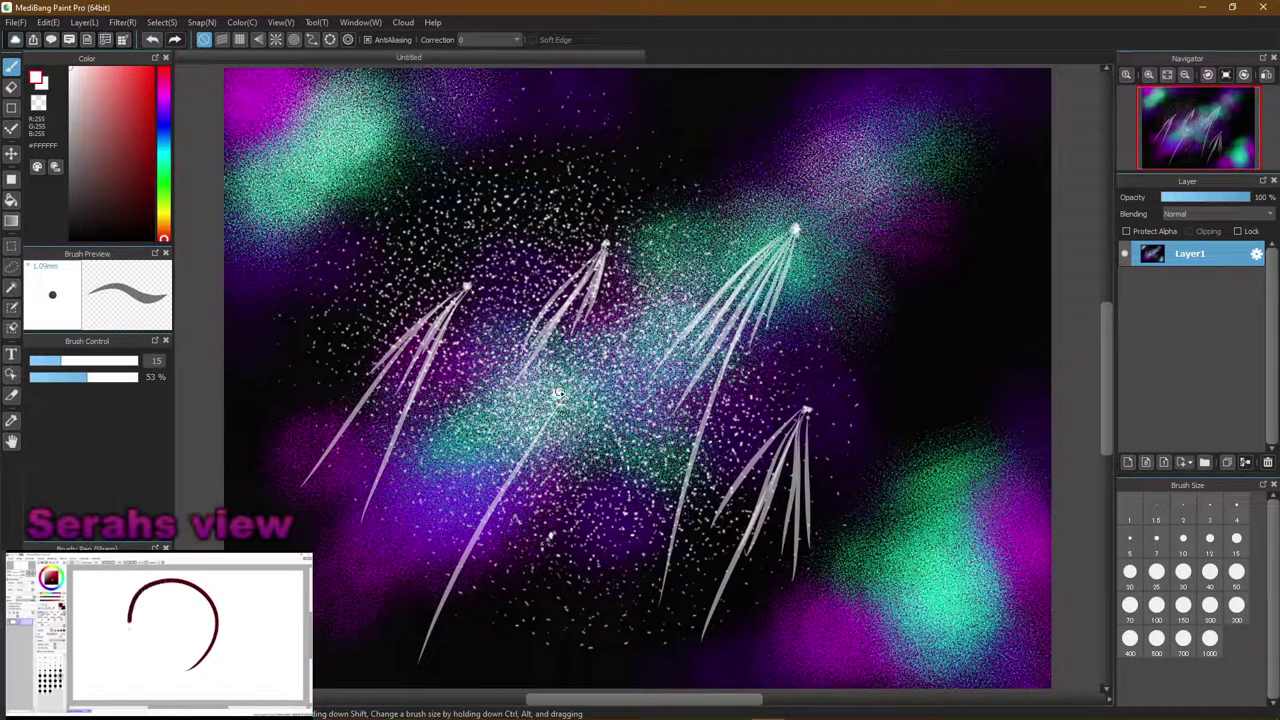
Fan out shorter white tails from the center star on both sides of its long tail
left_click_drag(556, 393, 462, 536)
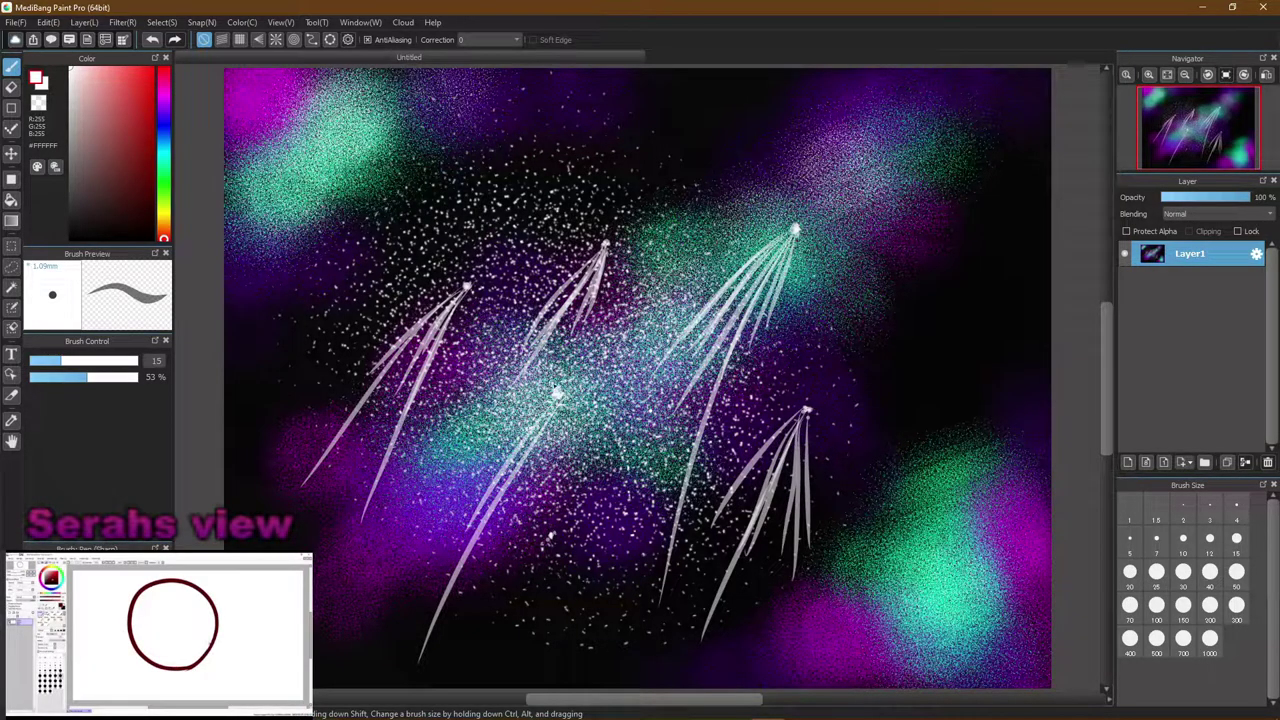
left_click_drag(556, 396, 492, 467)
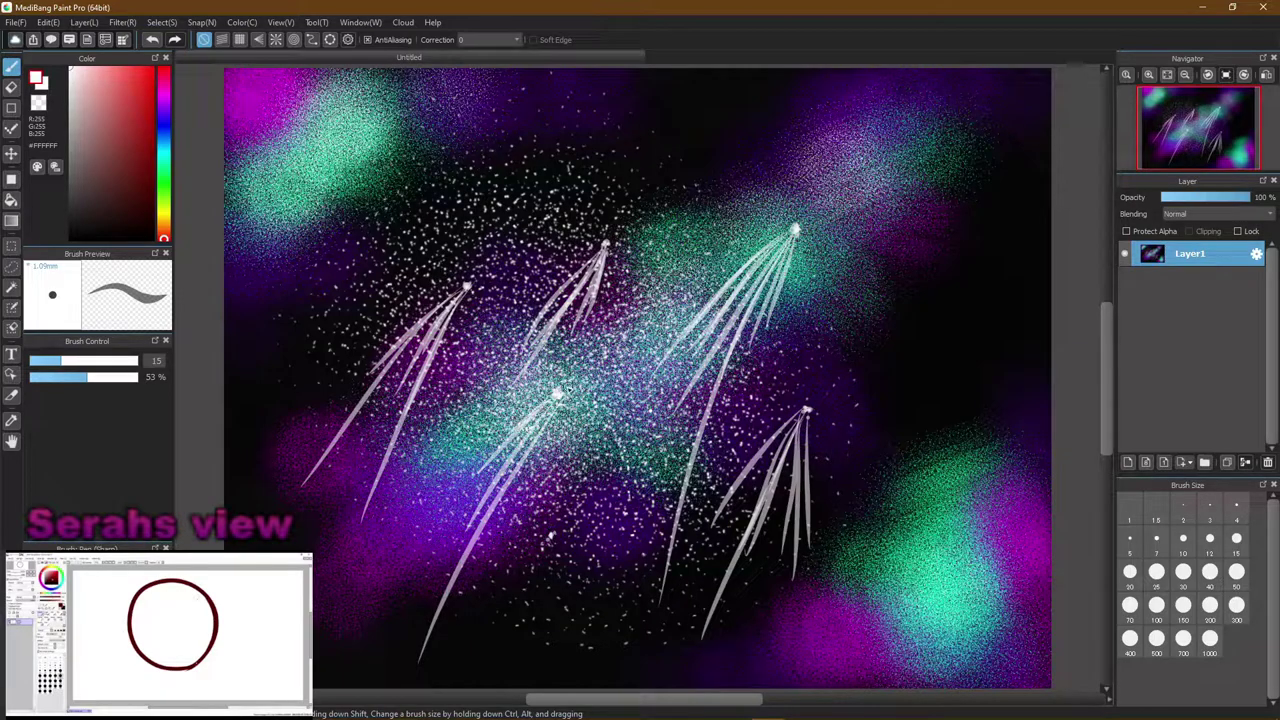
left_click_drag(557, 396, 536, 495)
left_click_drag(558, 397, 526, 490)
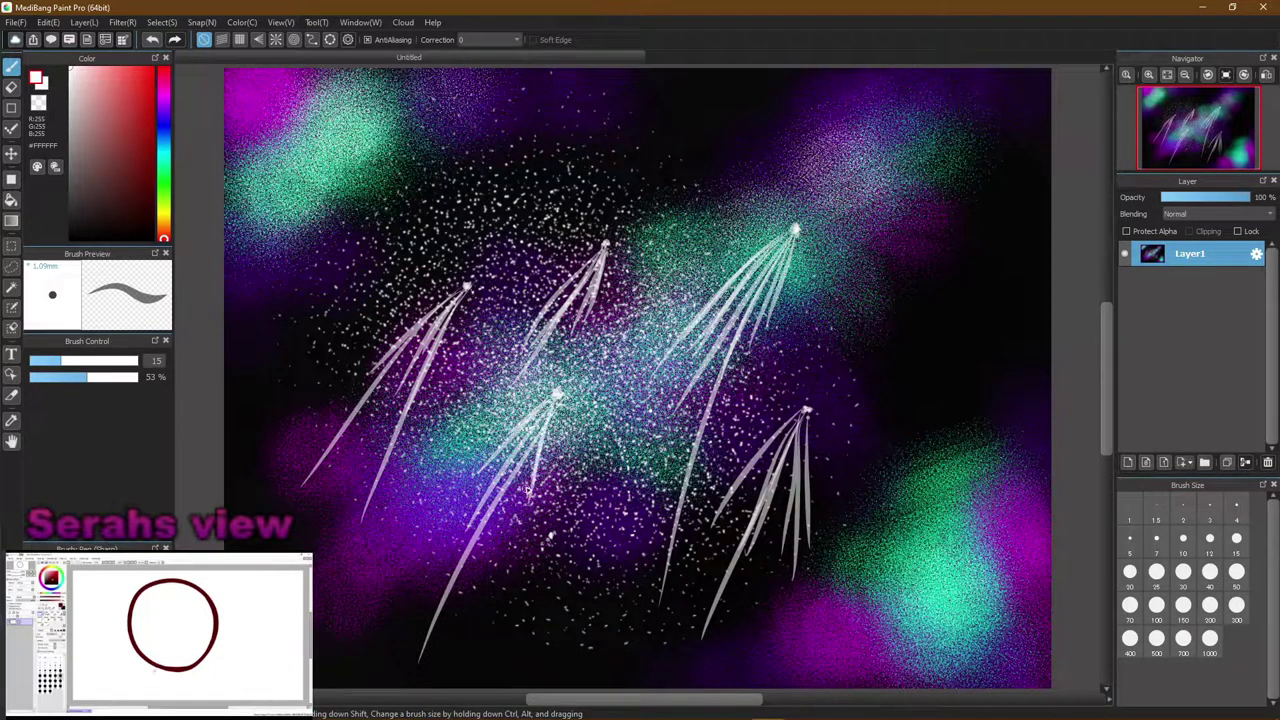
left_click_drag(556, 398, 510, 528)
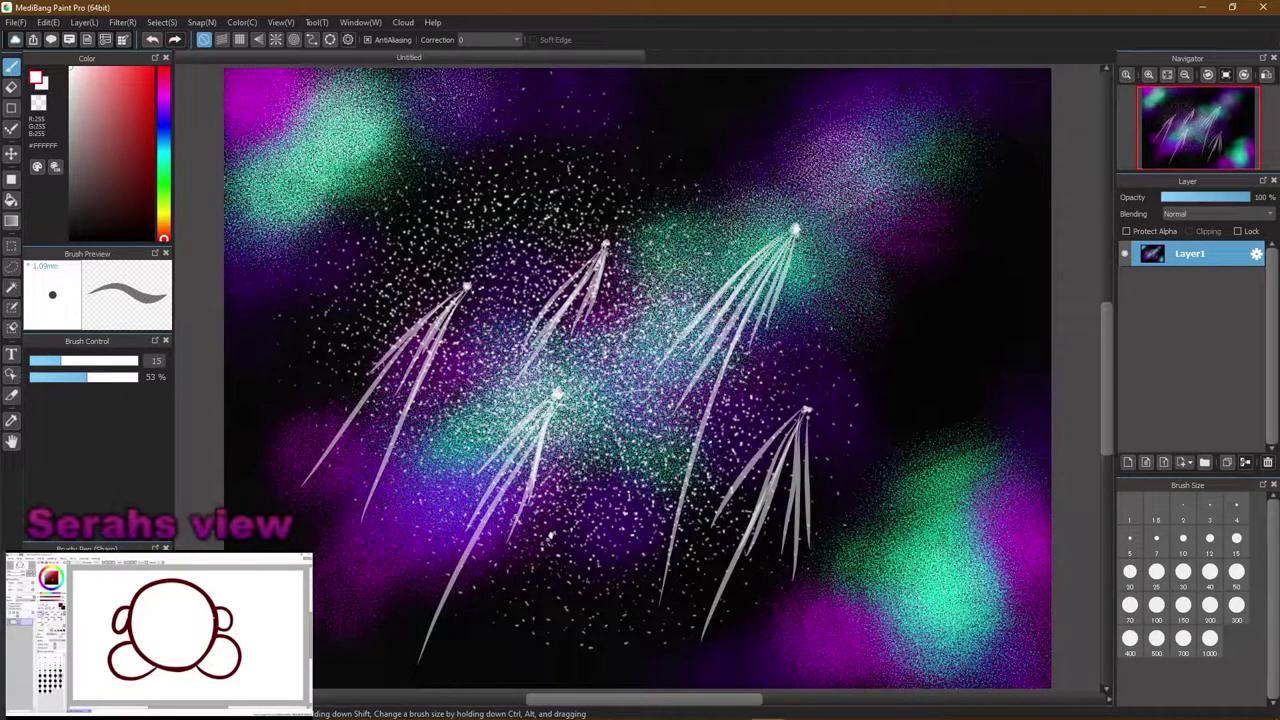
Soften the heads of all five shooting stars with the Blur brush at size 50
left_click(100, 600)
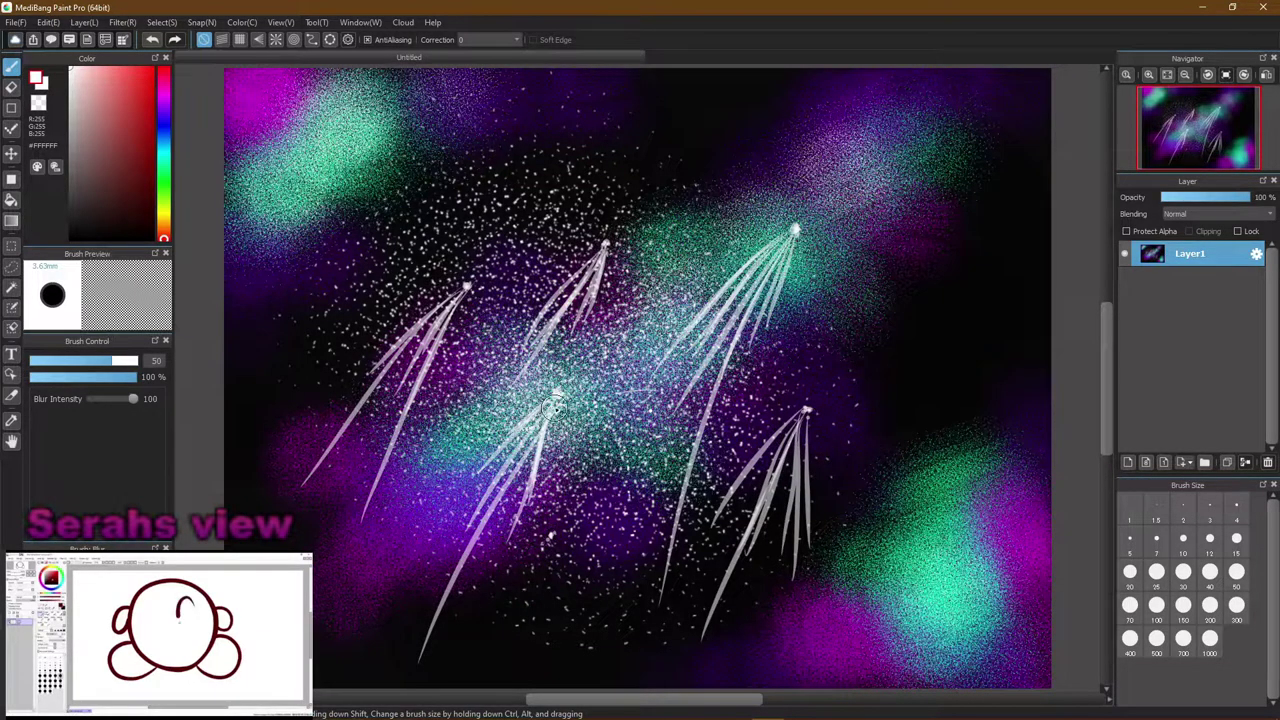
left_click_drag(556, 400, 575, 399)
left_click_drag(605, 272, 604, 250)
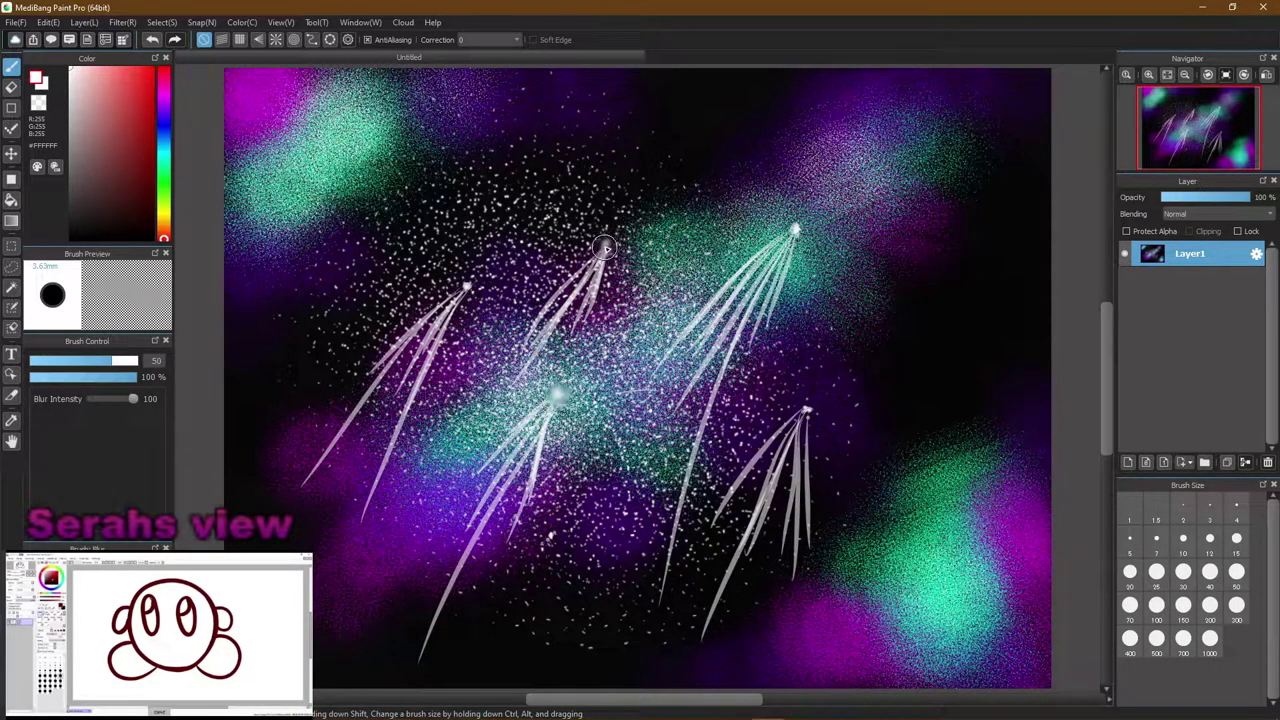
left_click_drag(489, 289, 469, 288)
left_click_drag(794, 227, 794, 229)
mouse_move(811, 406)
left_mouse_down()
mouse_move(810, 417)
mouse_move(807, 405)
left_mouse_up()
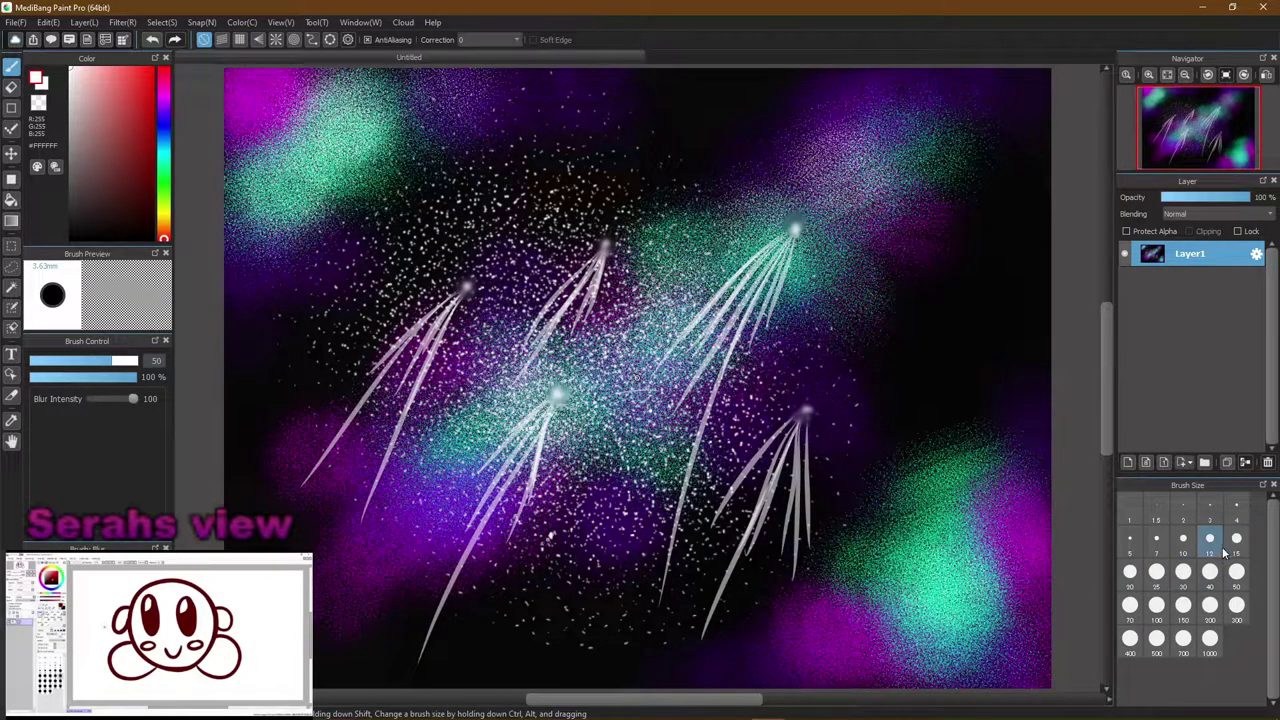
Enlarge the Blur brush to size 200
left_click(1234, 545)
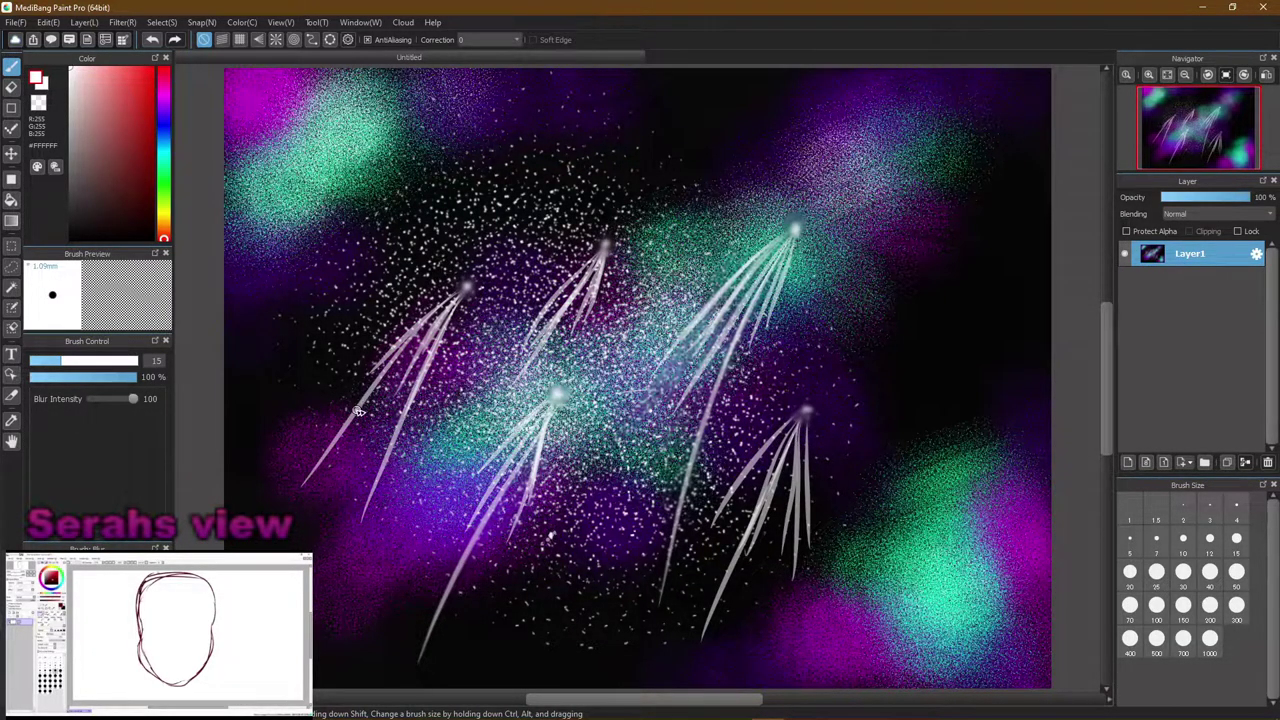
left_click(1183, 571)
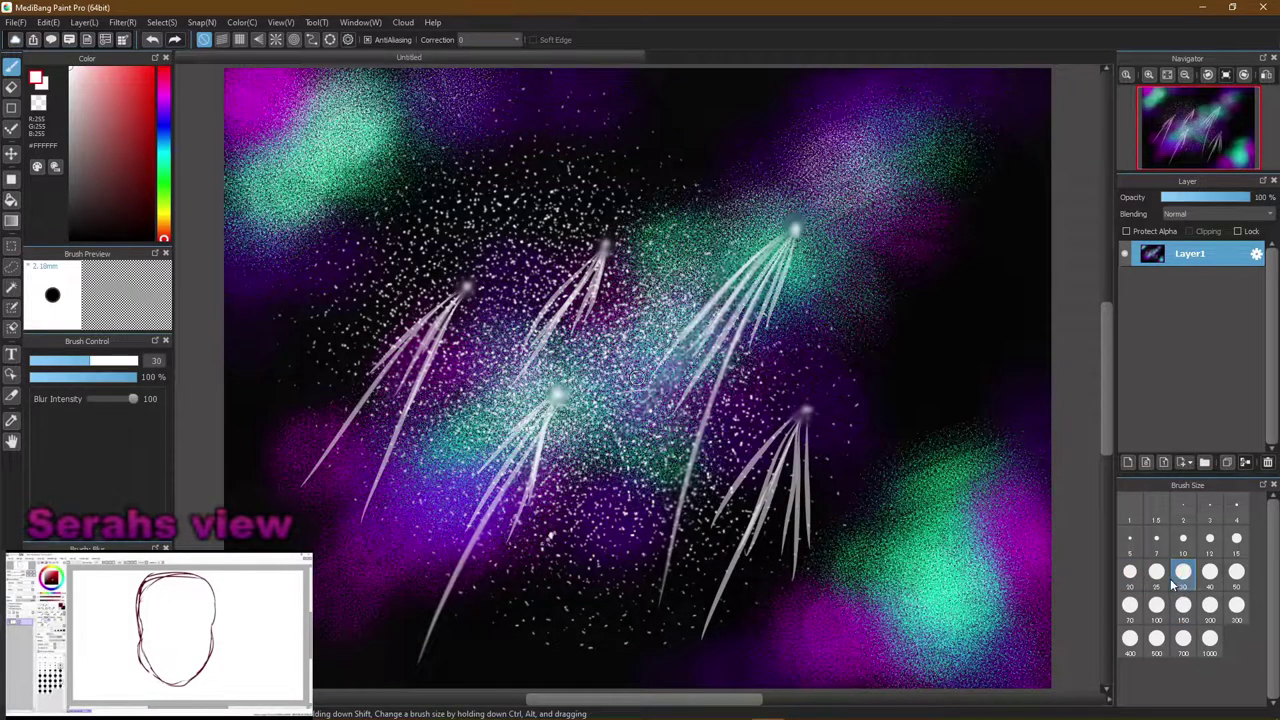
left_click(1209, 604)
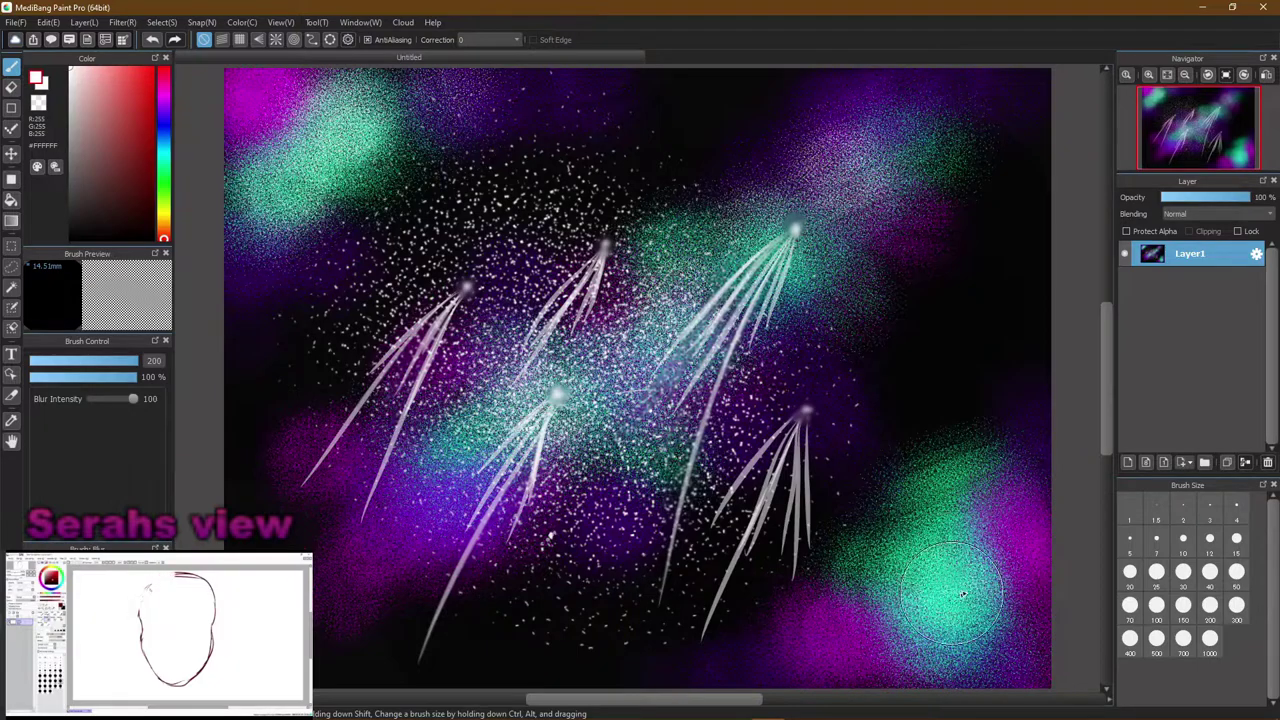
Try blurring the sprayed clouds in the canvas corners and undo the strokes
mouse_move(958, 543)
left_mouse_down()
mouse_move(1020, 414)
mouse_move(1009, 354)
mouse_move(871, 491)
mouse_move(737, 663)
mouse_move(723, 623)
mouse_move(881, 435)
mouse_move(700, 540)
mouse_move(845, 477)
mouse_move(986, 557)
mouse_move(978, 499)
mouse_move(914, 503)
mouse_move(1049, 457)
mouse_move(825, 656)
mouse_move(866, 525)
mouse_move(1010, 625)
mouse_move(978, 648)
mouse_move(991, 668)
mouse_move(734, 663)
mouse_move(826, 374)
mouse_move(820, 262)
mouse_move(334, 517)
mouse_move(430, 250)
mouse_move(223, 263)
mouse_move(340, 197)
mouse_move(480, 210)
left_mouse_up()
key("ctrl+z")
key("ctrl+z")
key("ctrl+z")
key("ctrl+z")
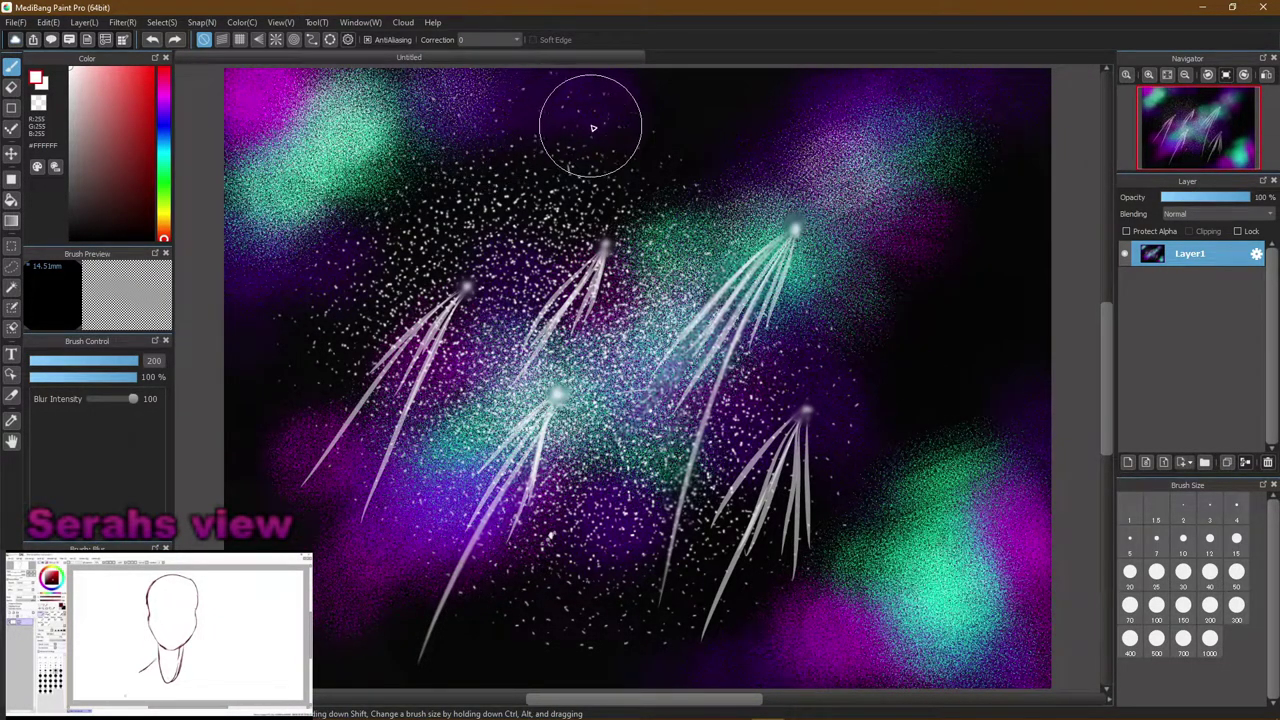
mouse_move(525, 137)
left_mouse_down()
mouse_move(305, 249)
mouse_move(267, 328)
mouse_move(339, 158)
mouse_move(297, 112)
mouse_move(237, 98)
mouse_move(244, 229)
mouse_move(219, 231)
mouse_move(313, 101)
mouse_move(364, 122)
mouse_move(338, 151)
mouse_move(623, 63)
left_mouse_up()
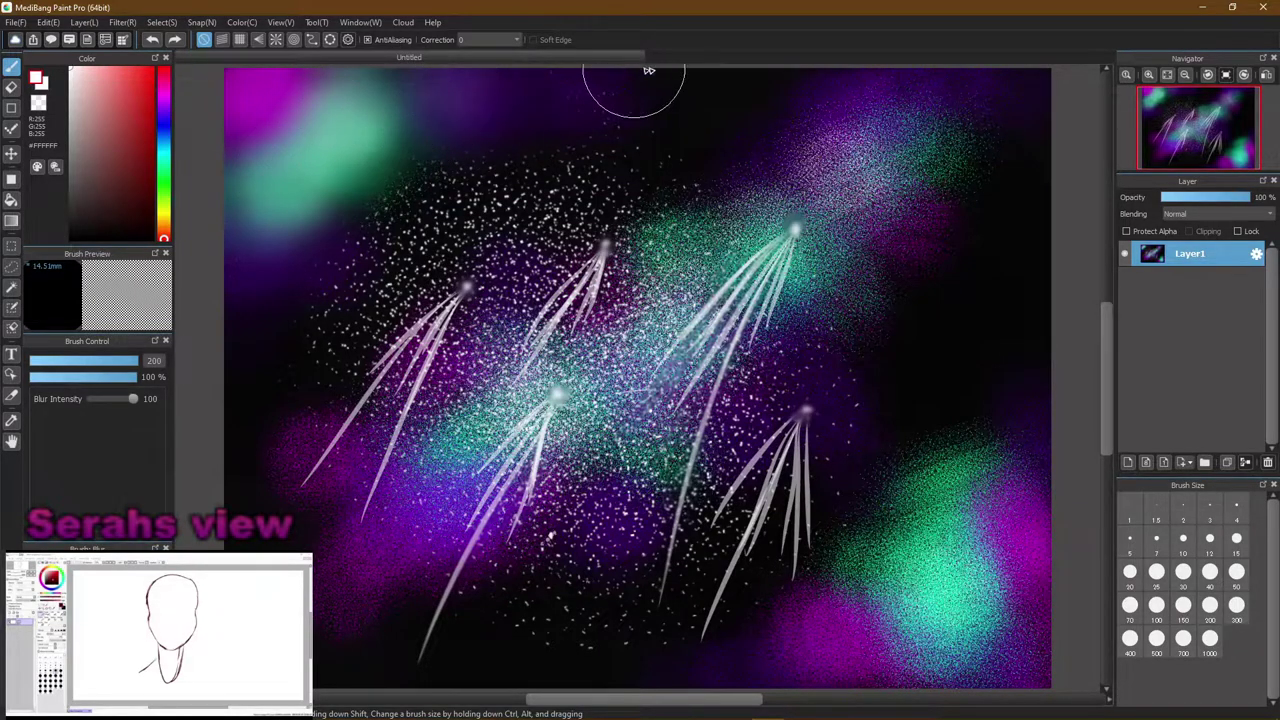
mouse_move(610, 133)
left_mouse_down()
mouse_move(662, 169)
mouse_move(511, 224)
mouse_move(440, 180)
mouse_move(225, 400)
mouse_move(686, 383)
mouse_move(970, 561)
mouse_move(910, 563)
mouse_move(944, 541)
left_mouse_up()
key("ctrl+z")
key("ctrl+z")
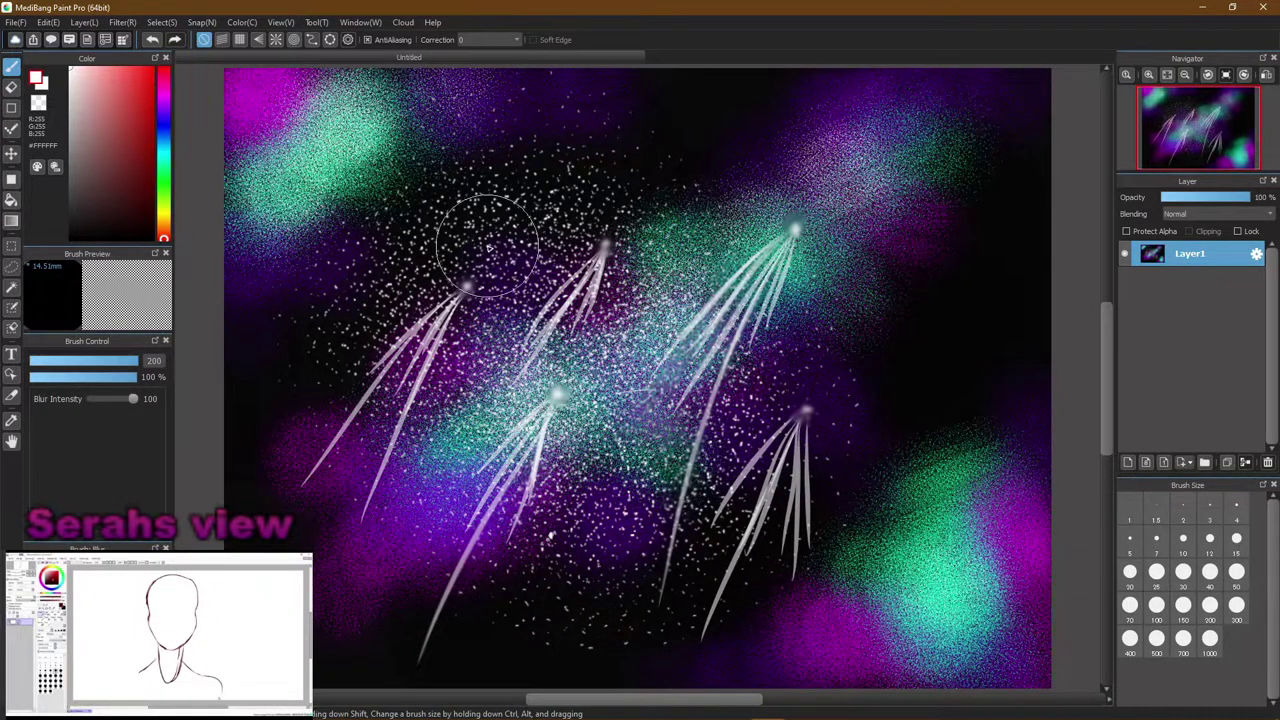
Blur the sprayed clouds and specks around the canvas edges, undoing strokes that smear the central speckled band and star tails
mouse_move(259, 100)
left_mouse_down()
mouse_move(296, 66)
mouse_move(350, 42)
mouse_move(388, 87)
mouse_move(372, 196)
mouse_move(541, 68)
mouse_move(611, 92)
mouse_move(441, 101)
mouse_move(411, 76)
mouse_move(645, 79)
mouse_move(489, 158)
mouse_move(369, 316)
mouse_move(224, 417)
mouse_move(237, 312)
mouse_move(219, 109)
mouse_move(325, 70)
left_mouse_up()
mouse_move(904, 496)
left_mouse_down()
mouse_move(1011, 554)
mouse_move(971, 614)
mouse_move(1054, 482)
mouse_move(966, 434)
mouse_move(571, 690)
mouse_move(876, 633)
mouse_move(1043, 514)
mouse_move(907, 468)
mouse_move(959, 603)
mouse_move(680, 690)
mouse_move(787, 512)
mouse_move(843, 508)
mouse_move(677, 634)
mouse_move(577, 242)
mouse_move(465, 339)
mouse_move(341, 403)
mouse_move(480, 385)
mouse_move(726, 458)
mouse_move(1034, 257)
mouse_move(1031, 194)
mouse_move(917, 294)
mouse_move(986, 200)
mouse_move(1080, 172)
mouse_move(638, 226)
mouse_move(798, 131)
mouse_move(751, 135)
mouse_move(557, 233)
mouse_move(533, 168)
mouse_move(605, 154)
mouse_move(339, 362)
mouse_move(585, 403)
left_mouse_up()
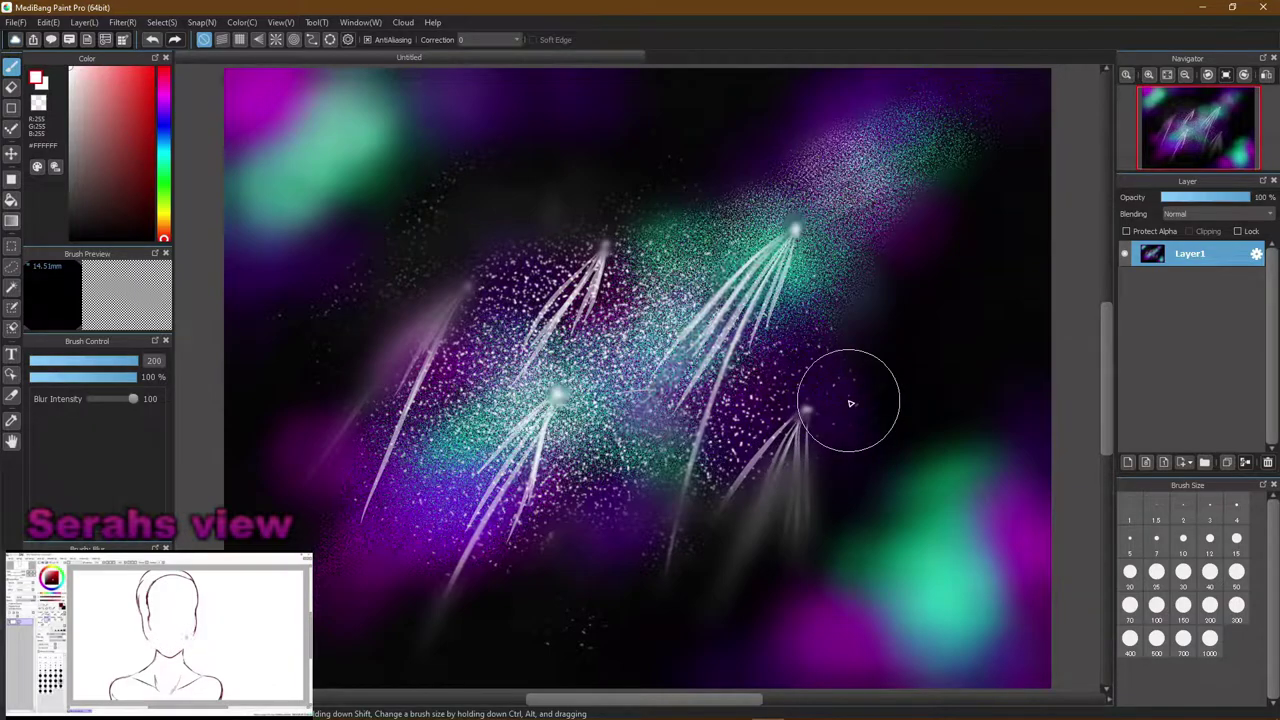
key("ctrl+z")
key("ctrl+z")
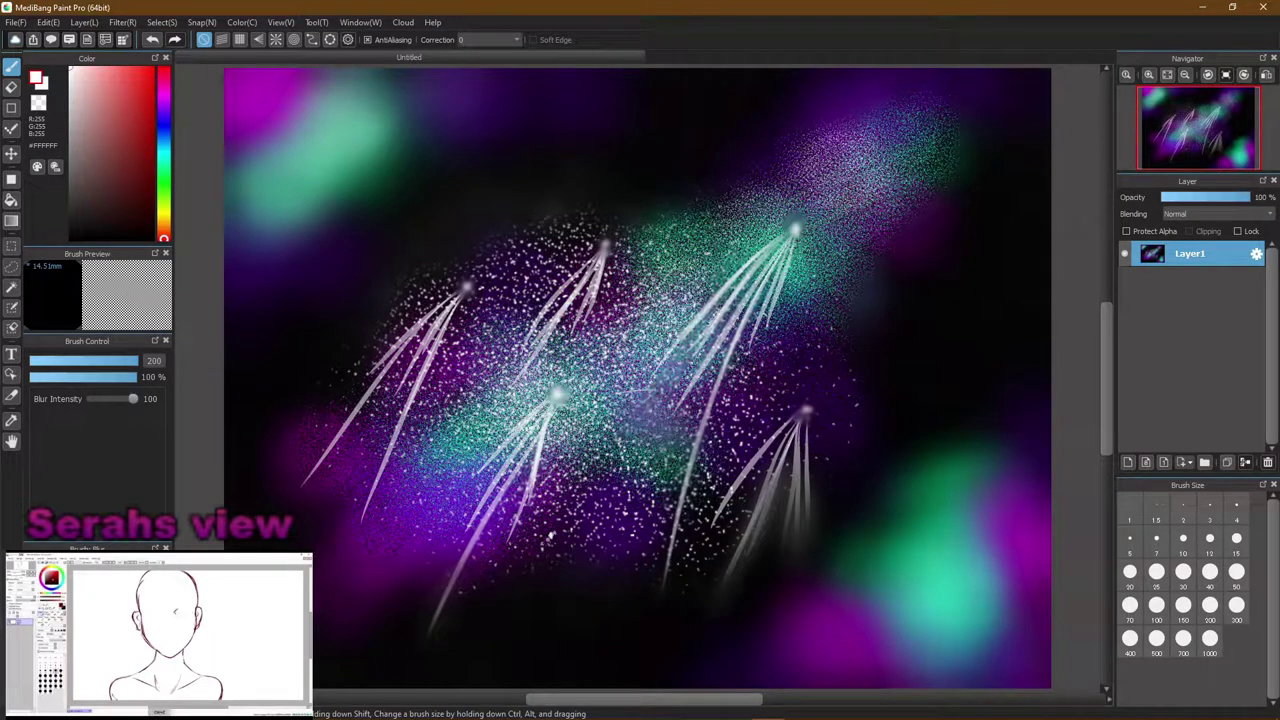
Switch to the Airbrush, make a test scribble above the upper-center star and undo it
left_click(60, 600)
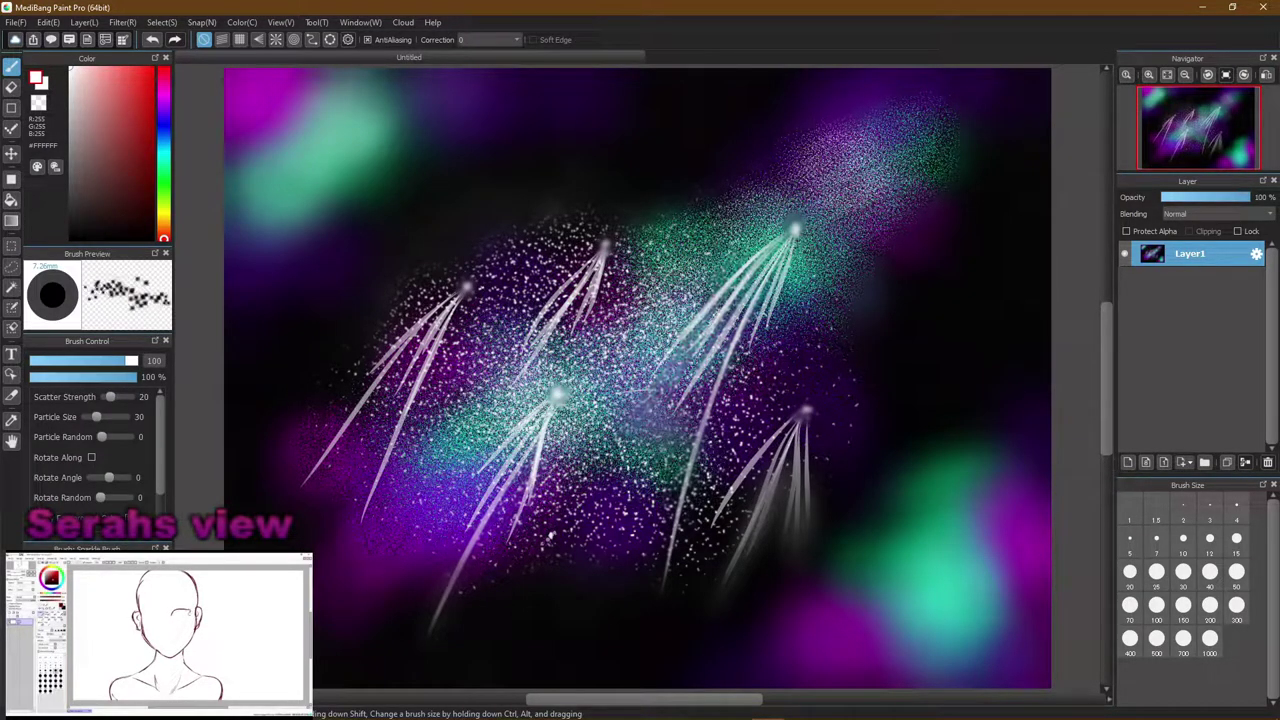
left_click(60, 590)
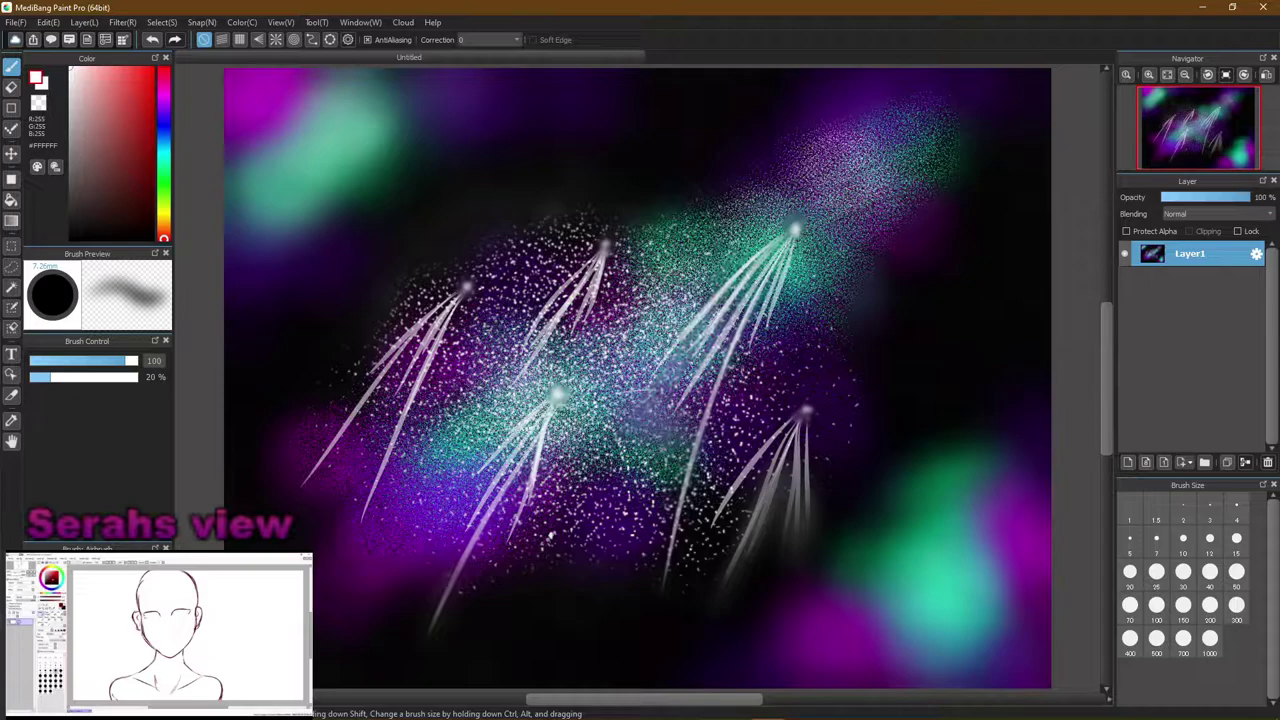
mouse_move(575, 125)
left_mouse_down()
mouse_move(679, 189)
mouse_move(710, 198)
left_mouse_up()
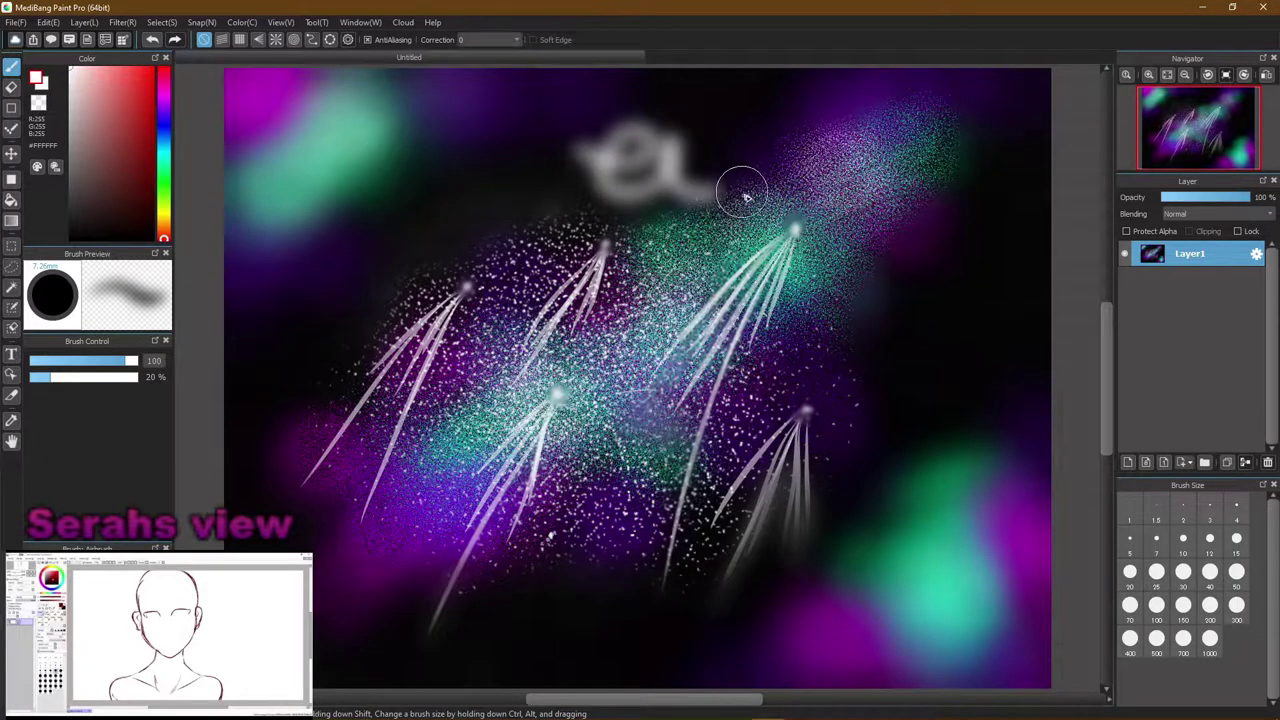
key("ctrl+z")
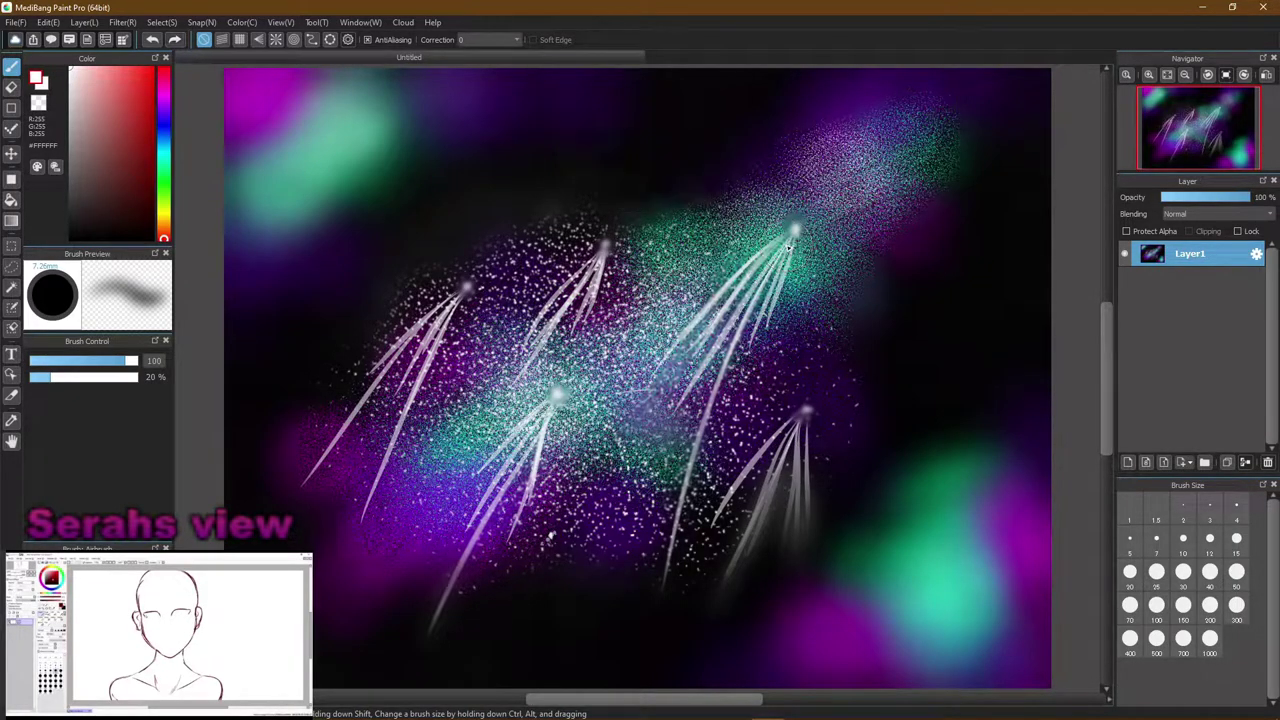
Airbrush soft white glows at size 30 on the upper-right, lower-right and center star heads
left_click(1183, 540)
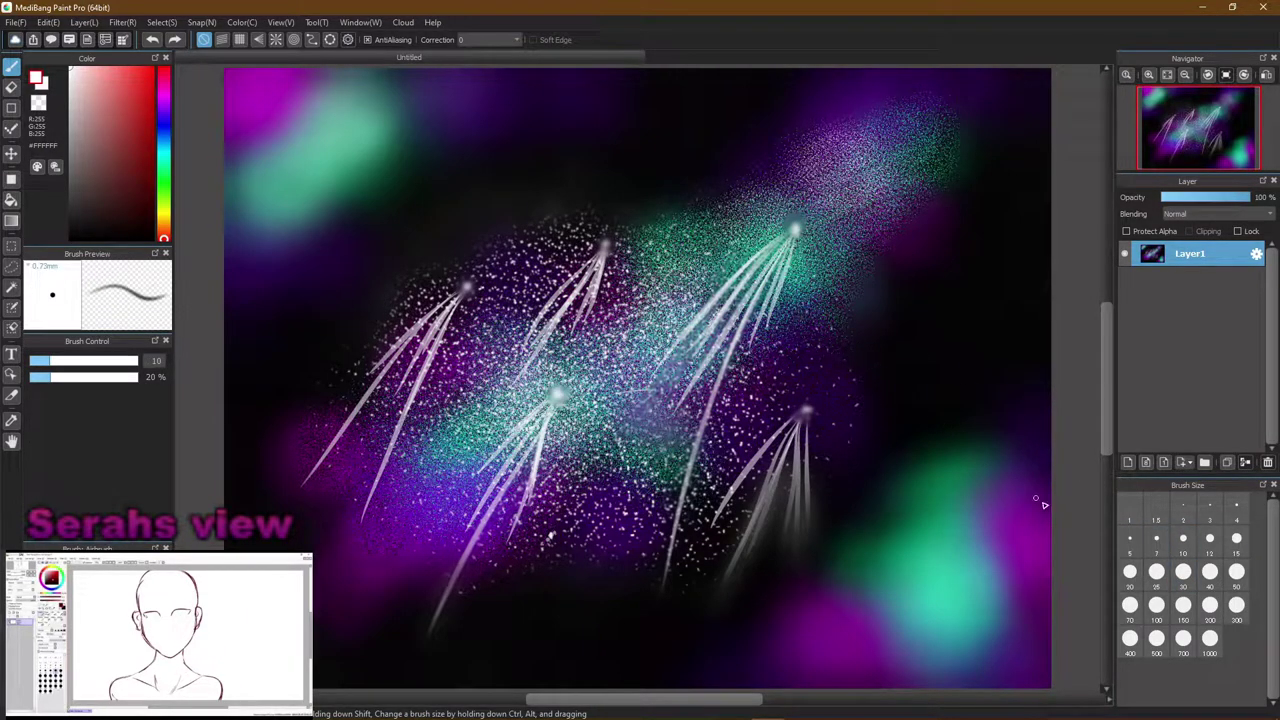
left_click(1183, 570)
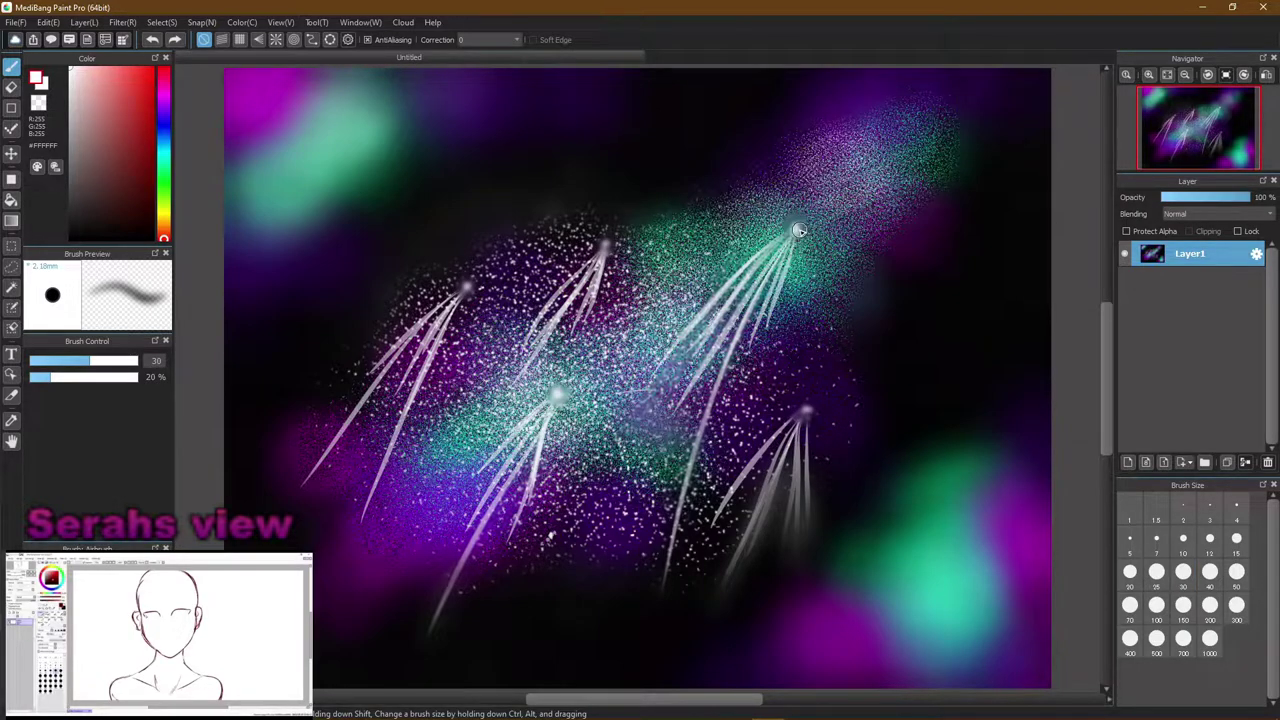
left_click_drag(797, 232, 795, 233)
left_click_drag(803, 409, 805, 410)
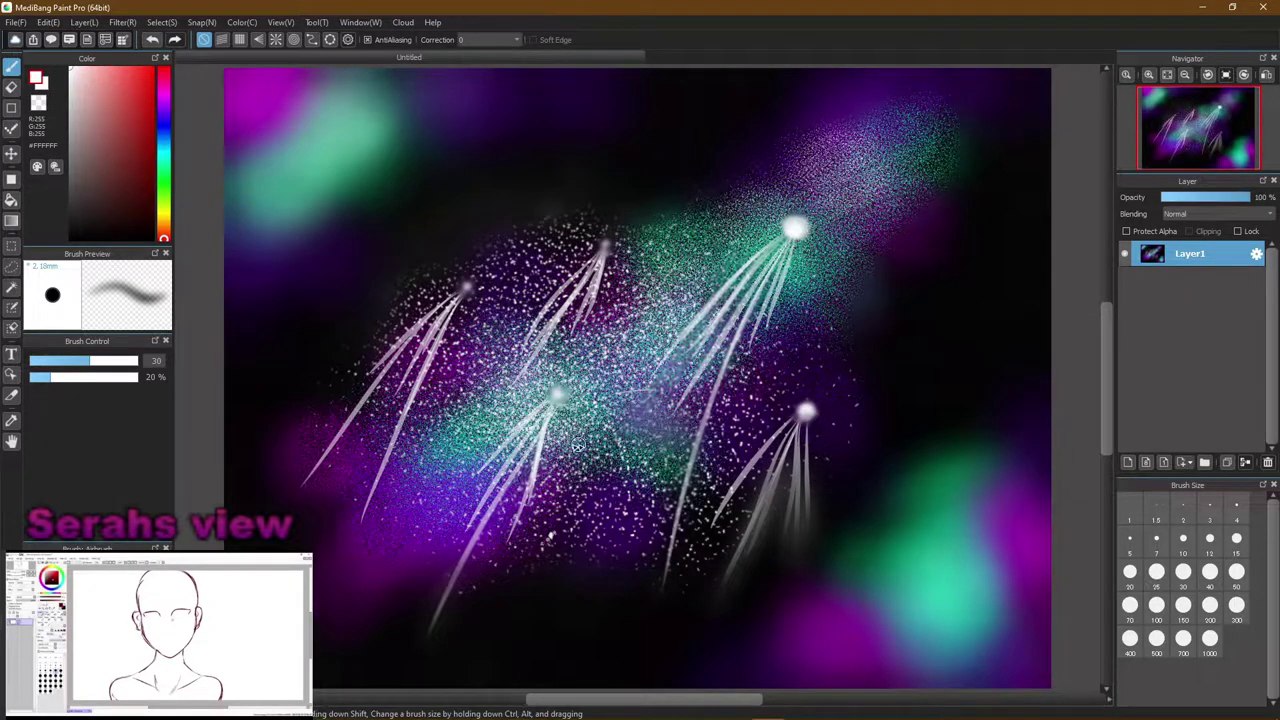
left_click_drag(553, 398, 556, 396)
Try a glow on the upper-center star with grey sampled from the canvas and undo it
left_click(604, 244, "alt")
left_click(600, 248, "alt")
left_click(597, 252, "alt")
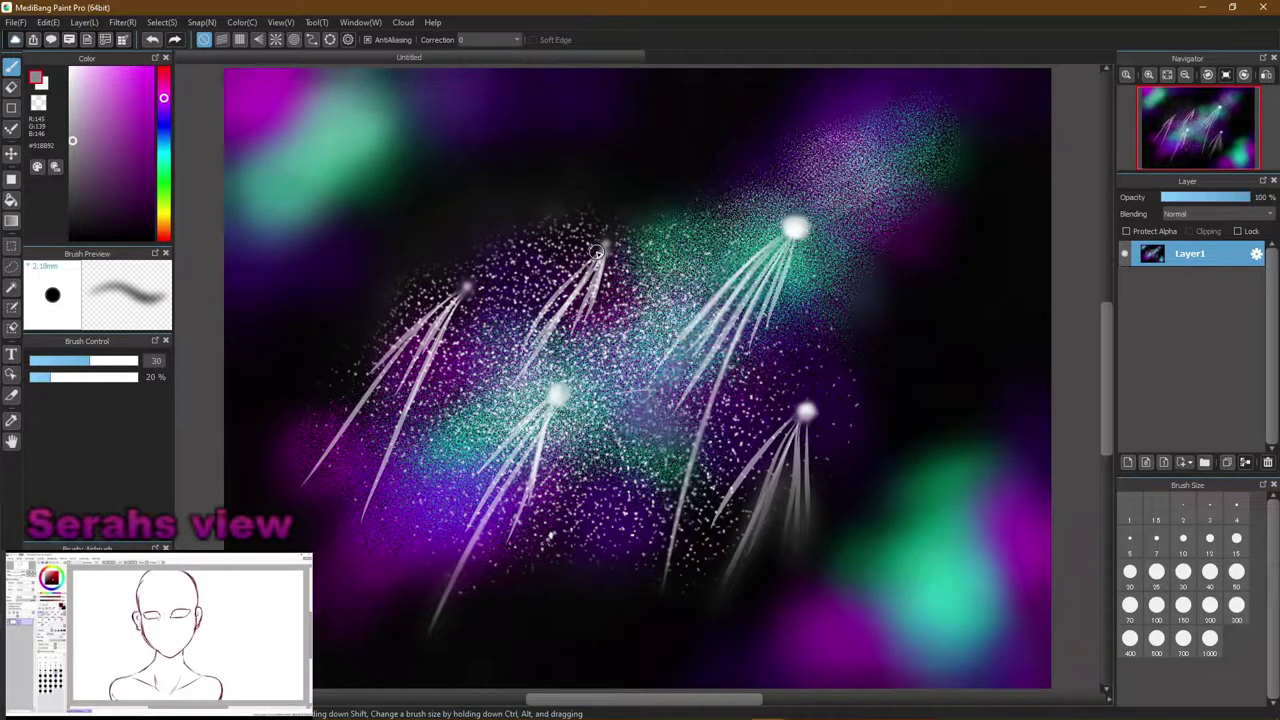
left_click_drag(603, 242, 604, 240)
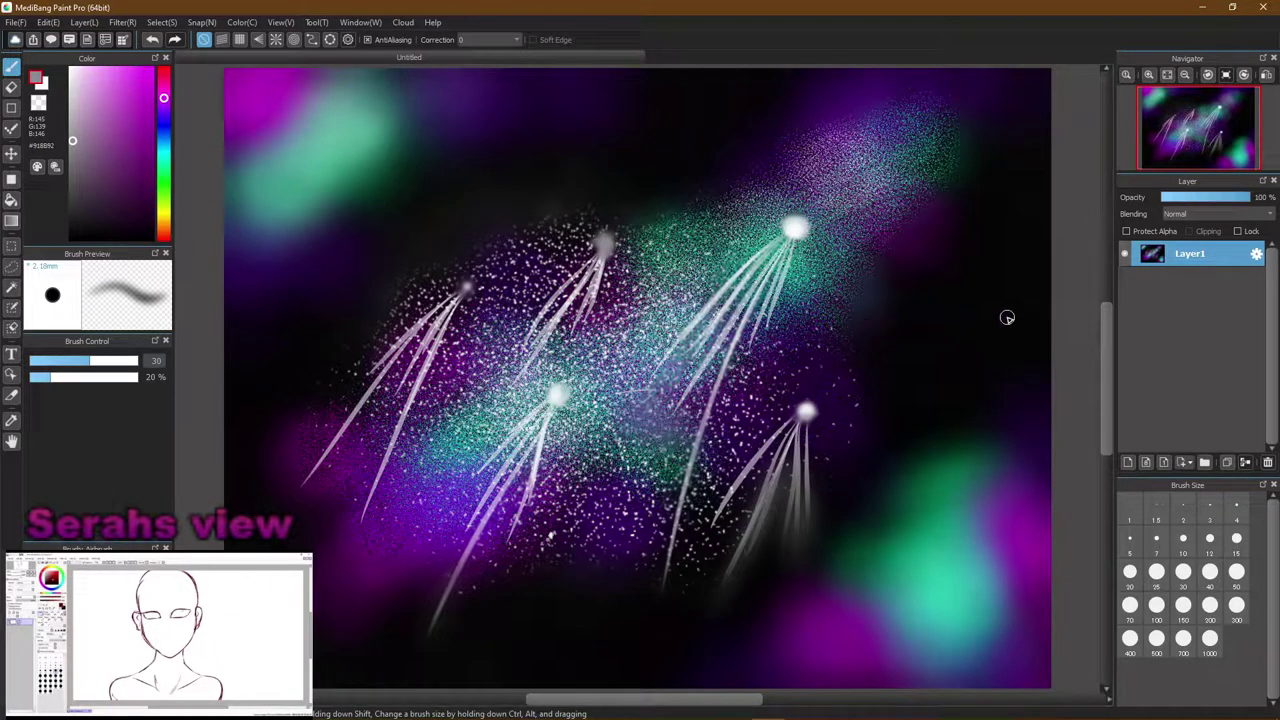
key("ctrl+z")
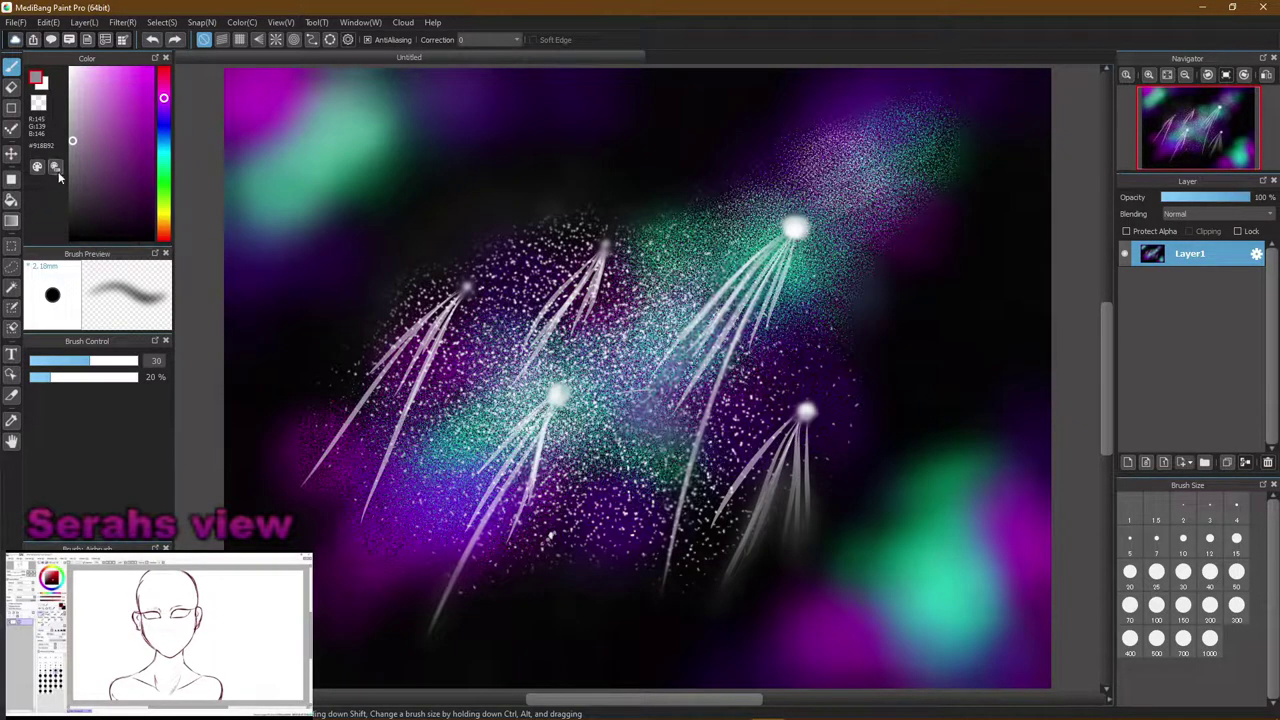
Restore the brush color to white and airbrush fluffy white clusters over the upper-right and upper-center star heads
left_click_drag(78, 145, 70, 67)
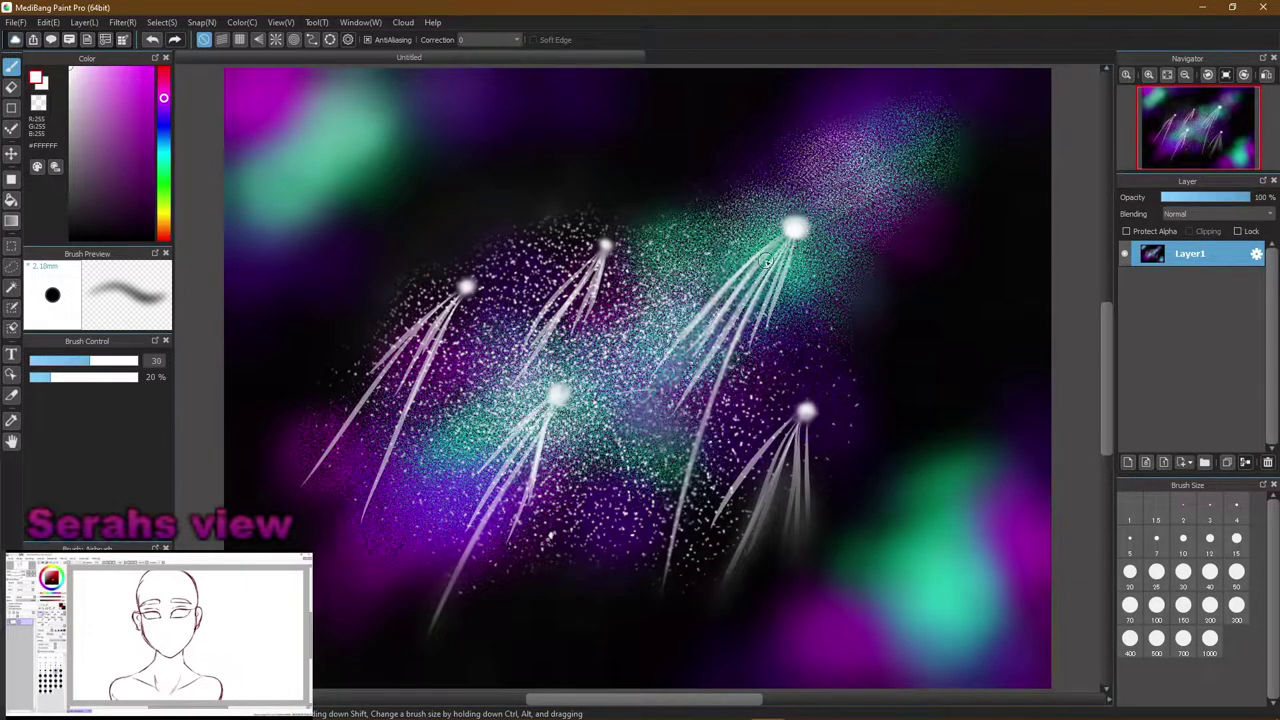
mouse_move(790, 222)
left_mouse_down()
mouse_move(816, 259)
mouse_move(816, 245)
mouse_move(794, 245)
mouse_move(816, 238)
mouse_move(774, 212)
left_mouse_up()
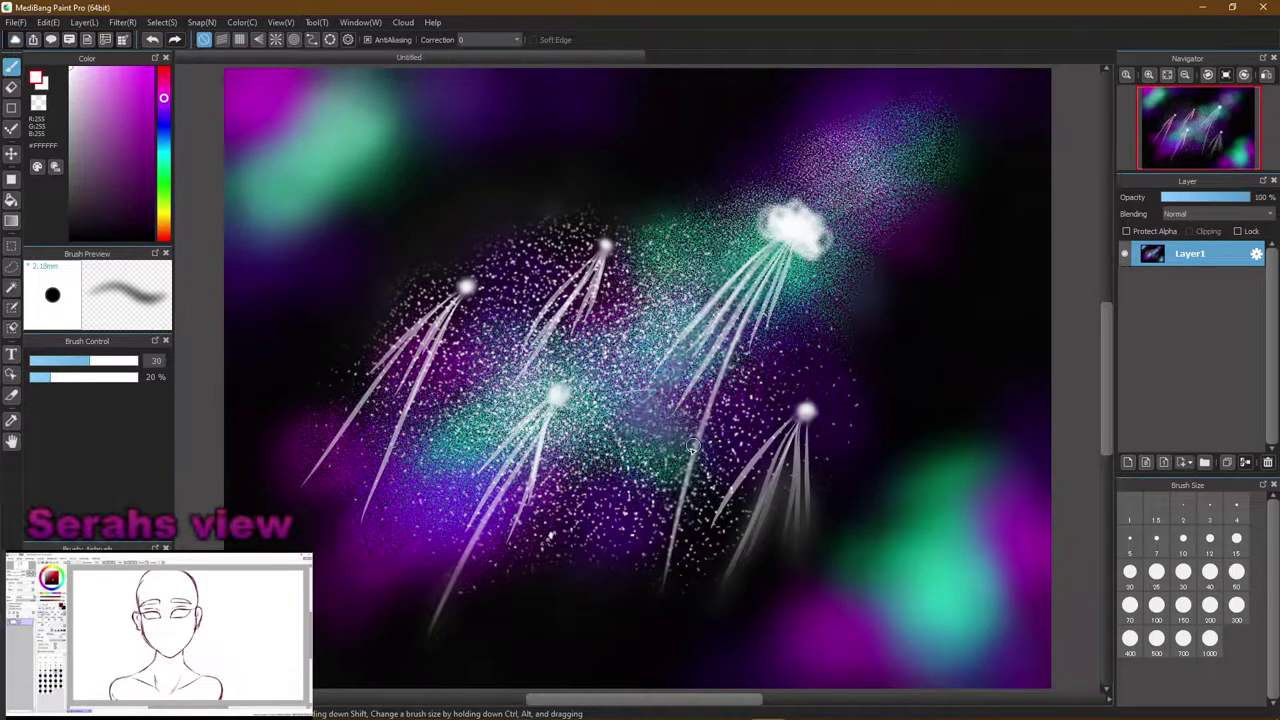
mouse_move(613, 234)
left_mouse_down()
mouse_move(589, 245)
mouse_move(604, 231)
mouse_move(616, 259)
mouse_move(630, 238)
mouse_move(596, 237)
mouse_move(588, 223)
mouse_move(635, 238)
left_mouse_up()
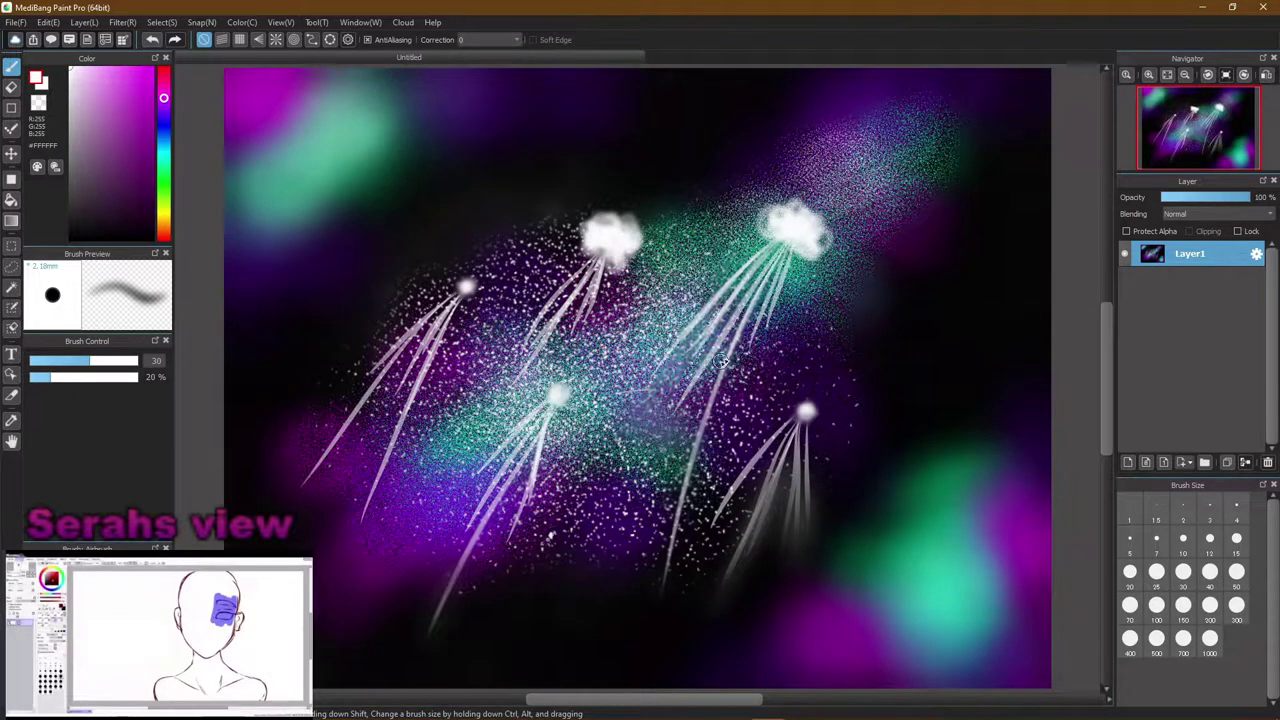
Undo the fluffy cluster strokes on the upper-center star and airbrush a smaller white cluster over its head
key("ctrl+z")
key("ctrl+z")
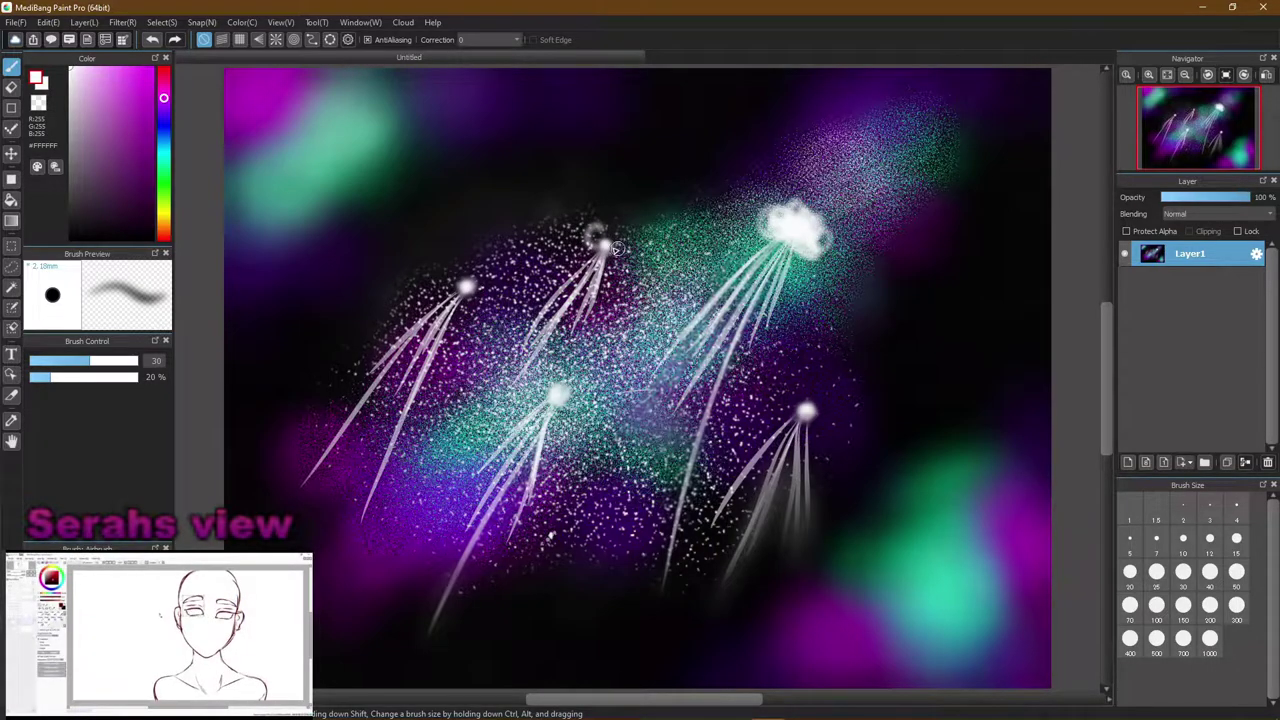
mouse_move(597, 244)
left_mouse_down()
mouse_move(596, 220)
mouse_move(620, 222)
mouse_move(626, 254)
mouse_move(620, 222)
mouse_move(590, 226)
mouse_move(630, 256)
mouse_move(624, 240)
left_mouse_up()
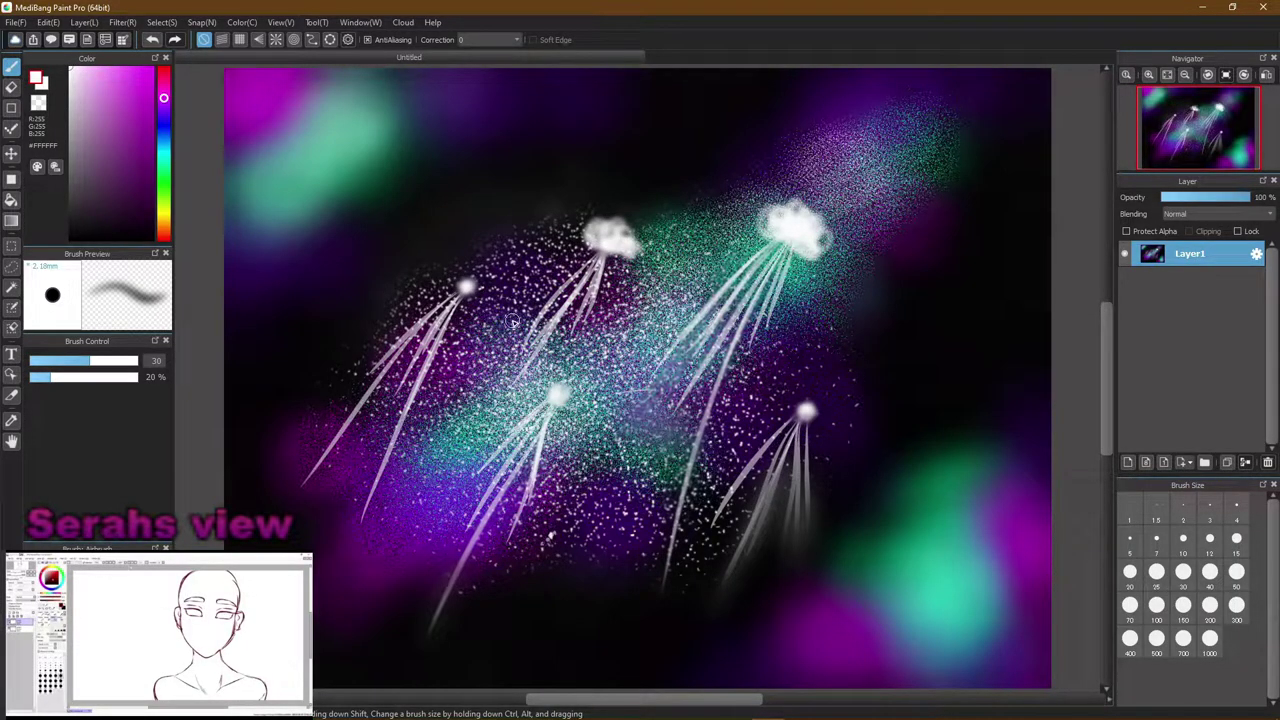
Airbrush fluffy white clusters over the left, center and lower-right star heads and soft strokes along the left star's tail
mouse_move(456, 277)
left_mouse_down()
mouse_move(492, 263)
mouse_move(489, 301)
mouse_move(442, 274)
mouse_move(466, 267)
mouse_move(486, 284)
mouse_move(481, 261)
mouse_move(461, 262)
mouse_move(485, 274)
mouse_move(484, 291)
mouse_move(448, 282)
mouse_move(475, 294)
mouse_move(453, 301)
mouse_move(376, 411)
left_mouse_up()
mouse_move(480, 295)
left_mouse_down()
mouse_move(400, 455)
mouse_move(372, 388)
mouse_move(344, 428)
left_mouse_up()
mouse_move(506, 268)
left_mouse_down()
mouse_move(470, 268)
mouse_move(462, 286)
mouse_move(482, 276)
left_mouse_up()
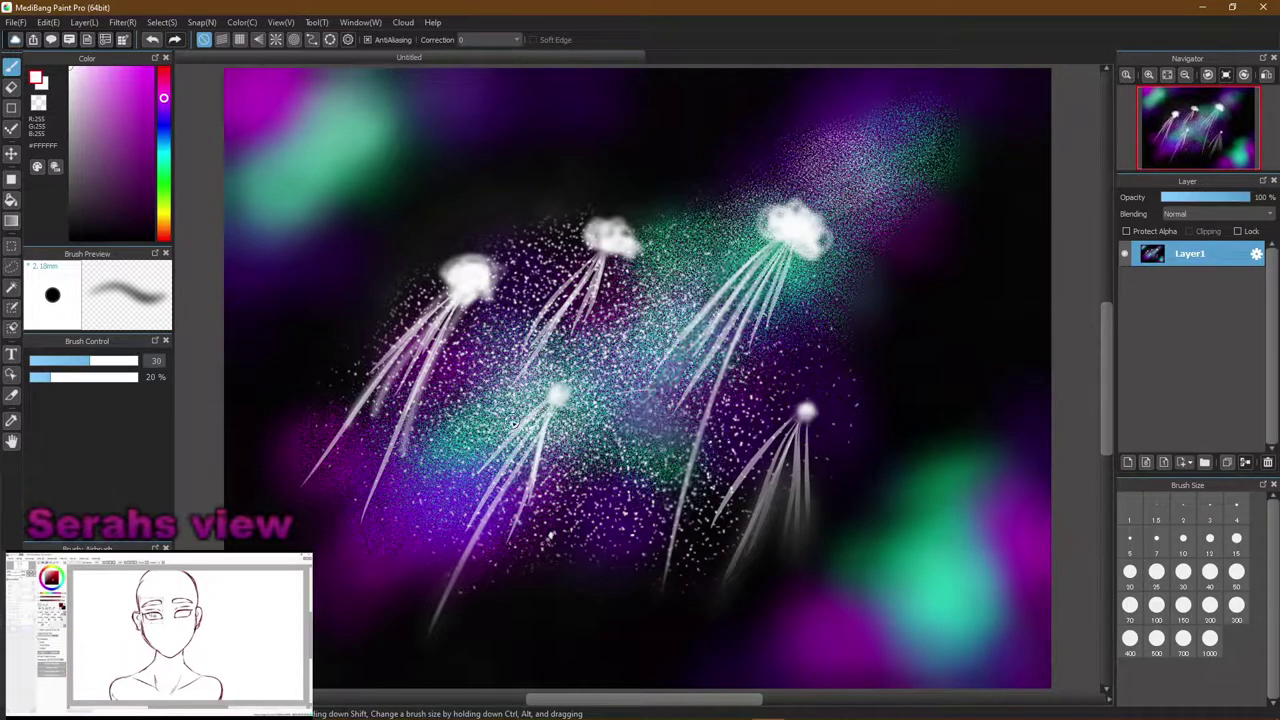
mouse_move(532, 391)
left_mouse_down()
mouse_move(557, 373)
mouse_move(549, 383)
mouse_move(568, 393)
left_mouse_up()
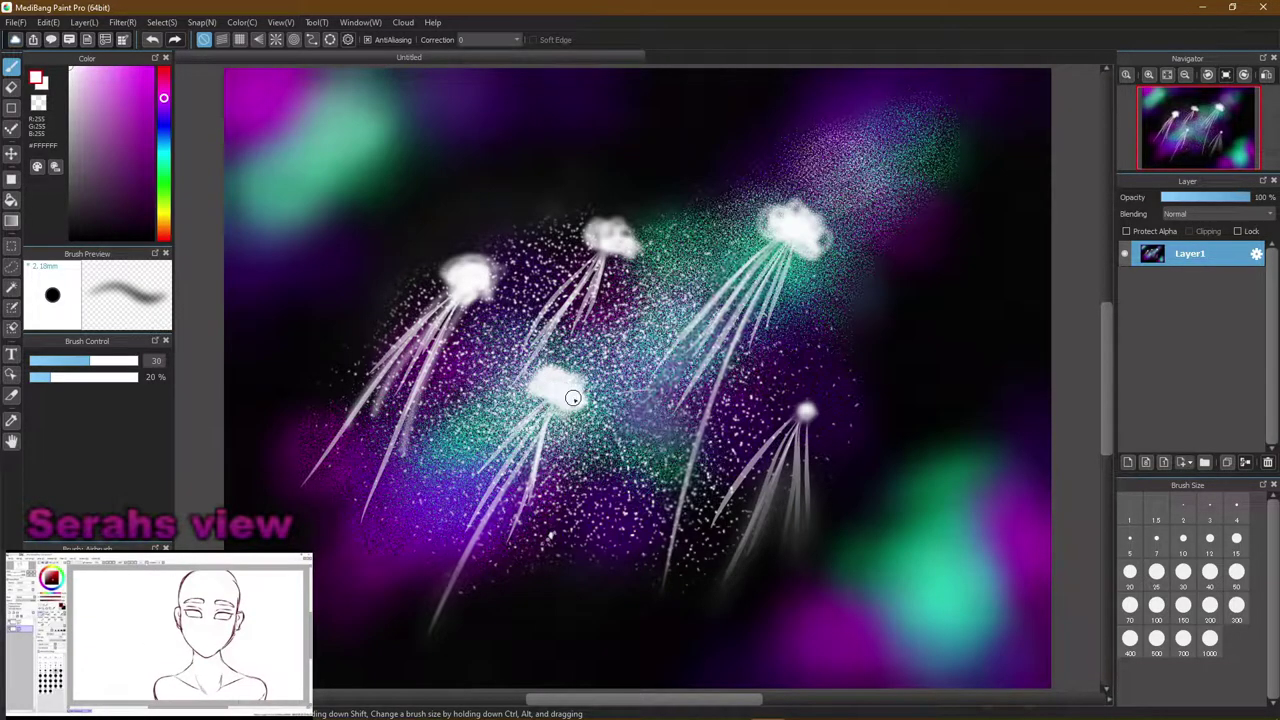
left_click_drag(558, 380, 595, 403)
mouse_move(795, 416)
left_mouse_down()
mouse_move(792, 397)
mouse_move(818, 398)
mouse_move(818, 425)
mouse_move(795, 426)
left_mouse_up()
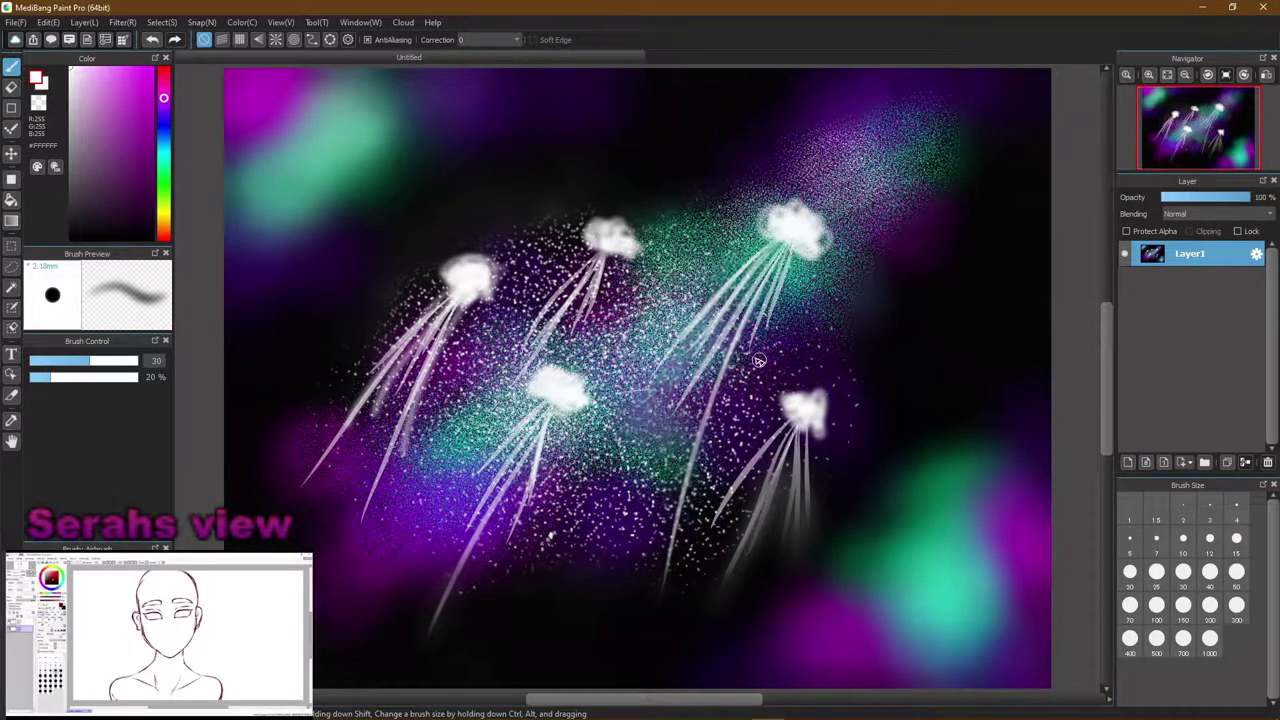
mouse_move(810, 403)
left_mouse_down()
mouse_move(778, 410)
mouse_move(813, 421)
mouse_move(800, 392)
mouse_move(785, 418)
left_mouse_up()
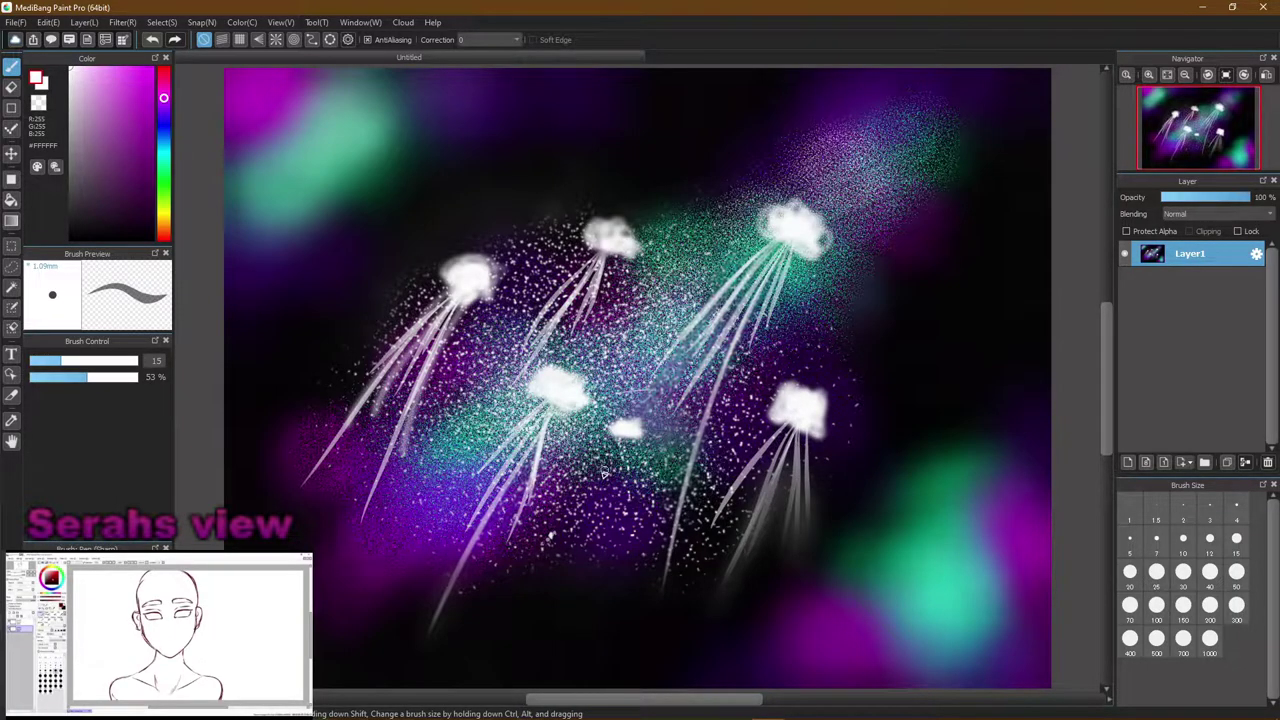
Draw a fan of thin white tail strokes at size 10 below the small star head near the canvas center
left_click(1178, 542)
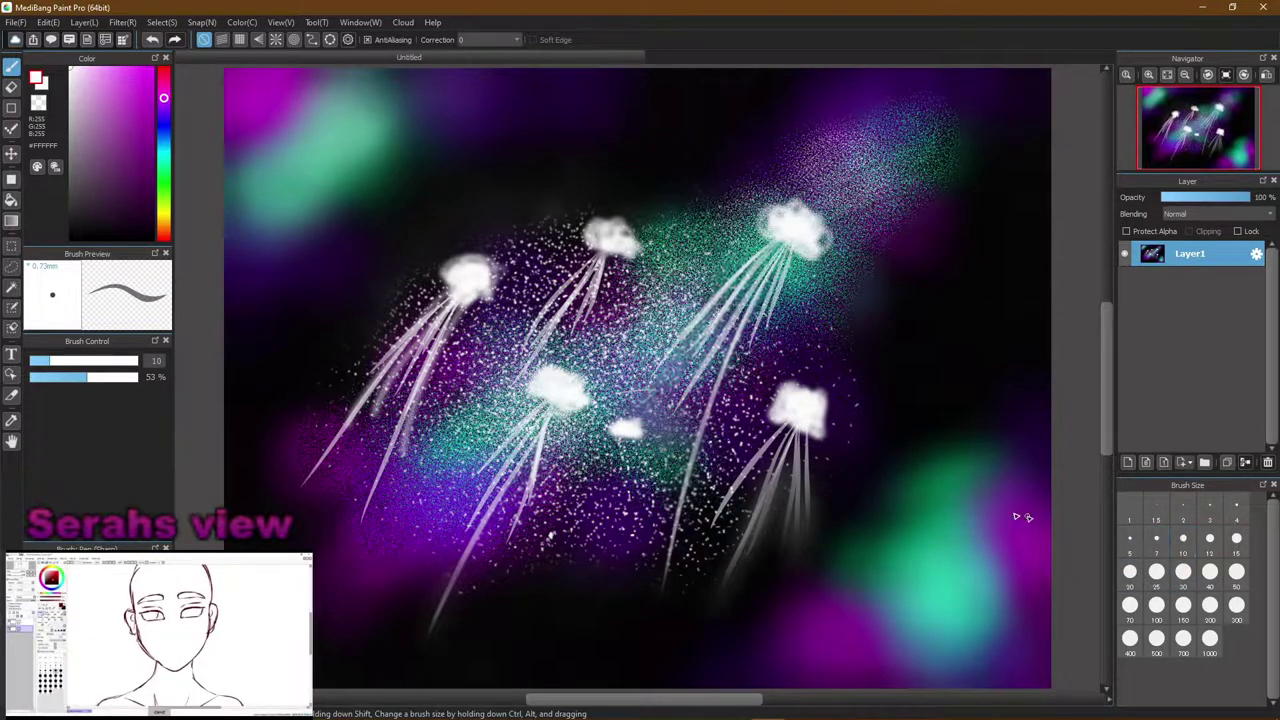
left_click_drag(610, 448, 582, 528)
left_click_drag(620, 448, 584, 514)
mouse_move(628, 448)
left_mouse_down()
mouse_move(618, 482)
mouse_move(640, 488)
mouse_move(598, 518)
mouse_move(582, 504)
mouse_move(594, 524)
mouse_move(582, 544)
left_mouse_up()
mouse_move(638, 430)
left_mouse_down()
mouse_move(622, 510)
mouse_move(639, 422)
mouse_move(572, 540)
left_mouse_up()
left_click_drag(626, 436, 606, 508)
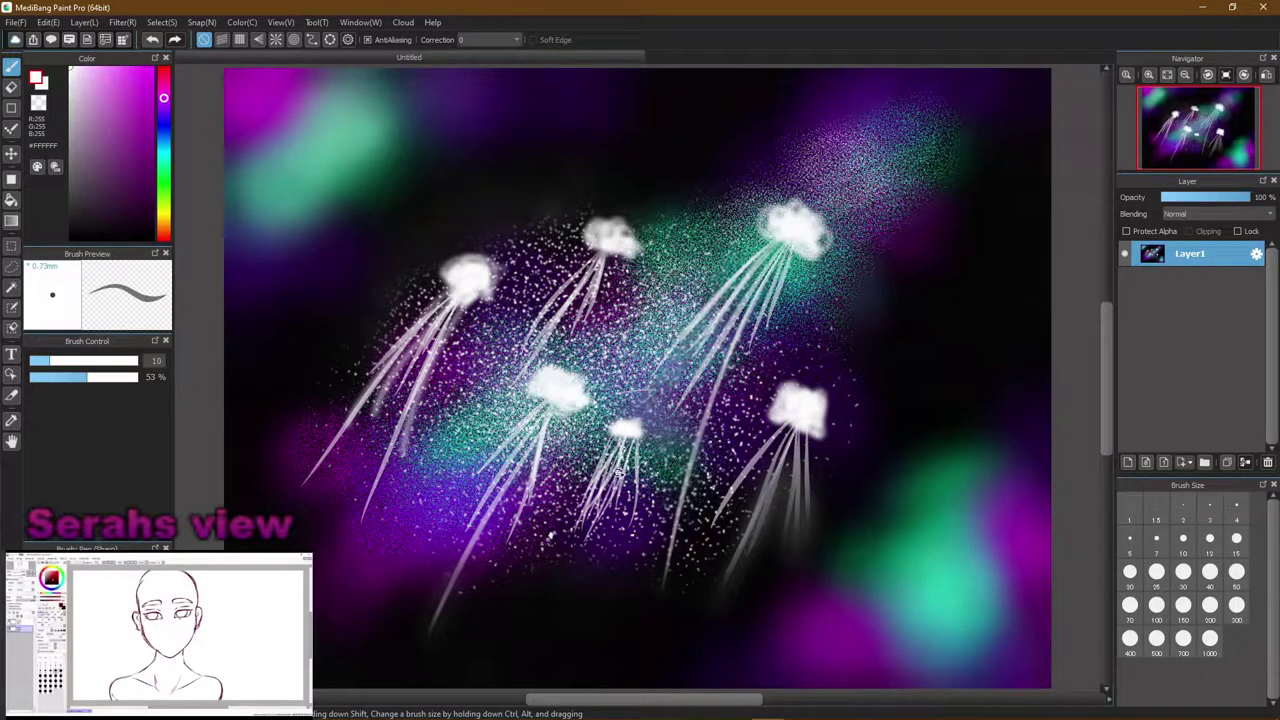
mouse_move(626, 434)
left_mouse_down()
mouse_move(552, 614)
mouse_move(620, 462)
mouse_move(596, 554)
mouse_move(594, 524)
left_mouse_up()
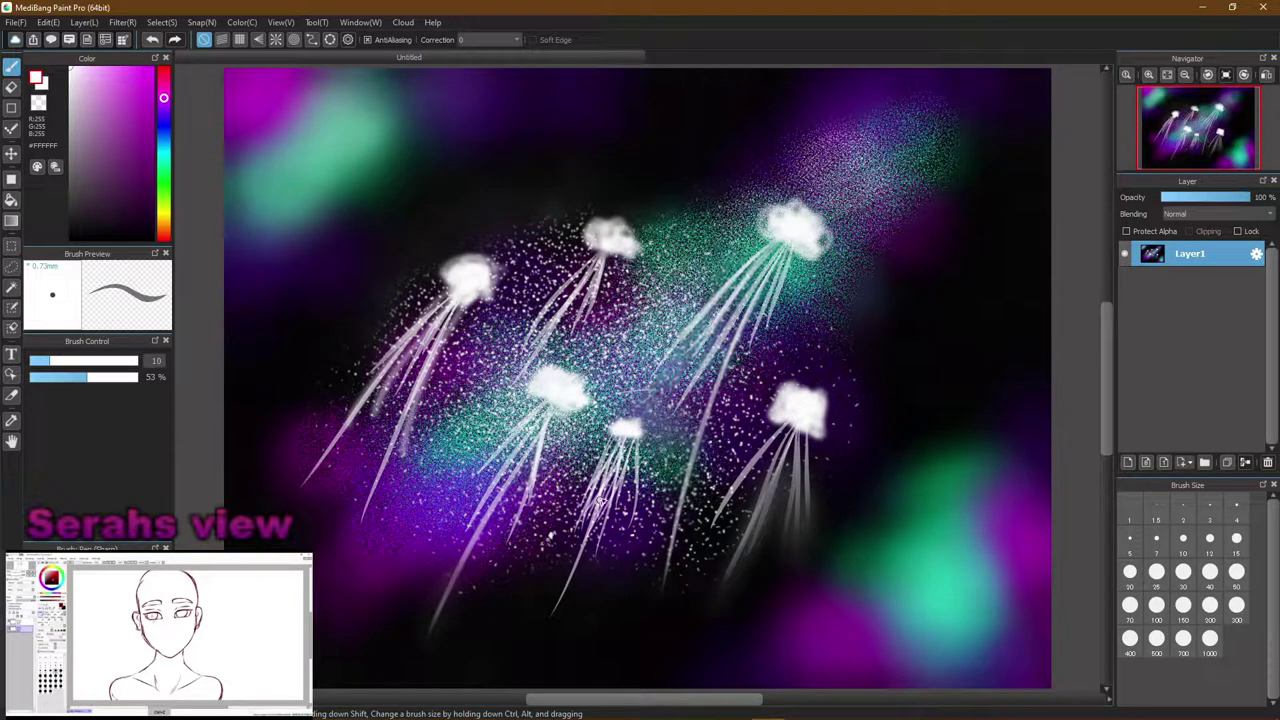
left_click_drag(634, 452, 638, 520)
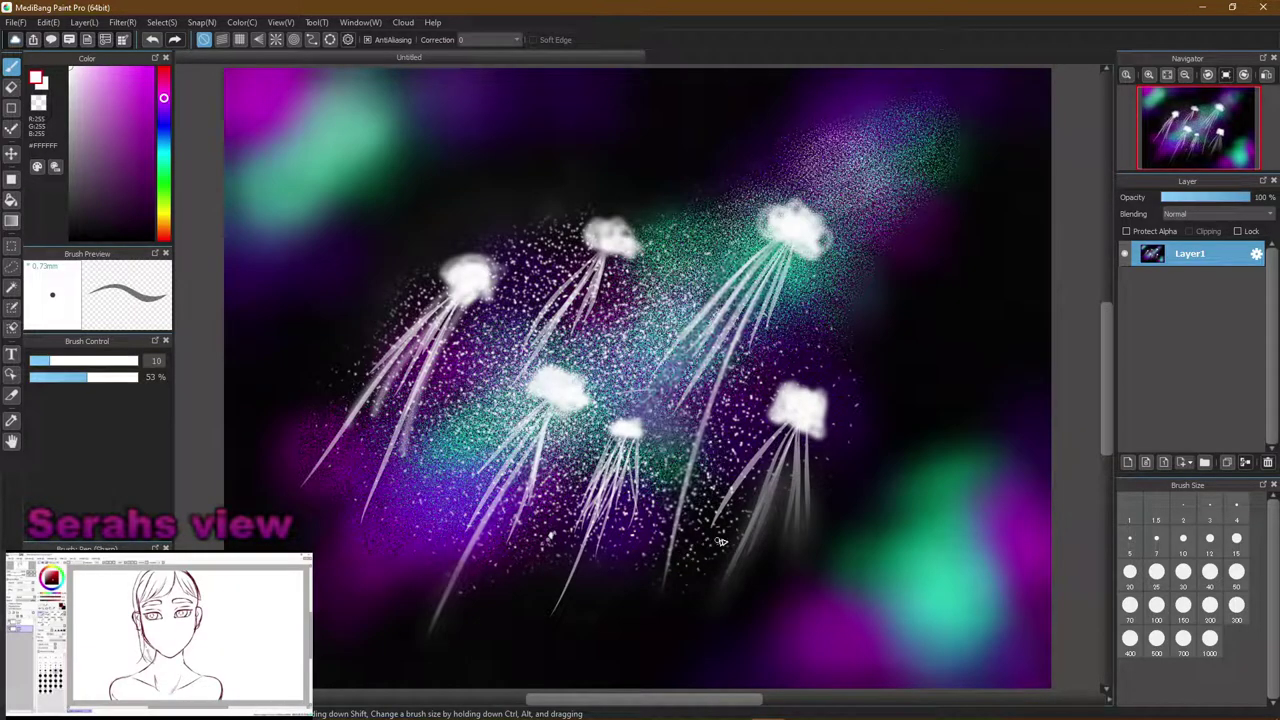
Set the brush size to 200 and dab a translucent white oval at the canvas's right edge
left_click(1130, 507)
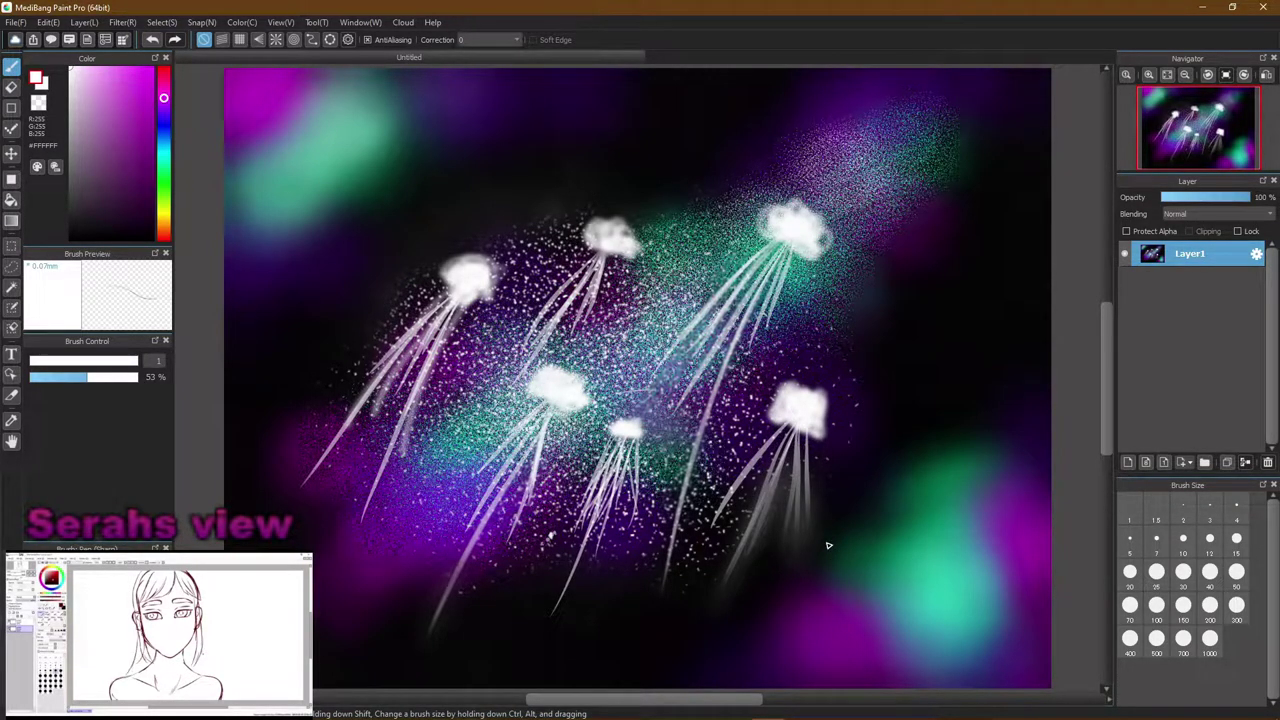
left_click(1227, 599)
left_click(1211, 608)
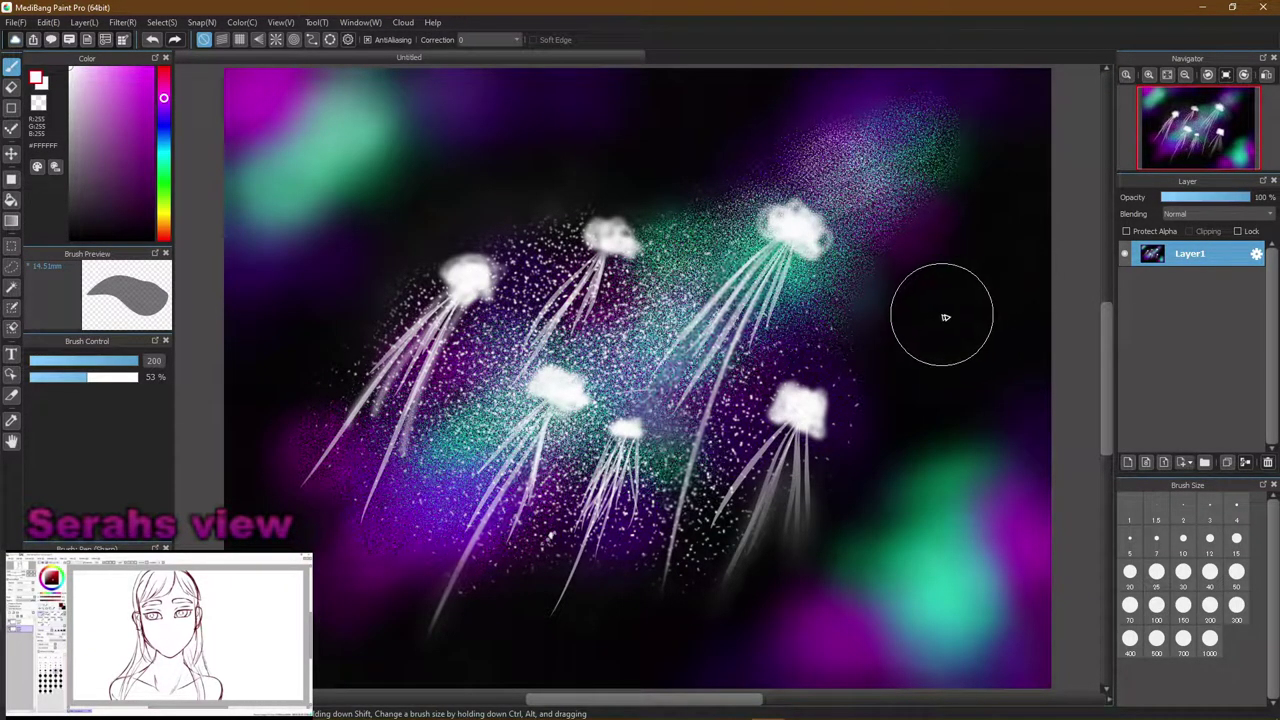
left_click(1032, 458)
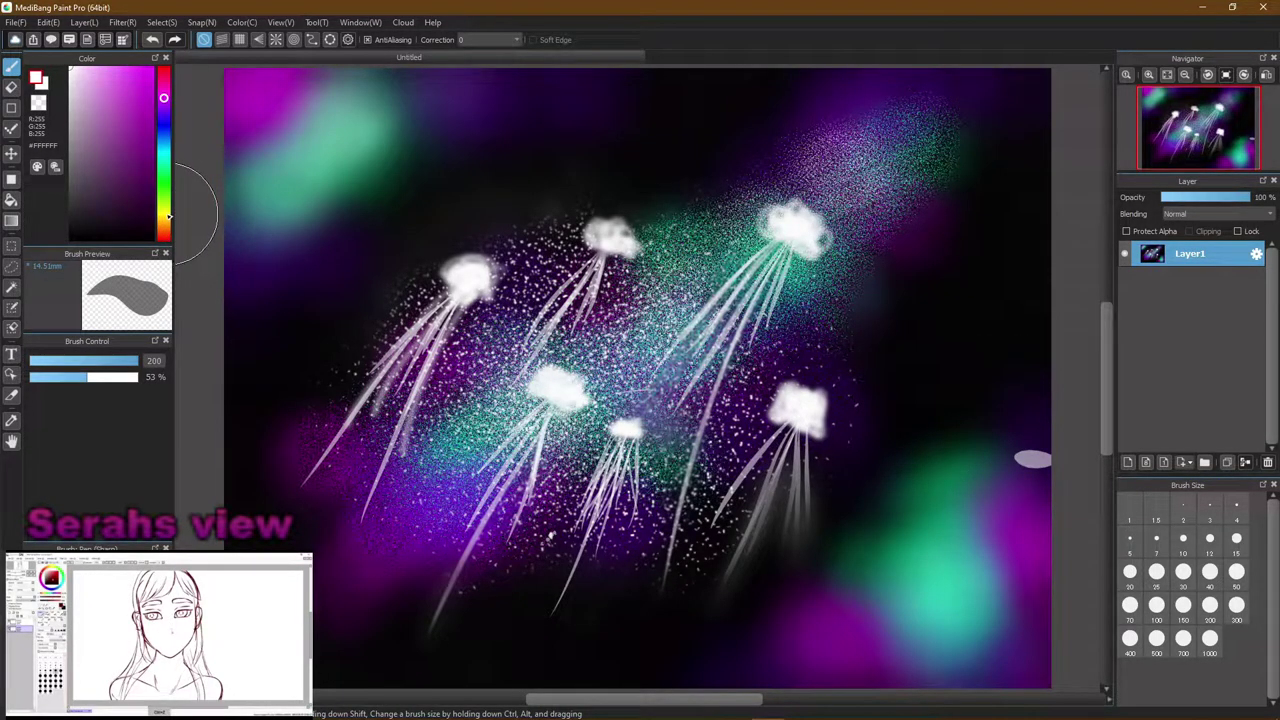
Shift the color hue to yellow-orange, then make a test dab on the dark area at the right and undo it
left_click_drag(164, 108, 172, 226)
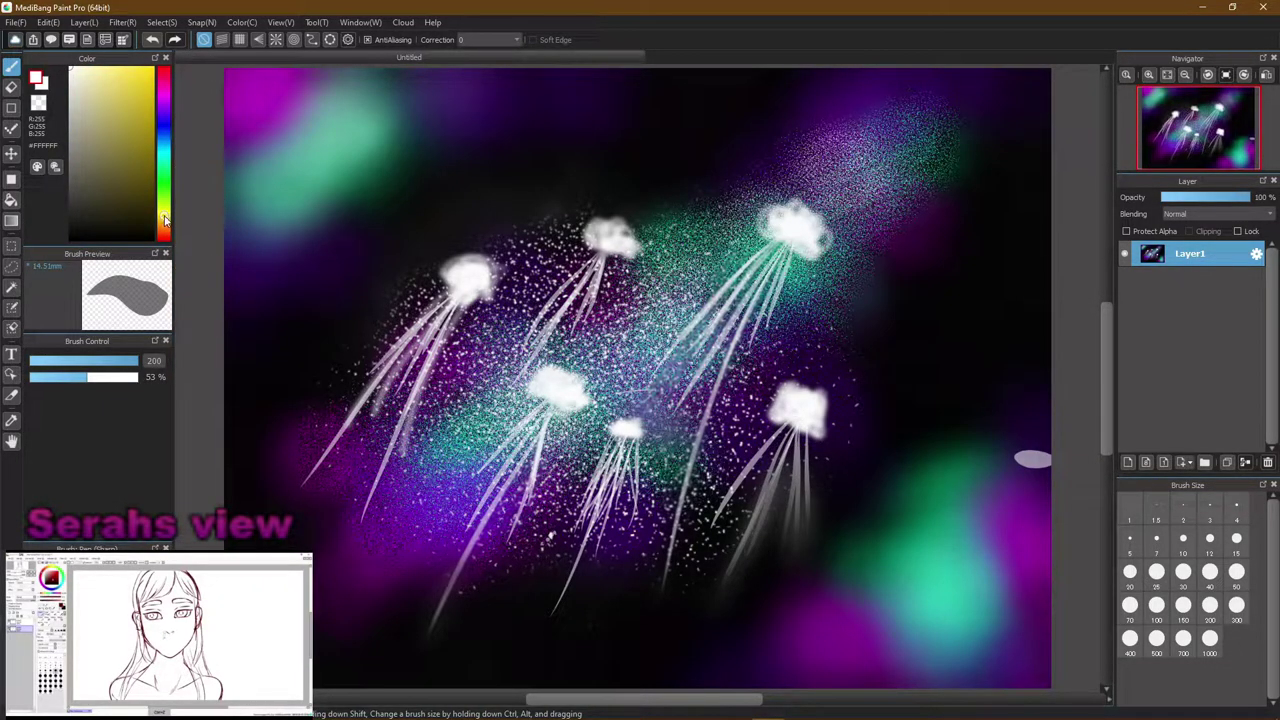
left_click(163, 228)
left_click_drag(163, 228, 163, 218)
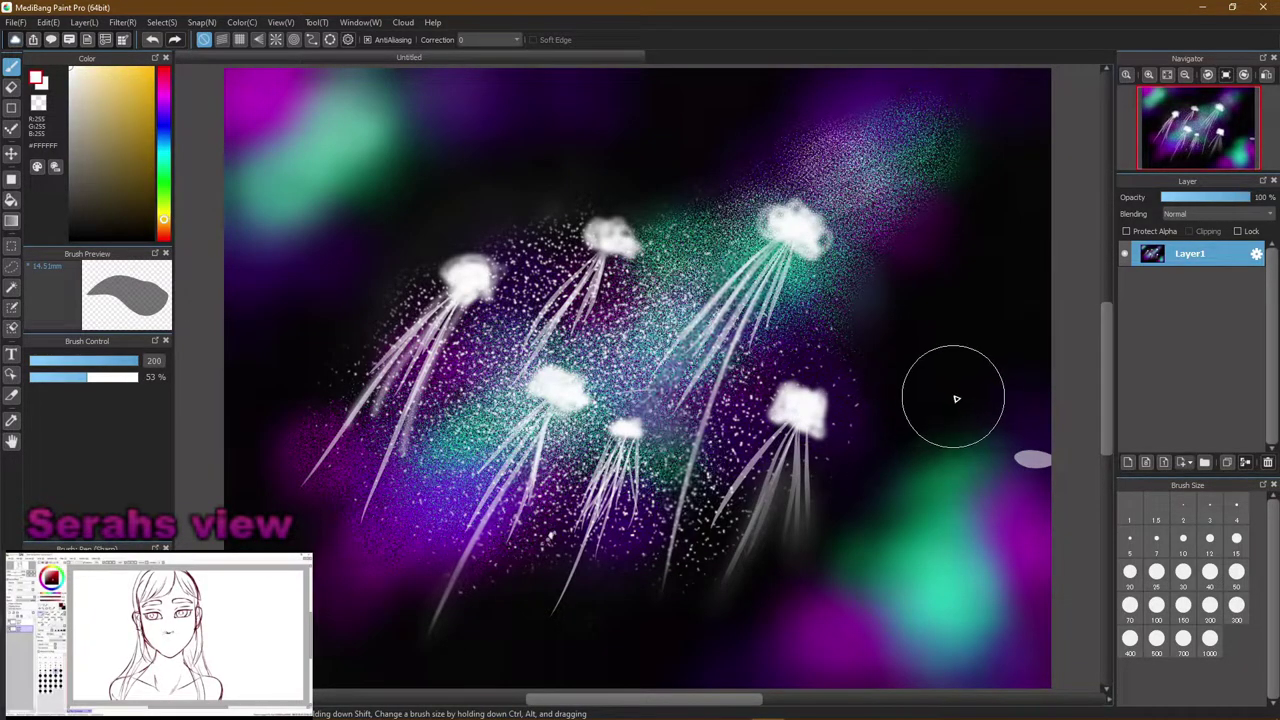
left_click_drag(977, 360, 985, 372)
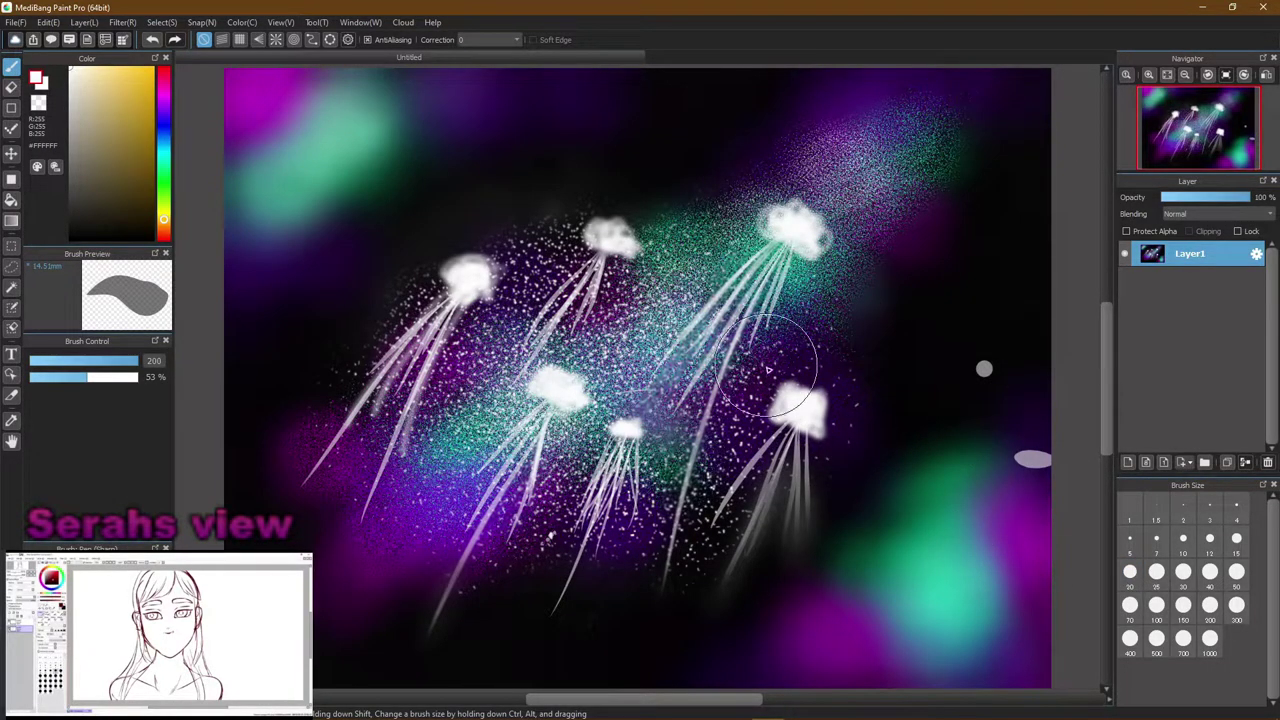
key("ctrl+z")
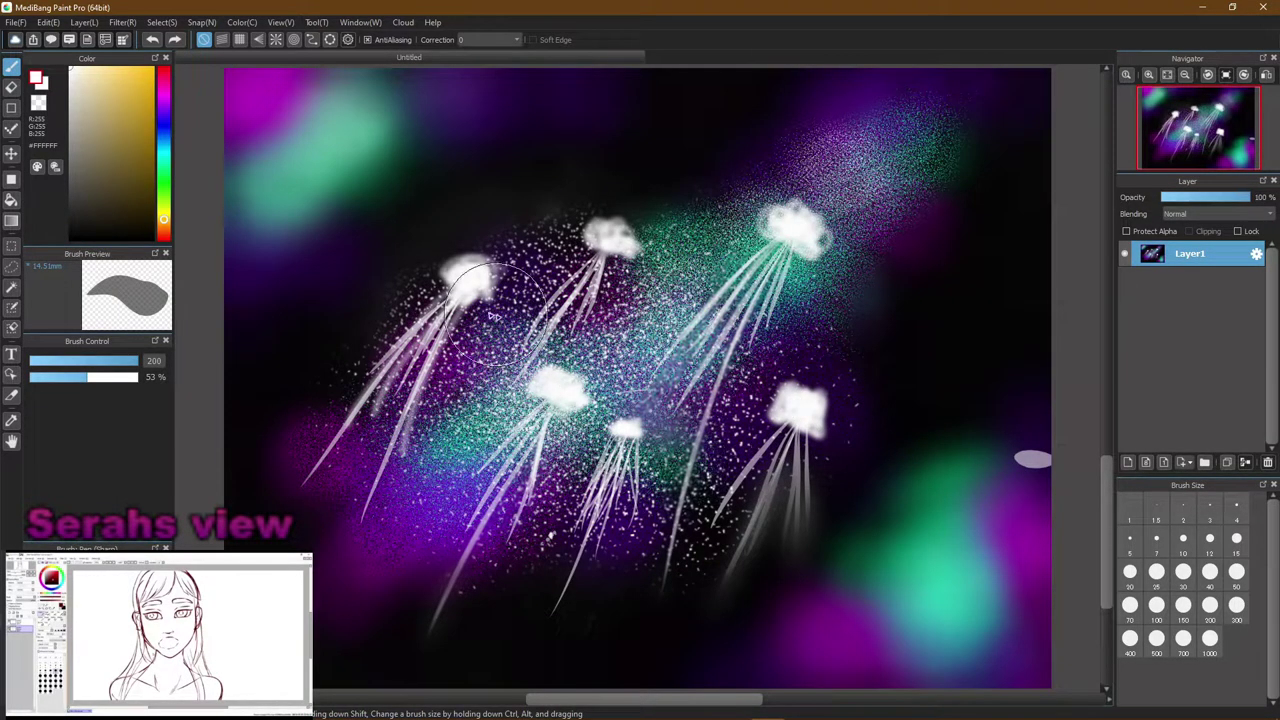
Set the brush color to golden yellow #F6BC13, dab a test spot on the dark area and undo it
left_click_drag(72, 70, 148, 73)
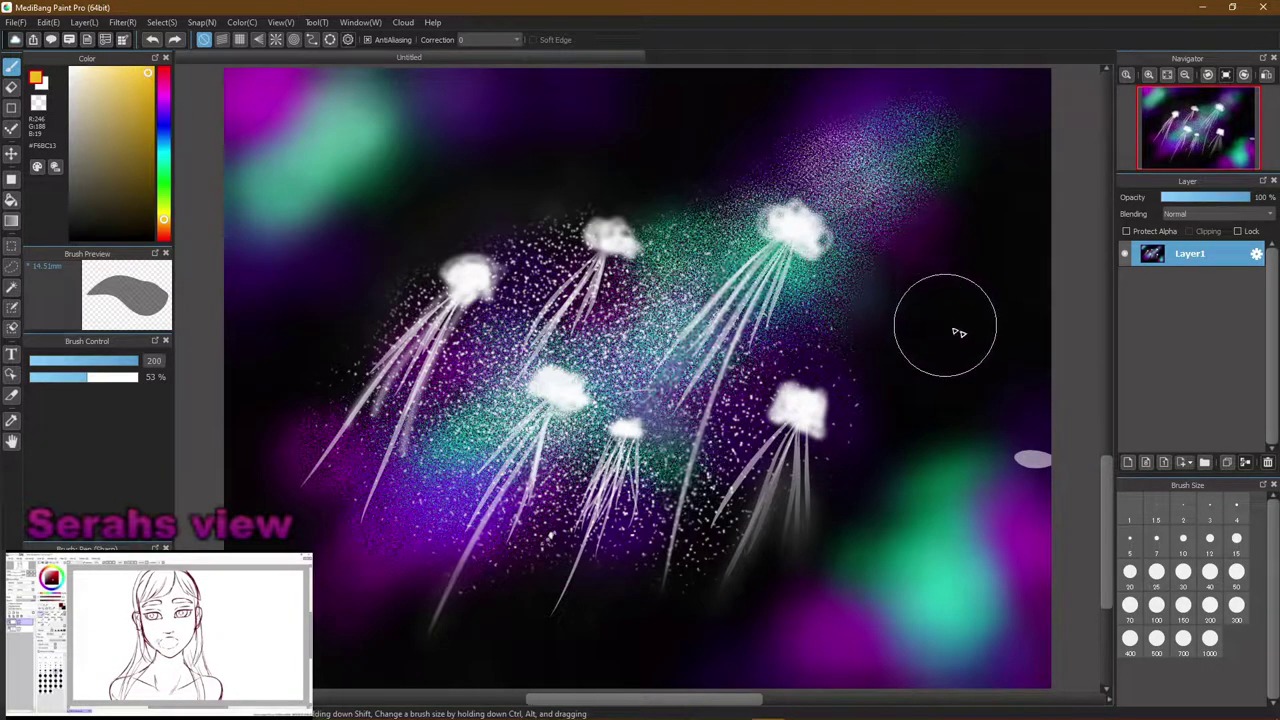
left_click(968, 363)
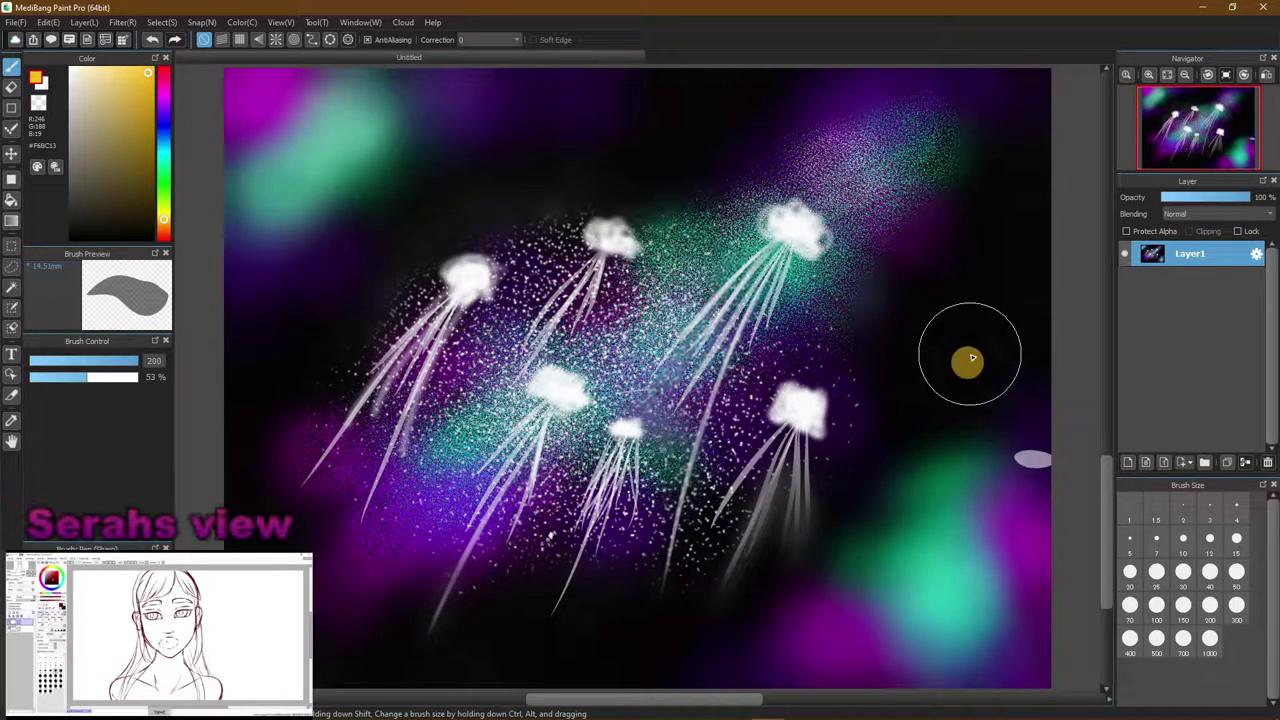
key("ctrl+z")
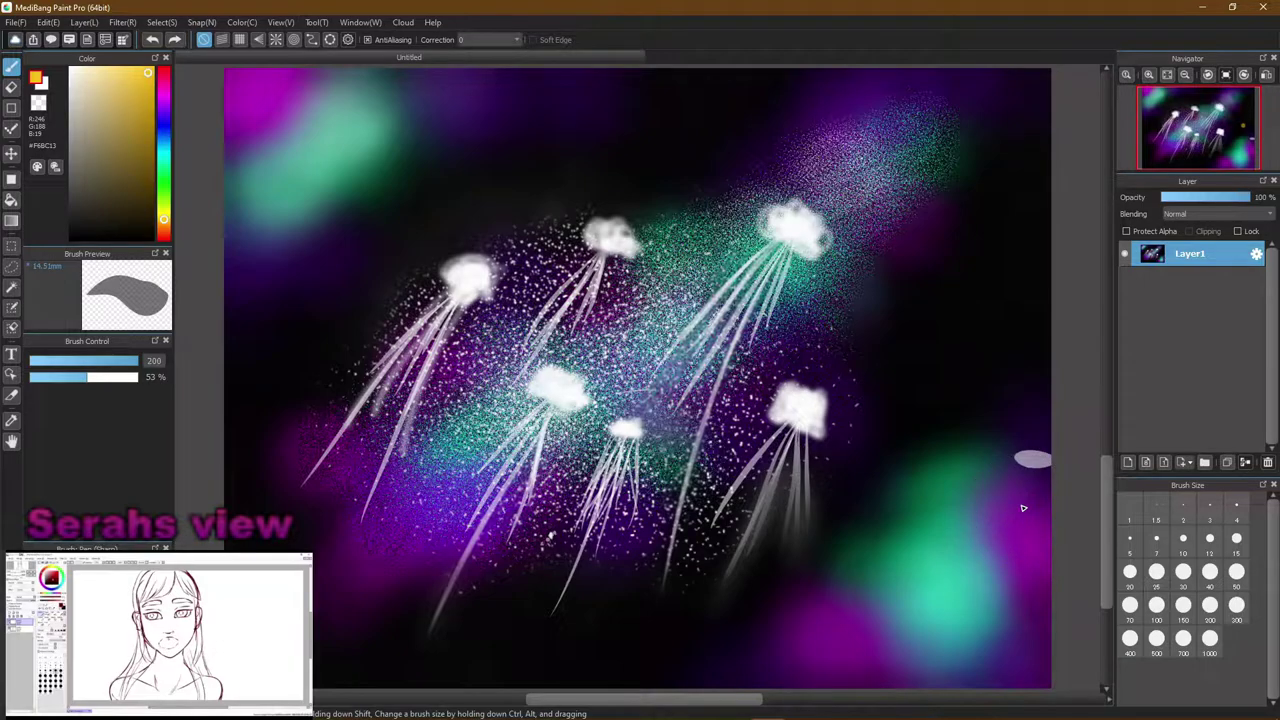
Try a golden disc at brush size 1000 on the dark area at the right and undo it
left_click(1209, 640)
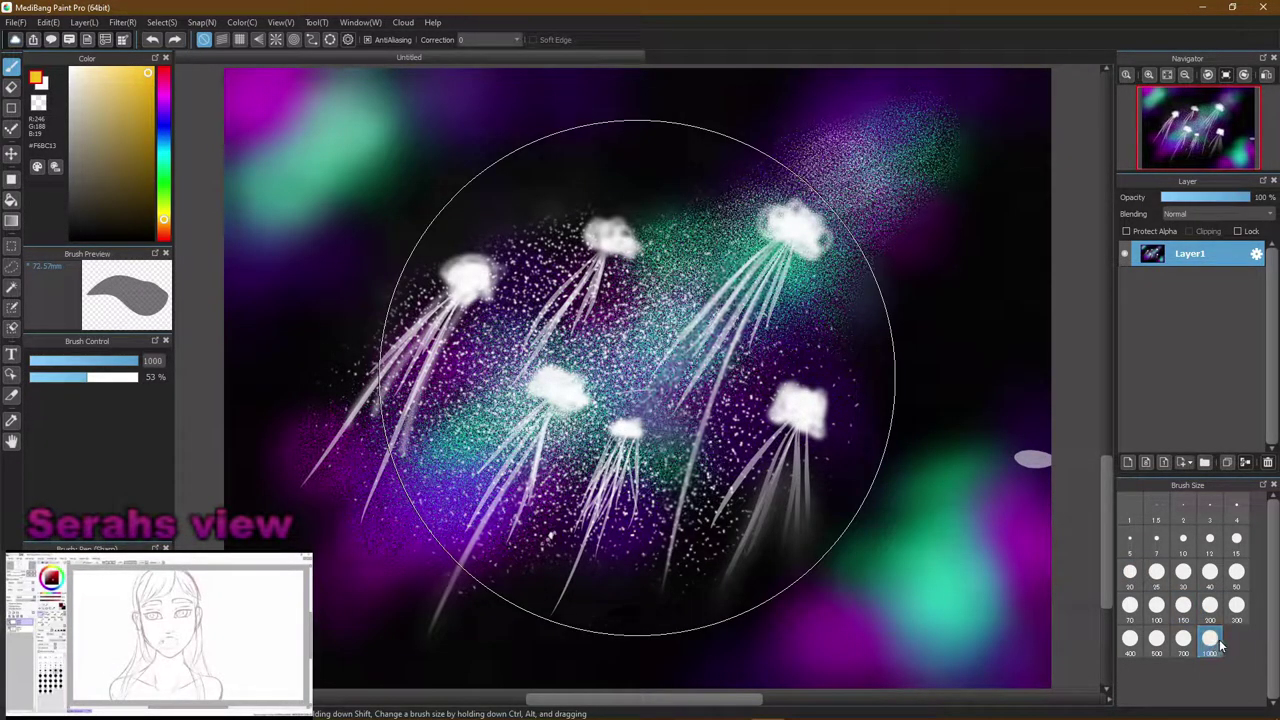
left_click(971, 338)
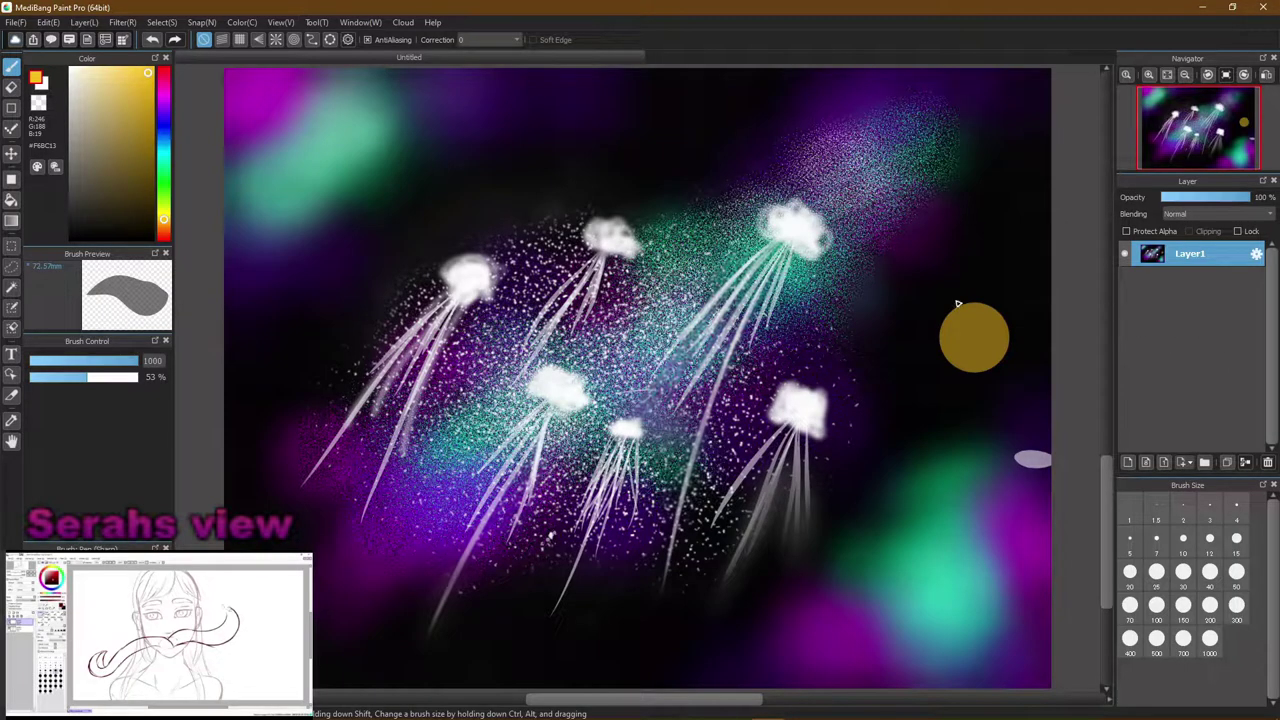
key("ctrl+z")
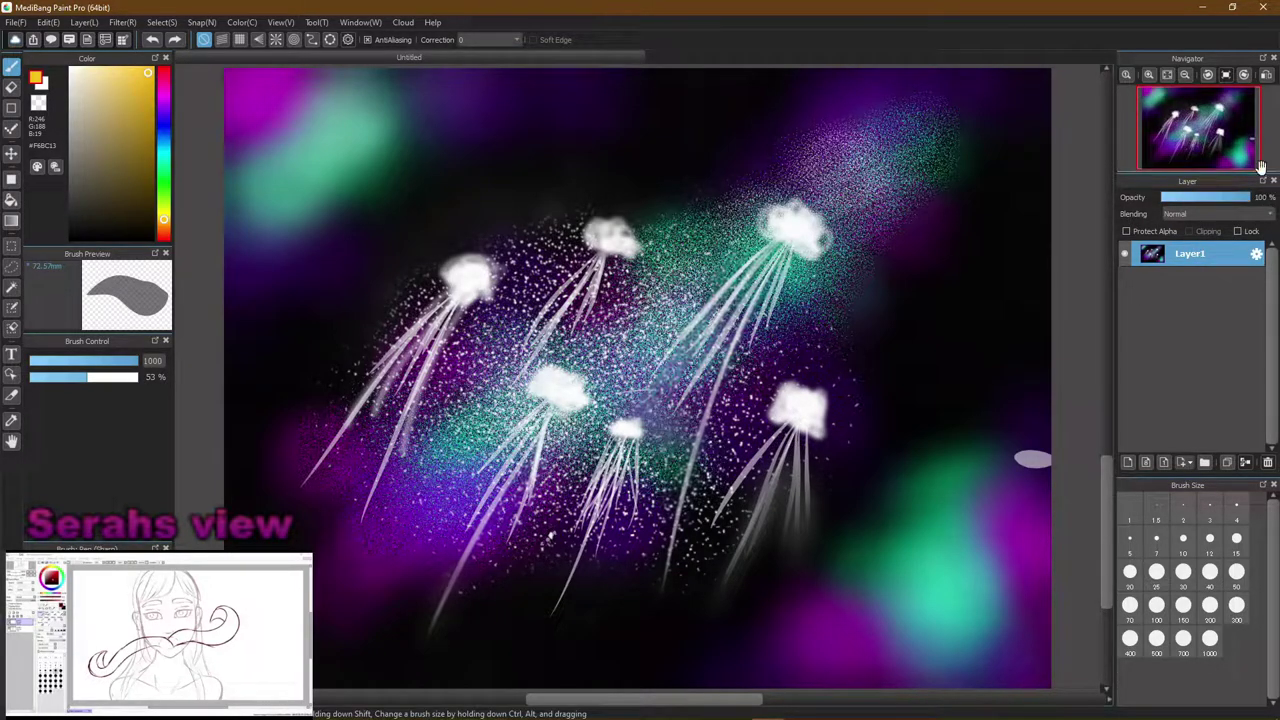
Add a new layer above Layer1, try a large golden disc near the right edge at size 1000 and undo it
mouse_move(1190, 88)
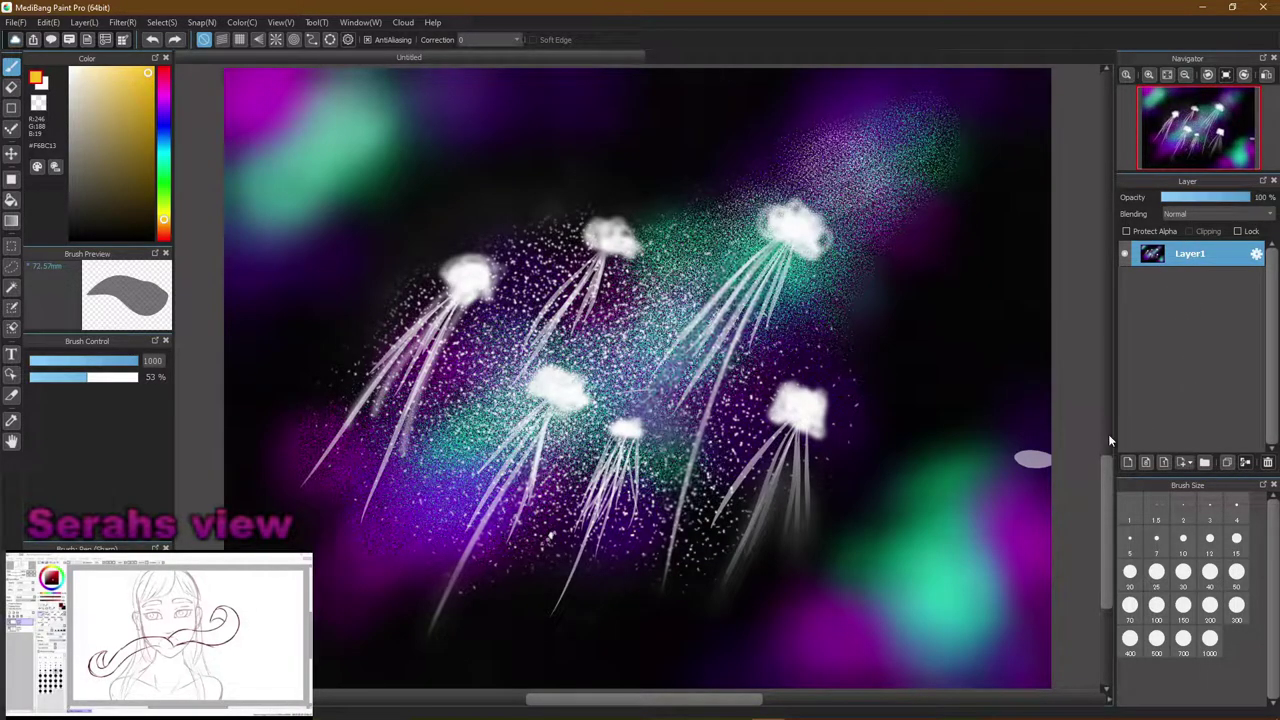
left_click(1127, 462)
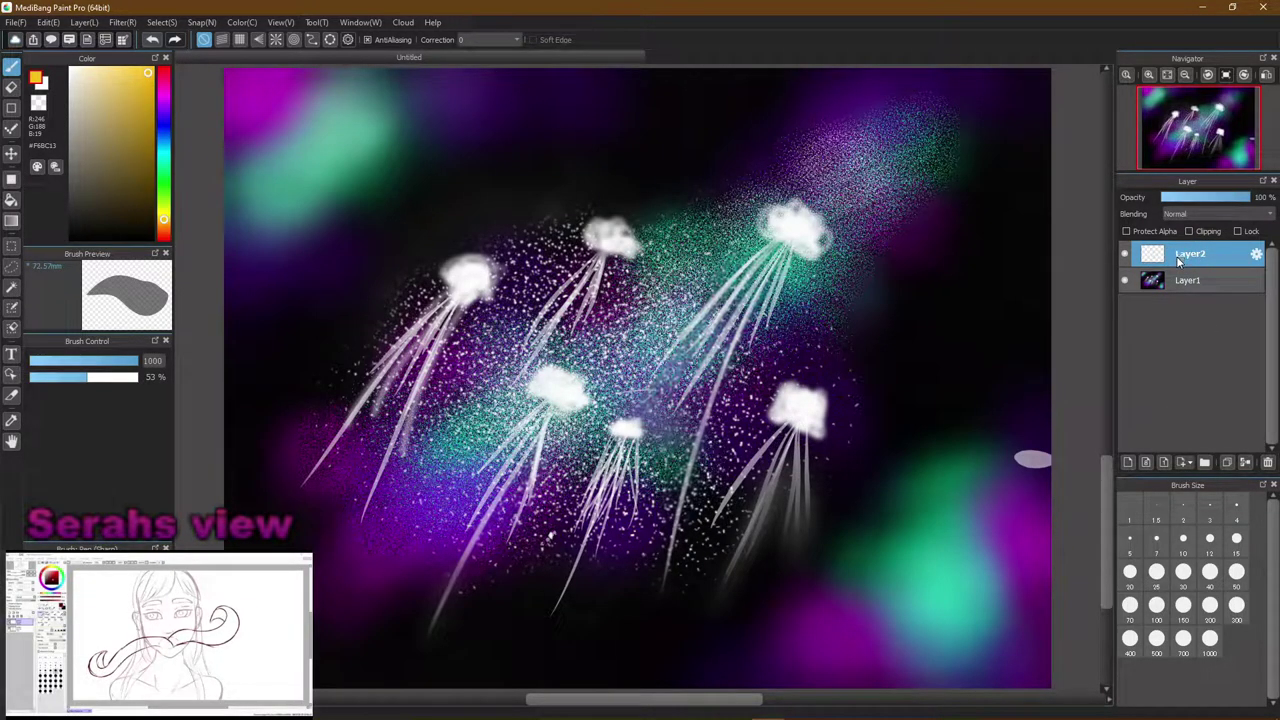
left_click(1207, 640)
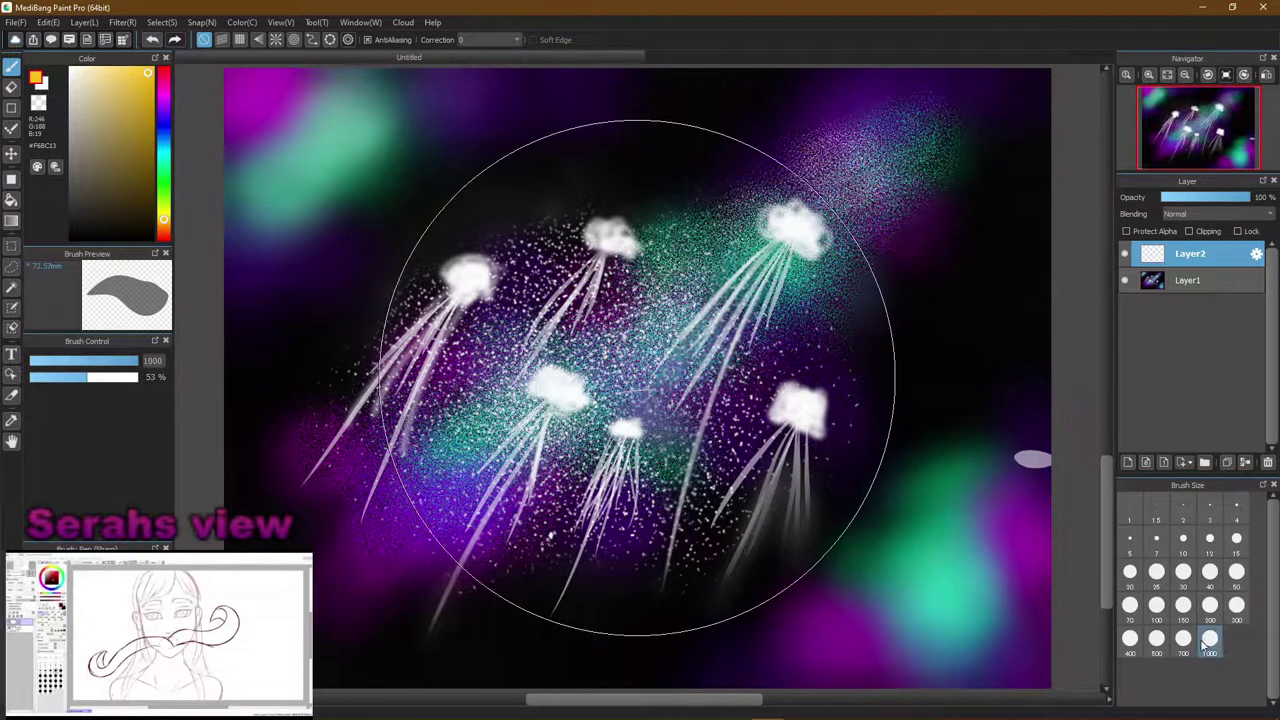
left_click_drag(1003, 418, 1010, 362, "ctrl+alt")
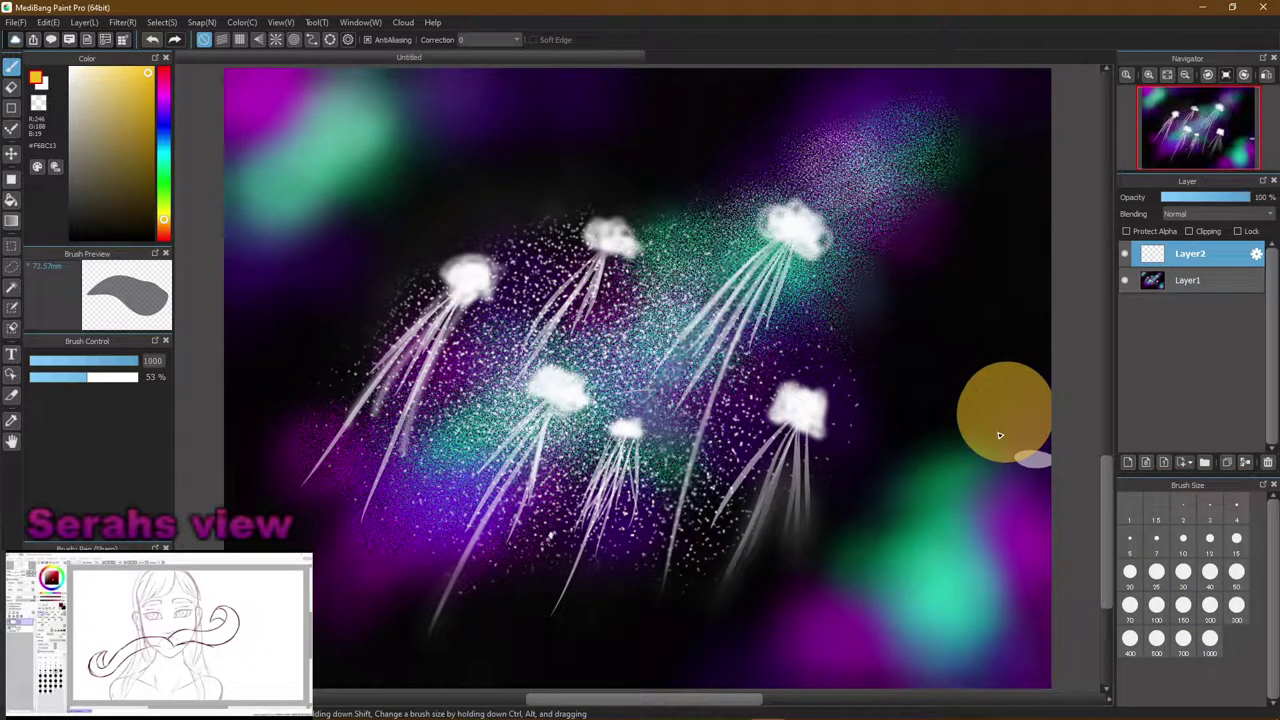
key("ctrl+z")
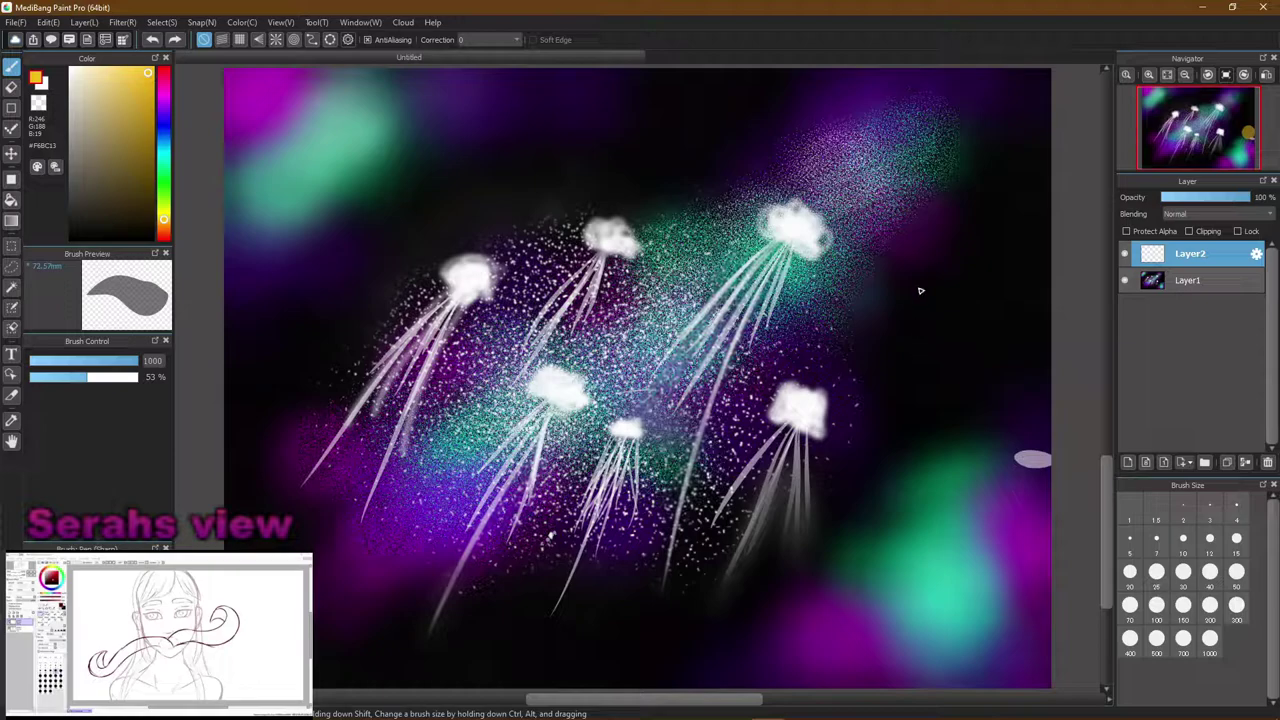
Try smaller golden dabs on the new layer over the dark area and undo them
left_click(993, 314)
left_click(975, 331)
key("ctrl+z")
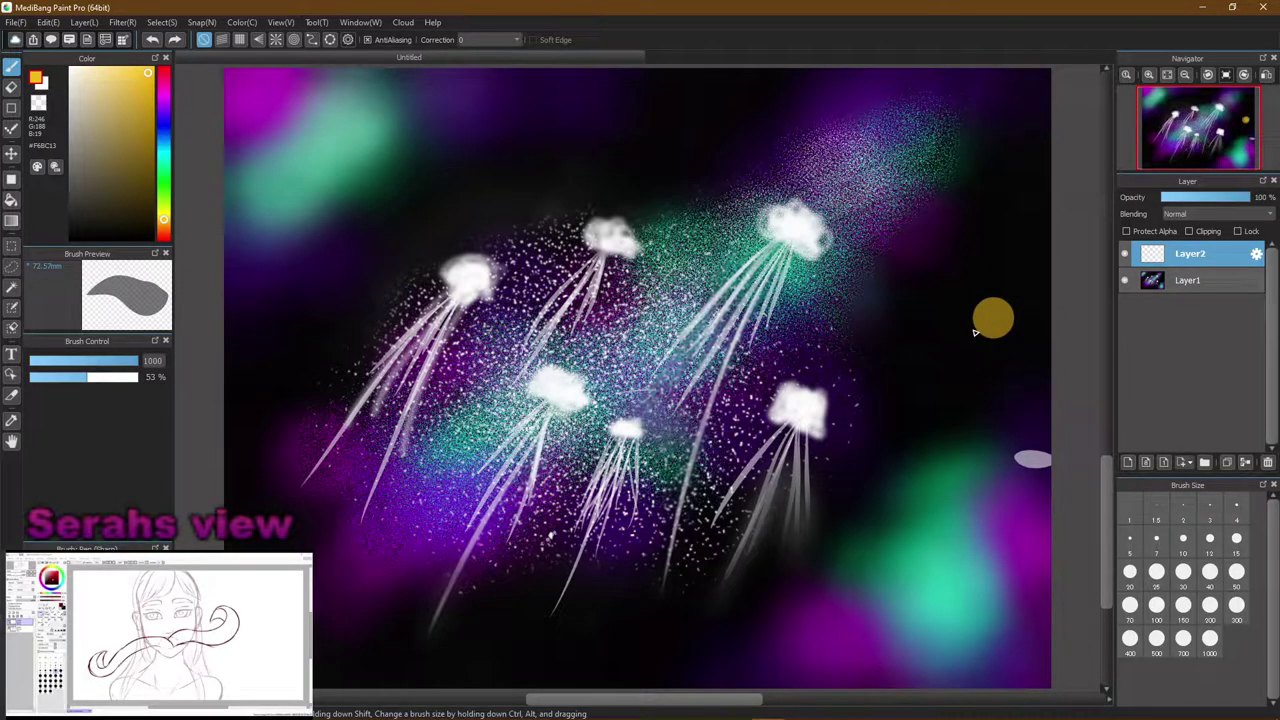
key("ctrl+z")
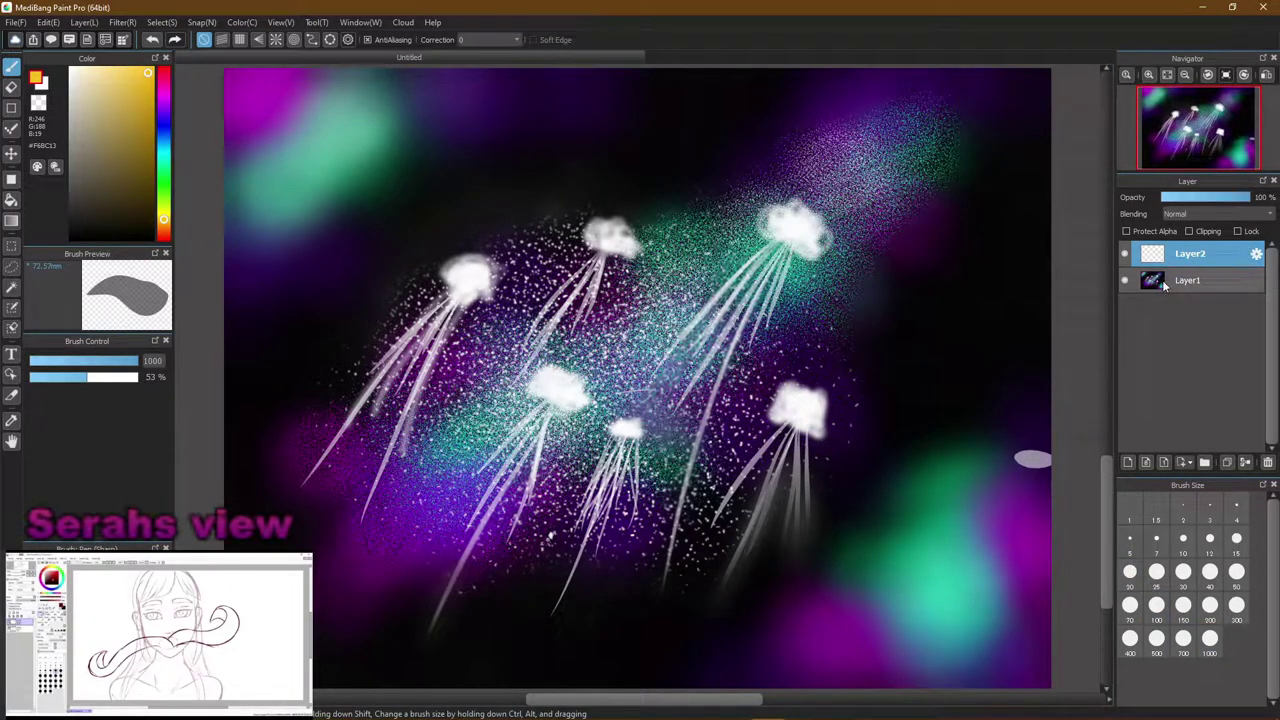
Set the brush size to 40, try painting a golden ring and a filled disc on the dark area, and undo both
left_click(1183, 571)
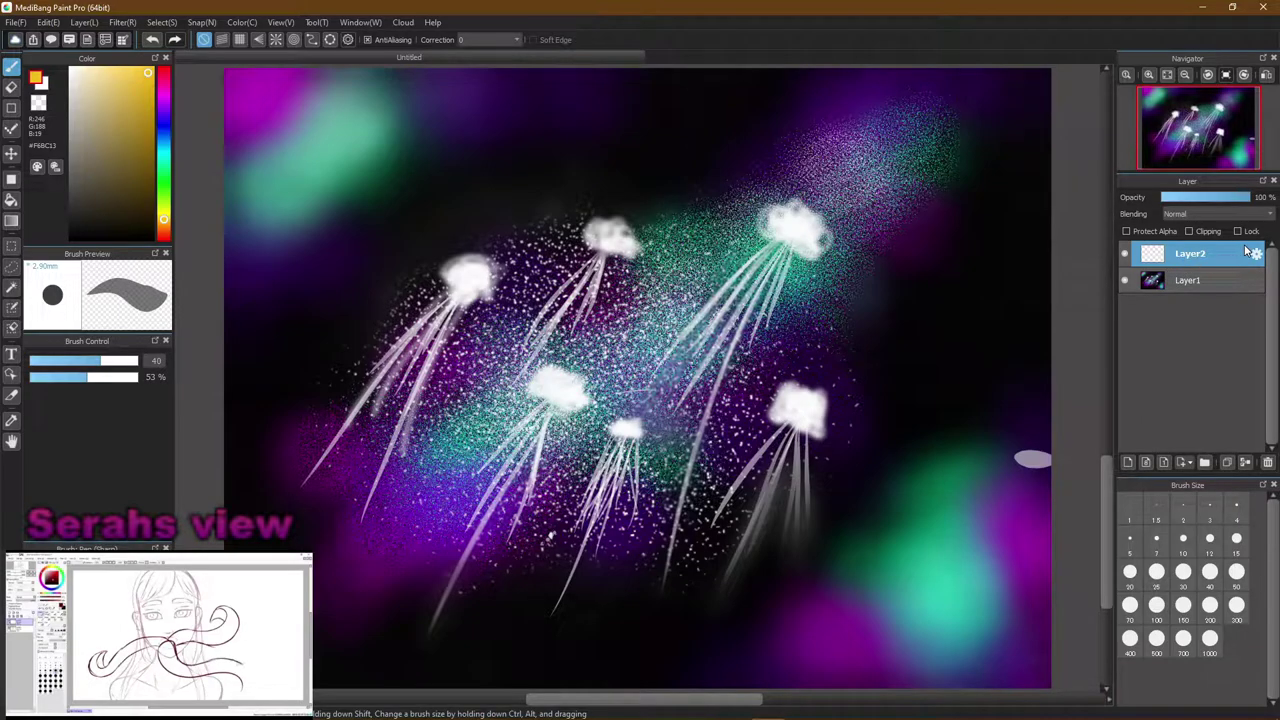
left_click_drag(960, 300, 998, 318)
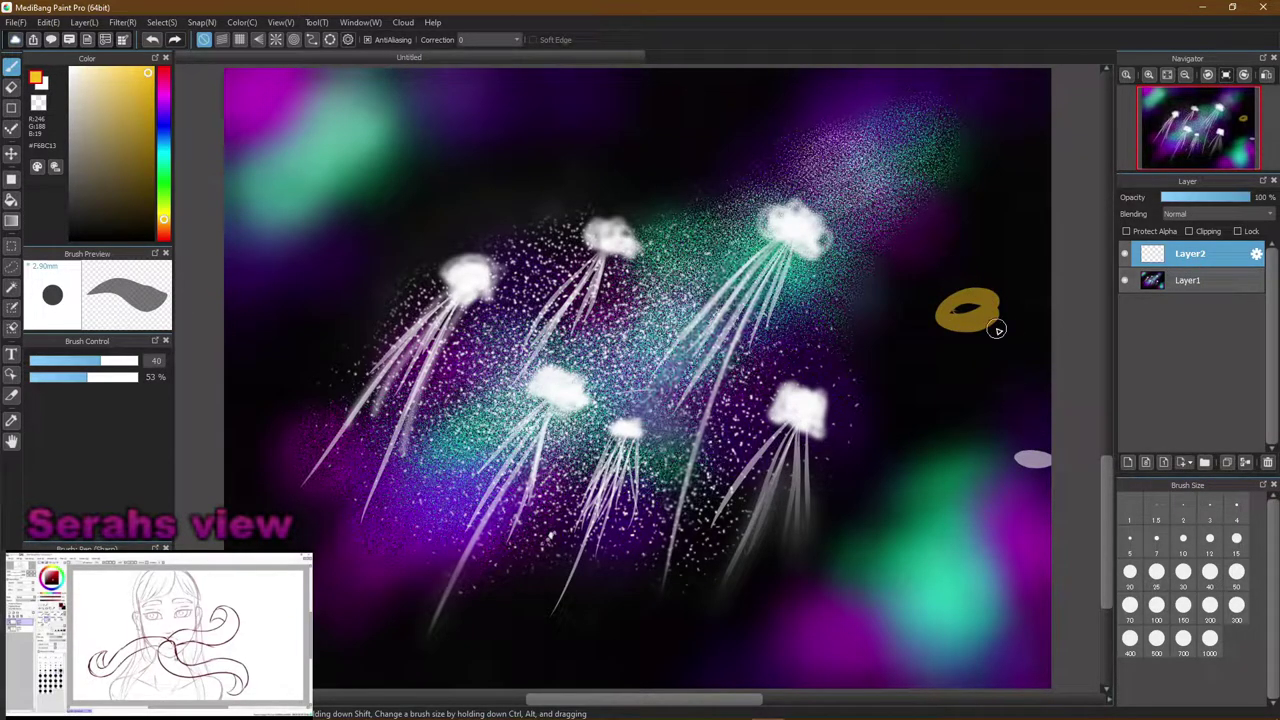
key("ctrl+z")
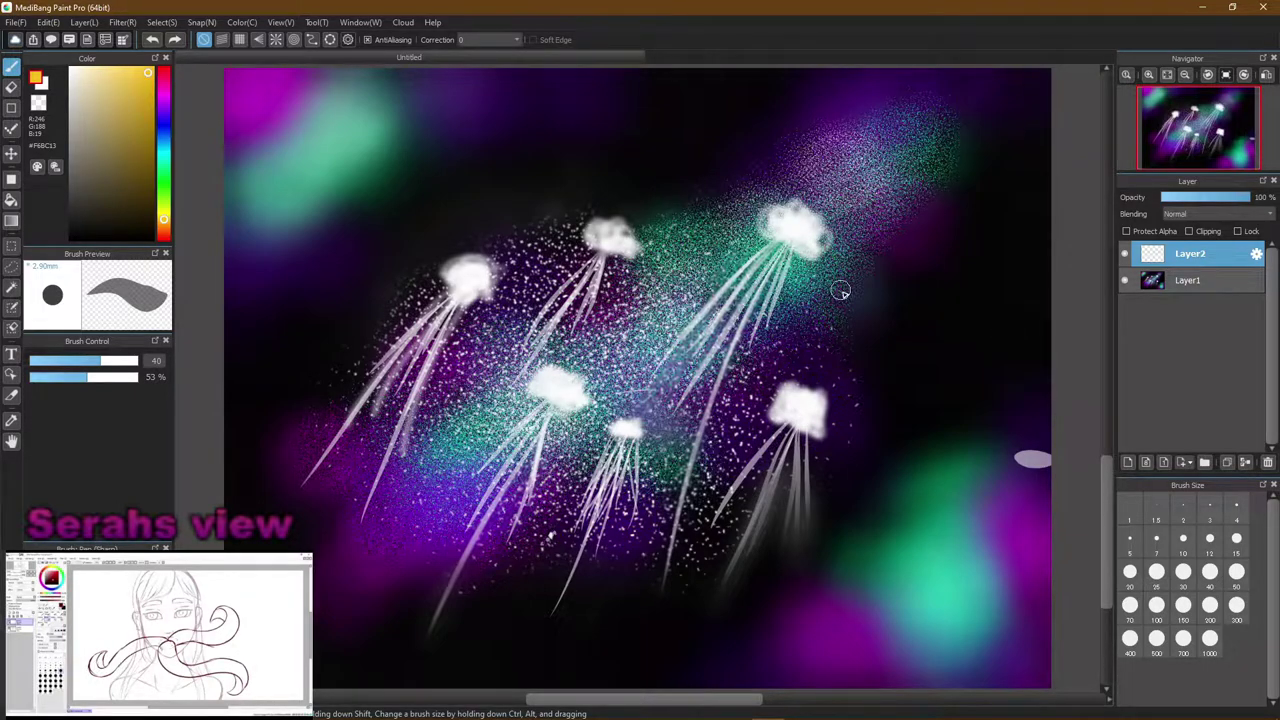
mouse_move(978, 321)
left_mouse_down()
mouse_move(969, 313)
mouse_move(995, 315)
mouse_move(955, 335)
mouse_move(968, 345)
left_mouse_up()
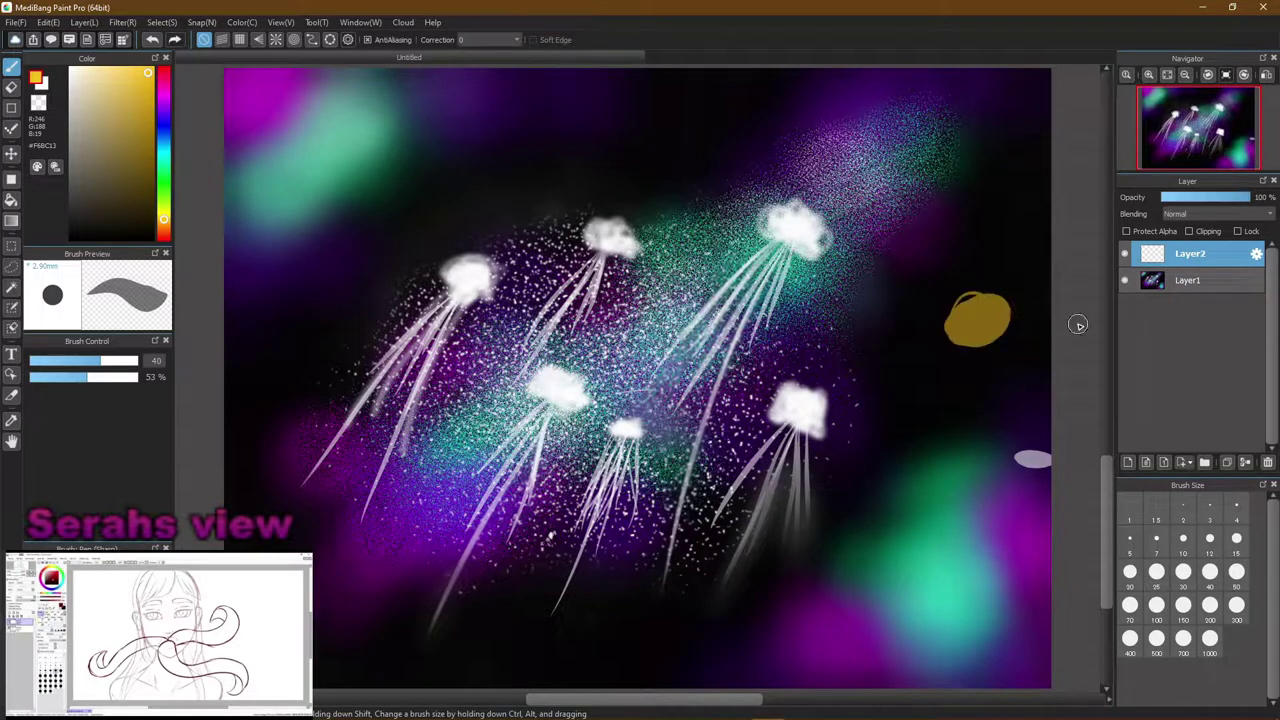
key("ctrl+z")
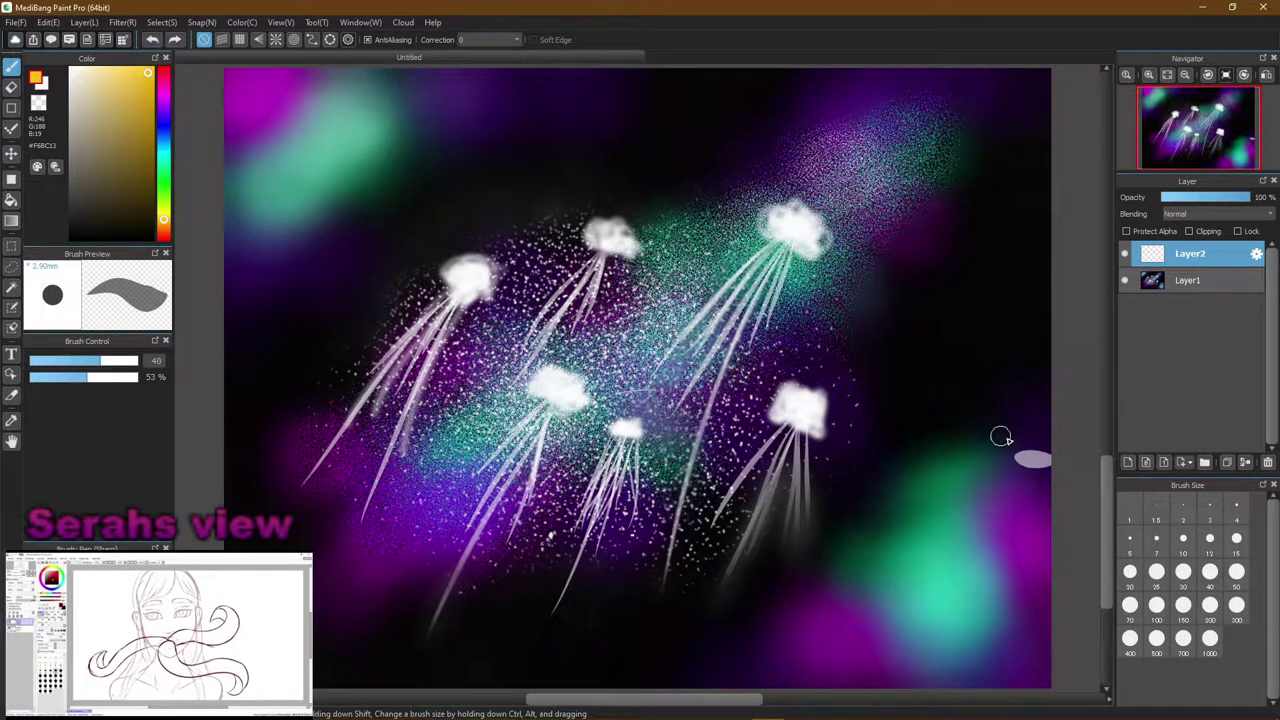
Try a golden dab at brush size 200 on the dark area of Layer2 and undo it
left_click(1209, 638)
left_click(1209, 605)
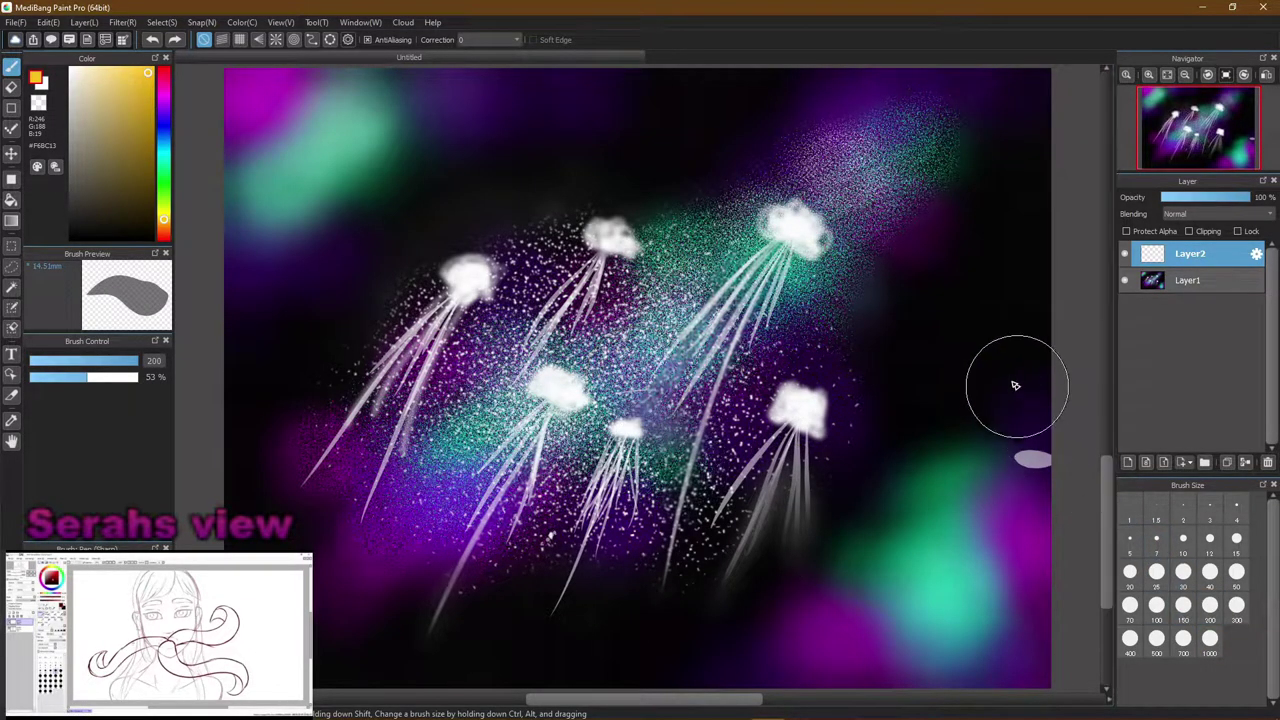
left_click(972, 332)
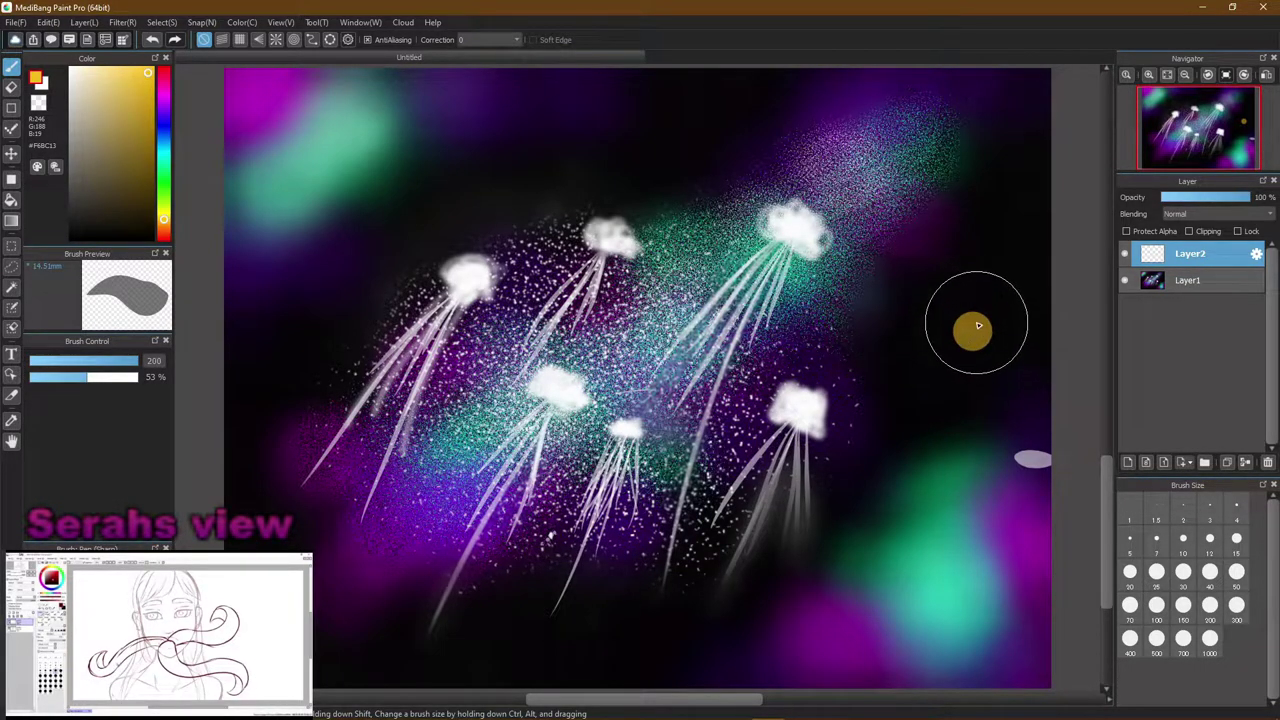
key("ctrl+z")
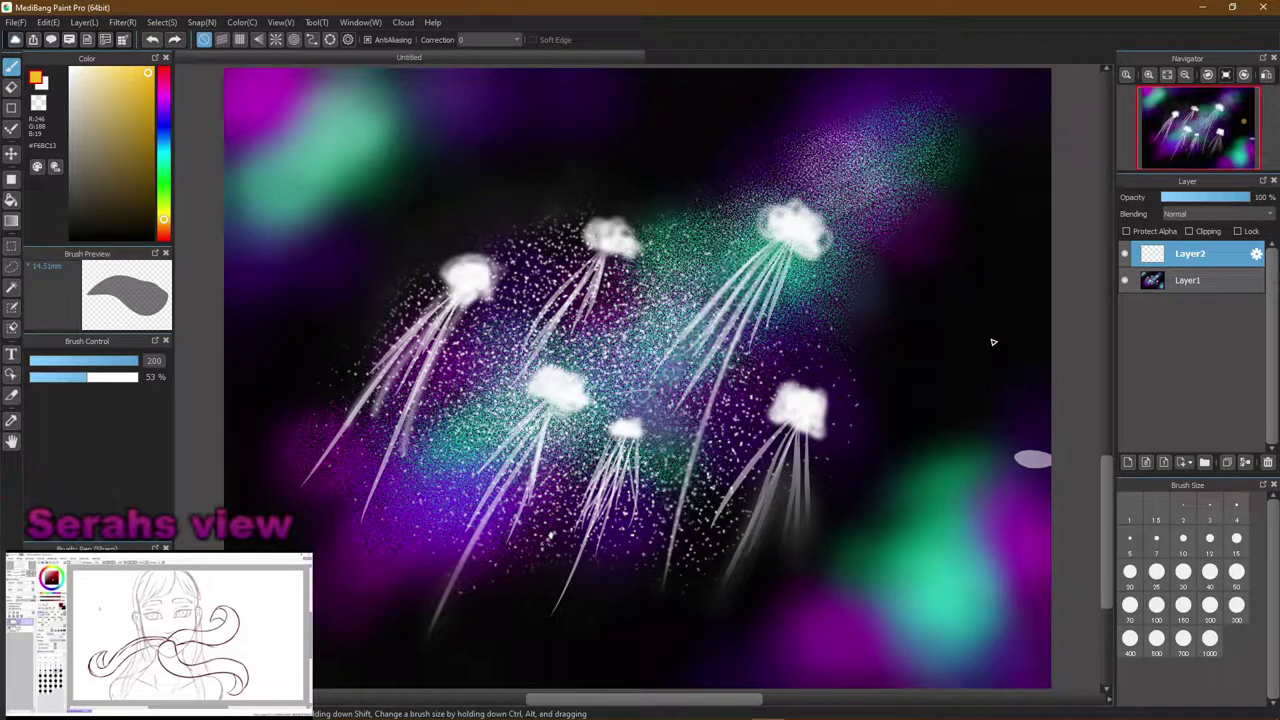
Set the brush size to 1000, try two large golden discs over the dark area and undo both
left_click(1210, 637)
left_click(1187, 648)
left_click(1183, 640)
left_click(1137, 583)
left_click(1025, 409)
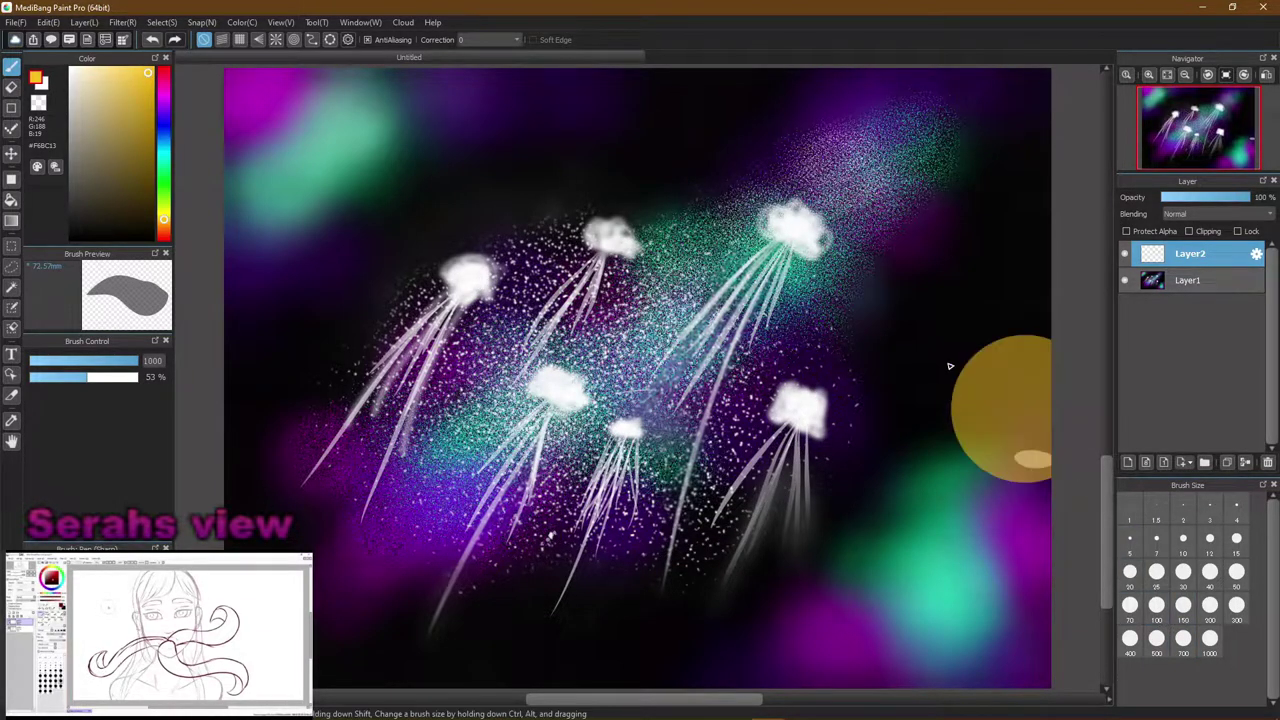
key("ctrl+z")
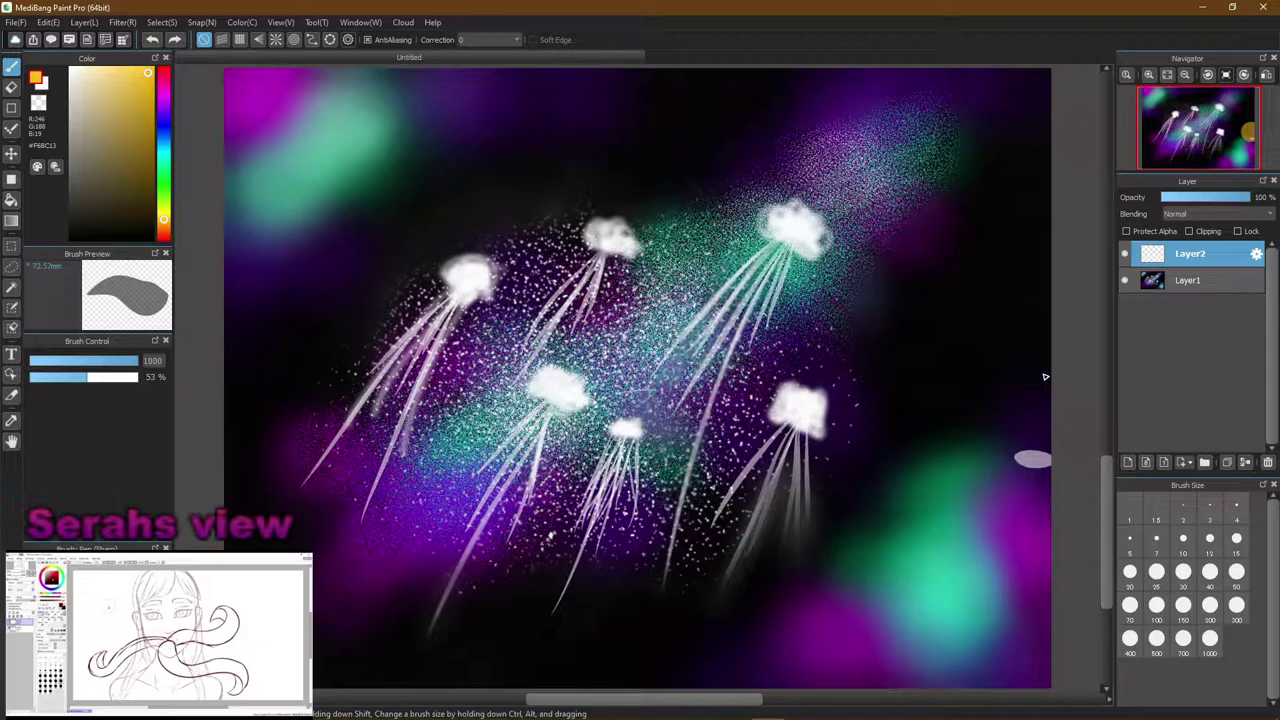
left_click(957, 338)
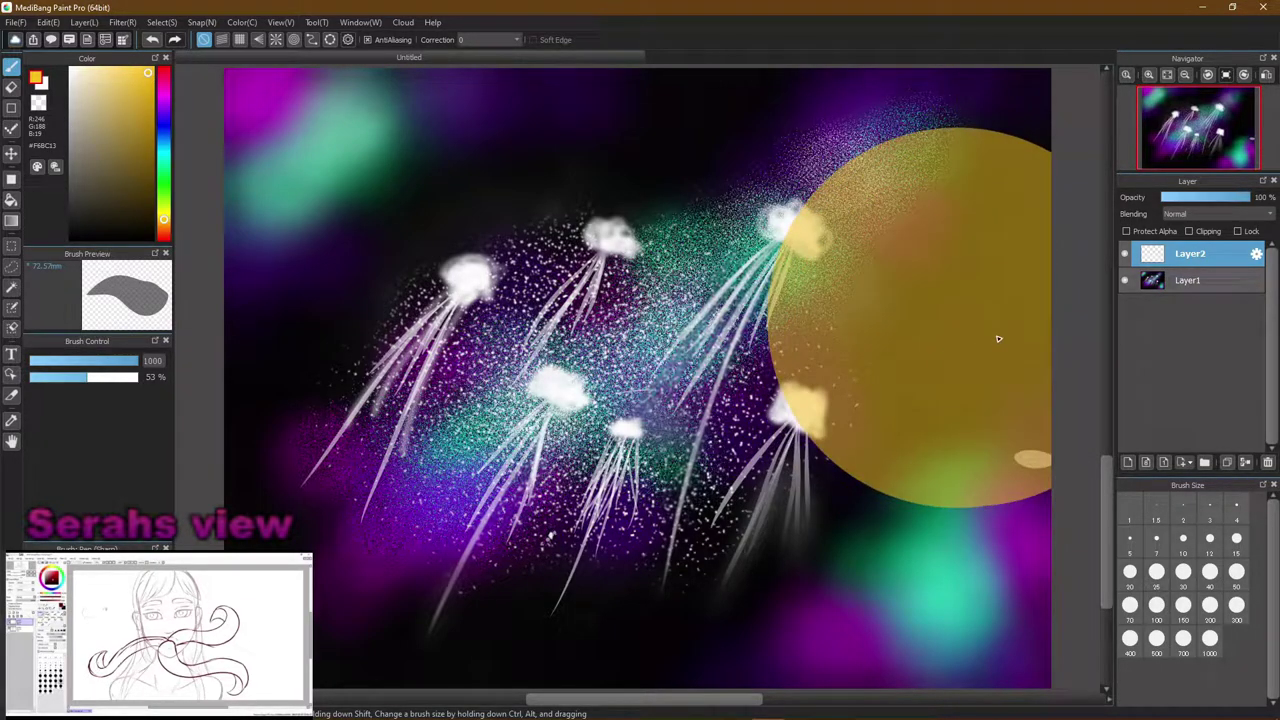
key("ctrl+z")
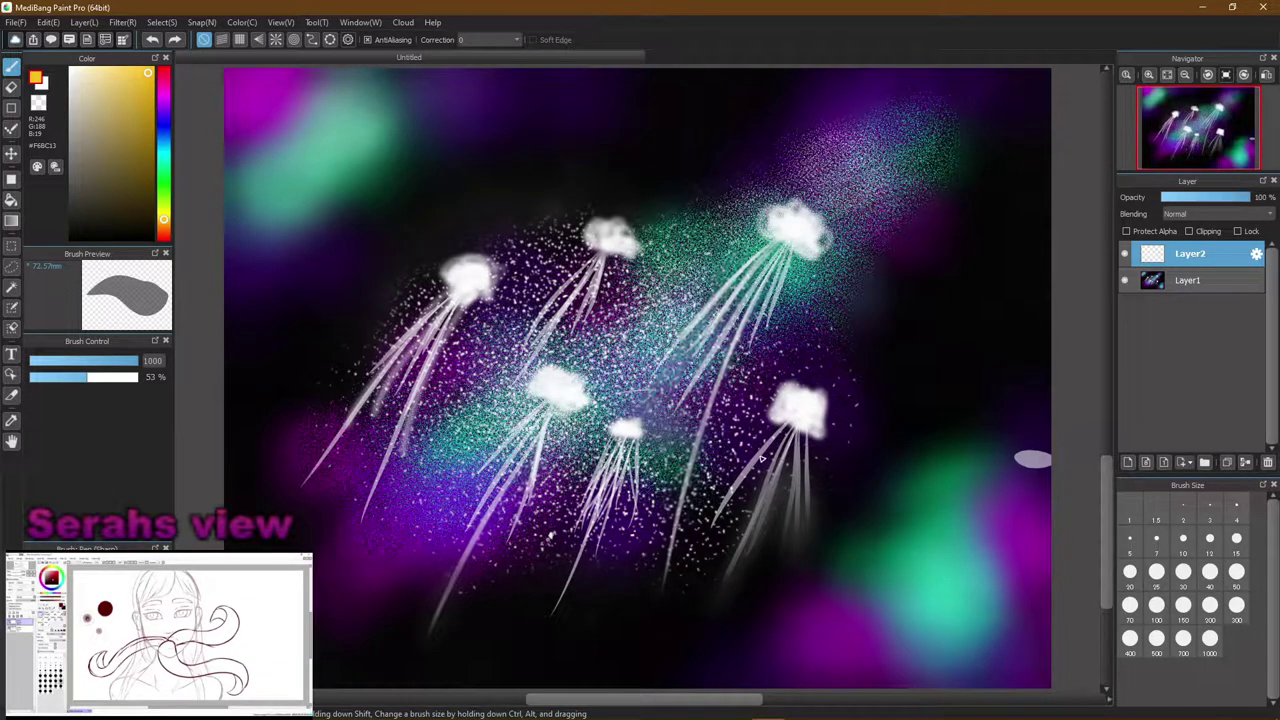
Set the brush size to 150, try small golden dabs on the dark area and undo them
left_click(1183, 604)
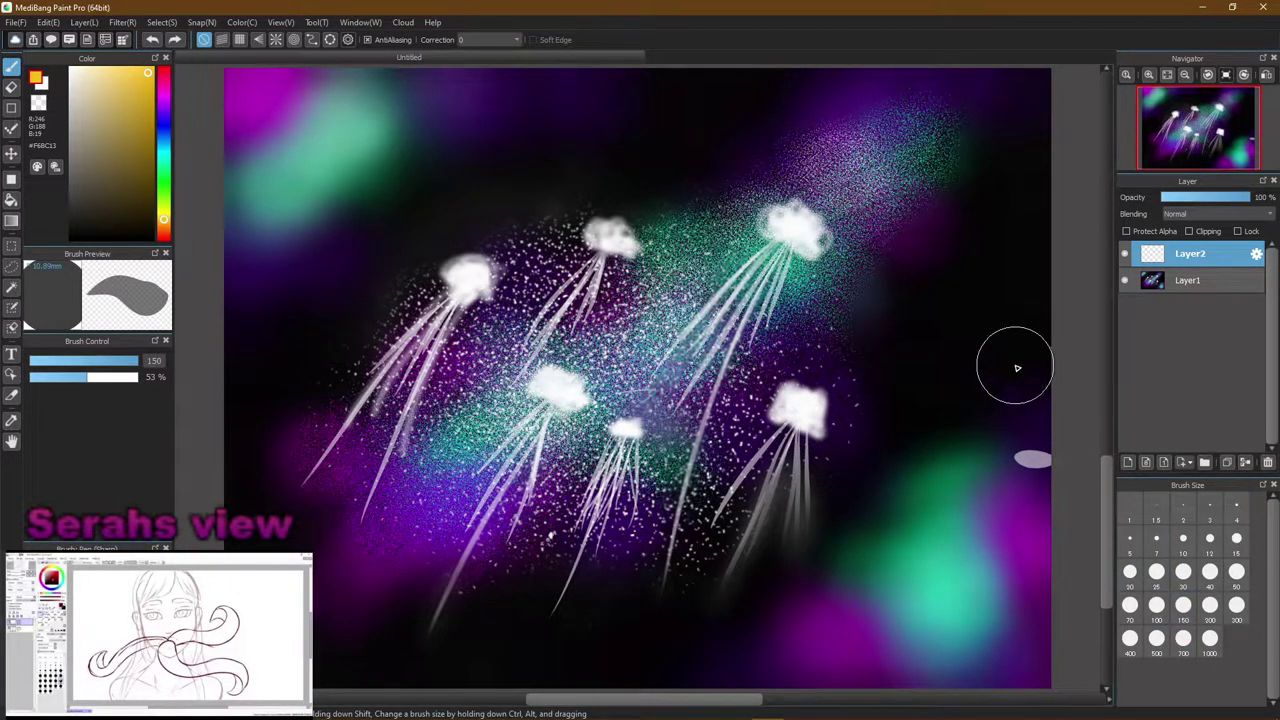
left_click(968, 324)
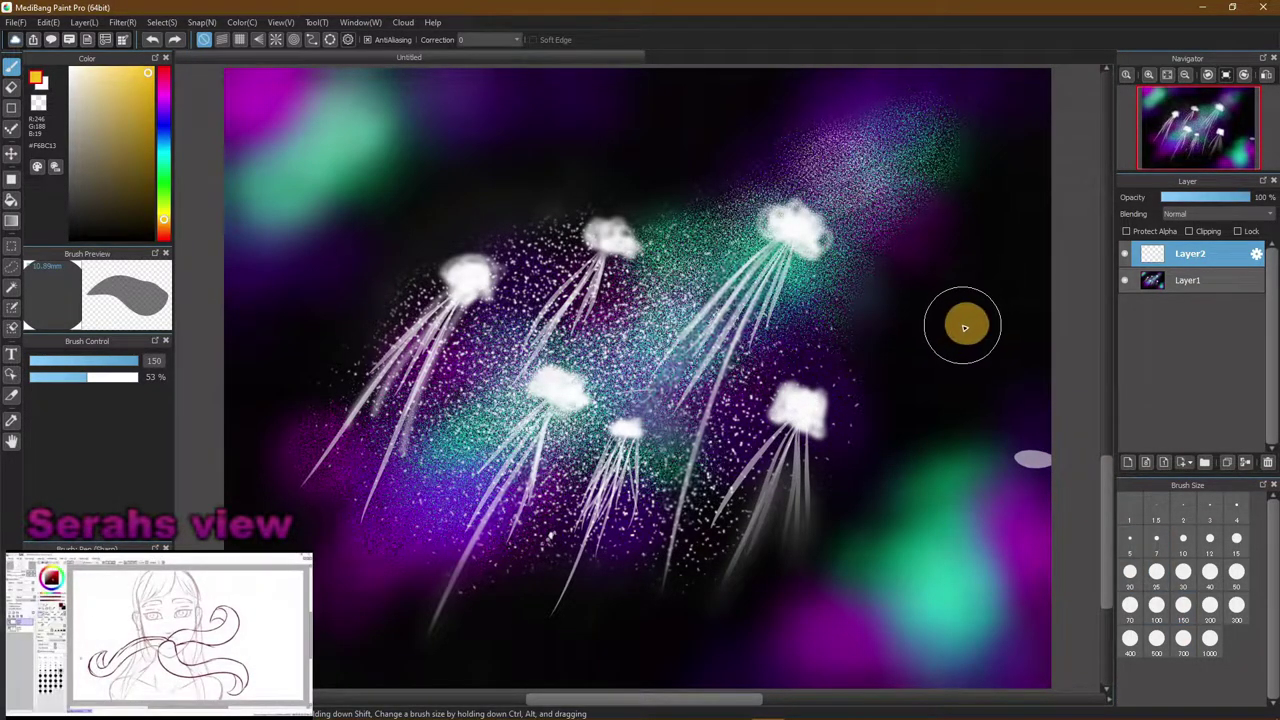
mouse_move(978, 322)
left_mouse_down()
mouse_move(975, 341)
mouse_move(959, 334)
left_mouse_up()
key("ctrl+z")
left_click(880, 471)
key("ctrl+z")
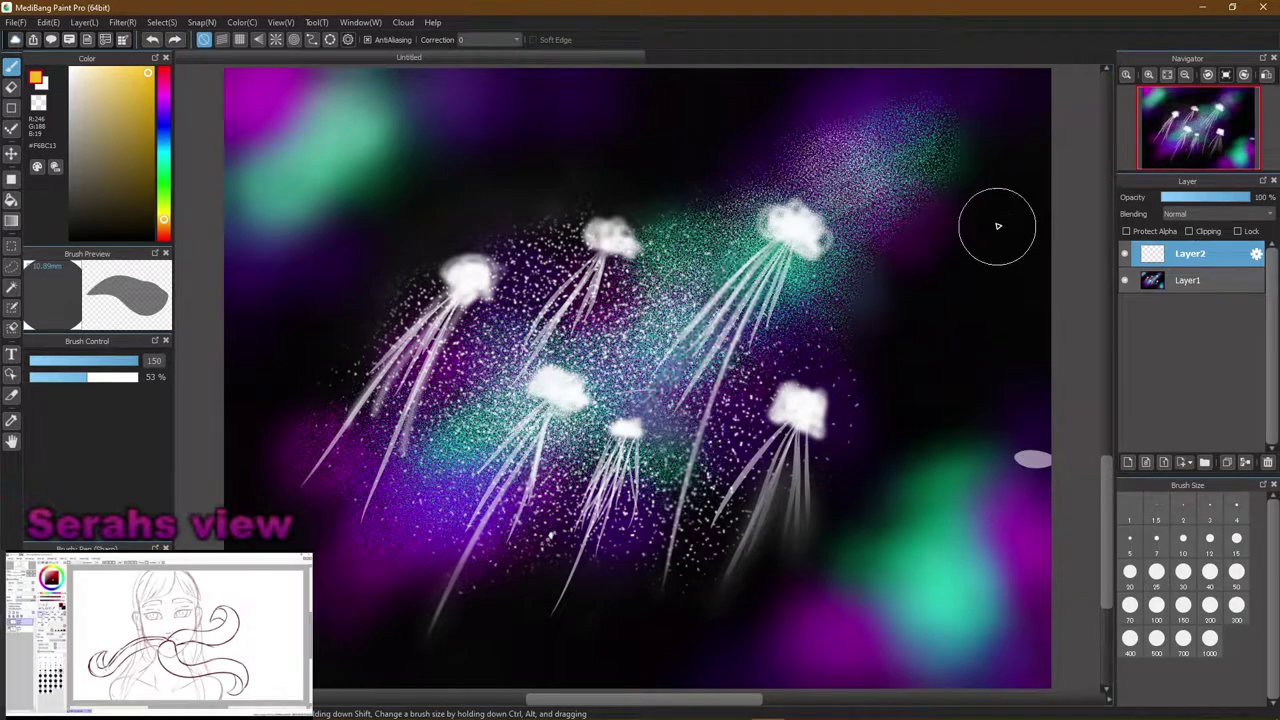
key("ctrl+y")
key("ctrl+z")
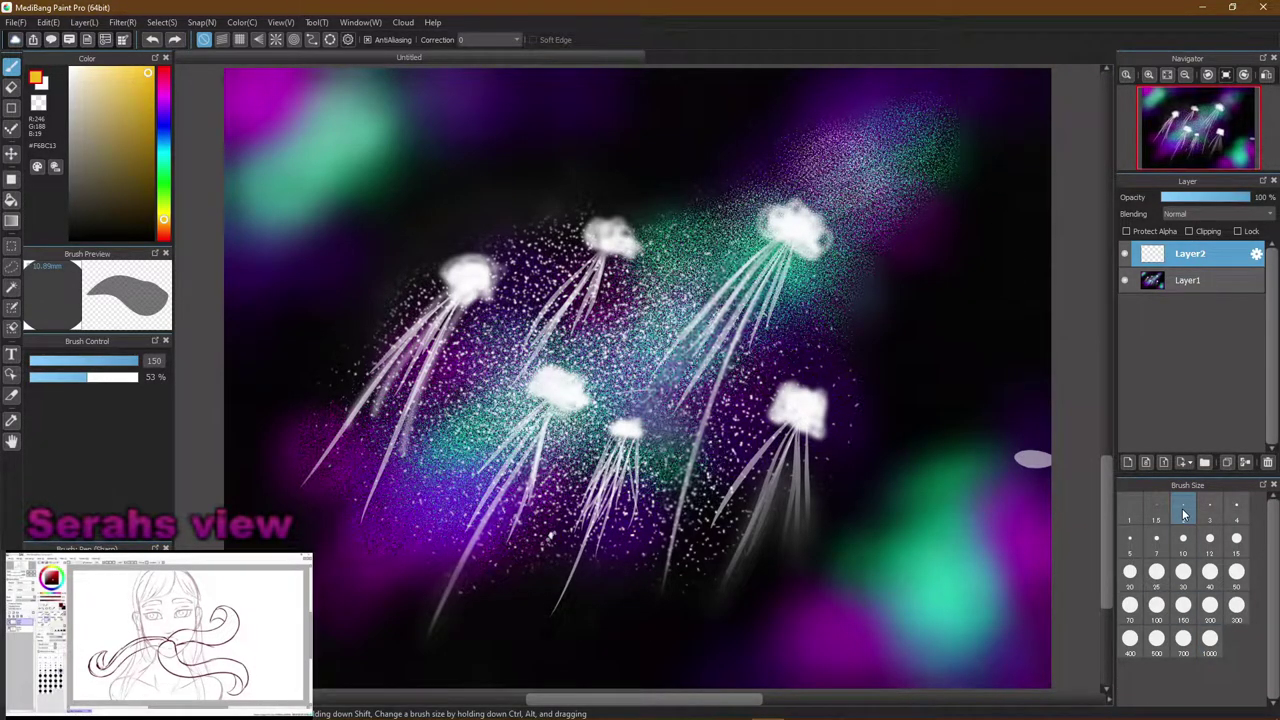
Paint concentric golden discs at brush size 700 on the dark area, undoing the last two dabs so that three discs remain
left_click(1209, 637)
left_click(1183, 637)
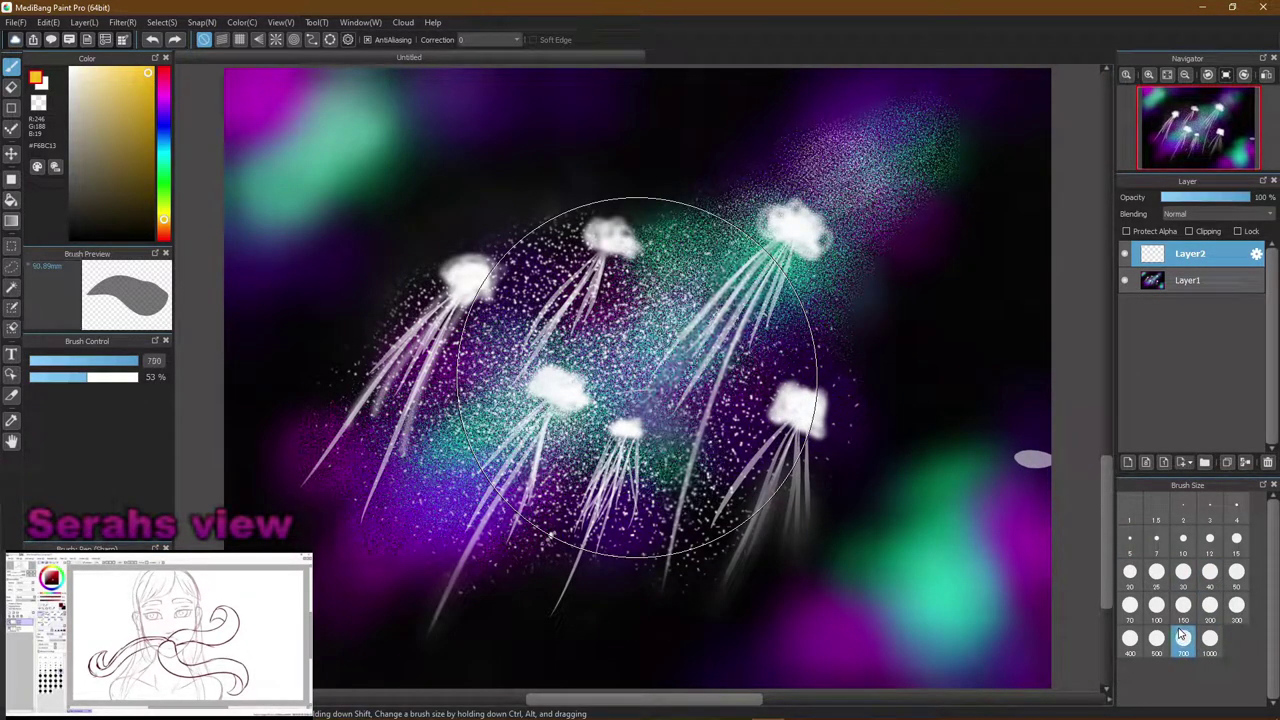
left_click(976, 363)
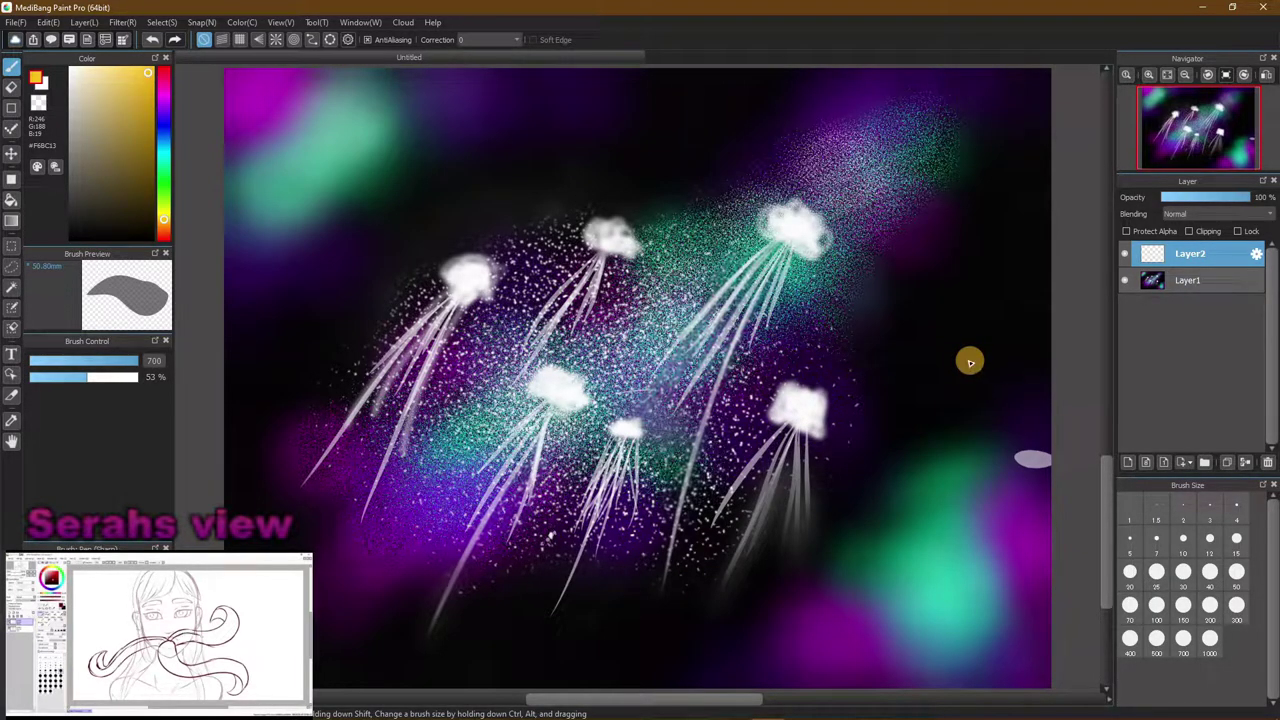
left_click(965, 360)
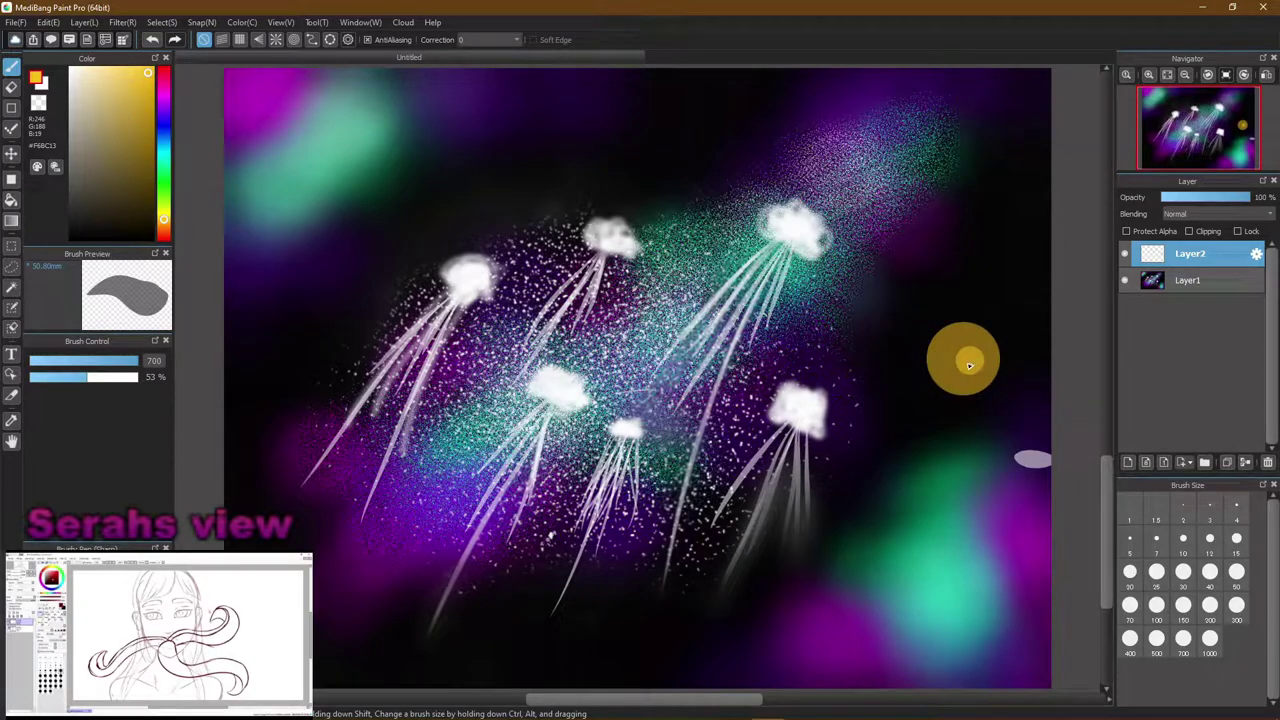
left_click(966, 362)
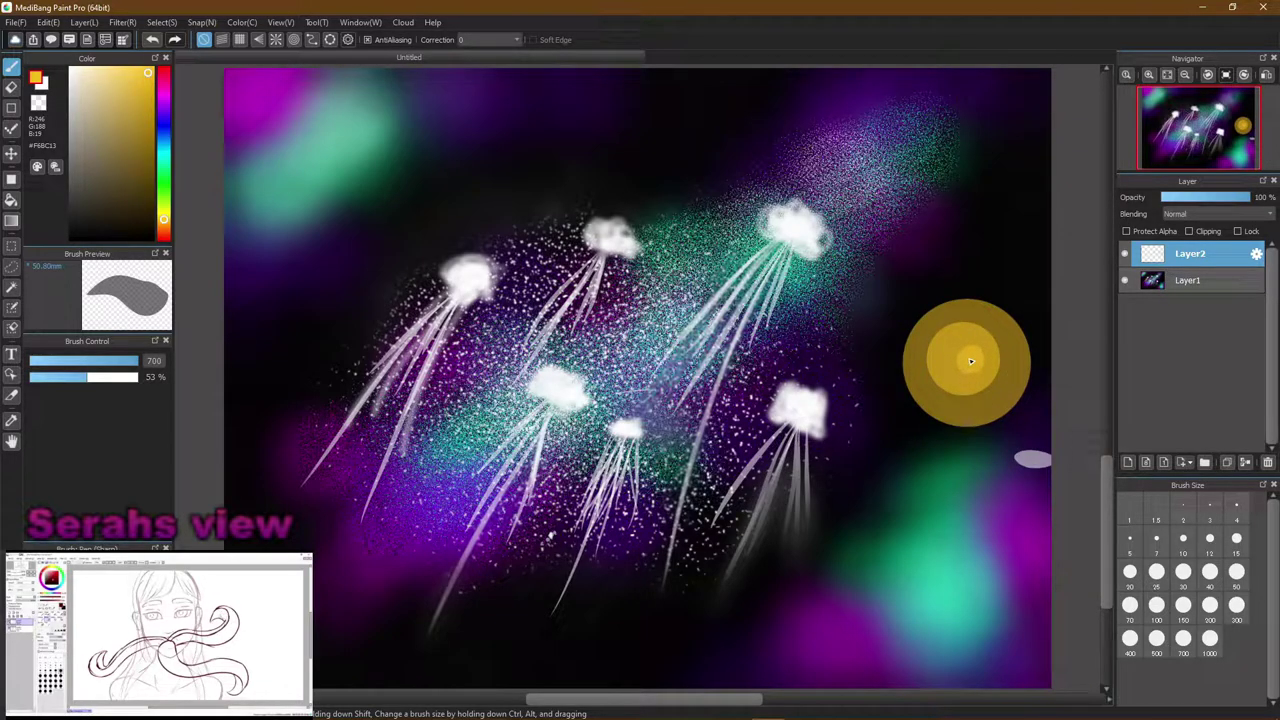
left_click(971, 364)
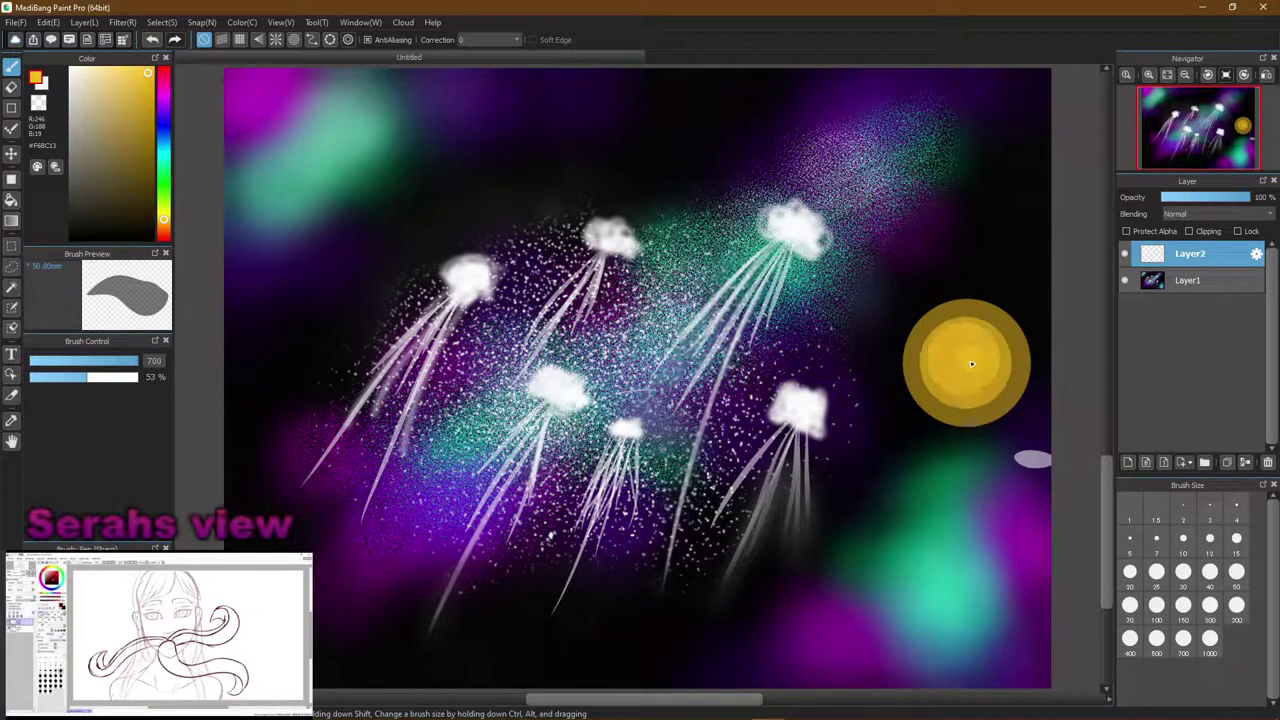
left_click(969, 364)
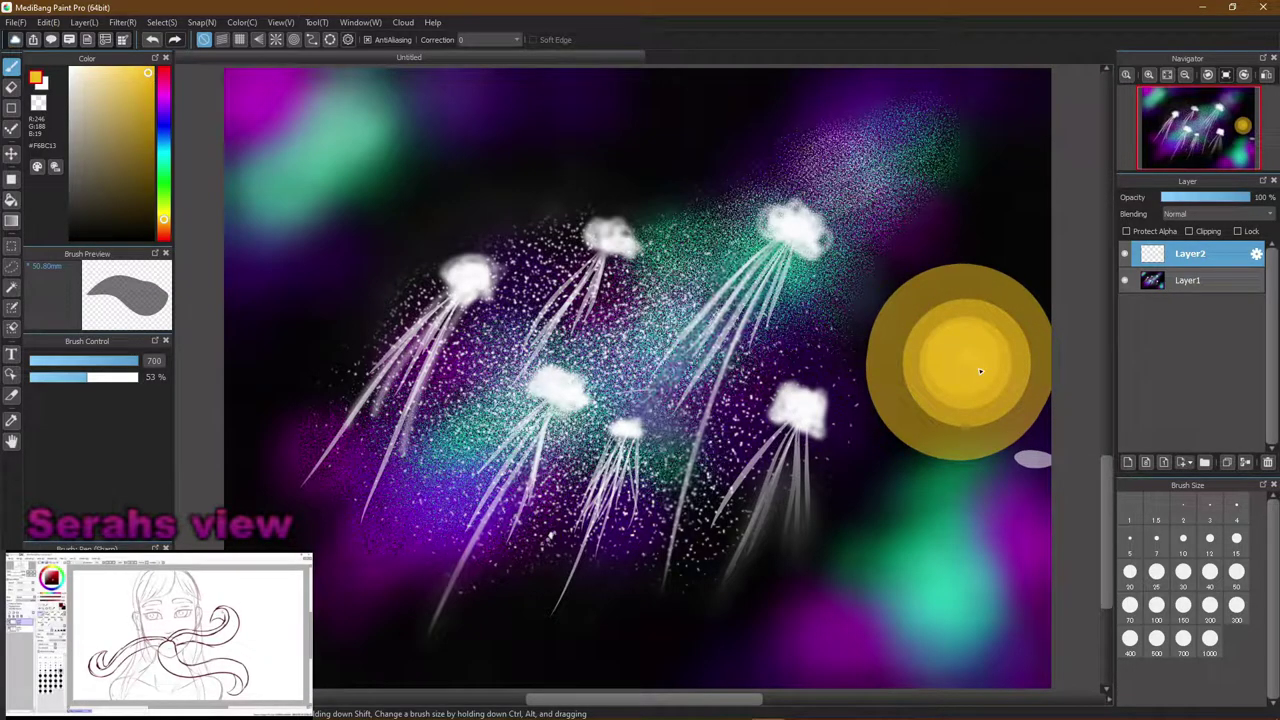
key("ctrl+z")
key("ctrl+z")
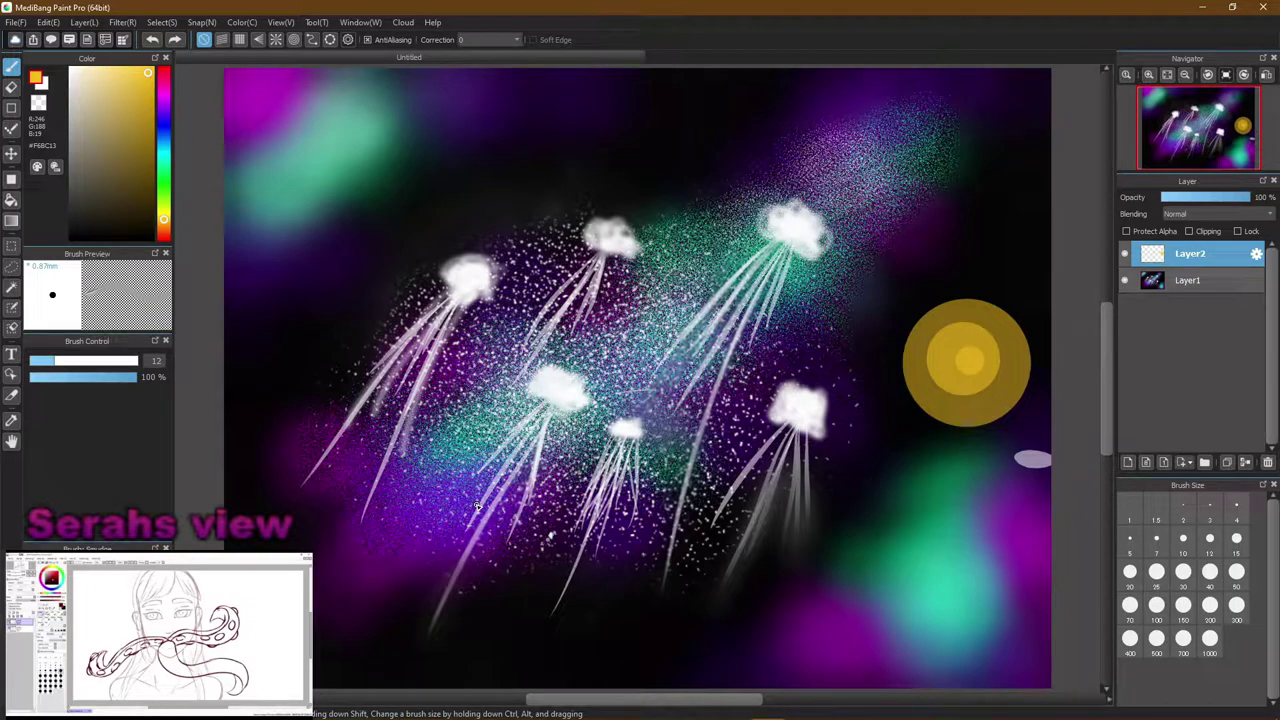
Smudge the concentric golden discs into one evenly coloured, textured disc with the Smudge brush at size 30
mouse_move(966, 342)
left_mouse_down()
mouse_move(998, 346)
mouse_move(962, 340)
mouse_move(950, 398)
mouse_move(966, 374)
left_mouse_up()
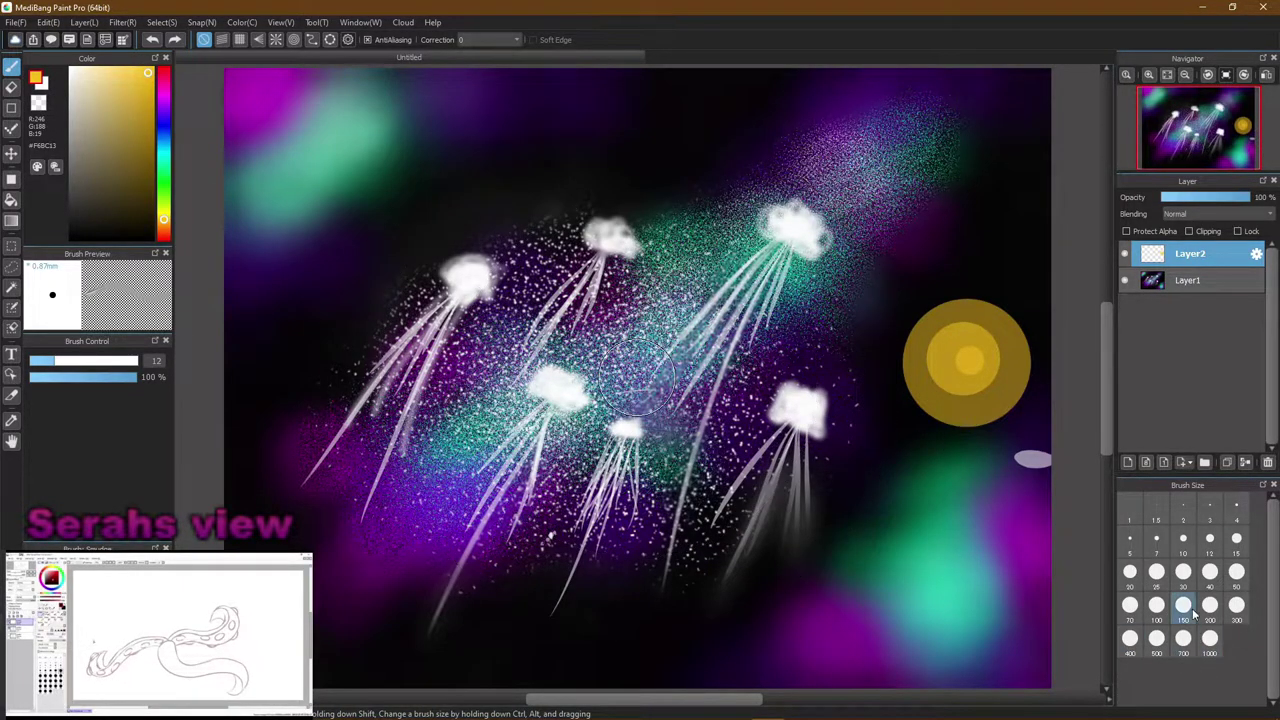
left_click(1183, 571)
mouse_move(948, 335)
left_mouse_down()
mouse_move(924, 369)
mouse_move(946, 387)
mouse_move(980, 387)
mouse_move(999, 359)
mouse_move(973, 327)
mouse_move(926, 355)
mouse_move(997, 381)
mouse_move(945, 359)
mouse_move(972, 340)
mouse_move(1005, 359)
mouse_move(972, 393)
mouse_move(984, 398)
mouse_move(958, 379)
mouse_move(967, 341)
mouse_move(933, 339)
mouse_move(915, 366)
mouse_move(943, 406)
mouse_move(1011, 382)
mouse_move(1012, 349)
mouse_move(976, 316)
mouse_move(950, 318)
mouse_move(911, 371)
mouse_move(963, 367)
mouse_move(963, 348)
mouse_move(970, 384)
mouse_move(1006, 361)
mouse_move(967, 309)
mouse_move(912, 354)
mouse_move(917, 381)
mouse_move(934, 398)
mouse_move(979, 359)
mouse_move(1000, 363)
mouse_move(986, 322)
mouse_move(959, 317)
mouse_move(915, 348)
mouse_move(986, 393)
mouse_move(1014, 378)
mouse_move(1019, 343)
mouse_move(989, 323)
mouse_move(947, 347)
left_mouse_up()
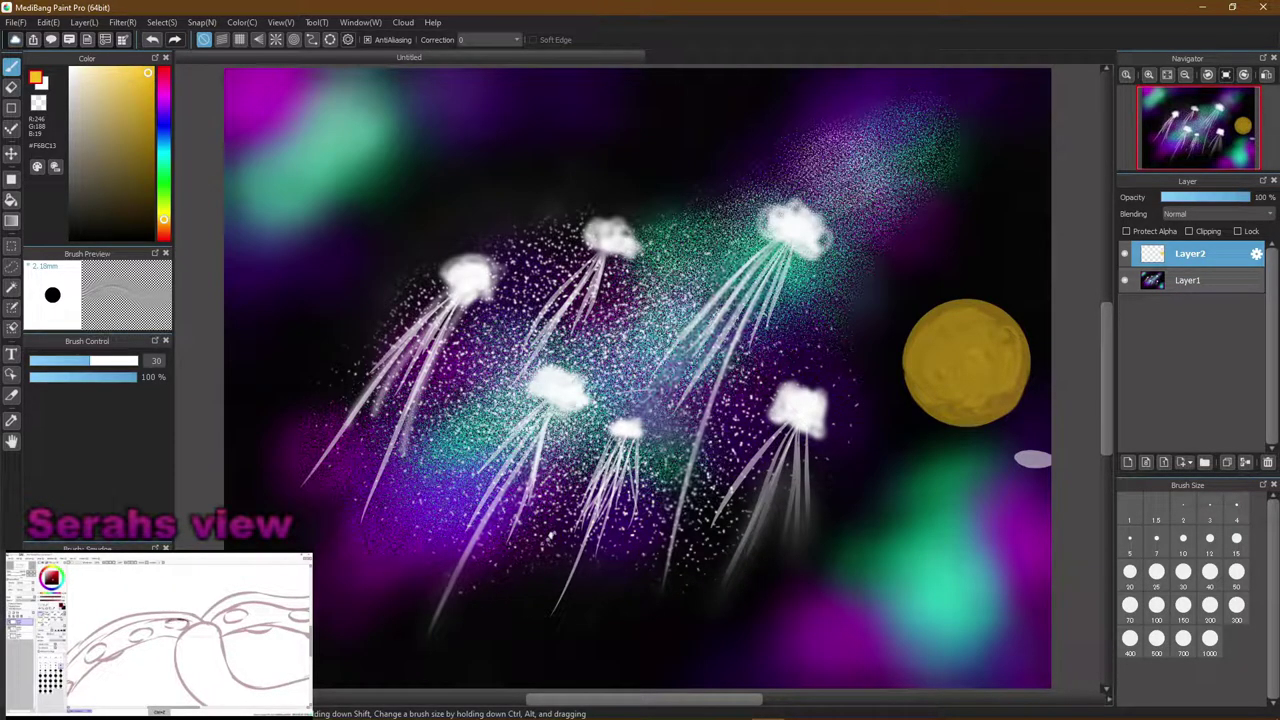
Airbrush bright yellow #FFF526 highlights at size 30 along the golden disc's upper-left curve and right side
left_click(80, 590)
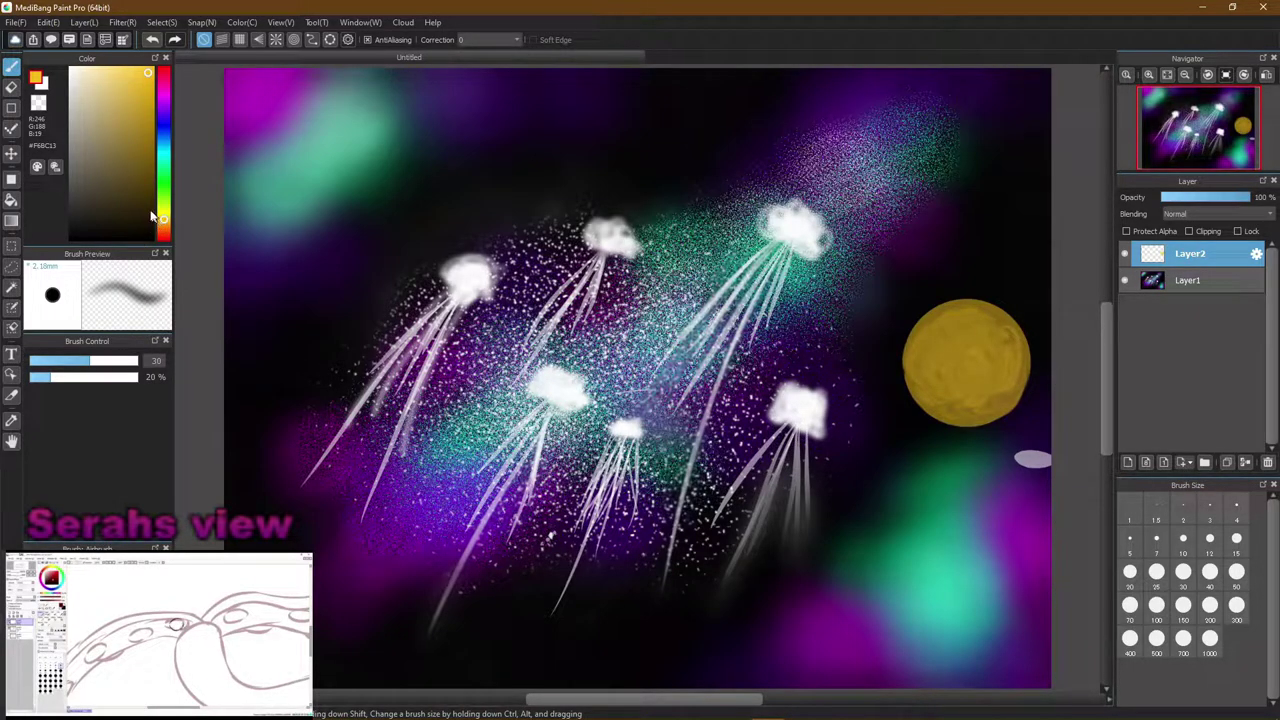
left_click_drag(138, 83, 109, 119)
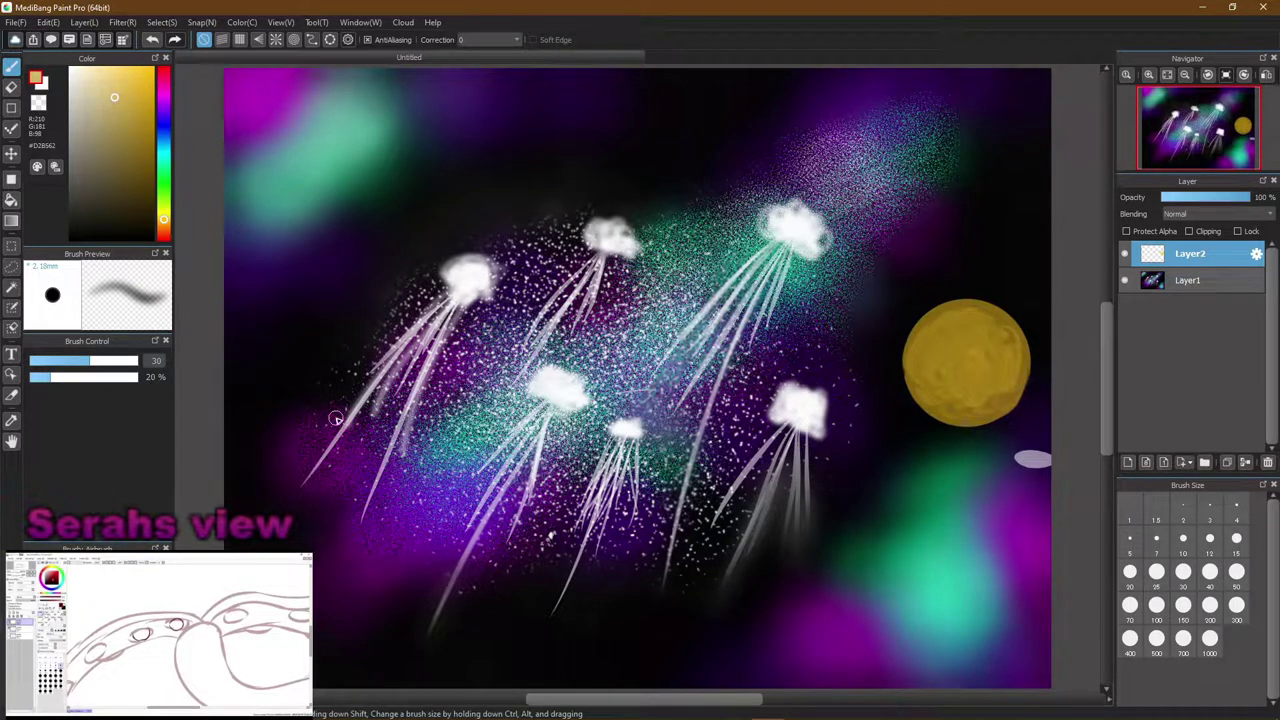
left_click_drag(162, 226, 163, 218)
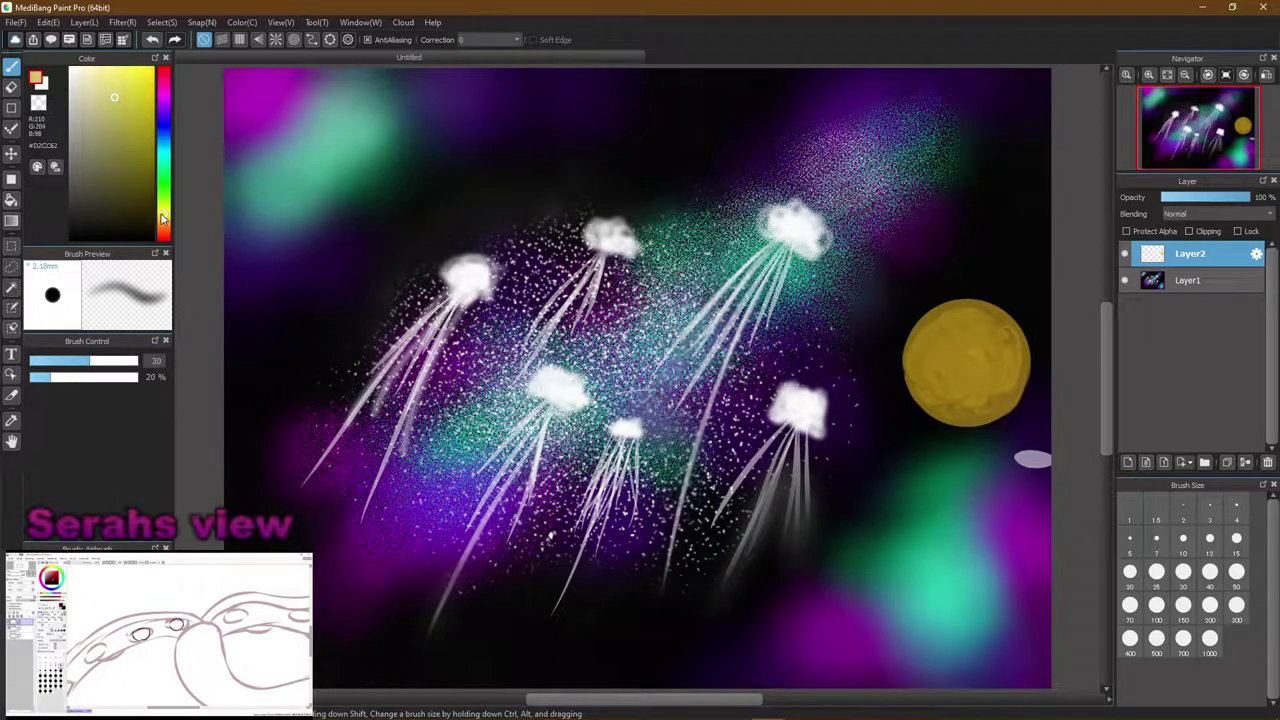
left_click_drag(108, 86, 145, 70)
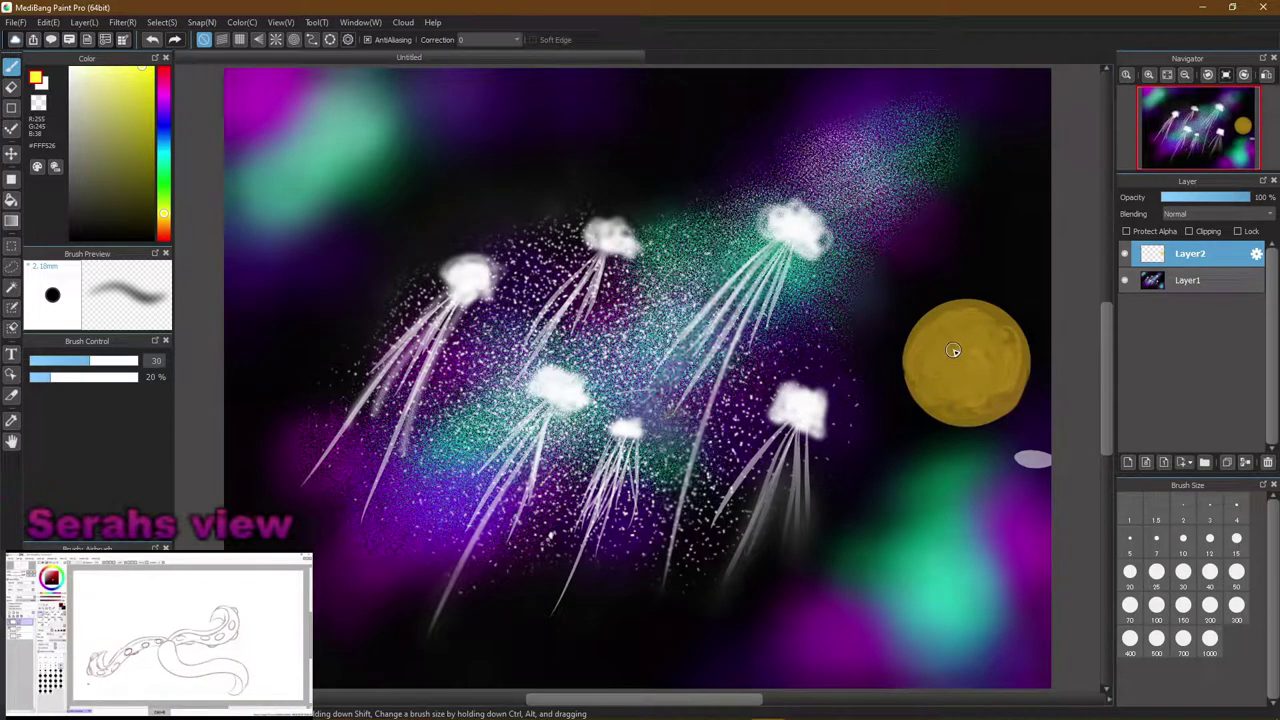
mouse_move(922, 374)
left_mouse_down()
mouse_move(965, 328)
mouse_move(945, 335)
mouse_move(933, 371)
mouse_move(947, 383)
mouse_move(925, 365)
mouse_move(971, 326)
mouse_move(932, 347)
mouse_move(950, 320)
mouse_move(936, 325)
mouse_move(968, 315)
mouse_move(921, 349)
mouse_move(925, 370)
mouse_move(919, 357)
mouse_move(944, 321)
mouse_move(981, 319)
mouse_move(926, 350)
mouse_move(920, 374)
mouse_move(956, 393)
mouse_move(929, 354)
mouse_move(978, 322)
mouse_move(929, 364)
mouse_move(940, 365)
mouse_move(980, 324)
mouse_move(933, 339)
mouse_move(942, 396)
mouse_move(975, 326)
left_mouse_up()
left_click_drag(1007, 378, 1011, 366)
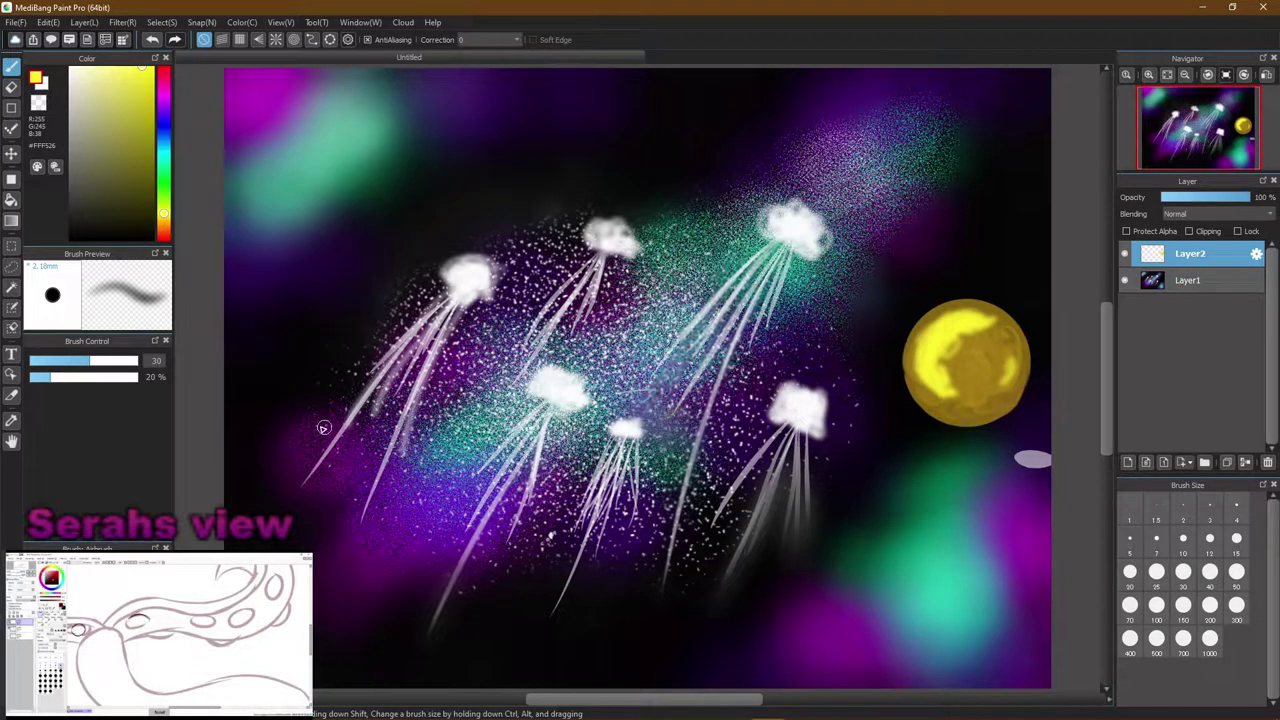
Choose the dark golden brown #755C0A and airbrush shading over the middle of the disc
left_click_drag(130, 177, 146, 204)
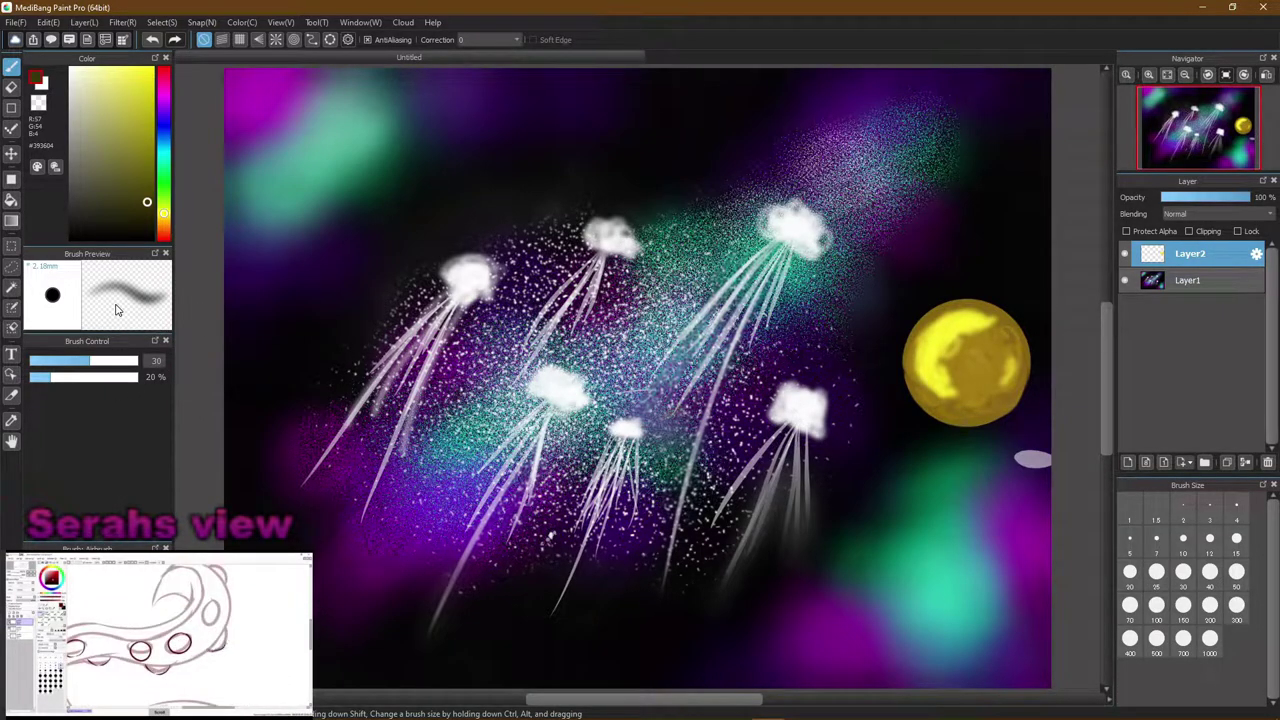
left_click(161, 222)
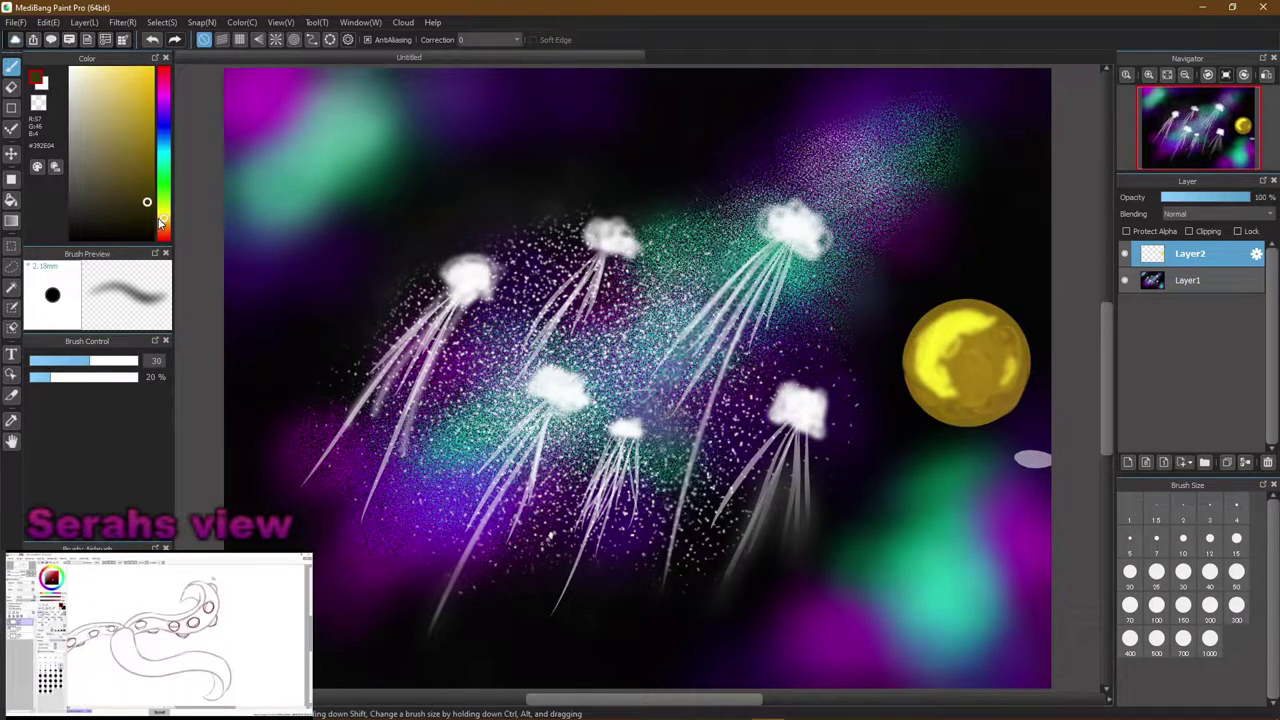
left_click(147, 206)
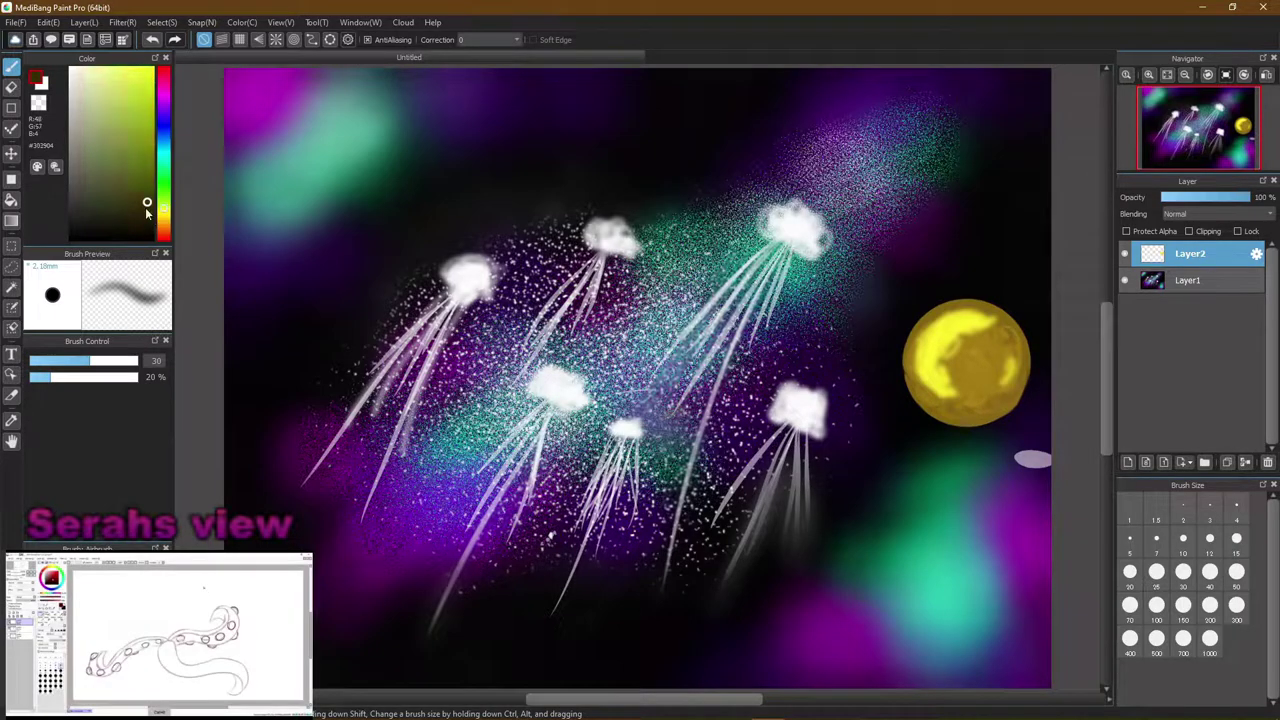
left_click(165, 224)
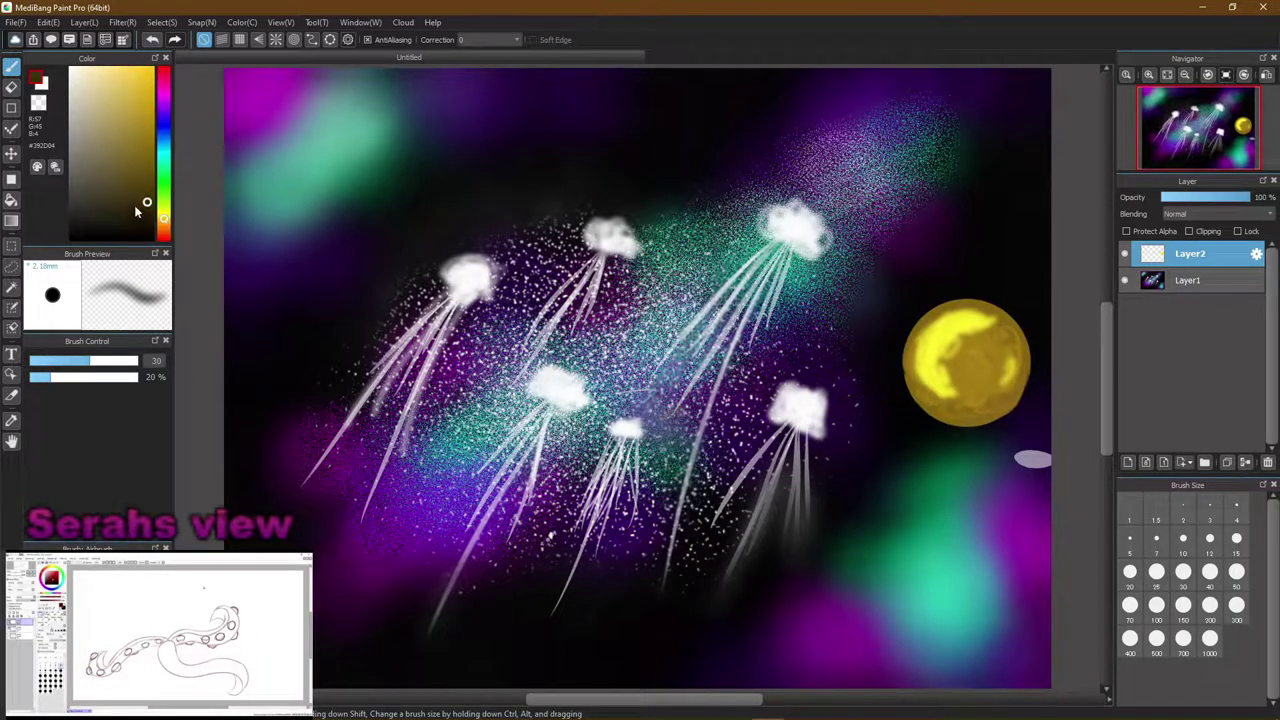
left_click_drag(146, 206, 147, 164)
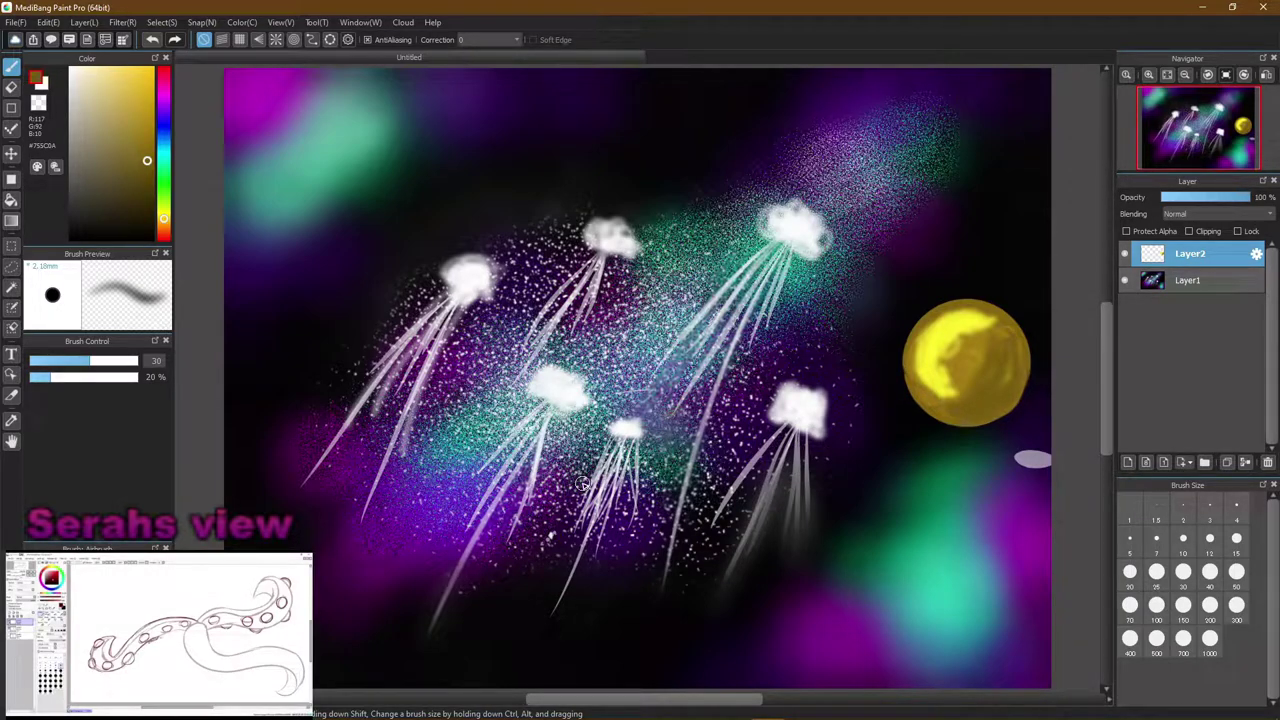
Try a brown and a yellow curved stroke leading up to the golden disc, undoing each one
left_click_drag(700, 378, 905, 338)
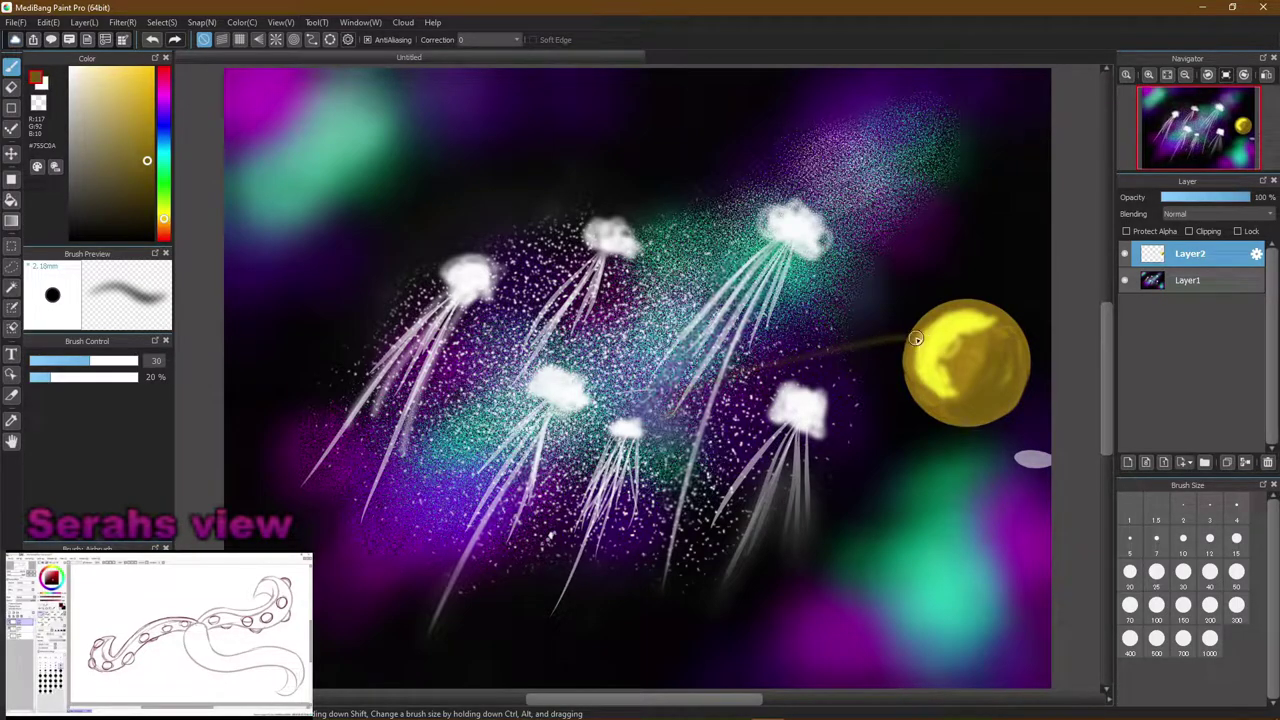
key("ctrl+z")
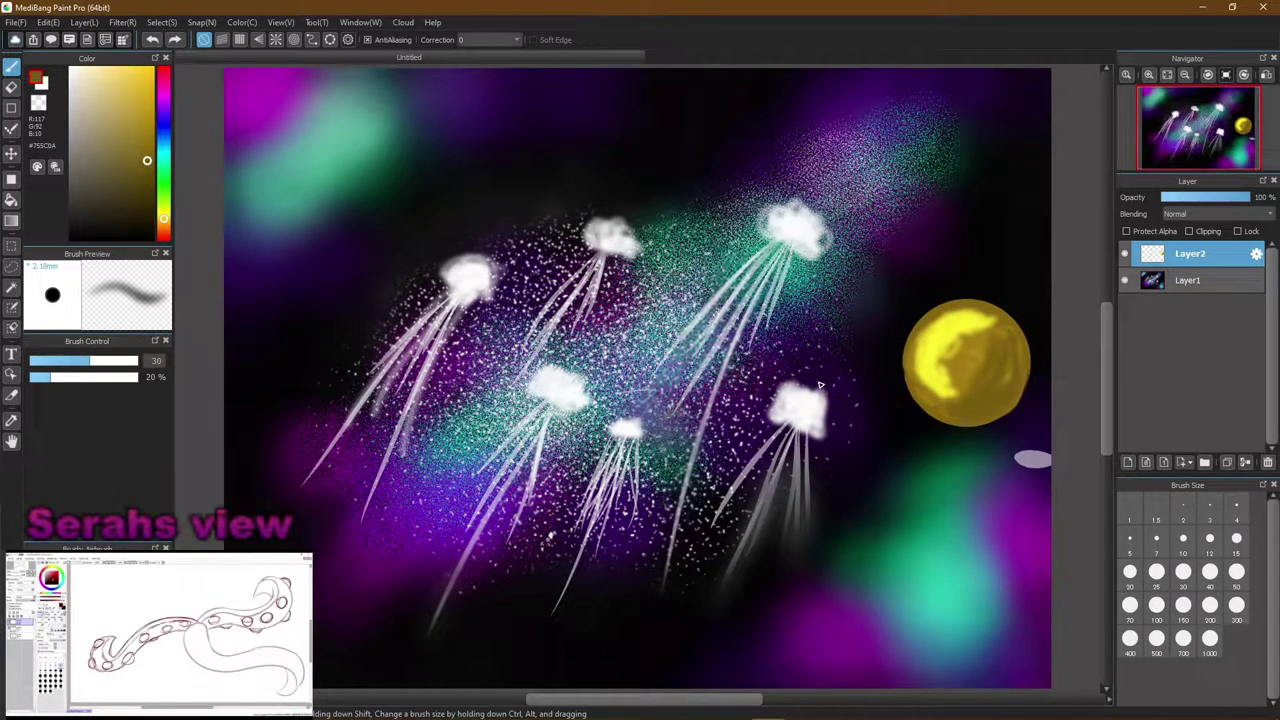
left_click(952, 320, "alt")
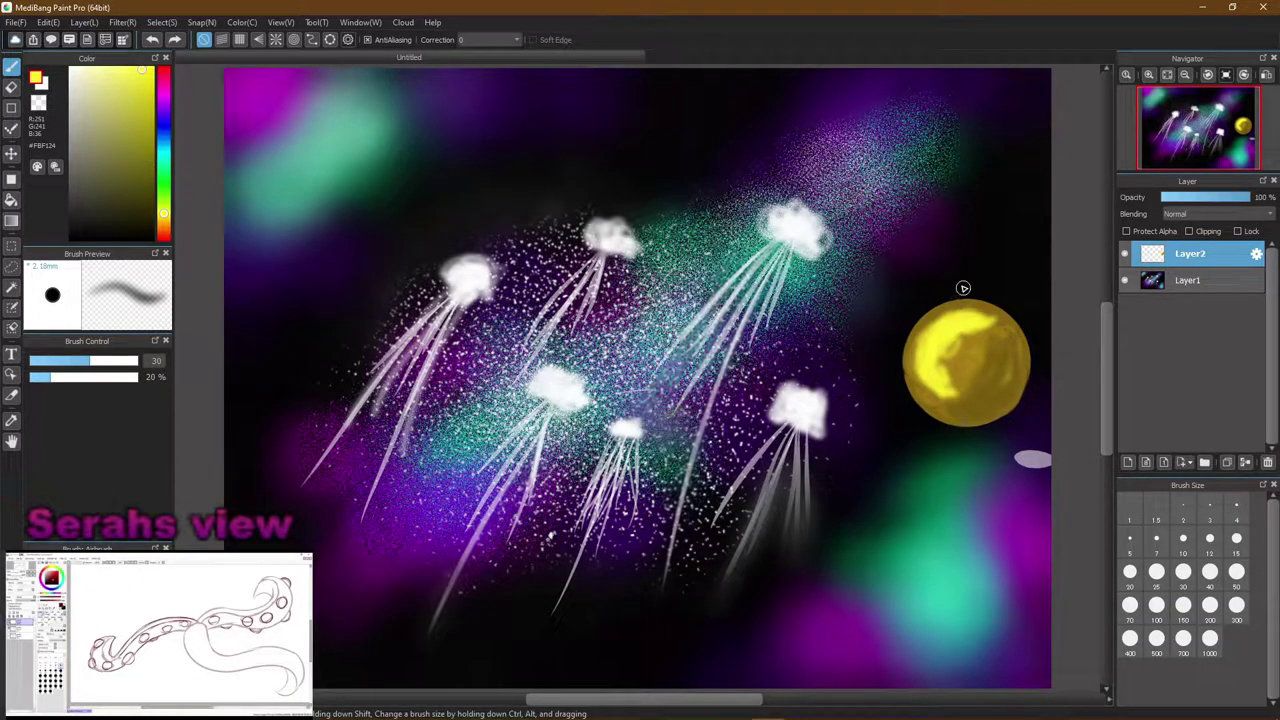
left_click_drag(795, 314, 905, 358)
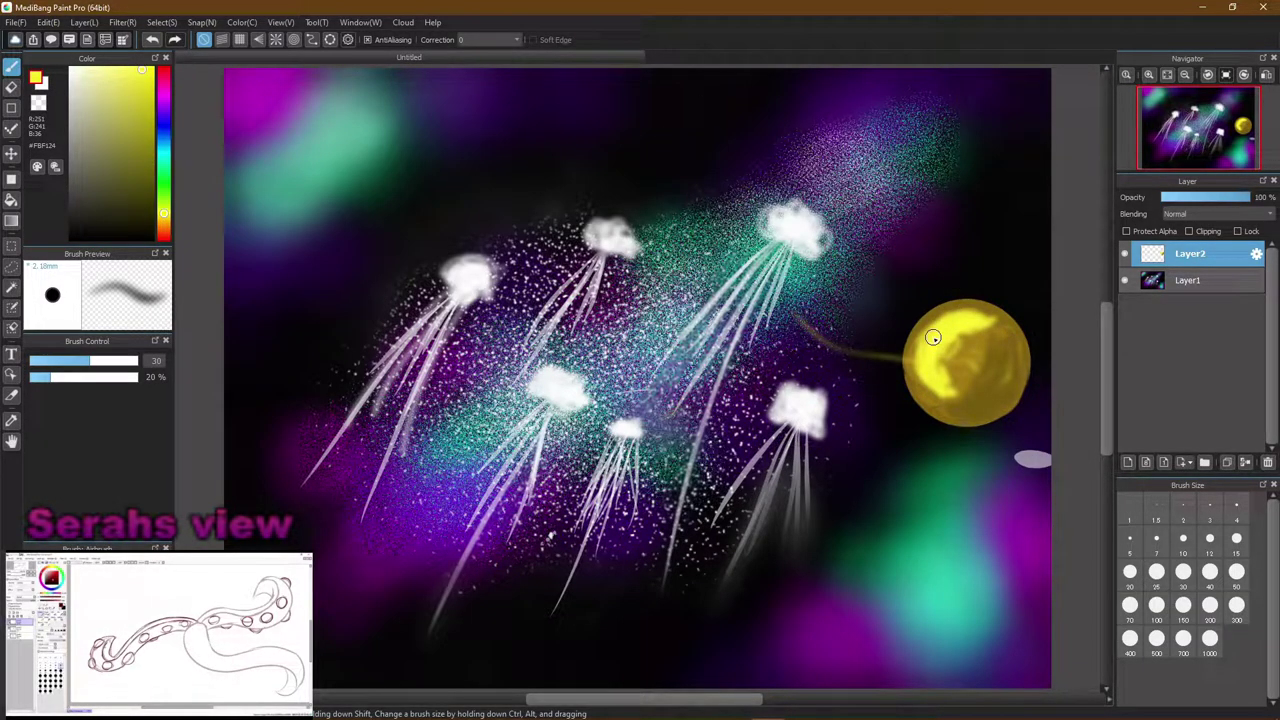
key("ctrl+z")
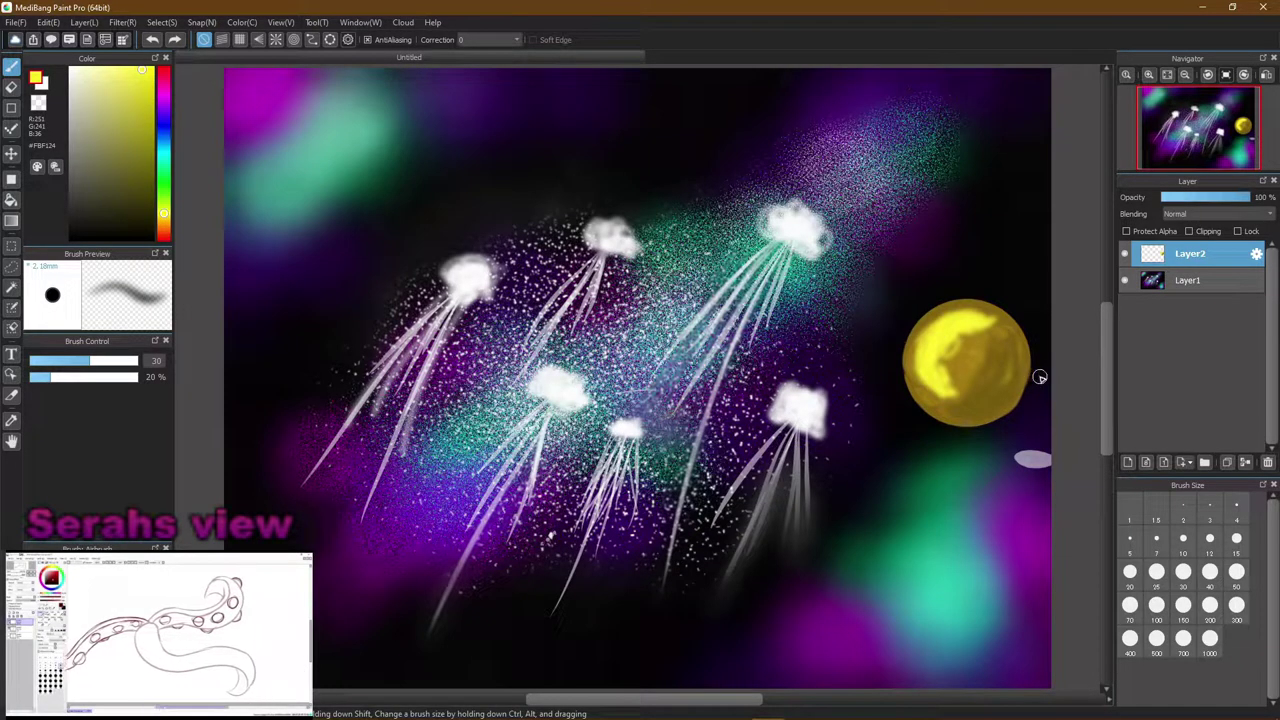
Add a bright yellow highlight along the golden disc's right side and soften the shading with the Blur brush at size 20
left_click_drag(1015, 364, 970, 400)
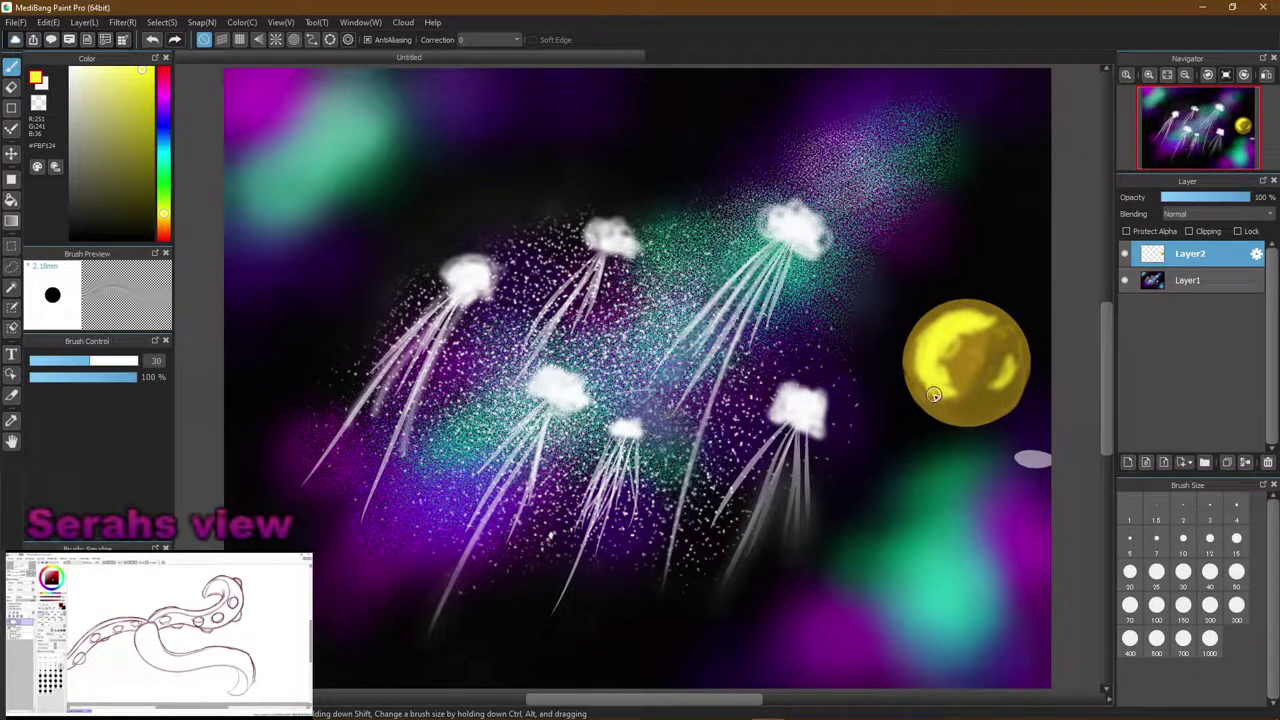
left_click(90, 600)
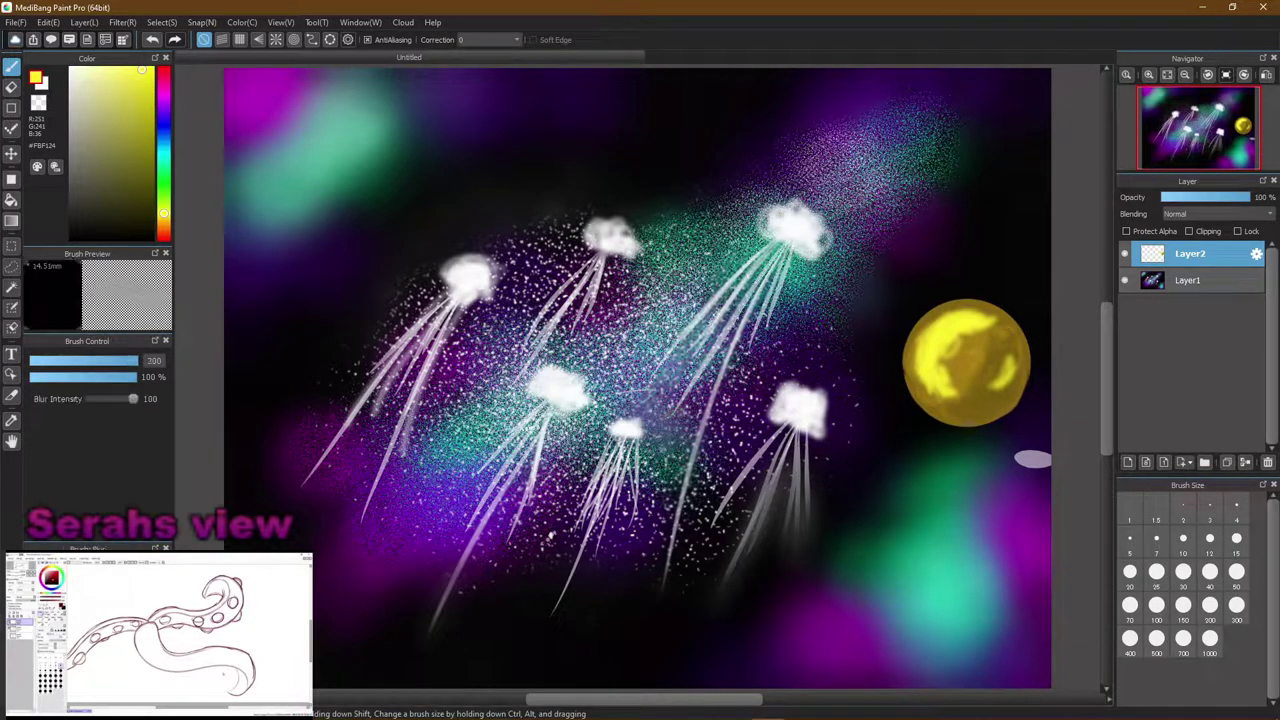
left_click_drag(943, 371, 959, 365)
left_click(1131, 572)
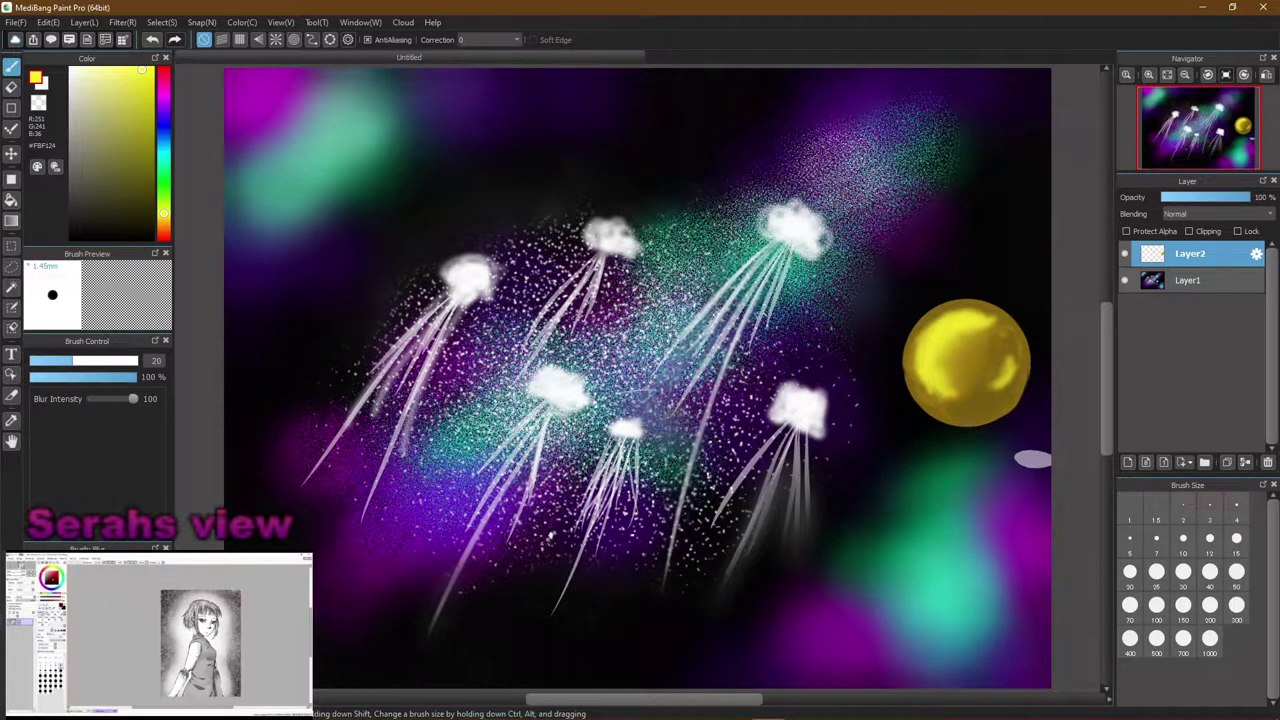
Swirl the golden disc's highlights and shading into a marbled planet surface with the Smudge brush at size 30
left_click(90, 600)
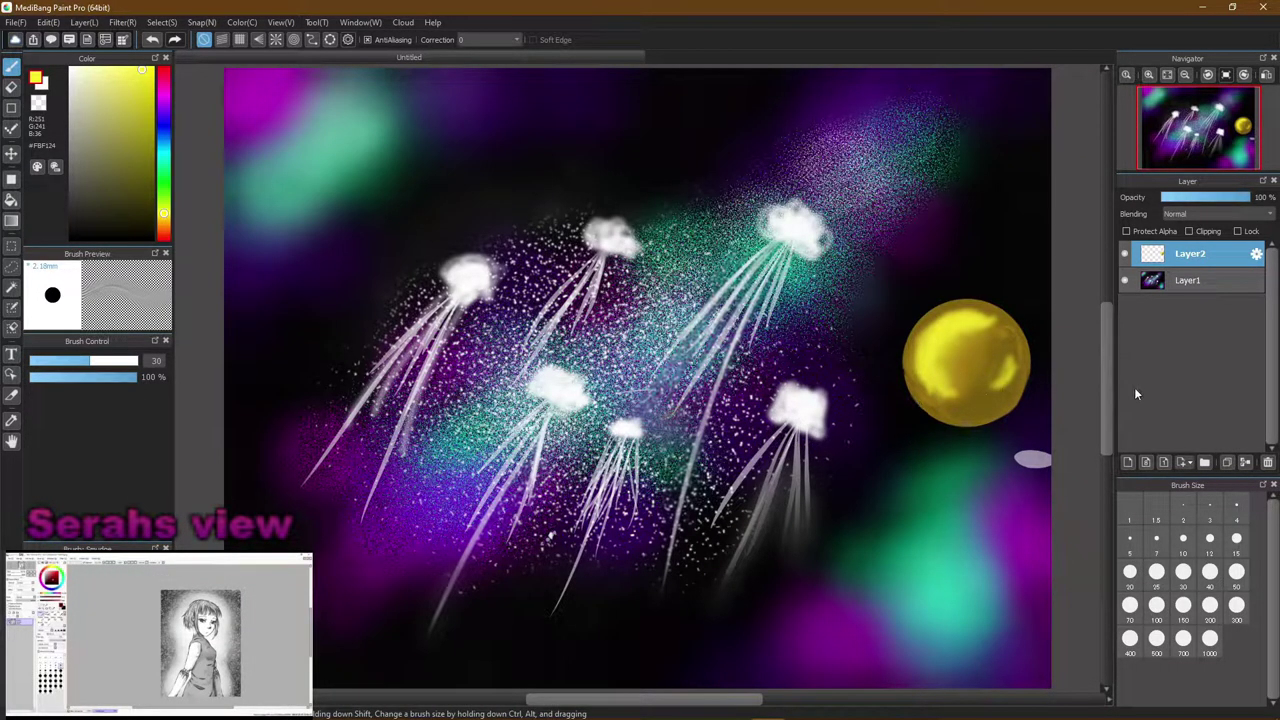
mouse_move(922, 397)
left_mouse_down()
mouse_move(975, 392)
mouse_move(1003, 350)
mouse_move(998, 333)
mouse_move(983, 358)
mouse_move(964, 330)
mouse_move(943, 352)
mouse_move(957, 387)
mouse_move(983, 381)
mouse_move(970, 360)
mouse_move(952, 369)
mouse_move(982, 315)
mouse_move(946, 316)
mouse_move(917, 372)
mouse_move(948, 408)
mouse_move(982, 382)
mouse_move(1009, 390)
mouse_move(1012, 341)
mouse_move(1011, 378)
mouse_move(989, 388)
mouse_move(991, 365)
mouse_move(965, 374)
mouse_move(1000, 337)
mouse_move(962, 305)
mouse_move(938, 314)
mouse_move(916, 352)
mouse_move(917, 384)
left_mouse_up()
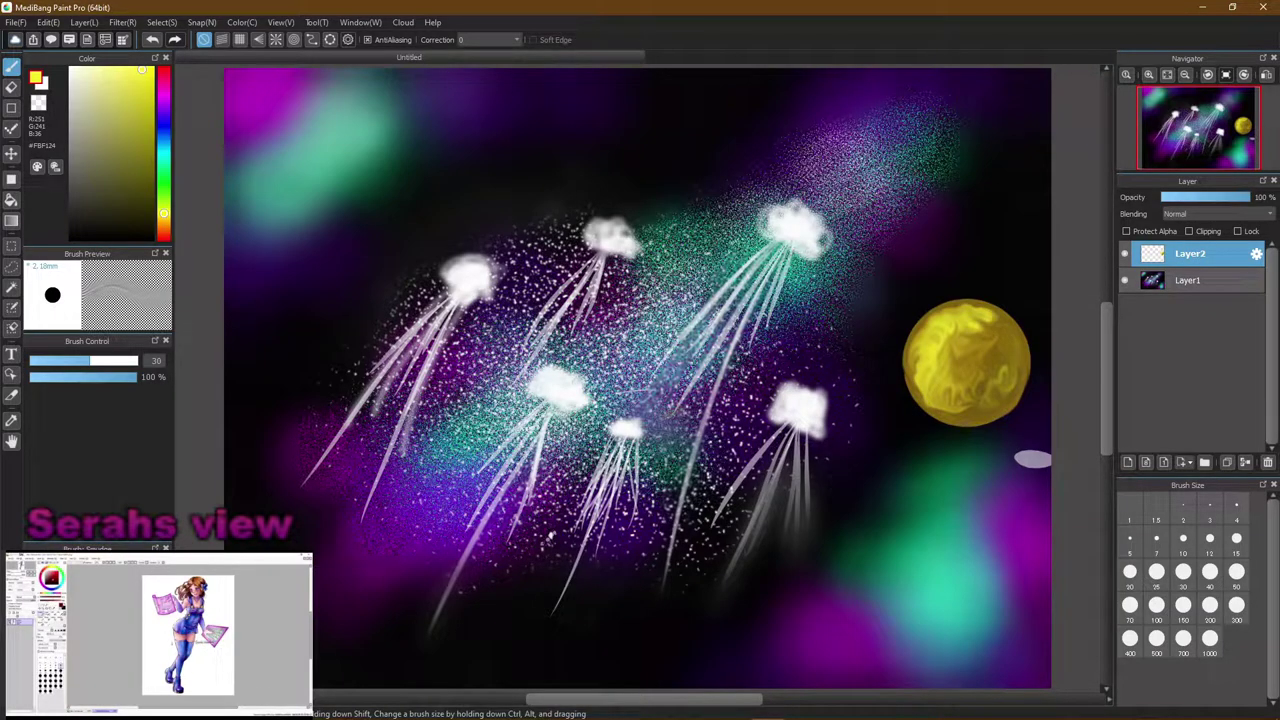
left_click(80, 600)
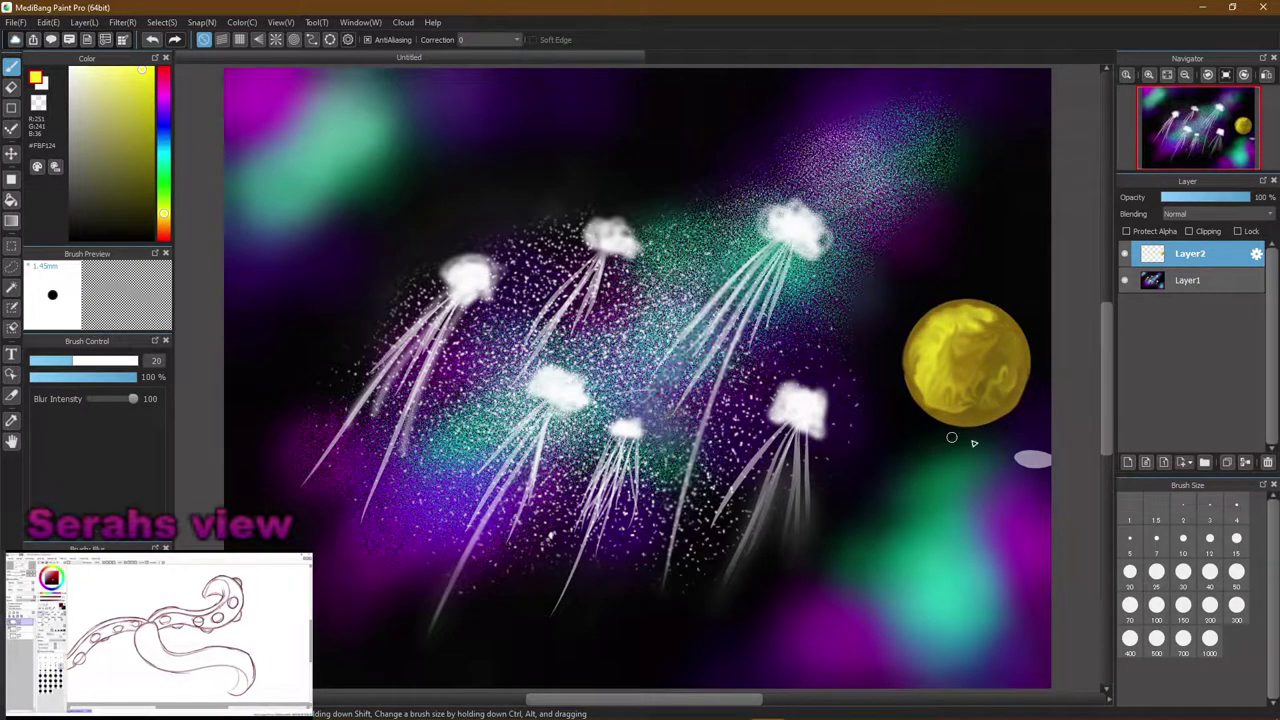
Add a new layer above the planet and try a broad yellow Watercolor (Wet) swirl at size 100, undoing the swirl
left_click(1128, 463)
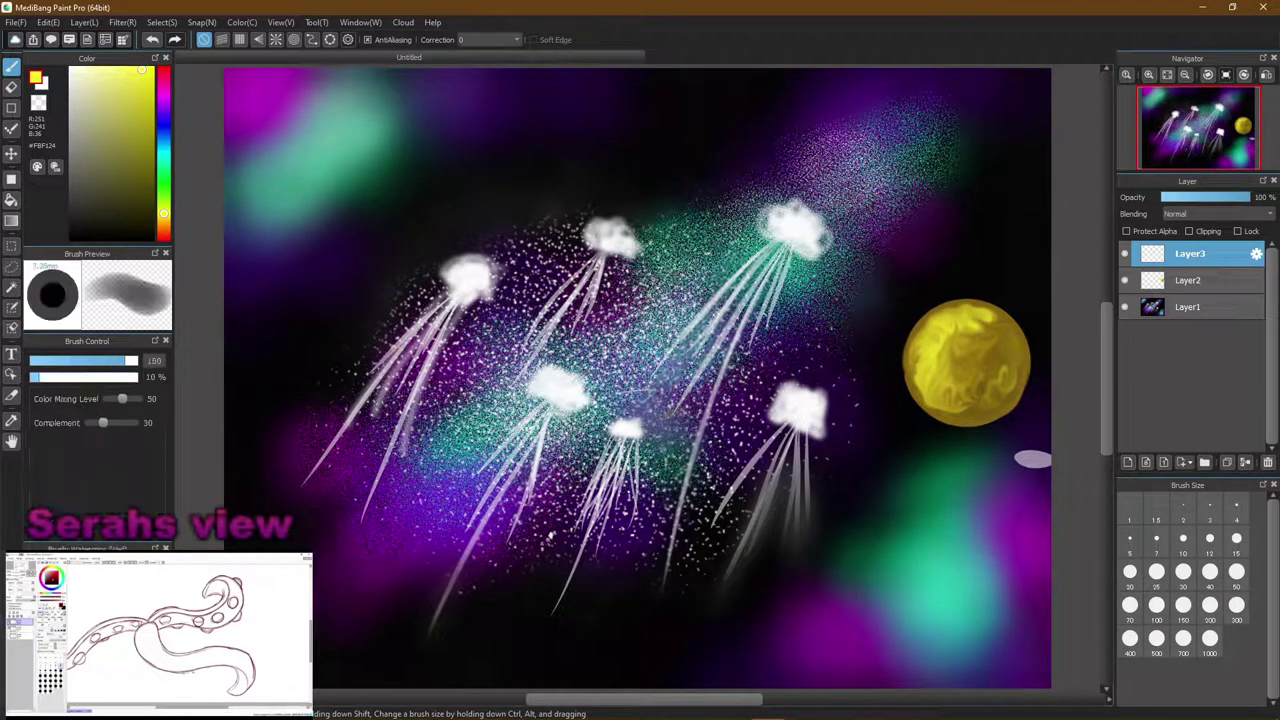
mouse_move(872, 328)
left_mouse_down()
mouse_move(911, 392)
mouse_move(999, 395)
mouse_move(910, 360)
mouse_move(985, 375)
left_mouse_up()
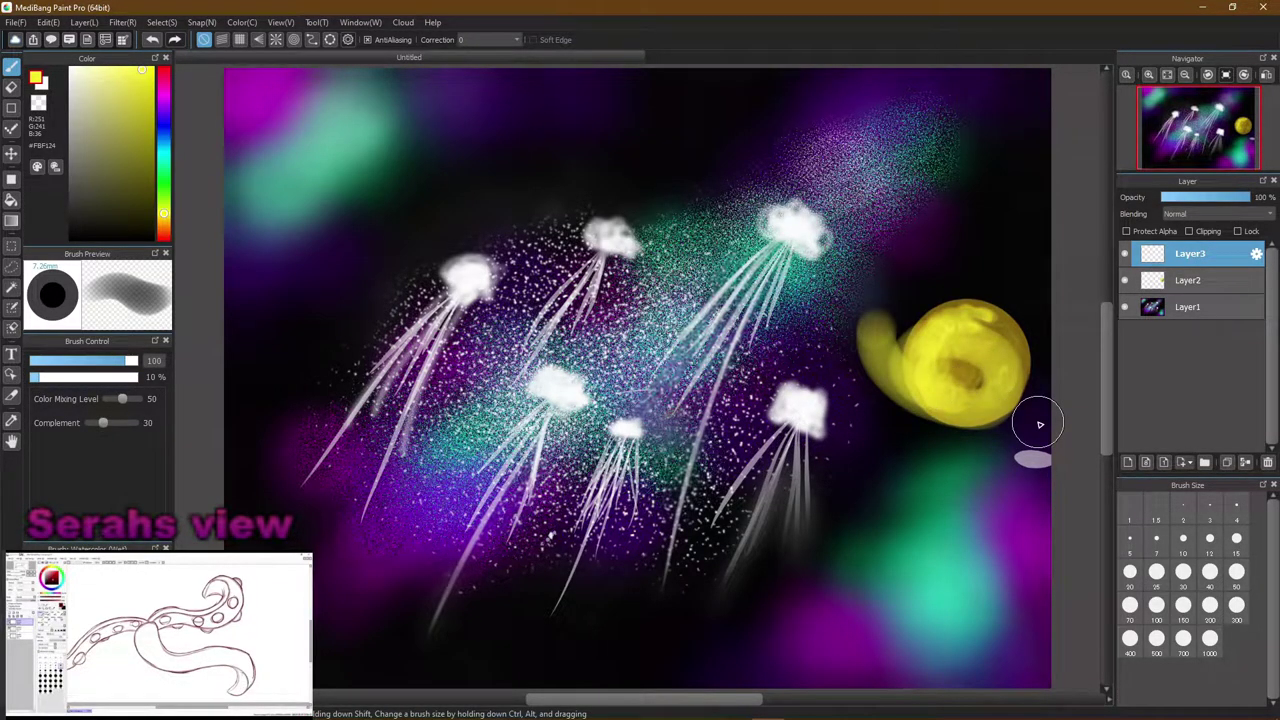
key("ctrl+z")
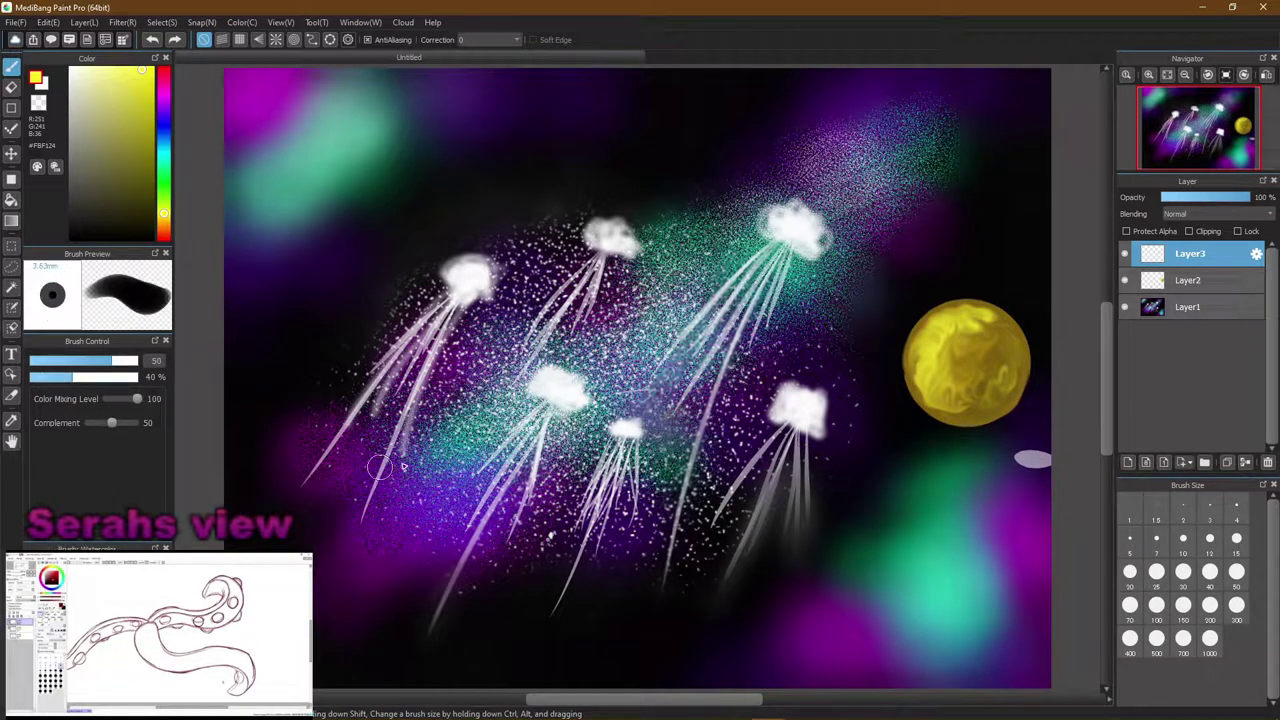
Try yellow Watercolor strokes at size 50 beside the planet and across the shooting stars, undoing each one
mouse_move(890, 282)
left_mouse_down()
mouse_move(867, 372)
mouse_move(953, 283)
left_mouse_up()
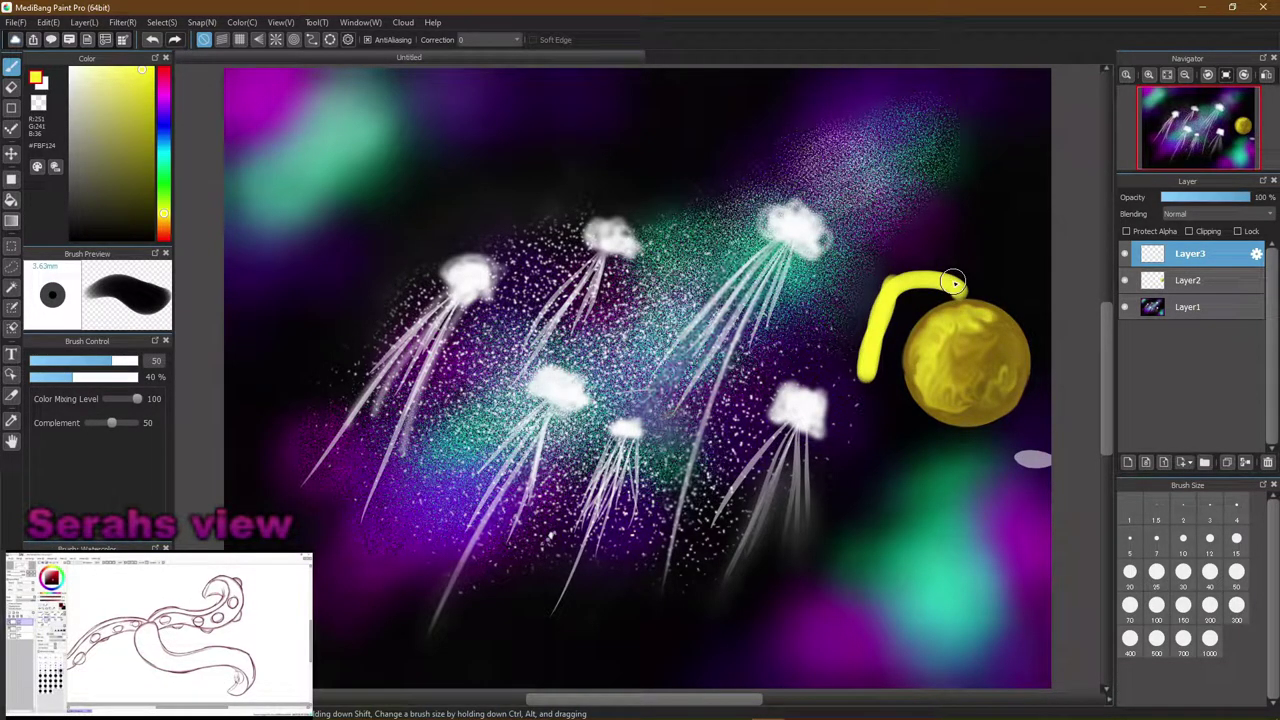
key("ctrl+z")
left_click(888, 399)
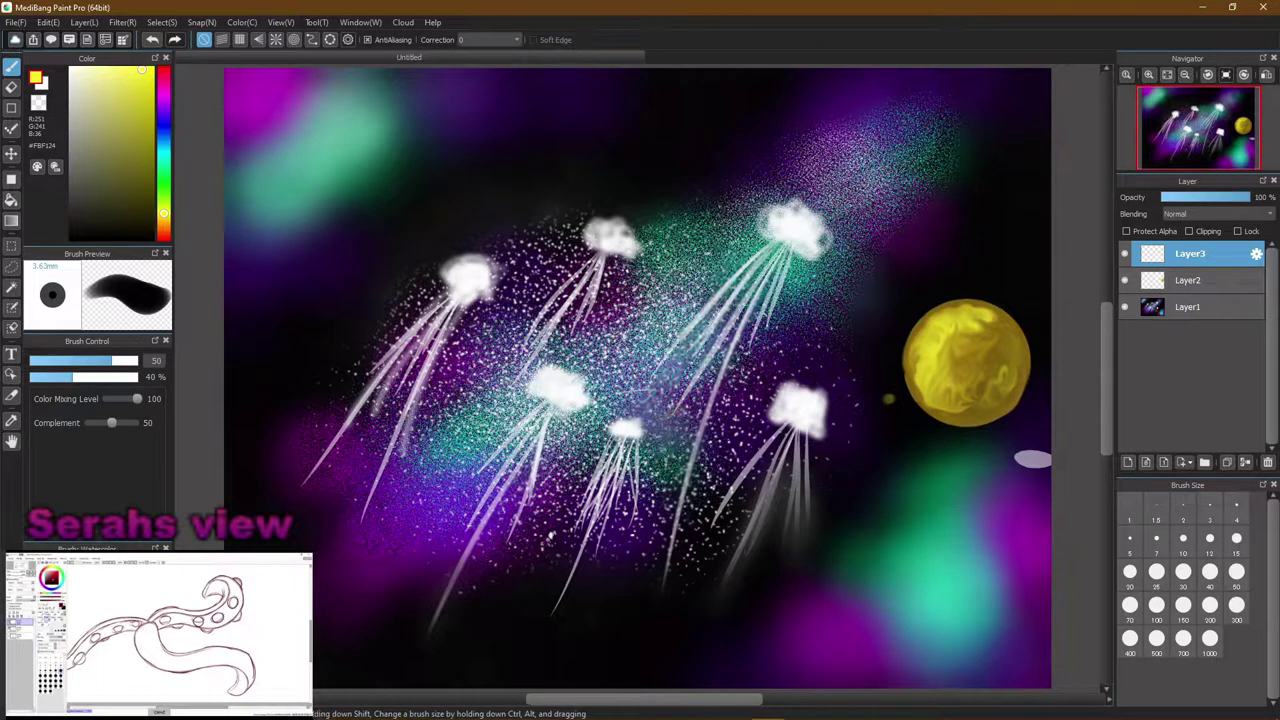
key("ctrl+z")
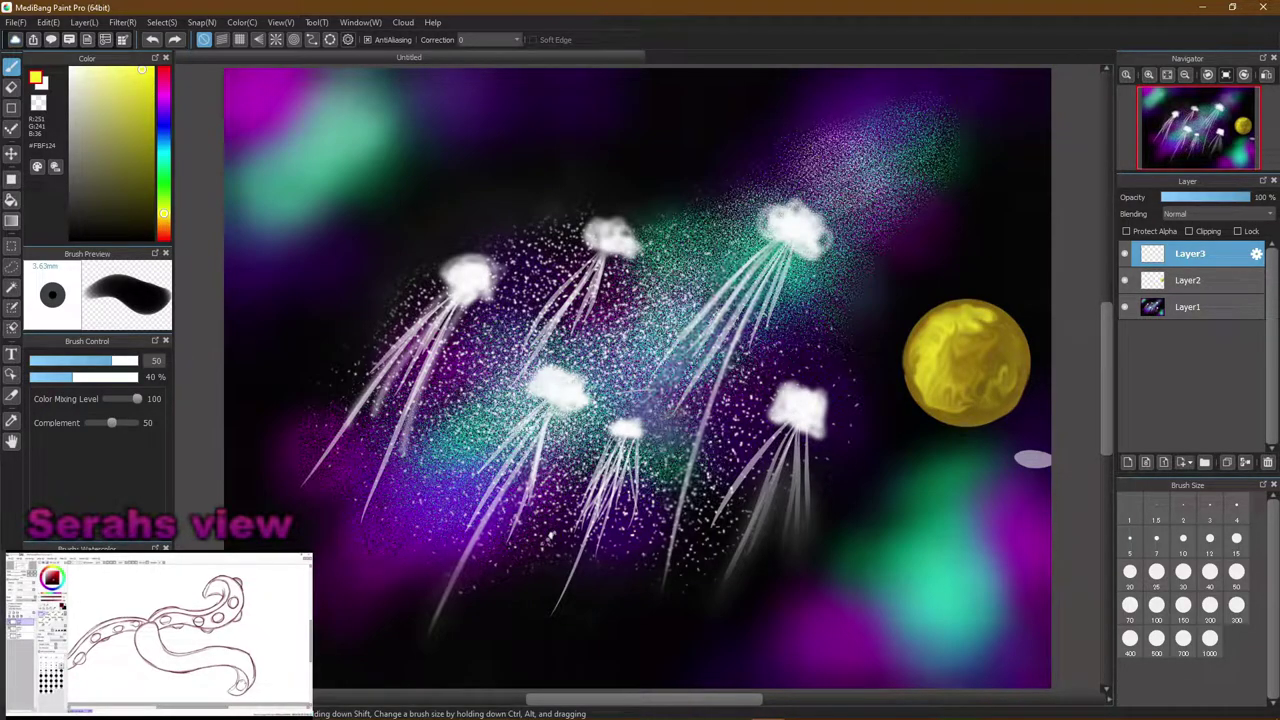
mouse_move(370, 370)
left_mouse_down()
mouse_move(417, 456)
mouse_move(510, 430)
left_mouse_up()
key("ctrl+z")
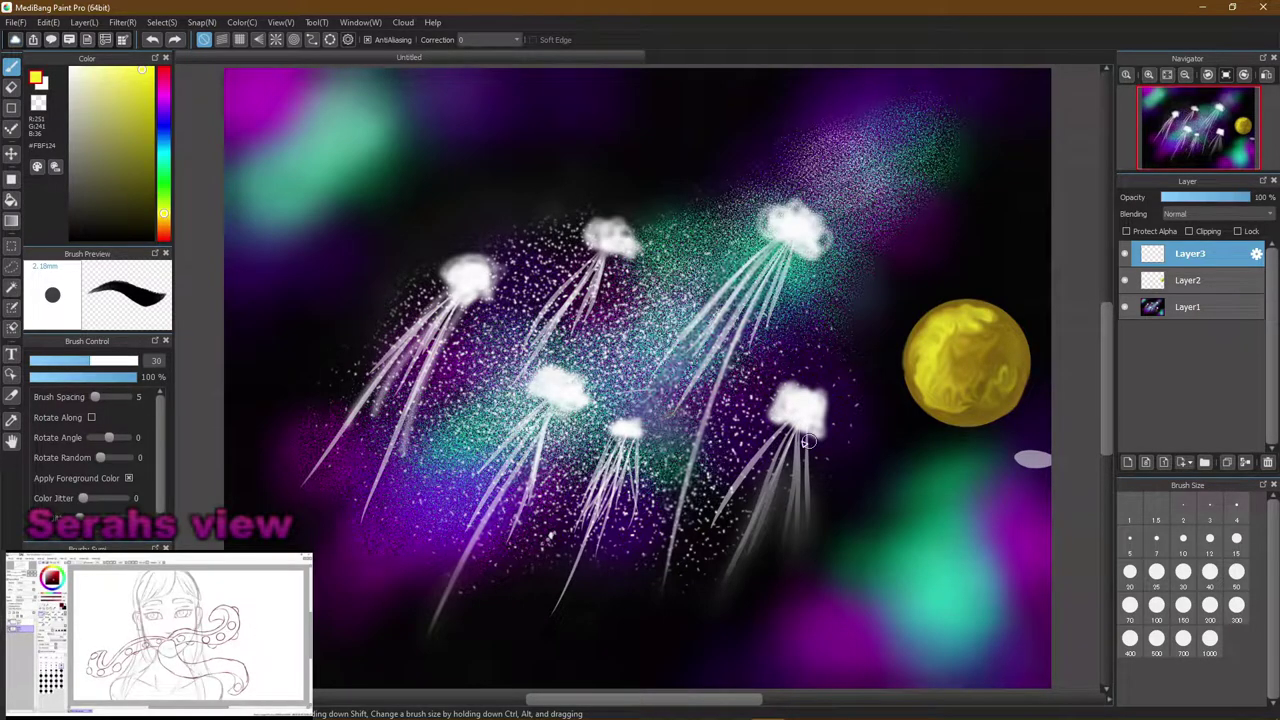
Try a yellow G Pen scribble at size 10 over the lower-left shooting star tails and undo it
left_click(60, 600)
mouse_move(330, 468)
left_mouse_down()
mouse_move(347, 509)
mouse_move(402, 551)
left_mouse_up()
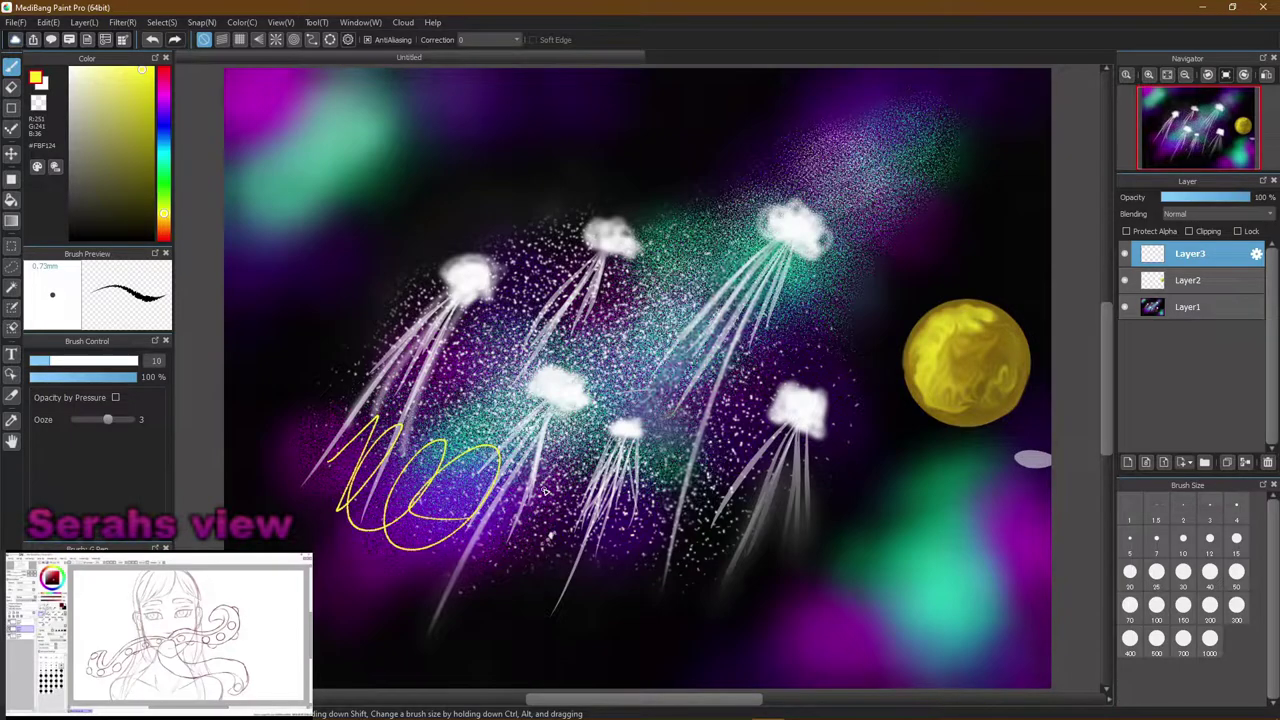
key("ctrl+z")
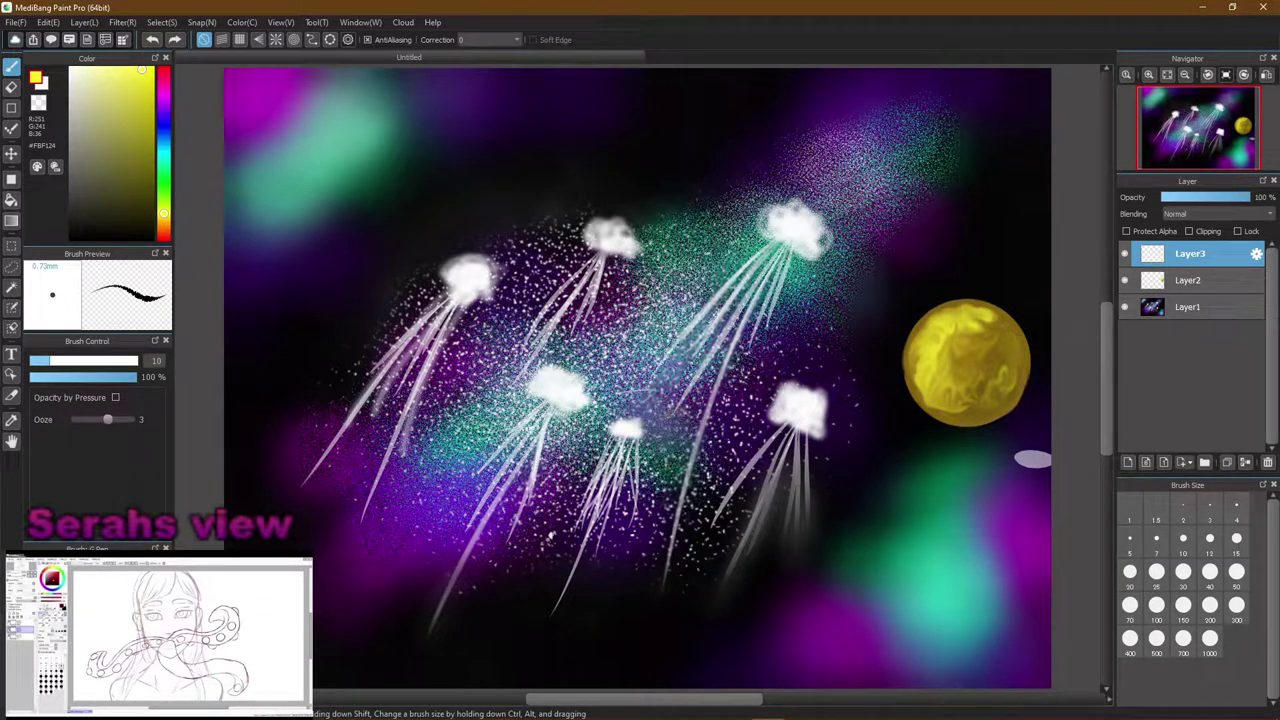
Try thick looping yellow strokes at size 30 across the shooting stars and undo them, keeping the empty new layer
left_click(60, 585)
mouse_move(345, 585)
left_mouse_down()
mouse_move(370, 558)
mouse_move(425, 540)
mouse_move(520, 595)
mouse_move(690, 530)
mouse_move(660, 390)
mouse_move(439, 332)
mouse_move(465, 575)
mouse_move(700, 280)
mouse_move(690, 300)
mouse_move(785, 300)
left_mouse_up()
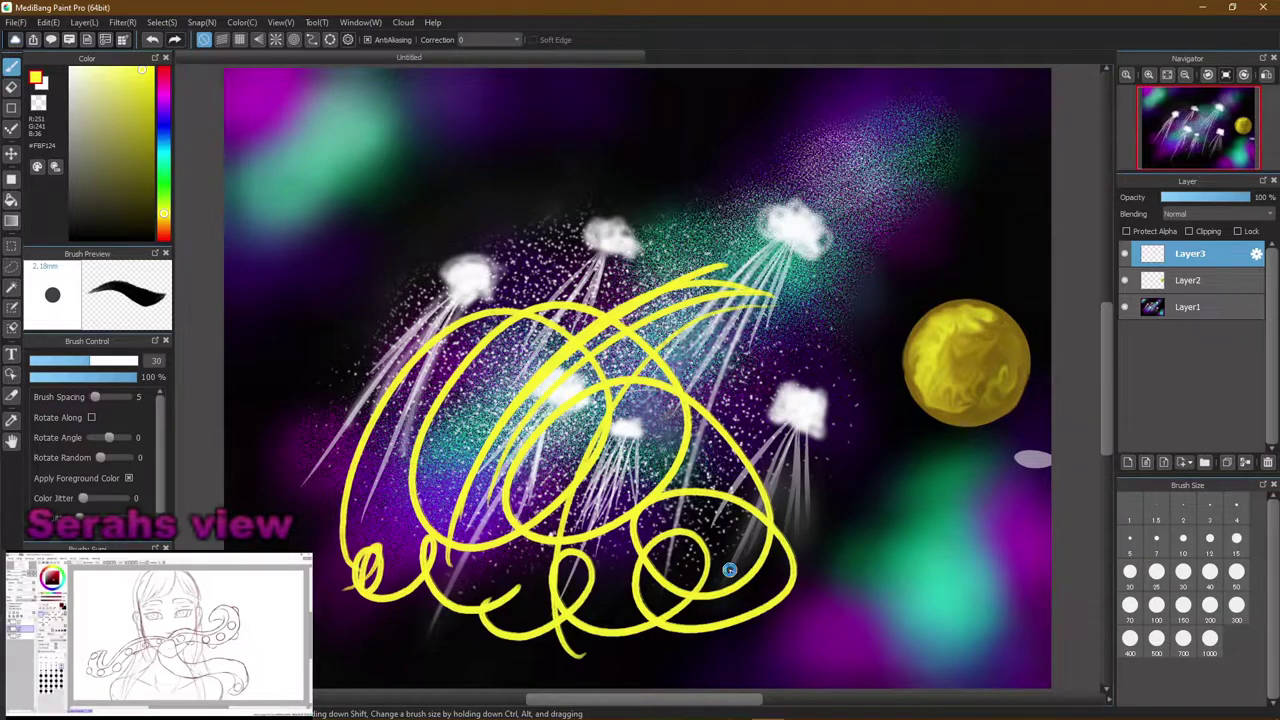
key("ctrl+z")
key("ctrl+z")
key("ctrl+z")
key("ctrl+z")
key("ctrl+z")
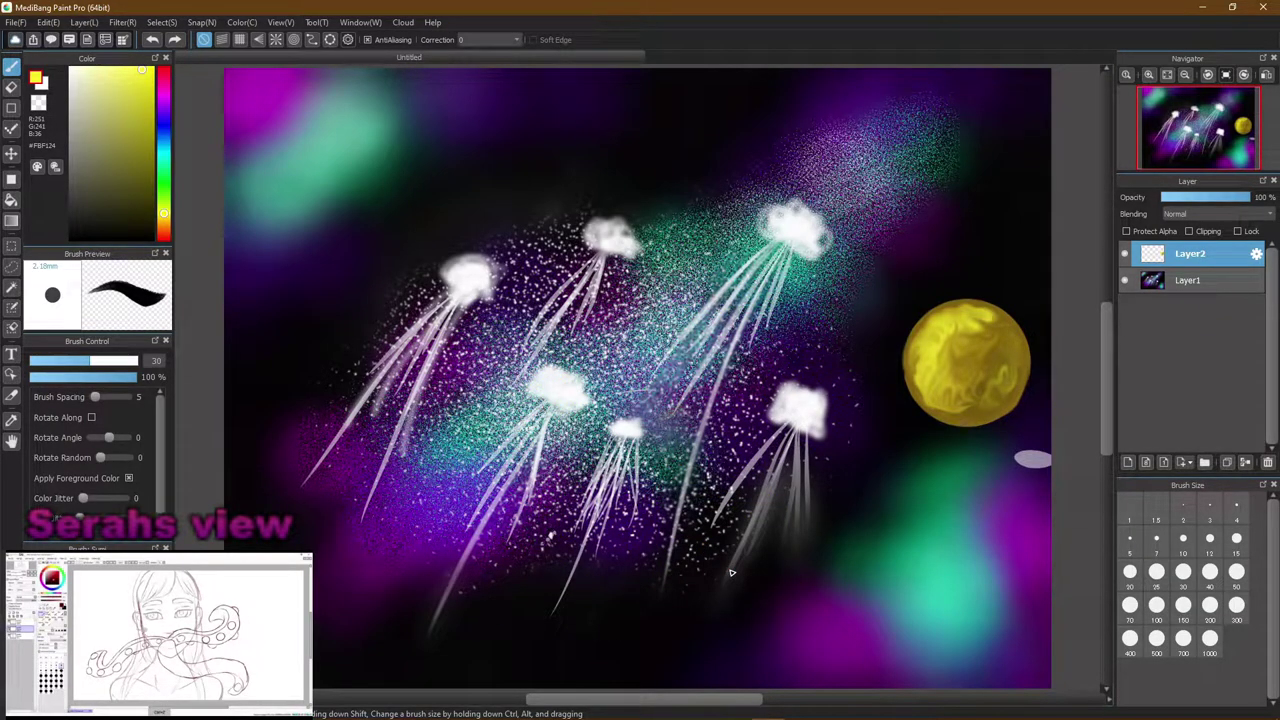
key("ctrl+y")
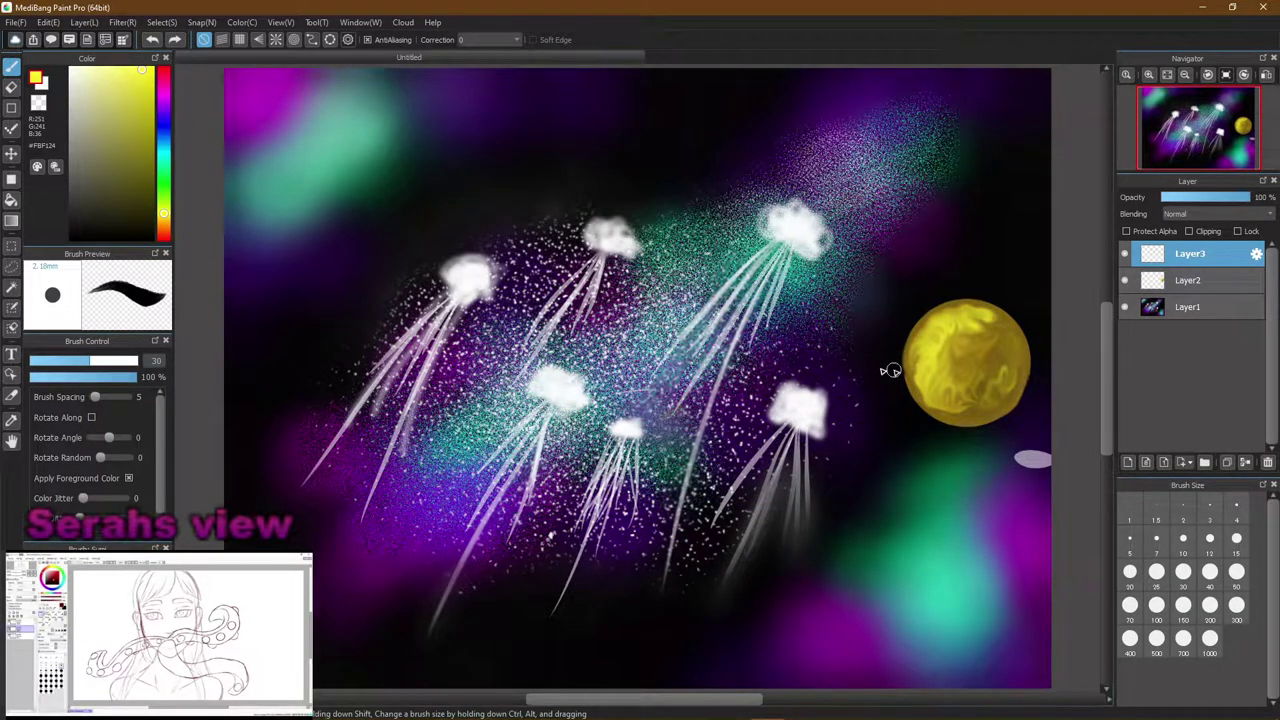
Choose the light purple #C57FFC and try a freehand tilted ring around the planet at size 30, undoing the ring
left_click(143, 75)
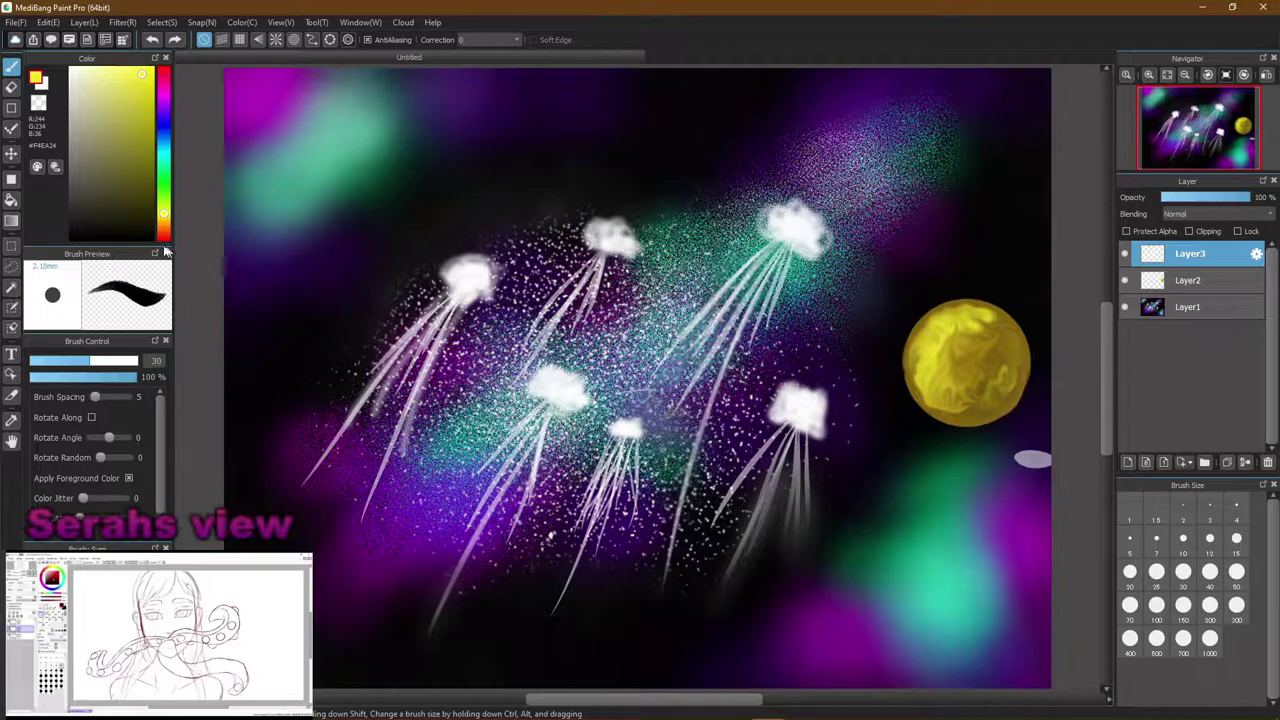
mouse_move(173, 212)
left_mouse_down()
mouse_move(210, 202)
mouse_move(194, 186)
mouse_move(194, 78)
mouse_move(198, 90)
mouse_move(189, 76)
mouse_move(116, 90)
mouse_move(105, 72)
mouse_move(148, 80)
left_mouse_up()
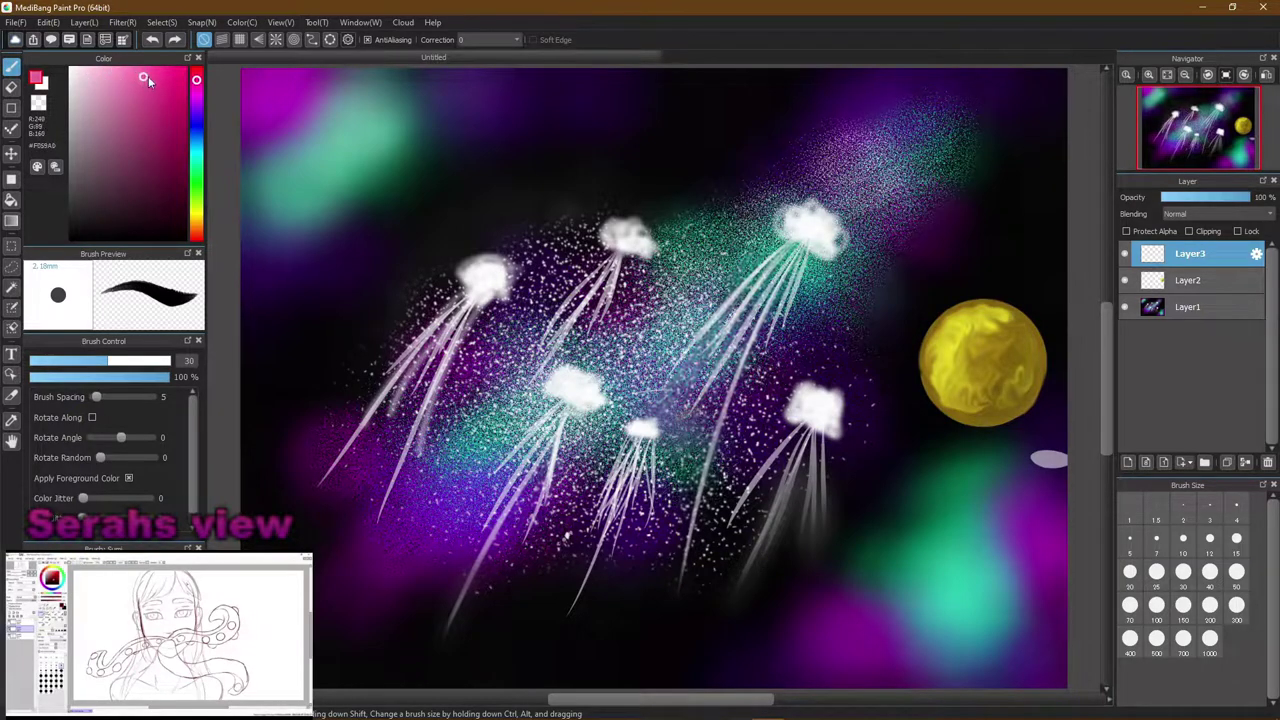
left_click(198, 107)
mouse_move(146, 78)
left_mouse_down()
mouse_move(170, 76)
mouse_move(183, 94)
mouse_move(141, 101)
mouse_move(125, 68)
left_mouse_up()
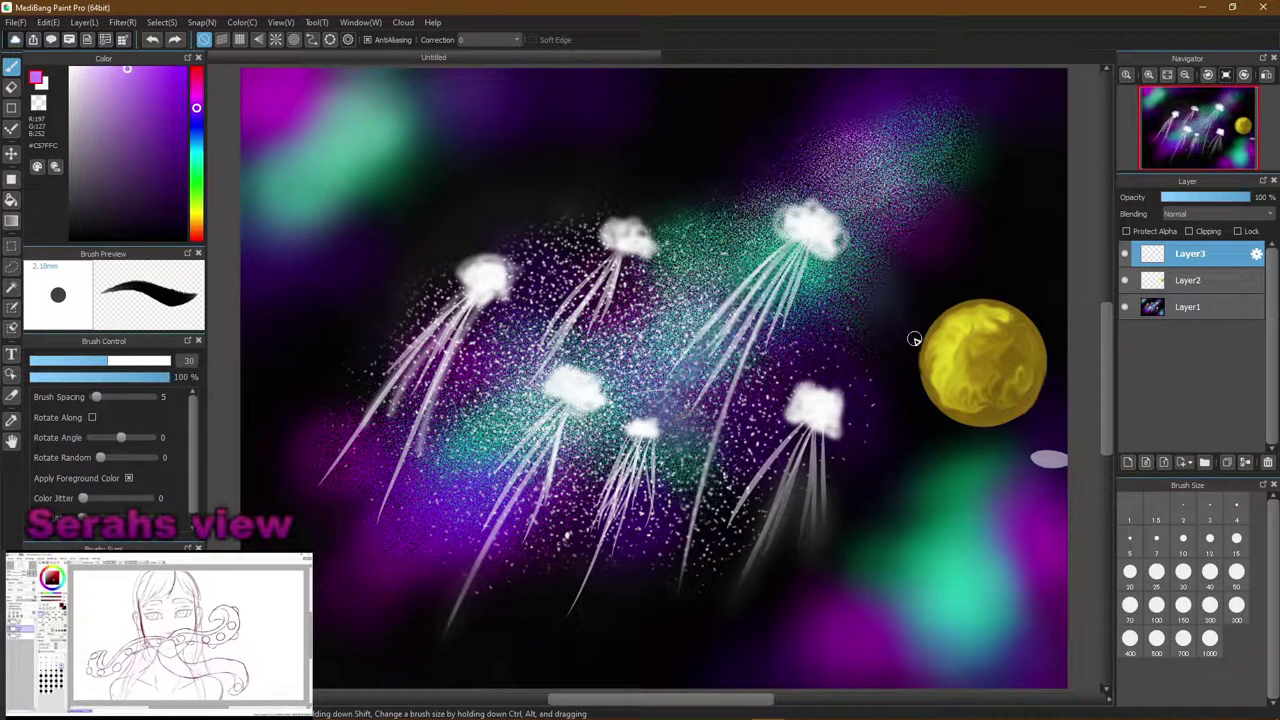
mouse_move(928, 330)
left_mouse_down()
mouse_move(882, 318)
mouse_move(1050, 425)
mouse_move(985, 357)
left_mouse_up()
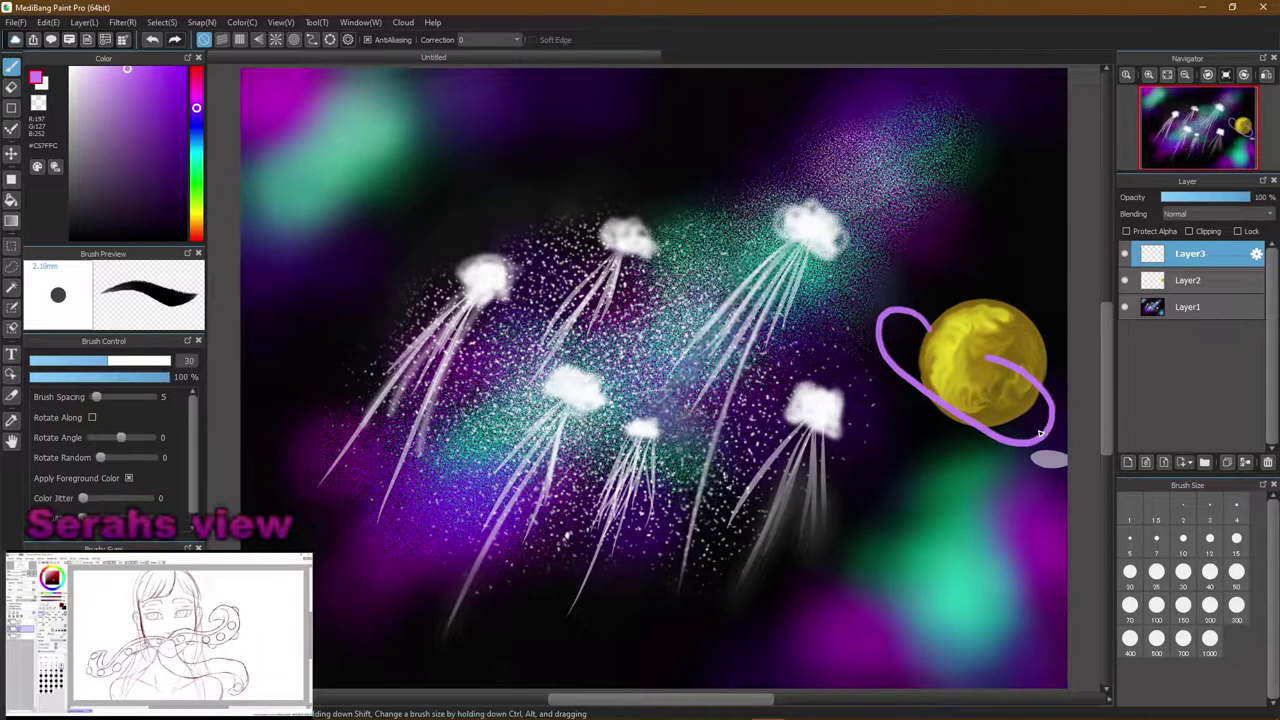
key("ctrl+z")
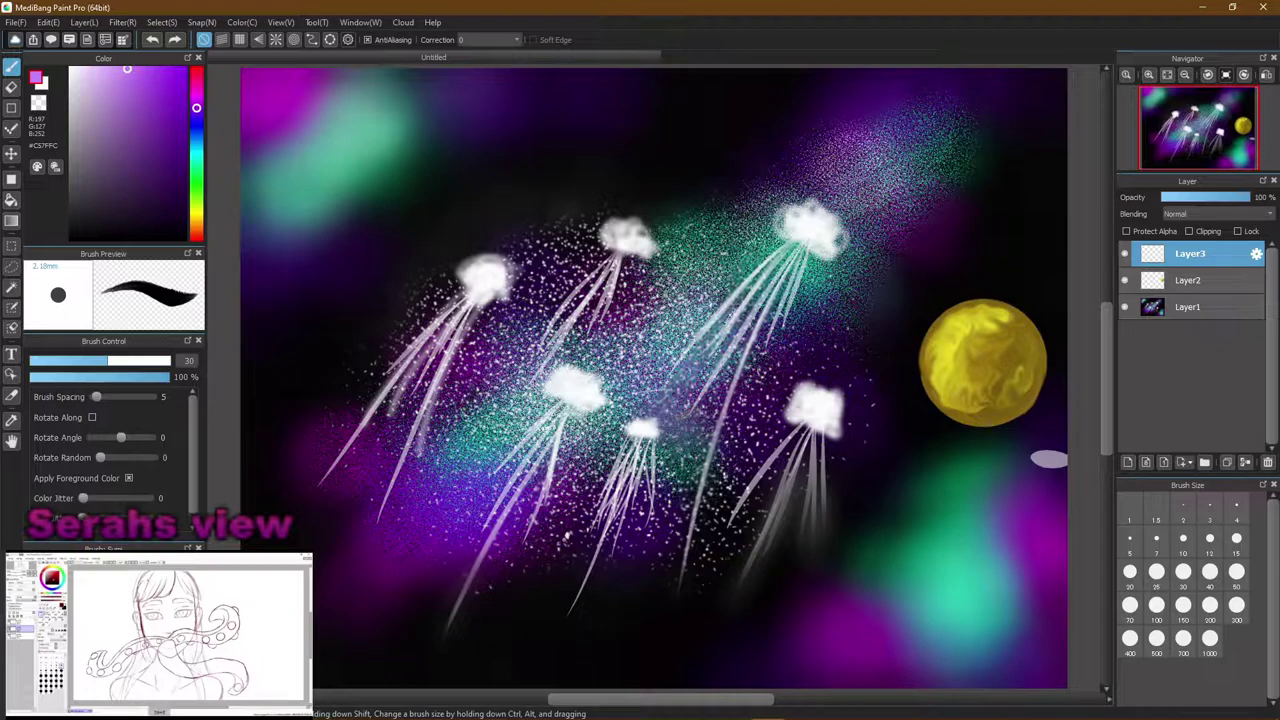
Try light purple Rotation Symmetry Pen scribbles at size 8 across the canvas and clear them from the layer
left_click(100, 600)
mouse_move(340, 545)
left_mouse_down()
mouse_move(336, 580)
mouse_move(361, 586)
mouse_move(371, 566)
mouse_move(436, 536)
mouse_move(669, 472)
mouse_move(460, 503)
mouse_move(376, 550)
mouse_move(444, 504)
mouse_move(428, 425)
mouse_move(351, 422)
mouse_move(497, 318)
mouse_move(467, 240)
mouse_move(597, 220)
mouse_move(605, 237)
mouse_move(557, 510)
mouse_move(760, 517)
mouse_move(528, 625)
left_mouse_up()
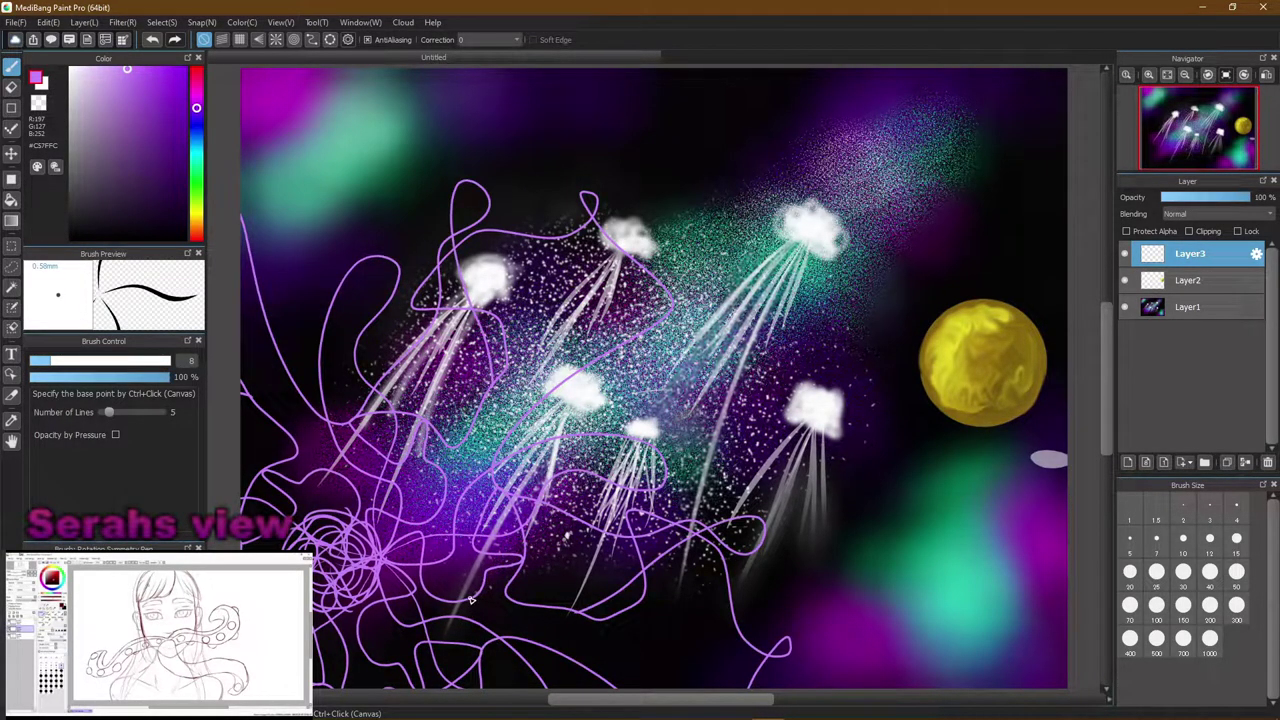
mouse_move(760, 348)
left_mouse_down()
mouse_move(785, 362)
mouse_move(858, 326)
mouse_move(828, 348)
mouse_move(634, 177)
mouse_move(600, 200)
mouse_move(527, 161)
mouse_move(700, 250)
mouse_move(640, 235)
mouse_move(520, 170)
mouse_move(880, 380)
mouse_move(740, 120)
mouse_move(600, 200)
left_mouse_up()
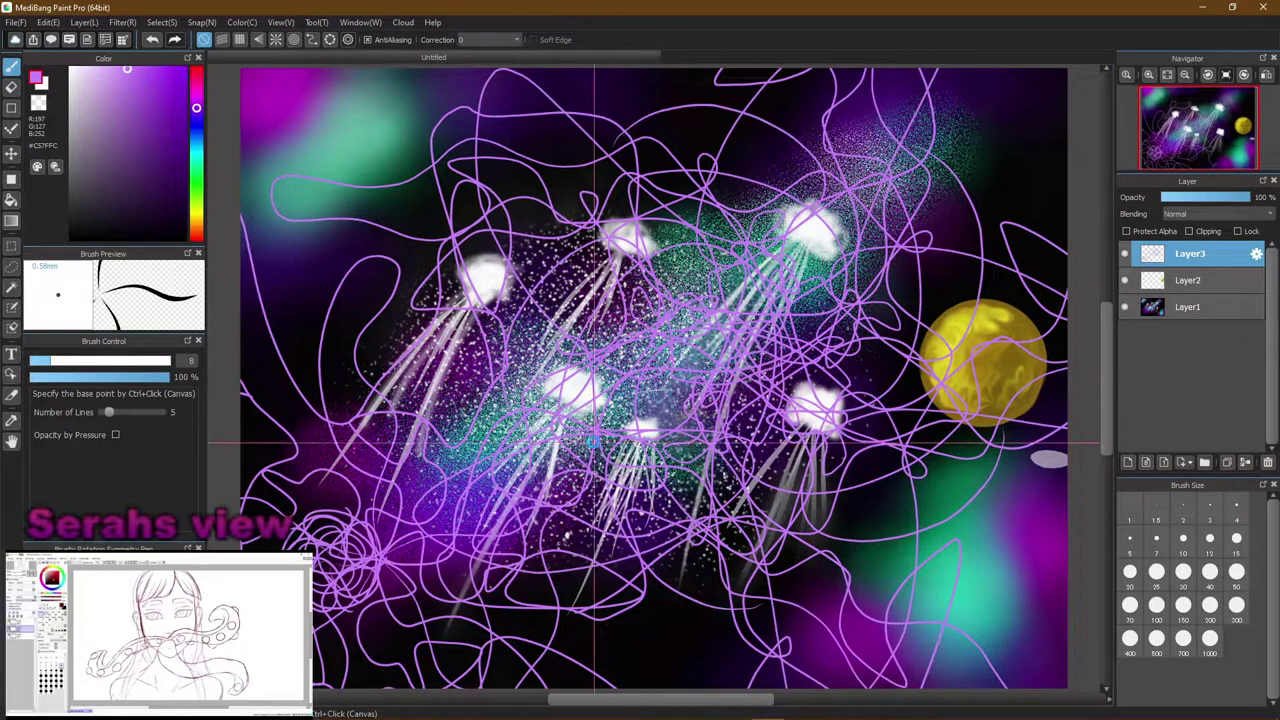
key("Delete")
key("Delete")
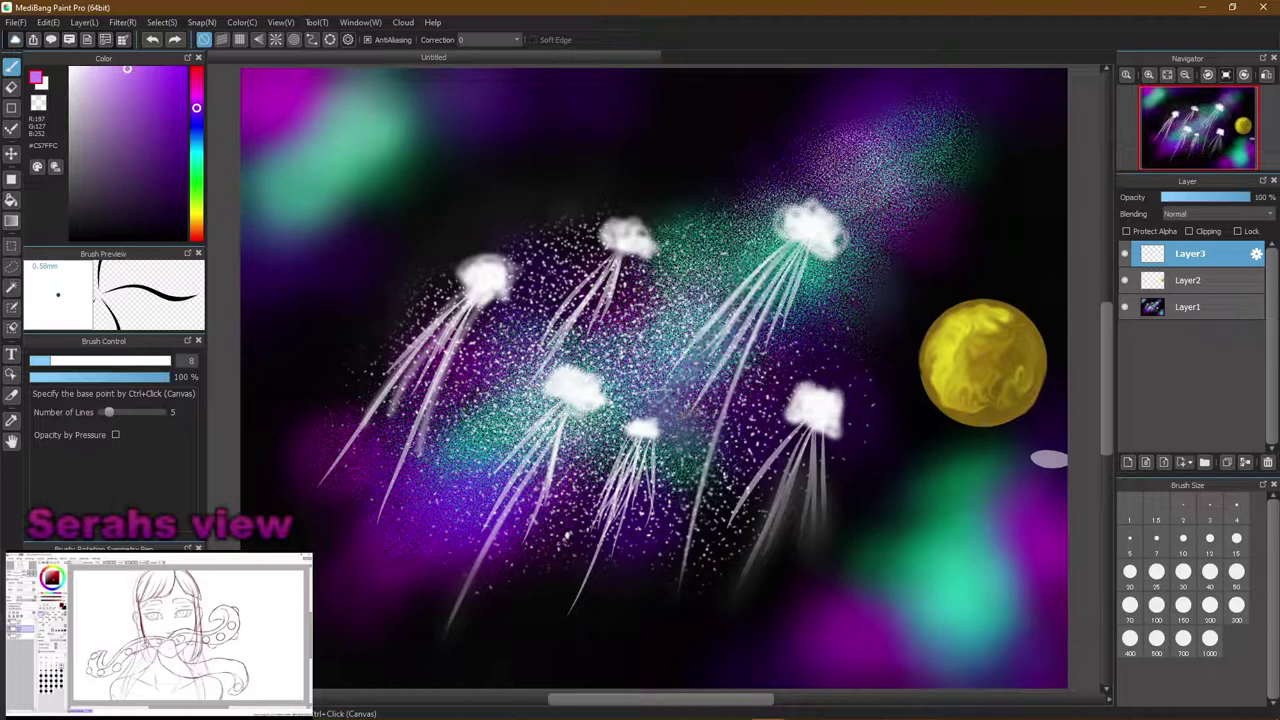
Dot a tilted light purple ring around the planet with the Sparkle Brush at size 20
left_click(100, 600)
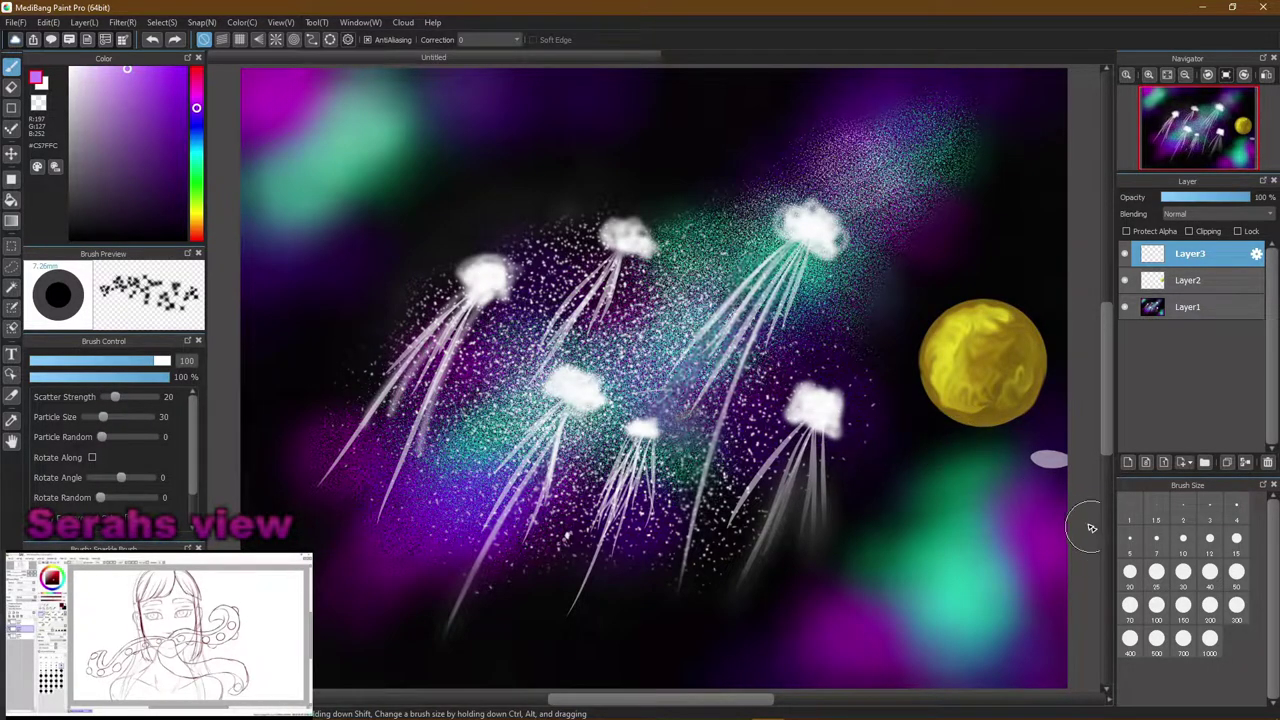
left_click(1209, 537)
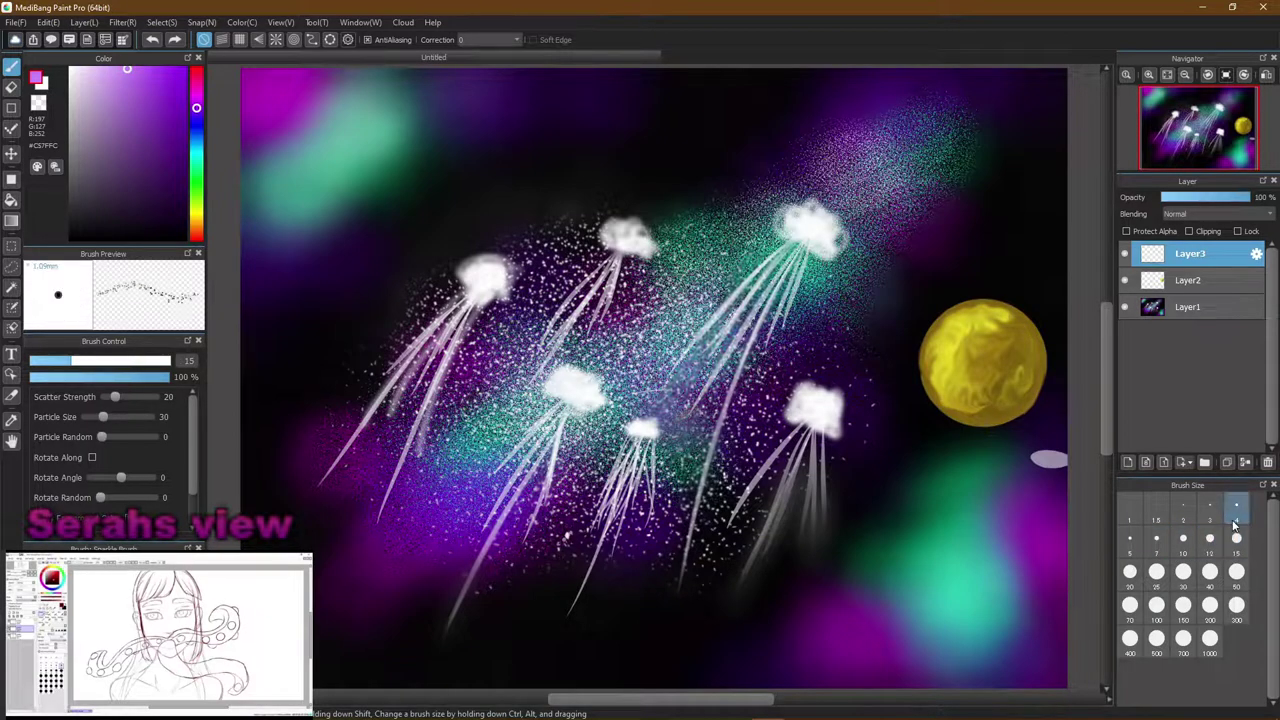
left_click(1236, 505)
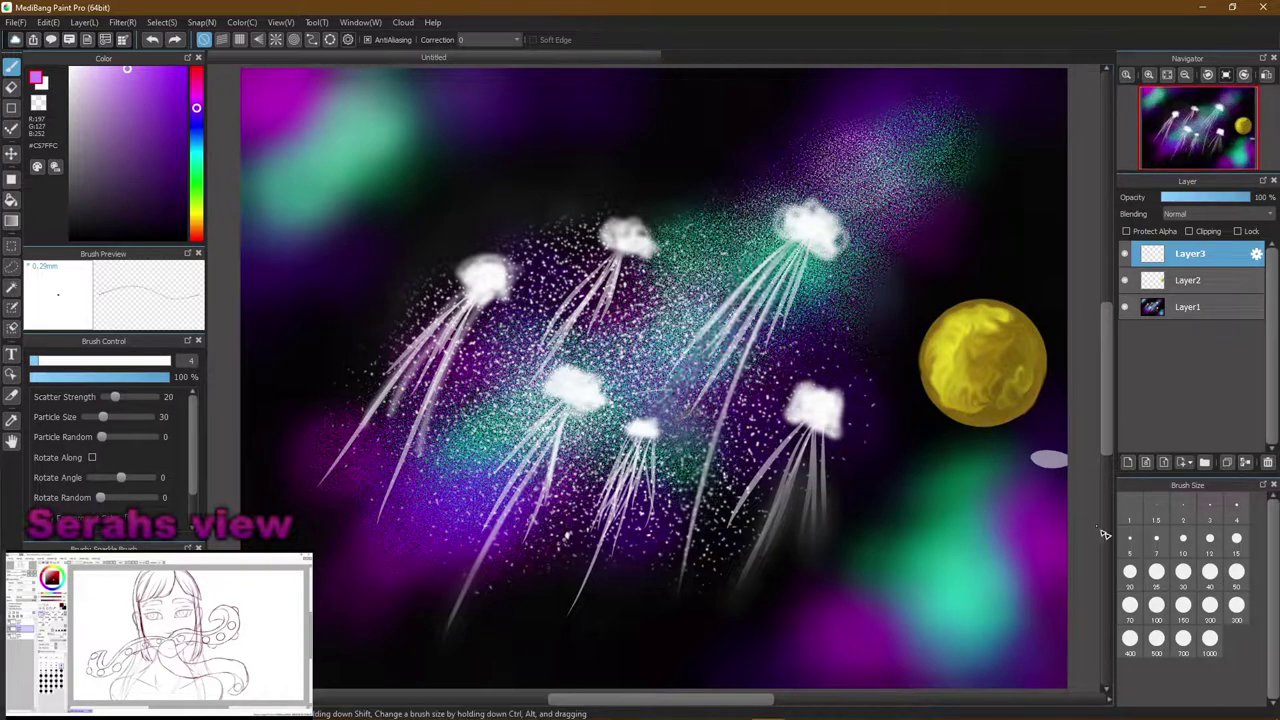
left_click(1236, 538)
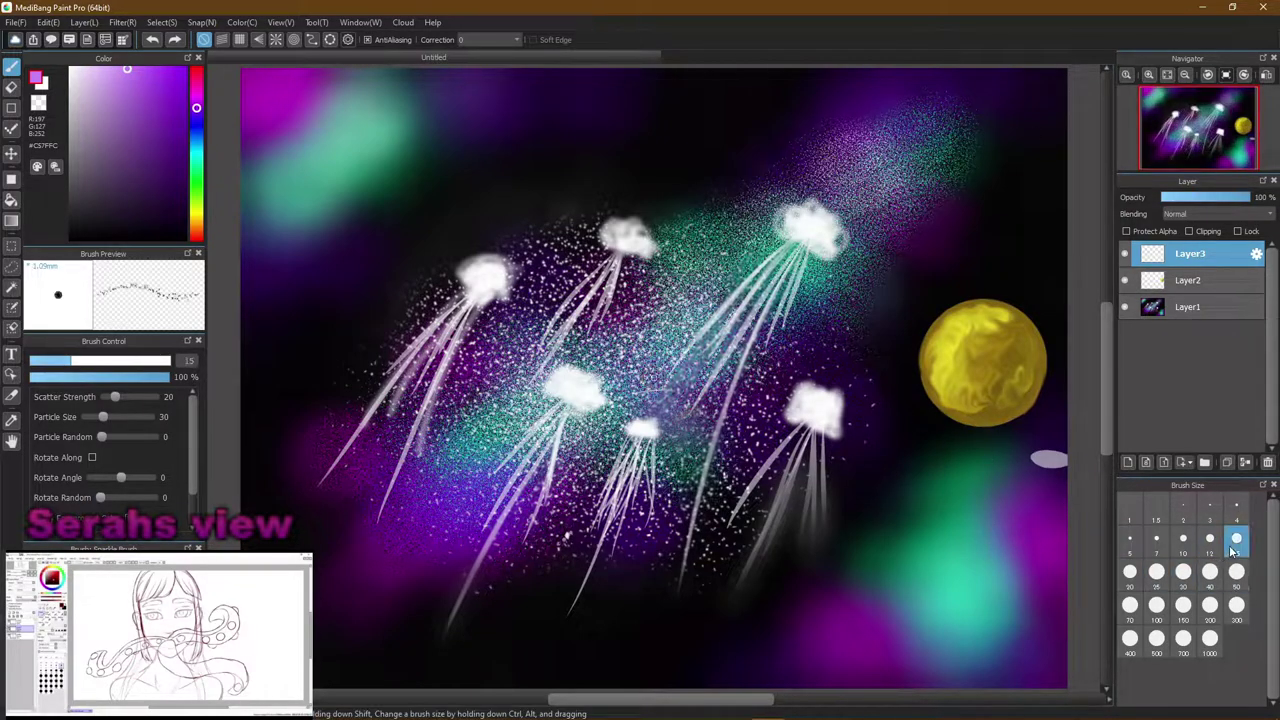
left_click(1133, 570)
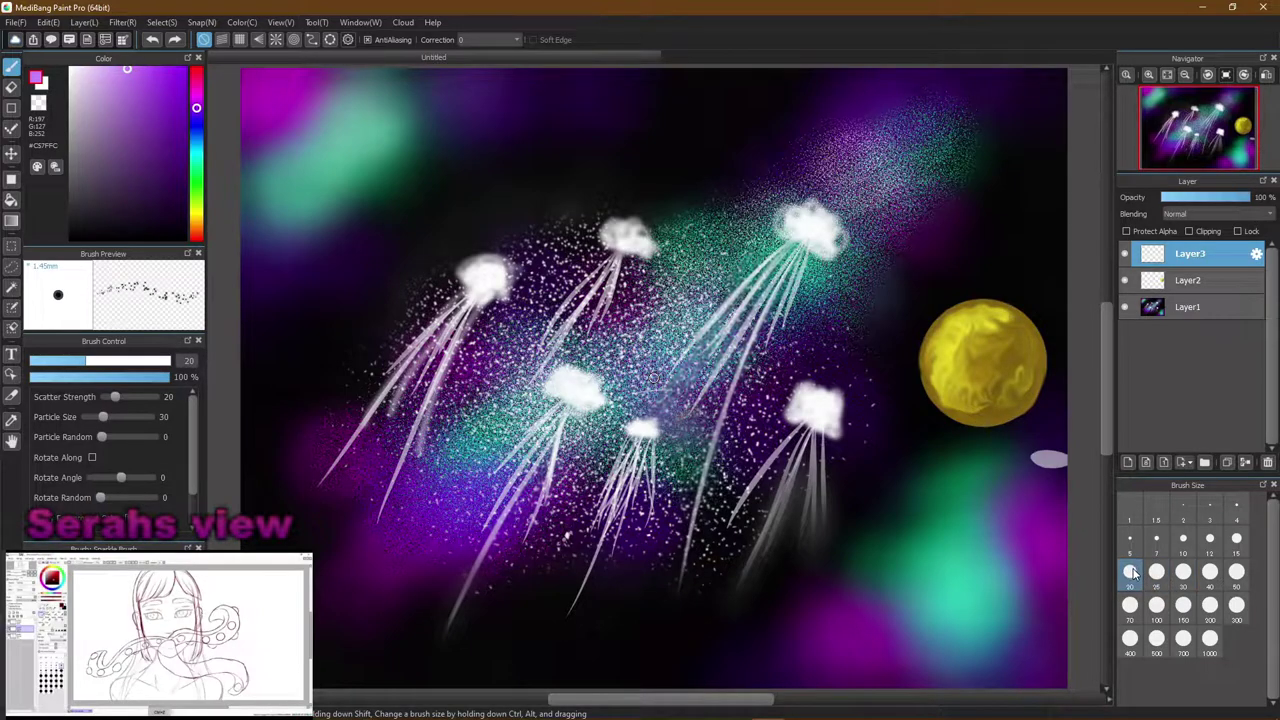
left_click_drag(898, 398, 910, 498)
key("ctrl+z")
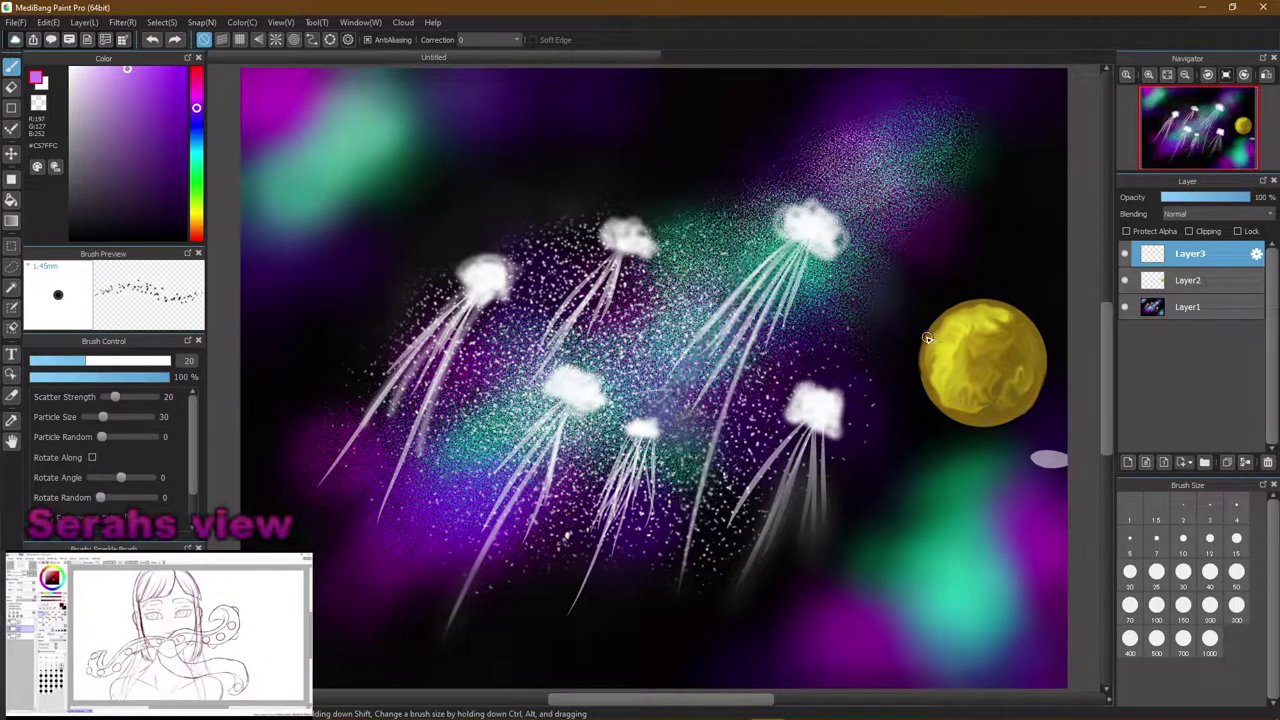
mouse_move(945, 318)
left_mouse_down()
mouse_move(905, 316)
mouse_move(946, 404)
mouse_move(1010, 442)
mouse_move(1052, 426)
left_mouse_up()
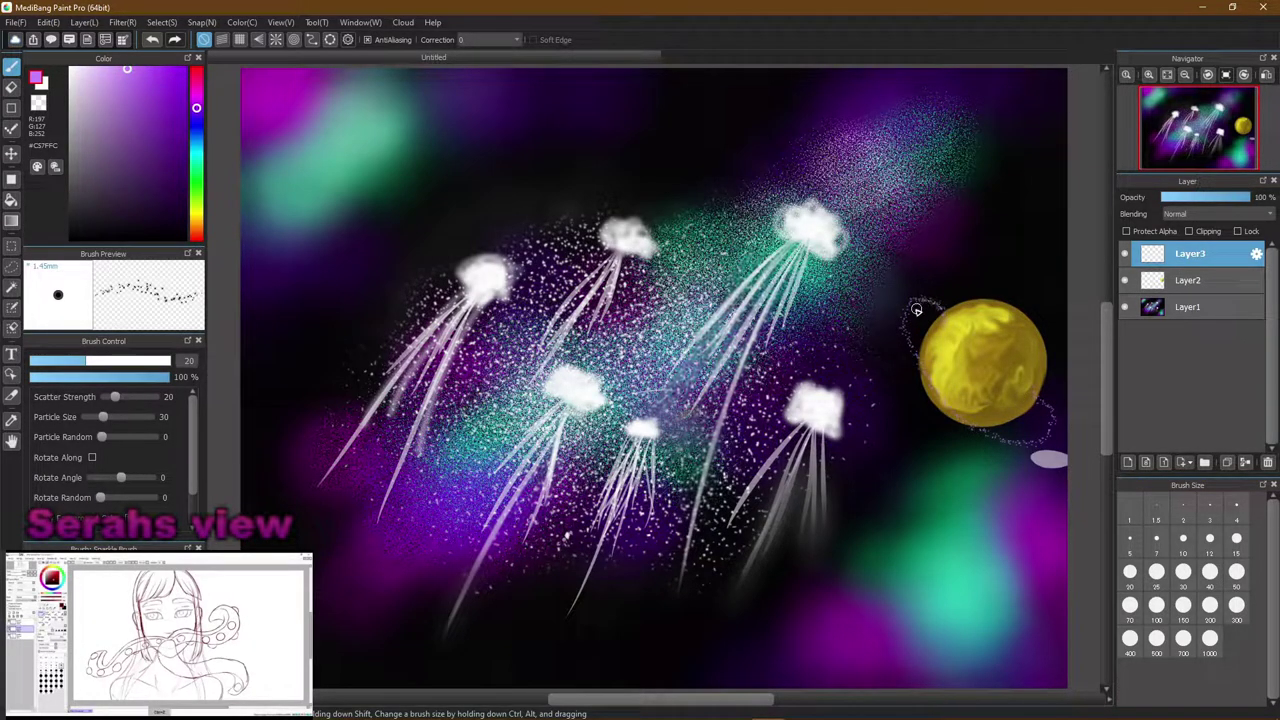
Sample the near-black #060D0F from the background and try Sparkle Brush strokes on the planet and upper-left background, undoing them
left_click(1025, 428, "alt")
mouse_move(1035, 395)
left_mouse_down()
mouse_move(1013, 434)
mouse_move(970, 411)
mouse_move(938, 379)
mouse_move(933, 303)
mouse_move(917, 312)
mouse_move(933, 384)
mouse_move(1017, 440)
mouse_move(966, 408)
mouse_move(933, 312)
mouse_move(974, 386)
mouse_move(954, 293)
mouse_move(987, 406)
left_mouse_up()
key("ctrl+z")
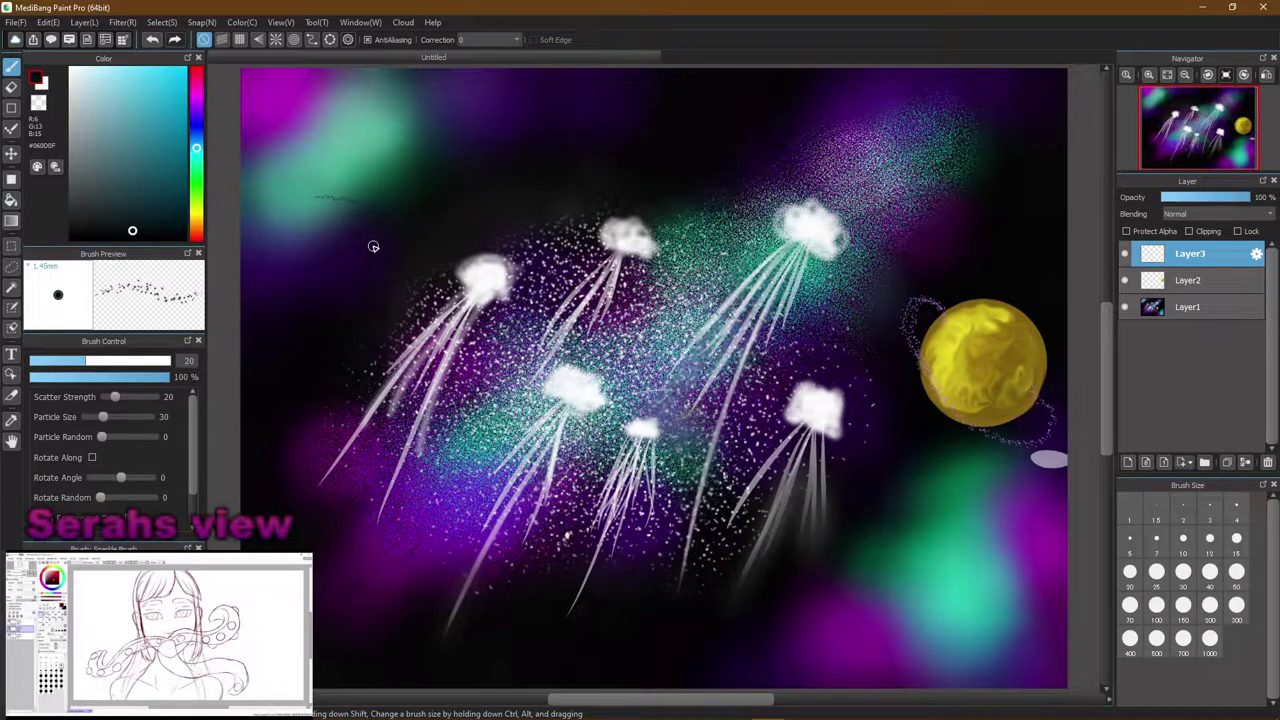
key("ctrl+z")
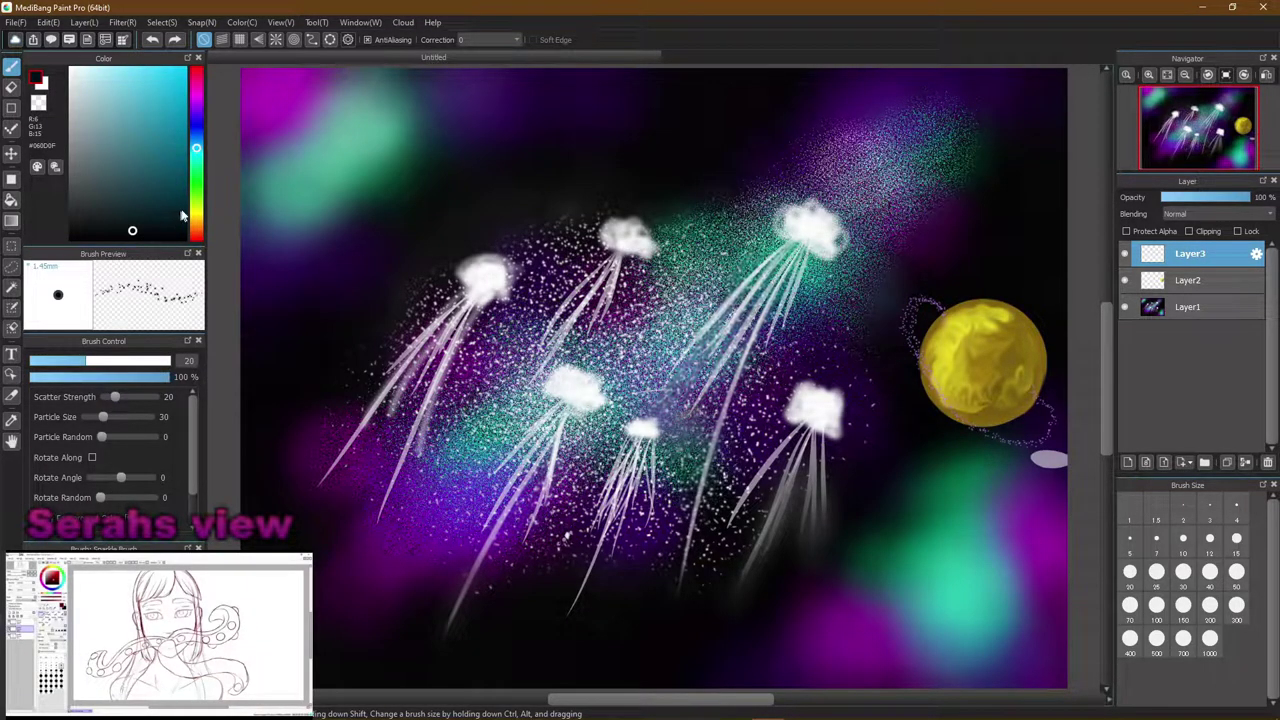
Choose the purple #7B08BB and layer Sparkle Brush specks at size 20 over the tilted ring around the planet
left_click_drag(196, 160, 195, 102)
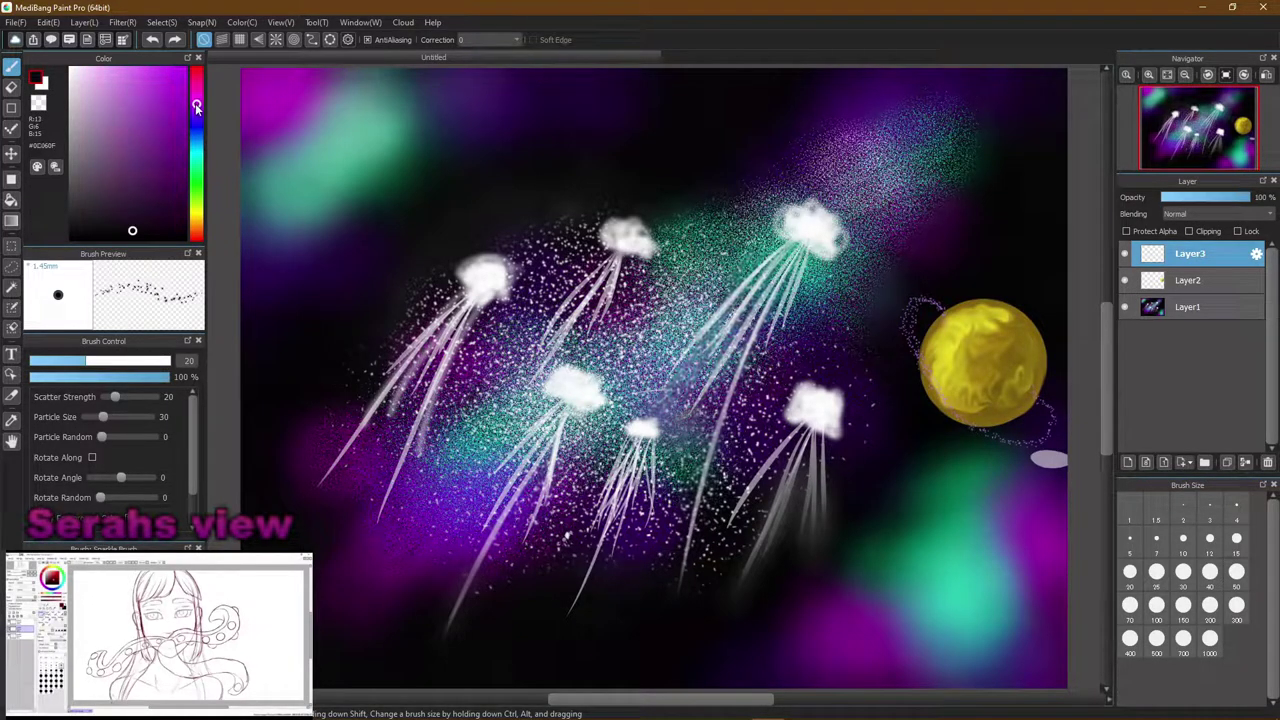
mouse_move(145, 135)
left_mouse_down()
mouse_move(176, 124)
mouse_move(178, 102)
mouse_move(182, 112)
left_mouse_up()
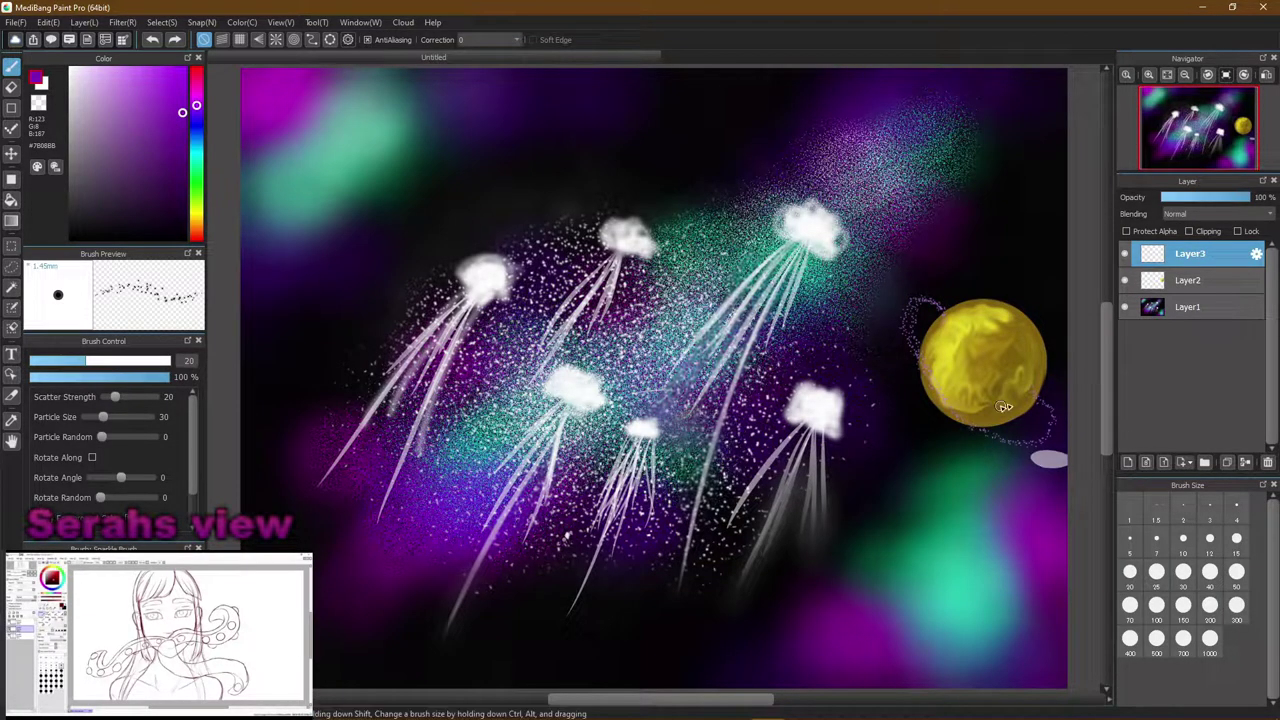
left_click(941, 311)
mouse_move(941, 311)
left_mouse_down()
mouse_move(909, 325)
mouse_move(951, 388)
mouse_move(999, 428)
mouse_move(1054, 414)
mouse_move(1040, 398)
mouse_move(1048, 430)
mouse_move(988, 428)
mouse_move(936, 374)
mouse_move(982, 424)
mouse_move(939, 384)
mouse_move(945, 406)
mouse_move(905, 346)
mouse_move(917, 297)
mouse_move(909, 318)
mouse_move(927, 361)
left_mouse_up()
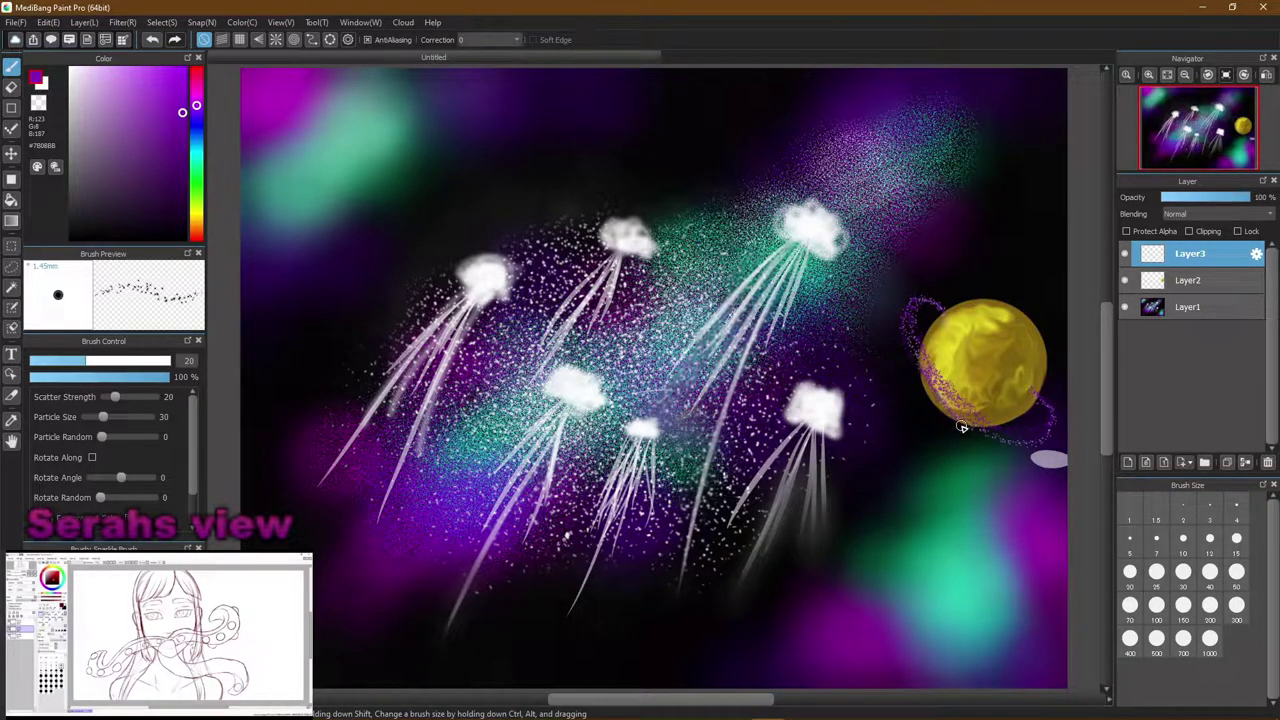
mouse_move(1013, 443)
left_mouse_down()
mouse_move(1047, 417)
mouse_move(1042, 400)
mouse_move(1034, 393)
mouse_move(1040, 419)
mouse_move(997, 430)
mouse_move(926, 363)
left_mouse_up()
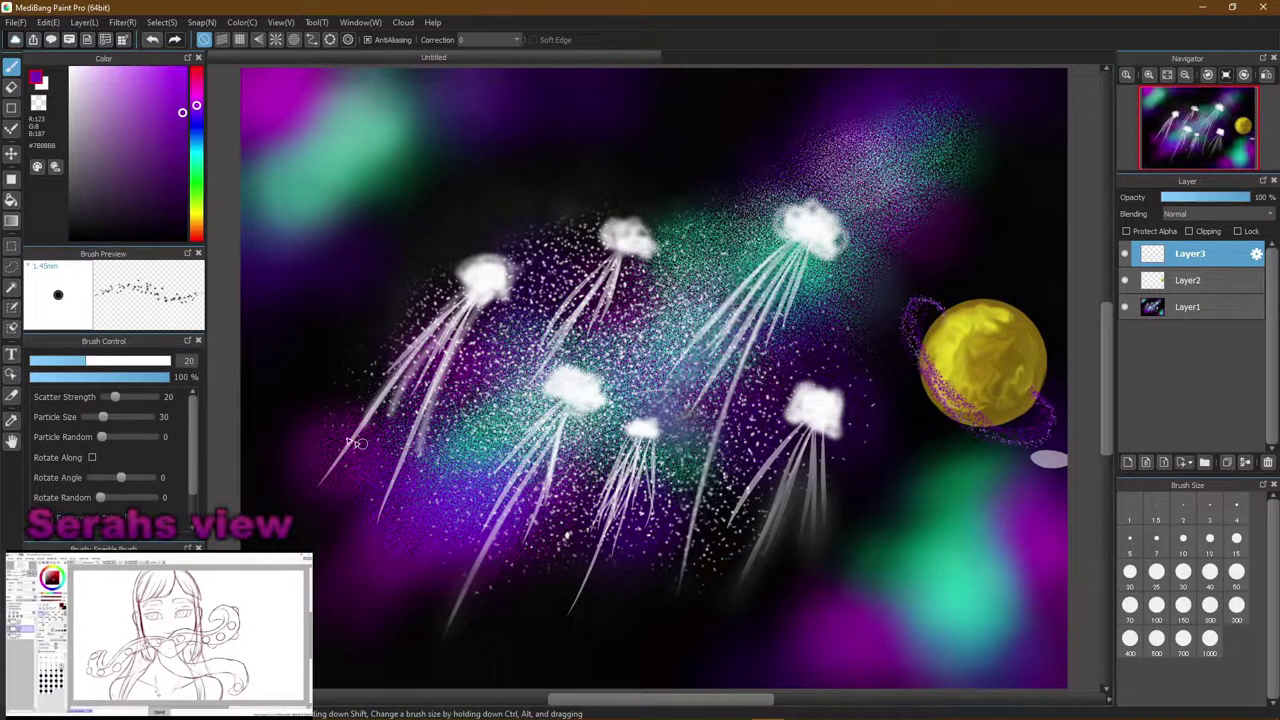
Choose the pale lilac #E7D4F2 and try Sparkle Brush specks over the ring, undoing the ring strokes
left_click(98, 81)
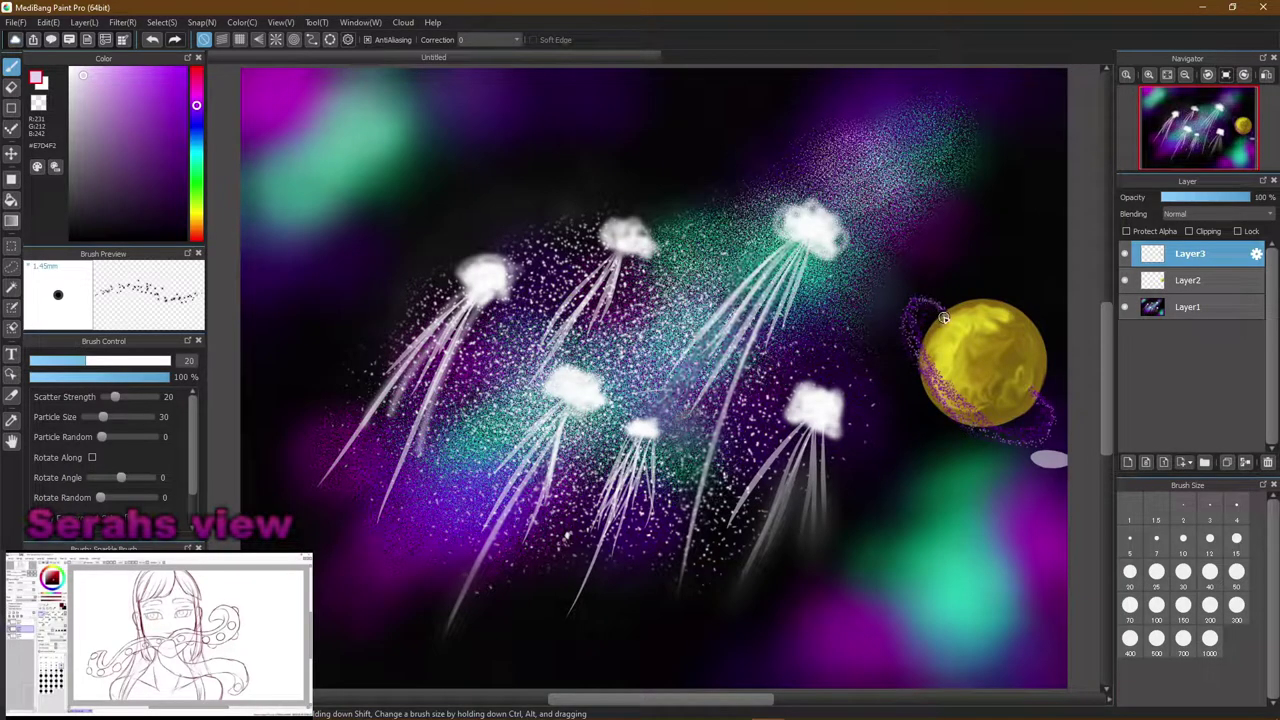
mouse_move(940, 312)
left_mouse_down()
mouse_move(904, 312)
mouse_move(902, 343)
mouse_move(952, 418)
mouse_move(990, 438)
mouse_move(1050, 433)
mouse_move(1038, 383)
mouse_move(1013, 430)
mouse_move(969, 430)
mouse_move(906, 315)
mouse_move(917, 370)
mouse_move(974, 429)
mouse_move(961, 413)
mouse_move(1016, 435)
mouse_move(1038, 434)
mouse_move(1050, 412)
mouse_move(1036, 394)
mouse_move(1007, 455)
mouse_move(938, 385)
left_mouse_up()
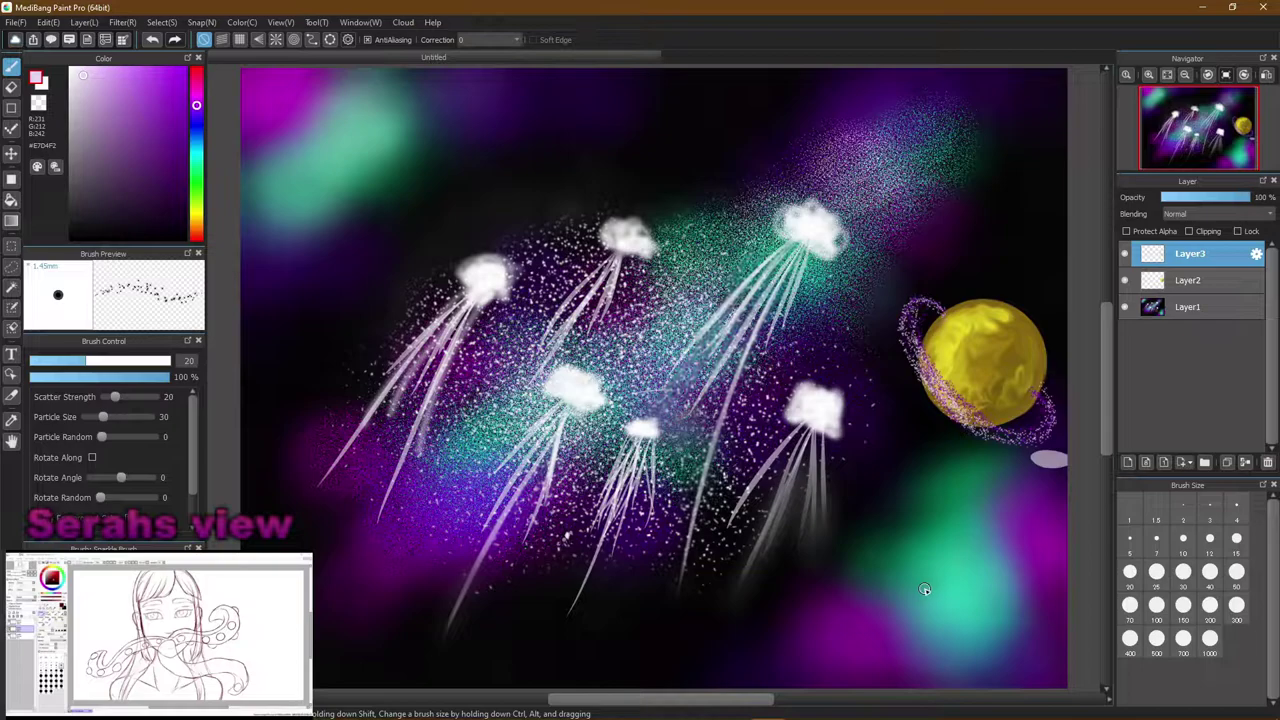
key("ctrl+z")
key("ctrl+z")
key("ctrl+z")
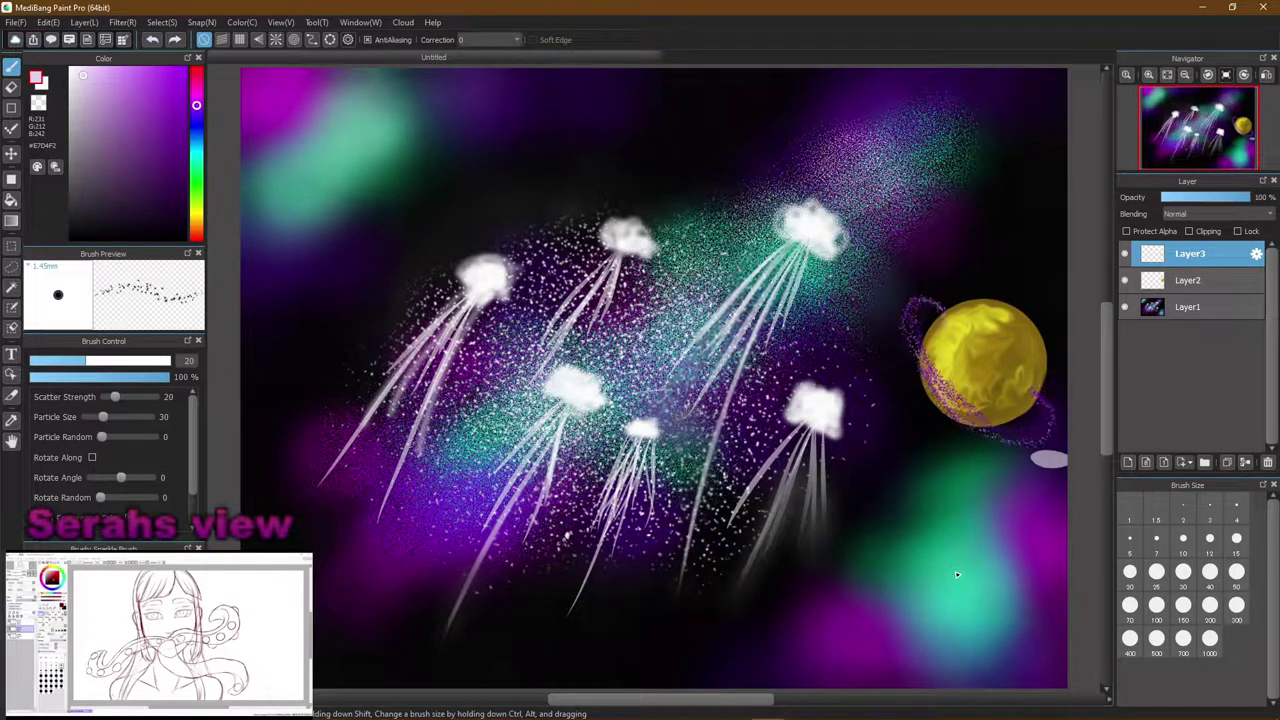
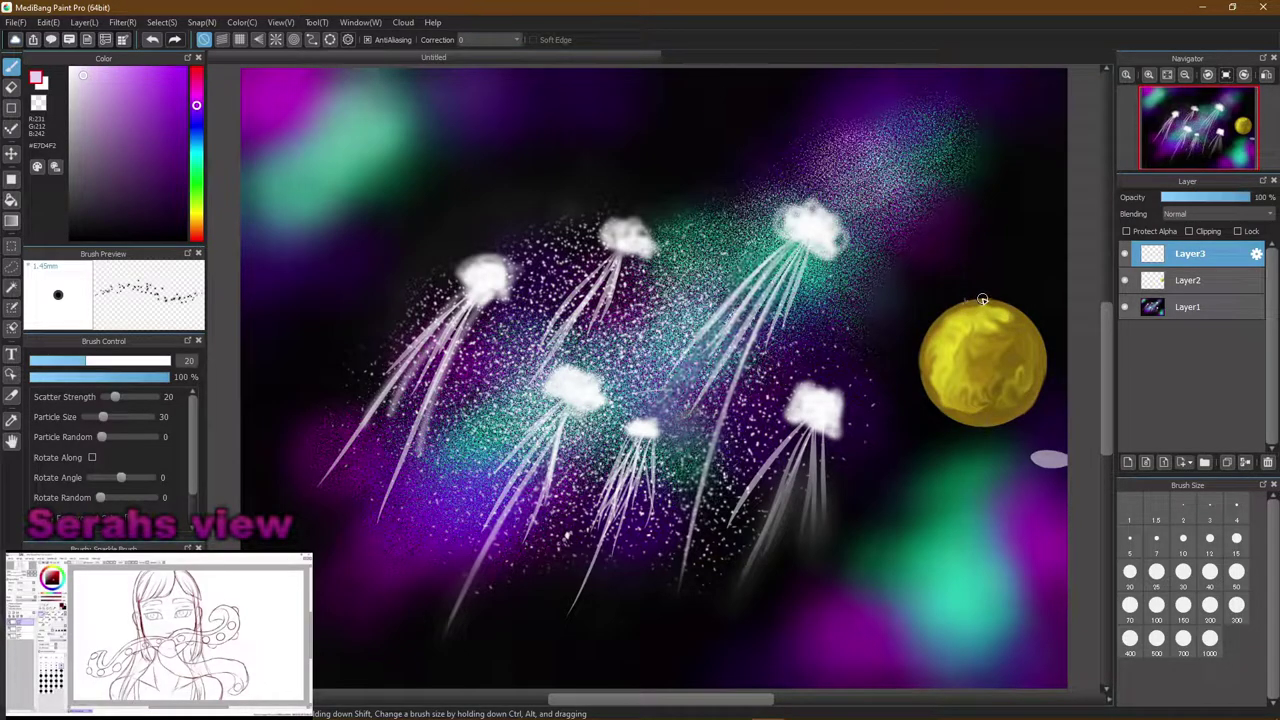
Try several freehand pale lilac Sparkle Brush rings at size 20 around the planet, undoing each one
mouse_move(982, 298)
left_mouse_down()
mouse_move(946, 297)
mouse_move(929, 332)
mouse_move(1009, 403)
mouse_move(1052, 417)
mouse_move(1028, 368)
left_mouse_up()
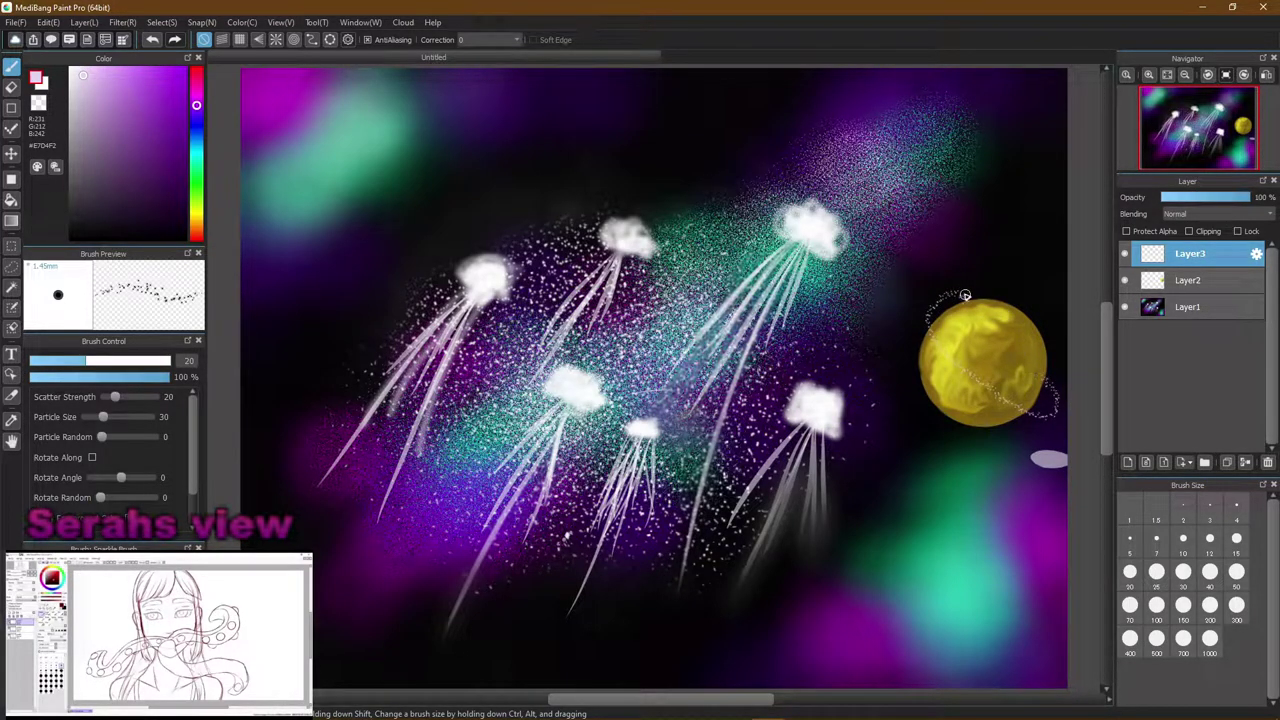
key("ctrl+z")
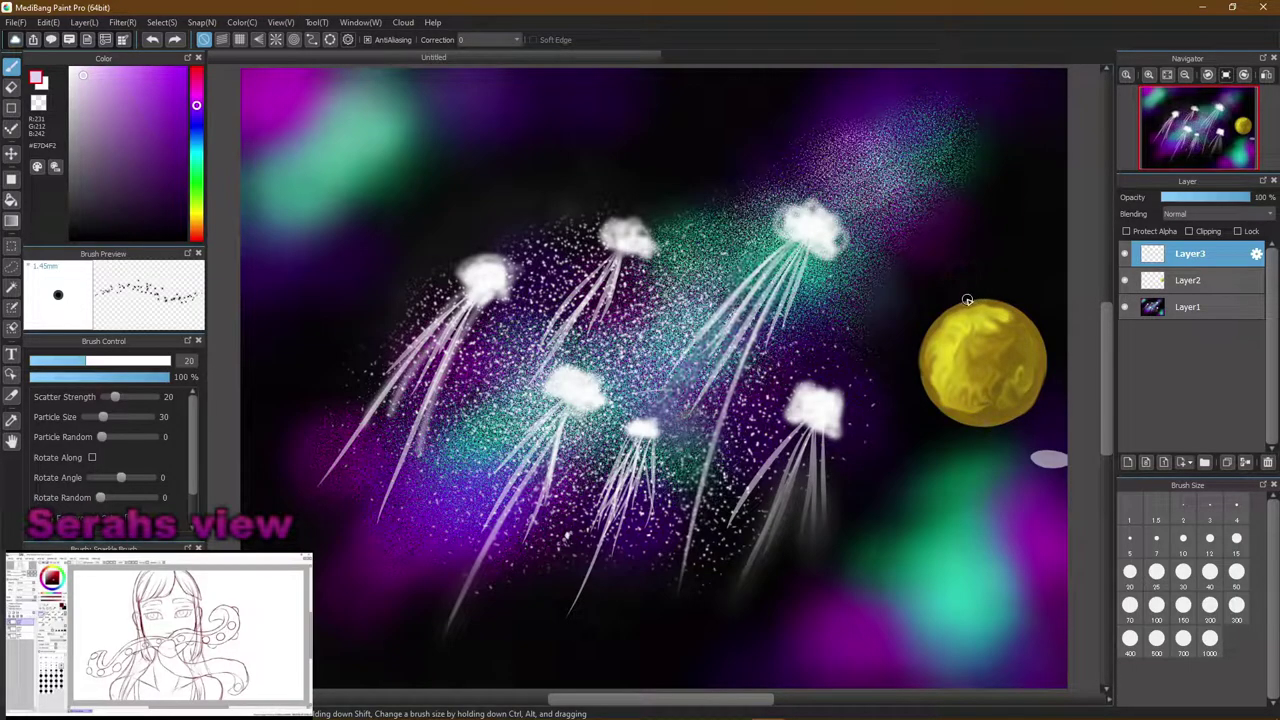
mouse_move(968, 300)
left_mouse_down()
mouse_move(936, 329)
mouse_move(970, 375)
mouse_move(1031, 413)
left_mouse_up()
key("ctrl+z")
mouse_move(928, 340)
left_mouse_down()
mouse_move(976, 401)
mouse_move(1040, 395)
left_mouse_up()
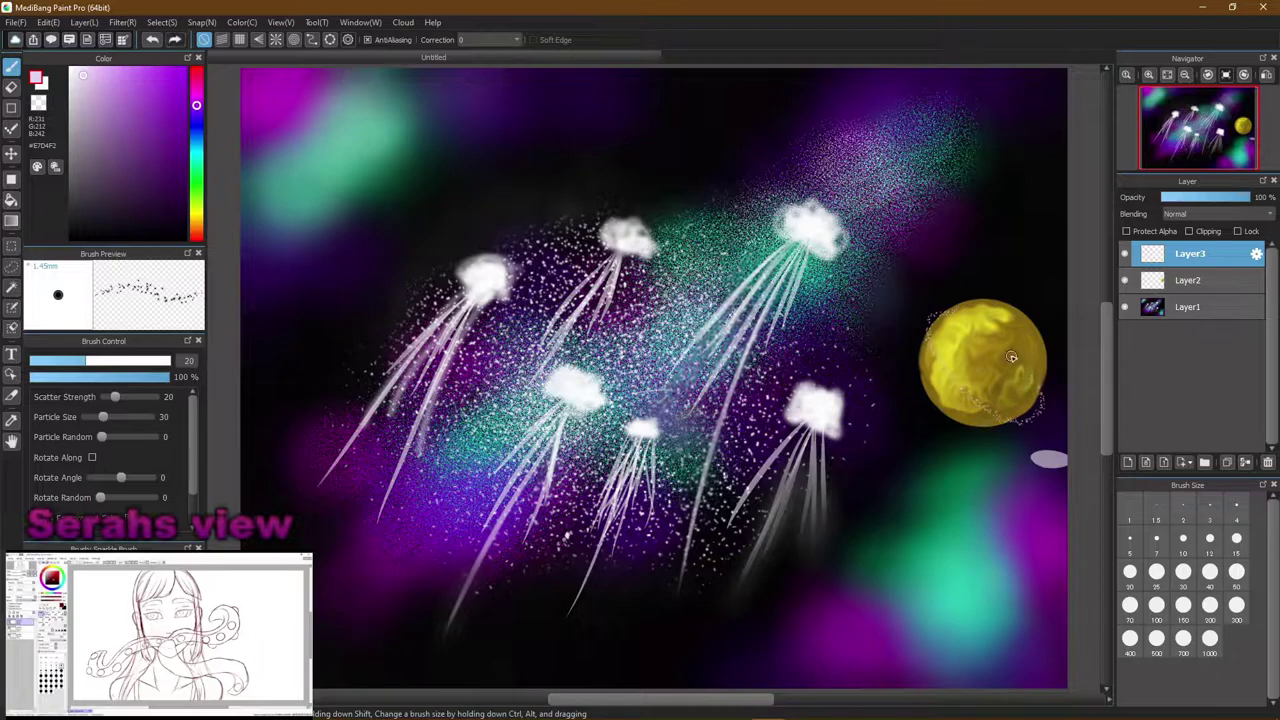
mouse_move(947, 312)
left_mouse_down()
mouse_move(917, 325)
mouse_move(913, 361)
mouse_move(969, 434)
mouse_move(1030, 435)
mouse_move(1046, 415)
mouse_move(1036, 372)
left_mouse_up()
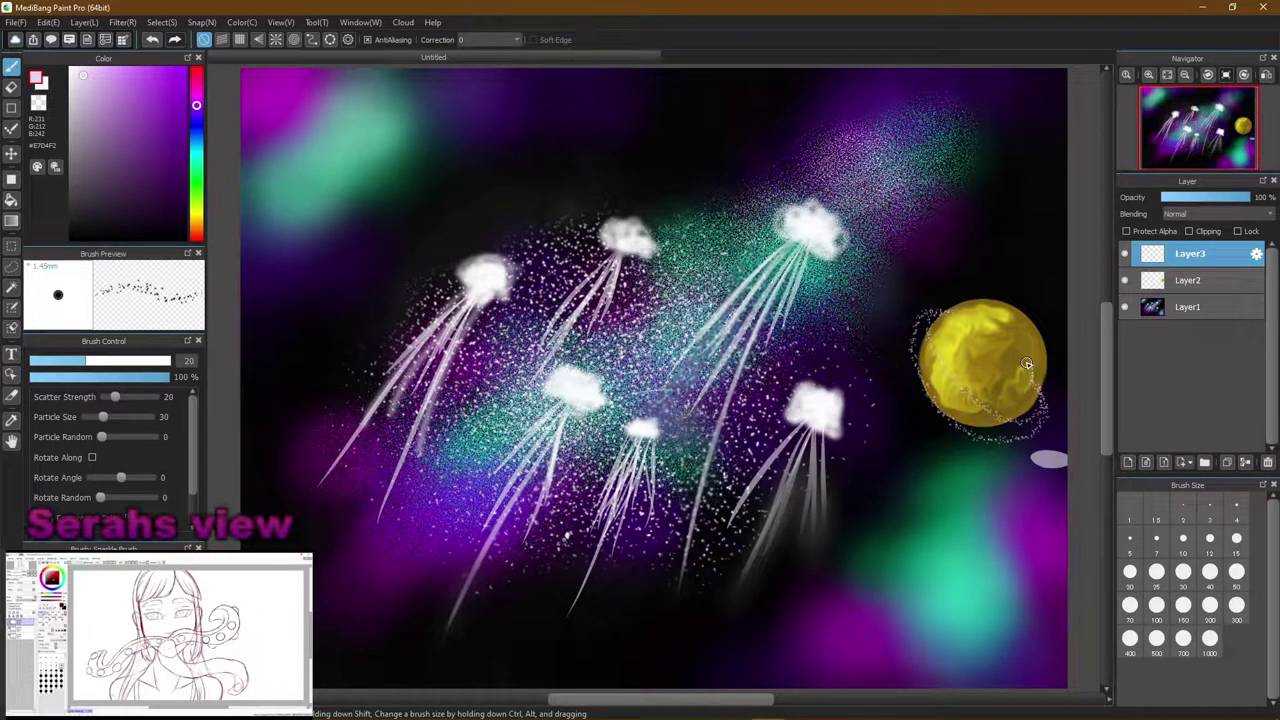
key("ctrl+z")
key("ctrl+z")
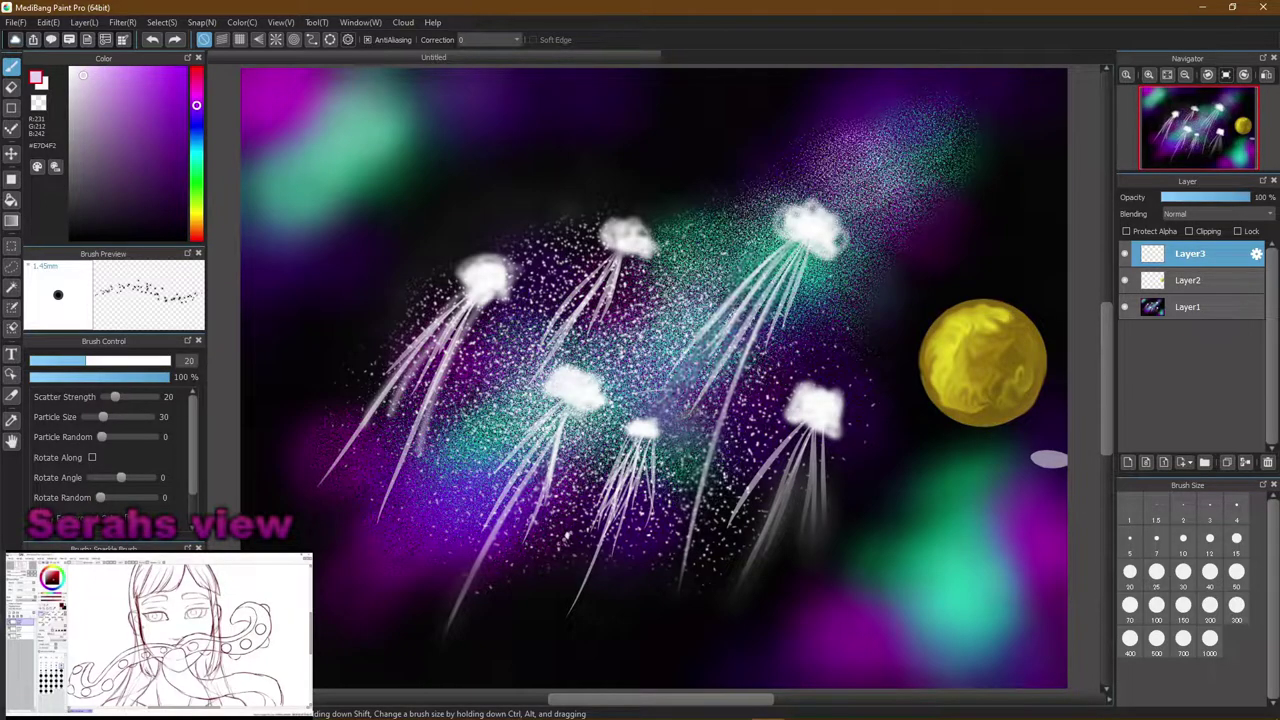
Draw overlapping tilted loops around the planet with the Pencil at size 4 and soften them with the Blur brush
left_click(150, 620)
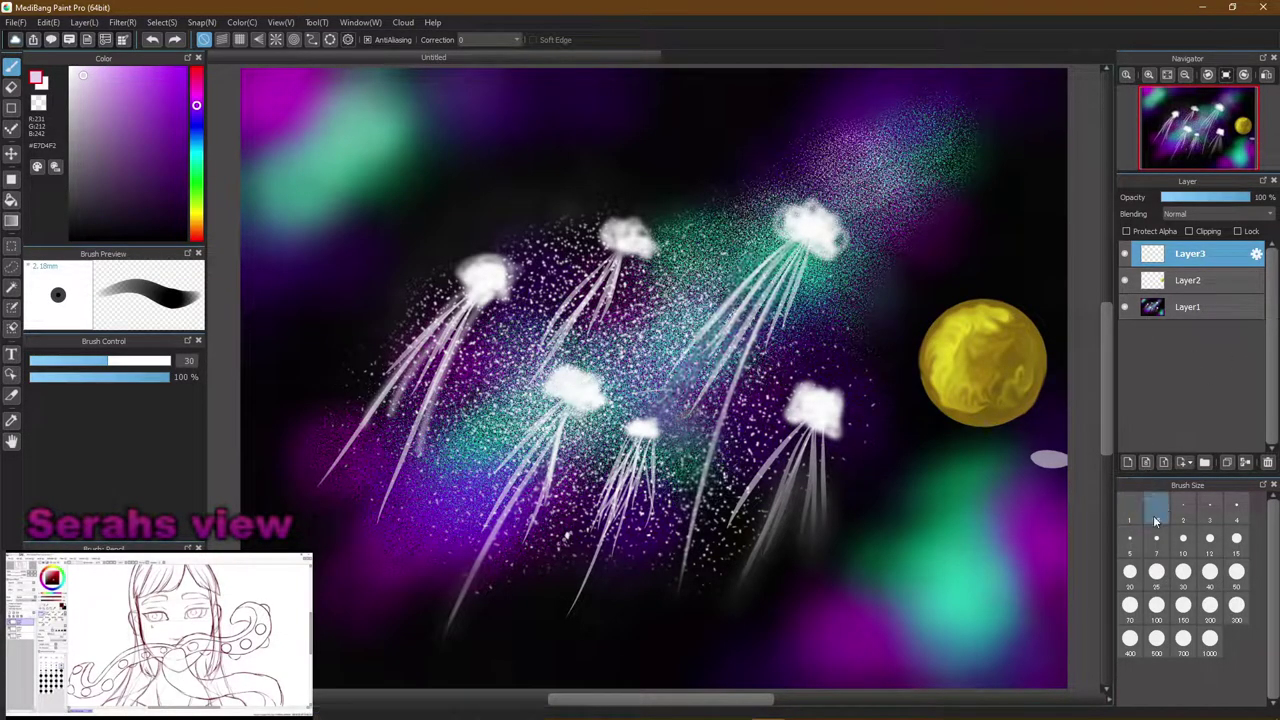
left_click(1209, 510)
left_click(1236, 510)
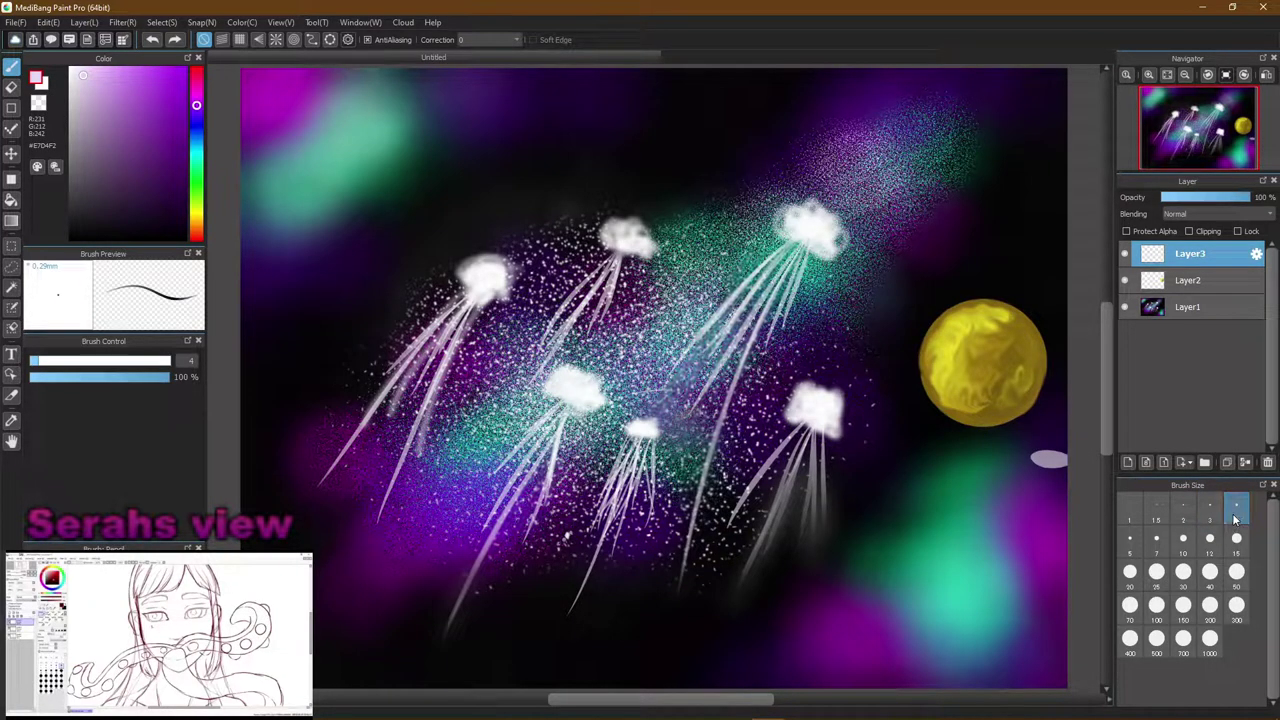
mouse_move(929, 320)
left_mouse_down()
mouse_move(944, 382)
mouse_move(1012, 424)
left_mouse_up()
key("ctrl+z")
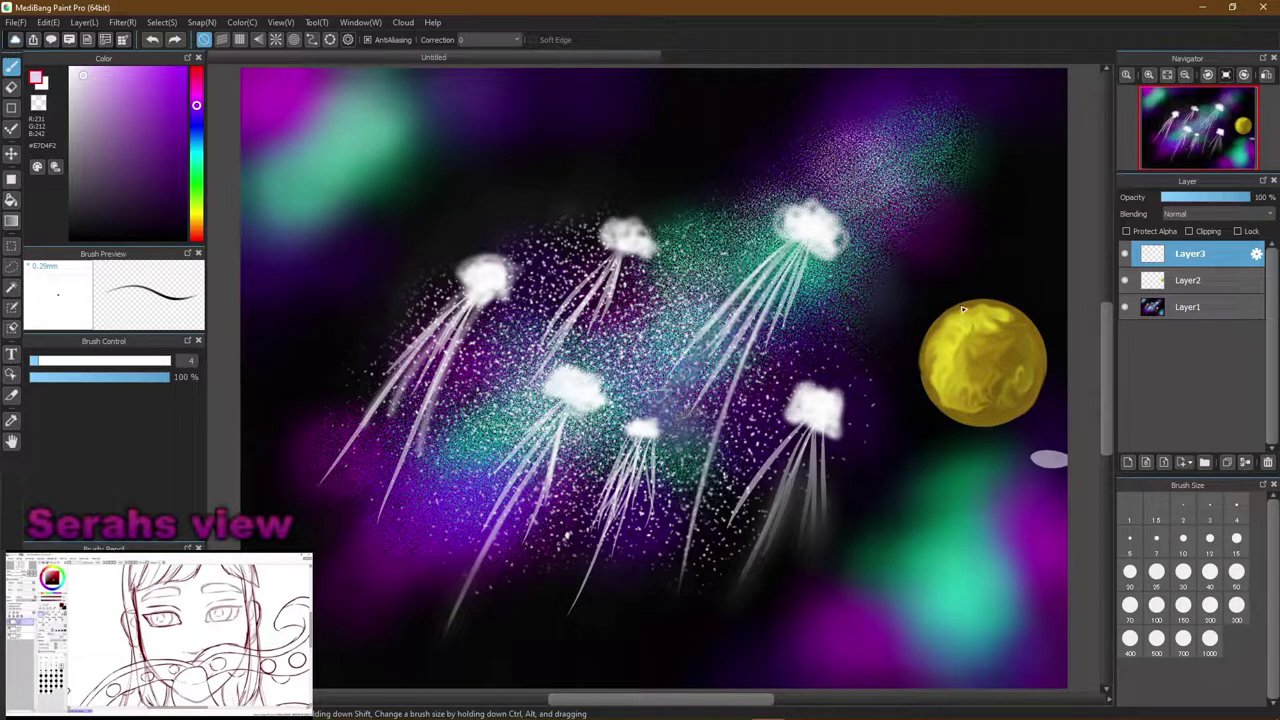
mouse_move(960, 305)
left_mouse_down()
mouse_move(928, 303)
mouse_move(937, 354)
mouse_move(999, 426)
mouse_move(1030, 412)
left_mouse_up()
mouse_move(938, 310)
left_mouse_down()
mouse_move(965, 390)
mouse_move(1025, 428)
mouse_move(1020, 412)
left_mouse_up()
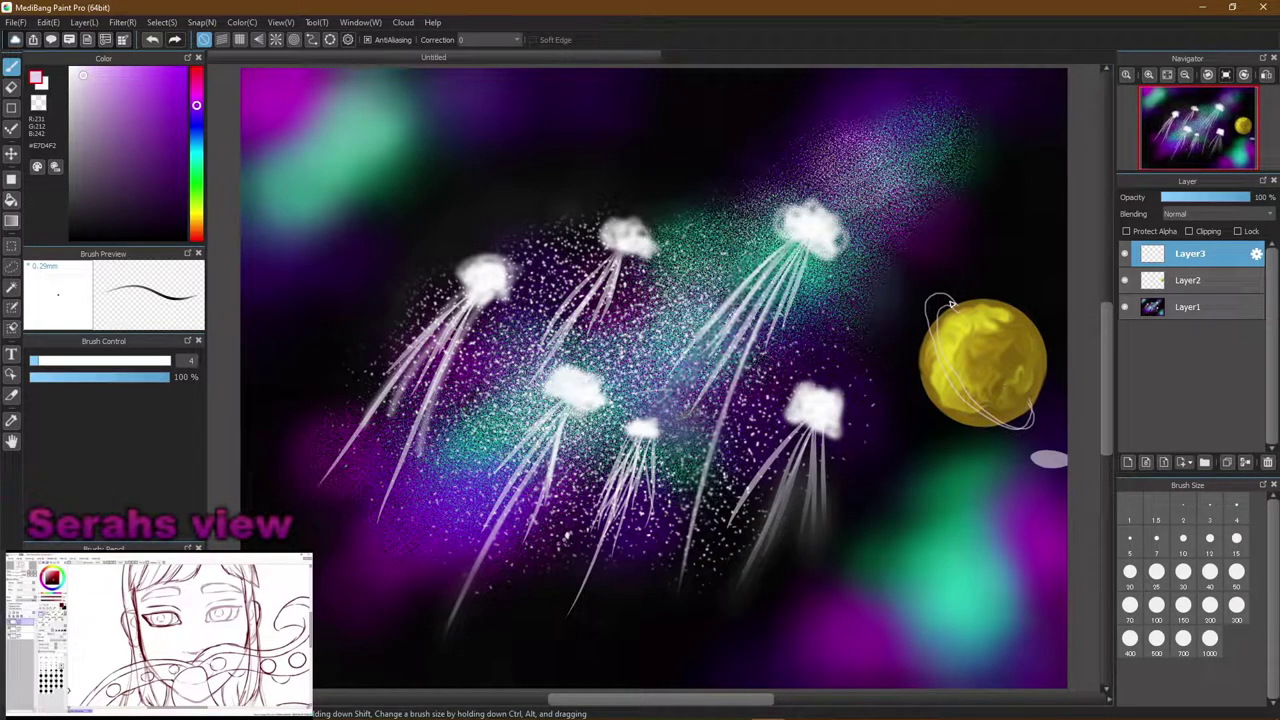
mouse_move(943, 300)
left_mouse_down()
mouse_move(925, 353)
mouse_move(974, 431)
mouse_move(1012, 440)
mouse_move(1032, 429)
mouse_move(1012, 400)
left_mouse_up()
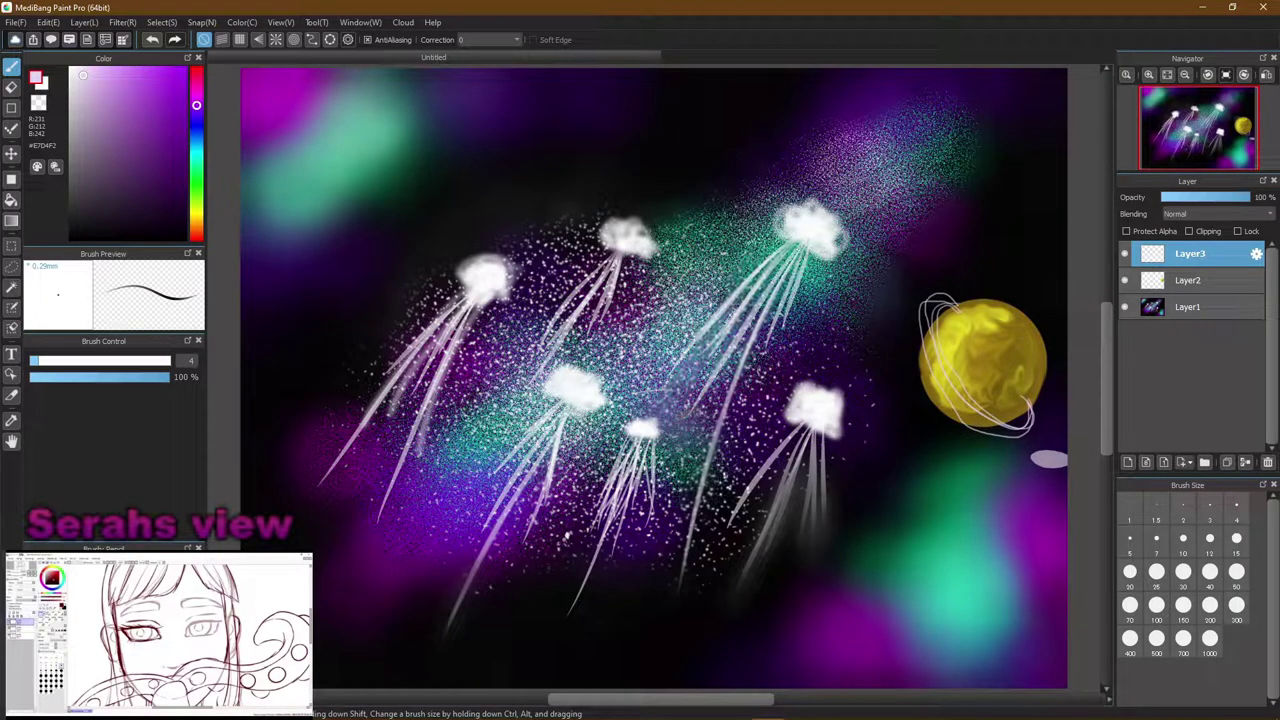
left_click(100, 640)
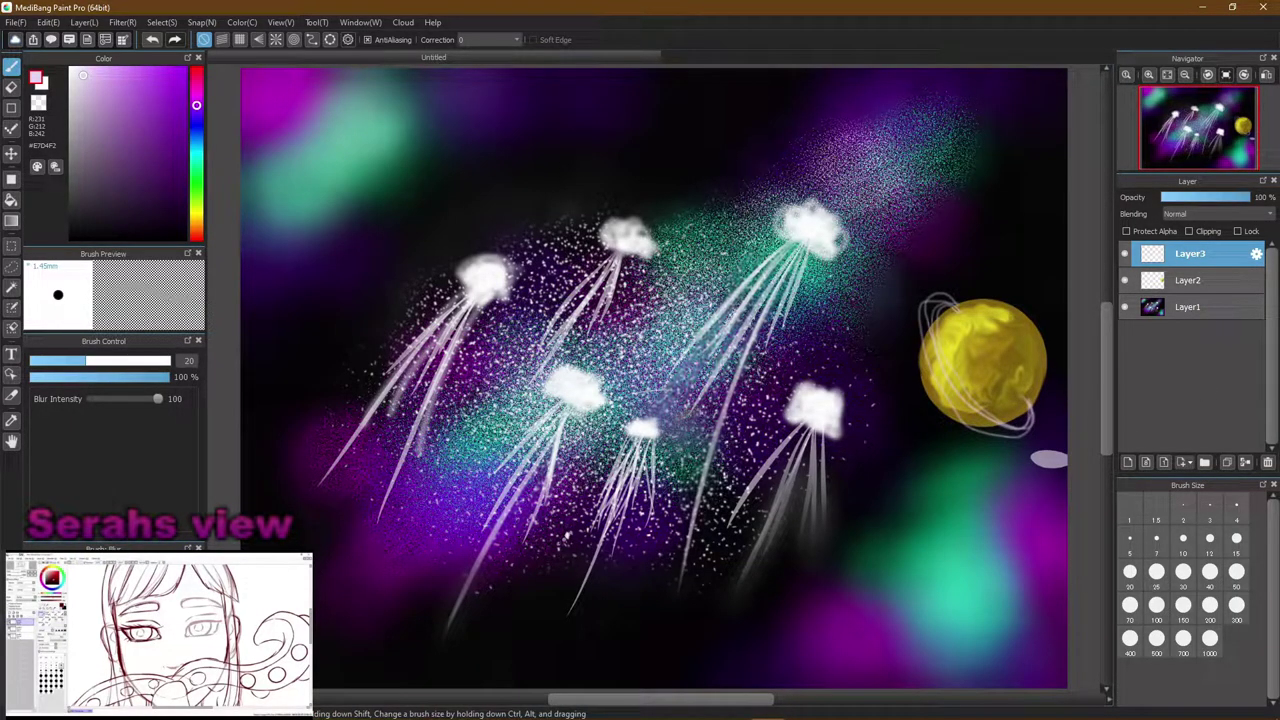
Try a pale lilac Rotation Symmetry Pen scribble at size 8 across the canvas, undoing it
left_click(100, 630)
mouse_move(465, 460)
left_mouse_down()
mouse_move(463, 509)
mouse_move(509, 539)
mouse_move(437, 547)
mouse_move(486, 590)
mouse_move(546, 614)
mouse_move(697, 570)
mouse_move(756, 522)
left_mouse_up()
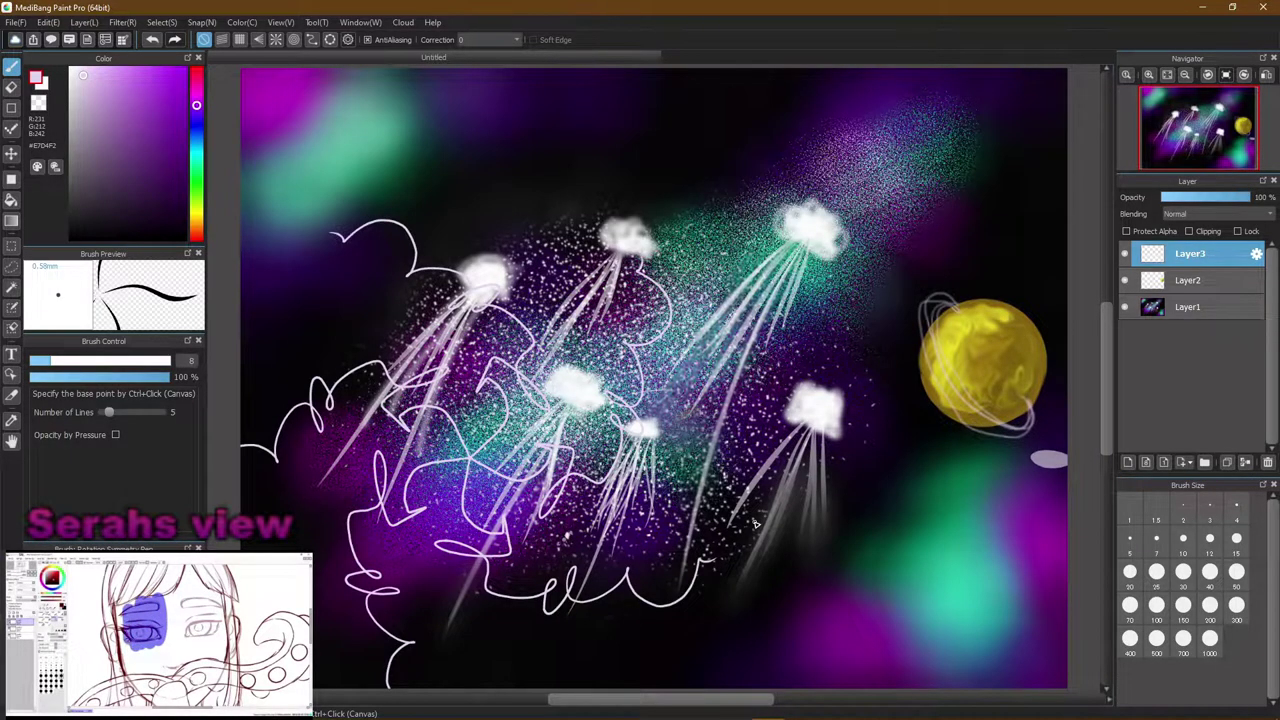
key("ctrl+z")
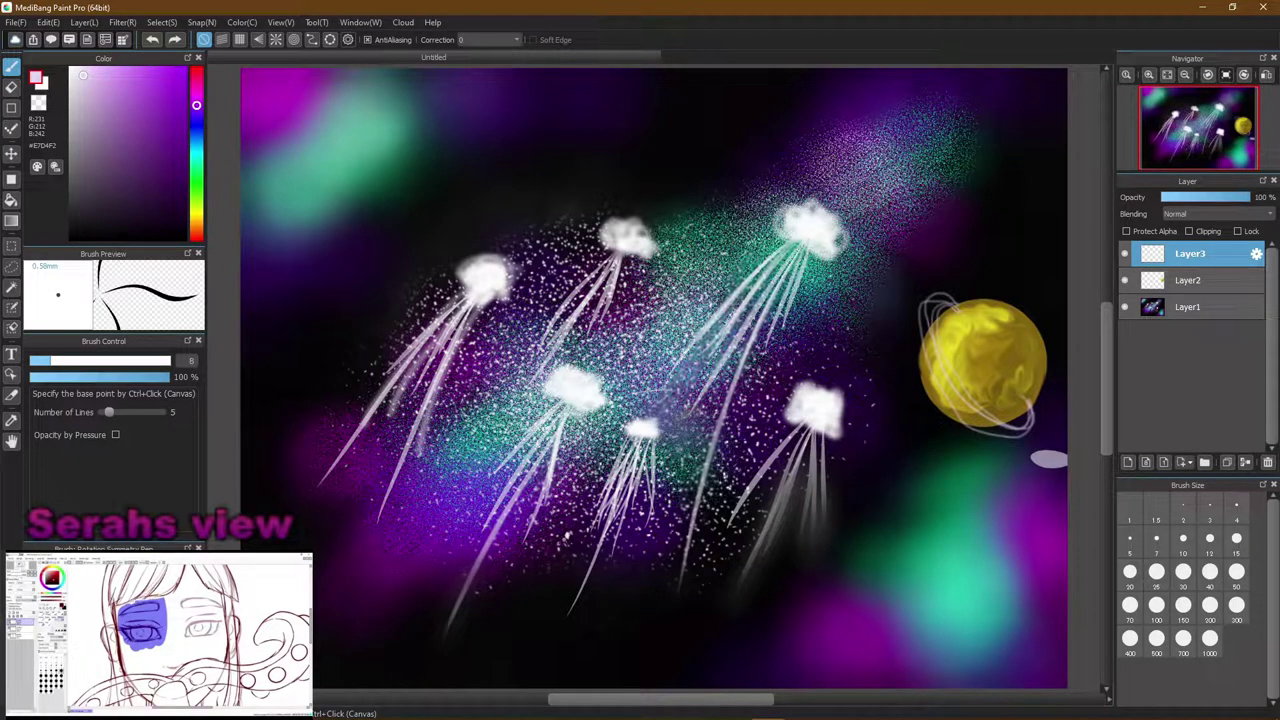
Fill the planet's ring into a soft pale lilac band with the Airbrush at size 30 and 20% opacity
left_click(100, 600)
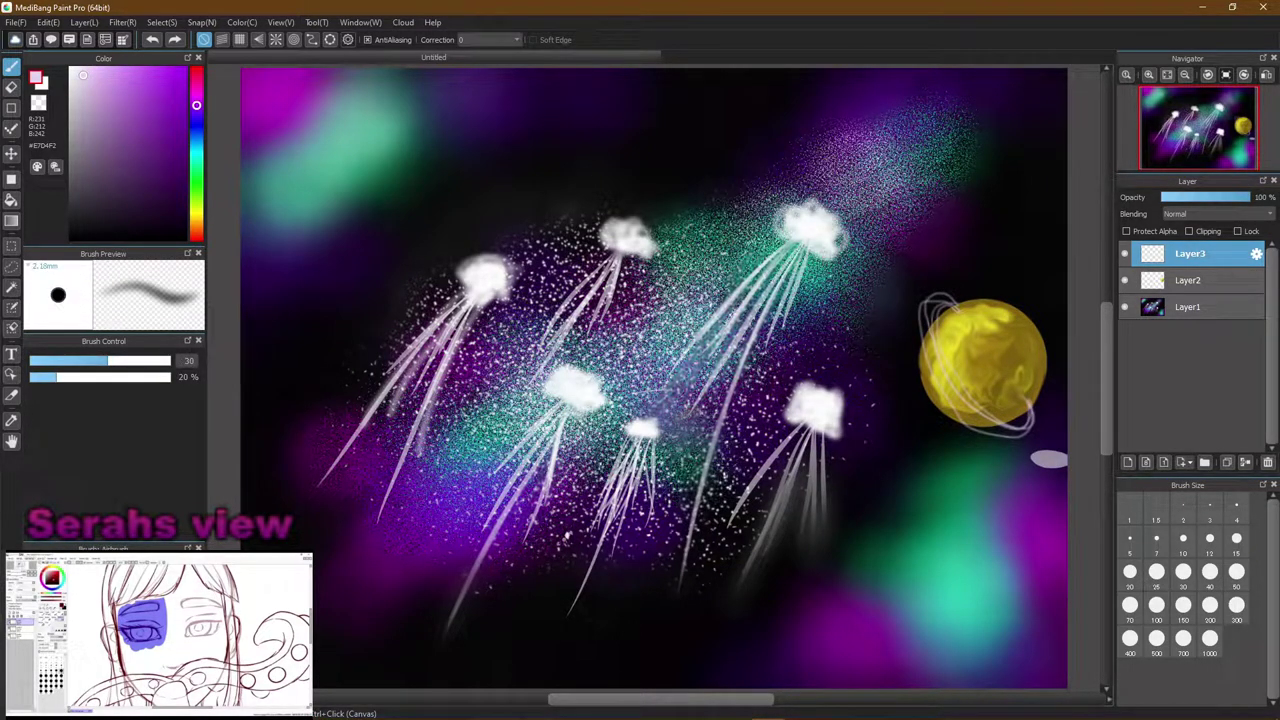
left_click_drag(866, 406, 910, 522)
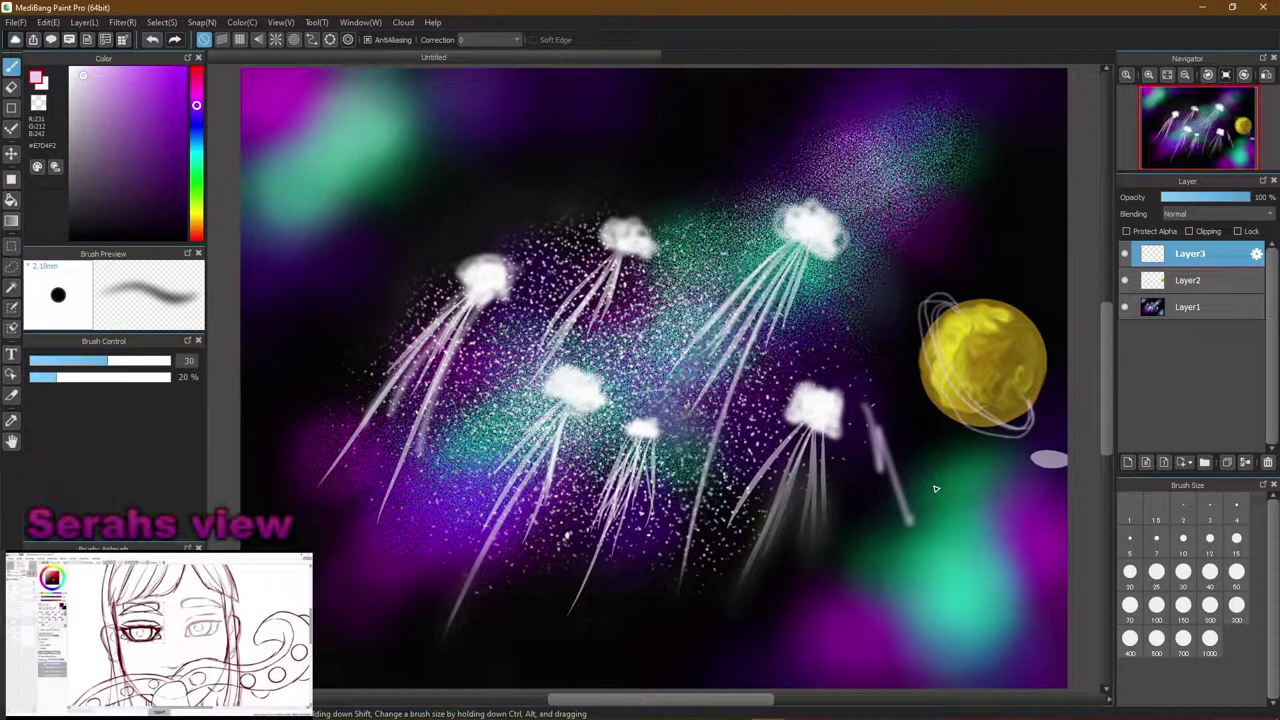
key("ctrl+z")
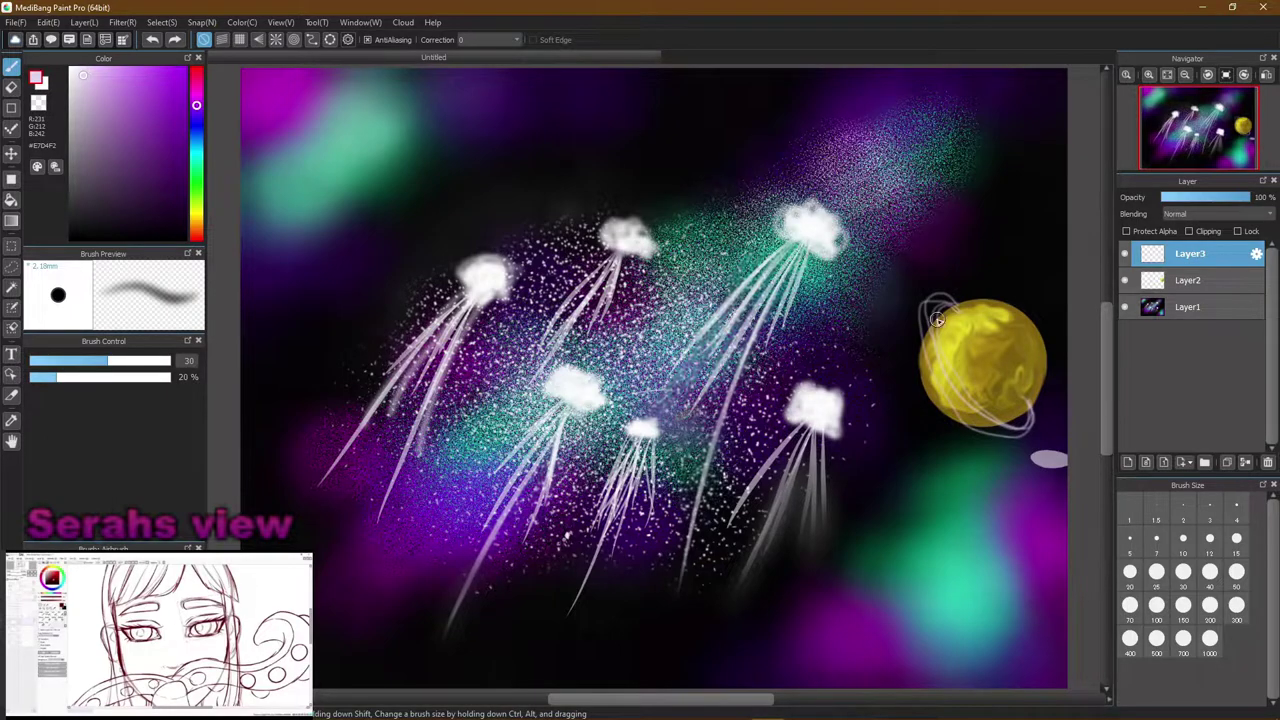
mouse_move(949, 305)
left_mouse_down()
mouse_move(933, 362)
mouse_move(951, 393)
mouse_move(981, 419)
mouse_move(1023, 428)
mouse_move(998, 384)
mouse_move(967, 391)
left_mouse_up()
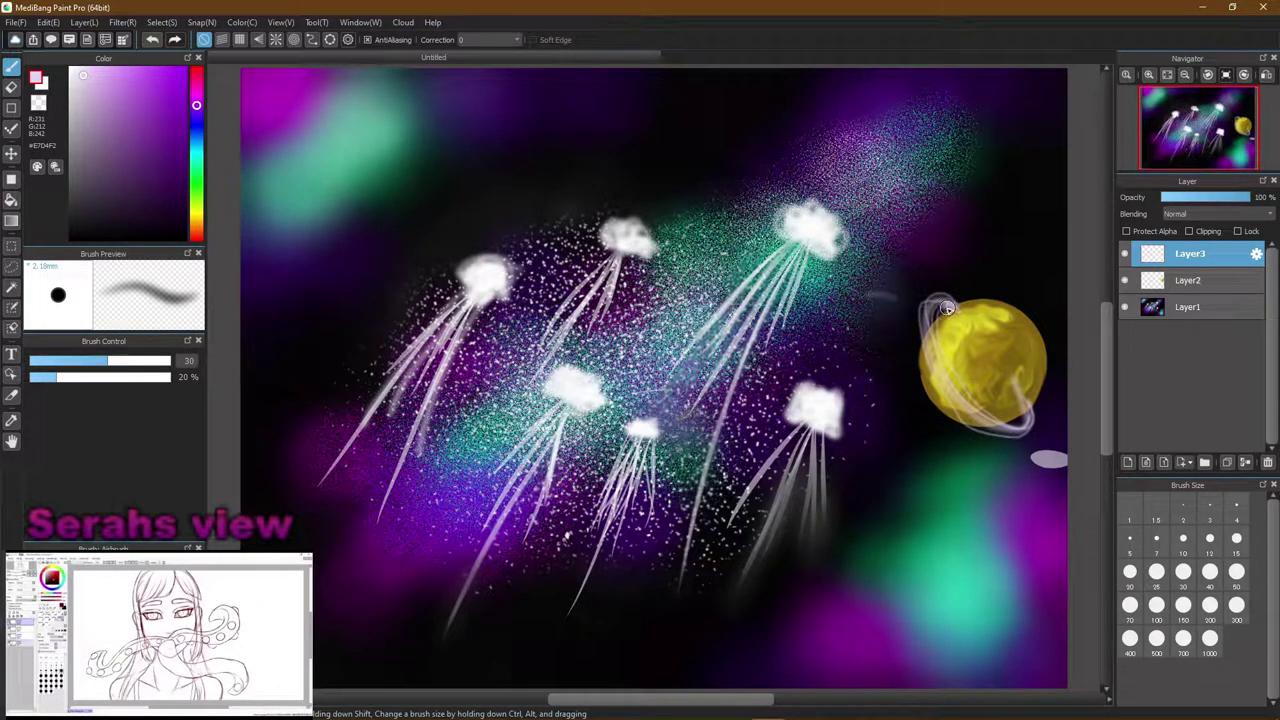
key("ctrl+z")
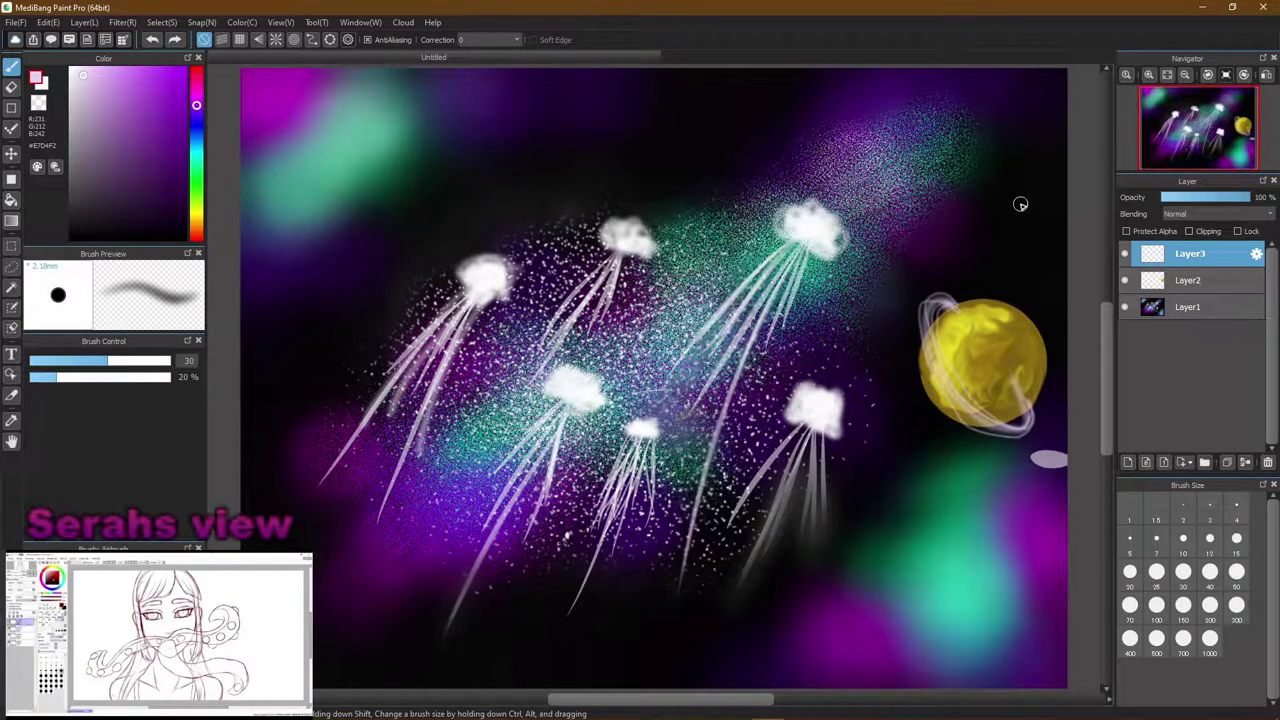
mouse_move(955, 300)
left_mouse_down()
mouse_move(924, 308)
mouse_move(935, 390)
mouse_move(995, 432)
mouse_move(1025, 429)
mouse_move(1031, 413)
mouse_move(995, 423)
mouse_move(956, 410)
mouse_move(924, 362)
mouse_move(943, 403)
mouse_move(922, 348)
mouse_move(922, 361)
mouse_move(924, 302)
mouse_move(944, 301)
mouse_move(934, 323)
mouse_move(950, 368)
mouse_move(929, 300)
mouse_move(930, 337)
mouse_move(949, 394)
mouse_move(921, 326)
mouse_move(988, 413)
mouse_move(1028, 416)
mouse_move(1024, 398)
mouse_move(1021, 426)
mouse_move(985, 423)
mouse_move(956, 397)
mouse_move(966, 408)
mouse_move(929, 343)
mouse_move(933, 305)
mouse_move(928, 340)
mouse_move(949, 393)
mouse_move(983, 427)
mouse_move(952, 402)
mouse_move(914, 328)
mouse_move(916, 358)
mouse_move(997, 408)
left_mouse_up()
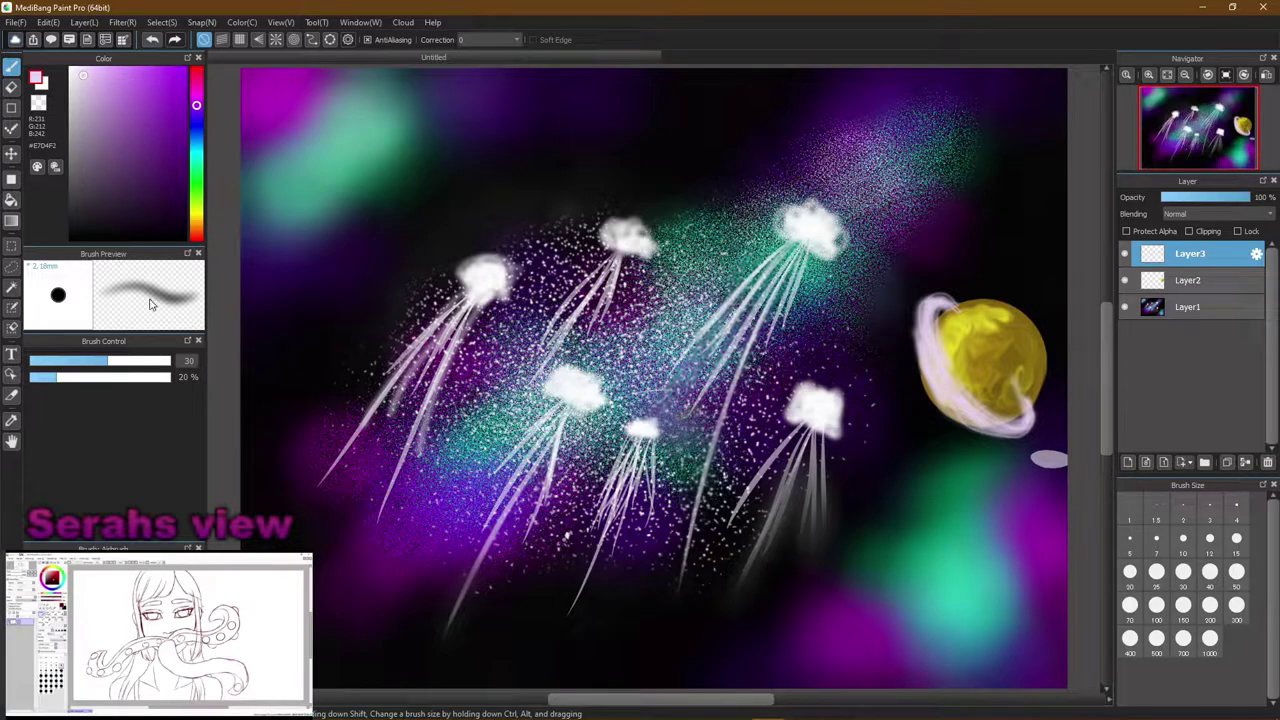
Erase the ring's tapering end where it overlaps the planet's lower-right edge, using the Eraser at size 10
left_click(12, 88)
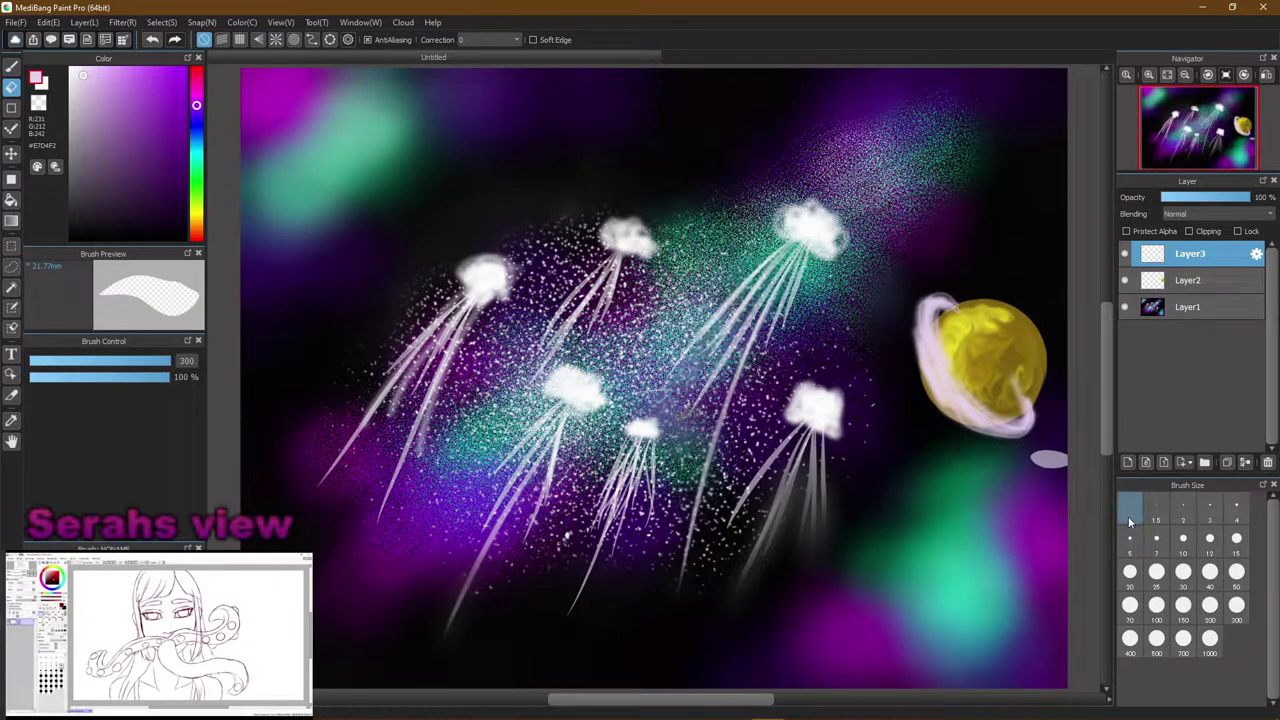
left_click(1183, 540)
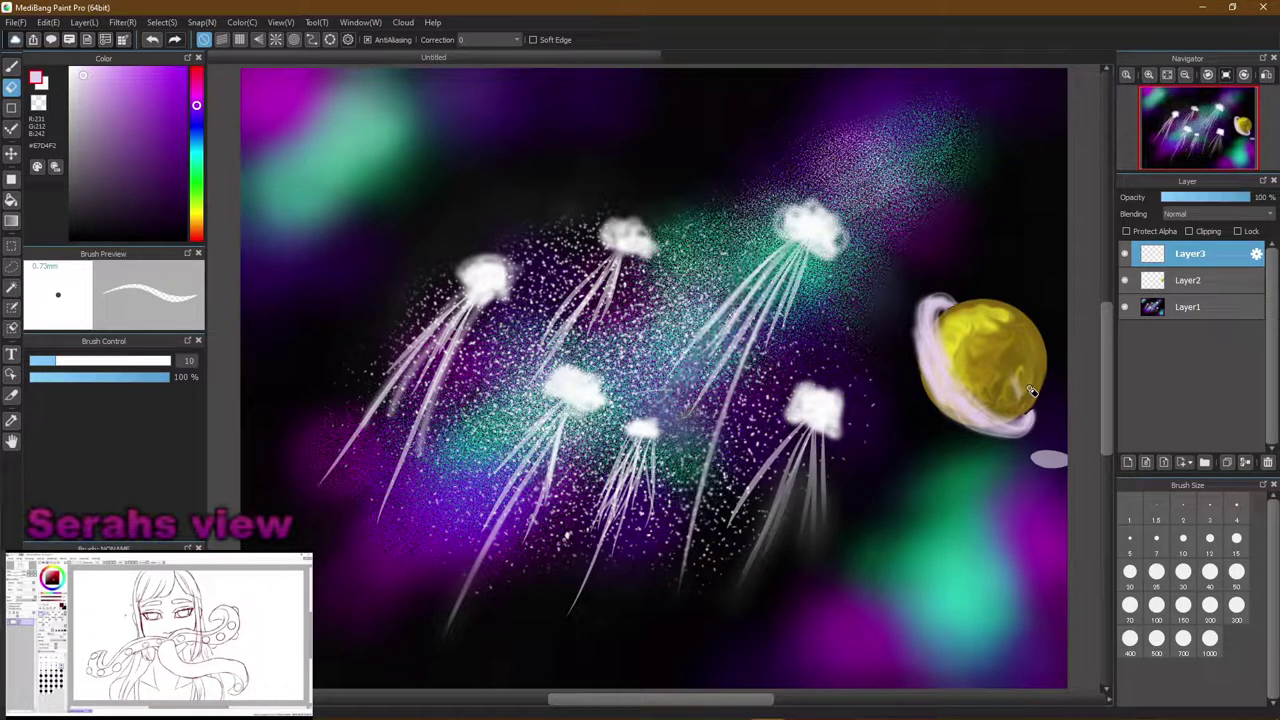
left_click_drag(1031, 391, 1033, 393)
scroll(1033, 393, "up", 1)
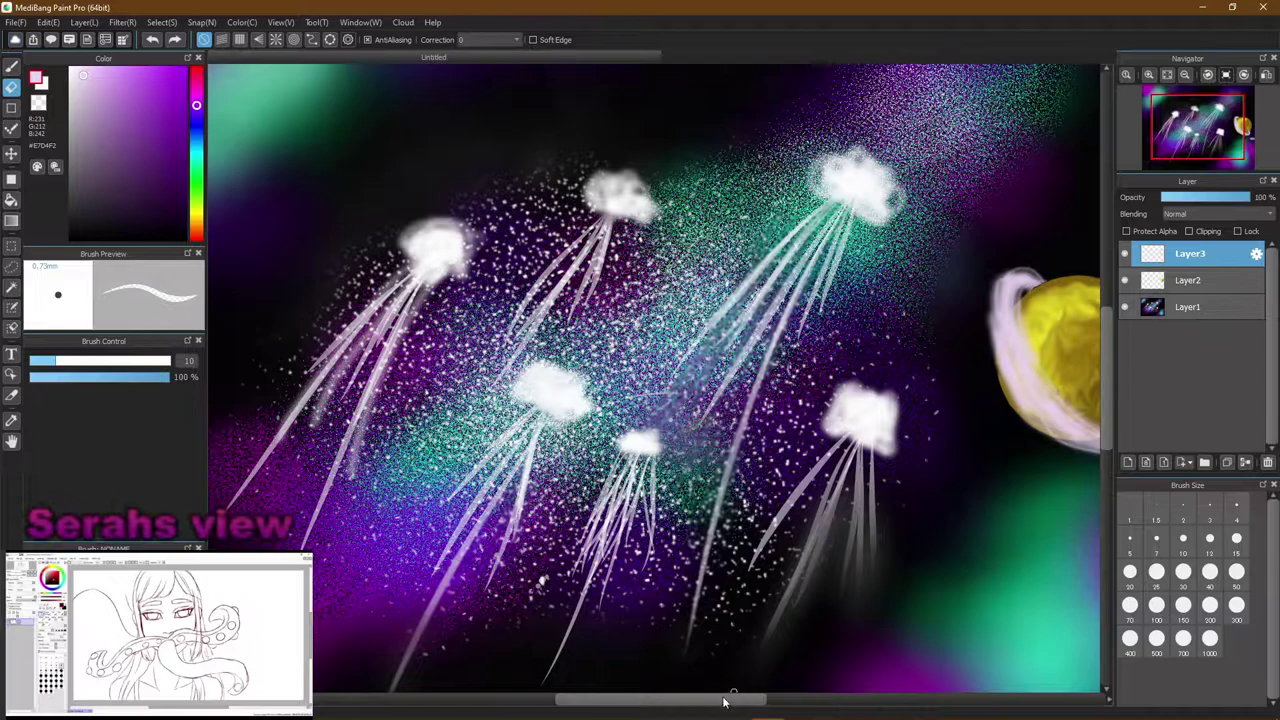
left_click_drag(717, 700, 820, 698)
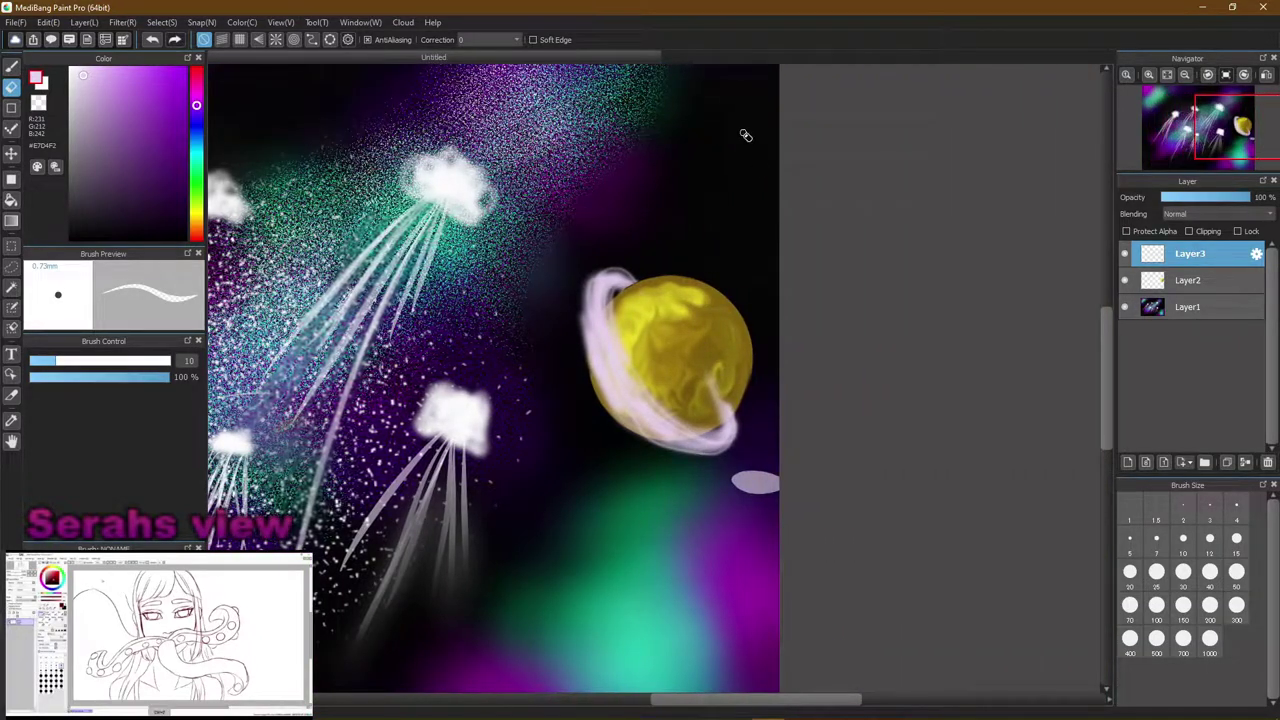
mouse_move(707, 411)
left_mouse_down()
mouse_move(707, 367)
mouse_move(697, 403)
mouse_move(725, 389)
mouse_move(726, 418)
mouse_move(709, 366)
mouse_move(730, 410)
left_mouse_up()
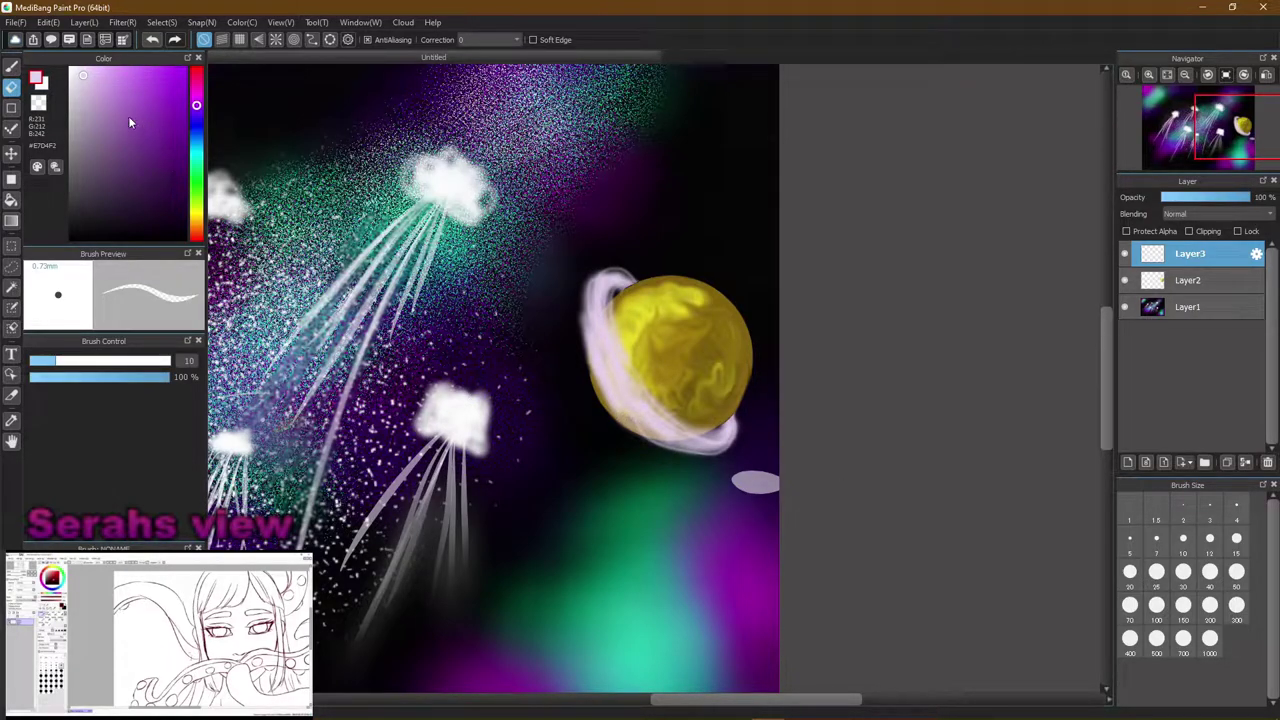
Choose violet #9050F2 for the Airbrush and test it on a shooting star's fluffy head, undoing the scribble
left_click_drag(100, 76, 126, 80)
left_click_drag(195, 112, 196, 118)
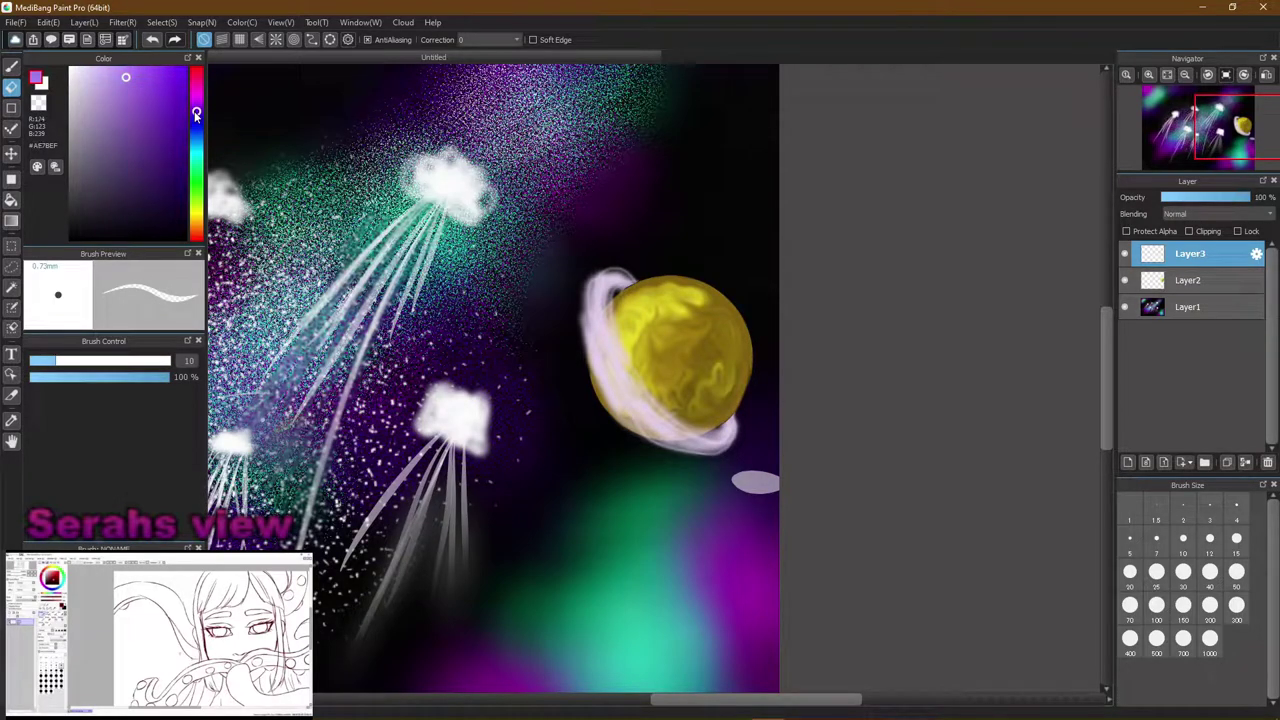
left_click(196, 112)
left_click_drag(125, 80, 147, 78)
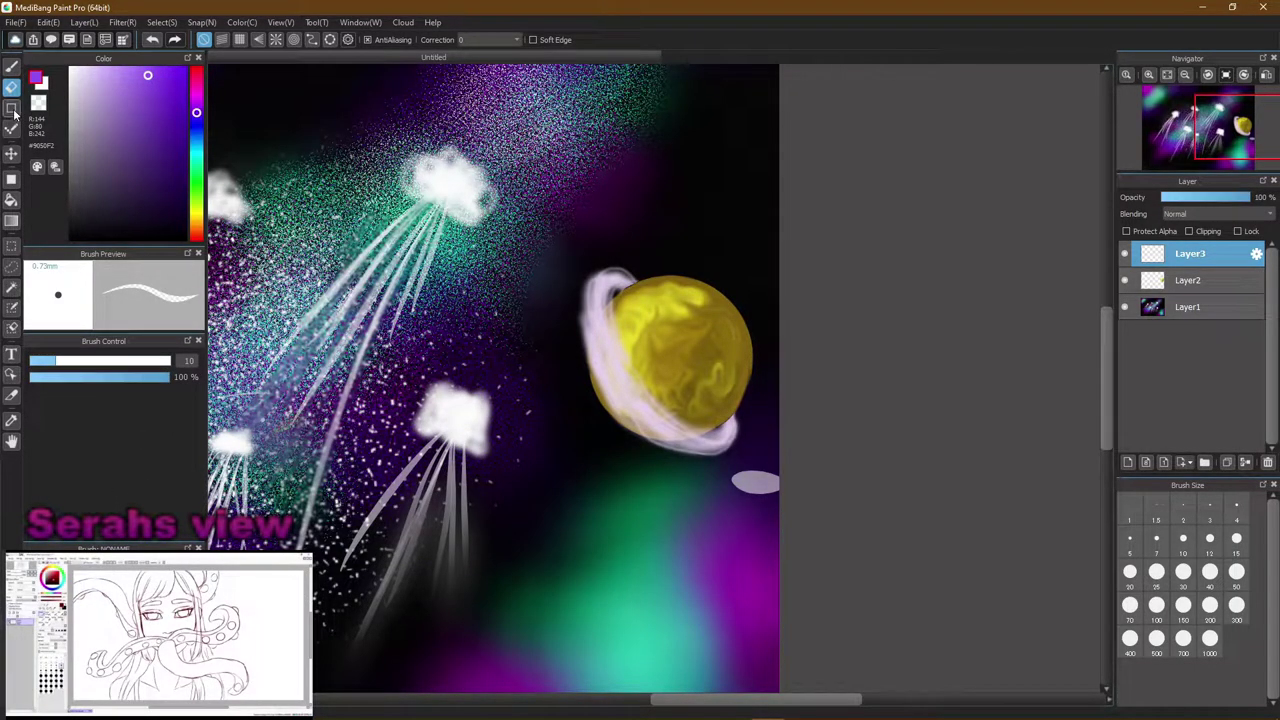
left_click(13, 69)
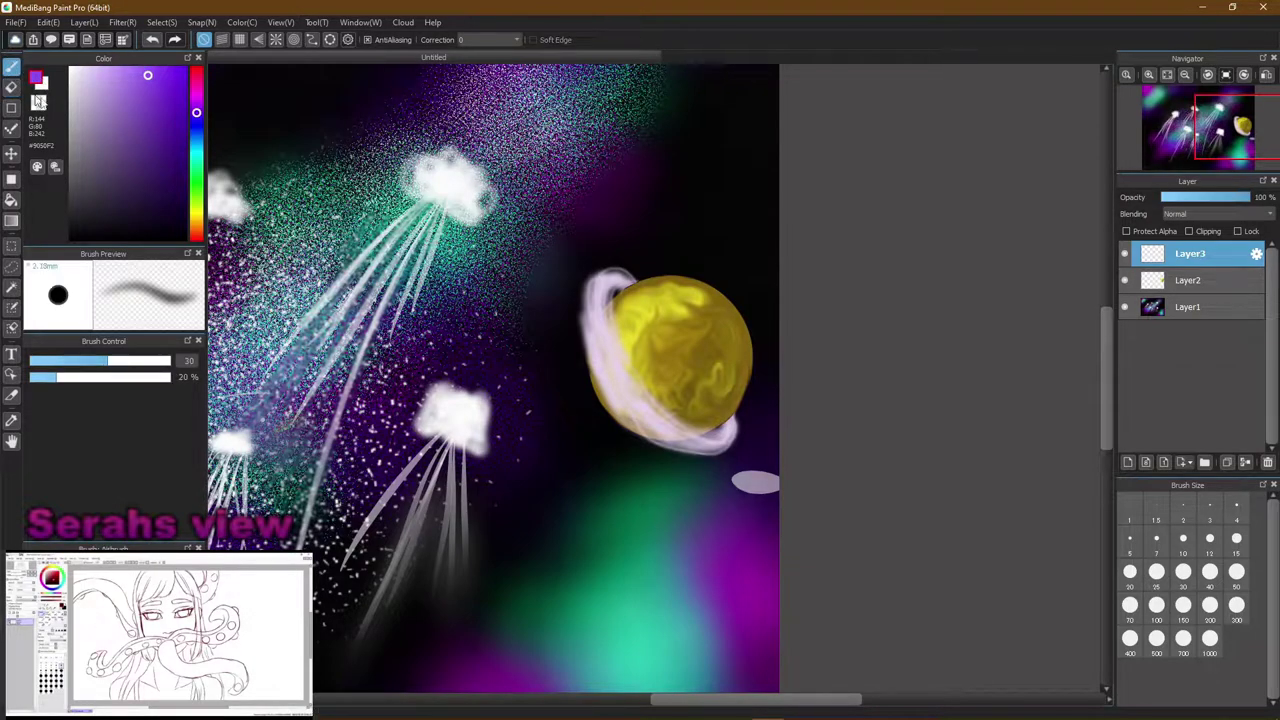
mouse_move(448, 445)
left_mouse_down()
mouse_move(443, 420)
mouse_move(470, 416)
left_mouse_up()
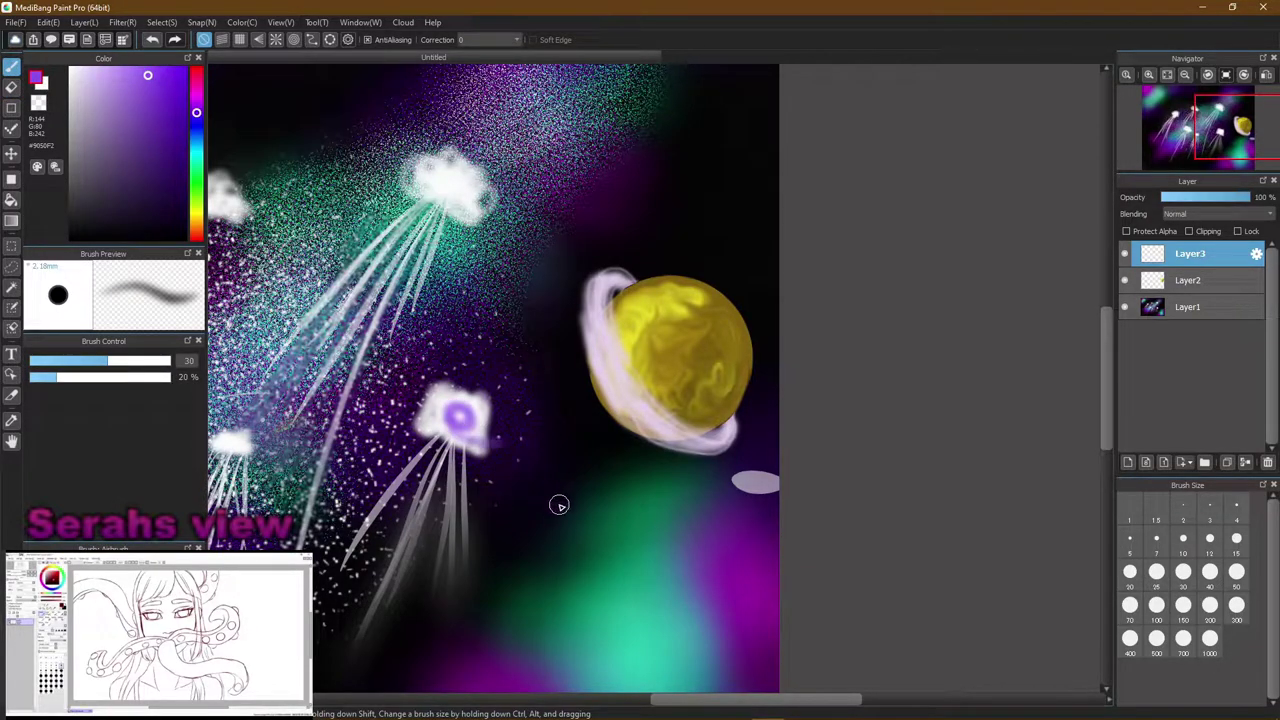
key("ctrl+z")
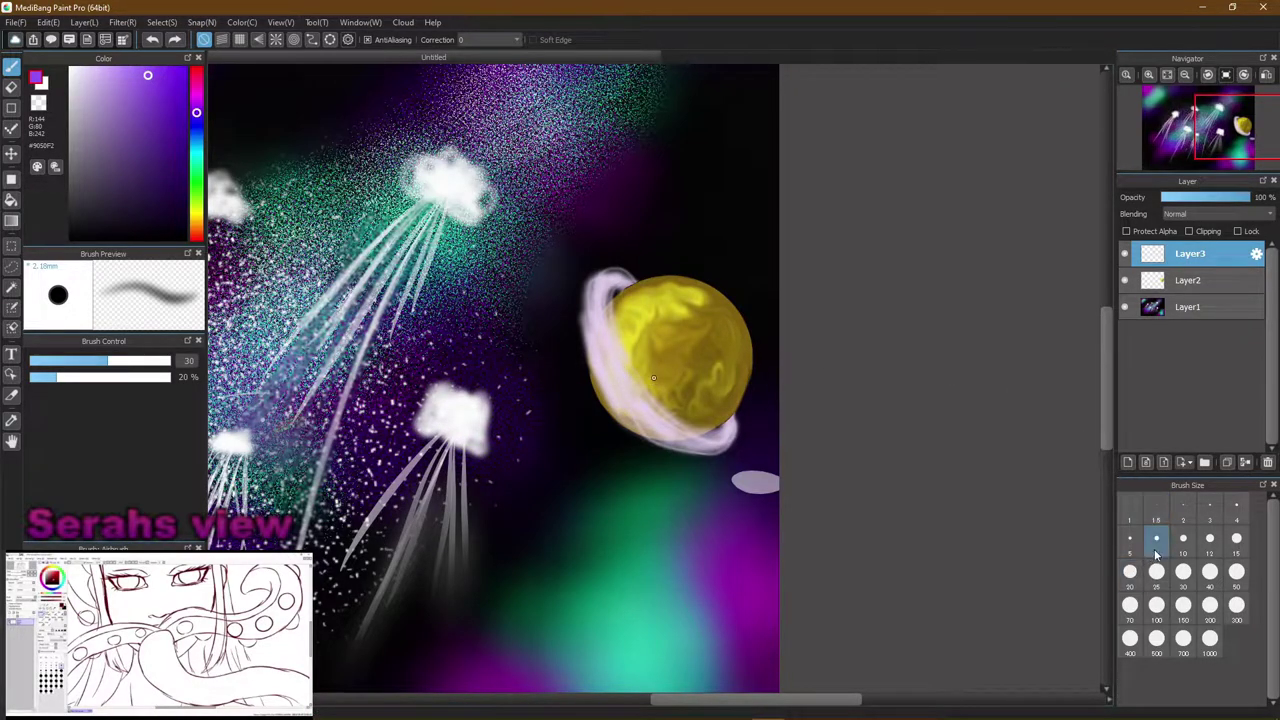
Shade the ring's inner ends with violet and streak its band with pale violet #C1A1F0, using the Airbrush at size 12 and 20% opacity
left_click(1210, 543)
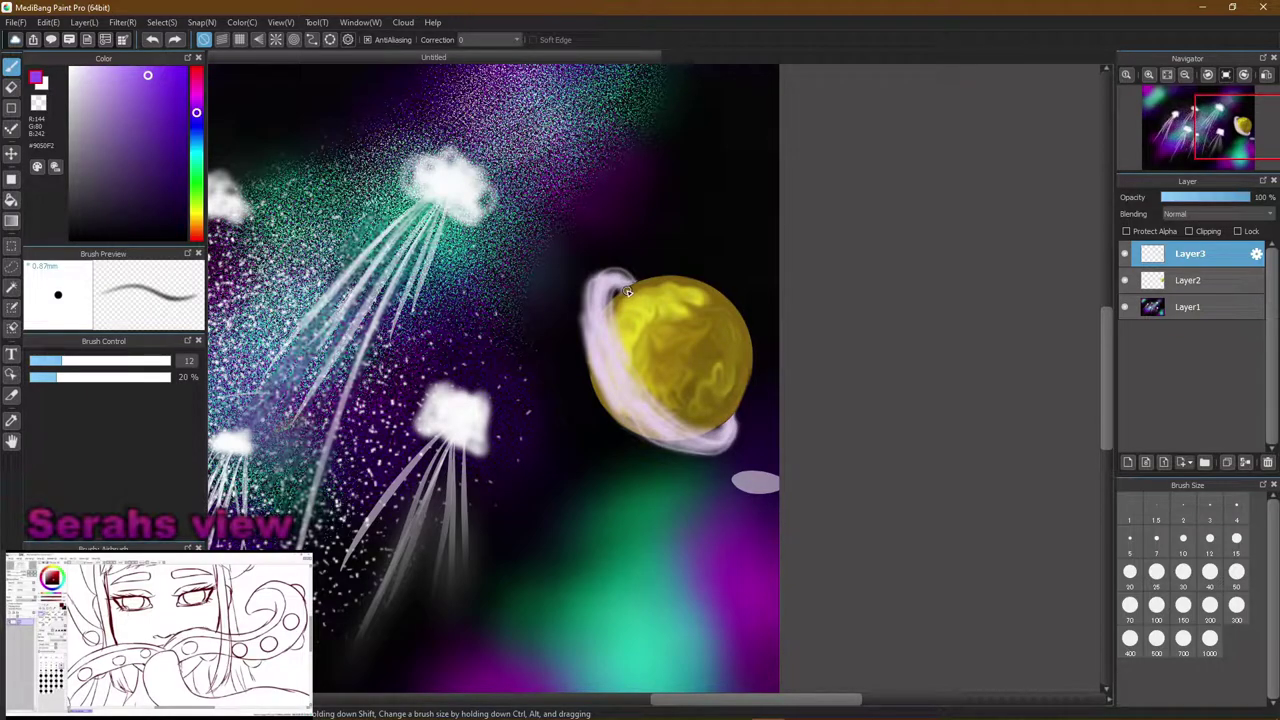
mouse_move(612, 291)
left_mouse_down()
mouse_move(614, 336)
mouse_move(640, 370)
mouse_move(712, 415)
left_mouse_up()
key("ctrl+z")
mouse_move(612, 297)
left_mouse_down()
mouse_move(626, 290)
mouse_move(614, 290)
left_mouse_up()
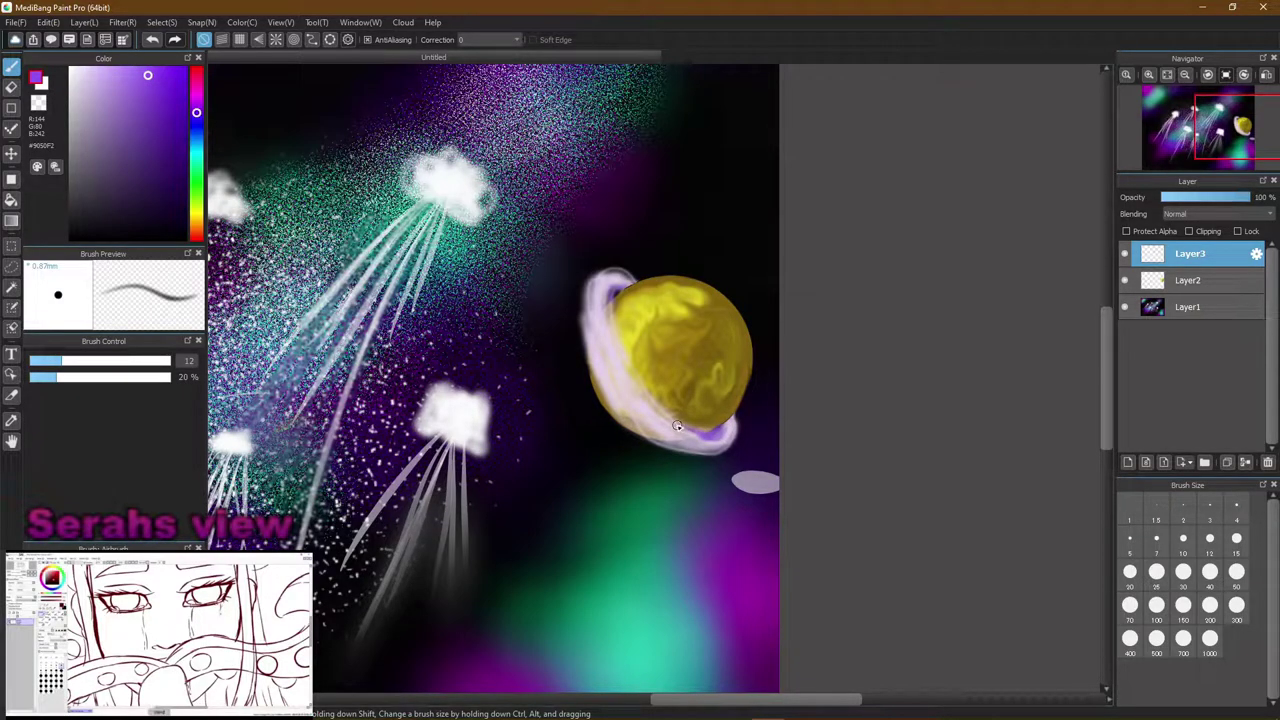
key("ctrl+z")
left_click_drag(617, 349, 617, 350)
key("ctrl+z")
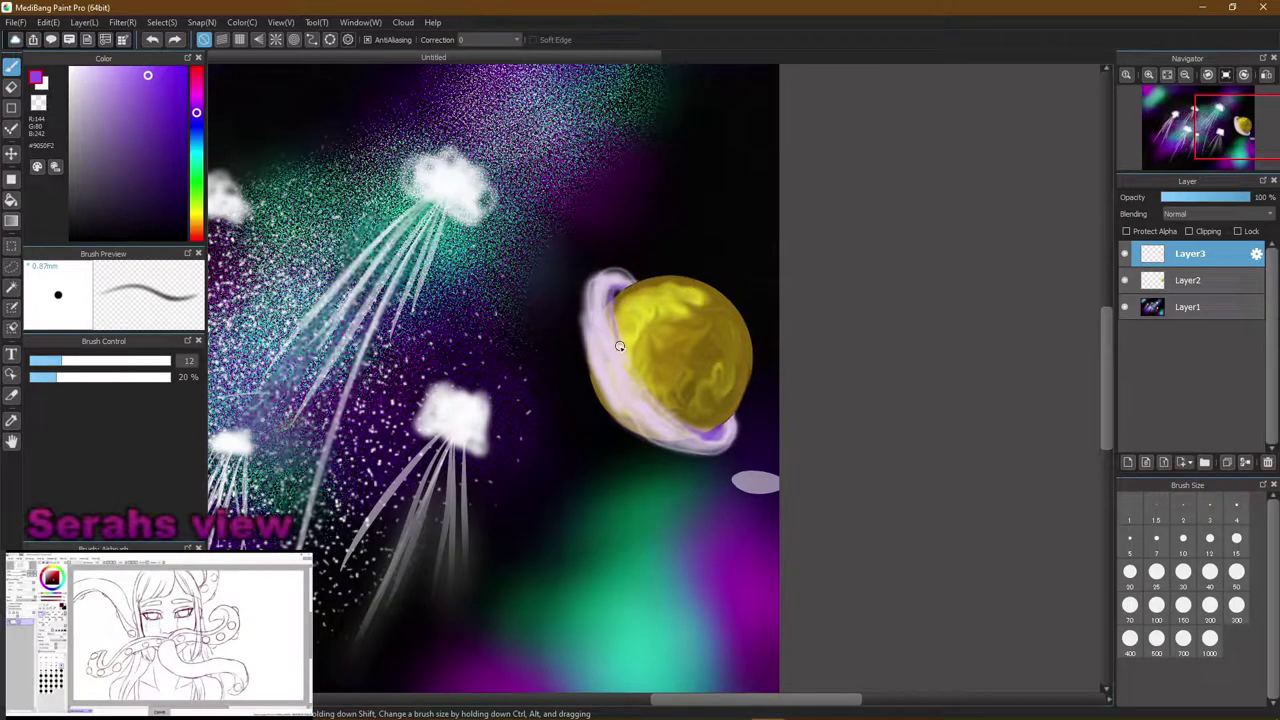
mouse_move(650, 390)
left_mouse_down()
mouse_move(676, 420)
mouse_move(745, 453)
left_mouse_up()
left_click_drag(146, 77, 107, 76)
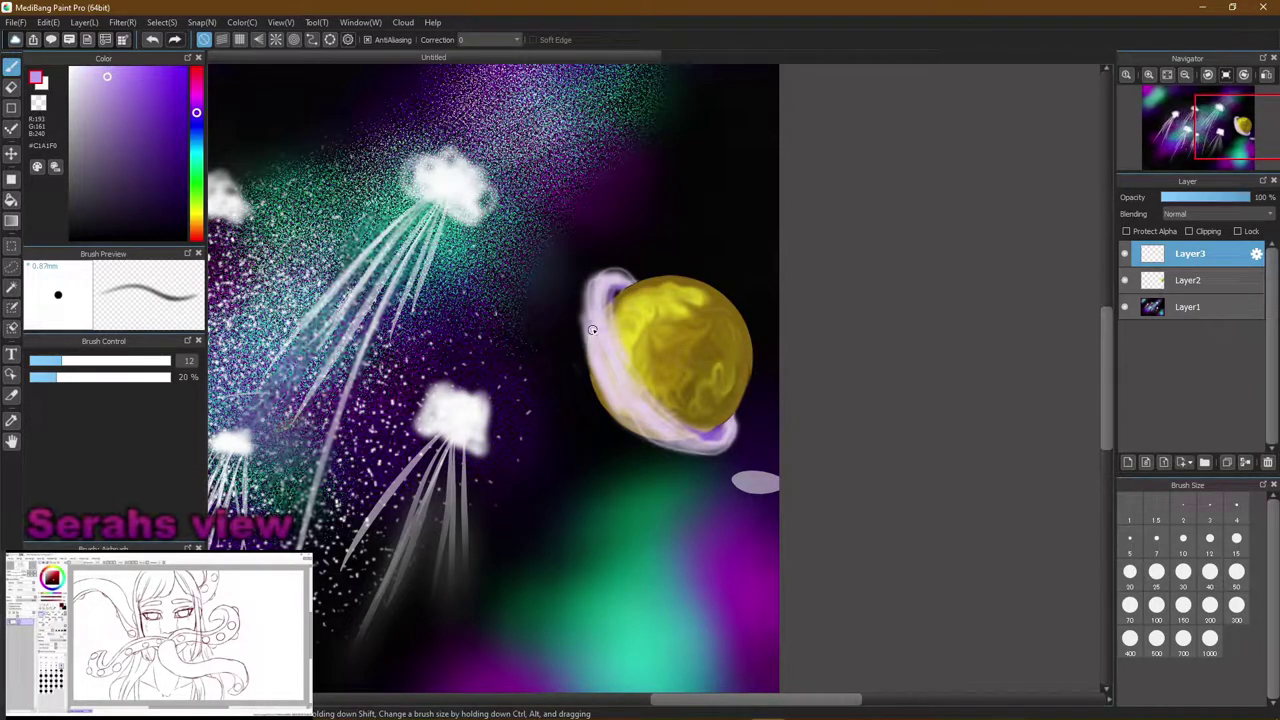
left_click_drag(595, 288, 604, 302)
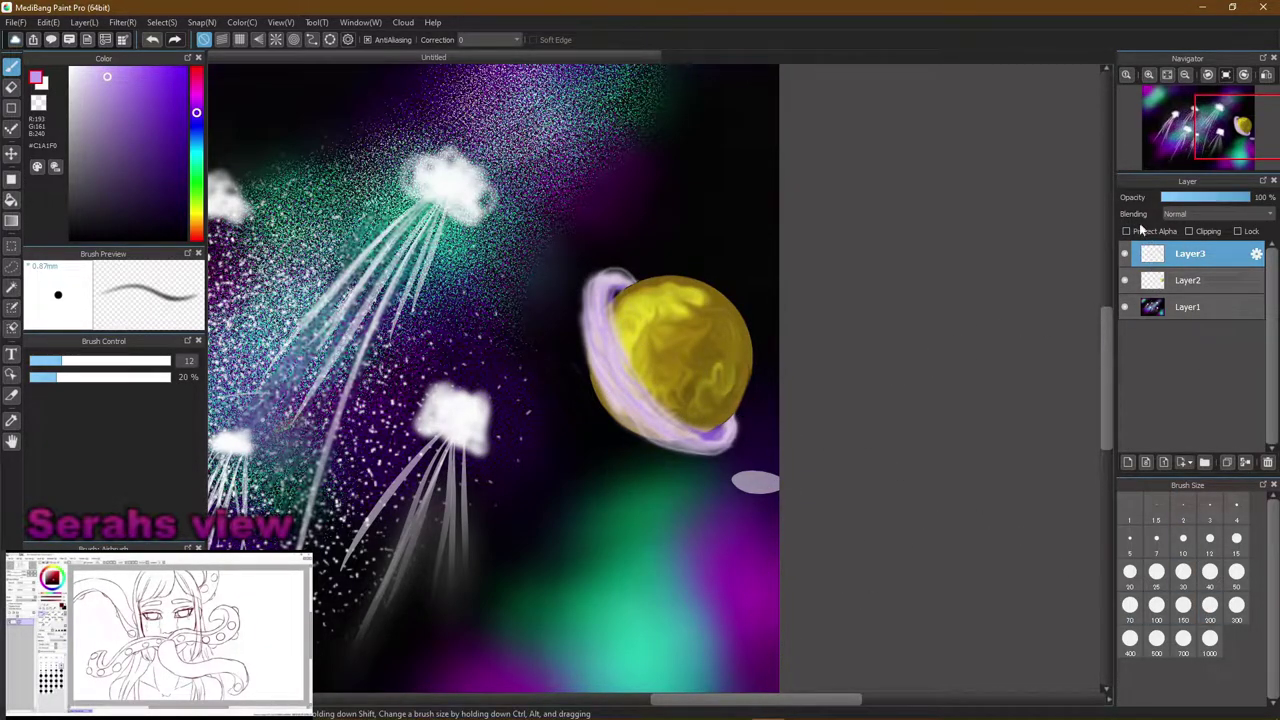
Add a new layer and choose dusty blue #82ABC7, undoing a size 70 Airbrush test dot above the planet
left_click(1127, 463)
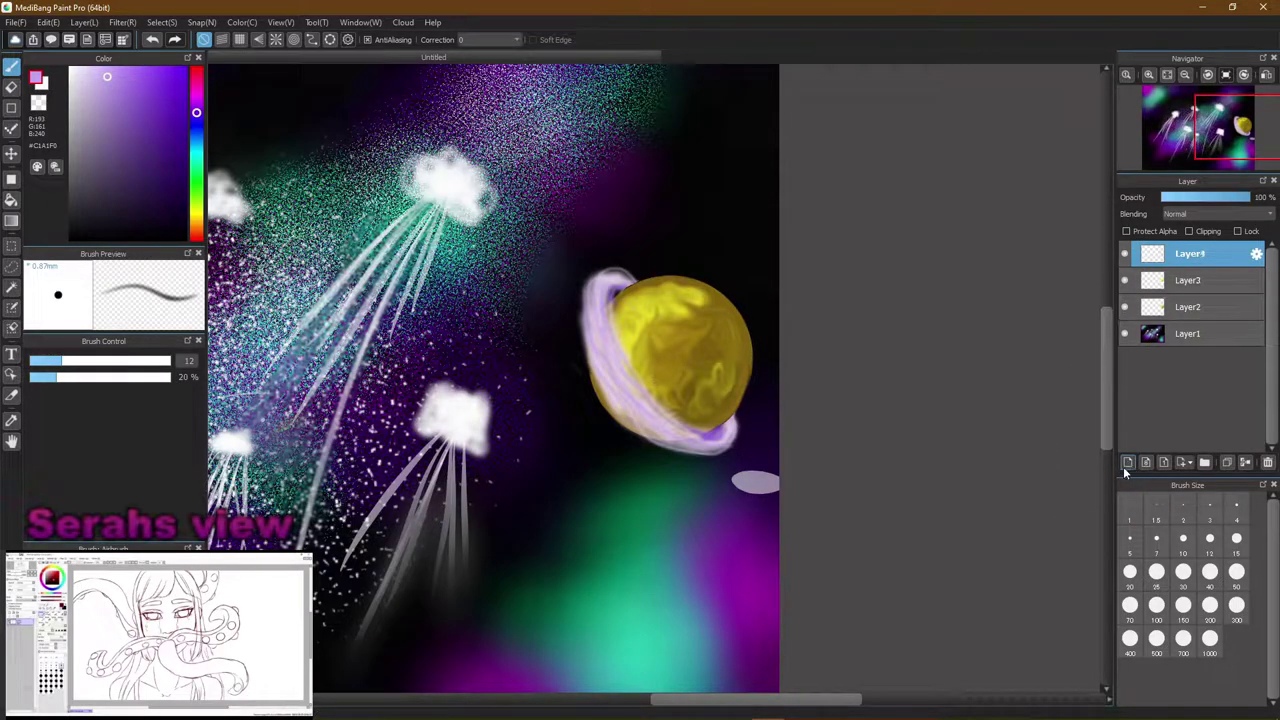
left_click(1183, 638)
left_click(1156, 605)
left_click(1141, 606)
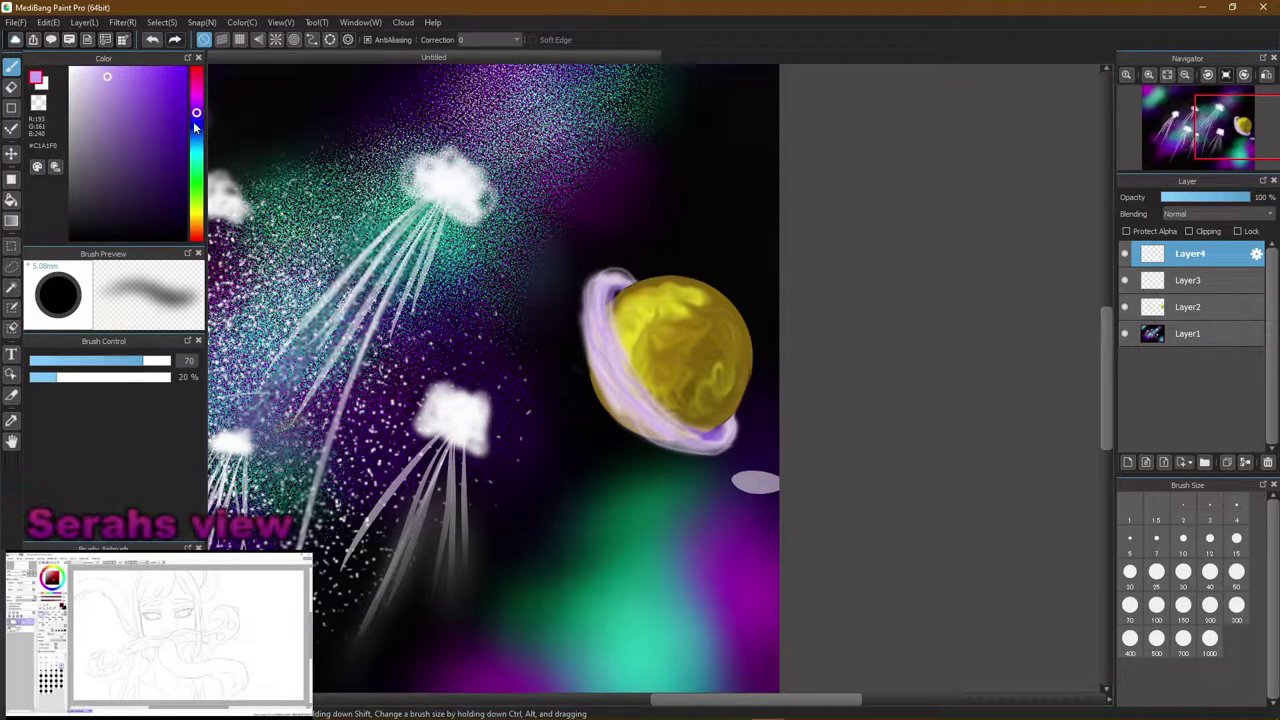
left_click_drag(200, 111, 201, 140)
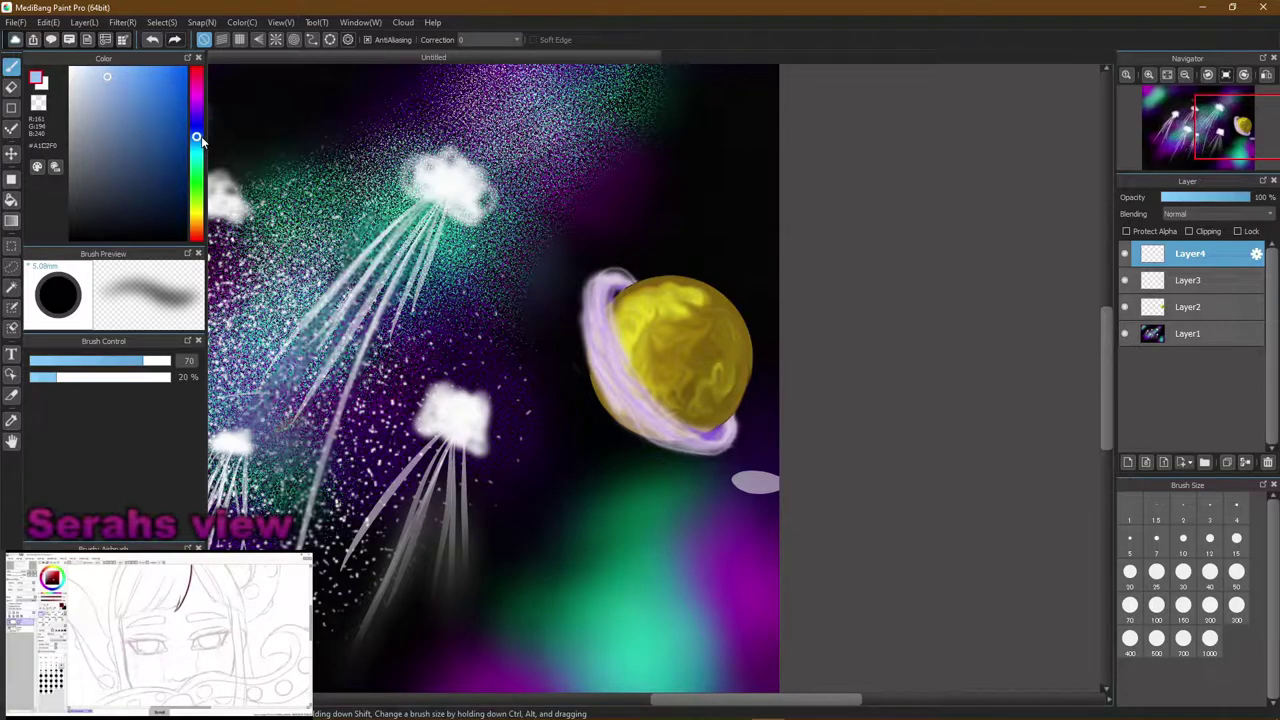
mouse_move(111, 80)
left_mouse_down()
mouse_move(104, 119)
mouse_move(119, 128)
mouse_move(107, 114)
mouse_move(121, 116)
mouse_move(117, 129)
left_mouse_up()
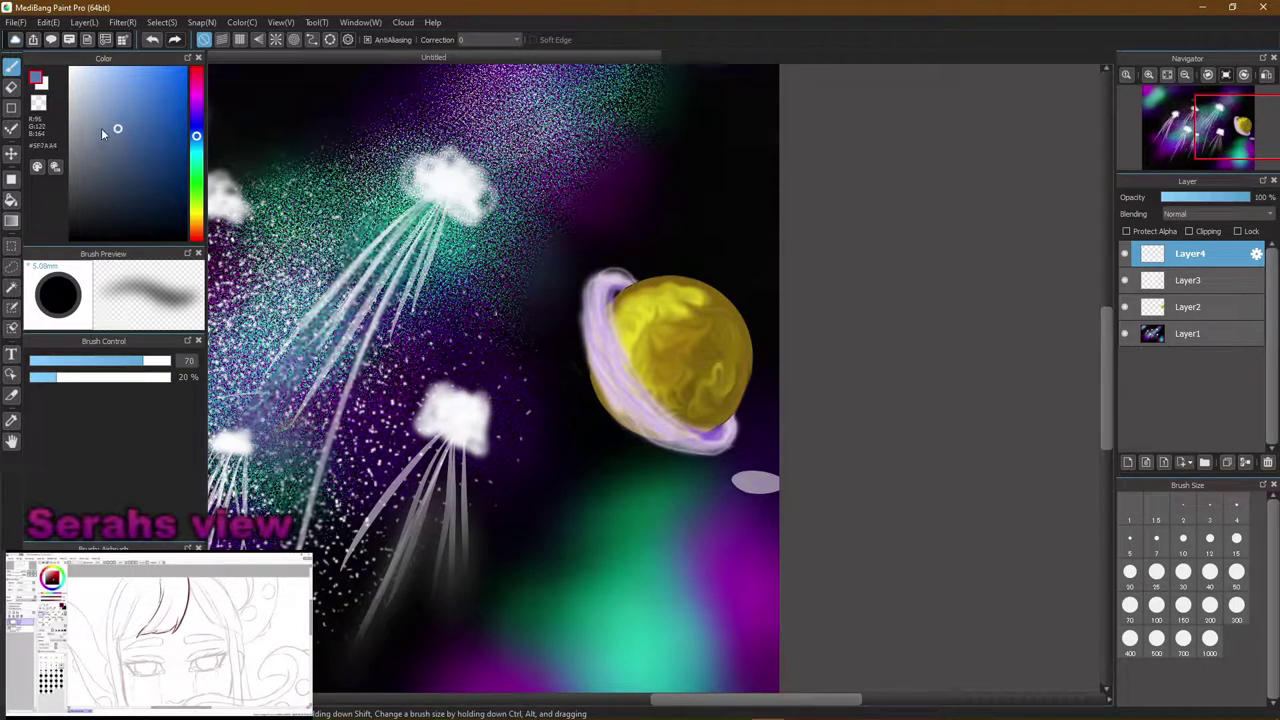
left_click(673, 250, "alt")
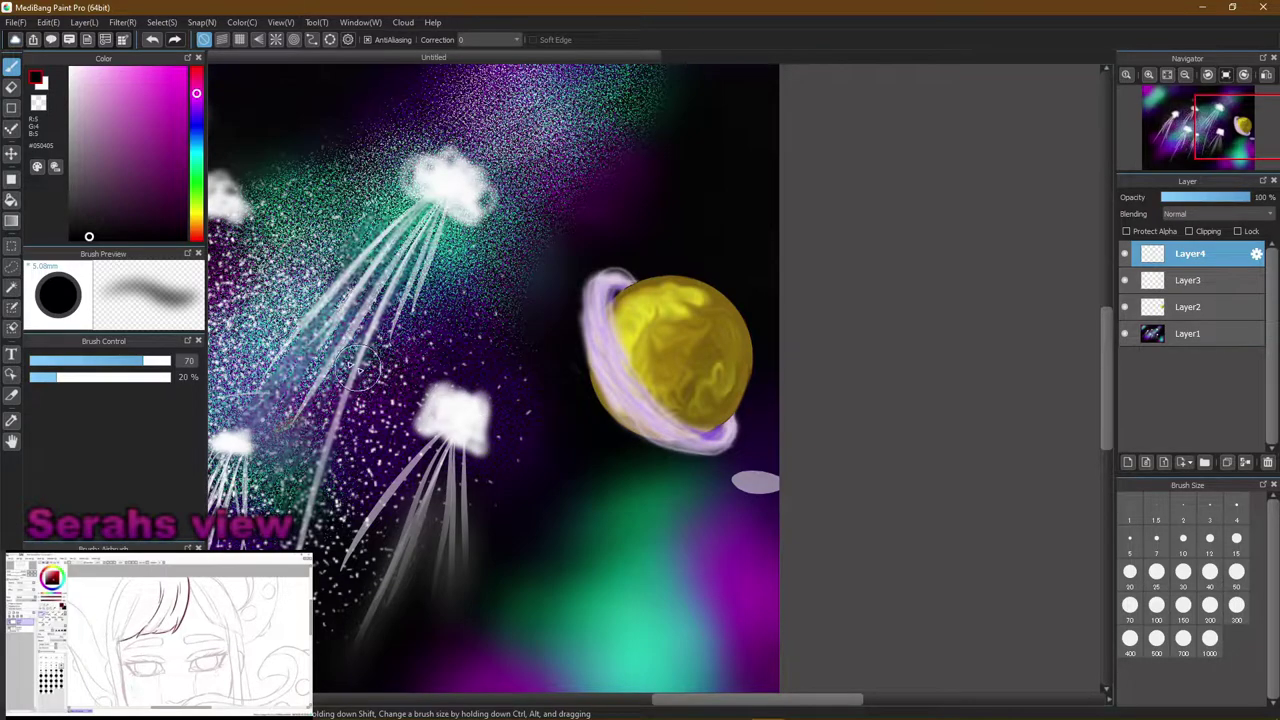
left_click_drag(196, 103, 195, 146)
mouse_move(90, 155)
left_mouse_down()
mouse_move(95, 122)
mouse_move(114, 122)
left_mouse_up()
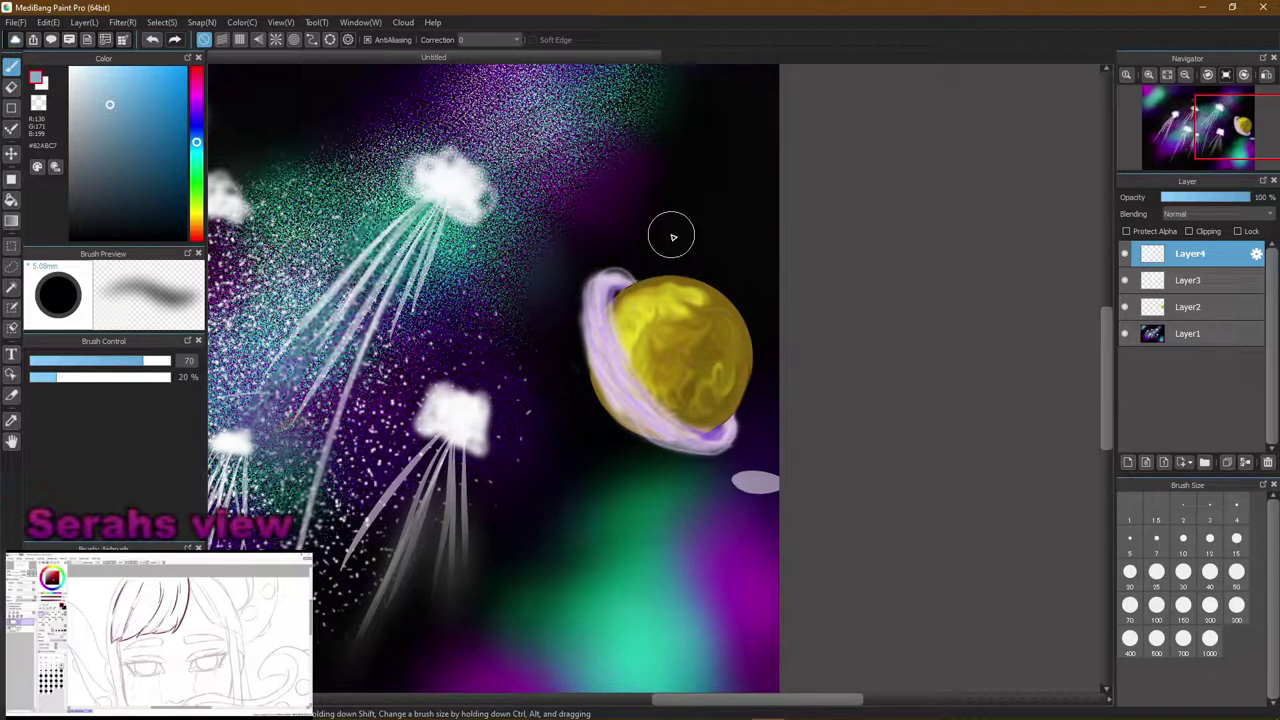
mouse_move(663, 234)
left_mouse_down()
mouse_move(663, 220)
mouse_move(664, 238)
left_mouse_up()
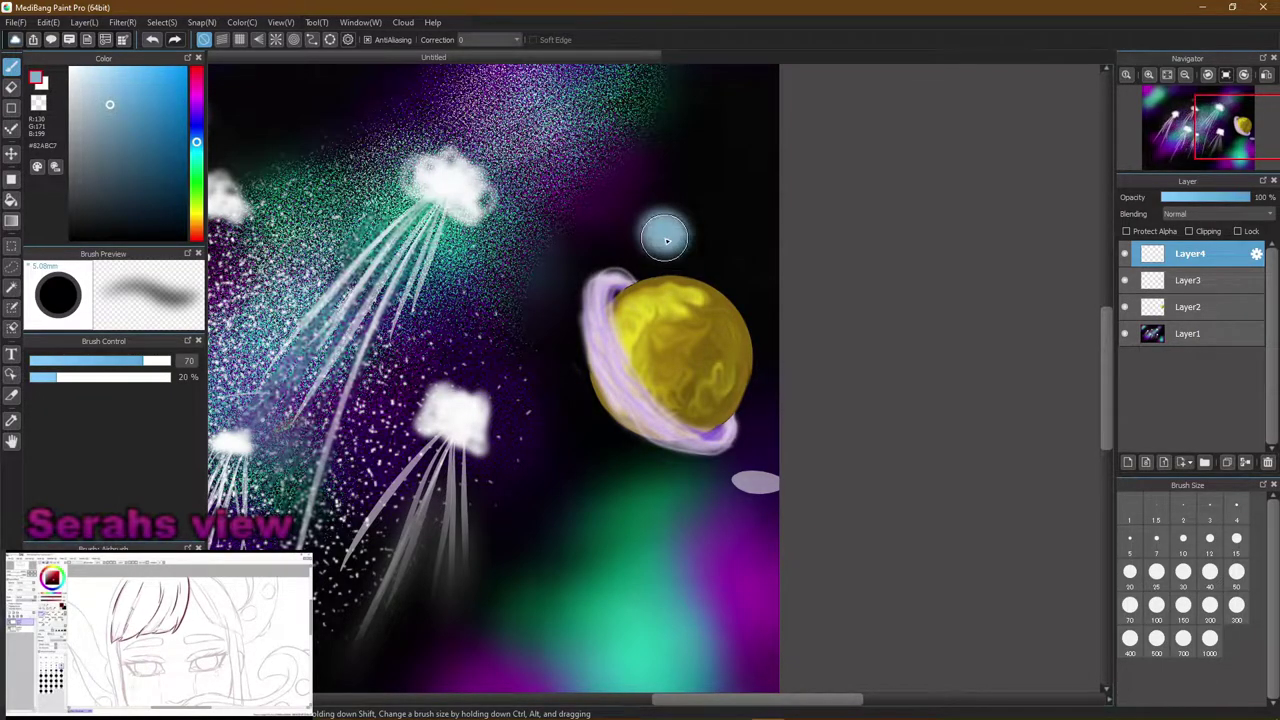
key("ctrl+z")
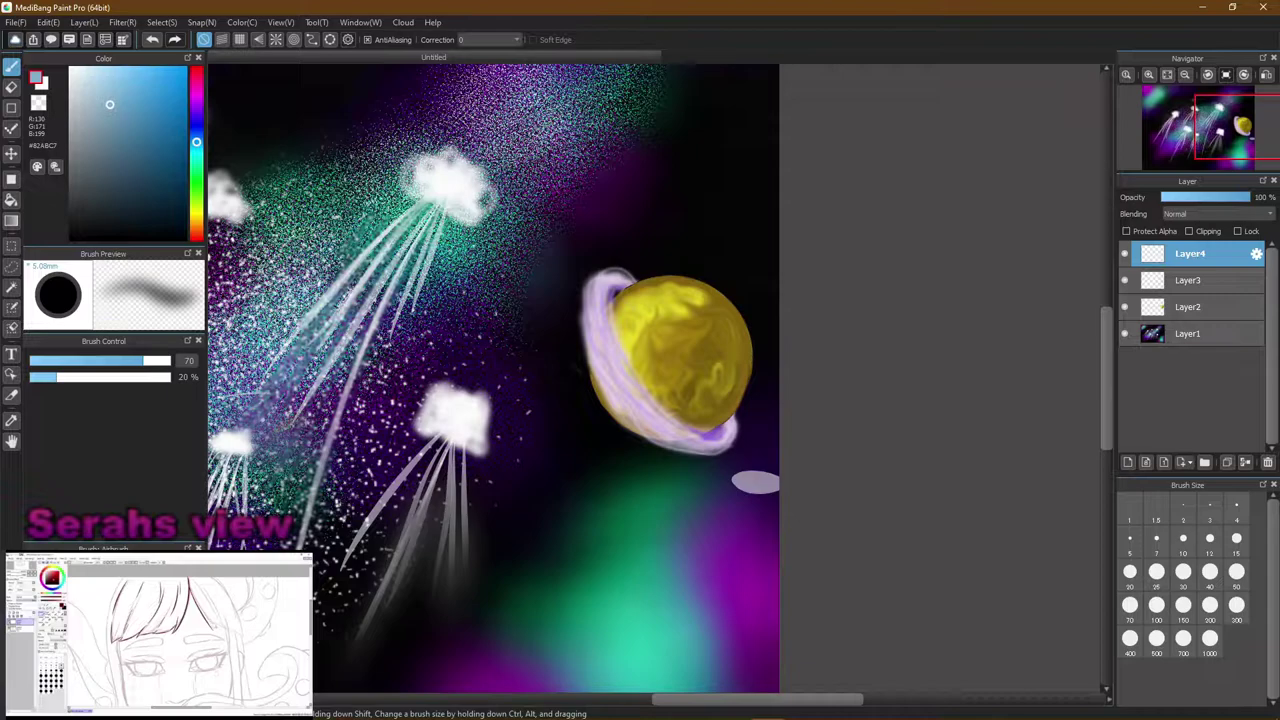
Paint two small blue moons, one above the planet and one on its upper-right edge, with the Watercolor brush at size 50 and 40% opacity
left_click(100, 620)
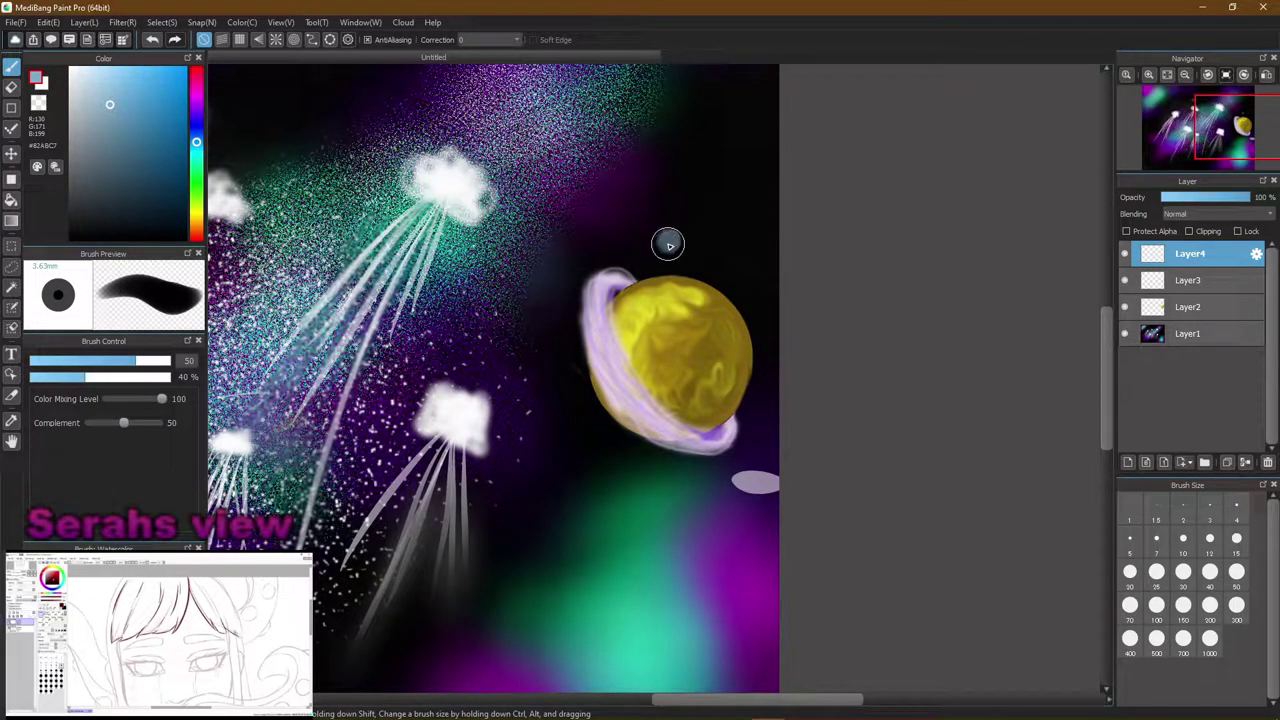
left_click(667, 242)
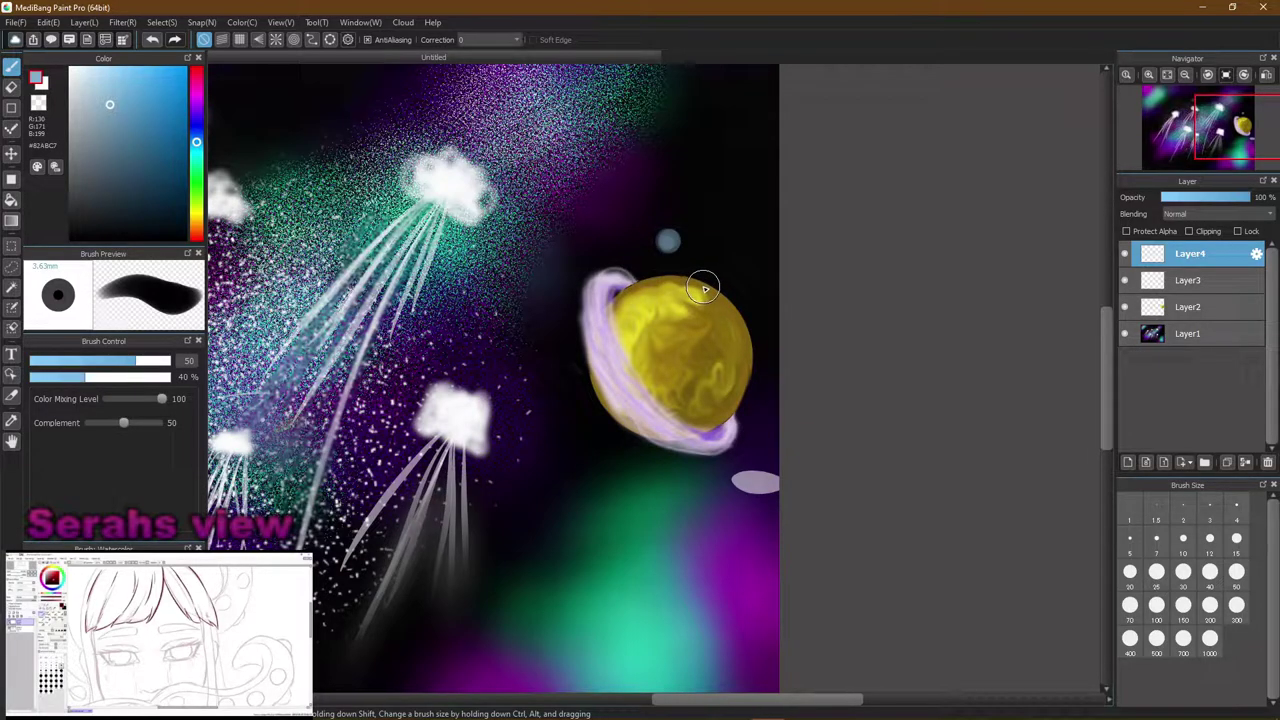
left_click(1156, 571)
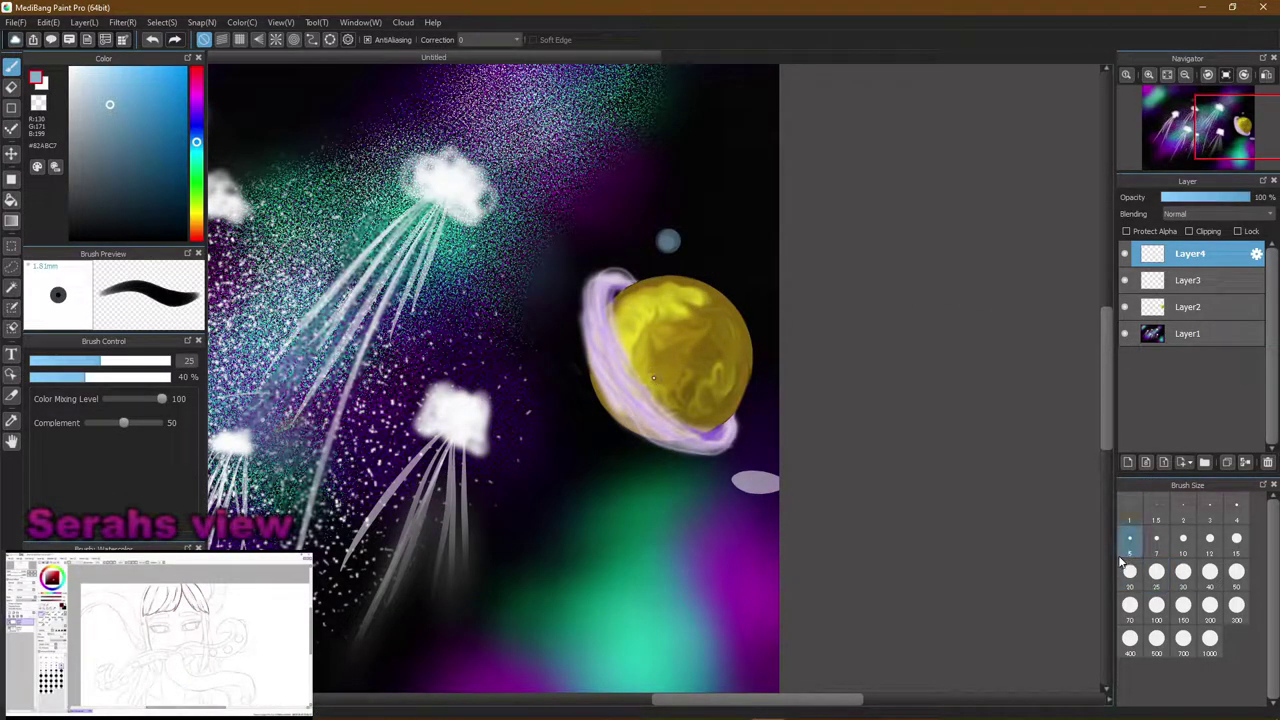
left_click(1183, 571)
left_click(1209, 571)
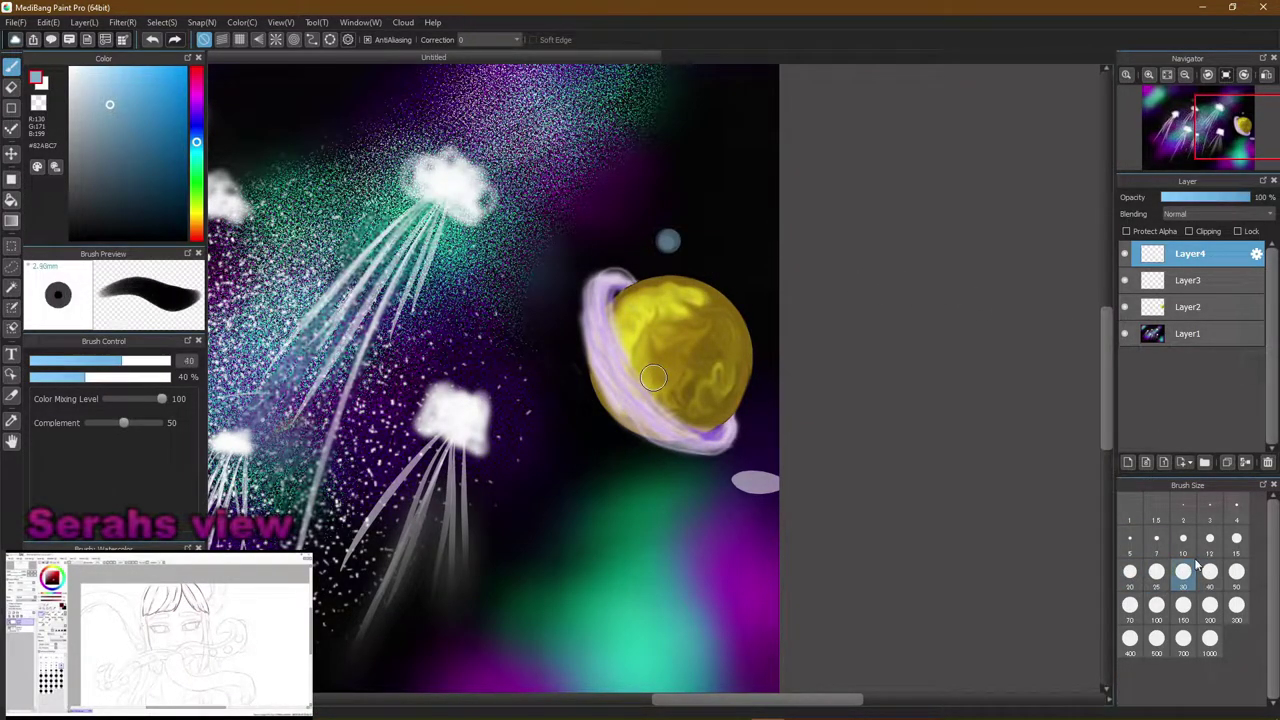
left_click(1236, 571)
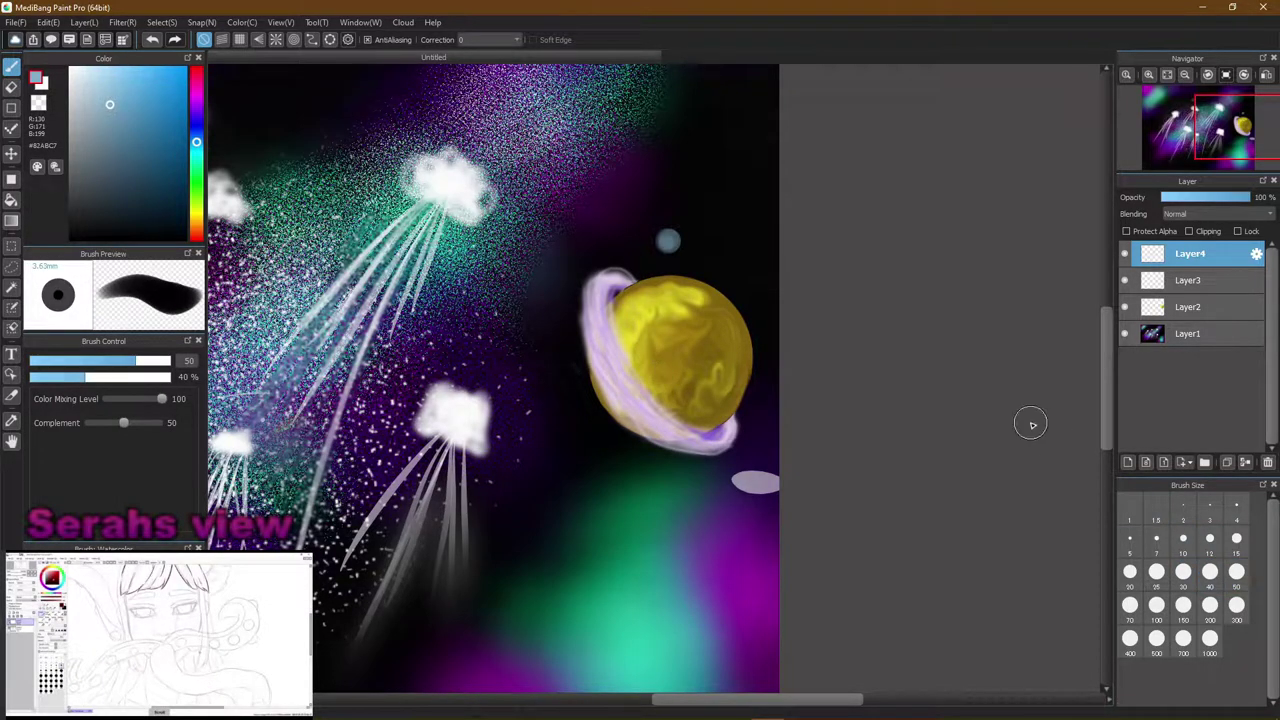
left_click(722, 296)
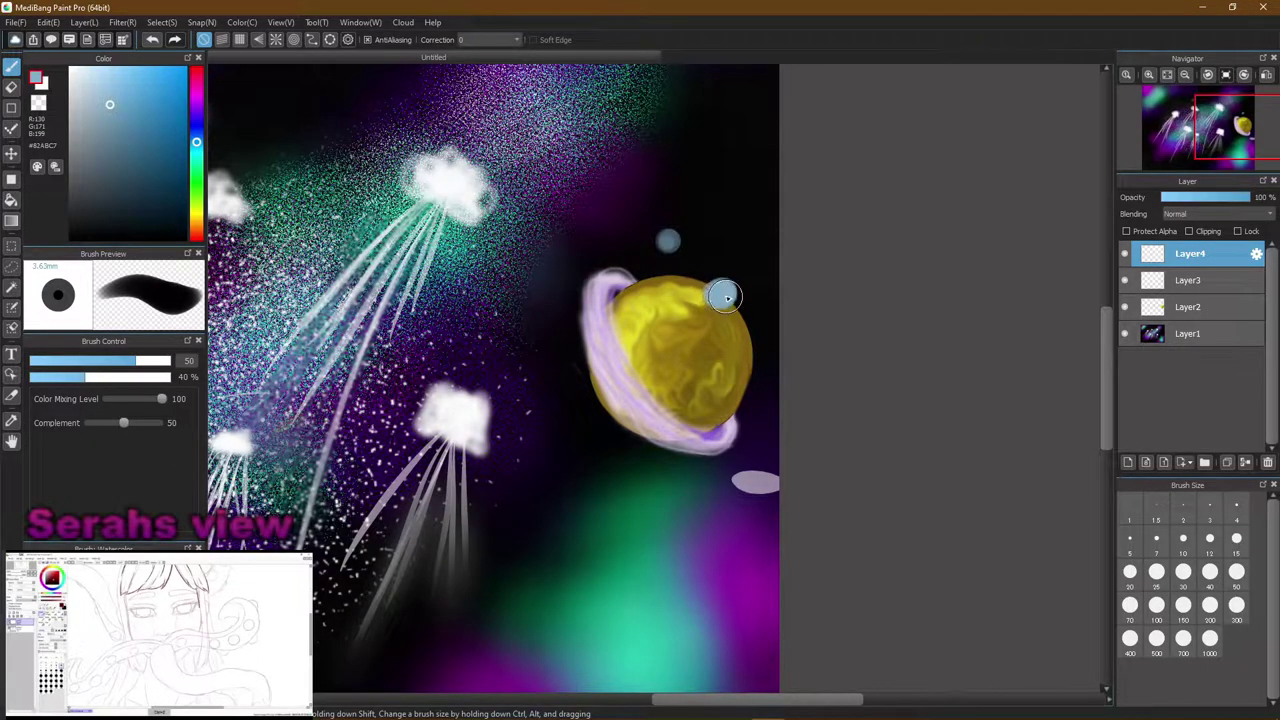
left_click_drag(716, 292, 724, 290)
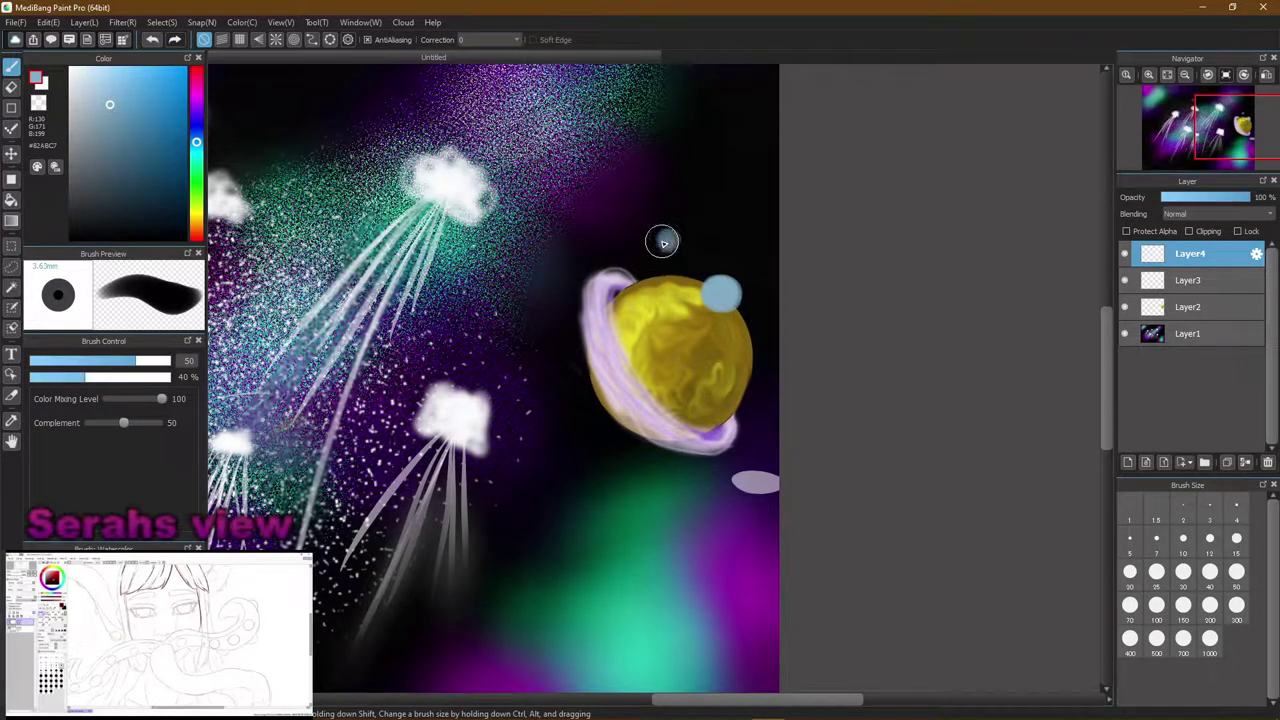
left_click_drag(666, 243, 663, 240)
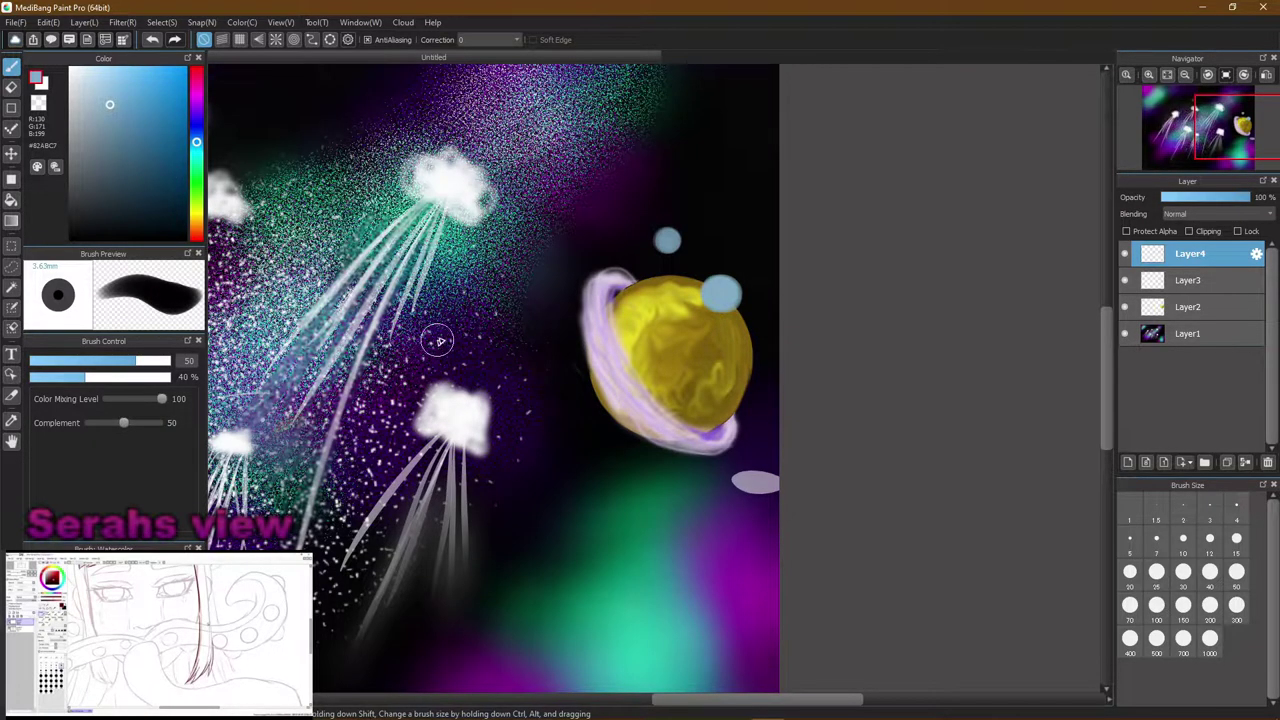
left_click_drag(252, 516, 426, 528)
key("ctrl+z")
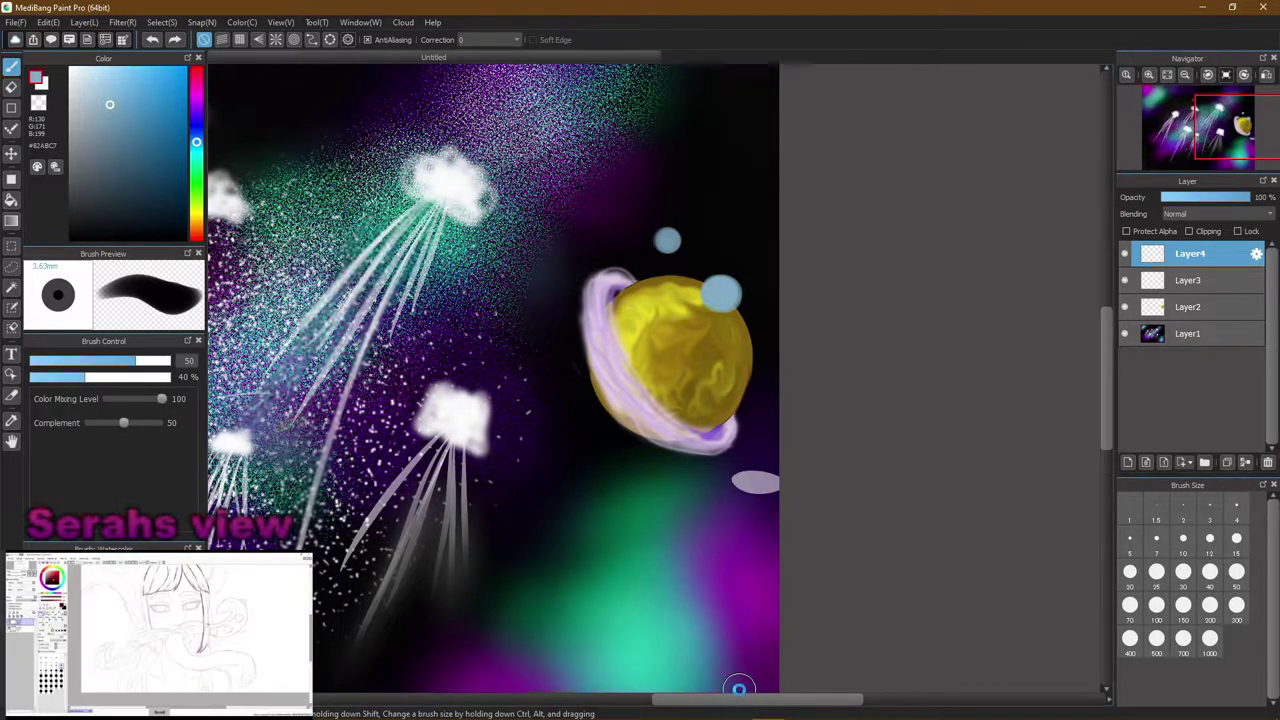
Examine the whole galaxy painting, then look closely at the ringed planet and its two blue moons
scroll(737, 686, "down", 1)
mouse_move(722, 698)
left_mouse_down()
mouse_move(647, 697)
mouse_move(674, 697)
left_mouse_up()
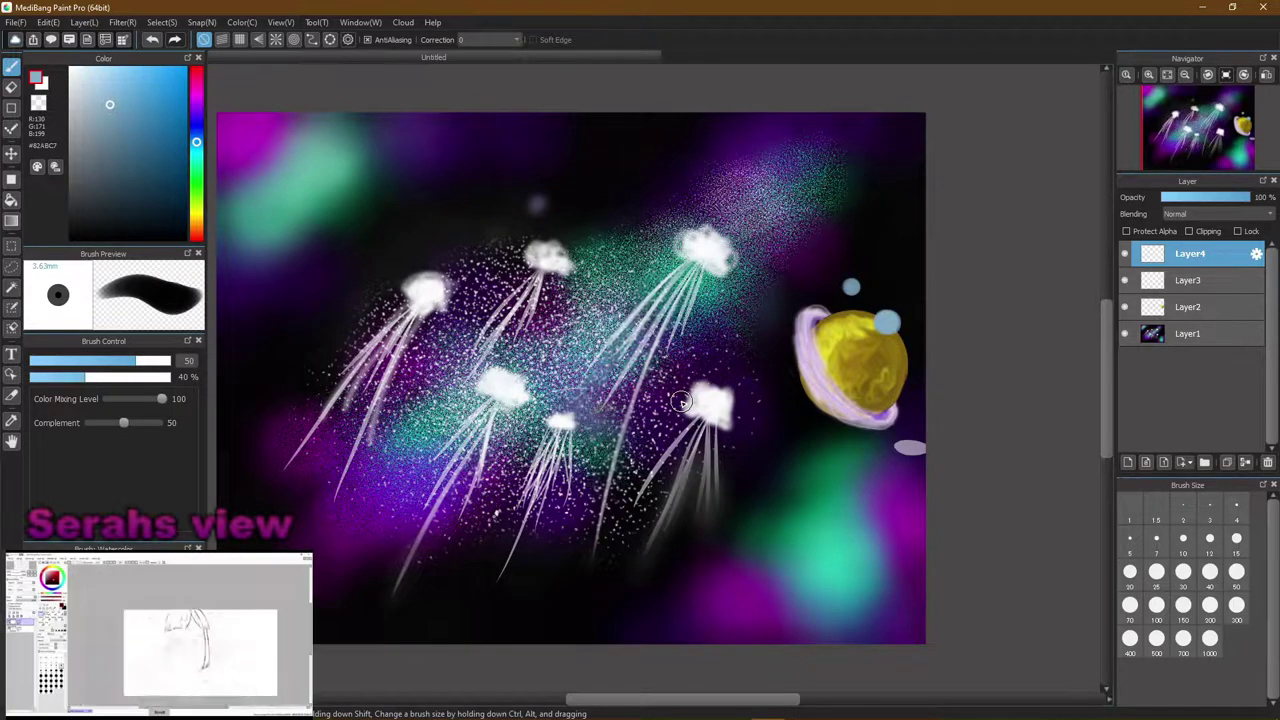
mouse_move(706, 700)
left_mouse_down()
mouse_move(737, 701)
mouse_move(698, 712)
left_mouse_up()
scroll(705, 690, "down", 1)
scroll(711, 660, "up", 3)
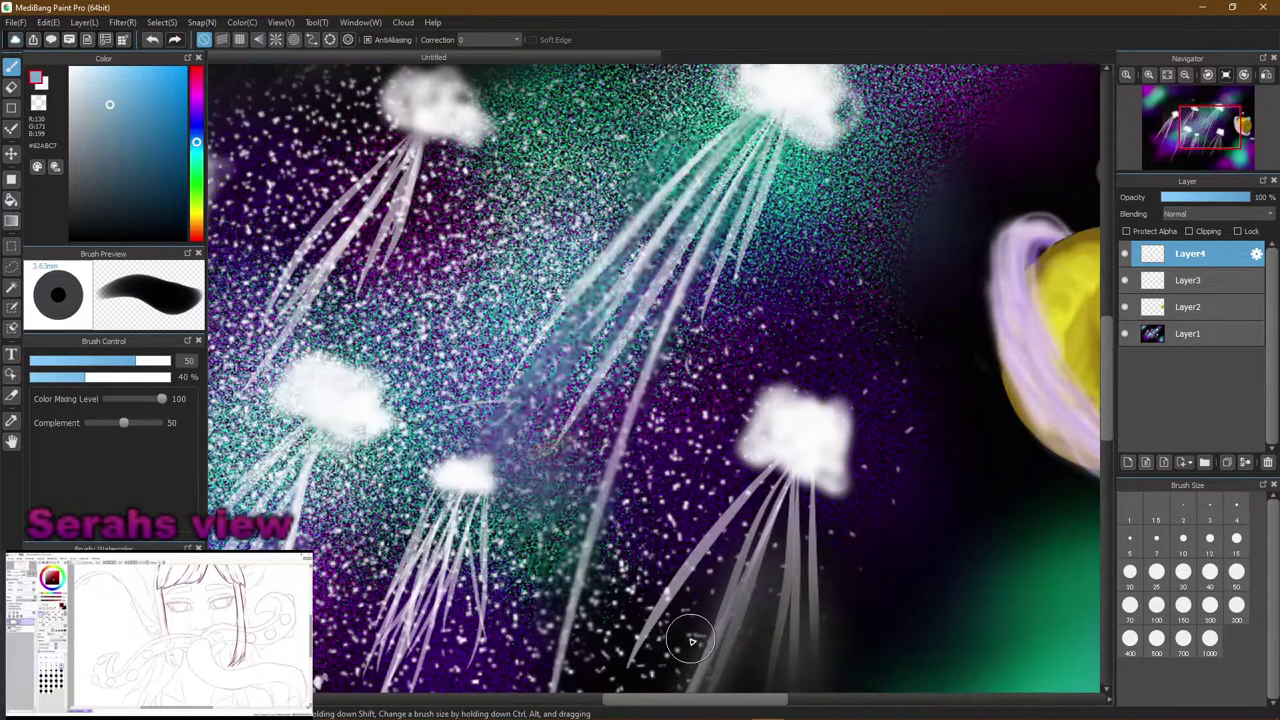
left_click_drag(680, 703, 734, 703)
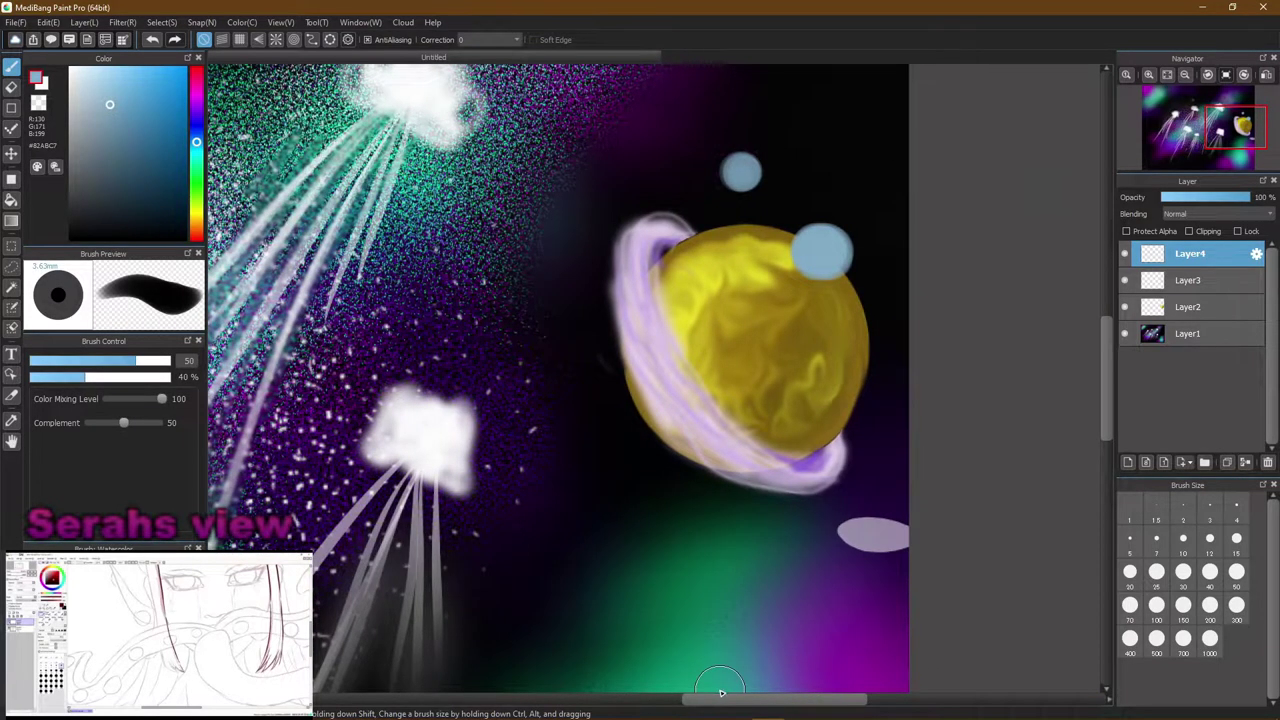
scroll(714, 677, "up", 1)
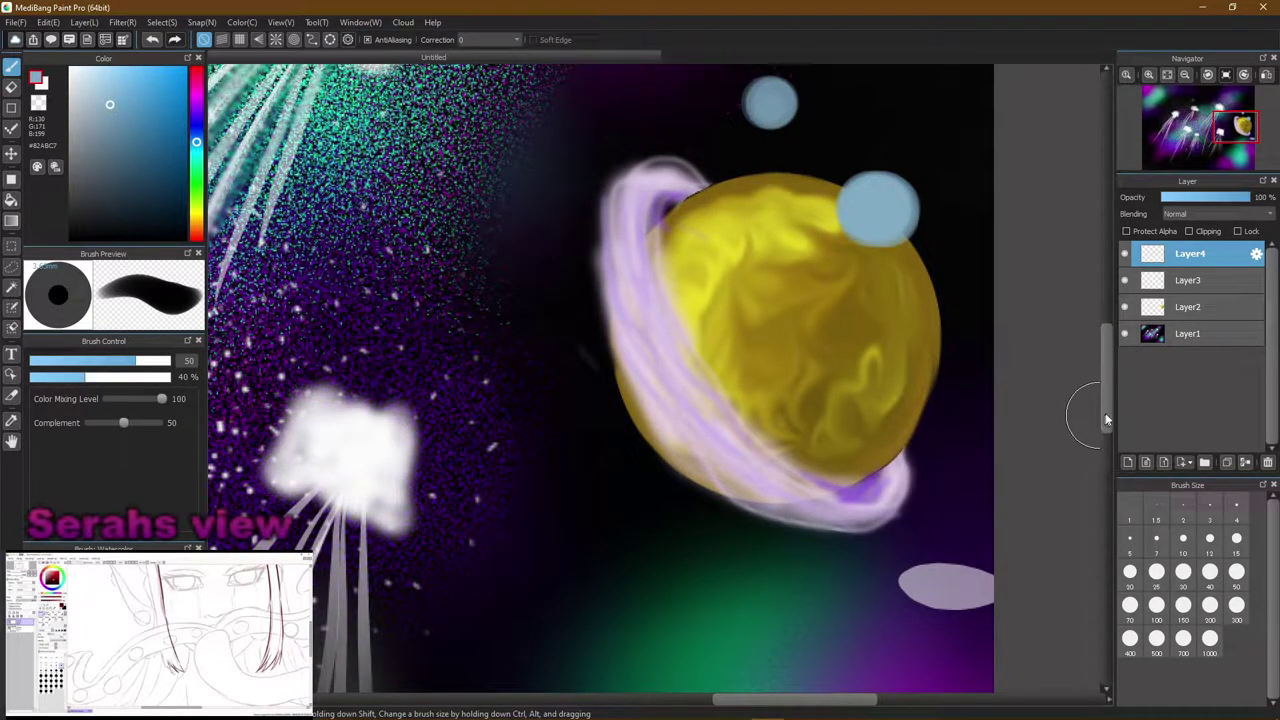
left_click_drag(1110, 421, 1108, 380)
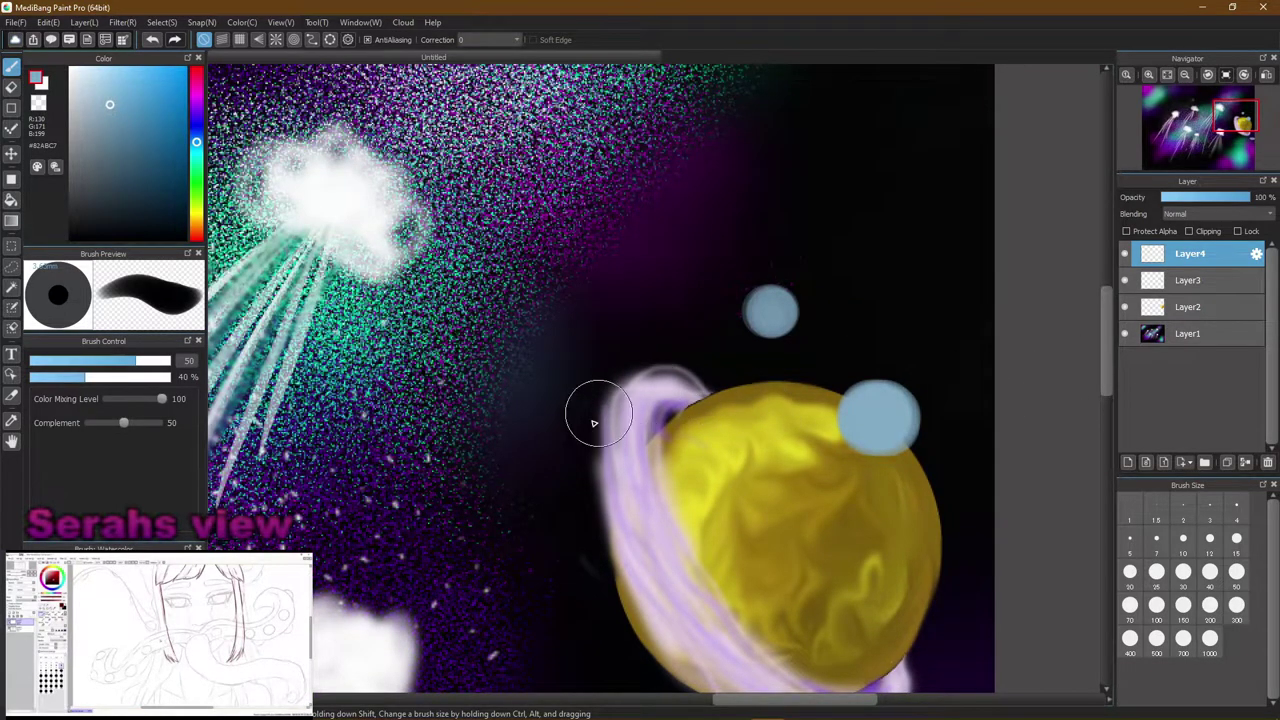
Choose darker slate blue #647C8D and switch to the Watercolor (Wet) brush at size 12 and 10% opacity
left_click(1182, 549)
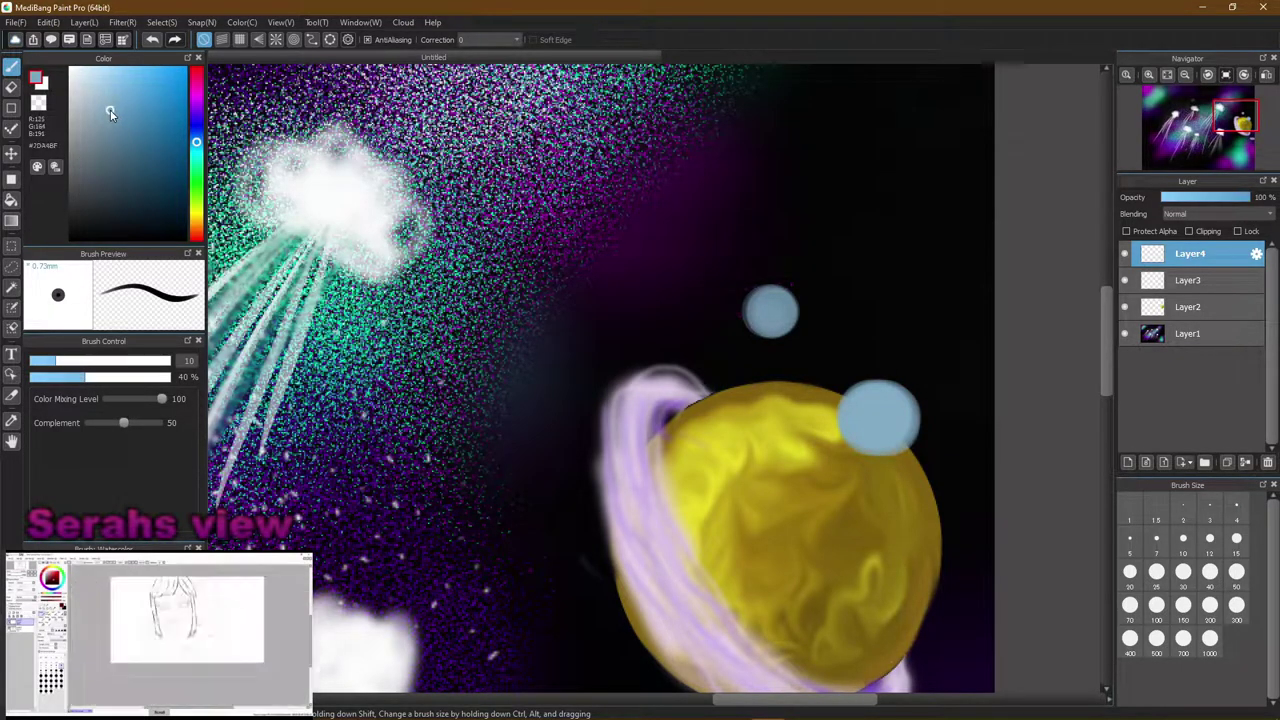
left_click(103, 142)
left_click(102, 144)
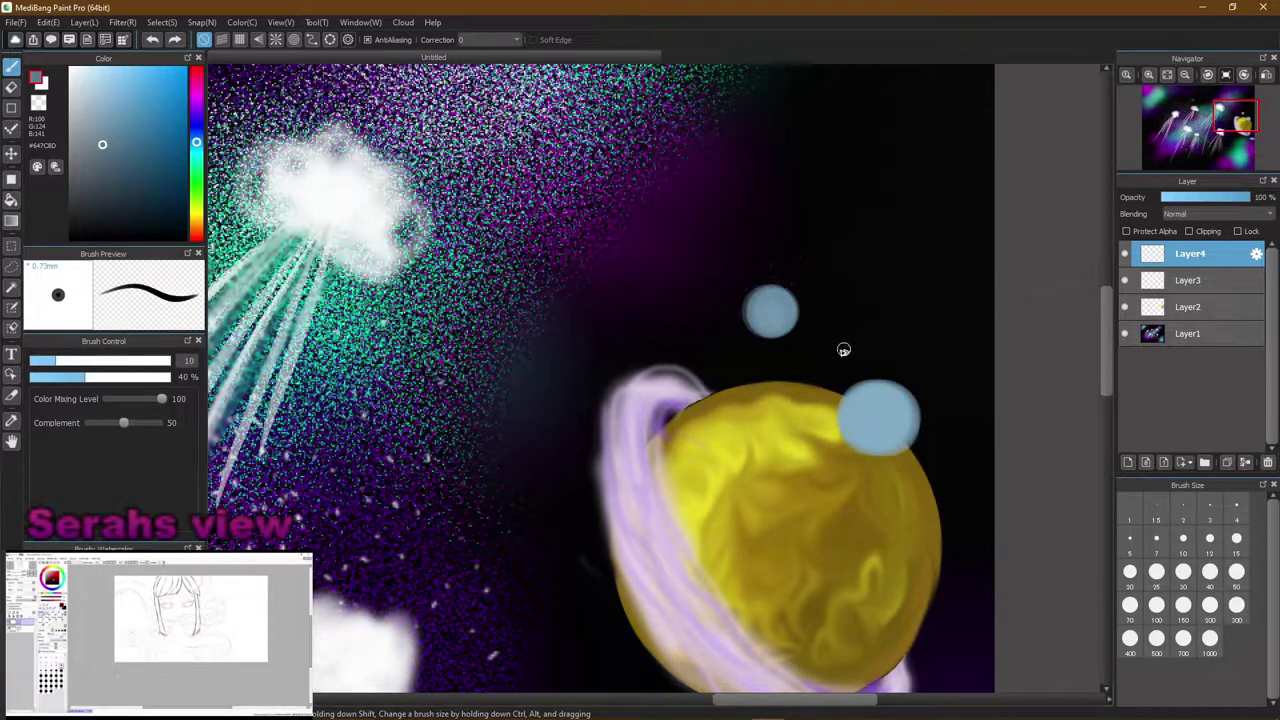
left_click(100, 590)
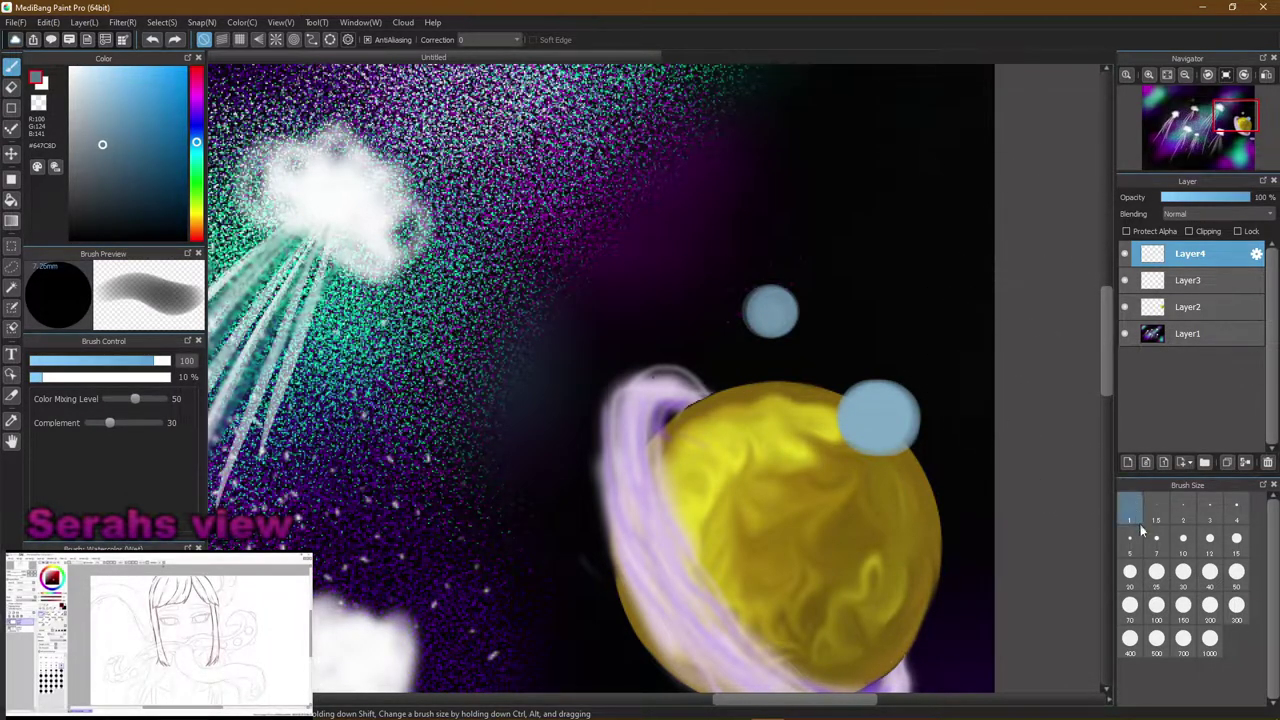
left_click(1210, 540)
Try shading the lower edges of both moons with sampled blue tones, undoing the strokes
left_click(786, 326)
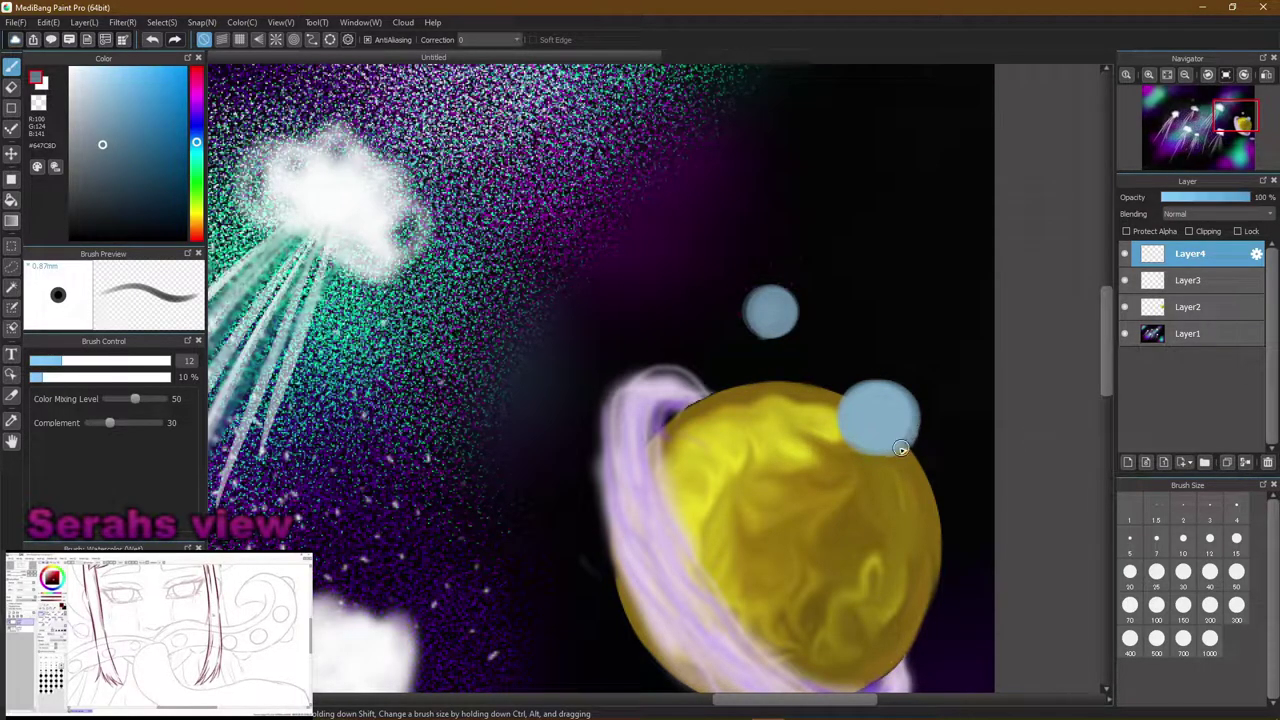
mouse_move(876, 441)
left_mouse_down()
mouse_move(908, 390)
mouse_move(906, 412)
mouse_move(894, 394)
mouse_move(908, 413)
mouse_move(883, 391)
mouse_move(942, 431)
mouse_move(879, 446)
mouse_move(918, 413)
mouse_move(890, 390)
mouse_move(903, 426)
left_mouse_up()
left_click(893, 394, "alt")
left_click(894, 429, "alt")
mouse_move(790, 323)
left_mouse_down()
mouse_move(792, 310)
mouse_move(772, 329)
left_mouse_up()
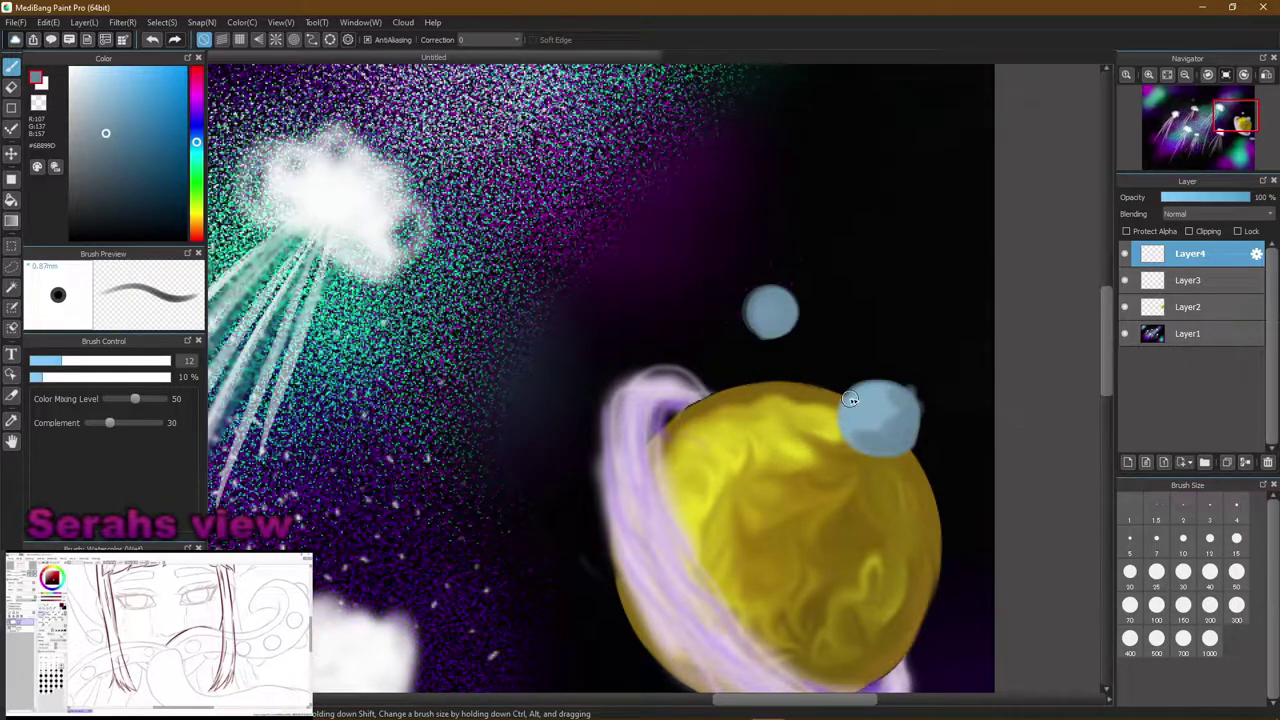
left_click(885, 416)
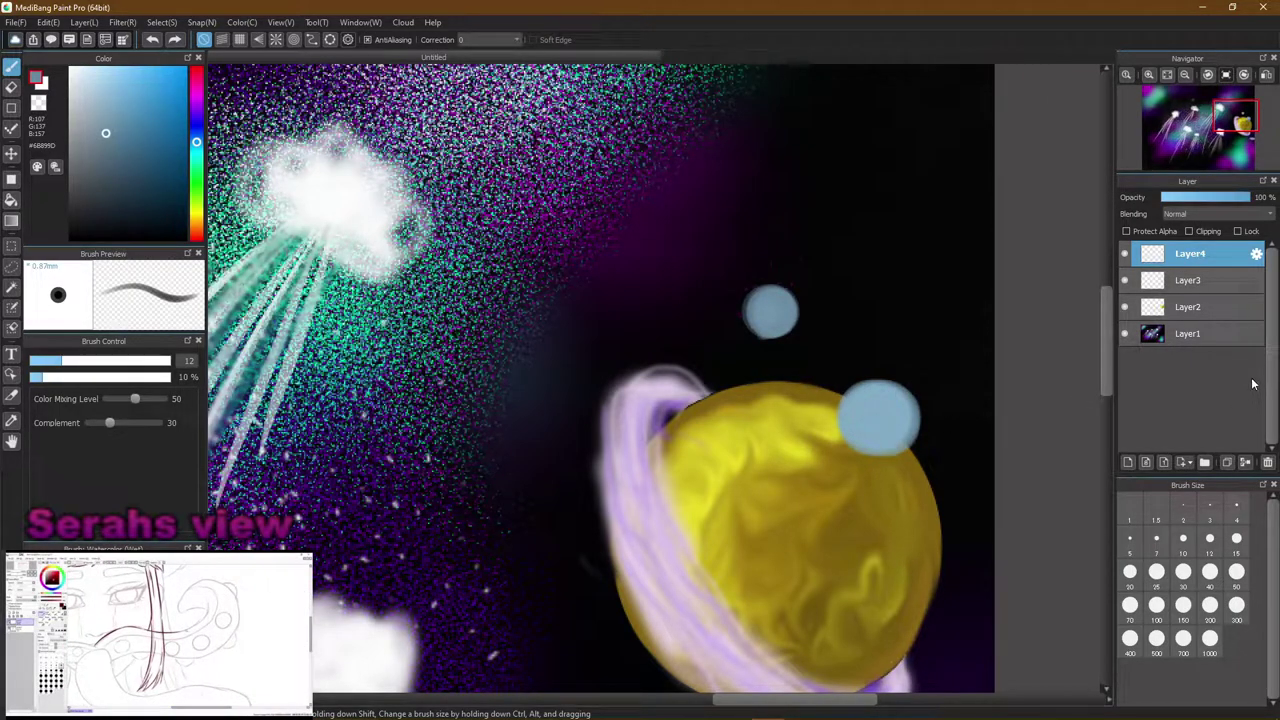
left_click_drag(982, 456, 893, 452)
key("ctrl+z")
Choose dark slate blue #4A5F6E and shade the lower edge of the moon overlapping the planet
left_click_drag(110, 136, 106, 168)
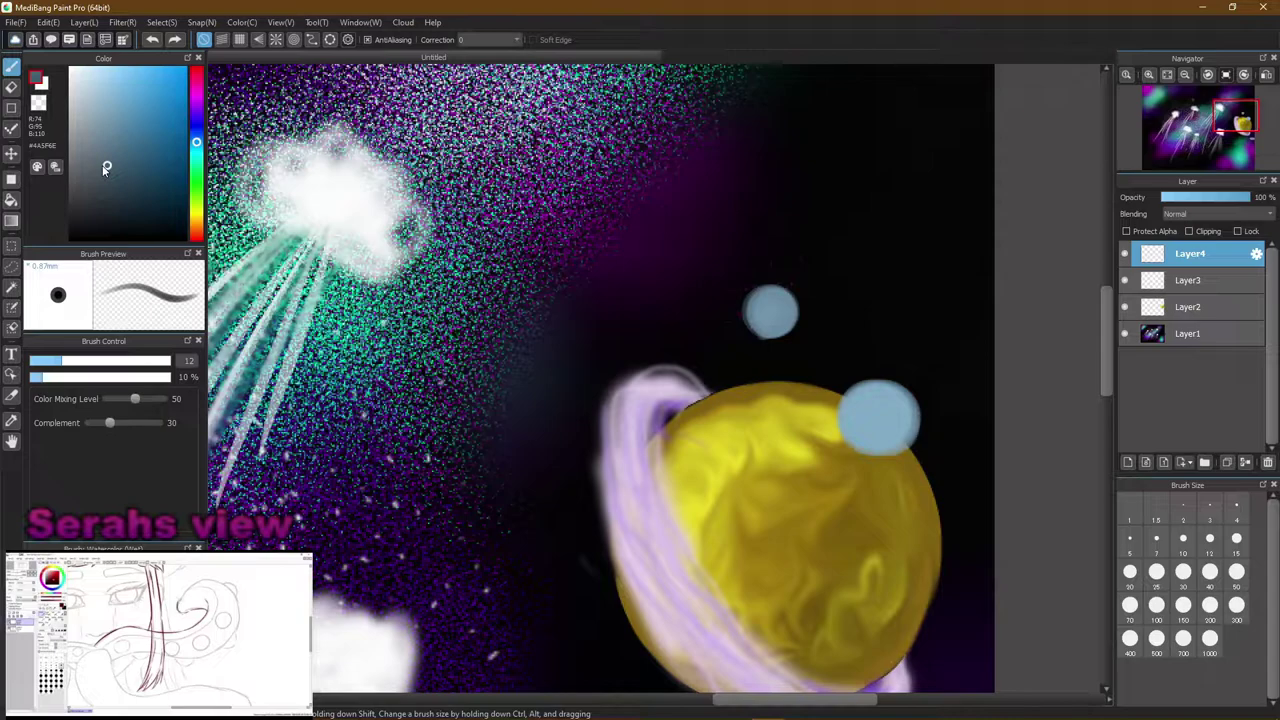
mouse_move(905, 434)
left_mouse_down()
mouse_move(866, 446)
mouse_move(910, 430)
mouse_move(896, 432)
mouse_move(906, 418)
mouse_move(903, 438)
mouse_move(906, 418)
mouse_move(866, 442)
mouse_move(900, 413)
mouse_move(857, 438)
left_mouse_up()
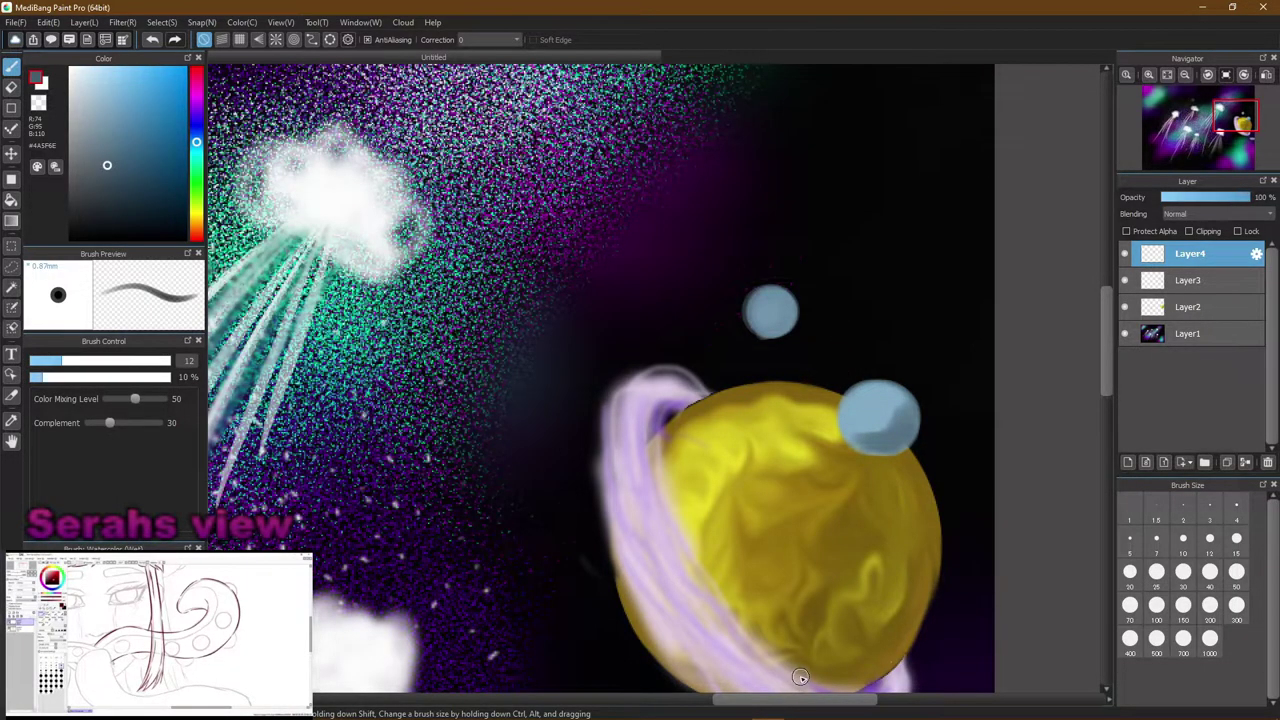
Try clipping Layer4 with the moons to the layer below, turning the clipping off again
scroll(796, 660, "down", 5)
scroll(755, 533, "down", 1)
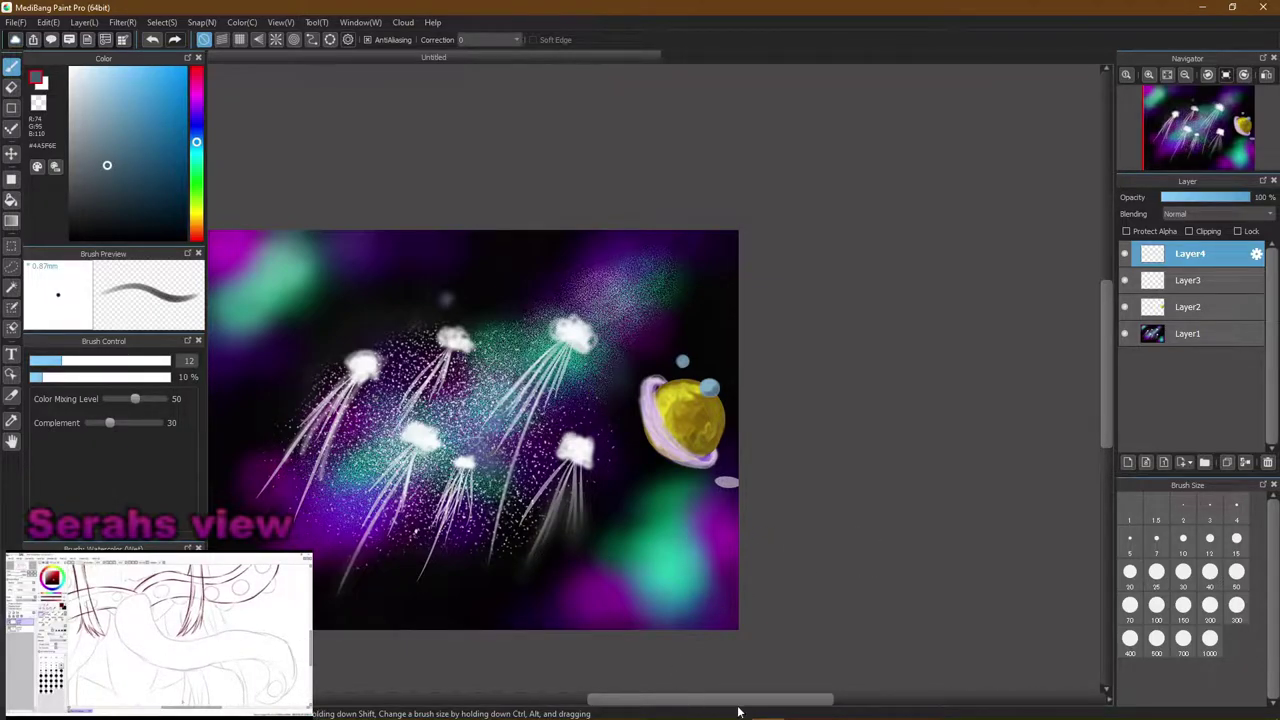
scroll(760, 692, "down", 1)
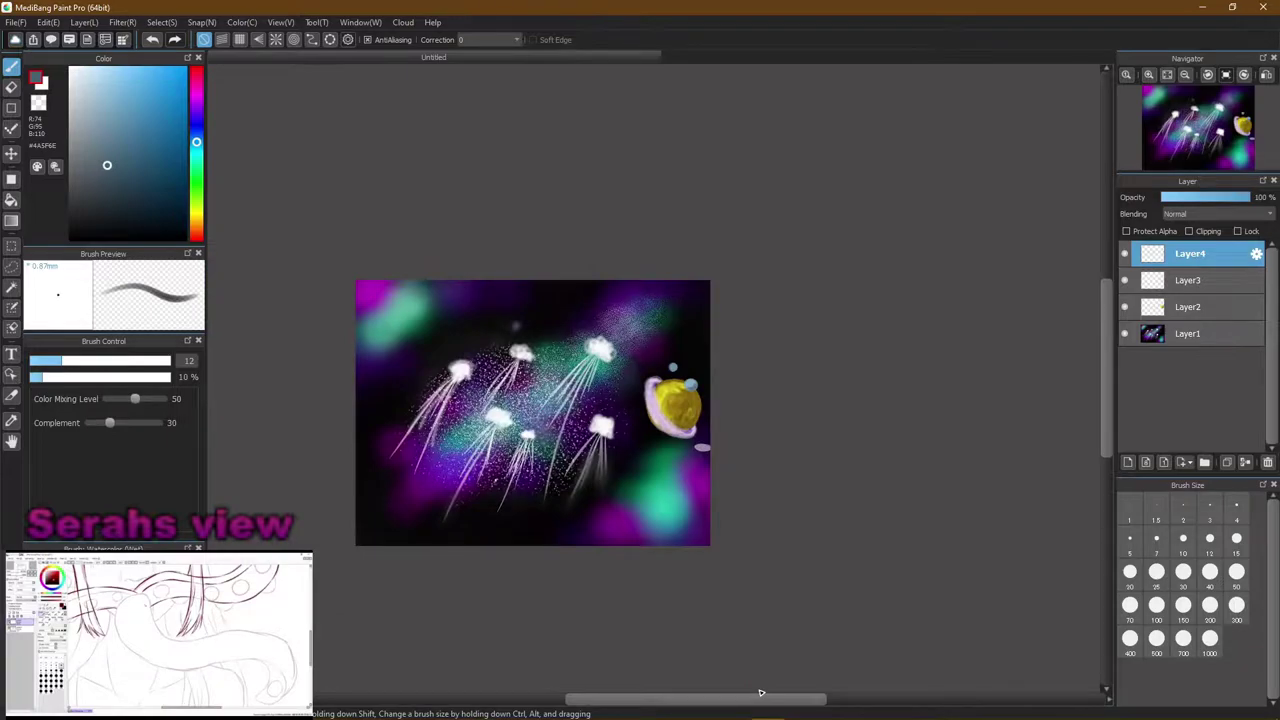
scroll(760, 692, "up", 4)
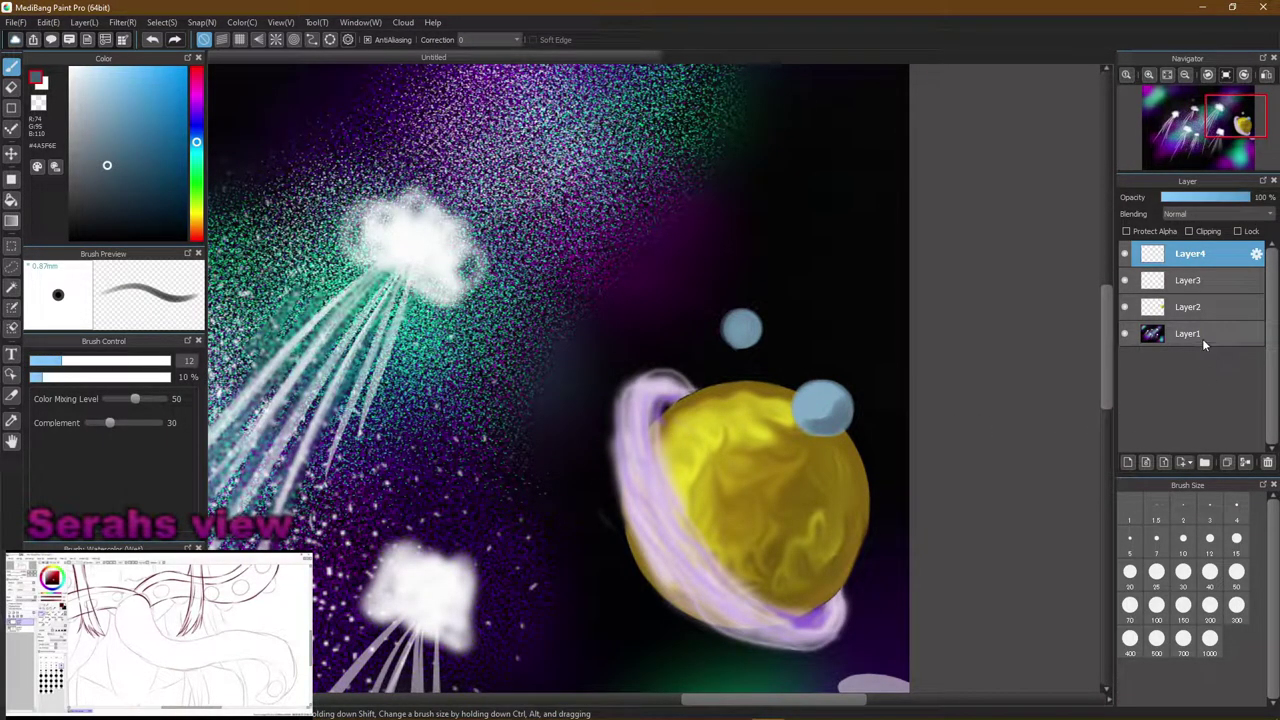
left_click(1191, 231)
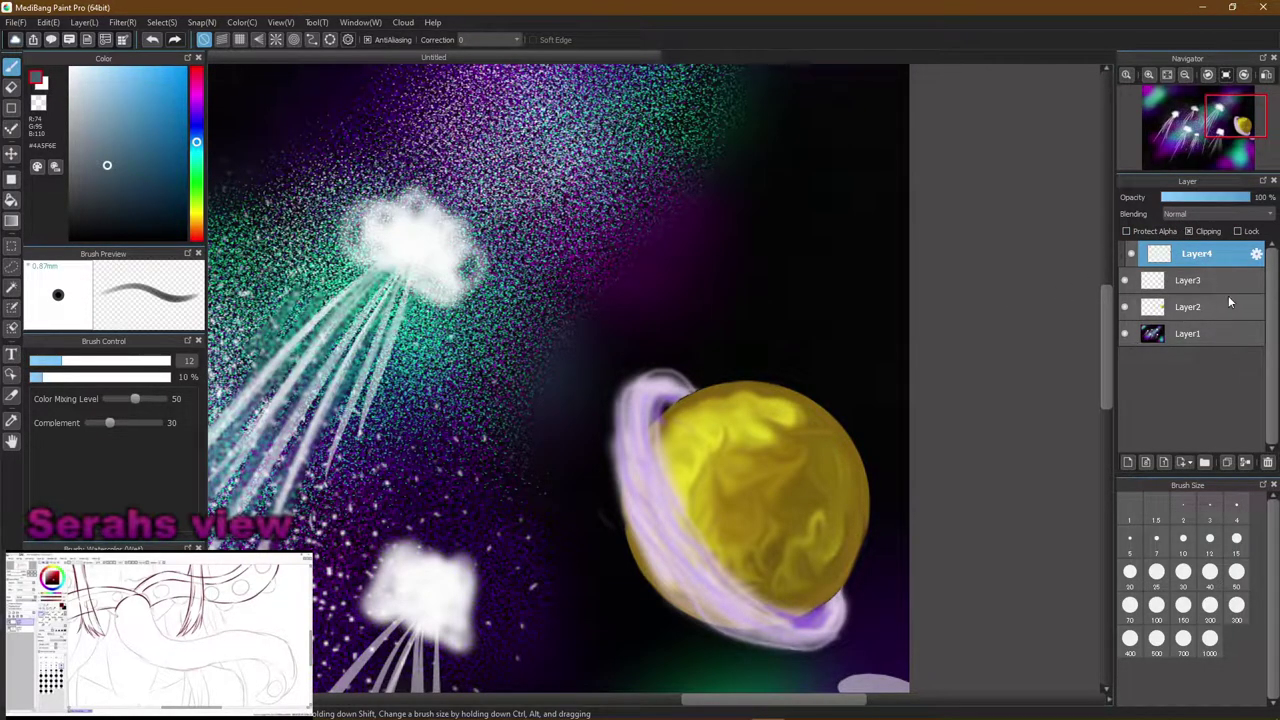
left_click(1191, 232)
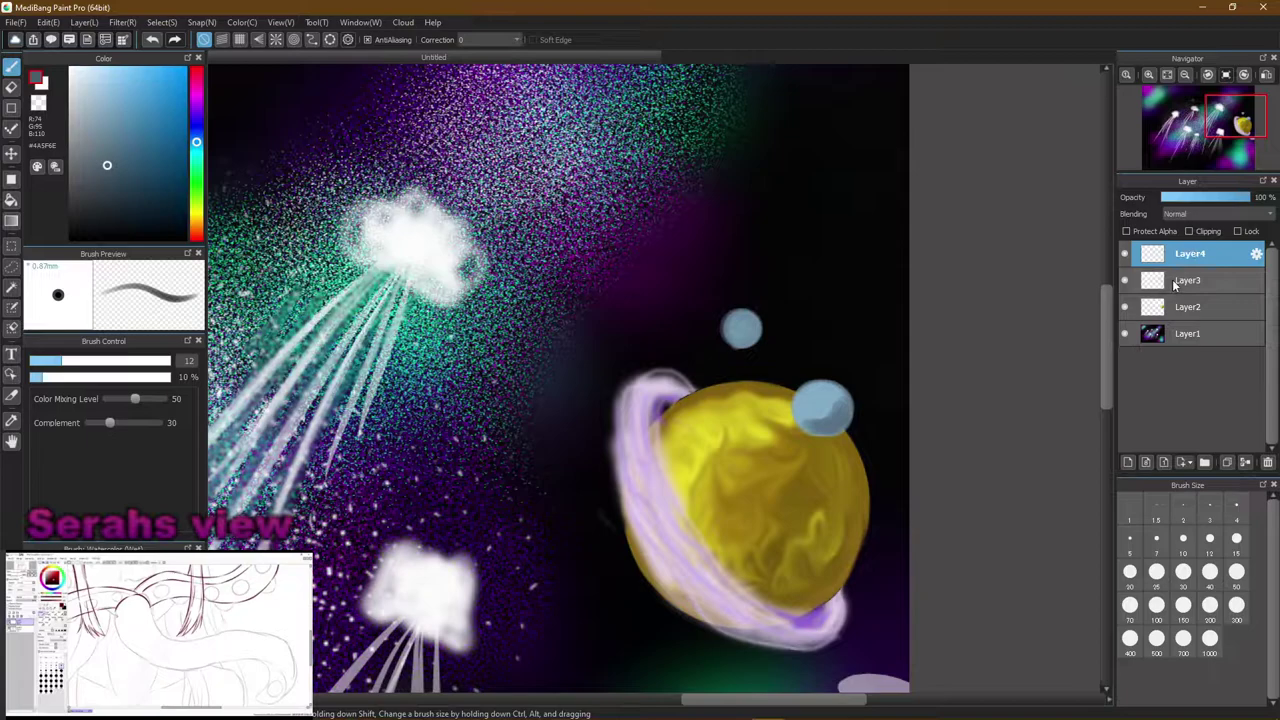
Try clipping on Layer3 with the ring and Layer2 with the planet, switching it off again on both
left_click(1186, 278)
left_click(1191, 232)
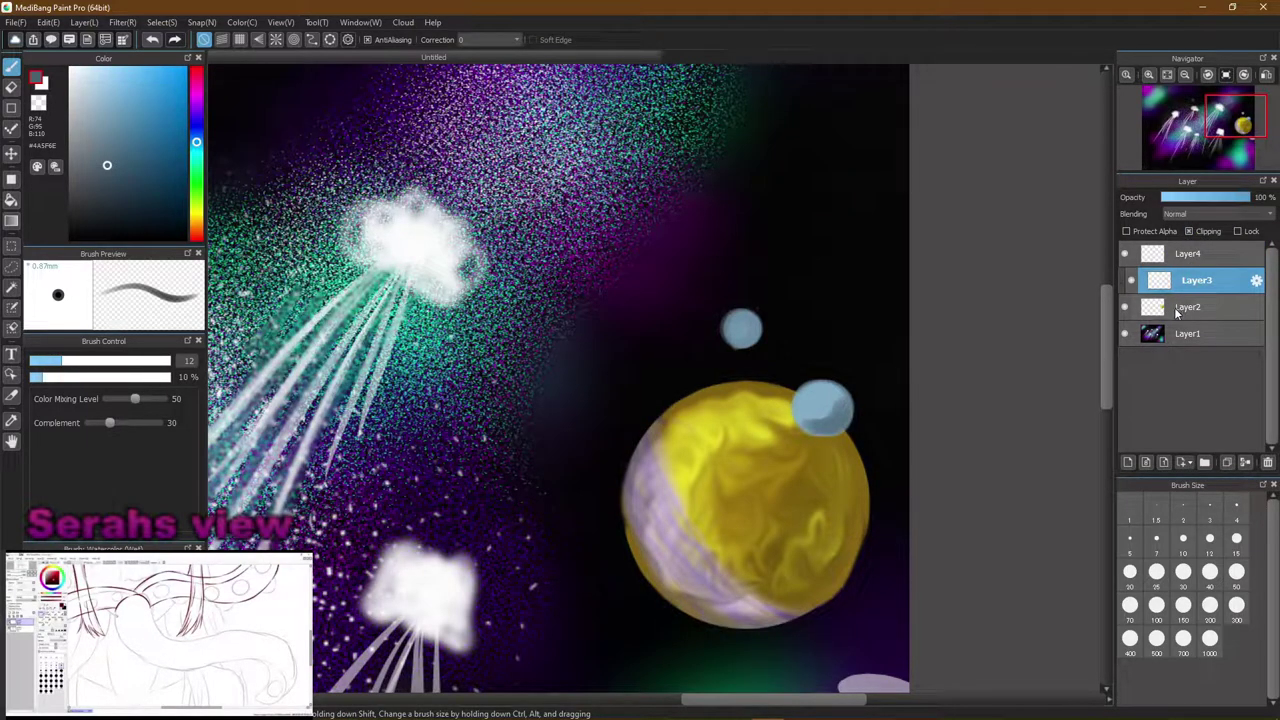
left_click(1186, 307)
left_click(1189, 232)
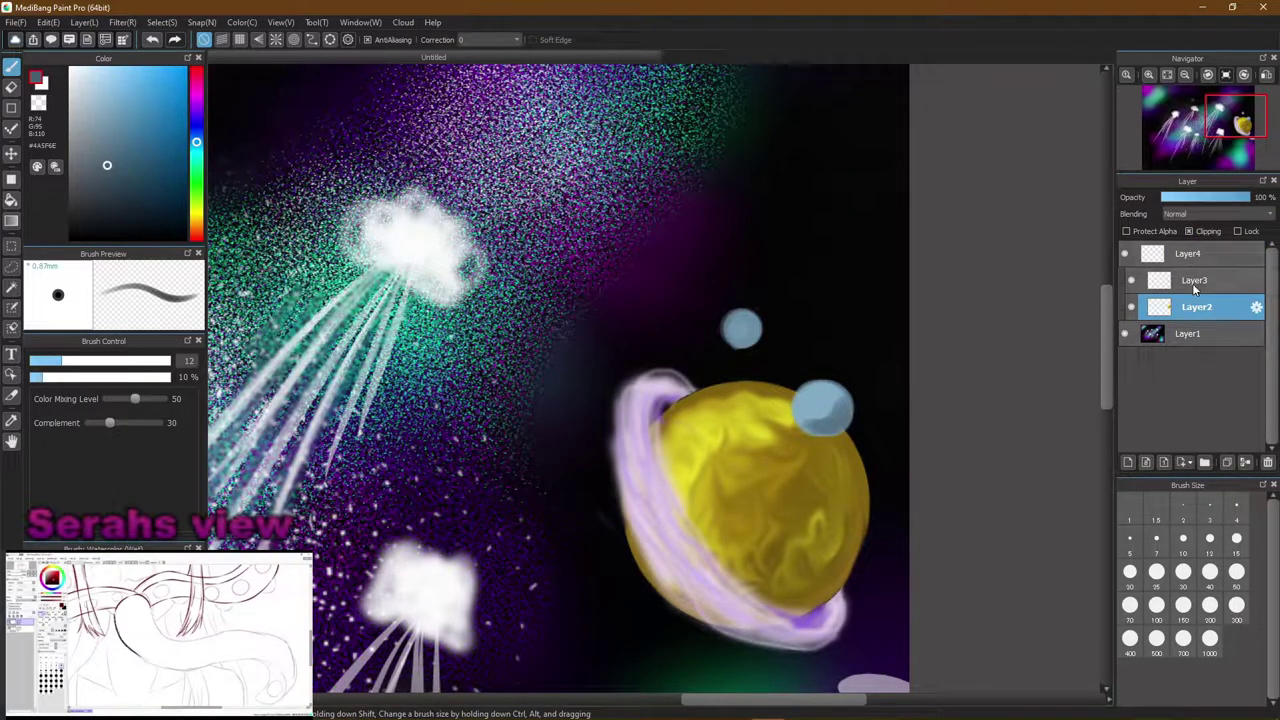
left_click(1190, 280)
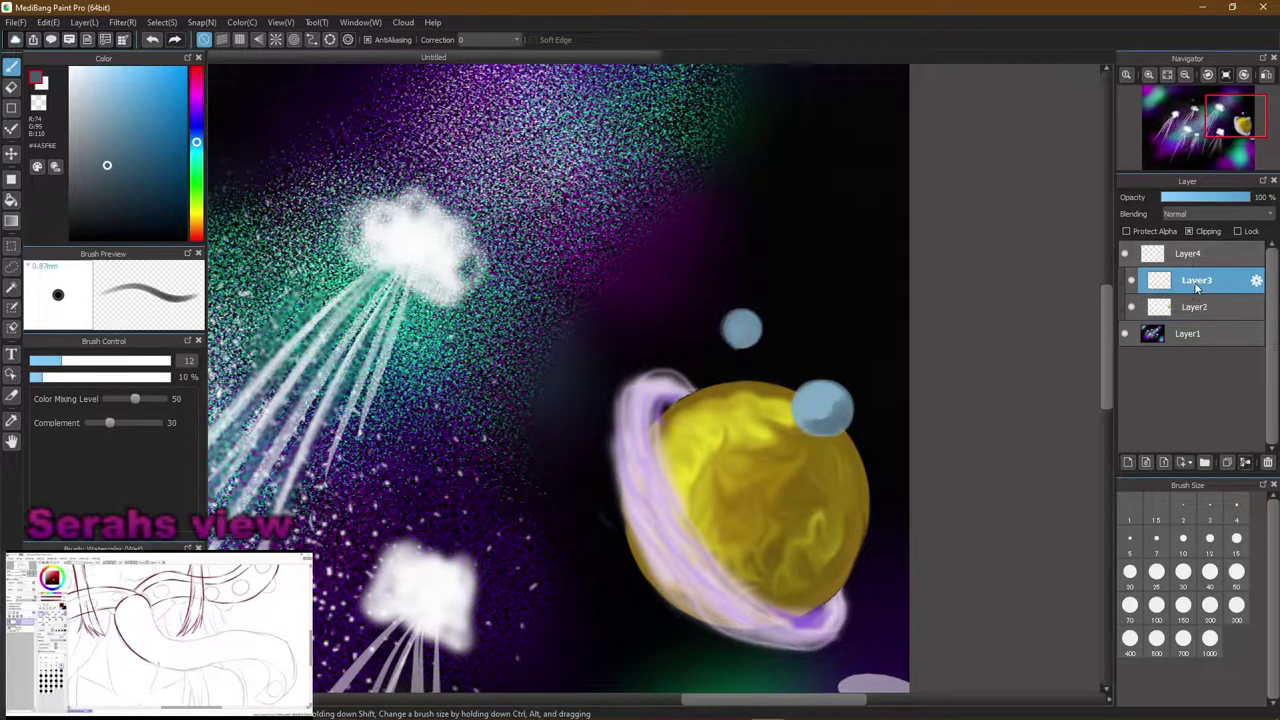
left_click(1189, 232)
left_click(1180, 308)
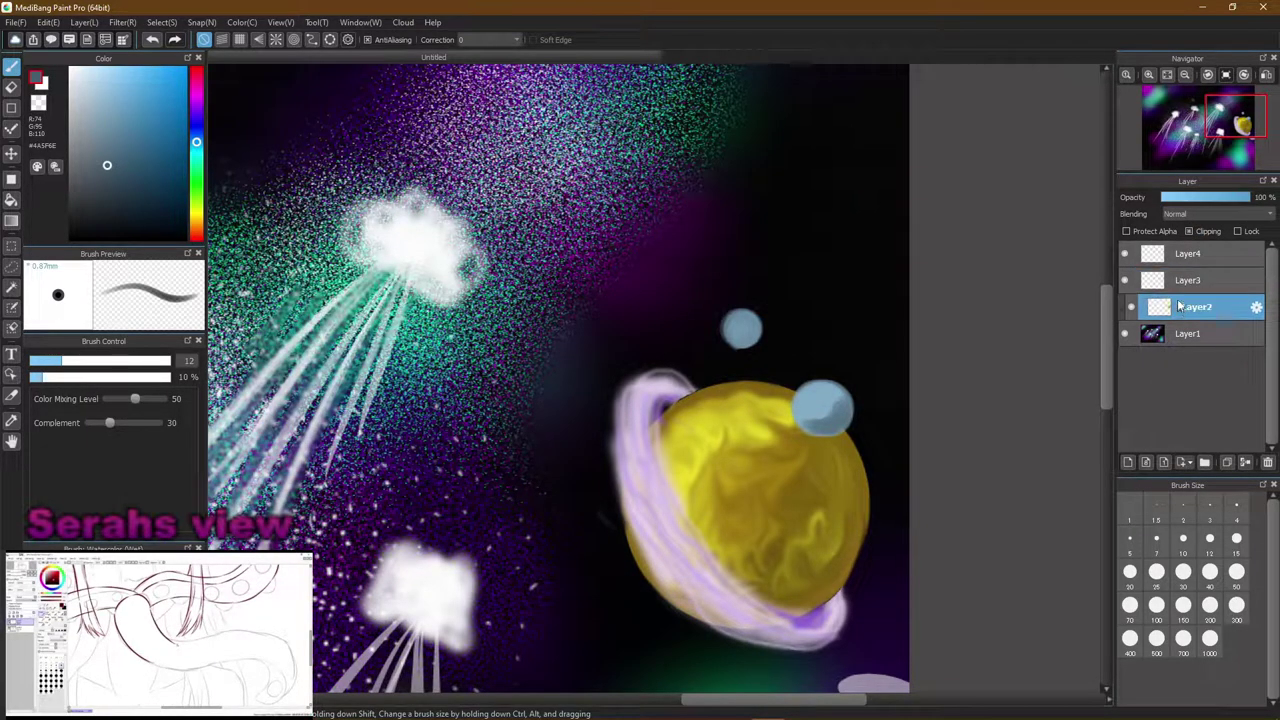
left_click(1190, 232)
Try clipping Layer4 once more, cancel it, and undo the shading on the moon at the planet's edge
left_click(1188, 255)
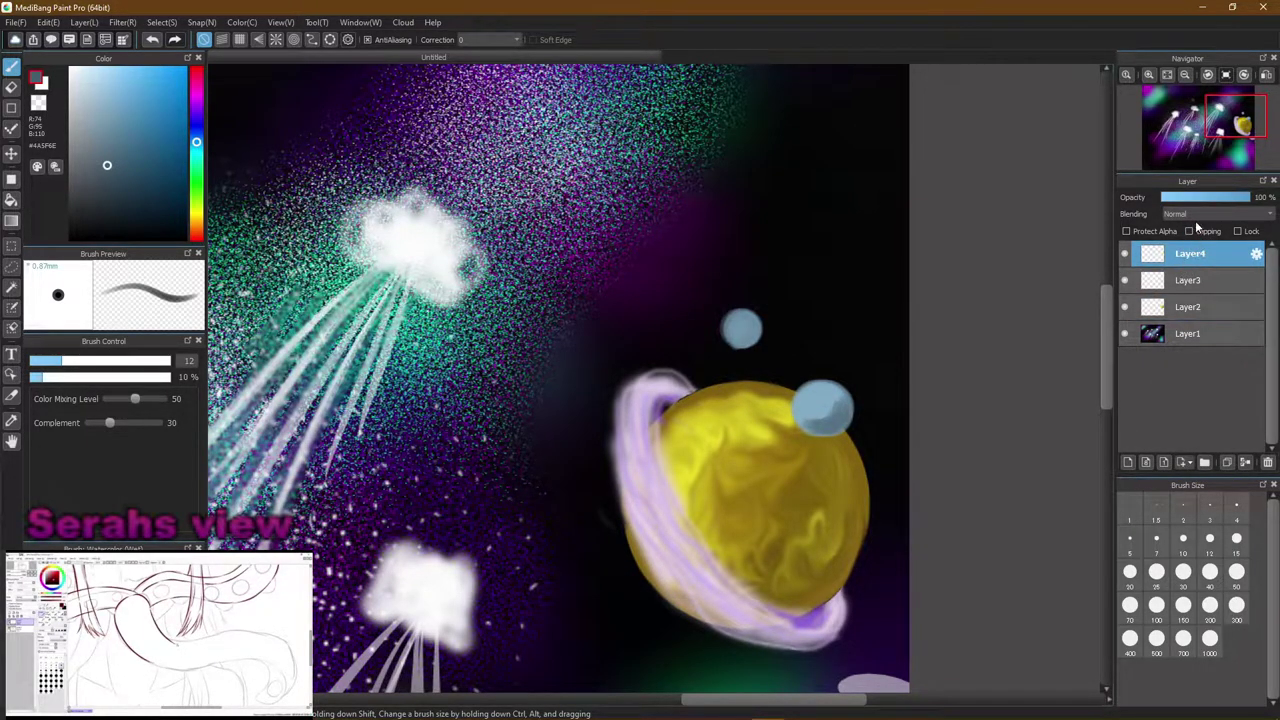
left_click(1190, 232)
left_click(1190, 232)
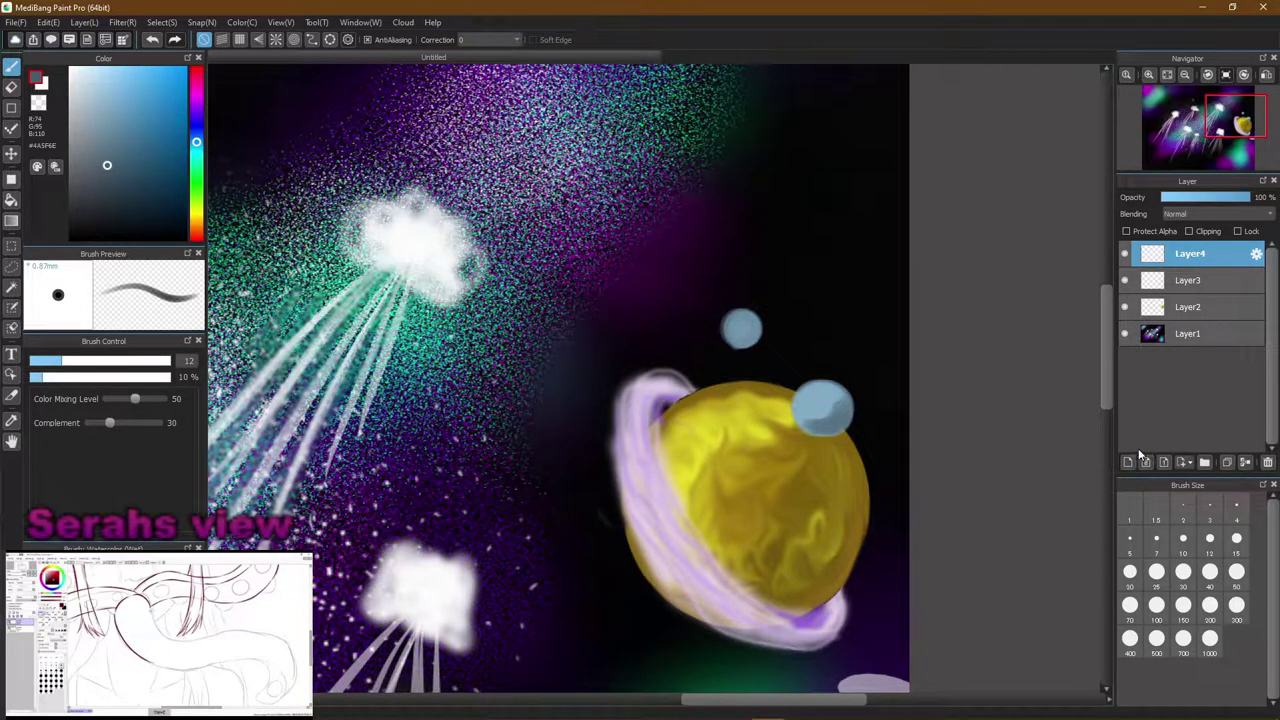
key("ctrl+alt+g")
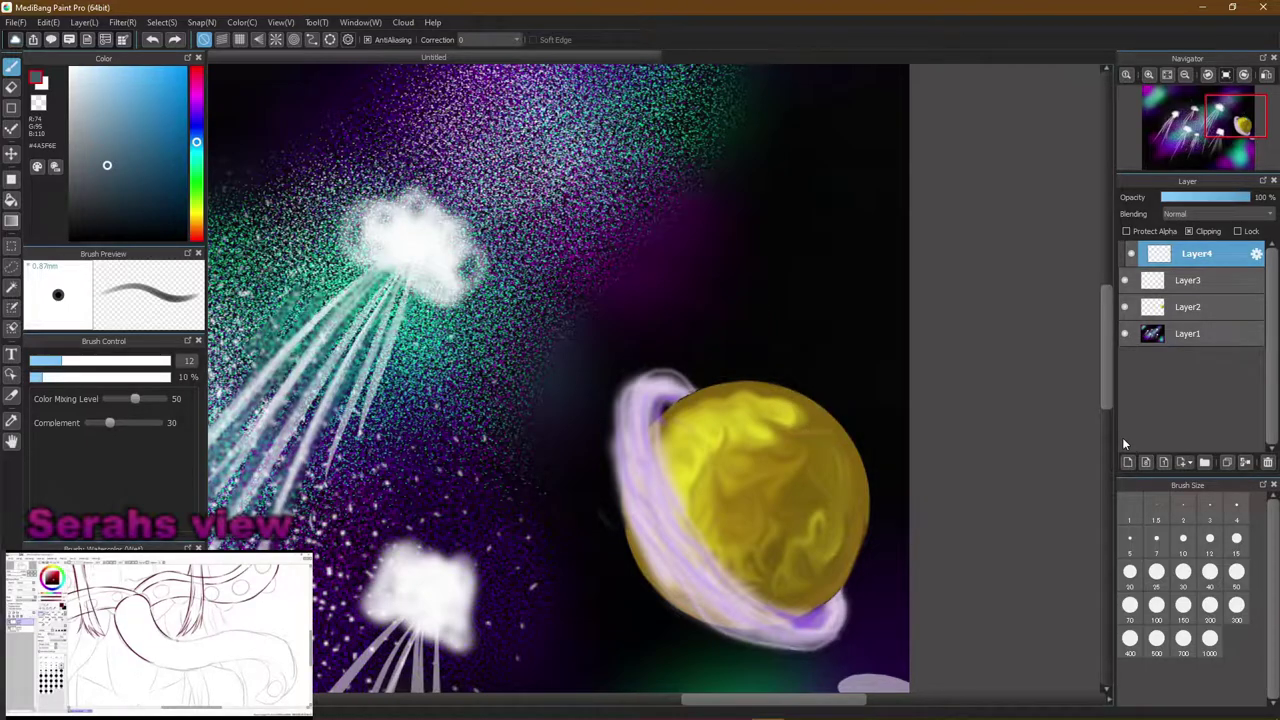
key("ctrl+z")
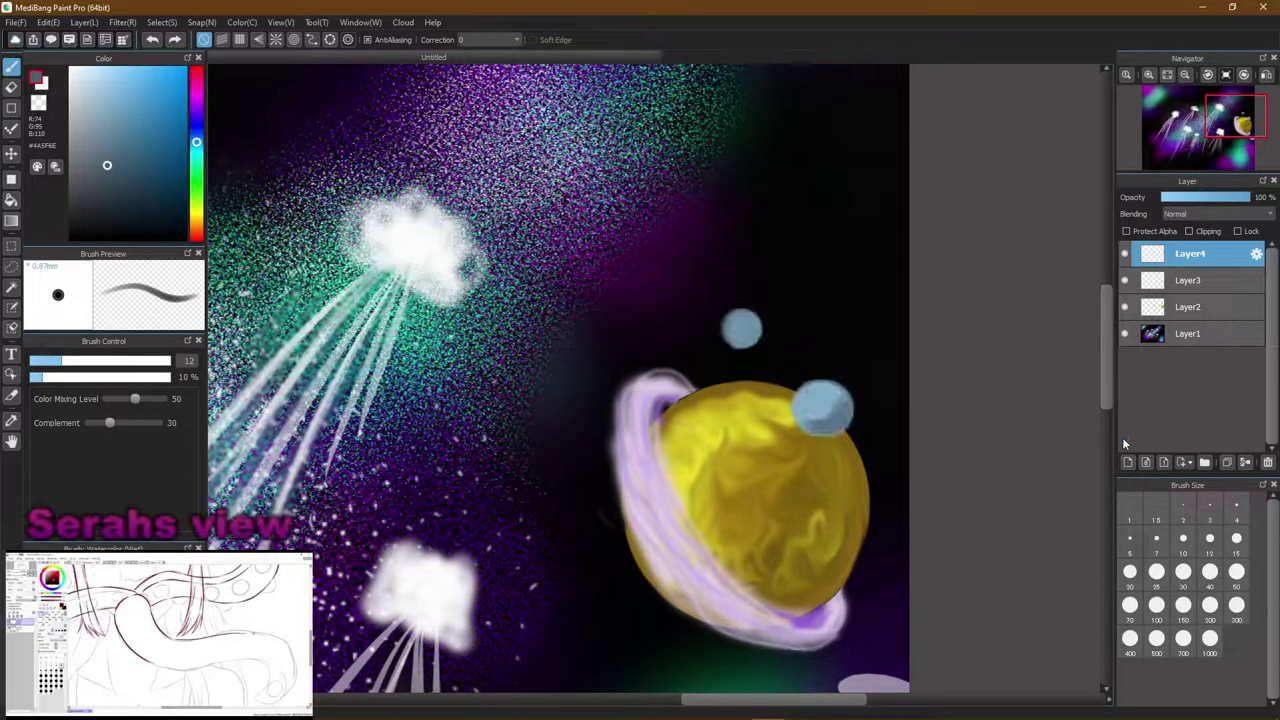
key("ctrl+z")
key("ctrl+y")
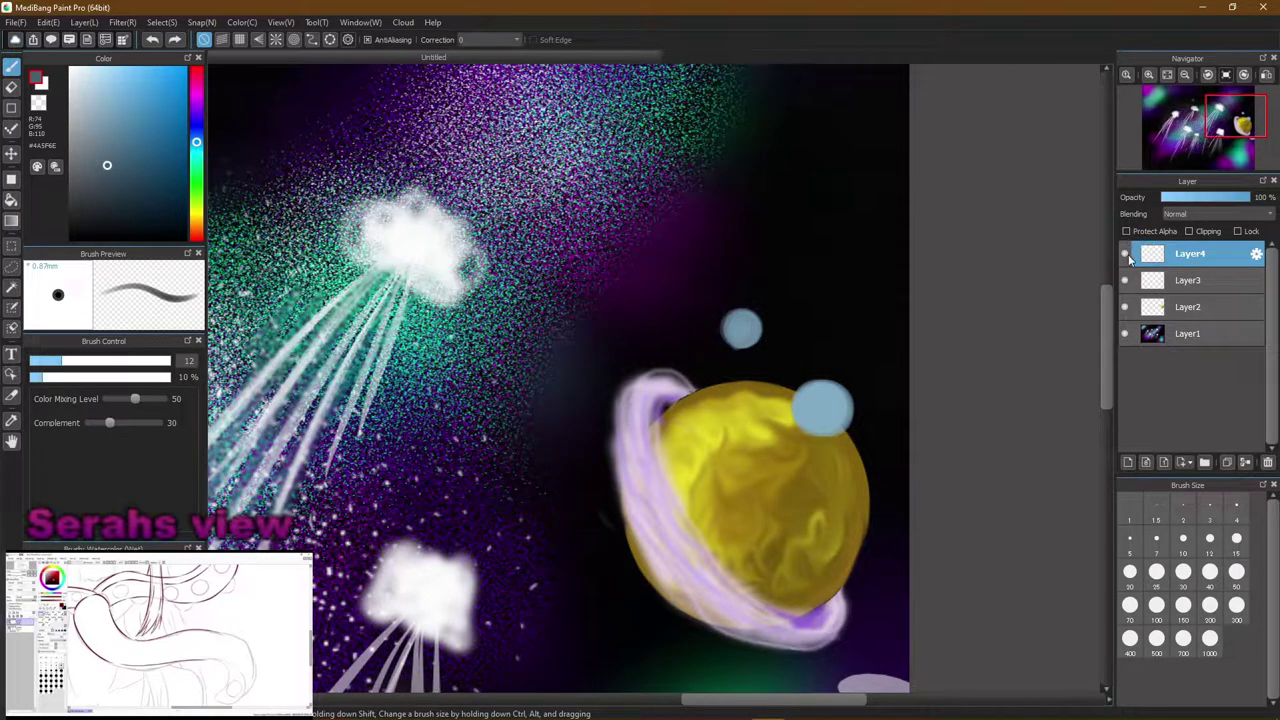
Add a new layer above the moons and clip it to Layer4, leaving Layer4 itself unclipped and the new layer selected
left_click(1127, 464)
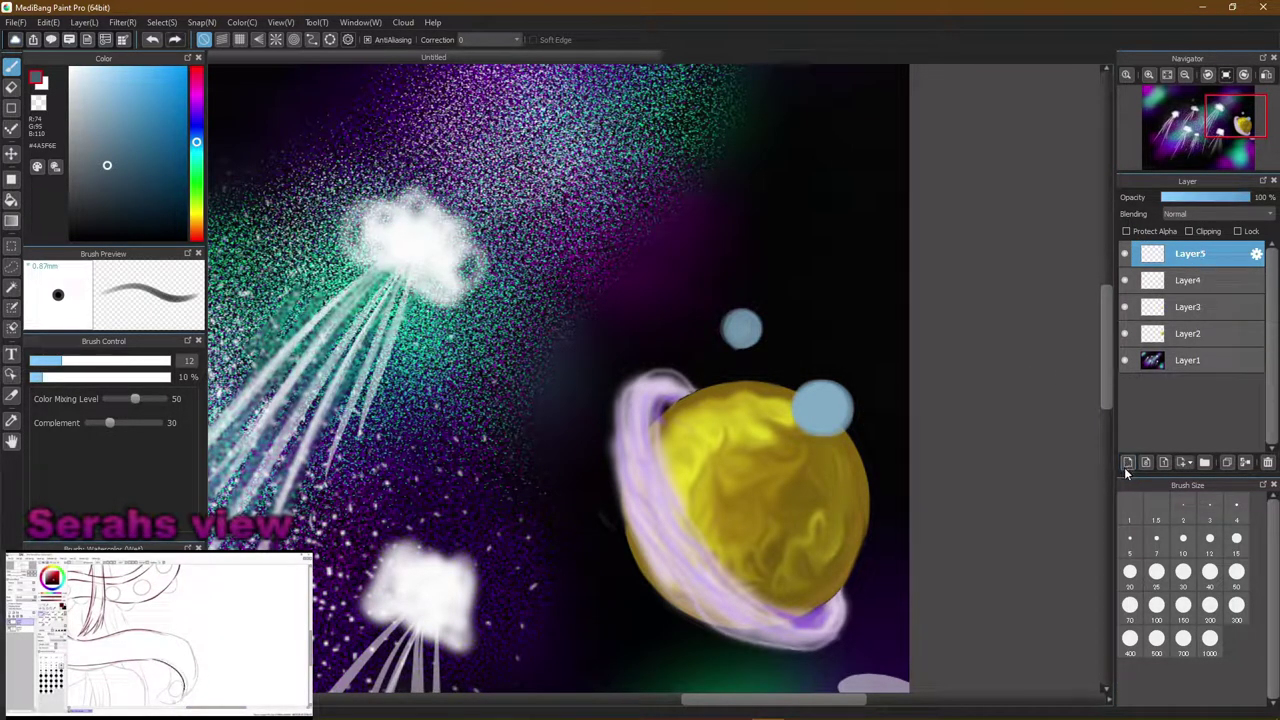
left_click(1189, 231)
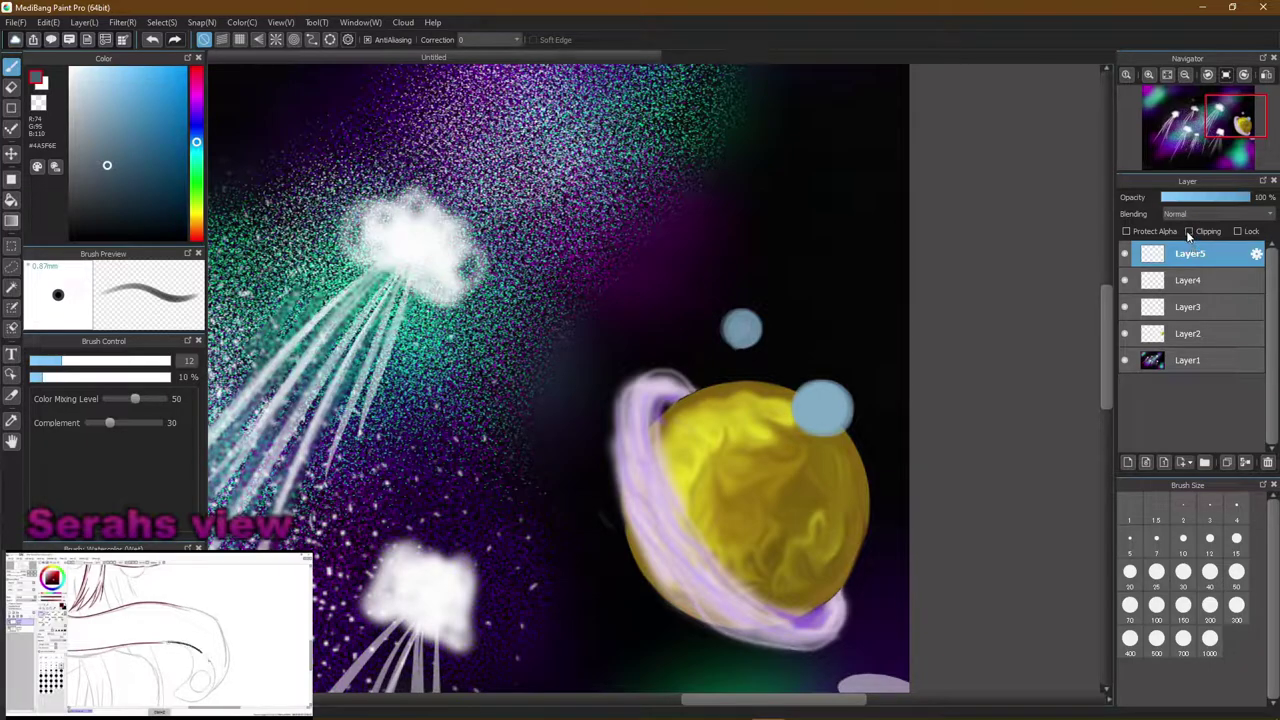
left_click(1164, 288)
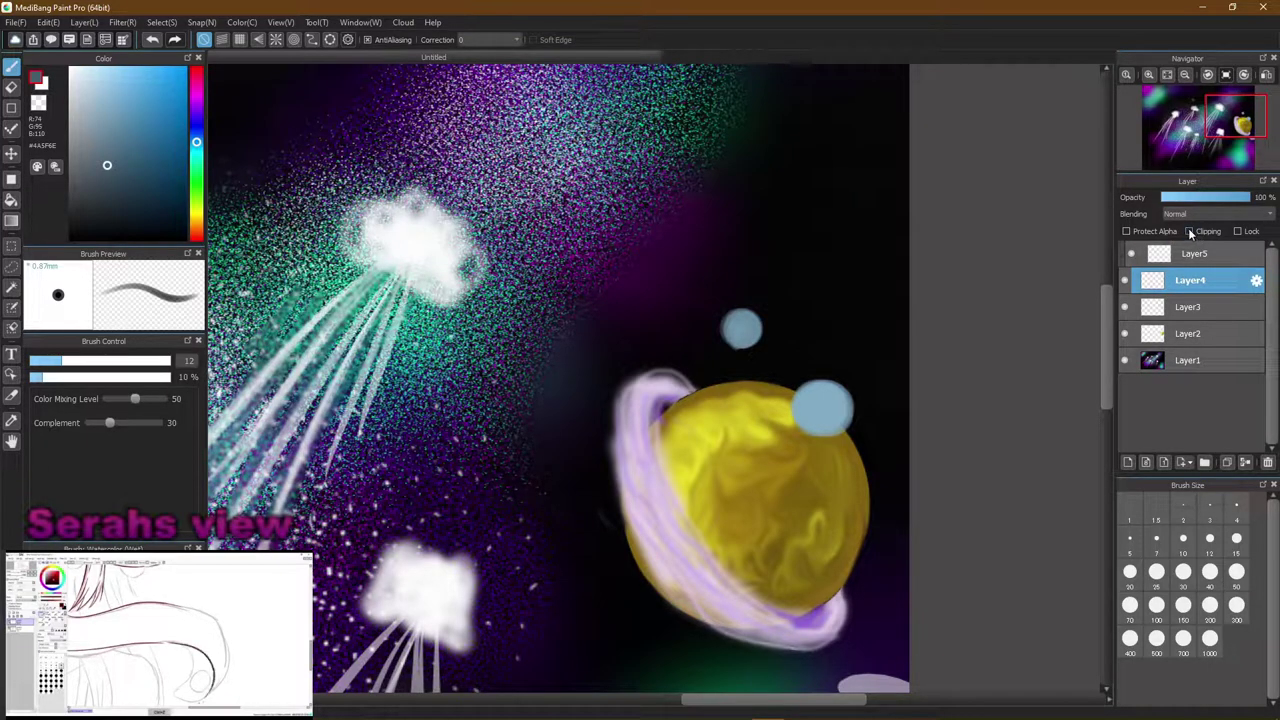
left_click(1189, 231)
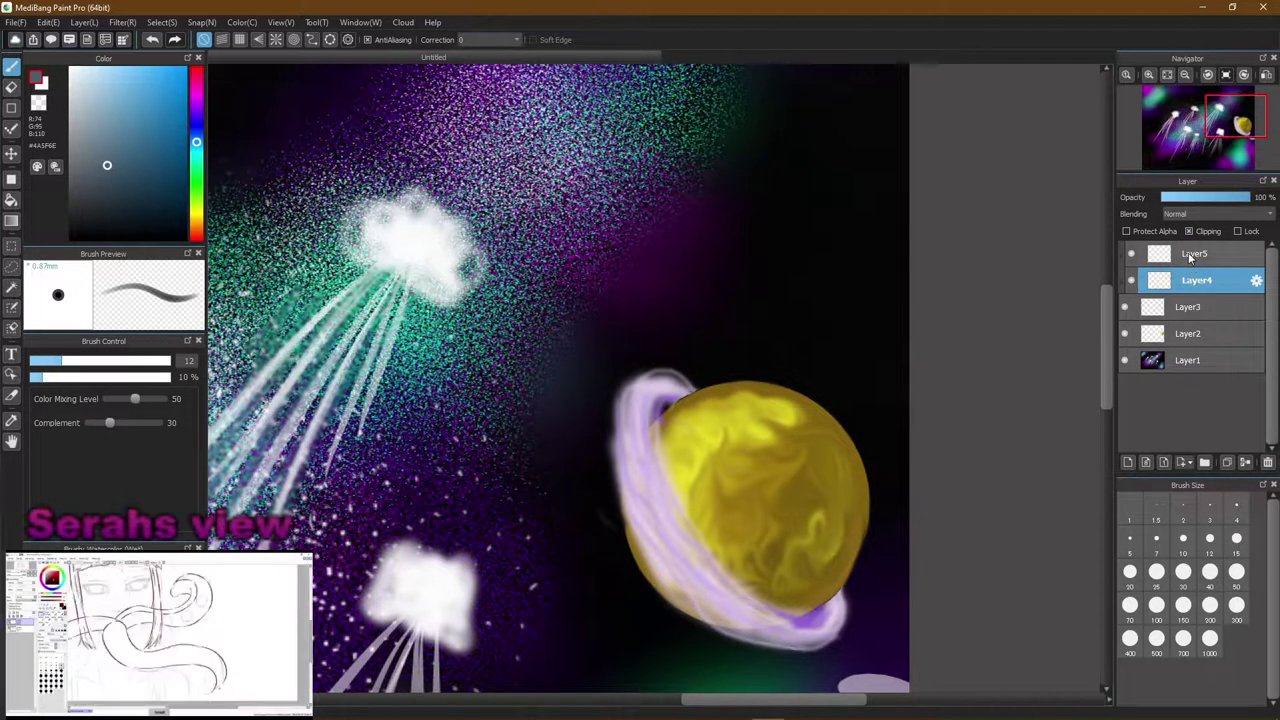
left_click(1189, 231)
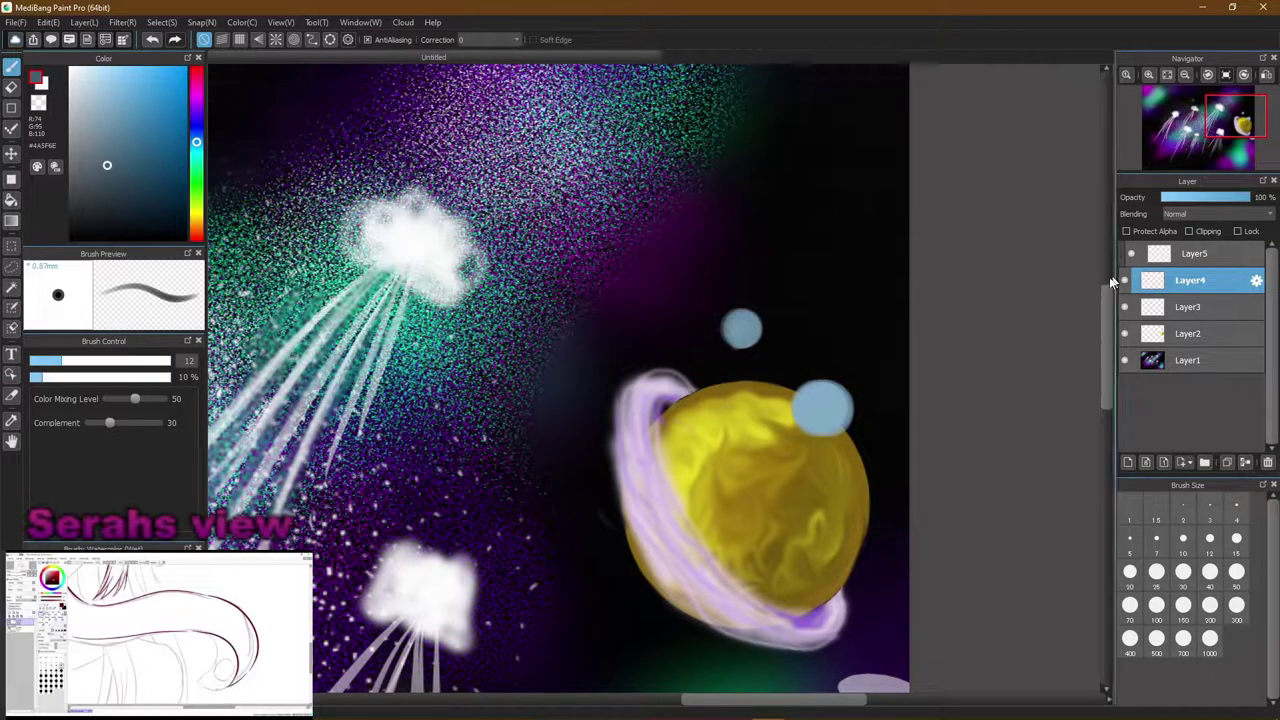
left_click(1152, 258)
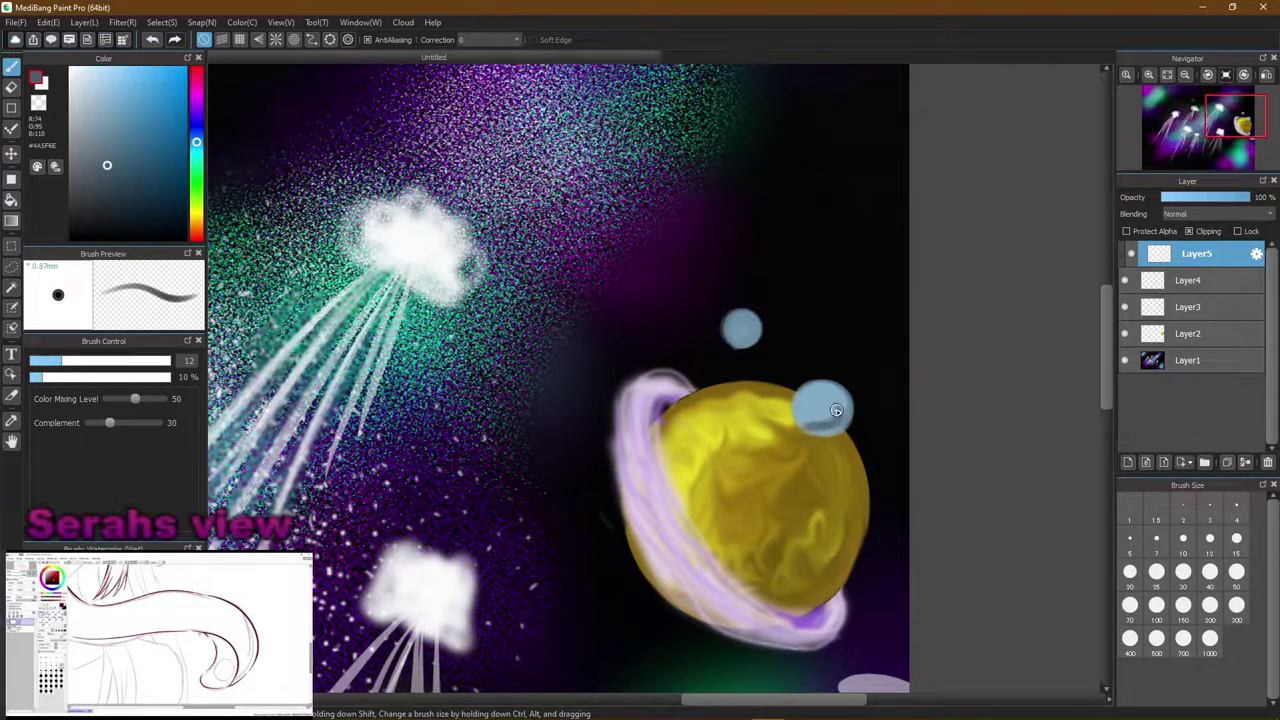
Try shading both moons on the clipped layer with #4A5F6E using the size 12 Watercolor (Wet) brush, undoing the strokes
mouse_move(818, 418)
left_mouse_down()
mouse_move(838, 396)
mouse_move(832, 420)
left_mouse_up()
left_click_drag(726, 314, 760, 344)
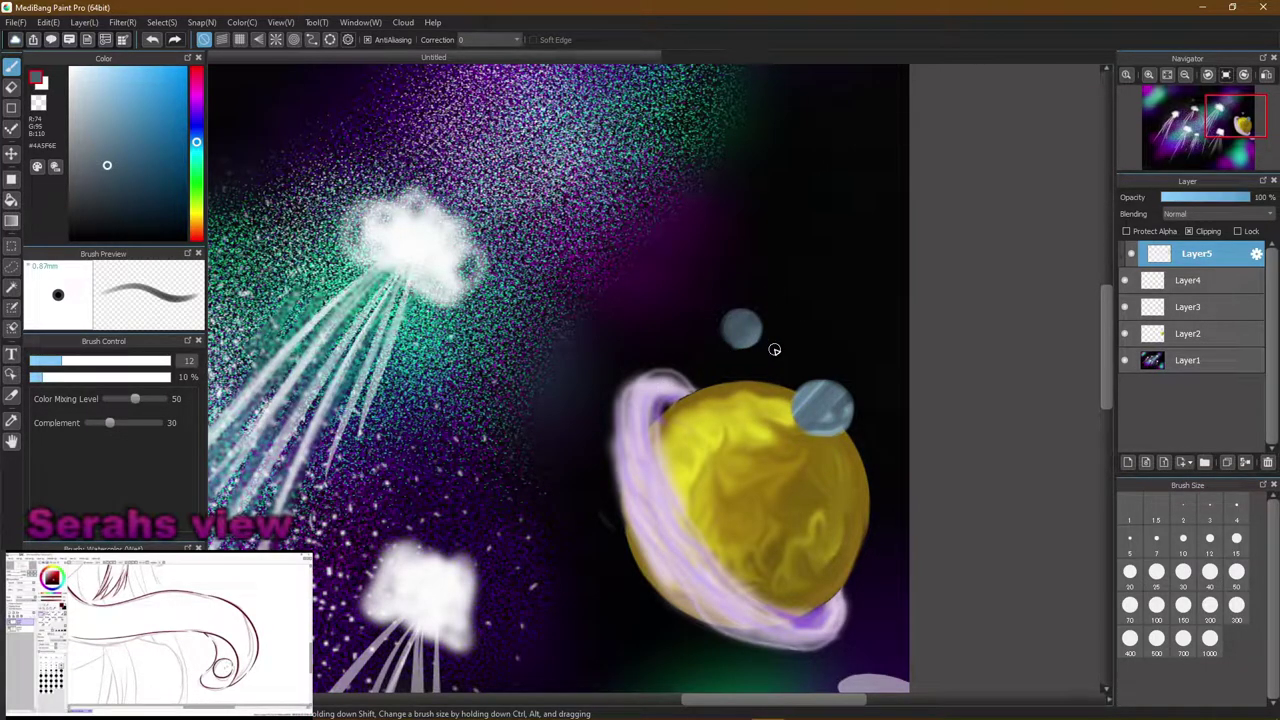
key("ctrl+z")
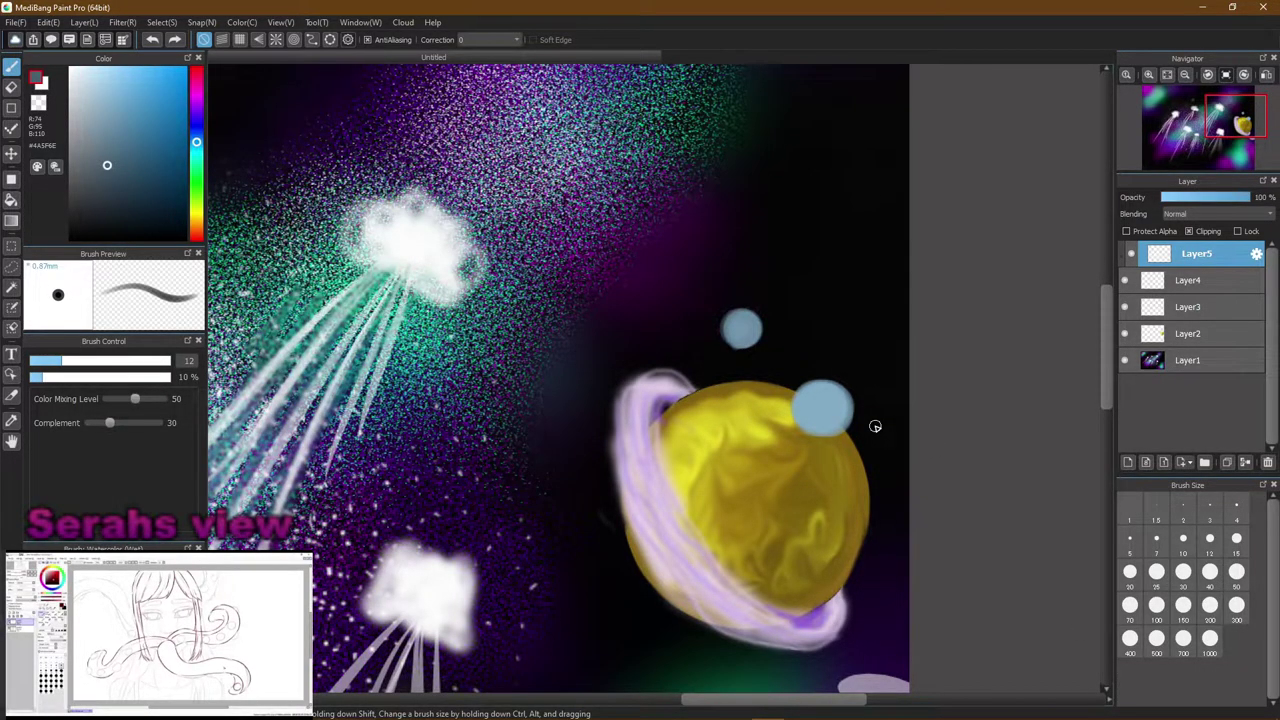
scroll(875, 427, "up", 1)
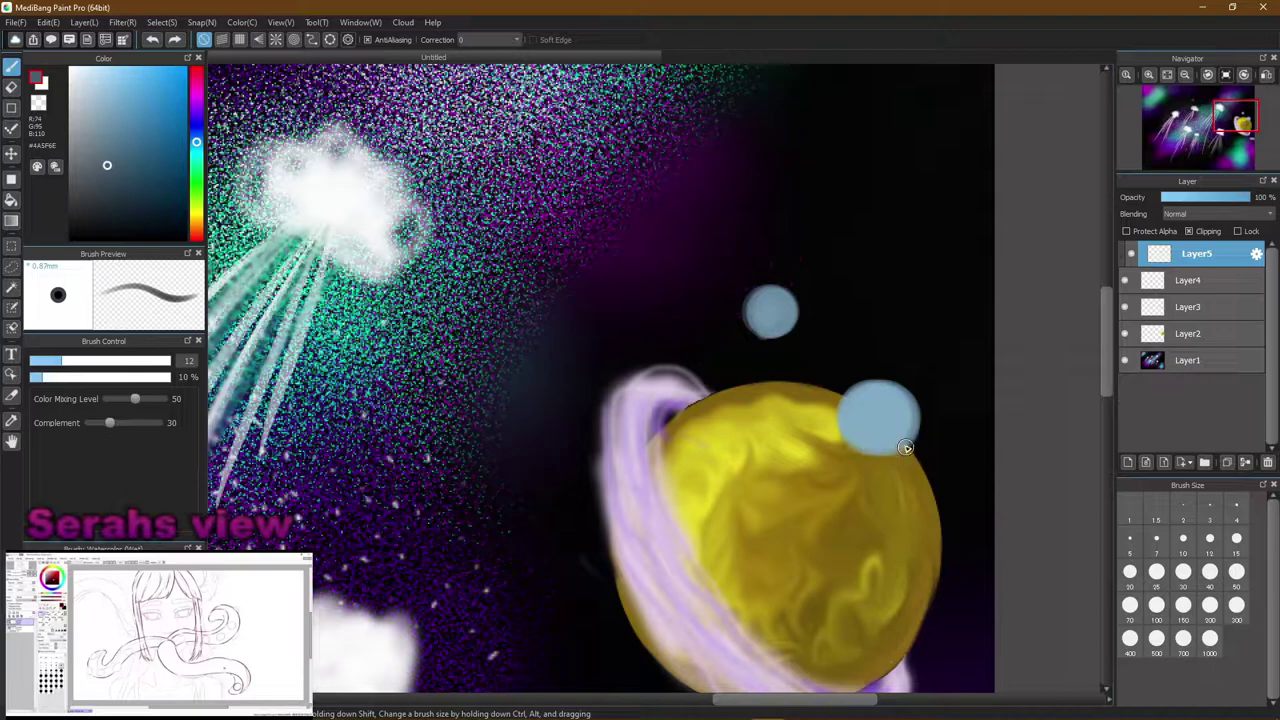
Shade the shadow sides of both blue moons in dark grey-blue #4A5F6E with the size 12 watercolor brush
mouse_move(898, 444)
left_mouse_down()
mouse_move(863, 445)
mouse_move(902, 436)
mouse_move(898, 423)
mouse_move(857, 445)
mouse_move(883, 431)
mouse_move(889, 442)
mouse_move(910, 418)
mouse_move(906, 396)
mouse_move(912, 406)
mouse_move(870, 440)
mouse_move(900, 391)
mouse_move(890, 423)
mouse_move(852, 432)
left_mouse_up()
mouse_move(756, 316)
left_mouse_down()
mouse_move(786, 324)
mouse_move(776, 340)
mouse_move(793, 296)
mouse_move(767, 342)
mouse_move(752, 328)
mouse_move(774, 334)
mouse_move(794, 308)
mouse_move(771, 331)
left_mouse_up()
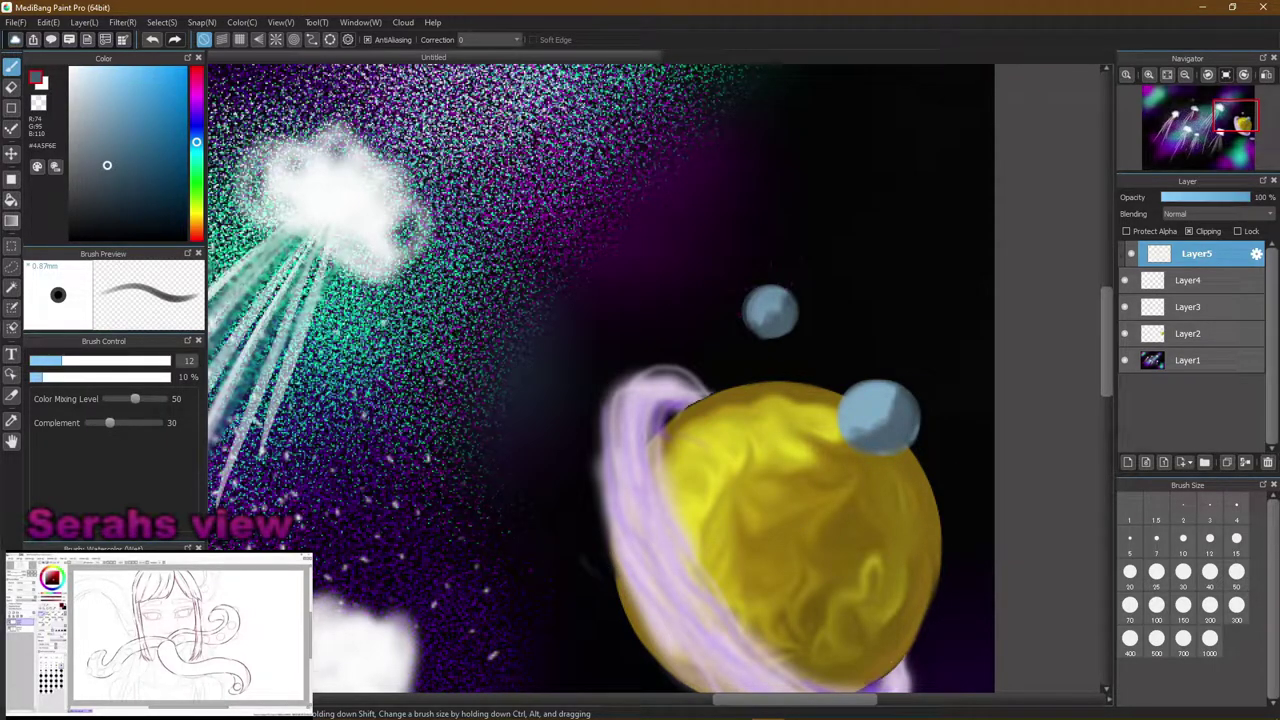
left_click(150, 620)
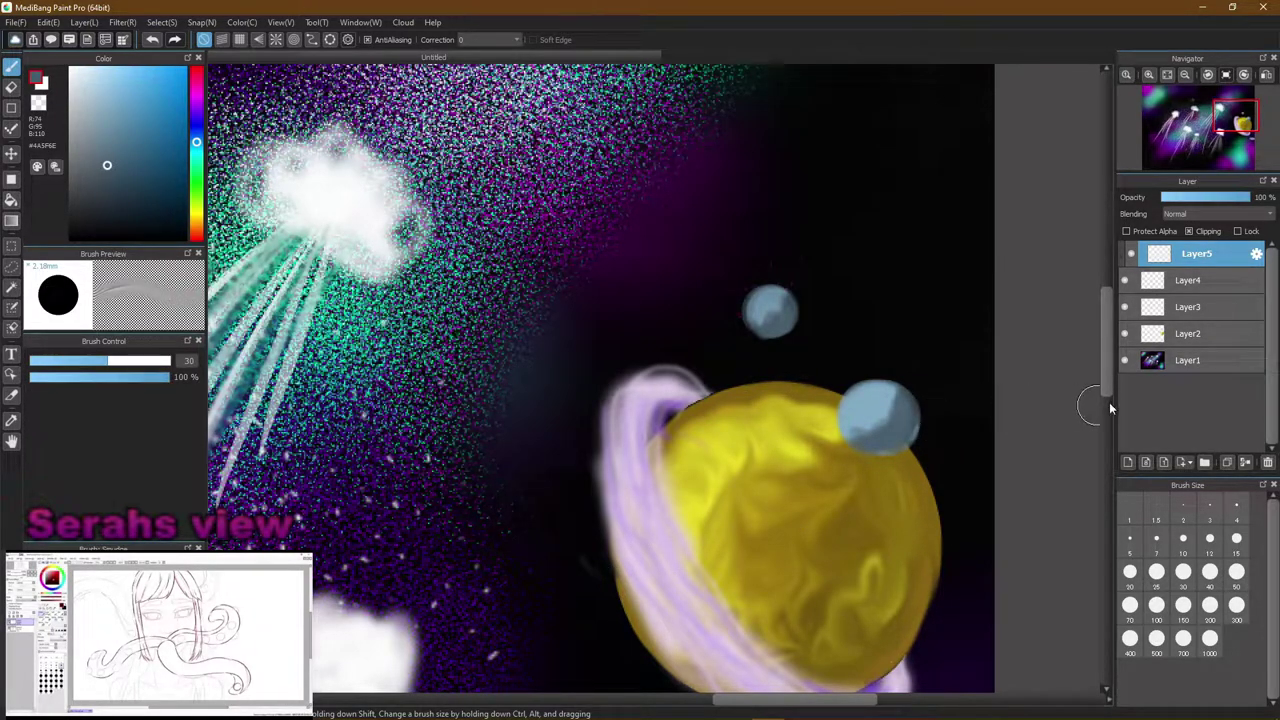
mouse_move(882, 414)
left_mouse_down()
mouse_move(863, 438)
mouse_move(885, 462)
left_mouse_up()
key("ctrl+z")
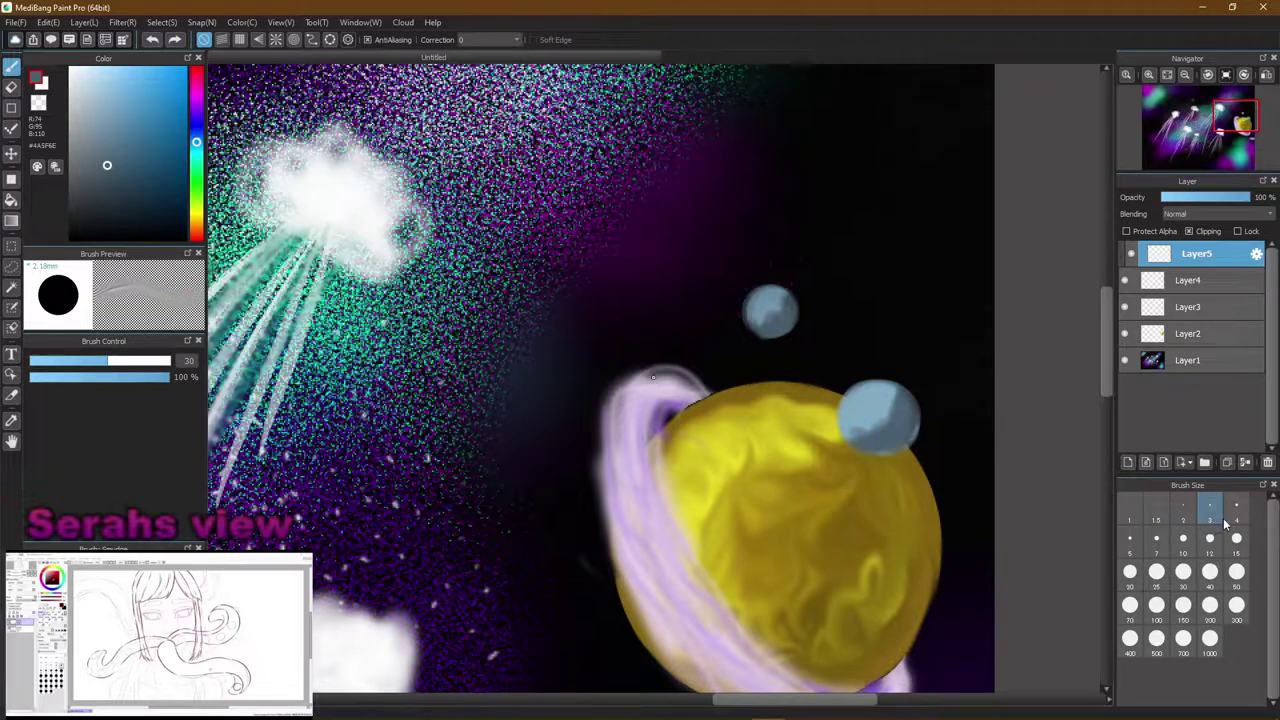
left_click(1183, 538)
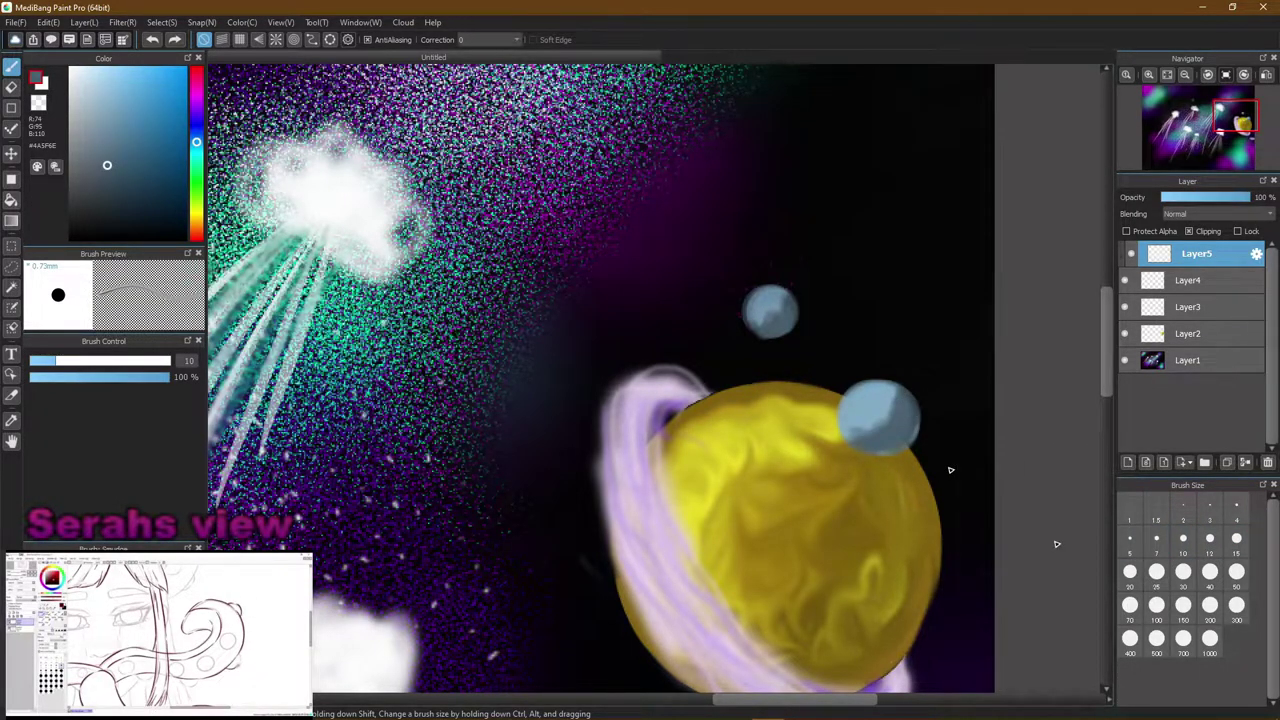
left_click(1155, 539)
mouse_move(858, 429)
left_mouse_down()
mouse_move(900, 414)
mouse_move(893, 397)
mouse_move(892, 419)
mouse_move(856, 423)
mouse_move(860, 440)
mouse_move(887, 447)
mouse_move(912, 425)
mouse_move(879, 398)
mouse_move(858, 422)
mouse_move(888, 392)
mouse_move(851, 423)
left_mouse_up()
key("ctrl+z")
Soften the shading on both moons with the Blur brush at size 20
left_click(100, 600)
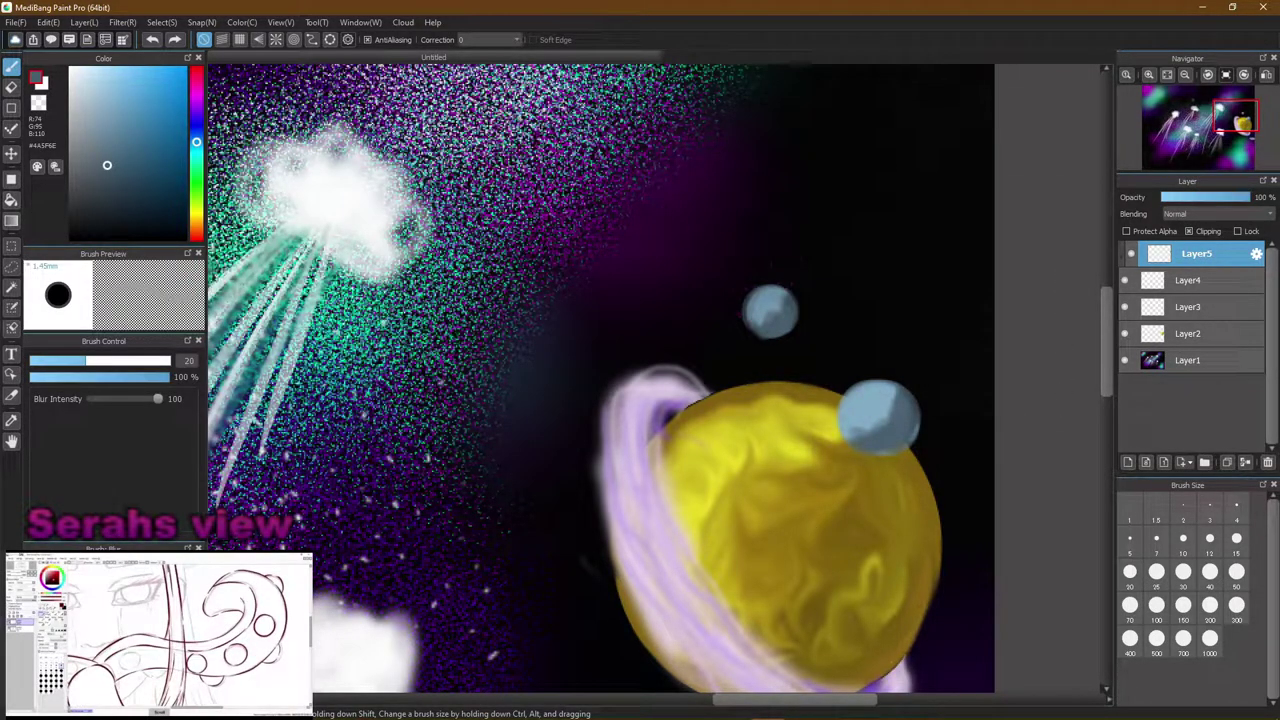
mouse_move(855, 435)
left_mouse_down()
mouse_move(863, 420)
mouse_move(900, 425)
mouse_move(885, 392)
mouse_move(880, 420)
mouse_move(855, 425)
mouse_move(888, 433)
mouse_move(894, 405)
mouse_move(910, 410)
mouse_move(899, 417)
left_mouse_up()
mouse_move(777, 319)
left_mouse_down()
mouse_move(778, 305)
mouse_move(760, 323)
left_mouse_up()
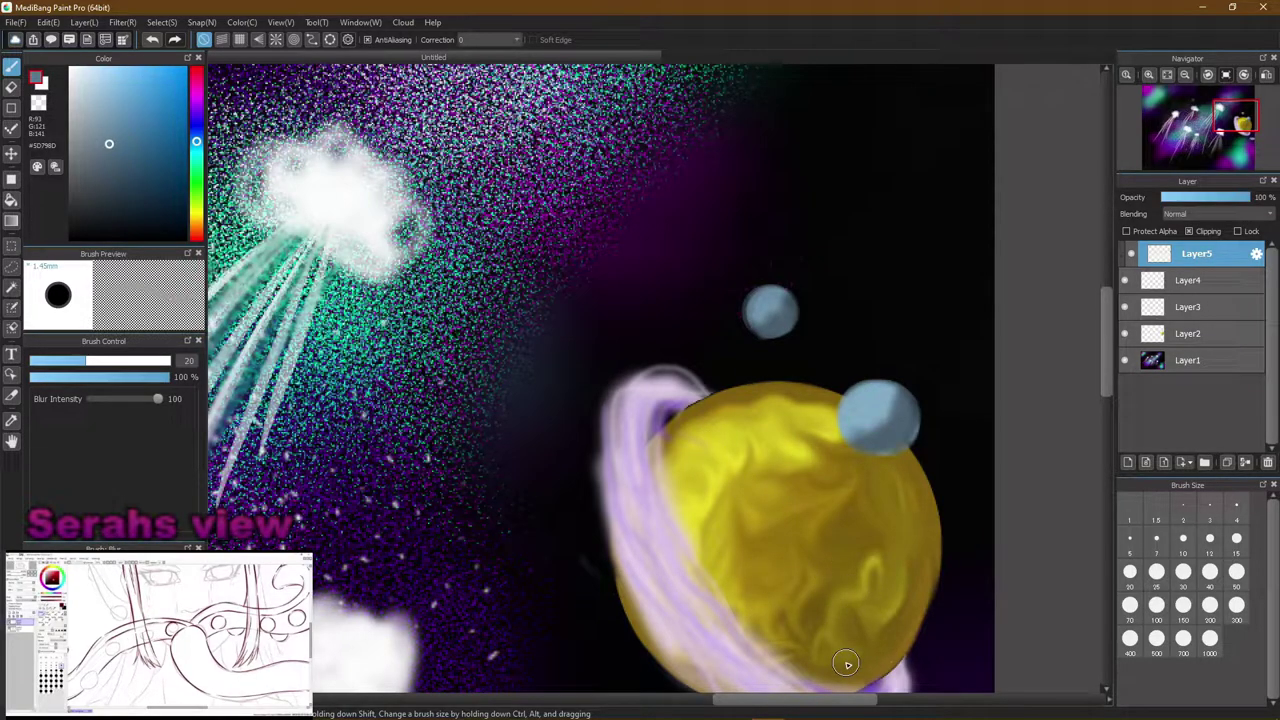
mouse_move(846, 664)
left_mouse_down()
mouse_move(914, 560)
mouse_move(909, 576)
mouse_move(938, 592)
mouse_move(936, 618)
mouse_move(899, 614)
left_mouse_up()
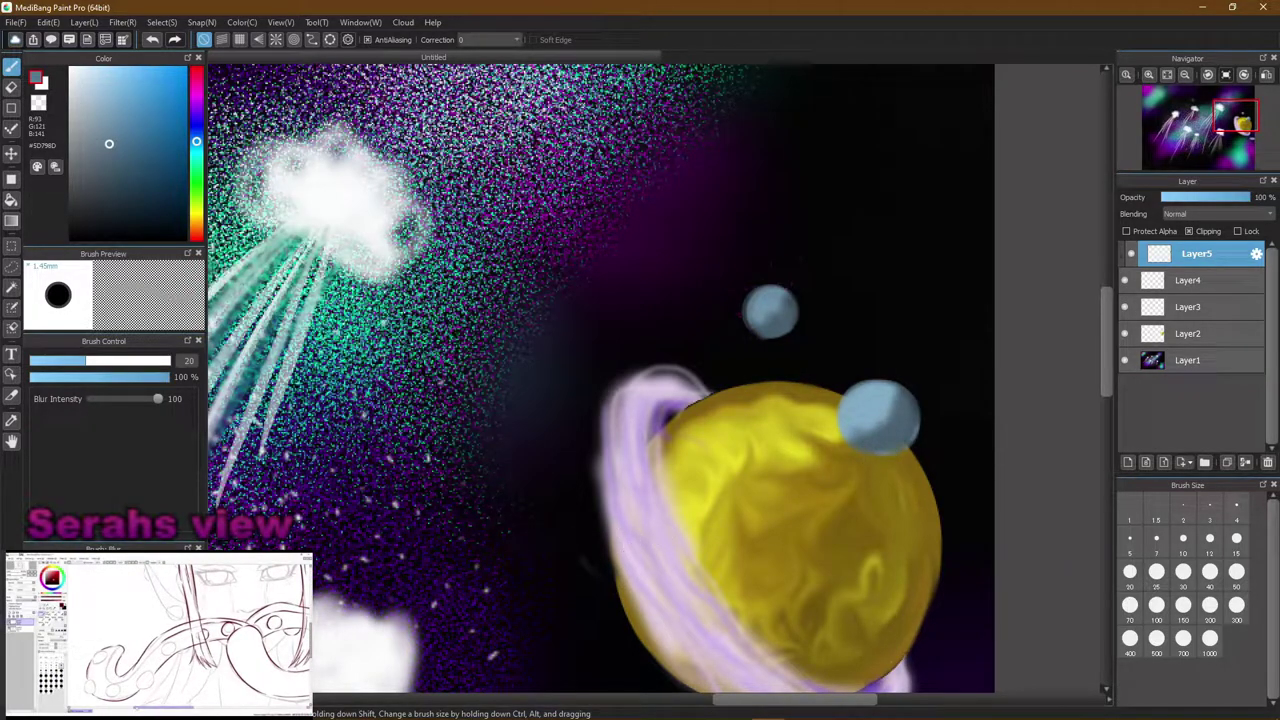
Paint pale blue #ADD5F1 highlights on both moons with the wet watercolor brush at size 12
left_click(100, 600)
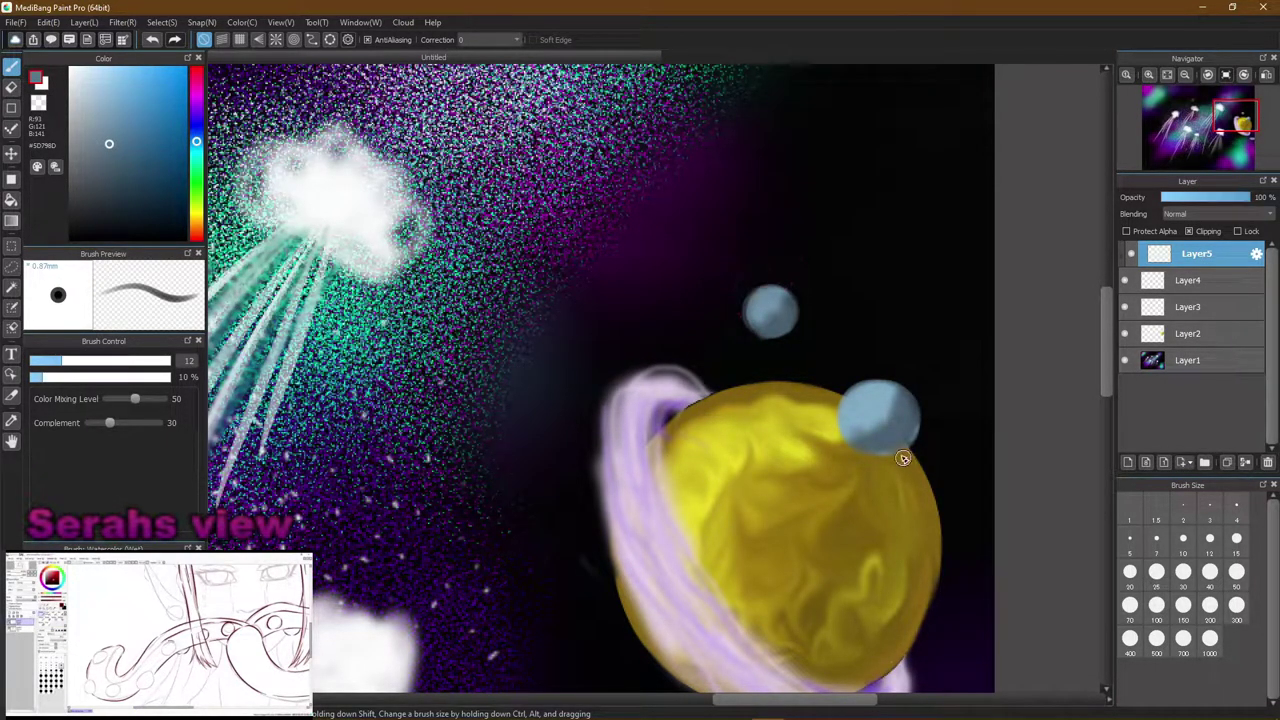
left_click(864, 395, "alt")
left_click_drag(105, 93, 101, 76)
left_click_drag(758, 300, 756, 300)
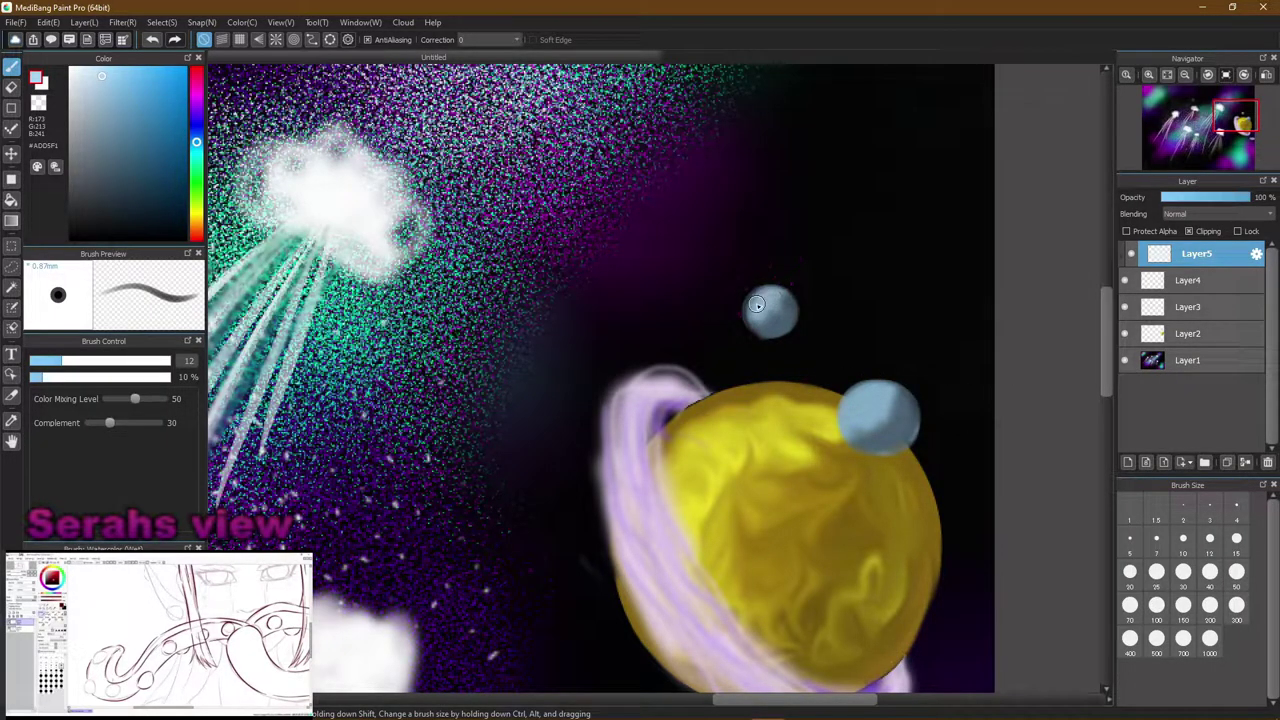
mouse_move(880, 400)
left_mouse_down()
mouse_move(847, 417)
mouse_move(866, 390)
mouse_move(856, 402)
mouse_move(888, 388)
mouse_move(853, 417)
mouse_move(855, 438)
mouse_move(853, 405)
mouse_move(880, 398)
mouse_move(884, 432)
left_mouse_up()
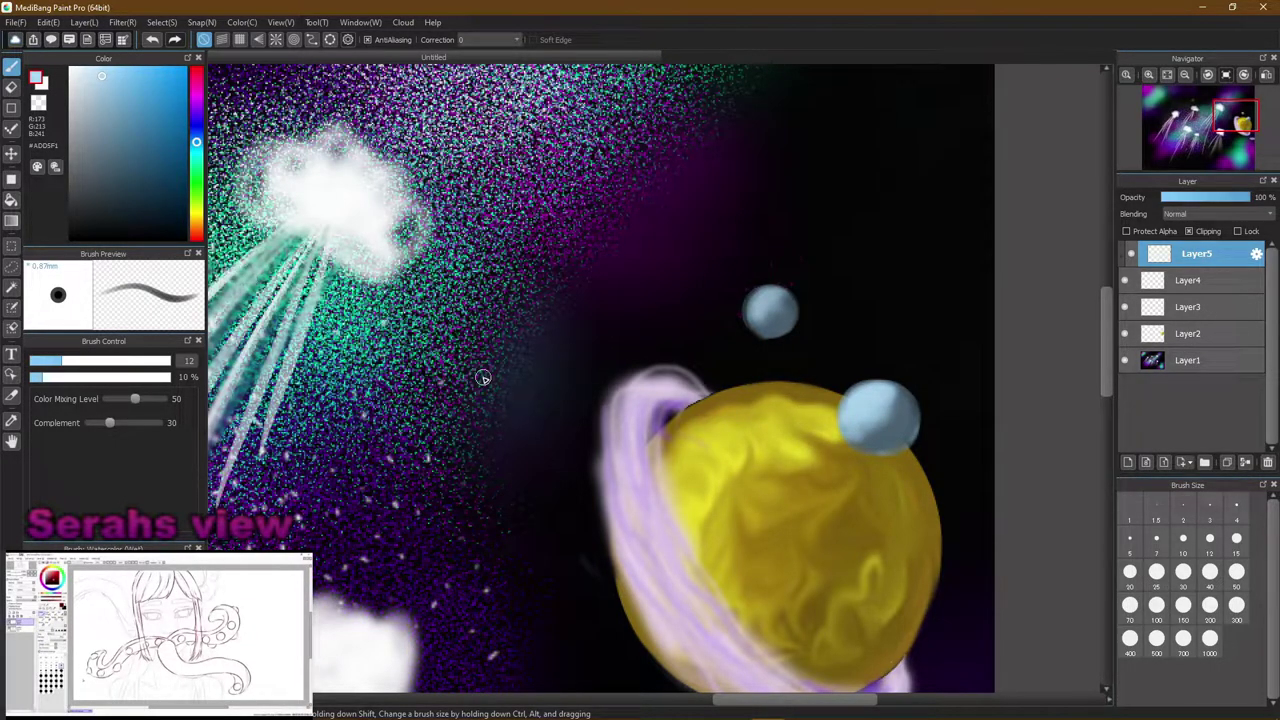
Build up the moons' surface tones with mid blue #82A8C2 and pale blue #B1D8F2
left_click(108, 77)
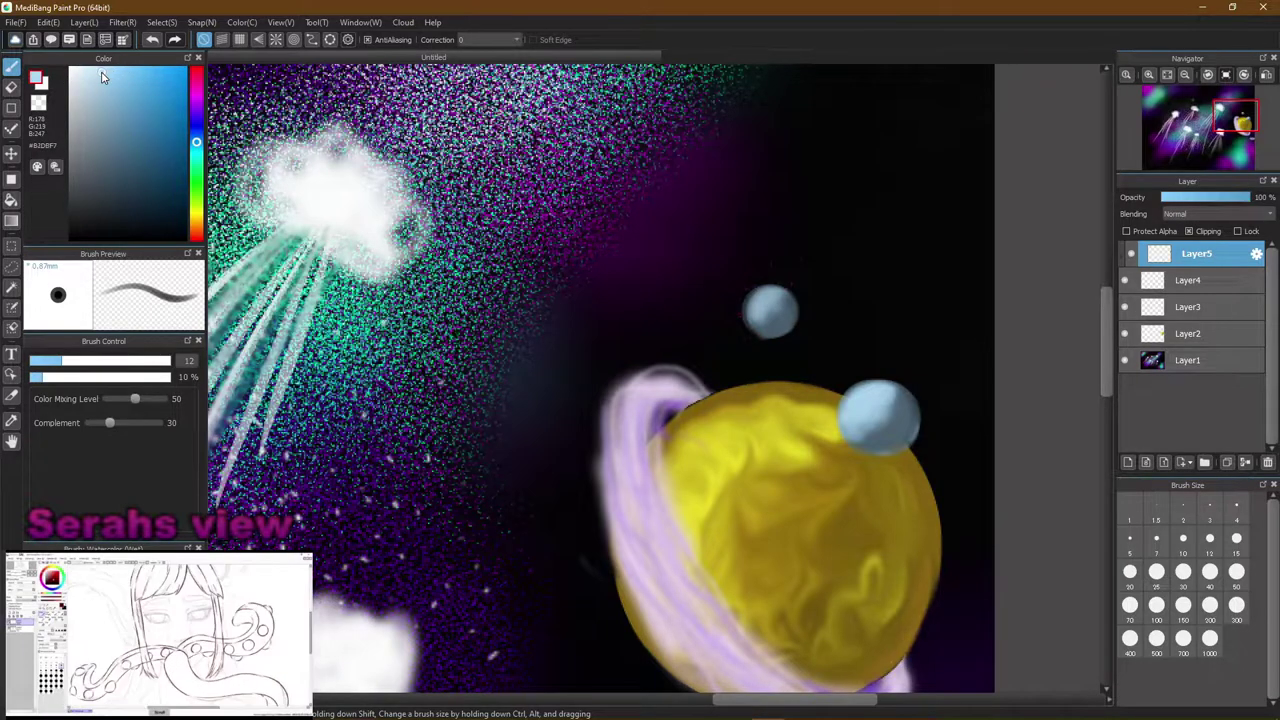
left_click(108, 111)
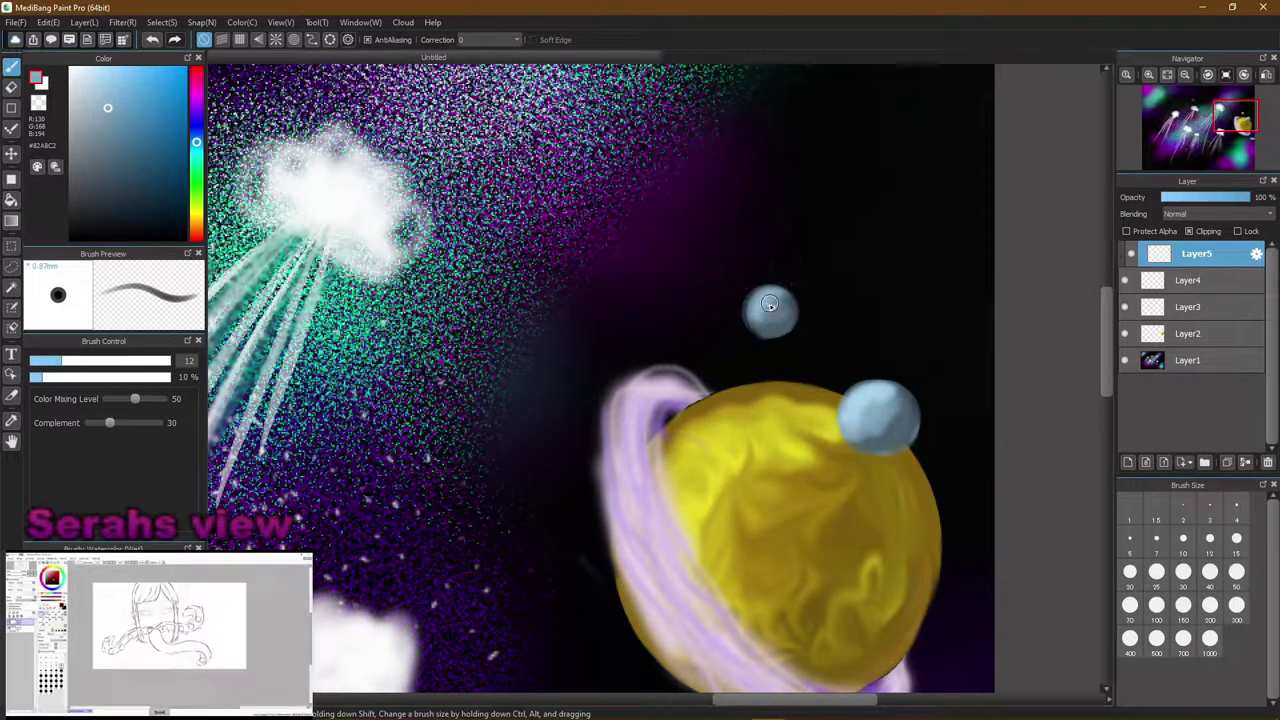
left_click(97, 87)
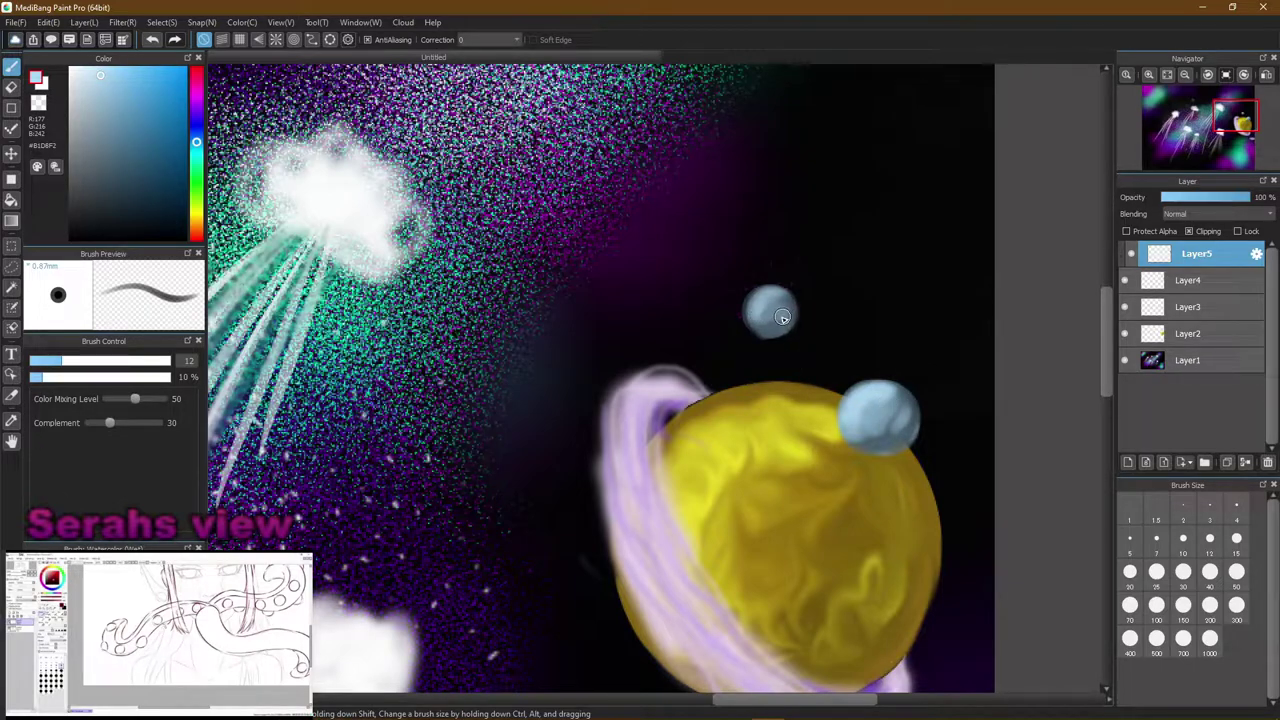
Smudge swirling surface texture into both moons with the Smudge brush at size 5
left_click(150, 630)
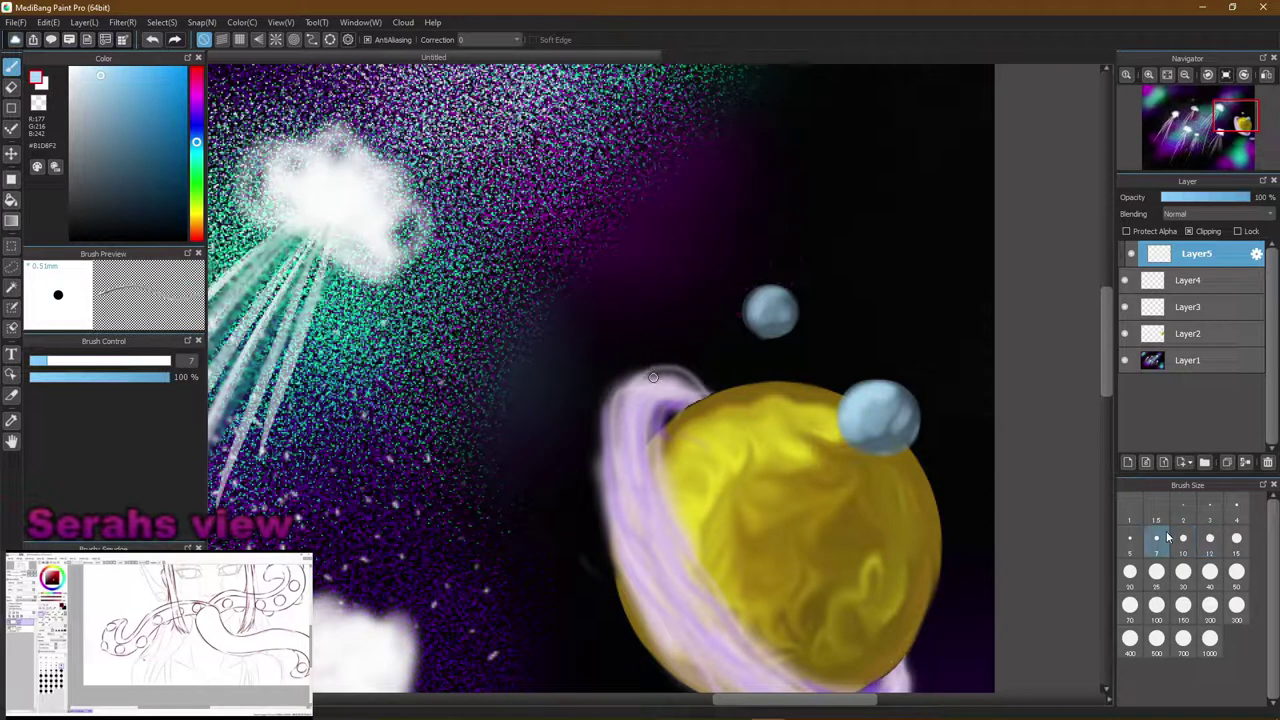
left_click(1131, 541)
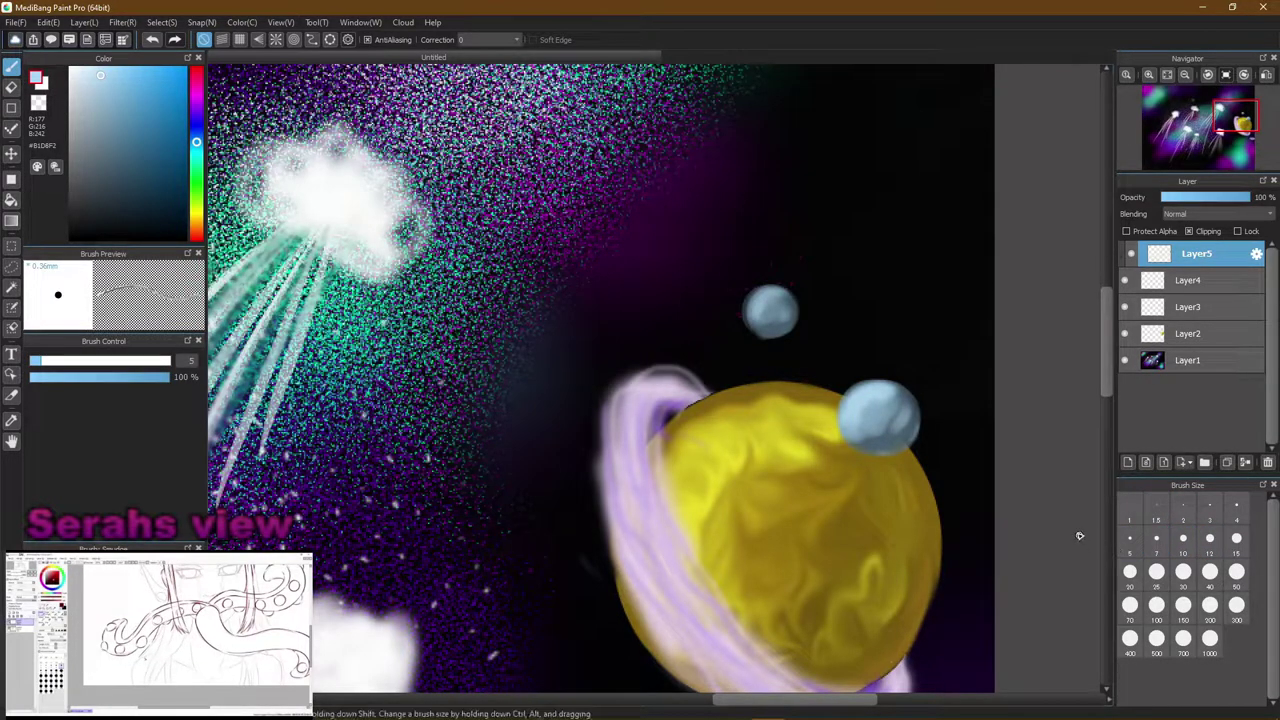
mouse_move(868, 427)
left_mouse_down()
mouse_move(912, 426)
mouse_move(890, 401)
mouse_move(868, 425)
mouse_move(878, 411)
mouse_move(859, 401)
mouse_move(889, 404)
mouse_move(856, 401)
left_mouse_up()
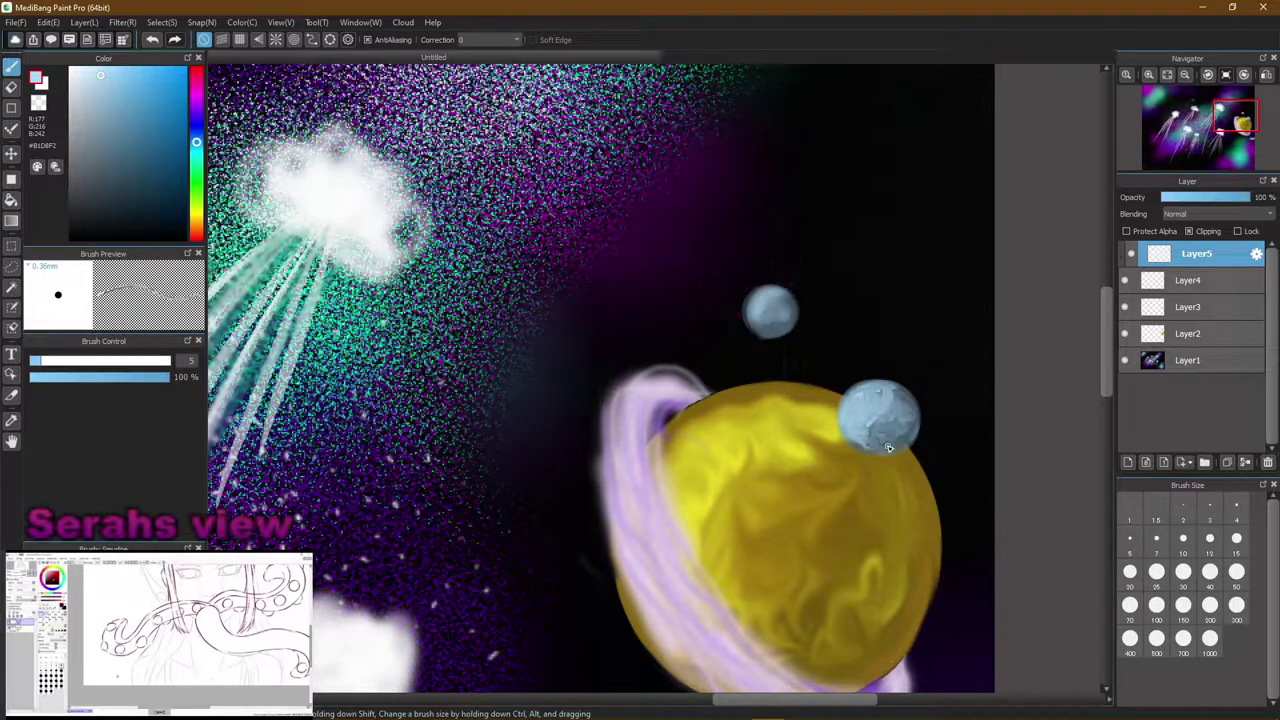
mouse_move(911, 420)
left_mouse_down()
mouse_move(863, 438)
mouse_move(890, 418)
left_mouse_up()
mouse_move(769, 301)
left_mouse_down()
mouse_move(774, 324)
mouse_move(762, 321)
mouse_move(778, 300)
mouse_move(756, 305)
mouse_move(770, 328)
mouse_move(778, 316)
mouse_move(766, 304)
mouse_move(764, 329)
left_mouse_up()
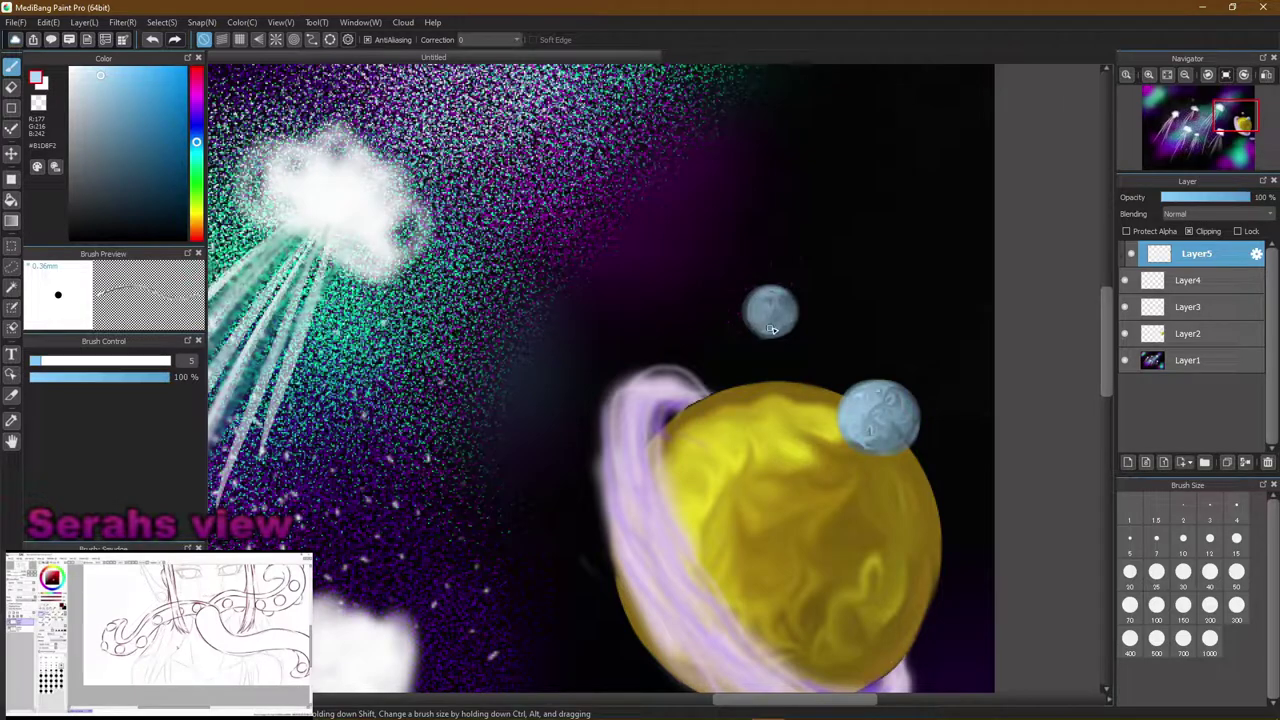
mouse_move(878, 400)
left_mouse_down()
mouse_move(856, 445)
mouse_move(896, 427)
mouse_move(867, 406)
mouse_move(895, 390)
mouse_move(880, 443)
mouse_move(905, 414)
left_mouse_up()
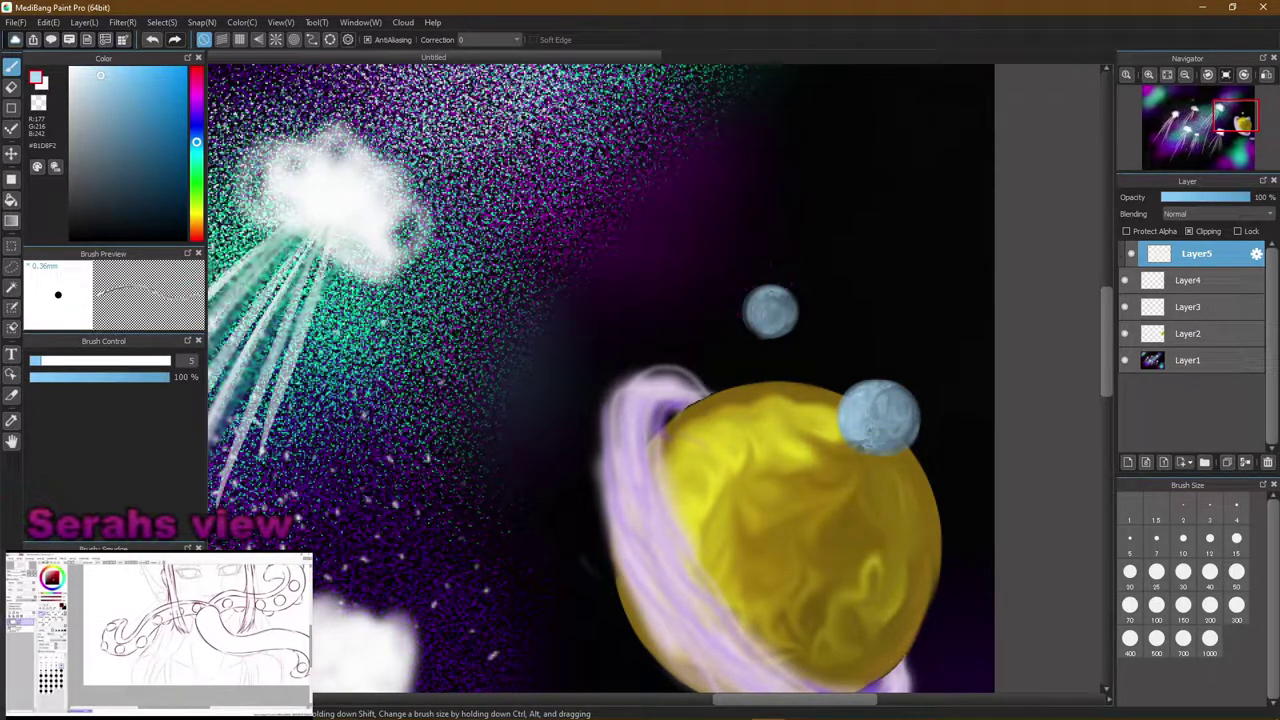
Rework the moons' shading with a size 10 airbrush, using grey-blue #546673 for shadows and pale blue #9AC0DA for highlights
left_click(200, 620)
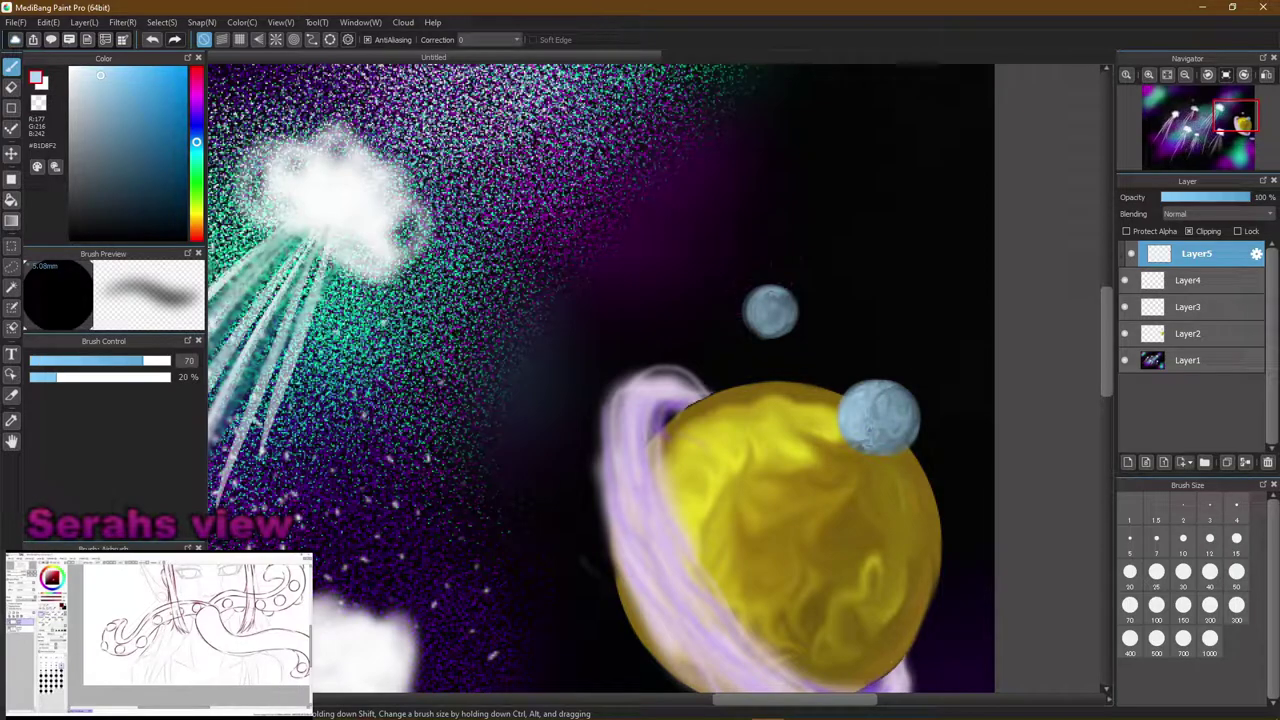
left_click(1158, 537)
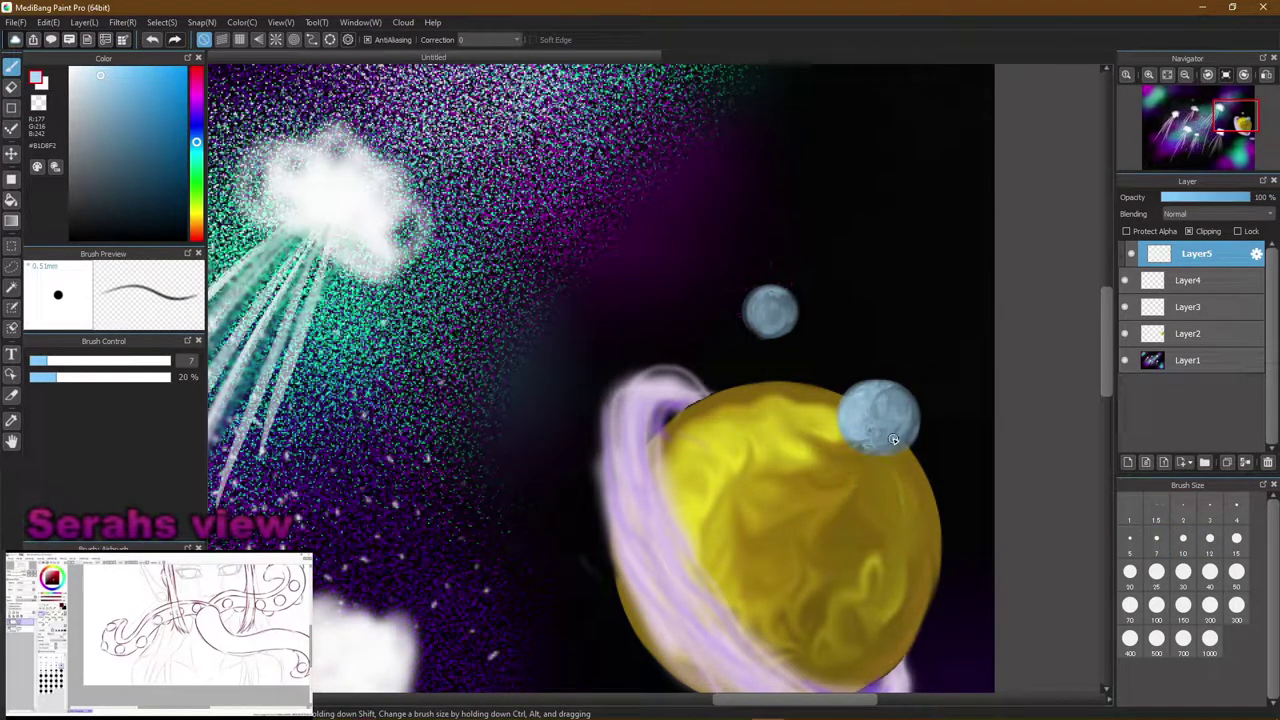
left_click(1184, 539)
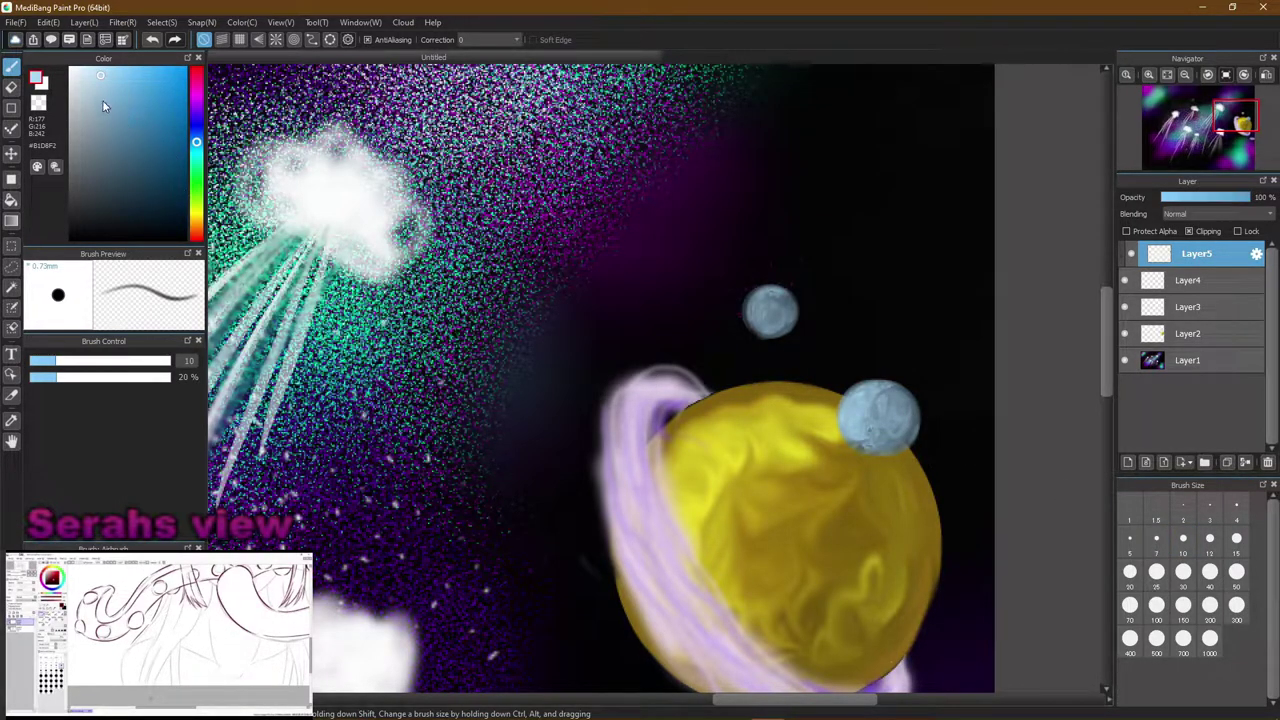
left_click(131, 153)
mouse_move(871, 458)
left_mouse_down()
mouse_move(900, 430)
mouse_move(892, 437)
left_mouse_up()
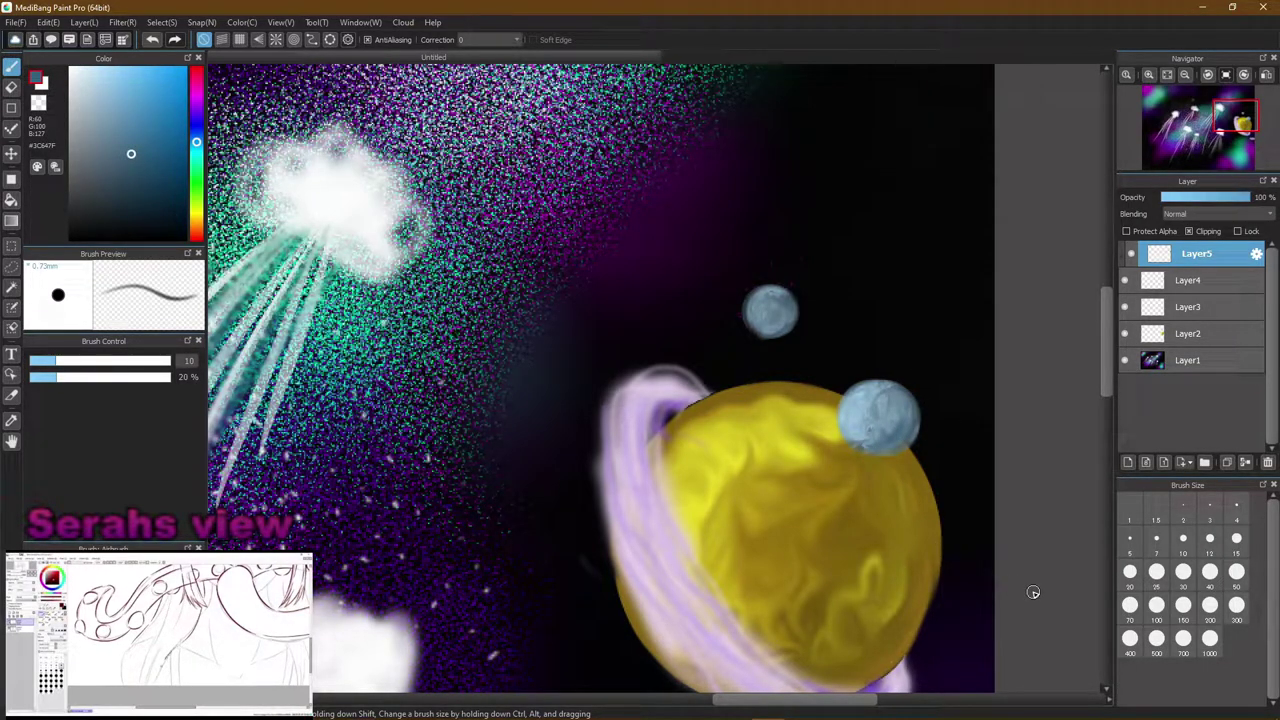
key("ctrl+z")
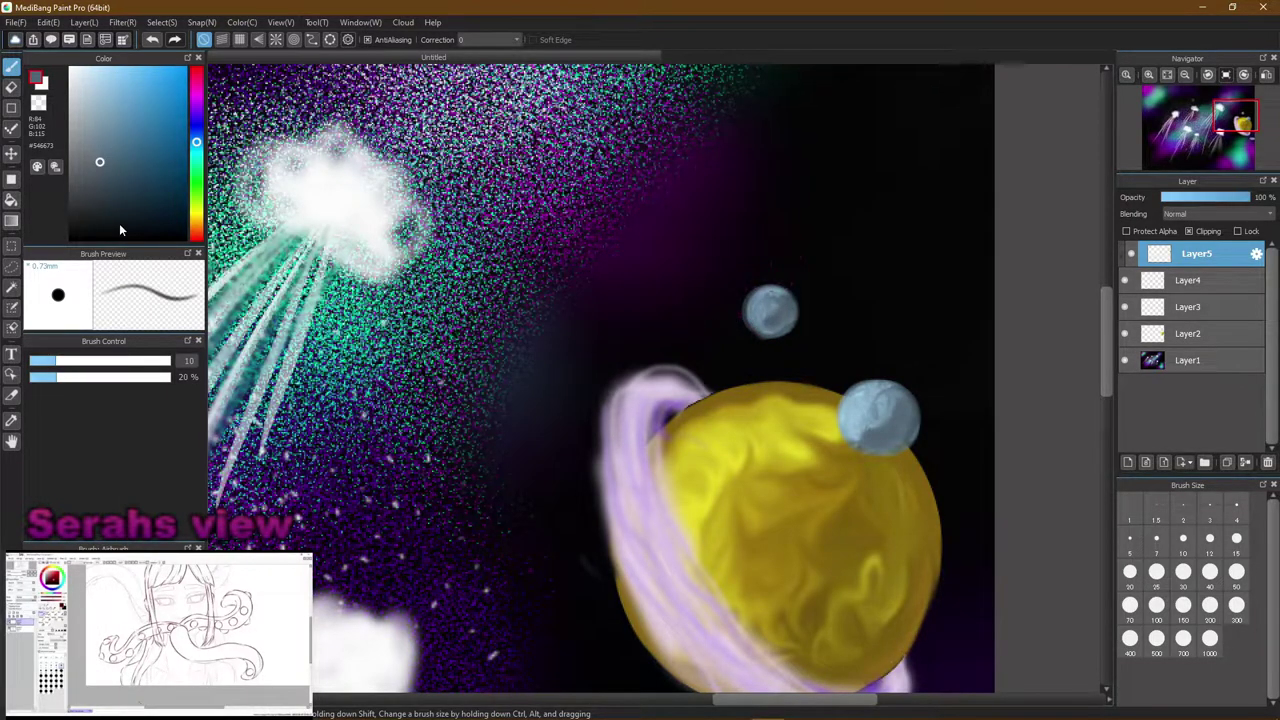
mouse_move(100, 162)
left_mouse_down()
mouse_move(95, 85)
mouse_move(104, 96)
left_mouse_up()
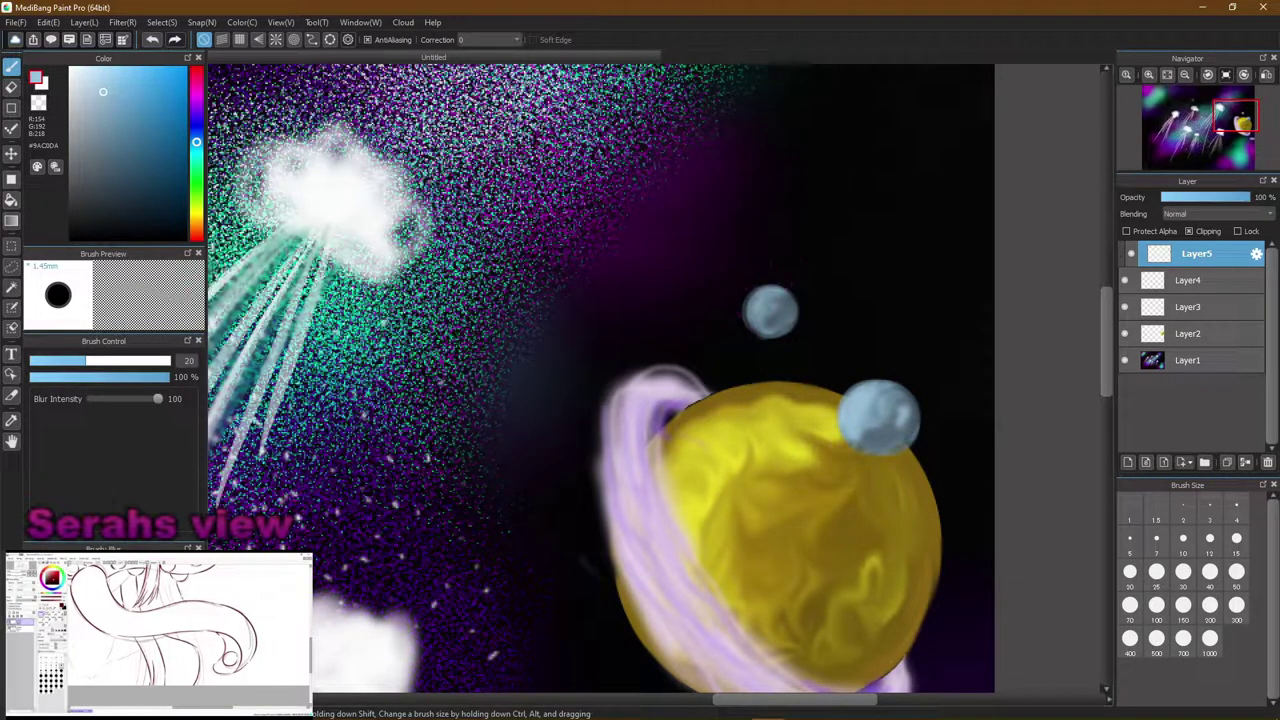
Blend the reworked tones on the moons into fine swirls with the size 5 Smudge brush
left_click(100, 620)
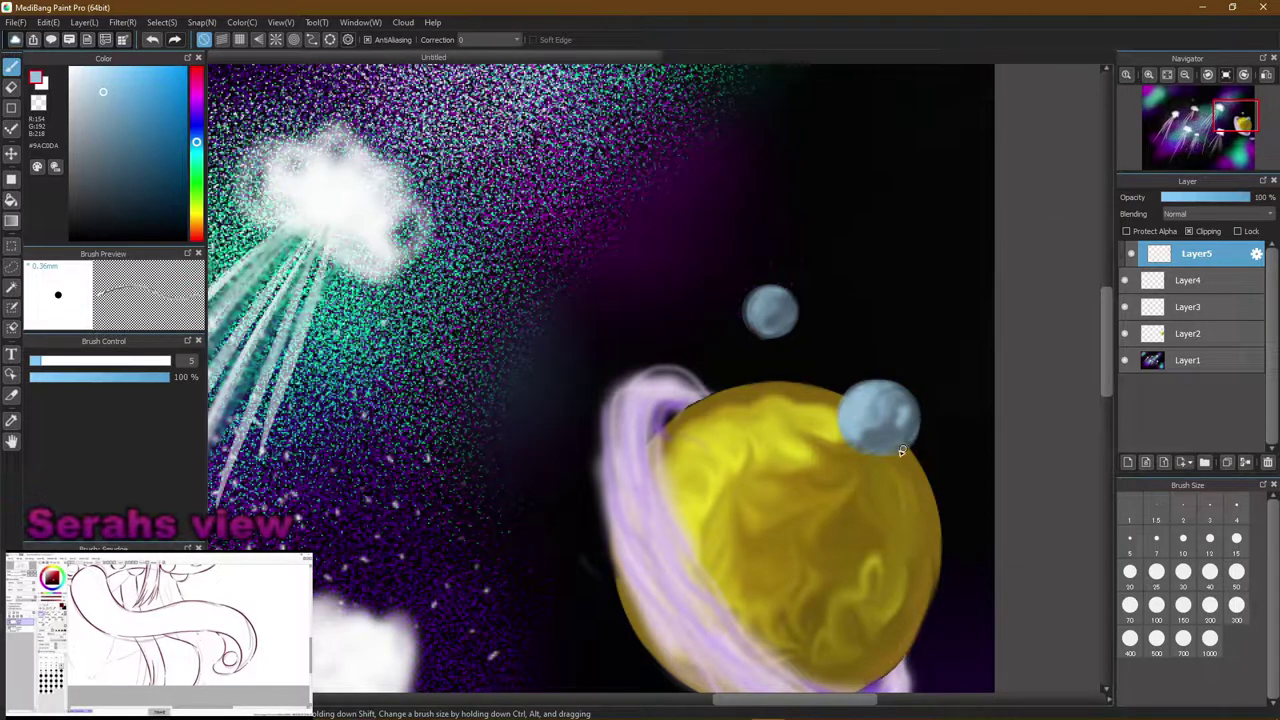
mouse_move(864, 433)
left_mouse_down()
mouse_move(893, 435)
mouse_move(903, 422)
mouse_move(867, 411)
left_mouse_up()
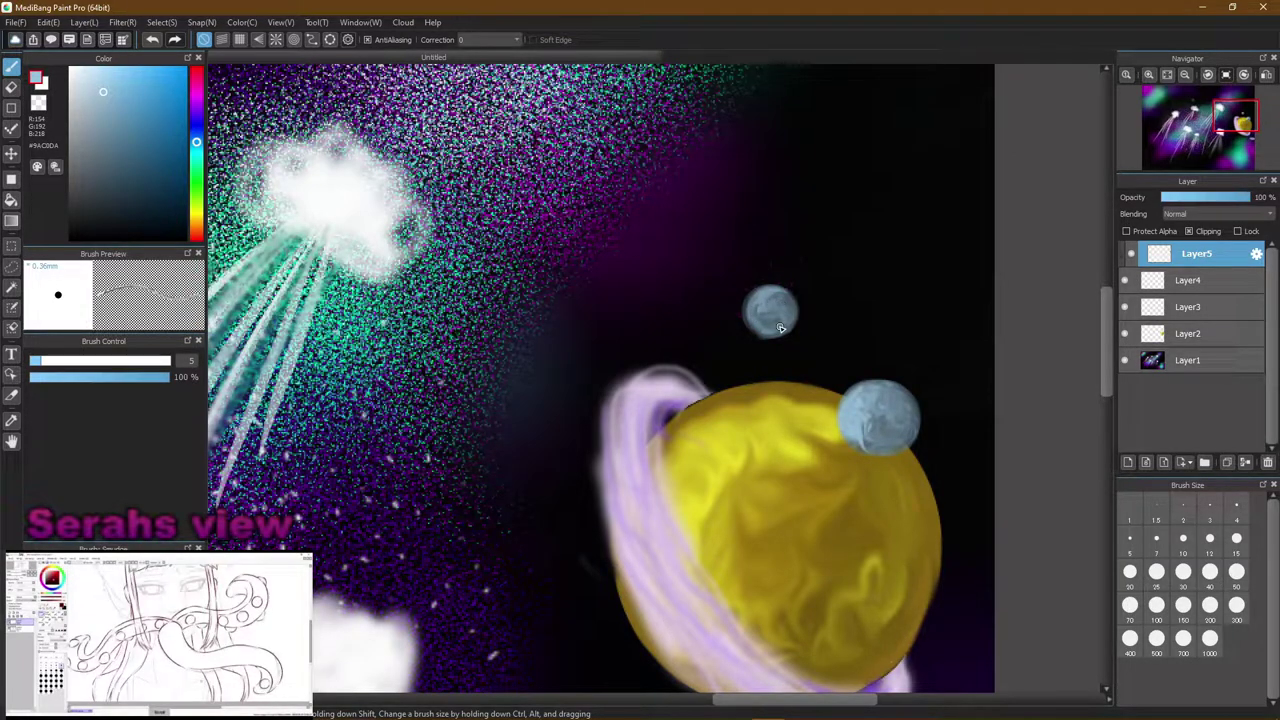
Examine the overall composition of the space painting, including its jellyfish and upper-left nebula area
key("ctrl+minus")
key("ctrl+minus")
key("ctrl+minus")
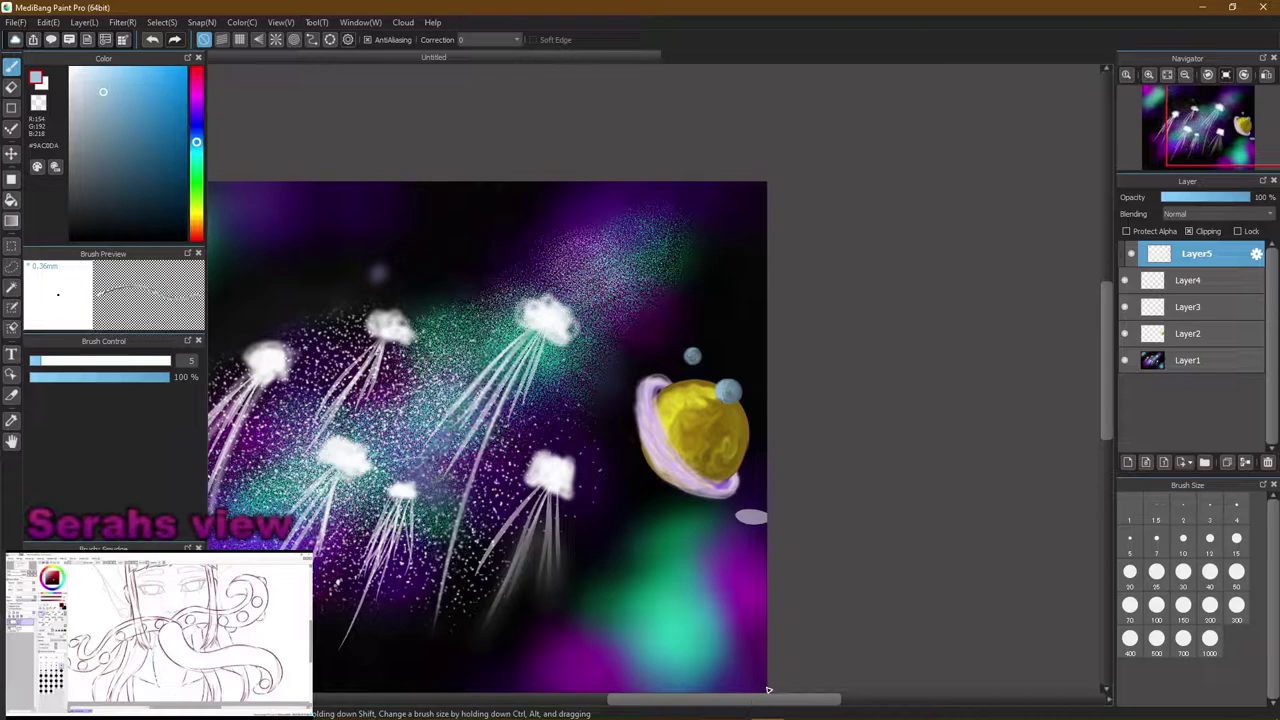
left_click_drag(777, 709, 740, 711)
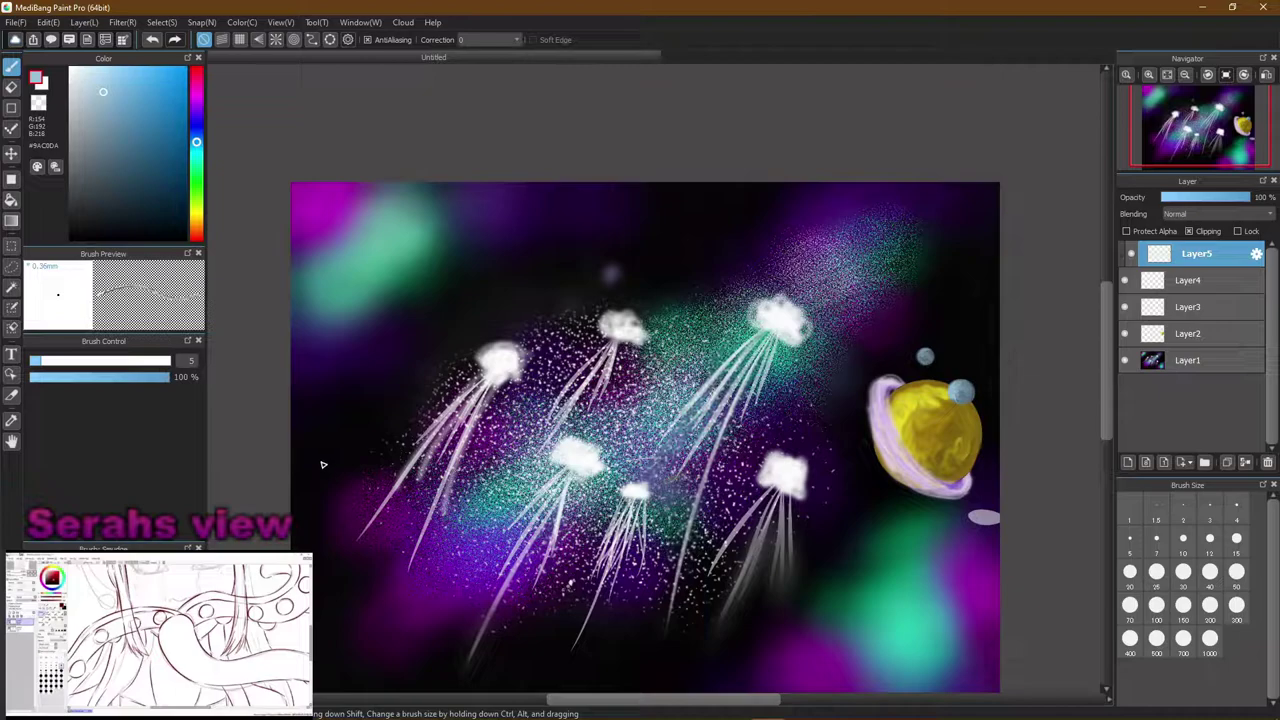
scroll(356, 497, "down", 1)
scroll(356, 497, "up", 3)
left_click_drag(649, 704, 548, 670)
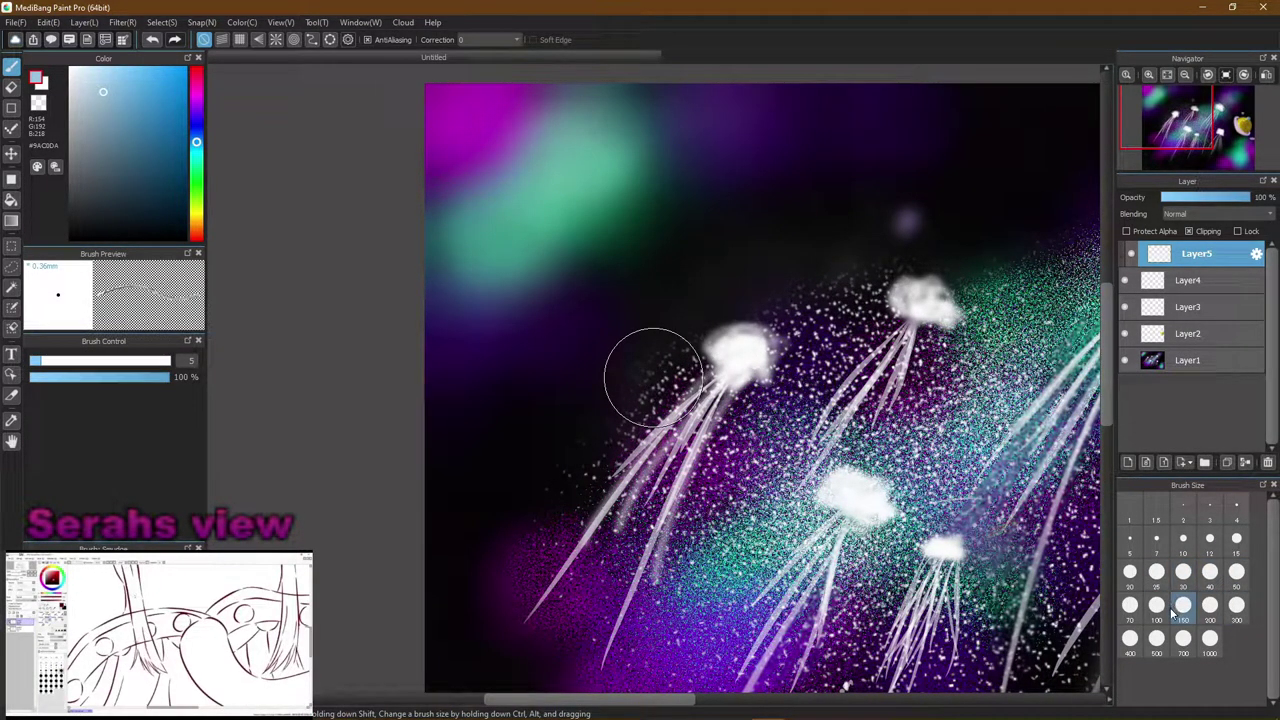
Set the brush size to 200 and the painting color to deep red #A81B2B
left_click(1211, 616)
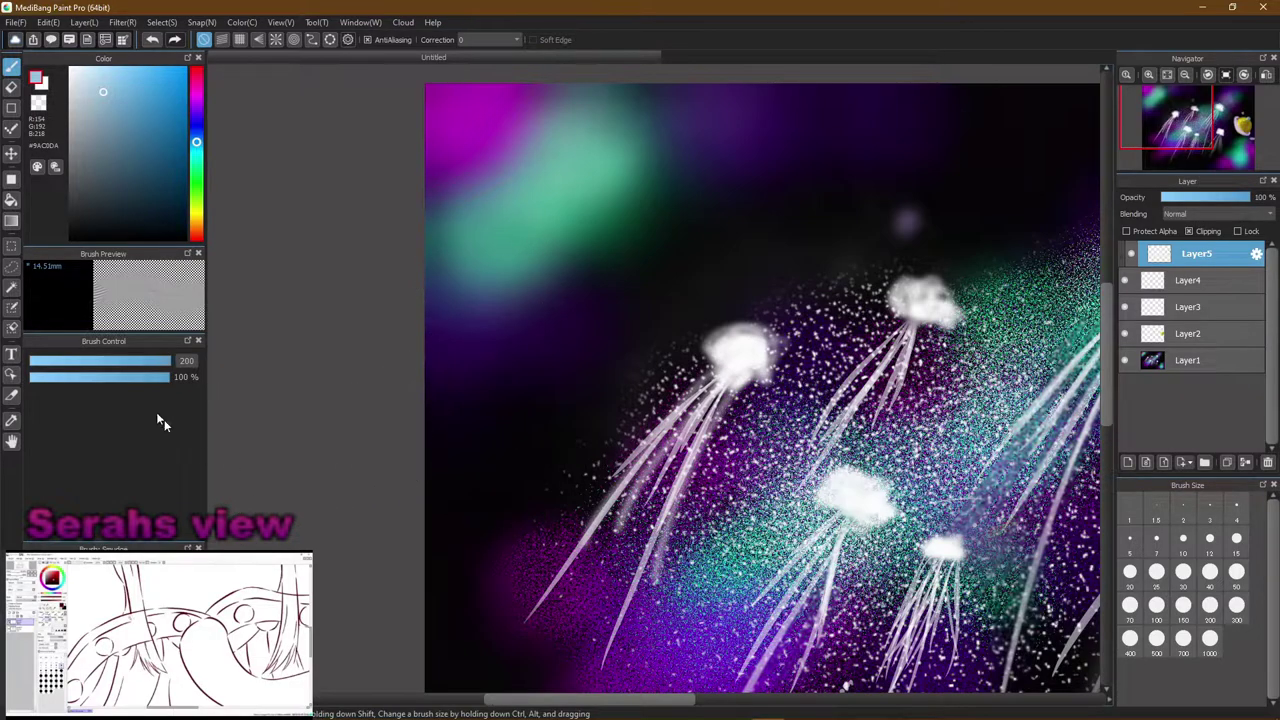
scroll(391, 283, "down", 3)
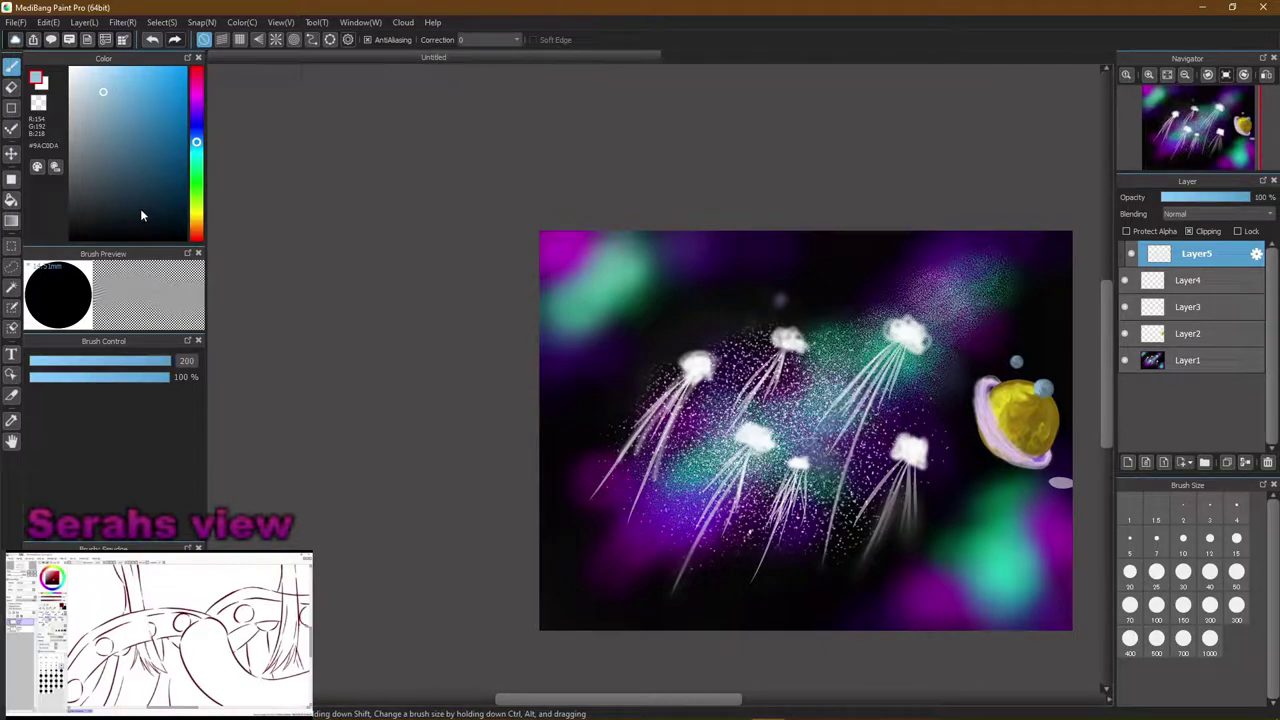
left_click(198, 146)
mouse_move(199, 148)
left_mouse_down()
mouse_move(196, 70)
mouse_move(168, 79)
mouse_move(186, 72)
mouse_move(185, 135)
left_mouse_up()
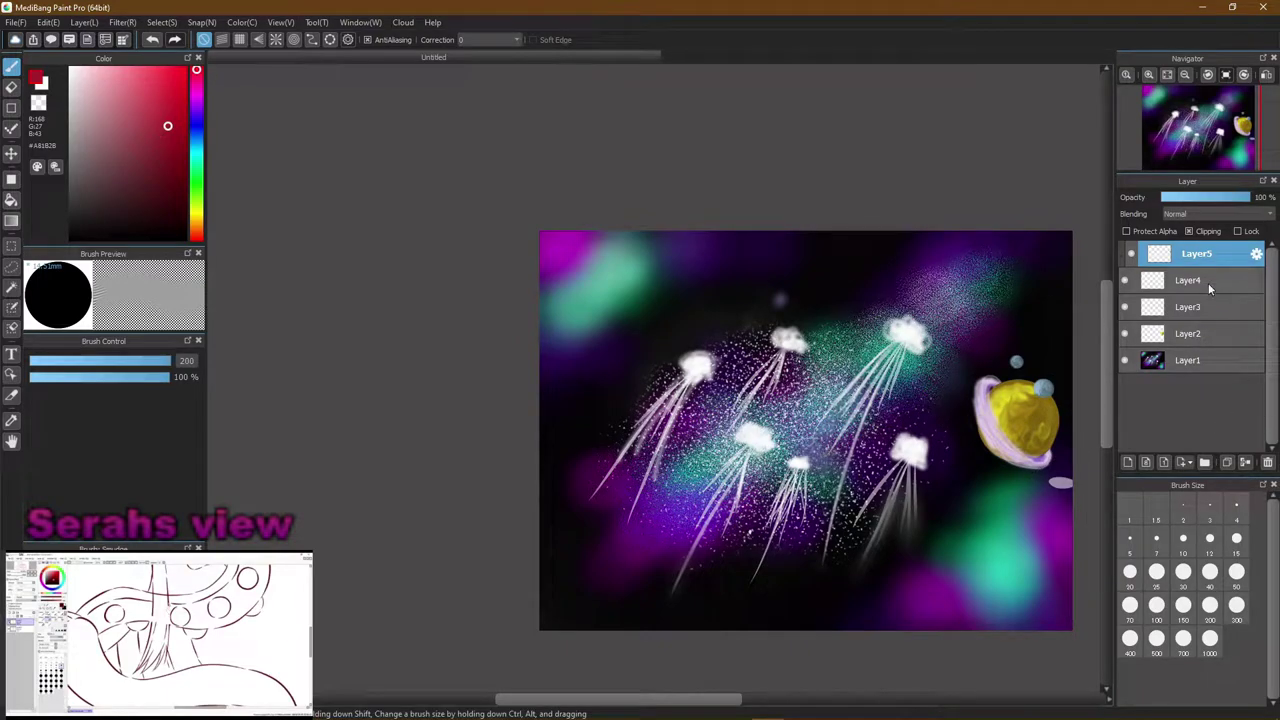
Compare Layer5 with clipping off and on, leave it clipped, and add a new layer above it
left_click(1189, 231)
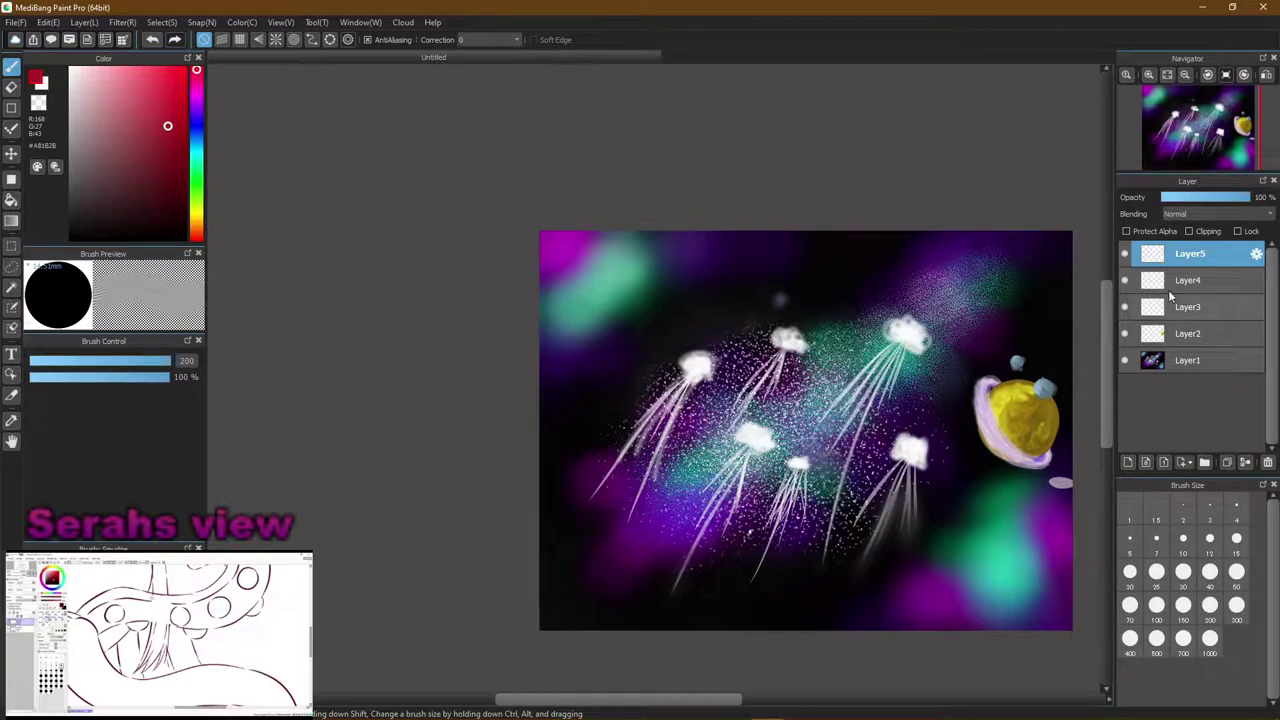
left_click(1189, 231)
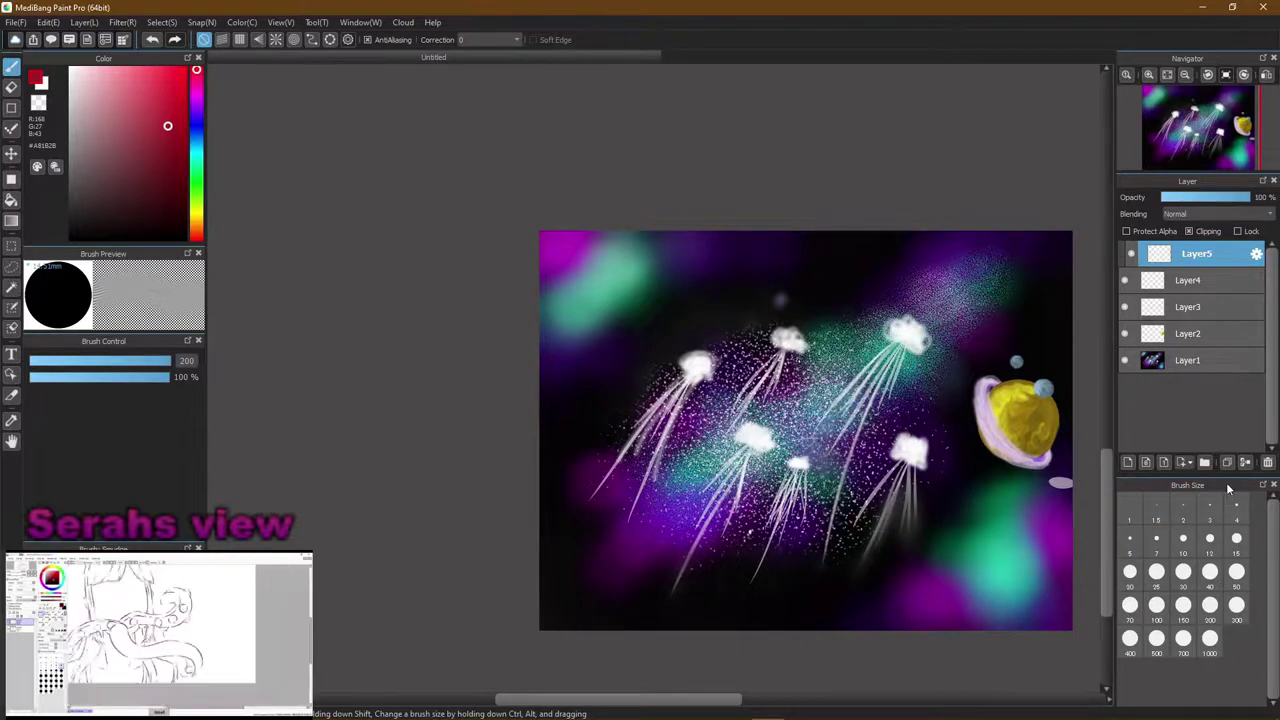
left_click(1126, 463)
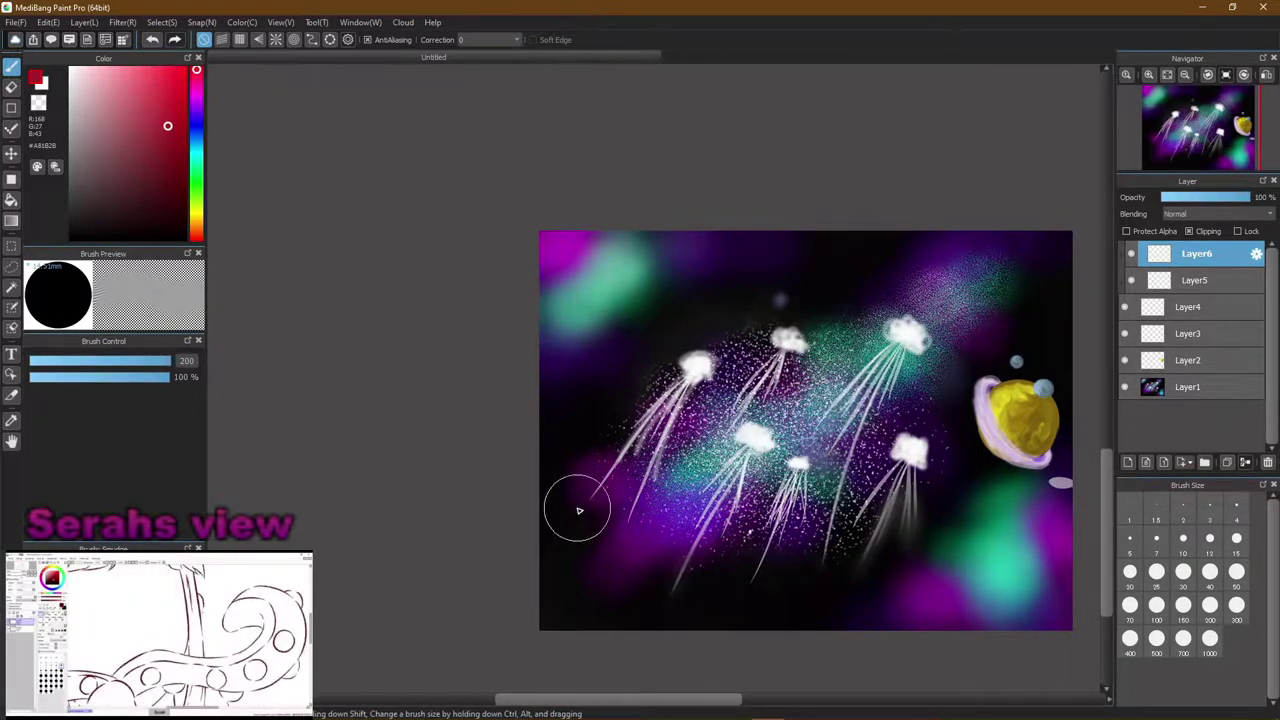
Turn off clipping for Layer6
left_click(1189, 231)
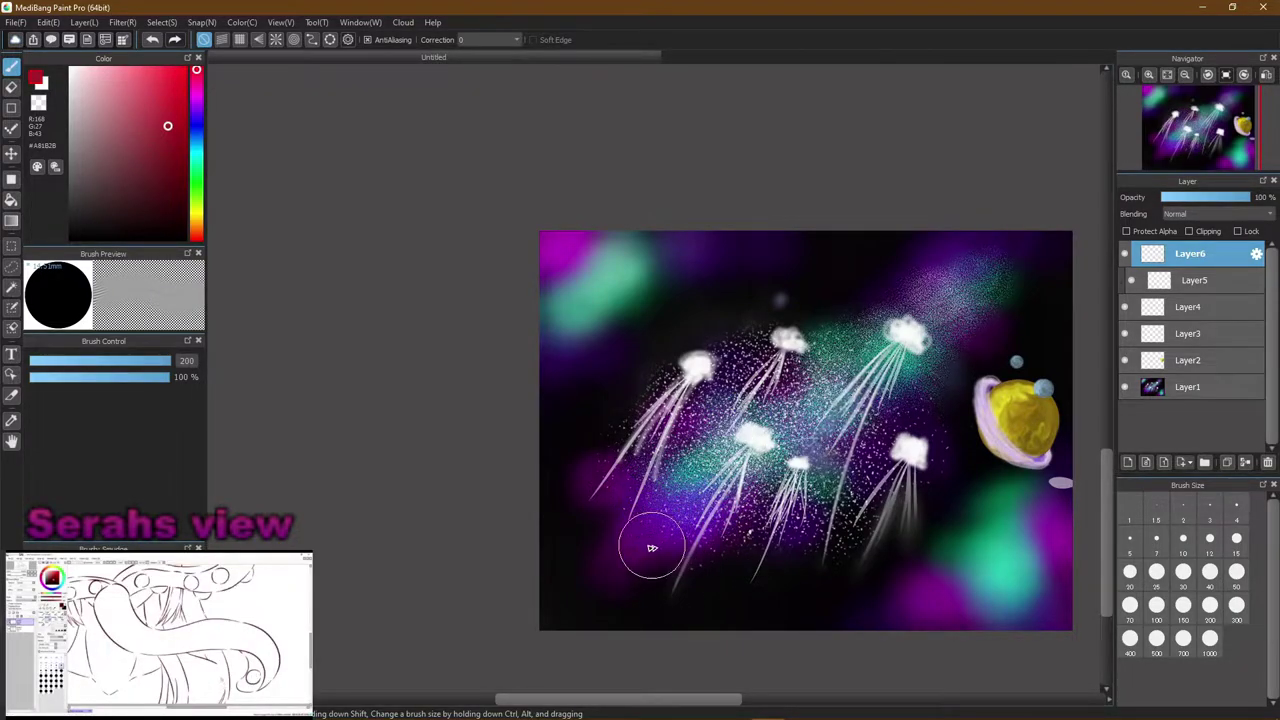
left_click_drag(703, 437, 592, 498)
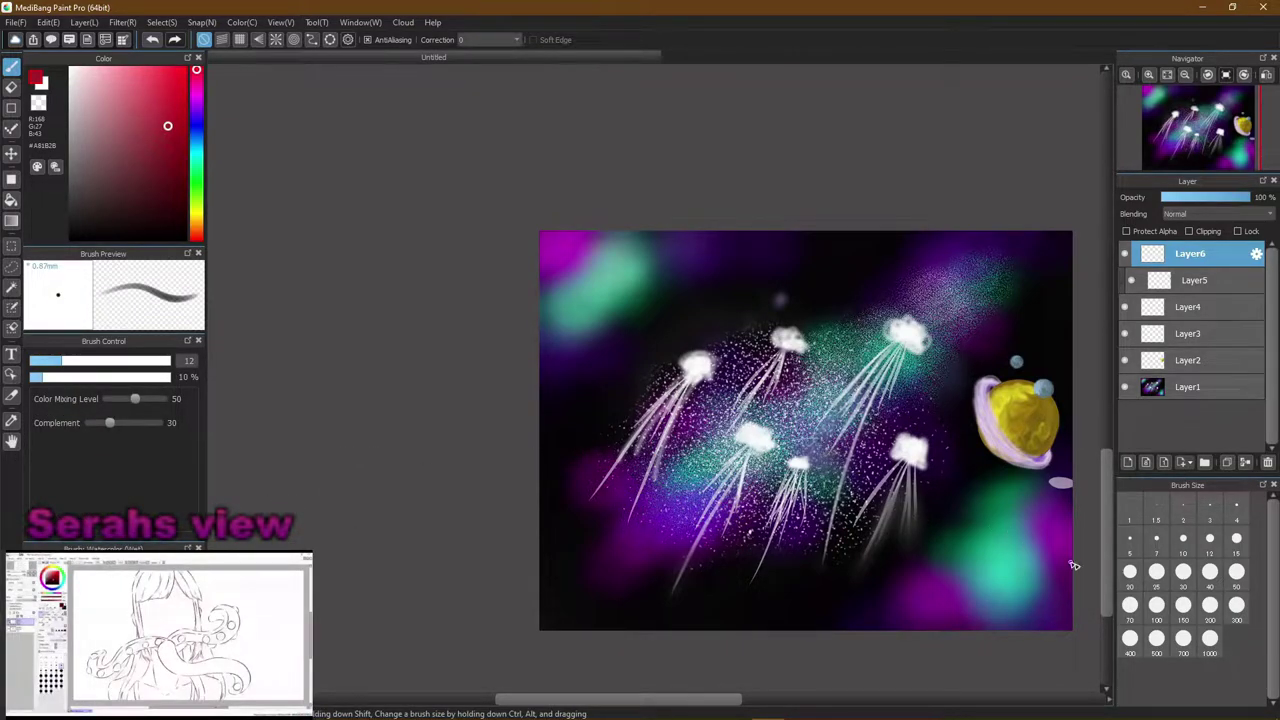
Try painting a deep red planet near the canvas's left edge with the size 150 Watercolor (Wet) brush, and undo it
left_click(1211, 578)
left_click(1210, 605)
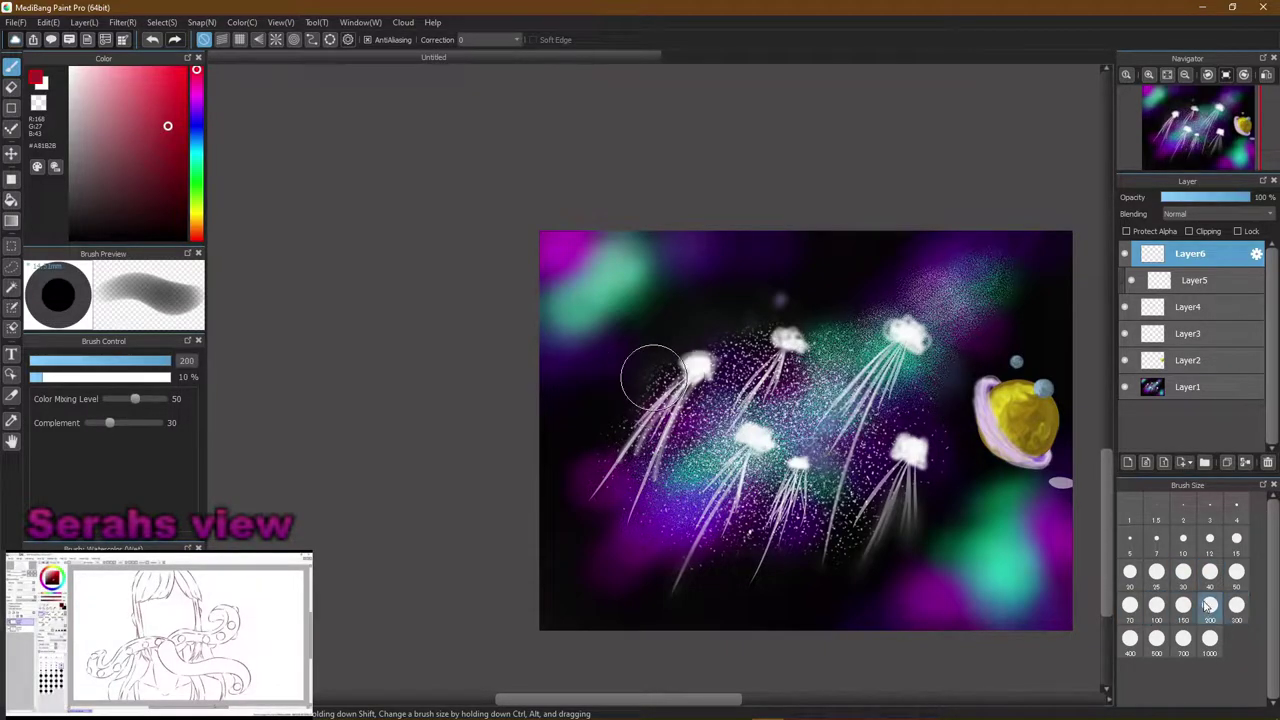
left_click(1183, 605)
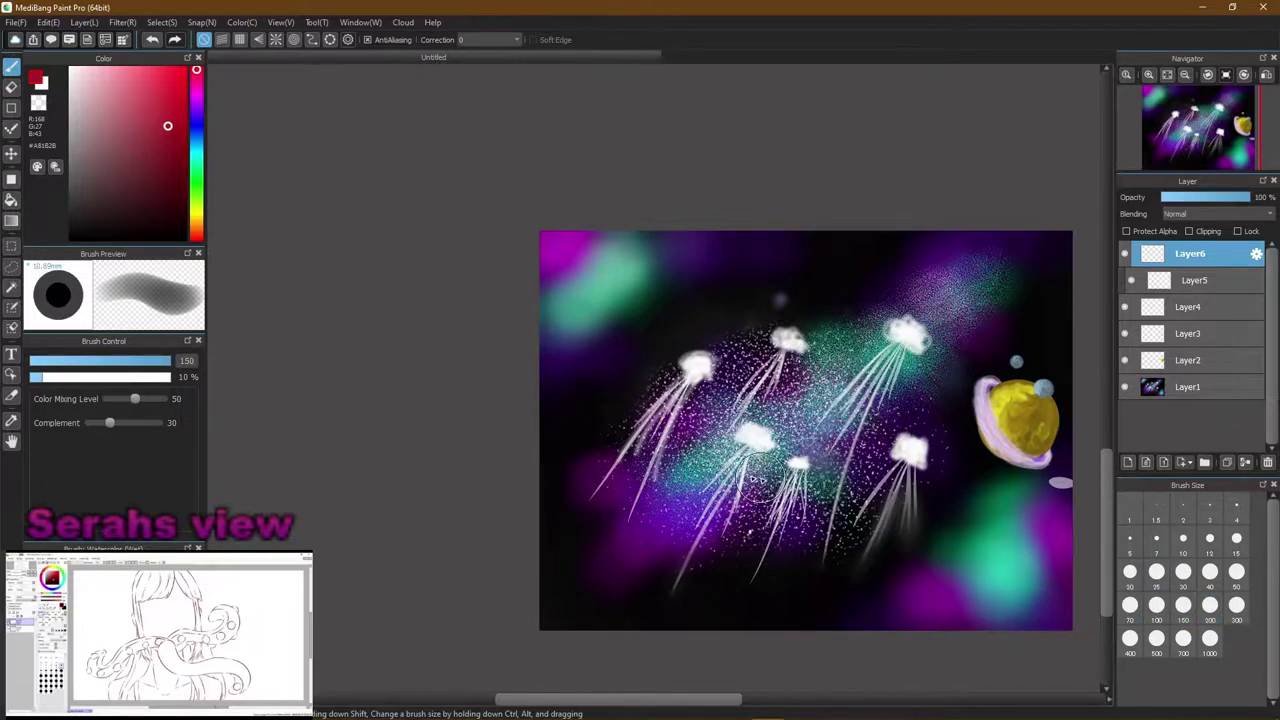
left_click_drag(579, 422, 593, 418)
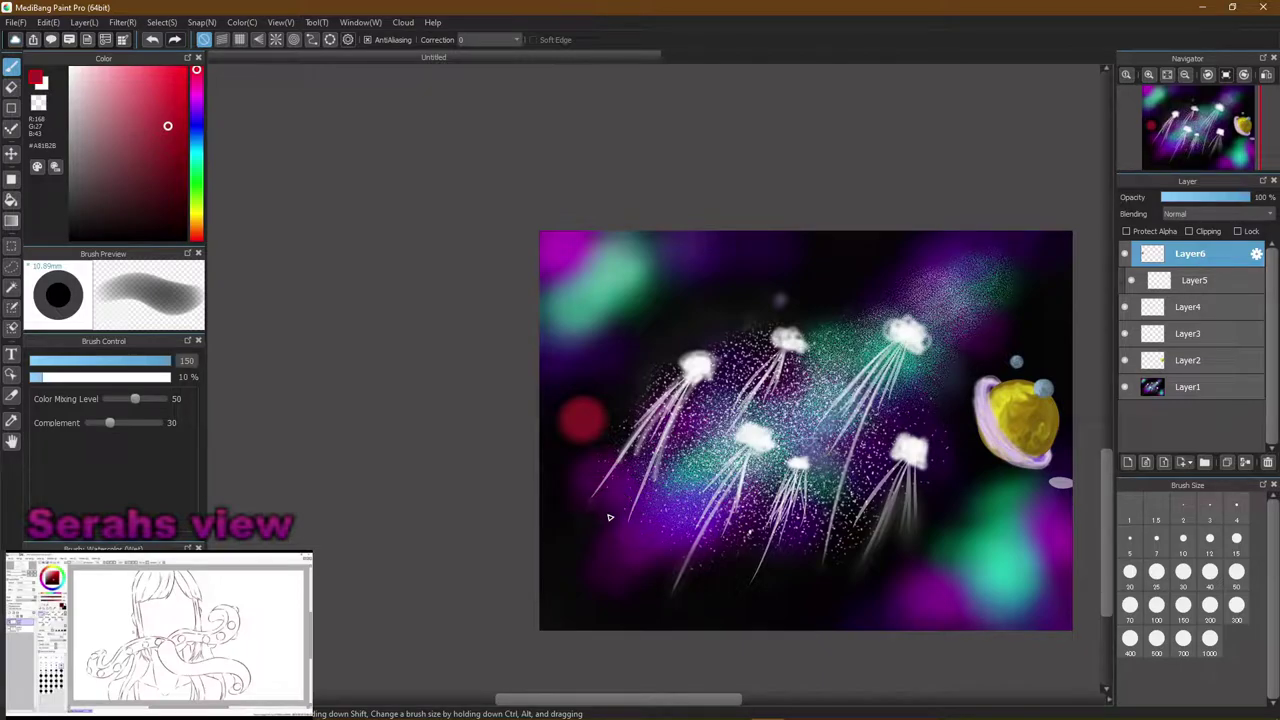
key("ctrl+z")
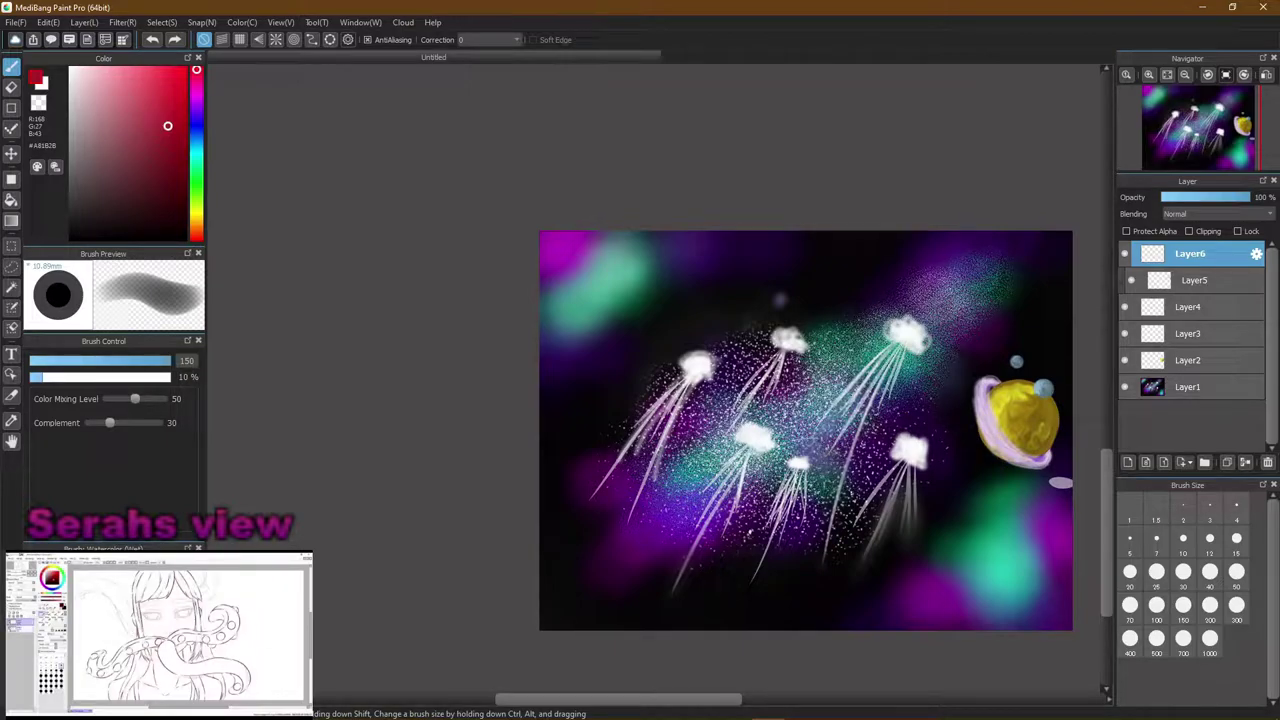
Dab a deep red planet near the canvas's left edge with the Watercolor brush, undoing the size 200 attempt and repainting it at size 100
left_click(100, 600)
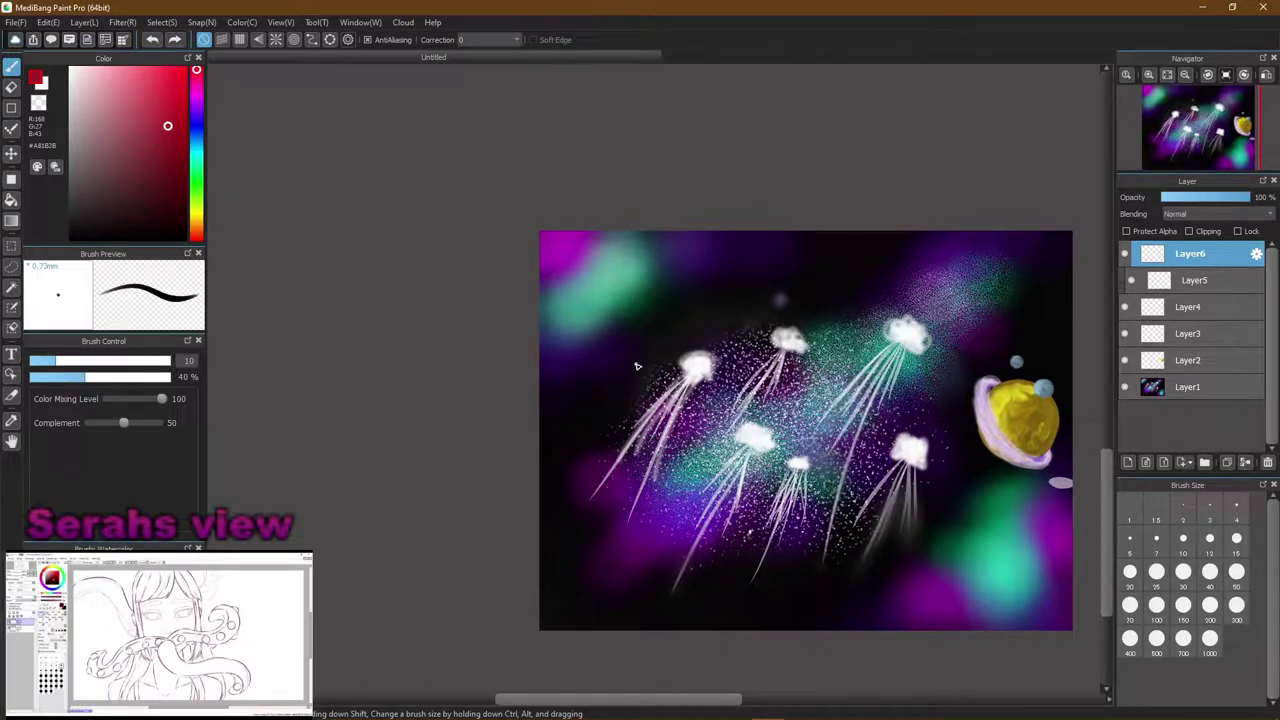
left_click(1210, 571)
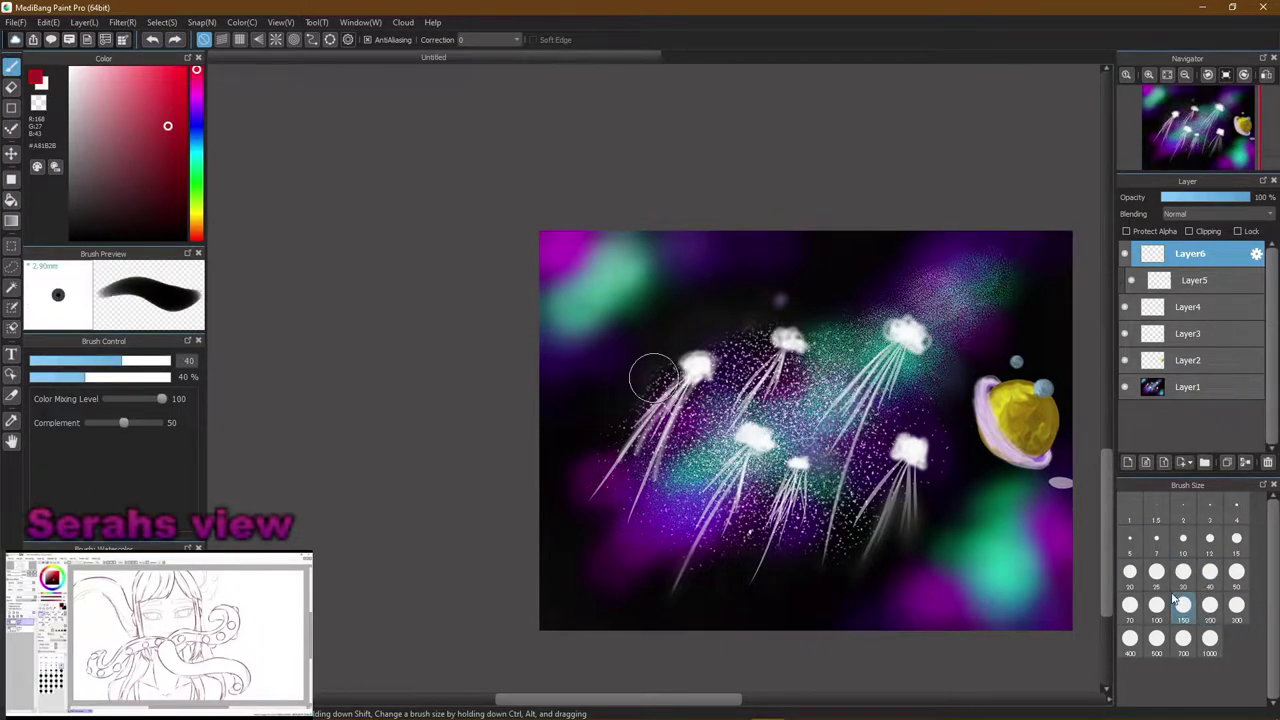
left_click(1210, 604)
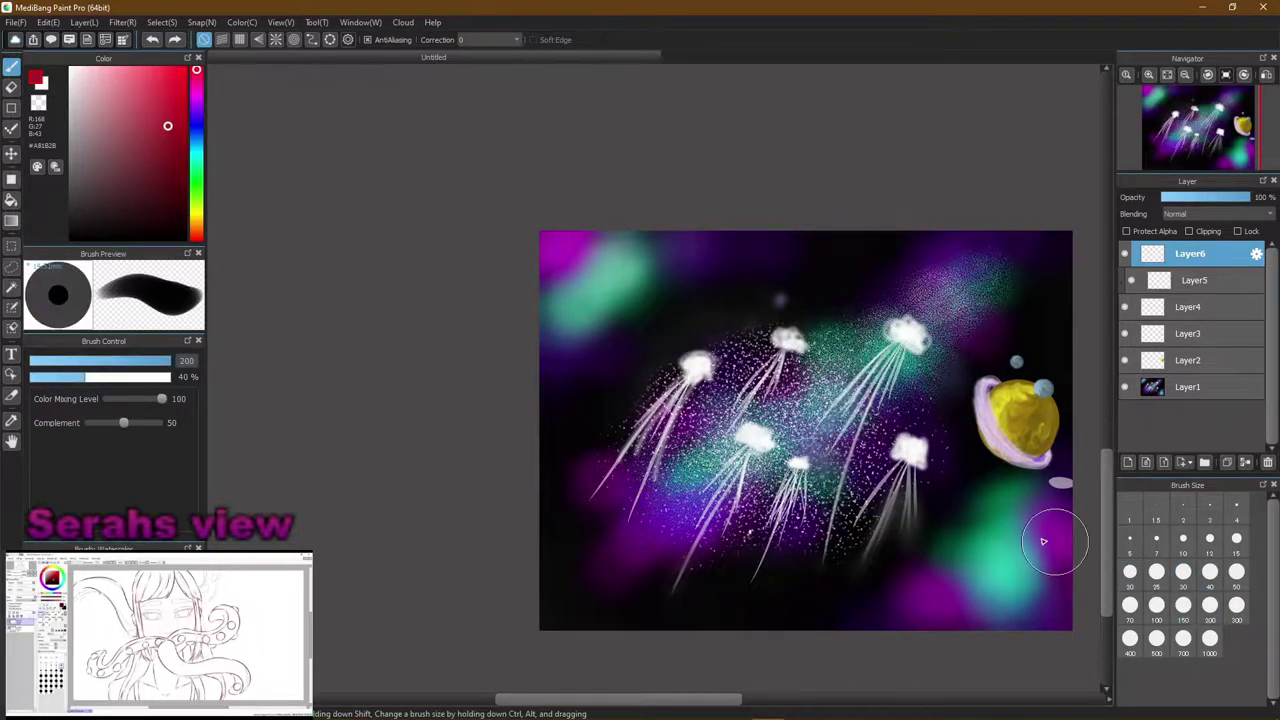
left_click(575, 424)
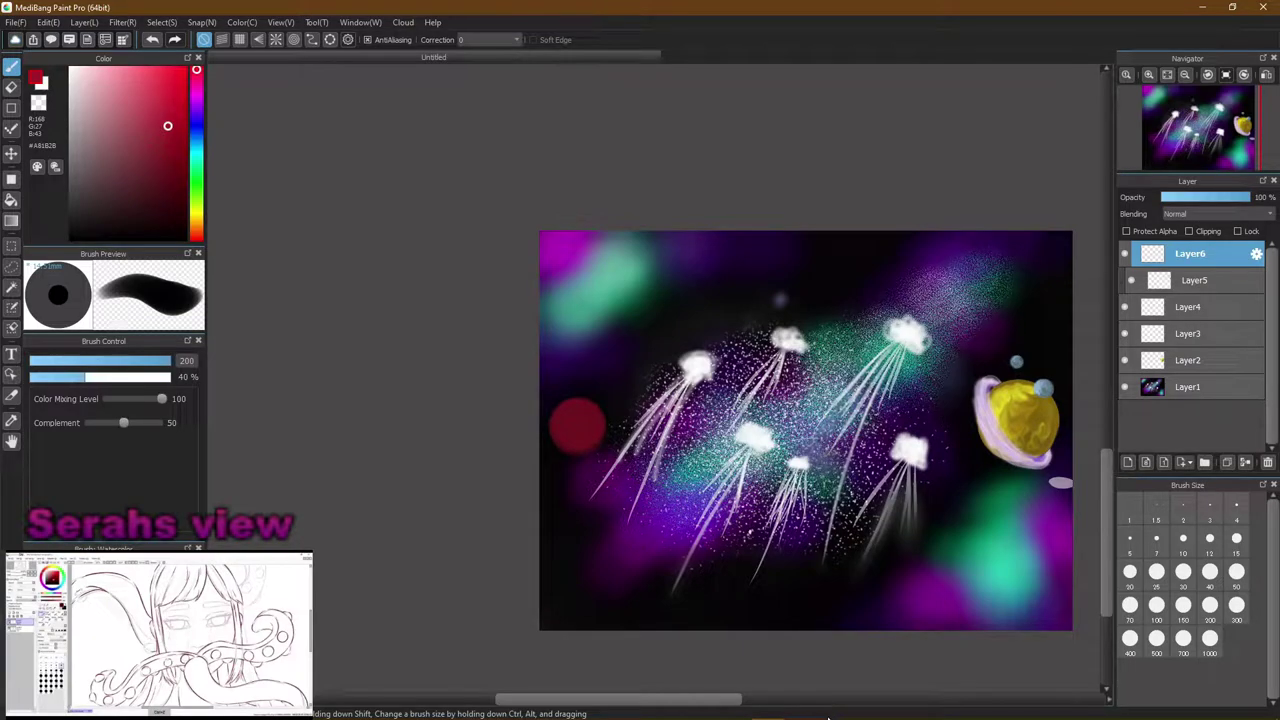
mouse_move(830, 717)
key("ctrl+z")
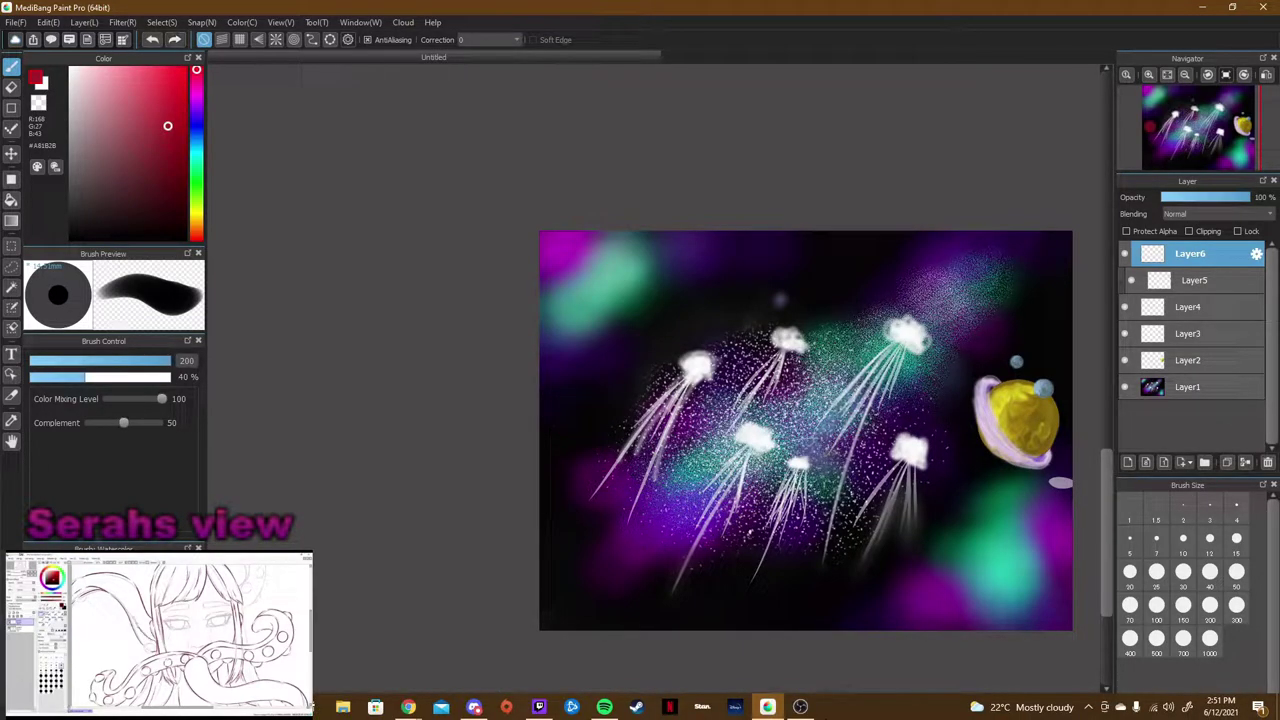
left_click(1156, 604)
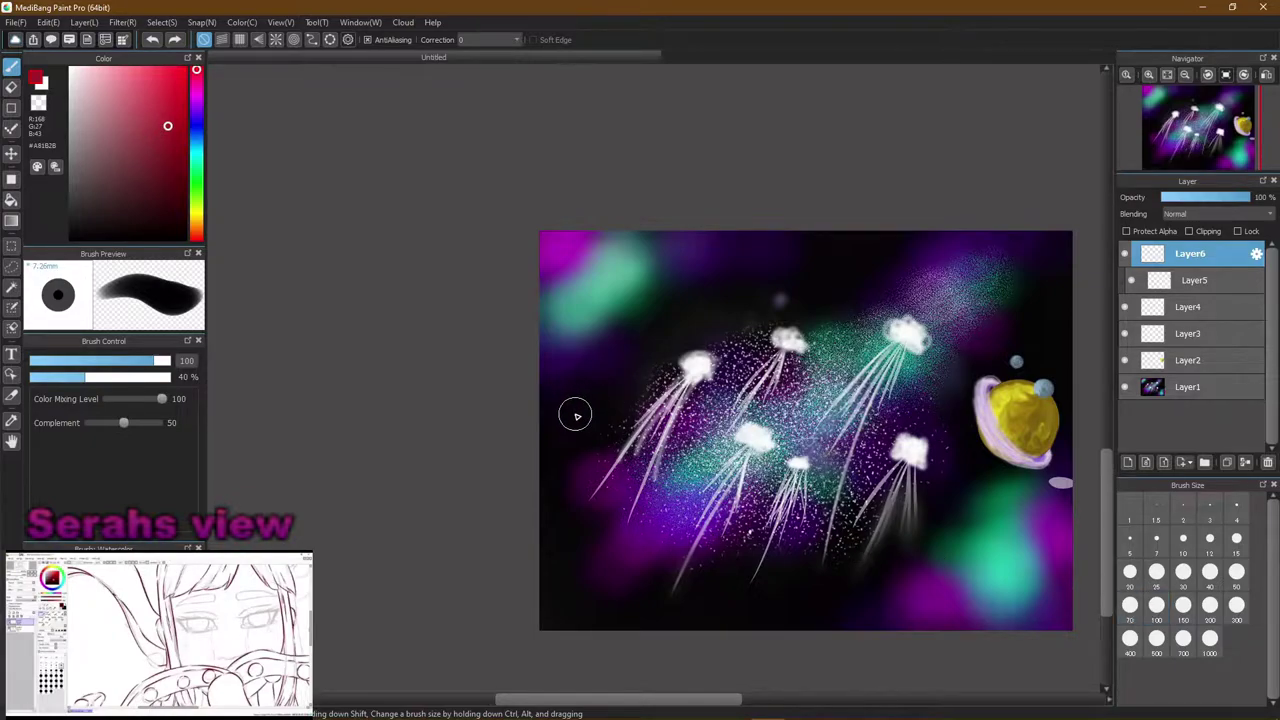
left_click(570, 423)
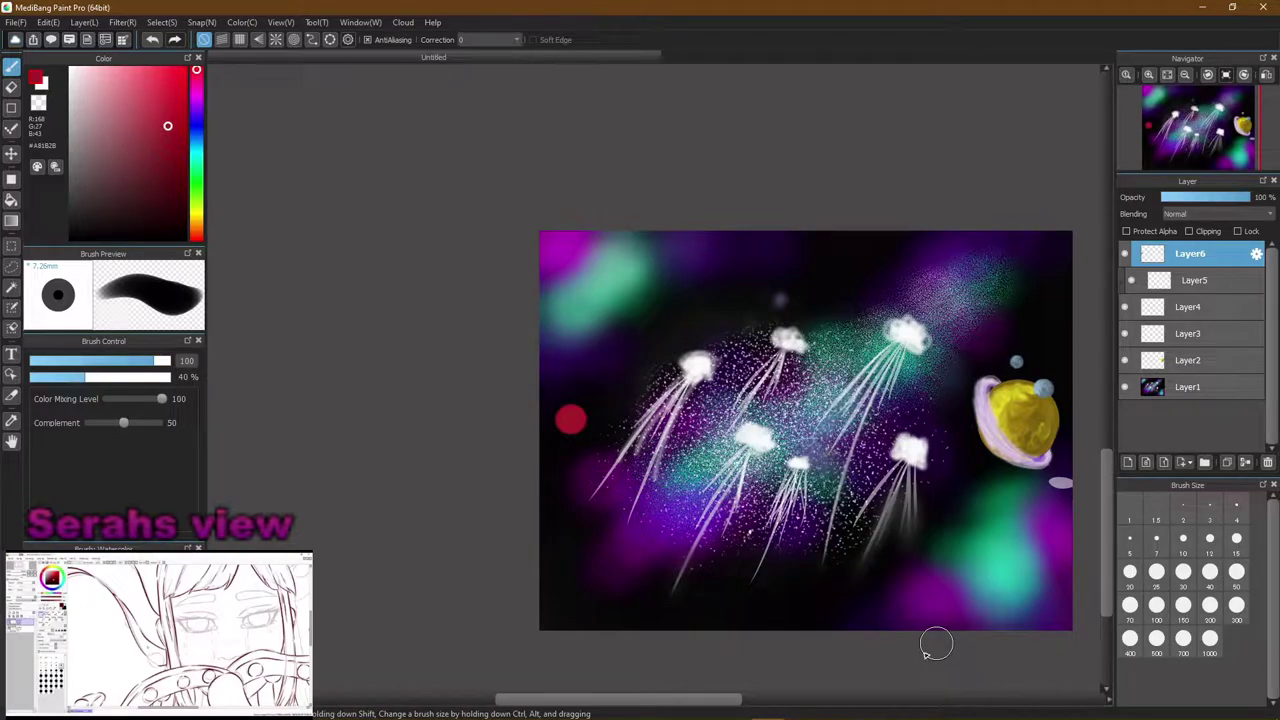
Darken the red planet by painting over it in #4E060E with the Watercolor brush at size 70
scroll(908, 570, "up", 3)
scroll(658, 371, "up", 1)
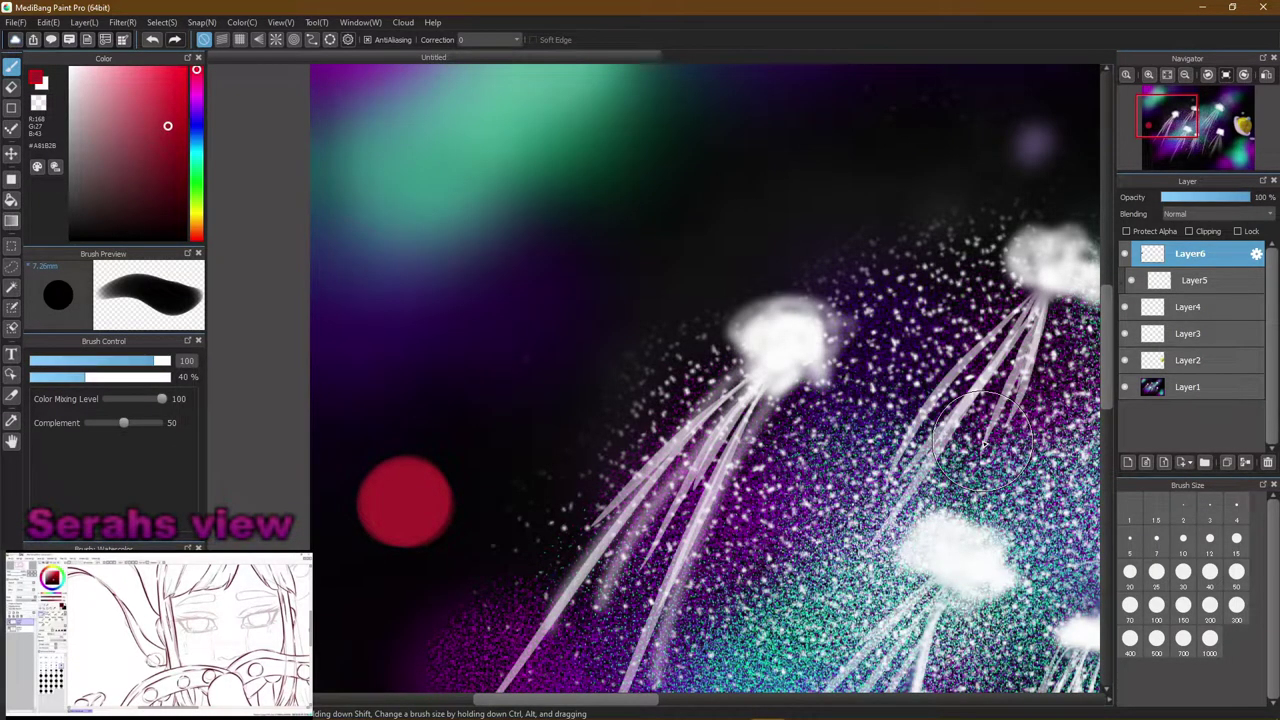
left_click_drag(1103, 369, 1110, 418)
left_click_drag(620, 700, 576, 704)
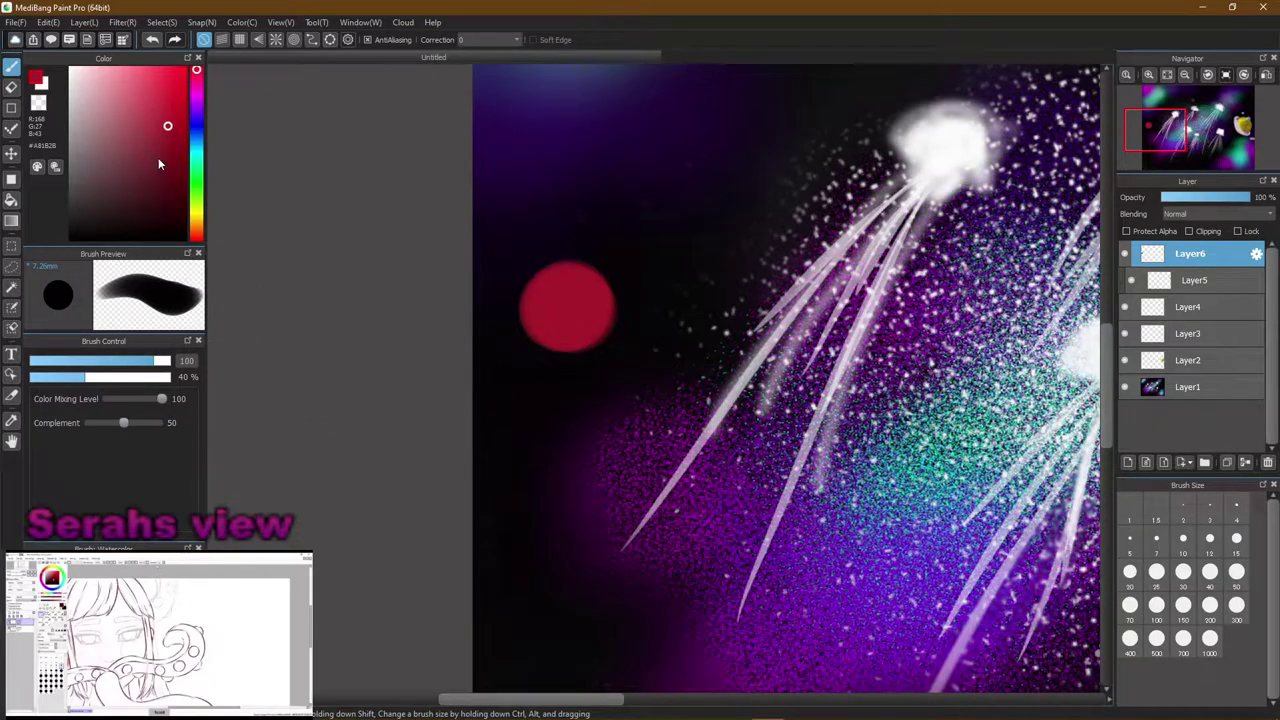
left_click(177, 188)
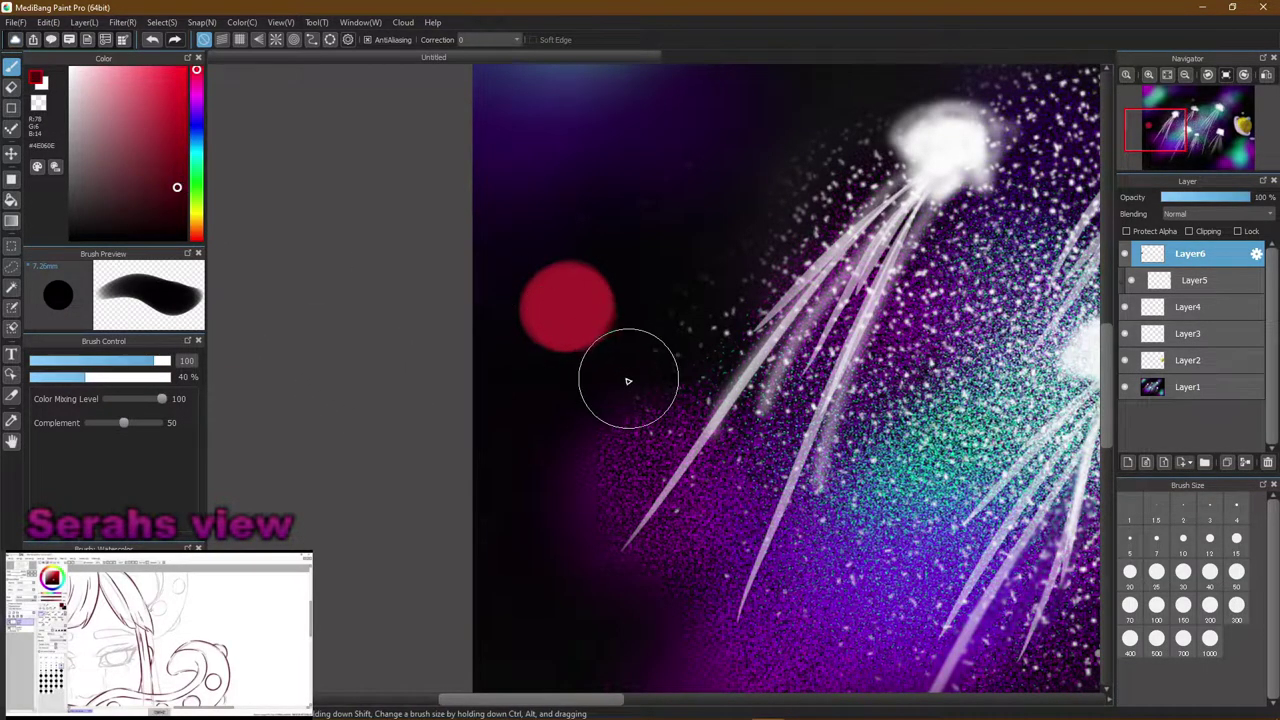
left_click(1156, 573)
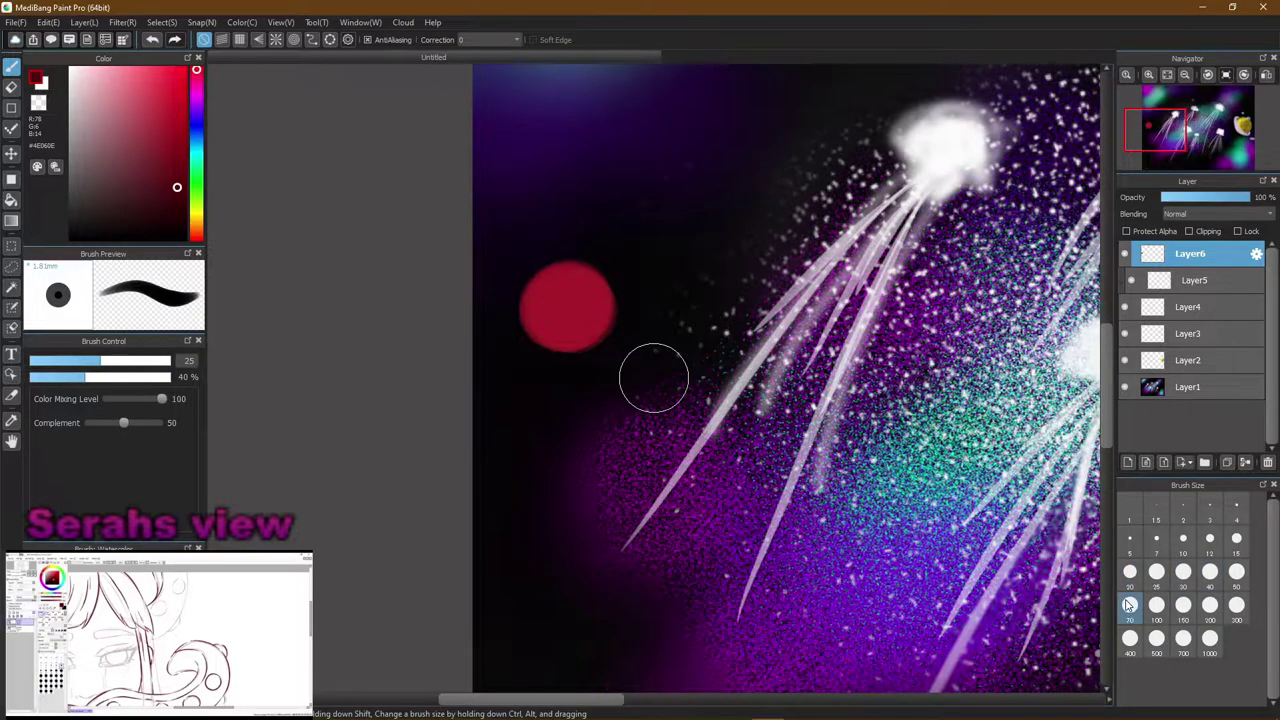
left_click(1129, 604)
mouse_move(540, 288)
left_mouse_down()
mouse_move(569, 318)
mouse_move(577, 290)
mouse_move(538, 302)
mouse_move(542, 319)
mouse_move(586, 316)
mouse_move(575, 293)
mouse_move(557, 310)
mouse_move(564, 324)
mouse_move(585, 318)
mouse_move(588, 295)
mouse_move(570, 290)
mouse_move(554, 319)
mouse_move(565, 332)
mouse_move(584, 311)
mouse_move(572, 294)
mouse_move(544, 308)
mouse_move(586, 301)
left_mouse_up()
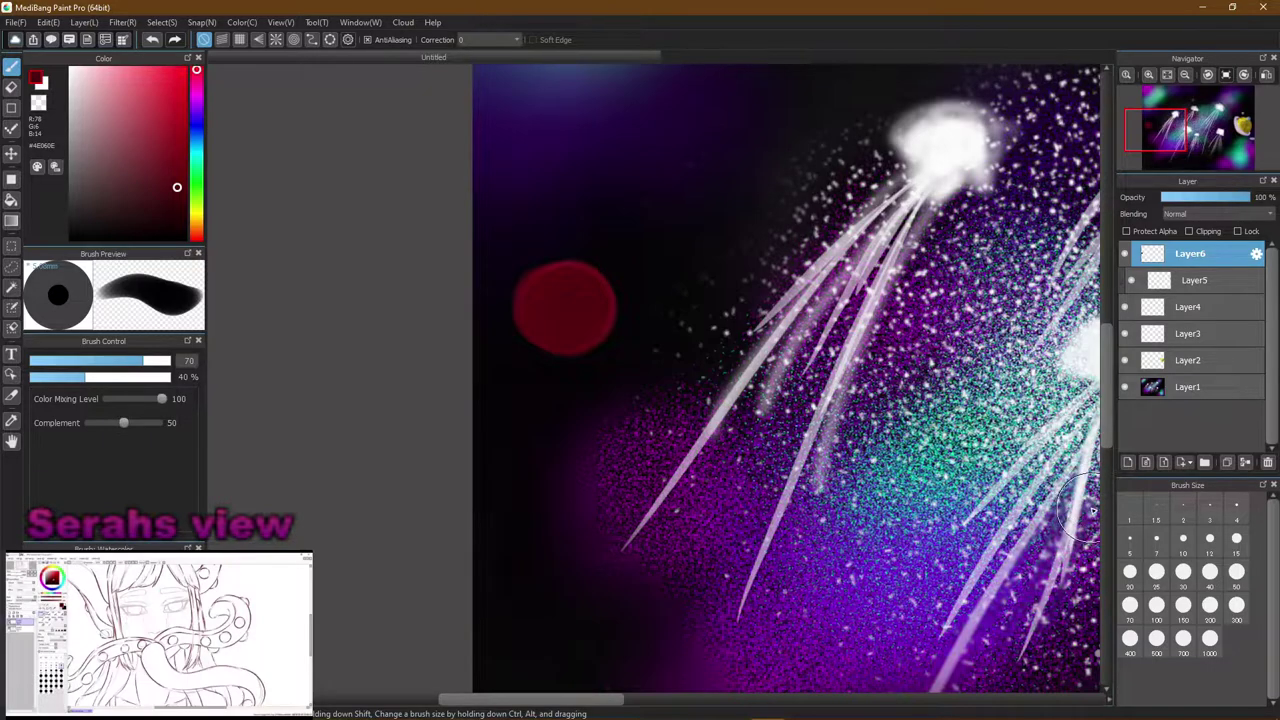
Add two new layers above Layer6 and turn on clipping for the uppermost one
left_click(1129, 462)
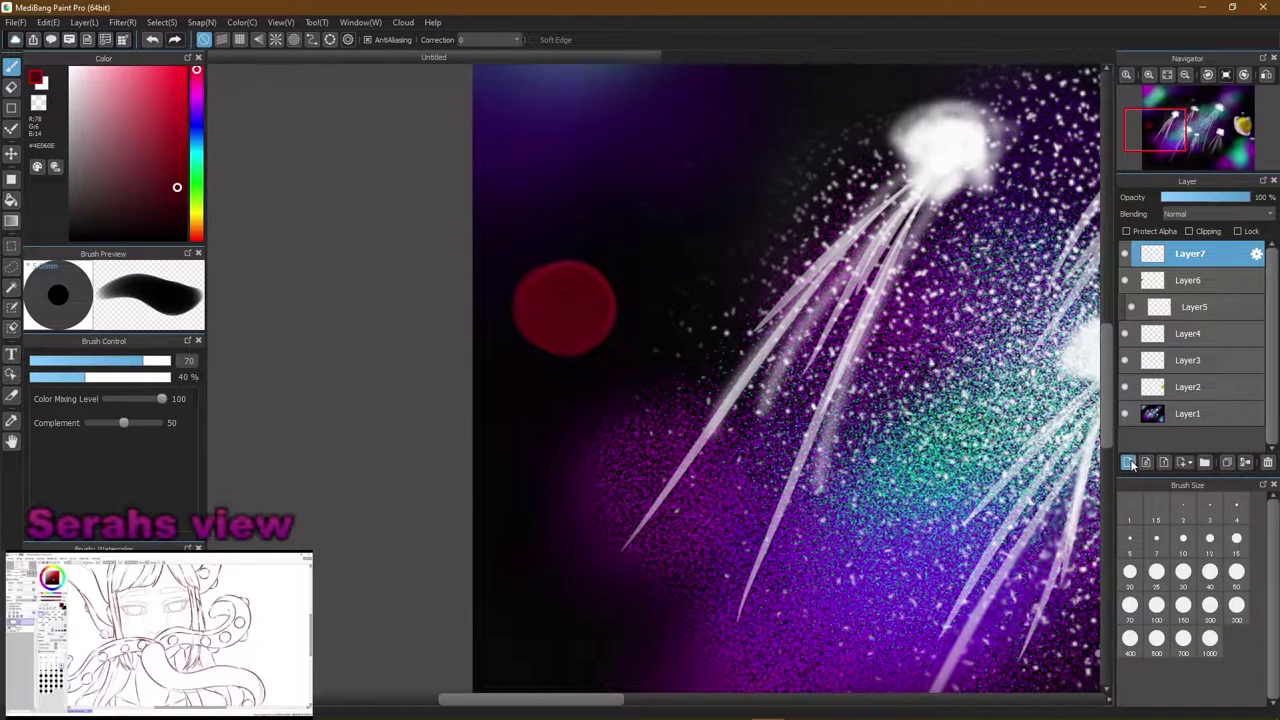
left_click(1129, 462)
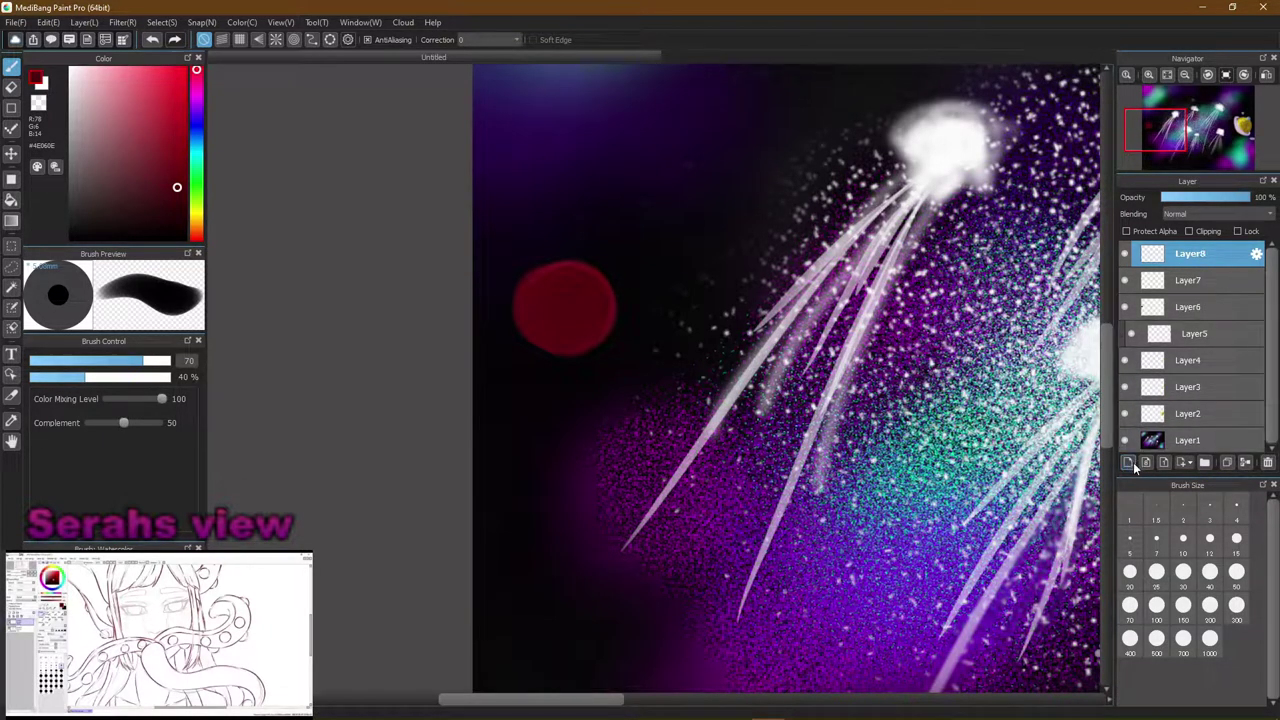
double_click(1156, 281)
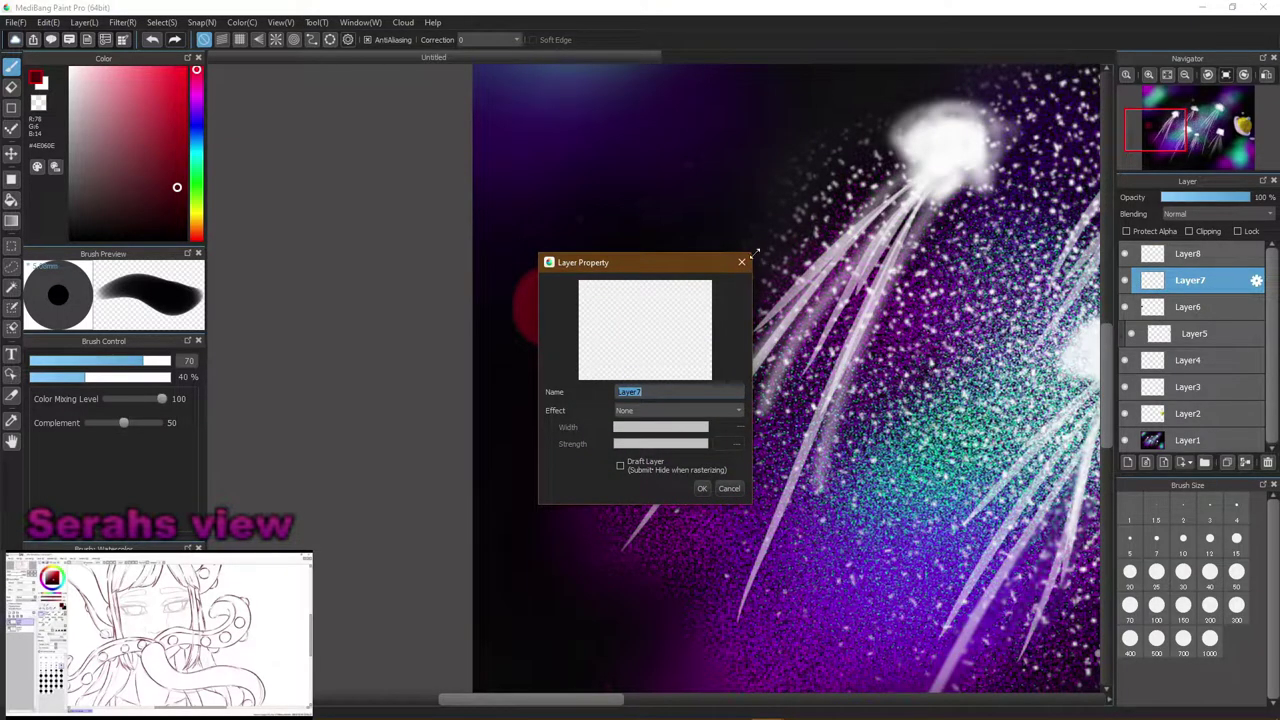
left_click(741, 262)
left_click(1176, 257)
left_click(1172, 269)
left_click(1176, 257)
left_click(1172, 269)
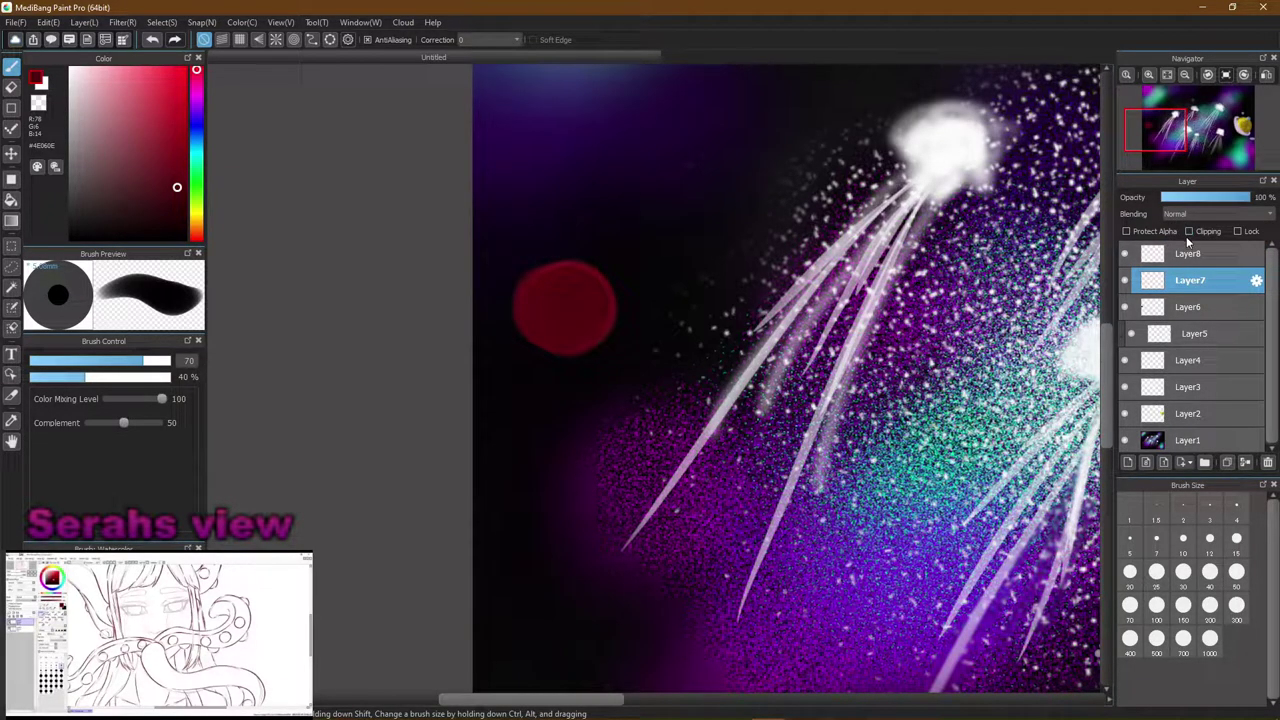
left_click(1187, 257)
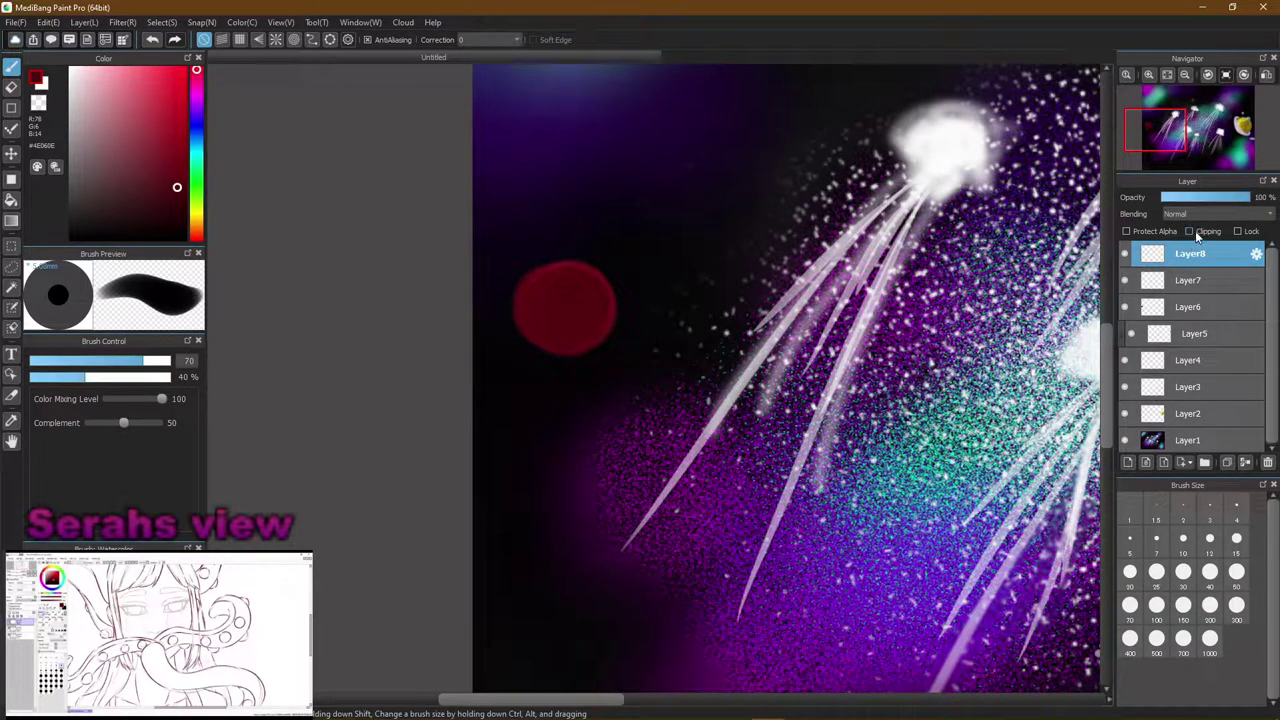
left_click(1190, 232)
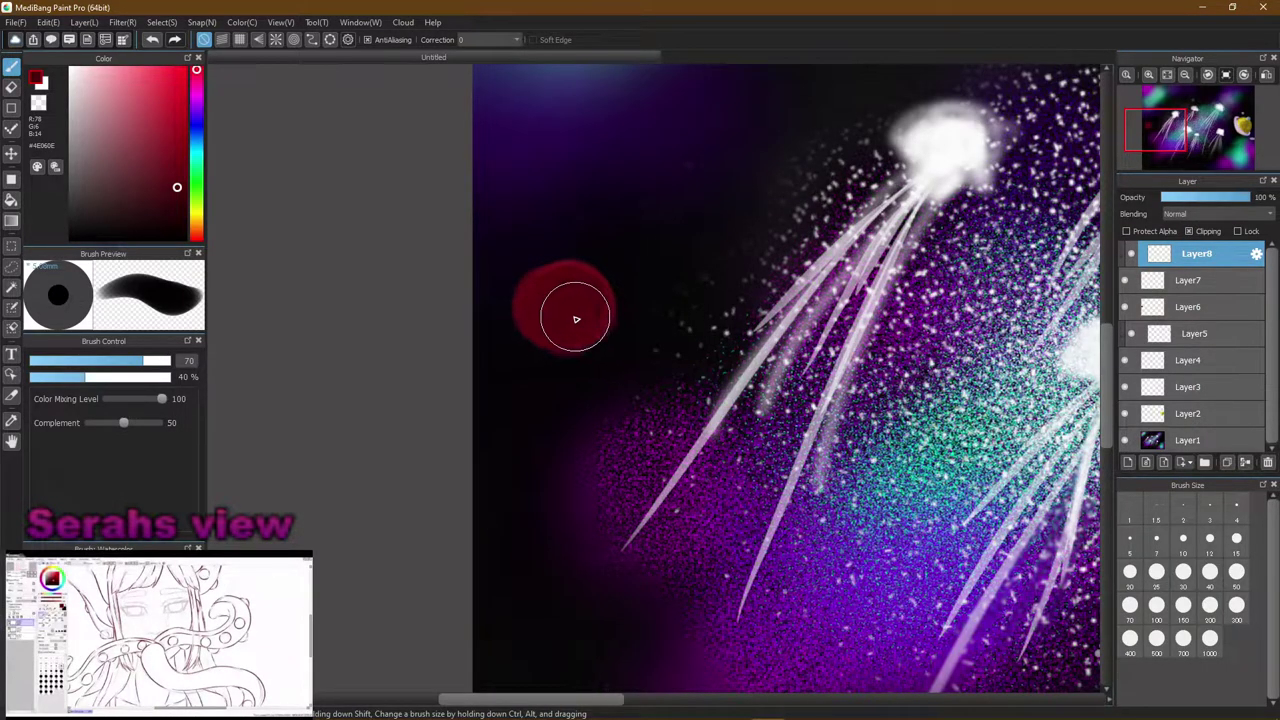
Paint the red planet's upper part on Layer8 in brighter red #A61F1F at brush size 25, and turn on clipping for Layer7
left_click(1152, 578)
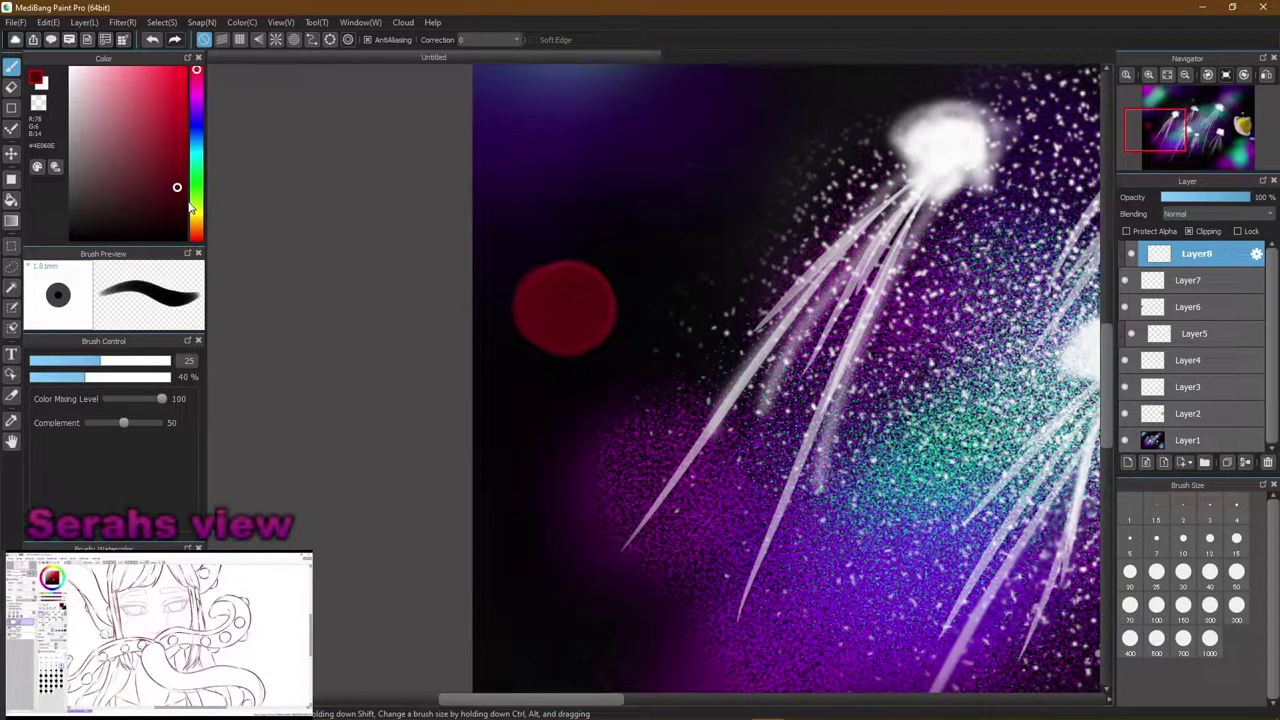
mouse_move(178, 190)
left_mouse_down()
mouse_move(143, 188)
mouse_move(177, 188)
left_mouse_up()
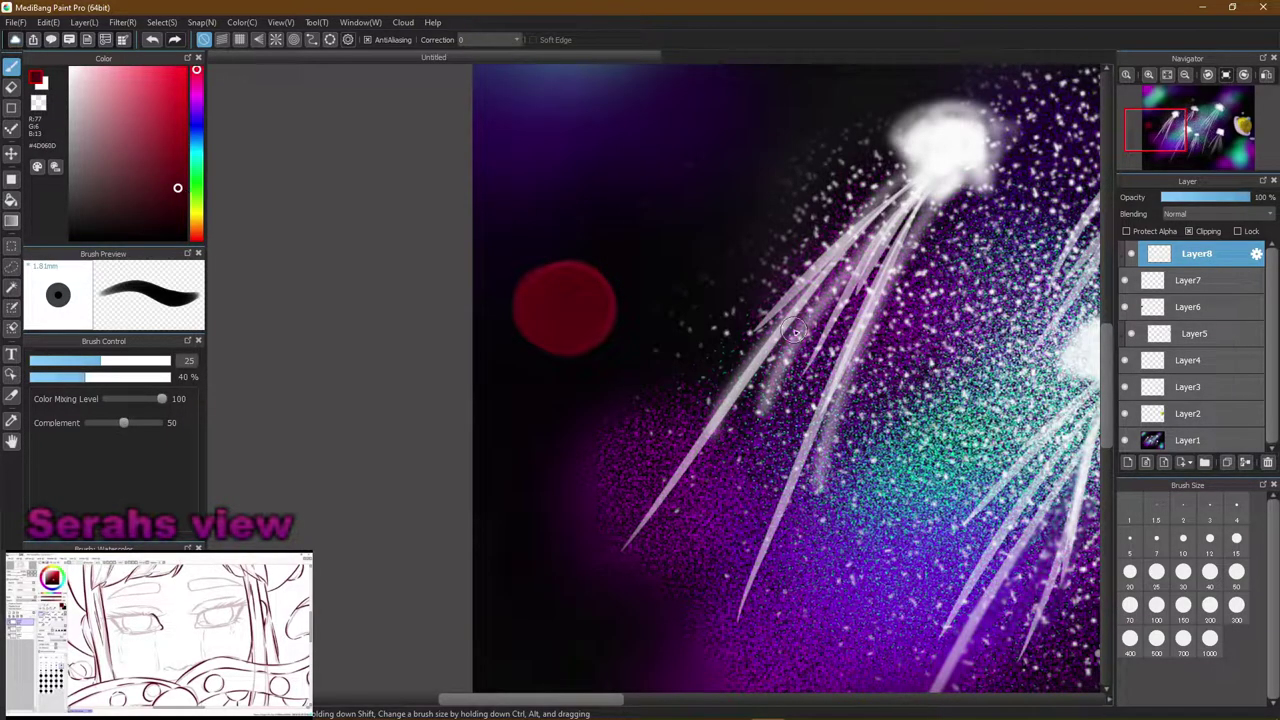
left_click(578, 334, "alt")
left_click(194, 195)
left_click_drag(195, 185, 195, 70)
left_click_drag(171, 178, 180, 174)
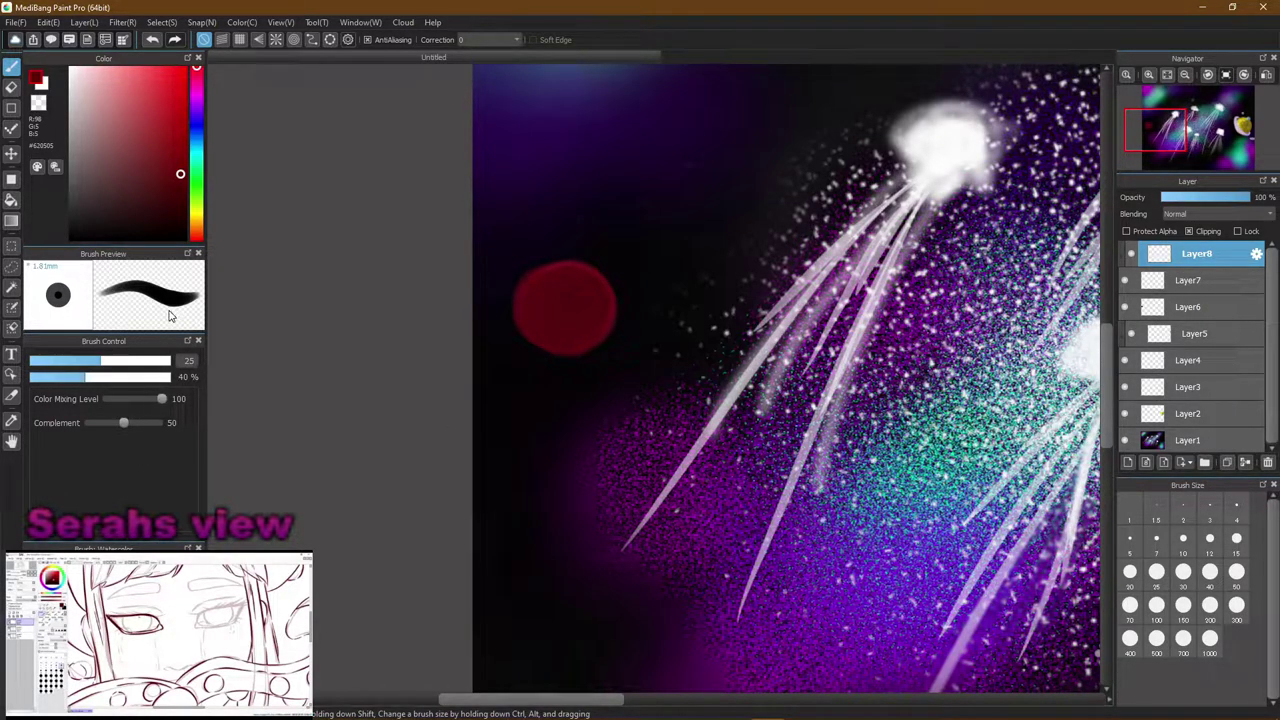
mouse_move(181, 178)
left_mouse_down()
mouse_move(153, 139)
mouse_move(165, 127)
left_mouse_up()
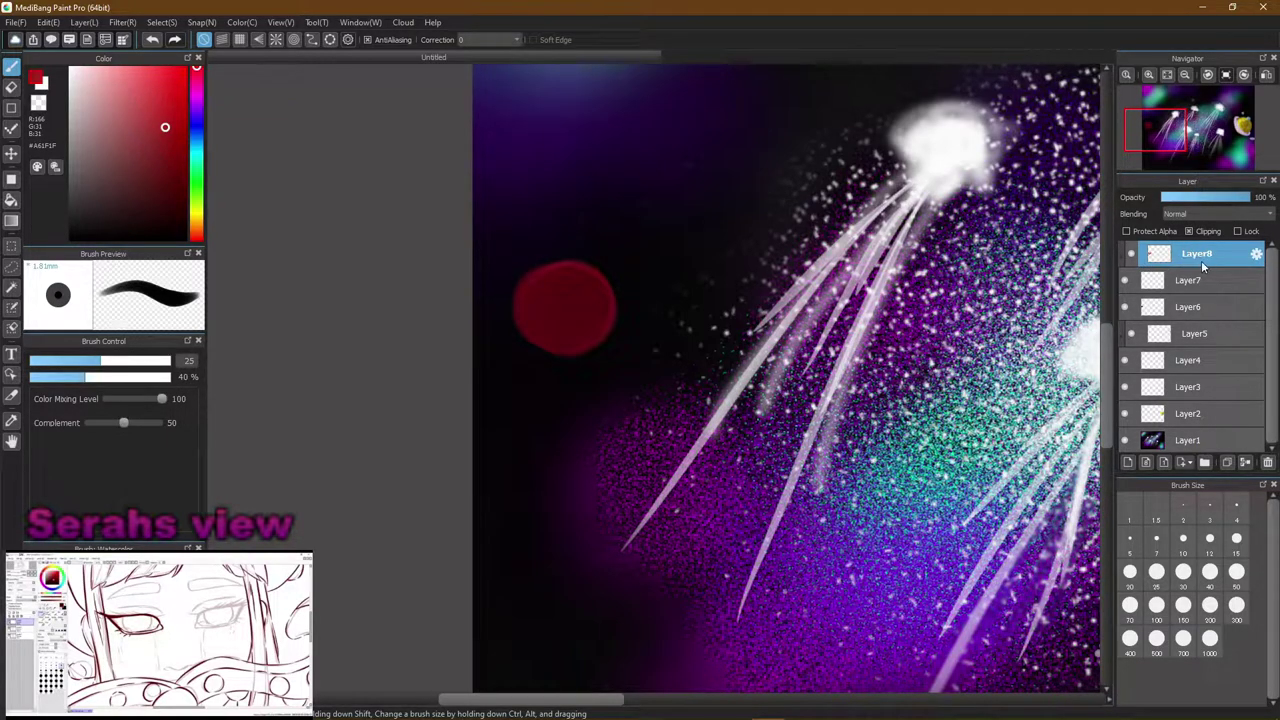
left_click(1163, 282)
left_click(1190, 232)
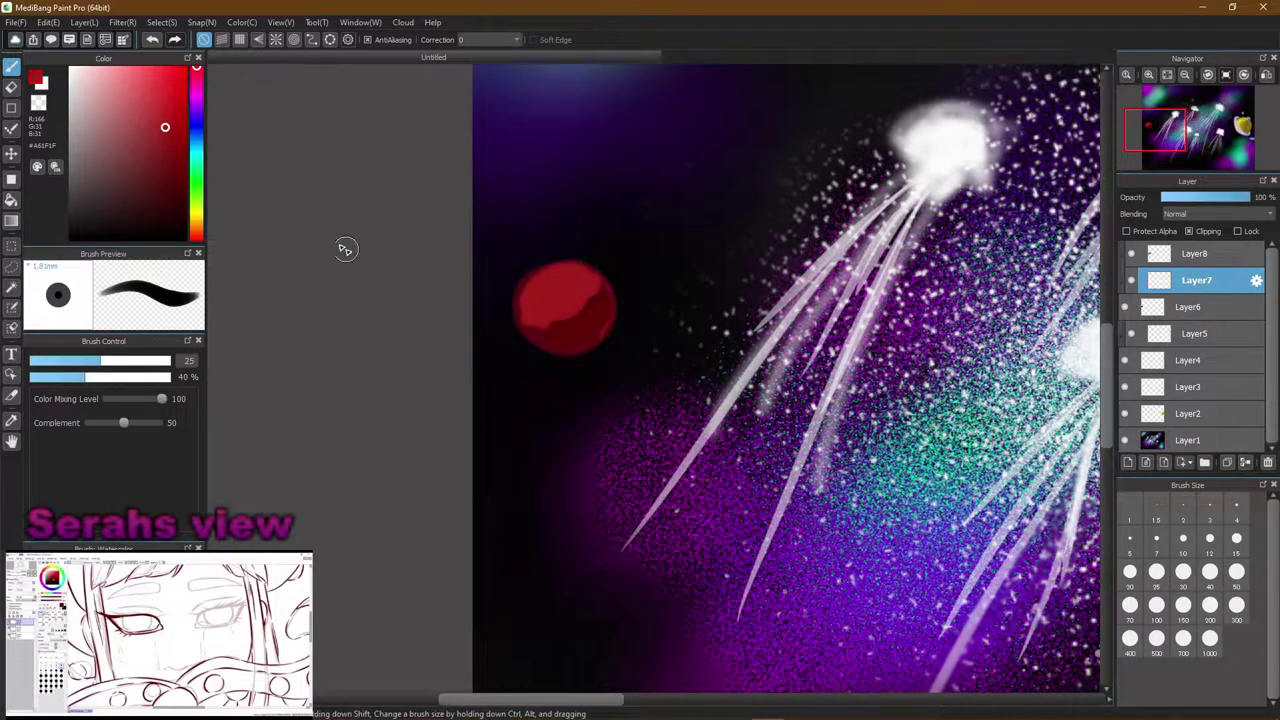
Add darker shading to the red planet on Layer7 using #770C0C and #540606
left_click_drag(168, 134, 171, 161)
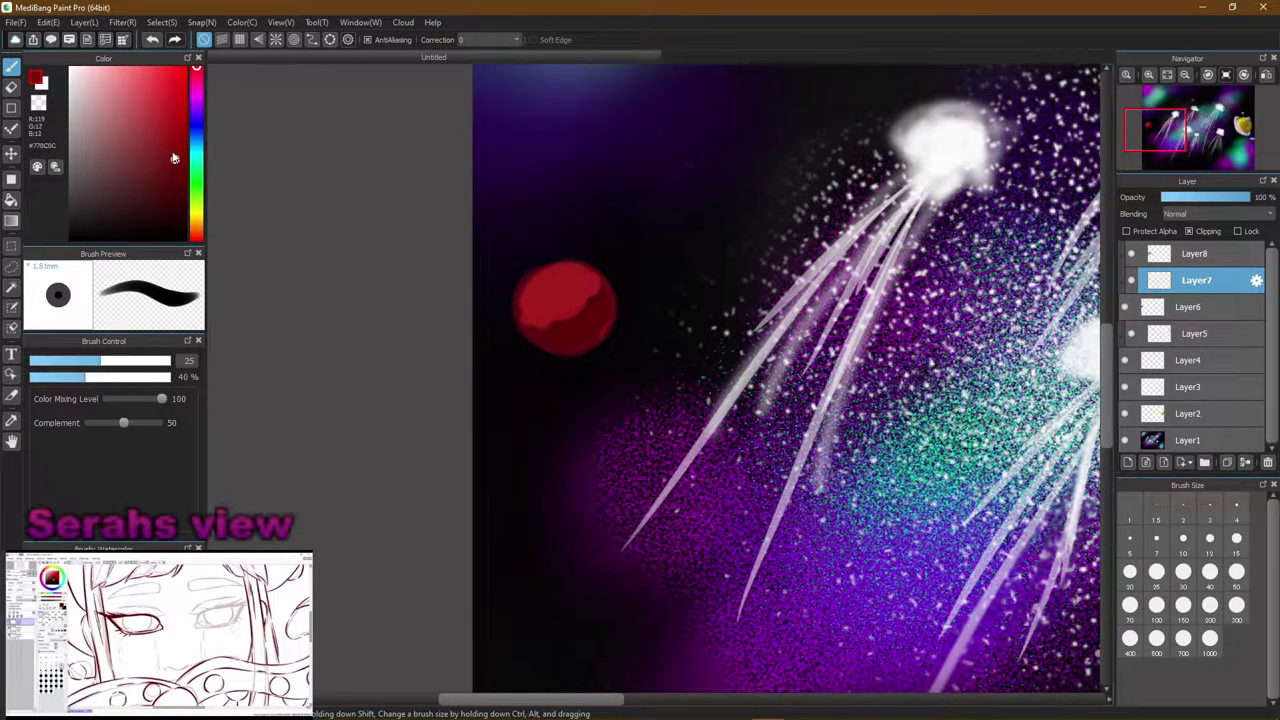
left_click_drag(575, 317, 563, 297)
left_click_drag(175, 160, 177, 182)
mouse_move(578, 345)
left_mouse_down()
mouse_move(546, 337)
mouse_move(566, 311)
mouse_move(543, 323)
mouse_move(575, 335)
left_mouse_up()
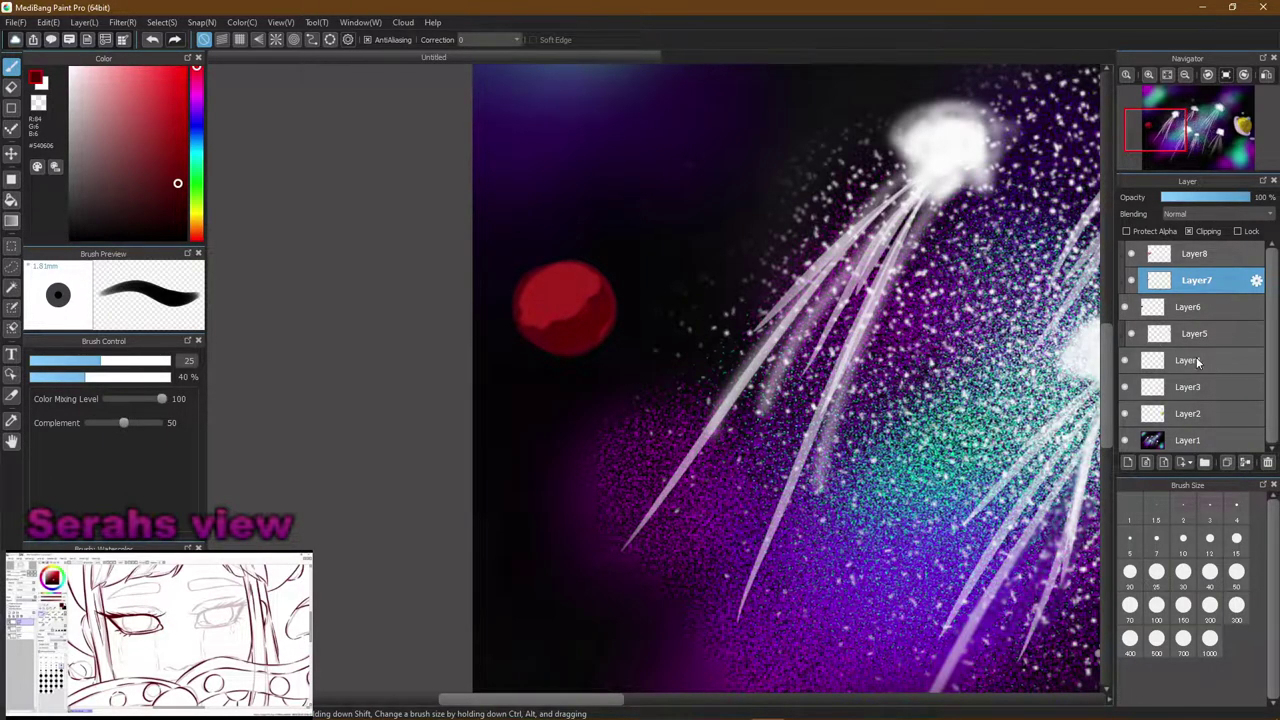
Paint a dark #540606 shadow over the planet's middle on Layer8 and soften it with strokes of #751111
left_click(1182, 256)
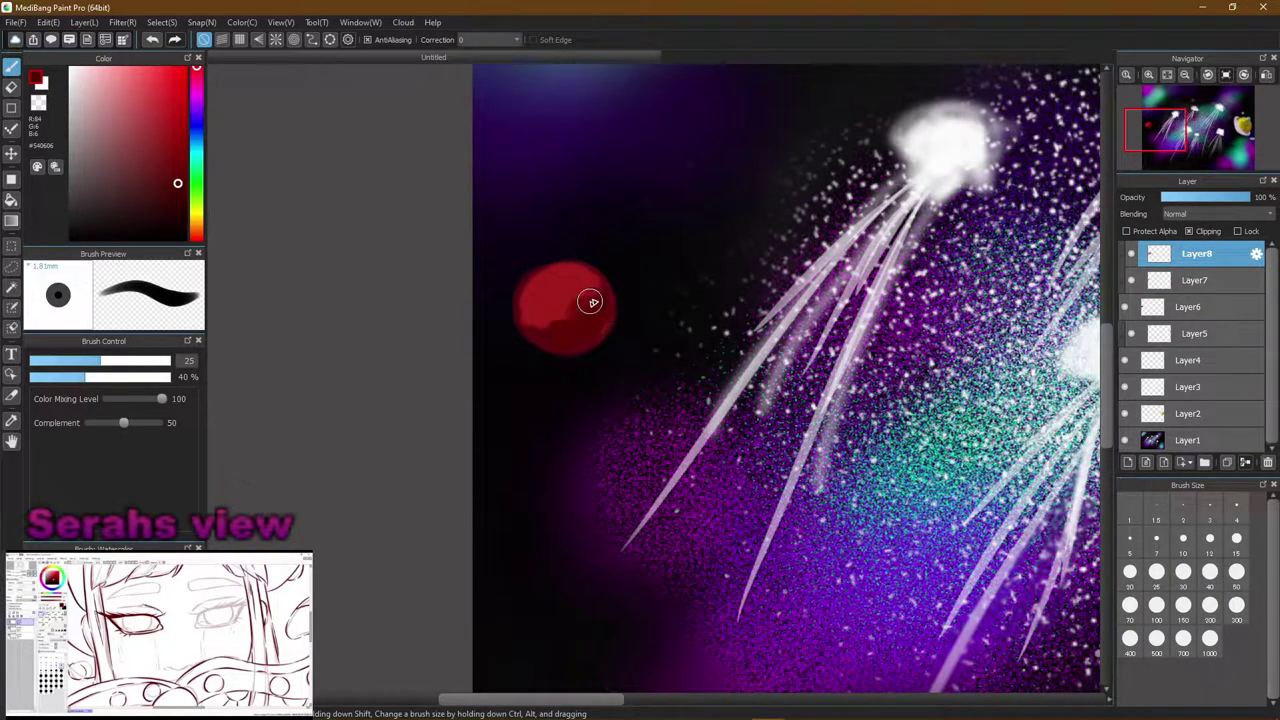
mouse_move(571, 316)
left_mouse_down()
mouse_move(551, 314)
mouse_move(577, 306)
mouse_move(563, 300)
mouse_move(540, 323)
left_mouse_up()
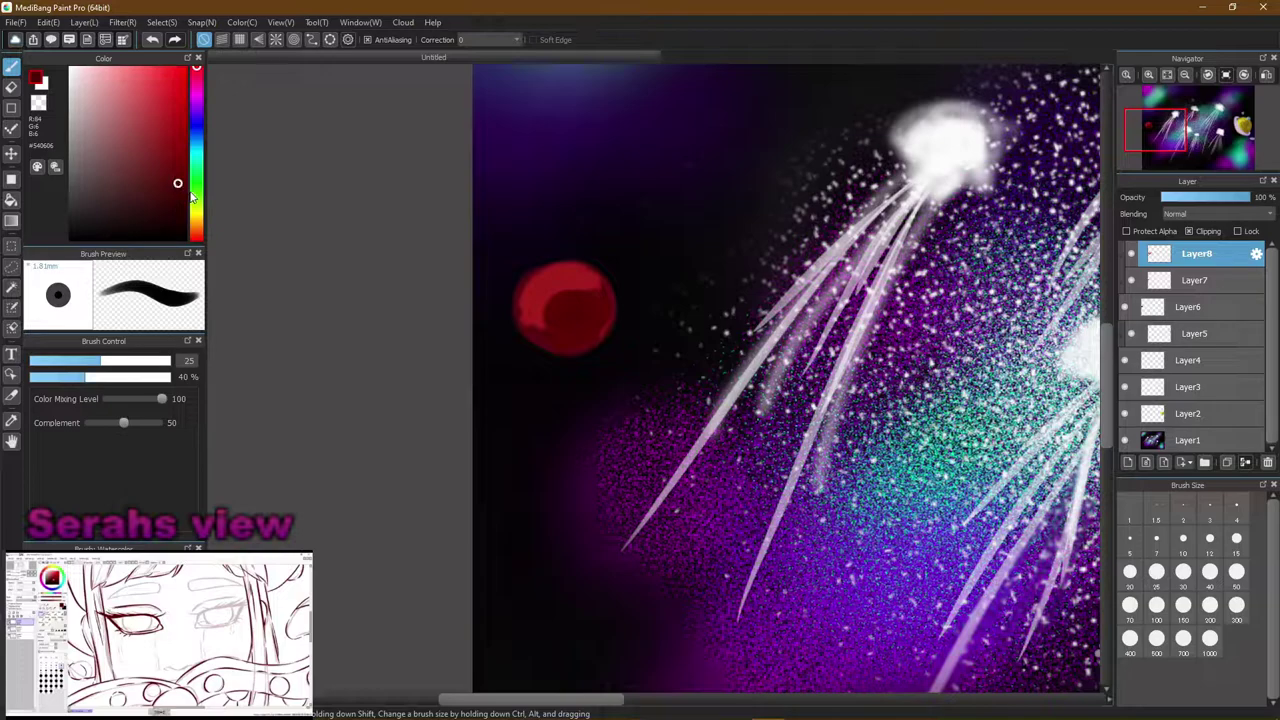
left_click_drag(182, 189, 169, 160)
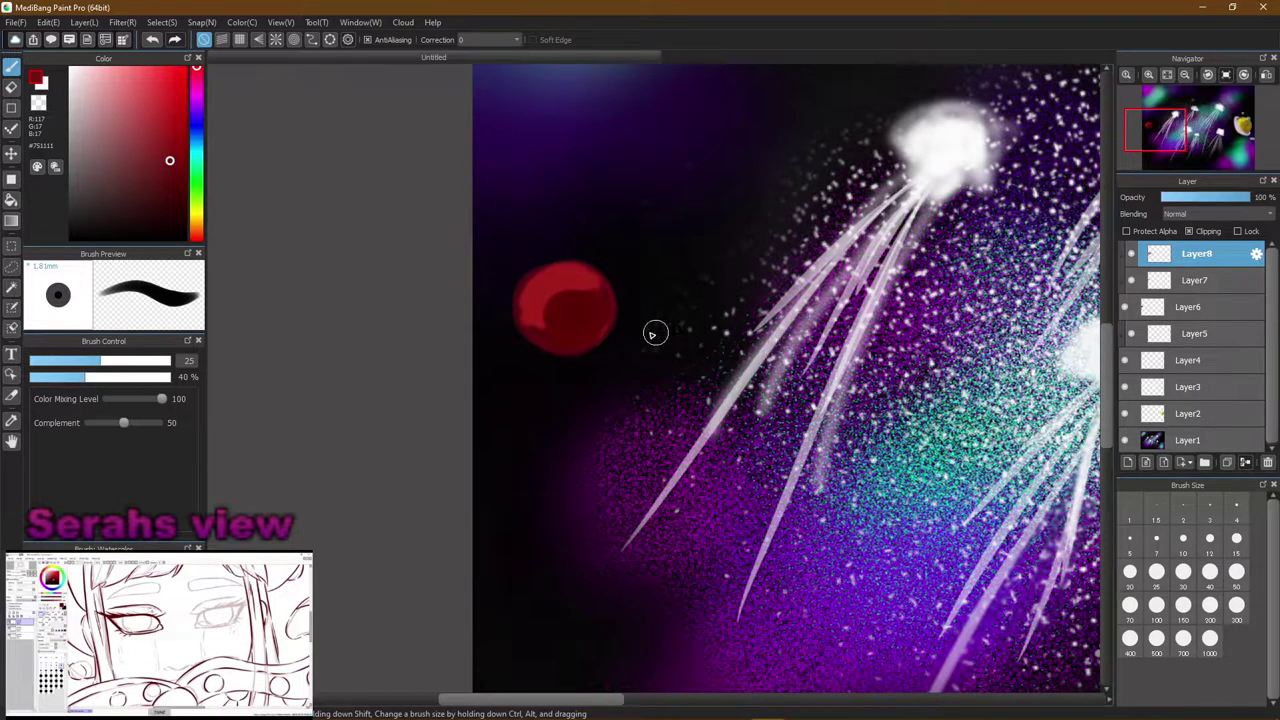
mouse_move(575, 321)
left_mouse_down()
mouse_move(583, 303)
mouse_move(569, 291)
mouse_move(558, 313)
mouse_move(583, 306)
mouse_move(569, 314)
left_mouse_up()
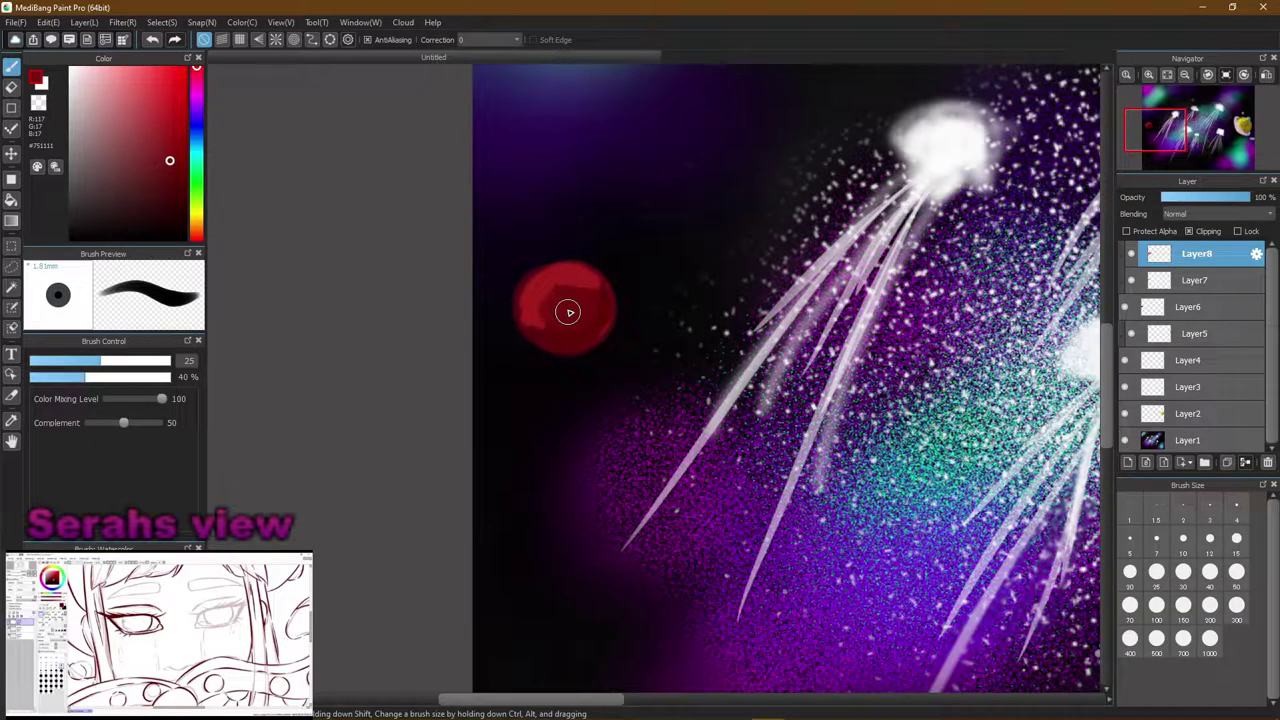
Rework the red planet's shading on Layer8 with strokes of #520909 and #A41E1E, using brush size 10 for the finer #520606 marks
left_click_drag(174, 173, 174, 184)
mouse_move(569, 352)
left_mouse_down()
mouse_move(554, 337)
mouse_move(595, 312)
left_mouse_up()
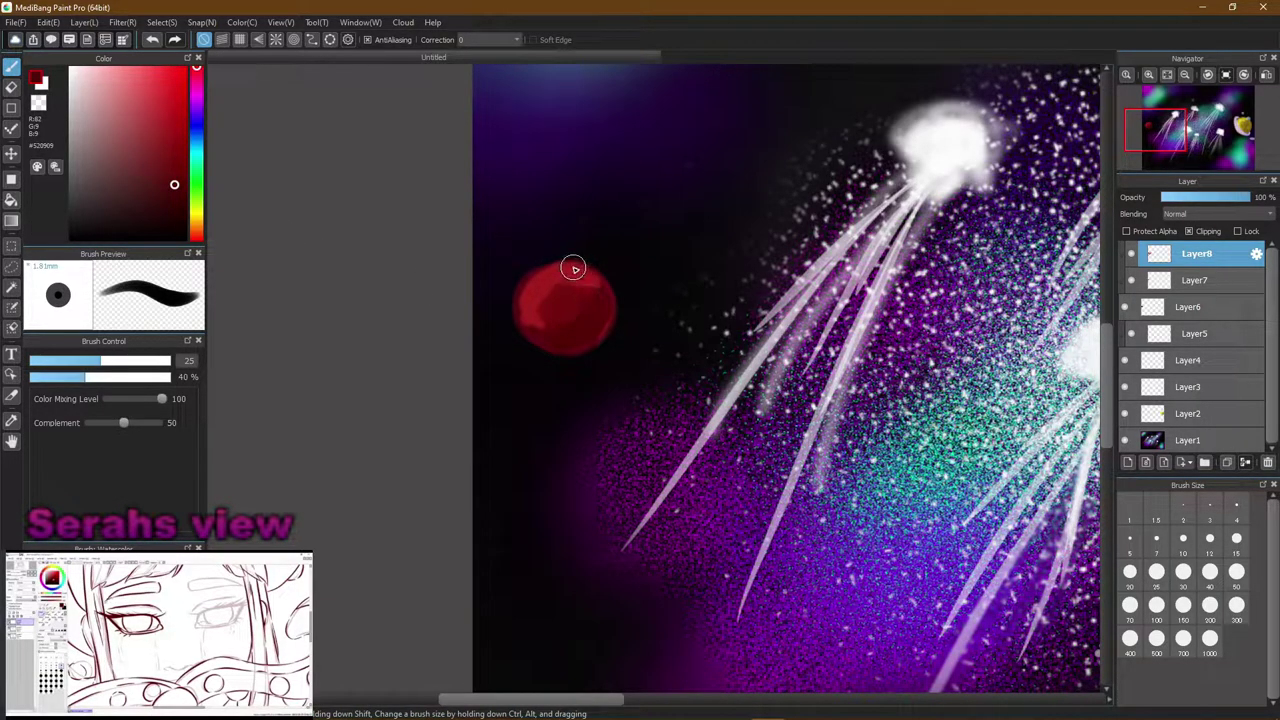
left_click(568, 276, "alt")
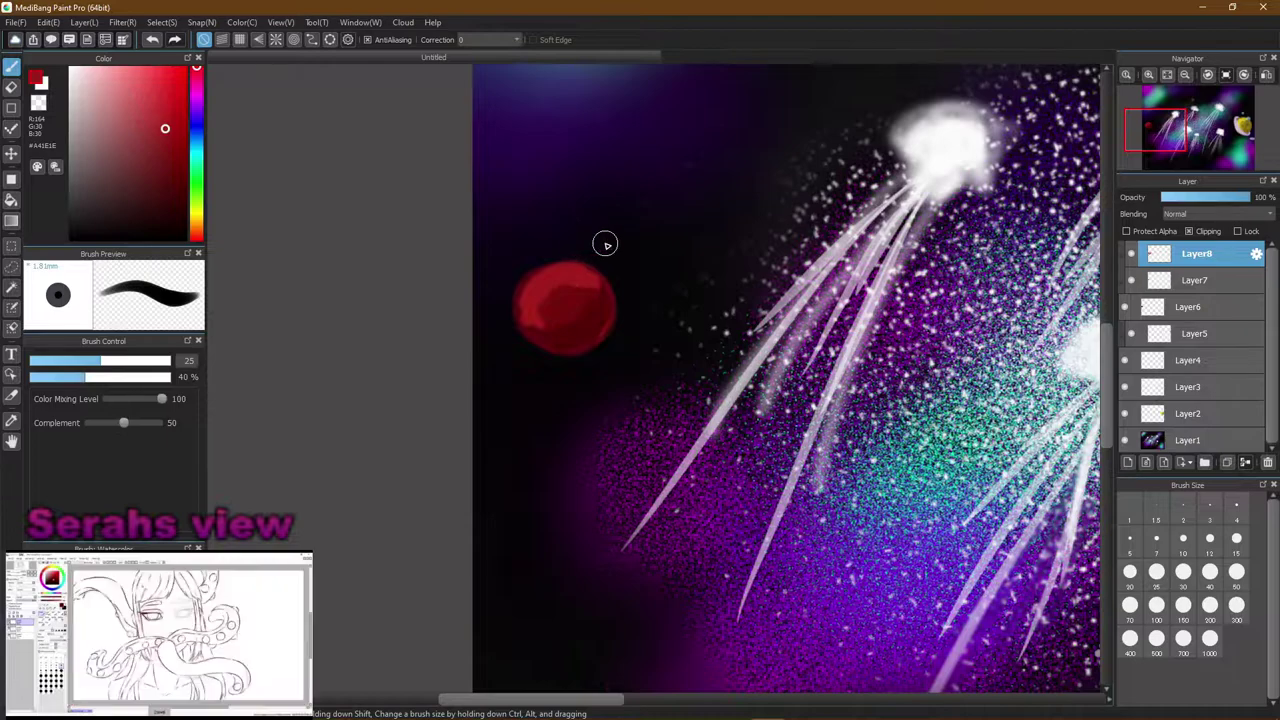
left_click(1181, 542)
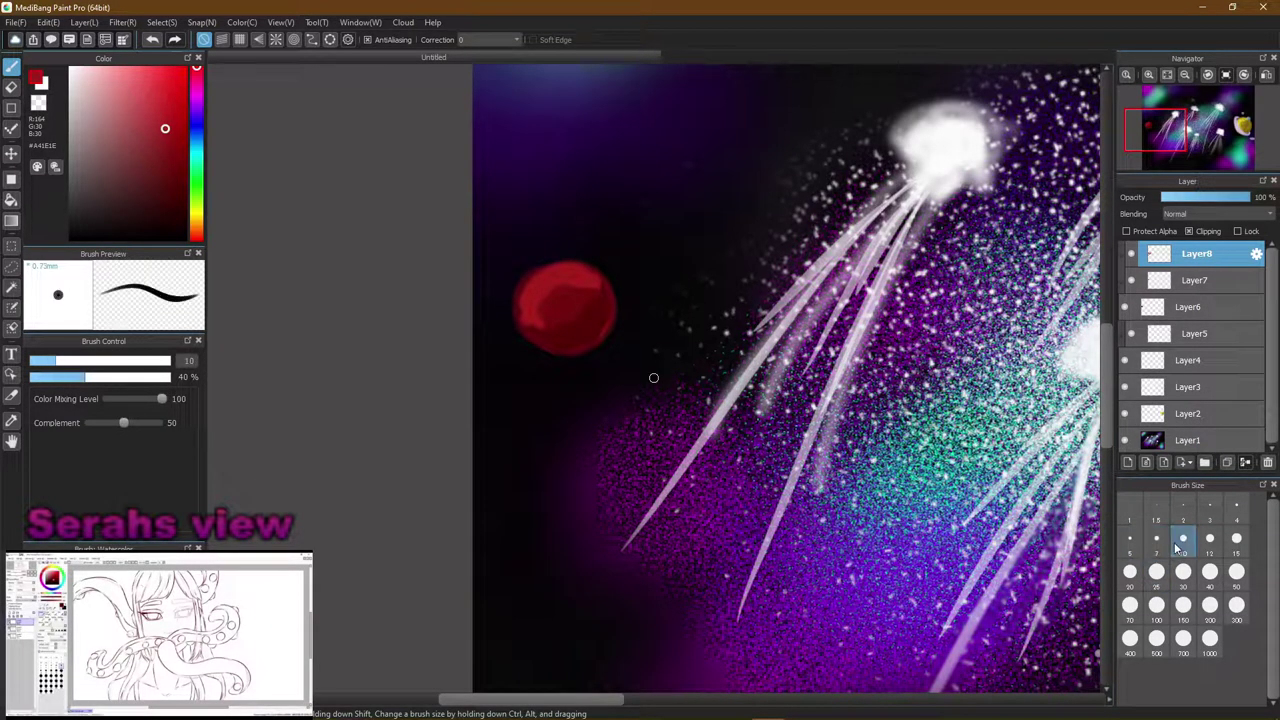
left_click(574, 334, "alt")
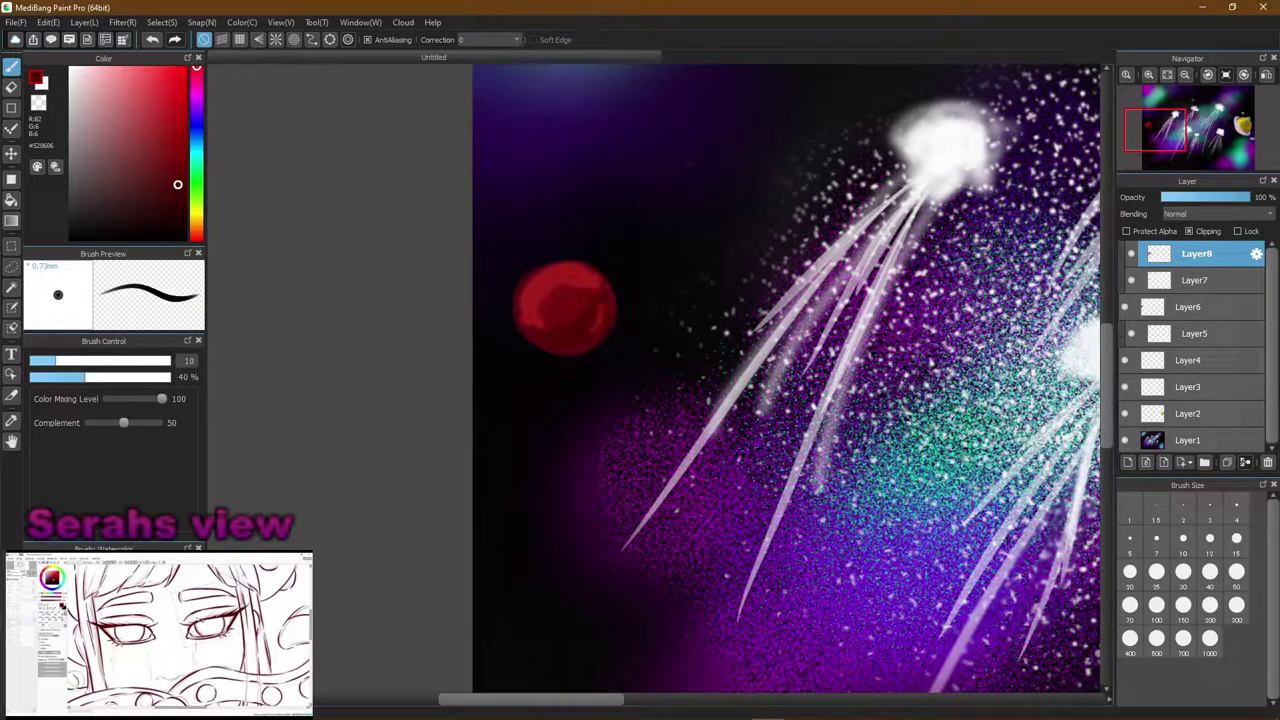
Blend the red planet's shading on Layer8 into a soft texture with the Smudge brush at size 10
left_click(120, 640)
left_click(120, 660)
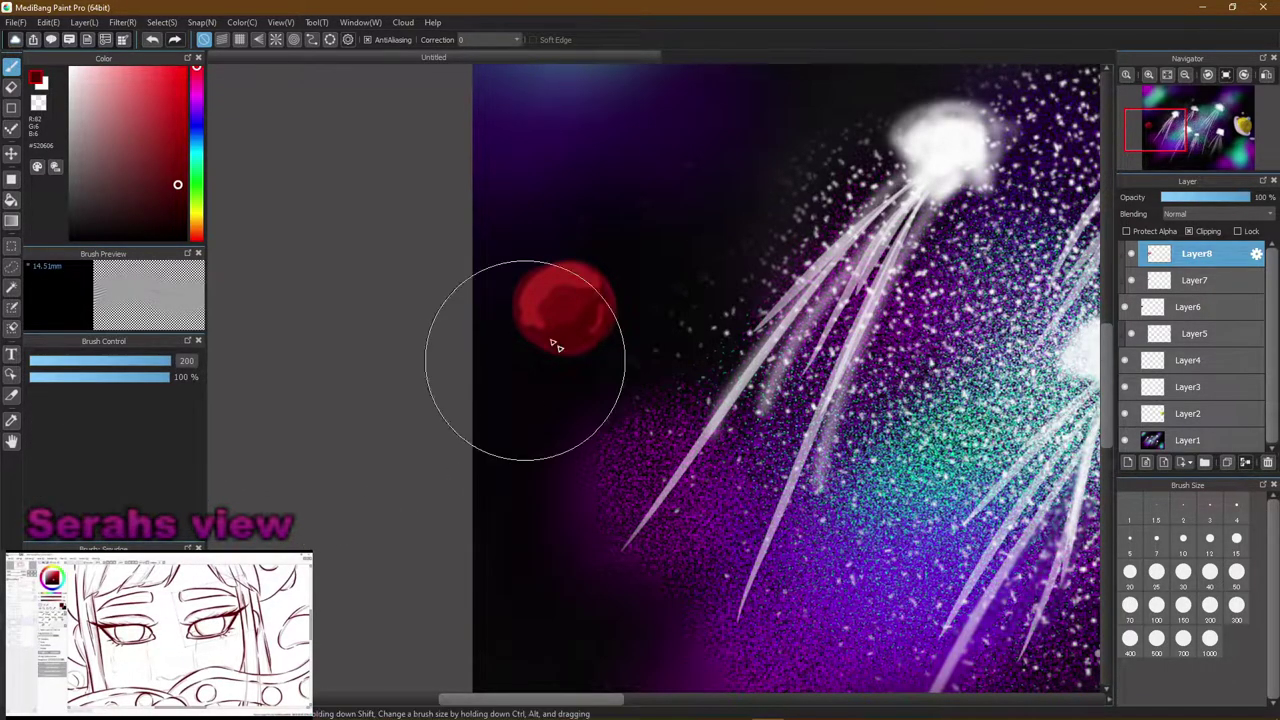
left_click(1185, 545)
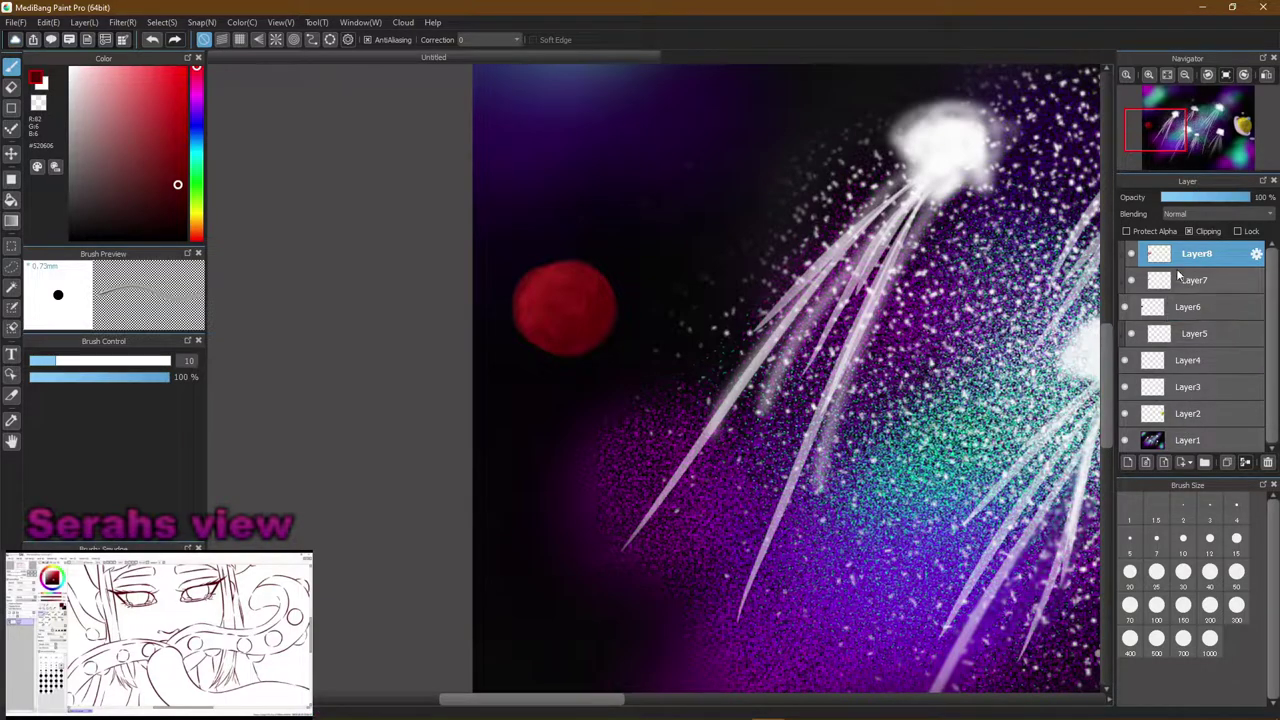
Add a new layer above Layer8 and turn off its clipping
left_click(1128, 462)
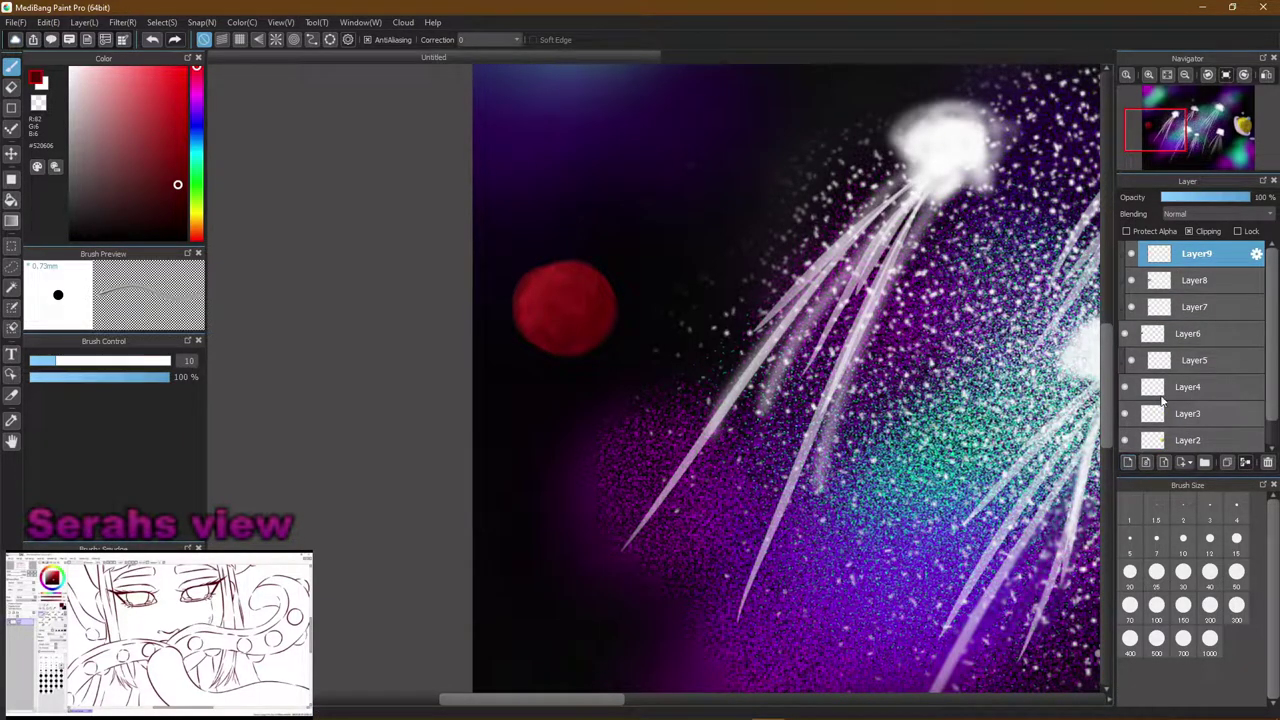
left_click(1189, 231)
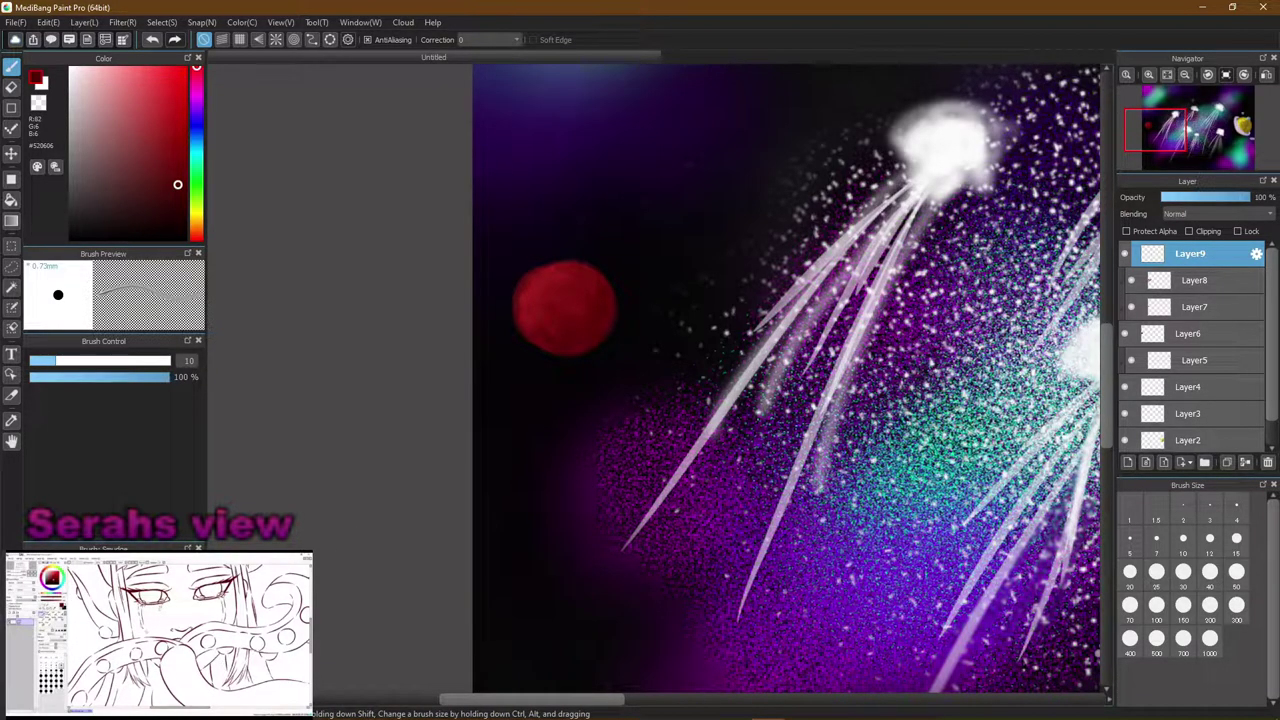
Try #520606 strokes below the red planet on Layer9 with the Acrylic brush at sizes 7 and 10
left_click_drag(548, 405, 556, 467)
key("ctrl+z")
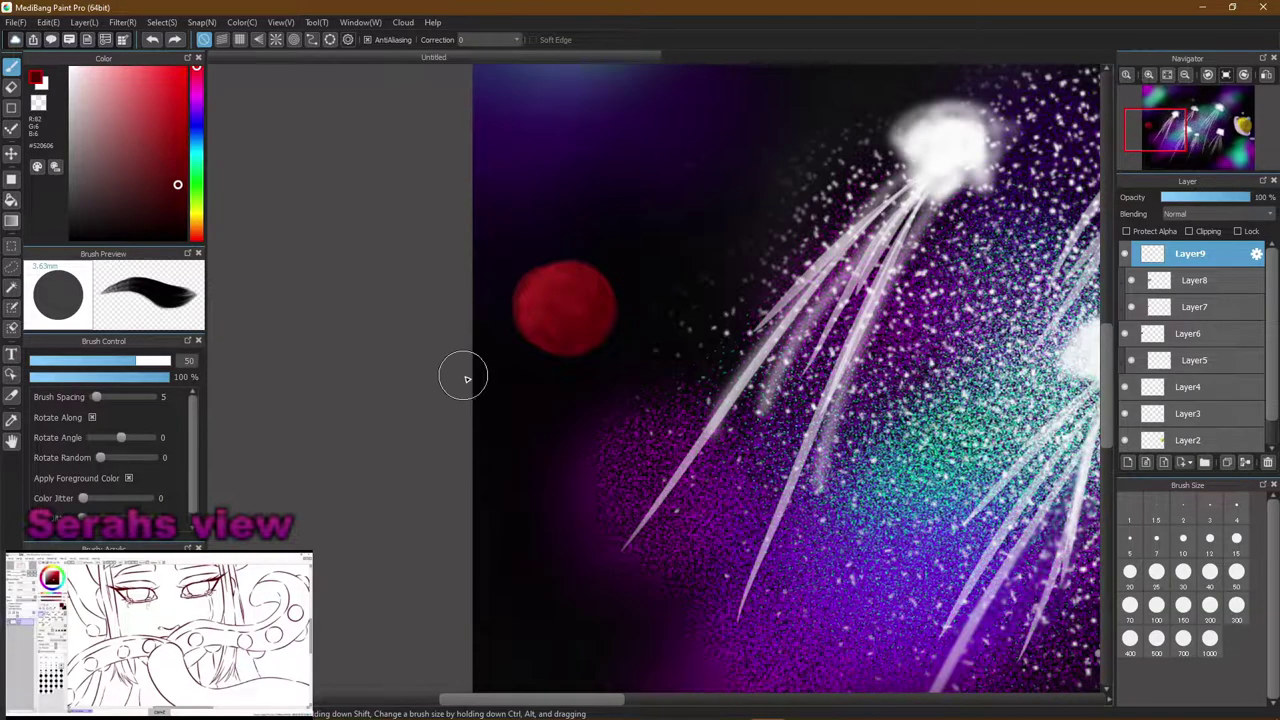
left_click(1158, 540)
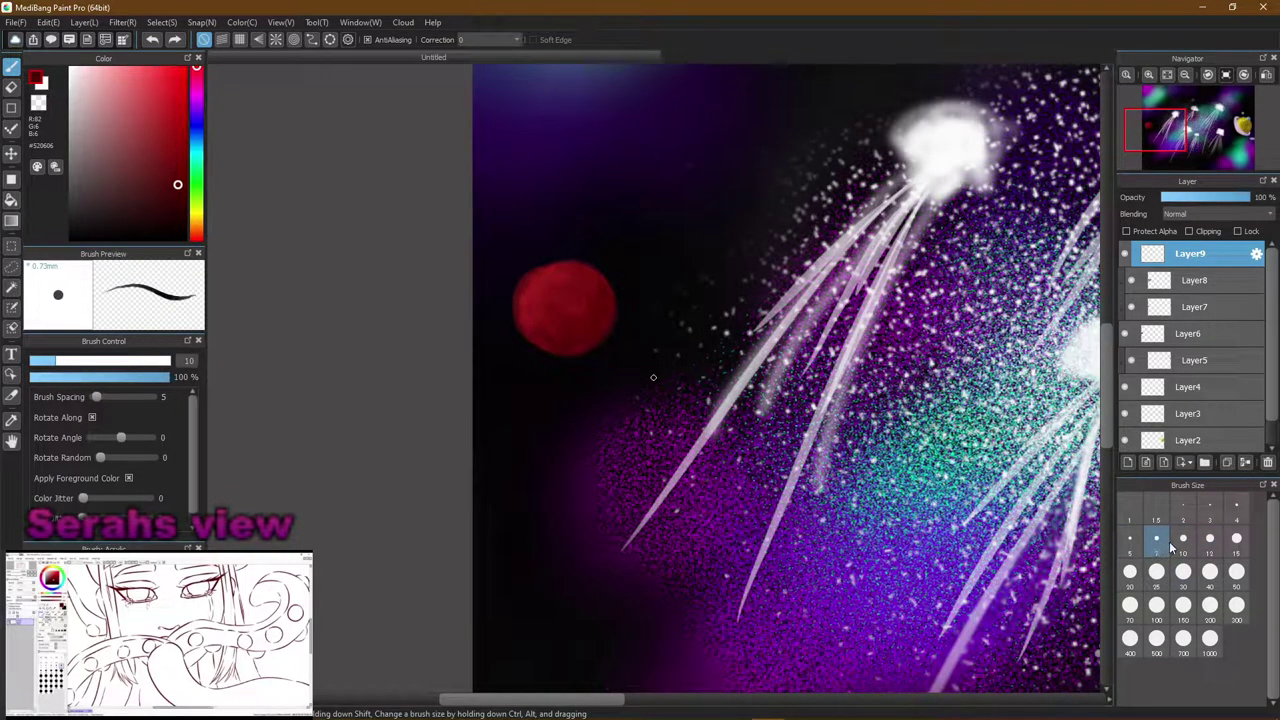
left_click(1156, 538)
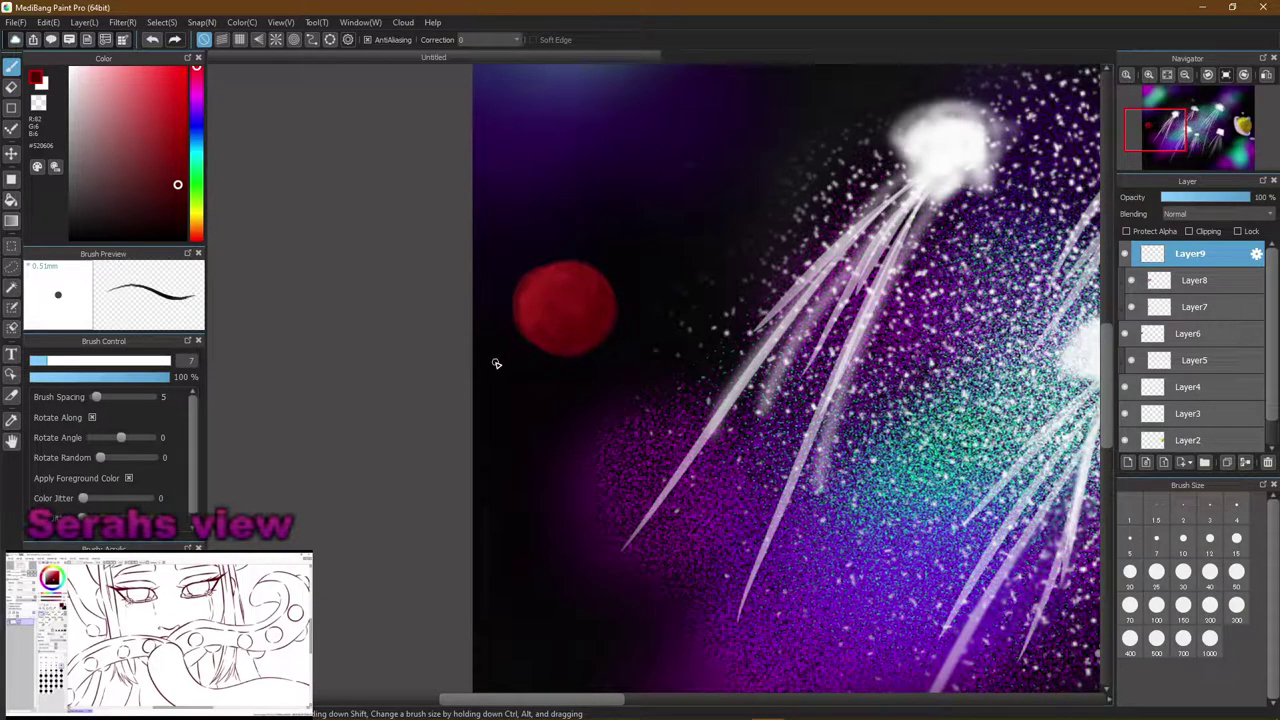
left_click_drag(550, 365, 517, 349)
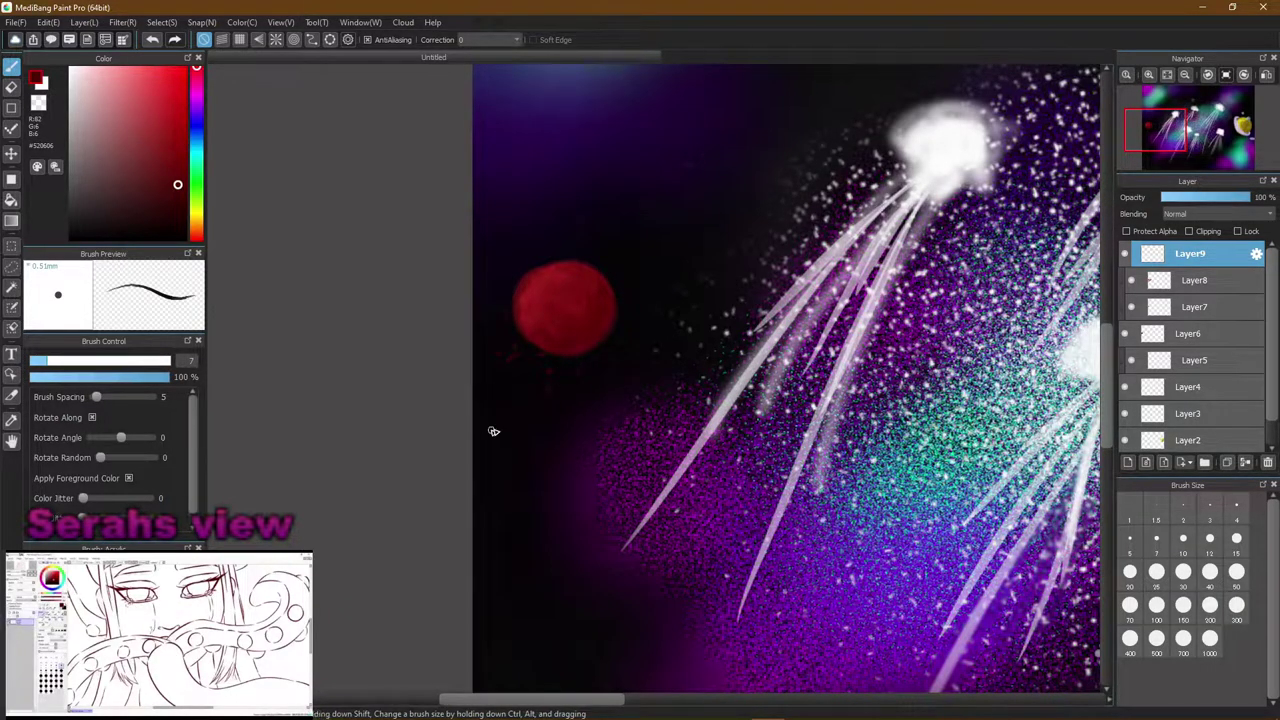
mouse_move(545, 402)
left_mouse_down()
mouse_move(591, 361)
mouse_move(503, 391)
left_mouse_up()
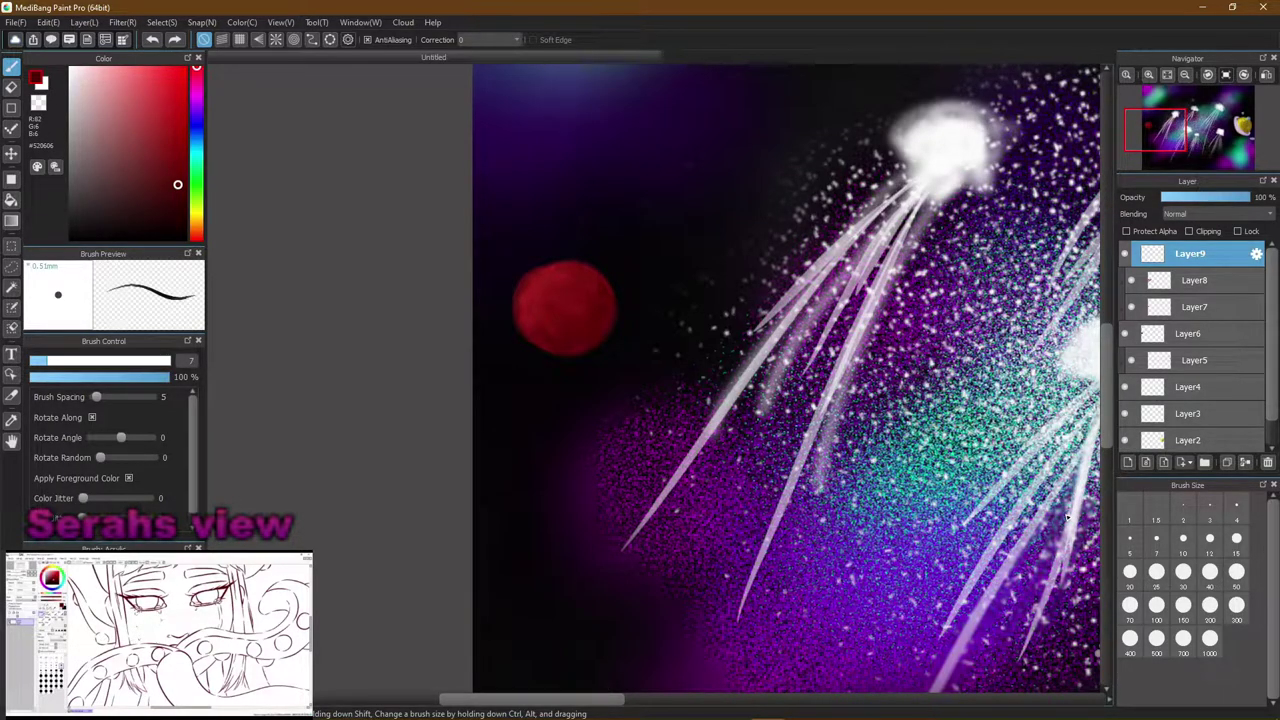
key("bracketright")
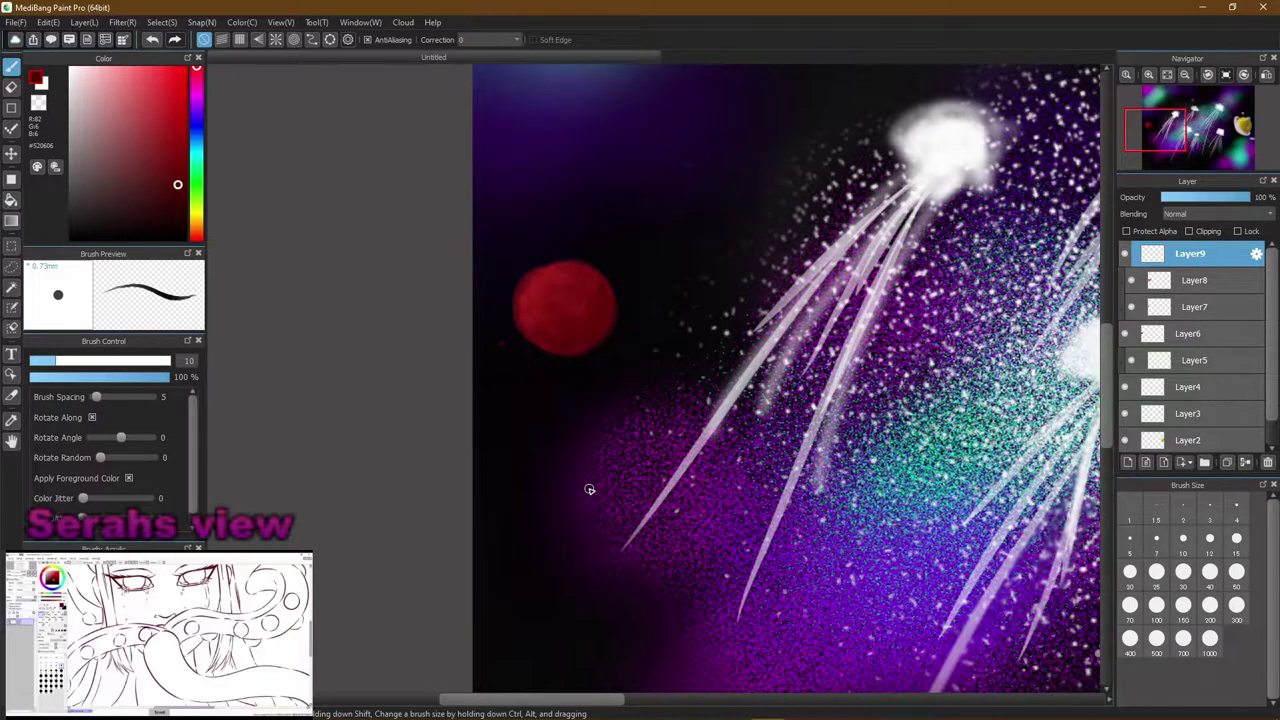
key("b")
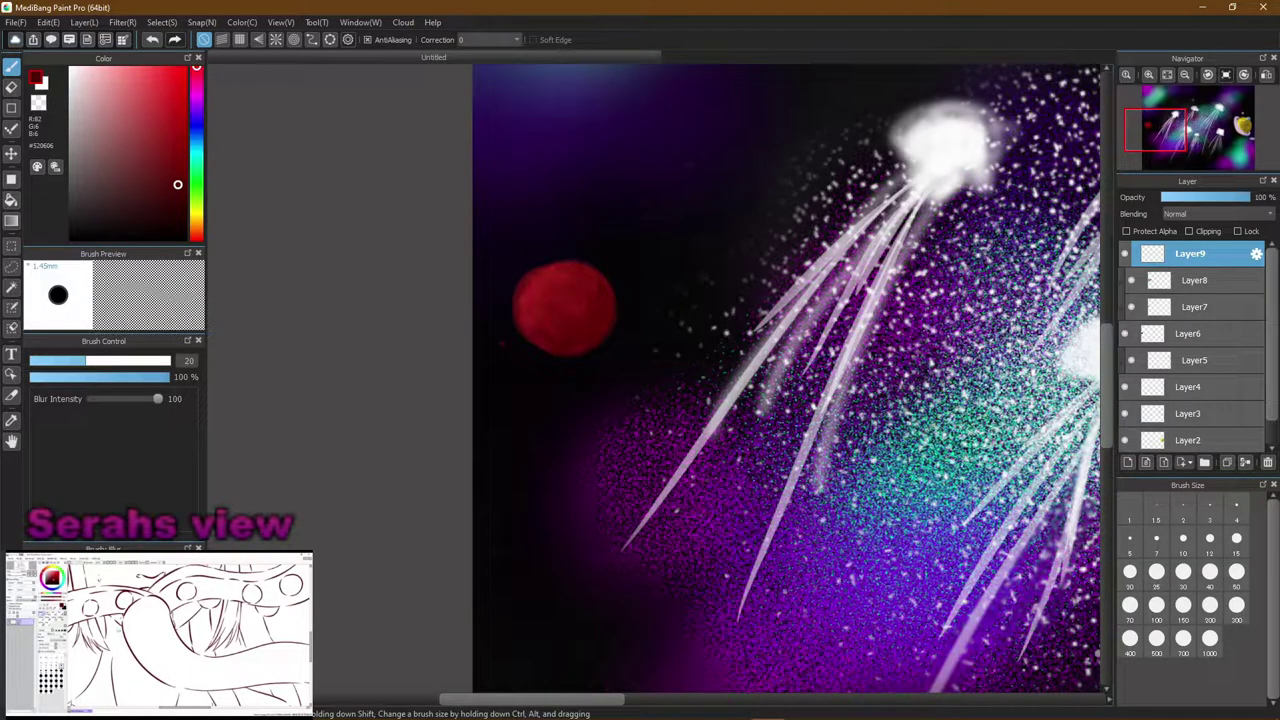
Choose the Sparkle Brush at size 20, set its scatter strength to 5, and undo the test scribbles around the red planet
key("b")
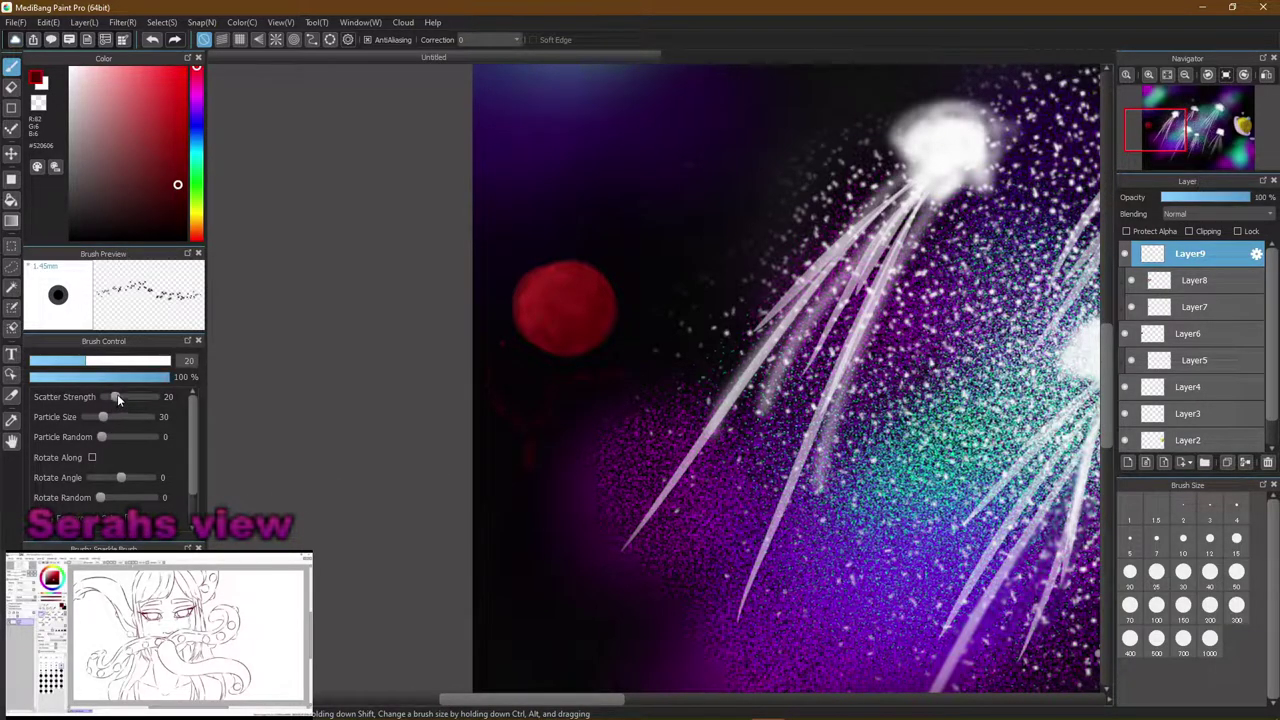
mouse_move(588, 172)
left_mouse_down()
mouse_move(628, 170)
mouse_move(682, 232)
left_mouse_up()
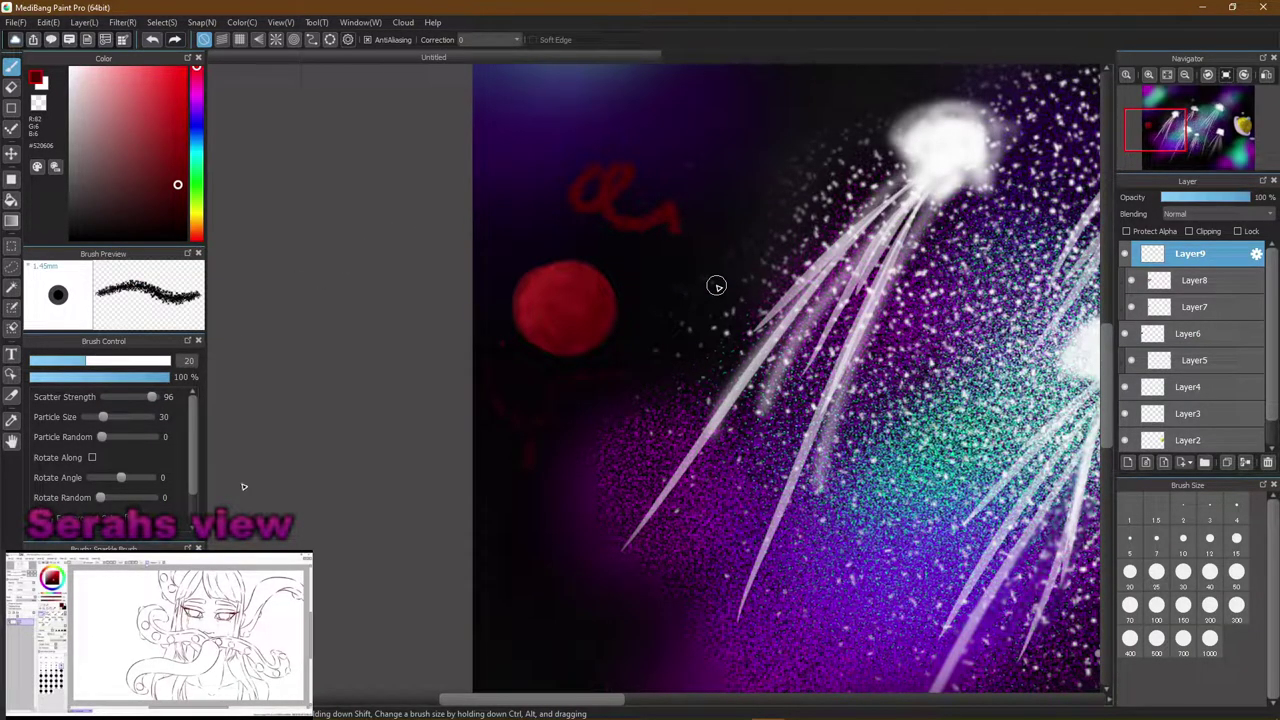
left_click_drag(150, 399, 120, 400)
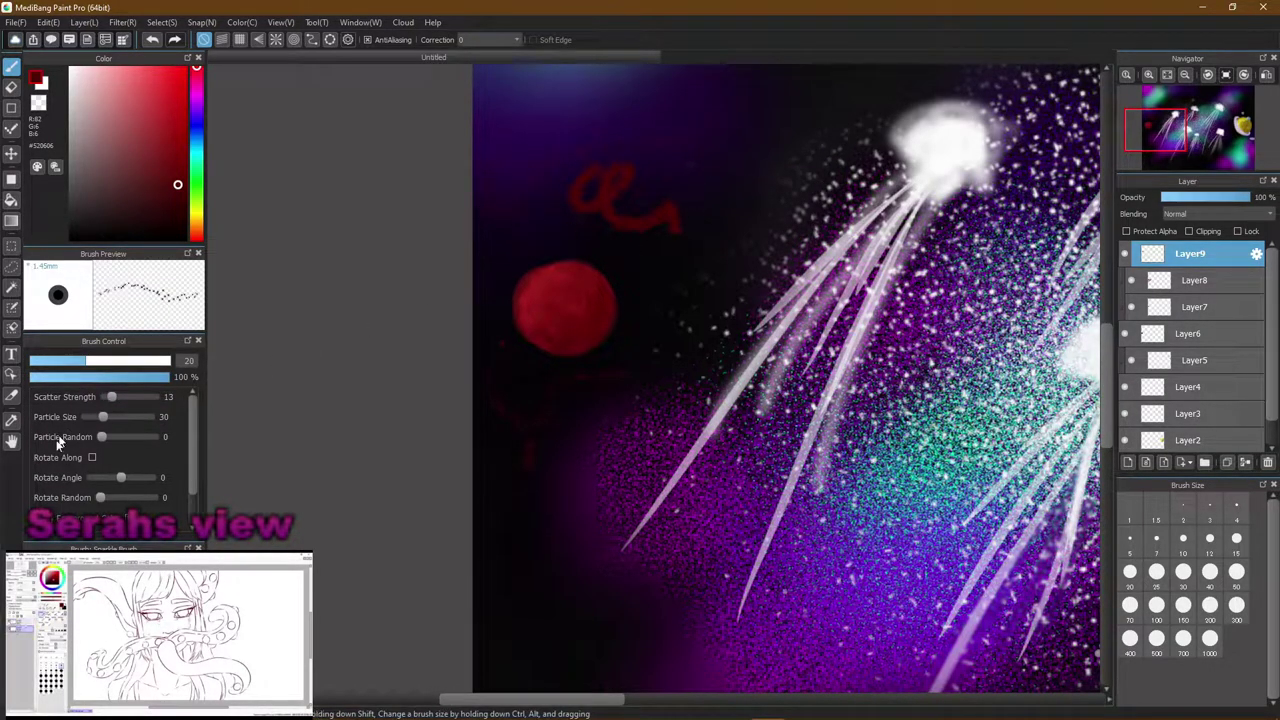
left_click_drag(116, 397, 108, 397)
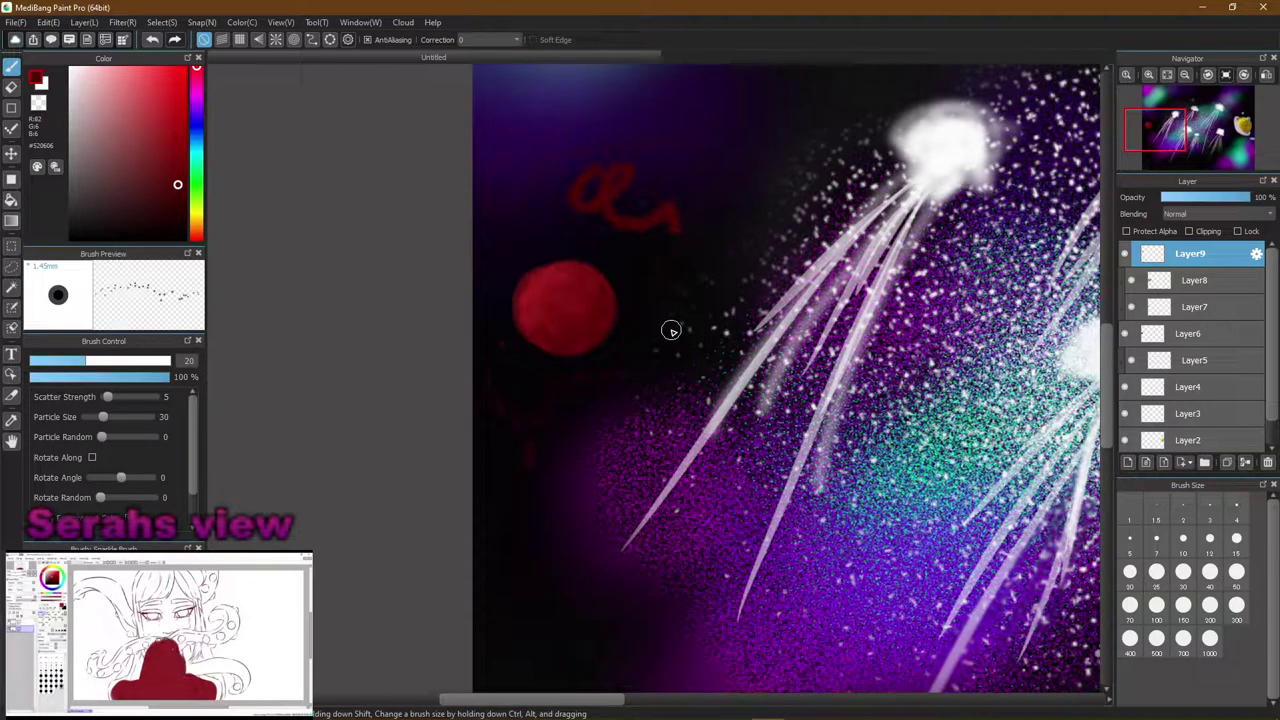
key("ctrl+z")
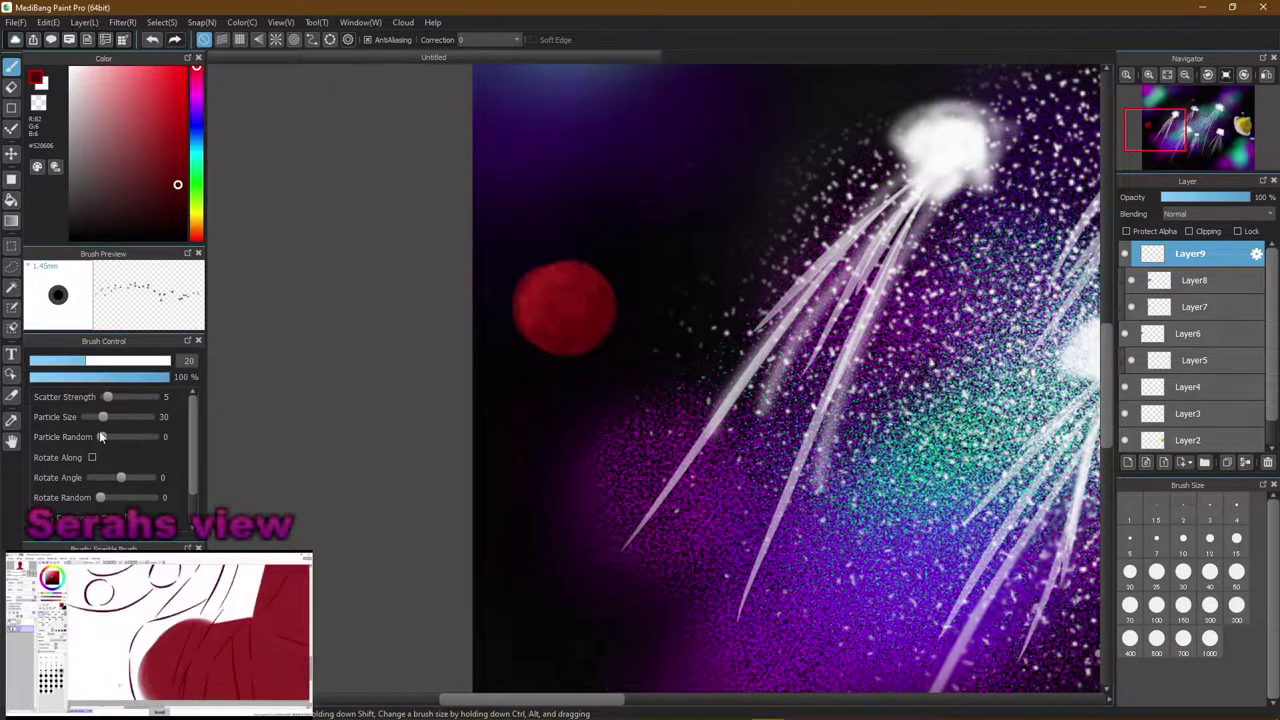
Set the Sparkle Brush's particle size to 58 and undo the test strokes made beside the red planet
left_click_drag(107, 416, 120, 416)
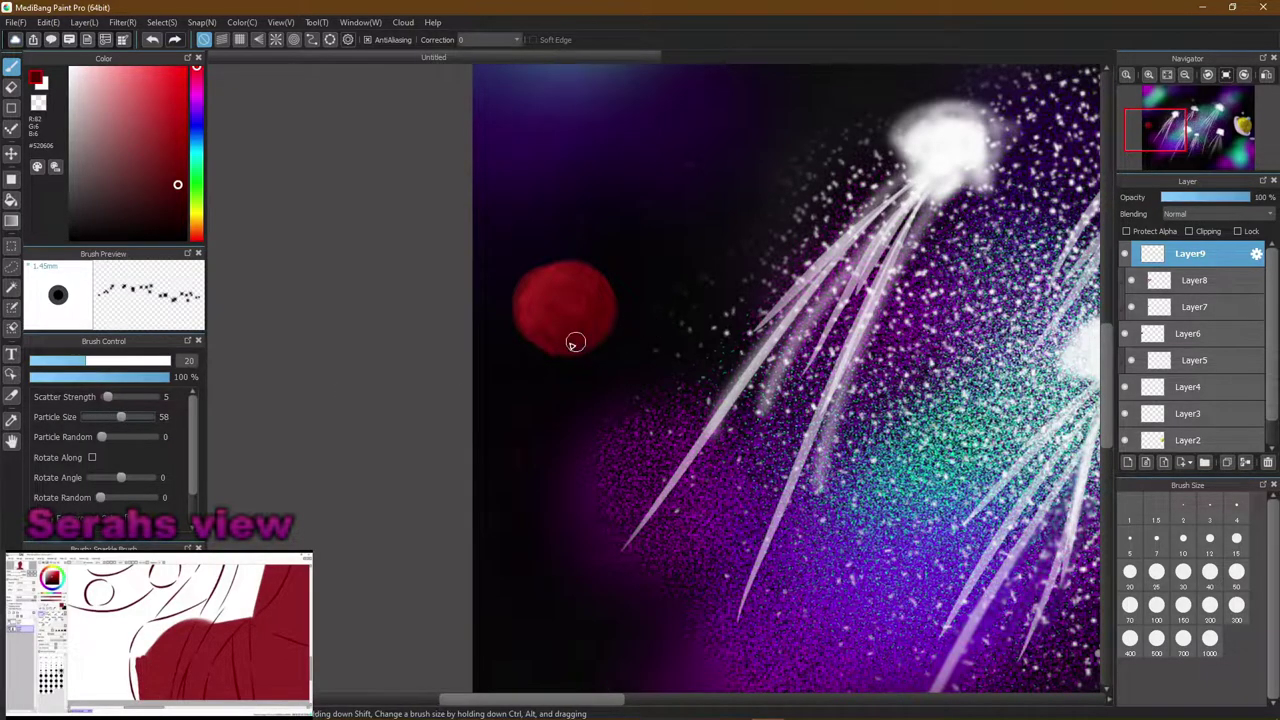
left_click_drag(474, 405, 520, 330)
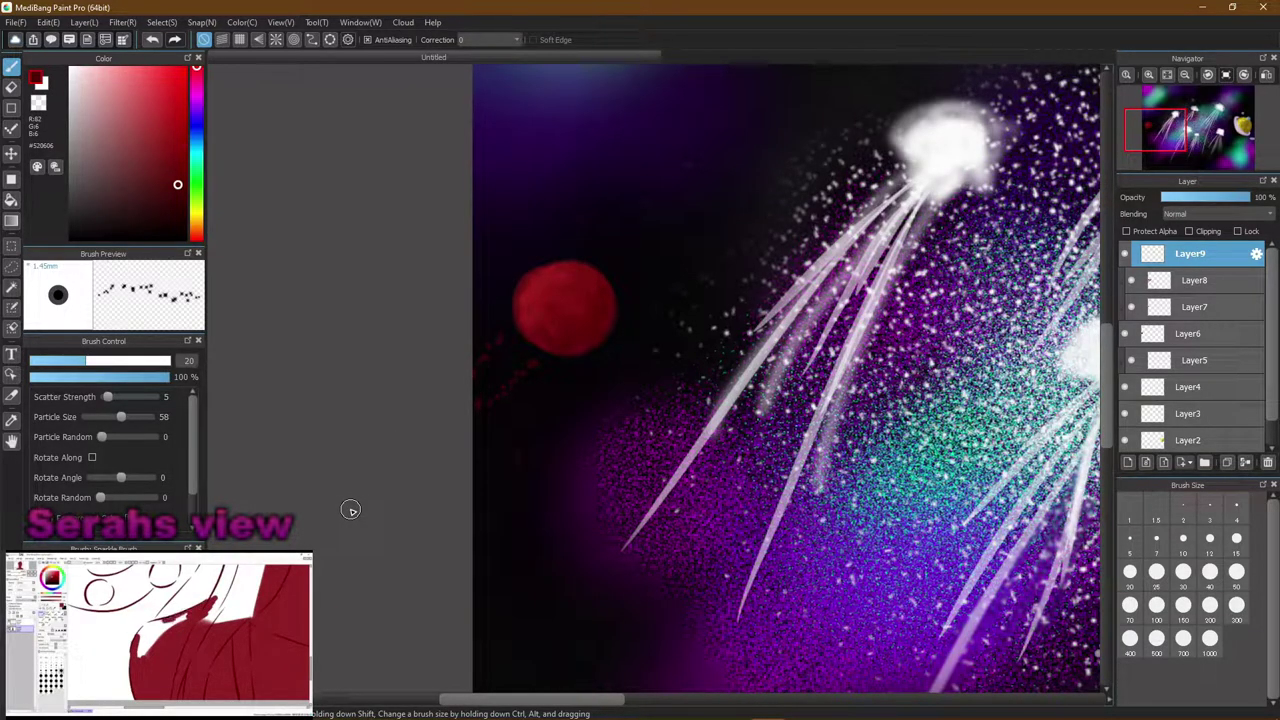
key("ctrl+z")
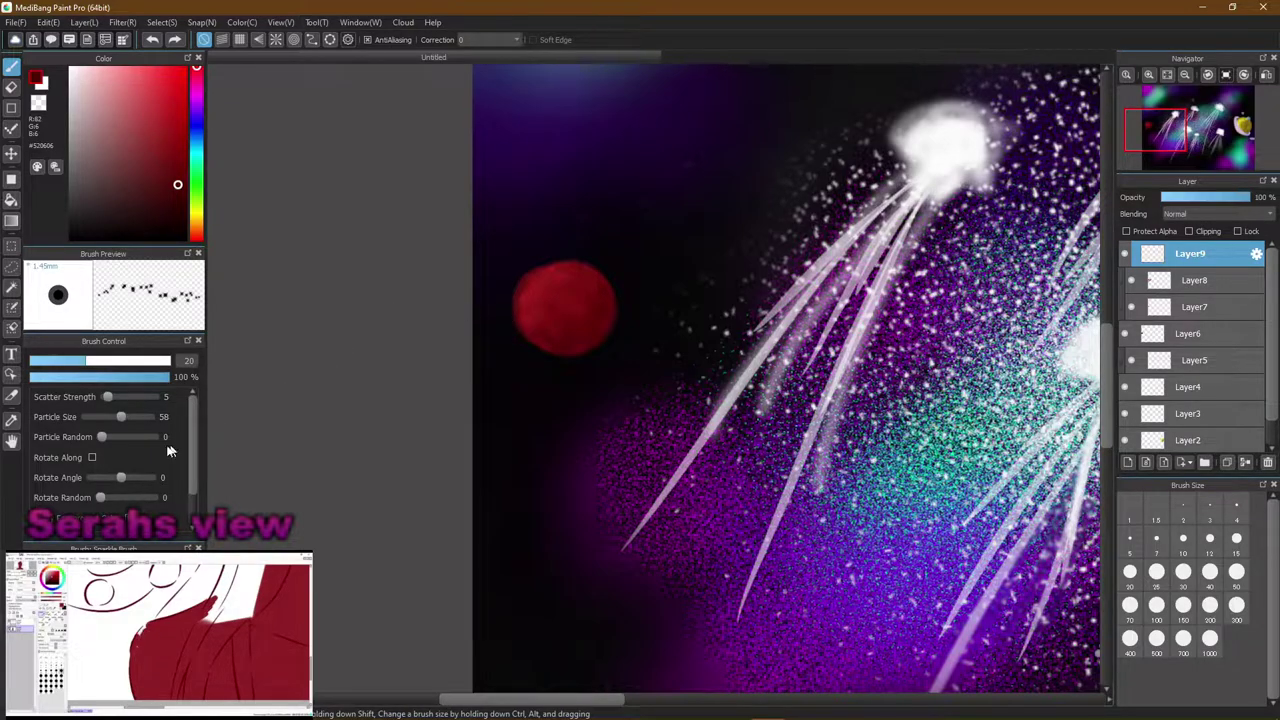
Try a particle random value of 100 with scattered strokes around the red planet, undo them, and lower the value to 21
left_click_drag(101, 437, 153, 437)
mouse_move(655, 172)
left_mouse_down()
mouse_move(573, 178)
mouse_move(575, 147)
mouse_move(484, 318)
mouse_move(477, 474)
mouse_move(524, 554)
mouse_move(570, 381)
mouse_move(556, 641)
left_mouse_up()
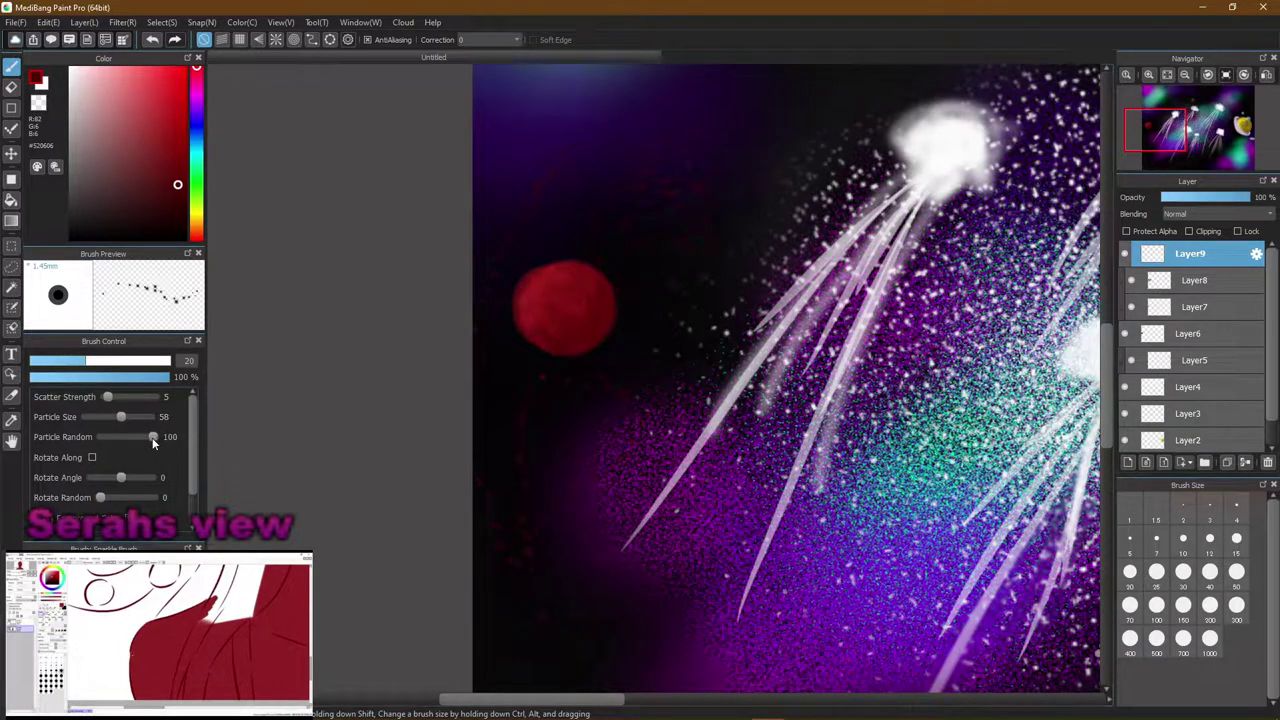
left_click_drag(122, 443, 113, 438)
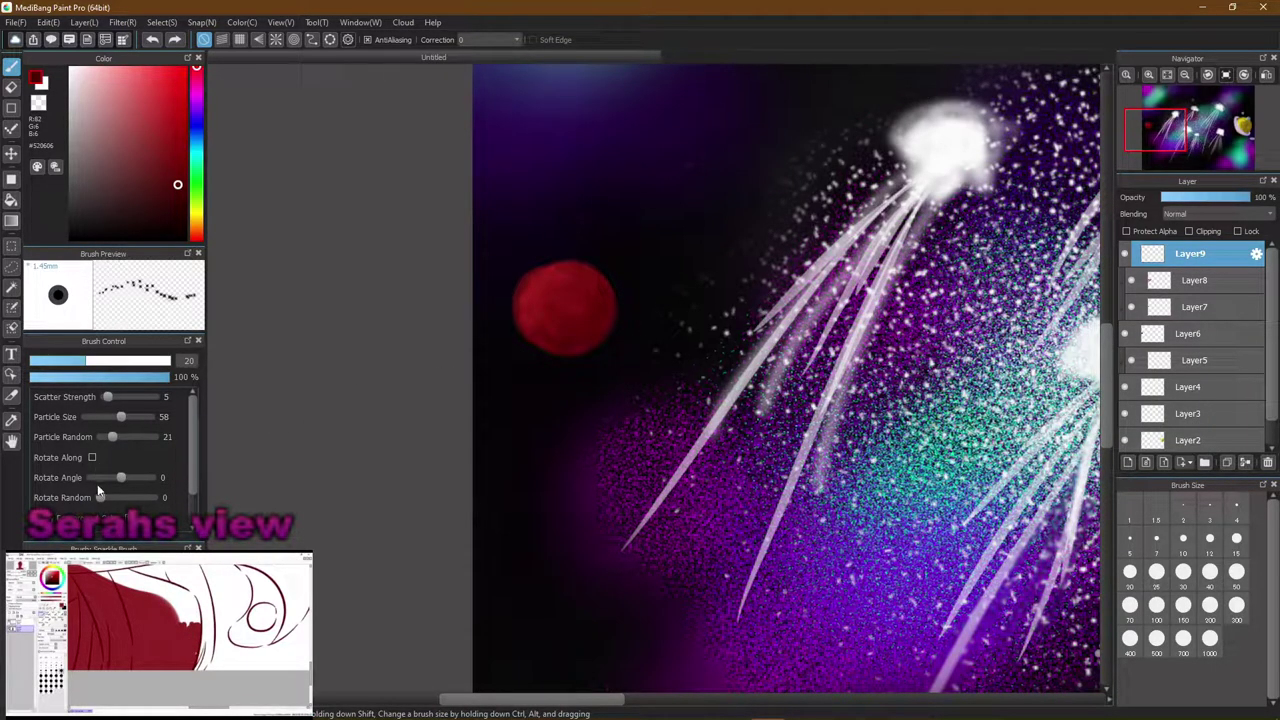
Set the Sparkle Brush's rotate angle to 3 and both rotate random and particle random to 100, undoing the test strokes
left_click_drag(118, 483, 145, 478)
left_click_drag(523, 386, 545, 407)
left_click_drag(503, 485, 583, 385)
key("ctrl+z")
mouse_move(101, 497)
left_mouse_down()
mouse_move(155, 498)
mouse_move(112, 484)
mouse_move(124, 441)
mouse_move(184, 444)
left_mouse_up()
left_click_drag(112, 479, 121, 478)
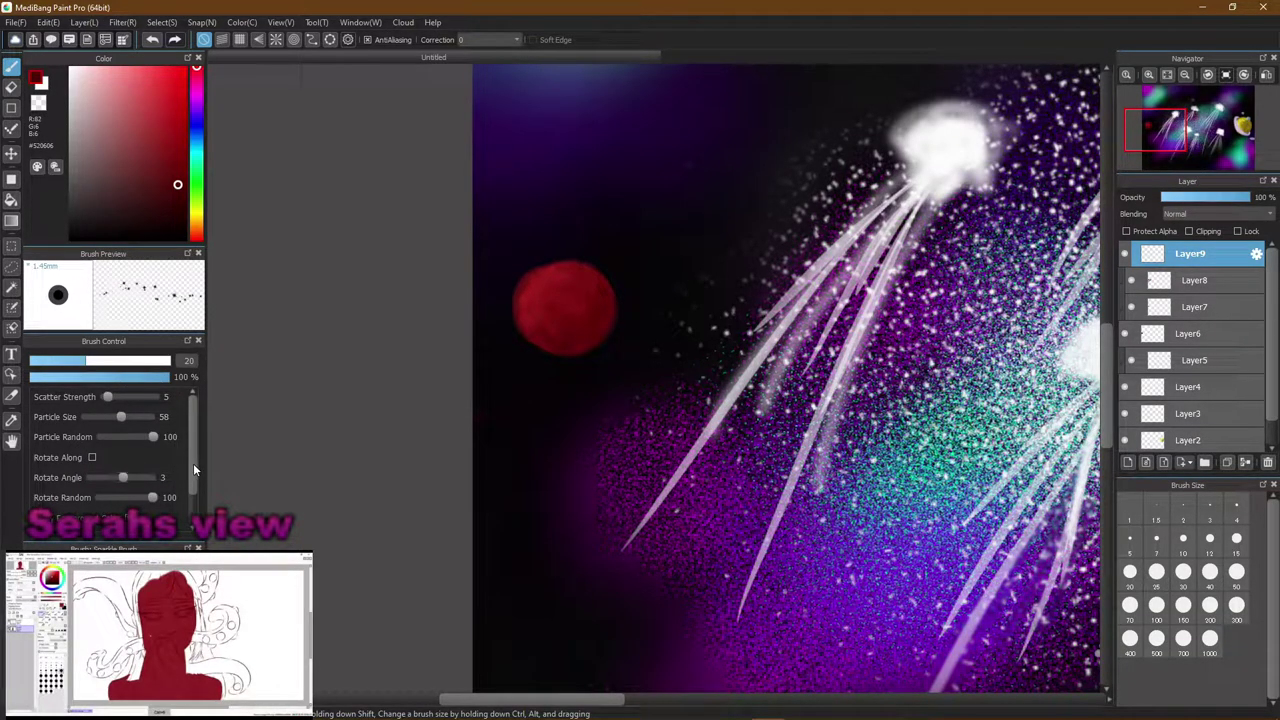
Turn off Apply Foreground Color and scatter dark specks over the red planet on Layer9, undoing the excess ones
scroll(192, 490, "down", 2)
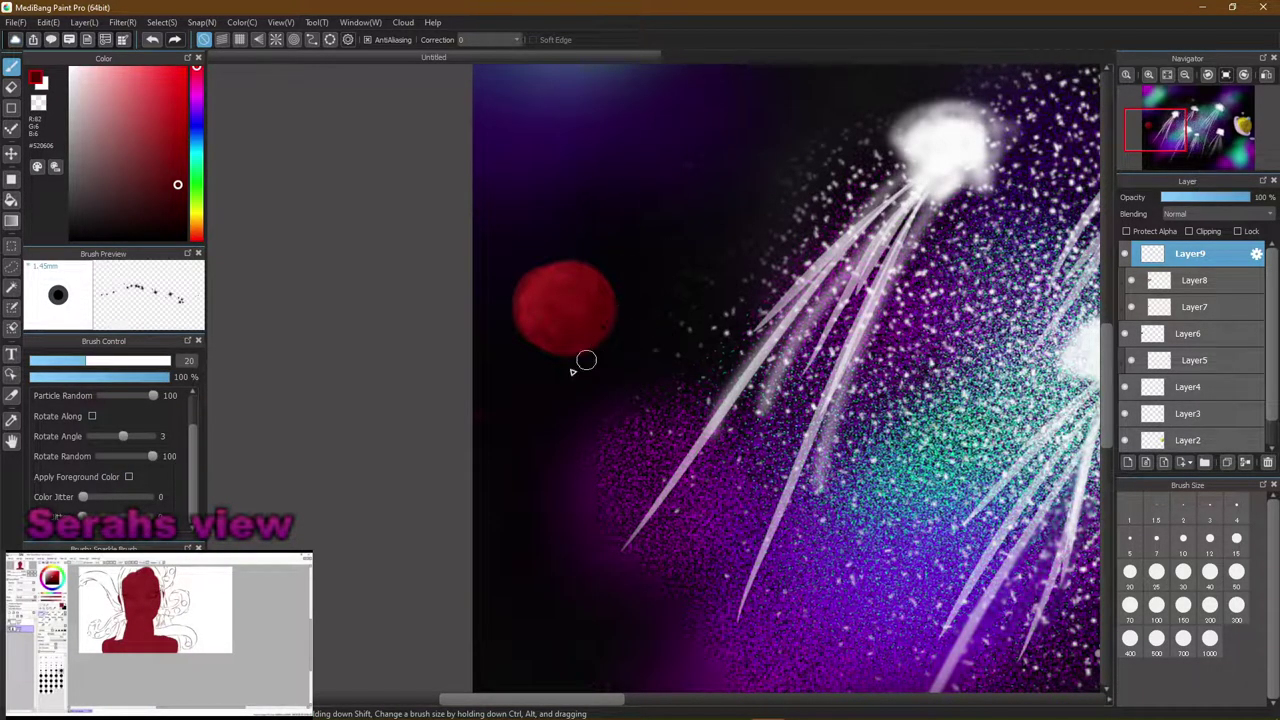
mouse_move(566, 360)
left_mouse_down()
mouse_move(606, 284)
mouse_move(533, 328)
mouse_move(613, 294)
mouse_move(646, 329)
left_mouse_up()
mouse_move(623, 242)
left_mouse_down()
mouse_move(541, 329)
mouse_move(511, 338)
mouse_move(560, 323)
left_mouse_up()
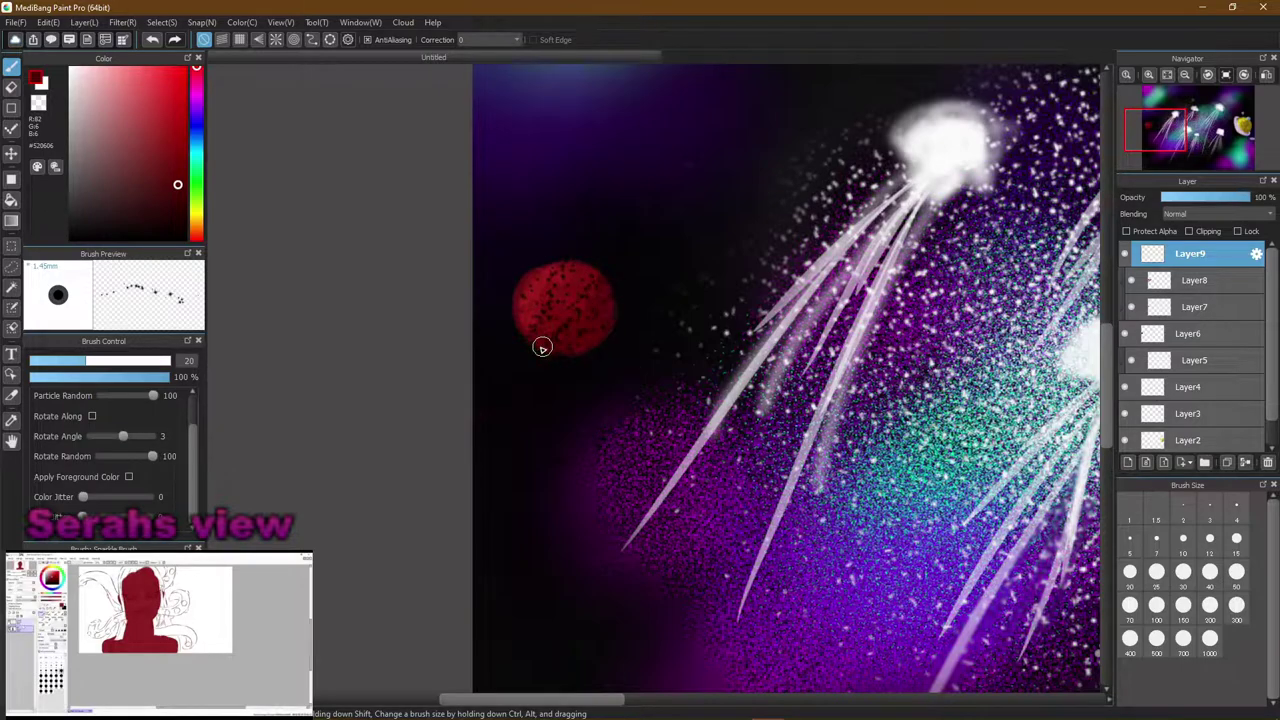
key("ctrl+z")
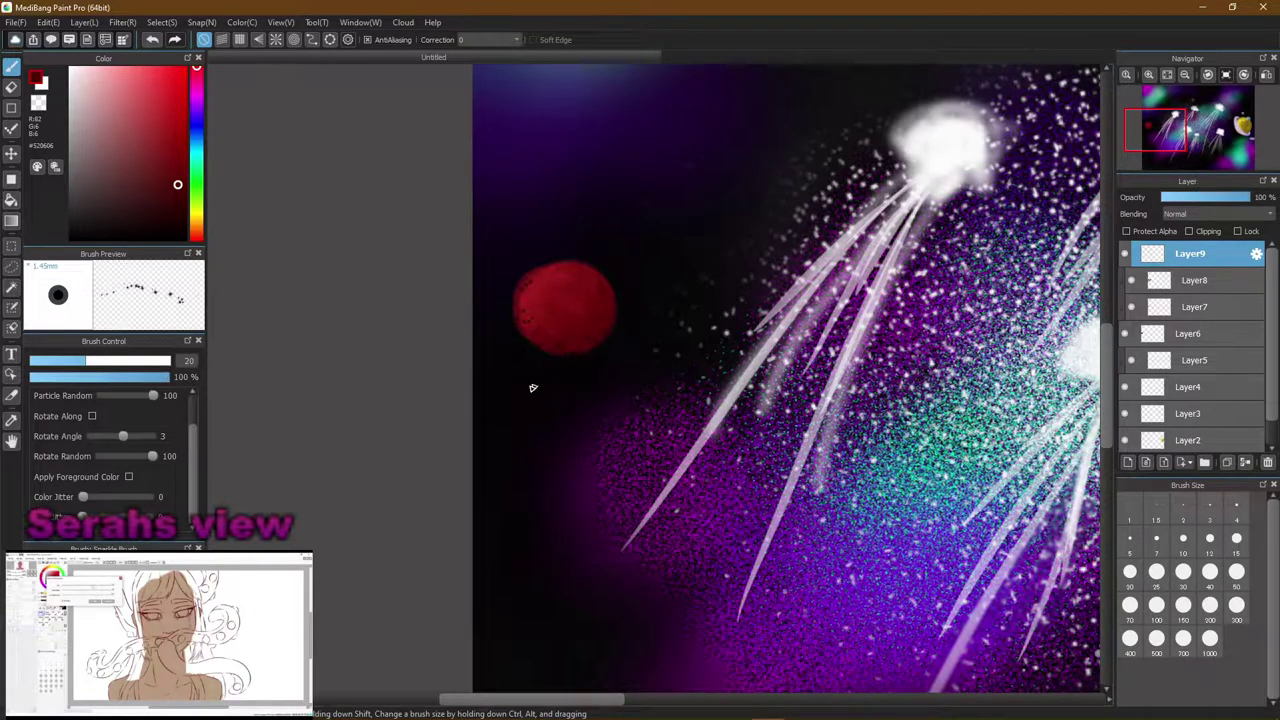
Turn on Apply Foreground Color, set color jitter to 100, and undo the test sparkles drawn around the red planet
left_click(129, 477)
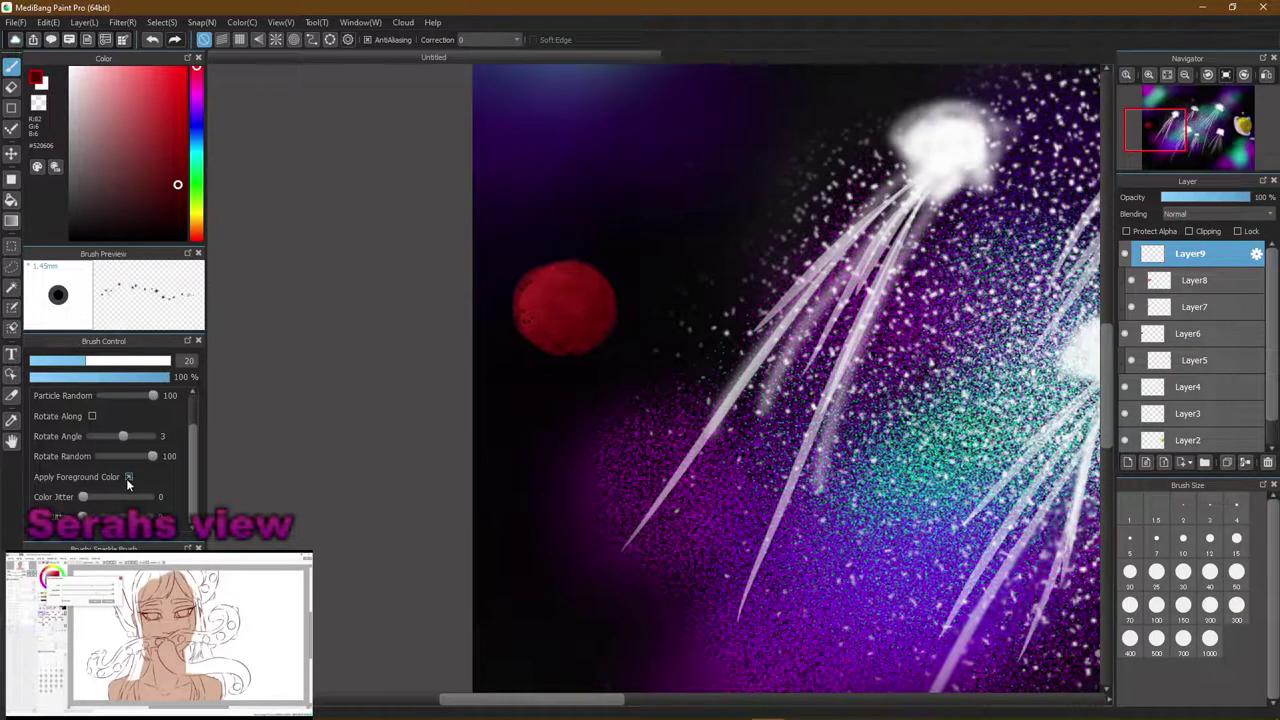
left_click_drag(124, 496, 148, 496)
mouse_move(535, 400)
left_mouse_down()
mouse_move(519, 501)
mouse_move(601, 427)
mouse_move(559, 563)
mouse_move(637, 491)
mouse_move(586, 514)
mouse_move(583, 463)
left_mouse_up()
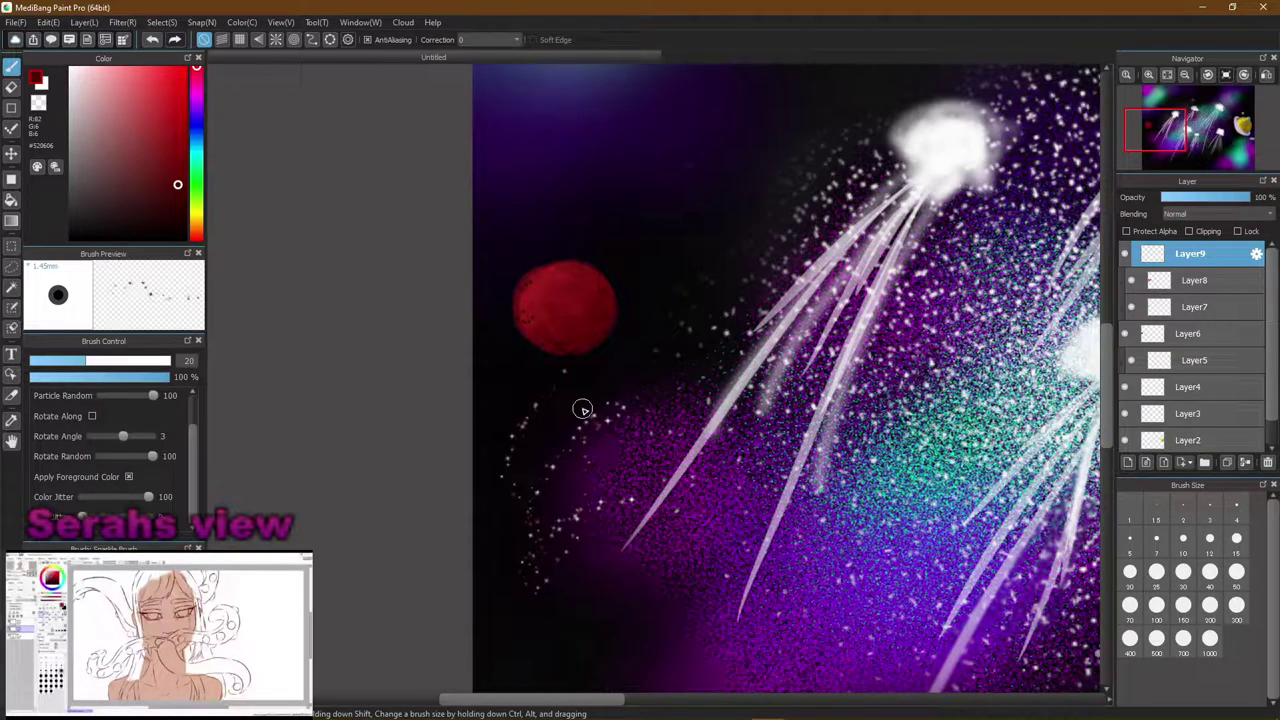
mouse_move(657, 143)
left_mouse_down()
mouse_move(555, 158)
mouse_move(653, 177)
mouse_move(737, 217)
mouse_move(756, 116)
mouse_move(805, 126)
mouse_move(656, 145)
mouse_move(597, 249)
mouse_move(552, 133)
mouse_move(478, 143)
mouse_move(653, 93)
mouse_move(834, 172)
mouse_move(928, 252)
mouse_move(676, 149)
mouse_move(559, 224)
mouse_move(632, 282)
mouse_move(644, 126)
mouse_move(551, 245)
left_mouse_up()
key("ctrl+z")
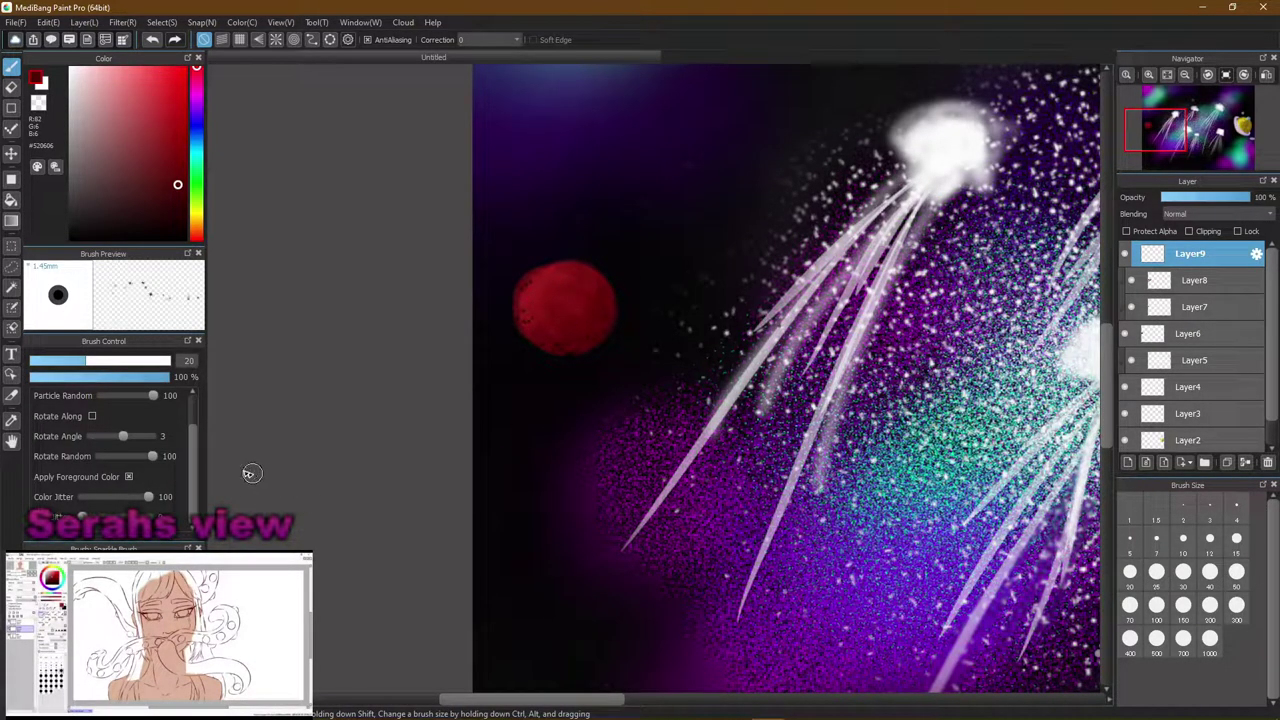
Try multicoloured and white sparkle strokes above the red planet with different jitter settings, and undo them
left_click_drag(113, 511, 82, 513)
mouse_move(680, 117)
left_mouse_down()
mouse_move(601, 220)
mouse_move(686, 188)
mouse_move(677, 313)
mouse_move(631, 366)
mouse_move(709, 268)
left_mouse_up()
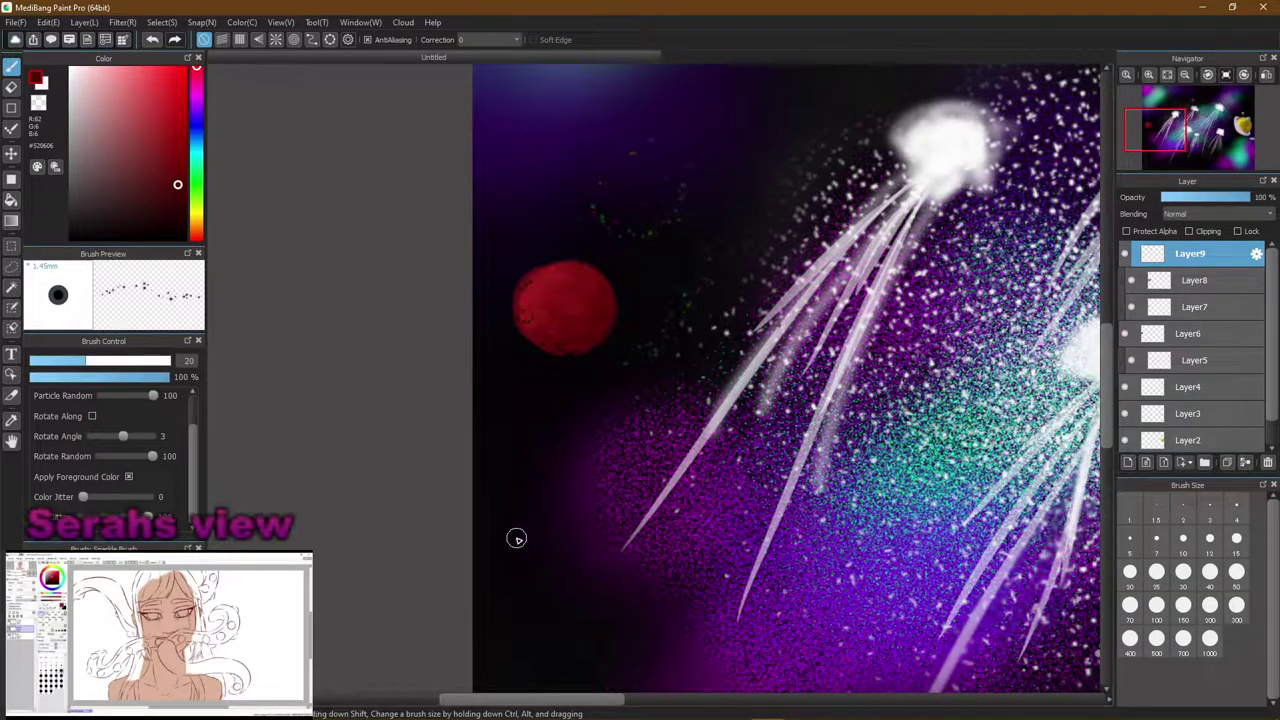
left_click(149, 490)
mouse_move(637, 171)
left_mouse_down()
mouse_move(677, 150)
mouse_move(677, 179)
mouse_move(596, 141)
mouse_move(558, 163)
mouse_move(605, 219)
mouse_move(711, 288)
left_mouse_up()
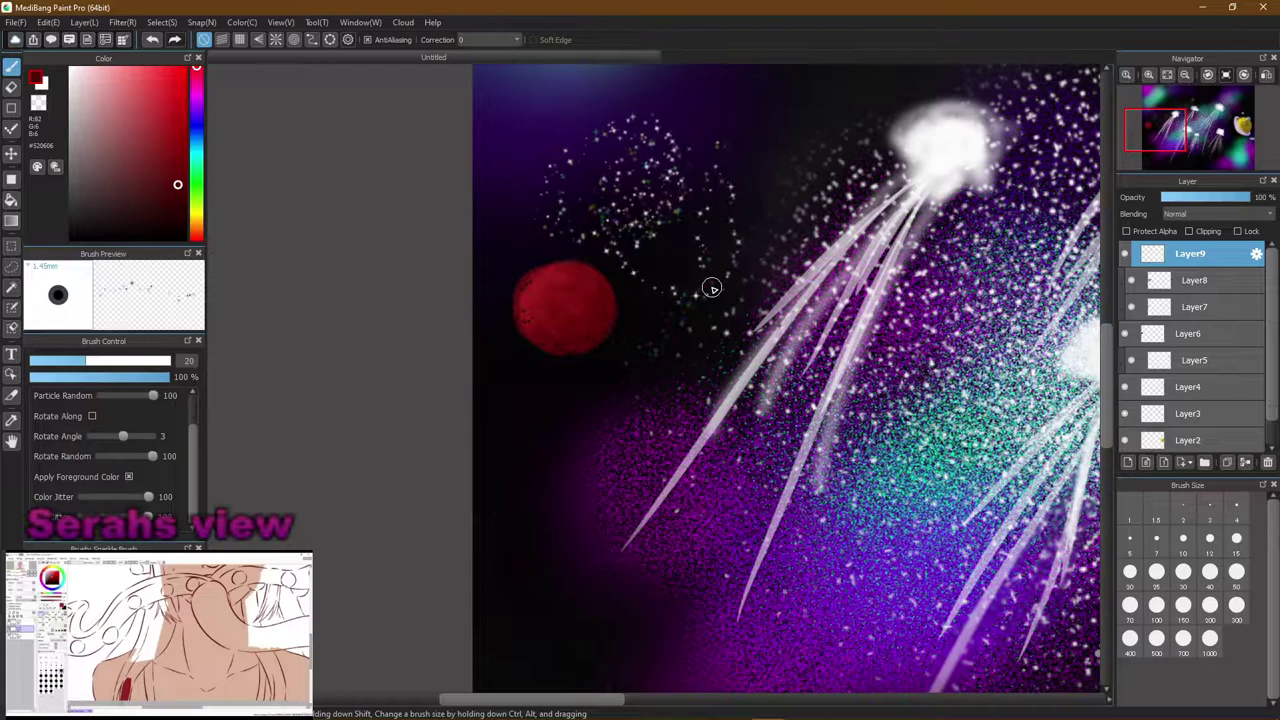
key("ctrl+z")
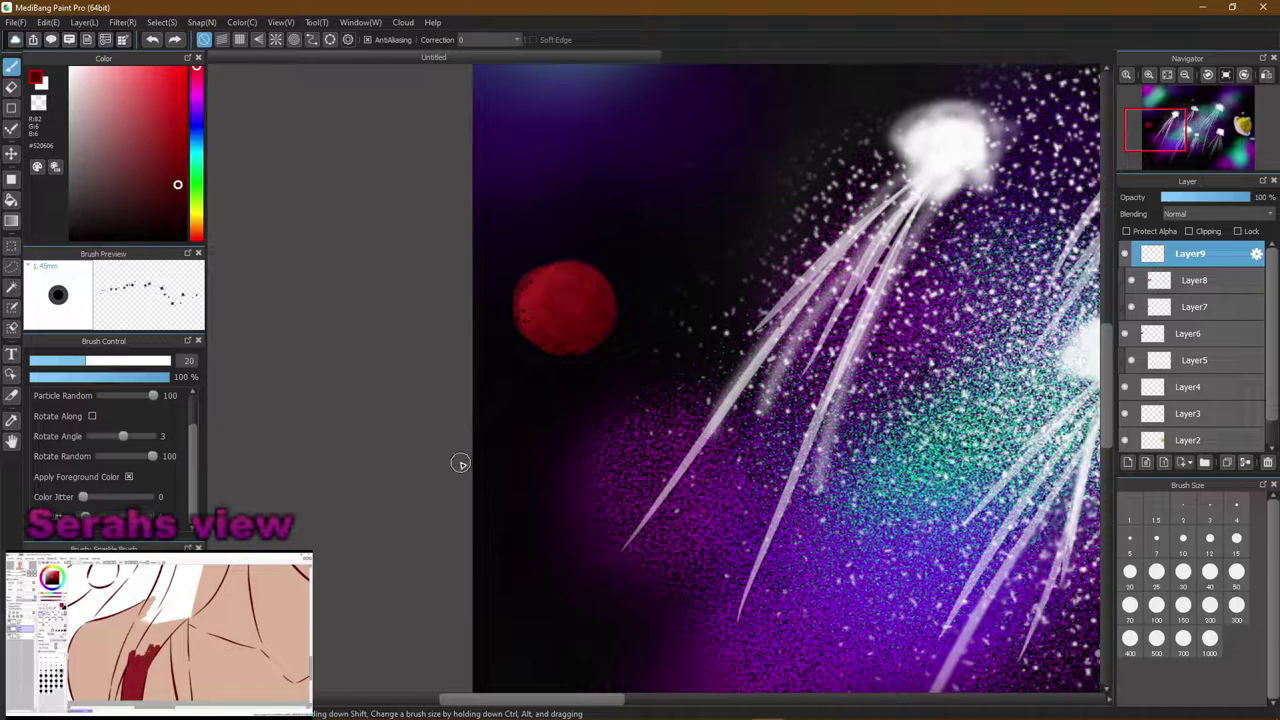
Choose the orange-red #AA2C0C as the foreground colour and lower the Sparkle Brush's opacity to 31%
key("ctrl+z")
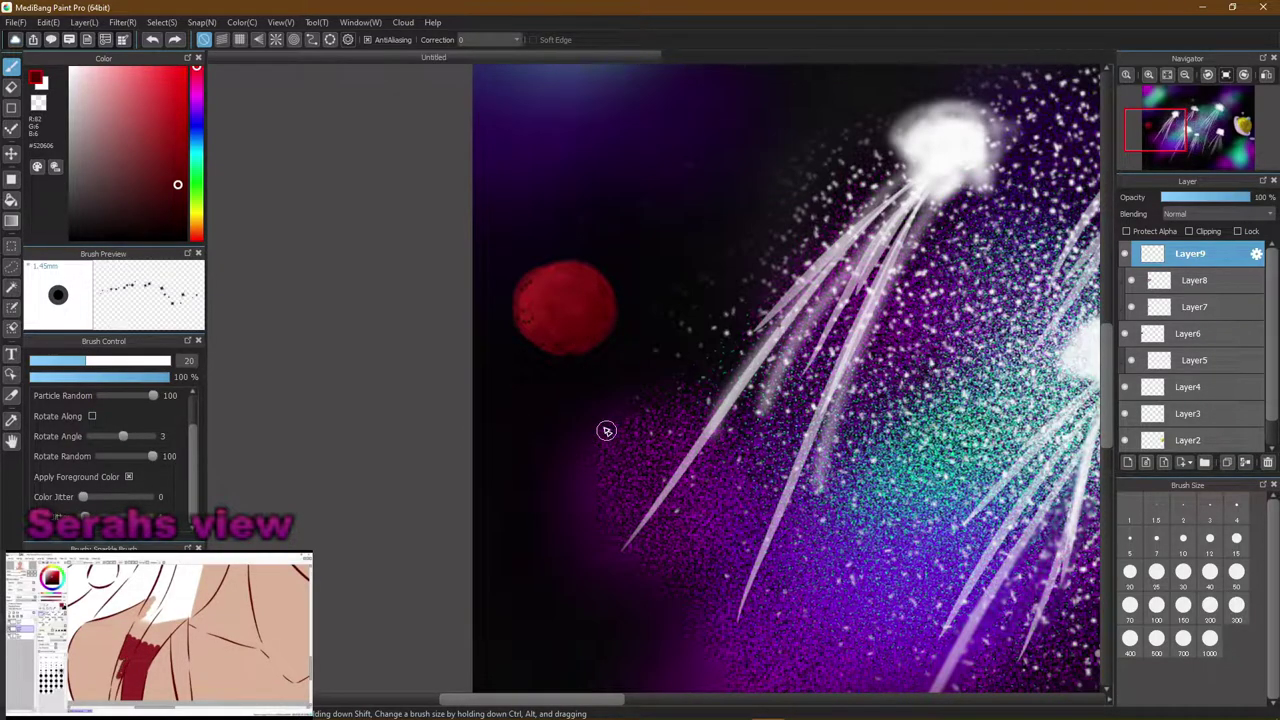
left_click(197, 68)
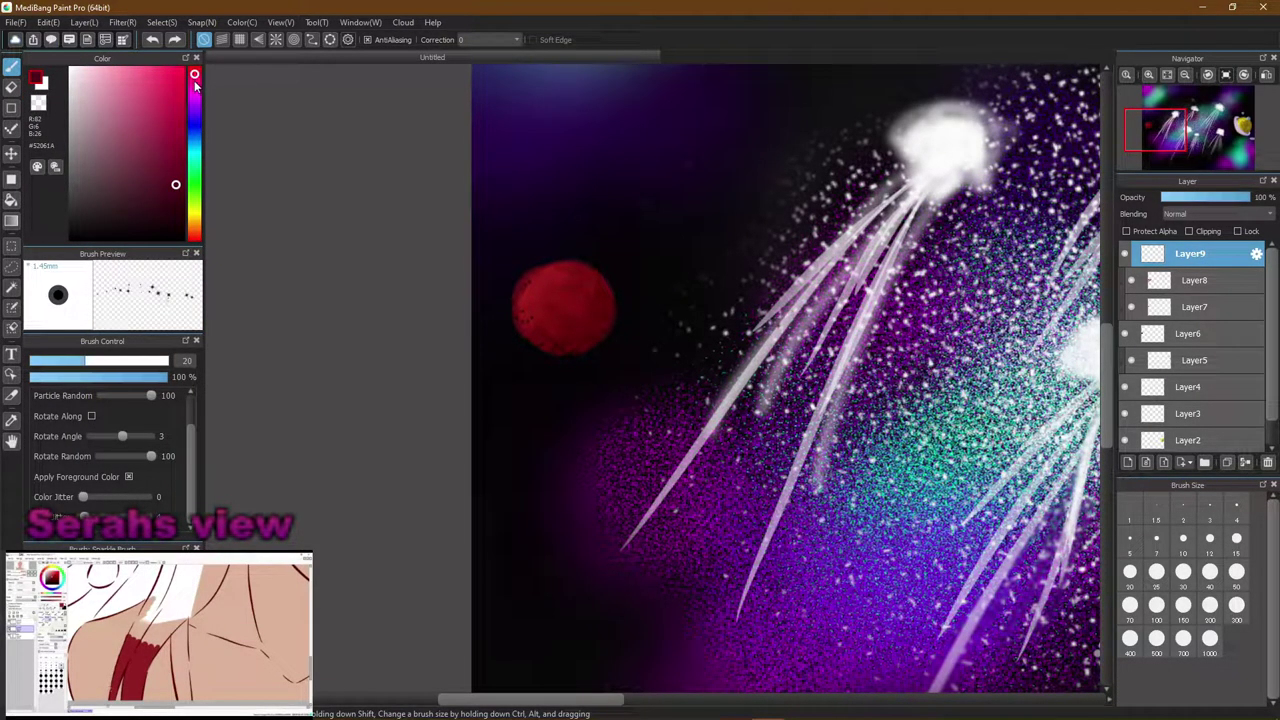
left_click_drag(197, 82, 199, 237)
left_click_drag(170, 135, 200, 133)
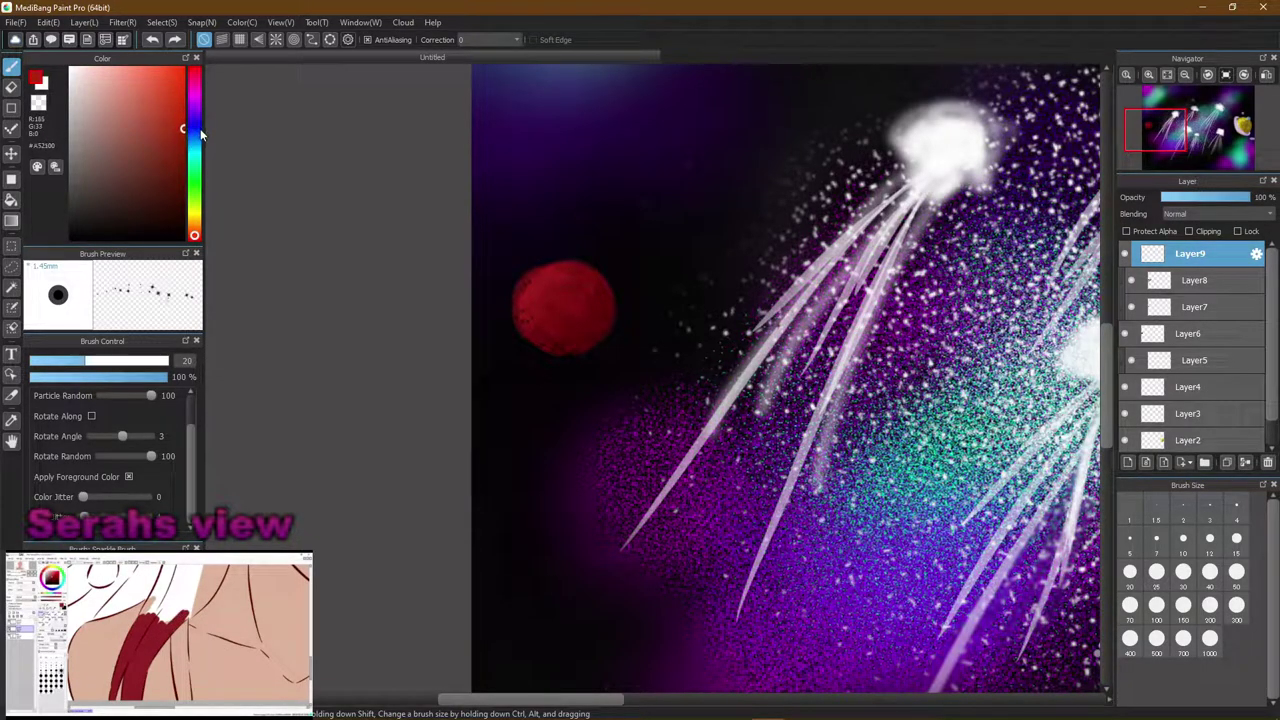
left_click(500, 340)
left_click_drag(532, 354, 478, 380)
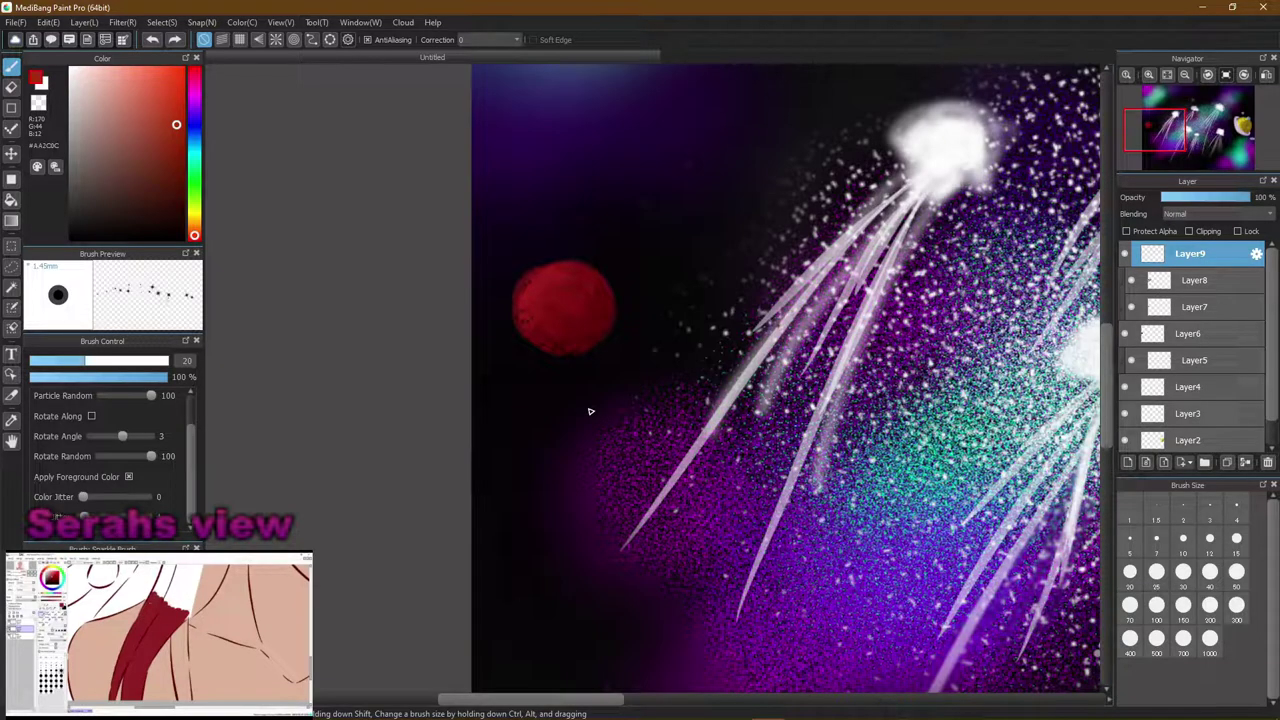
left_click_drag(150, 376, 72, 377)
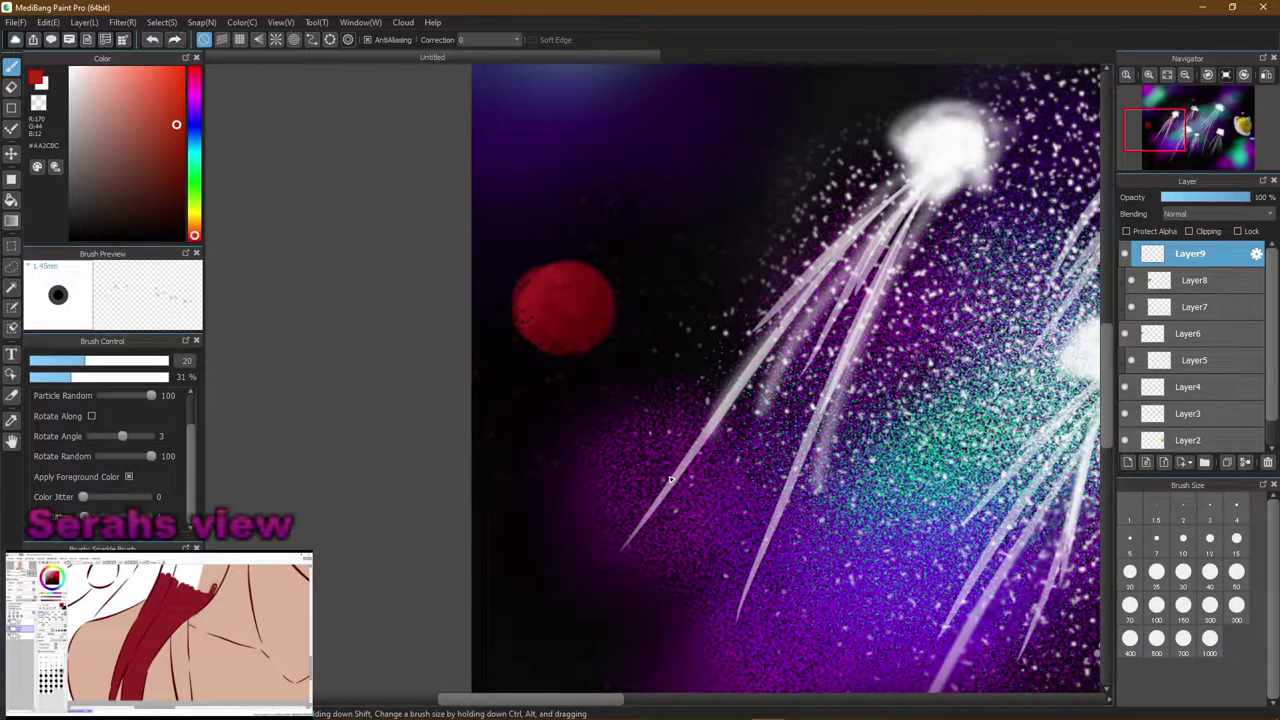
Try orange-red sparkle strokes at brush size 129 around the red planet, and undo them
left_click(90, 365)
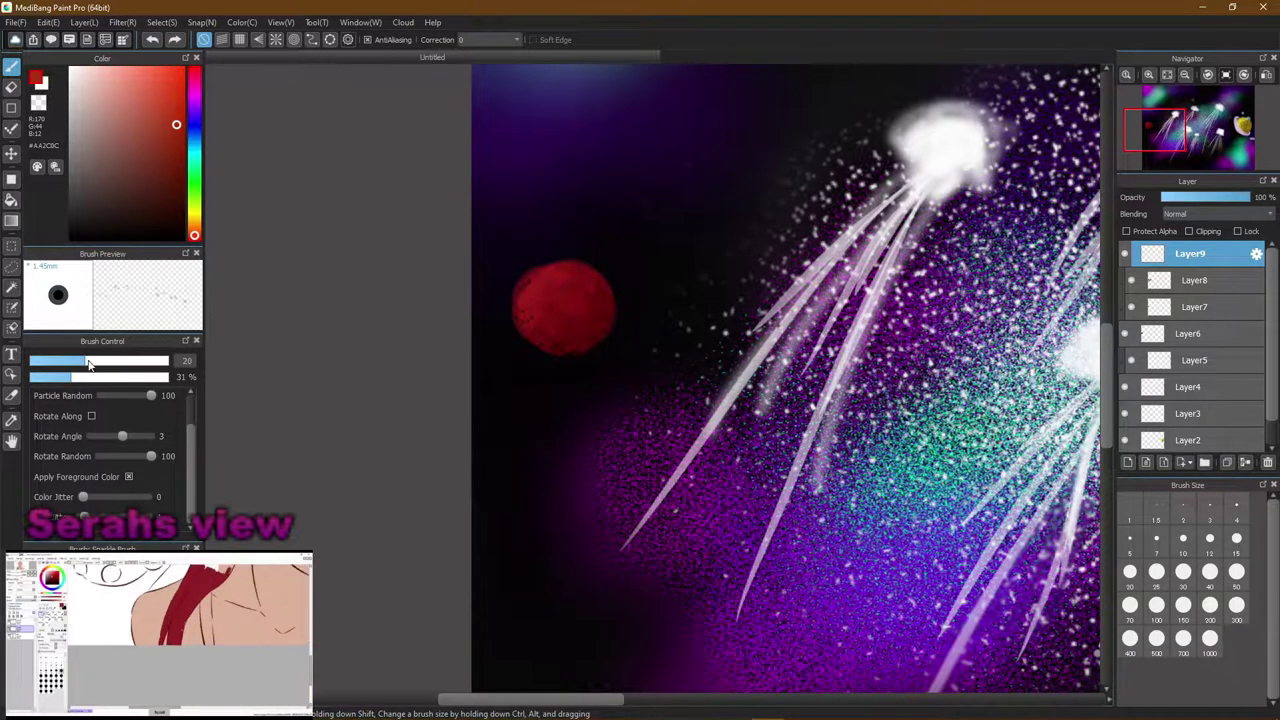
left_click_drag(90, 365, 165, 362)
left_click(612, 160)
left_click(682, 272)
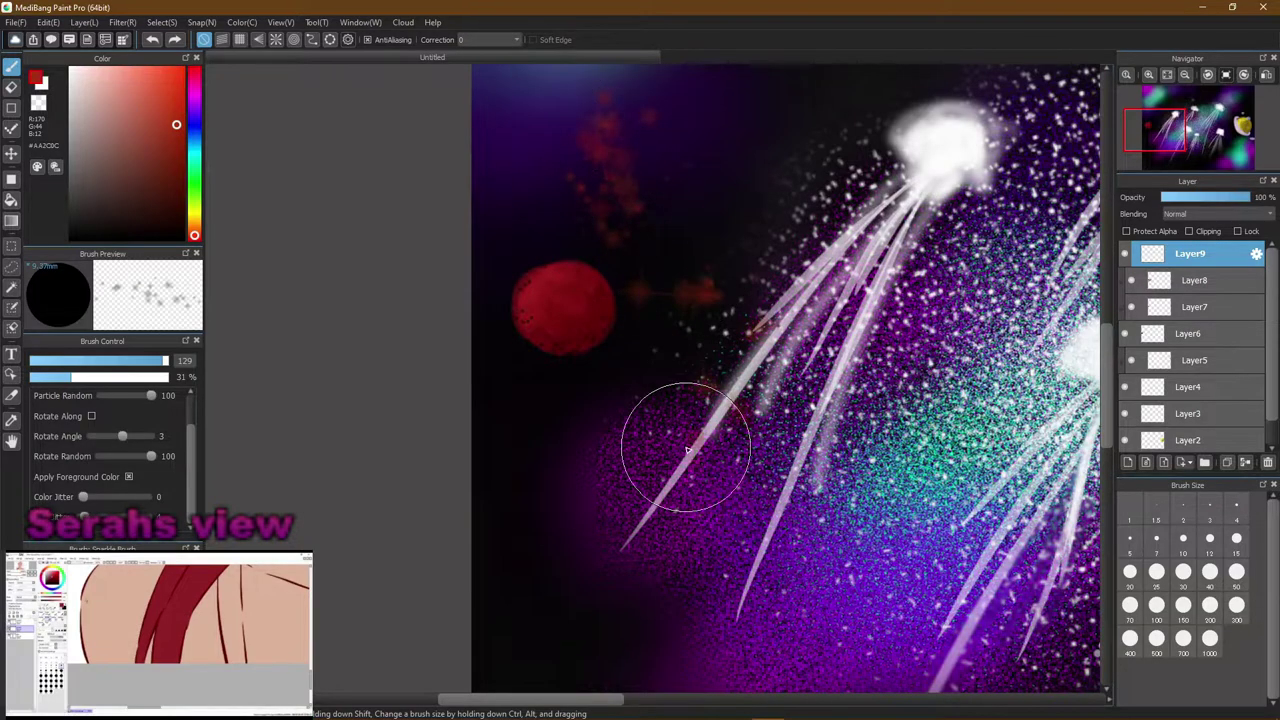
left_click(520, 530)
key("ctrl+z")
key("ctrl+z")
key("ctrl+z")
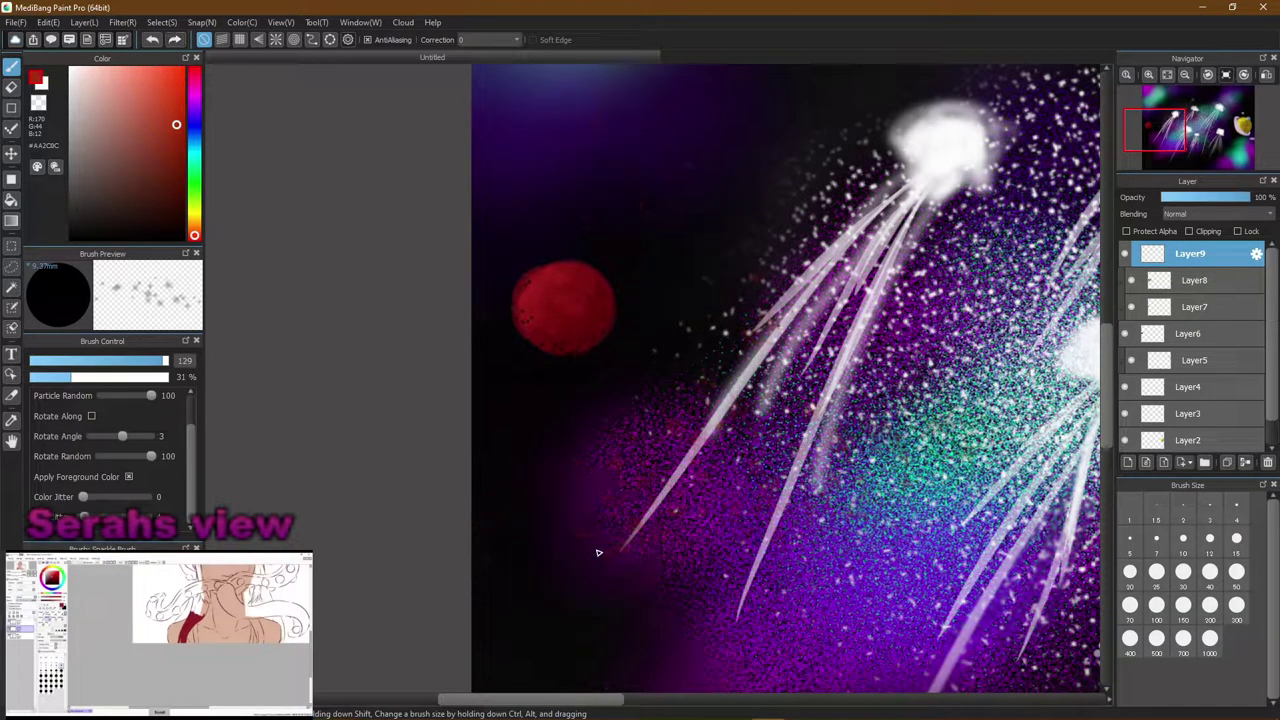
Set the Sparkle Brush size to 27 and scatter faint orange-red specks below the red planet along the canvas edge
left_click_drag(165, 362, 72, 376)
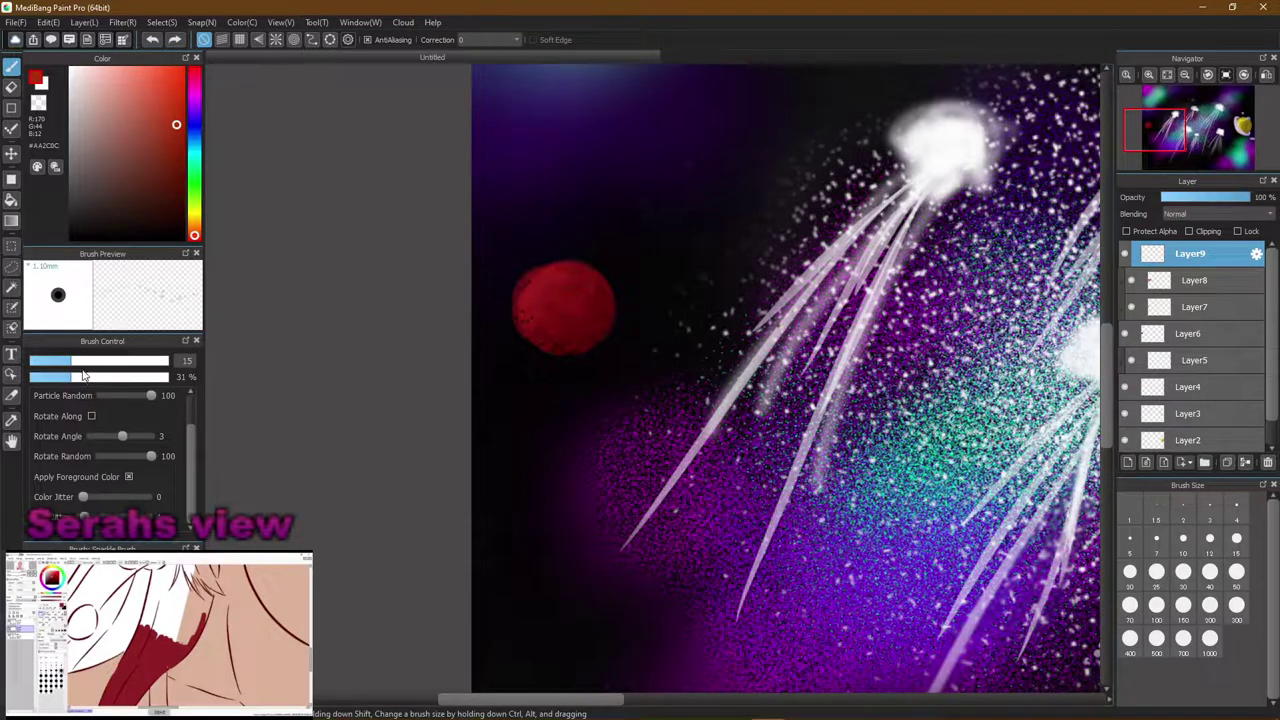
left_click_drag(651, 374, 623, 346)
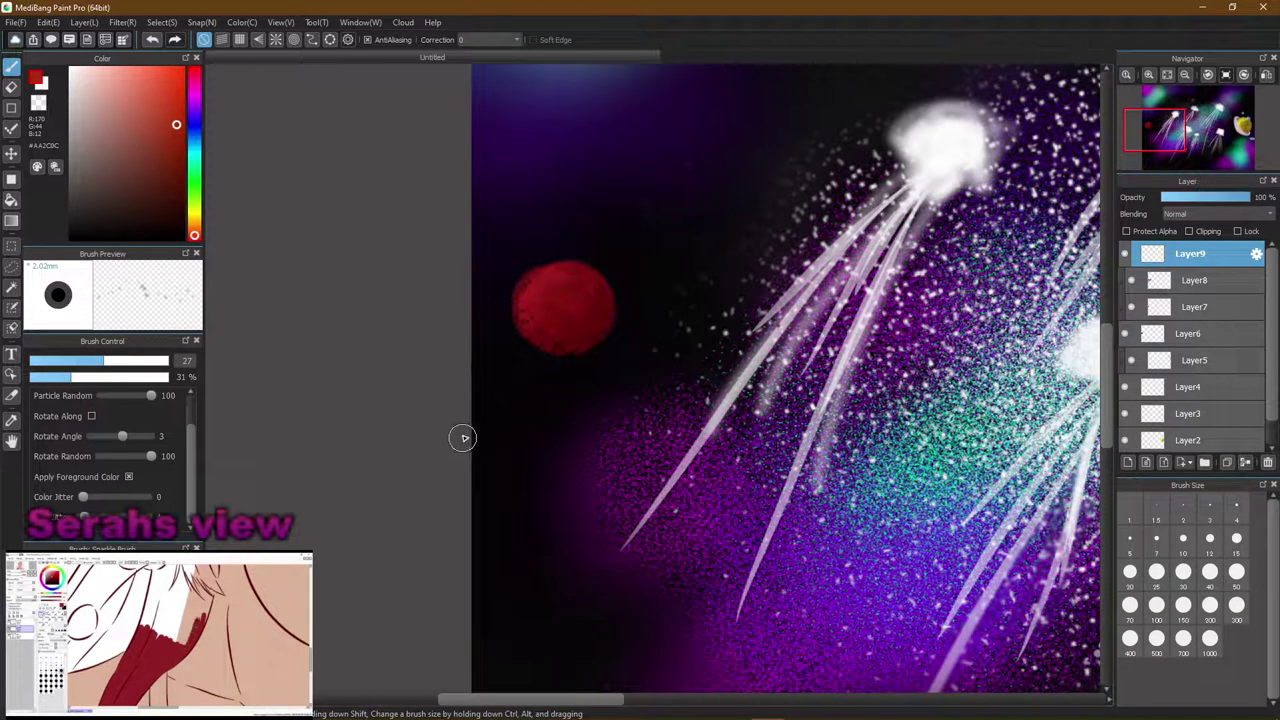
mouse_move(476, 385)
left_mouse_down()
mouse_move(494, 349)
mouse_move(566, 349)
mouse_move(585, 370)
mouse_move(529, 414)
mouse_move(491, 383)
mouse_move(523, 349)
mouse_move(489, 511)
left_mouse_up()
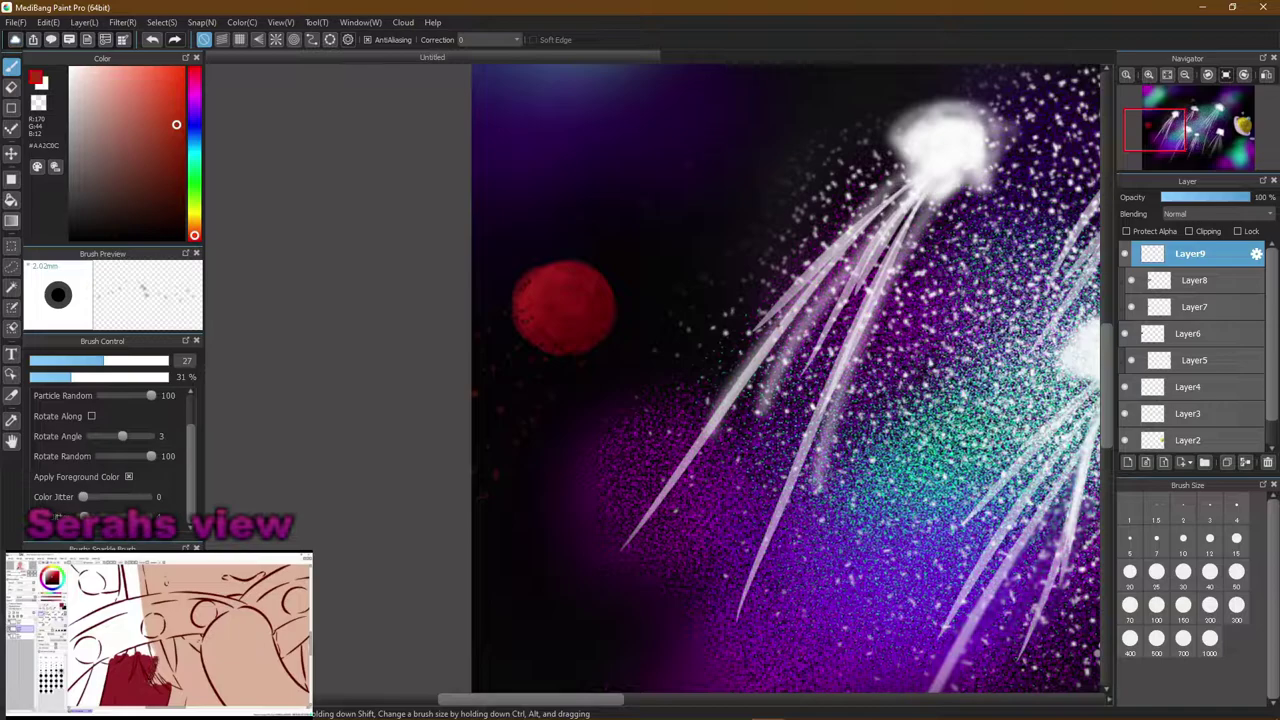
Scatter darker specks among those below the red planet, using the dark reds #491206, #5B2315 and #1D0500
left_click(122, 192)
left_click(122, 208)
mouse_move(157, 128)
left_mouse_down()
mouse_move(182, 215)
mouse_move(175, 190)
left_mouse_up()
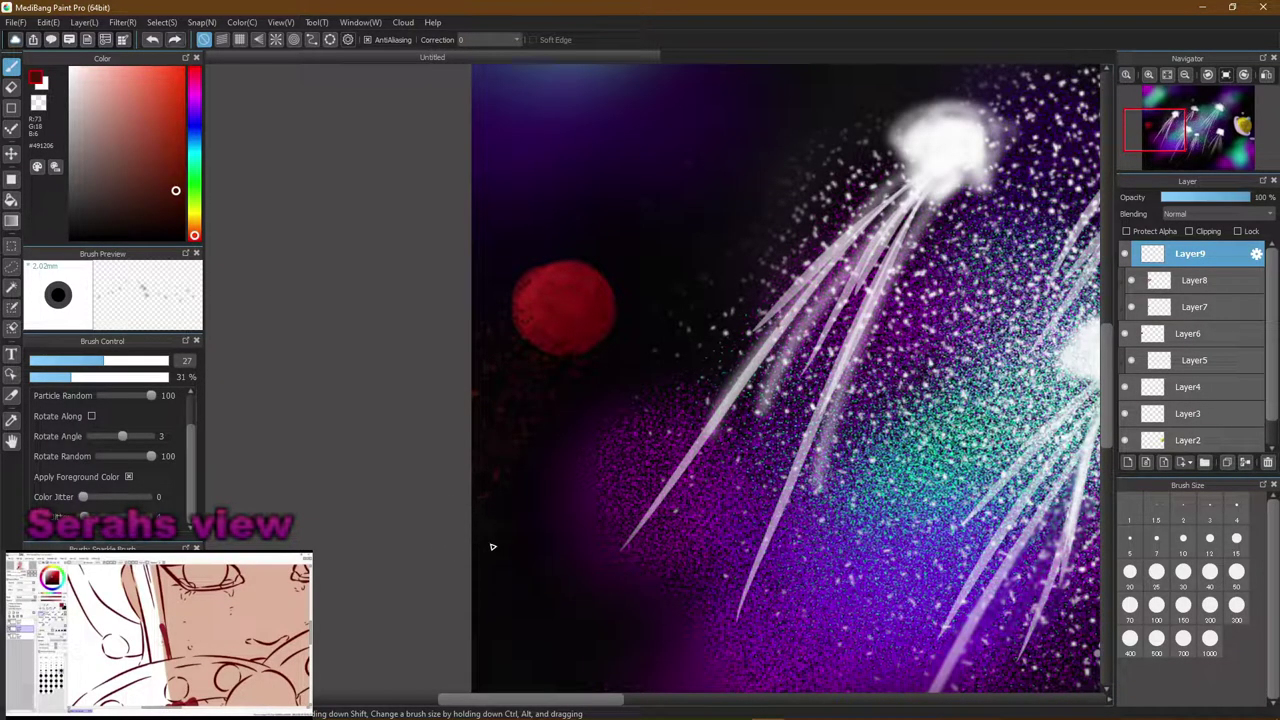
left_click(183, 211)
mouse_move(183, 211)
left_mouse_down()
mouse_move(148, 214)
mouse_move(135, 195)
mouse_move(151, 178)
left_mouse_up()
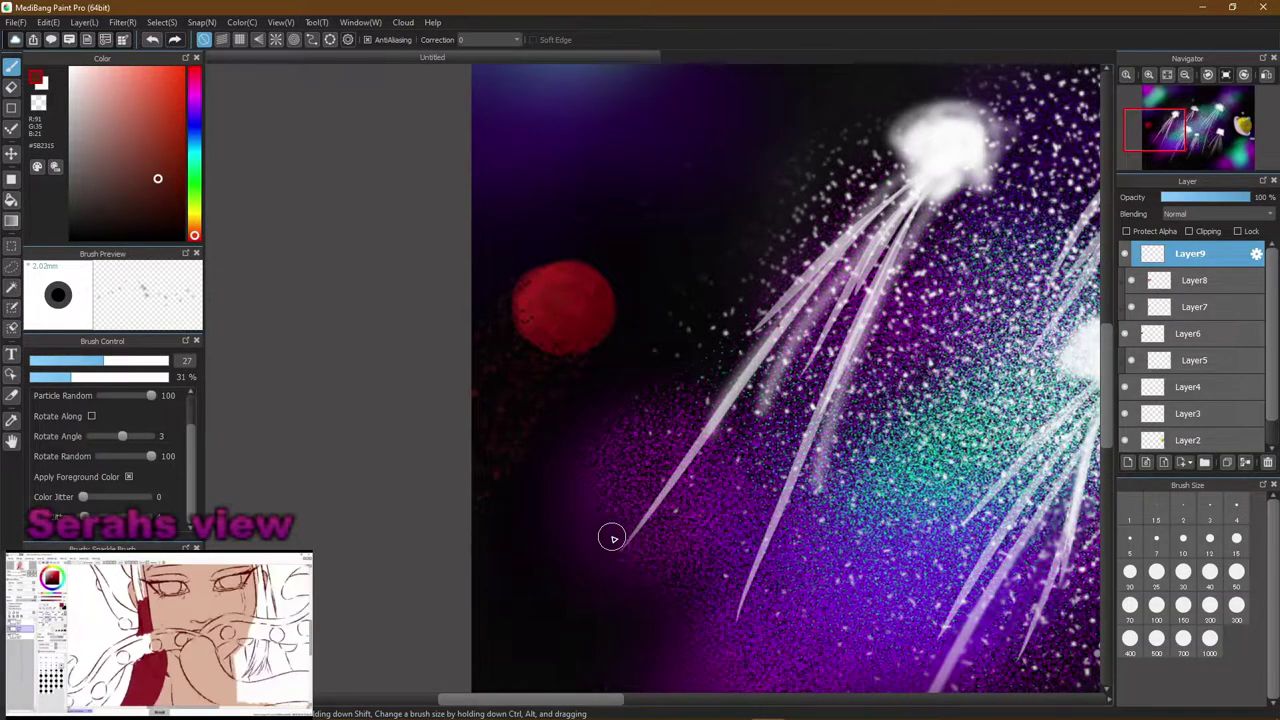
left_click_drag(160, 180, 183, 221)
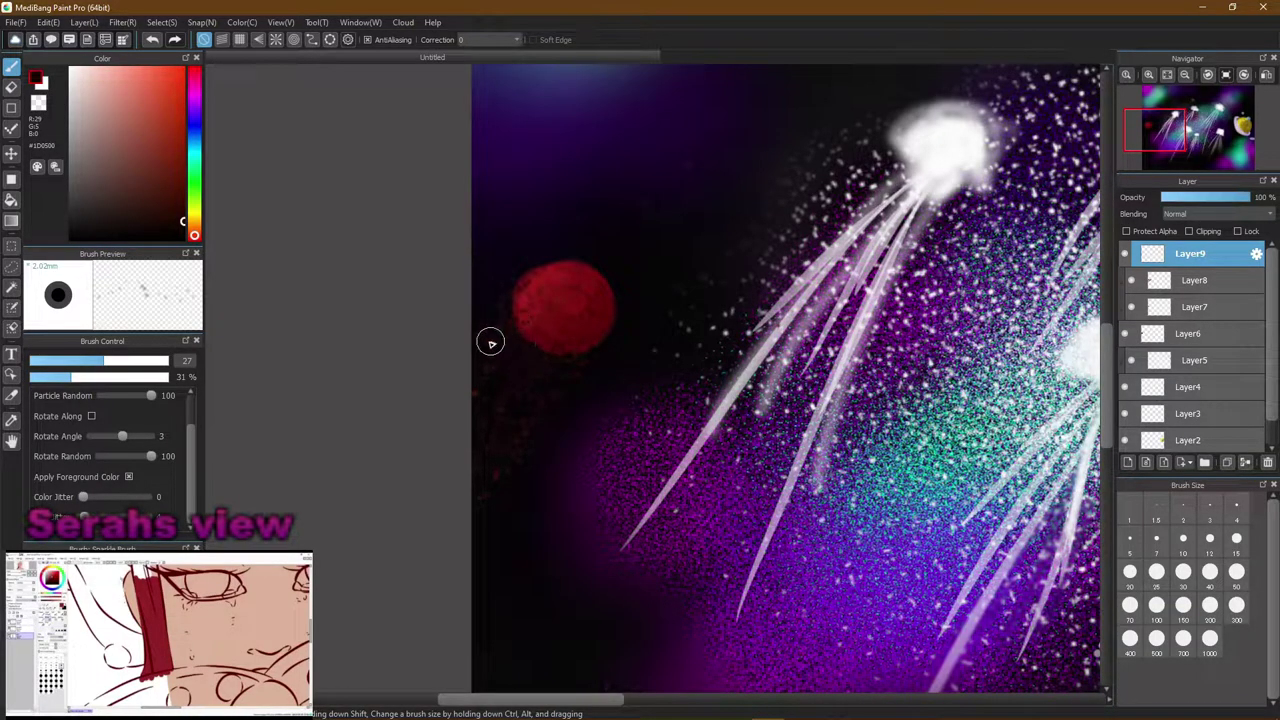
left_click_drag(519, 443, 463, 426)
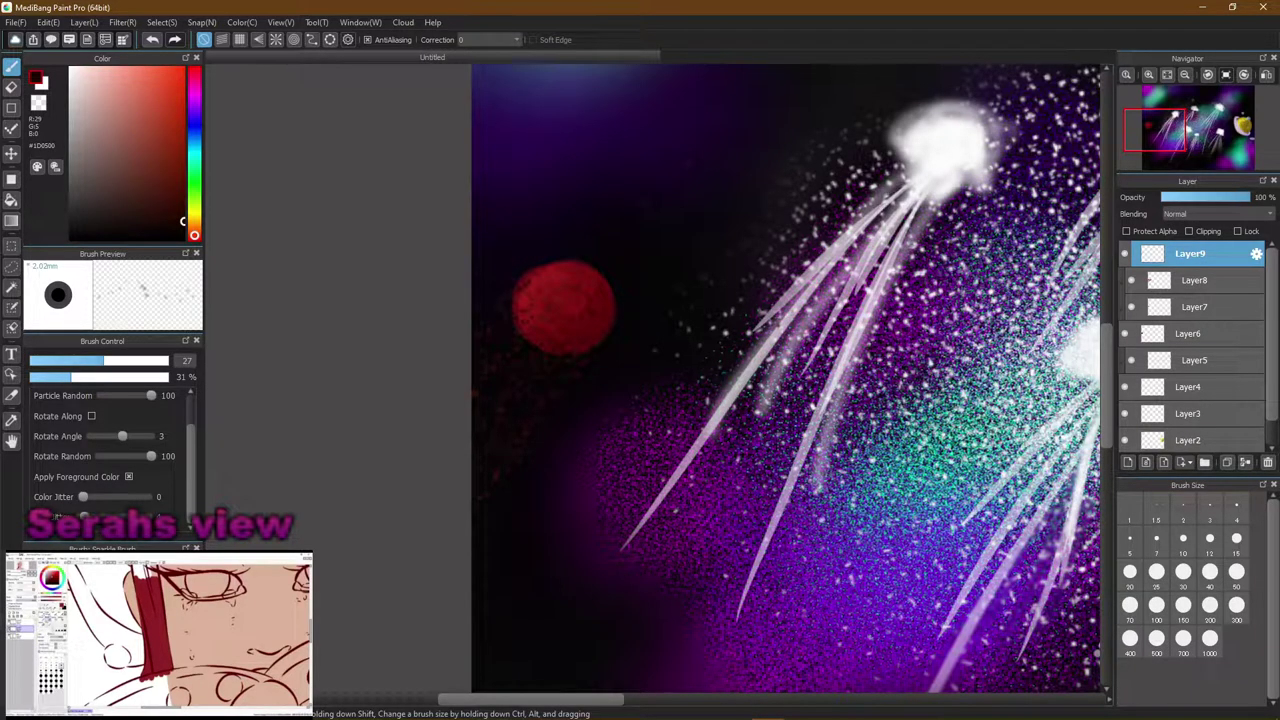
Blend the specks below the red planet with the Smudge brush at size 10
left_click(120, 600)
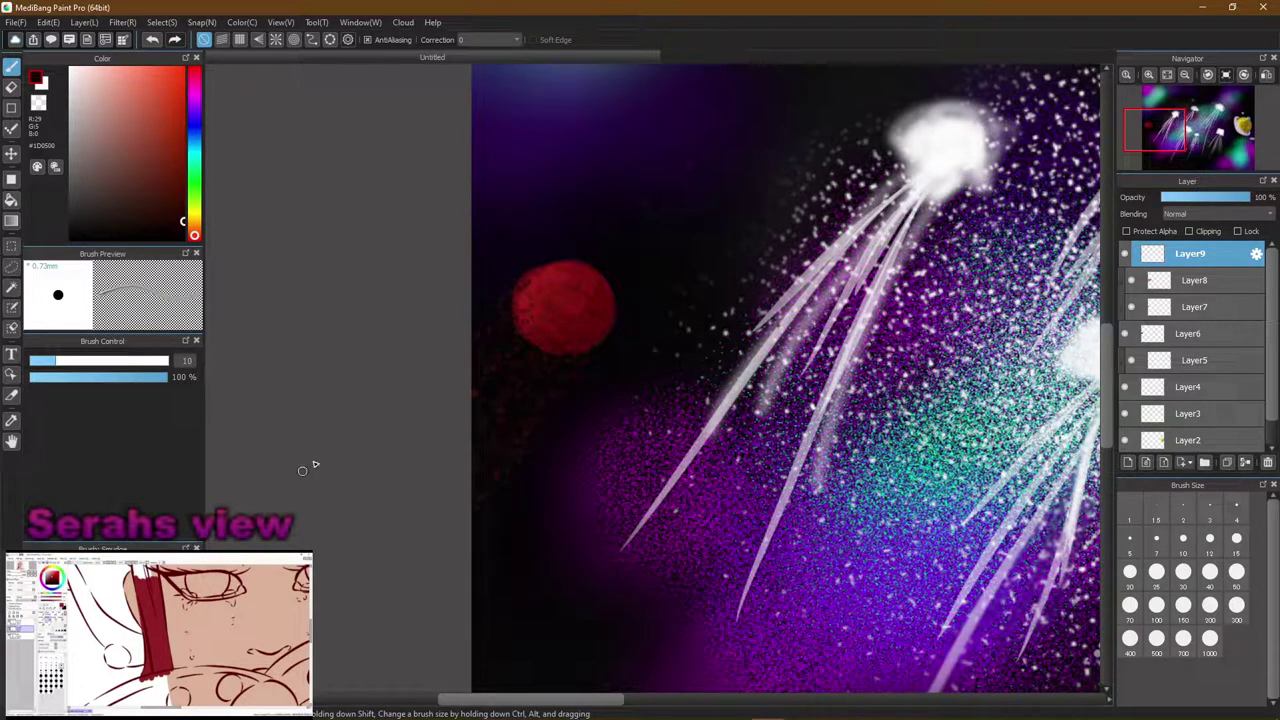
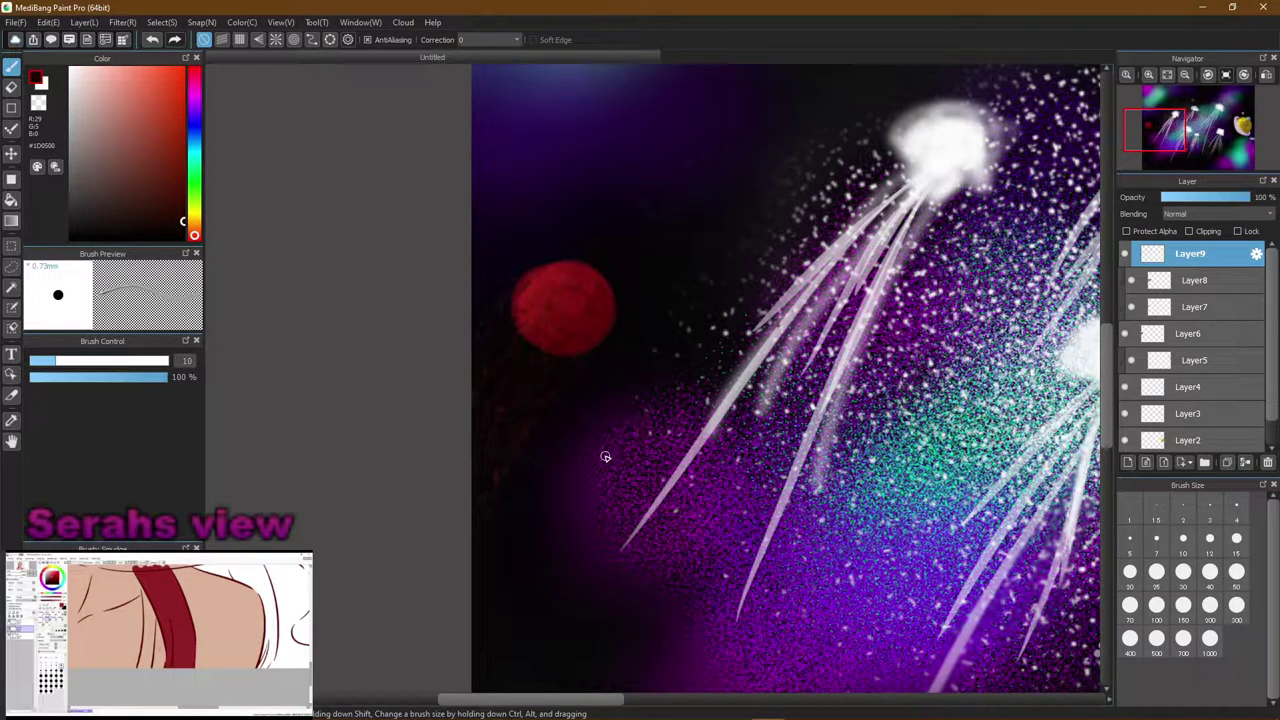
left_click_drag(525, 699, 561, 665)
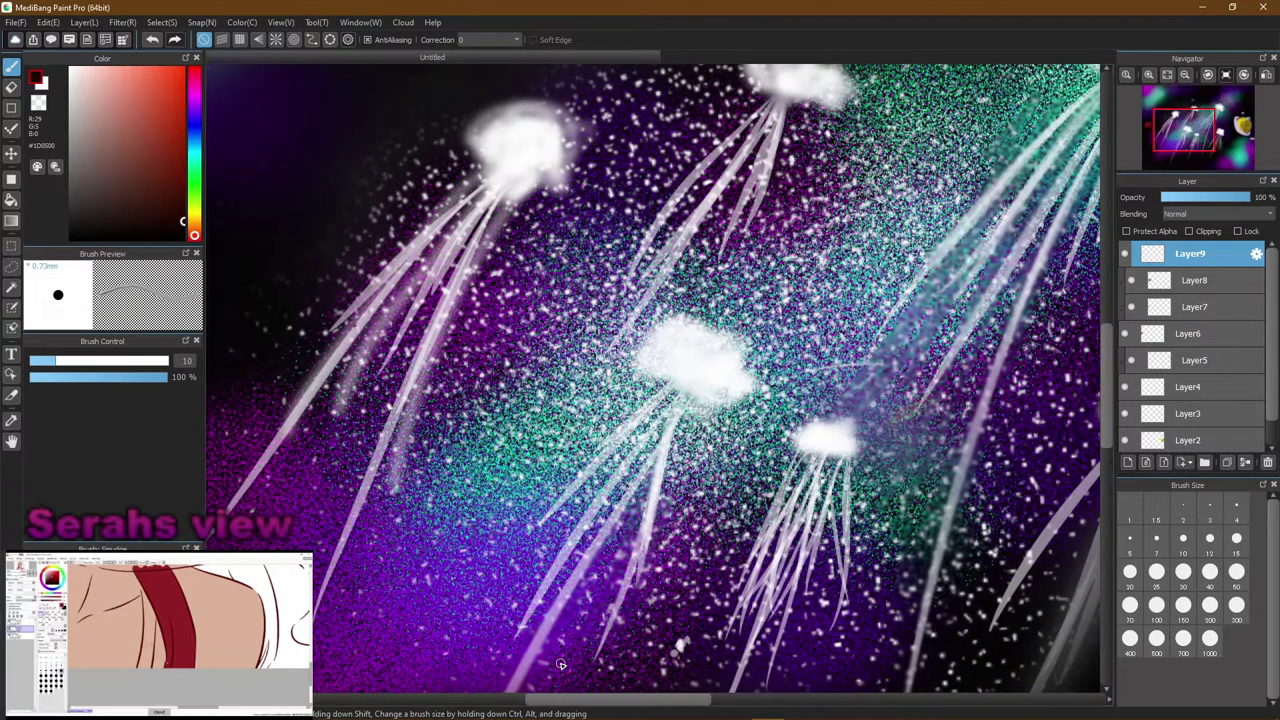
scroll(561, 665, "down", 5)
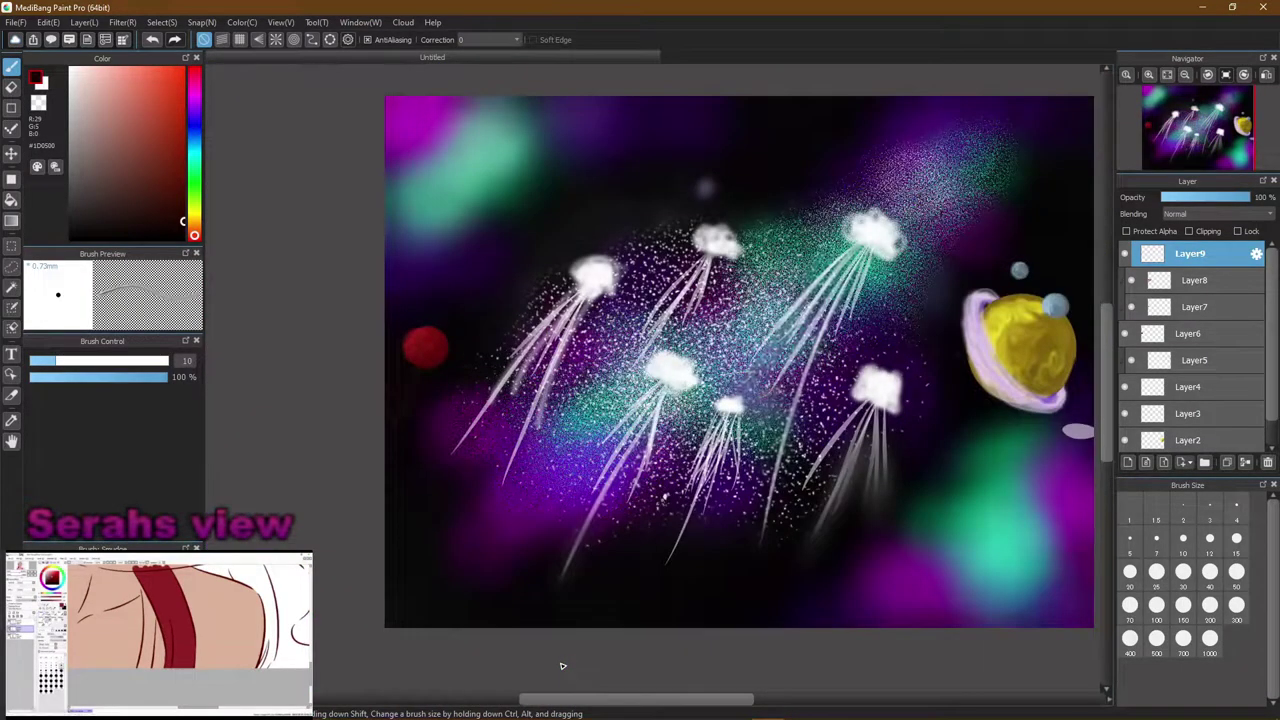
left_click_drag(604, 703, 651, 703)
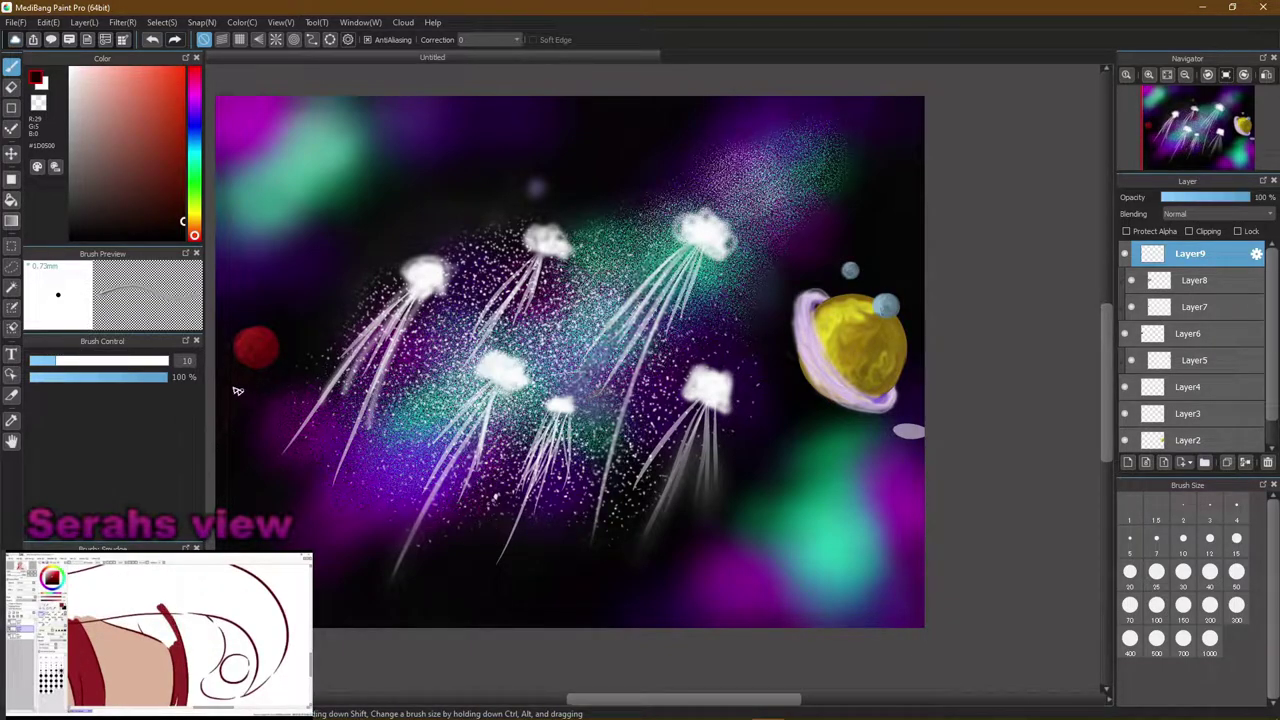
left_click(14, 287)
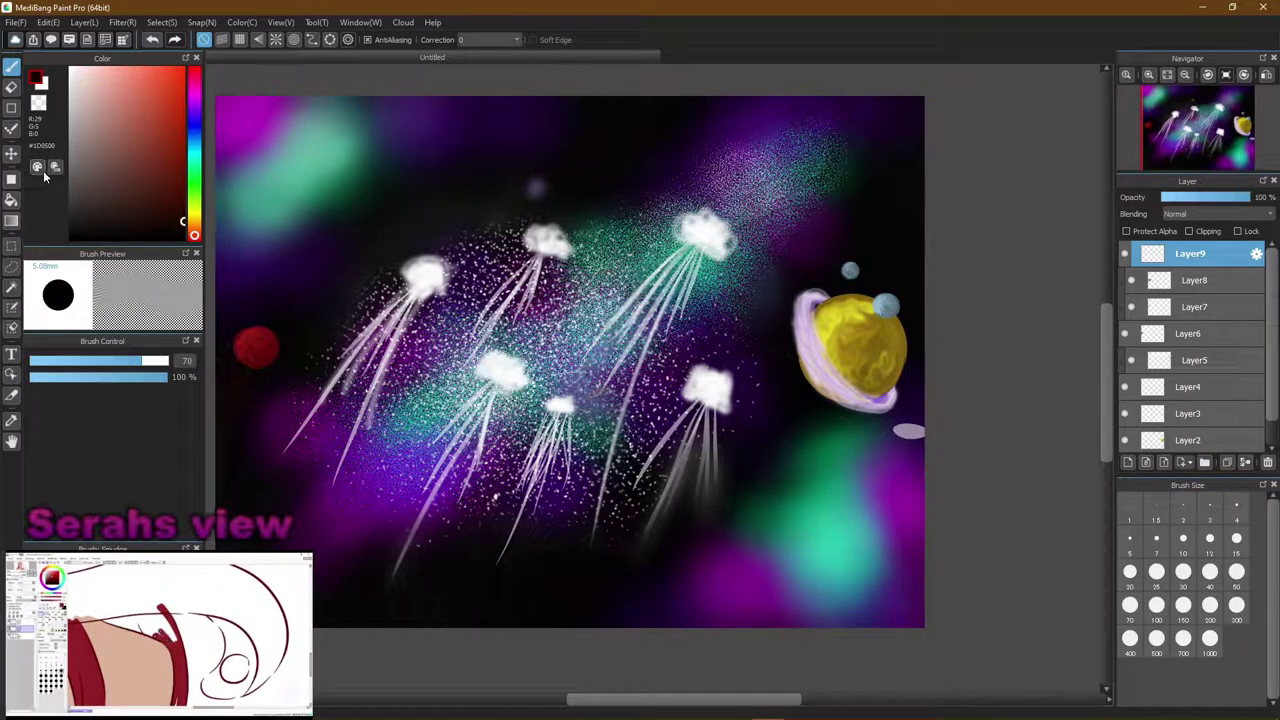
left_click(11, 131)
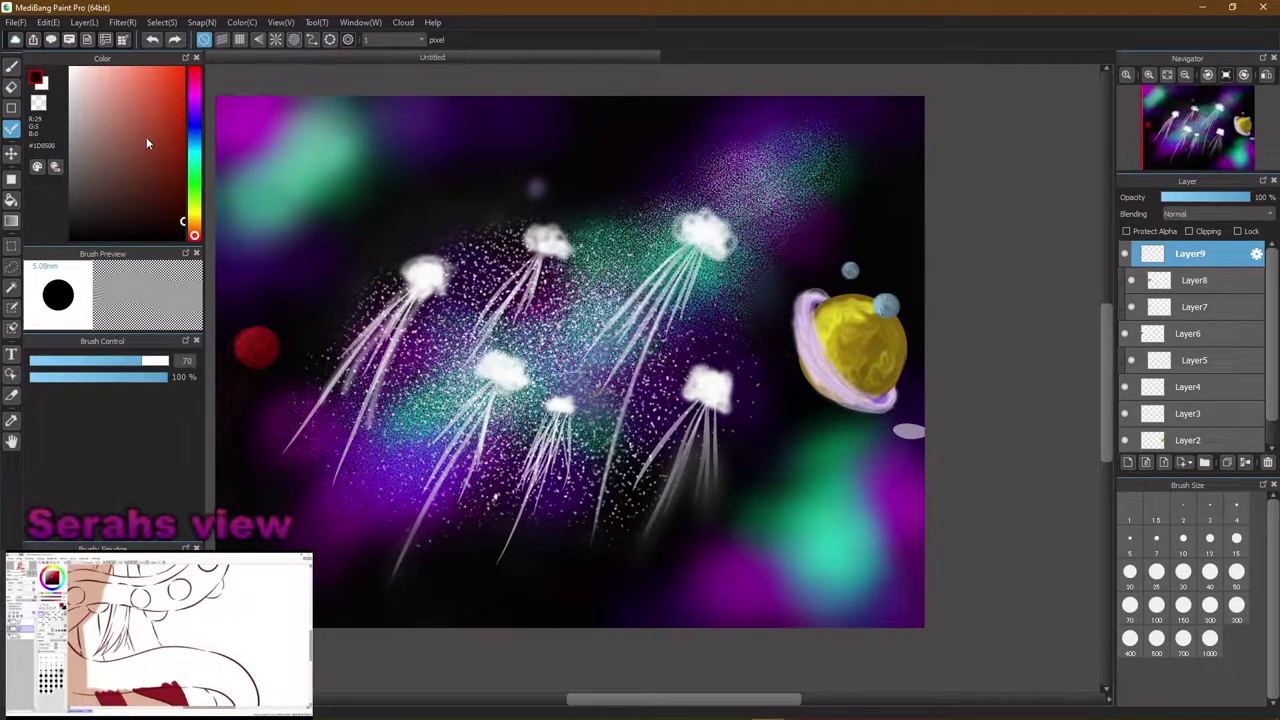
left_click(12, 394)
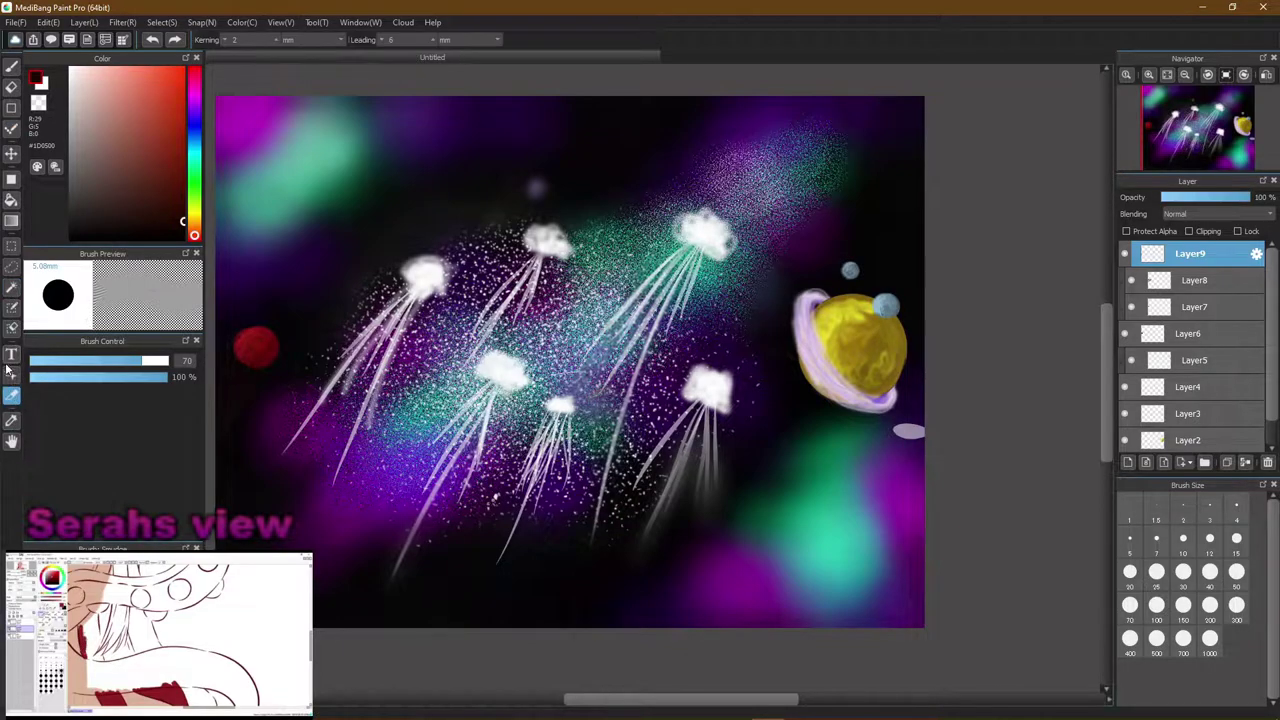
left_click(12, 376)
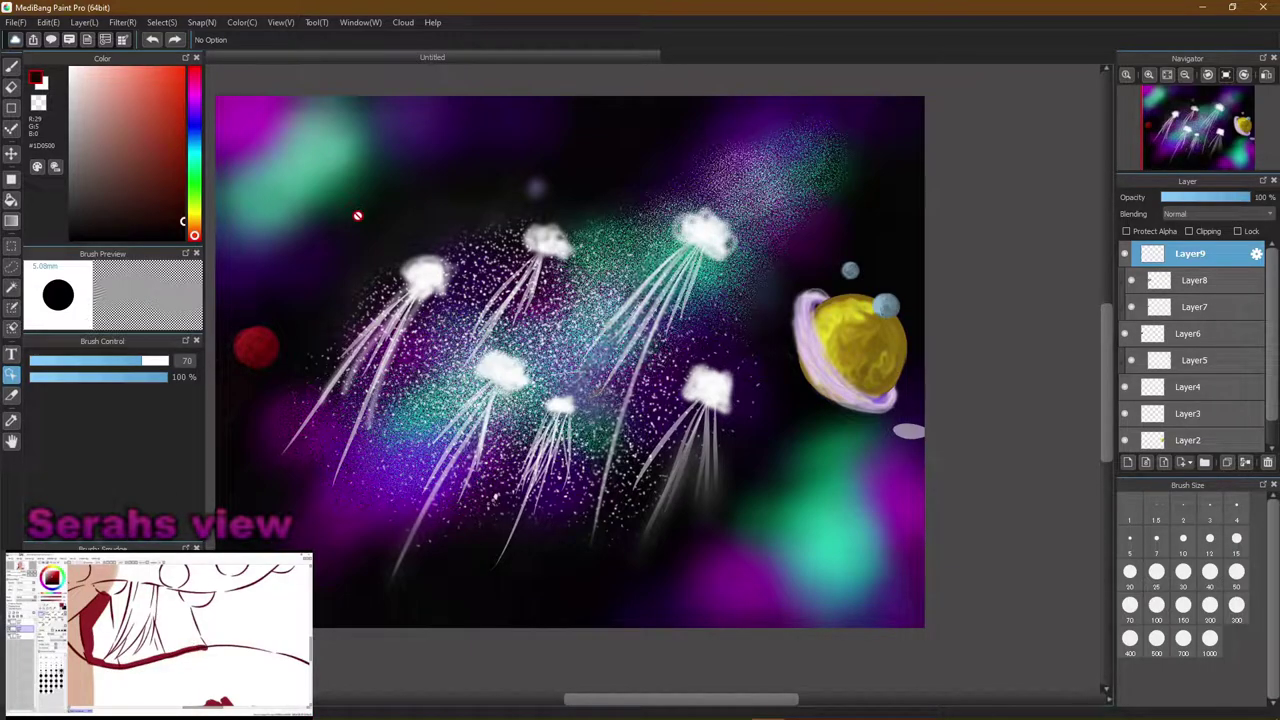
left_click(13, 67)
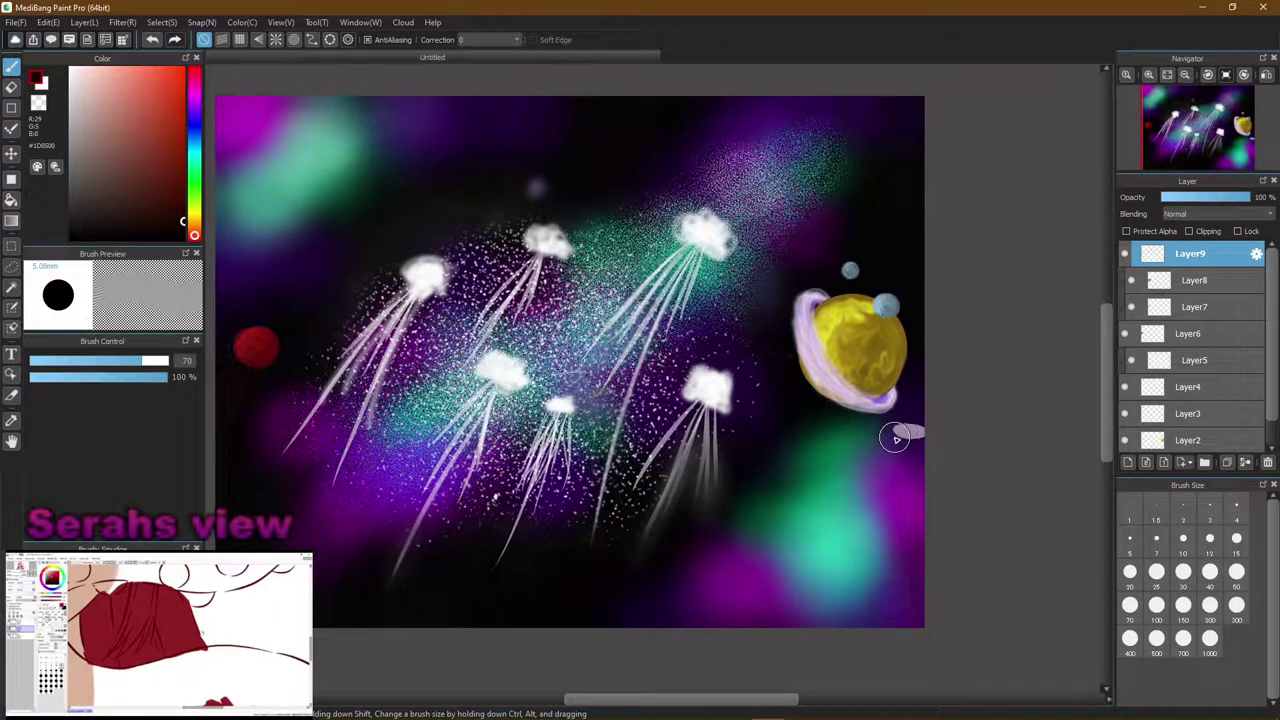
Add a new layer above Layer9 and undo the test stroke drawn below the pale ellipse
scroll(952, 523, "up", 2)
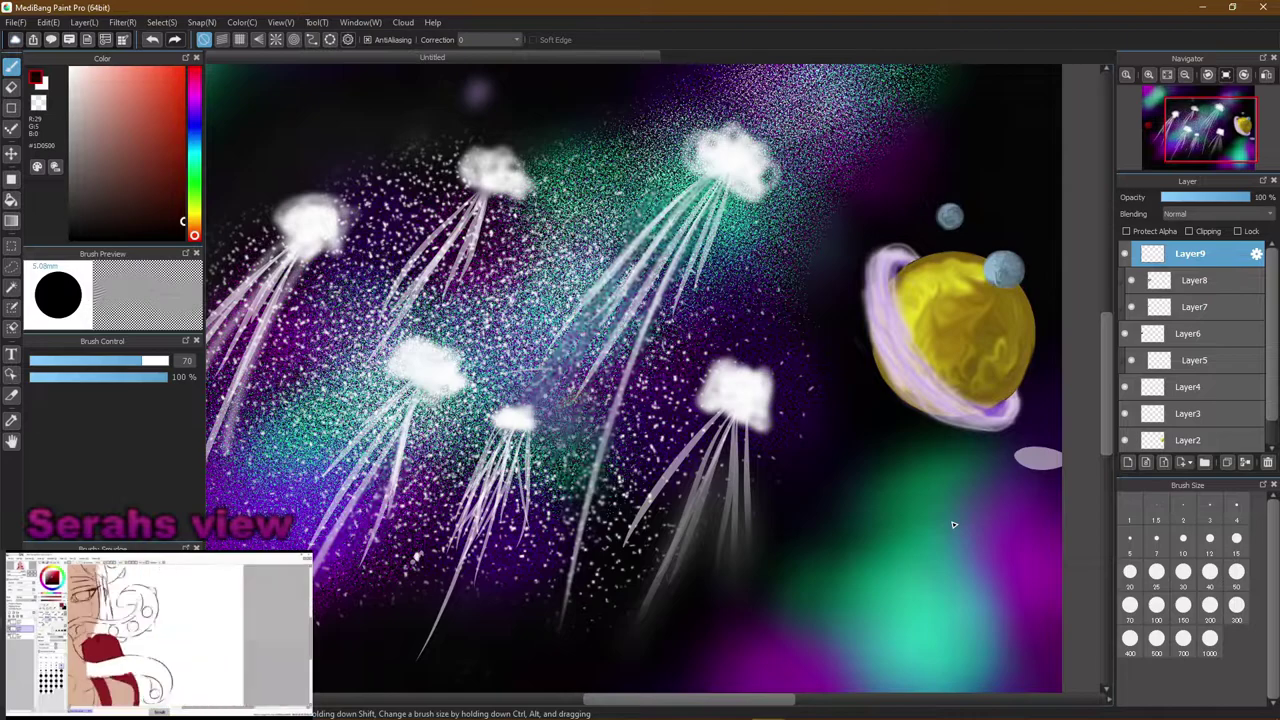
left_click_drag(608, 702, 737, 707)
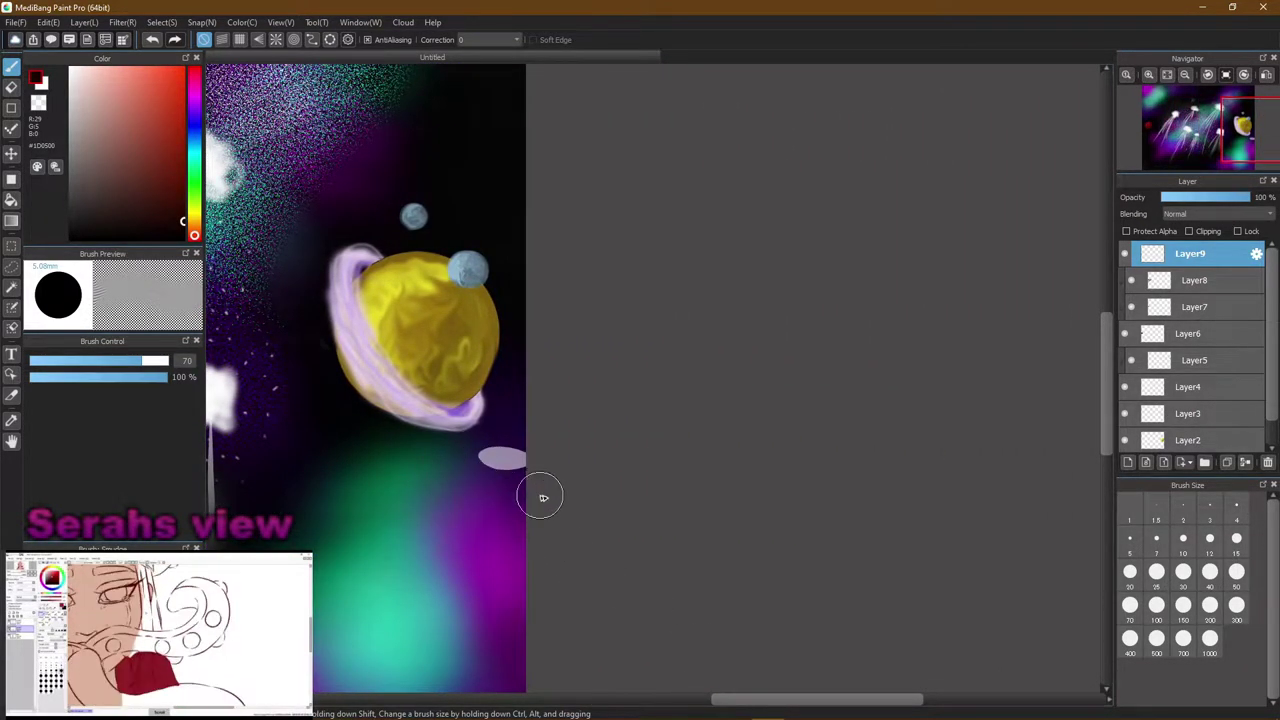
left_click(1127, 462)
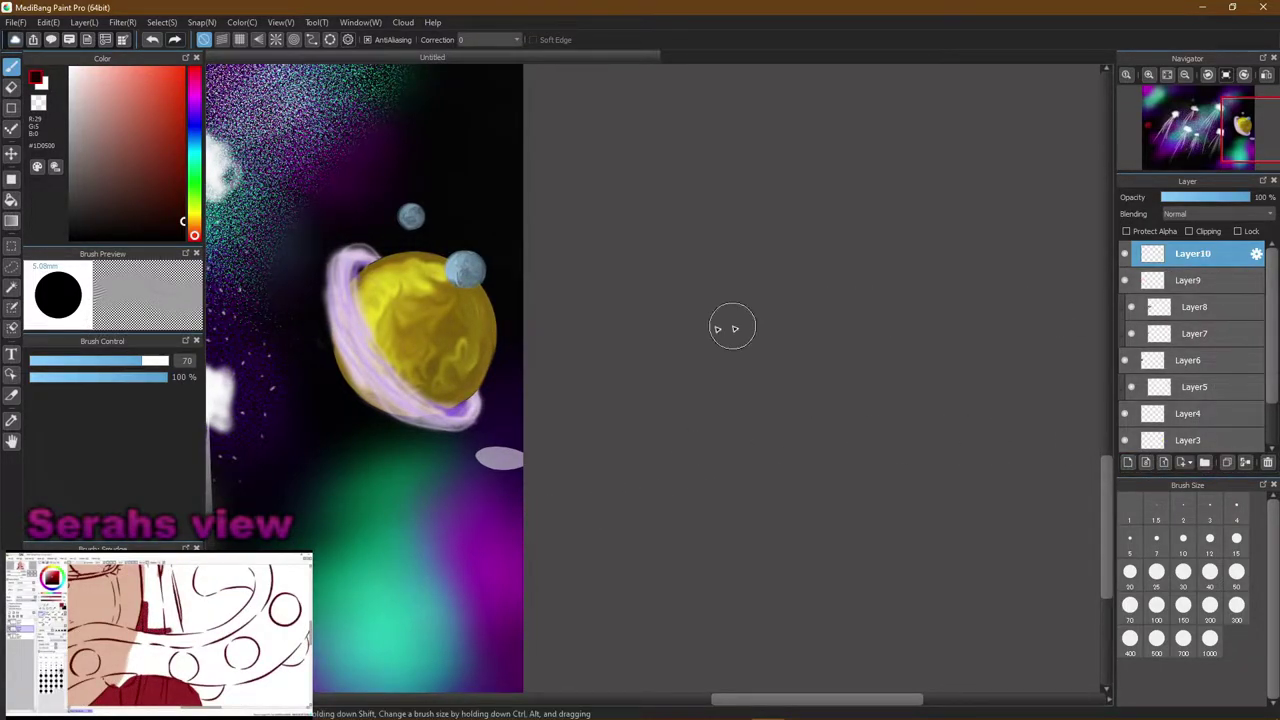
mouse_move(491, 484)
left_mouse_down()
mouse_move(460, 517)
mouse_move(429, 488)
mouse_move(577, 606)
left_mouse_up()
key("ctrl+z")
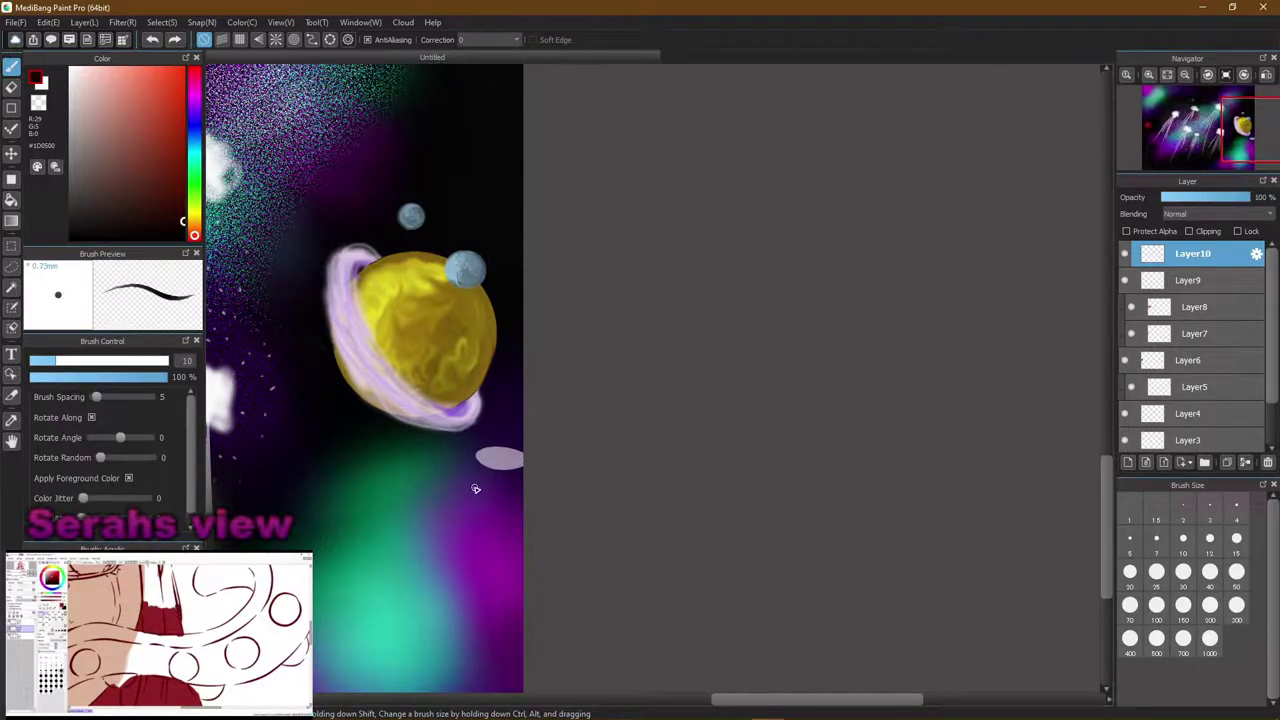
Set the Acrylic brush to size 1 and undo the test dabs placed on the pale ellipse below the ringed planet
scroll(507, 455, "up", 2)
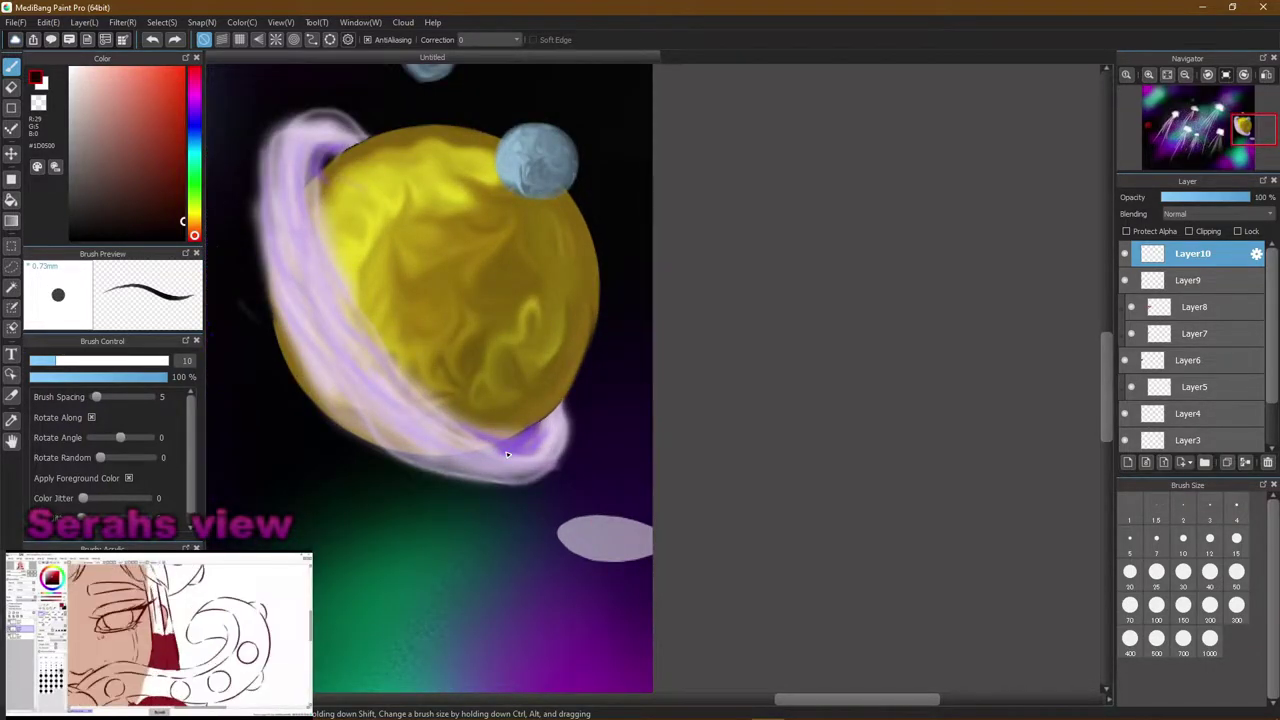
left_click(1130, 511)
left_click(589, 531)
left_click(611, 531)
left_click(632, 532)
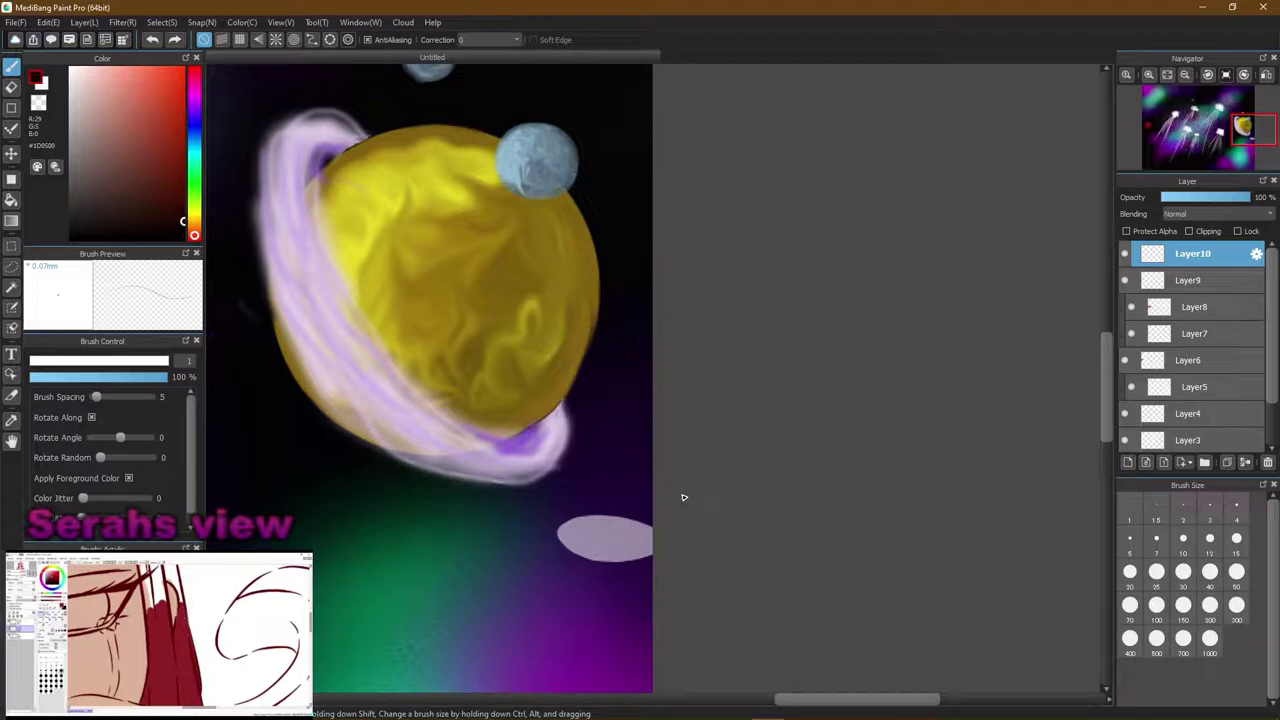
key("ctrl+z")
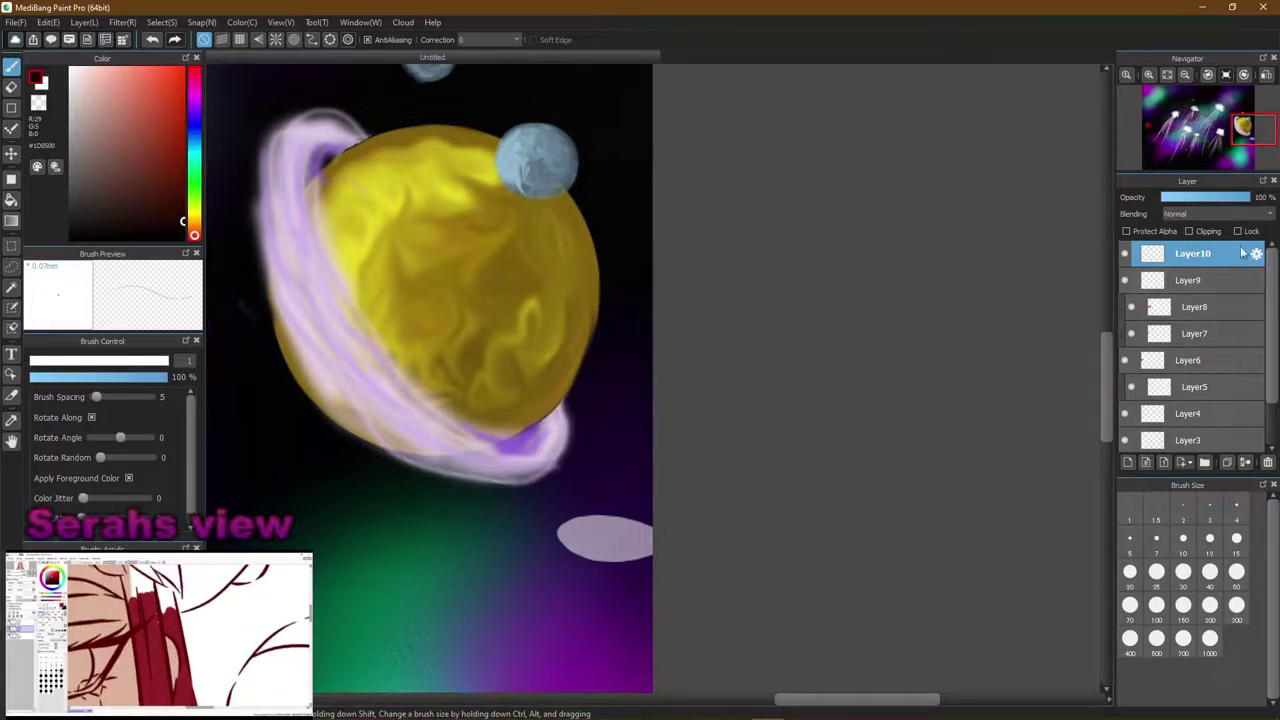
Try clipping the new top layer to Layer9, and turn the clipping off again
left_click(1189, 232)
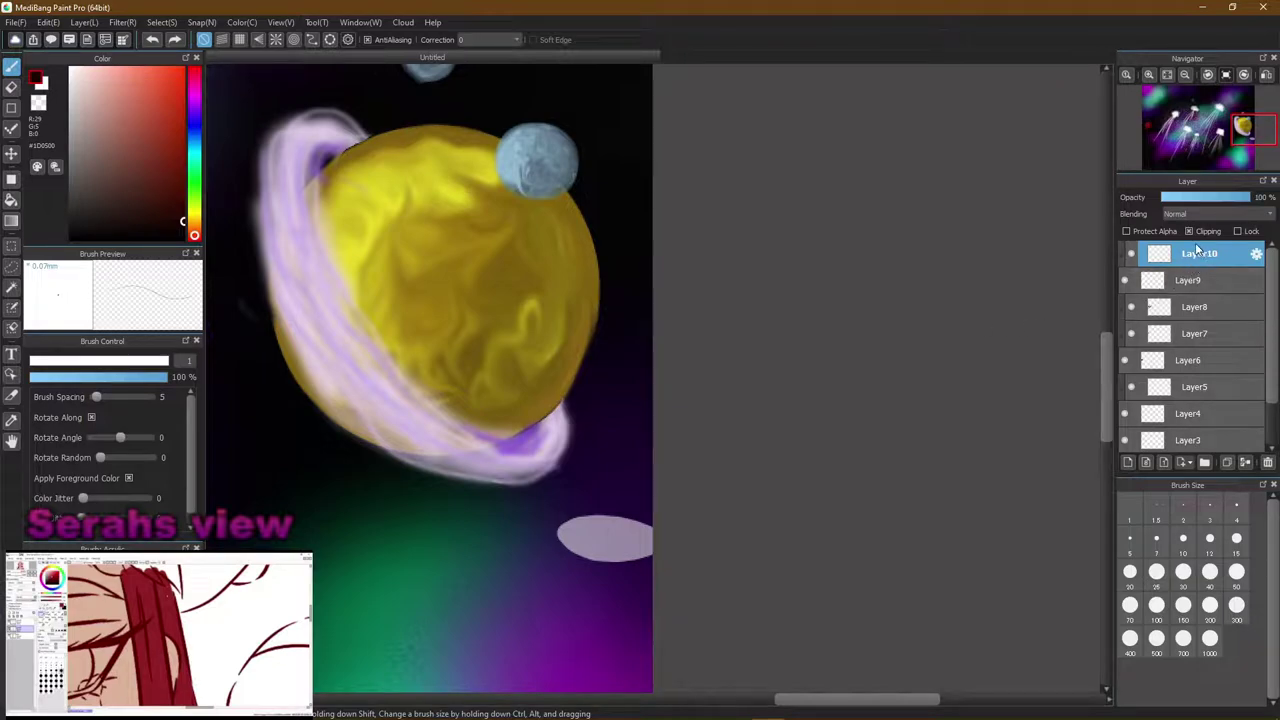
left_click(1190, 232)
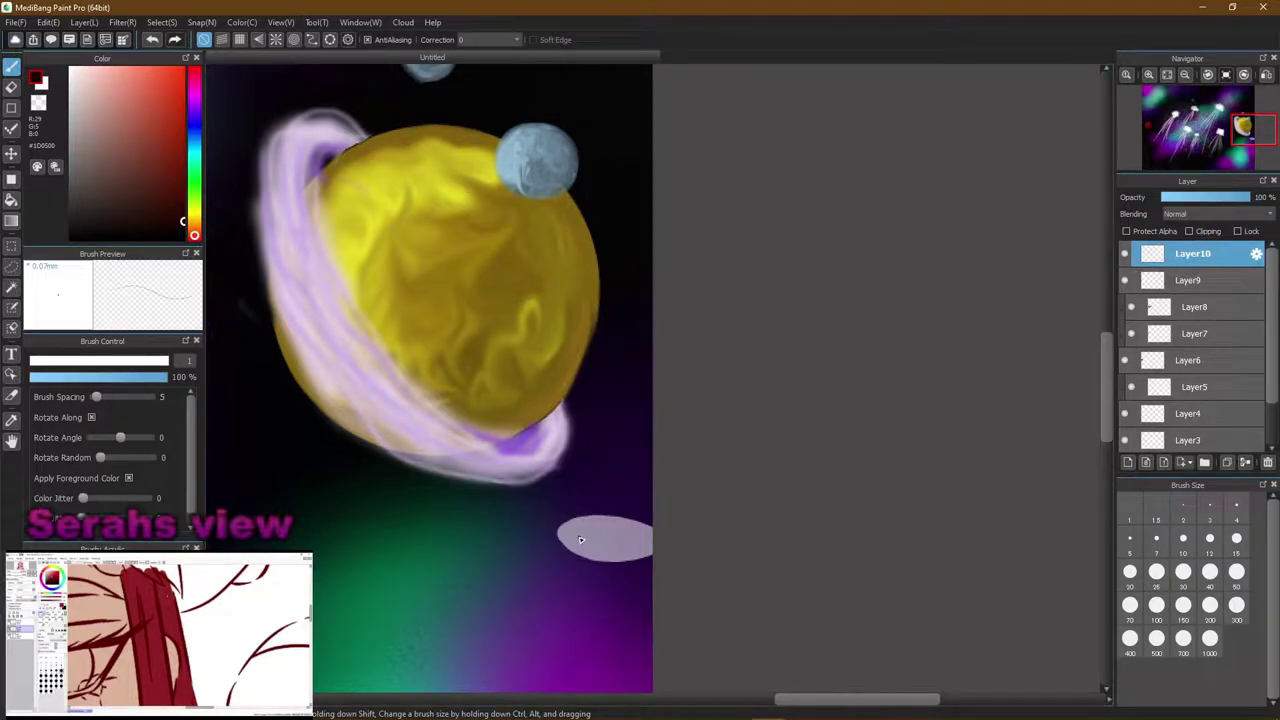
scroll(571, 512, "up", 1)
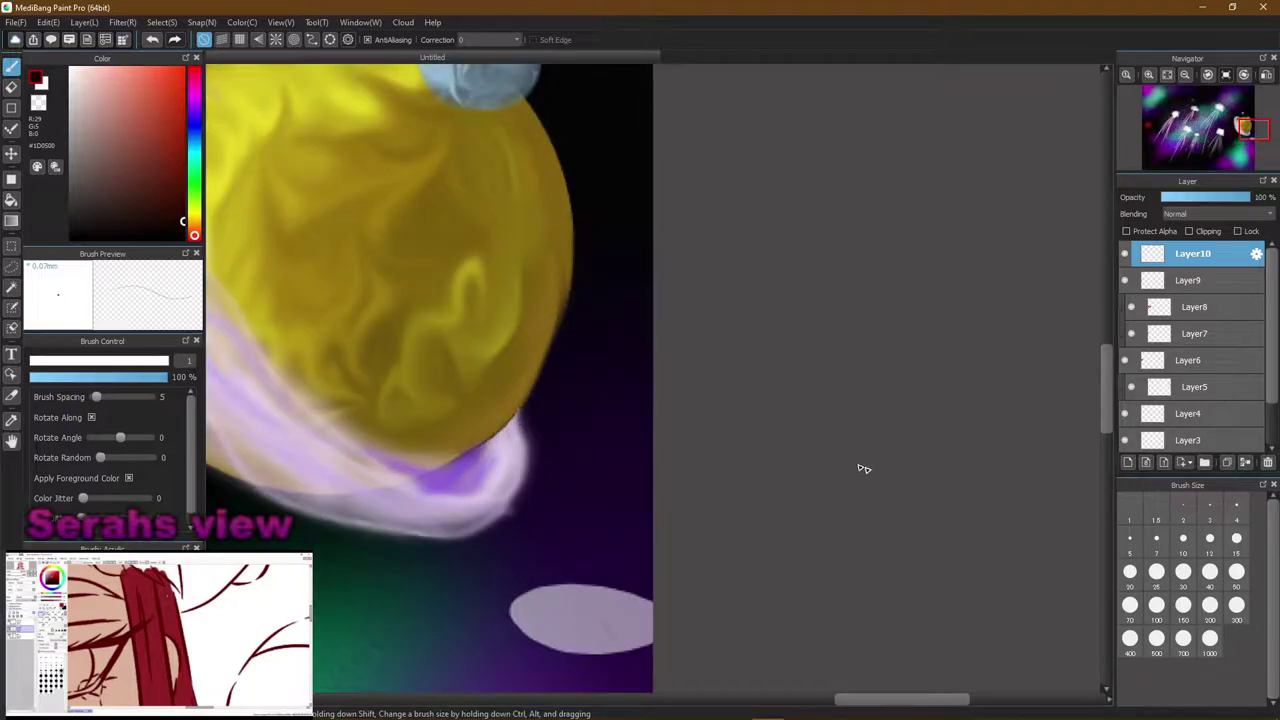
Paint a white eye dot near the front end of the pale ellipse with the Acrylic brush at size 7
left_click_drag(893, 701, 873, 701)
left_click_drag(1109, 414, 1109, 456)
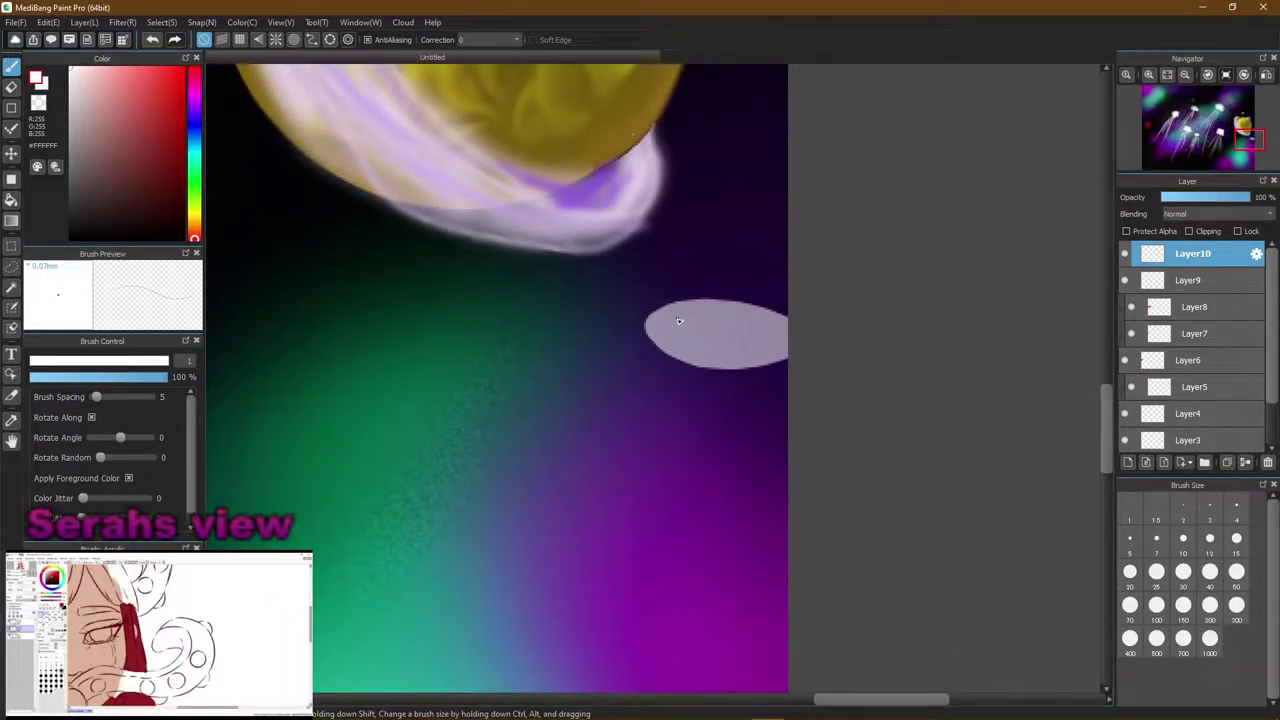
left_click(1157, 540)
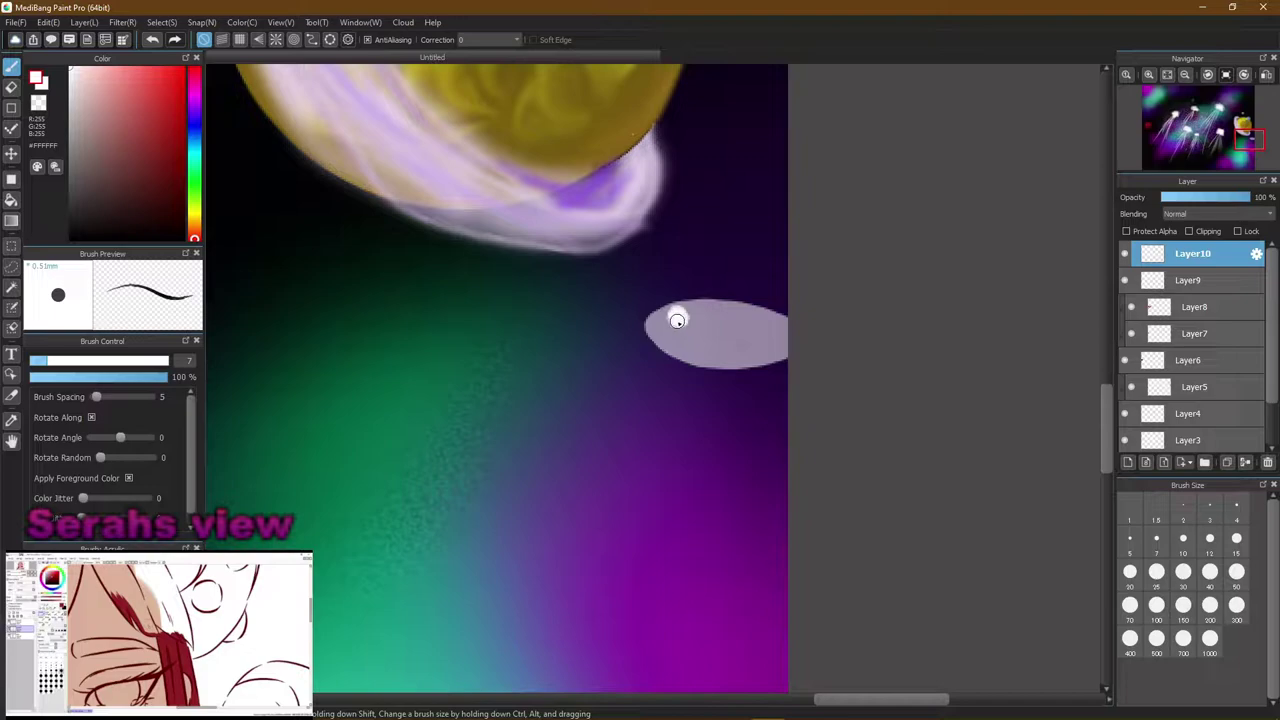
key("ctrl+z")
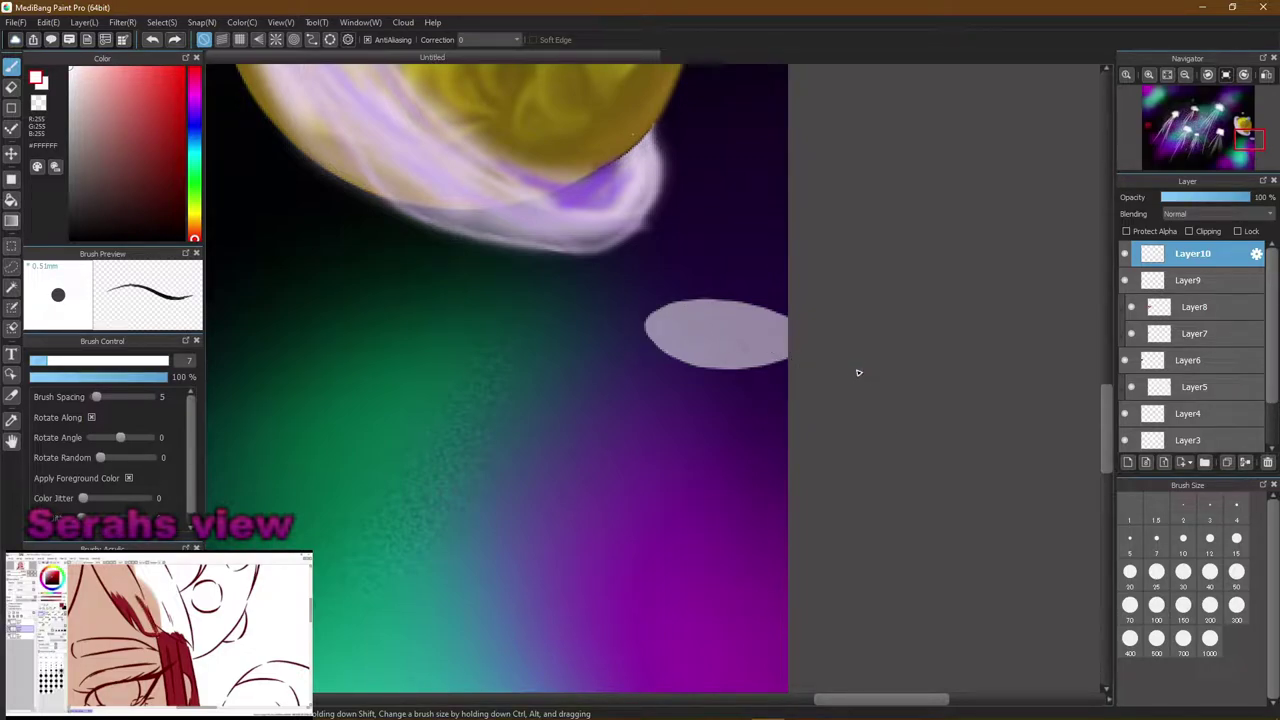
left_click(676, 317)
Draw small white mouth marks and eye accents on the pale ellipse with brush size 2, undoing the stray strokes
left_click(1183, 512)
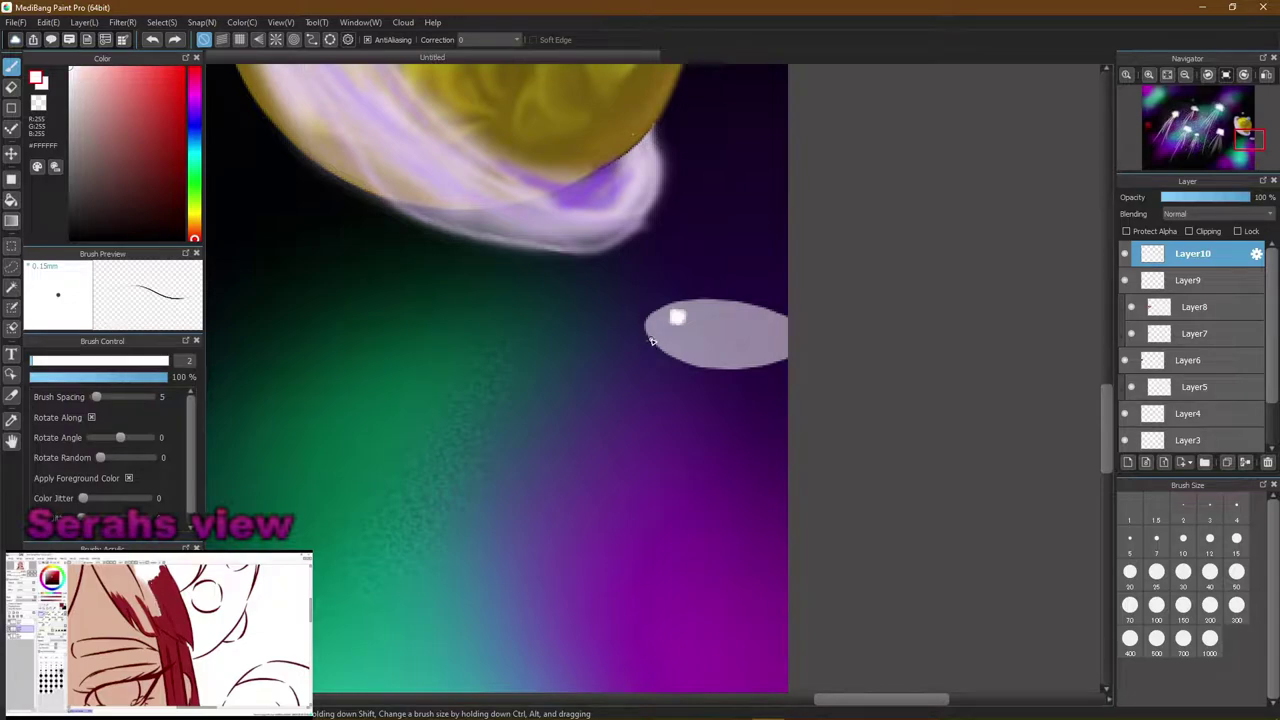
left_click_drag(648, 339, 688, 340)
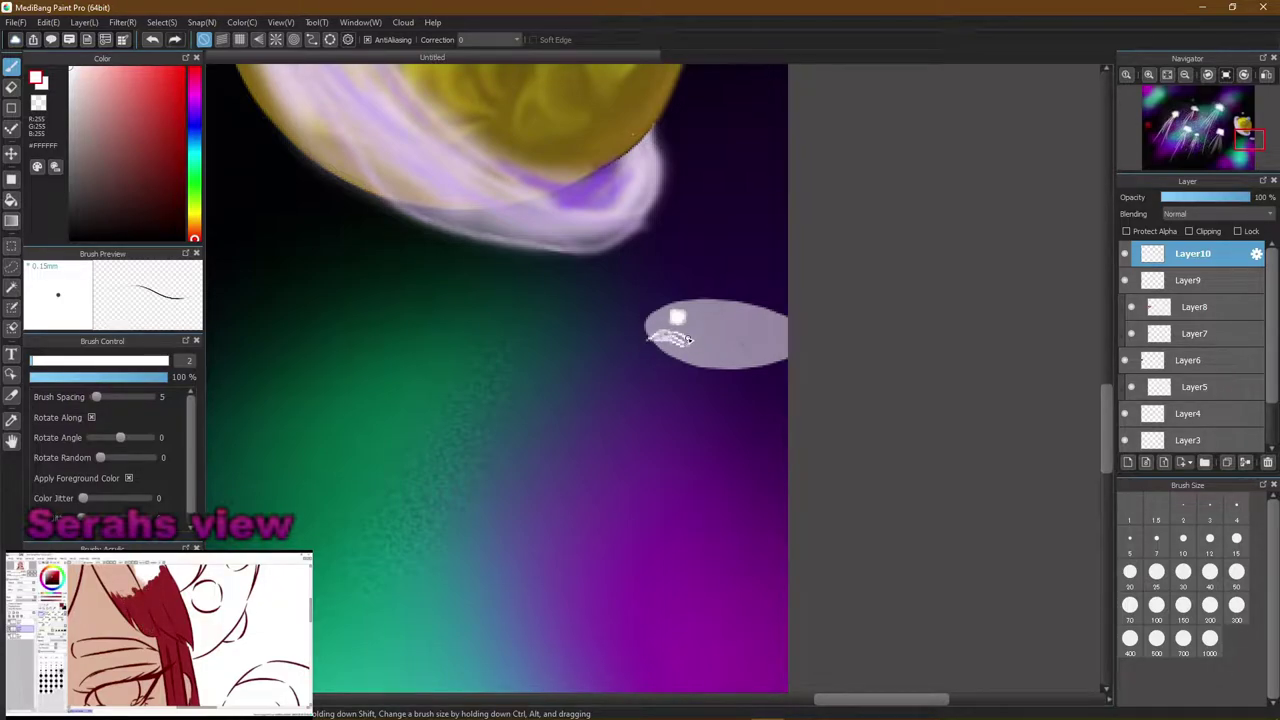
key("ctrl+z")
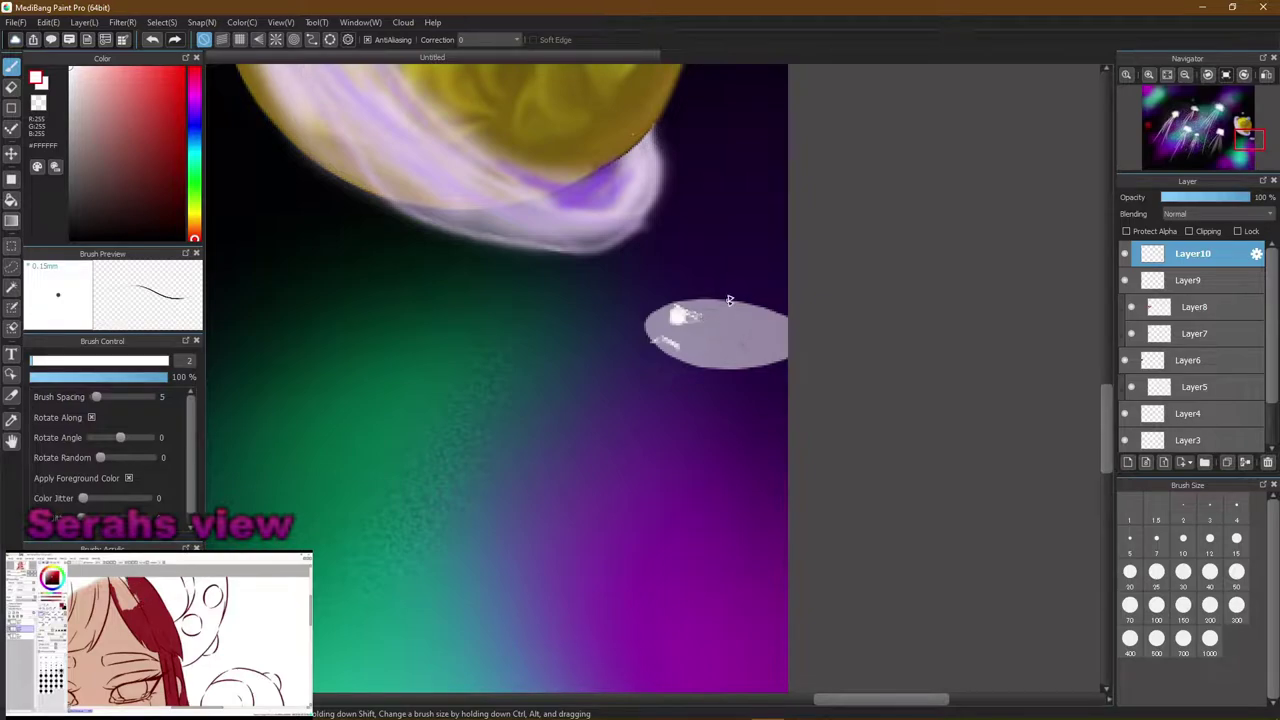
key("ctrl+z")
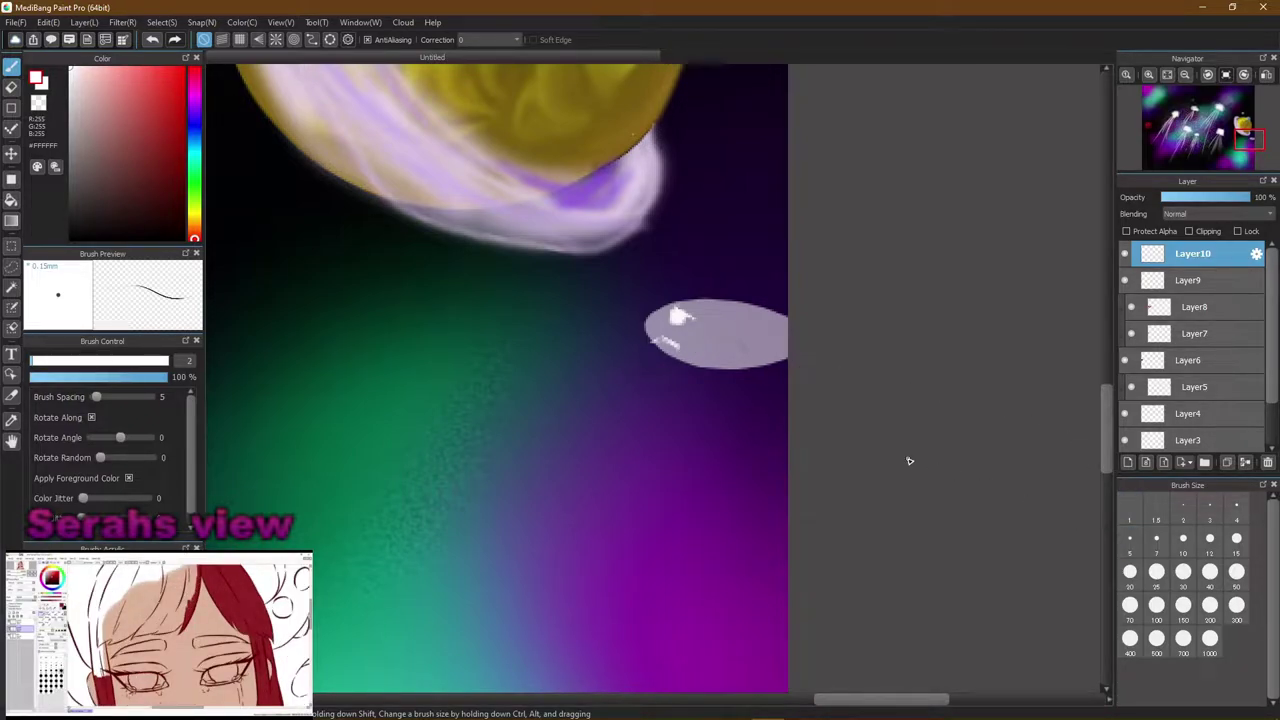
Draw a black pupil in the eye and thin black fin lines on and below the pale ellipse, undoing the last stray stroke
left_click_drag(157, 202, 172, 238)
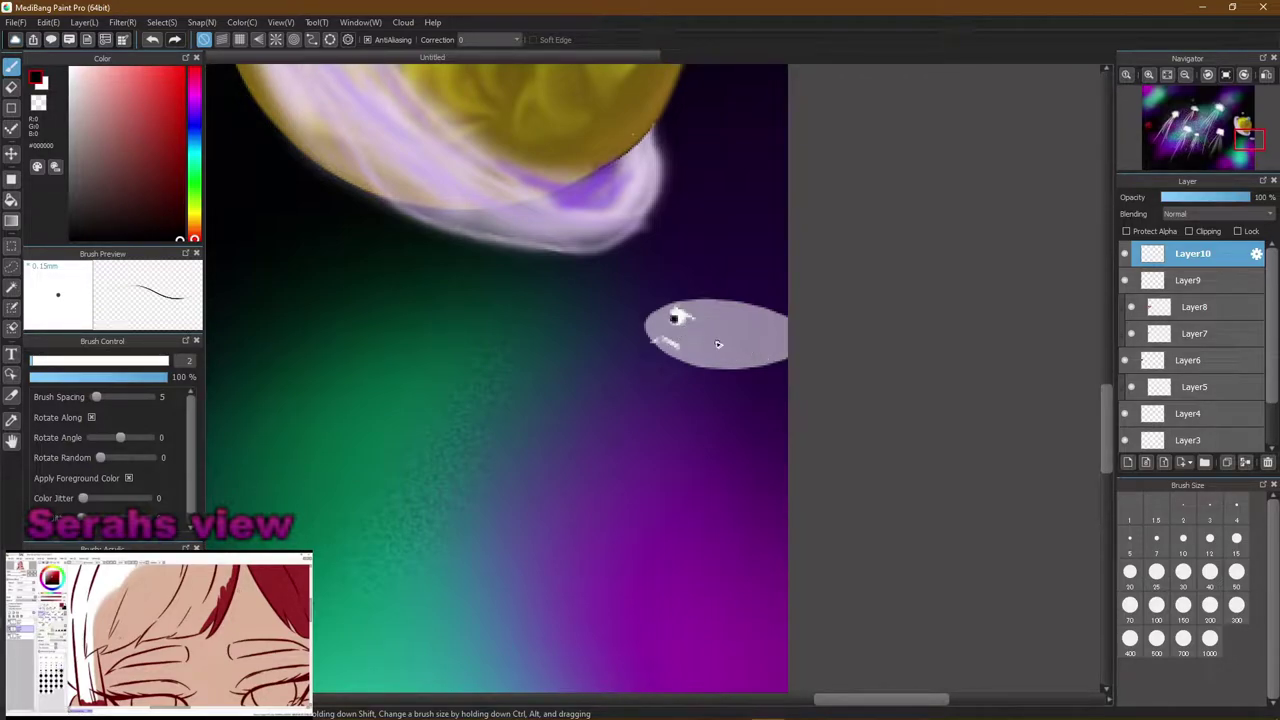
mouse_move(694, 343)
left_mouse_down()
mouse_move(746, 351)
mouse_move(693, 332)
mouse_move(746, 348)
mouse_move(718, 327)
mouse_move(745, 355)
left_mouse_up()
left_click_drag(698, 366, 731, 390)
key("ctrl+z")
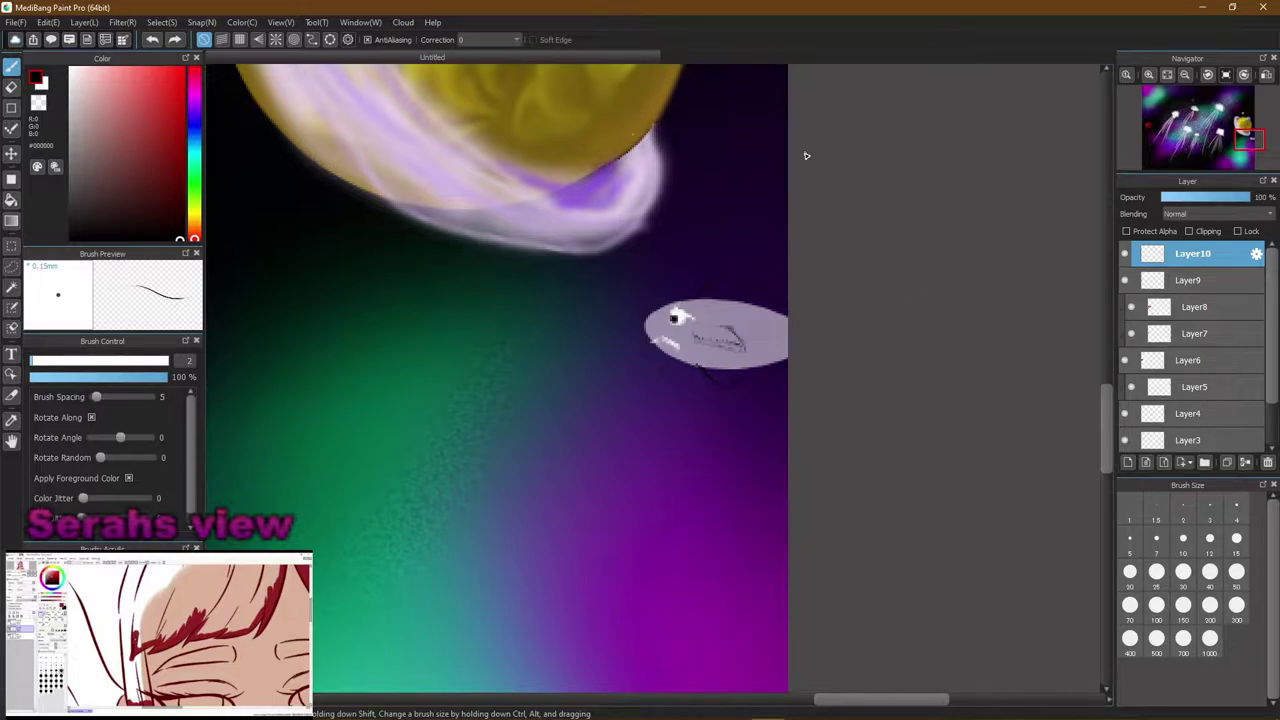
Choose the teal colour #006D84 and bucket-fill the area just above the pale ellipse
left_click_drag(190, 160, 182, 150)
left_click(195, 148)
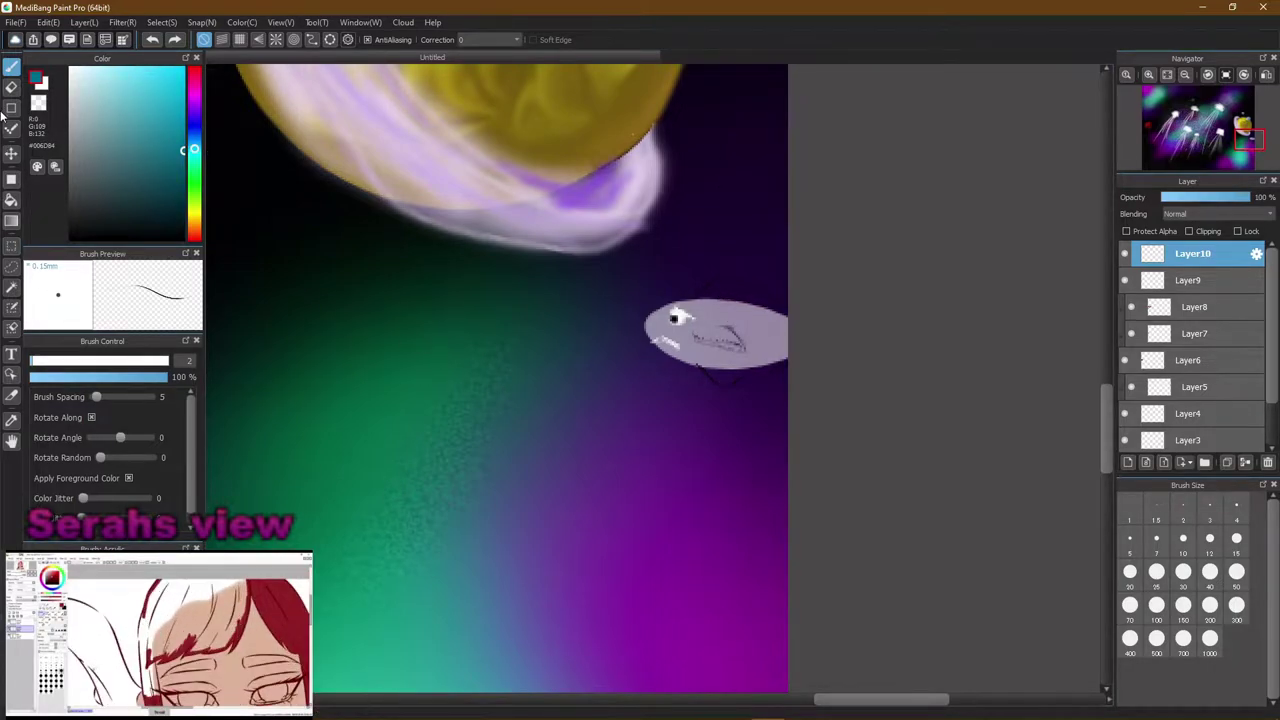
left_click(13, 201)
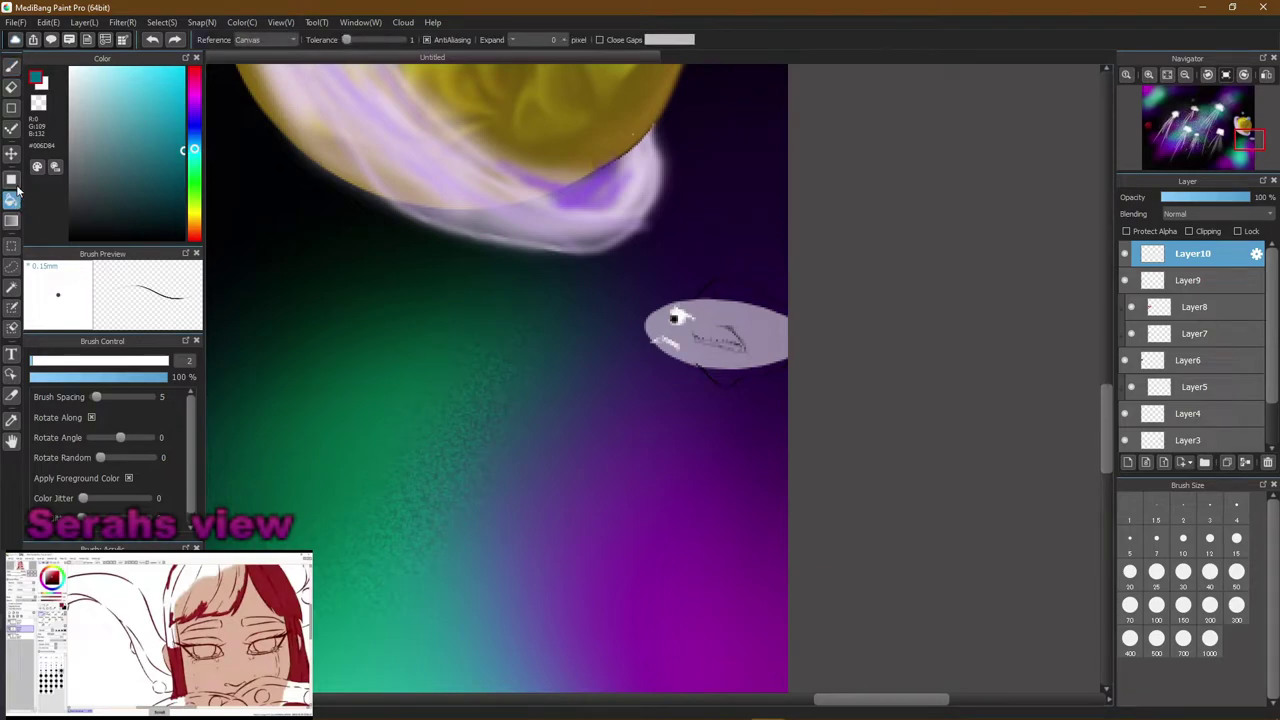
left_click(745, 290)
left_click(724, 290)
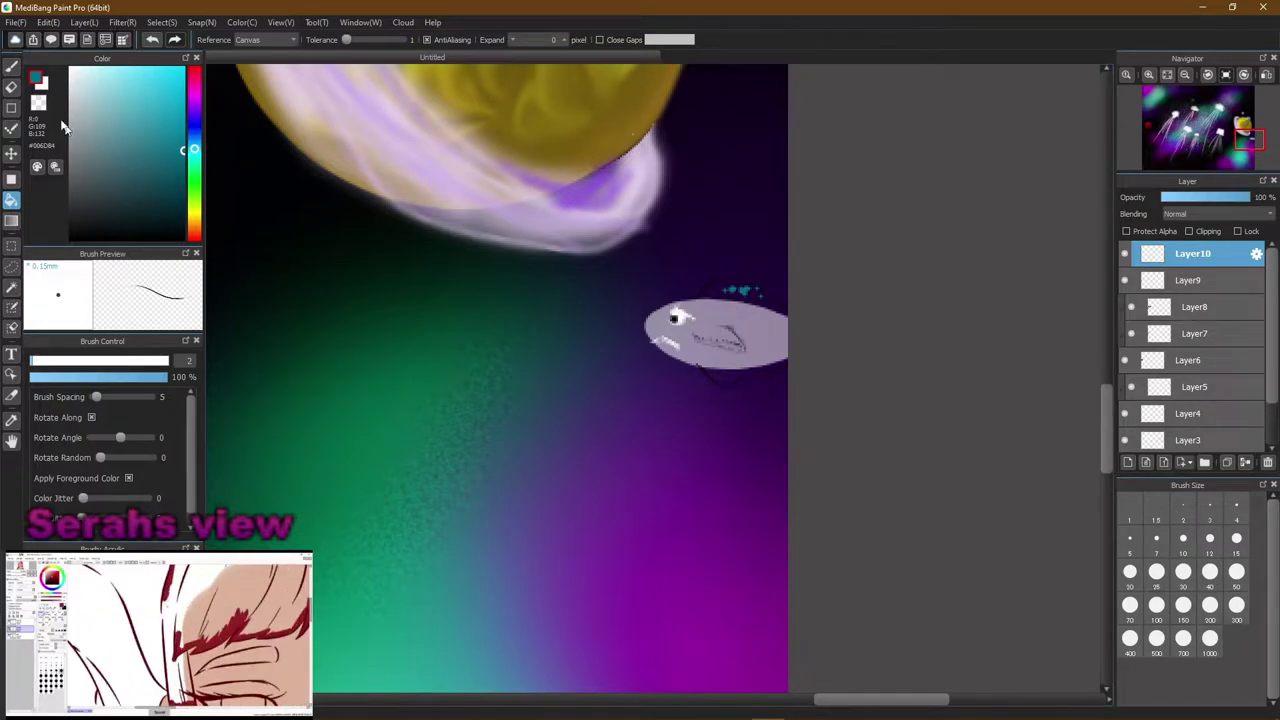
Scribble teal brush strokes above the pale ellipse on a new Layer11 clipped to Layer10
left_click(12, 66)
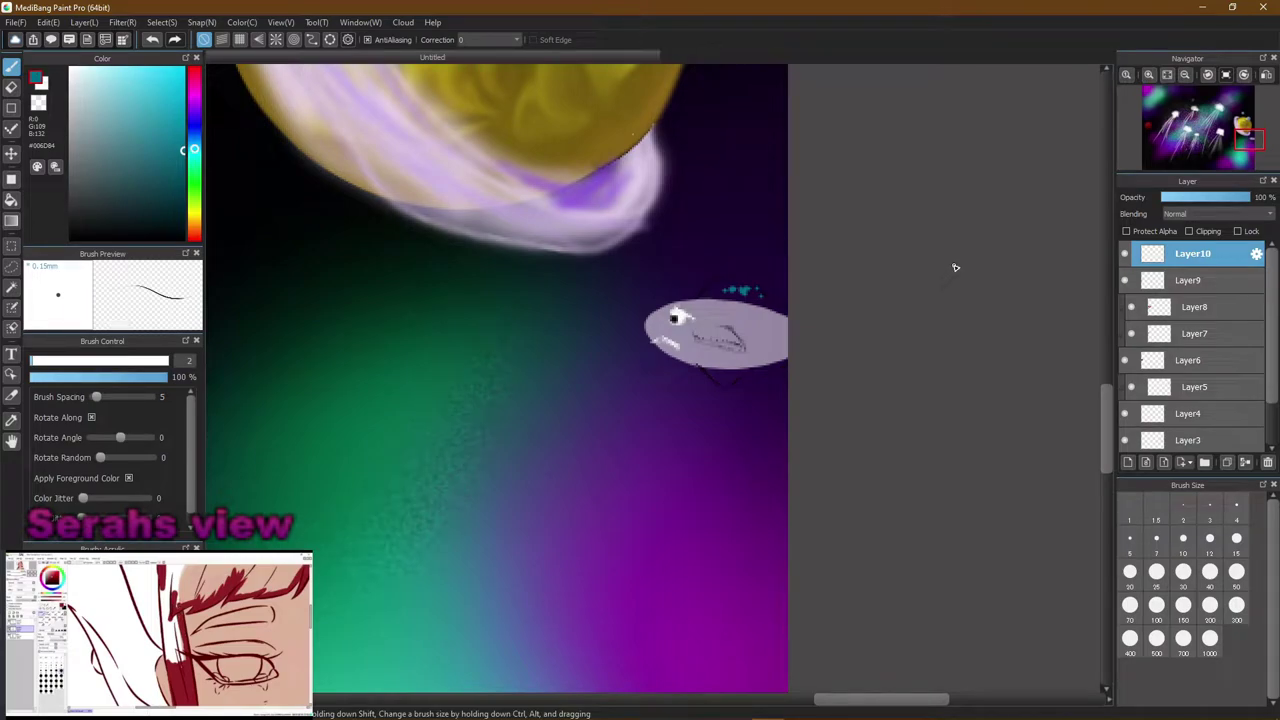
left_click(1128, 462)
left_click(1191, 233)
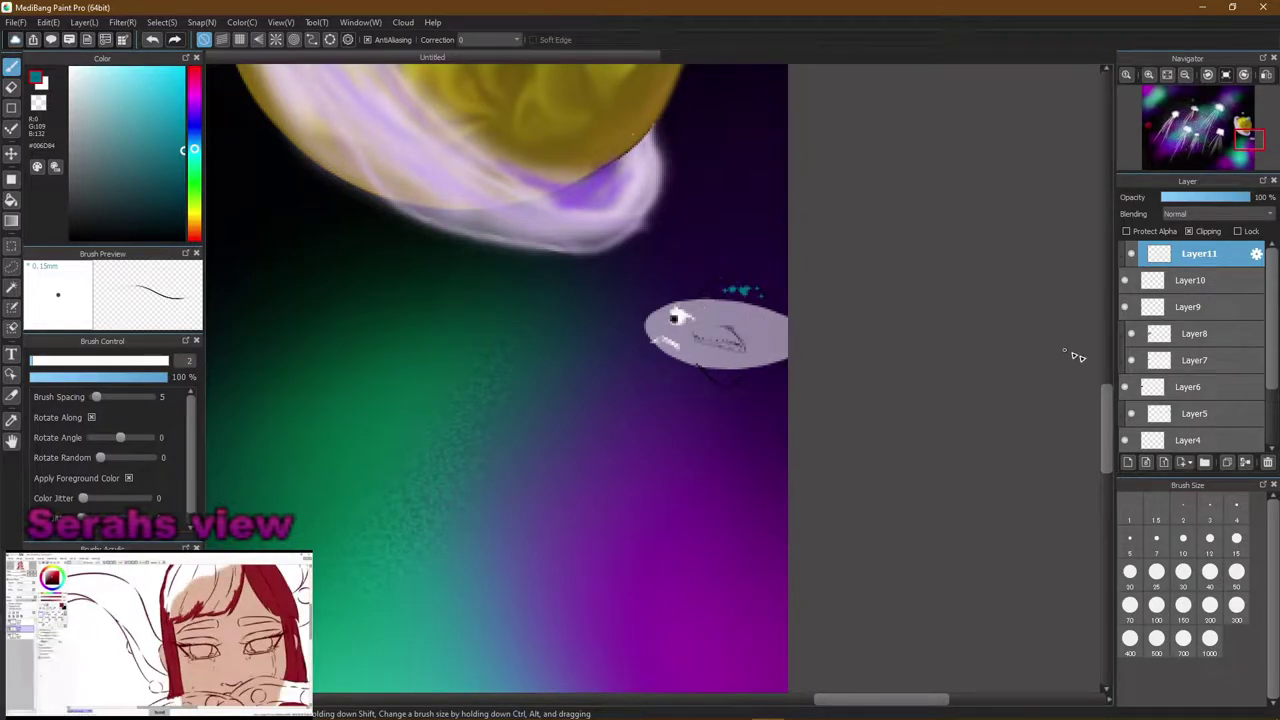
left_click(1189, 232)
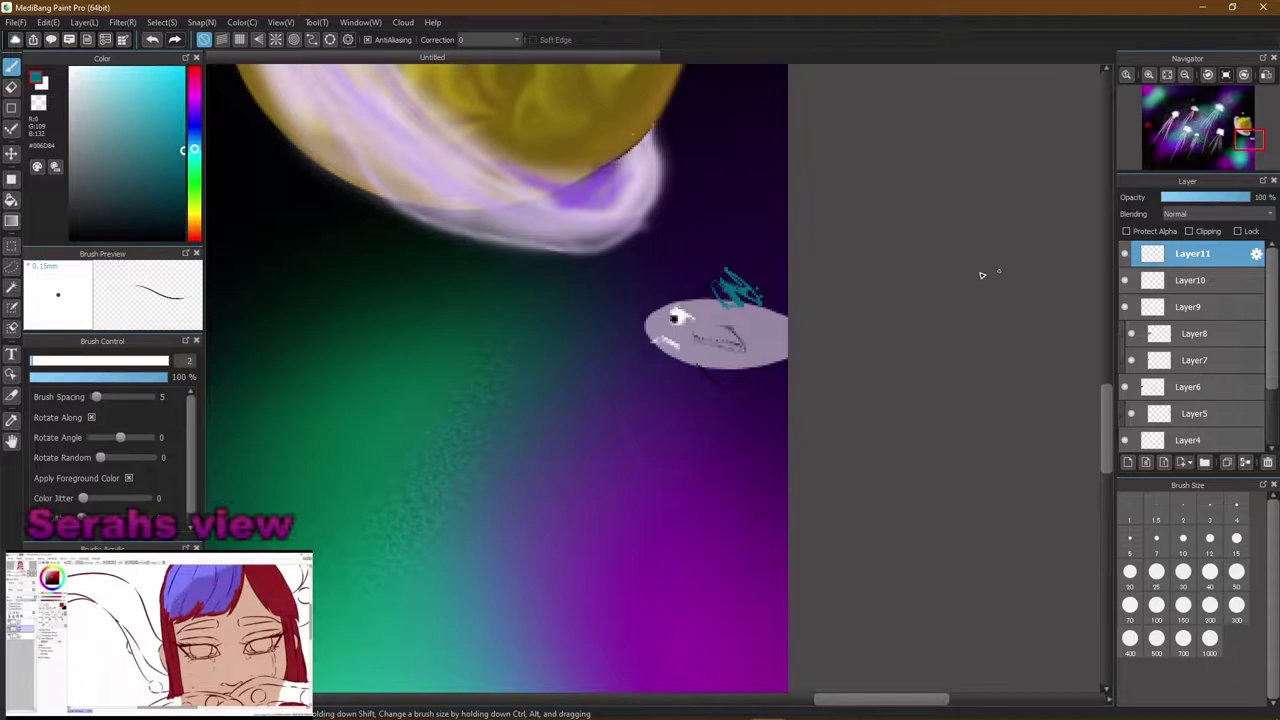
key("ctrl+z")
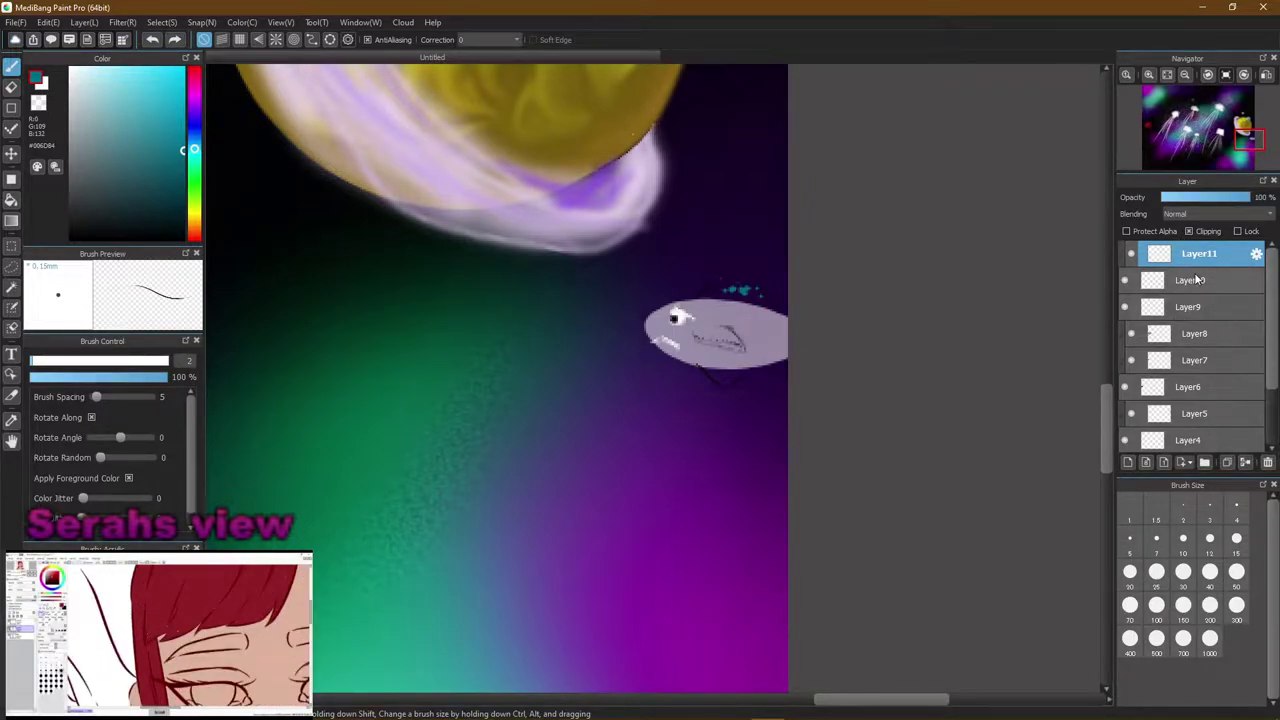
Check Layer10 and Layer9, and view Layer10's properties without changing them
left_click(1230, 287)
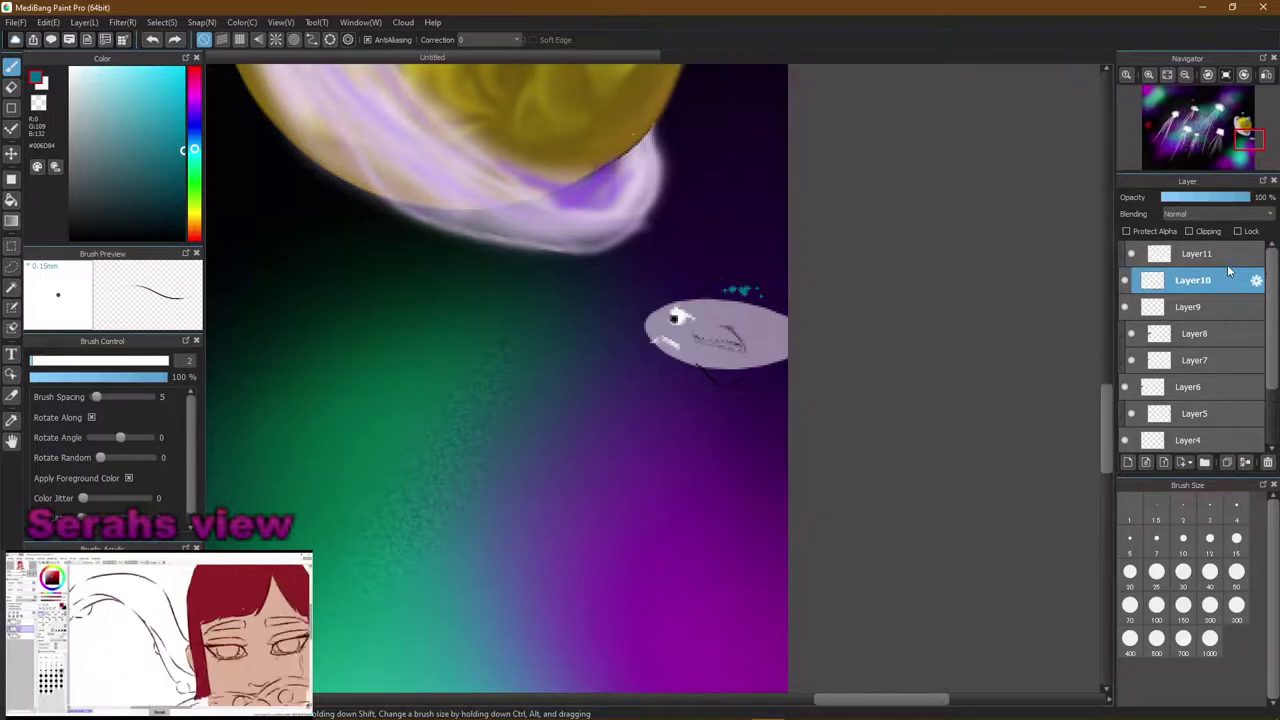
left_click(1197, 308)
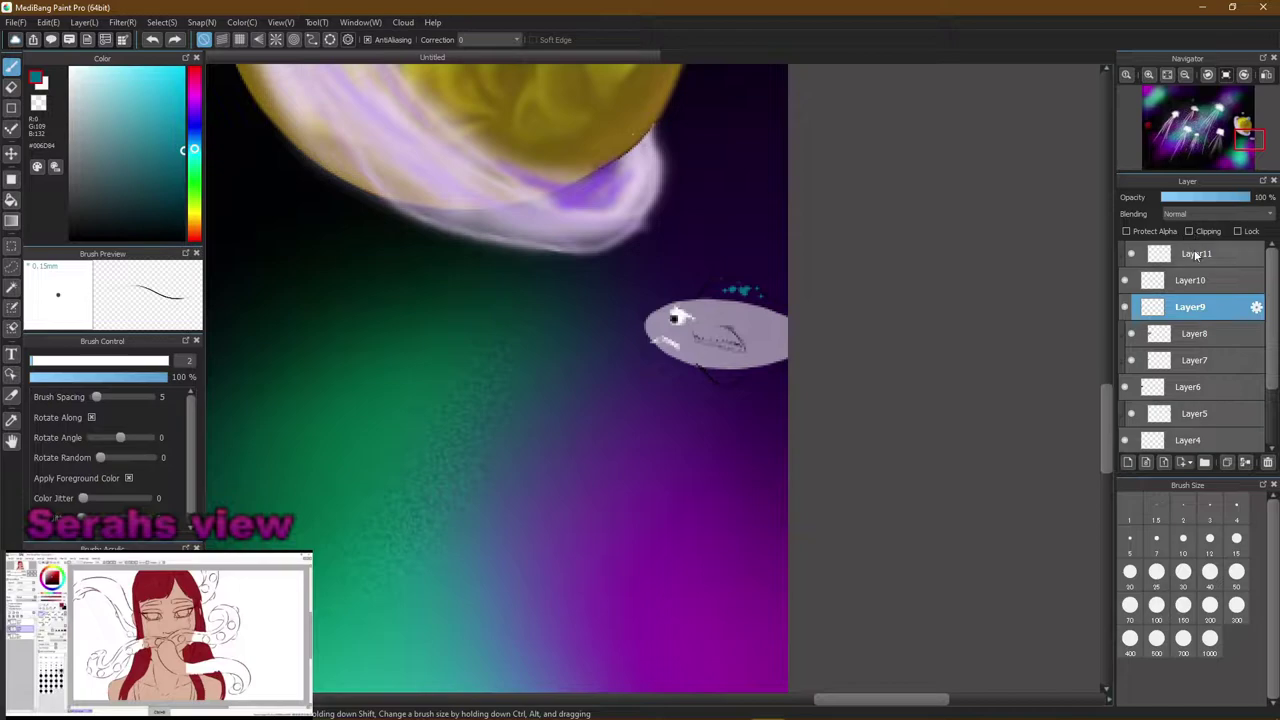
left_click(1218, 280)
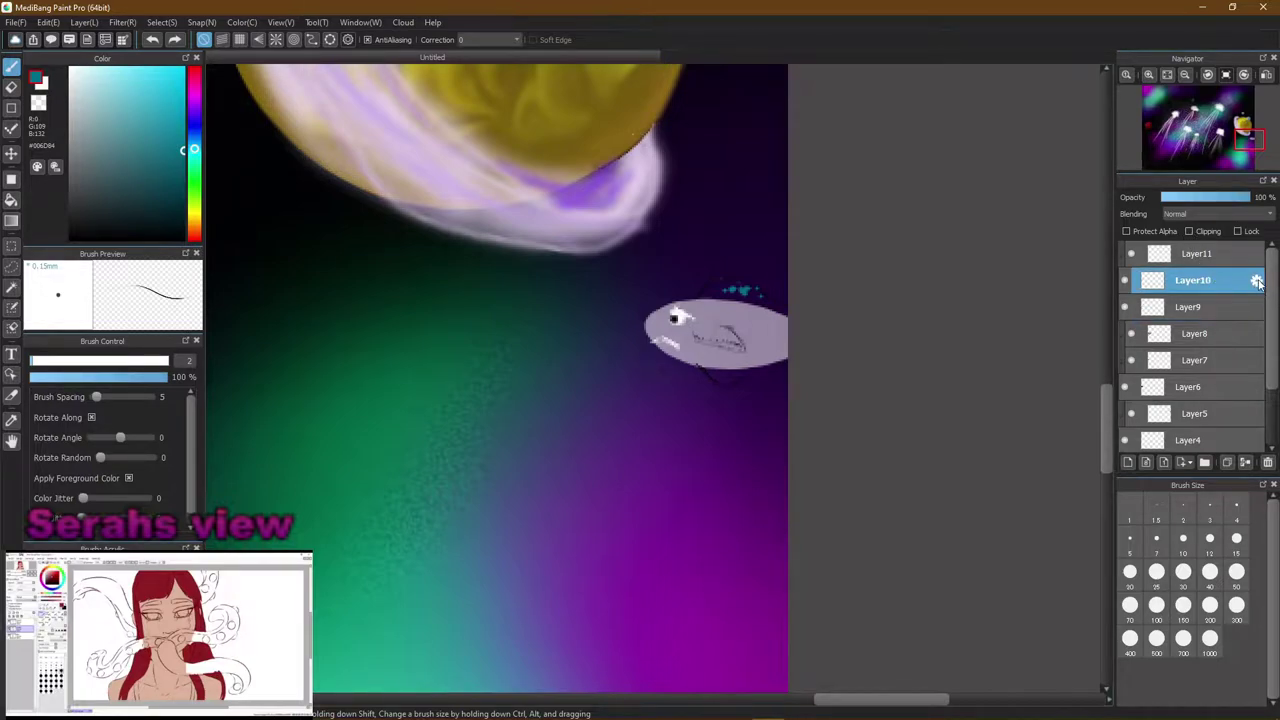
left_click(1255, 280)
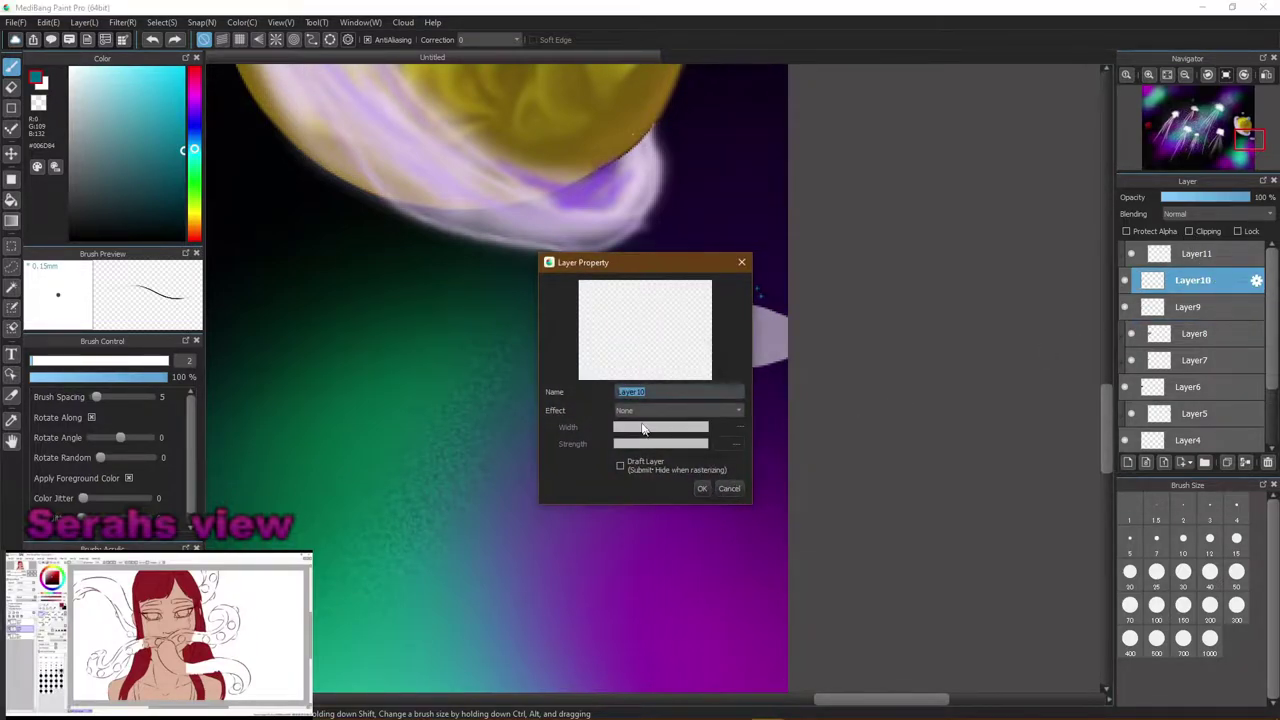
left_click(741, 263)
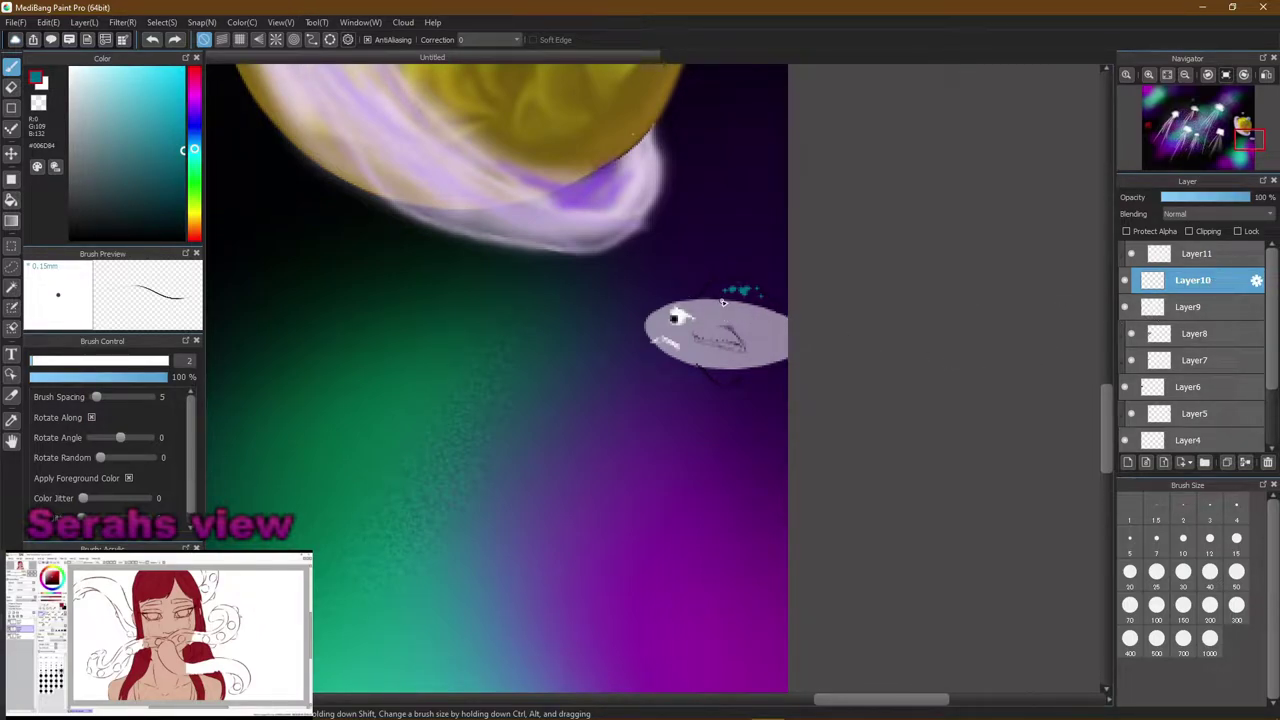
Hide Layer10 and turn off Layer11's clipping, comparing both states with undo and redo
left_click(1127, 280)
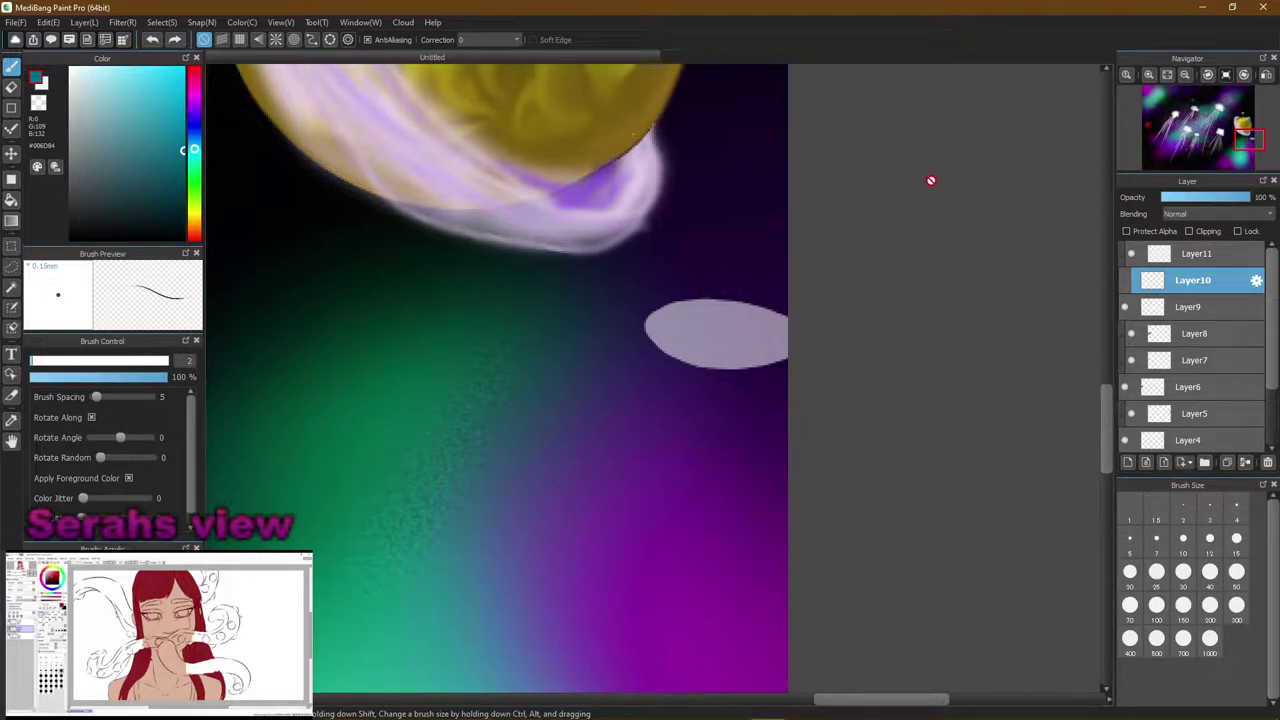
left_click(1168, 305)
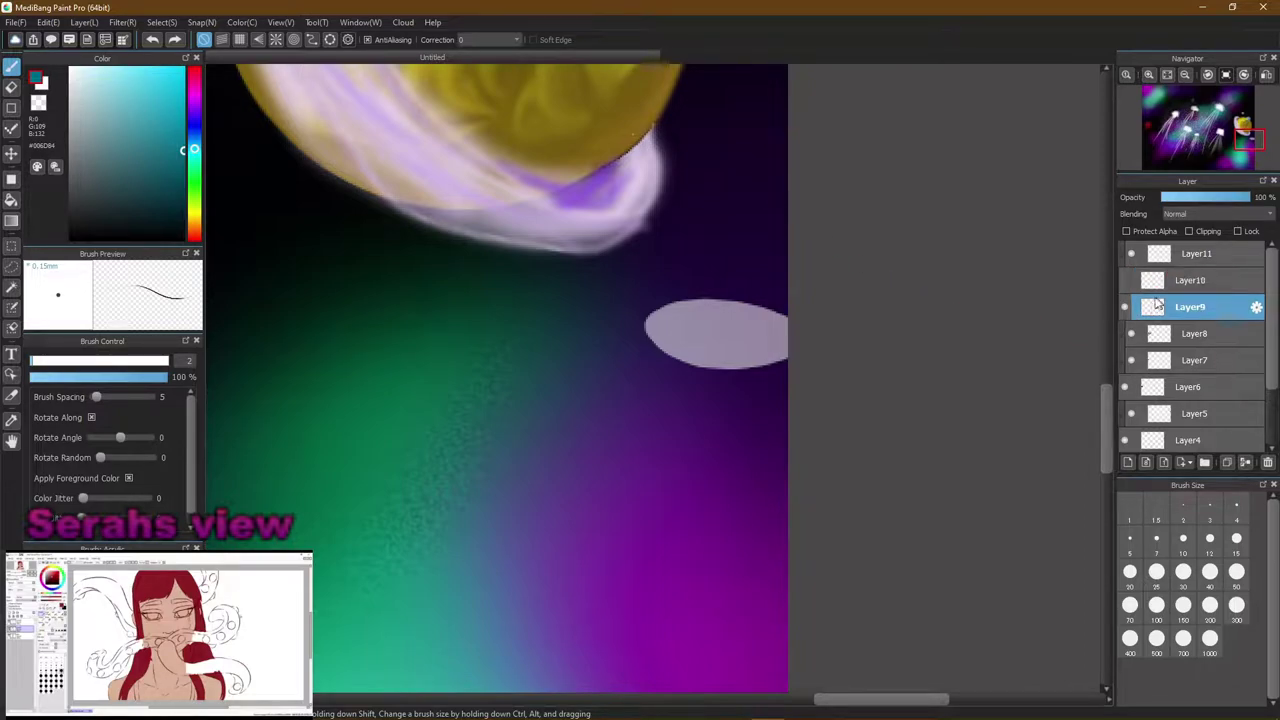
left_click(1205, 254)
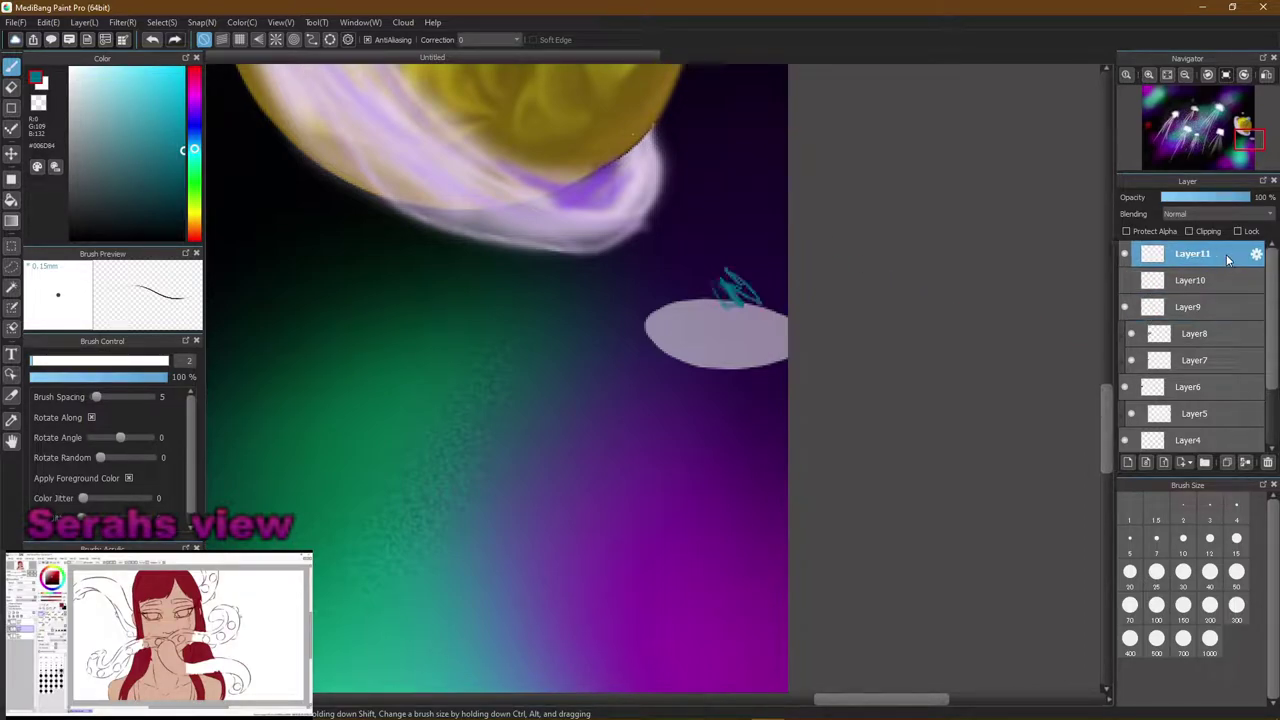
key("ctrl+z")
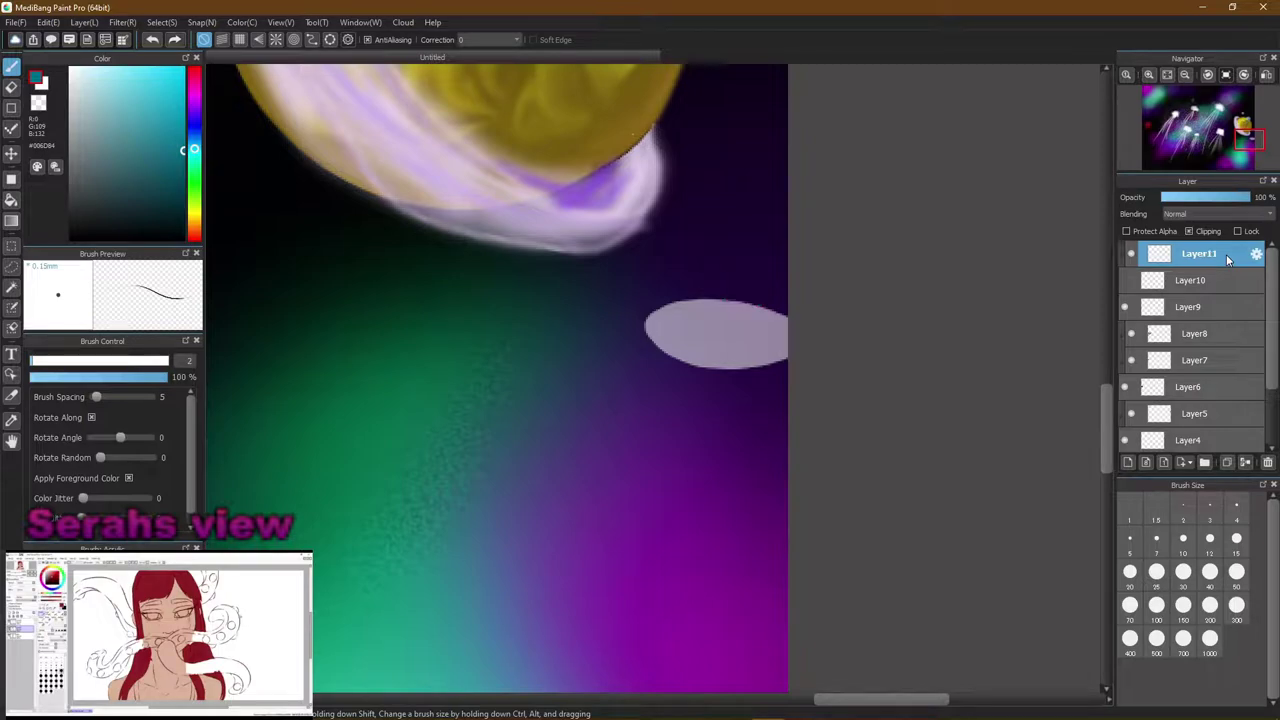
key("ctrl+y")
key("ctrl+z")
key("ctrl+y")
mouse_move(1160, 7)
left_mouse_down()
mouse_move(1233, 109)
mouse_move(1205, 124)
mouse_move(892, 98)
left_mouse_up()
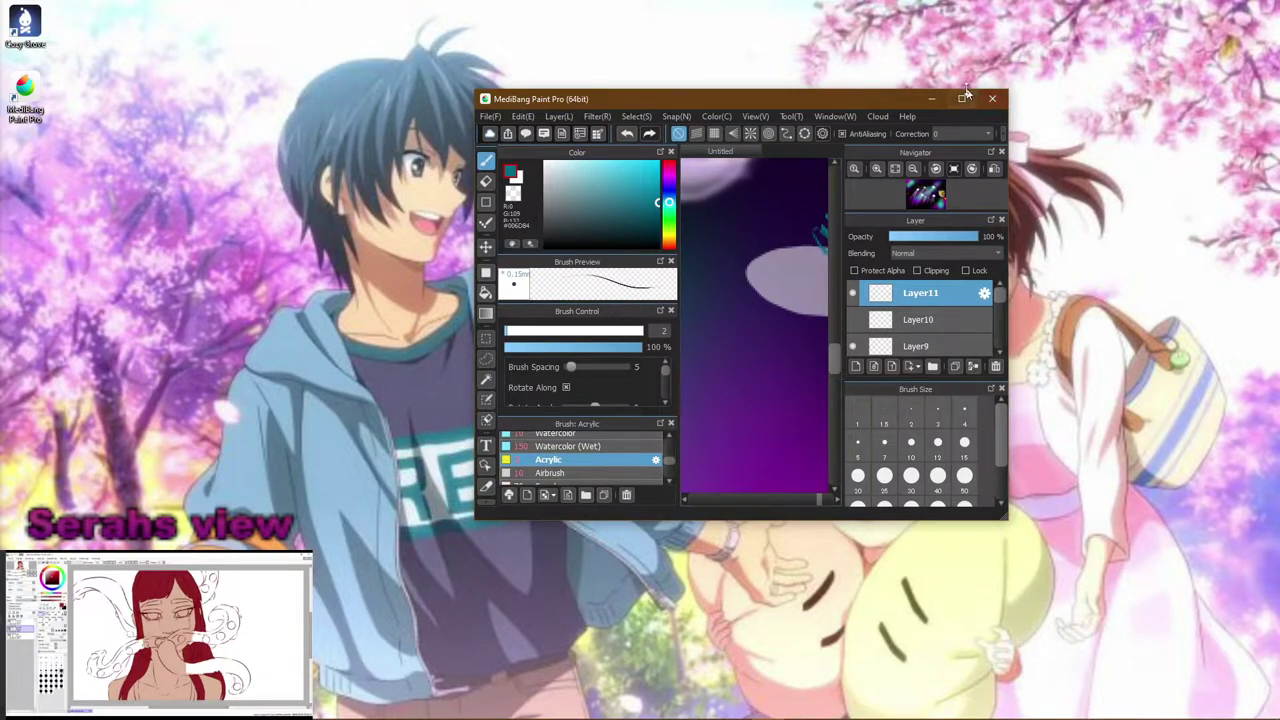
left_click(963, 97)
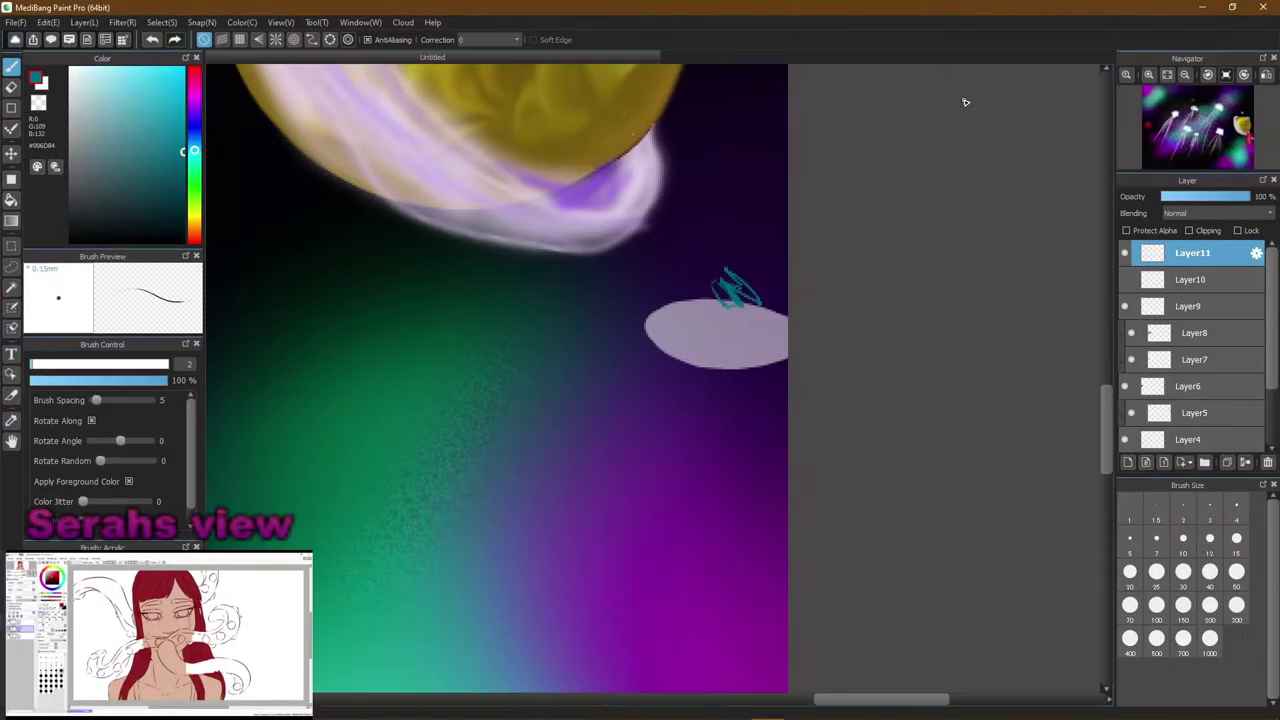
Try clipping on Layer10 and on Layer11, turning it off again for each
left_click(1197, 278)
left_click(1189, 231)
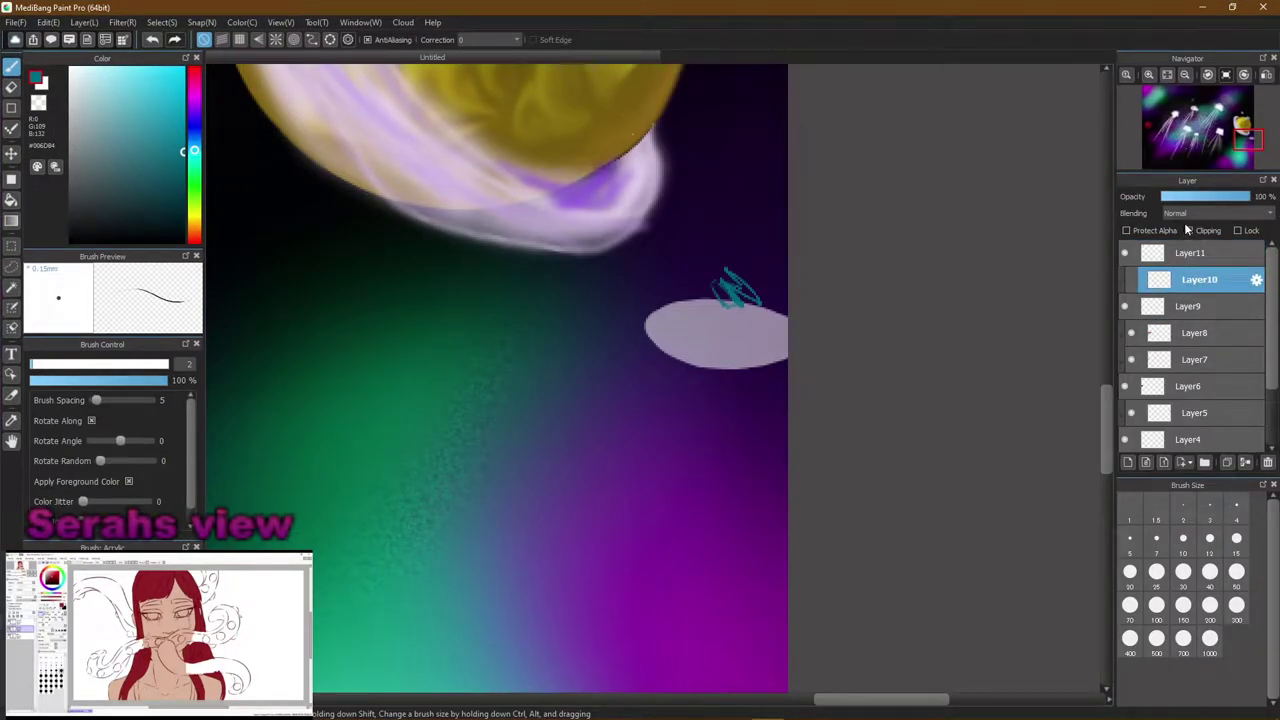
left_click(1187, 231)
left_click(1186, 262)
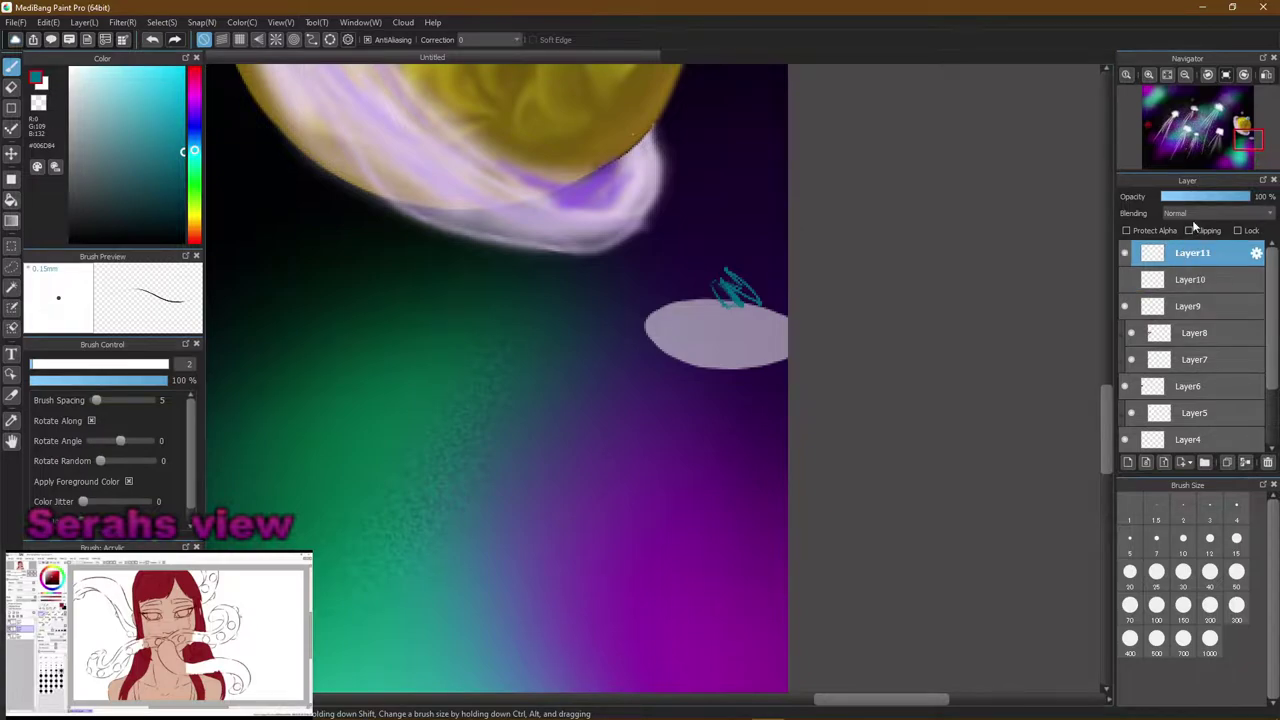
left_click(1189, 231)
left_click(1189, 231)
left_click(1202, 279)
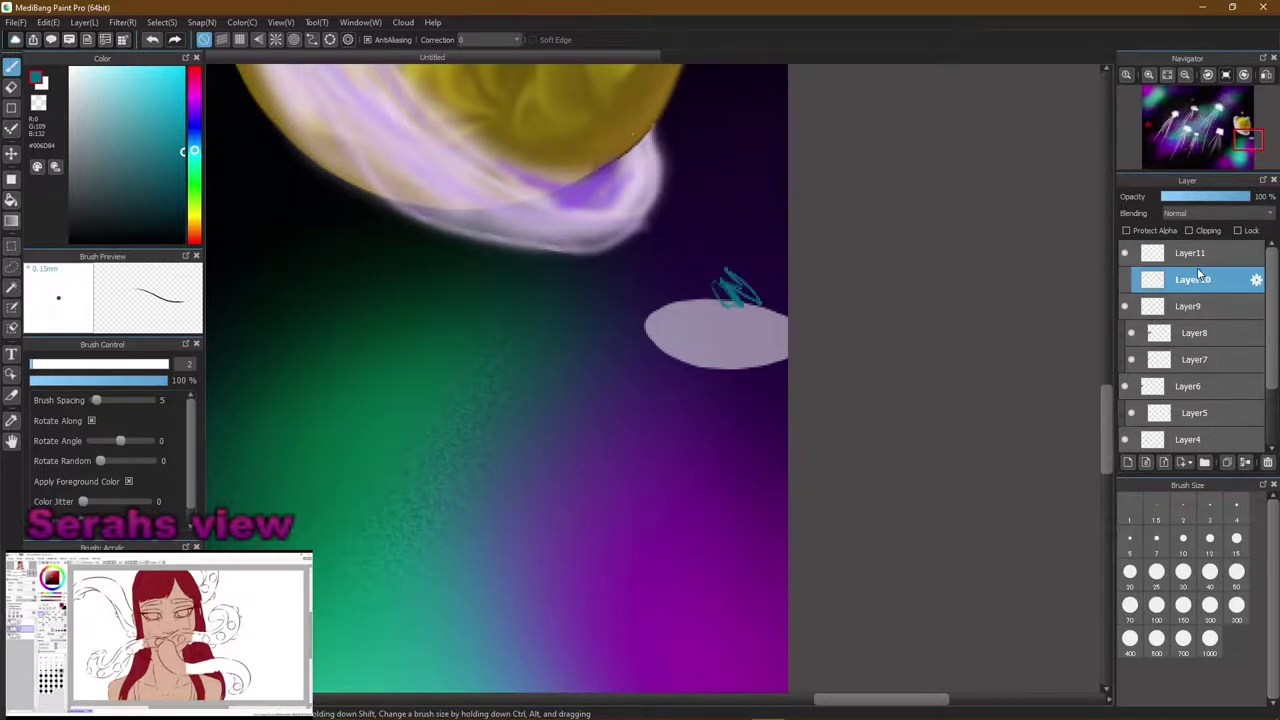
left_click(1205, 292)
left_click(1204, 279)
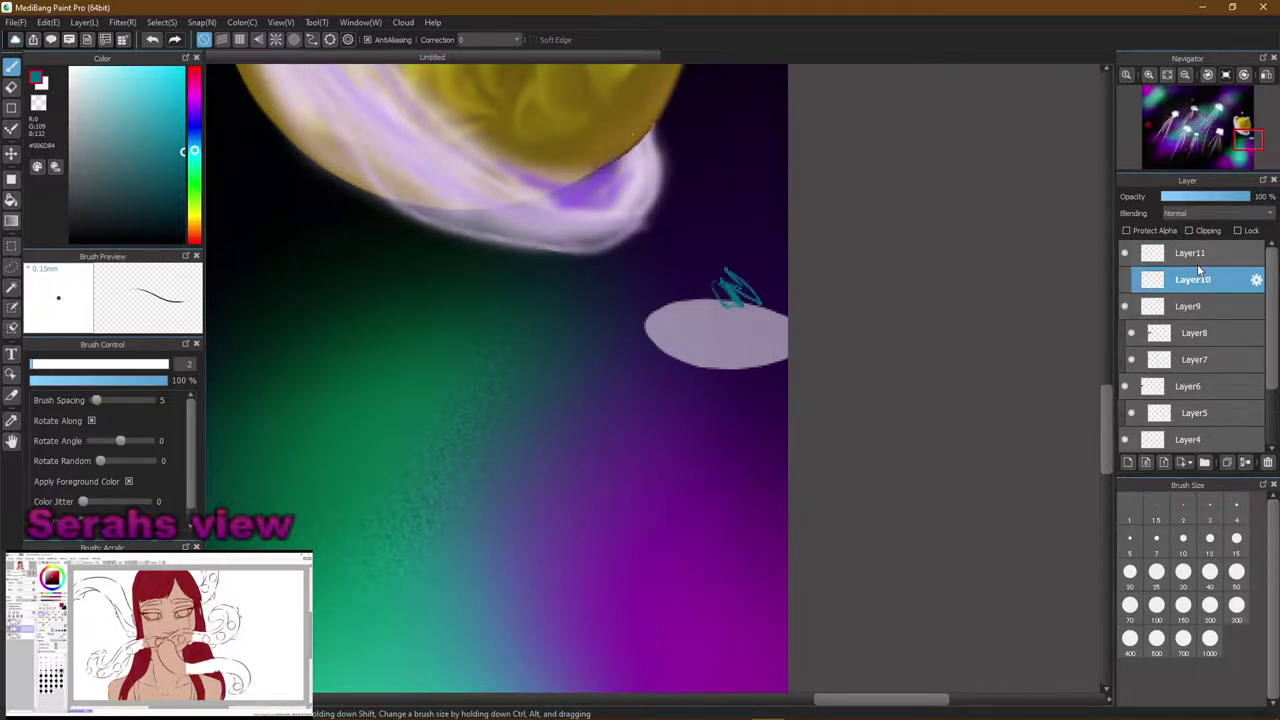
double_click(1133, 285)
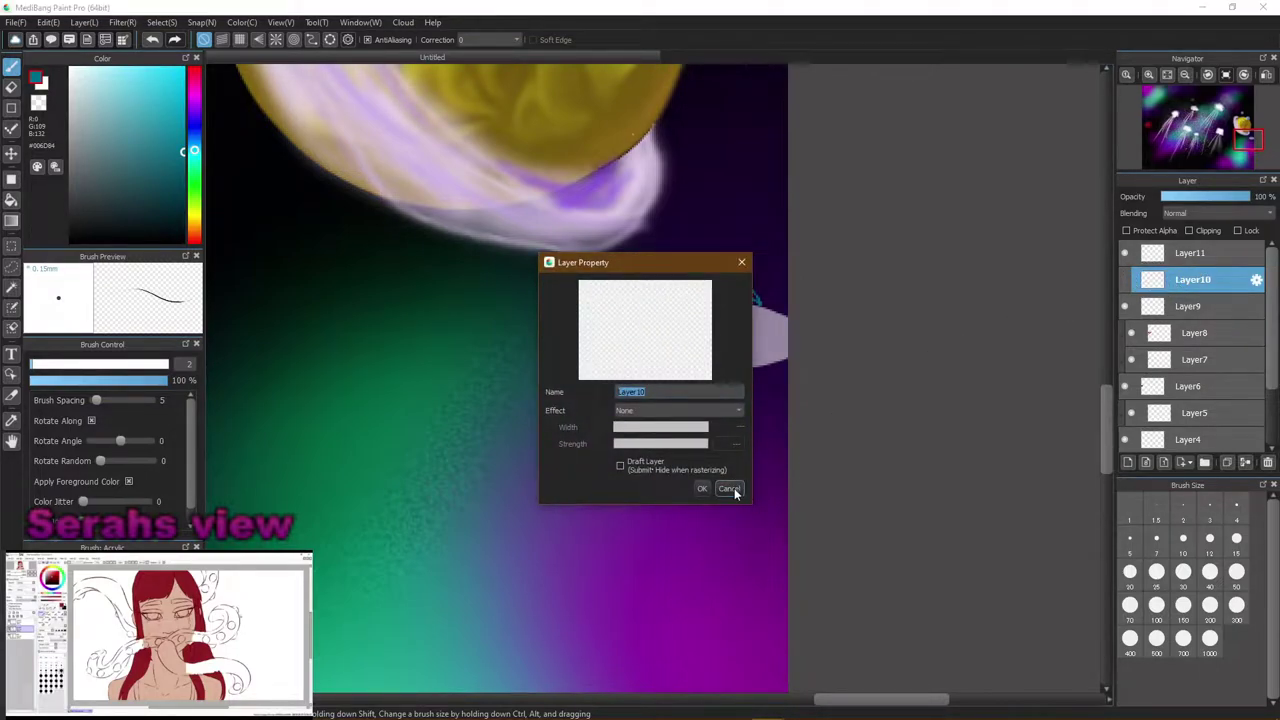
left_click(729, 488)
Select Layer4 and toggle Layer10's visibility on and off, leaving Layer10 shown
left_click(1194, 440)
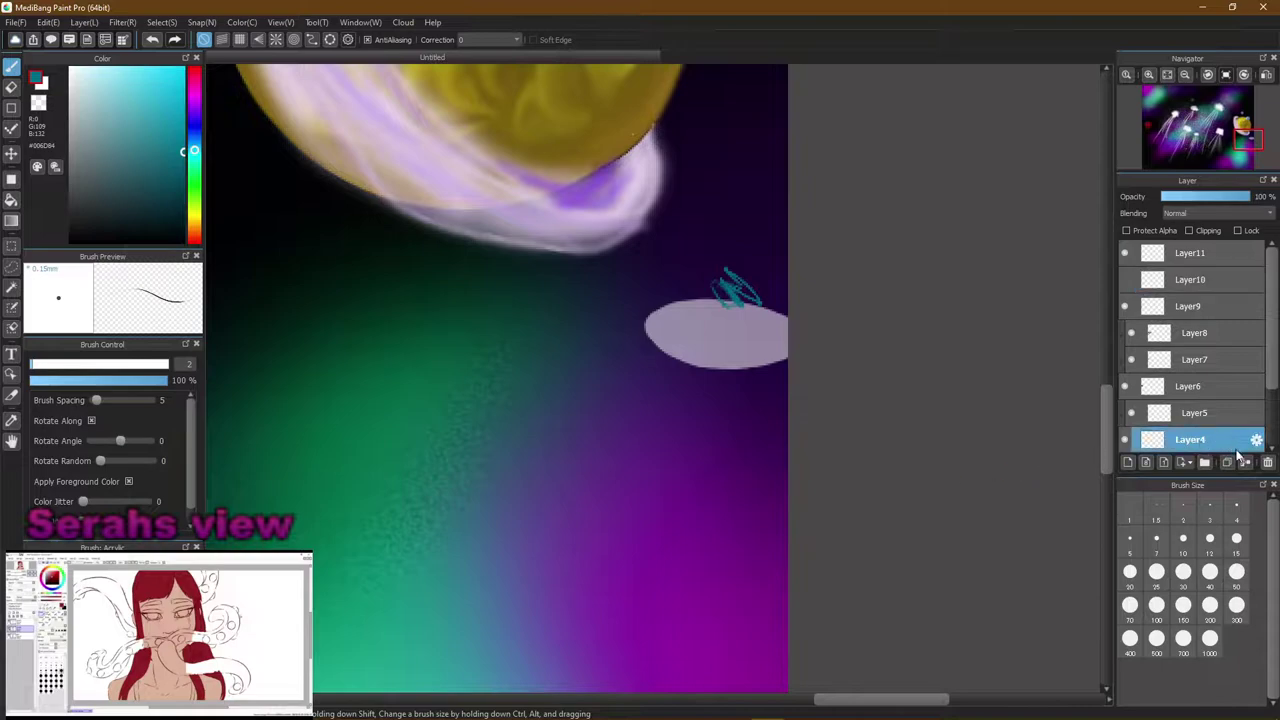
left_click(1125, 280)
left_click(1125, 280)
left_click(1125, 280)
left_click(1125, 280)
left_click(1123, 286)
left_click(1121, 292)
left_click(1124, 284)
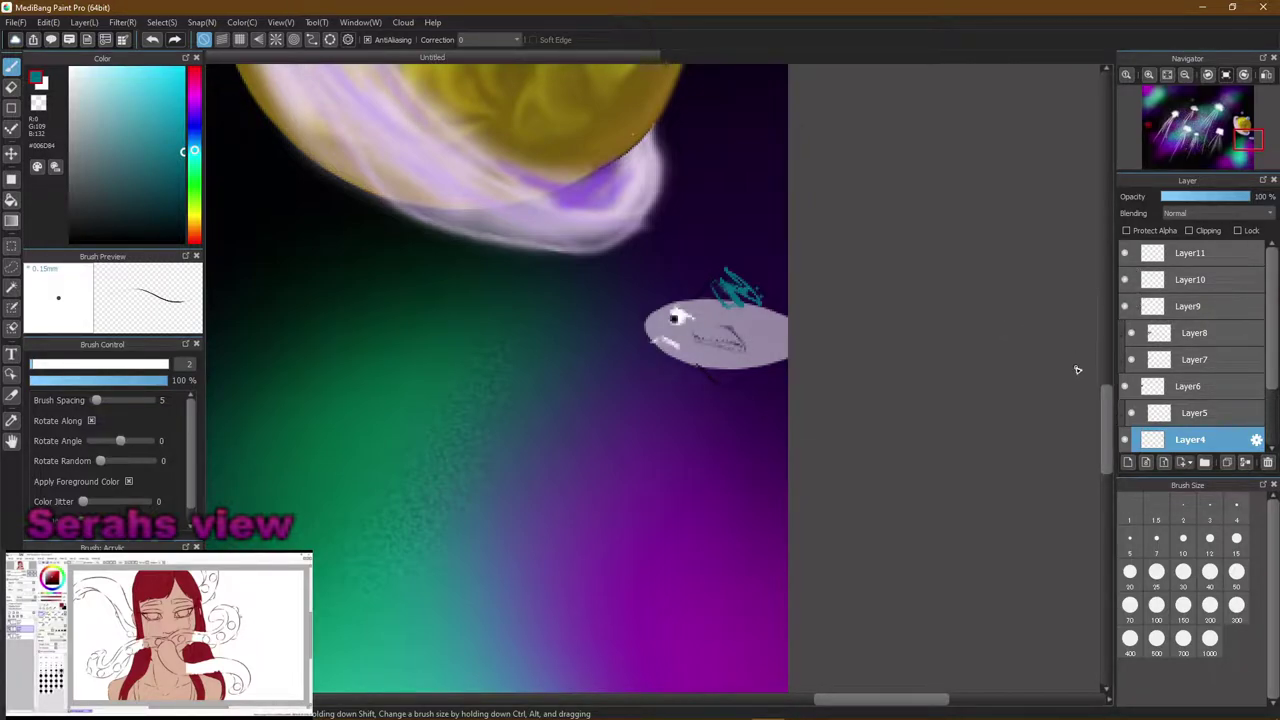
left_click(1125, 280)
left_click(1125, 284)
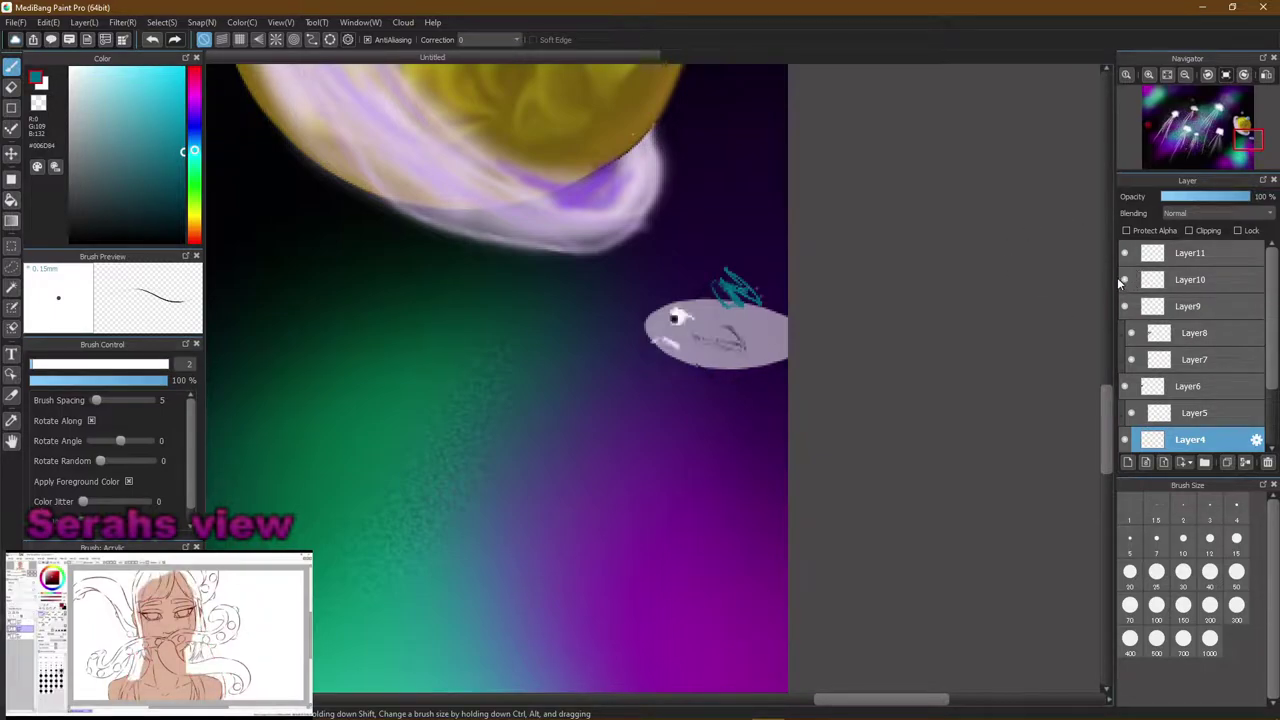
Rename Layer10 as "sad fish"
left_click(1197, 287)
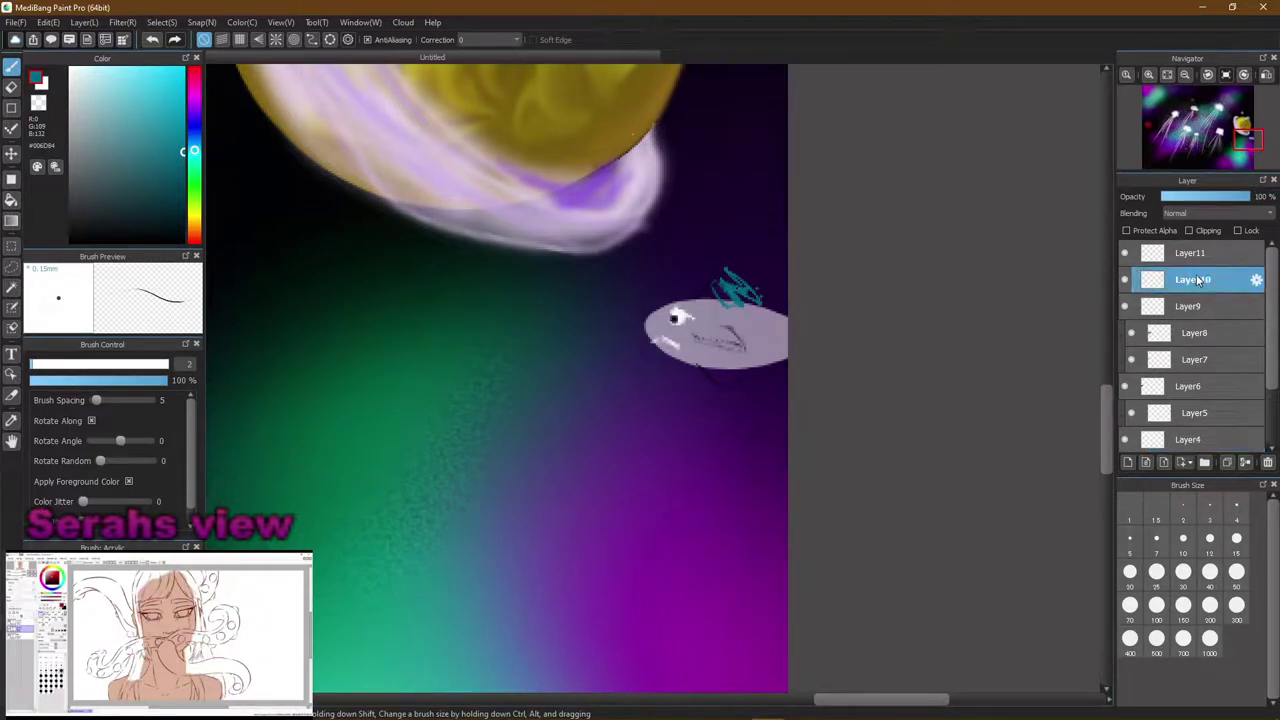
left_click(1256, 280)
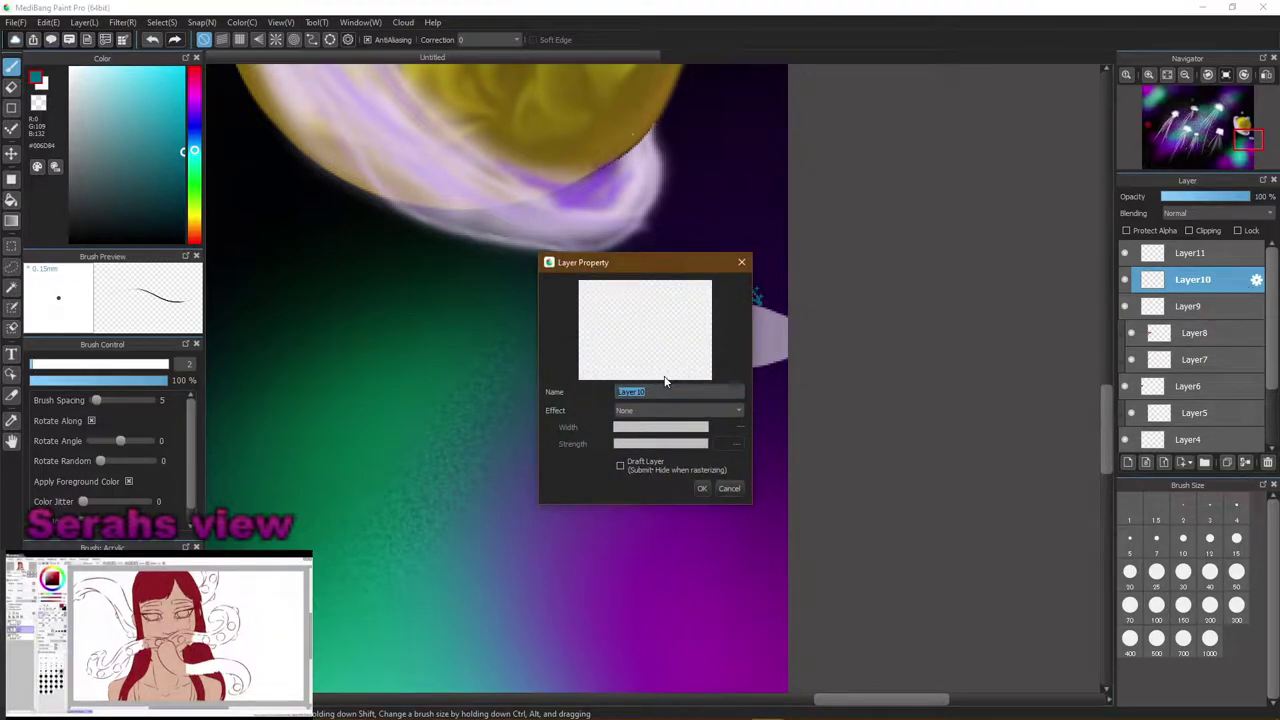
key("BackSpace")
type("sad fish")
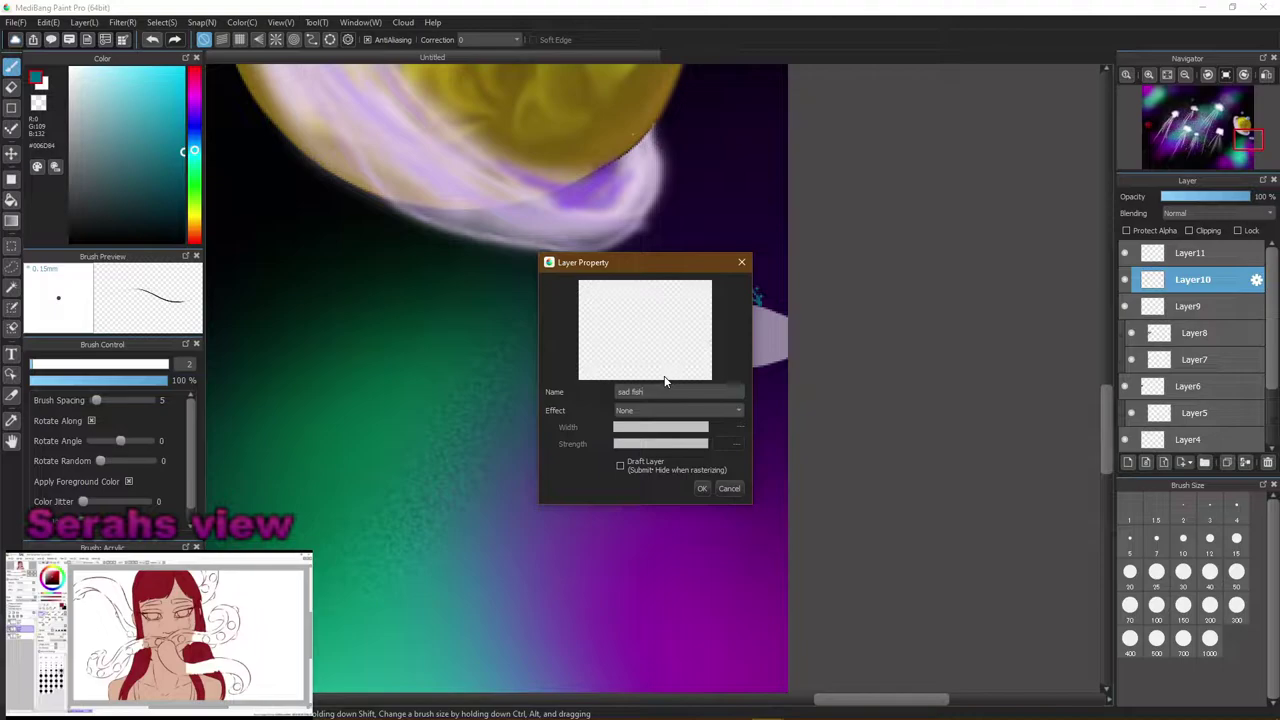
left_click(697, 487)
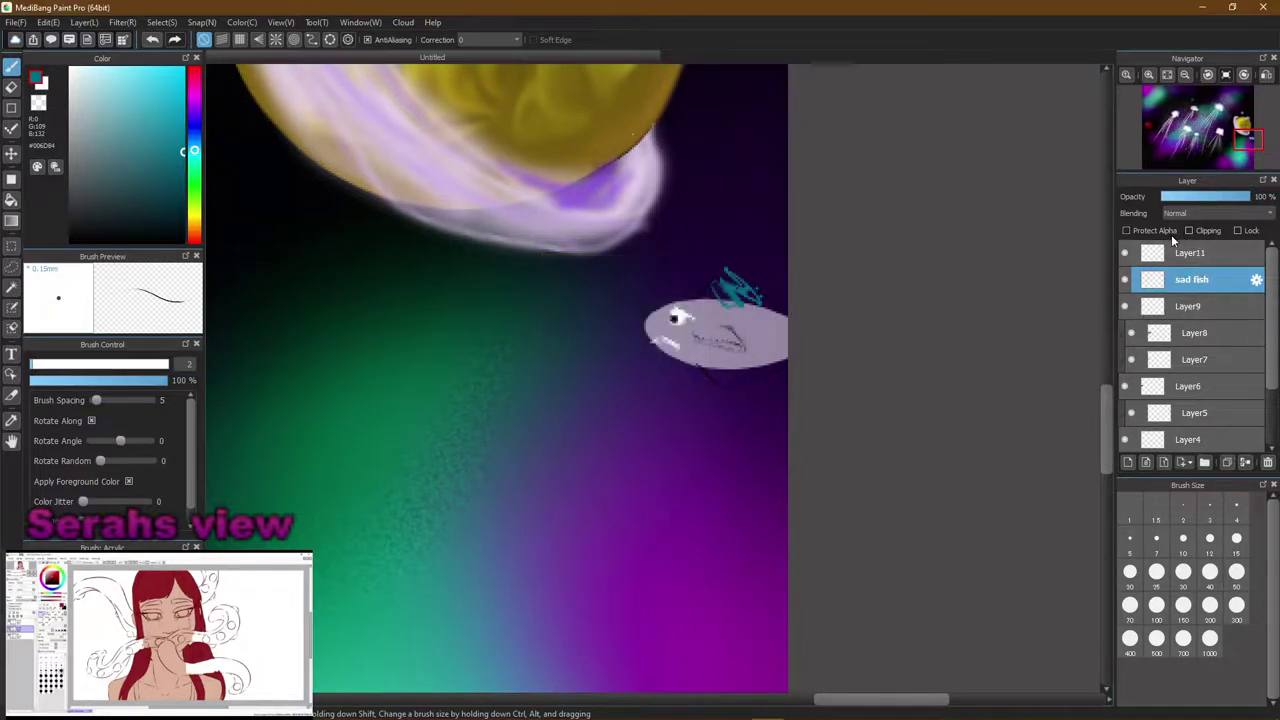
Toggle Layer11's visibility and try clipping it to the sad fish layer, turning the clipping off again each time
left_click(1125, 254)
left_click(1124, 255)
left_click(1189, 250)
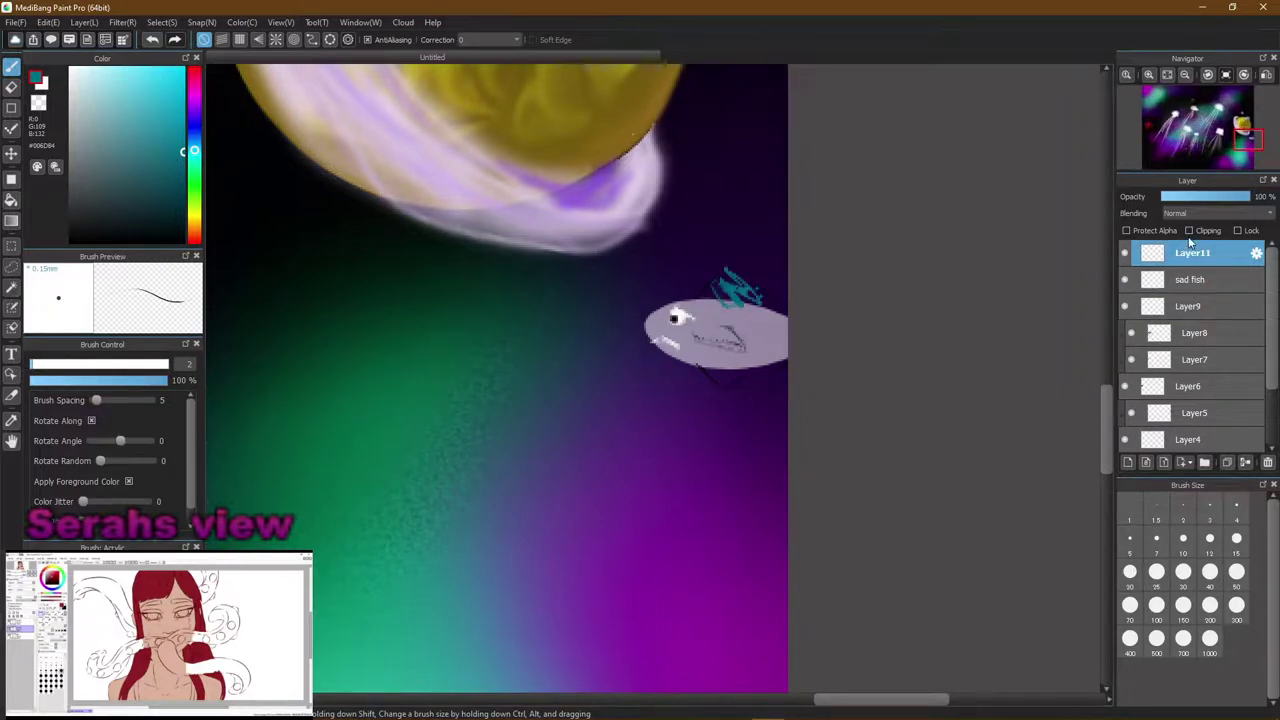
left_click(1189, 231)
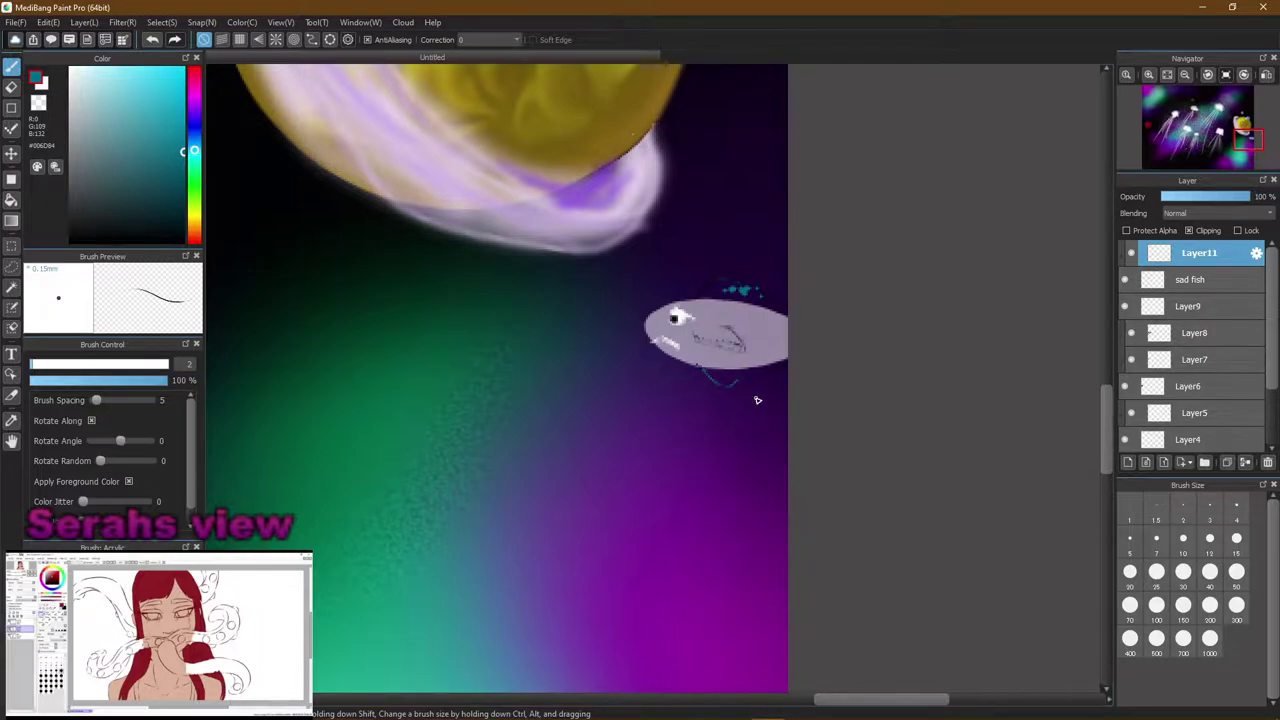
key("ctrl+z")
left_click(1202, 212)
left_click(1194, 226)
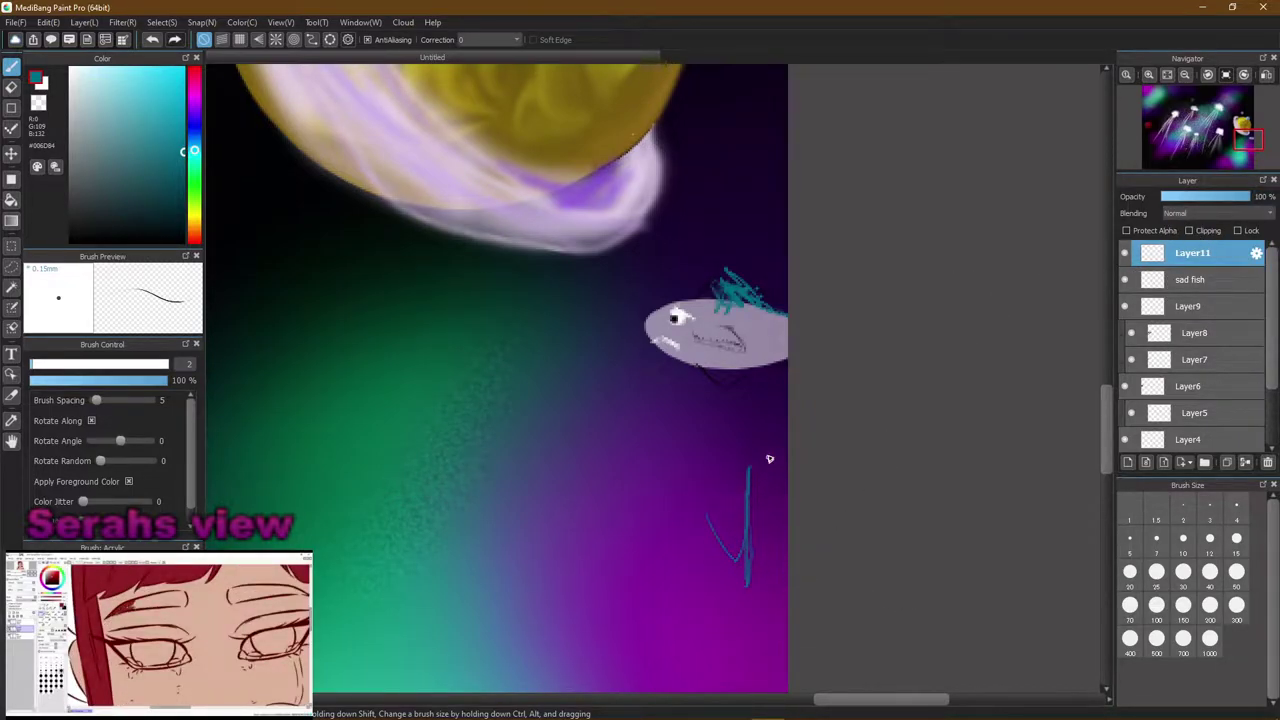
key("ctrl+alt+g")
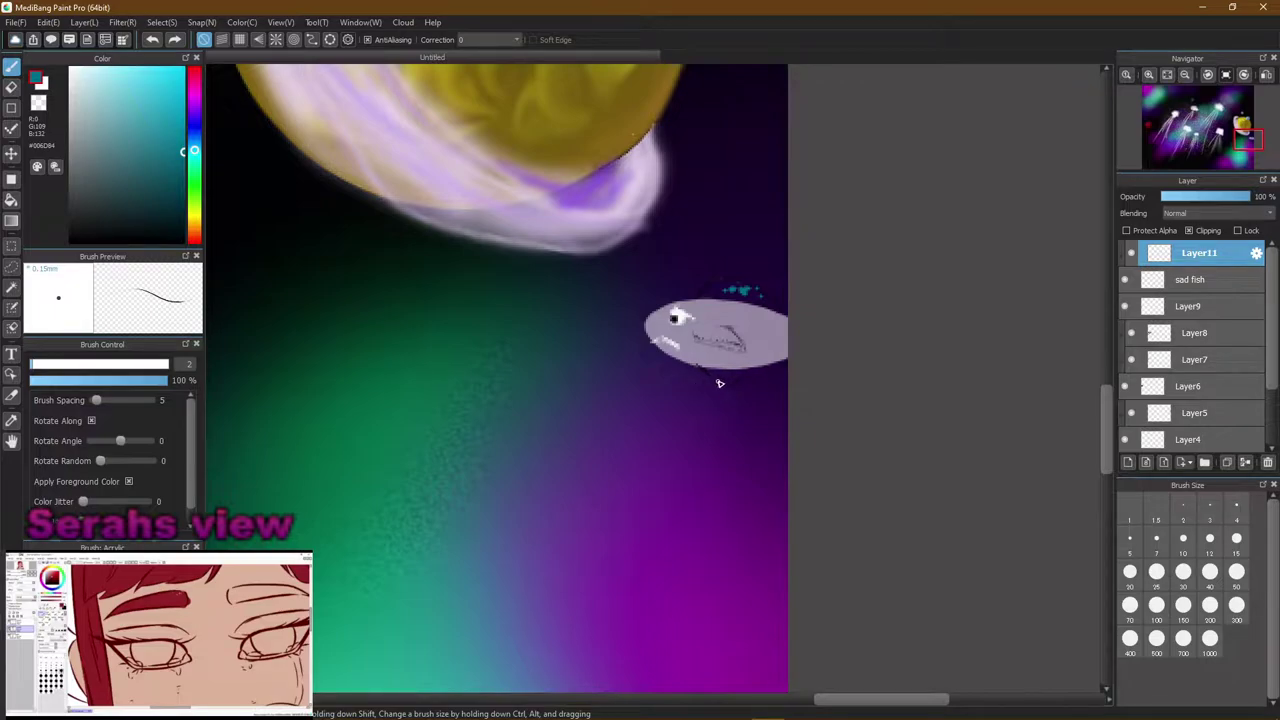
scroll(728, 375, "up", 3)
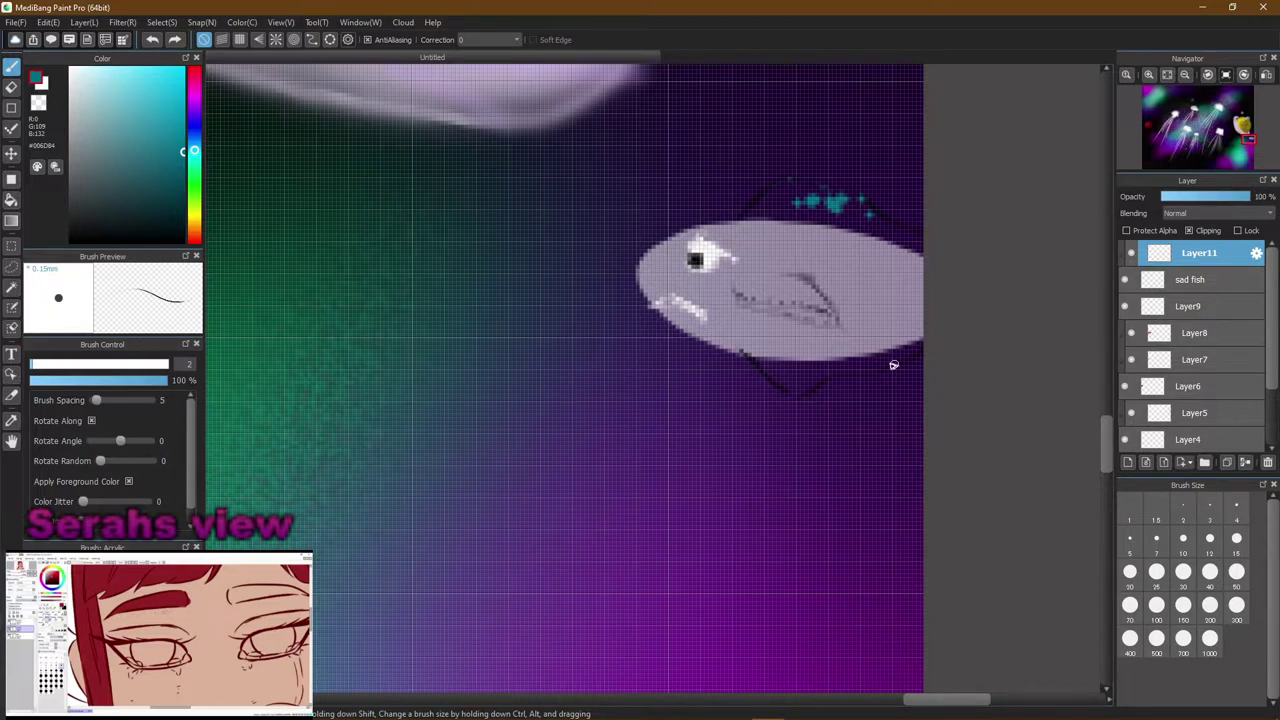
left_click(1189, 231)
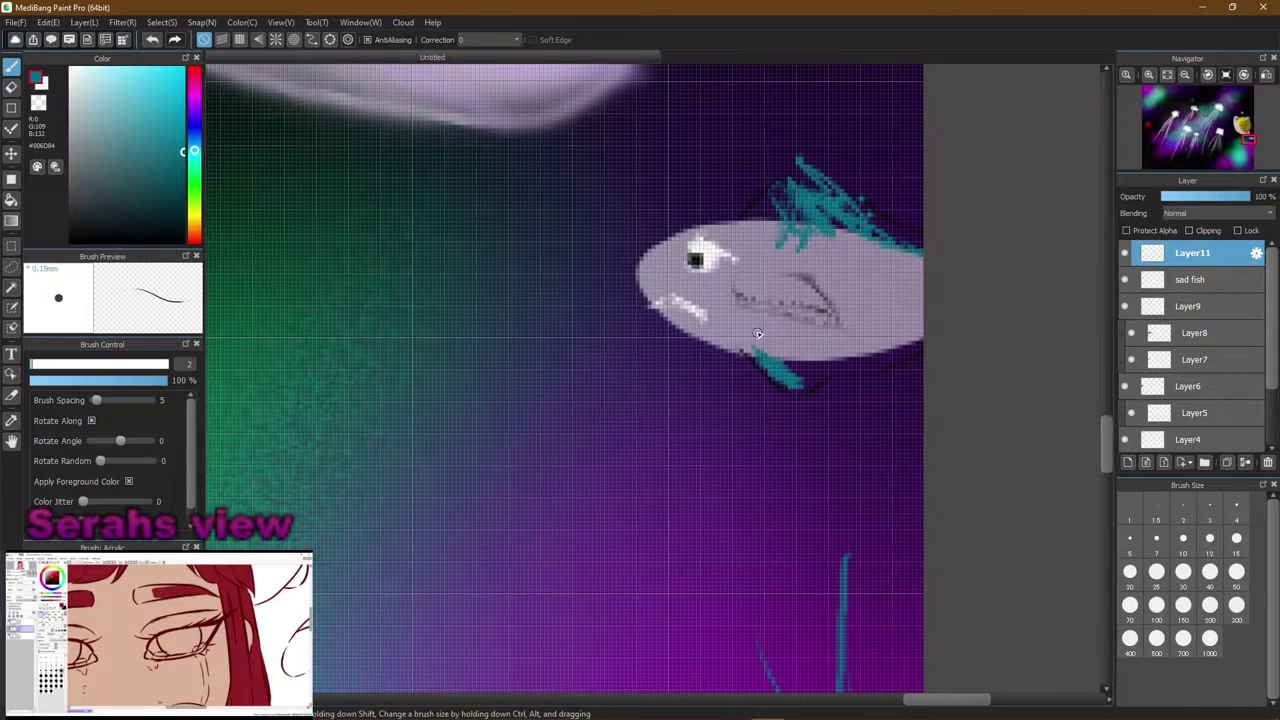
Fill the fish's lower fin with solid teal on Layer11, following the dark sketch outline below the belly
left_click_drag(745, 350, 745, 354)
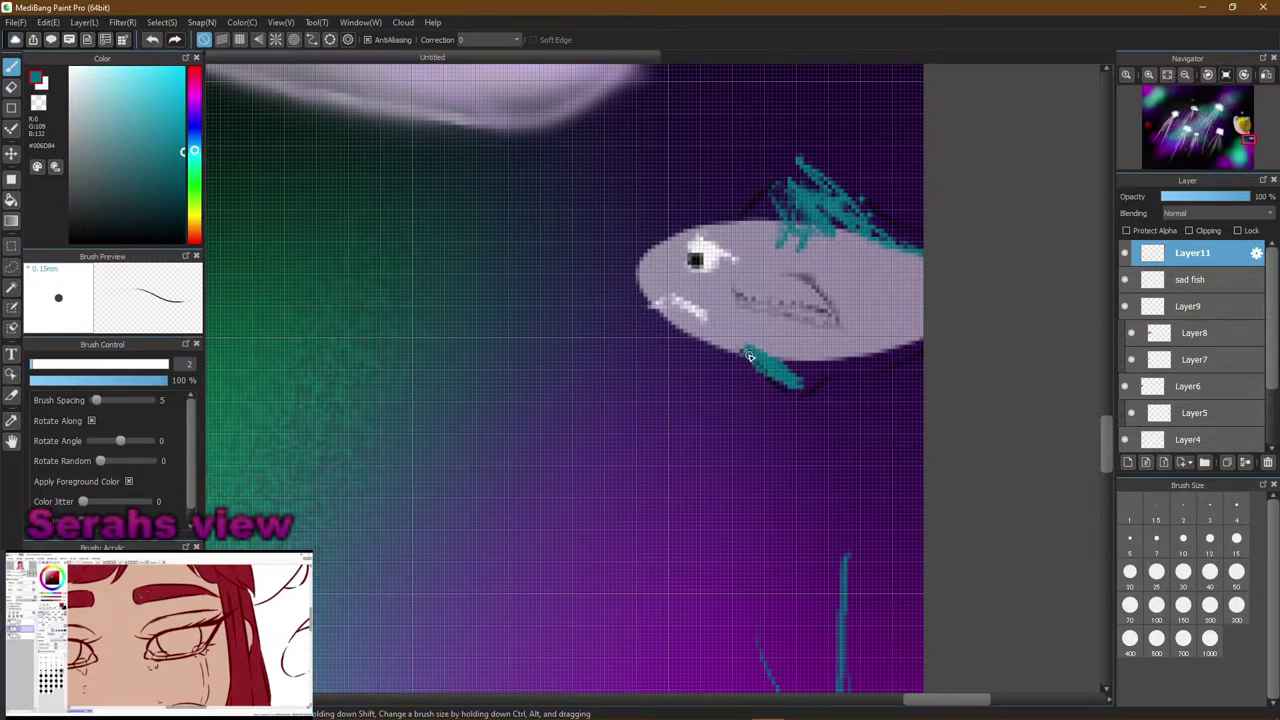
key("ctrl+z")
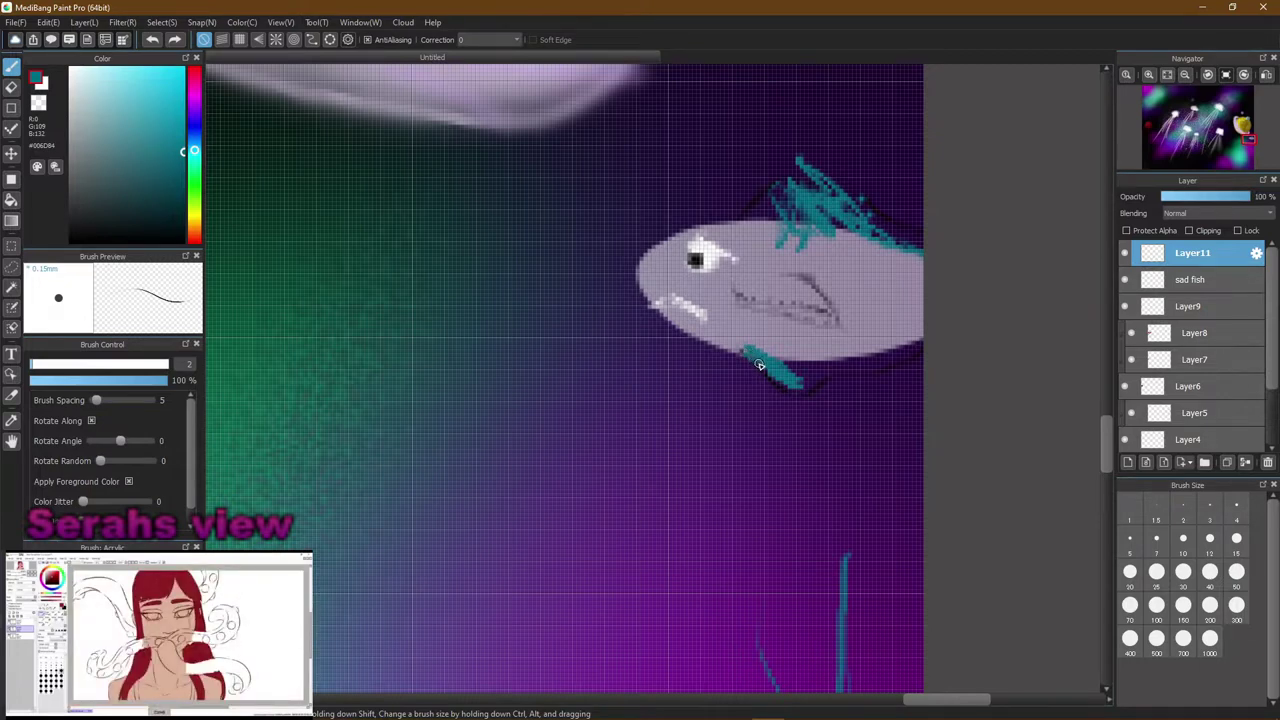
mouse_move(803, 396)
left_mouse_down()
mouse_move(873, 373)
mouse_move(926, 339)
mouse_move(795, 382)
mouse_move(805, 341)
left_mouse_up()
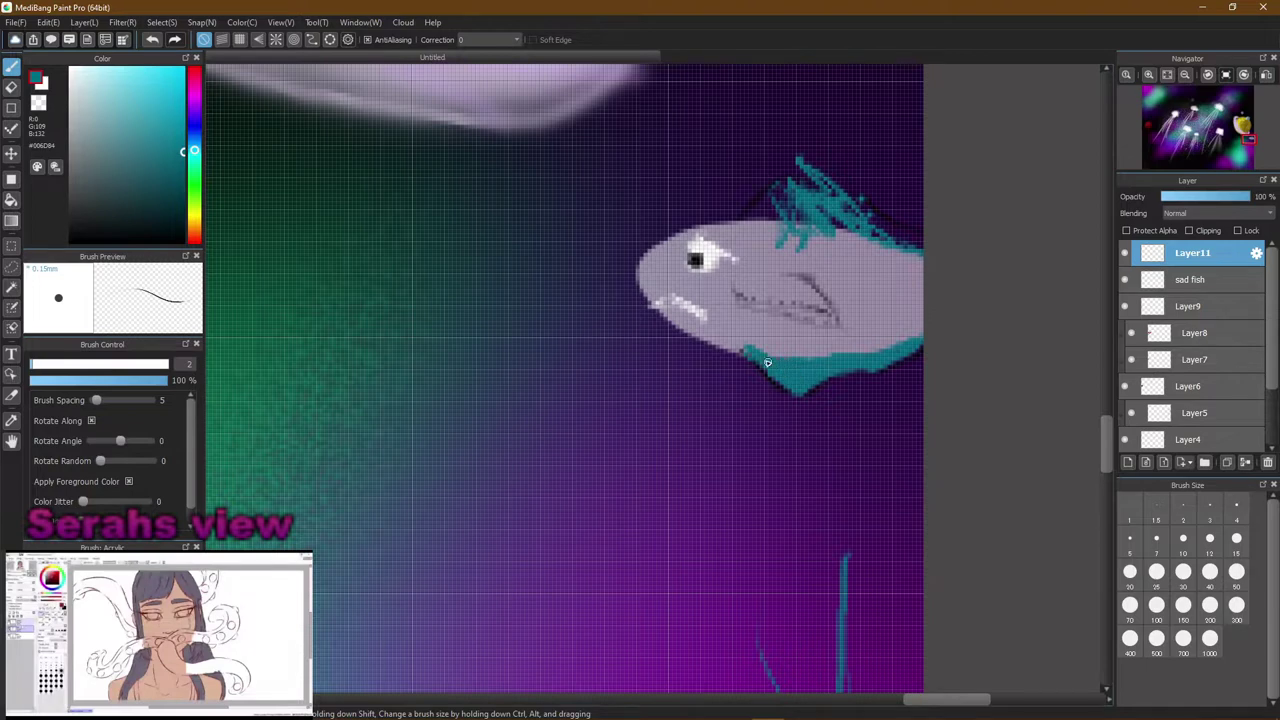
left_click_drag(753, 352, 763, 365)
Erase the loose teal scribble above the fish's back and the lower fin paint that overlaps the body
left_click(11, 86)
mouse_move(814, 134)
left_mouse_down()
mouse_move(829, 188)
mouse_move(807, 198)
mouse_move(798, 233)
mouse_move(799, 181)
mouse_move(797, 203)
mouse_move(915, 248)
left_mouse_up()
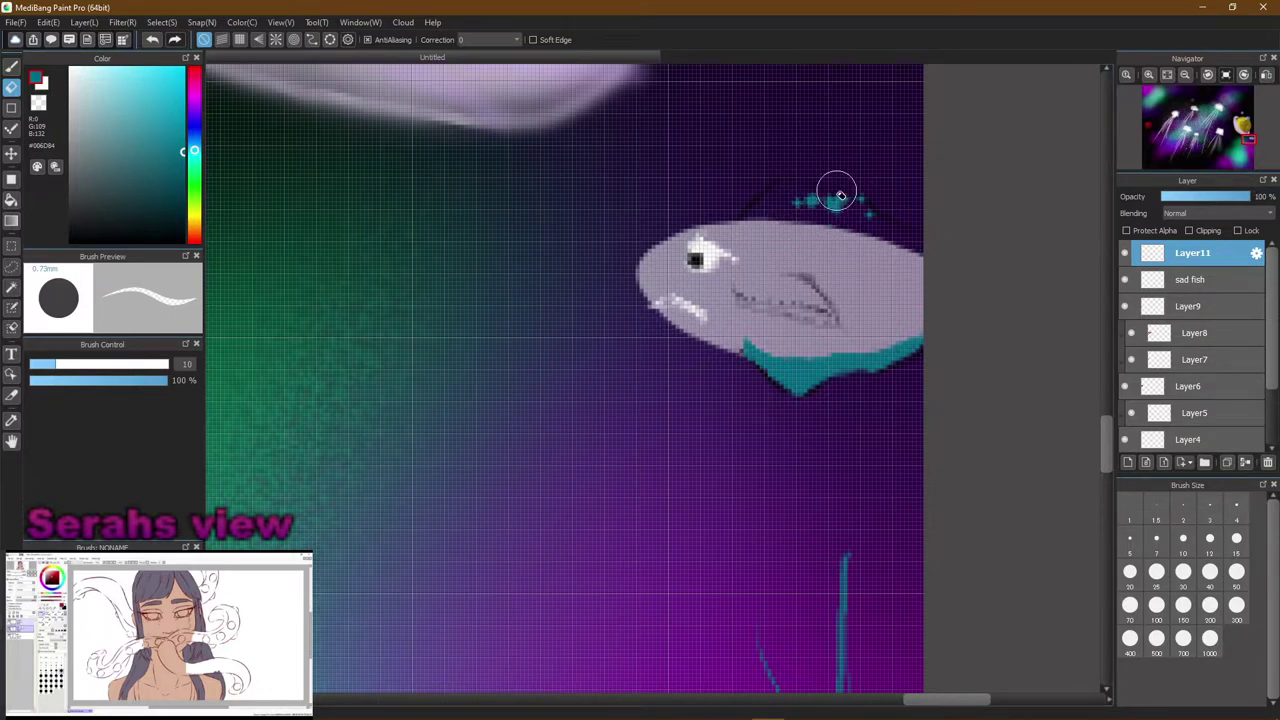
mouse_move(750, 331)
left_mouse_down()
mouse_move(743, 343)
mouse_move(900, 340)
left_mouse_up()
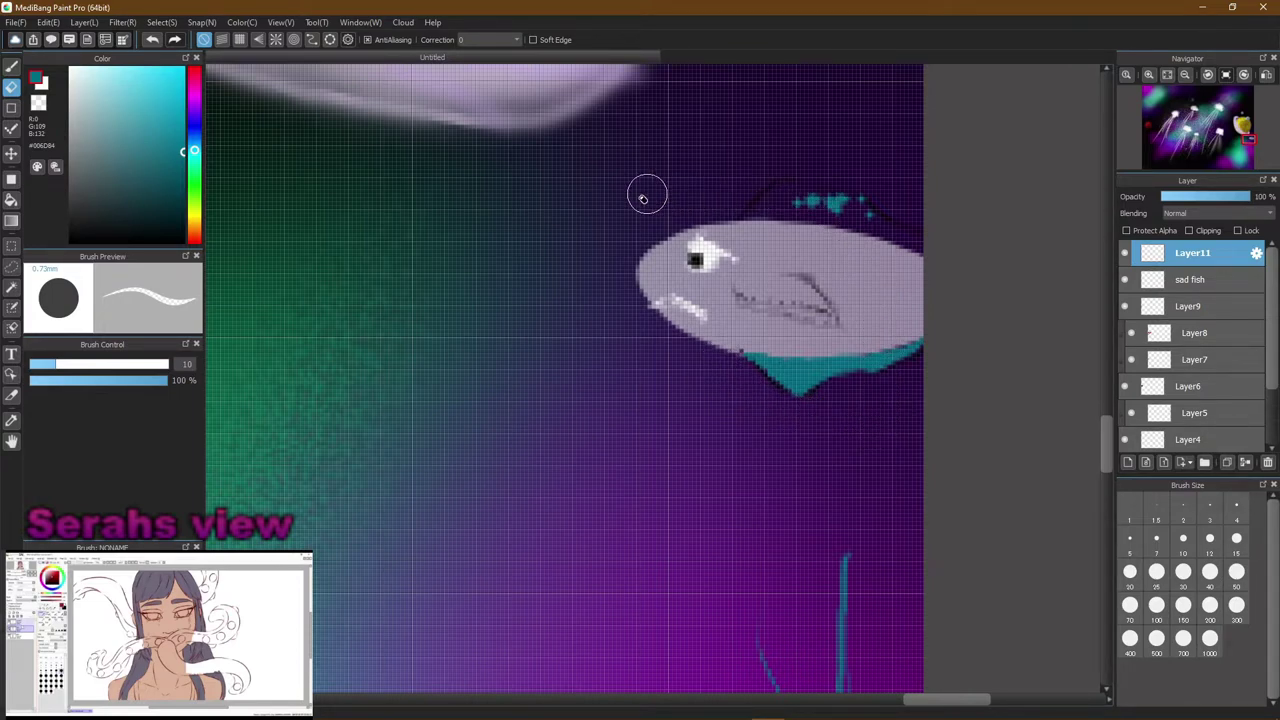
Outline the fish's upper fin in teal along the sketch and fill it in down to the back
left_click(11, 66)
left_click_drag(838, 203, 843, 236)
key("ctrl+z")
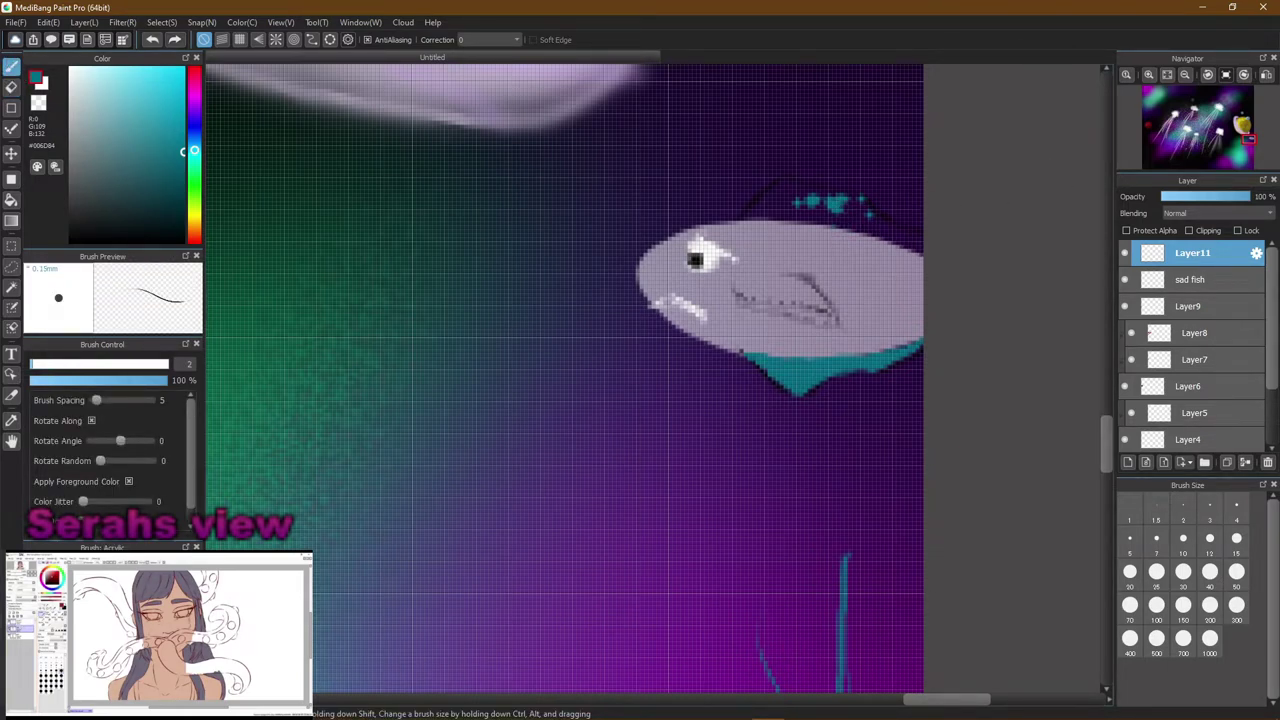
mouse_move(790, 181)
left_mouse_down()
mouse_move(740, 218)
mouse_move(791, 174)
mouse_move(921, 240)
left_mouse_up()
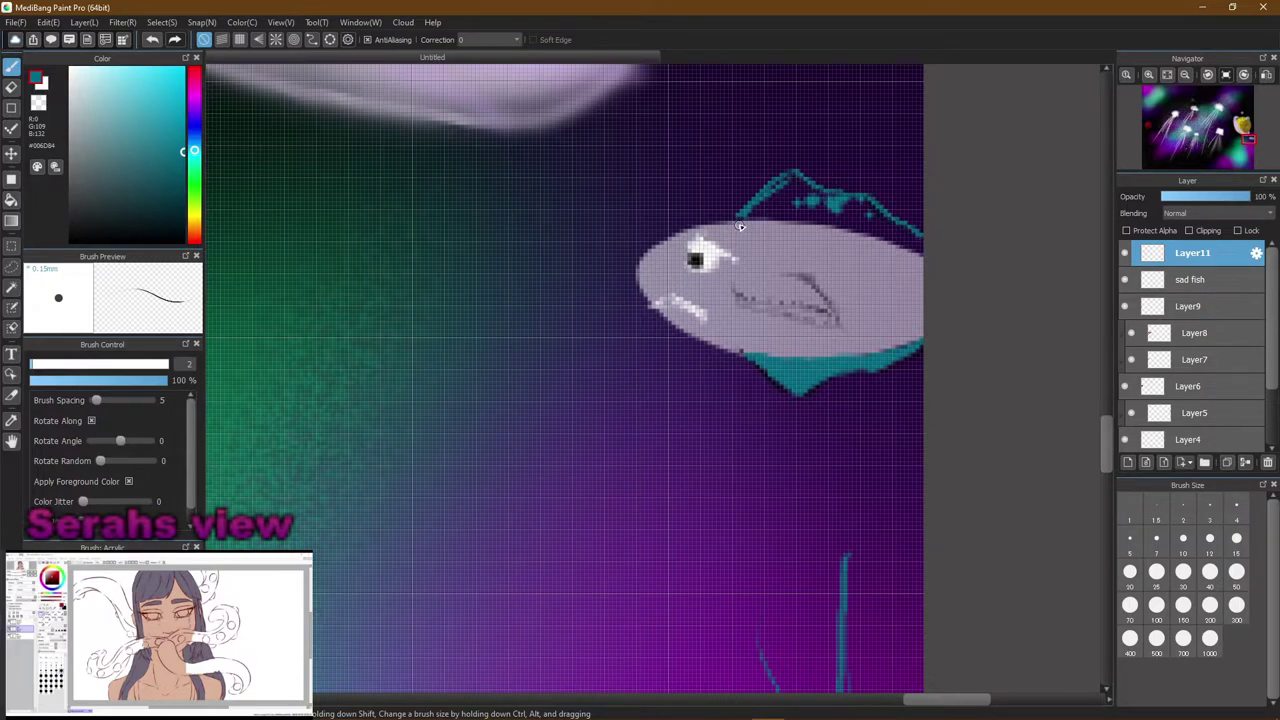
mouse_move(753, 221)
left_mouse_down()
mouse_move(835, 227)
mouse_move(906, 256)
mouse_move(888, 244)
left_mouse_up()
mouse_move(795, 196)
left_mouse_down()
mouse_move(751, 217)
mouse_move(800, 212)
mouse_move(810, 200)
mouse_move(772, 203)
mouse_move(800, 200)
mouse_move(800, 180)
mouse_move(823, 208)
mouse_move(815, 195)
mouse_move(892, 228)
mouse_move(884, 212)
mouse_move(929, 248)
mouse_move(821, 216)
left_mouse_up()
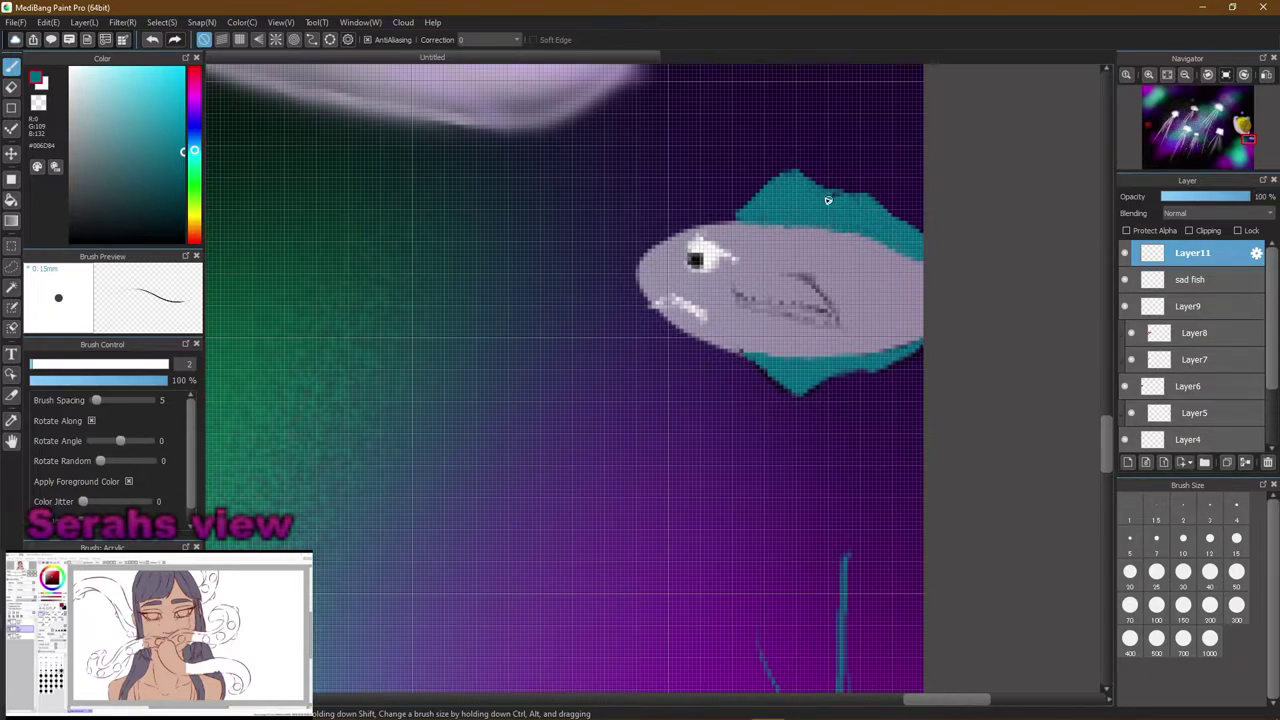
left_click_drag(830, 195, 863, 202)
Try to trim the top edge of the fish's upper fin with the eraser
left_click(11, 86)
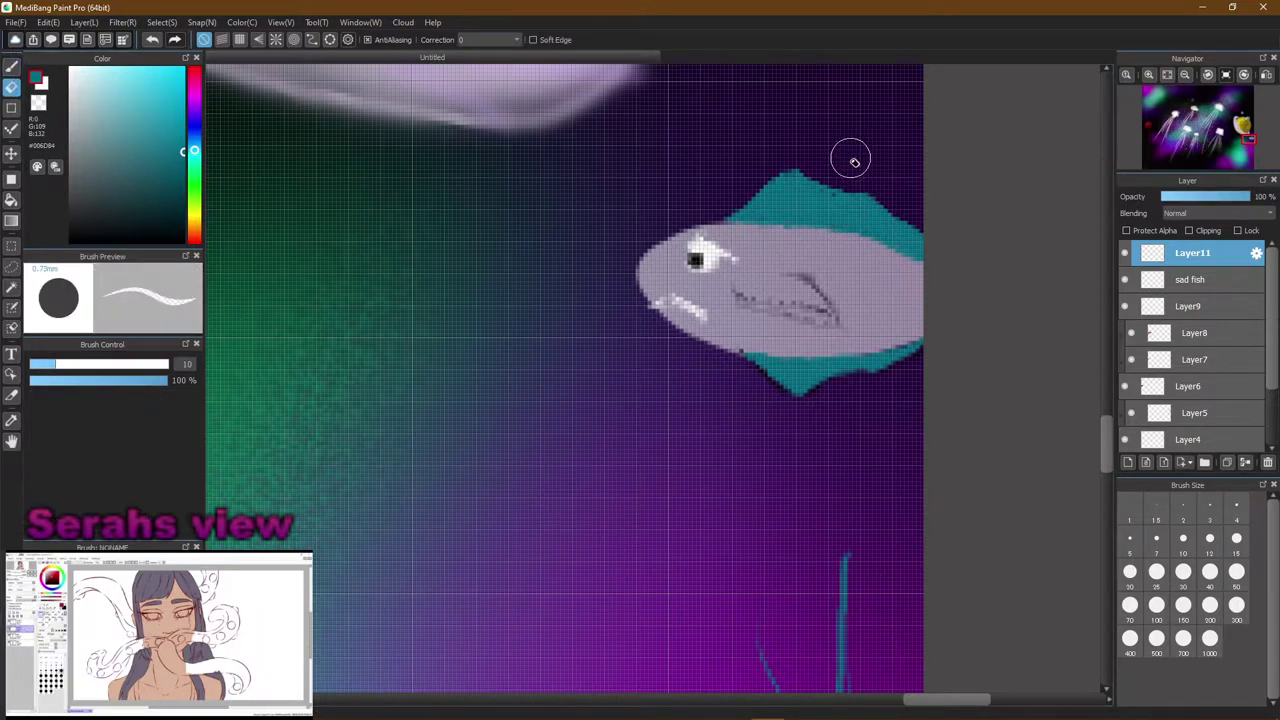
mouse_move(829, 173)
left_mouse_down()
mouse_move(801, 162)
mouse_move(818, 180)
mouse_move(854, 180)
mouse_move(837, 186)
mouse_move(803, 167)
mouse_move(861, 160)
mouse_move(816, 176)
left_mouse_up()
key("ctrl+z")
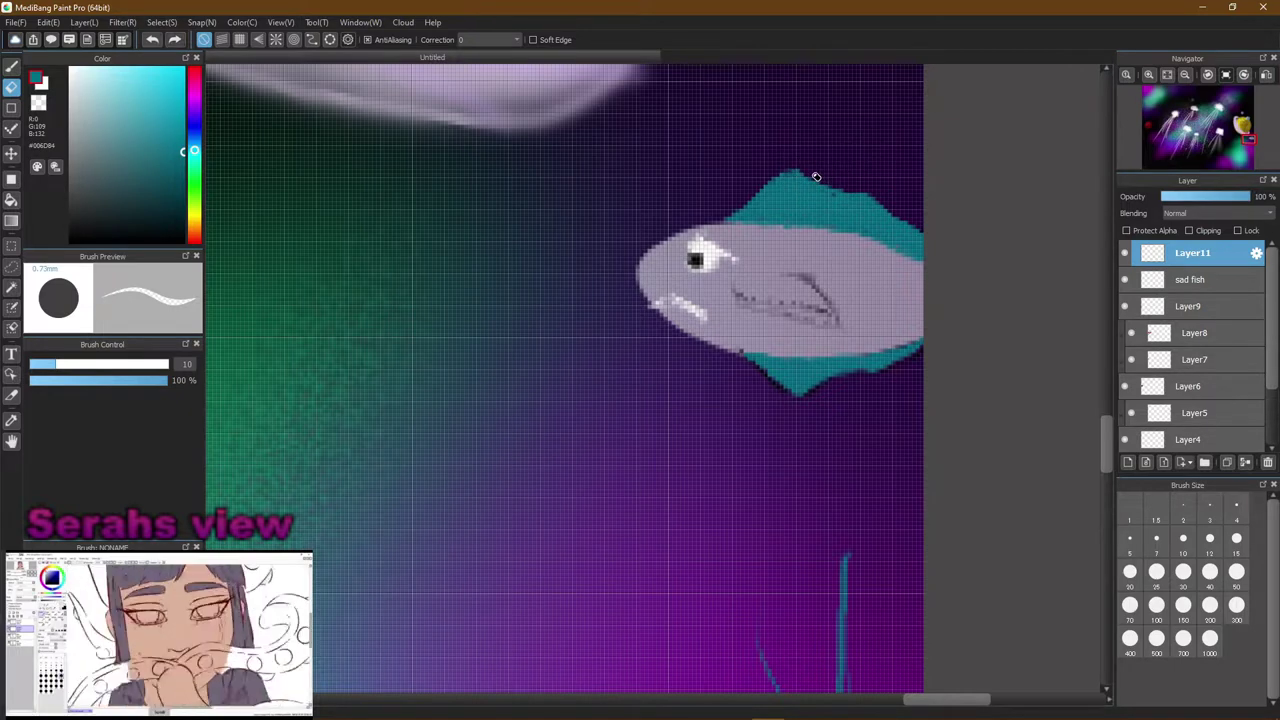
double_click(974, 6)
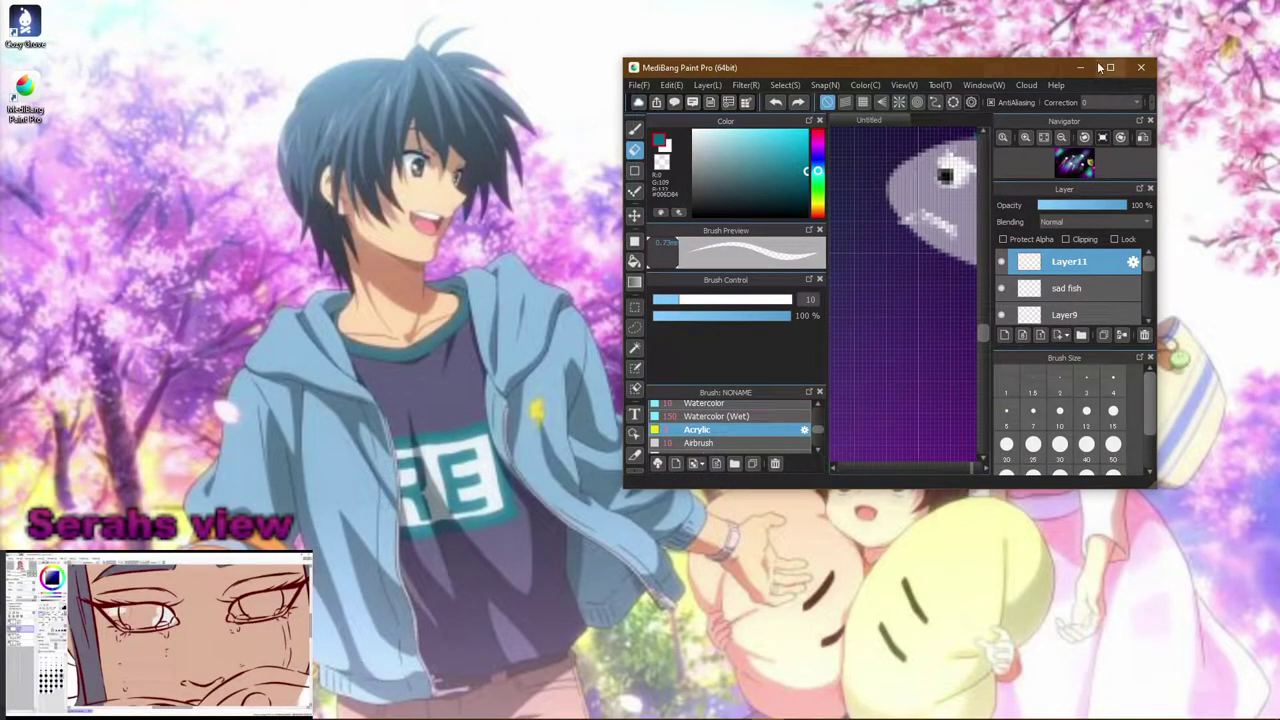
left_click_drag(1097, 66, 470, 8)
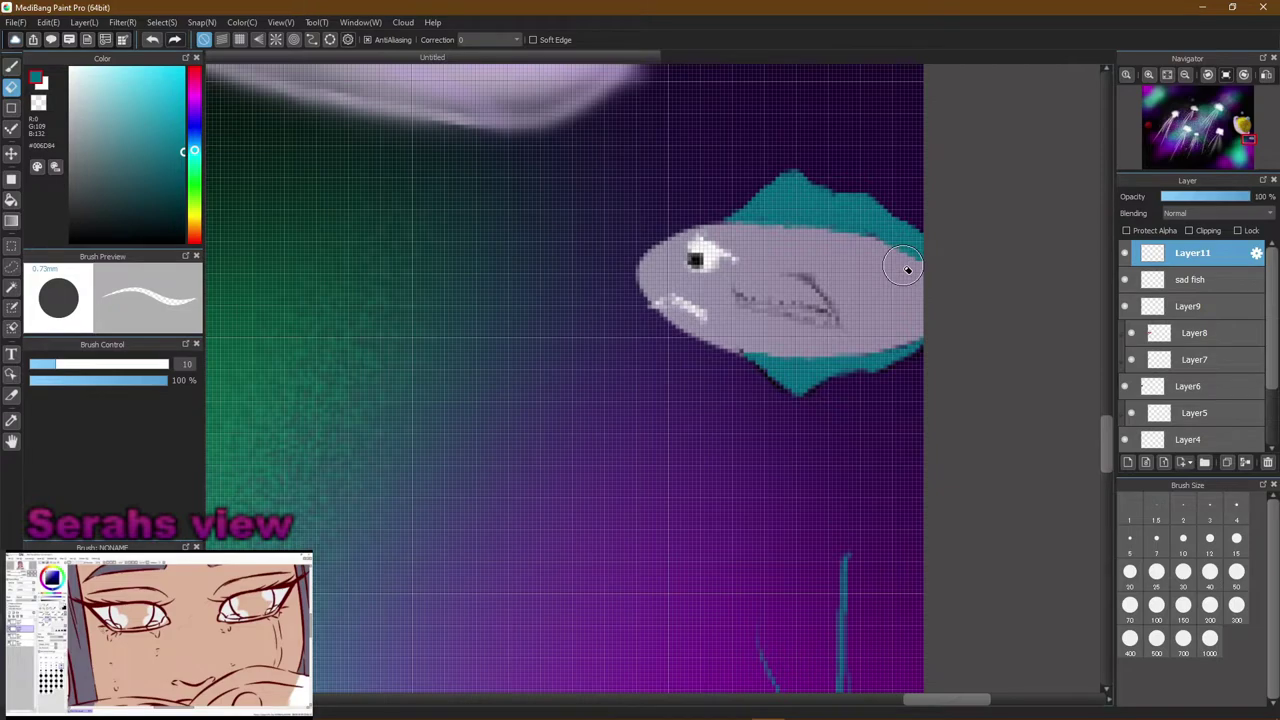
double_click(1018, 6)
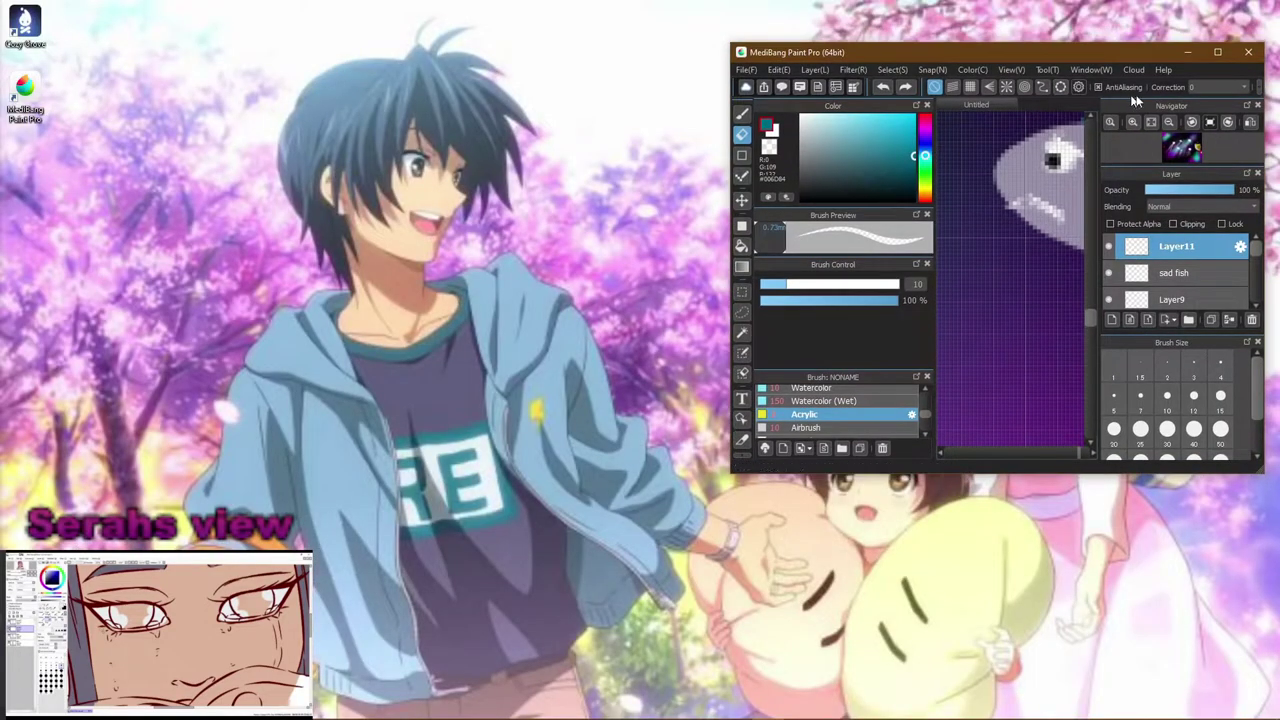
left_click(1216, 52)
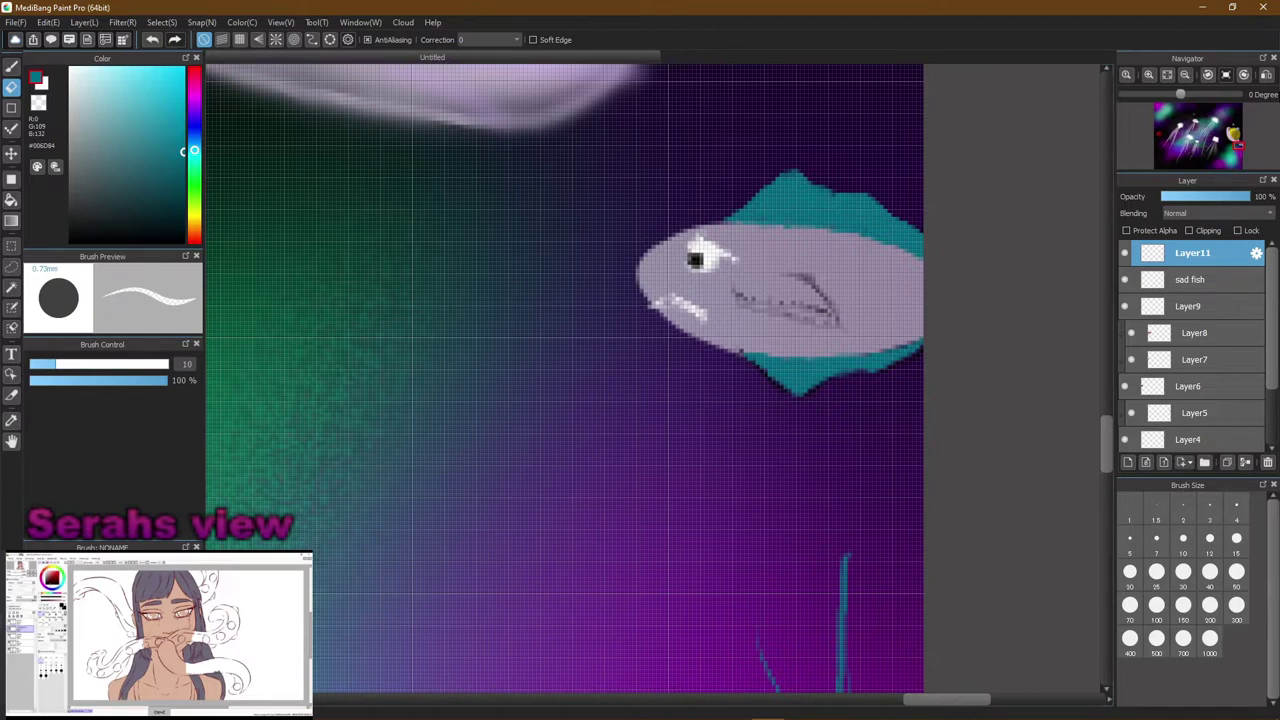
Add a new layer above Layer11 and clip it to the teal fins
left_click(1128, 463)
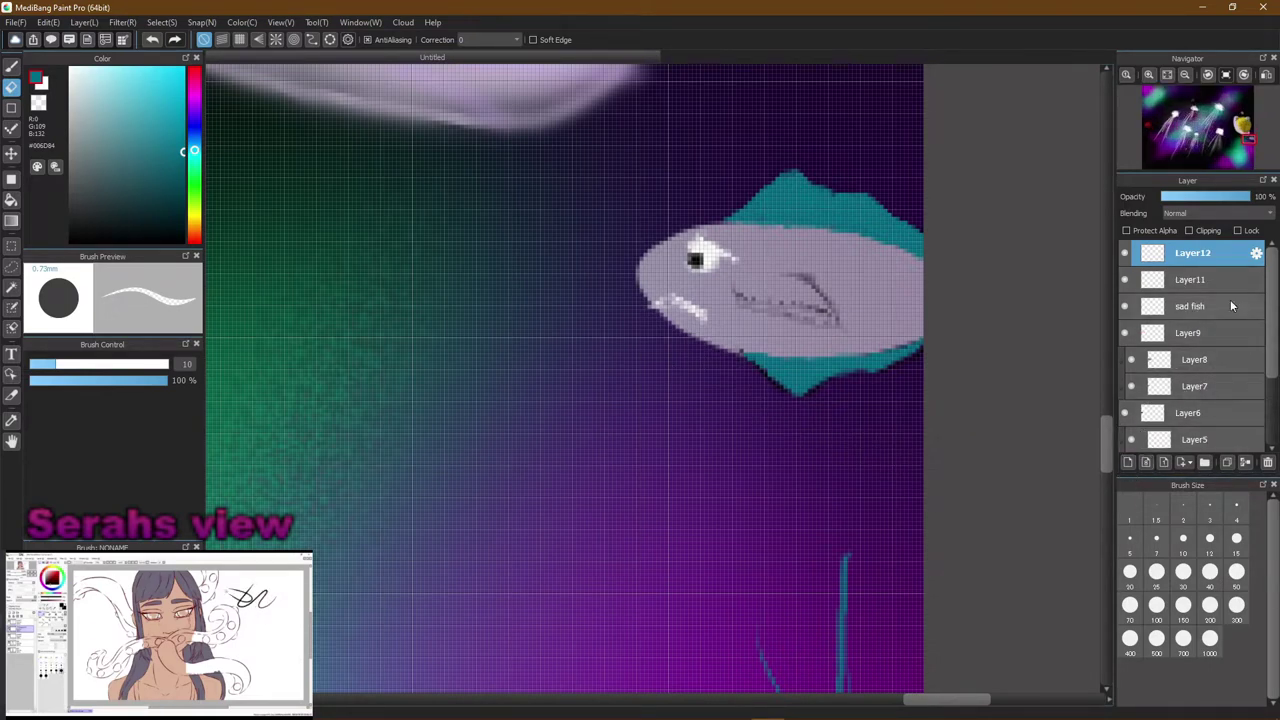
left_click(1188, 231)
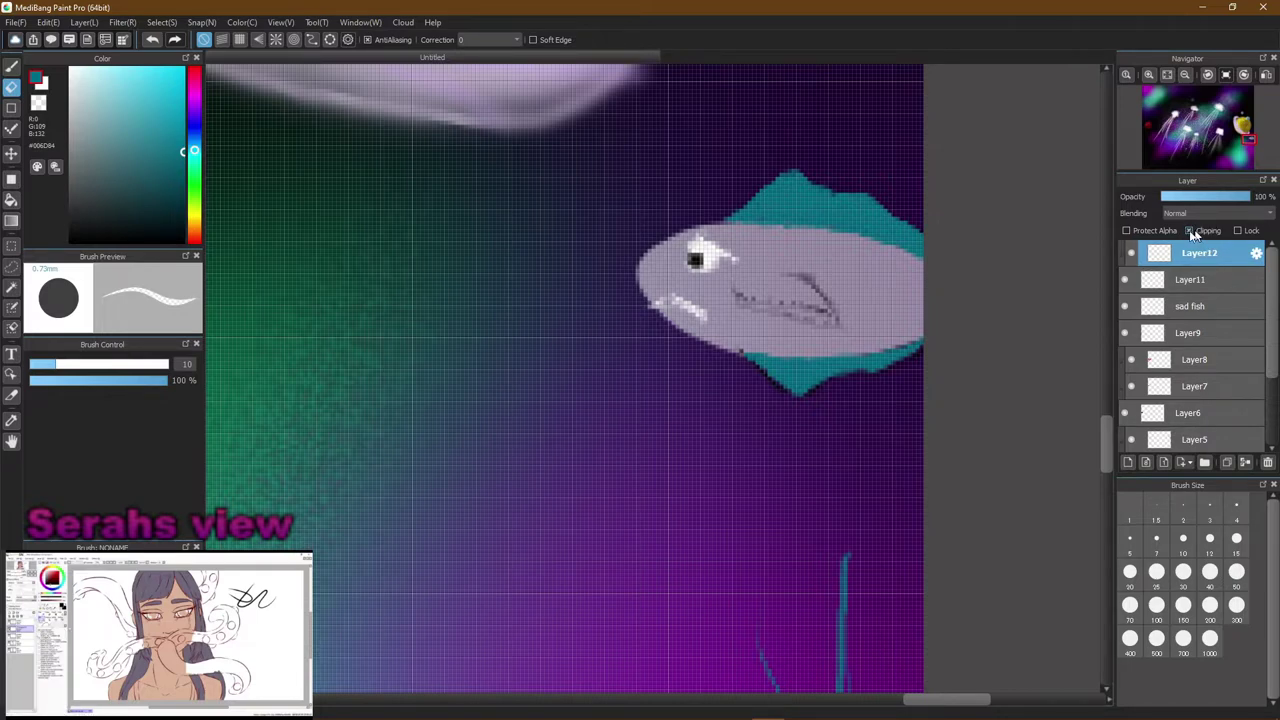
left_click_drag(795, 290, 814, 306)
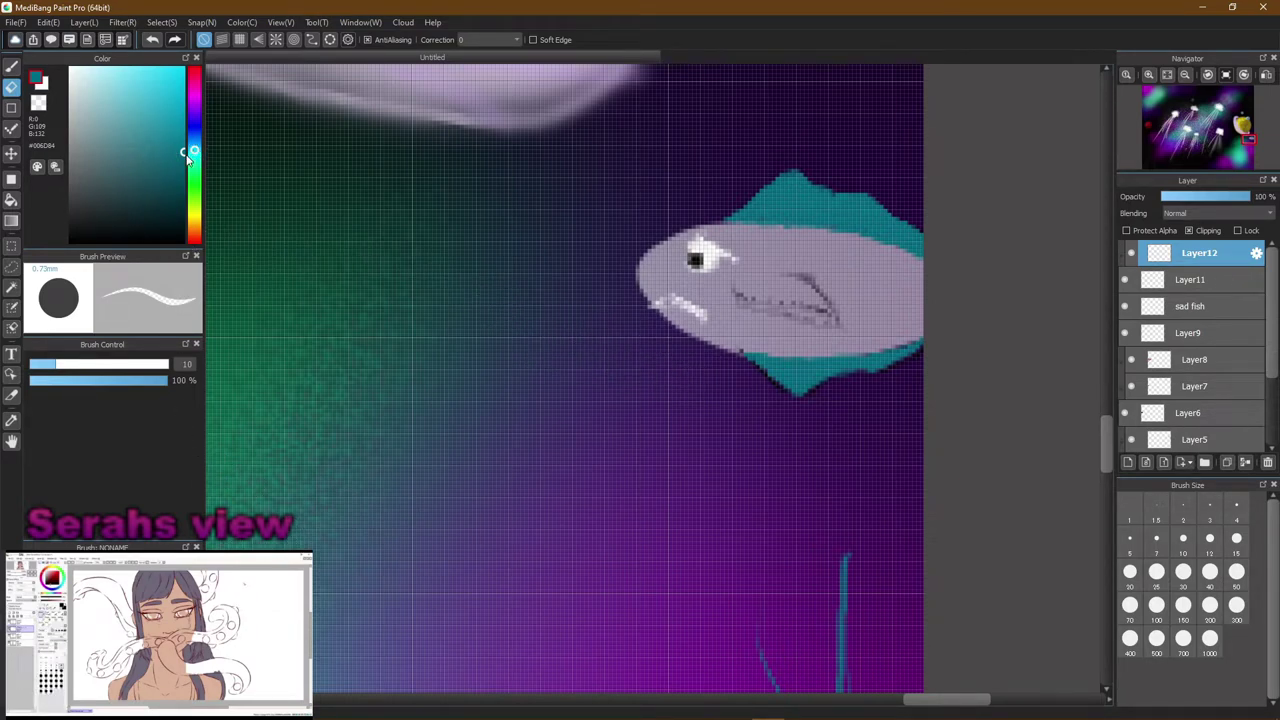
Paint fine light cyan (#55D3ED) streaks on both fins with the Watercolor (Wet) brush at size 1.5
mouse_move(180, 158)
left_mouse_down()
mouse_move(110, 117)
mouse_move(145, 86)
left_mouse_up()
left_click(1157, 513)
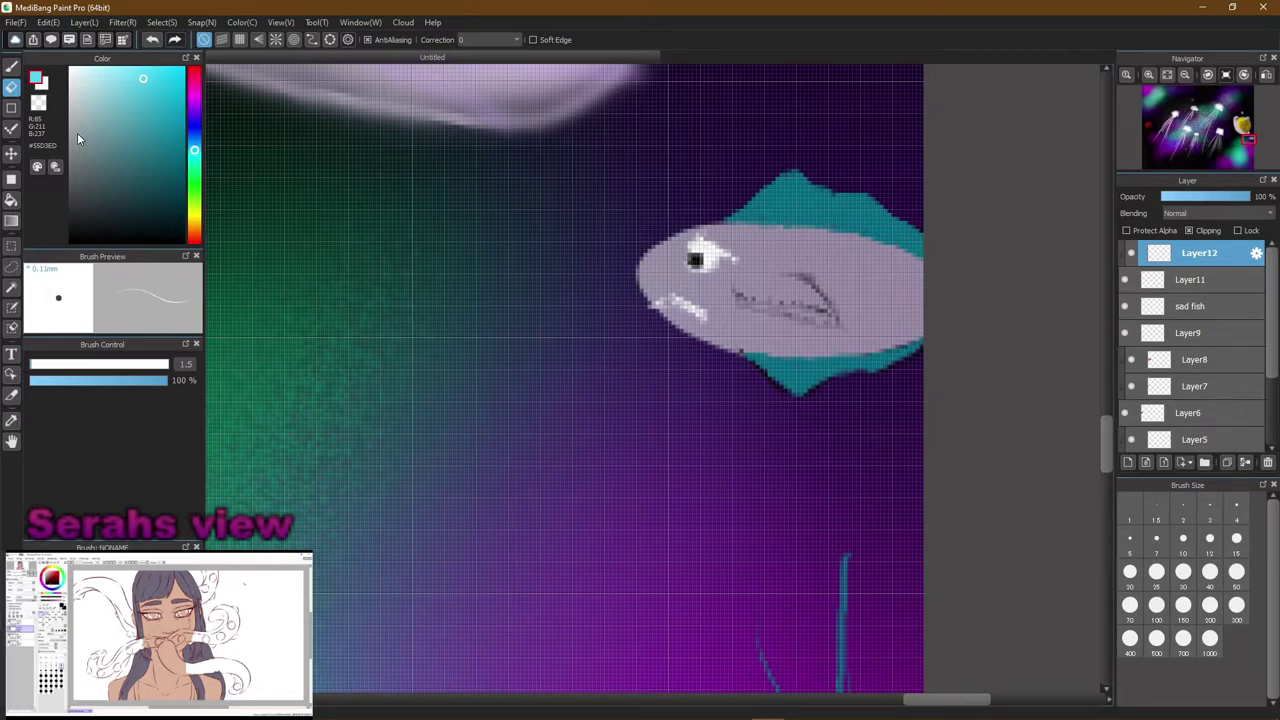
left_click(11, 65)
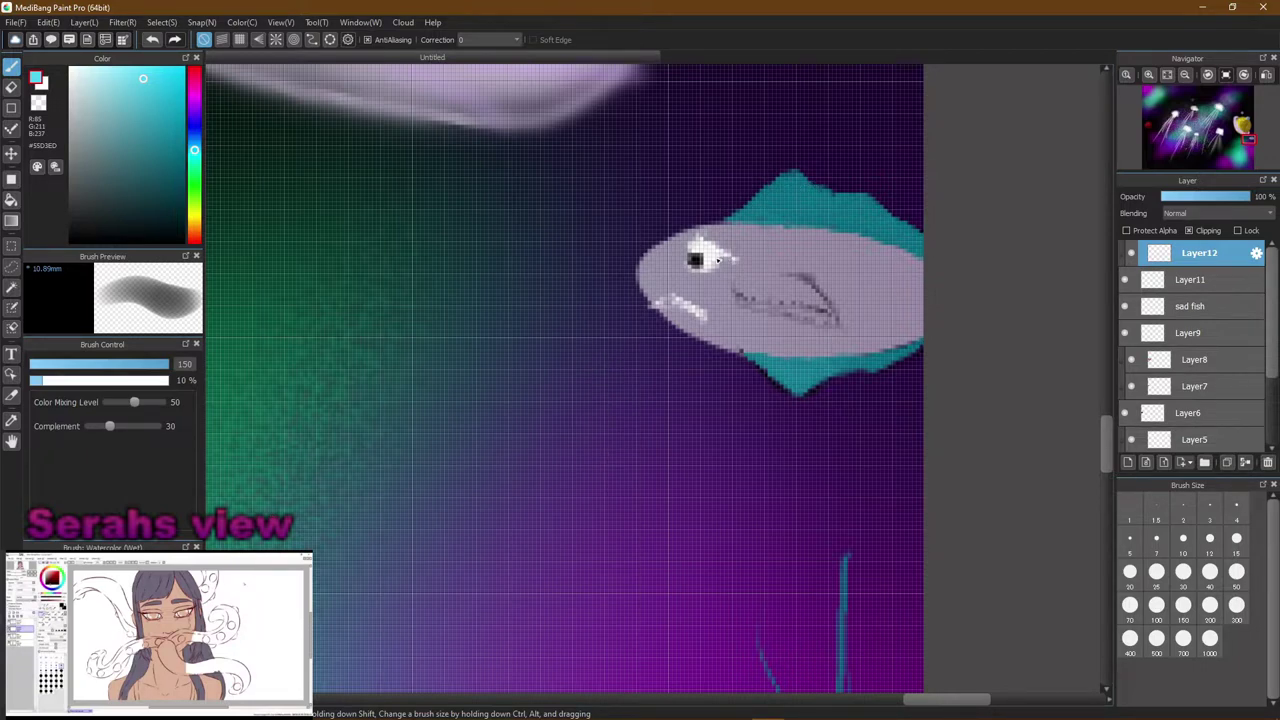
mouse_move(783, 195)
left_mouse_down()
mouse_move(840, 360)
mouse_move(824, 517)
left_mouse_up()
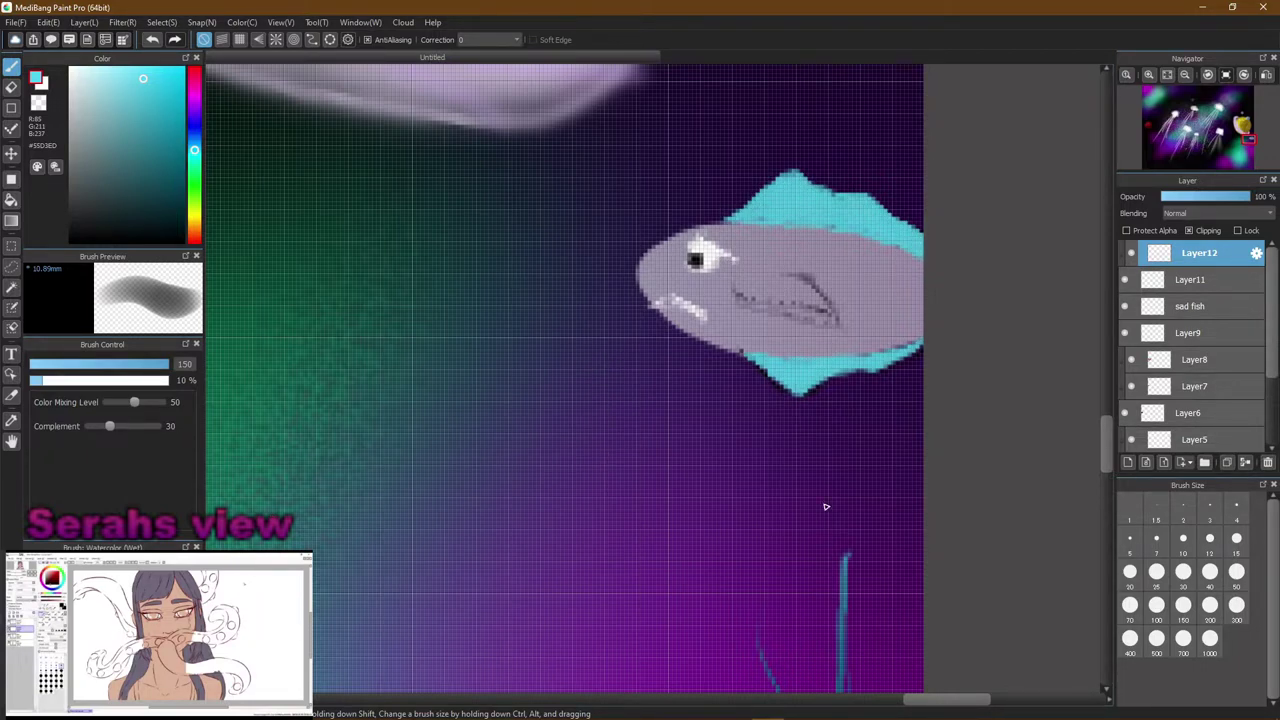
key("ctrl+z")
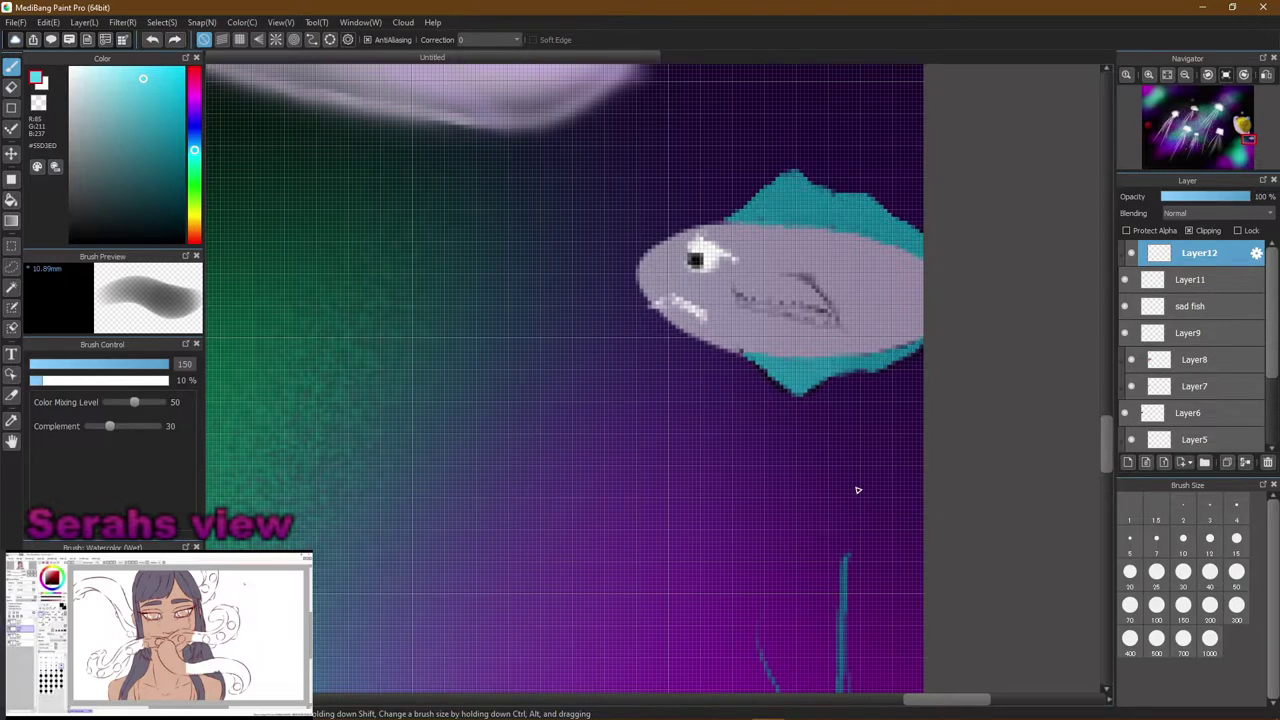
left_click(1155, 513)
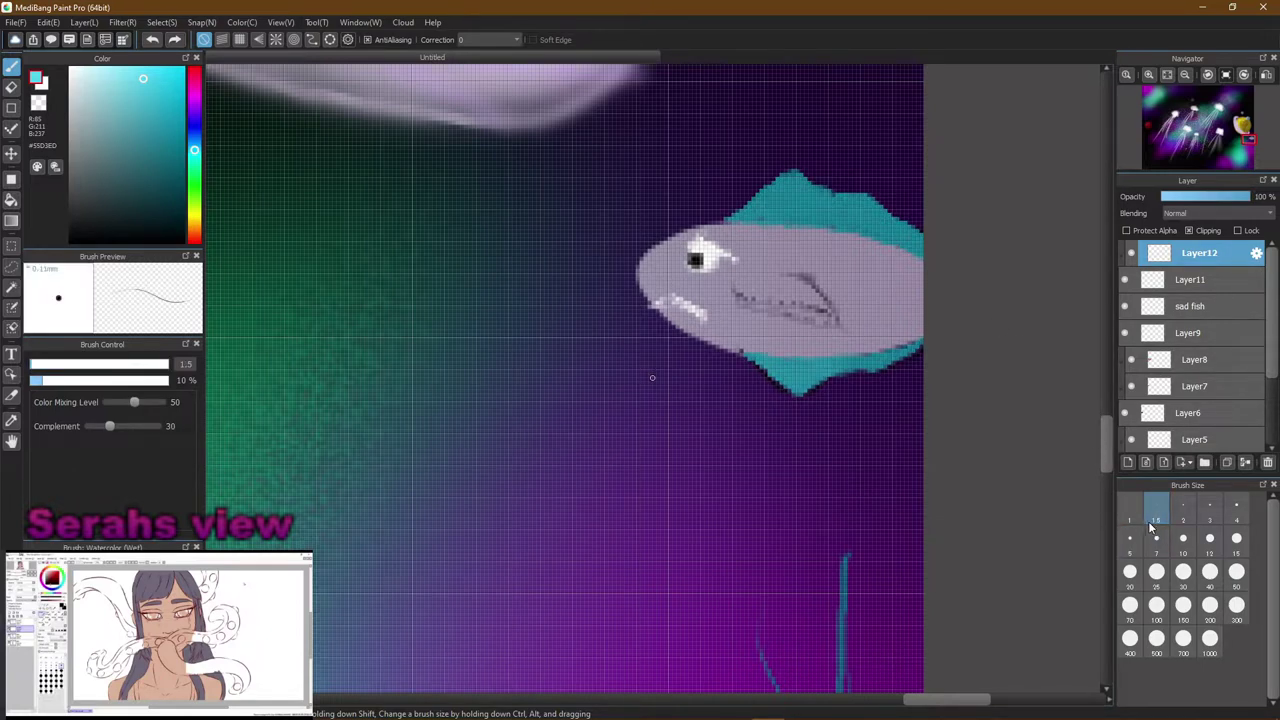
left_click_drag(805, 182, 792, 222)
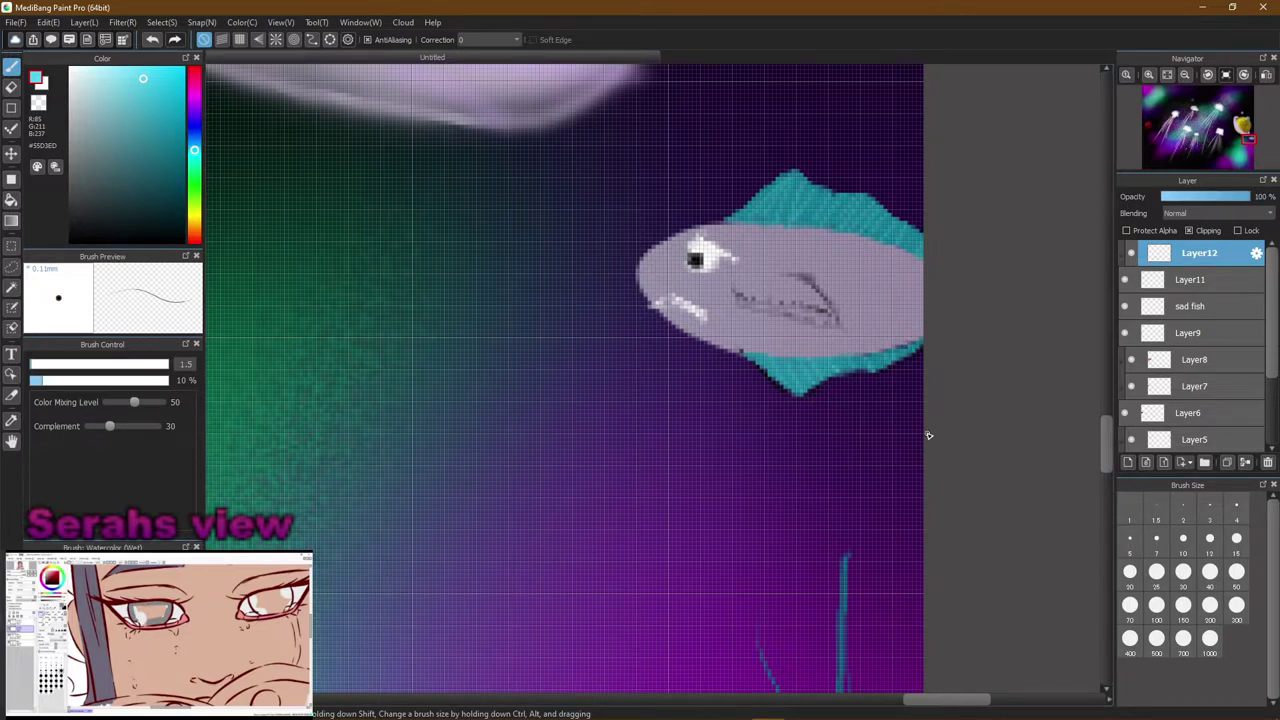
Add thin dark streaks across both fins using the dark teals #1B505C and #012831
mouse_move(131, 72)
left_mouse_down()
mouse_move(174, 201)
mouse_move(150, 179)
left_mouse_up()
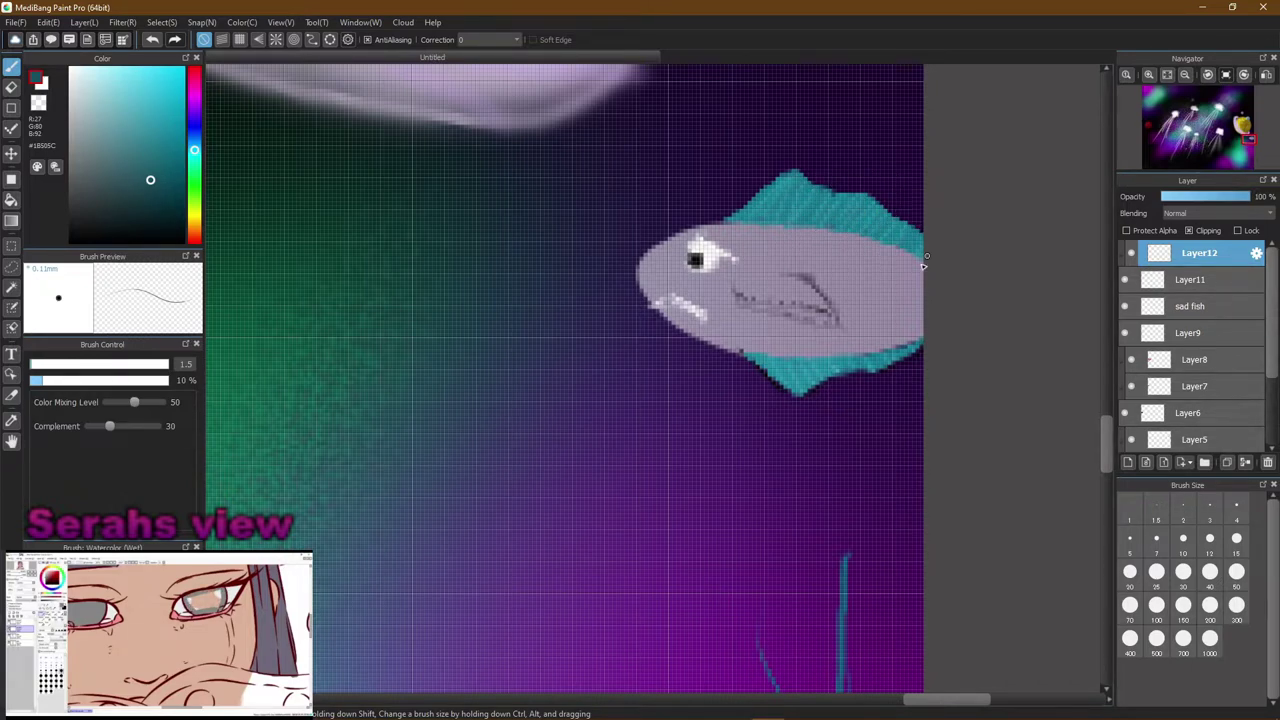
left_click(169, 181)
left_click_drag(169, 181, 181, 209)
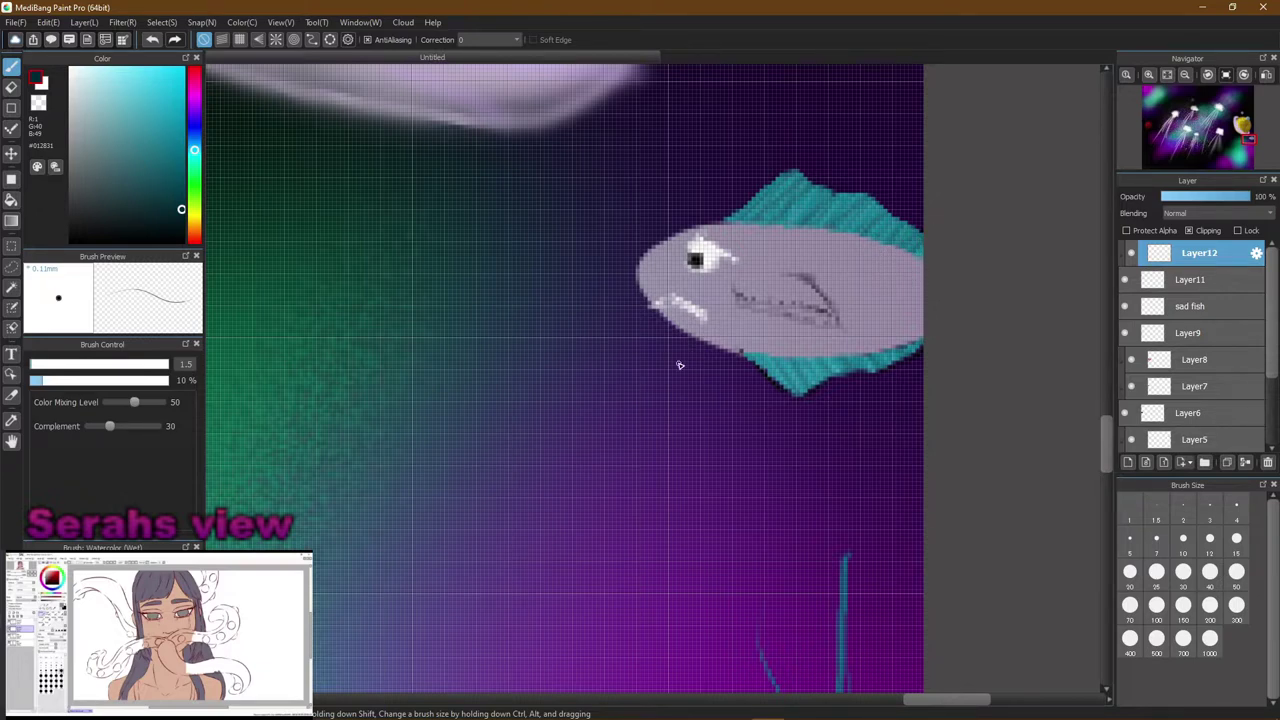
Set the colour to teal #217C90 and add a new layer above Layer12 with clipping turned off
left_click_drag(166, 208, 147, 107)
left_click(157, 145)
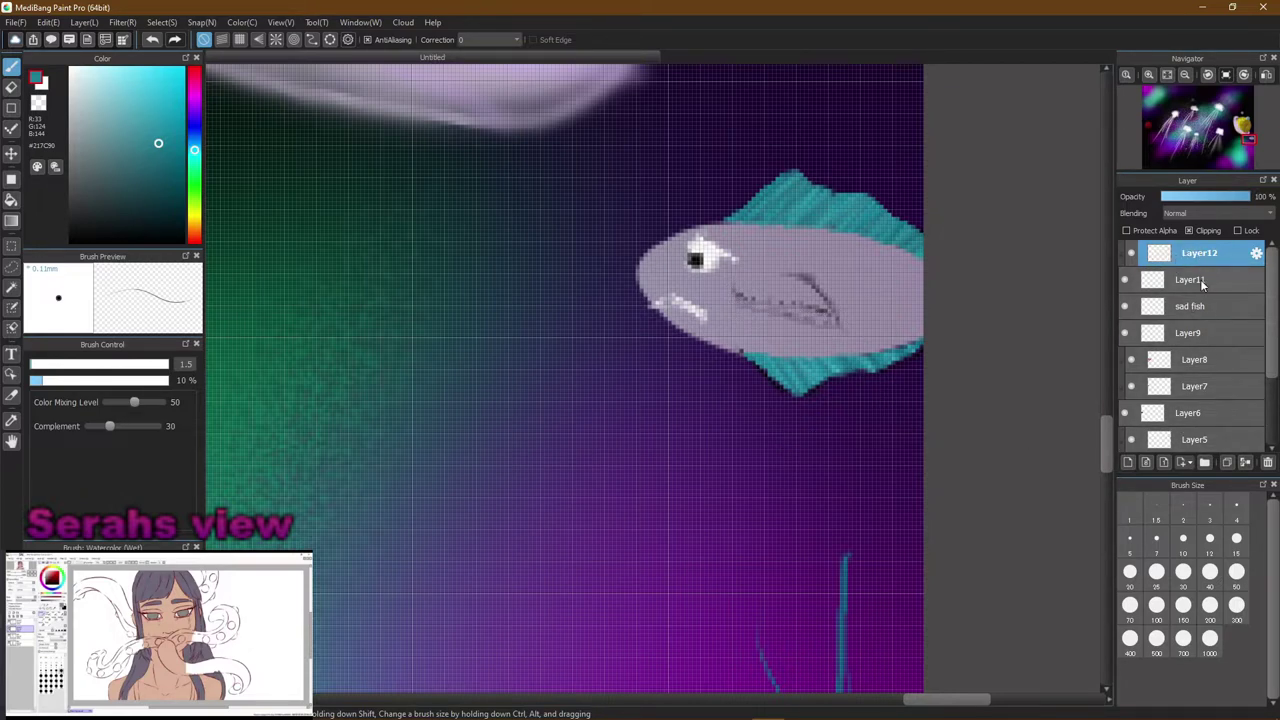
left_click(1145, 463)
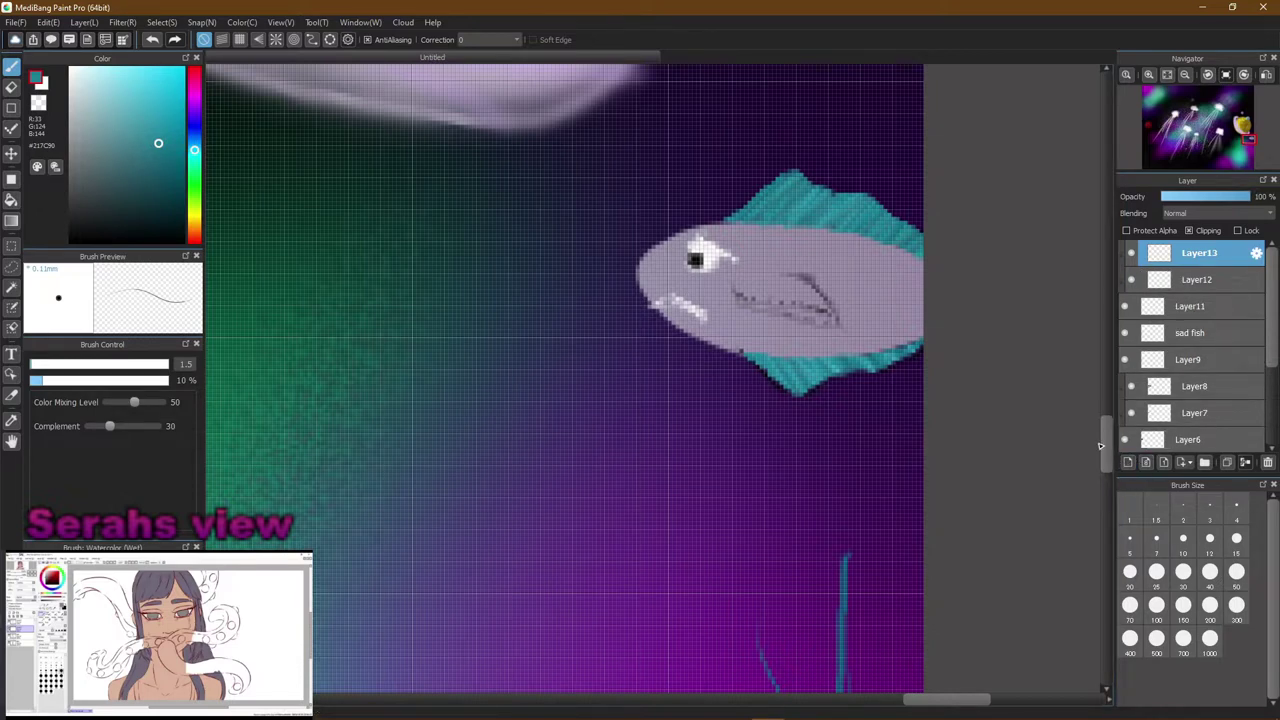
left_click(1203, 231)
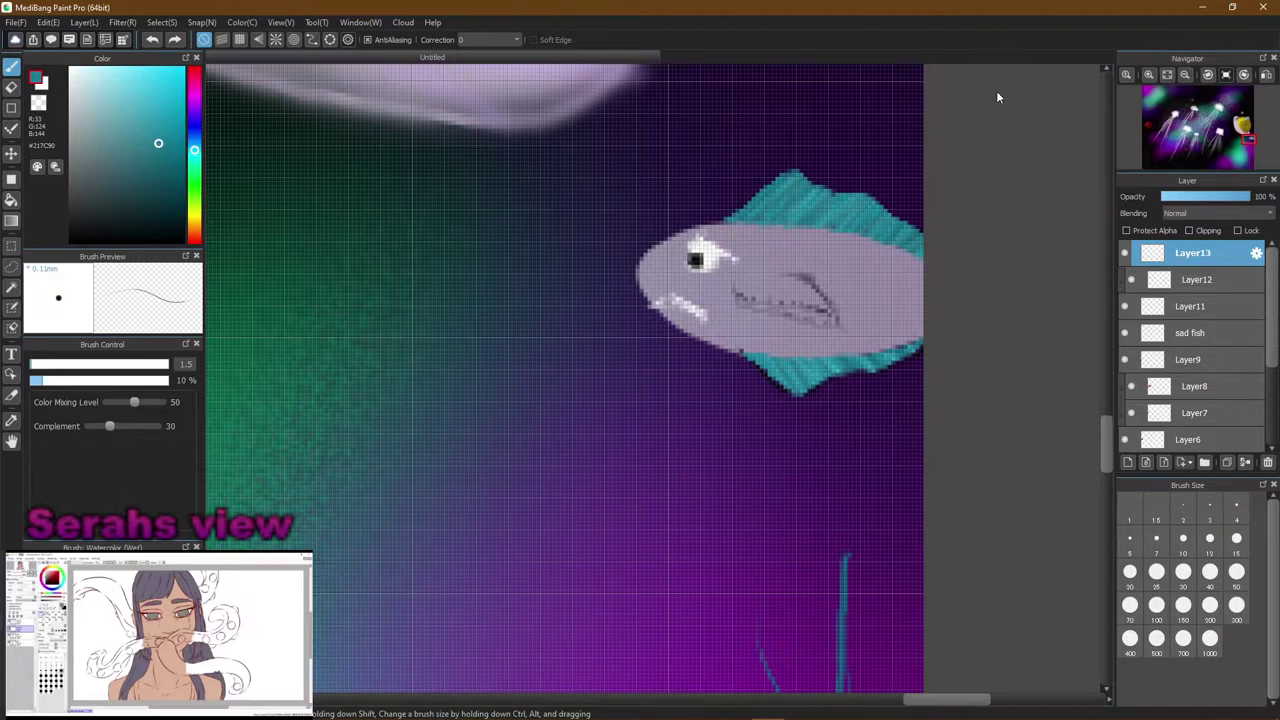
Outline the fish's side fin over the sketch lines in teal #217C90, and reinforce its edges with dark teal #042D37
left_click_drag(741, 286, 845, 326)
left_click_drag(802, 278, 840, 325)
left_click_drag(736, 293, 768, 307)
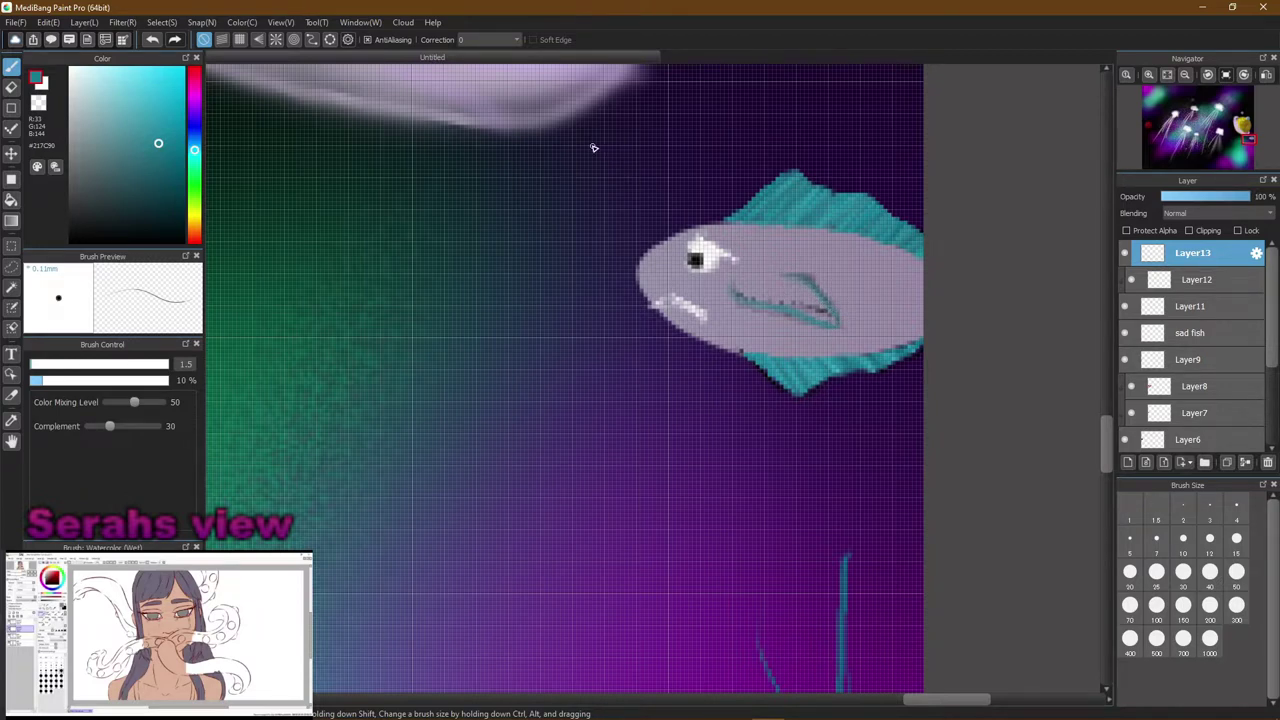
left_click_drag(146, 148, 173, 204)
left_click_drag(738, 296, 830, 328)
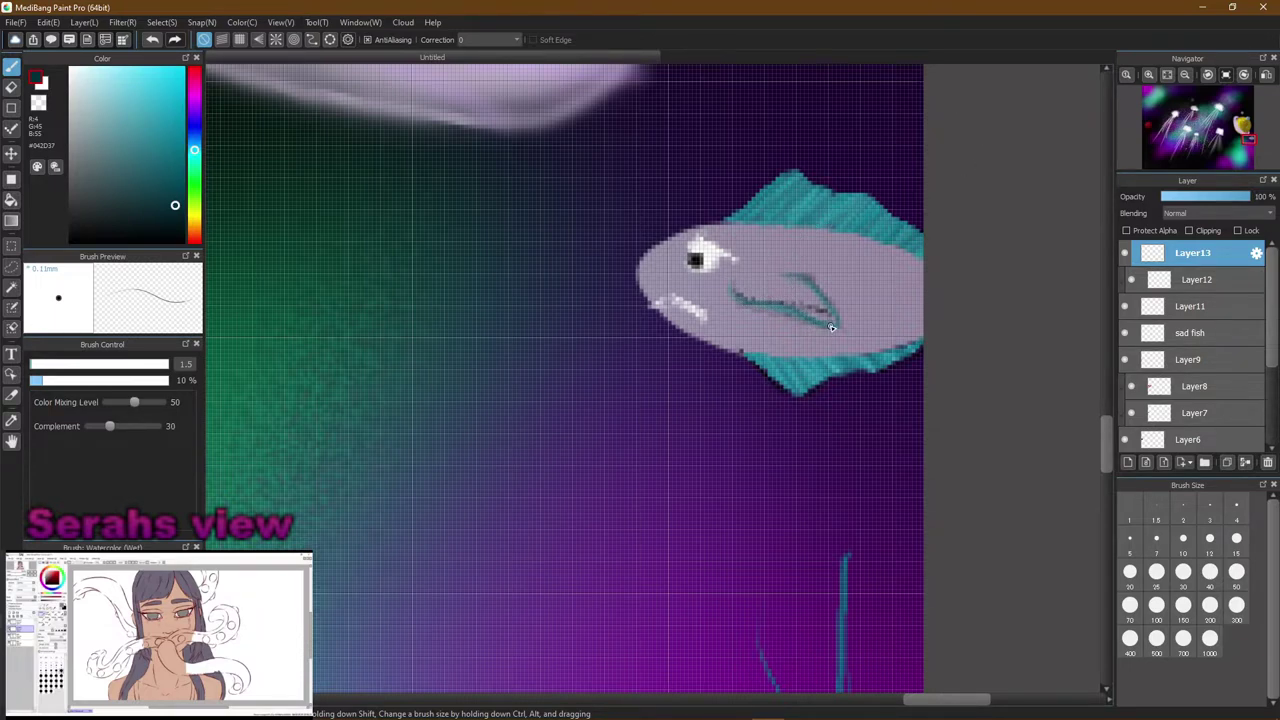
left_click_drag(816, 284, 840, 316)
mouse_move(757, 305)
left_mouse_down()
mouse_move(806, 322)
mouse_move(758, 280)
mouse_move(742, 297)
mouse_move(836, 329)
left_mouse_up()
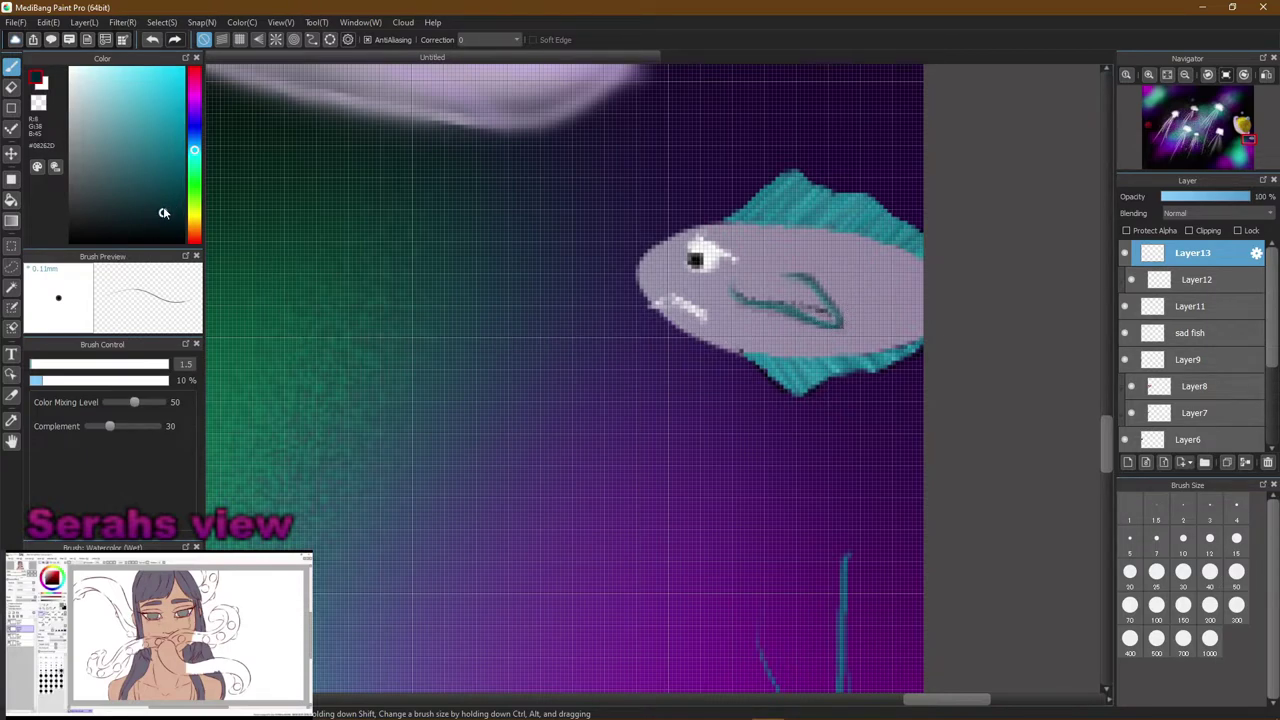
Fill the inside of the fish's side fin with teal #127E95 brush strokes
left_click_drag(165, 213, 168, 145)
mouse_move(799, 303)
left_mouse_down()
mouse_move(828, 322)
mouse_move(815, 302)
left_mouse_up()
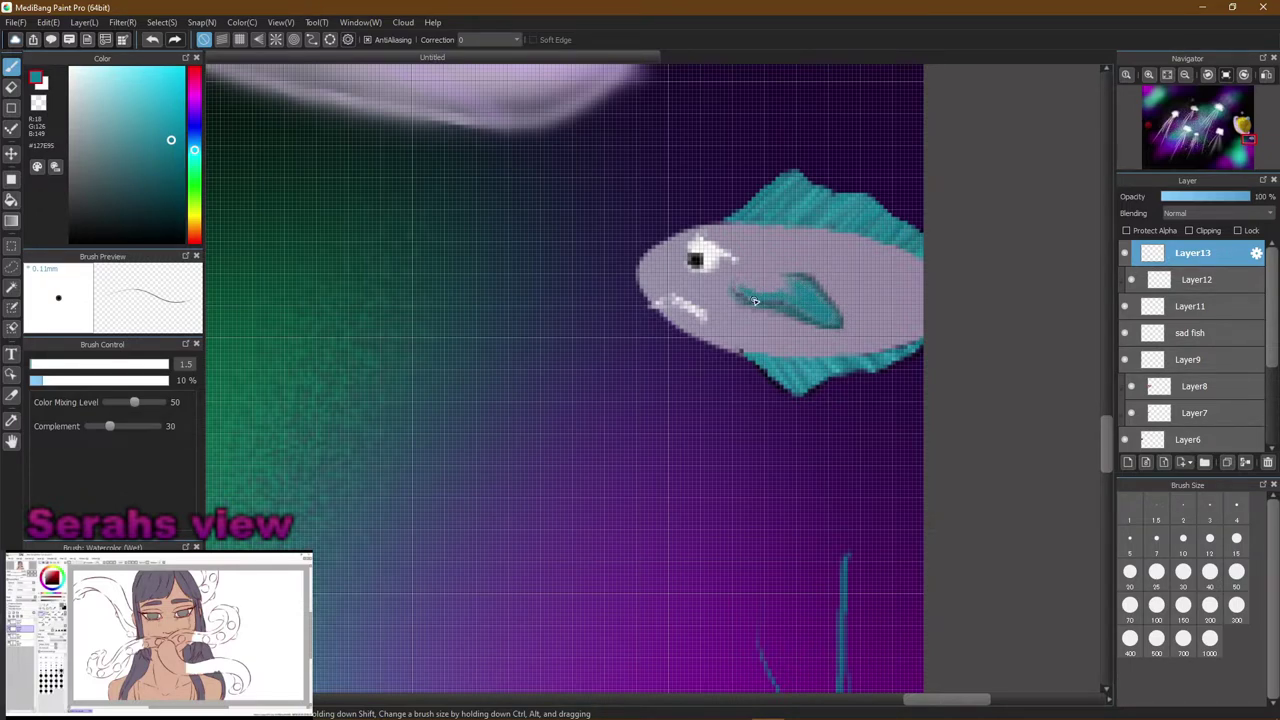
left_click_drag(759, 295, 795, 297)
Shade the lower part of the side fin with very dark teal #021D24 and blend it inward with a slightly lighter teal
mouse_move(1217, 106)
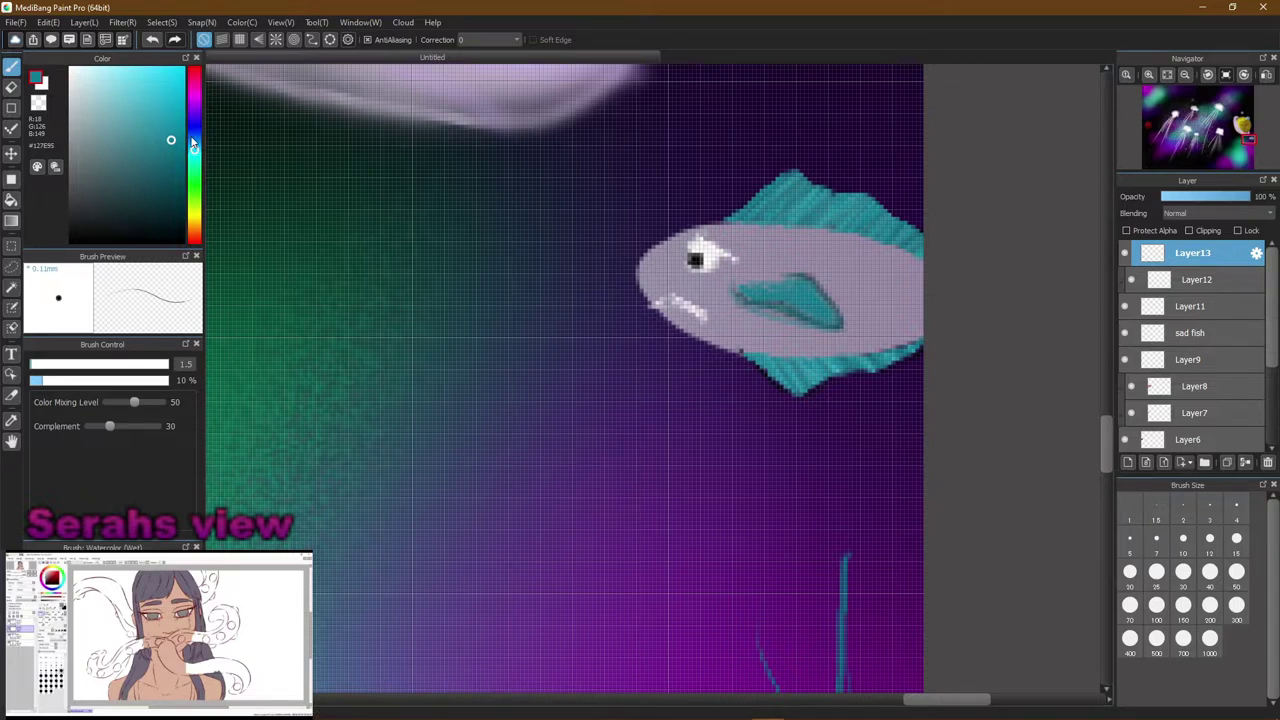
left_click_drag(163, 155, 175, 217)
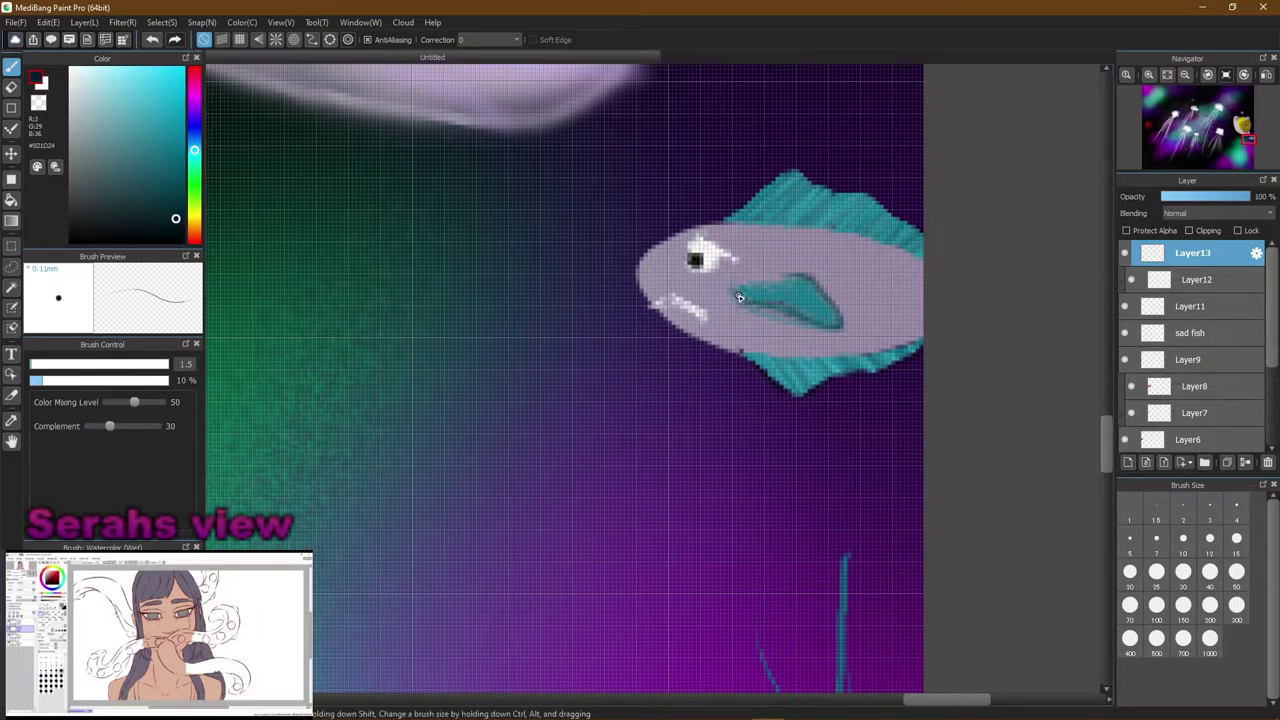
left_click_drag(756, 312, 840, 328)
mouse_move(793, 316)
left_mouse_down()
mouse_move(775, 305)
mouse_move(820, 300)
mouse_move(812, 322)
mouse_move(832, 322)
mouse_move(812, 305)
left_mouse_up()
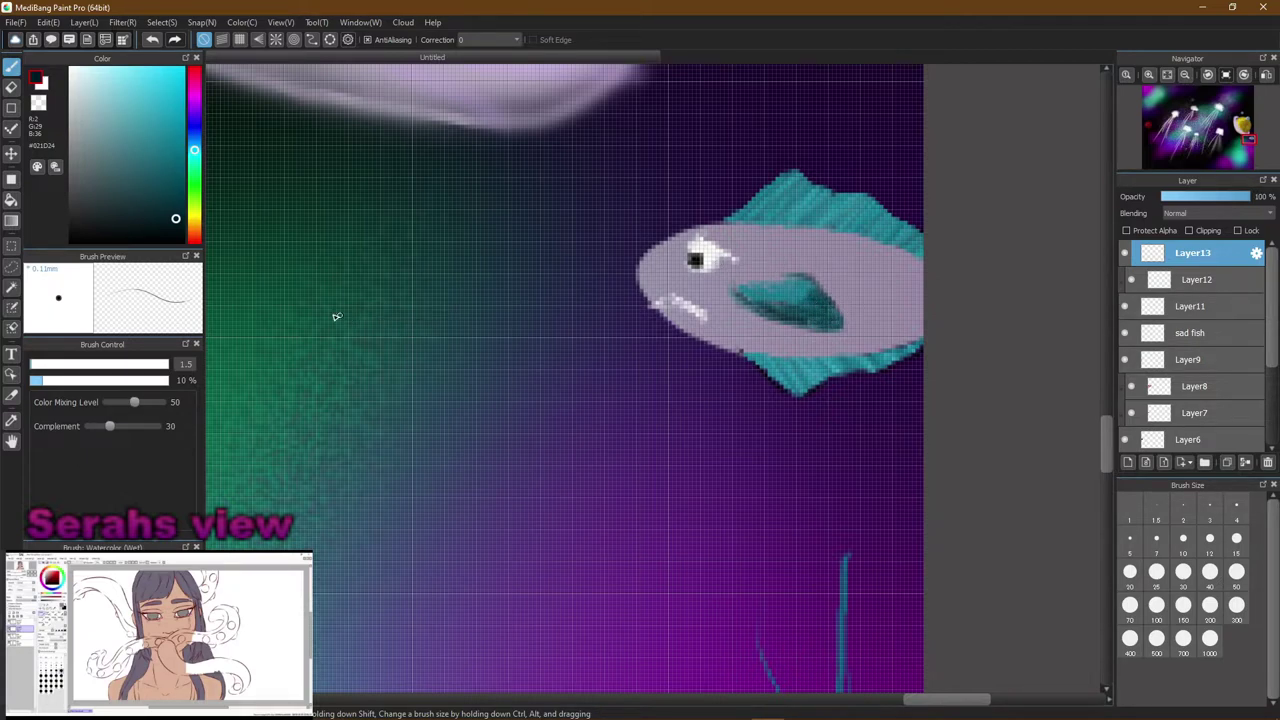
left_click_drag(183, 221, 171, 194)
left_click_drag(753, 300, 807, 315)
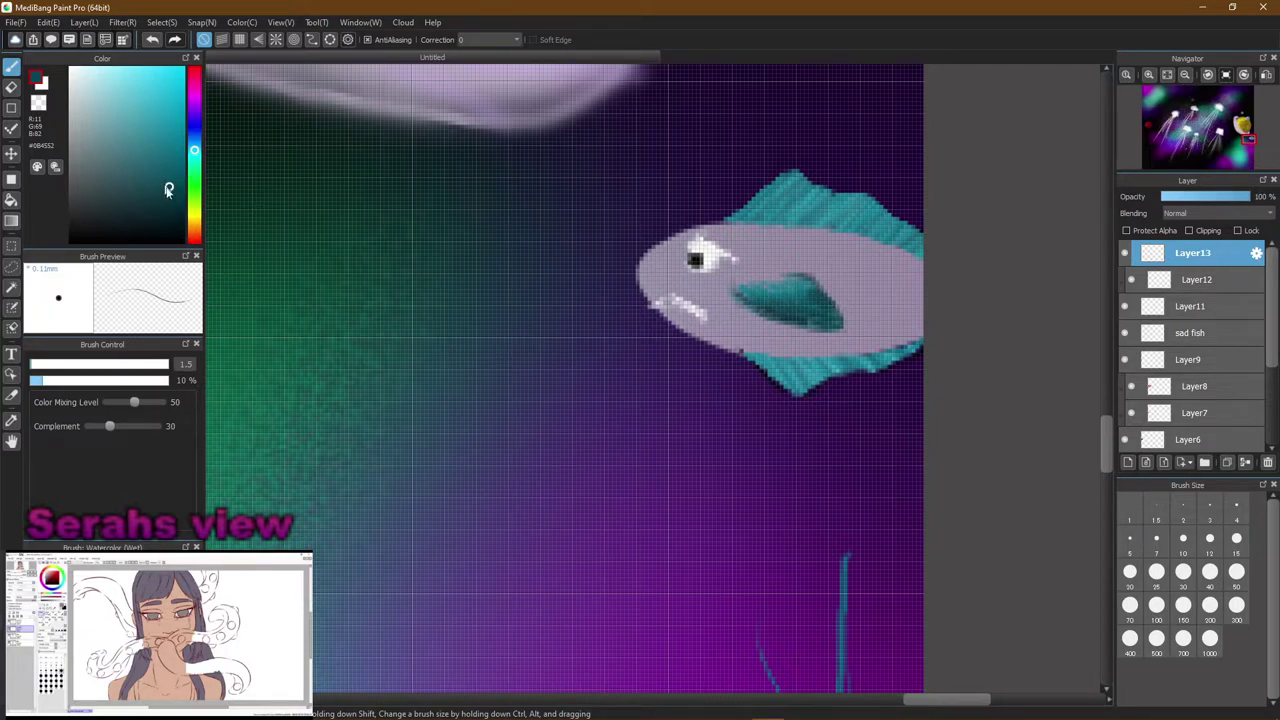
Paint light cyan #89C8D6 highlights on the upper area of the side fin, and add a new layer above Layer13
left_click_drag(165, 184, 164, 151)
left_click_drag(173, 150, 171, 202)
left_click_drag(157, 200, 126, 101)
mouse_move(760, 298)
left_mouse_down()
mouse_move(768, 284)
mouse_move(816, 287)
mouse_move(758, 293)
left_mouse_up()
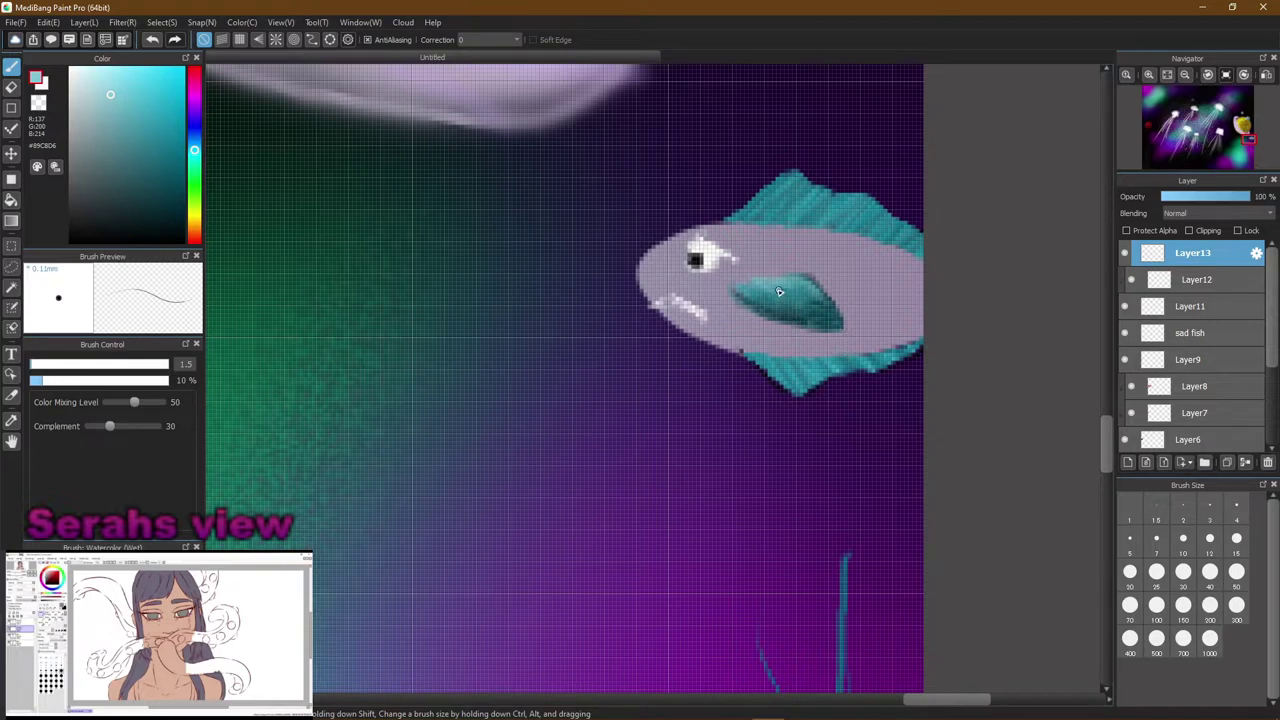
left_click(1128, 463)
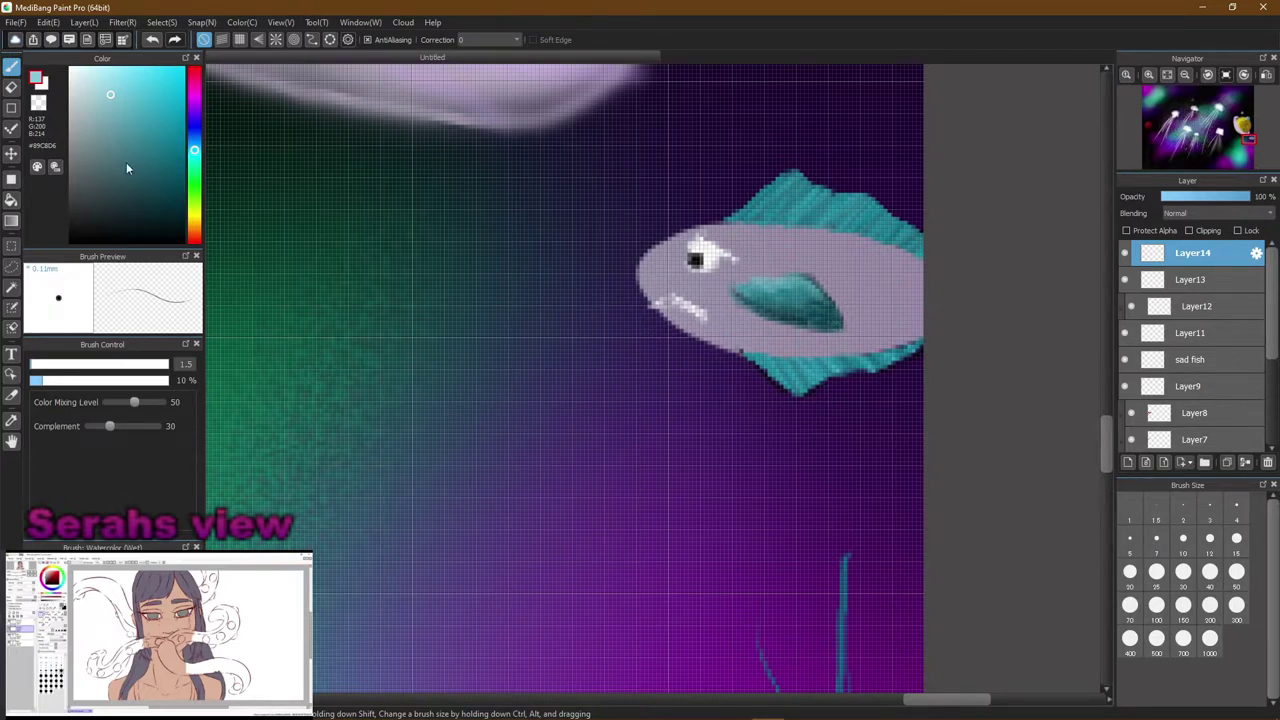
Try hatching the fish's body behind the side fin in dark blue #18188E, and undo the strokes
left_click(196, 150)
mouse_move(196, 150)
left_mouse_down()
mouse_move(195, 110)
mouse_move(195, 127)
left_mouse_up()
left_click_drag(112, 101, 154, 151)
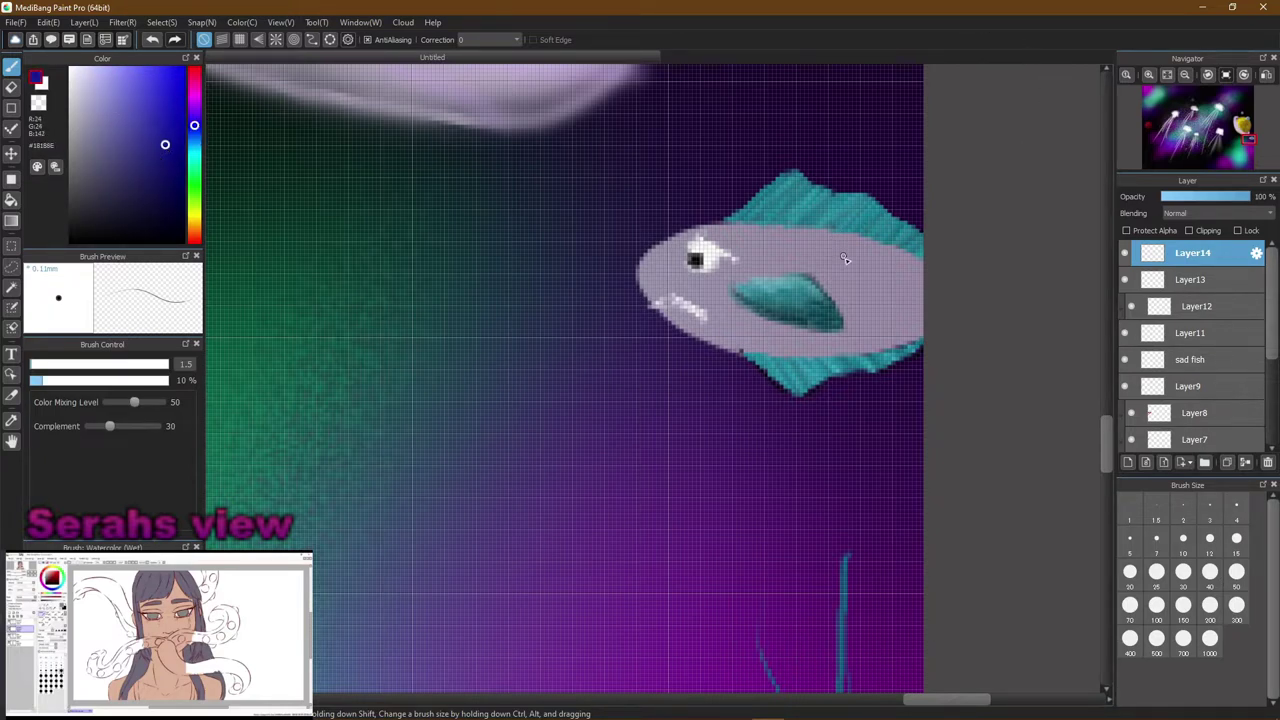
mouse_move(852, 296)
left_mouse_down()
mouse_move(825, 283)
mouse_move(848, 316)
mouse_move(817, 284)
mouse_move(848, 322)
mouse_move(840, 308)
mouse_move(861, 321)
mouse_move(829, 278)
mouse_move(899, 291)
mouse_move(867, 242)
mouse_move(918, 286)
left_mouse_up()
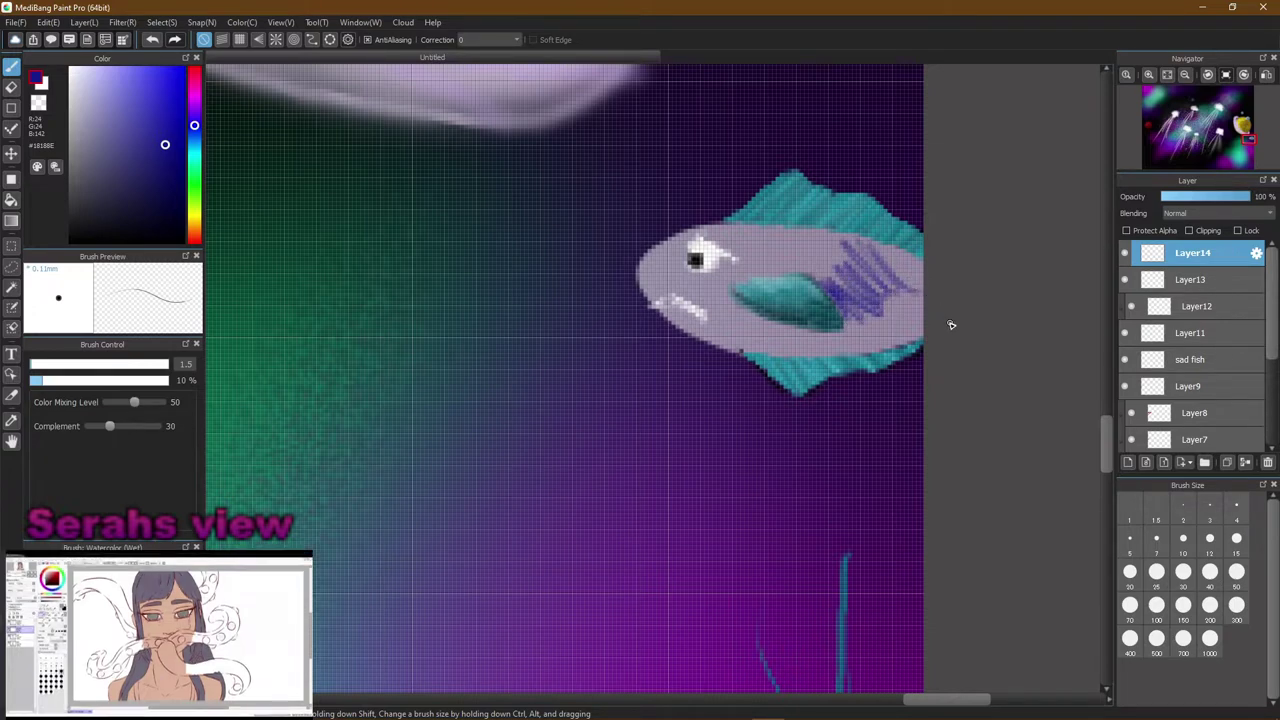
key("ctrl+z")
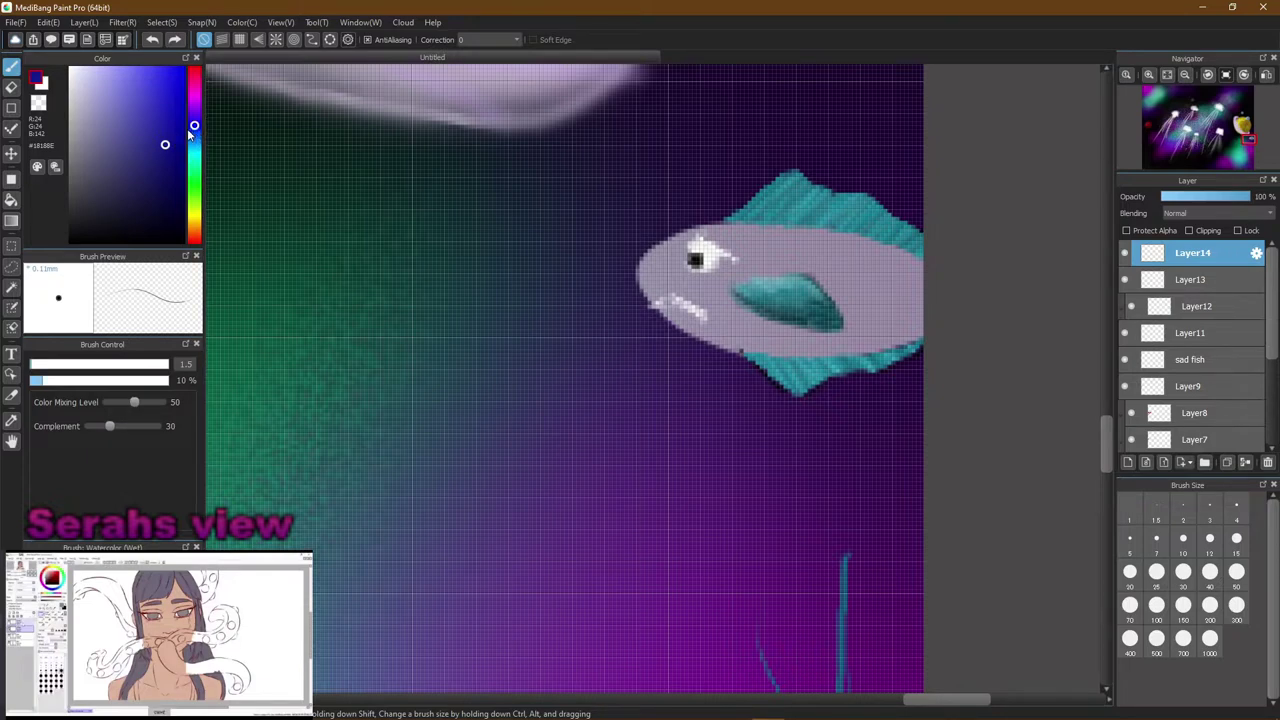
Fill several patches of the fish's body and head with bright green #00BB79 using the Bucket tool
left_click_drag(201, 124, 198, 126)
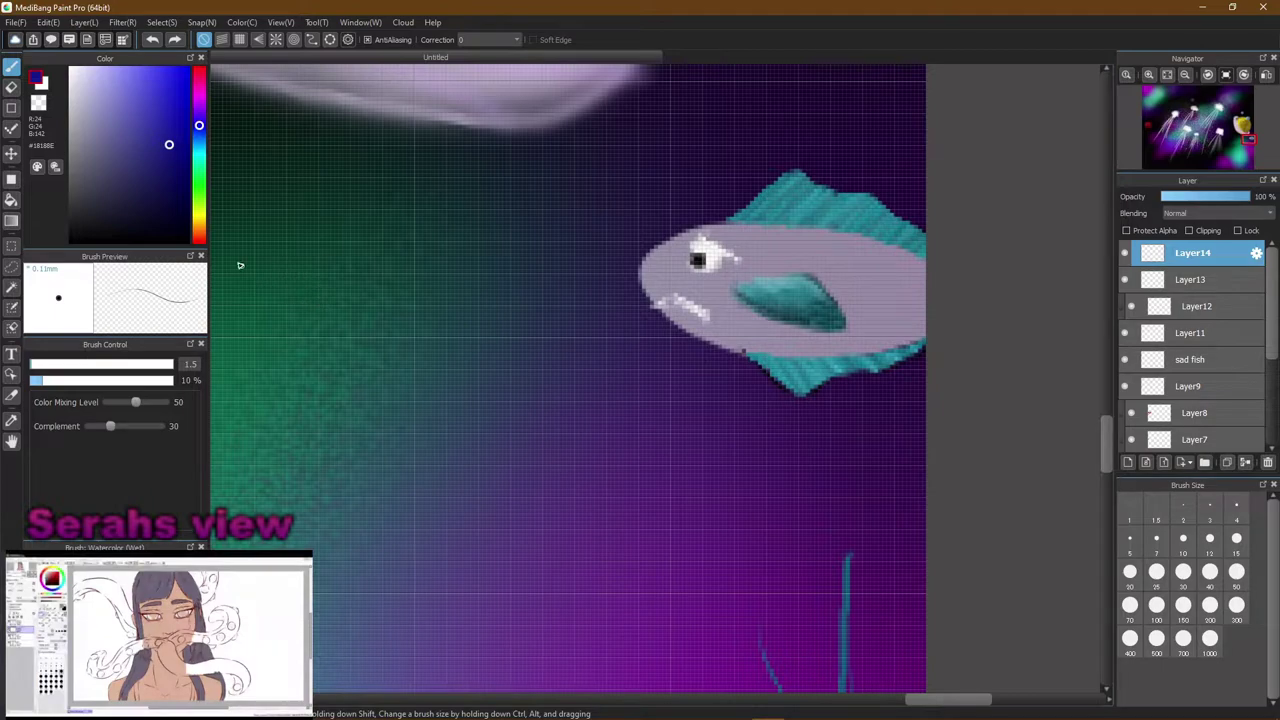
mouse_move(199, 126)
left_mouse_down()
mouse_move(201, 168)
mouse_move(175, 121)
mouse_move(201, 167)
mouse_move(187, 114)
left_mouse_up()
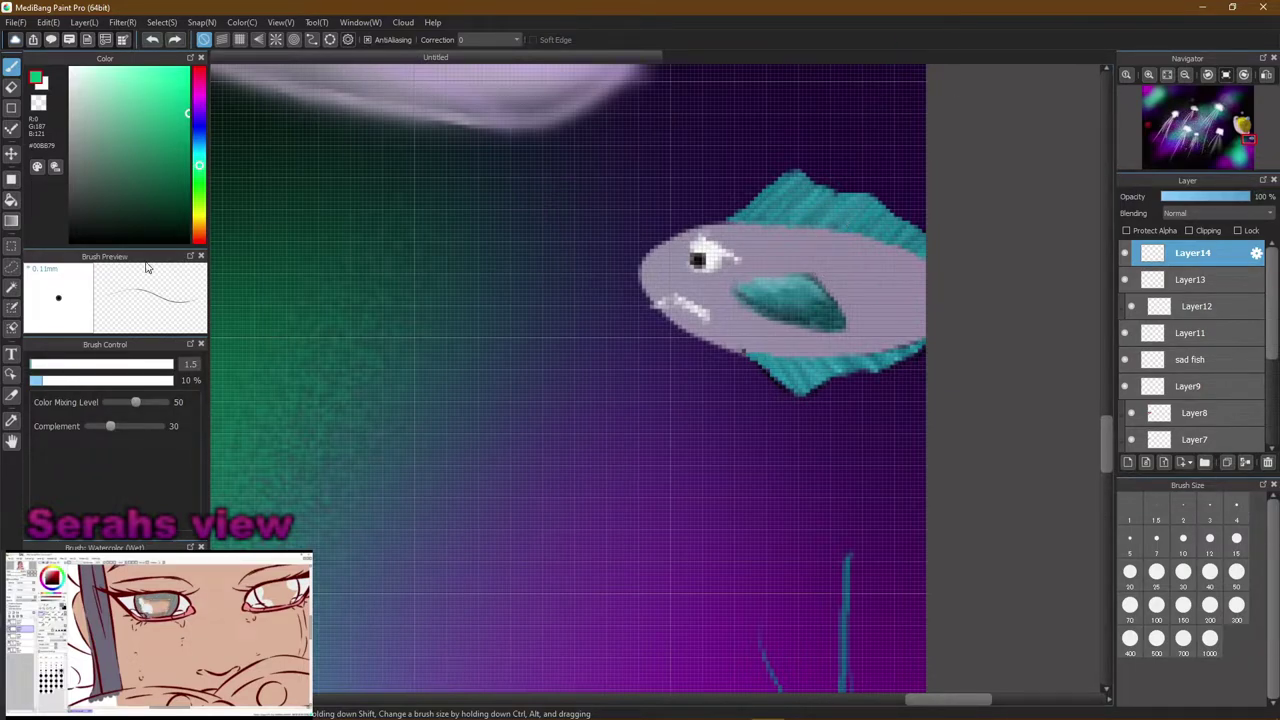
left_click(12, 200)
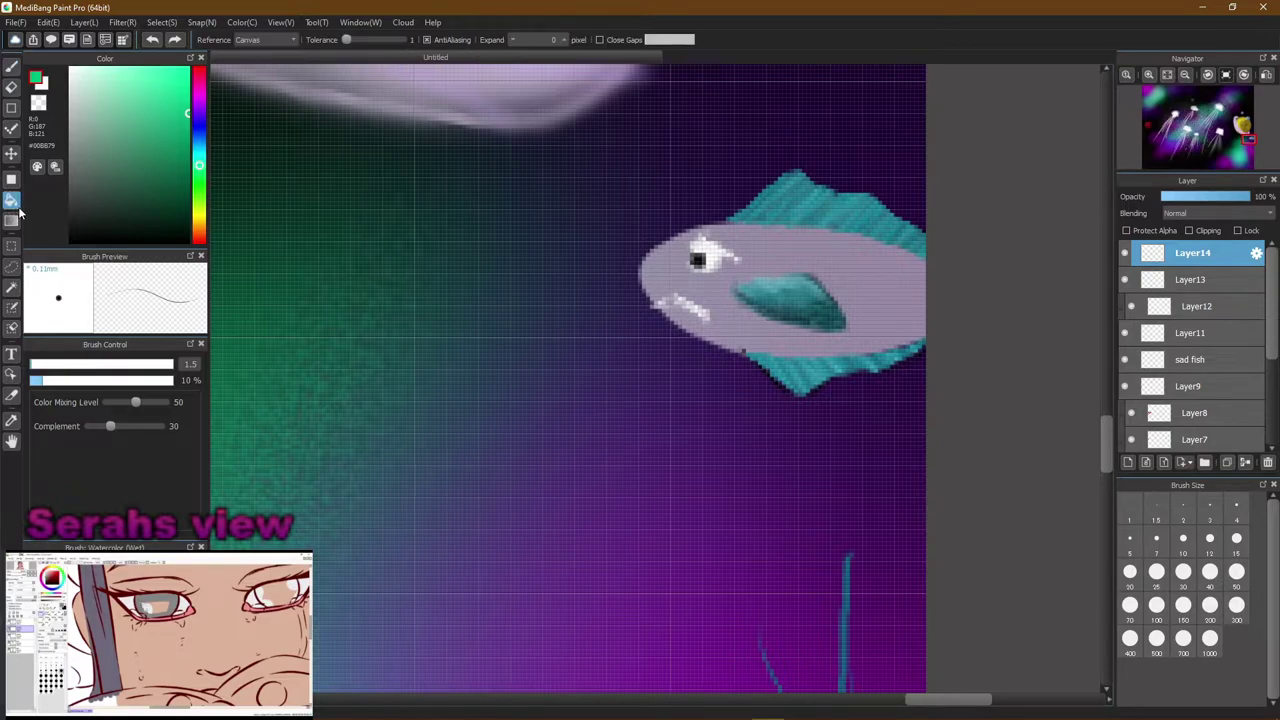
left_click(866, 282)
left_click(775, 244)
left_click(700, 282)
left_click(662, 267)
left_click(690, 290)
left_click(740, 322)
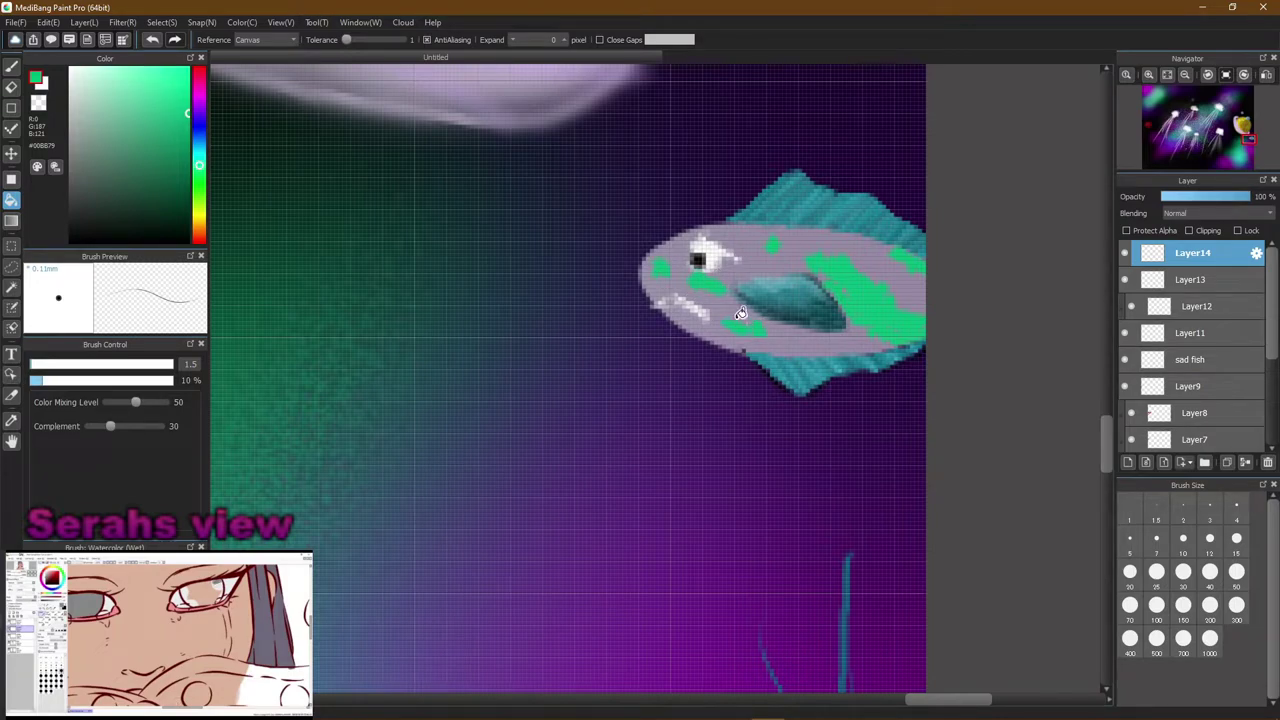
left_click(790, 254)
left_click(879, 261, "alt")
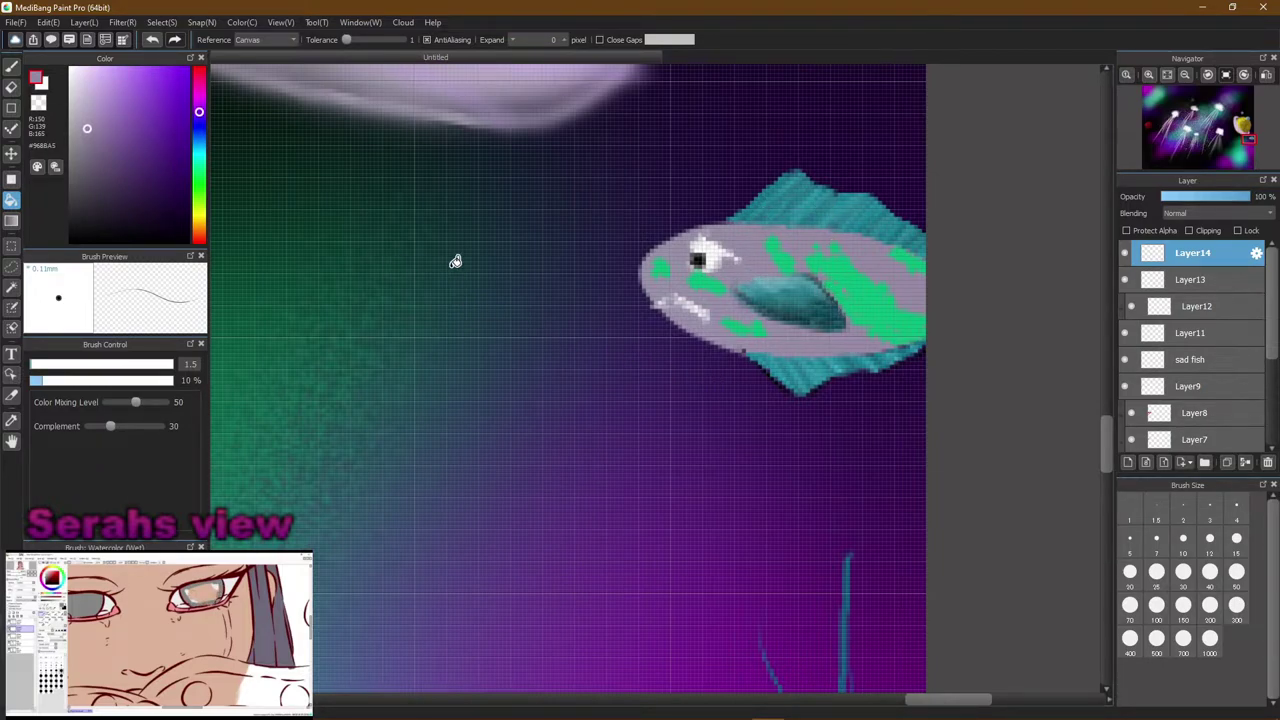
left_click(842, 269, "alt")
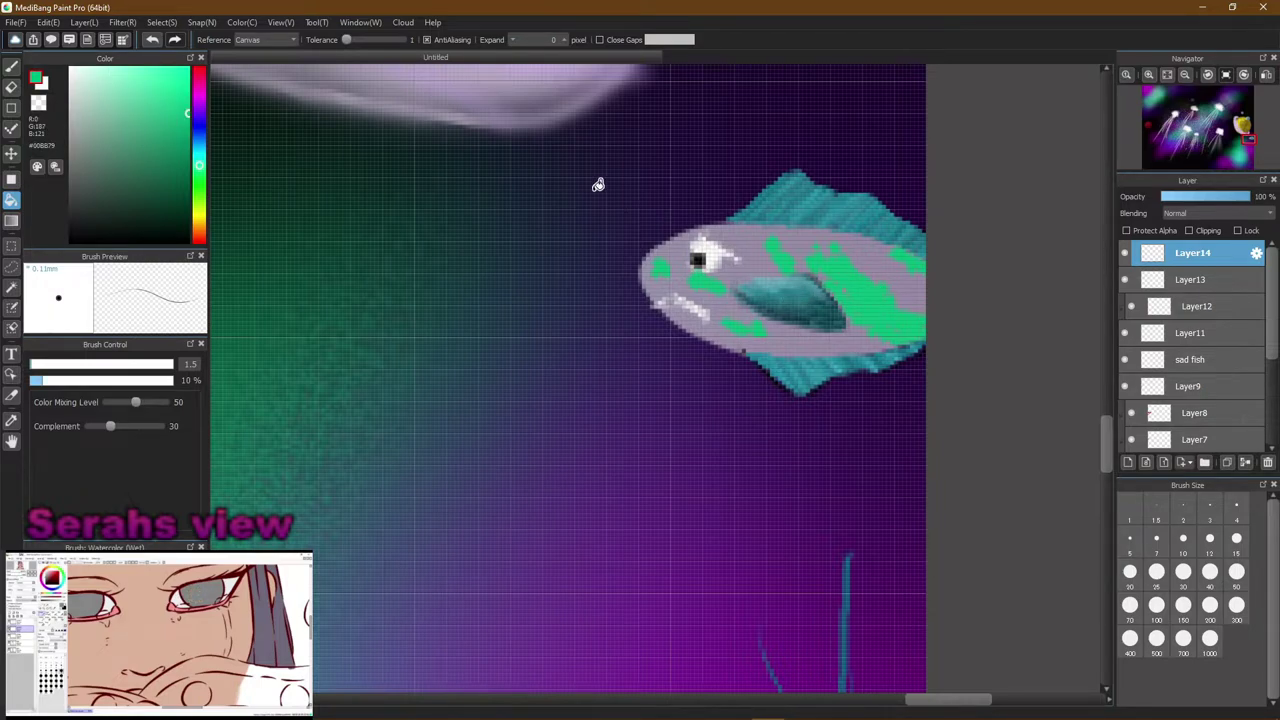
Fill many scattered small patches across the fish's head, back, belly and tail area with dark green #1F6049
mouse_move(187, 118)
left_mouse_down()
mouse_move(169, 100)
mouse_move(150, 177)
left_mouse_up()
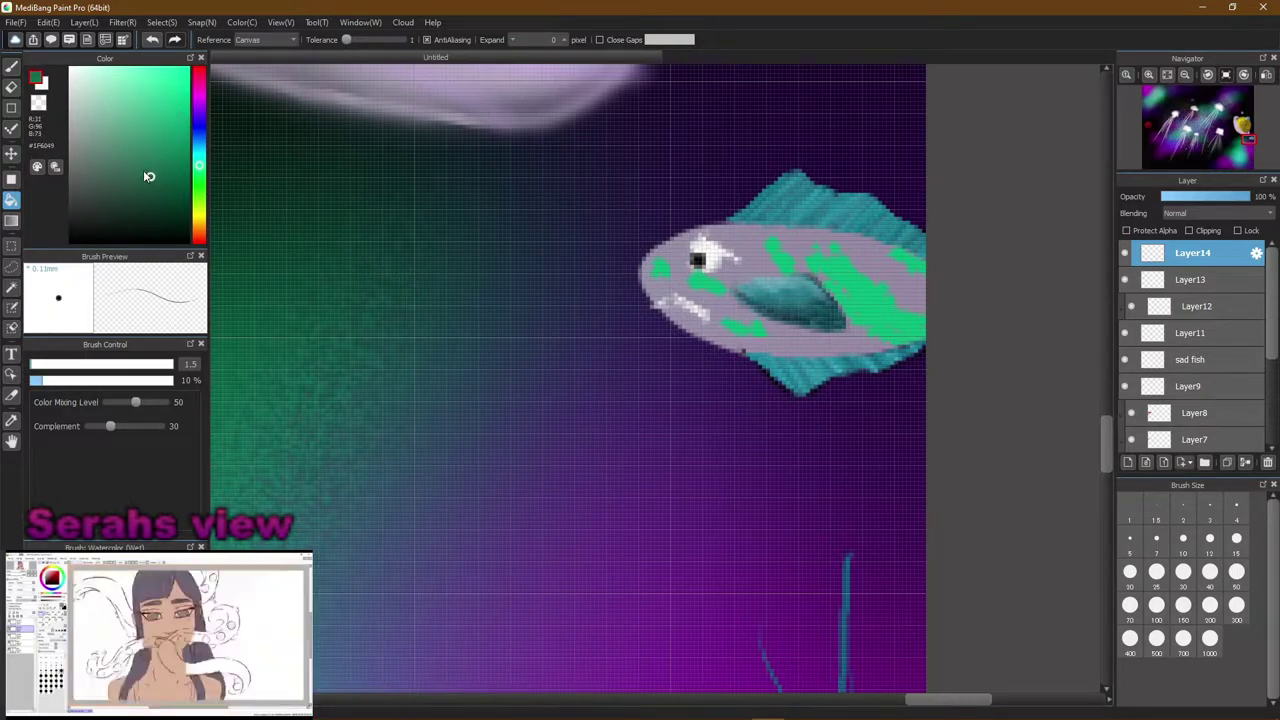
mouse_move(852, 242)
left_mouse_down()
mouse_move(880, 250)
mouse_move(915, 305)
left_mouse_up()
left_click(870, 258)
left_click(888, 265)
left_click(918, 300)
mouse_move(852, 340)
left_mouse_down()
mouse_move(722, 327)
mouse_move(731, 286)
mouse_move(670, 270)
mouse_move(674, 285)
mouse_move(686, 238)
left_mouse_up()
left_click(758, 240)
left_click(745, 268)
left_click(770, 254)
left_click(811, 237)
left_click(792, 245)
mouse_move(850, 262)
left_mouse_down()
mouse_move(930, 284)
mouse_move(890, 306)
left_mouse_up()
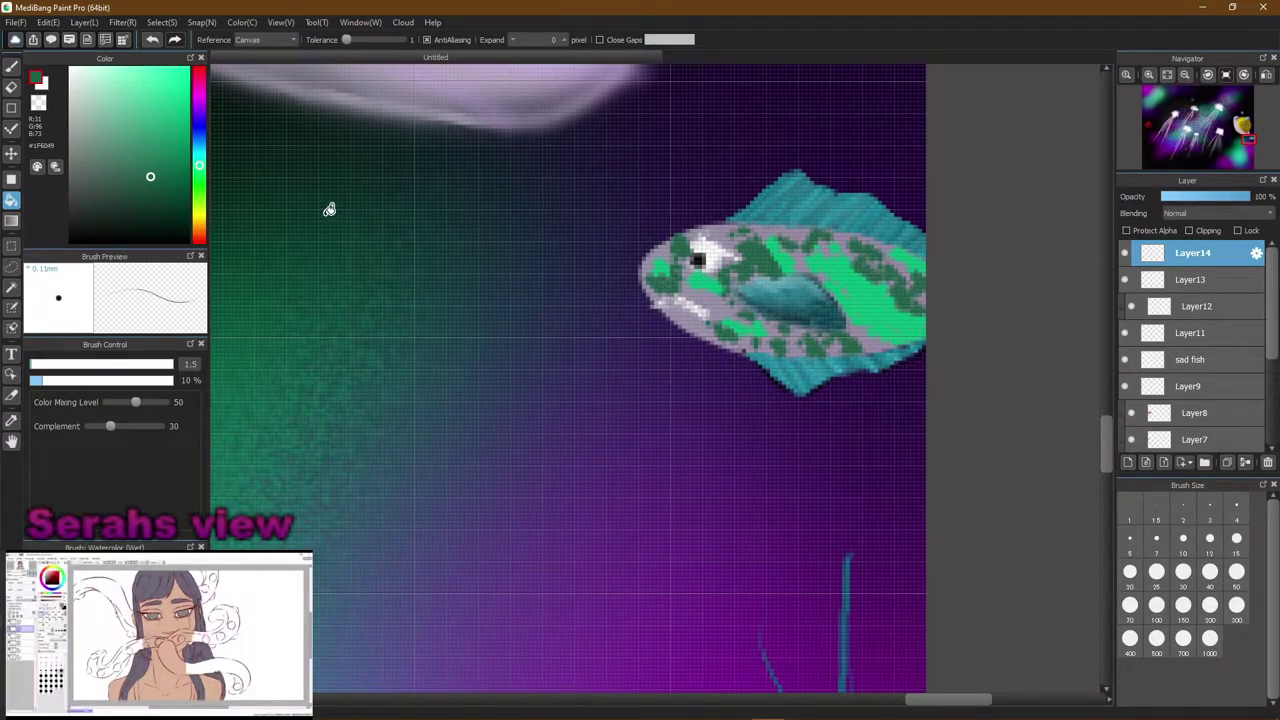
Fill further small patches on the fish's body with teal green #058974, and return to the Brush tool
mouse_move(171, 165)
left_mouse_down()
mouse_move(186, 149)
mouse_move(152, 149)
mouse_move(204, 159)
mouse_move(176, 152)
mouse_move(185, 147)
left_mouse_up()
left_click(200, 156)
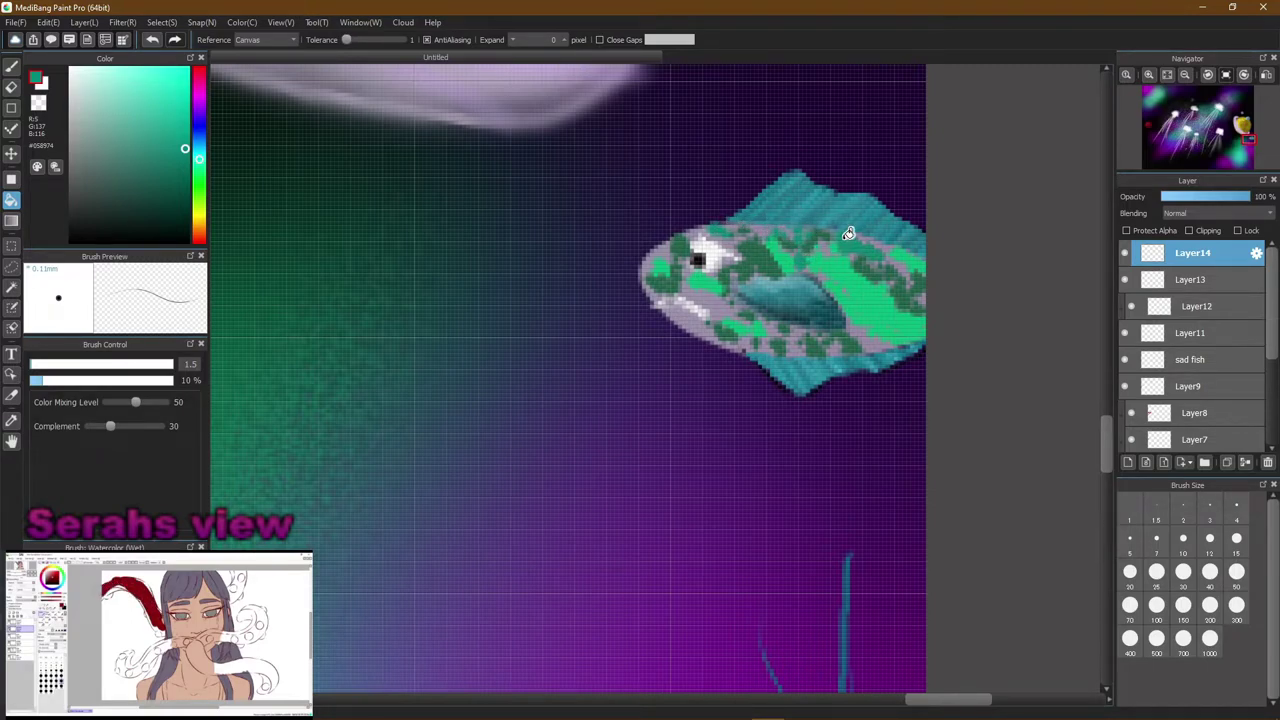
left_click(881, 307)
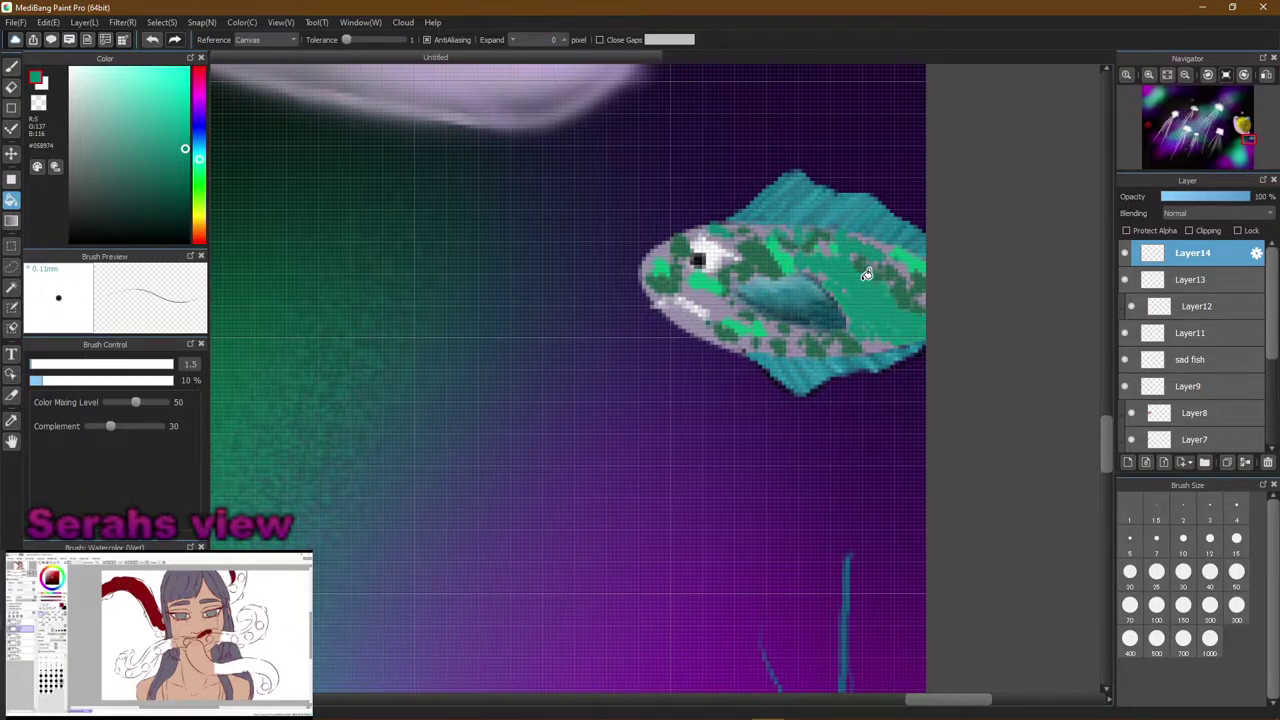
left_click(866, 274)
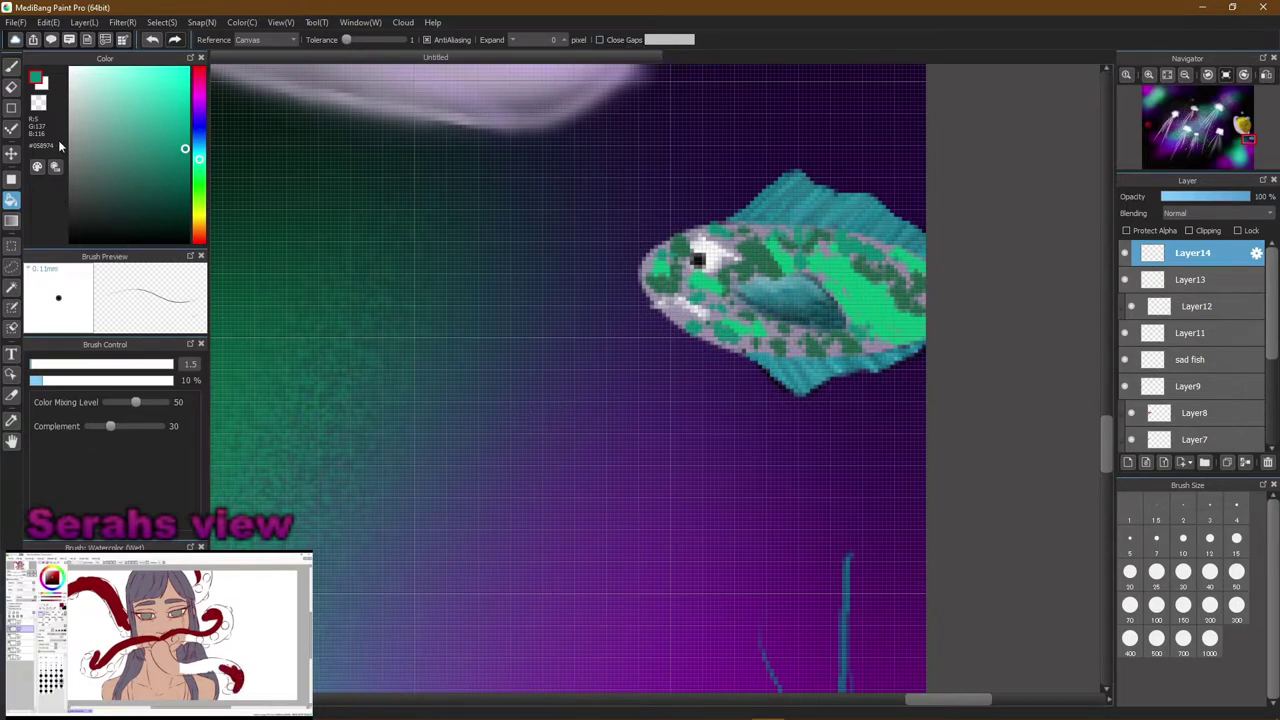
left_click(11, 66)
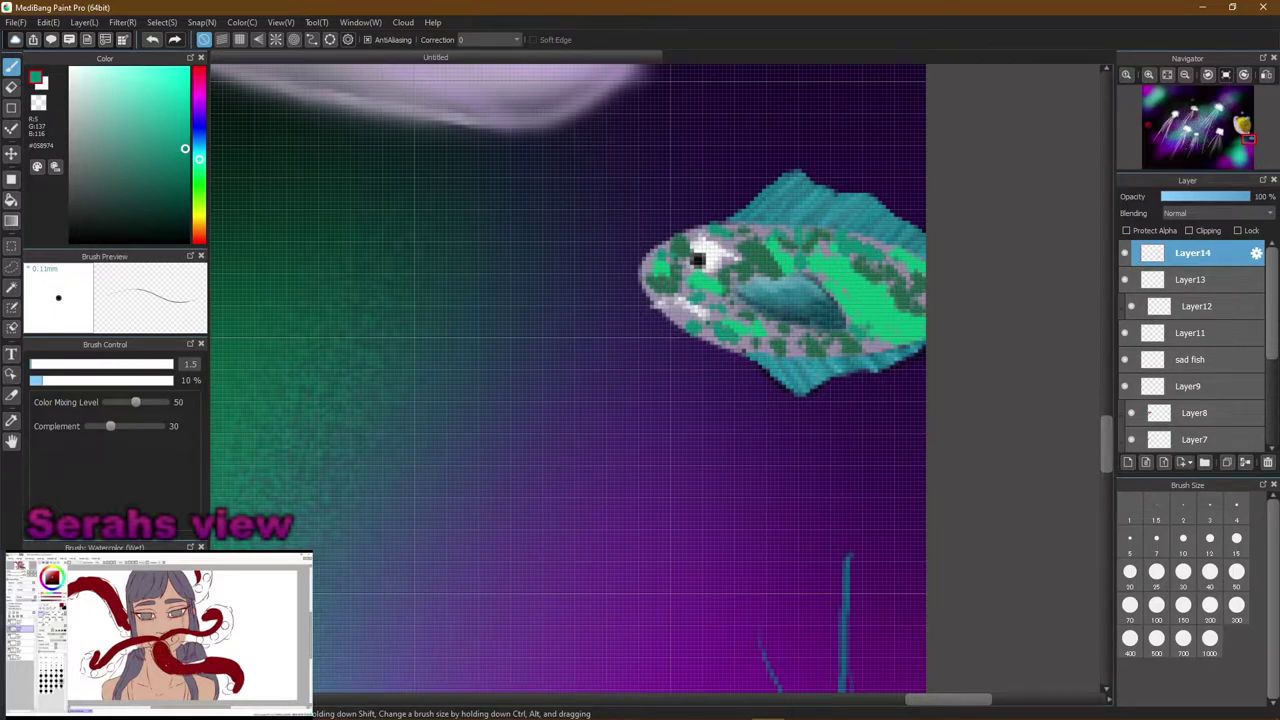
Try the Smudge brush at size 2 and the Blur brush at size 1.5 for blending the fish's patches
left_click(100, 600)
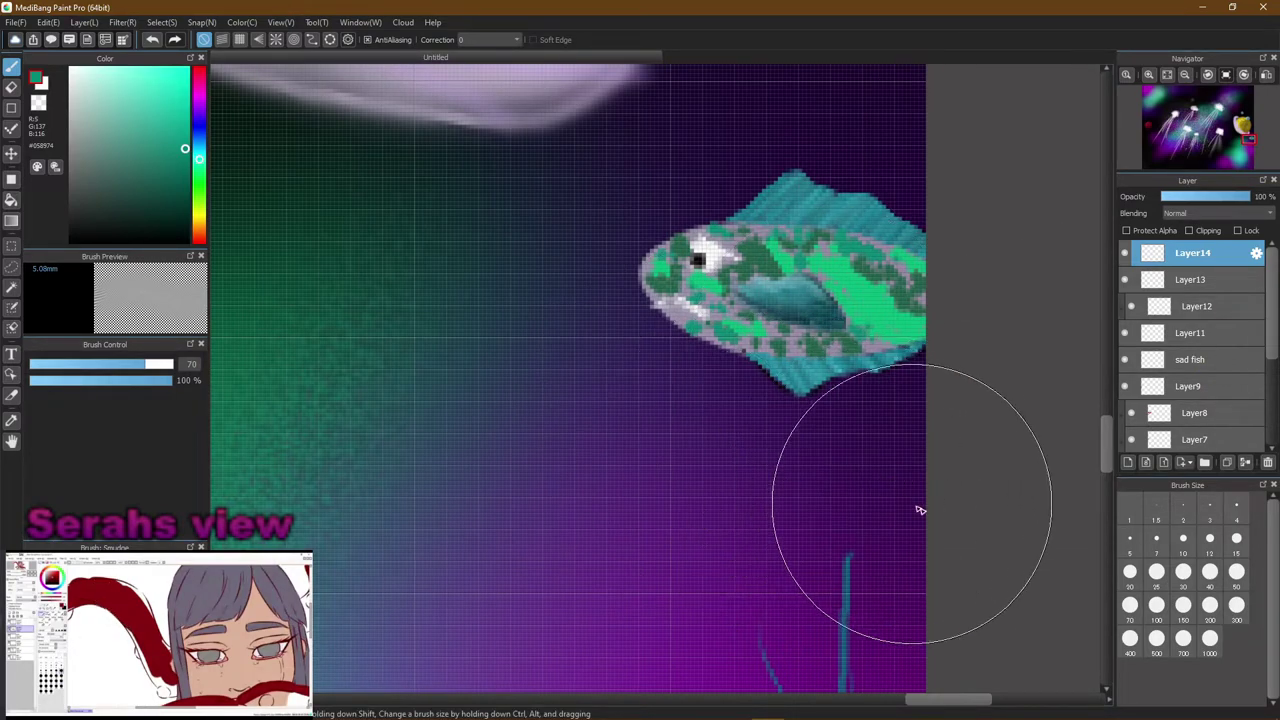
left_click(1185, 512)
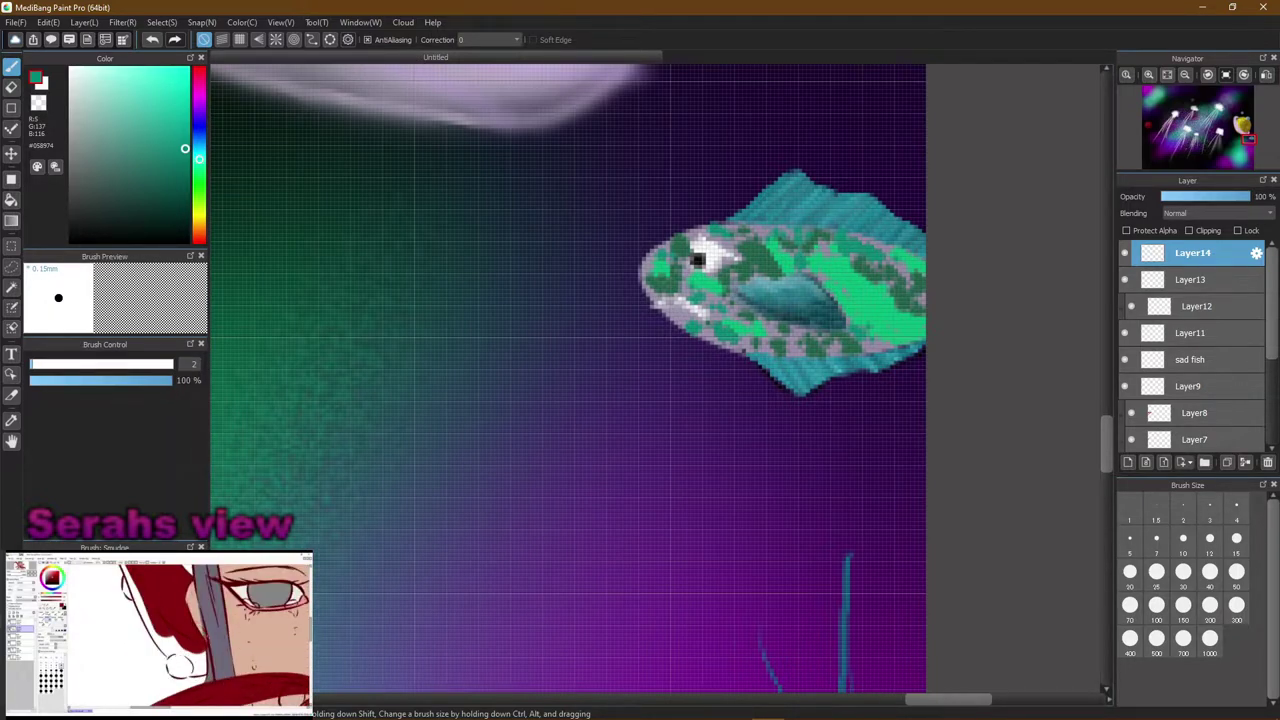
left_click(100, 600)
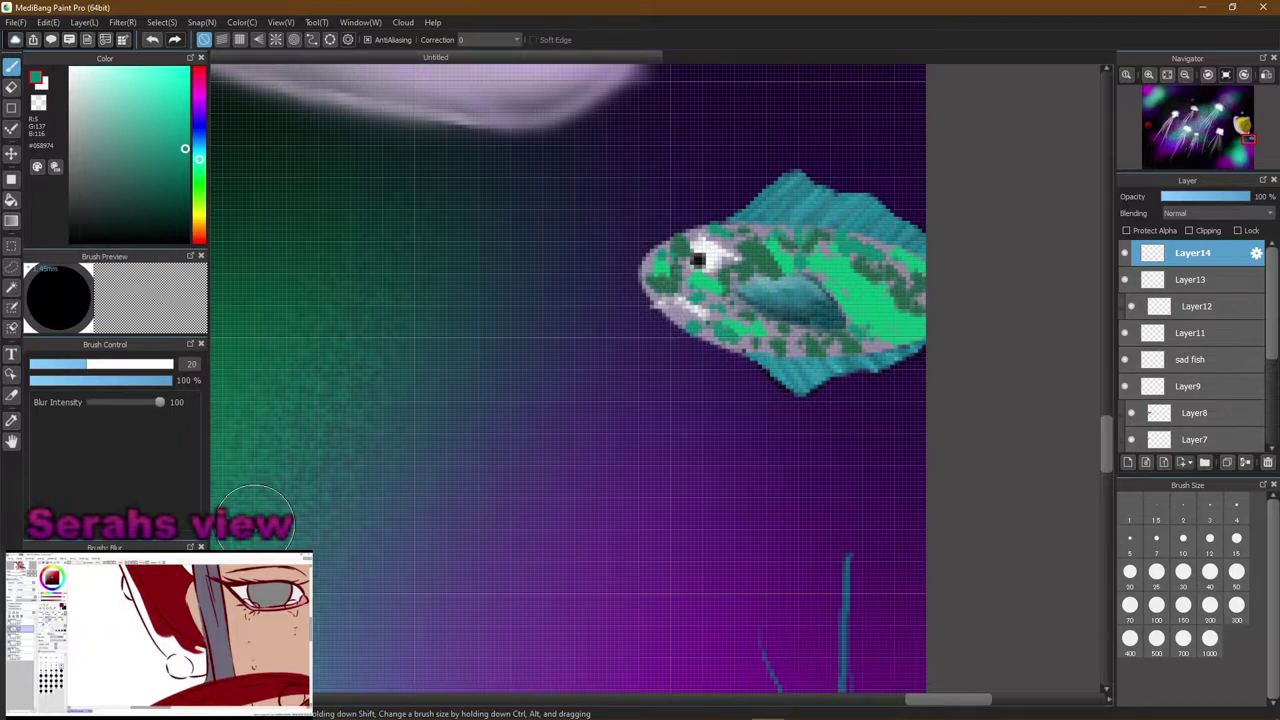
left_click(1156, 510)
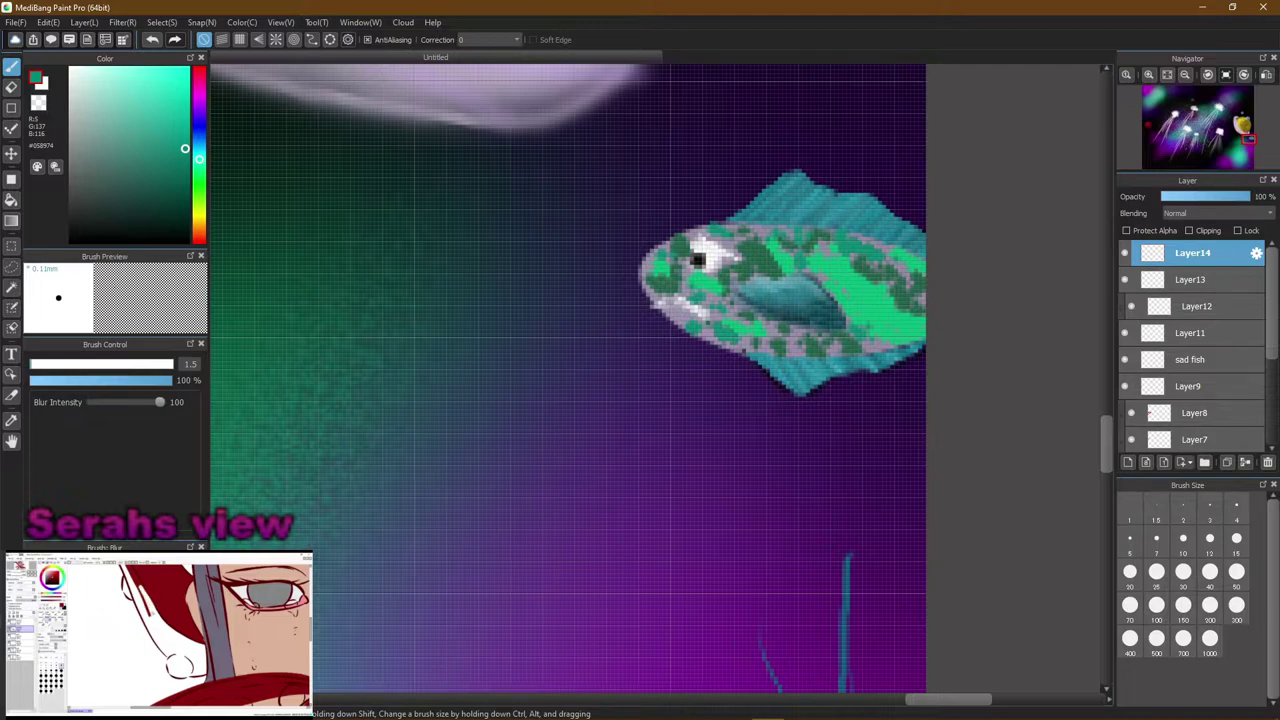
Blend the rear body patches with the Airbrush at size 2, using teal green #058974 and the dark green #1F6049 sampled from the fish
left_click(100, 590)
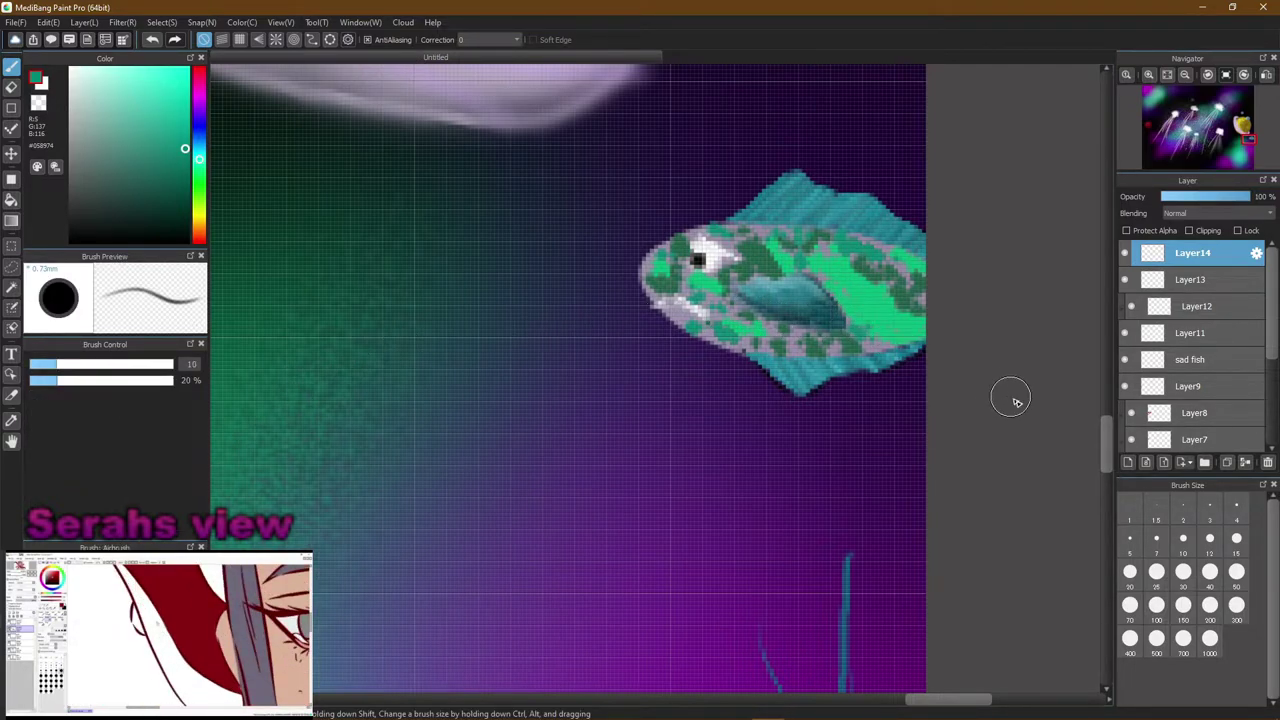
left_click(1182, 512)
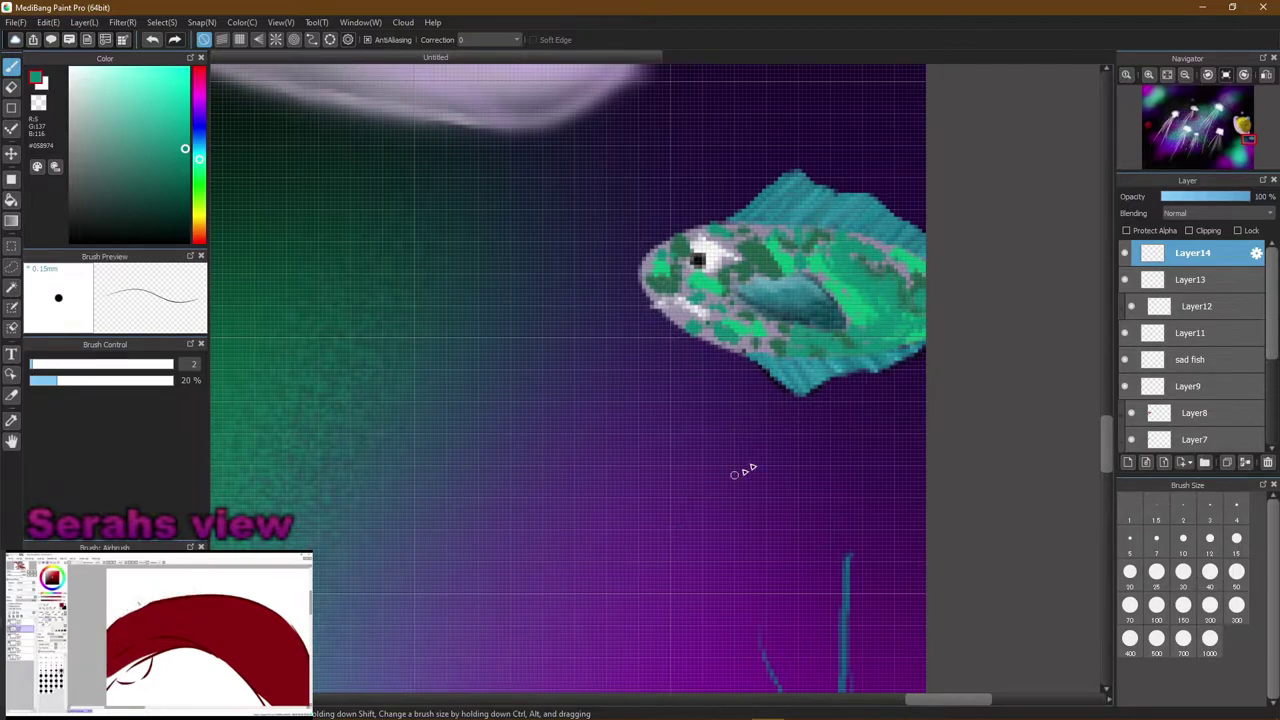
left_click(922, 283, "alt")
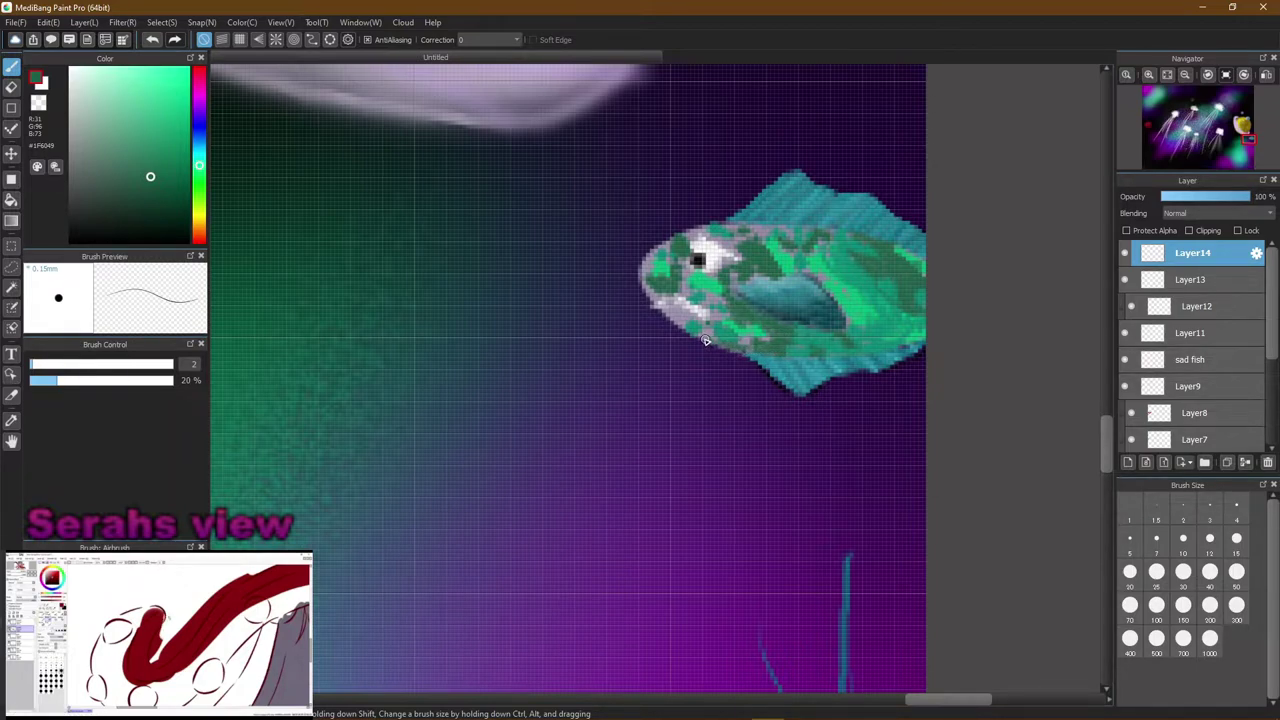
Blend the fish's belly and lower jaw patches with the Airbrush at size 2, using sampled greens #1F6049, #058974 and #447067
left_click_drag(706, 335, 728, 334)
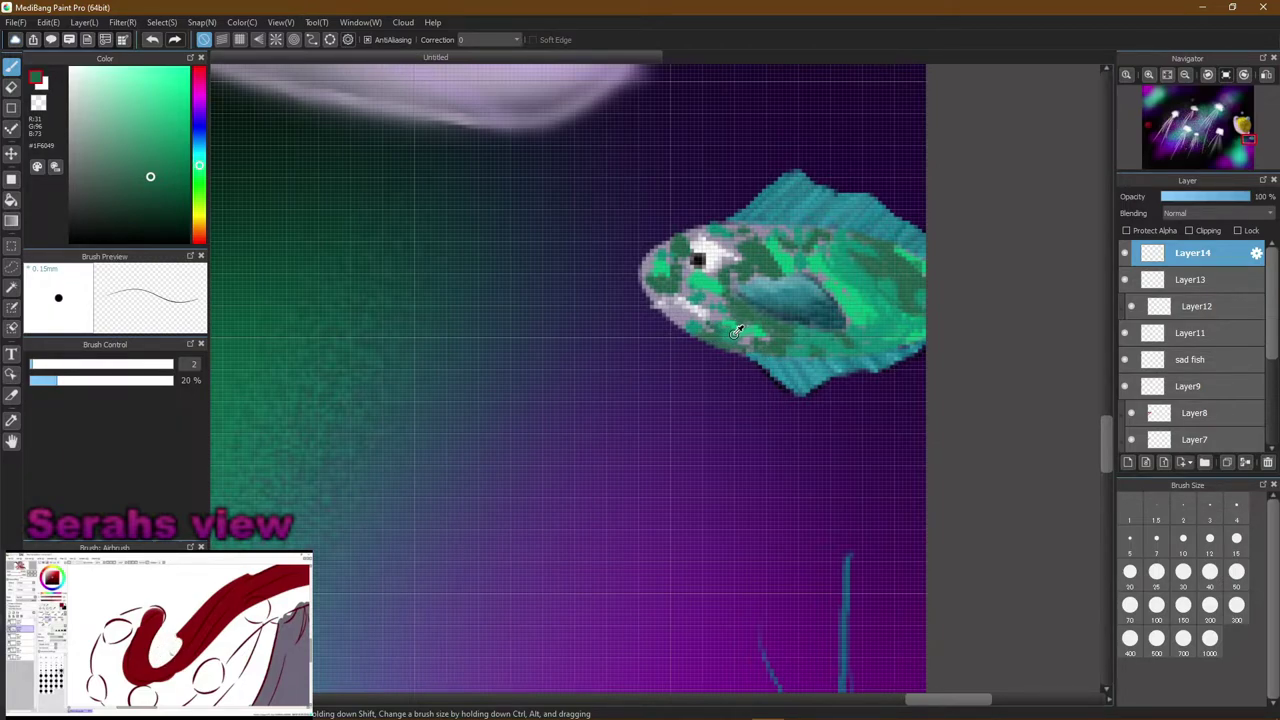
left_click(831, 332, "alt")
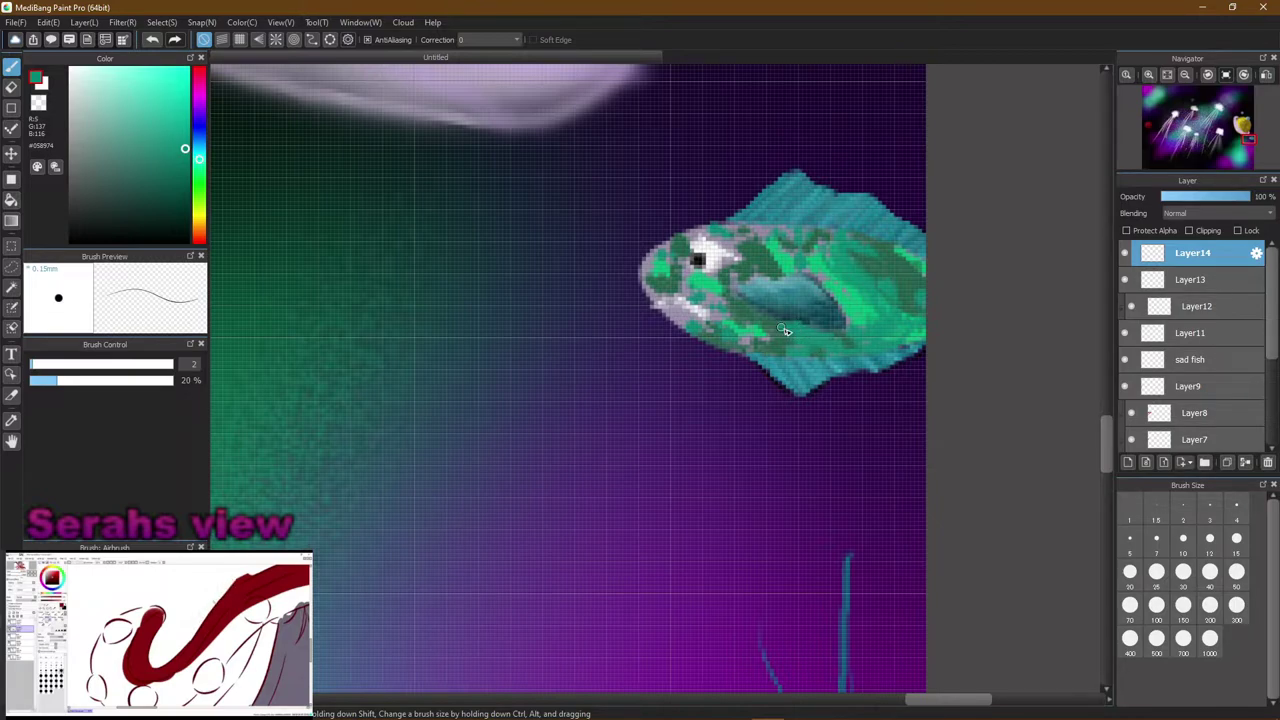
left_click(852, 300, "alt")
left_click(655, 288, "alt")
left_click(668, 282, "alt")
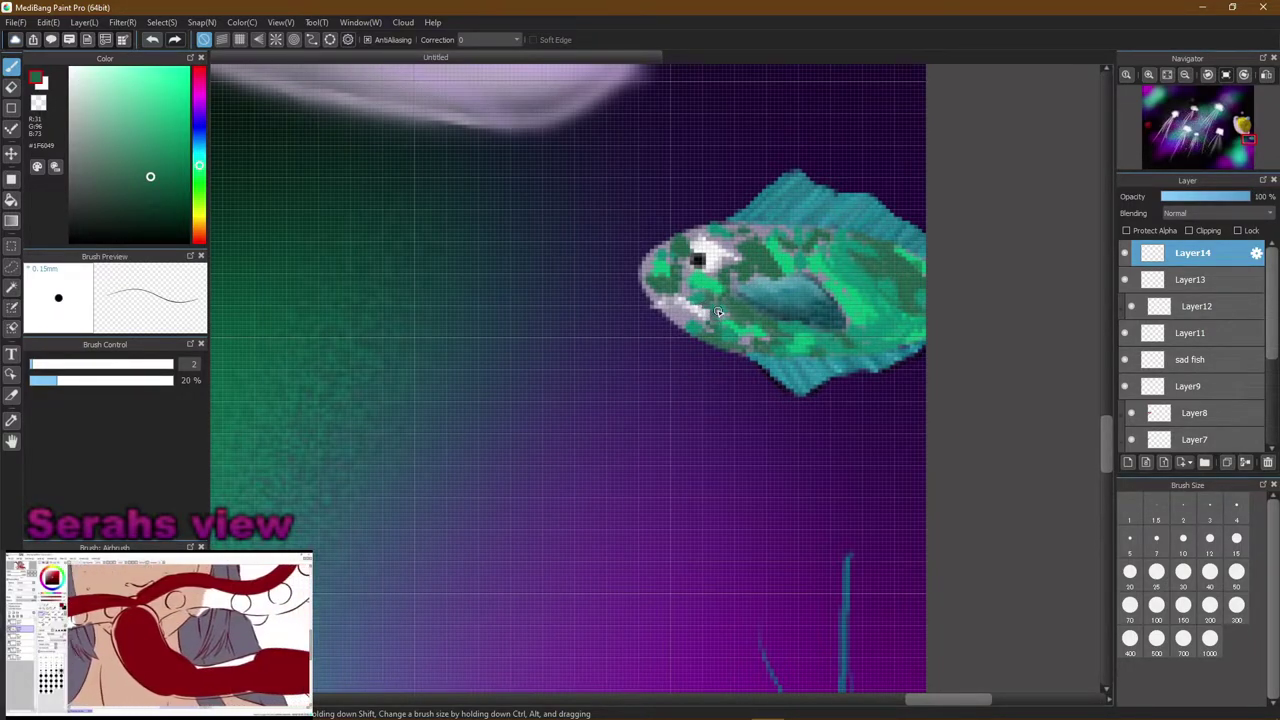
left_click(677, 309, "alt")
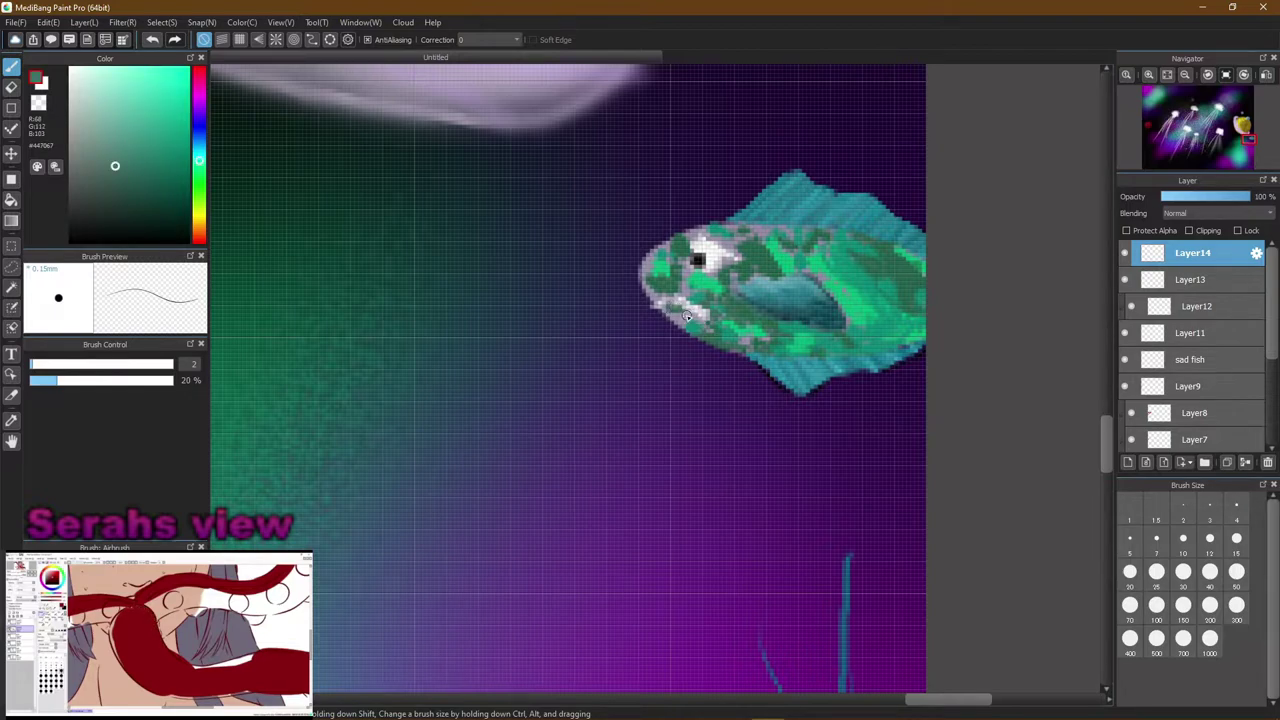
Blend the patches along the fish's back and behind the eye with sampled greens #058974 and #326657
left_click(801, 262, "alt")
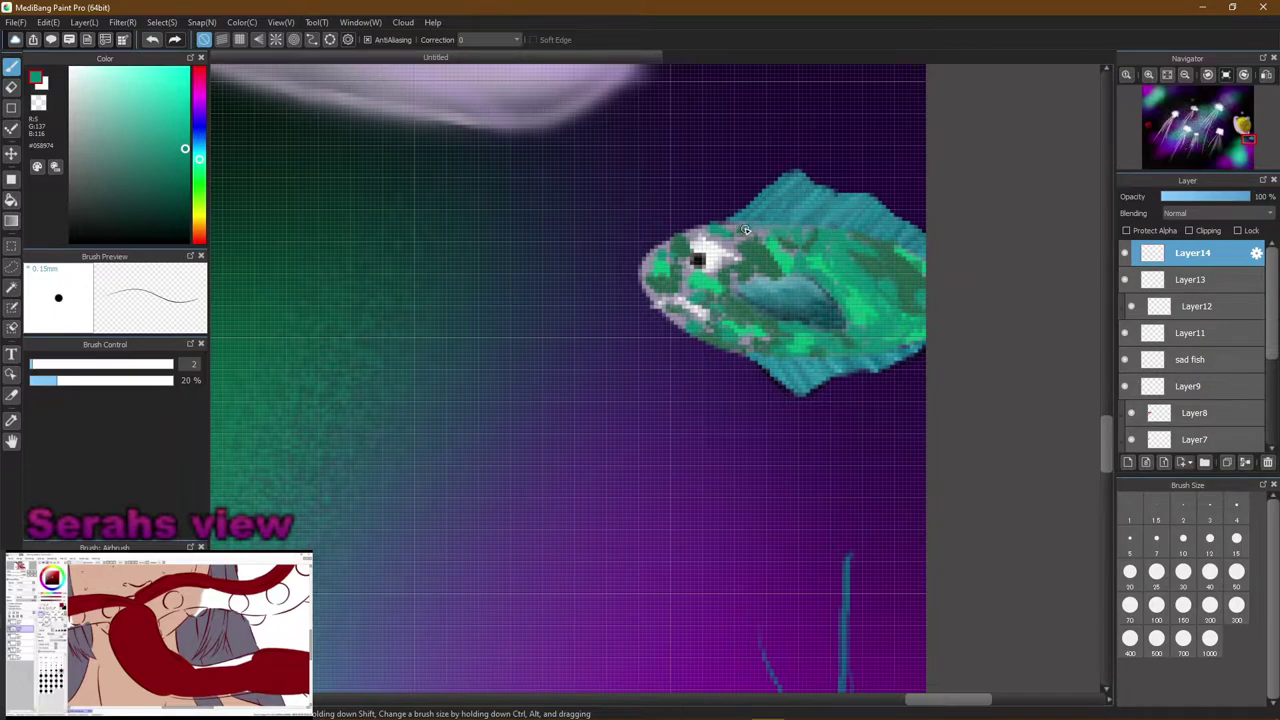
left_click(793, 244, "alt")
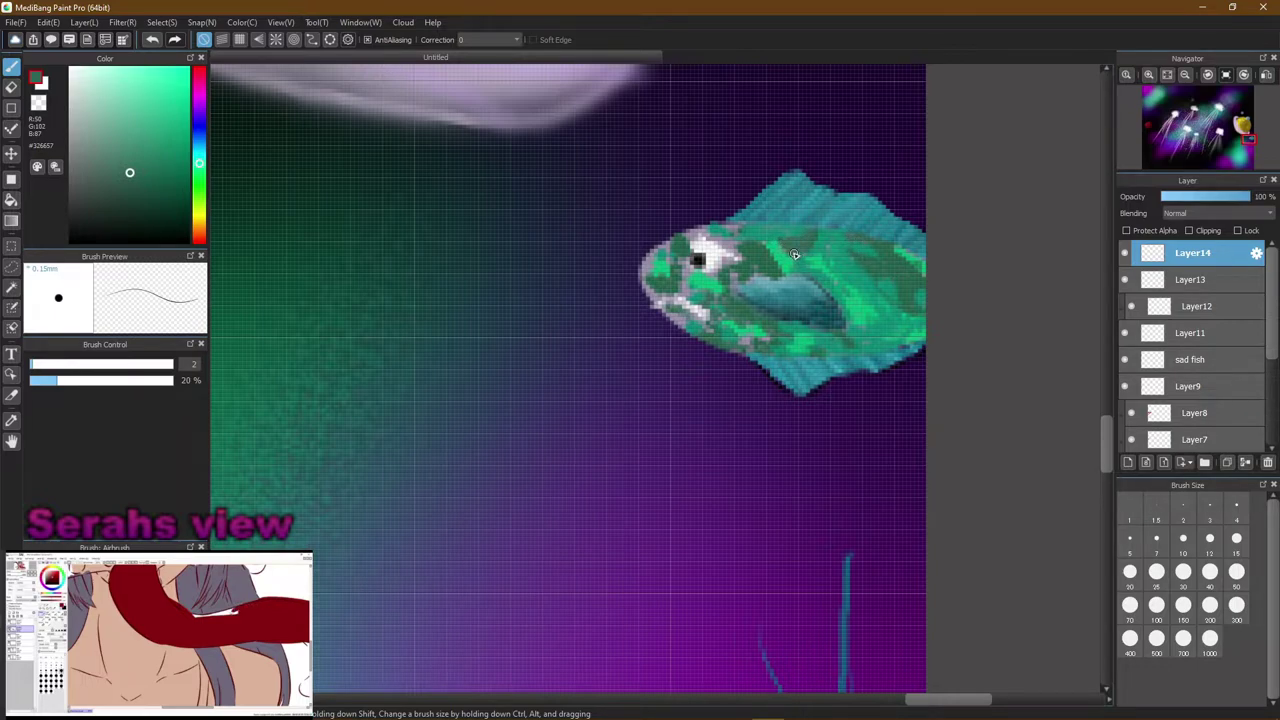
left_click(782, 258, "alt")
left_click_drag(789, 262, 704, 297)
left_click(704, 297, "alt")
left_click(700, 291, "alt")
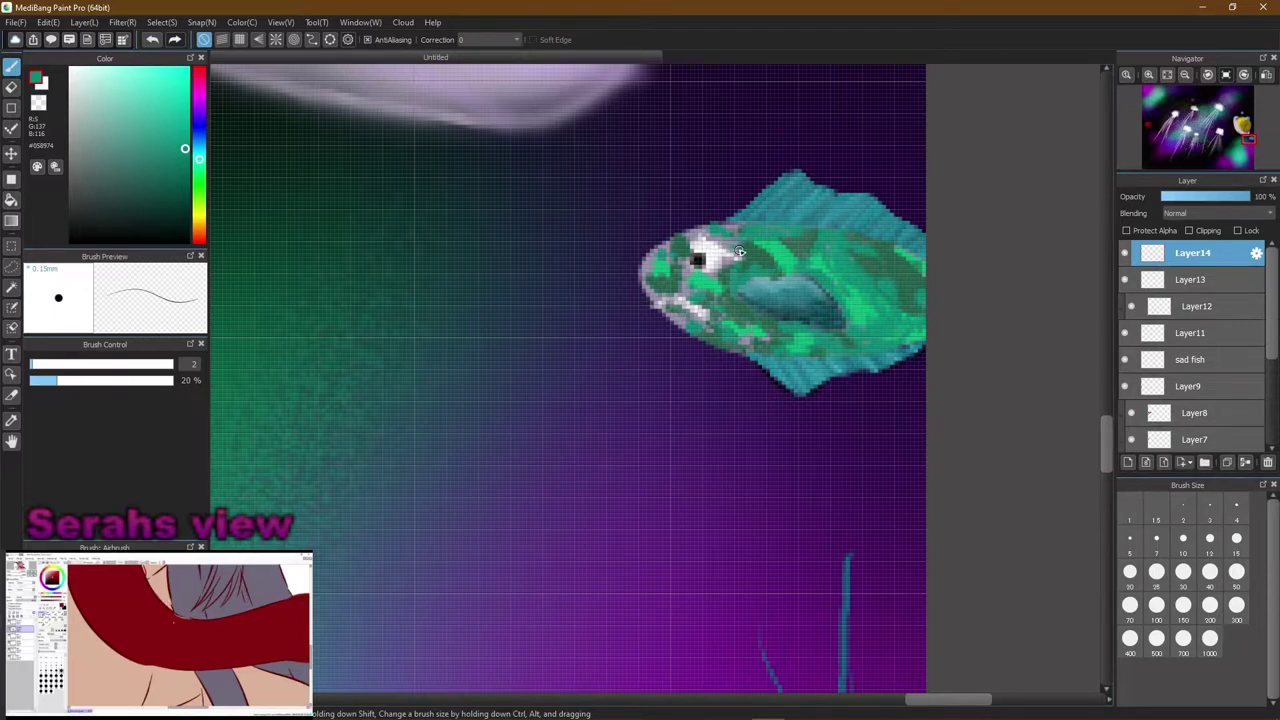
Cover the pale gaps on the fish's forehead and around its eye with bright green #00BB79 and dark green #1F6049
left_click(670, 284, "alt")
left_click(670, 260, "alt")
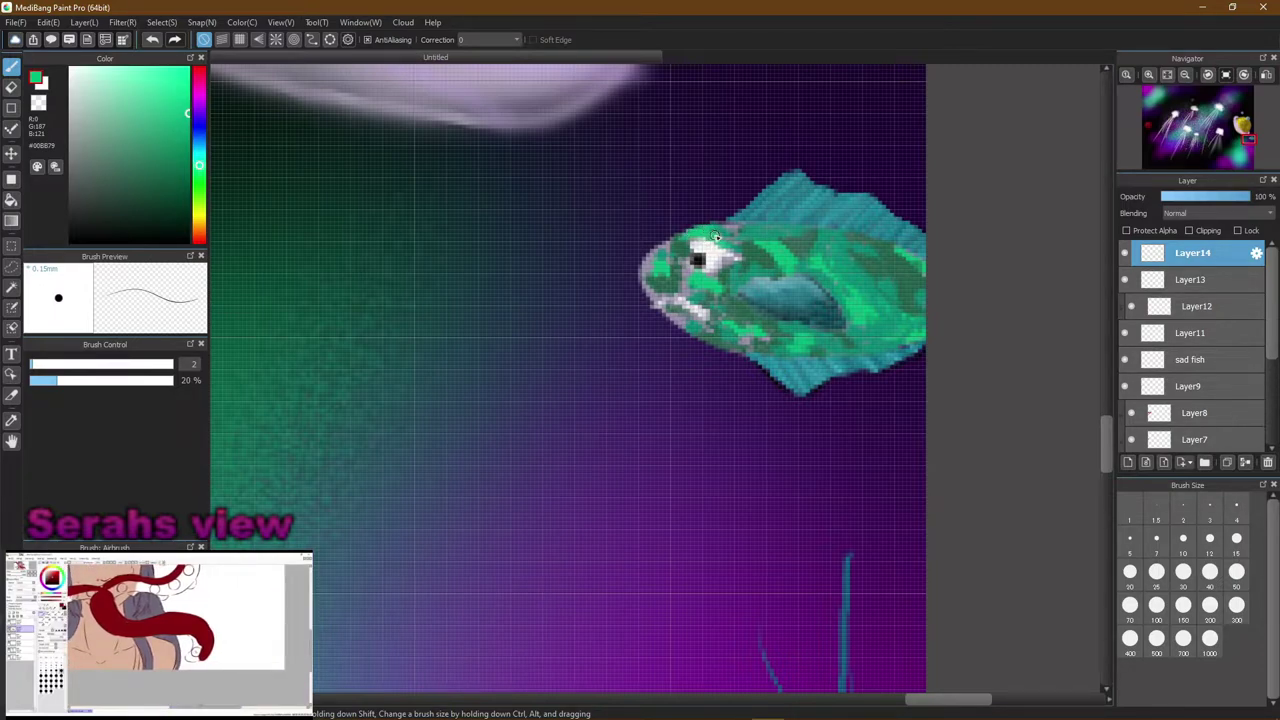
left_click(763, 257, "alt")
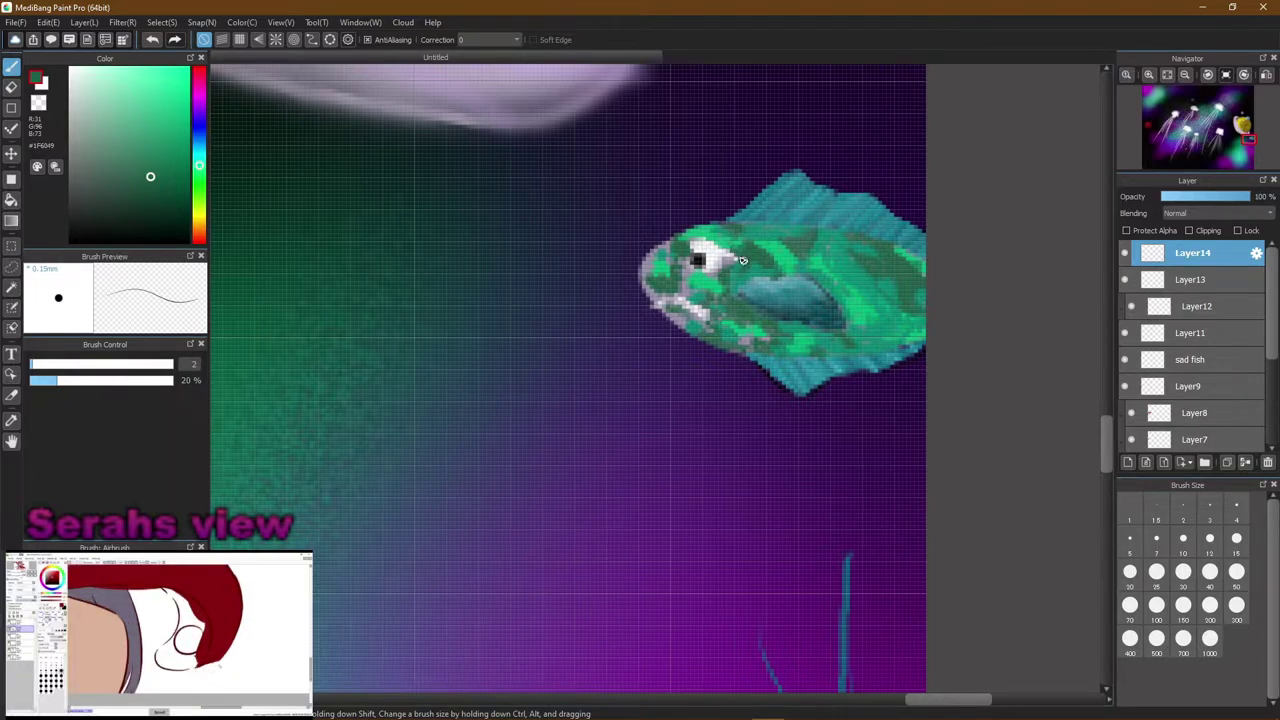
left_click(705, 277, "alt")
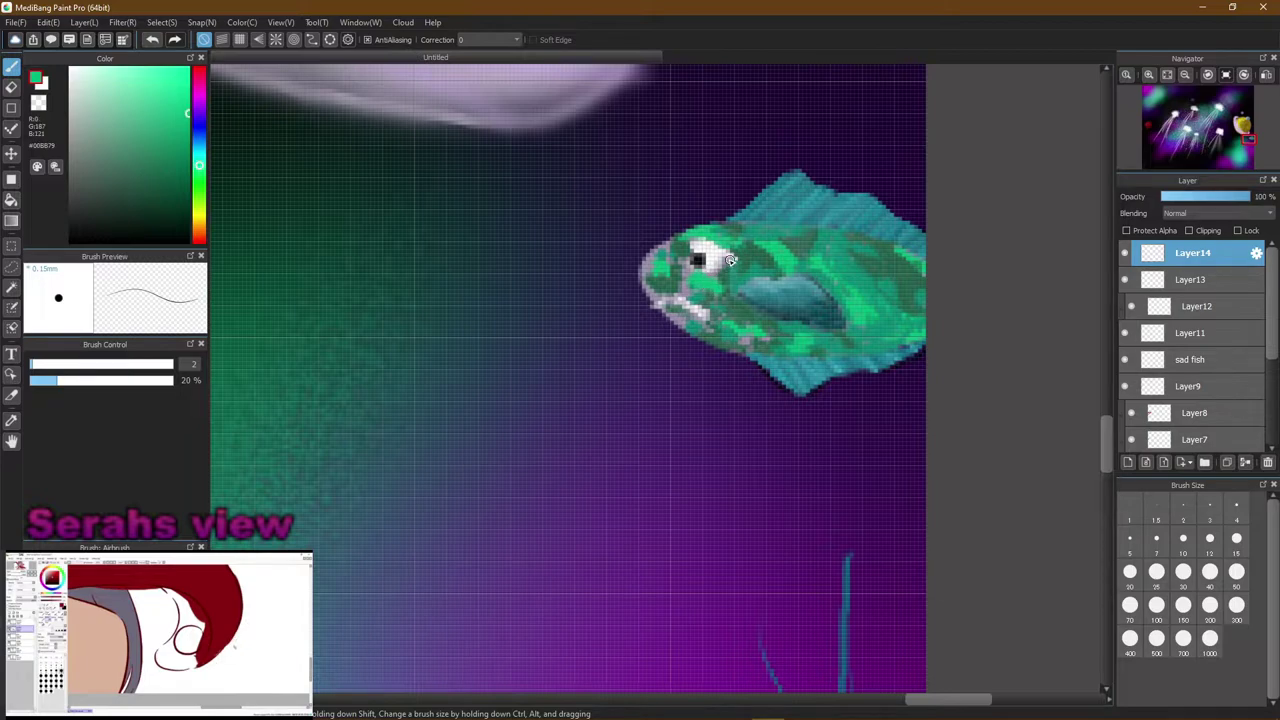
Blend the fish's snout, mouth surroundings and lower jaw with dark green #1F6049, teal green #058974 and lighter green #4CA491
left_click(660, 288, "alt")
left_click_drag(643, 272, 652, 248)
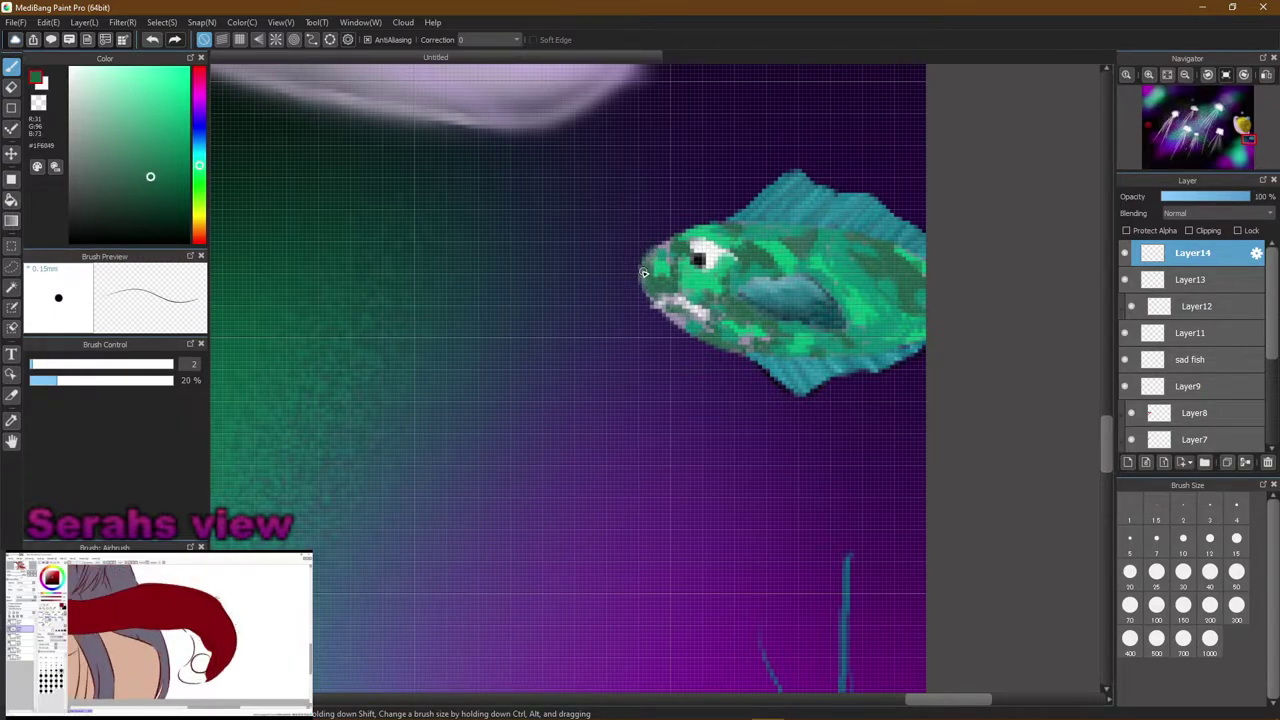
left_click(666, 252, "alt")
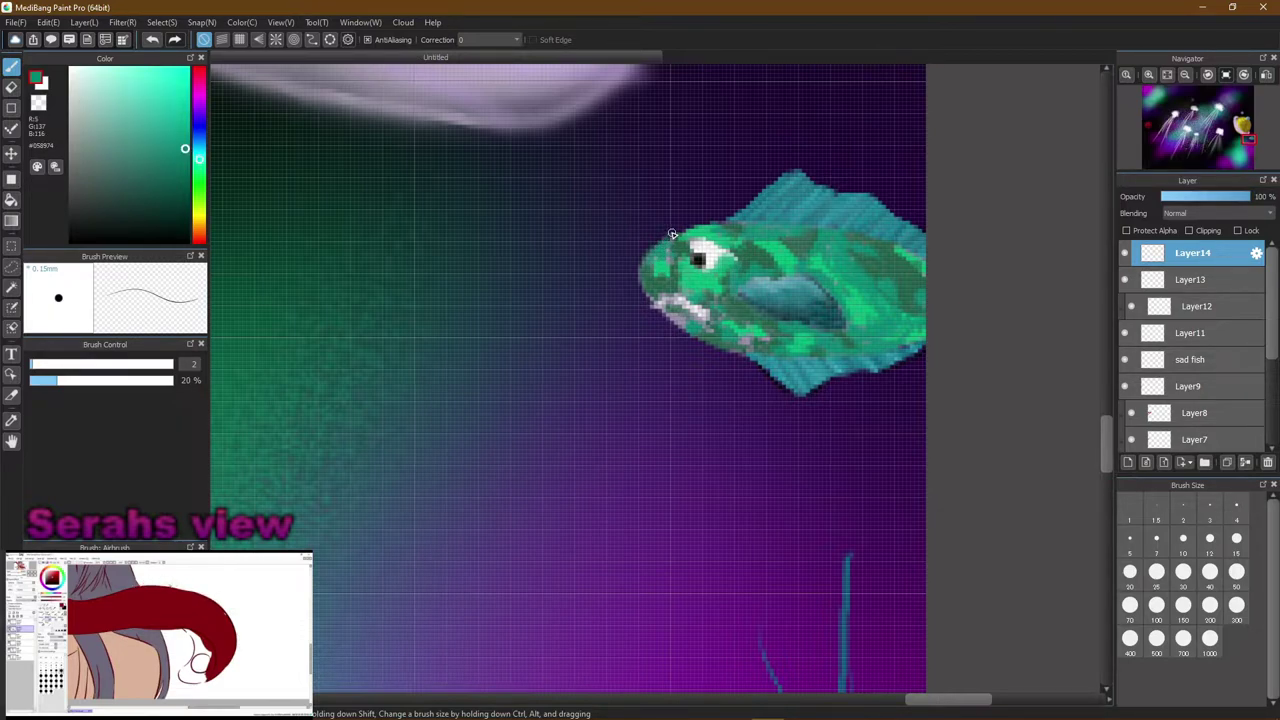
key("ctrl+z")
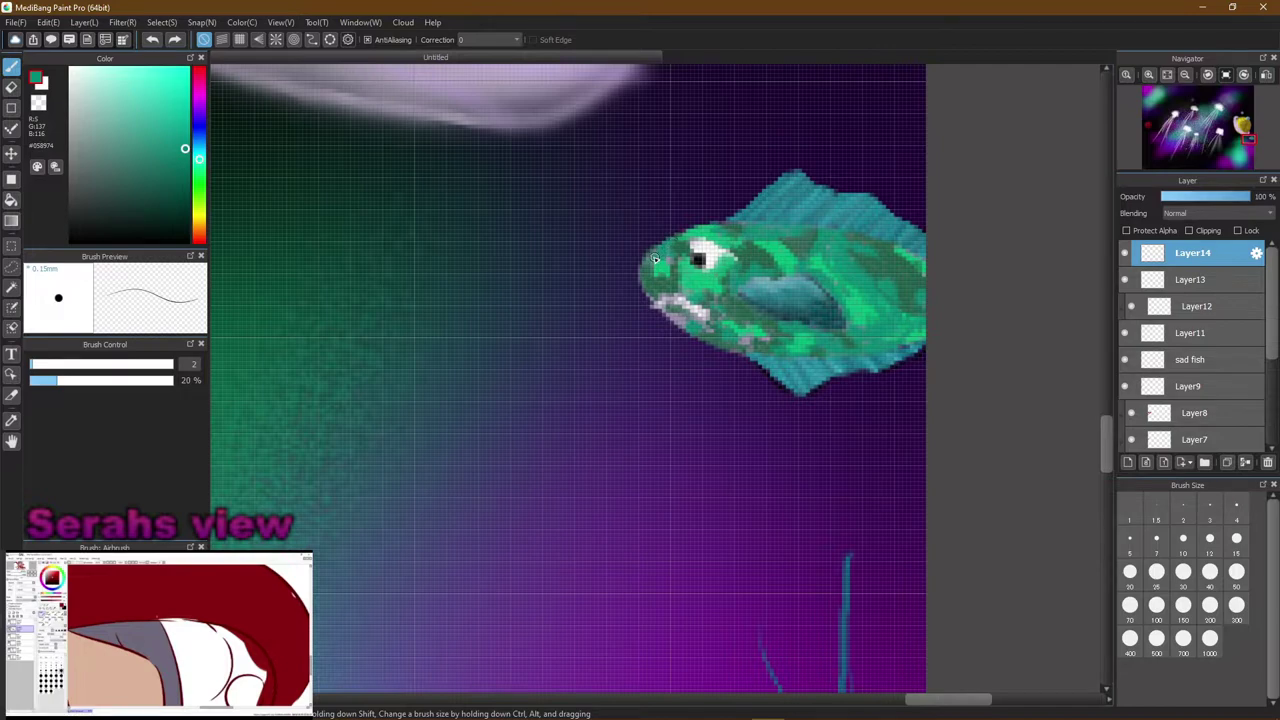
left_click(688, 270)
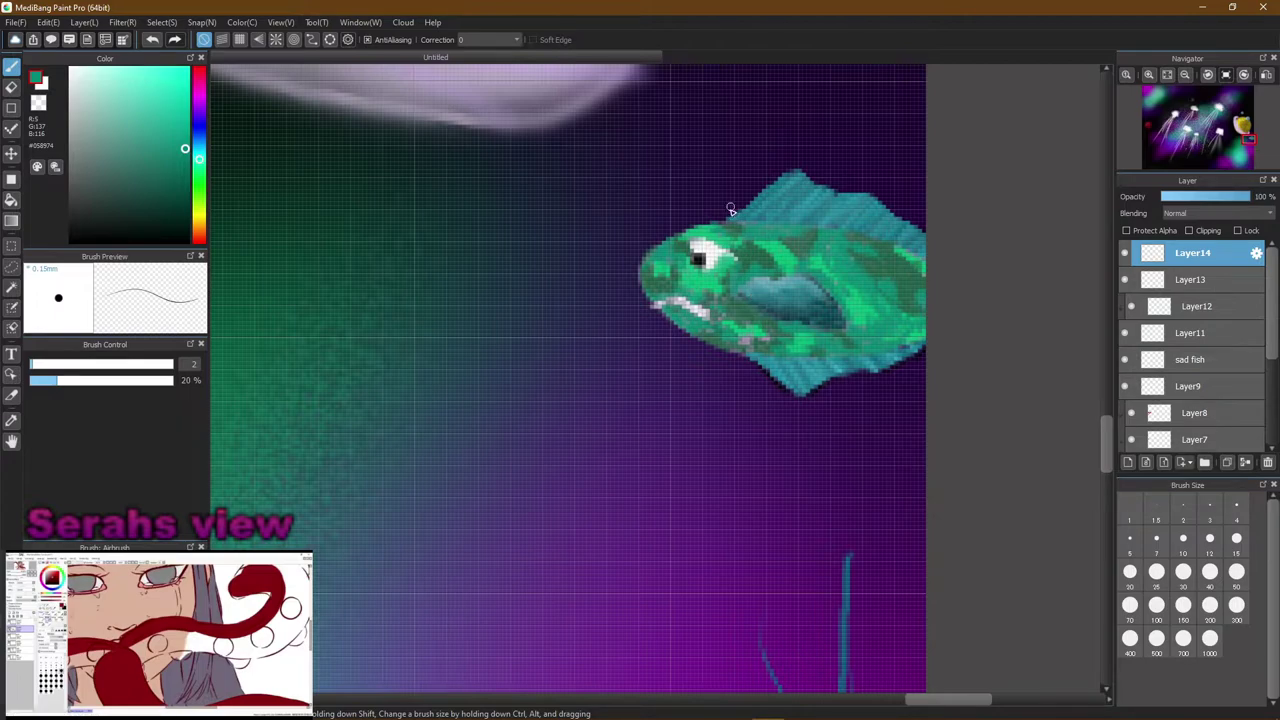
left_click(746, 331, "alt")
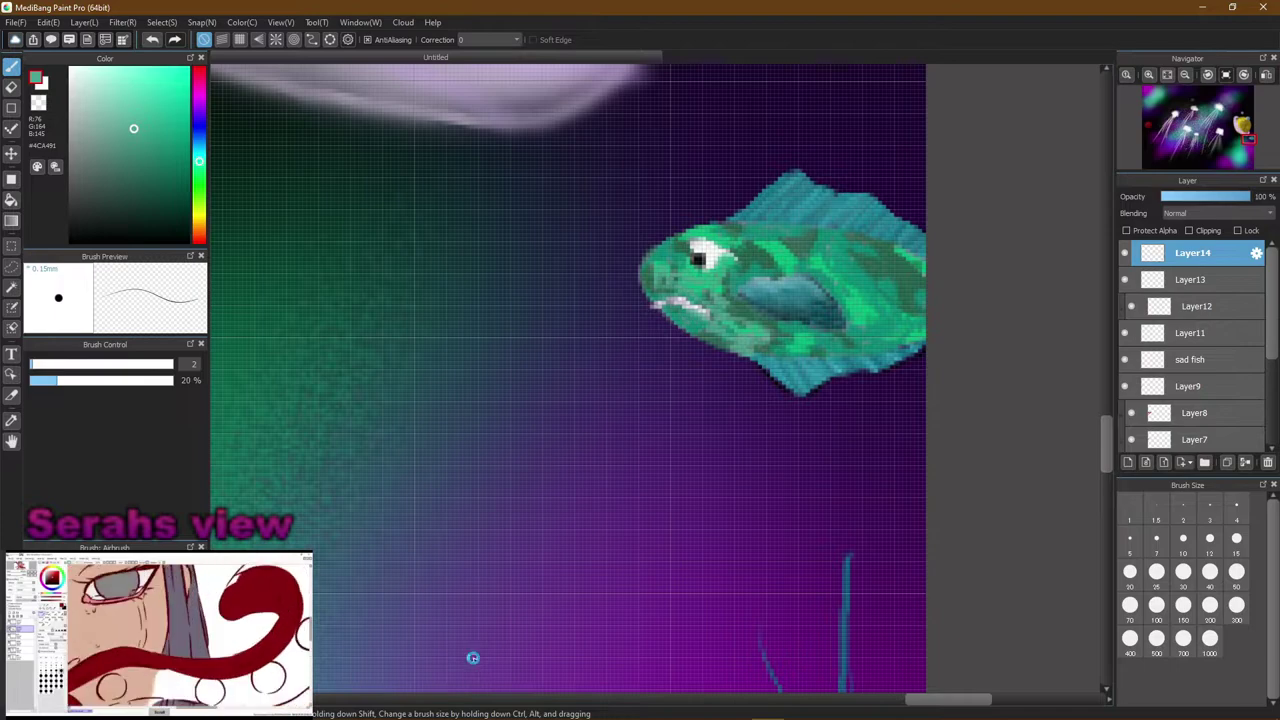
Examine the whole painting to judge how the green fish fits beside the ringed planet
scroll(474, 659, "up", 1)
scroll(474, 659, "down", 4)
scroll(474, 659, "down", 2)
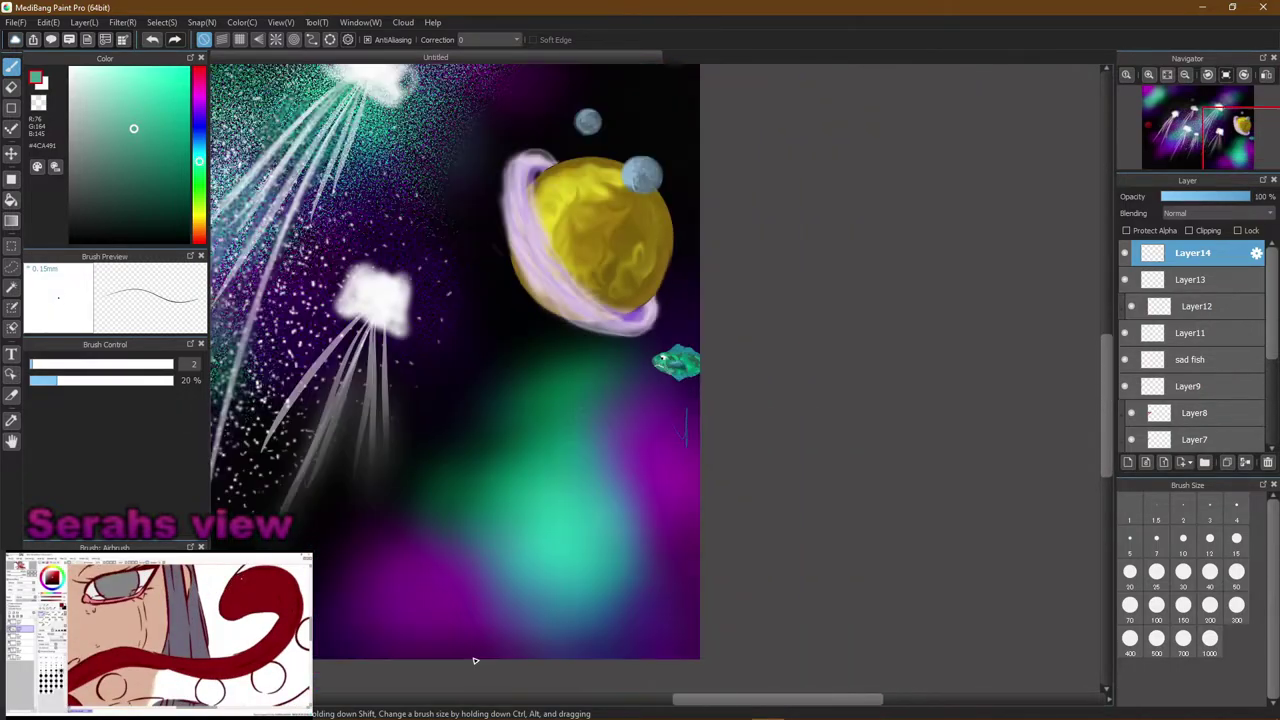
left_click_drag(822, 708, 743, 708)
scroll(743, 707, "down", 4)
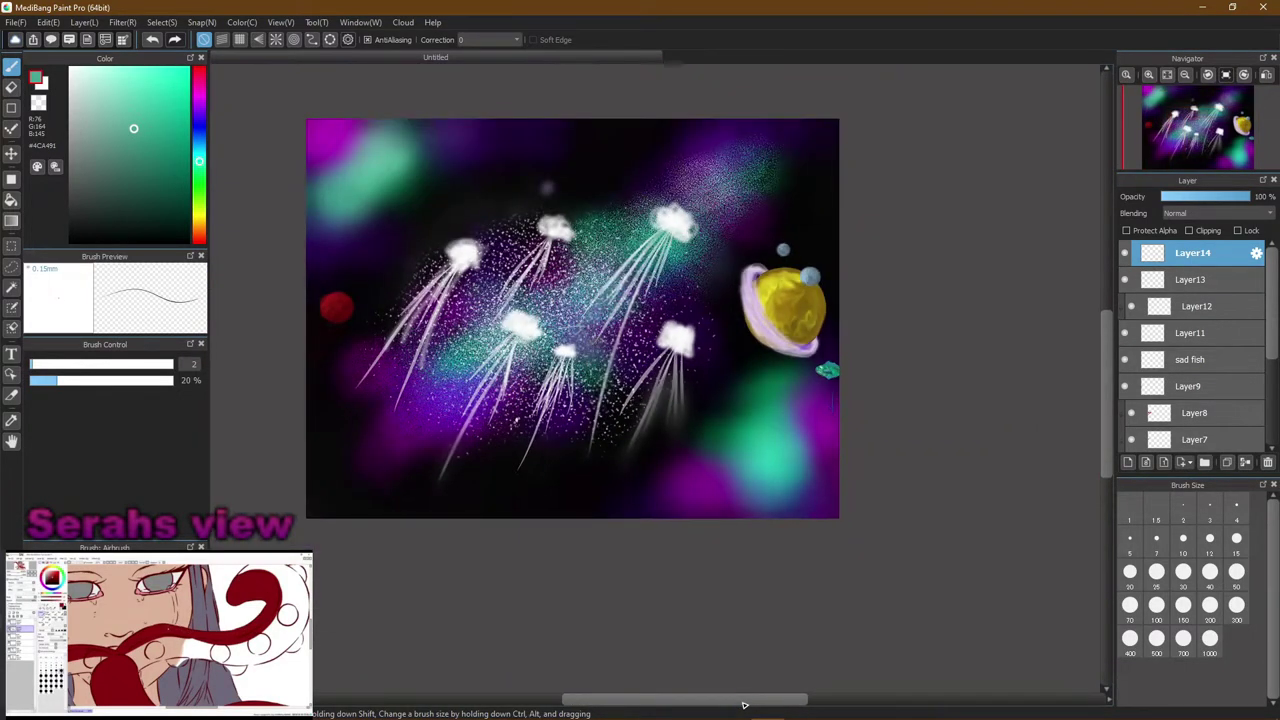
scroll(742, 703, "up", 1)
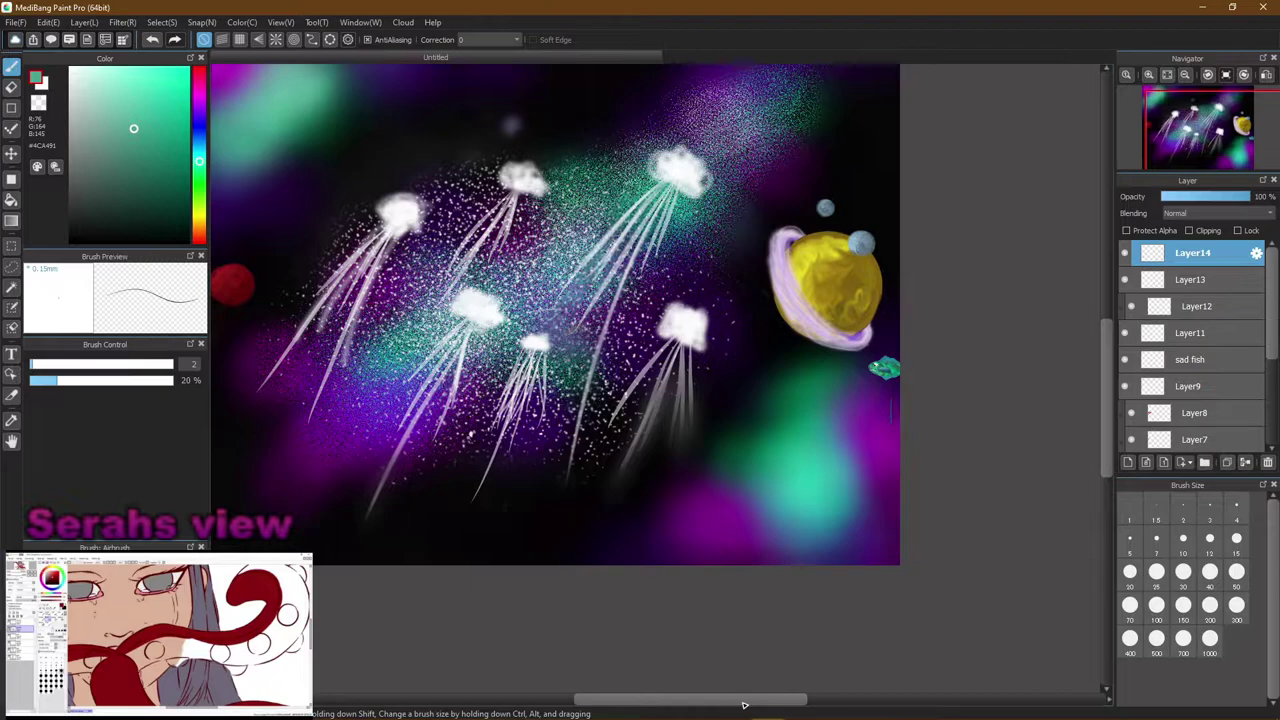
left_click_drag(740, 704, 697, 711)
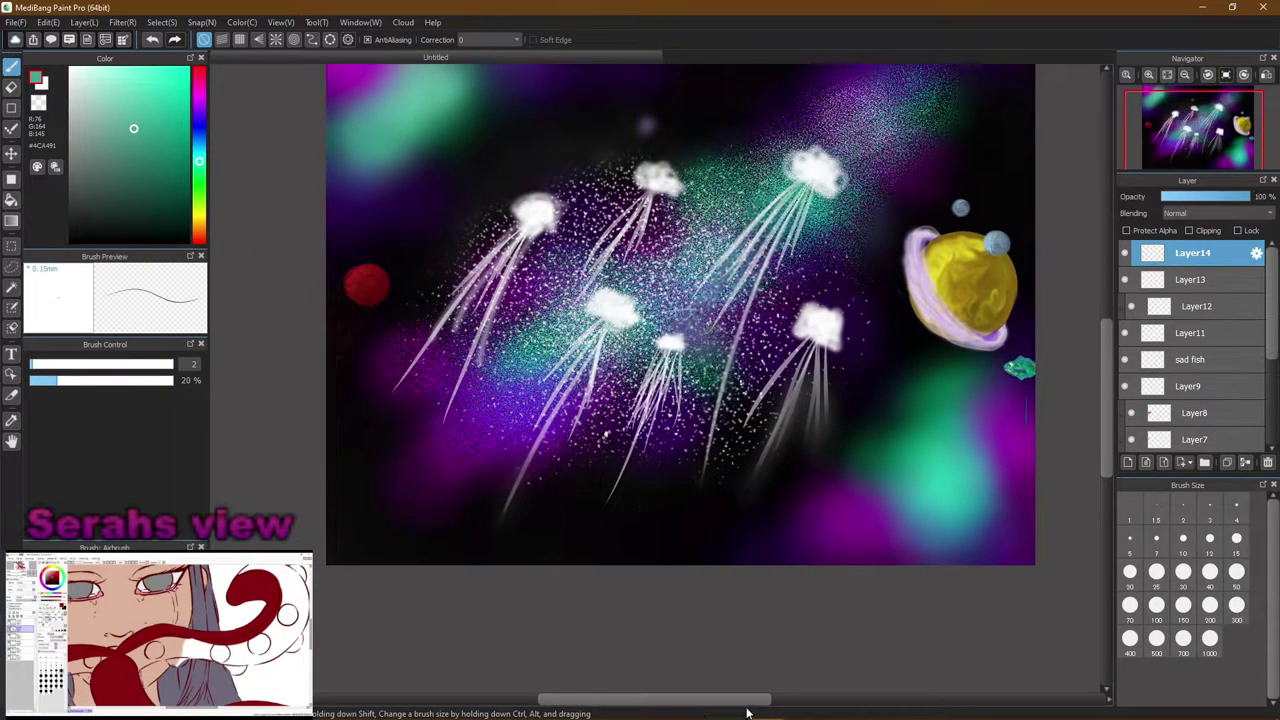
left_click_drag(656, 706, 750, 702)
scroll(750, 702, "up", 6)
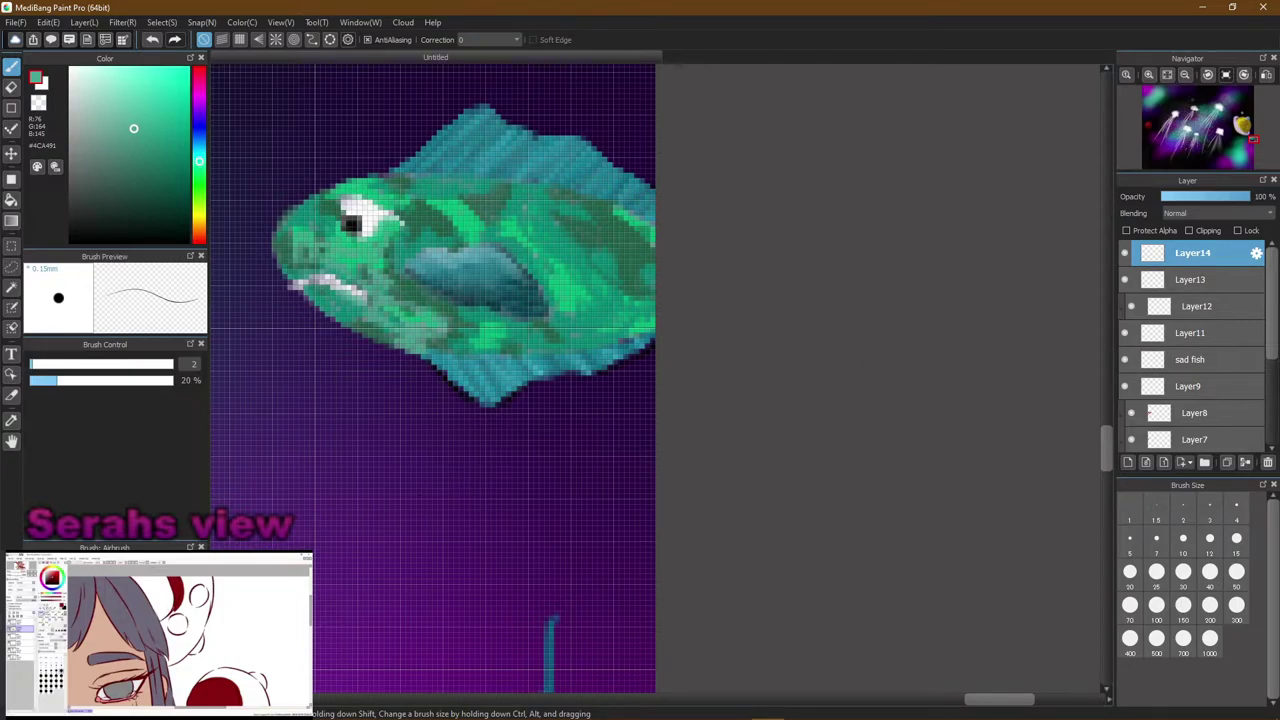
Try the Blur brush at size 4 and the Smudge brush at size 2 for softening the fish
left_click(100, 600)
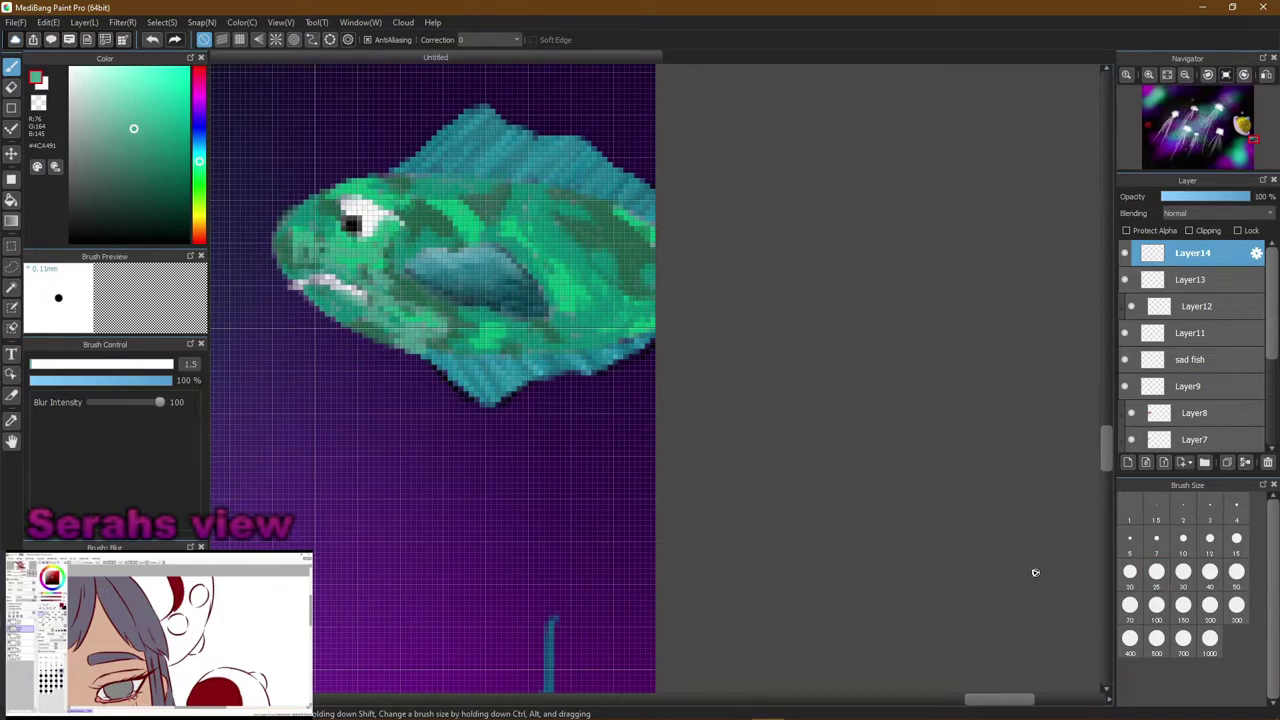
left_click(1236, 508)
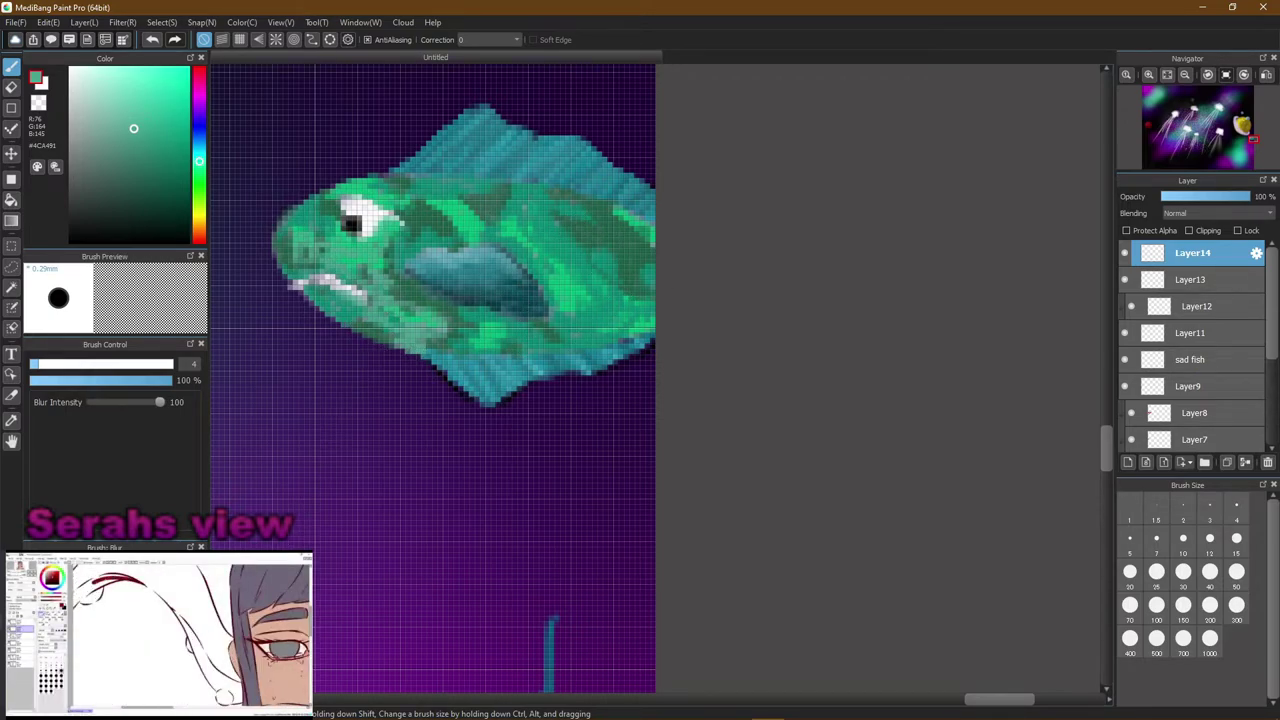
left_click(100, 600)
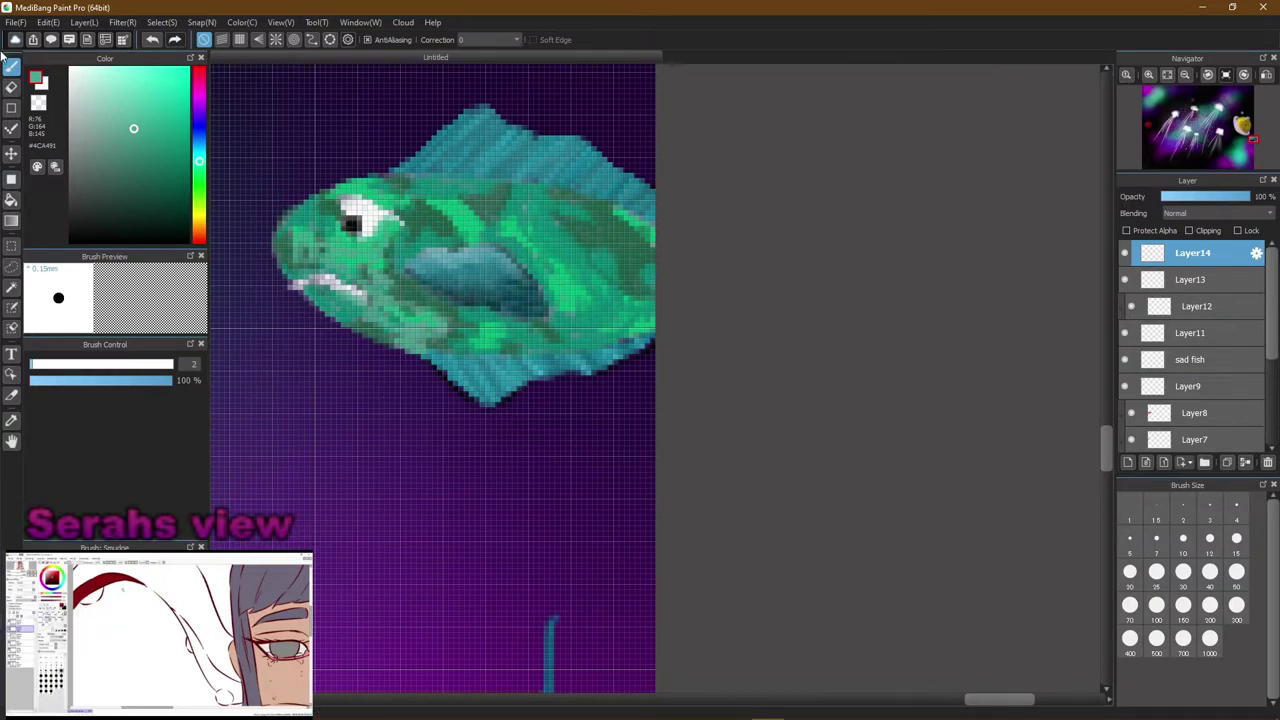
Find the layer holding the stray teal strokes below the fish and erase their upper end on Layer11 with the Eraser at size 1.5
left_click(11, 87)
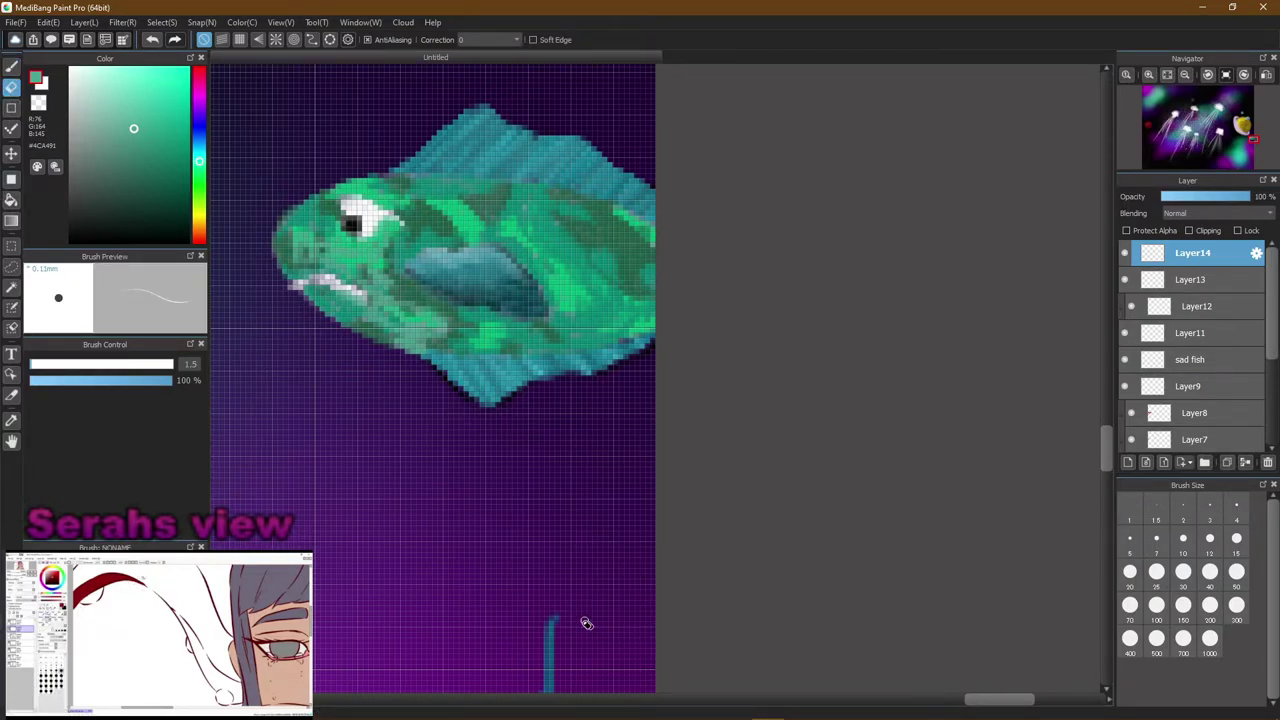
left_click(1205, 280)
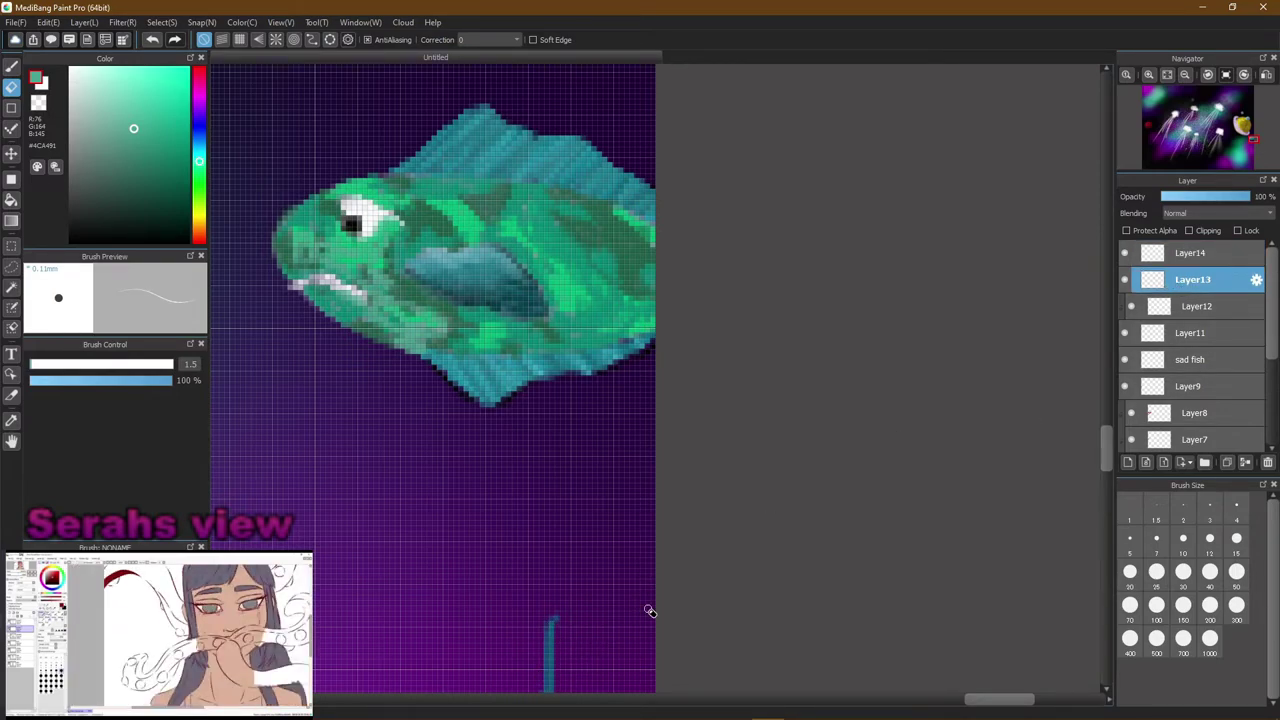
left_click(1222, 306)
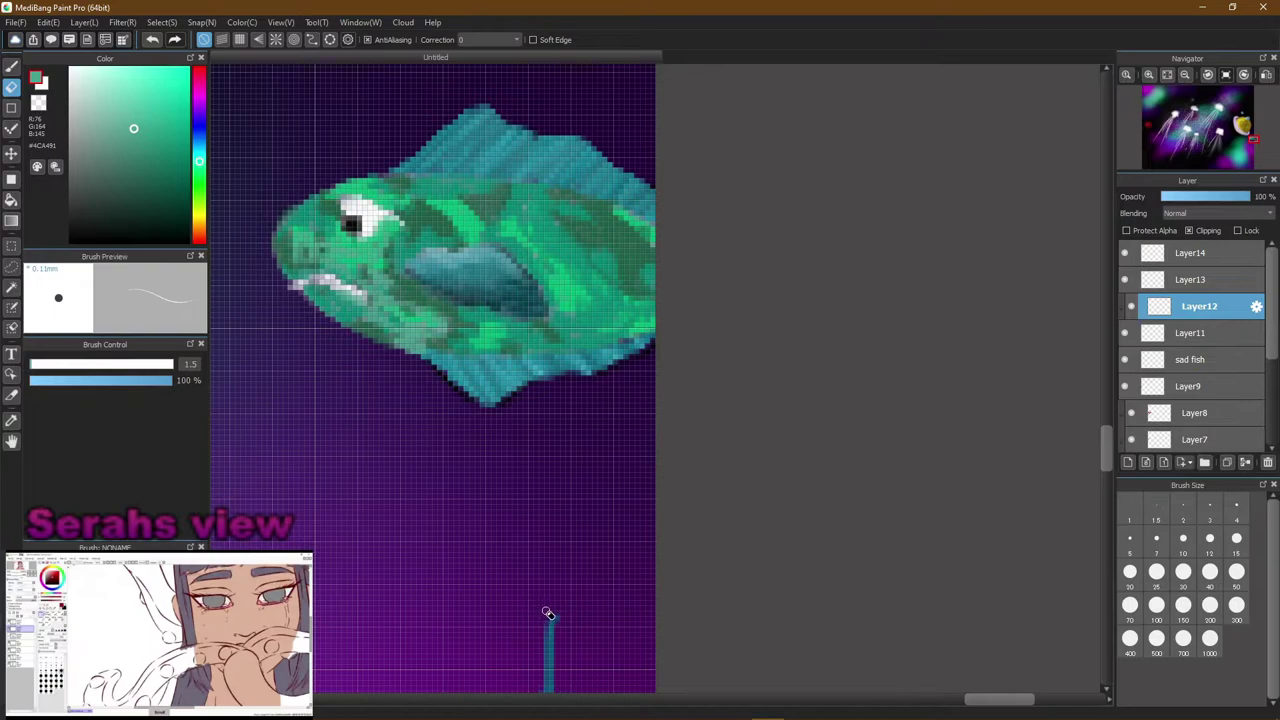
left_click(1165, 333)
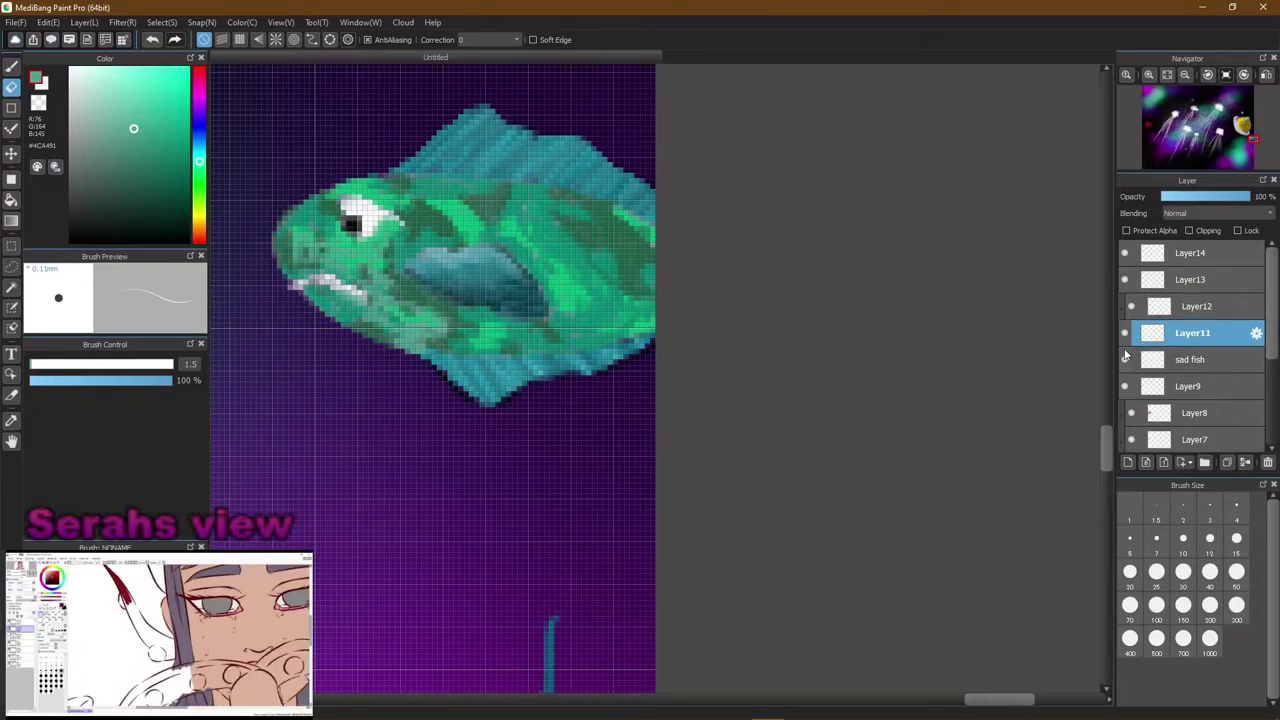
mouse_move(549, 651)
left_mouse_down()
mouse_move(558, 613)
mouse_move(546, 627)
mouse_move(563, 698)
mouse_move(545, 628)
mouse_move(555, 701)
mouse_move(566, 634)
left_mouse_up()
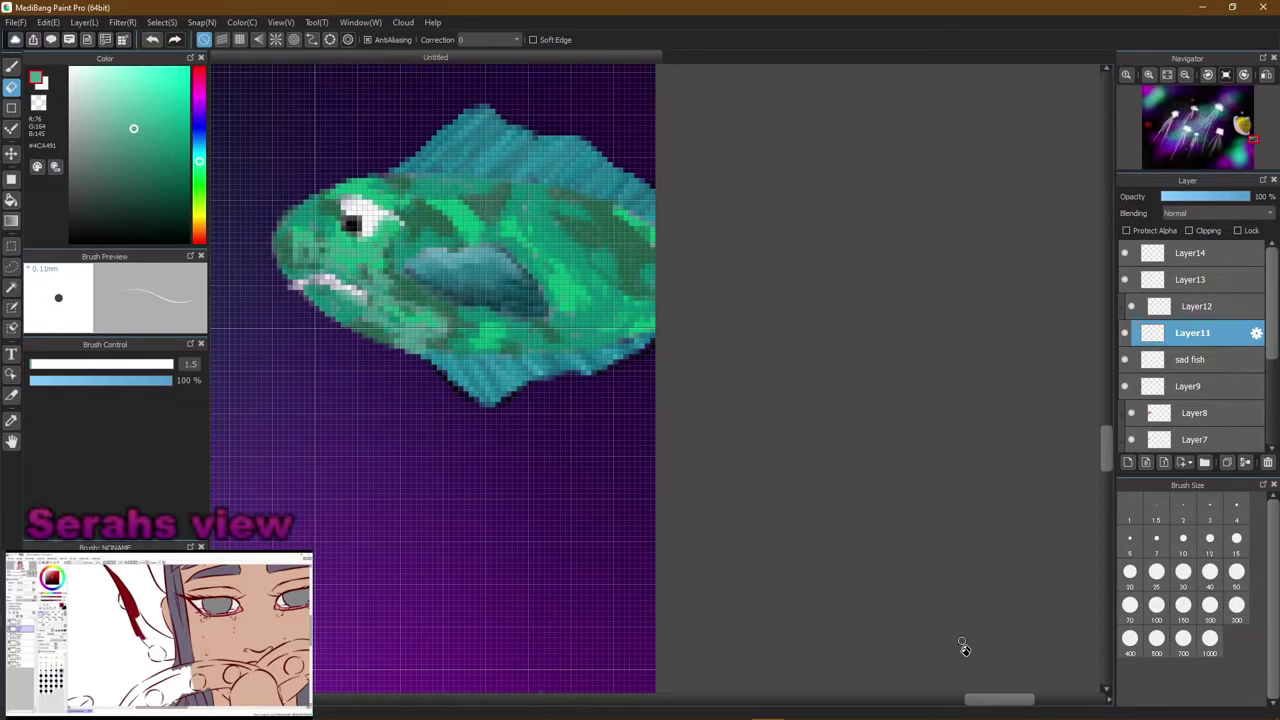
Erase the remaining stray teal strokes below the fish on Layer11, enlarging the Eraser to size 12
left_click_drag(1101, 455, 1101, 482)
mouse_move(433, 298)
left_mouse_down()
mouse_move(463, 345)
mouse_move(425, 294)
mouse_move(485, 382)
mouse_move(457, 322)
mouse_move(483, 404)
mouse_move(483, 377)
mouse_move(518, 432)
left_mouse_up()
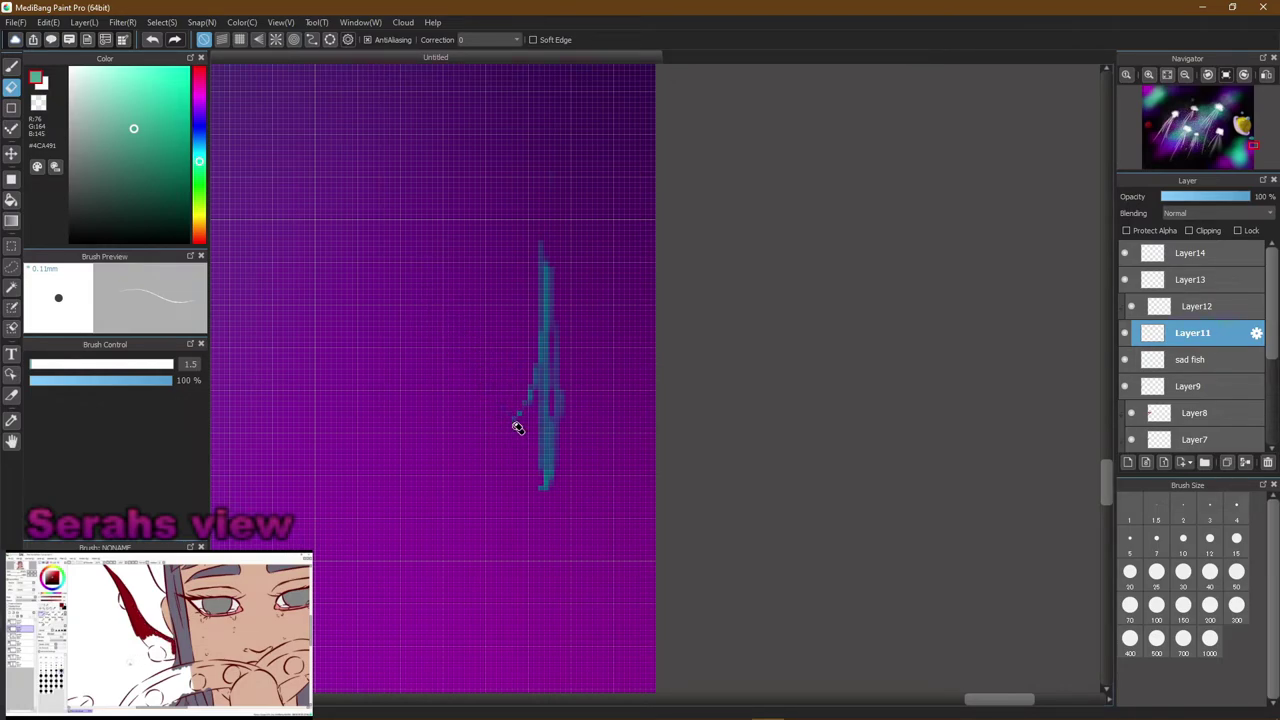
left_click(1157, 570)
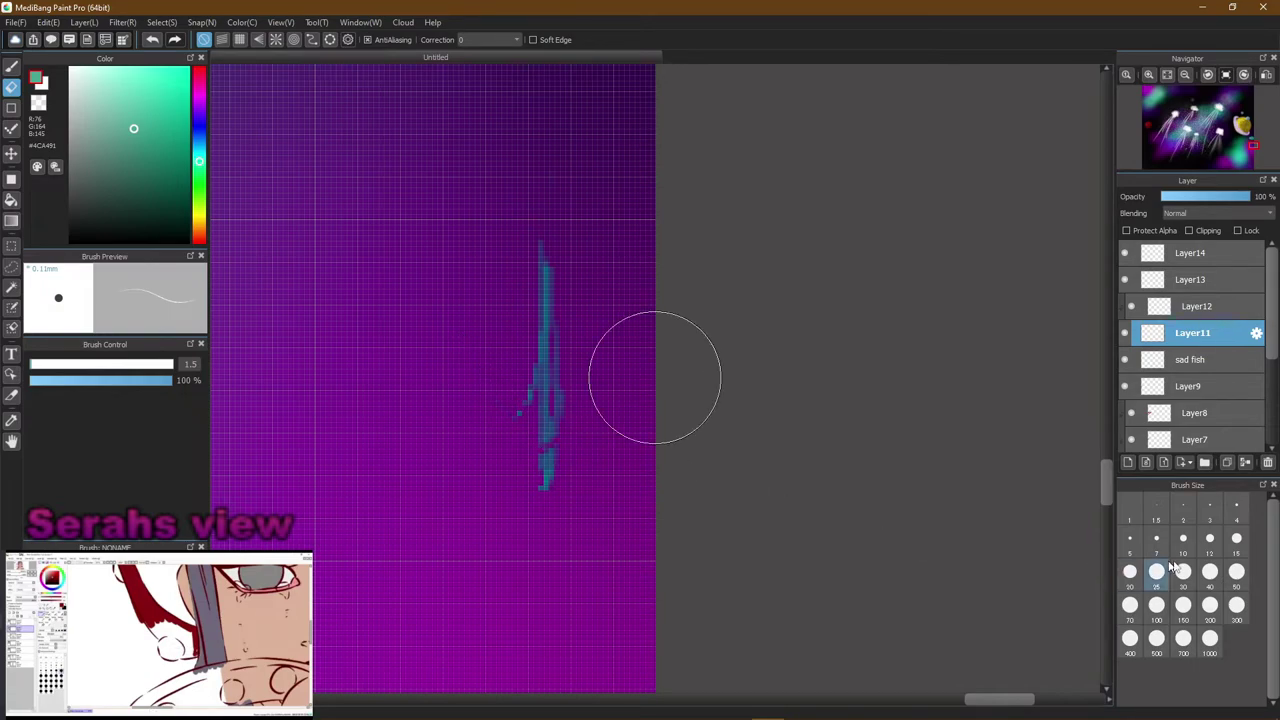
left_click(1209, 537)
mouse_move(545, 380)
left_mouse_down()
mouse_move(544, 453)
mouse_move(557, 351)
left_mouse_up()
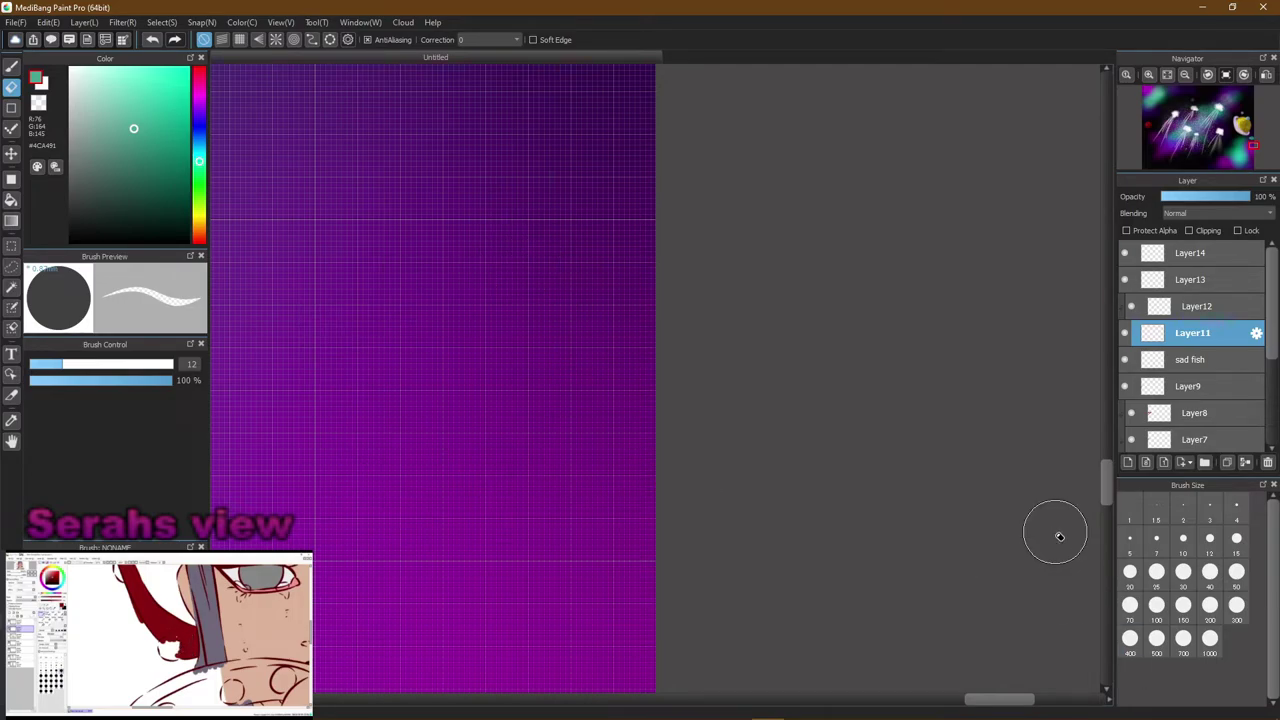
Check the overall composition after the clean-up below the fish
scroll(1059, 537, "down", 5)
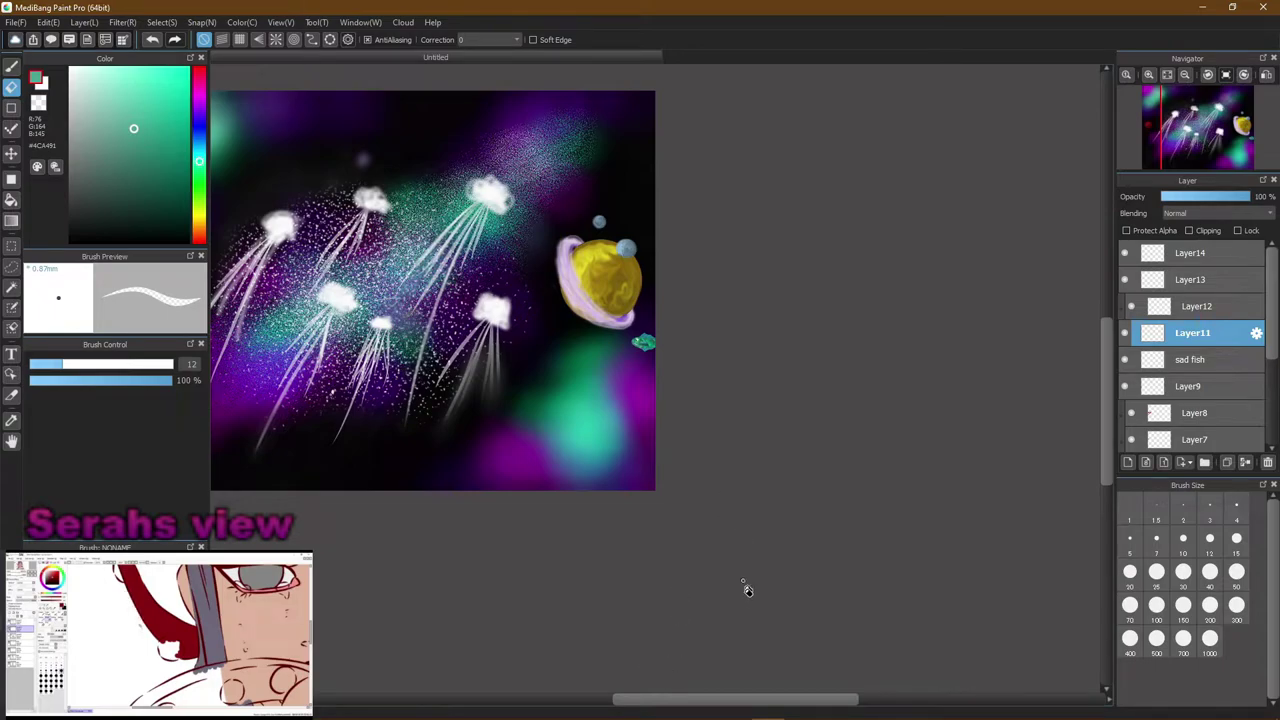
left_click_drag(757, 702, 720, 714)
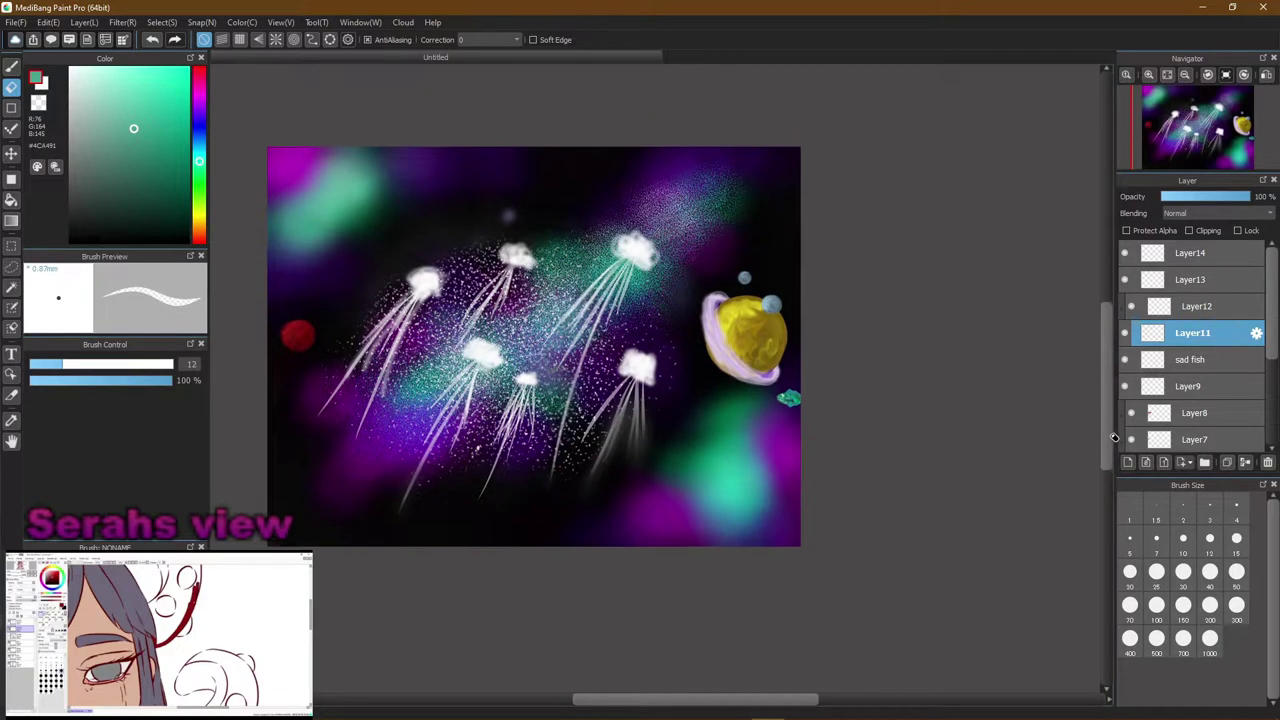
left_click_drag(1106, 450, 1106, 430)
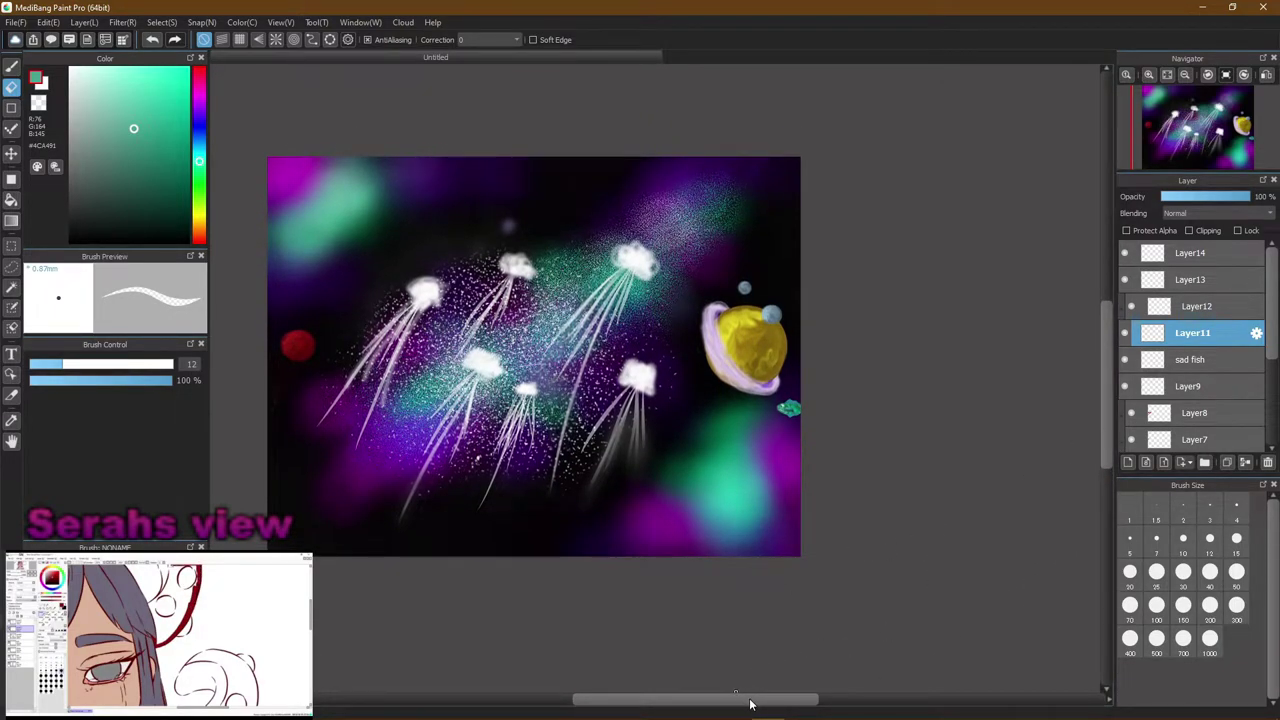
left_click_drag(750, 705, 731, 706)
scroll(706, 706, "up", 3)
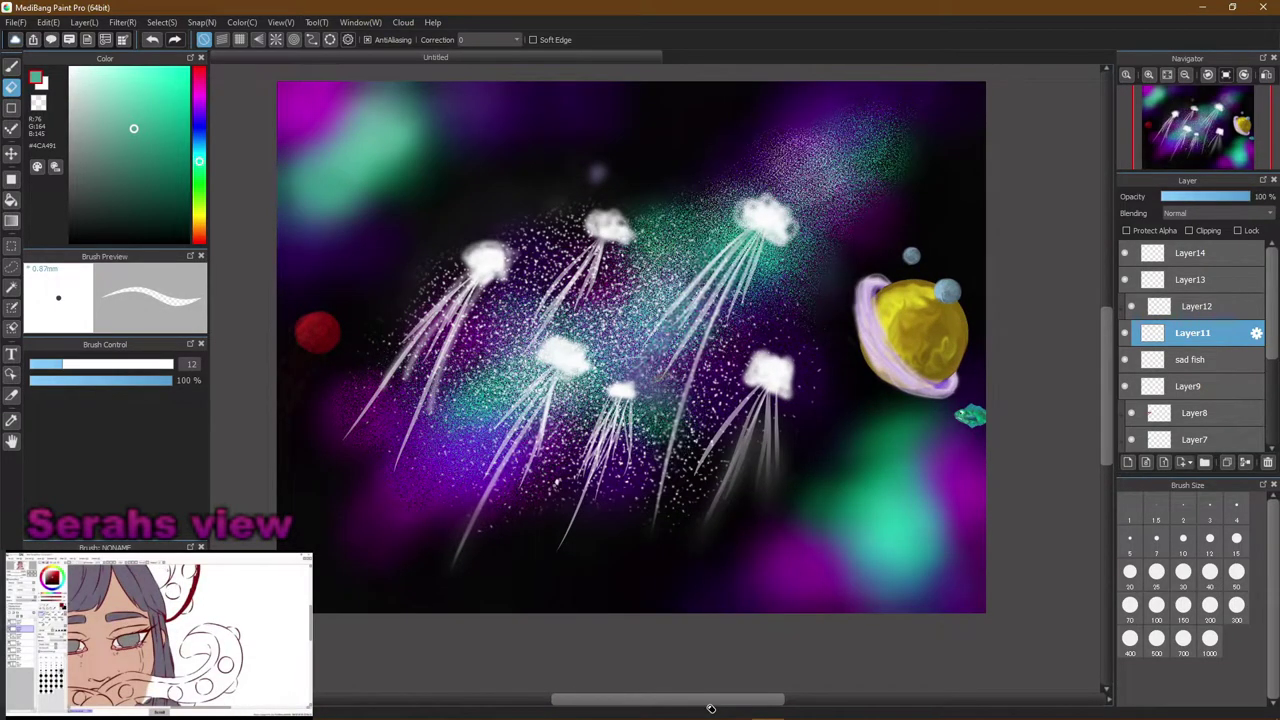
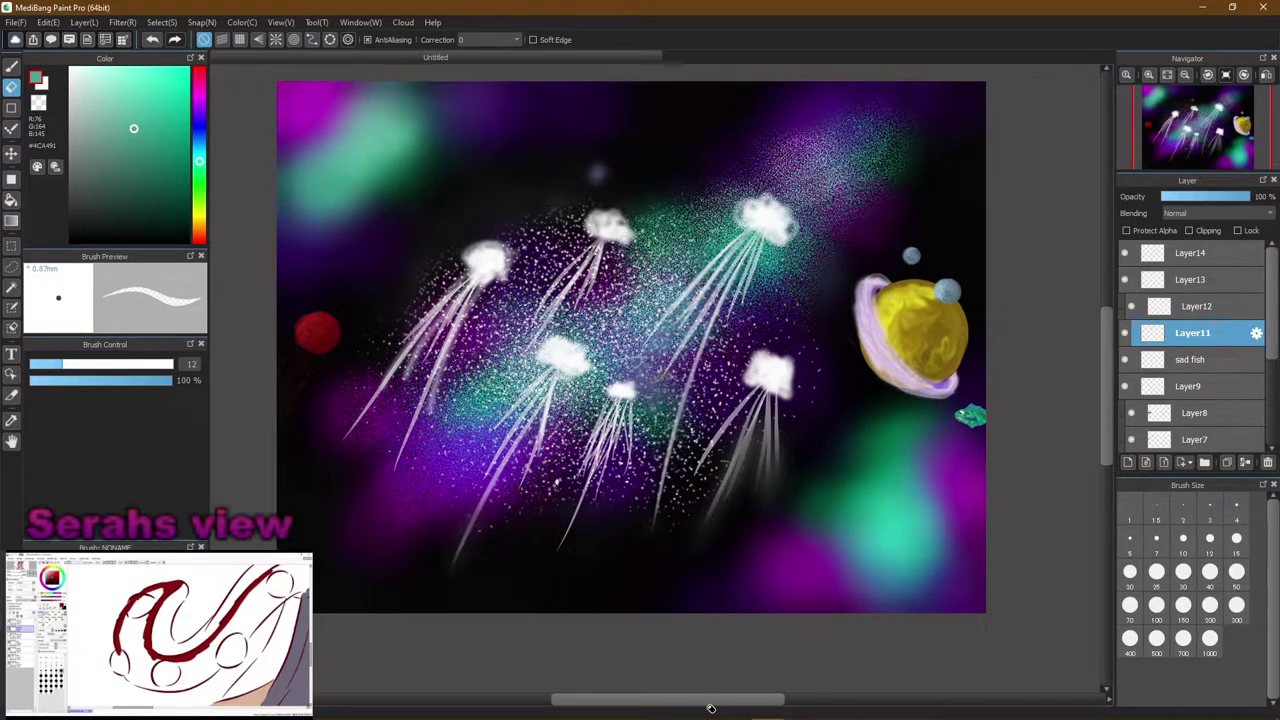
Save the painting in the Pictures folder as "space jelly fish !!" in MediBang Paint Pro (*.mdp) format
left_click(16, 24)
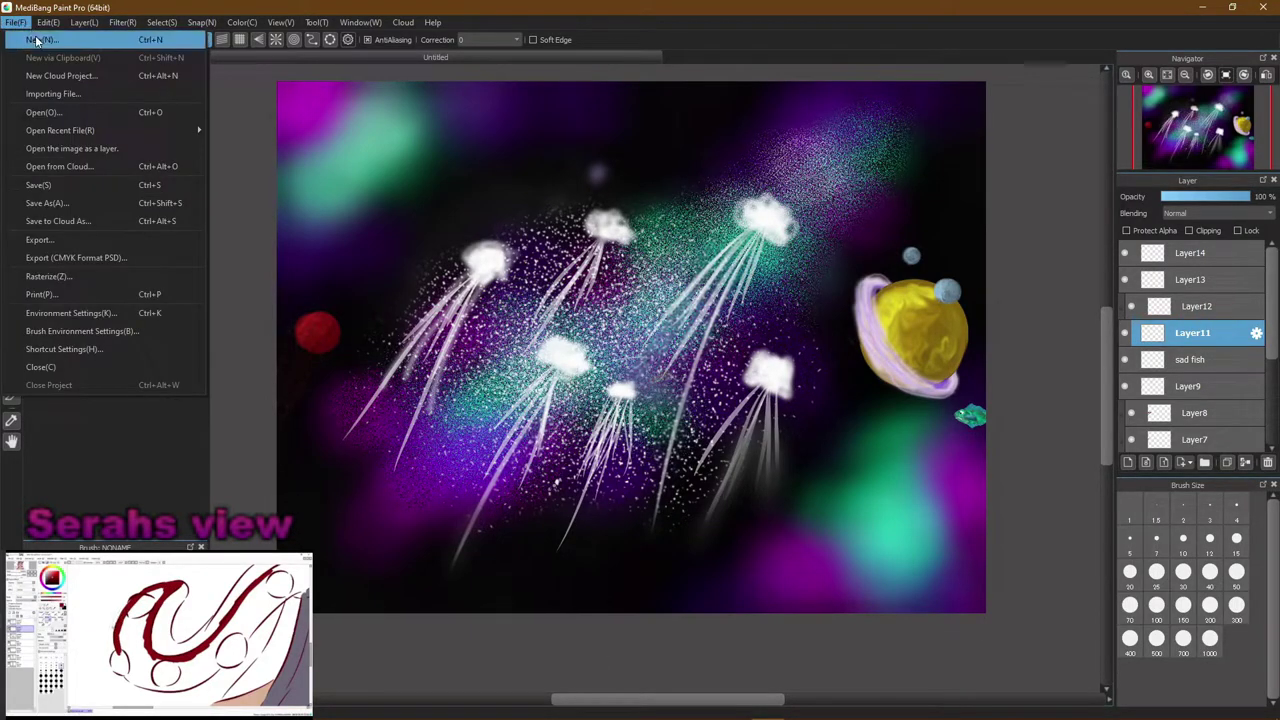
left_click(77, 203)
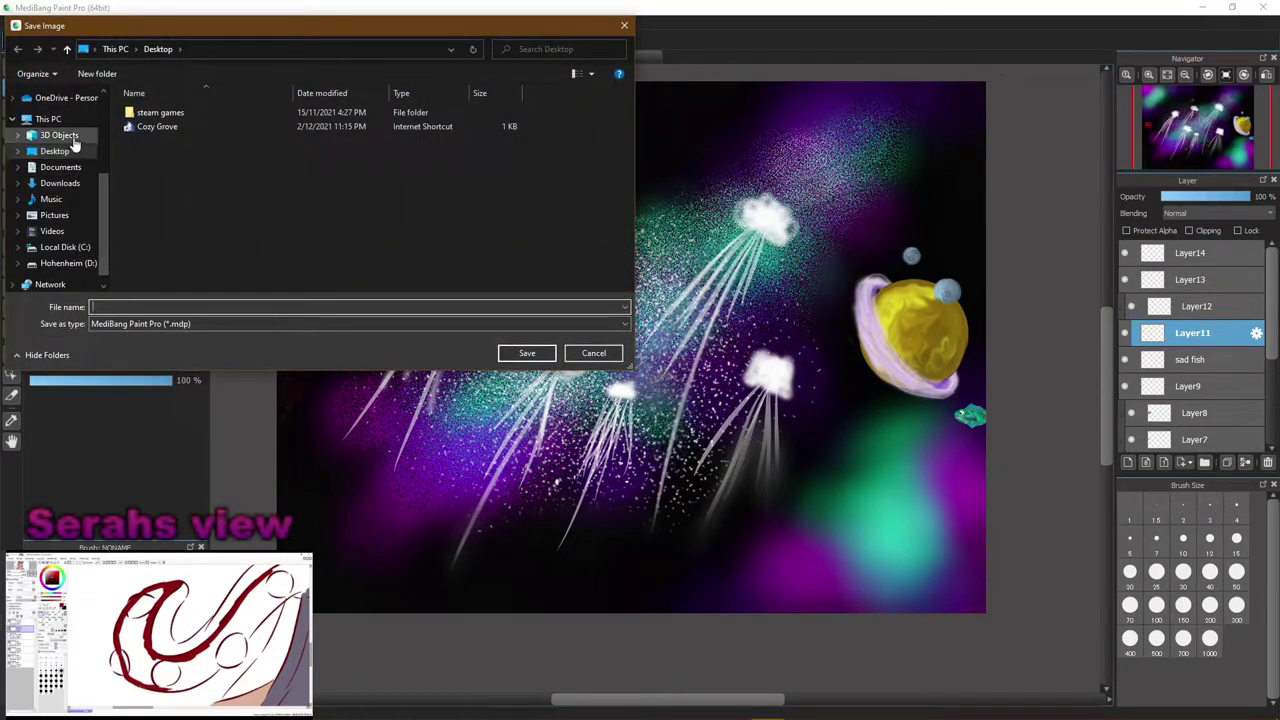
left_click(56, 215)
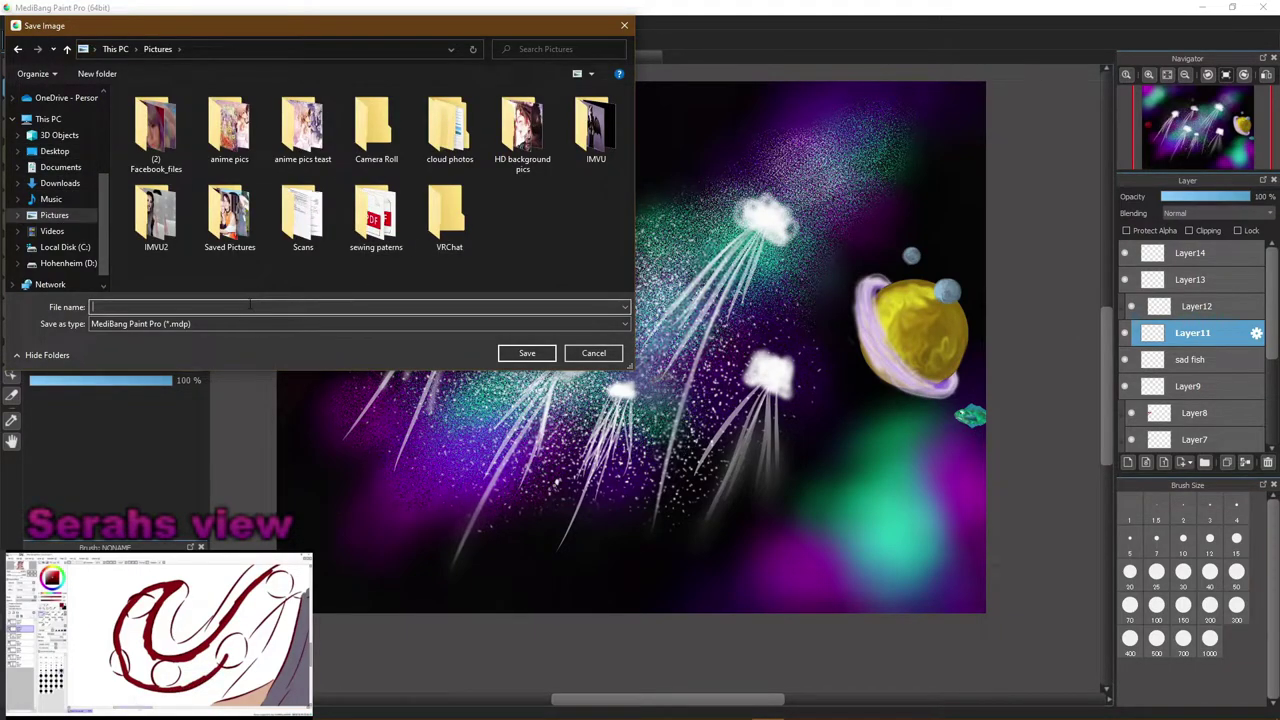
type("s")
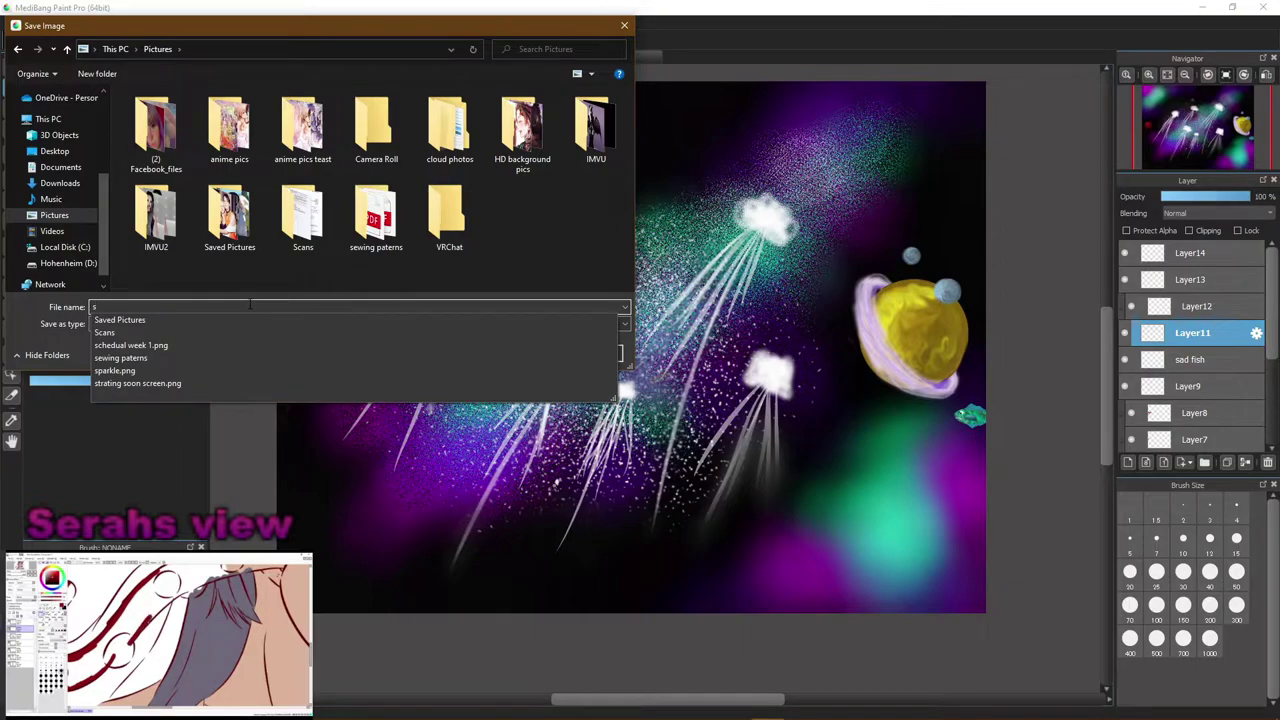
type("pace g")
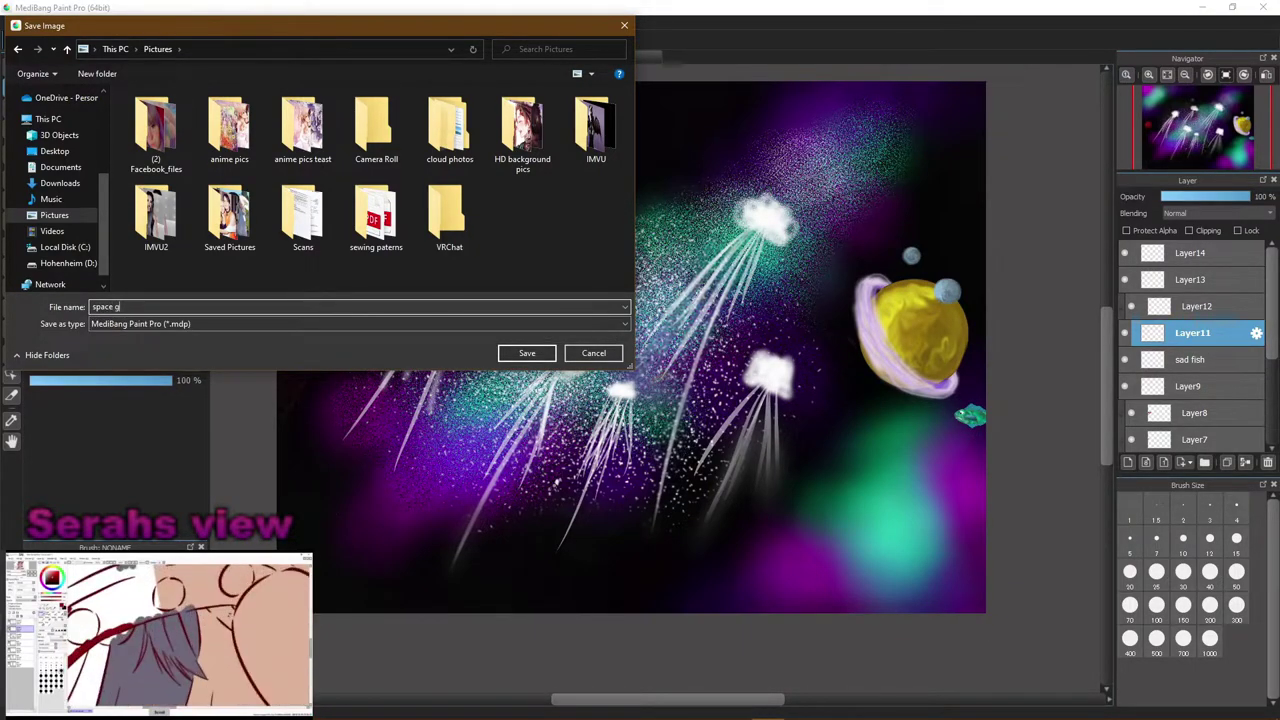
type(".jp")
type("lly fish")
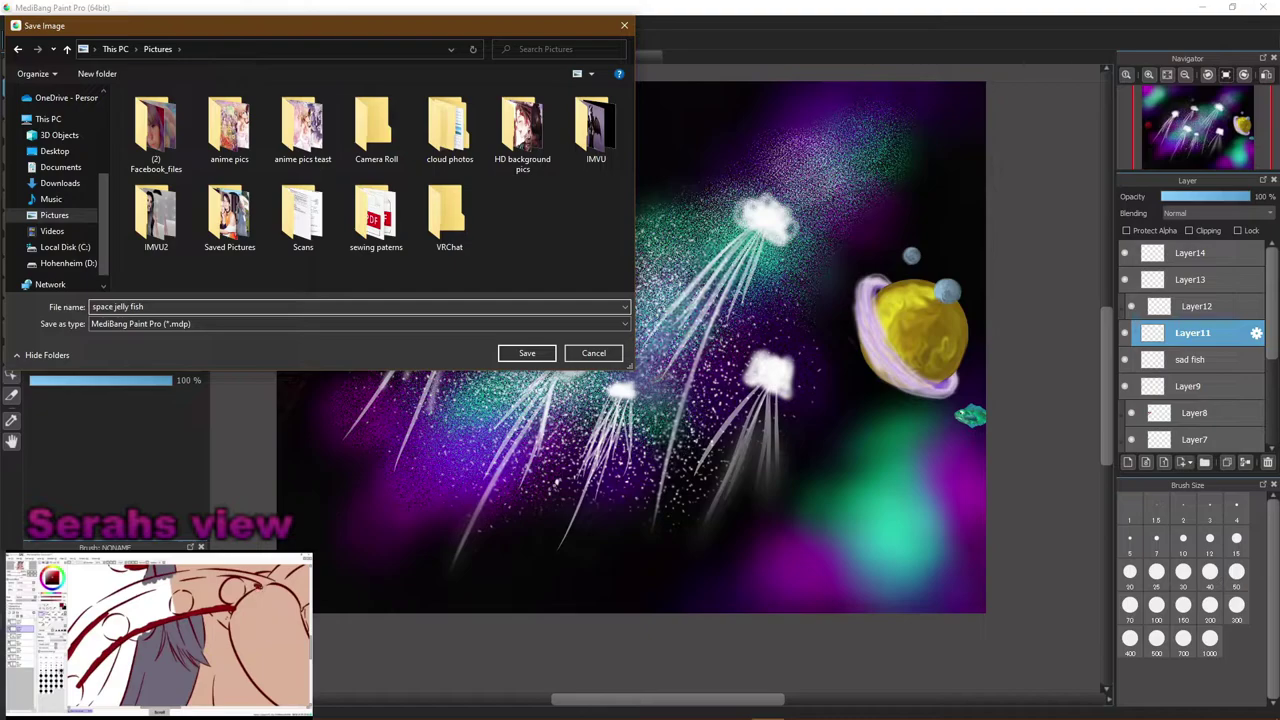
type(" !!")
left_click(536, 356)
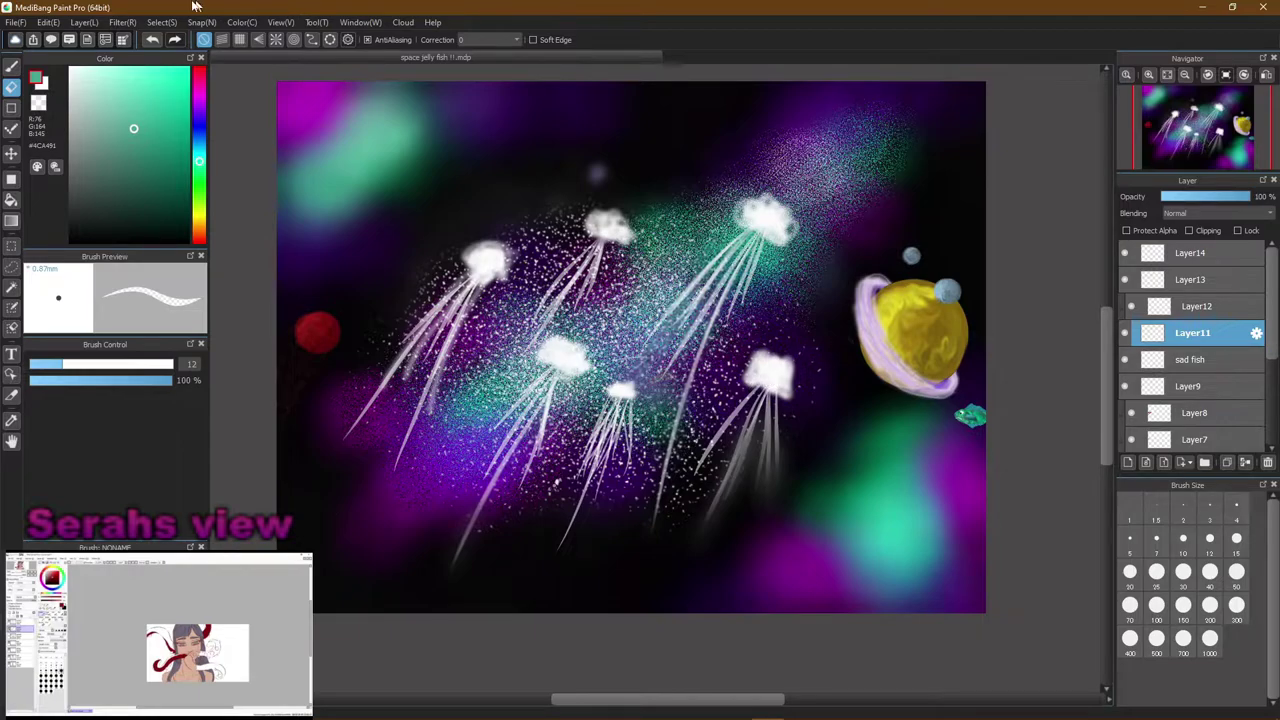
Create a new 1600 × 1200 pixel image at 350 dpi with a transparent background and an initial color layer
left_click(8, 22)
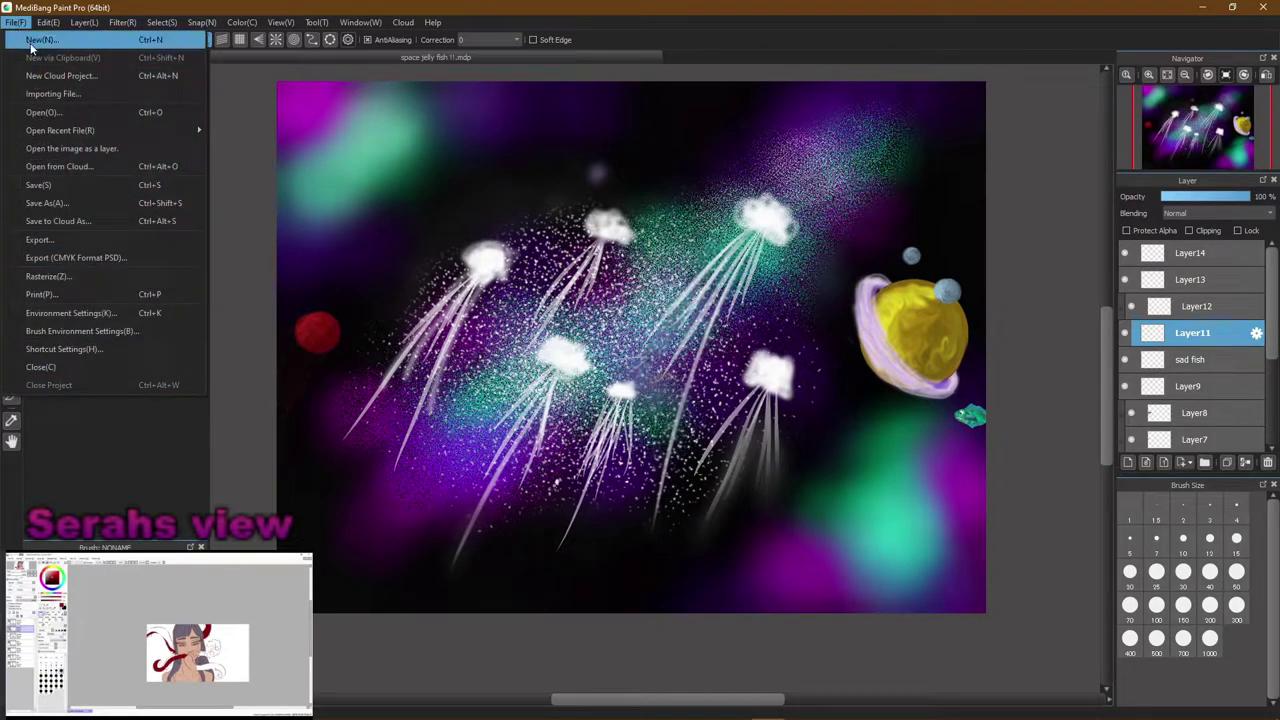
left_click(31, 44)
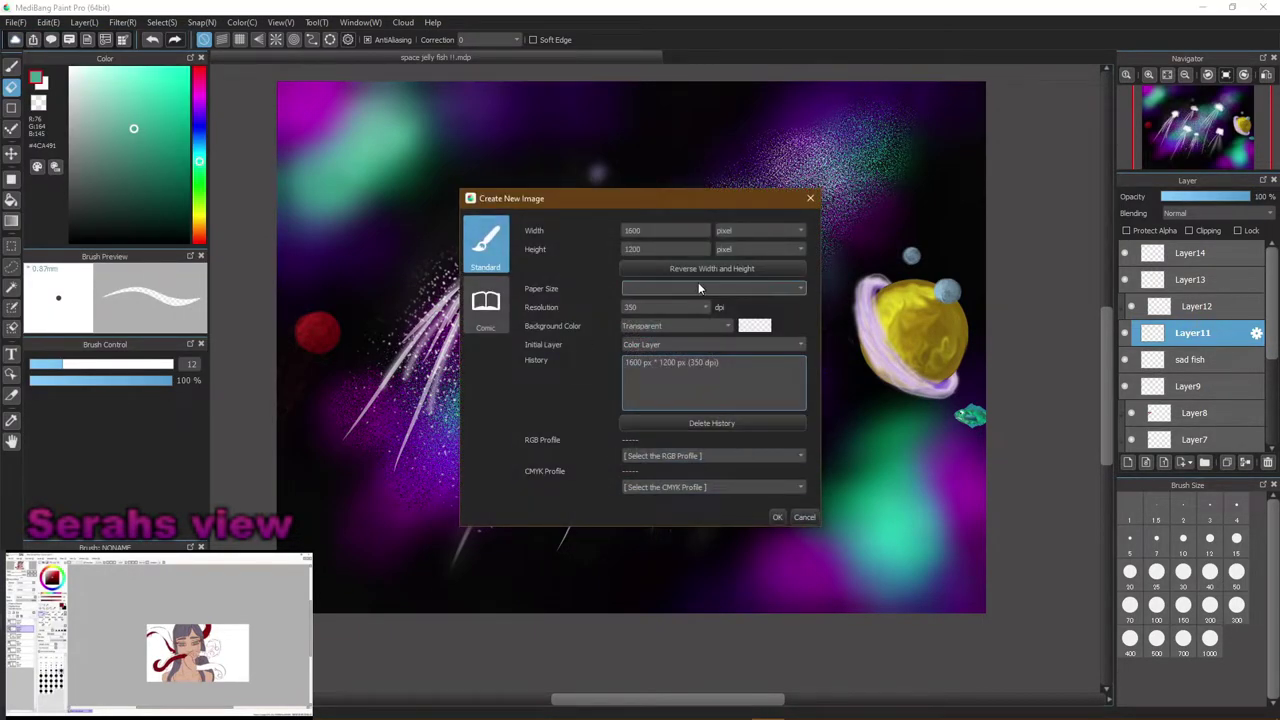
left_click(776, 518)
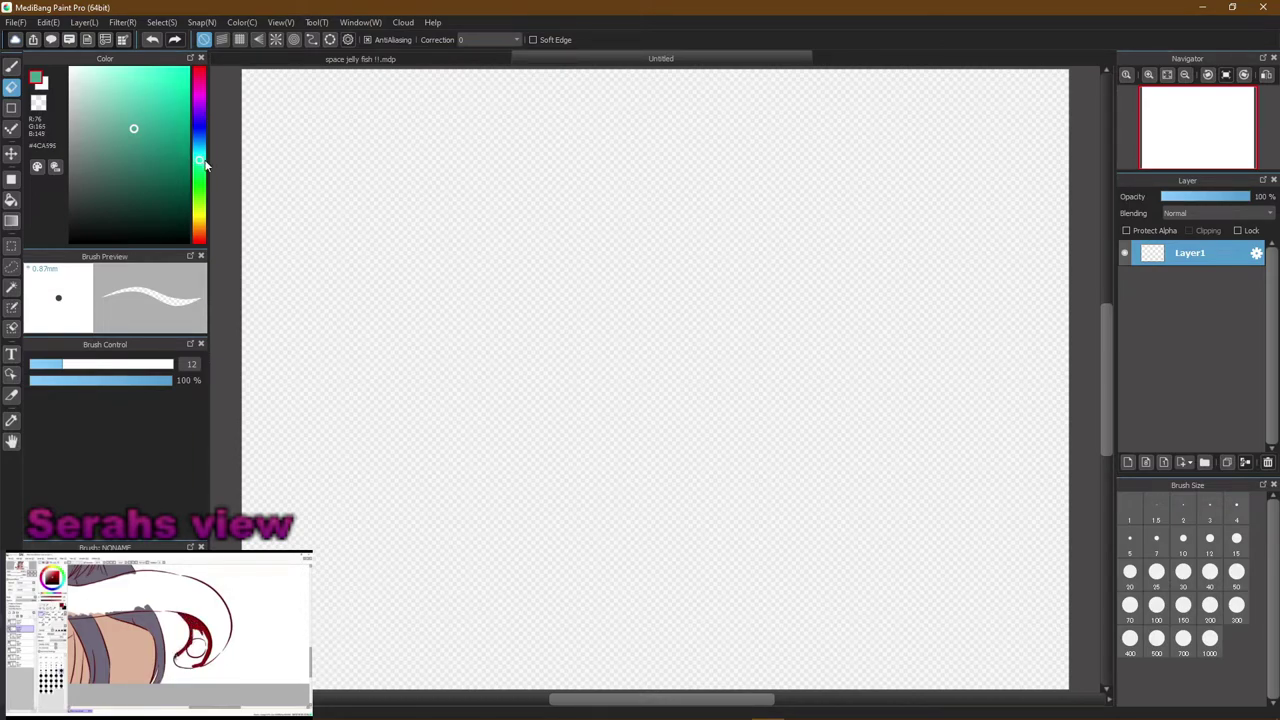
Set the foreground color to magenta #D118C5 and switch from the Eraser to the Brush tool
left_click(200, 127)
left_click_drag(200, 127, 199, 93)
left_click_drag(130, 132, 175, 98)
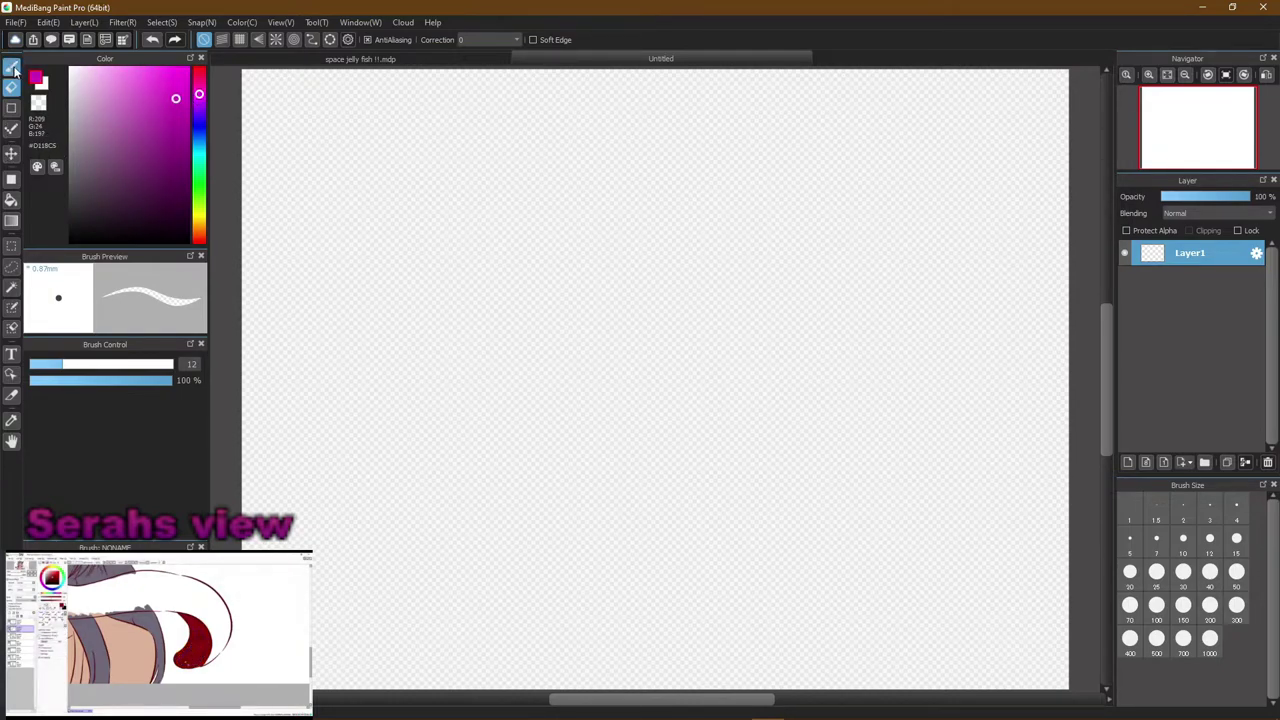
left_click(12, 67)
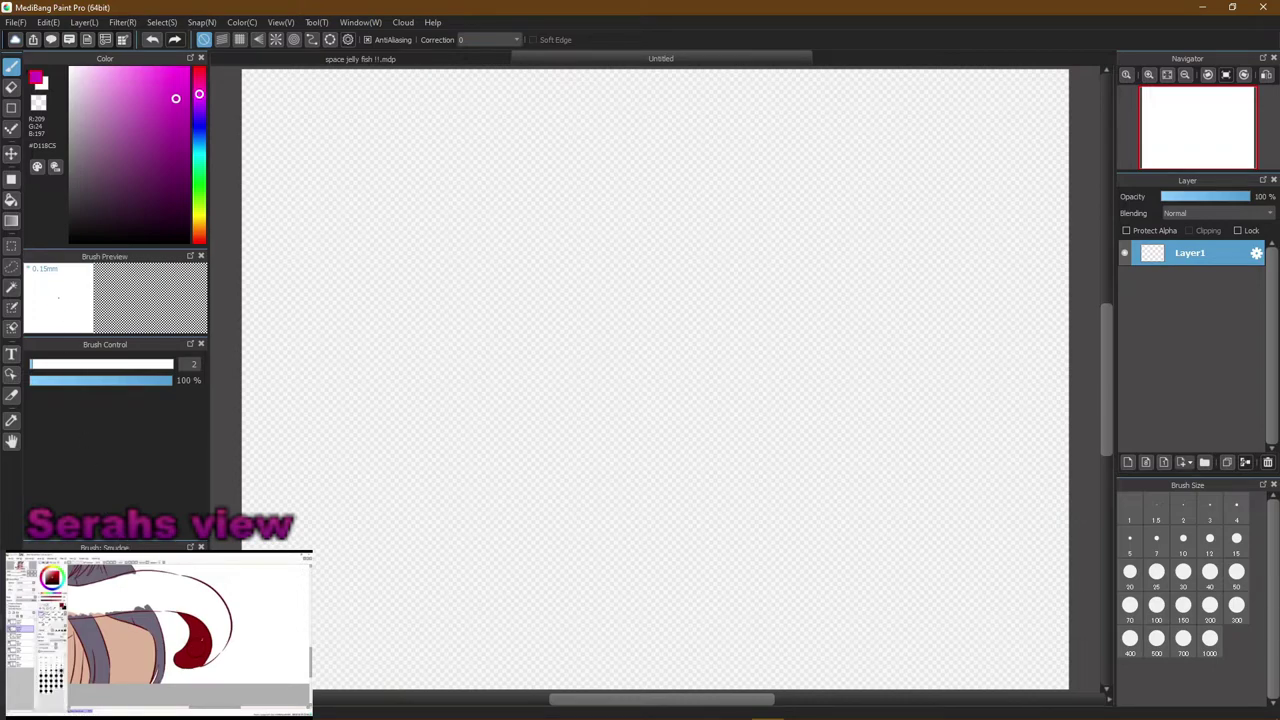
Try a wavy magenta line across the lower canvas with the Watercolor brush at size 10
left_click(100, 620)
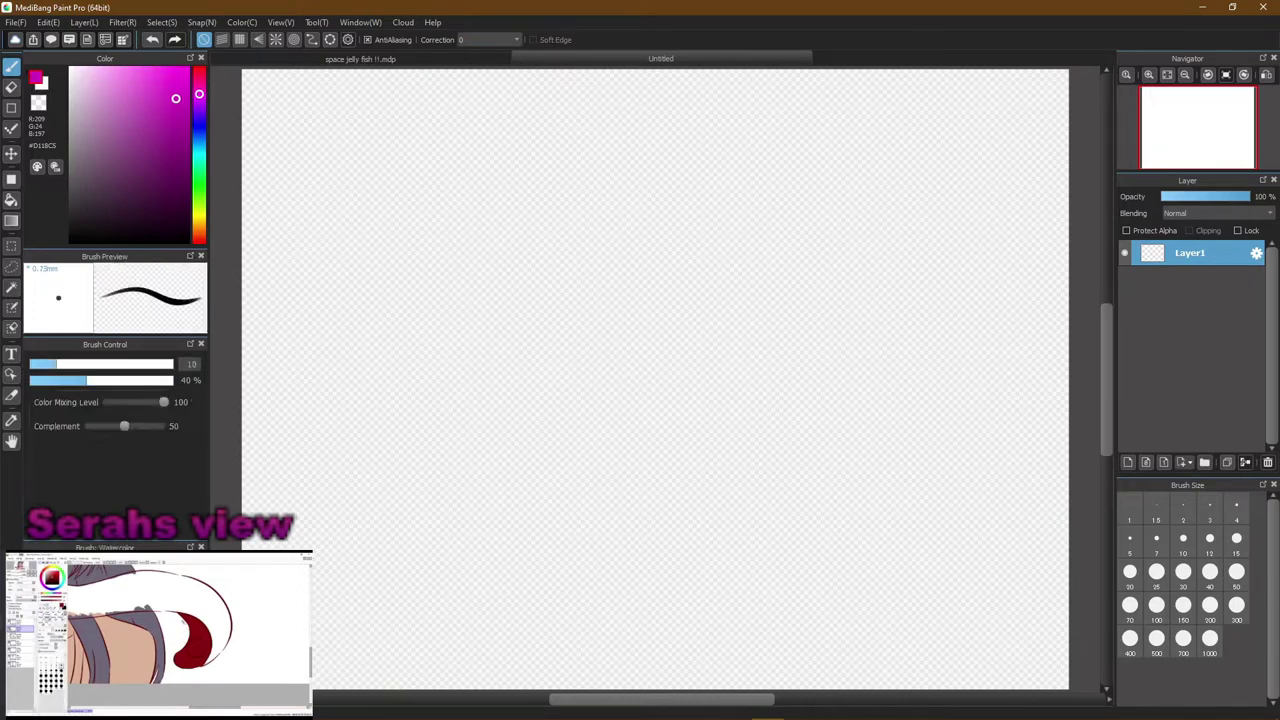
mouse_move(315, 591)
left_mouse_down()
mouse_move(470, 612)
mouse_move(729, 516)
left_mouse_up()
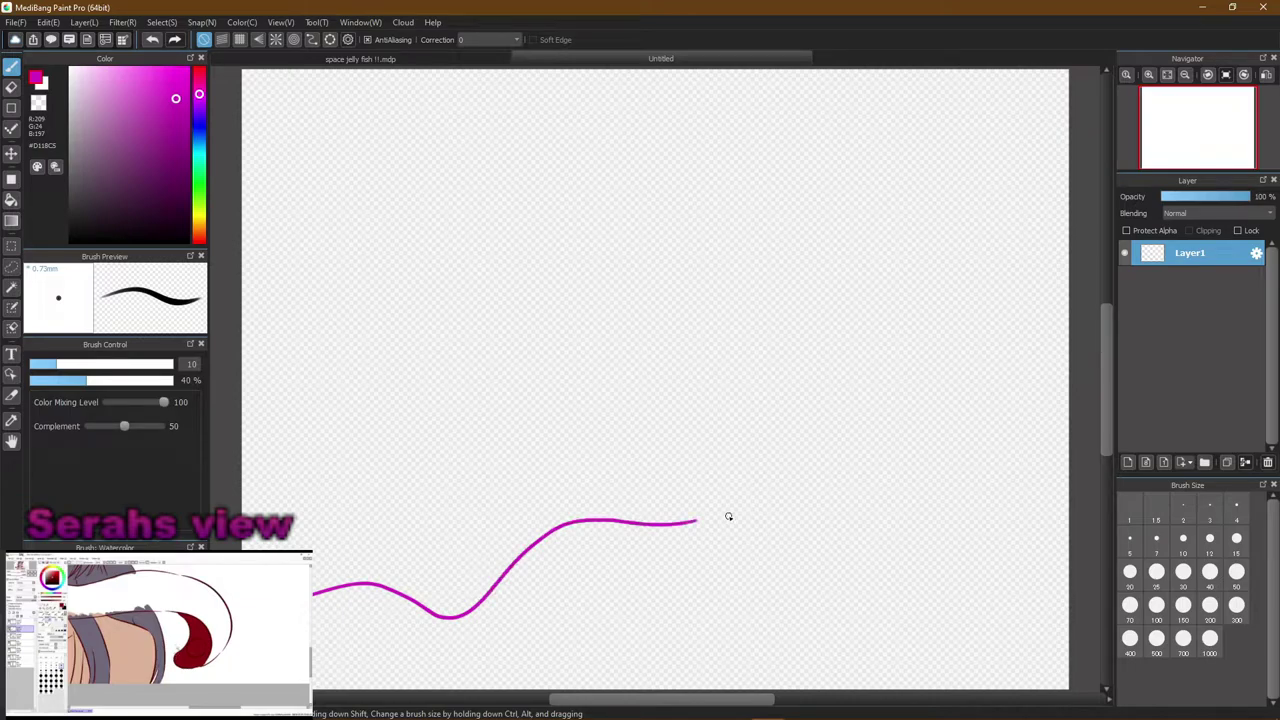
key("ctrl+z")
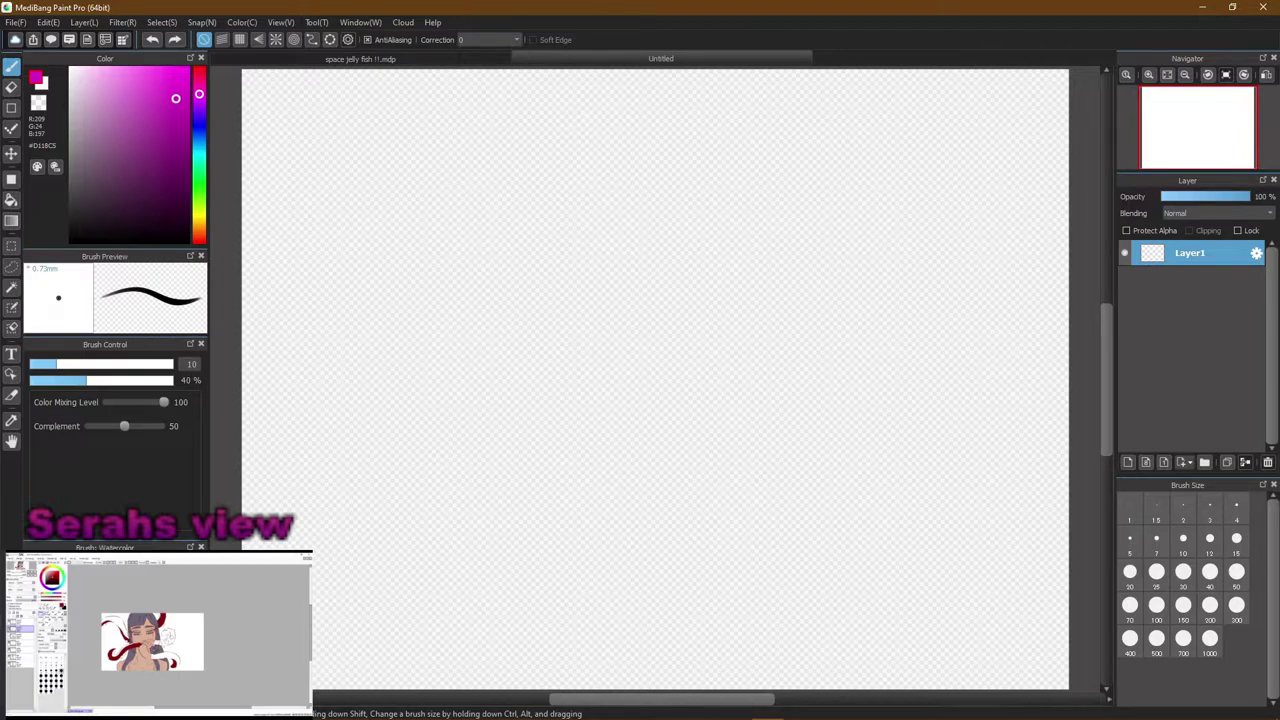
Switch to the Watercolor (Wet) brush and test it along the lower canvas, enlarging it to size 40 and undoing the test marks
left_click(100, 600)
mouse_move(392, 607)
left_mouse_down()
mouse_move(495, 624)
mouse_move(778, 580)
mouse_move(737, 563)
mouse_move(749, 620)
mouse_move(872, 604)
left_mouse_up()
left_click(1211, 582)
key("ctrl+z")
key("ctrl+z")
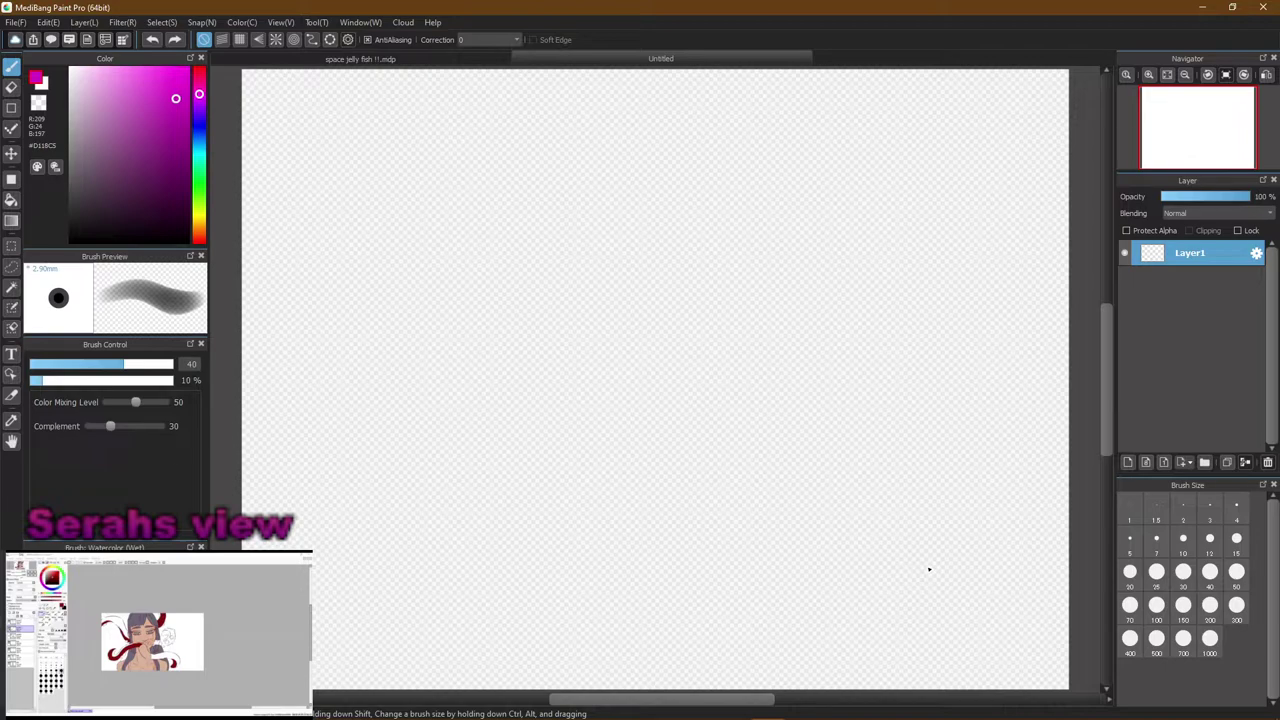
Try a broad magenta band along the canvas's bottom edge with the Watercolor (Wet) brush at size 300
left_click(1236, 571)
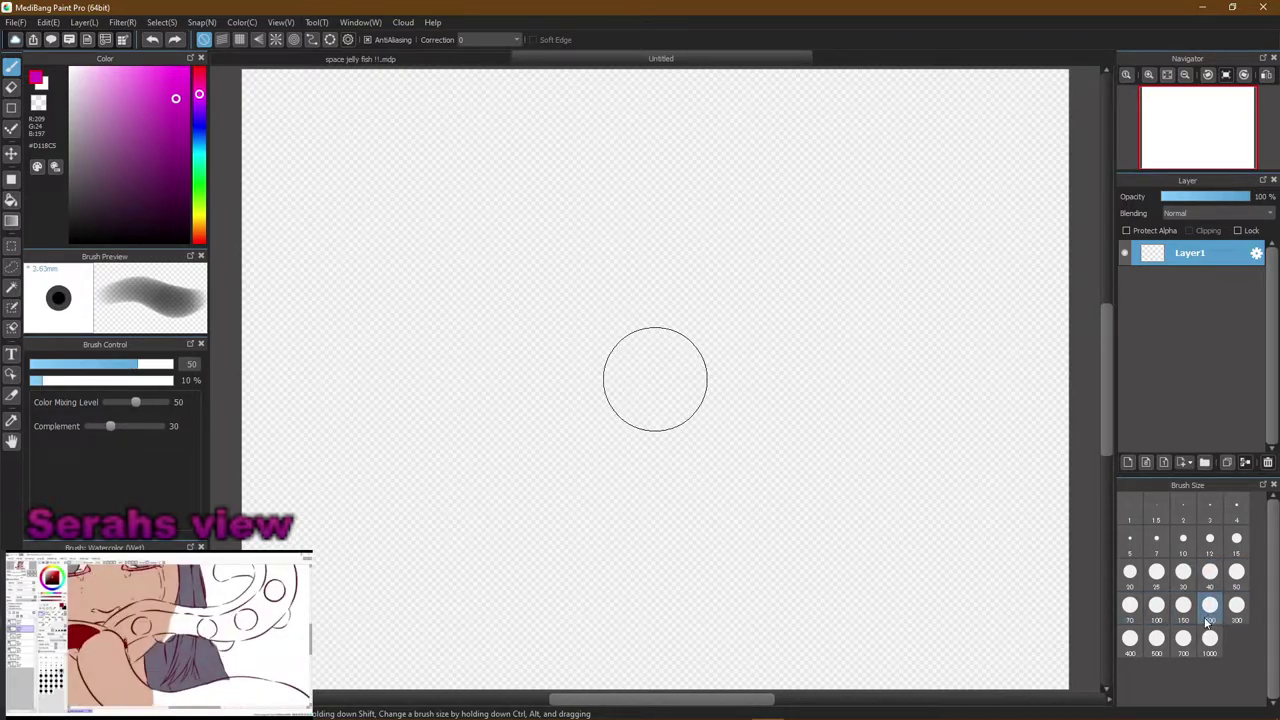
left_click(1234, 606)
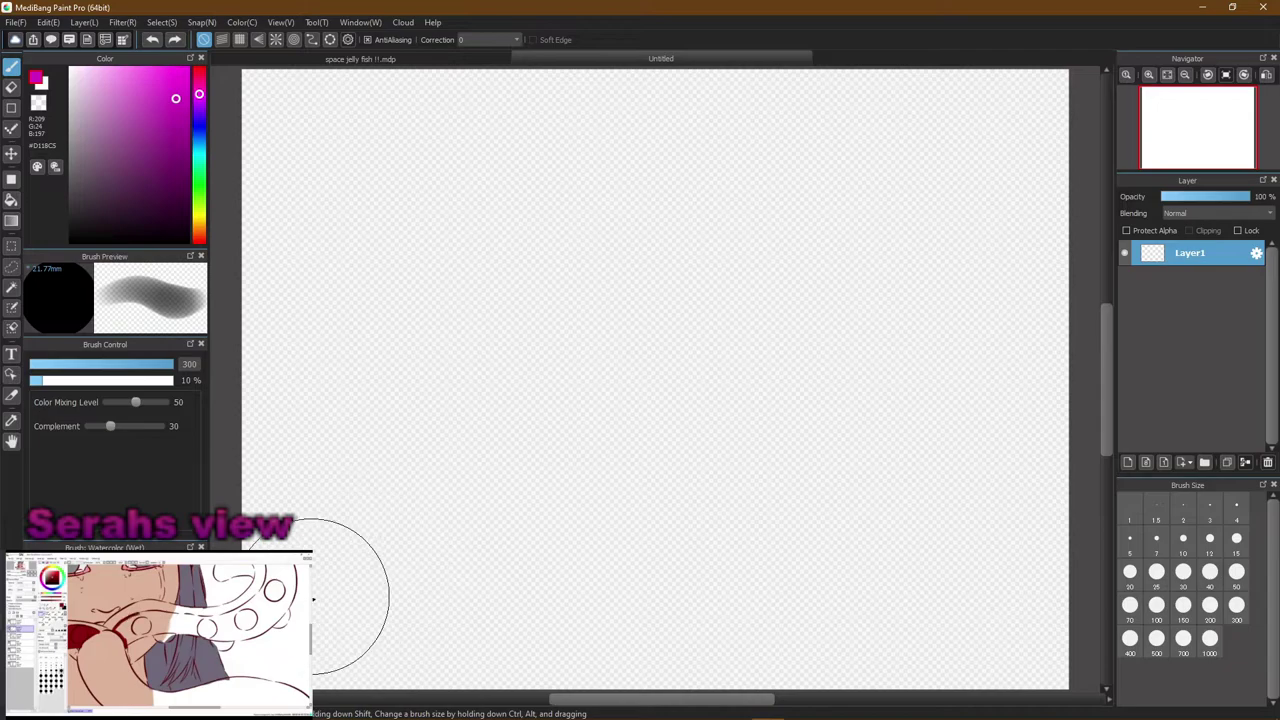
mouse_move(286, 614)
left_mouse_down()
mouse_move(696, 626)
mouse_move(1037, 657)
left_mouse_up()
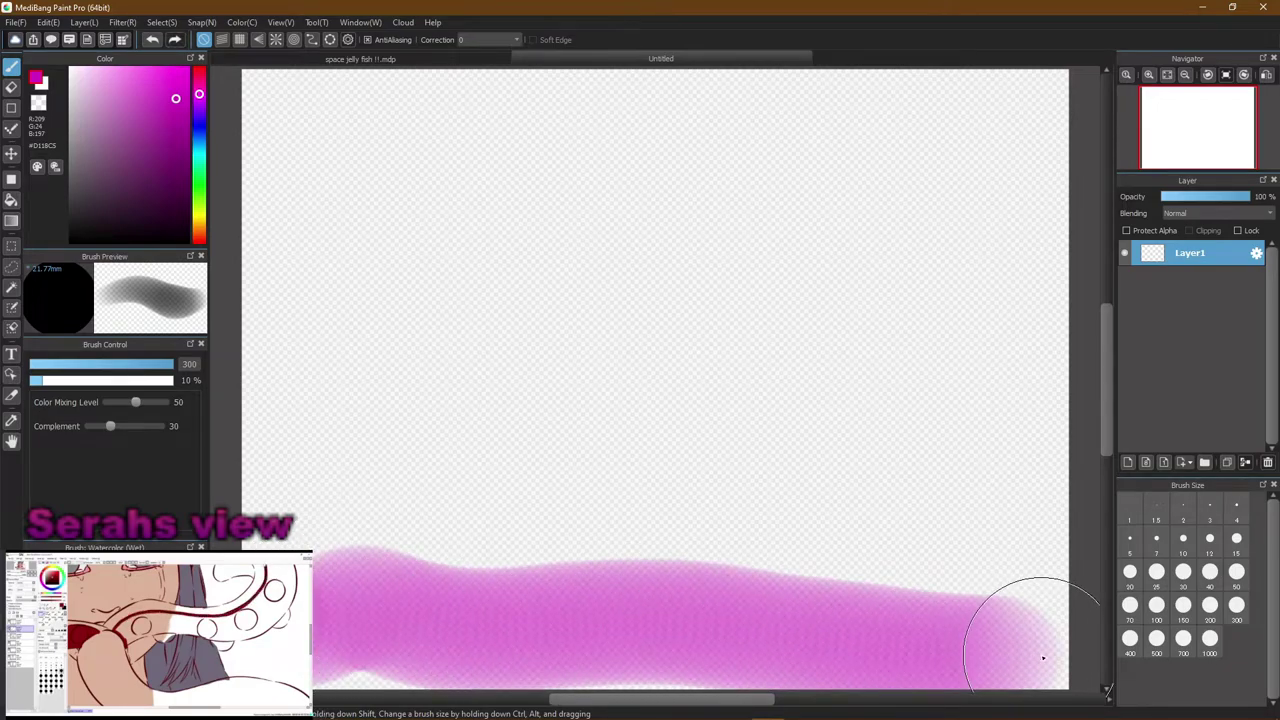
key("ctrl+z")
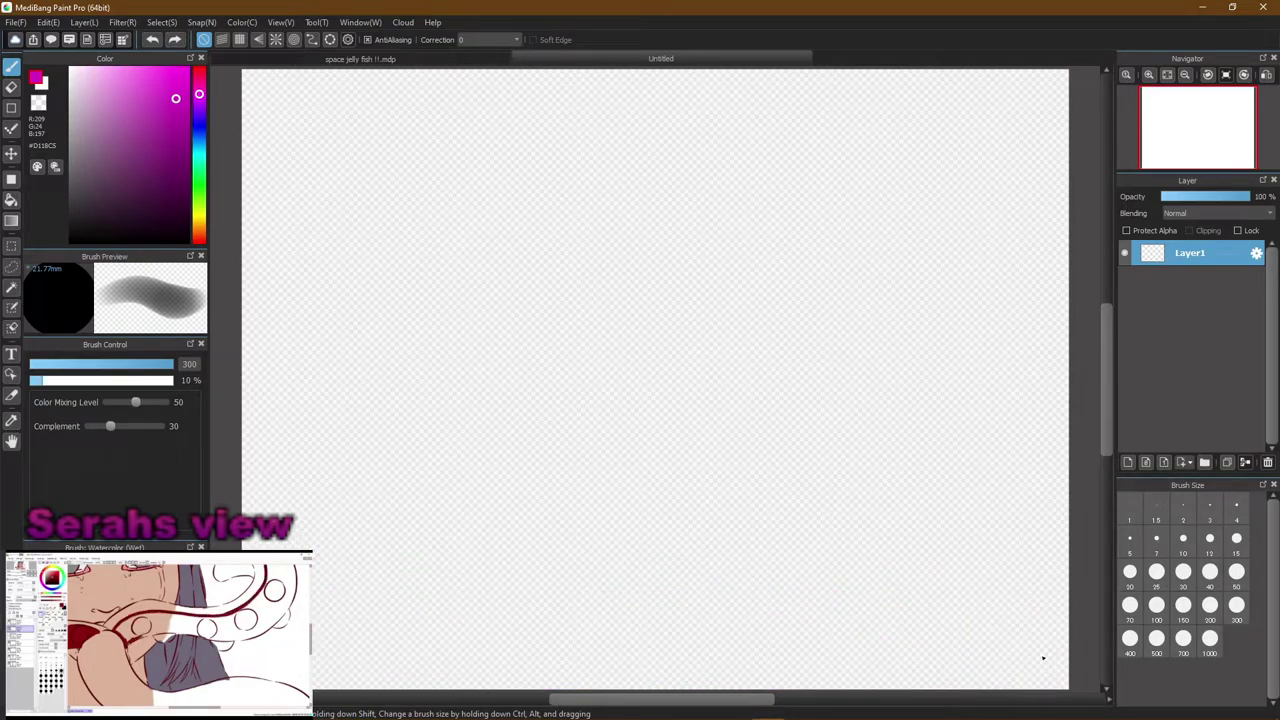
Paint a solid magenta band with a wavy upper edge along the canvas's bottom on Layer1, using the Watercolor (Wet) brush at size 150
left_click(1158, 640)
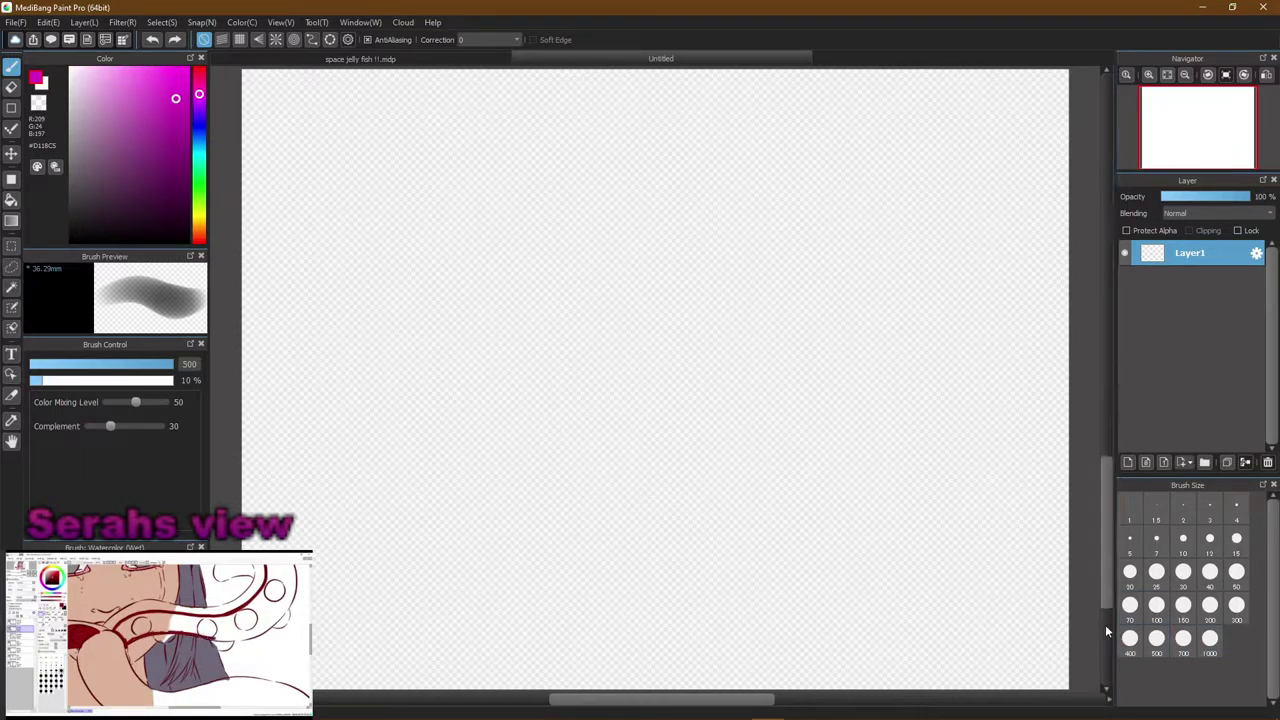
left_click(1183, 605)
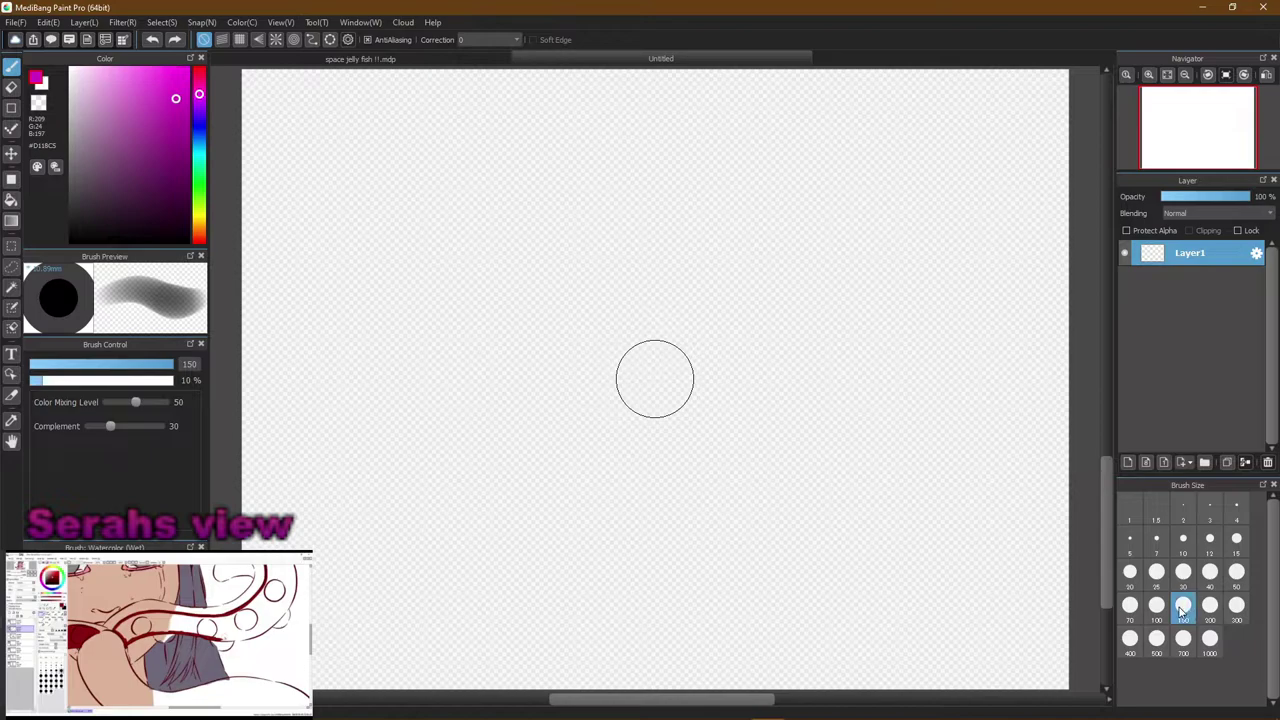
mouse_move(300, 650)
left_mouse_down()
mouse_move(413, 647)
mouse_move(663, 629)
mouse_move(929, 654)
mouse_move(1052, 625)
left_mouse_up()
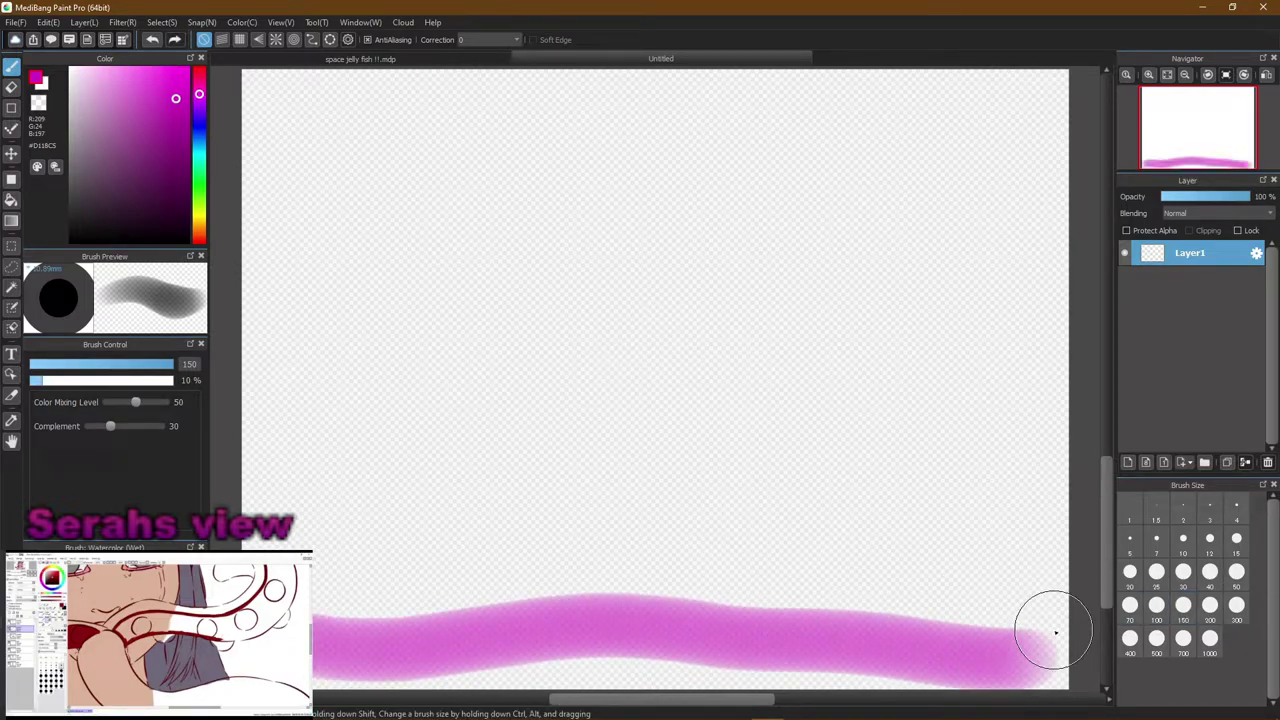
mouse_move(790, 612)
left_mouse_down()
mouse_move(1062, 675)
mouse_move(1011, 643)
mouse_move(728, 610)
mouse_move(343, 652)
mouse_move(449, 635)
mouse_move(798, 636)
mouse_move(987, 669)
mouse_move(504, 652)
mouse_move(696, 670)
mouse_move(434, 686)
mouse_move(398, 707)
mouse_move(331, 692)
mouse_move(325, 600)
left_mouse_up()
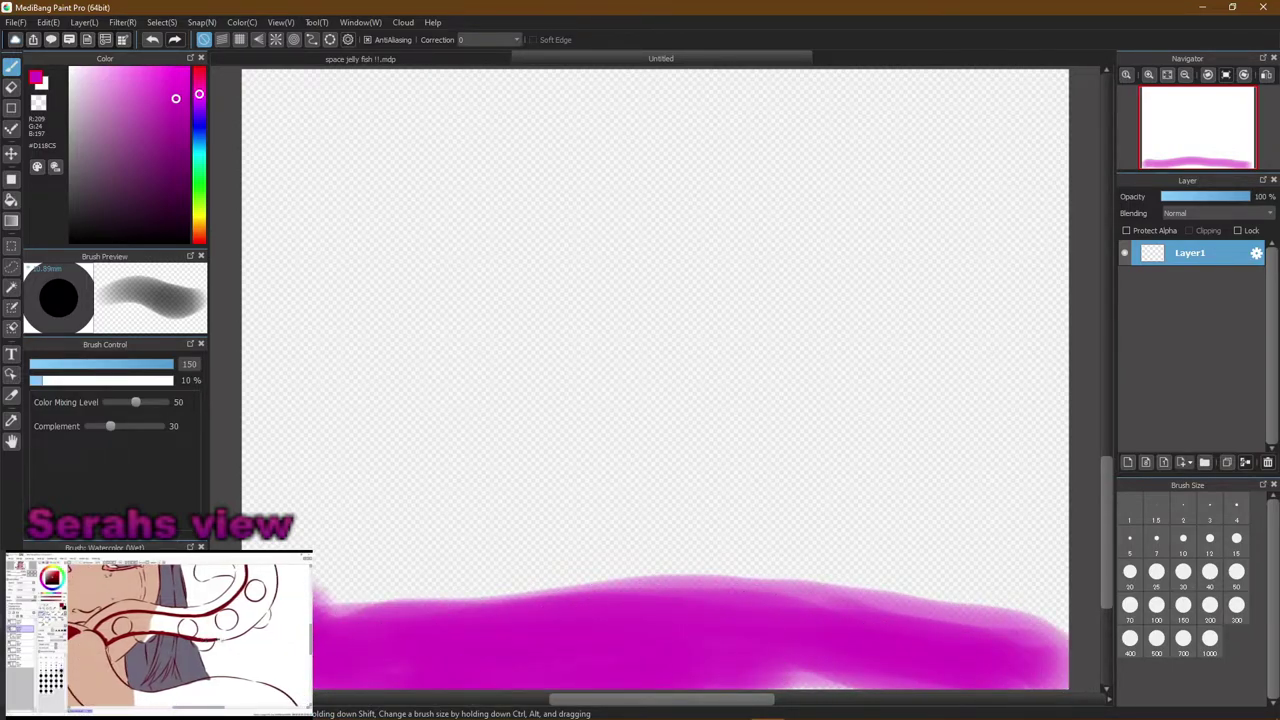
mouse_move(700, 650)
left_mouse_down()
mouse_move(728, 638)
mouse_move(601, 677)
mouse_move(726, 700)
mouse_move(1028, 682)
mouse_move(993, 672)
mouse_move(1091, 649)
mouse_move(957, 646)
mouse_move(1019, 664)
mouse_move(1000, 678)
mouse_move(900, 591)
left_mouse_up()
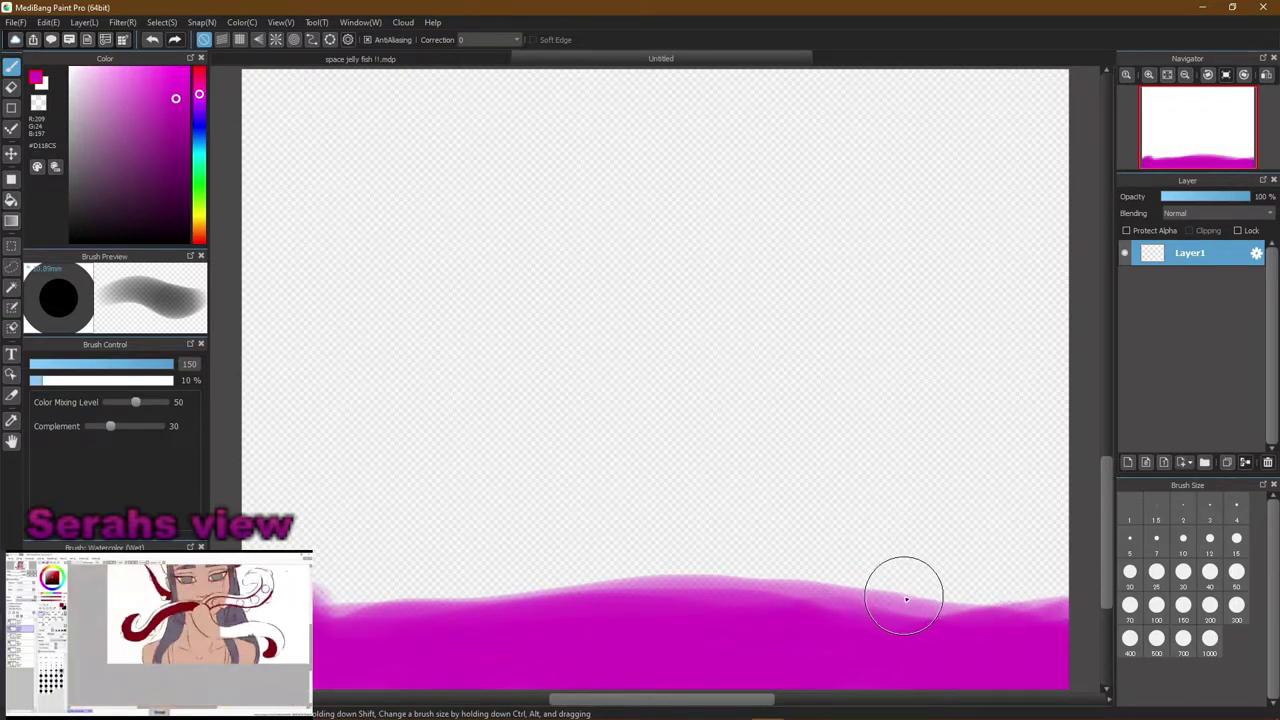
Raise the magenta wave along the bottom of the canvas into a central crest and a higher one at its right end
mouse_move(1034, 616)
left_mouse_down()
mouse_move(946, 631)
mouse_move(1096, 564)
mouse_move(1106, 546)
mouse_move(895, 614)
mouse_move(1053, 528)
mouse_move(944, 609)
mouse_move(708, 583)
mouse_move(503, 600)
mouse_move(312, 662)
mouse_move(330, 638)
mouse_move(660, 568)
mouse_move(688, 597)
mouse_move(906, 609)
left_mouse_up()
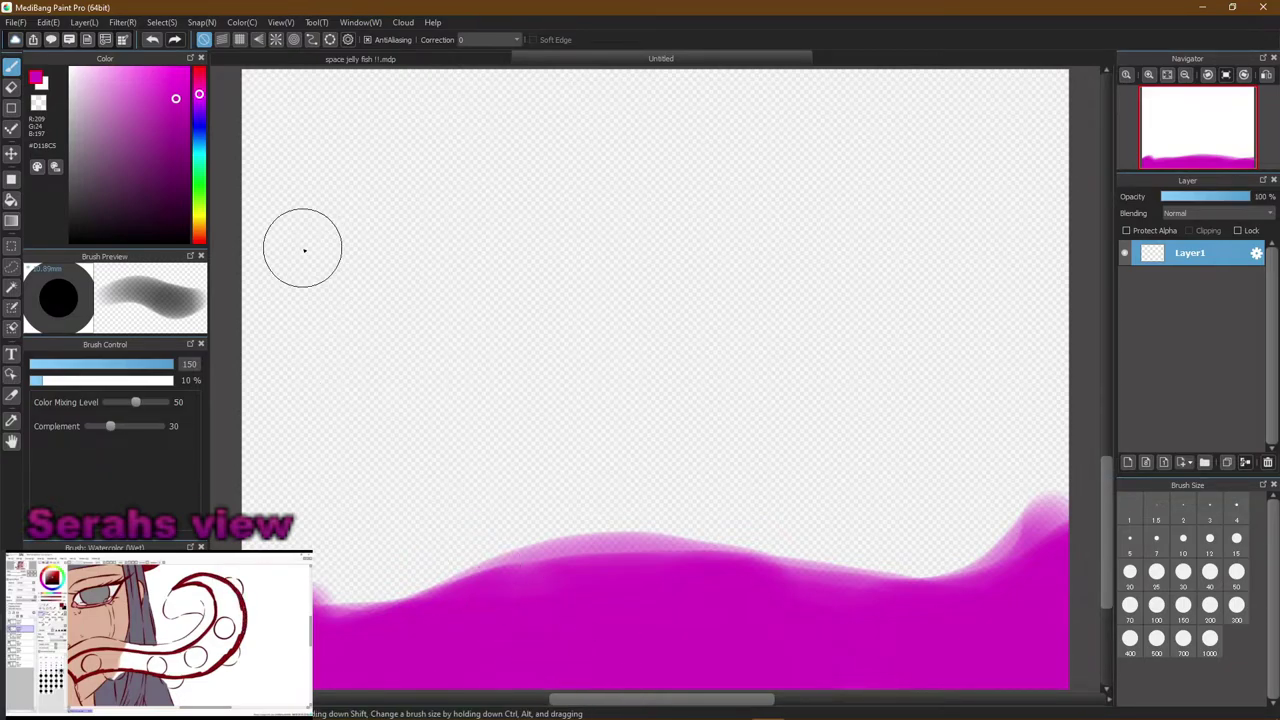
Set up the Watercolor brush at size 100 with the light pink colour #F079E8
left_click_drag(165, 106, 127, 83)
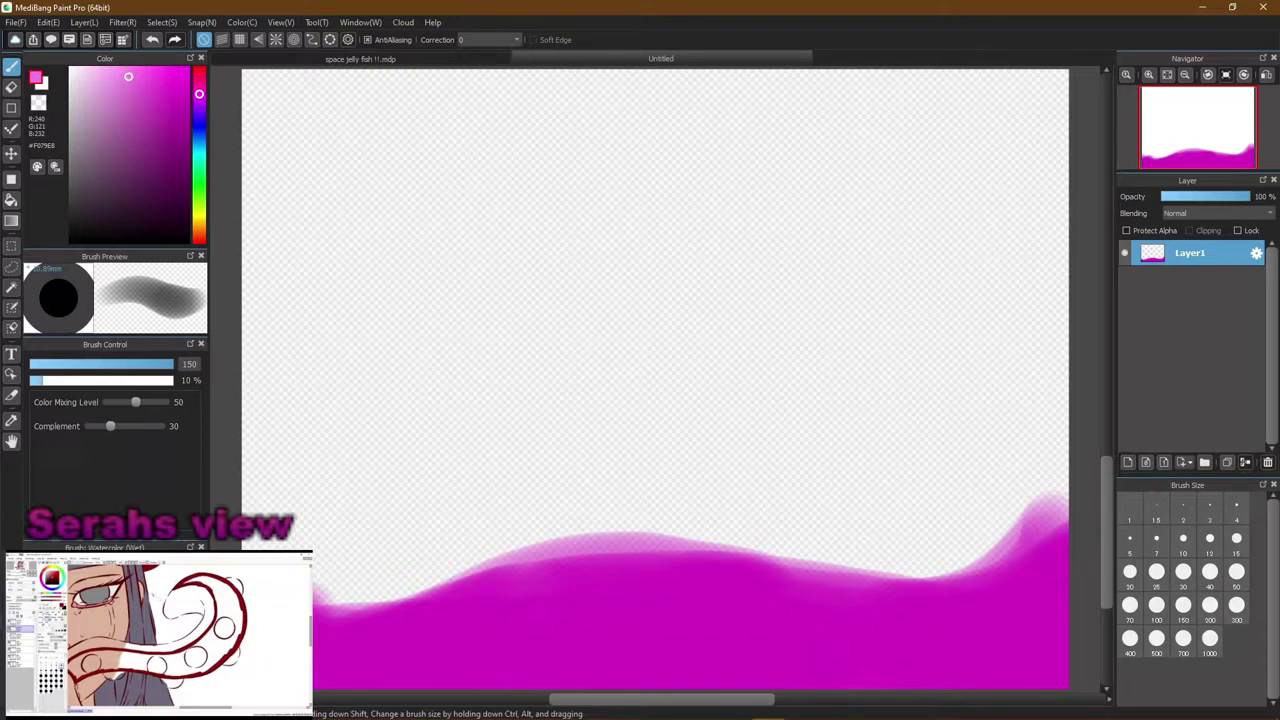
left_click(100, 600)
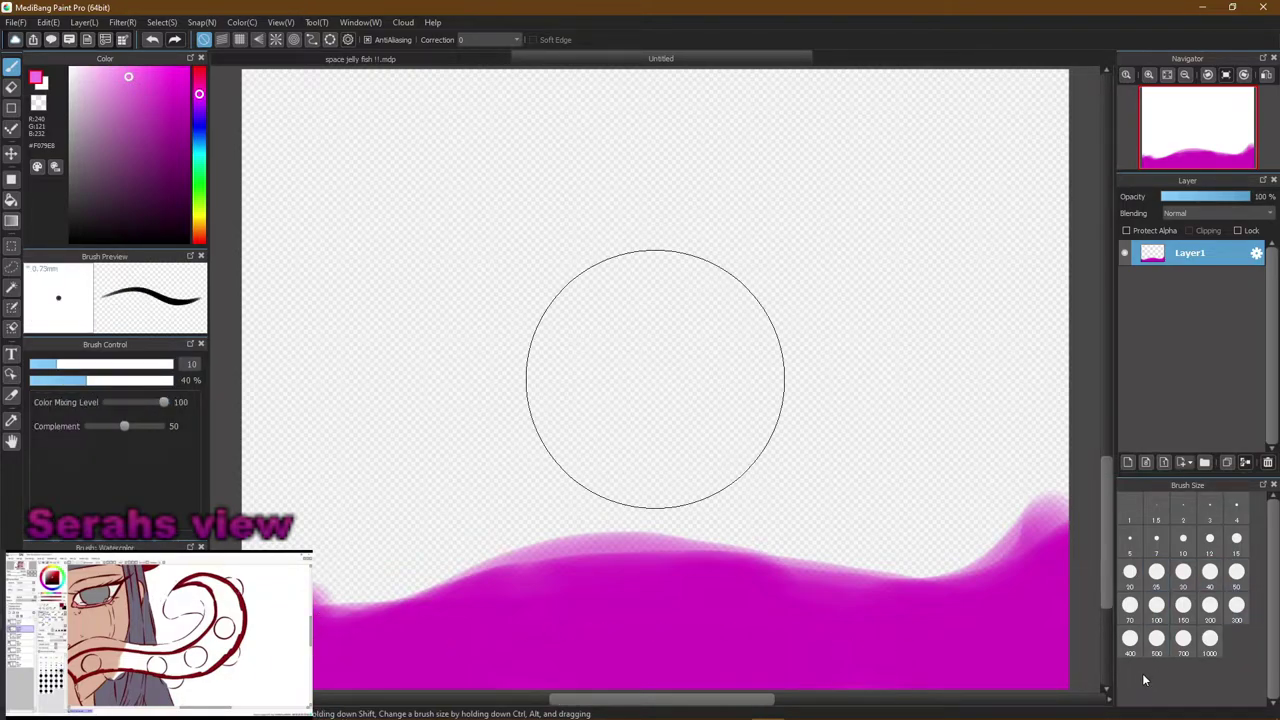
mouse_move(1177, 712)
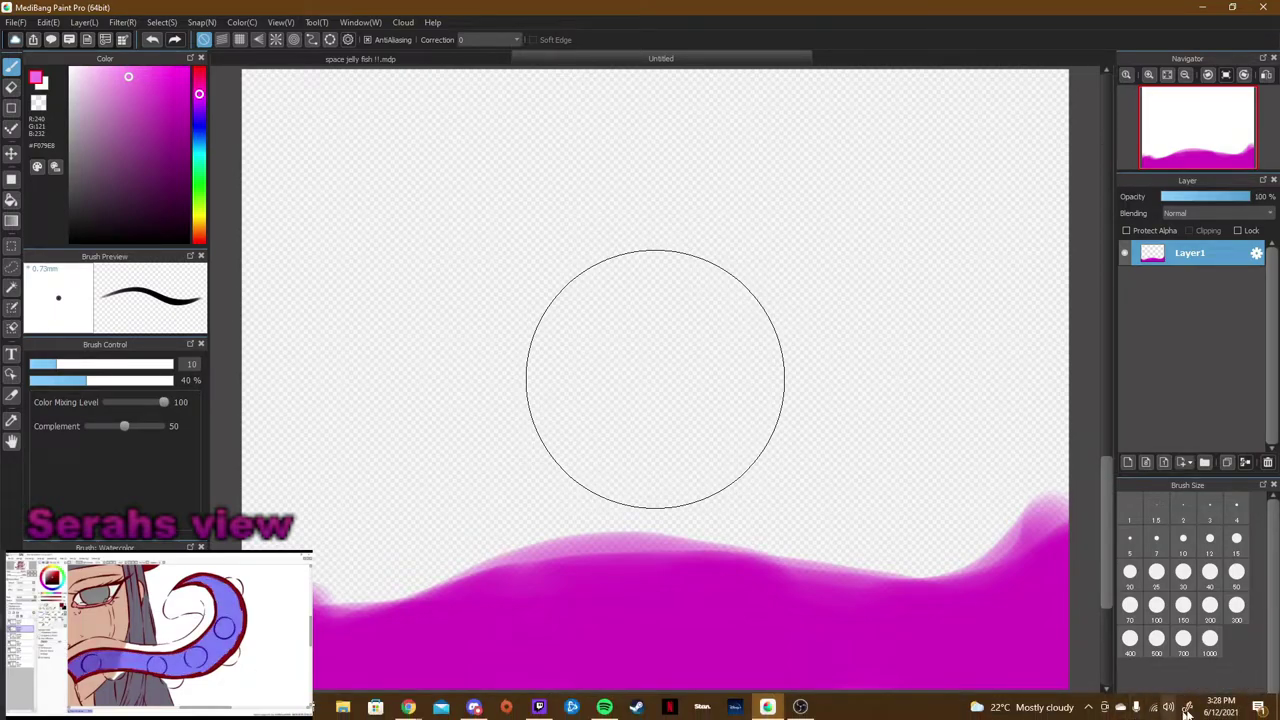
left_click(1183, 571)
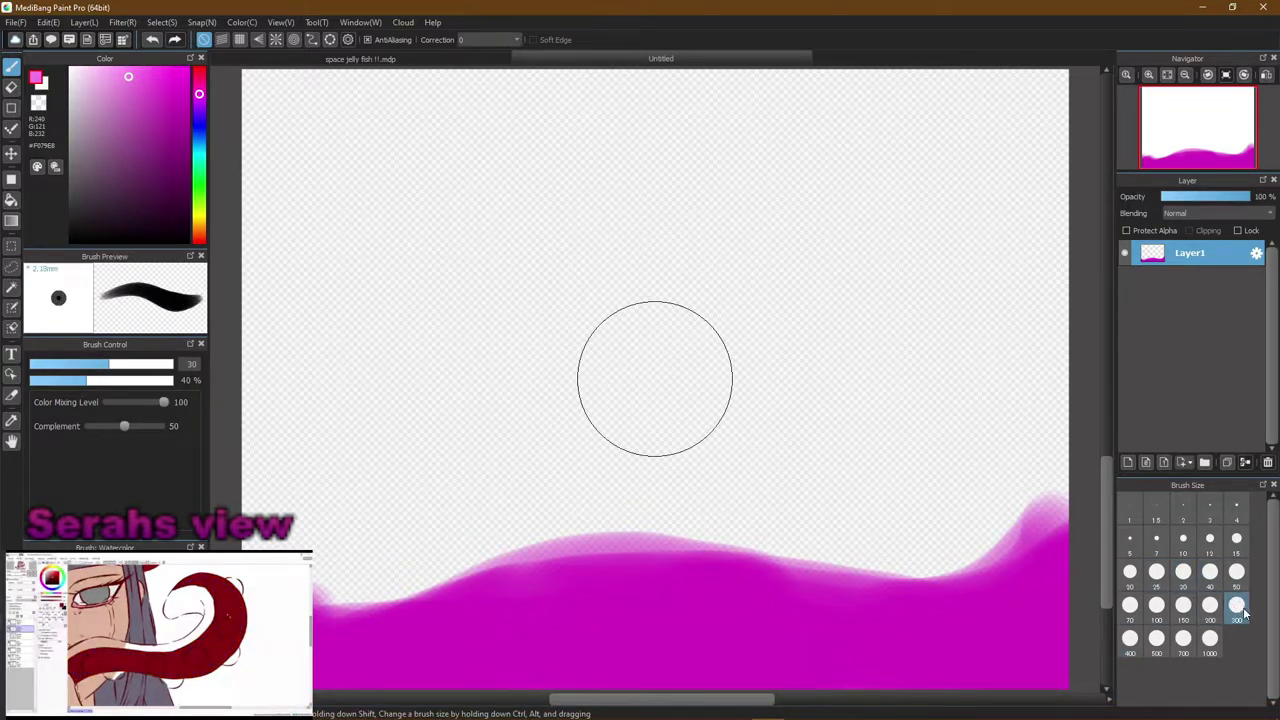
left_click(1237, 604)
left_click(1156, 604)
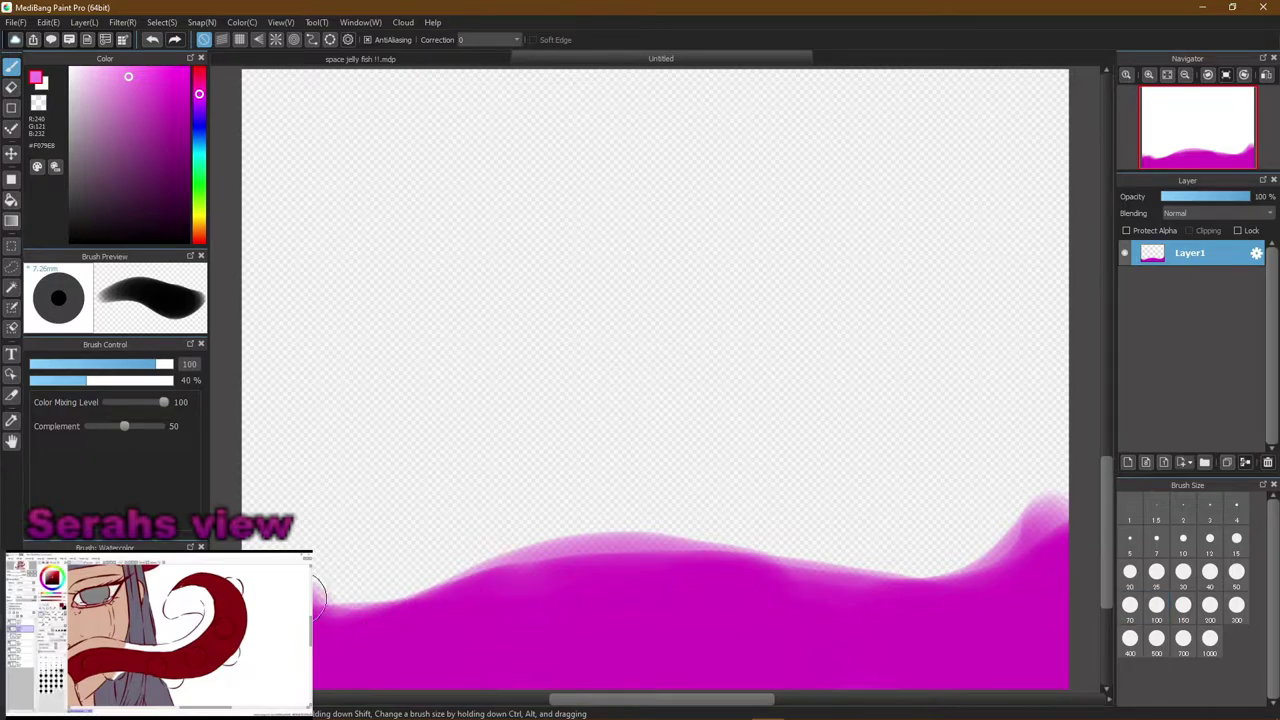
mouse_move(318, 600)
left_mouse_down()
mouse_move(348, 614)
mouse_move(532, 561)
mouse_move(649, 554)
mouse_move(786, 581)
mouse_move(969, 570)
mouse_move(995, 593)
left_mouse_up()
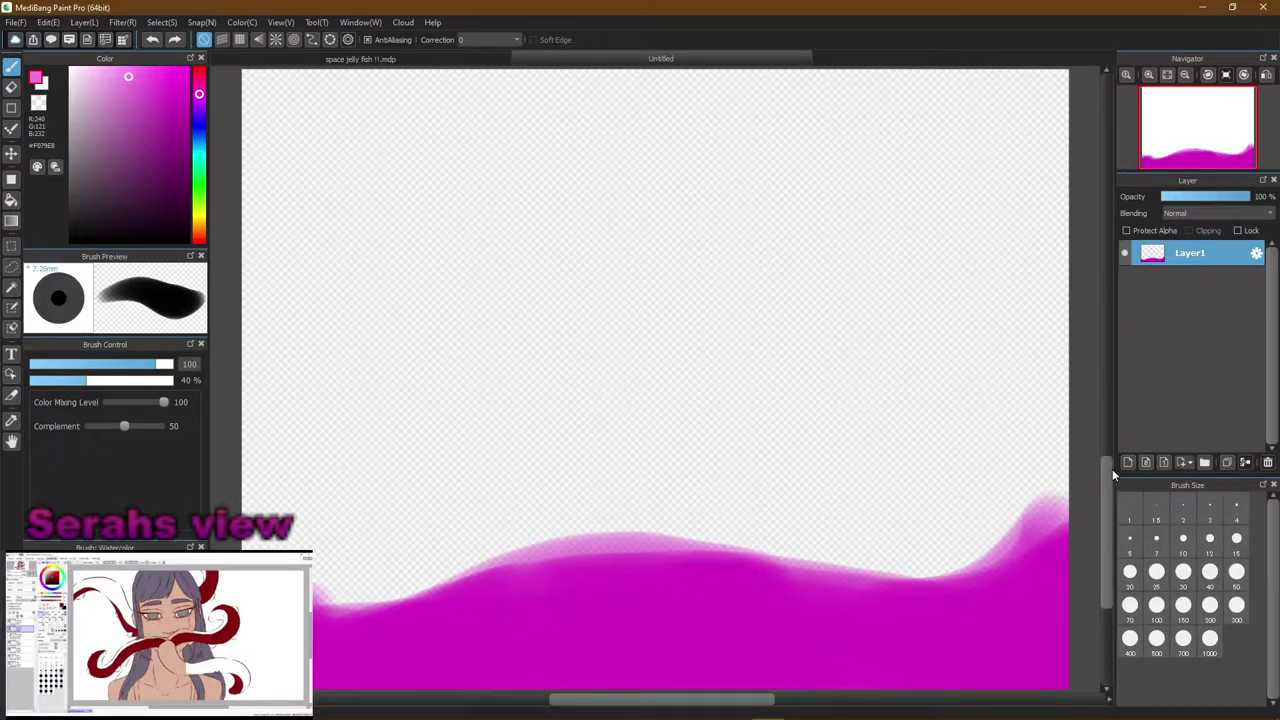
Add a layer clipped to Layer1 and paint a light pink wave across the lower part of the magenta one
left_click(1128, 463)
left_click(1196, 232)
mouse_move(343, 660)
left_mouse_down()
mouse_move(495, 626)
mouse_move(723, 626)
mouse_move(1087, 667)
mouse_move(947, 661)
mouse_move(1075, 613)
mouse_move(979, 647)
mouse_move(995, 656)
mouse_move(754, 635)
mouse_move(797, 654)
mouse_move(584, 660)
mouse_move(479, 695)
mouse_move(322, 688)
mouse_move(343, 695)
mouse_move(548, 642)
mouse_move(740, 679)
mouse_move(832, 668)
mouse_move(996, 677)
mouse_move(1051, 643)
left_mouse_up()
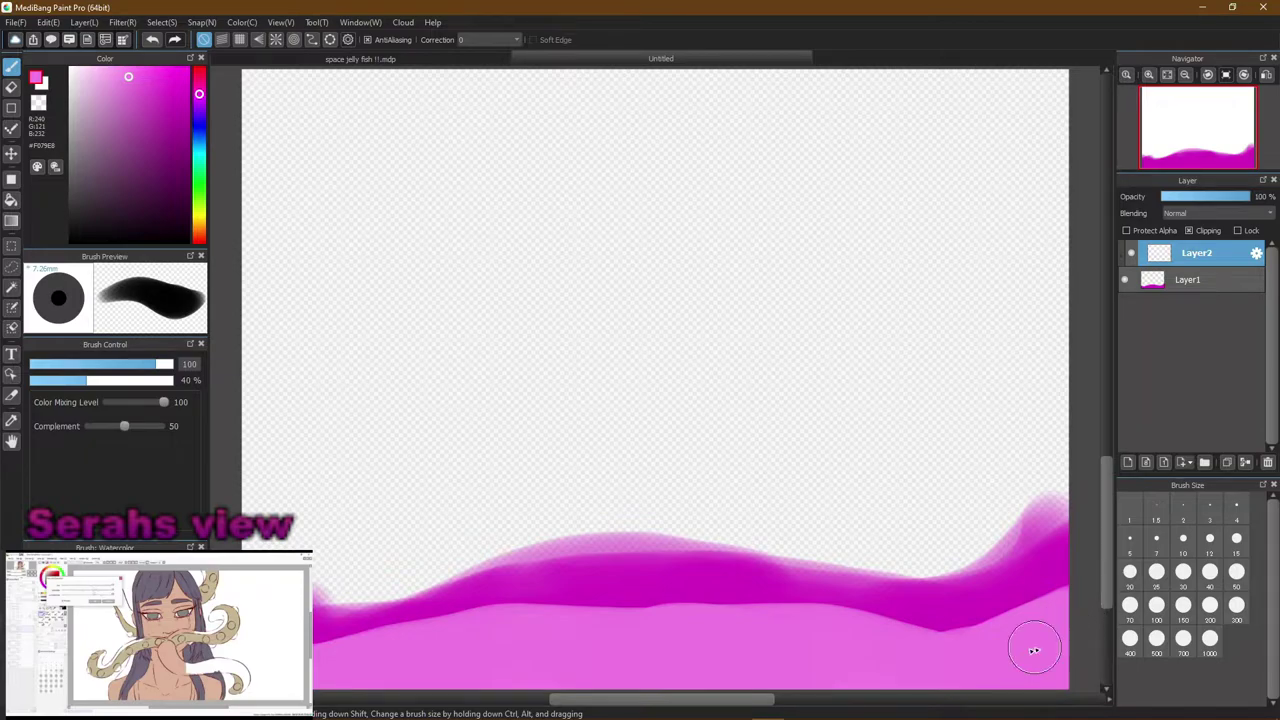
mouse_move(423, 657)
left_mouse_down()
mouse_move(616, 602)
mouse_move(719, 603)
mouse_move(846, 634)
left_mouse_up()
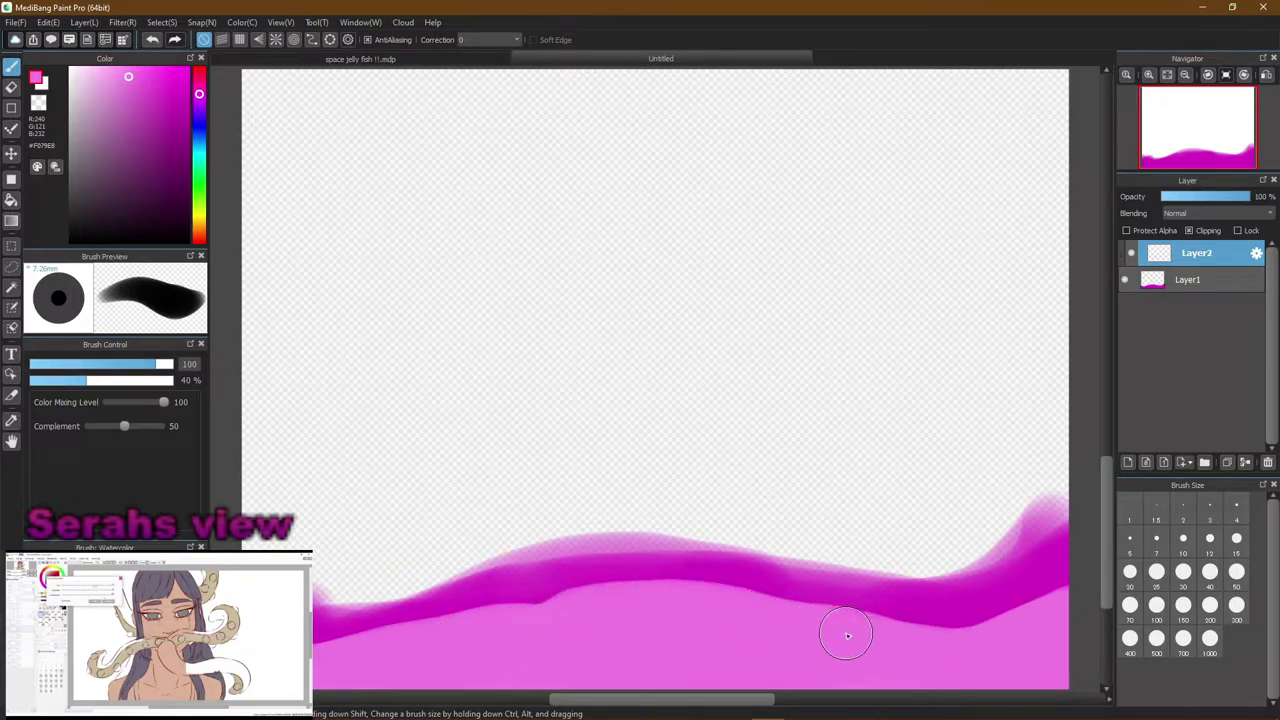
mouse_move(622, 609)
left_mouse_down()
mouse_move(562, 612)
mouse_move(404, 681)
mouse_move(322, 678)
left_mouse_up()
mouse_move(391, 666)
left_mouse_down()
mouse_move(723, 613)
mouse_move(922, 641)
mouse_move(1071, 596)
mouse_move(1073, 578)
mouse_move(997, 622)
mouse_move(860, 657)
mouse_move(633, 656)
mouse_move(906, 645)
mouse_move(892, 602)
mouse_move(480, 625)
left_mouse_up()
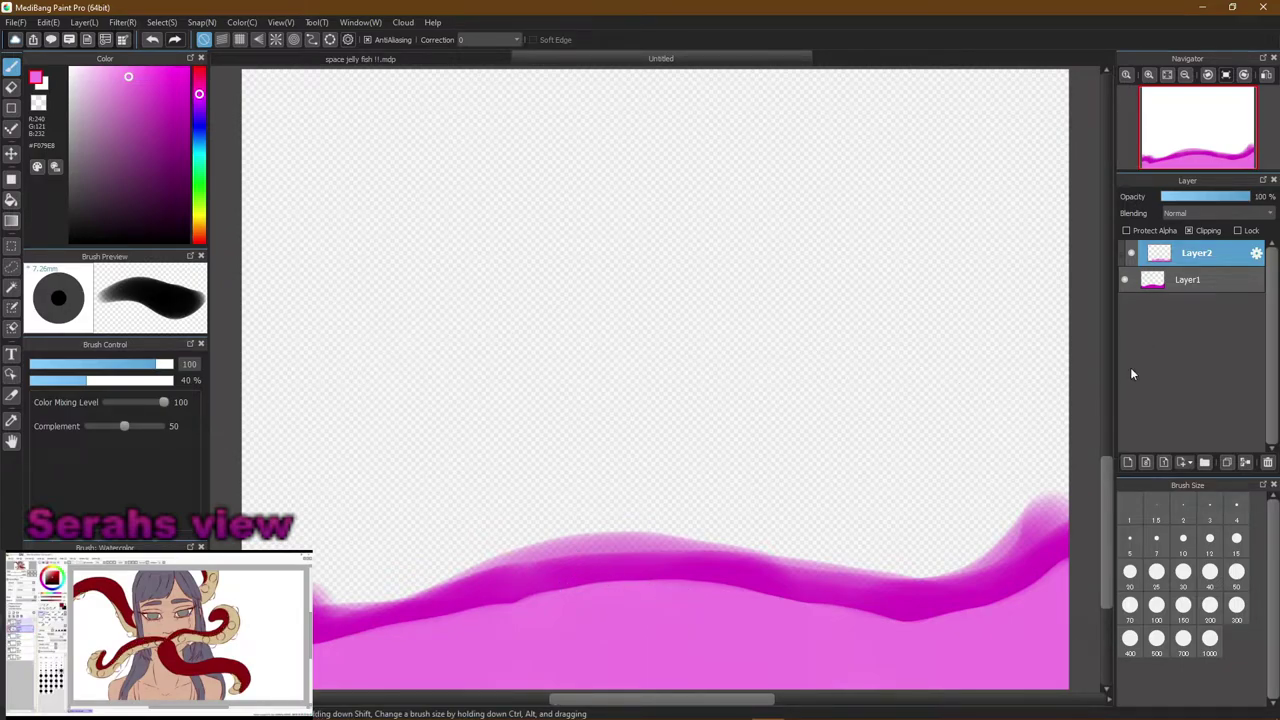
Add another clipped layer above Layer2 and paint a muted mauve #C995C5 wave along the bottom of the pink one
left_click(1128, 463)
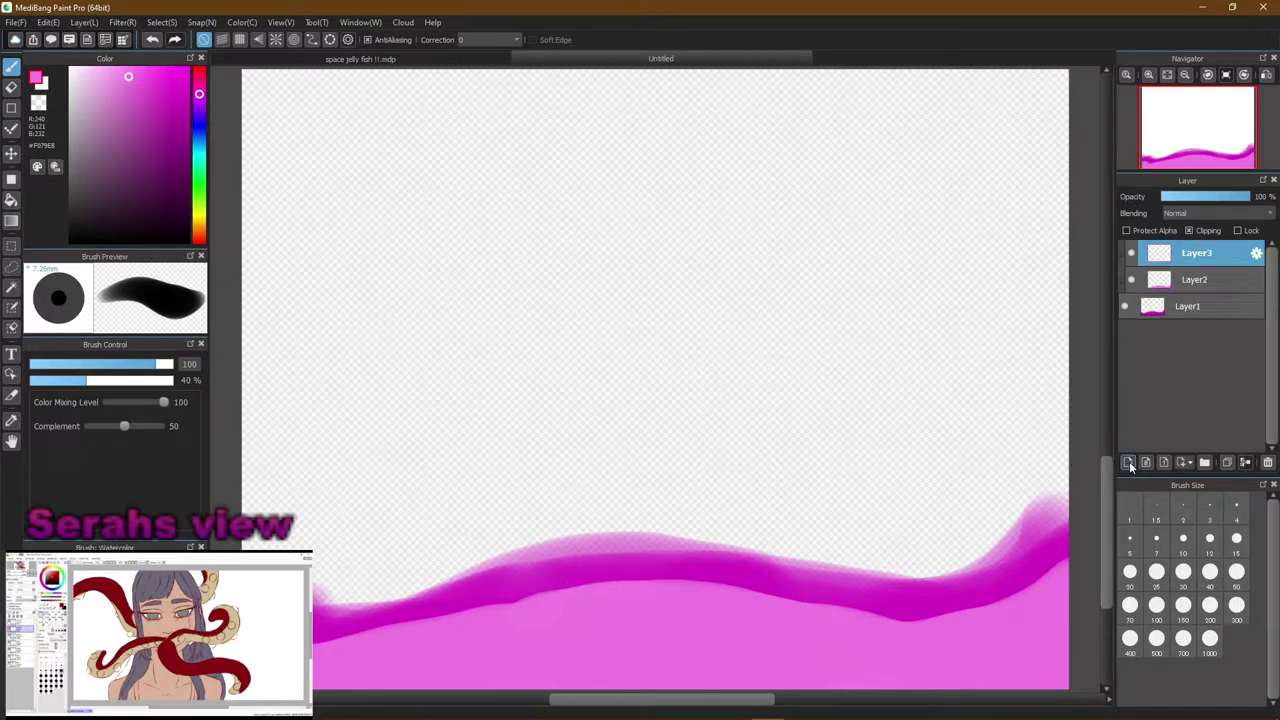
left_click(1189, 230)
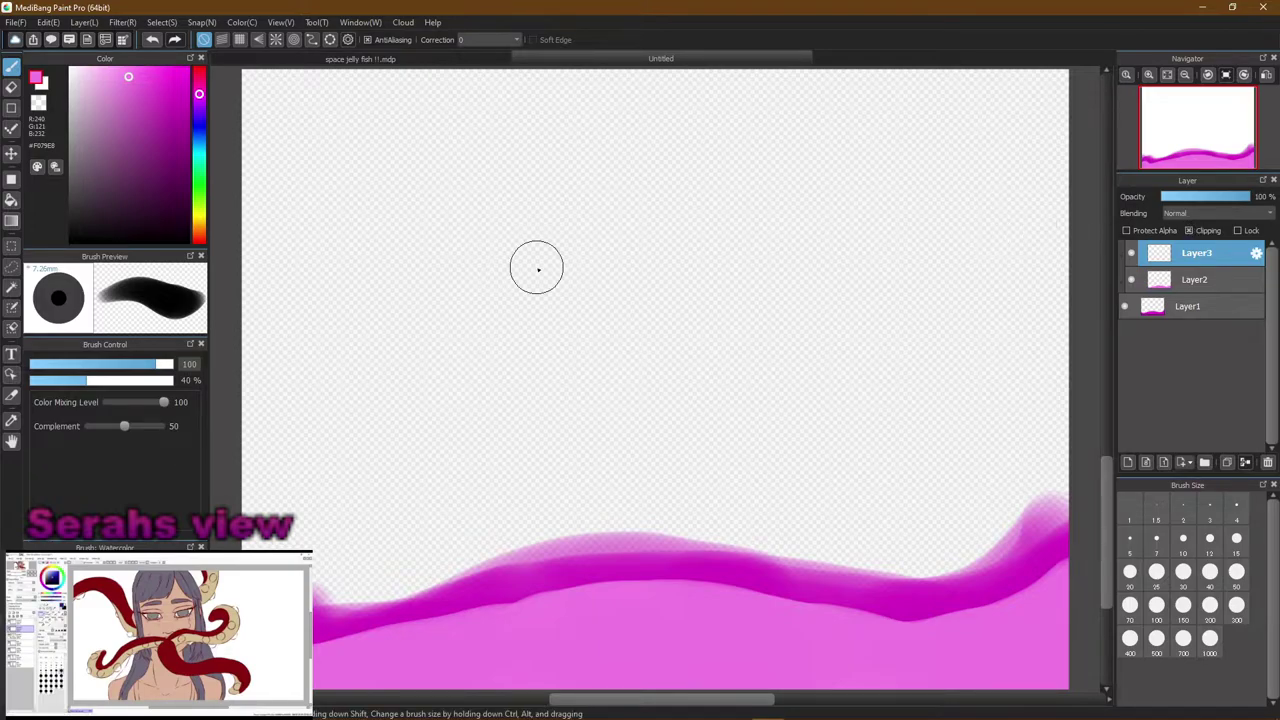
left_click_drag(131, 81, 90, 84)
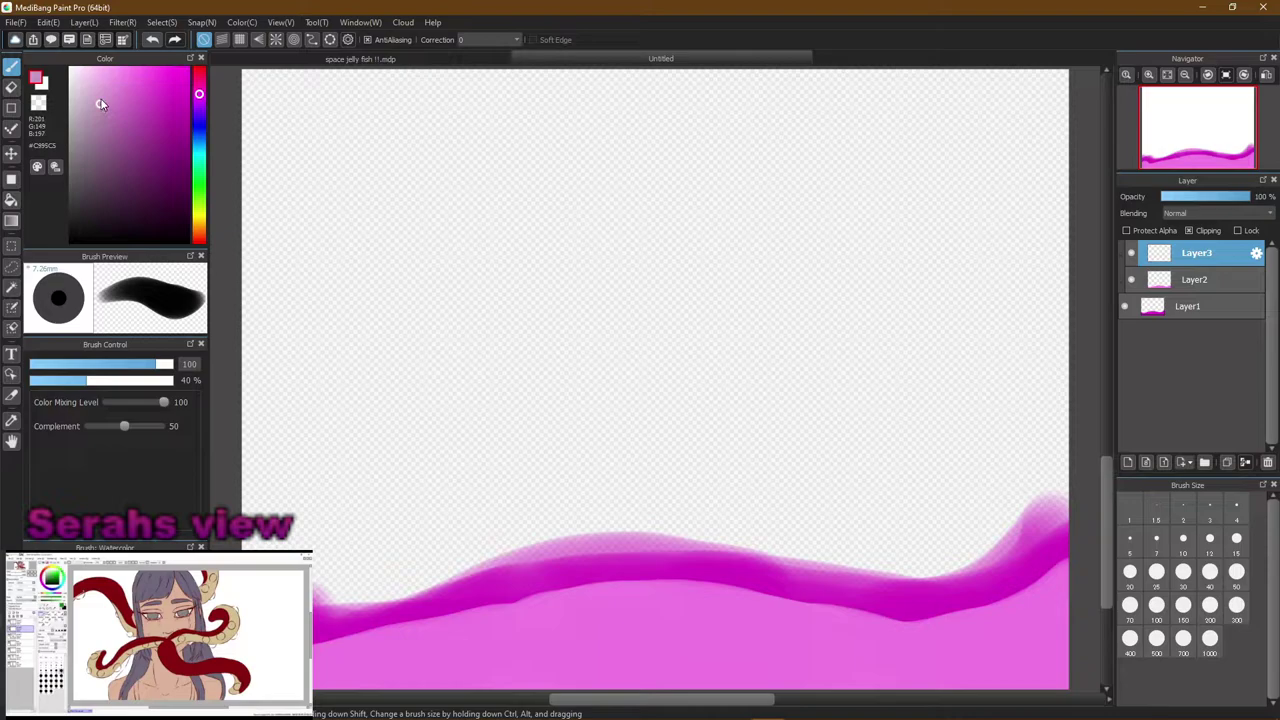
mouse_move(322, 678)
left_mouse_down()
mouse_move(480, 657)
mouse_move(971, 671)
mouse_move(937, 660)
left_mouse_up()
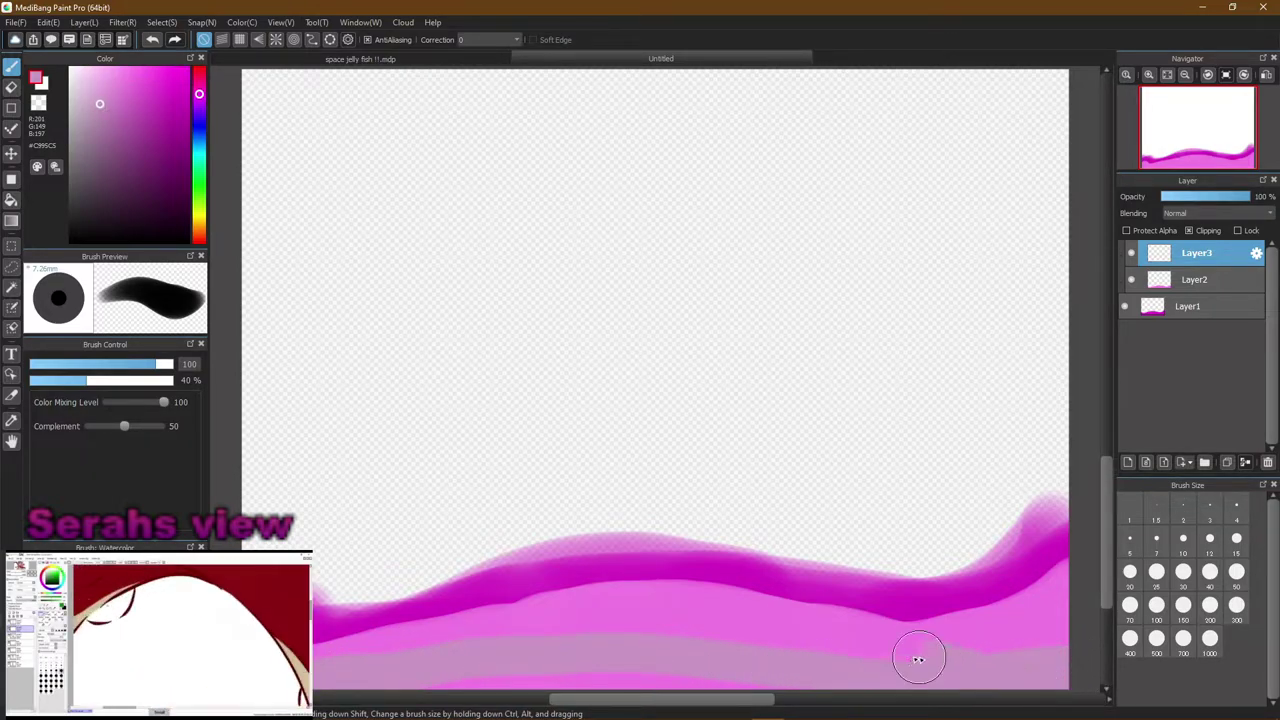
mouse_move(663, 648)
left_mouse_down()
mouse_move(553, 656)
mouse_move(787, 686)
left_mouse_up()
mouse_move(1025, 678)
left_mouse_down()
mouse_move(1049, 643)
mouse_move(1037, 651)
left_mouse_up()
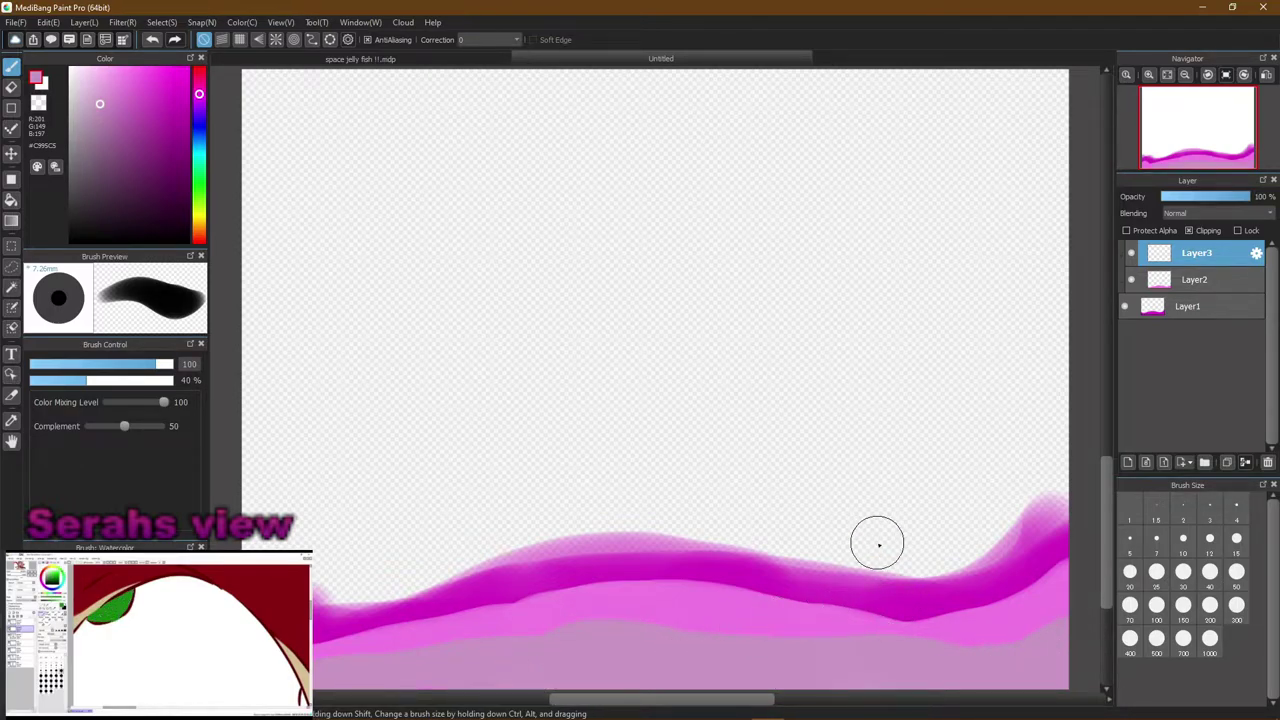
Sample the light pink and retouch the right part of the pink wave's upper edge on Layer2
left_click(723, 612, "alt")
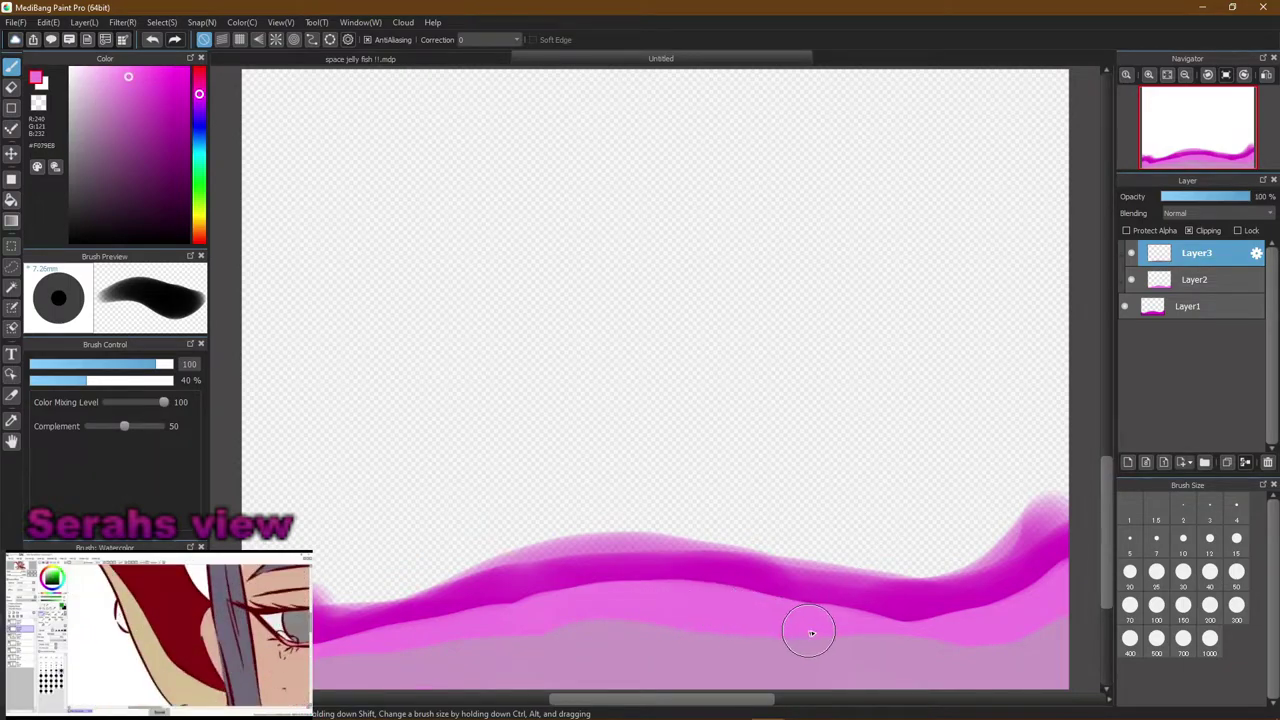
left_click(1205, 284)
mouse_move(797, 627)
left_mouse_down()
mouse_move(949, 644)
mouse_move(838, 615)
mouse_move(797, 626)
mouse_move(872, 611)
mouse_move(909, 604)
left_mouse_up()
key("ctrl+z")
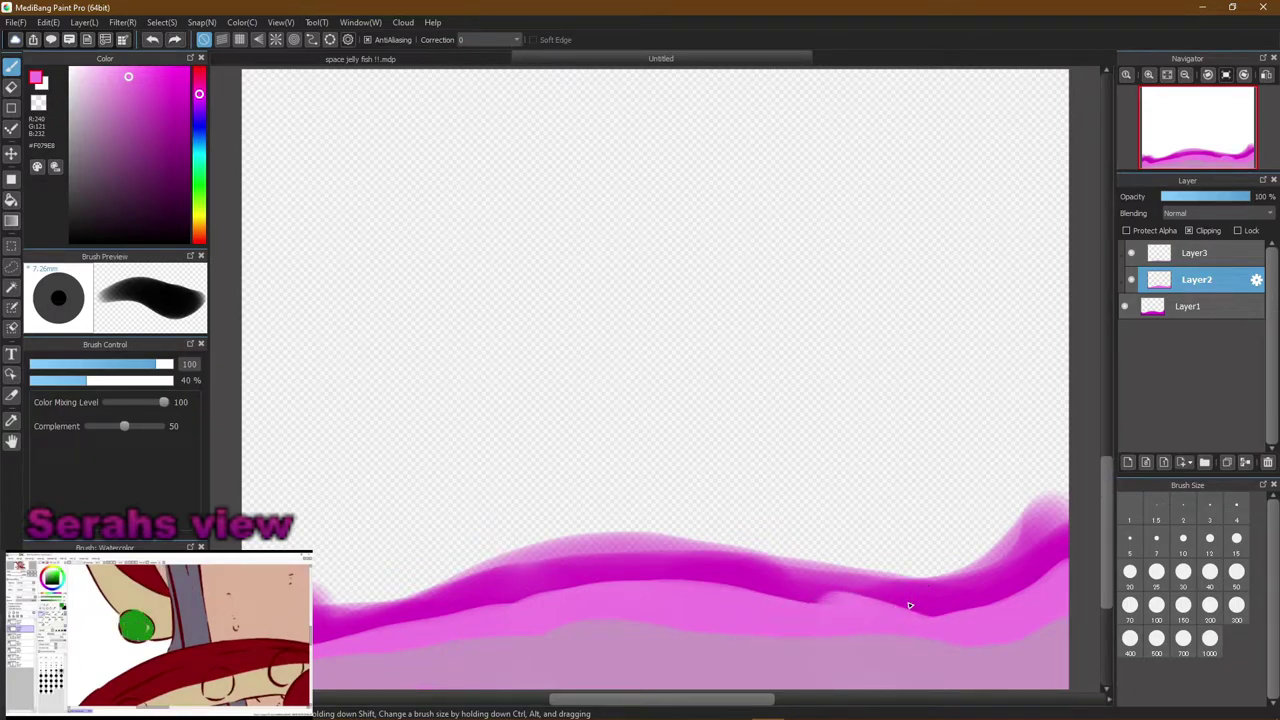
On Layer3, smooth the border between the pink and mauve waves using light pink and the sampled mauve
left_click(1258, 253)
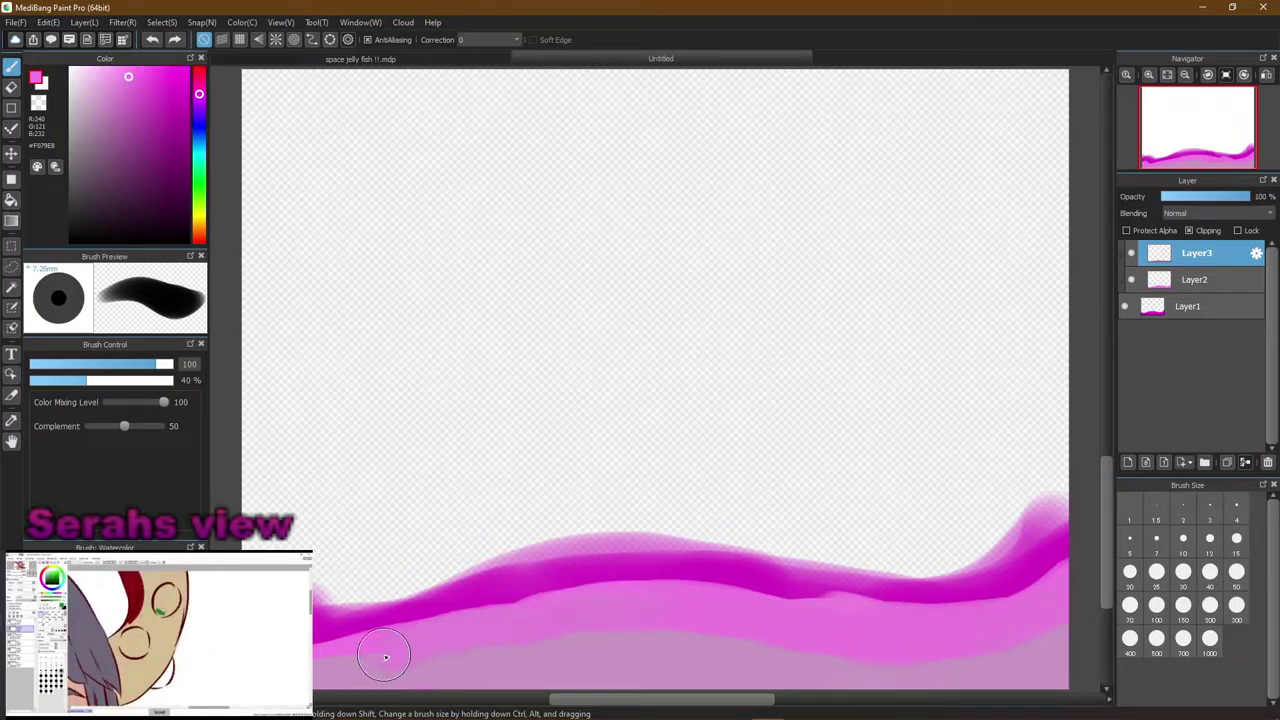
mouse_move(330, 645)
left_mouse_down()
mouse_move(597, 600)
mouse_move(935, 631)
mouse_move(1043, 616)
left_mouse_up()
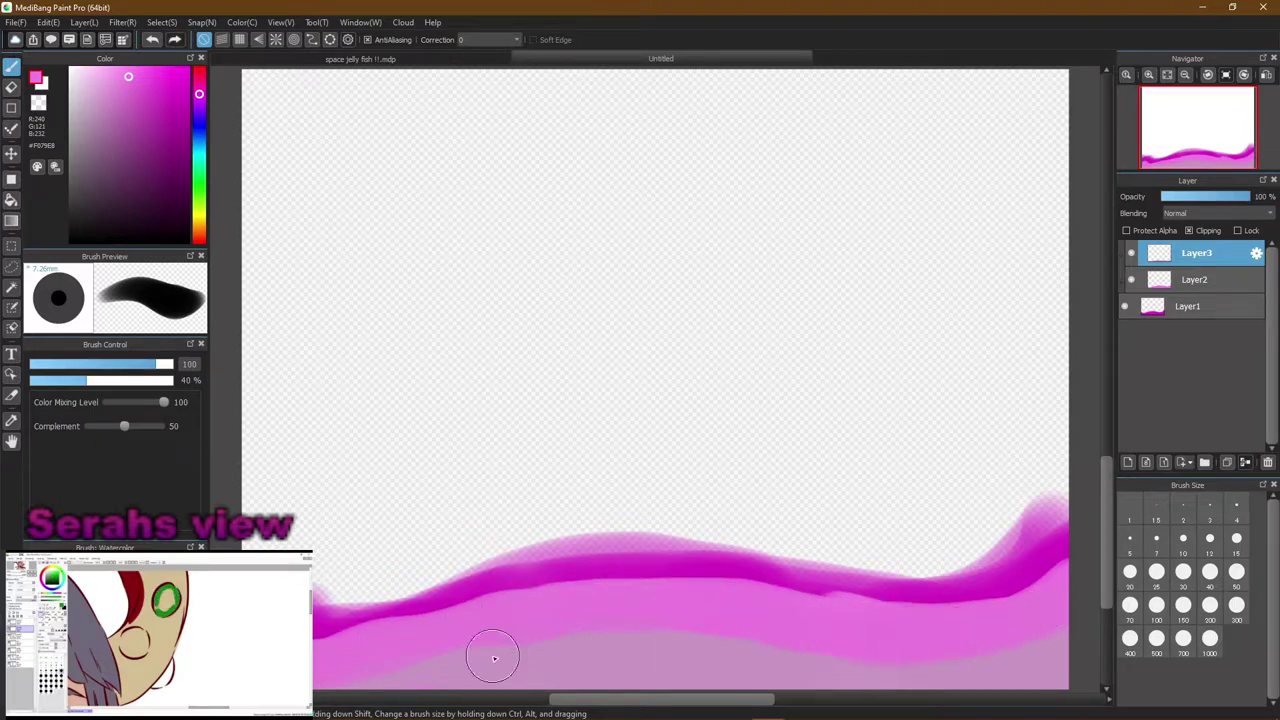
left_click(651, 668, "alt")
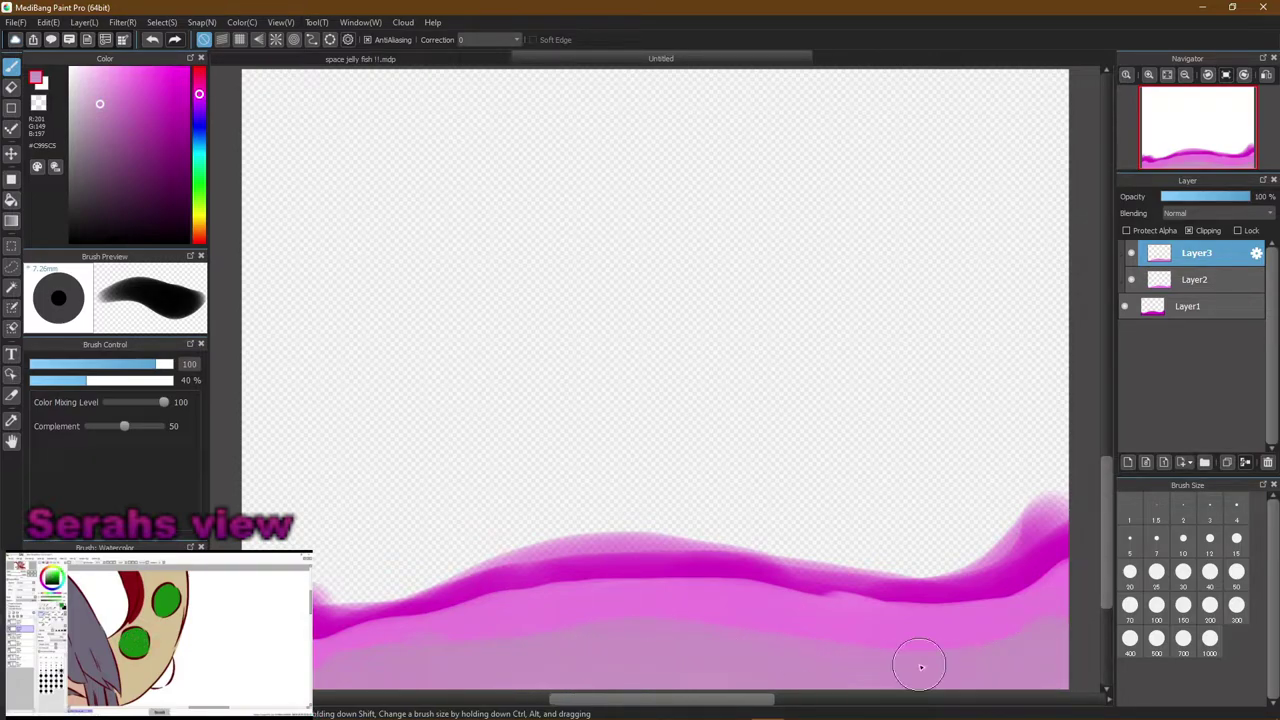
Start erasing the faded upper edge of the magenta wave on Layer1 and set the eraser size to 50
left_click(1210, 308)
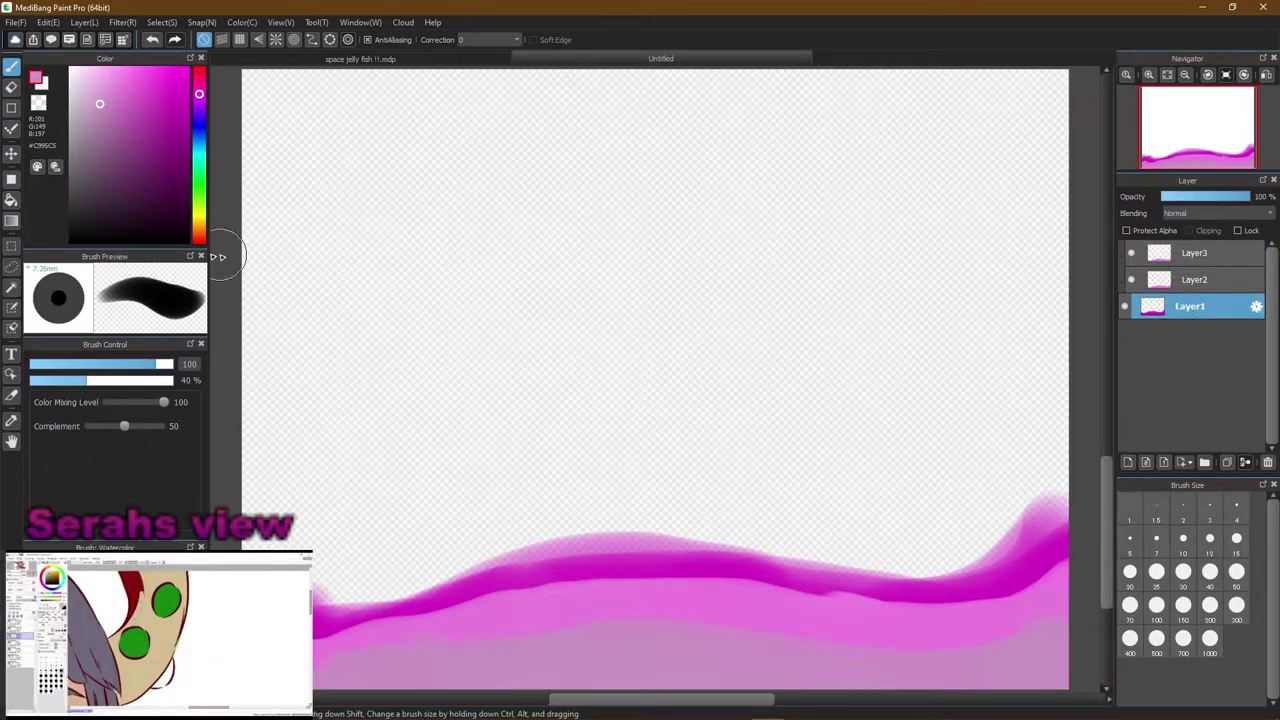
left_click(12, 92)
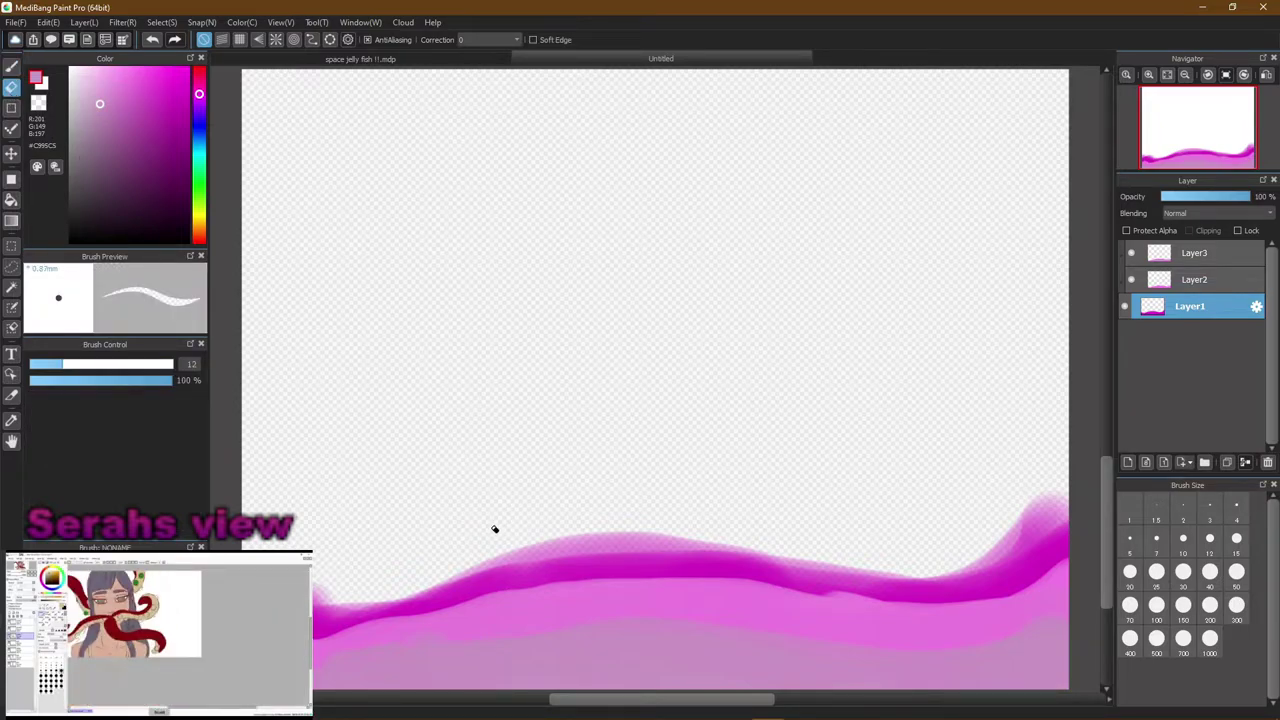
left_click_drag(498, 552, 604, 538)
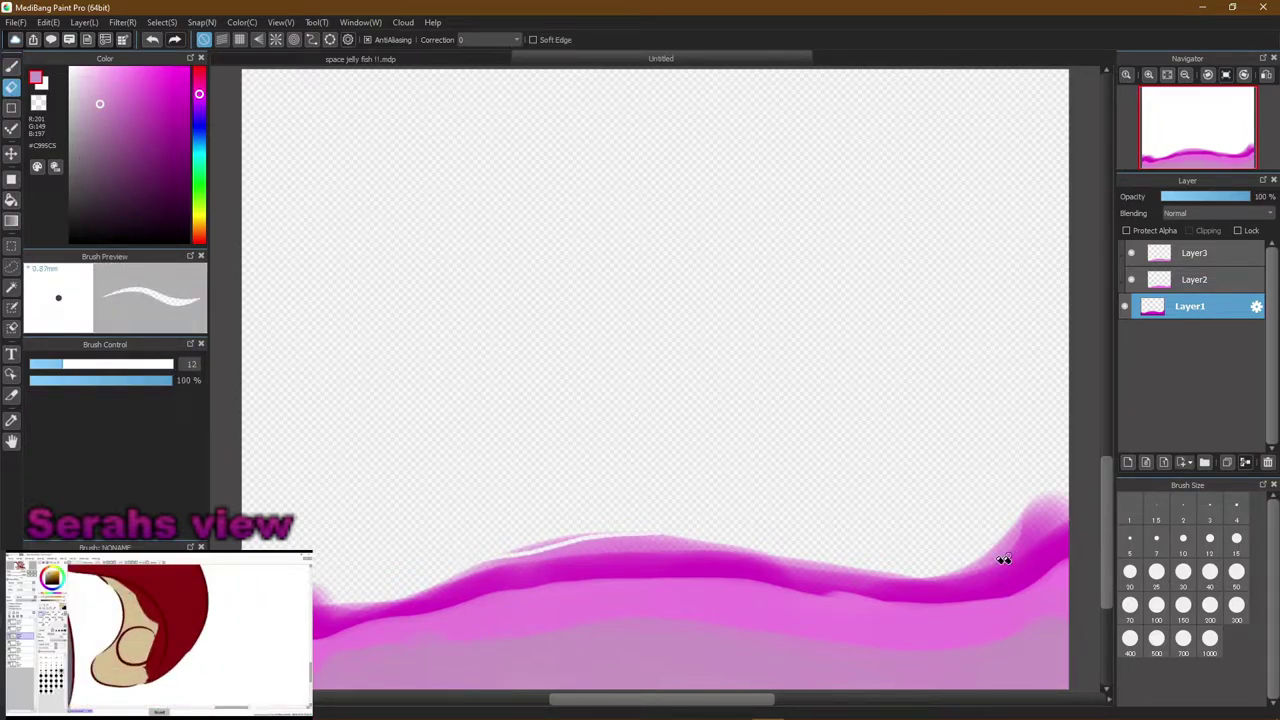
left_click(1209, 572)
left_click(1236, 572)
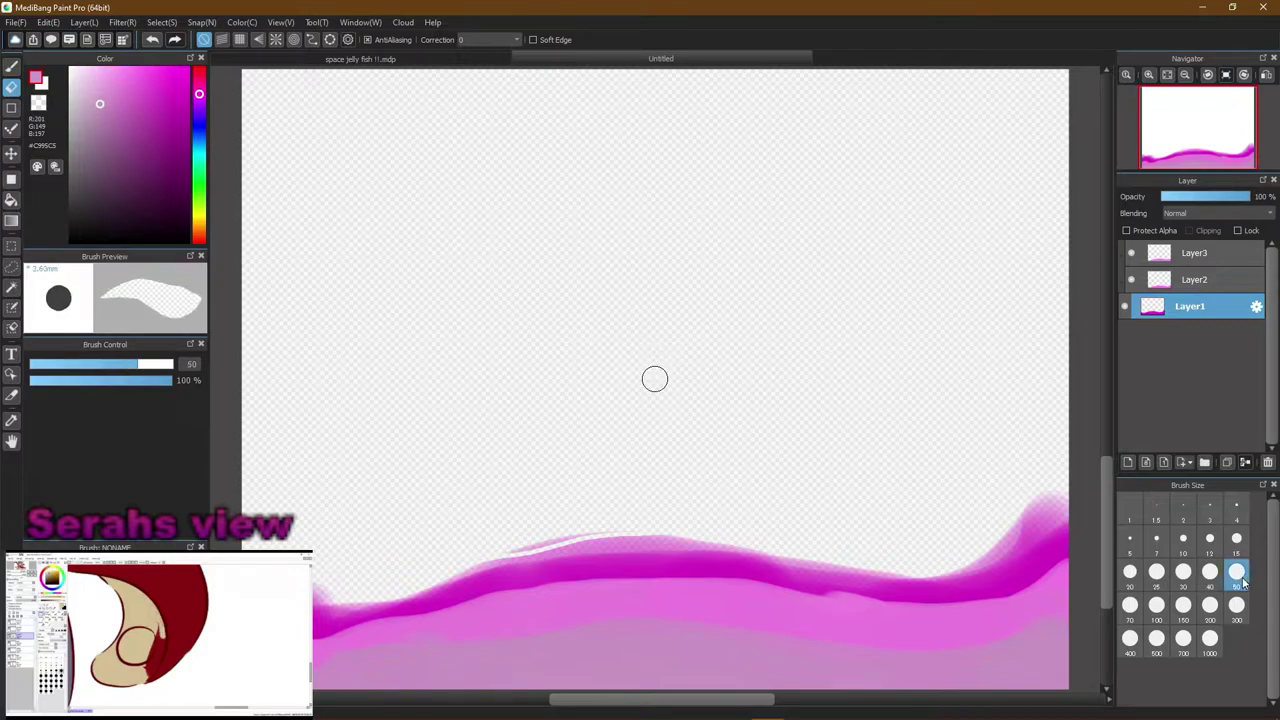
mouse_move(950, 543)
left_mouse_down()
mouse_move(983, 549)
mouse_move(1040, 503)
mouse_move(899, 565)
mouse_move(671, 534)
mouse_move(563, 540)
mouse_move(443, 580)
mouse_move(318, 600)
left_mouse_up()
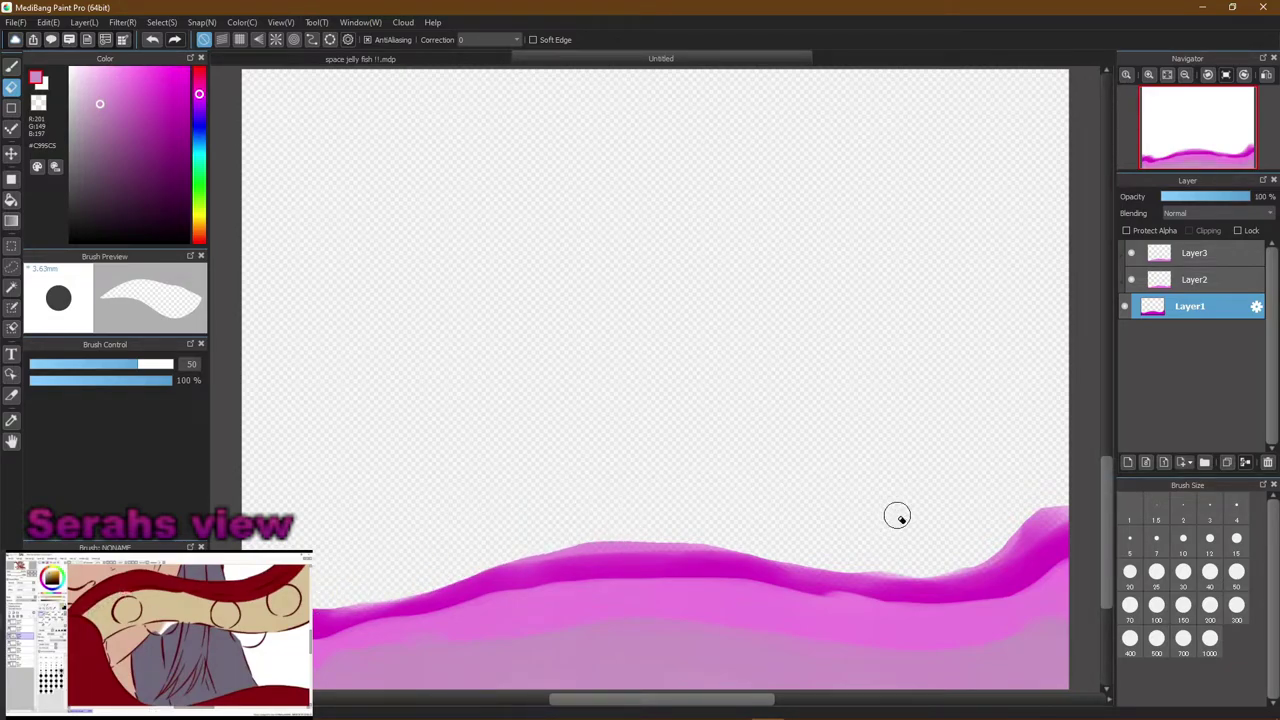
mouse_move(869, 563)
left_mouse_down()
mouse_move(967, 574)
mouse_move(984, 553)
left_mouse_up()
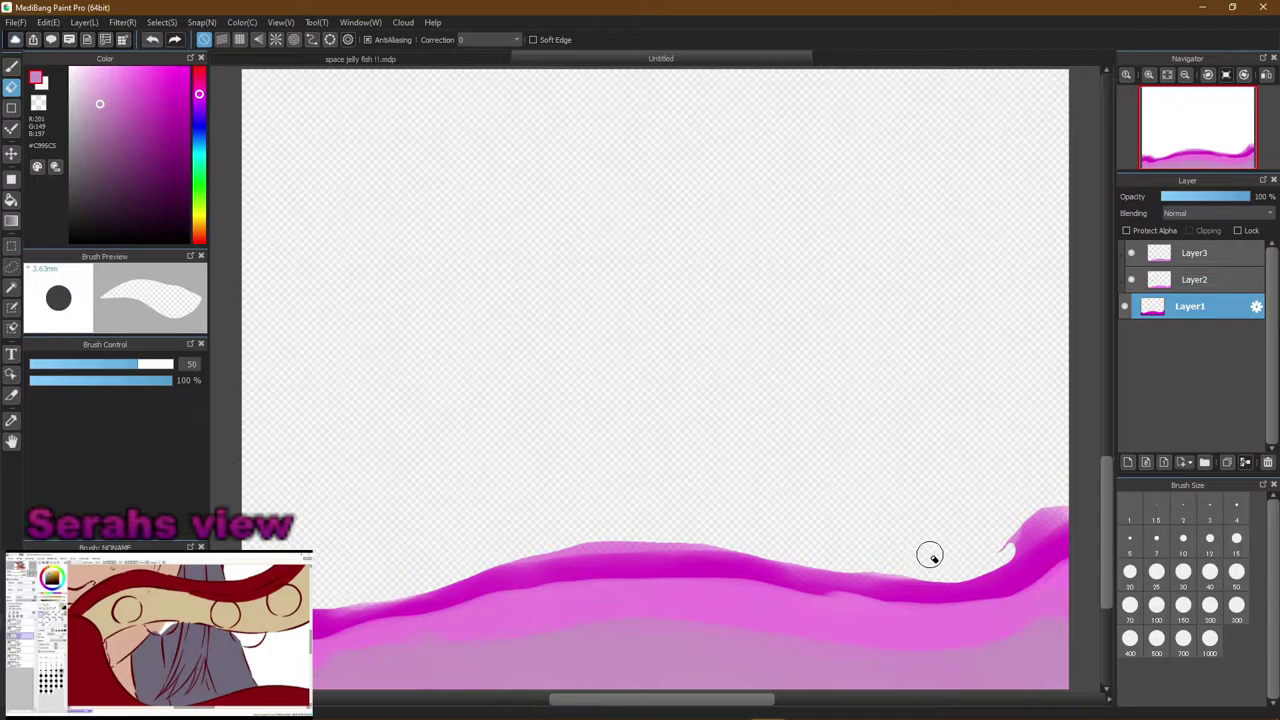
key("ctrl+z")
key("ctrl+z")
key("ctrl+z")
Erase the faded fringe along the whole upper edge of the magenta wave to give it a cleaner outline
mouse_move(858, 561)
left_mouse_down()
mouse_move(908, 574)
mouse_move(968, 566)
mouse_move(1068, 498)
mouse_move(1012, 533)
left_mouse_up()
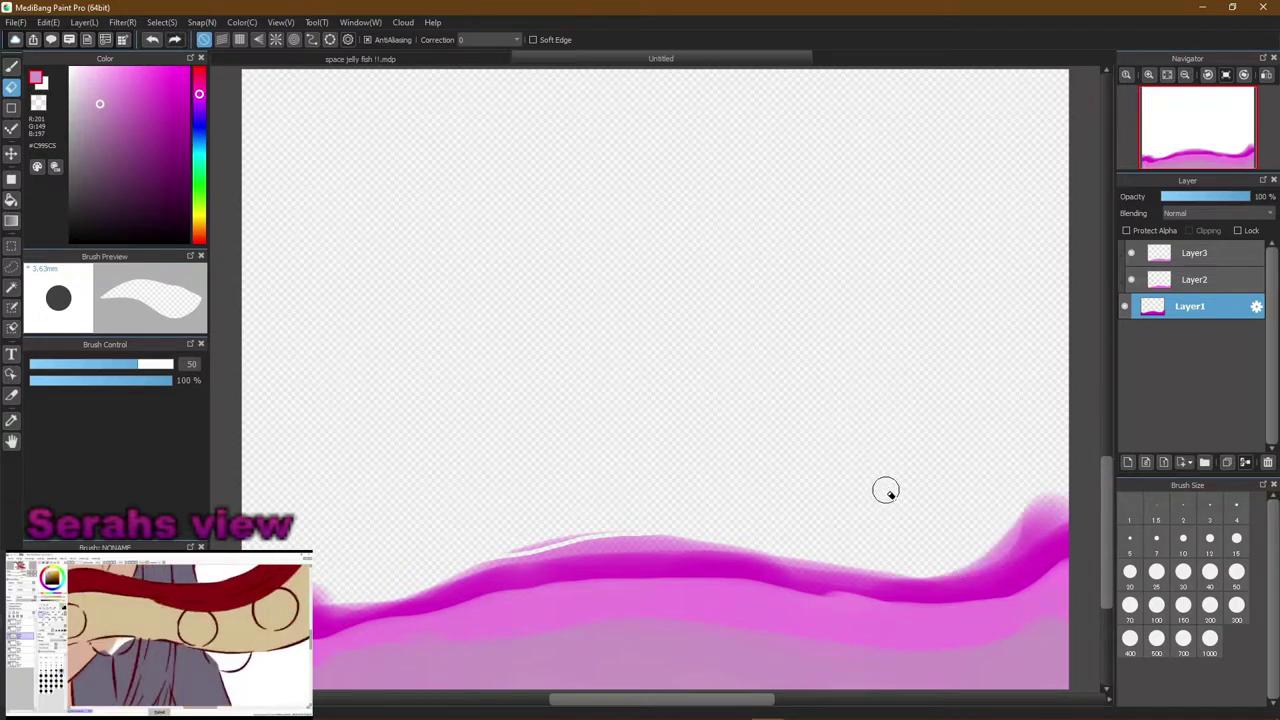
mouse_move(1006, 509)
left_mouse_down()
mouse_move(1076, 494)
mouse_move(1016, 505)
mouse_move(1002, 519)
mouse_move(1048, 505)
mouse_move(958, 548)
mouse_move(785, 550)
mouse_move(614, 524)
mouse_move(435, 572)
left_mouse_up()
mouse_move(318, 595)
left_mouse_down()
mouse_move(611, 520)
mouse_move(513, 549)
mouse_move(594, 524)
left_mouse_up()
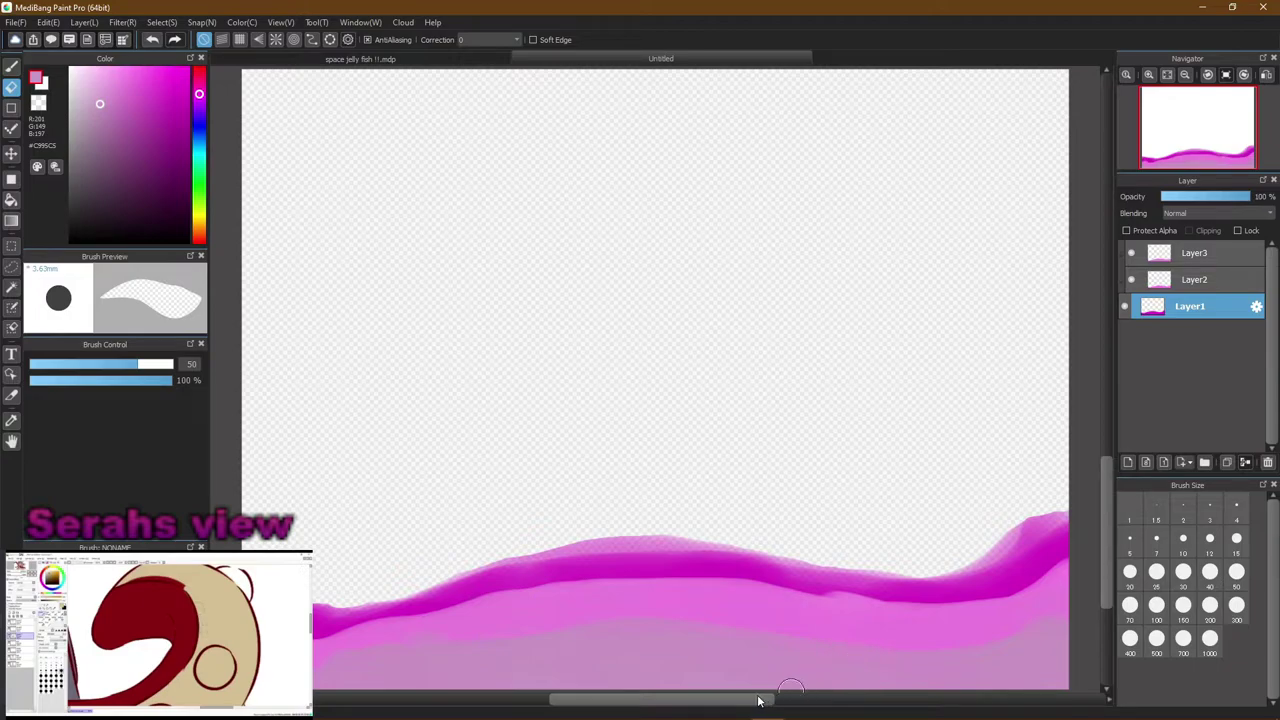
Add one new clipped layer above Layer3 and choose a muted blue-violet colour
mouse_move(310, 708)
left_click(1180, 258)
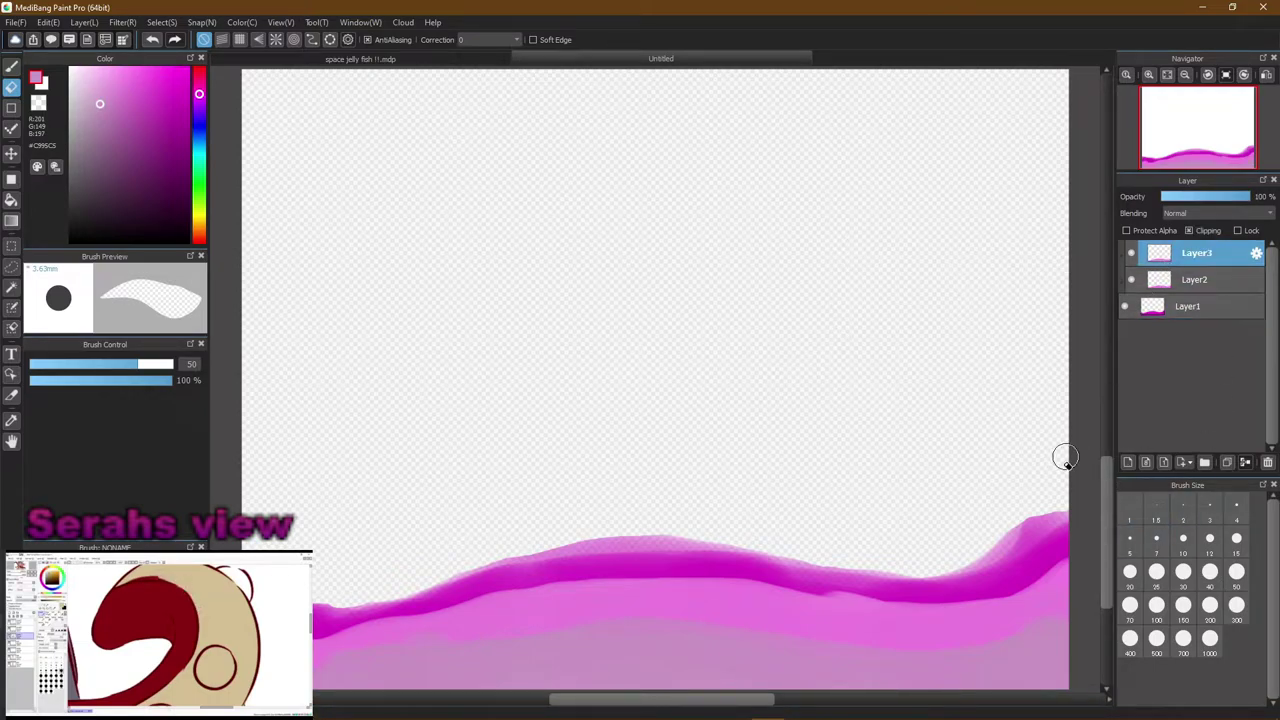
left_click(1129, 462)
left_click(1129, 462)
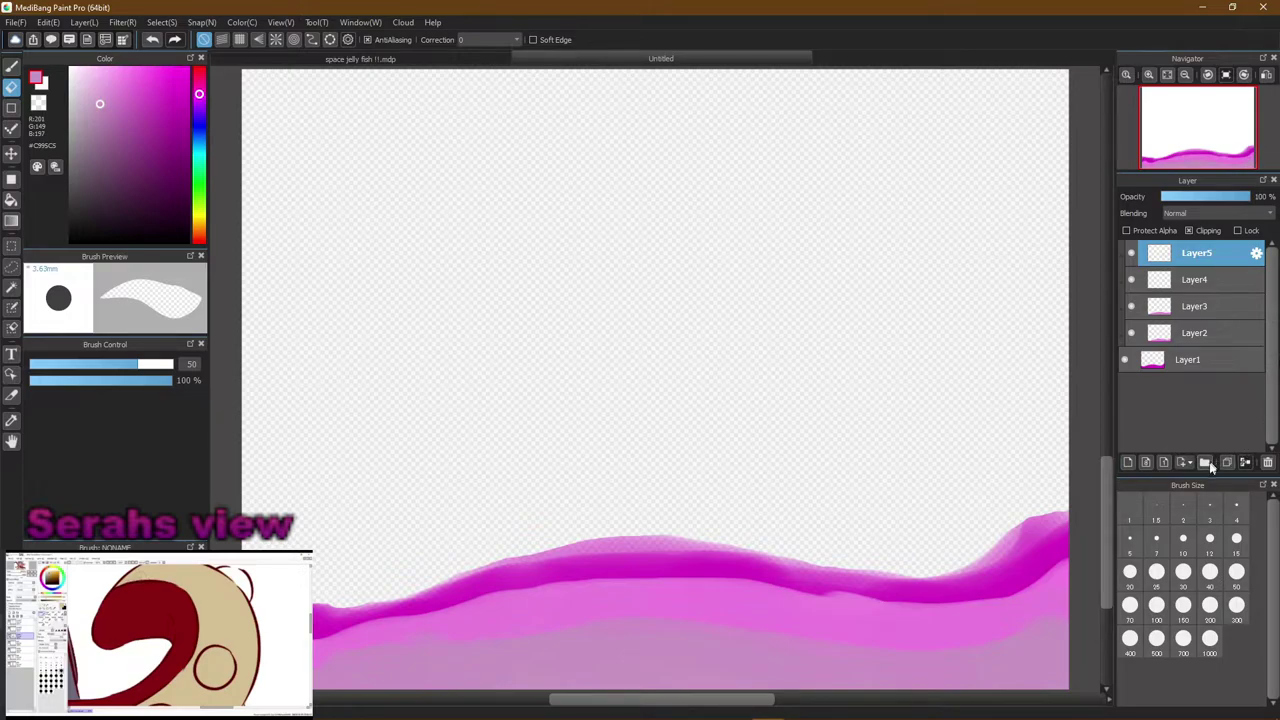
left_click(1268, 462)
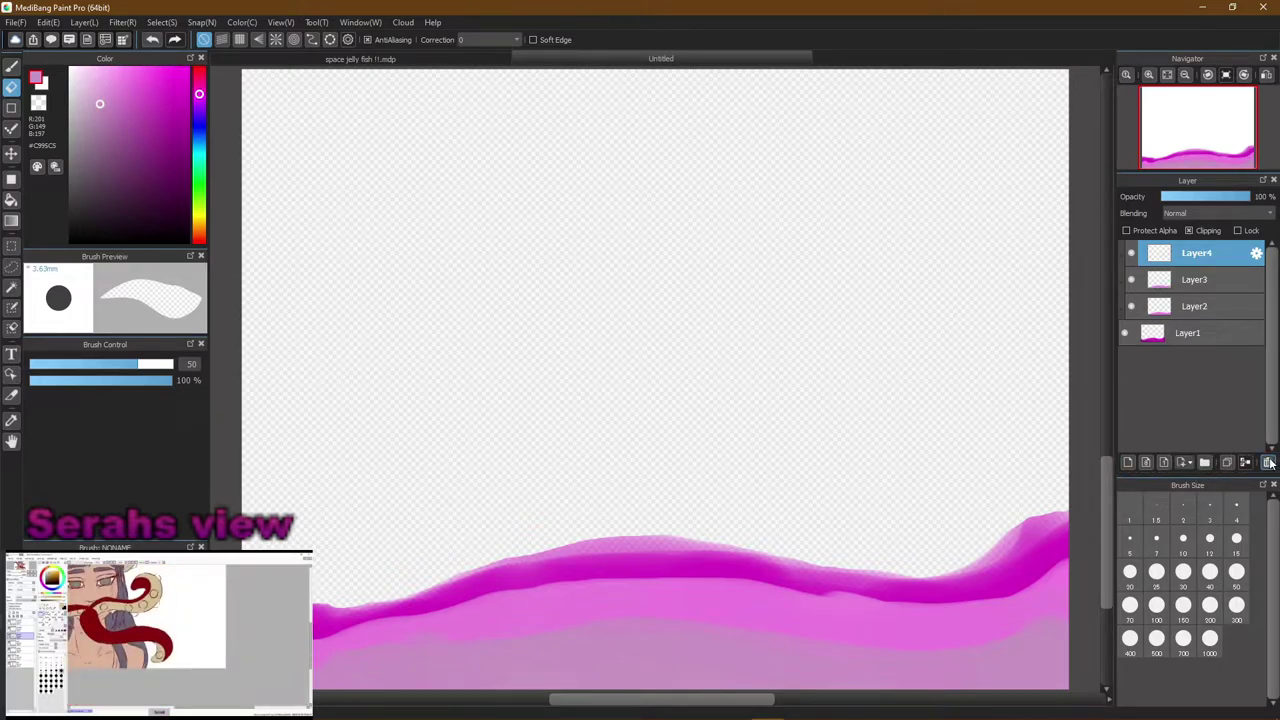
left_click(1191, 211)
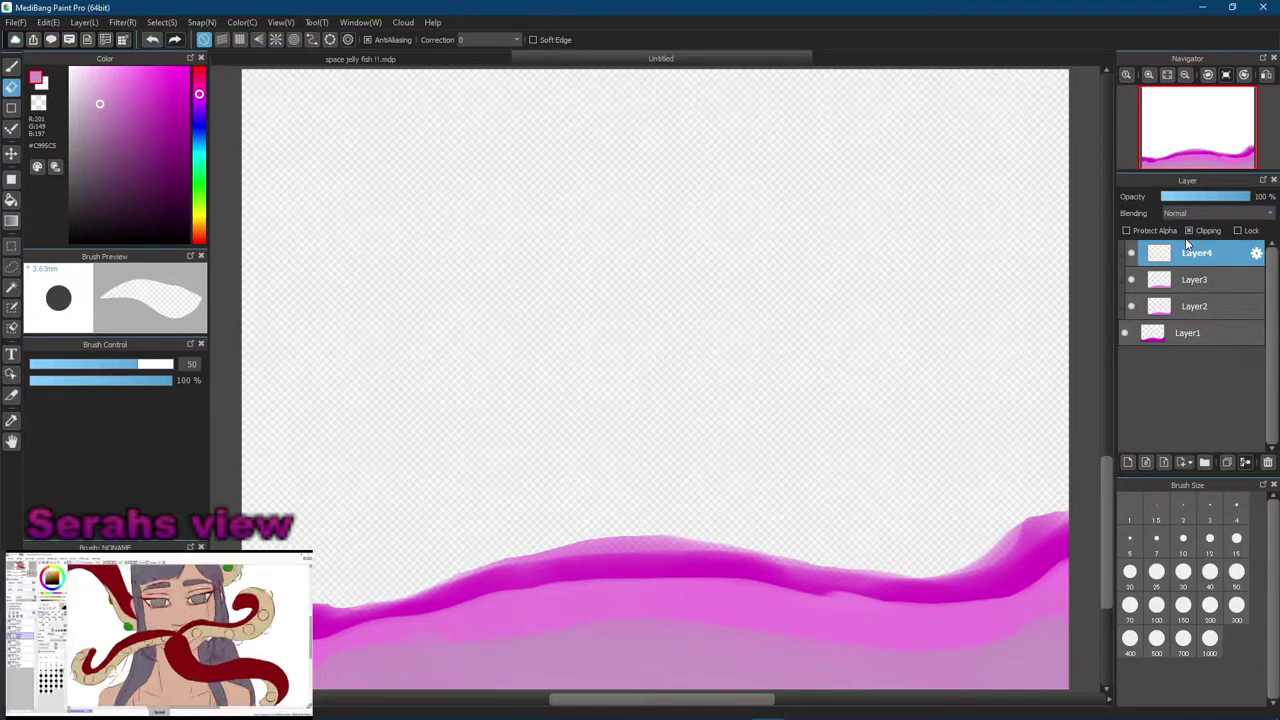
left_click(1203, 236)
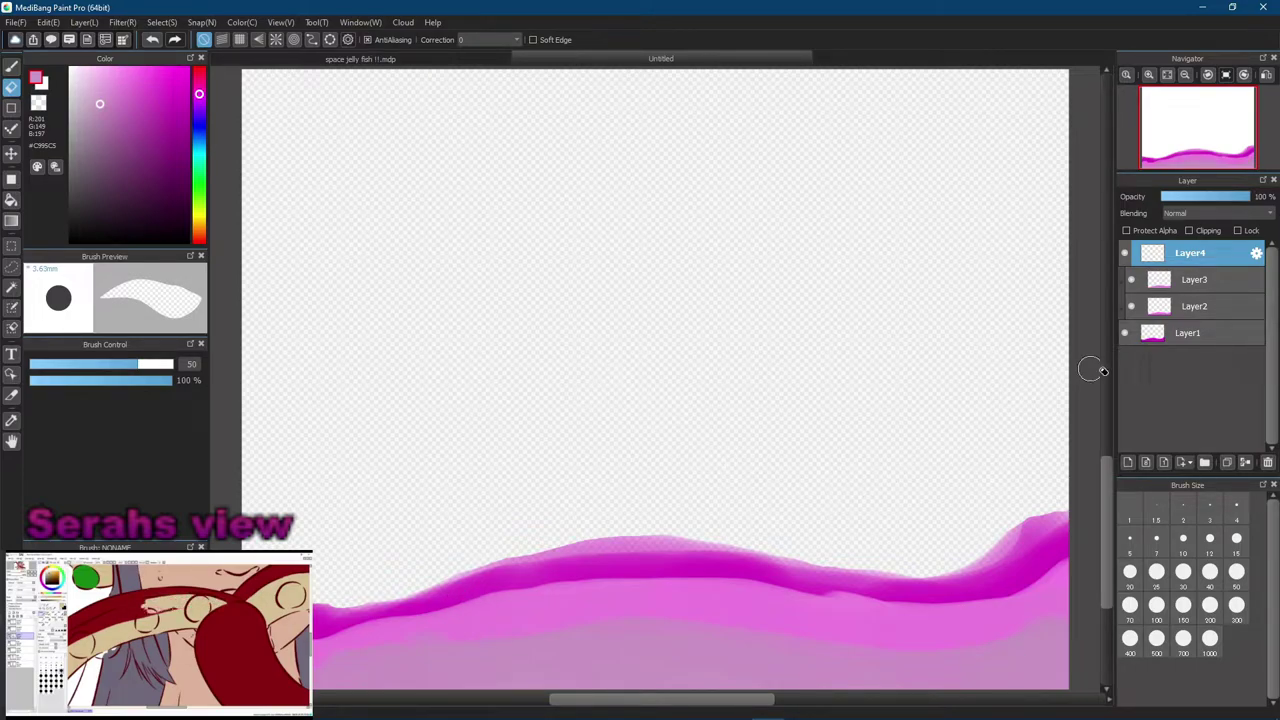
left_click(1191, 231)
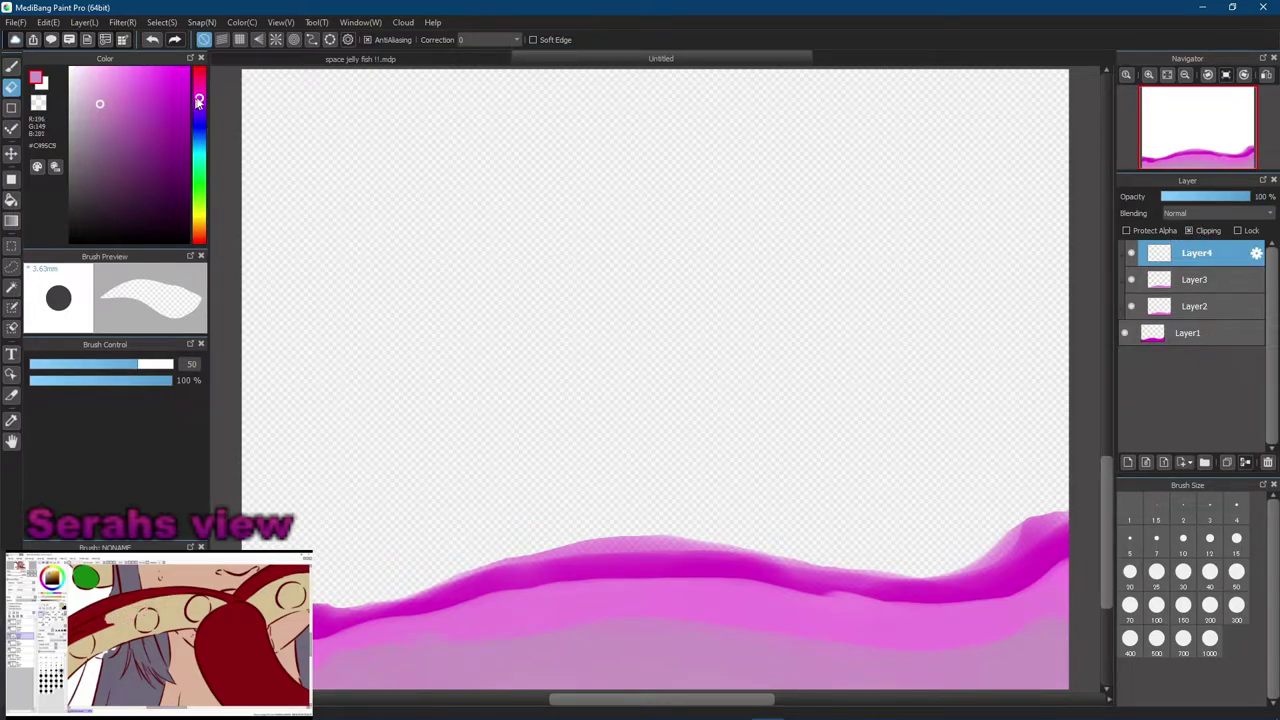
left_click_drag(197, 101, 199, 122)
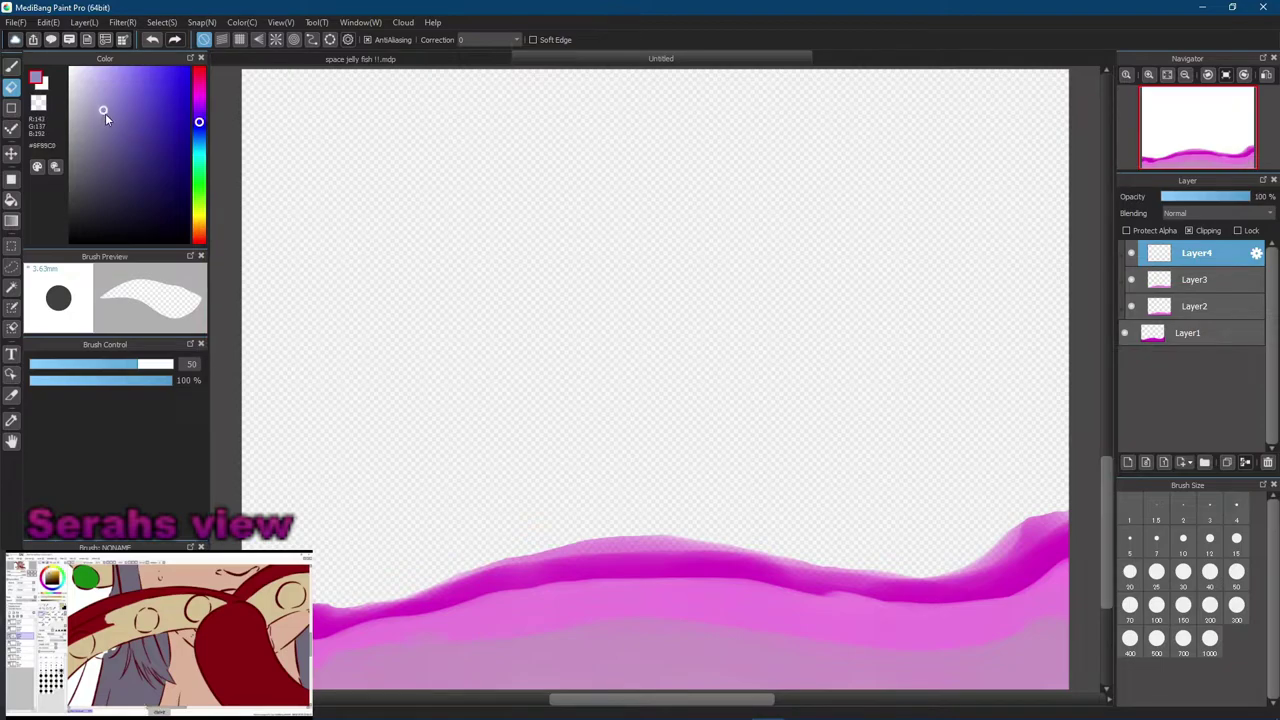
Set the foreground colour to deep blue #2D1FA9 and turn off clipping for Layer4
left_click_drag(126, 129, 192, 99)
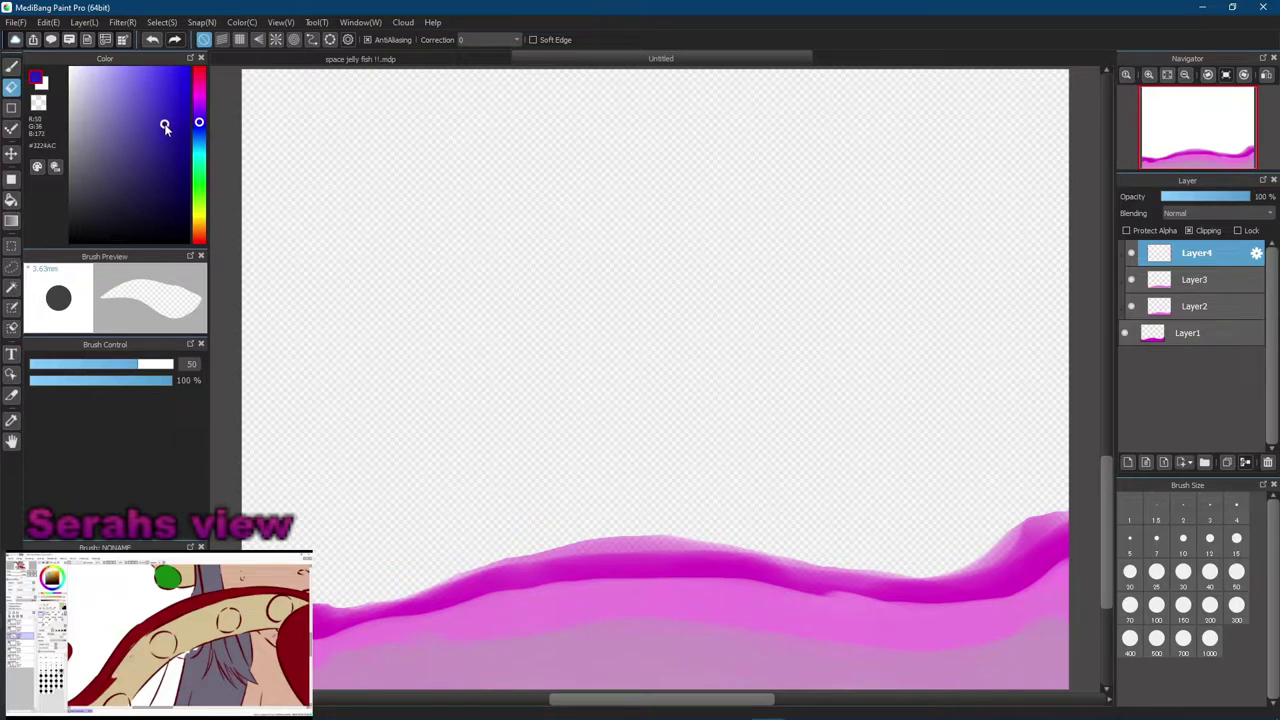
left_click_drag(163, 128, 168, 125)
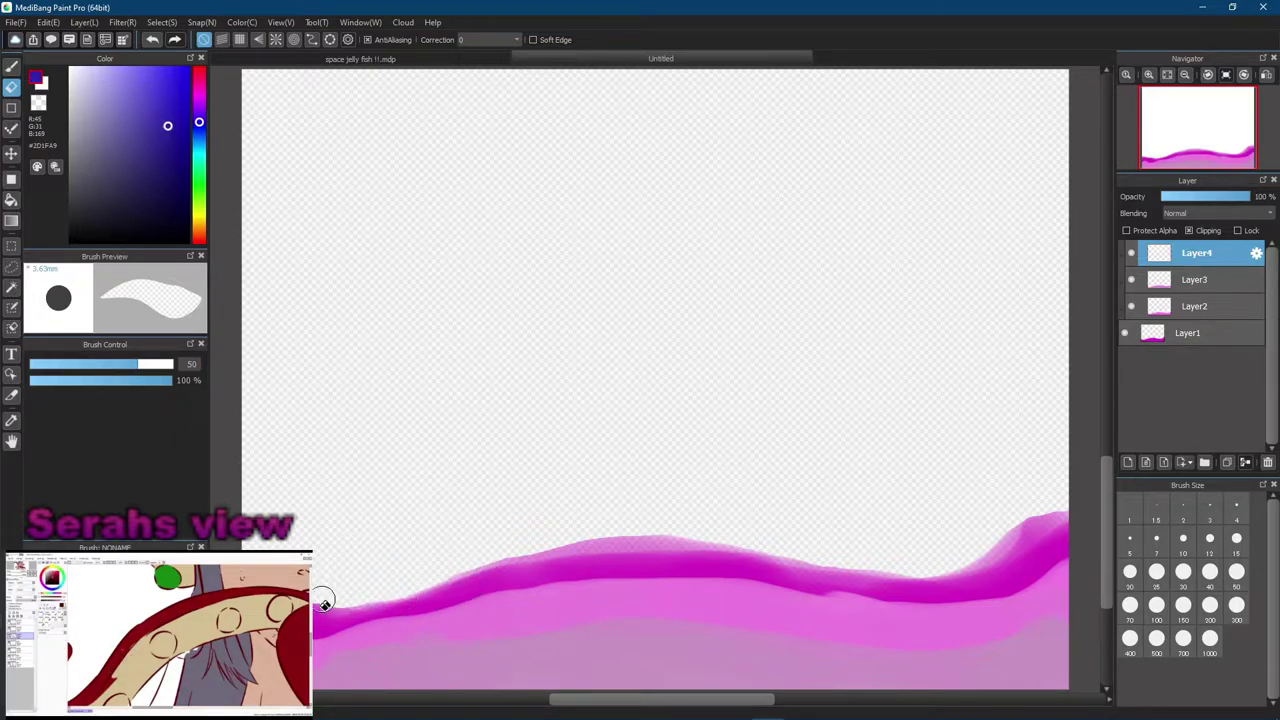
left_click(1189, 230)
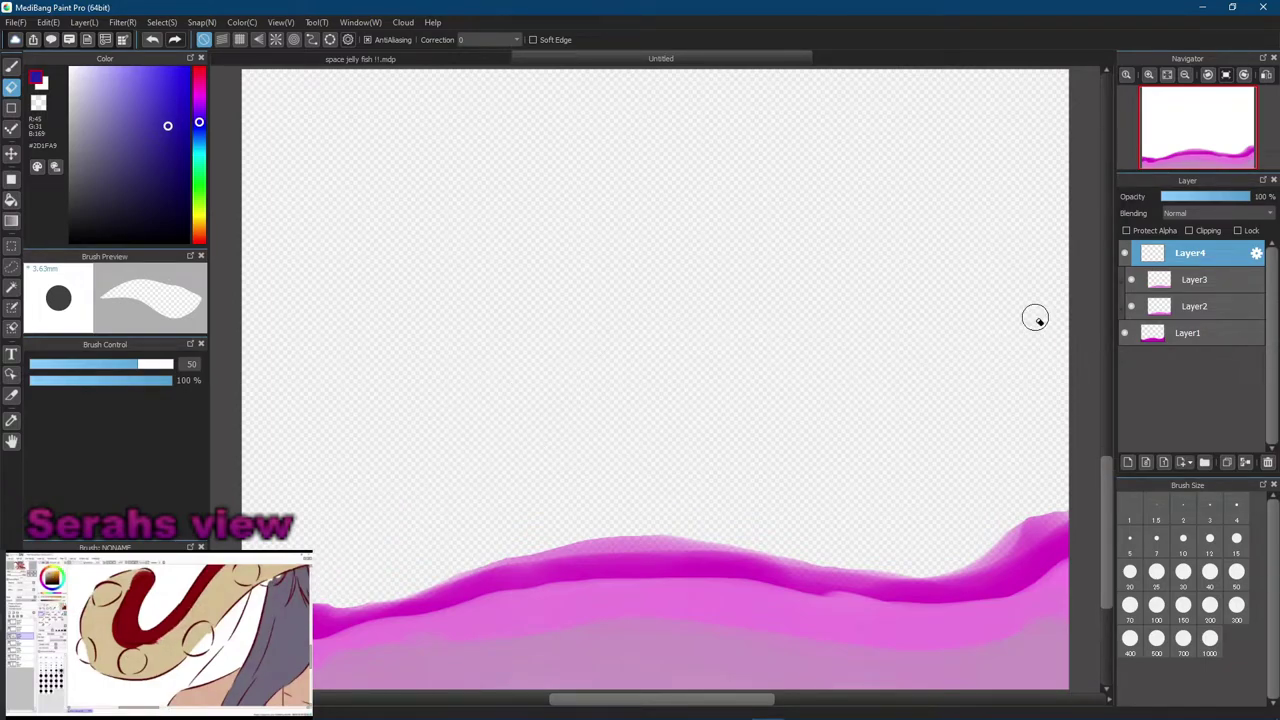
Set the eraser size to 22, make Layer4 the active layer and switch to the Watercolor brush at size 100
left_click(1195, 270)
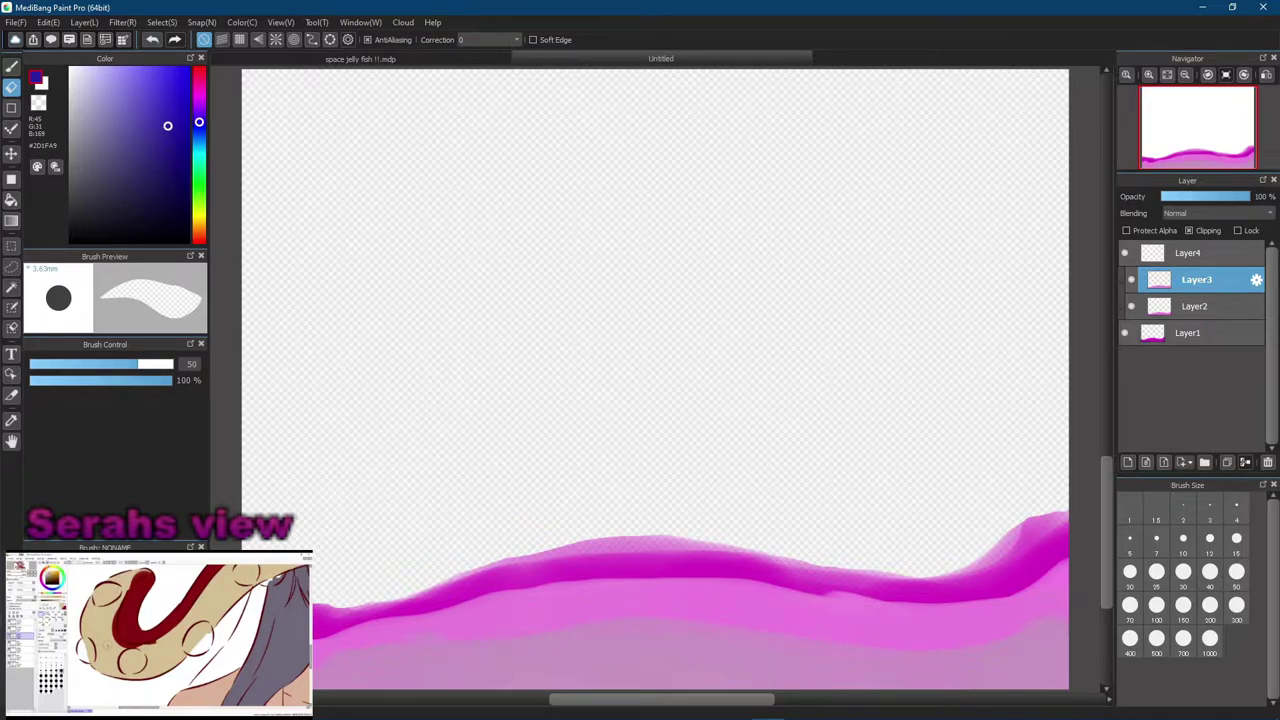
mouse_move(138, 364)
left_mouse_down()
mouse_move(205, 364)
mouse_move(93, 364)
left_mouse_up()
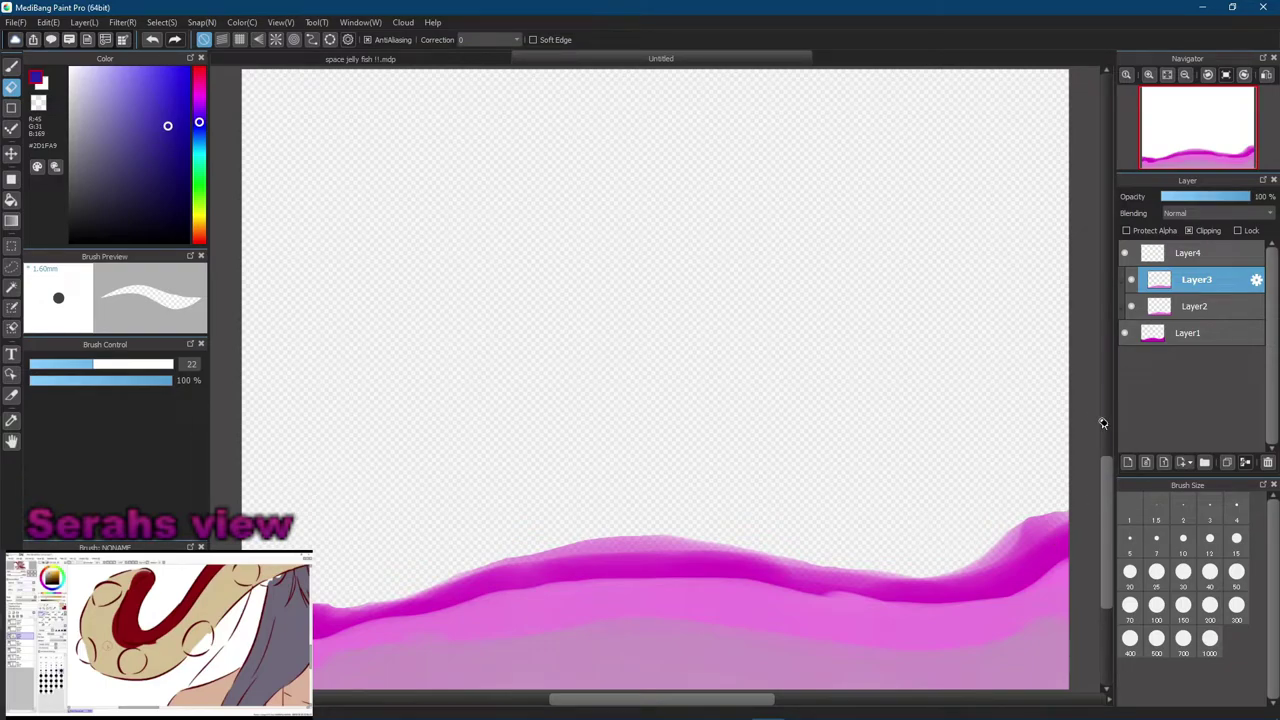
left_click(1188, 253)
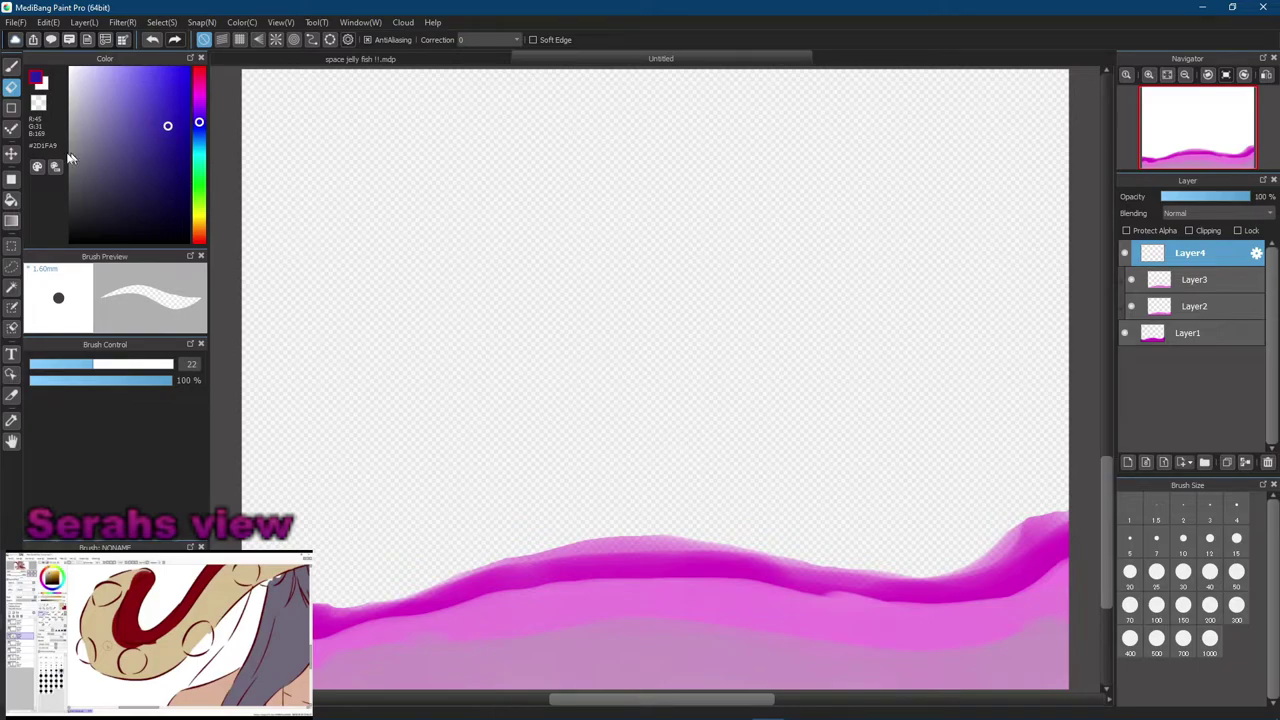
left_click(12, 64)
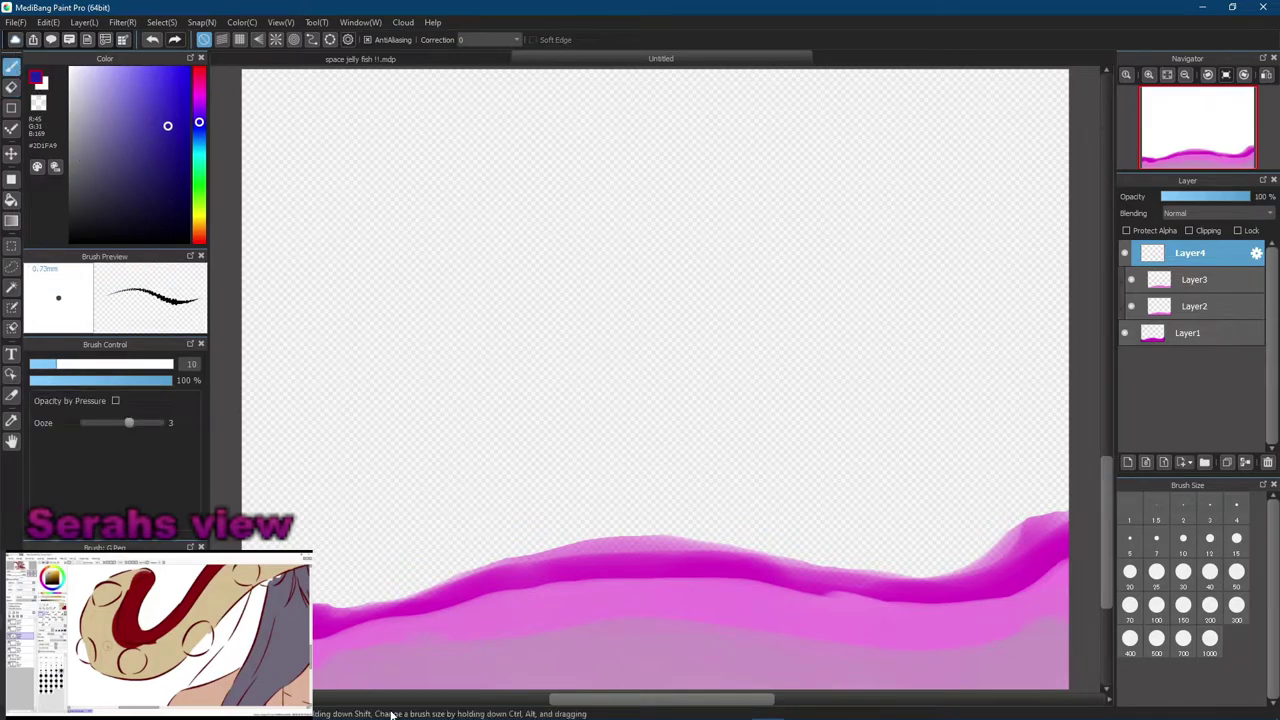
left_click(100, 580)
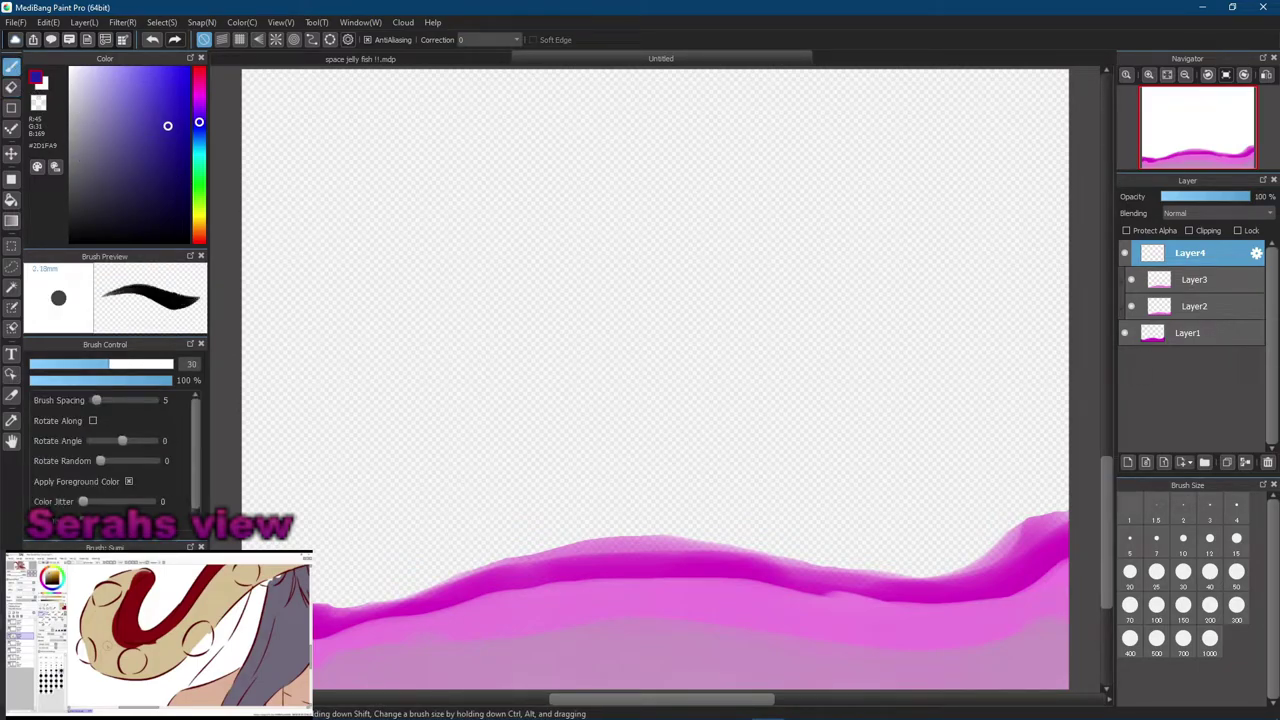
Try blue watercolour strokes on Layer4 with clipping turned on and off
mouse_move(422, 478)
left_mouse_down()
mouse_move(400, 586)
mouse_move(409, 604)
left_mouse_up()
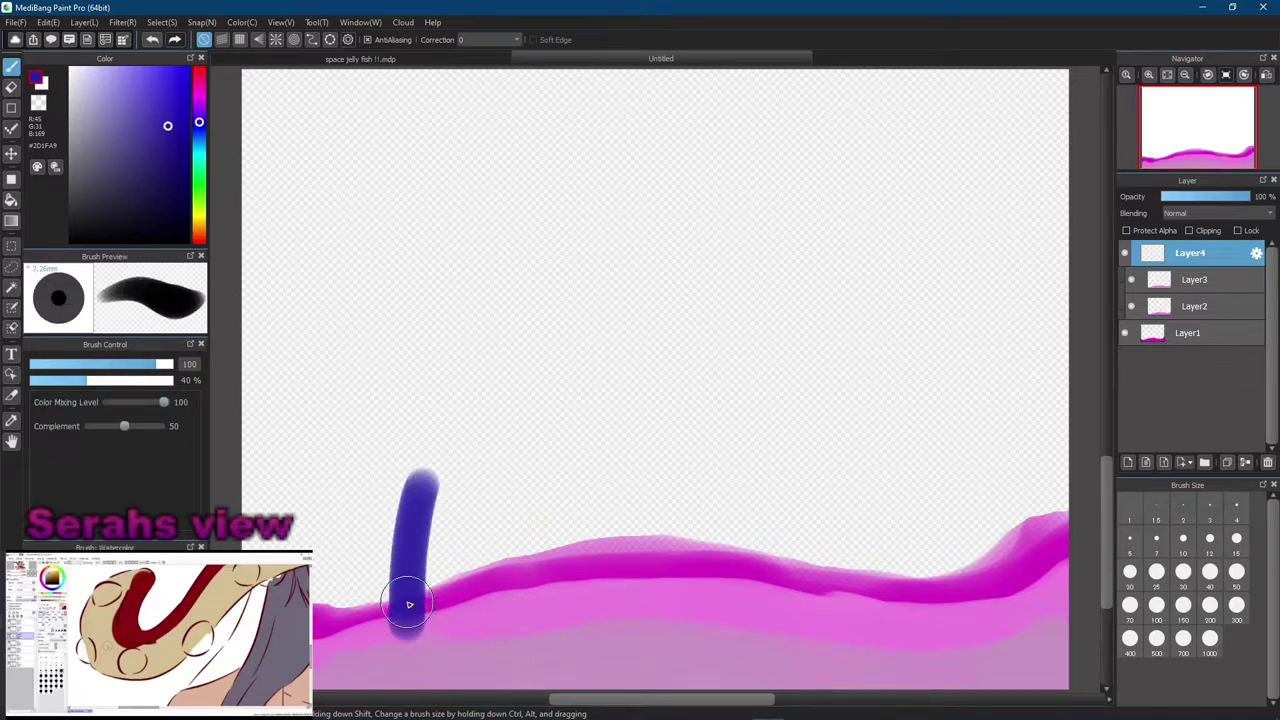
key("ctrl+z")
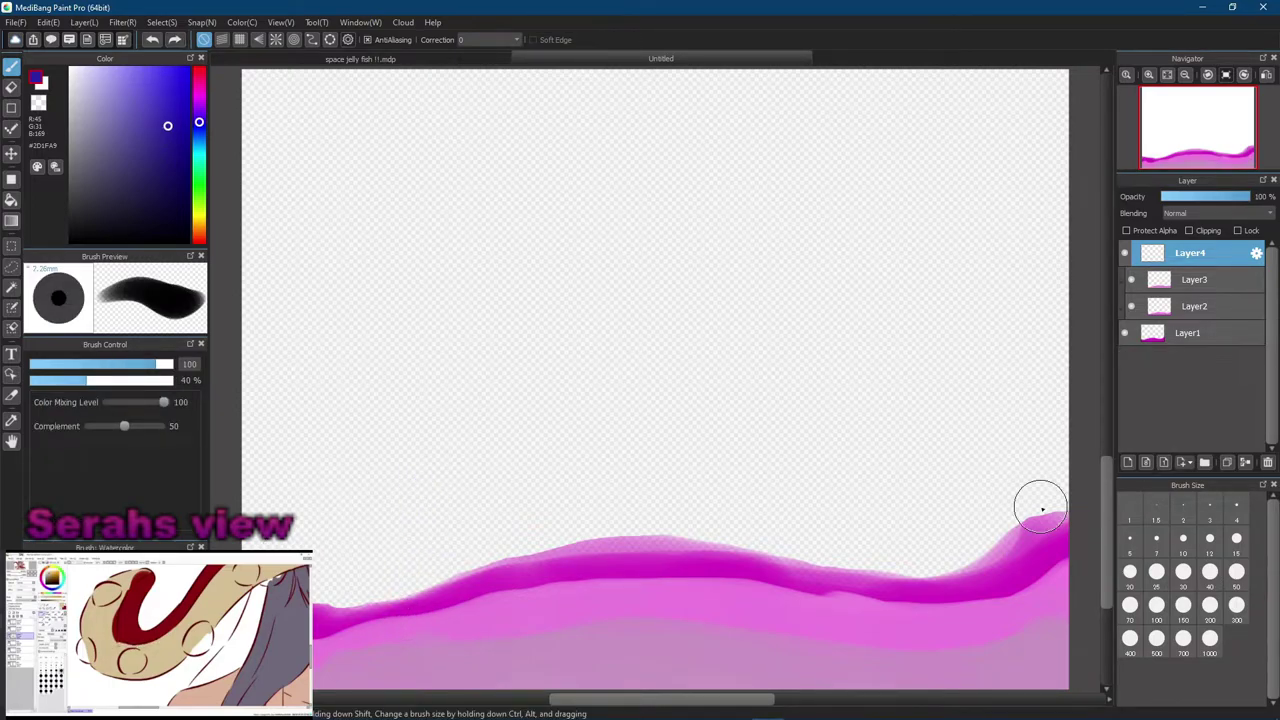
left_click(1190, 231)
left_click_drag(430, 597, 382, 658)
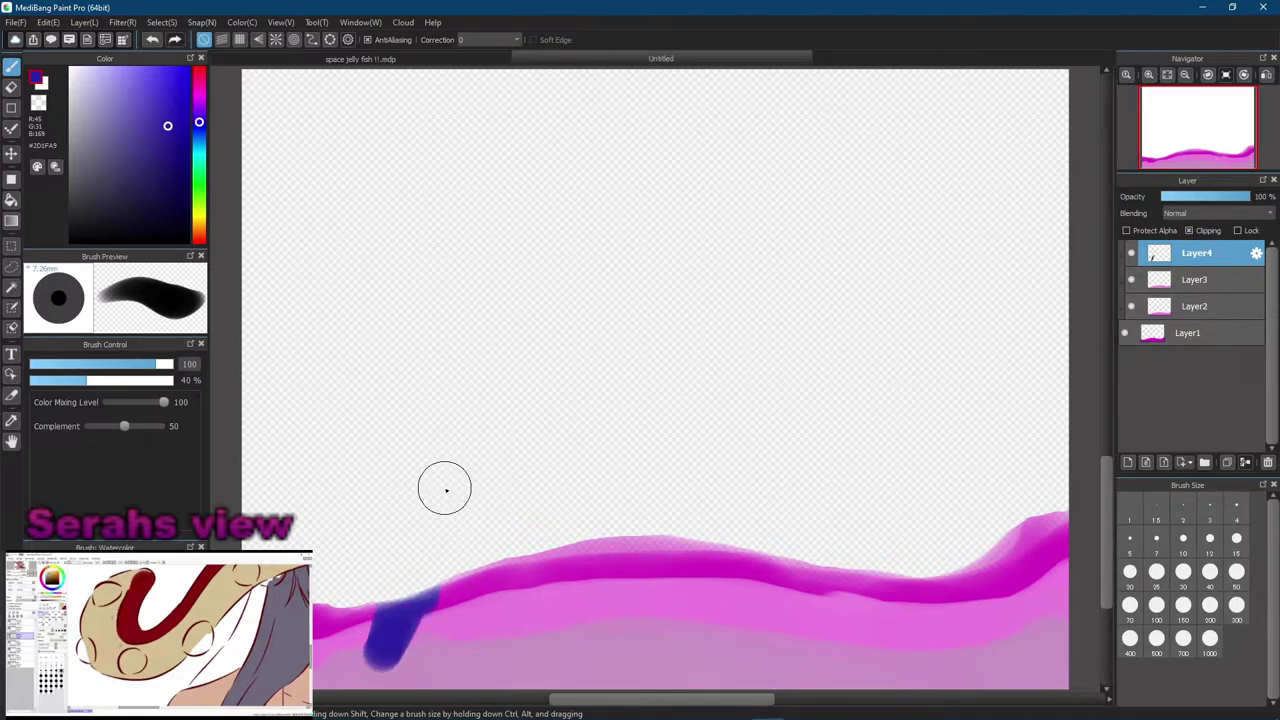
key("ctrl+z")
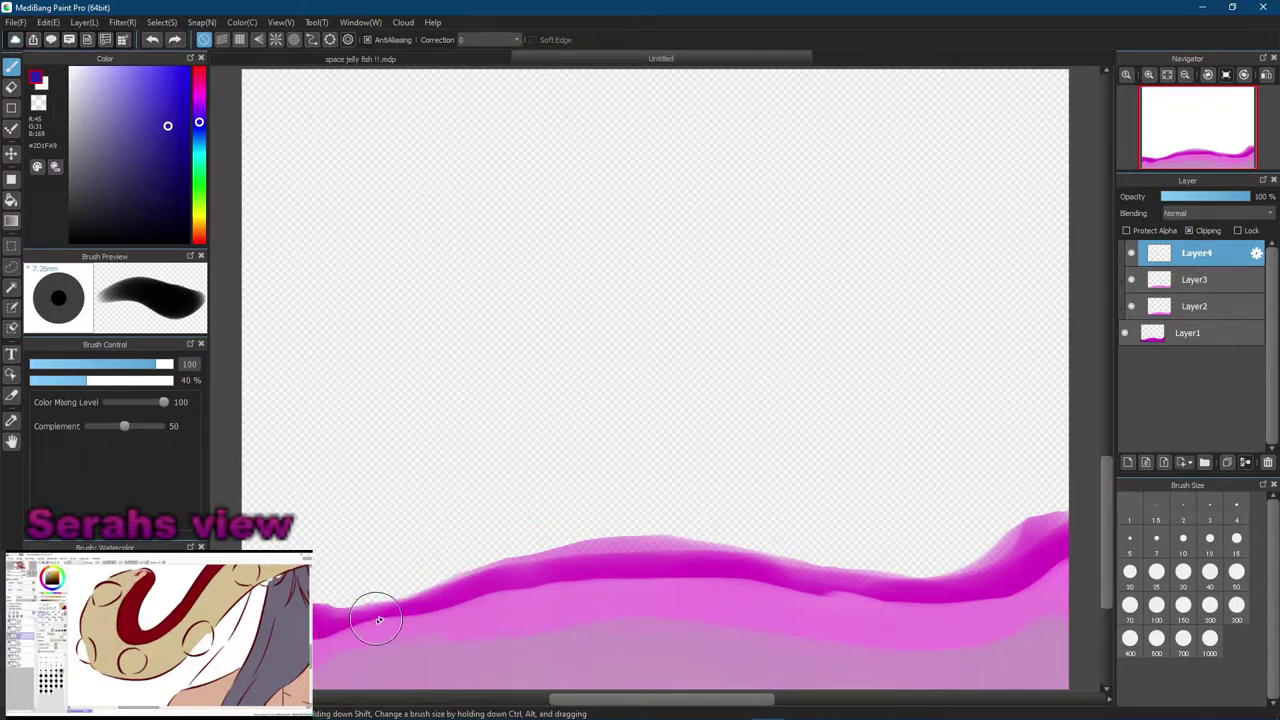
mouse_move(457, 600)
left_mouse_down()
mouse_move(499, 663)
mouse_move(519, 640)
left_mouse_up()
key("ctrl+z")
left_click(1199, 234)
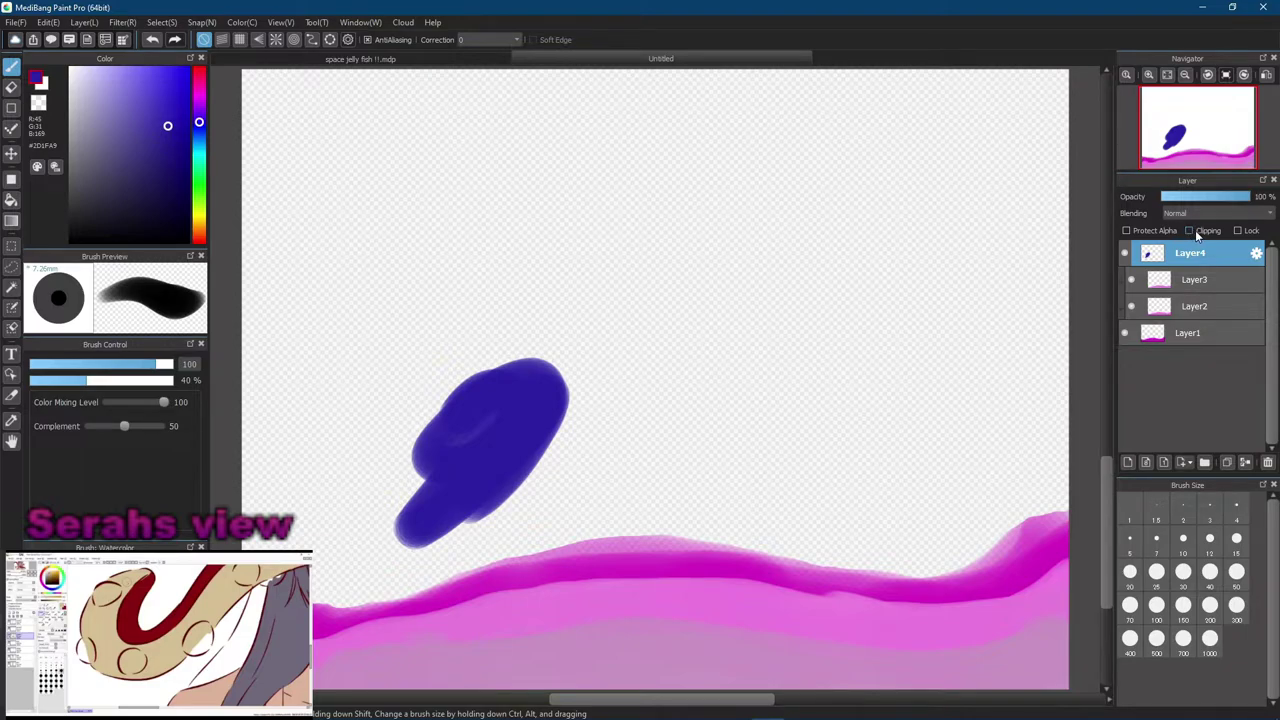
Try placing Layer4 beneath Layer1 and scribbling broad blue strokes behind the waves, and undo both
left_click(1156, 282)
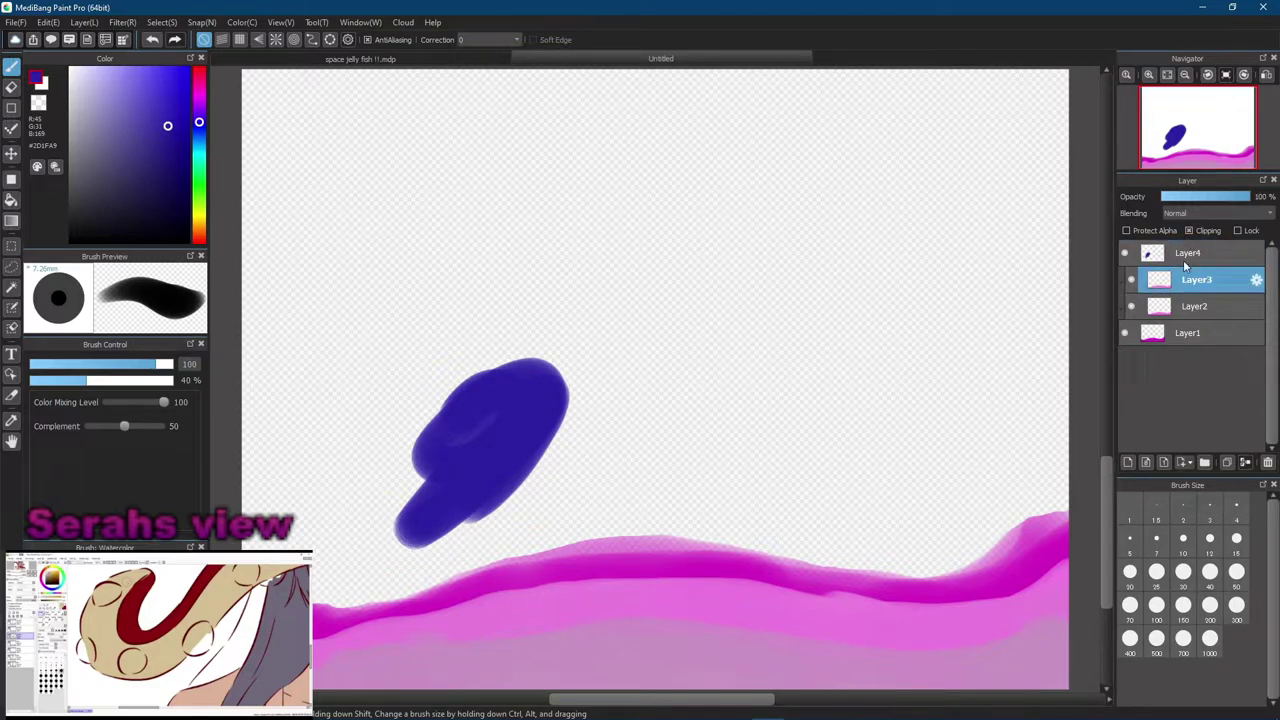
left_click_drag(1190, 253, 1178, 333)
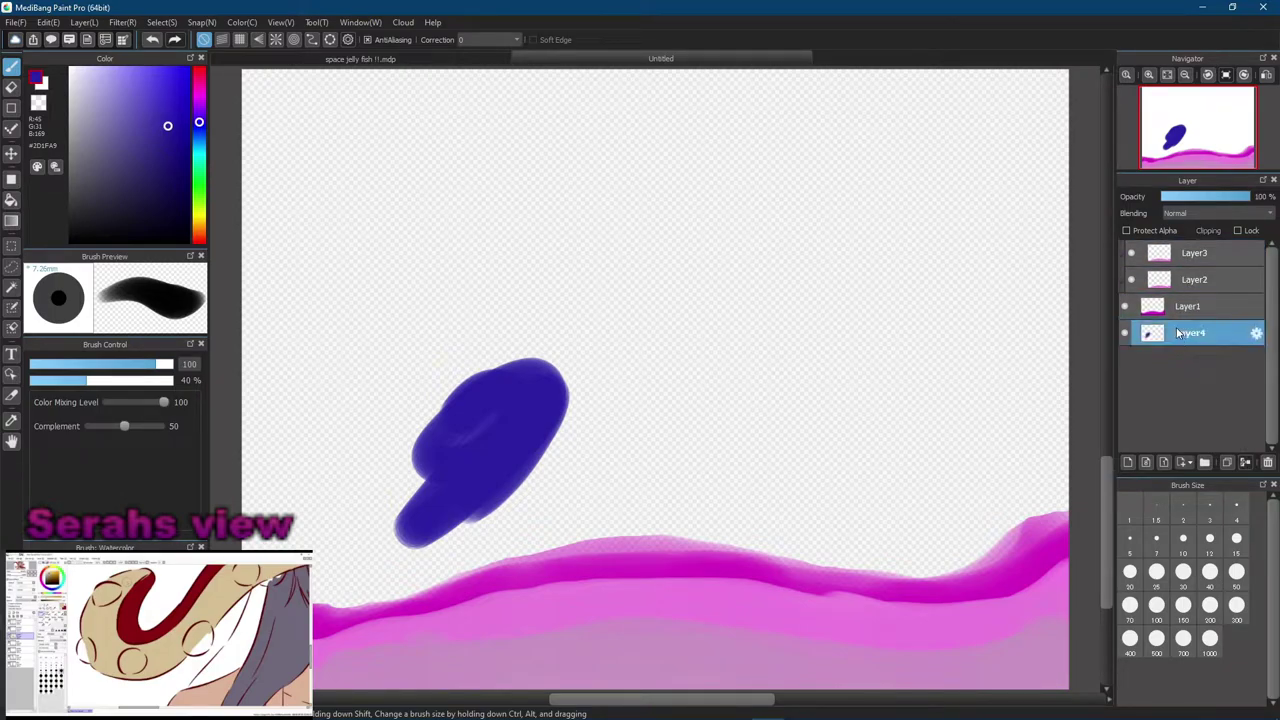
mouse_move(675, 385)
left_mouse_down()
mouse_move(531, 506)
mouse_move(529, 457)
mouse_move(363, 594)
mouse_move(454, 398)
mouse_move(646, 503)
mouse_move(1014, 309)
mouse_move(1050, 240)
left_mouse_up()
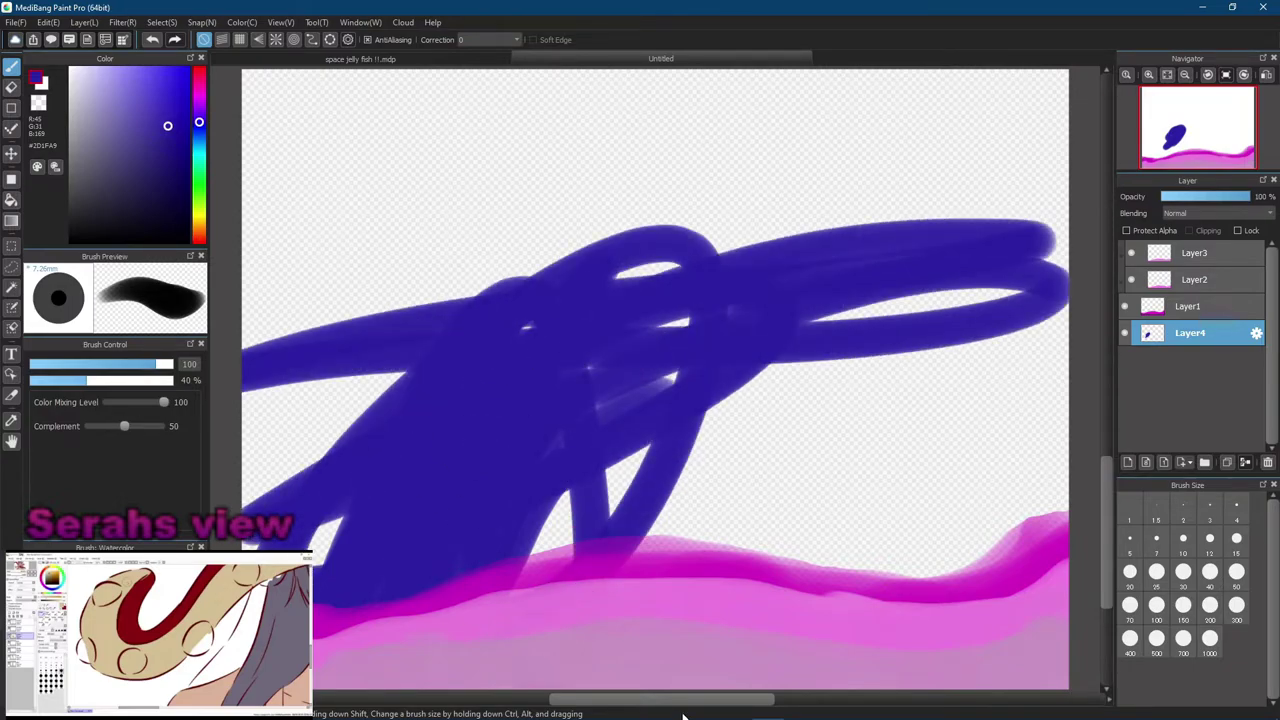
key("ctrl+z")
key("ctrl+z")
key("ctrl+z")
key("ctrl+z")
key("ctrl+z")
key("ctrl+z")
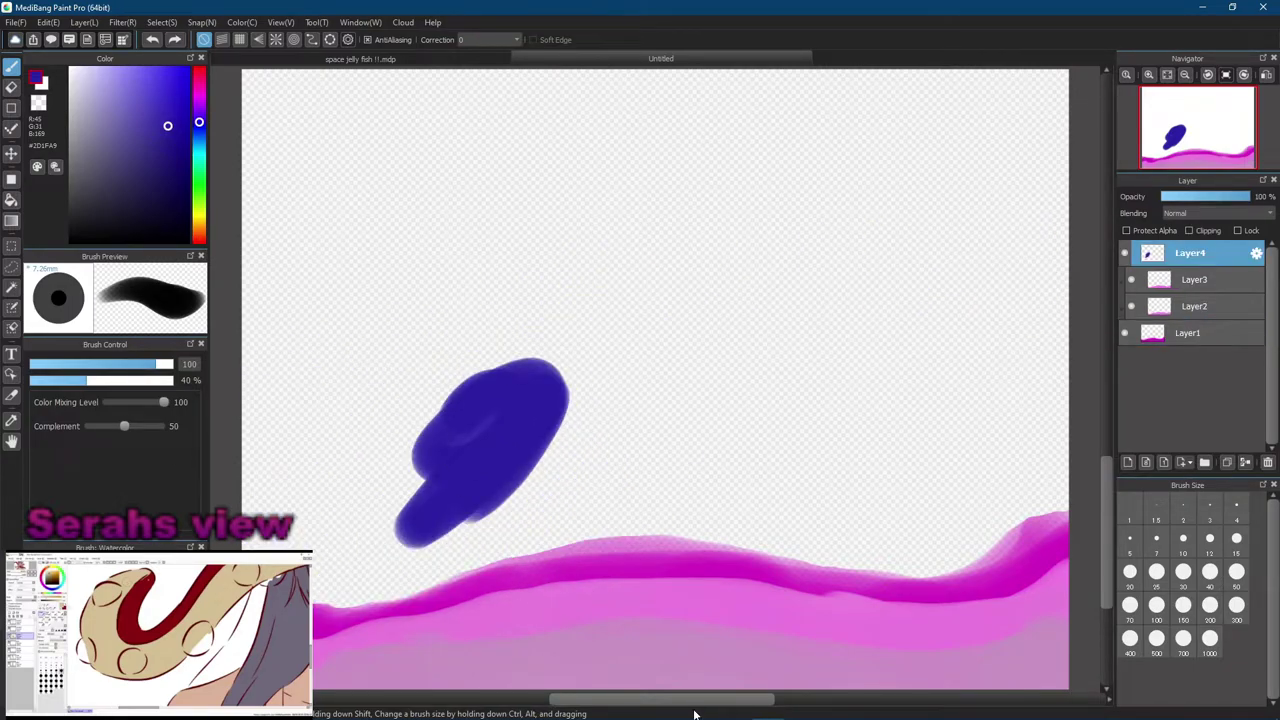
Move Layer4 beneath Layer1 and erase all its blue test marks with the eraser at size 200
left_click_drag(748, 359, 784, 354)
left_click_drag(1178, 263, 1174, 346)
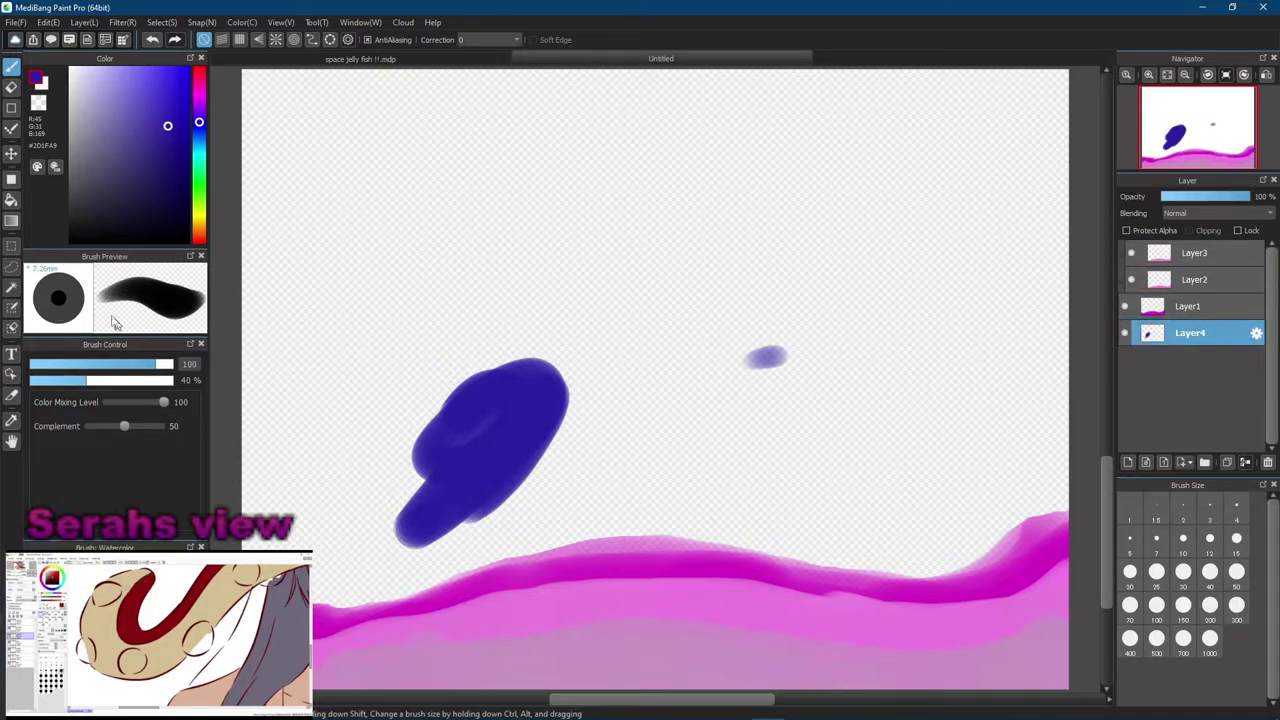
left_click(12, 87)
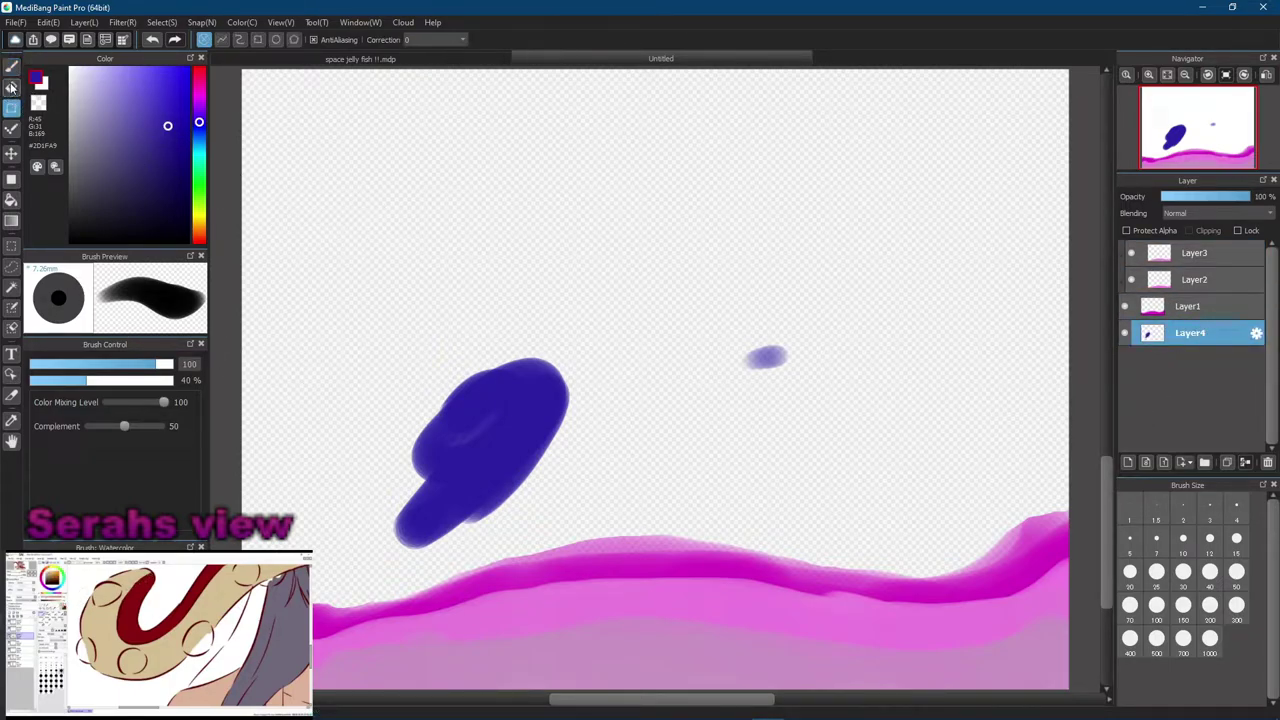
mouse_move(505, 362)
left_mouse_down()
mouse_move(458, 459)
mouse_move(536, 345)
mouse_move(432, 439)
mouse_move(655, 379)
mouse_move(764, 409)
mouse_move(742, 357)
mouse_move(552, 407)
mouse_move(442, 464)
mouse_move(372, 454)
mouse_move(543, 423)
left_mouse_up()
left_click(1210, 572)
left_click(1210, 605)
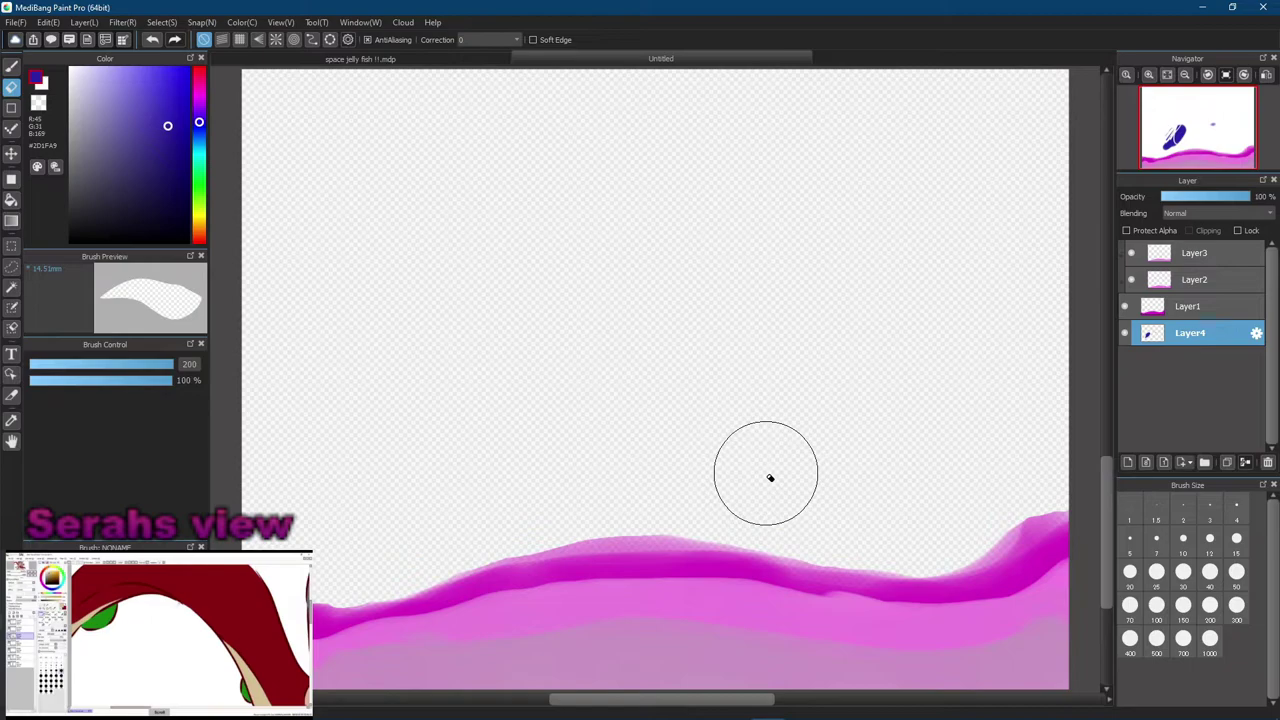
Block in a tall deep-blue mountain behind the waves on Layer4 with the Watercolor brush
left_click(11, 65)
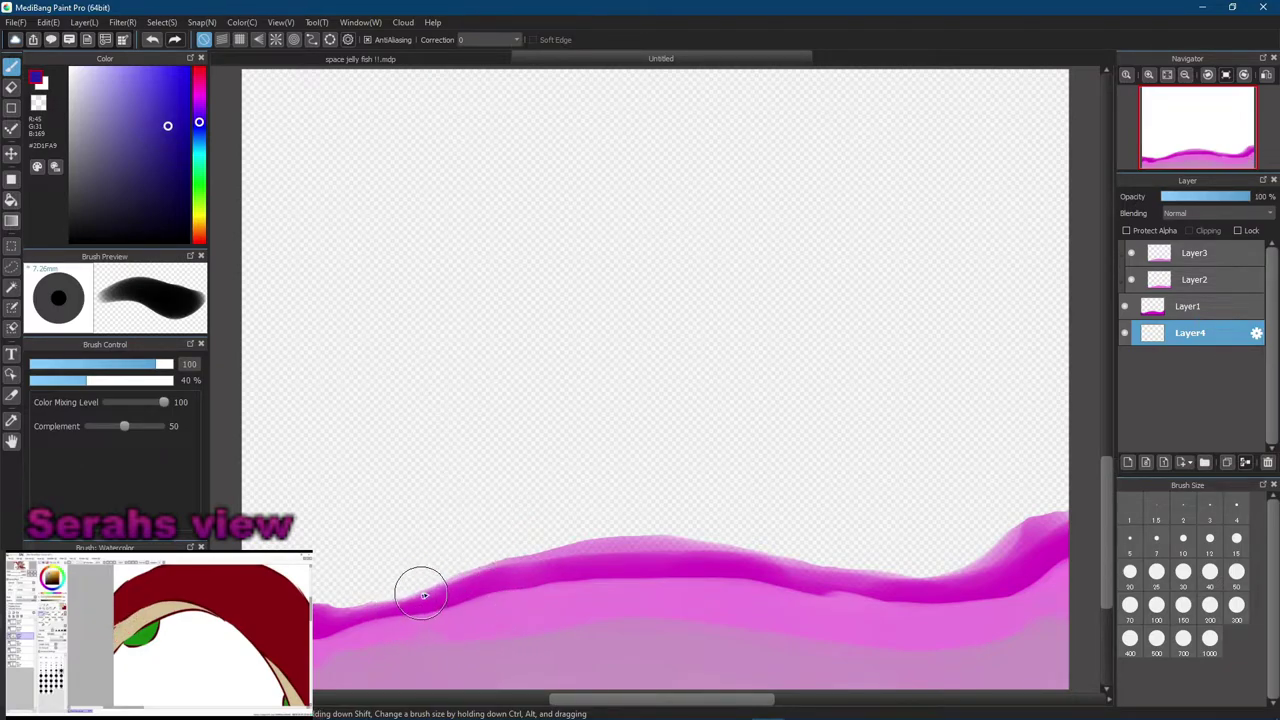
mouse_move(333, 600)
left_mouse_down()
mouse_move(385, 577)
mouse_move(423, 514)
mouse_move(460, 322)
left_mouse_up()
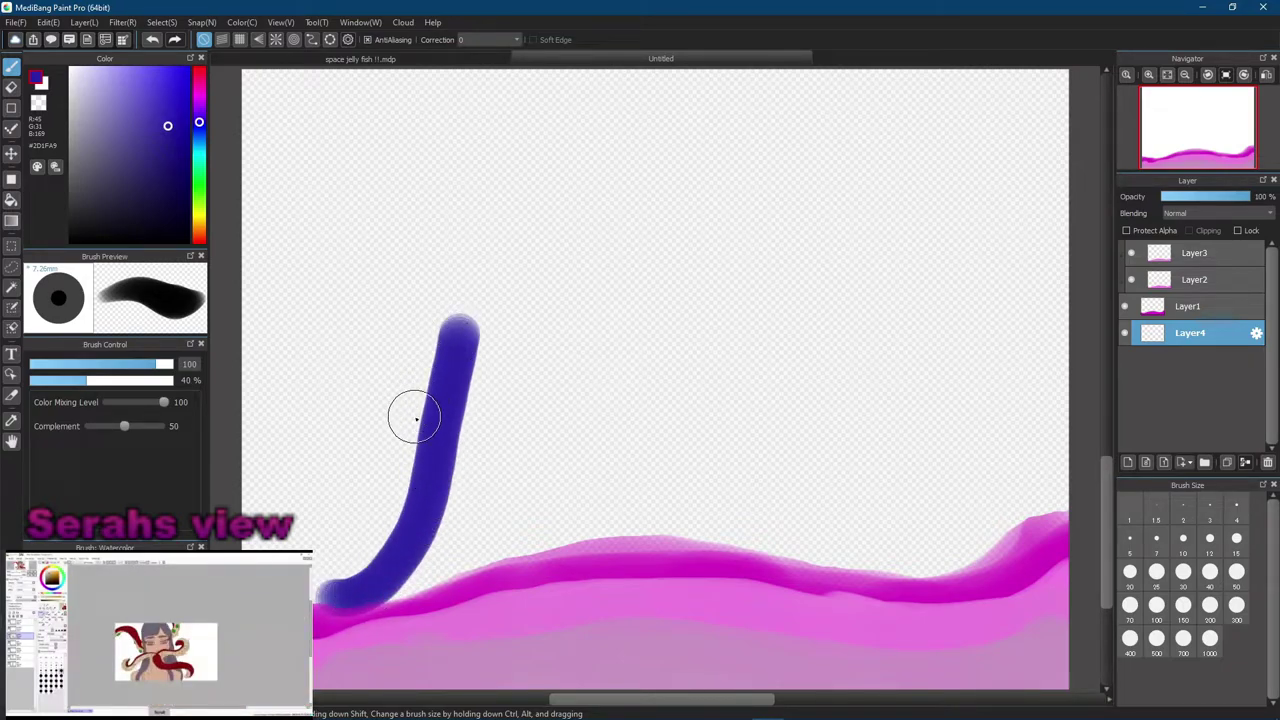
key("ctrl+z")
mouse_move(452, 307)
left_mouse_down()
mouse_move(313, 539)
mouse_move(382, 371)
mouse_move(411, 381)
mouse_move(444, 340)
mouse_move(463, 280)
mouse_move(502, 351)
mouse_move(484, 290)
mouse_move(693, 553)
mouse_move(717, 554)
mouse_move(597, 473)
mouse_move(485, 292)
mouse_move(470, 290)
mouse_move(384, 384)
mouse_move(308, 504)
mouse_move(445, 283)
mouse_move(353, 449)
mouse_move(343, 483)
mouse_move(418, 370)
mouse_move(326, 599)
mouse_move(405, 486)
mouse_move(380, 500)
mouse_move(409, 586)
mouse_move(477, 666)
mouse_move(499, 564)
mouse_move(461, 379)
mouse_move(488, 357)
mouse_move(465, 459)
mouse_move(481, 479)
mouse_move(545, 414)
mouse_move(484, 402)
mouse_move(540, 599)
mouse_move(626, 546)
mouse_move(587, 472)
mouse_move(391, 531)
left_mouse_up()
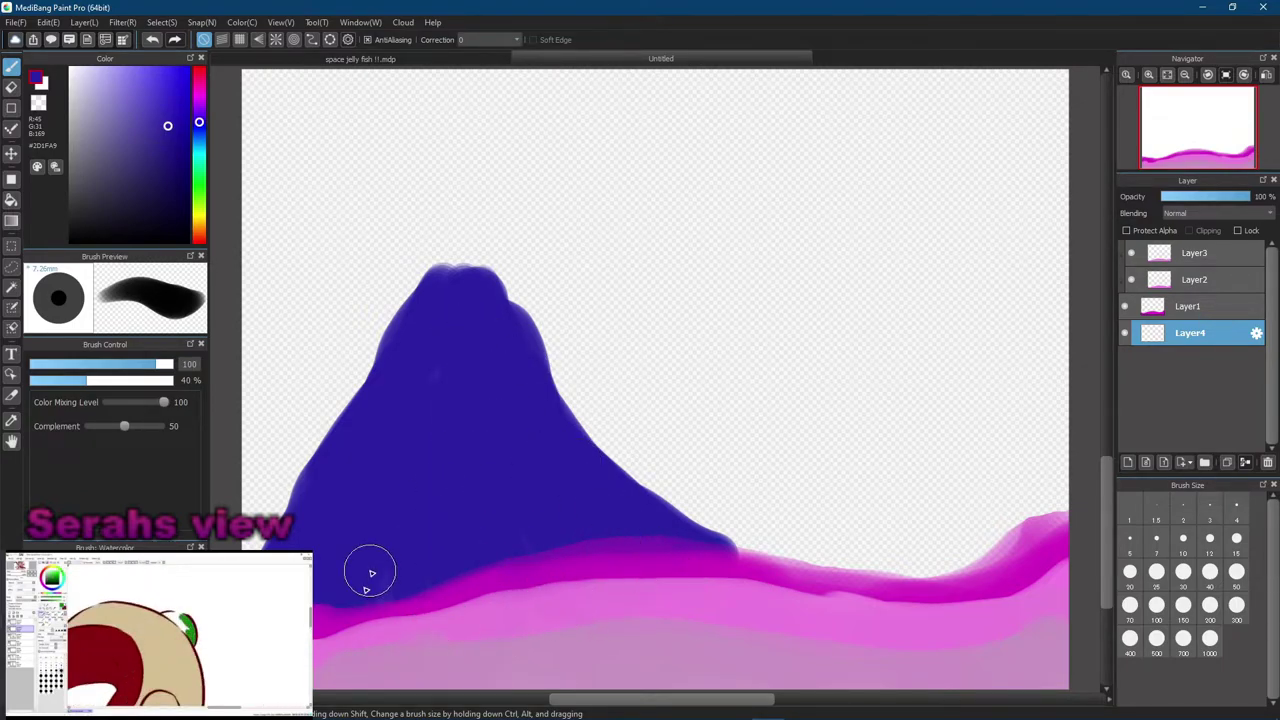
Try a steeper right slope, undo back to the mountain's left slope, and test and undo further outline strokes
mouse_move(491, 301)
left_mouse_down()
mouse_move(664, 546)
mouse_move(525, 285)
mouse_move(512, 318)
left_mouse_up()
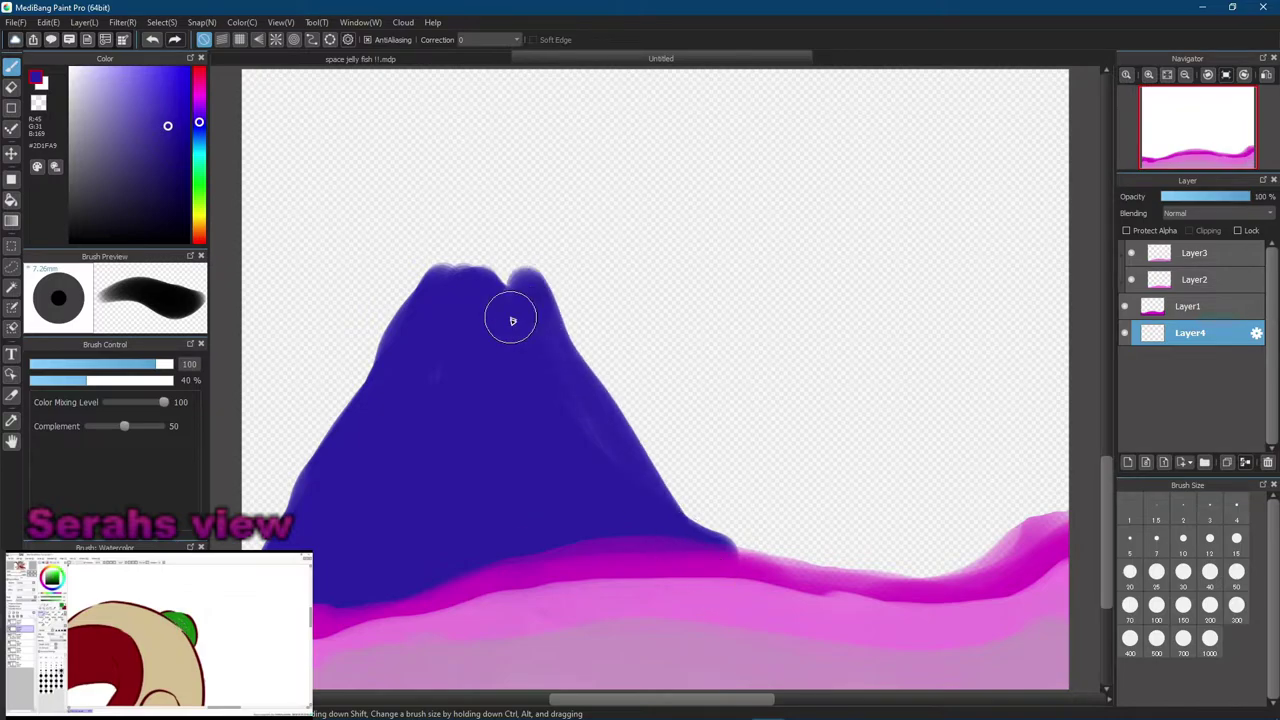
key("ctrl+z")
key("ctrl+z")
key("ctrl+z")
left_click_drag(680, 344, 628, 336)
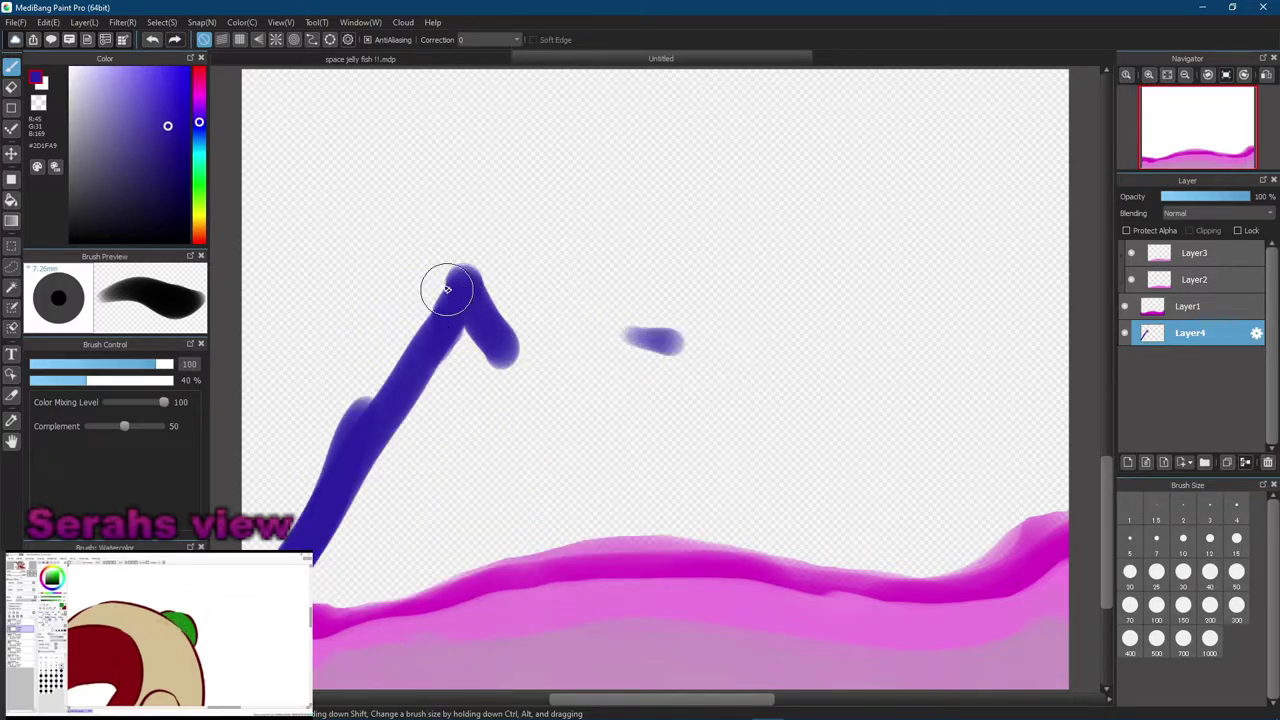
left_click_drag(450, 282, 686, 529)
key("ctrl+z")
key("ctrl+z")
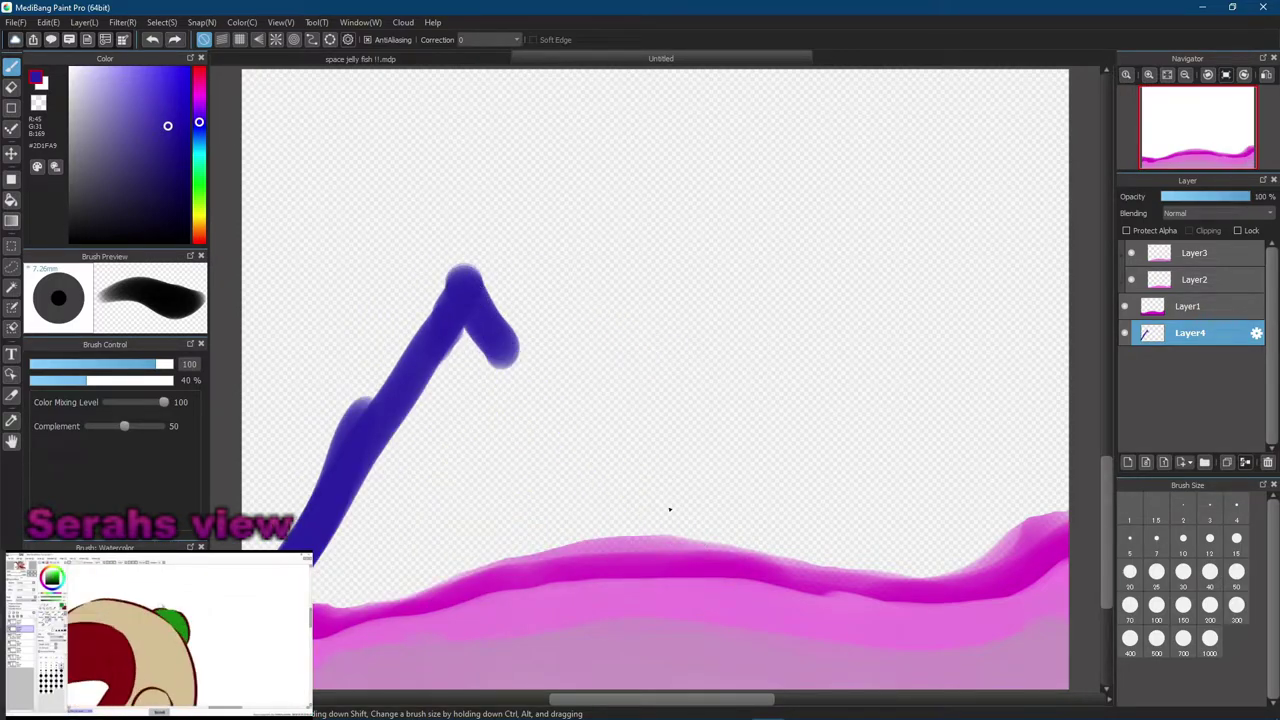
Repaint the mountain on Layer4 with a straight right slope and a broad flat top, and fill it solid deep blue
left_click_drag(463, 286, 640, 568)
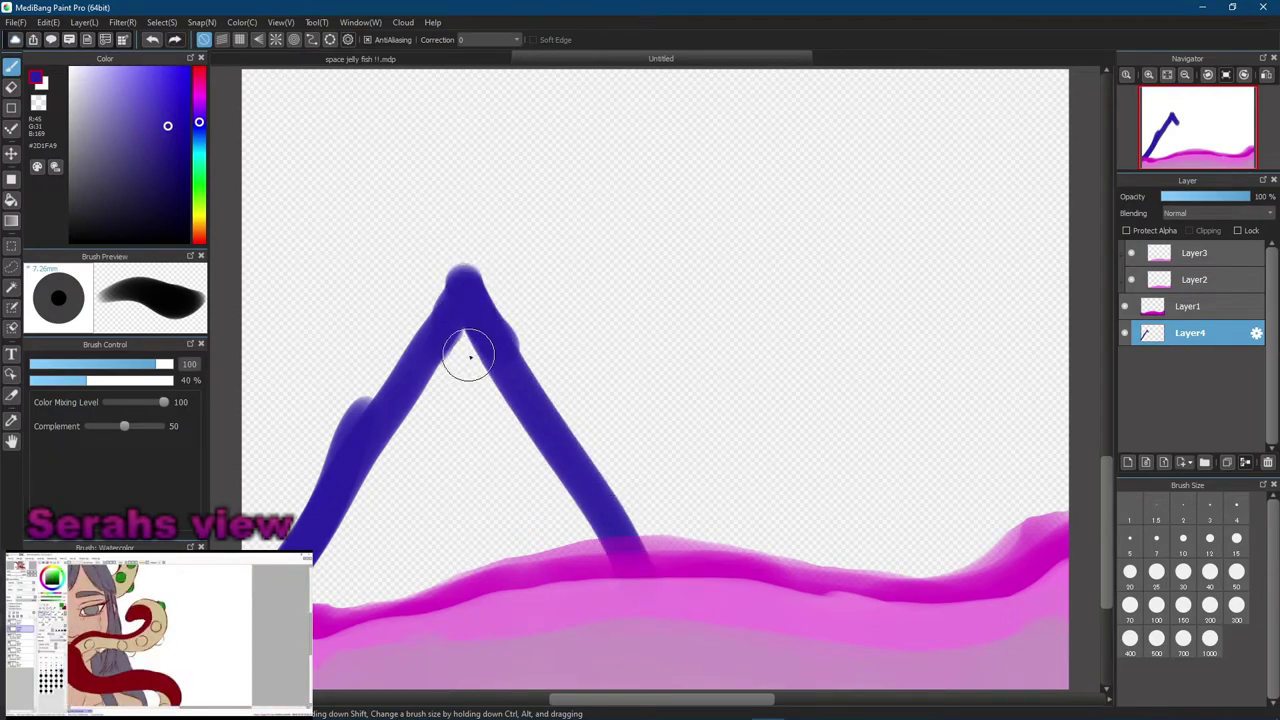
mouse_move(460, 280)
left_mouse_down()
mouse_move(412, 289)
mouse_move(417, 277)
mouse_move(501, 271)
mouse_move(434, 295)
mouse_move(426, 274)
mouse_move(305, 555)
left_mouse_up()
mouse_move(523, 277)
left_mouse_down()
mouse_move(580, 380)
mouse_move(686, 523)
mouse_move(720, 545)
left_mouse_up()
mouse_move(588, 450)
left_mouse_down()
mouse_move(445, 320)
mouse_move(444, 384)
mouse_move(393, 476)
mouse_move(364, 576)
mouse_move(317, 640)
mouse_move(316, 582)
mouse_move(423, 325)
mouse_move(466, 363)
mouse_move(428, 497)
mouse_move(490, 618)
mouse_move(565, 602)
mouse_move(580, 500)
mouse_move(519, 417)
mouse_move(680, 554)
mouse_move(394, 623)
left_mouse_up()
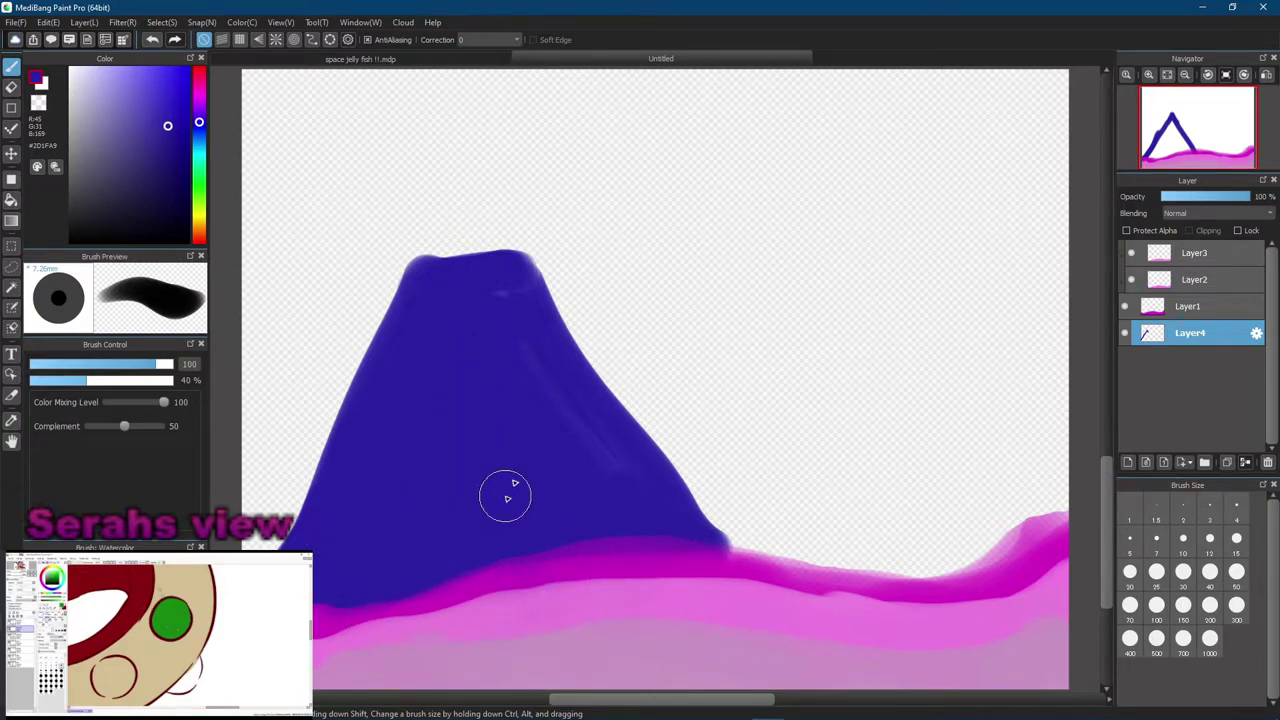
Extend the mountain's right base with bumpy foothills and a small separate peak, evening out the blue fill
mouse_move(598, 440)
left_mouse_down()
mouse_move(762, 566)
mouse_move(646, 493)
mouse_move(776, 574)
mouse_move(795, 610)
left_mouse_up()
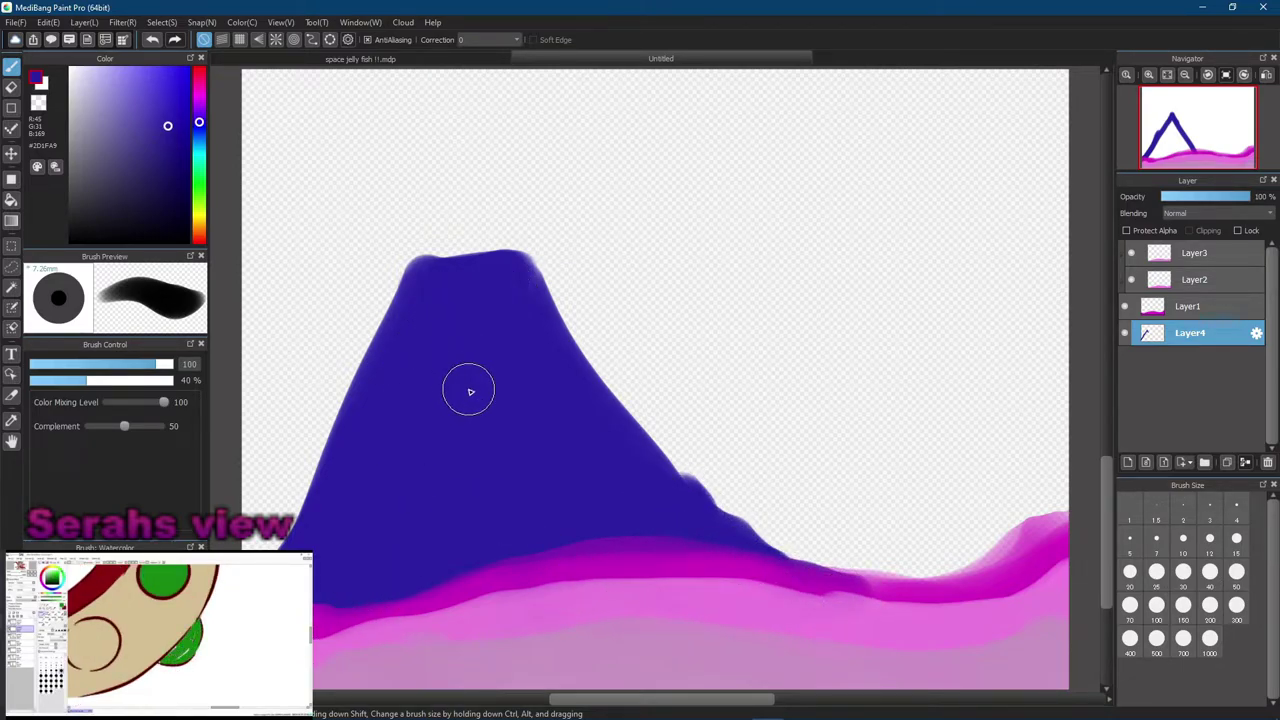
mouse_move(588, 494)
left_mouse_down()
mouse_move(623, 526)
mouse_move(593, 476)
left_mouse_up()
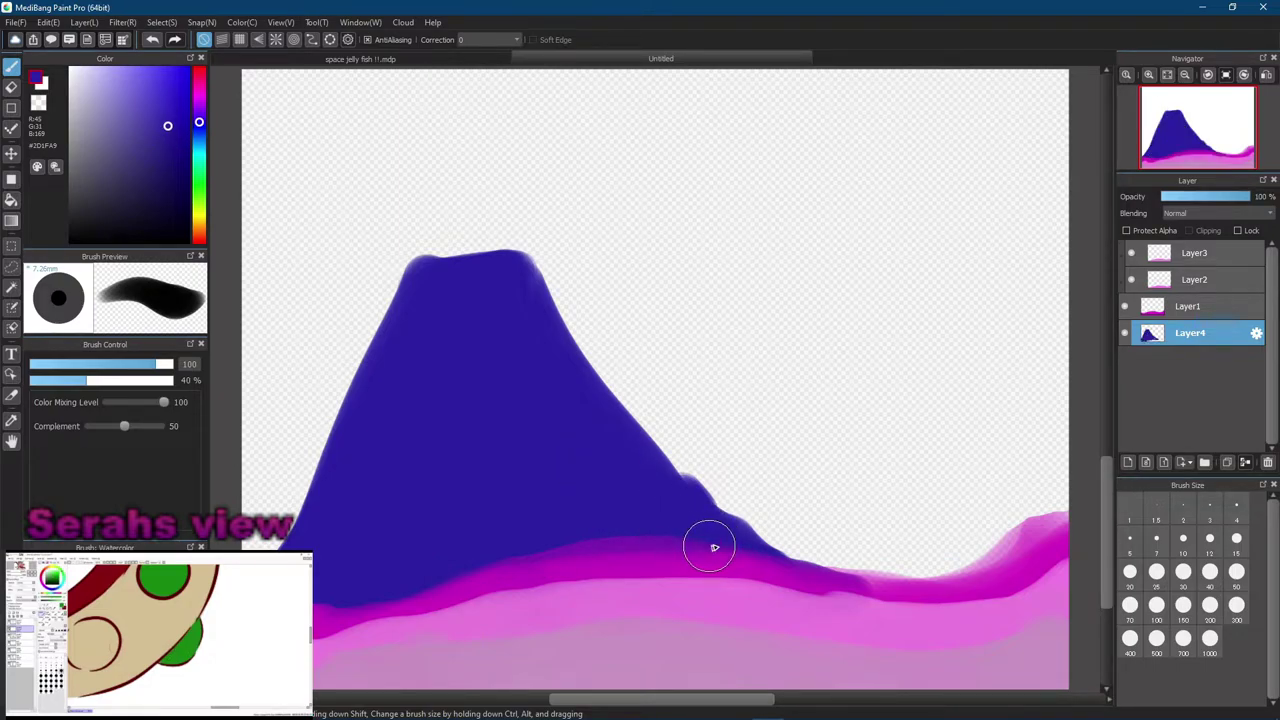
mouse_move(777, 527)
left_mouse_down()
mouse_move(736, 526)
mouse_move(764, 481)
mouse_move(769, 507)
mouse_move(729, 561)
mouse_move(772, 487)
mouse_move(824, 548)
mouse_move(787, 502)
mouse_move(774, 535)
mouse_move(802, 598)
mouse_move(824, 563)
mouse_move(812, 546)
mouse_move(918, 580)
left_mouse_up()
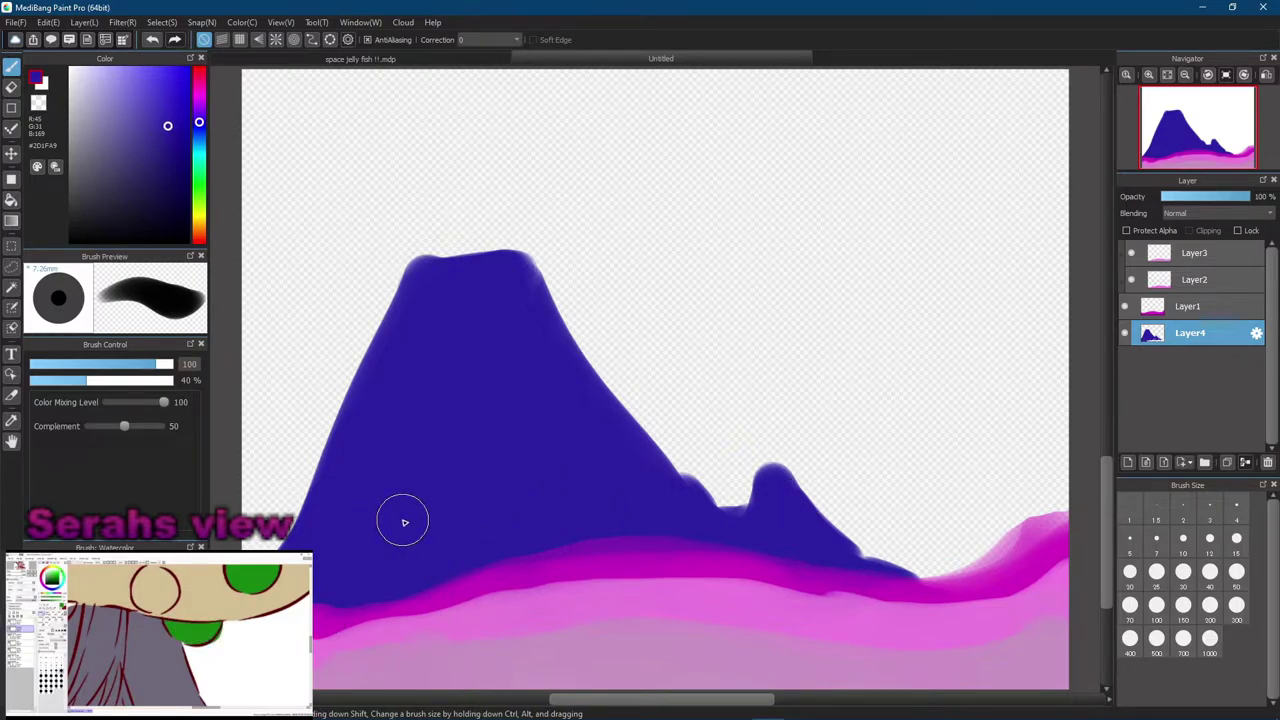
Add a new layer above Layer4, clip it to the mountain and choose light blue-violet #897DEC
left_click(1128, 463)
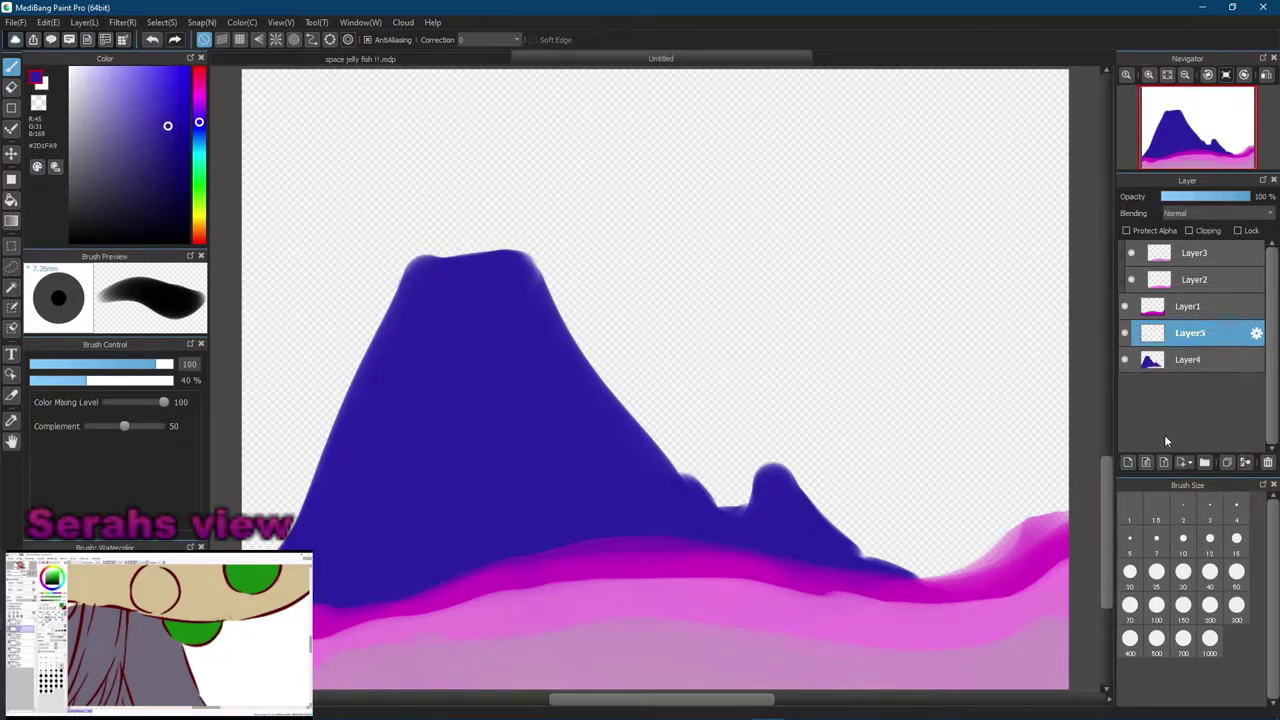
left_click(1185, 333)
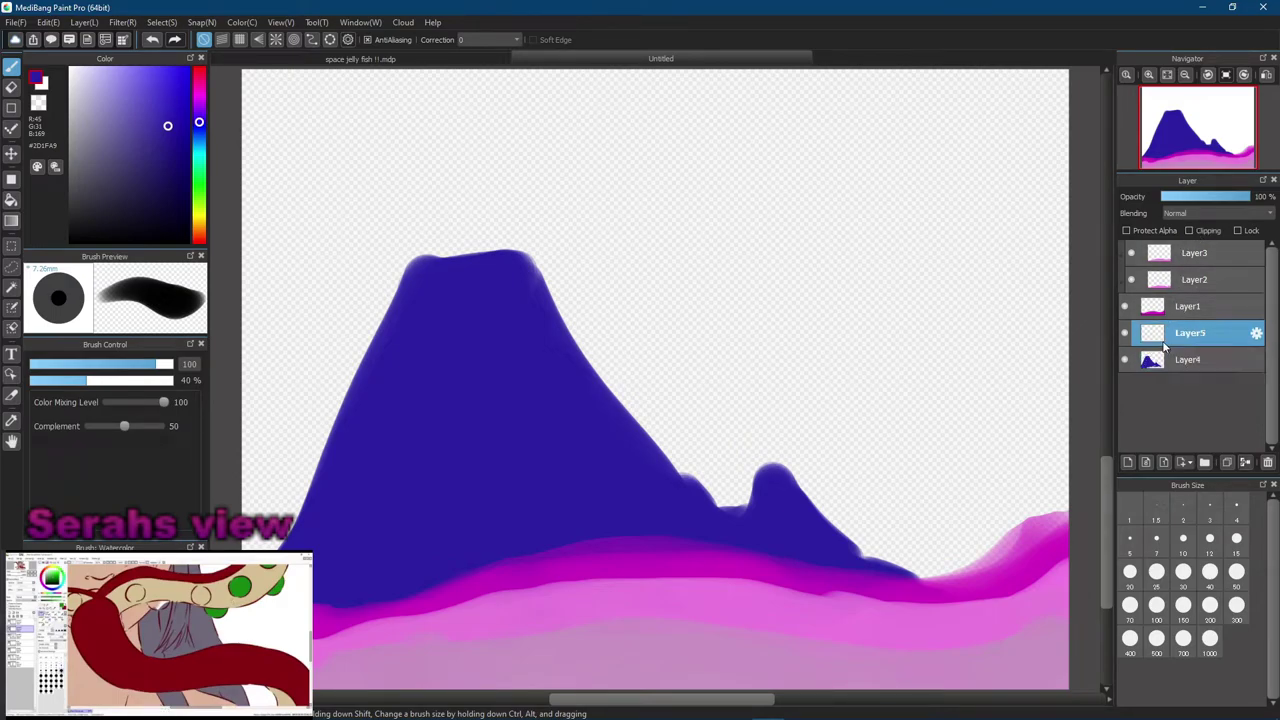
left_click(1202, 230)
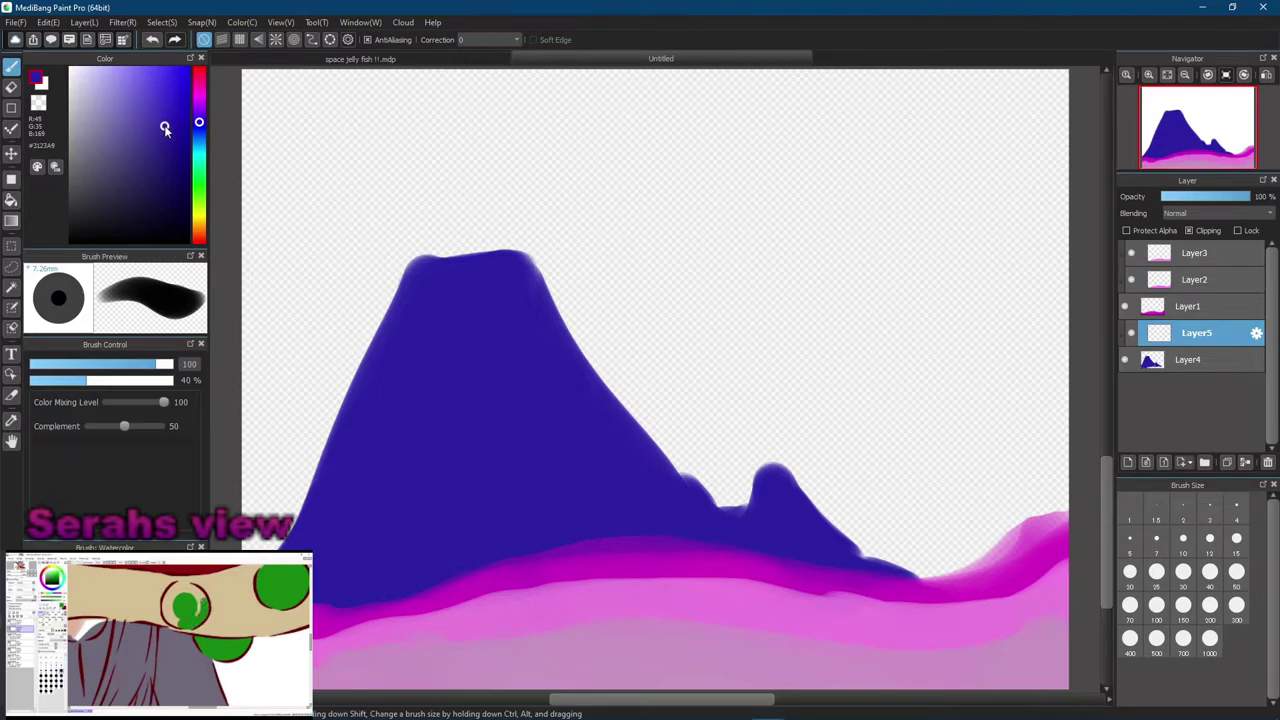
mouse_move(137, 99)
left_mouse_down()
mouse_move(135, 84)
mouse_move(117, 78)
mouse_move(115, 90)
mouse_move(110, 77)
mouse_move(126, 79)
left_mouse_up()
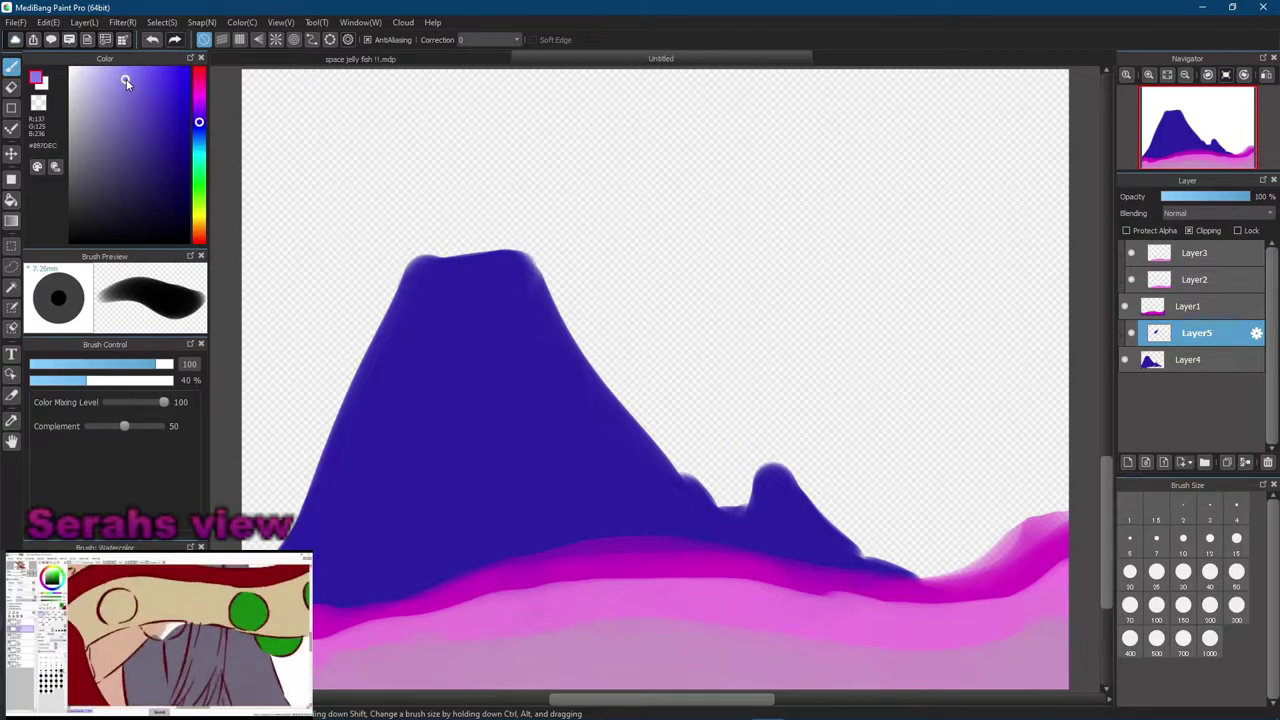
Paint a light blue-violet snow cap with a scalloped lower edge over the mountain's top on Layer5
mouse_move(426, 240)
left_mouse_down()
mouse_move(394, 321)
mouse_move(461, 239)
mouse_move(496, 280)
mouse_move(553, 307)
mouse_move(558, 268)
mouse_move(502, 274)
mouse_move(380, 309)
left_mouse_up()
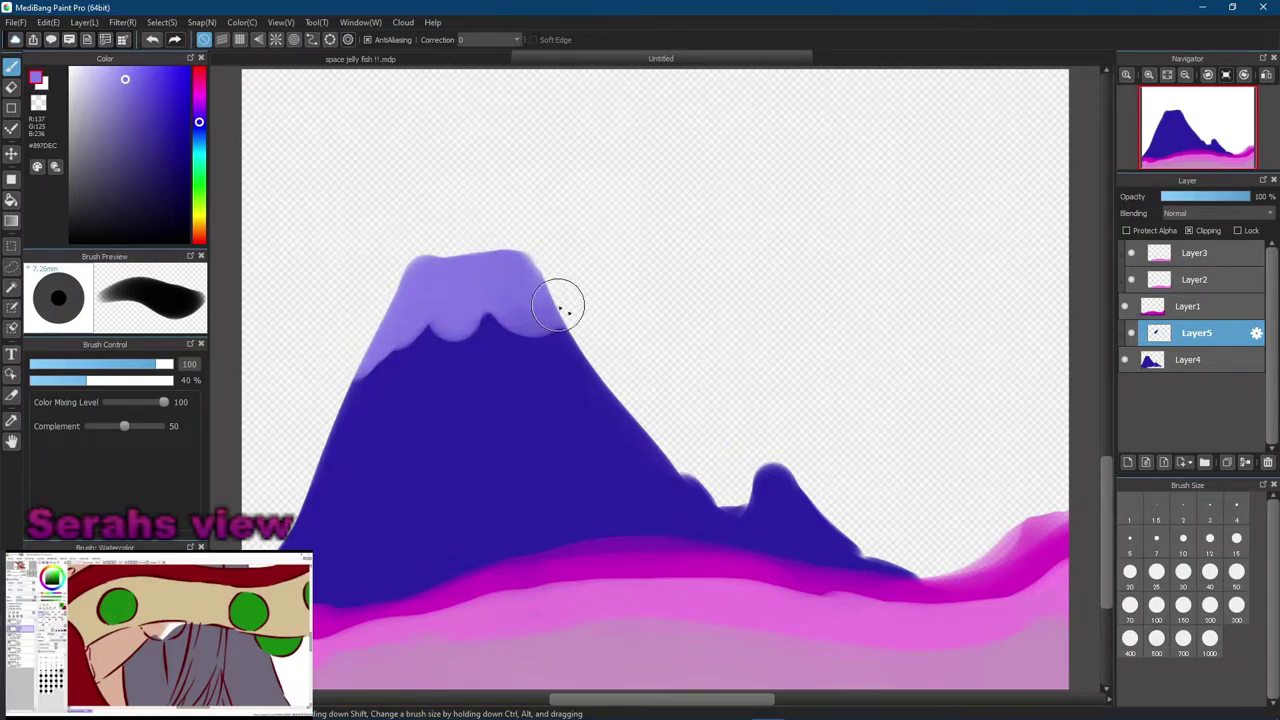
mouse_move(580, 273)
left_mouse_down()
mouse_move(571, 251)
mouse_move(480, 285)
mouse_move(443, 266)
mouse_move(479, 365)
mouse_move(529, 277)
mouse_move(457, 280)
mouse_move(443, 237)
left_mouse_up()
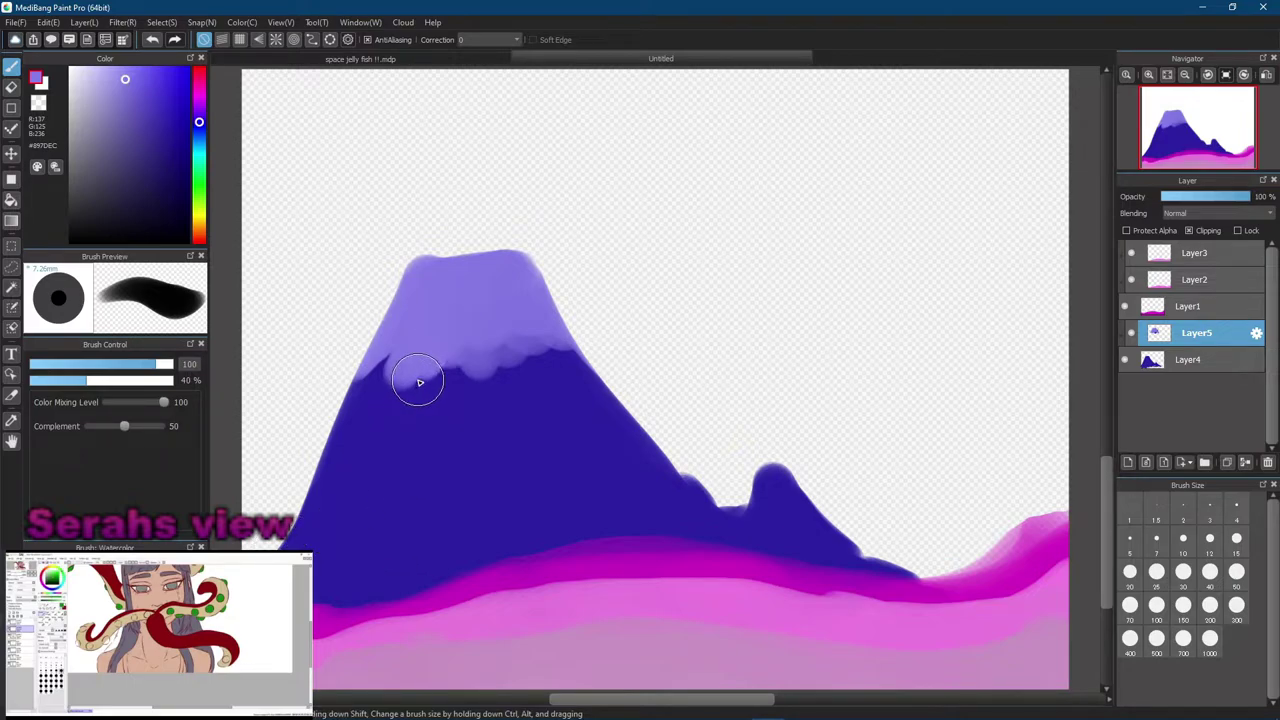
Try broad light streaks running down the mountain's slope below the snow cap, and undo them
left_click_drag(437, 443, 386, 578)
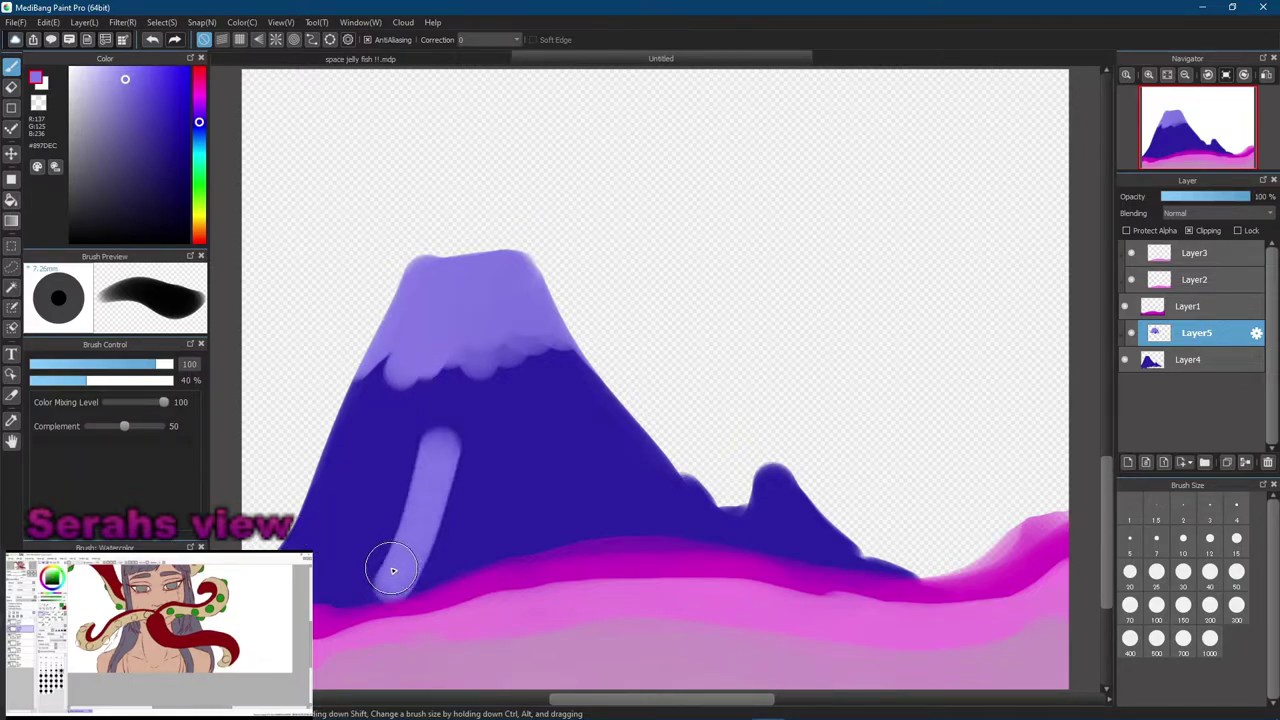
left_click_drag(532, 380, 415, 560)
mouse_move(347, 400)
left_mouse_down()
mouse_move(331, 456)
mouse_move(438, 493)
mouse_move(374, 537)
mouse_move(340, 518)
left_mouse_up()
key("ctrl+z")
key("ctrl+z")
key("ctrl+z")
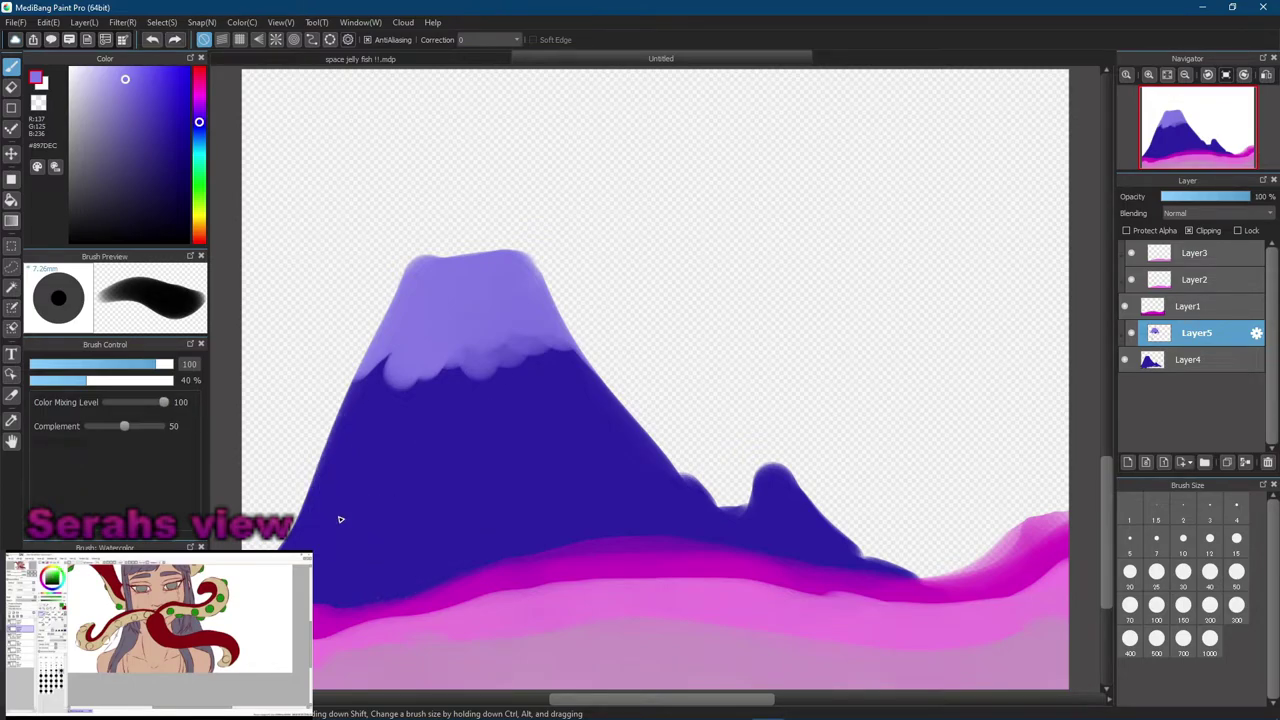
mouse_move(480, 491)
left_mouse_down()
mouse_move(463, 540)
mouse_move(489, 492)
mouse_move(461, 507)
left_mouse_up()
key("ctrl+z")
Lower the brush opacity to 1%, try a soft diagonal stroke on the slope, and undo it
left_click_drag(80, 383, 31, 383)
mouse_move(439, 541)
left_mouse_down()
mouse_move(580, 423)
mouse_move(529, 431)
mouse_move(506, 457)
mouse_move(580, 395)
left_mouse_up()
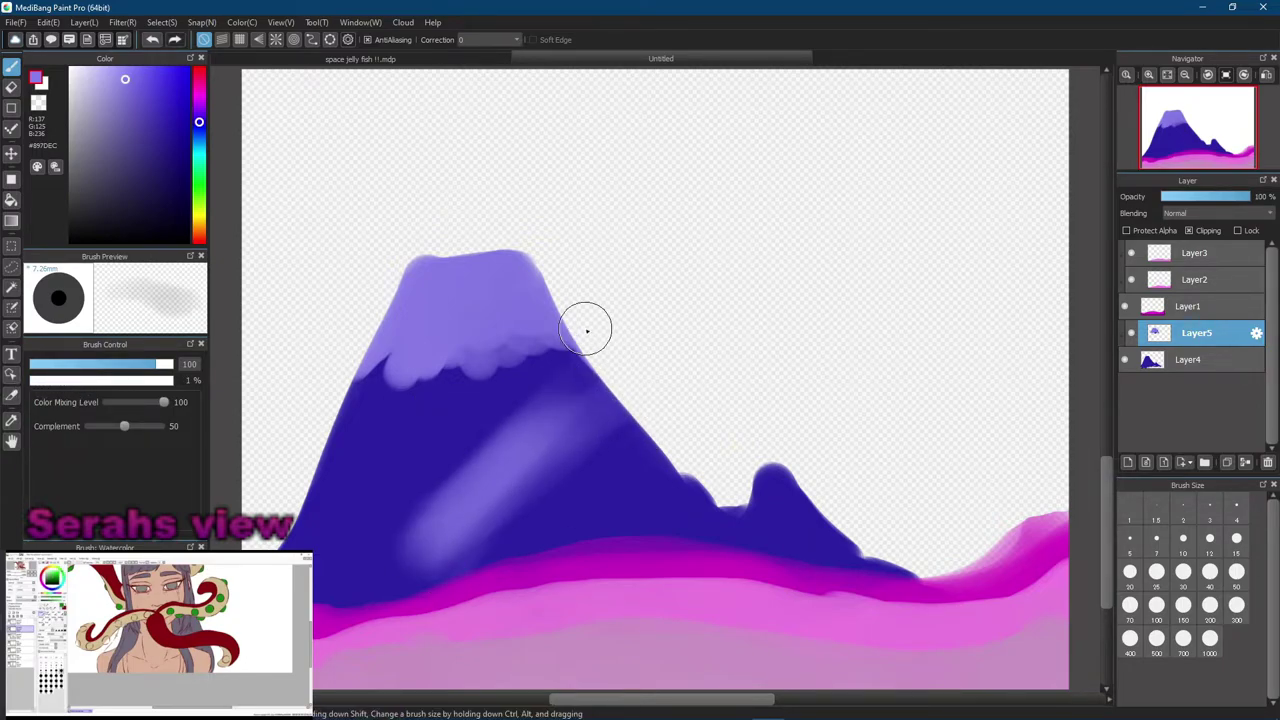
key("ctrl+z")
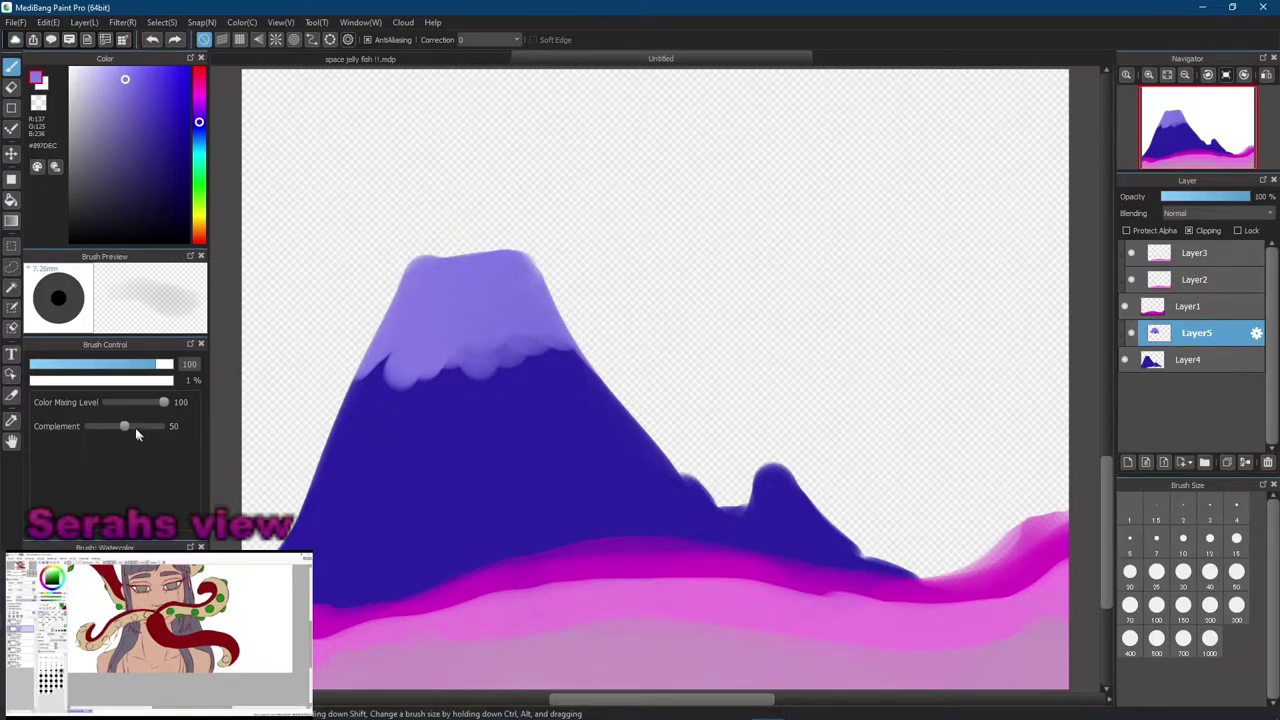
Set the brush opacity to 37% and scribble thin size 1 test lines across the mountain's slope
left_click_drag(103, 382, 78, 400)
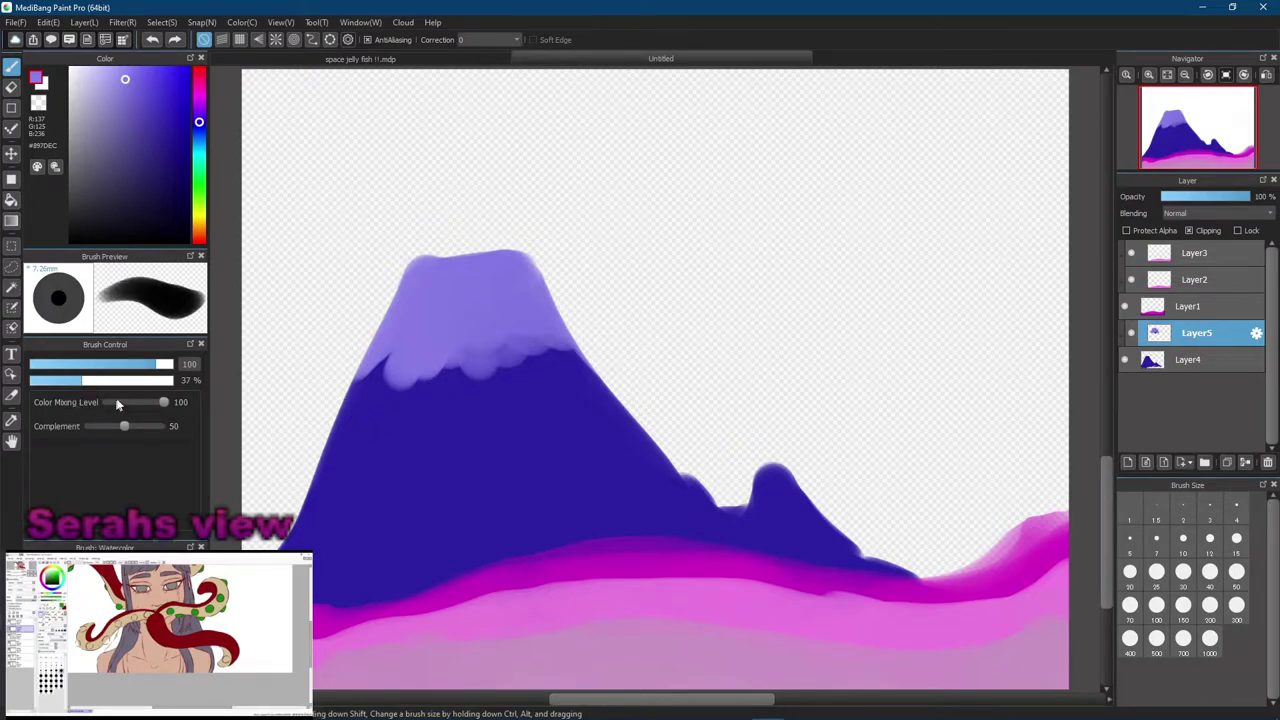
left_click_drag(655, 378, 379, 371)
left_click_drag(565, 425, 425, 532)
left_click_drag(594, 390, 524, 462)
mouse_move(572, 368)
left_mouse_down()
mouse_move(373, 560)
mouse_move(407, 528)
mouse_move(407, 577)
mouse_move(449, 467)
mouse_move(424, 453)
mouse_move(503, 498)
mouse_move(614, 525)
mouse_move(471, 550)
mouse_move(618, 445)
mouse_move(527, 516)
mouse_move(592, 470)
mouse_move(558, 503)
mouse_move(455, 563)
left_mouse_up()
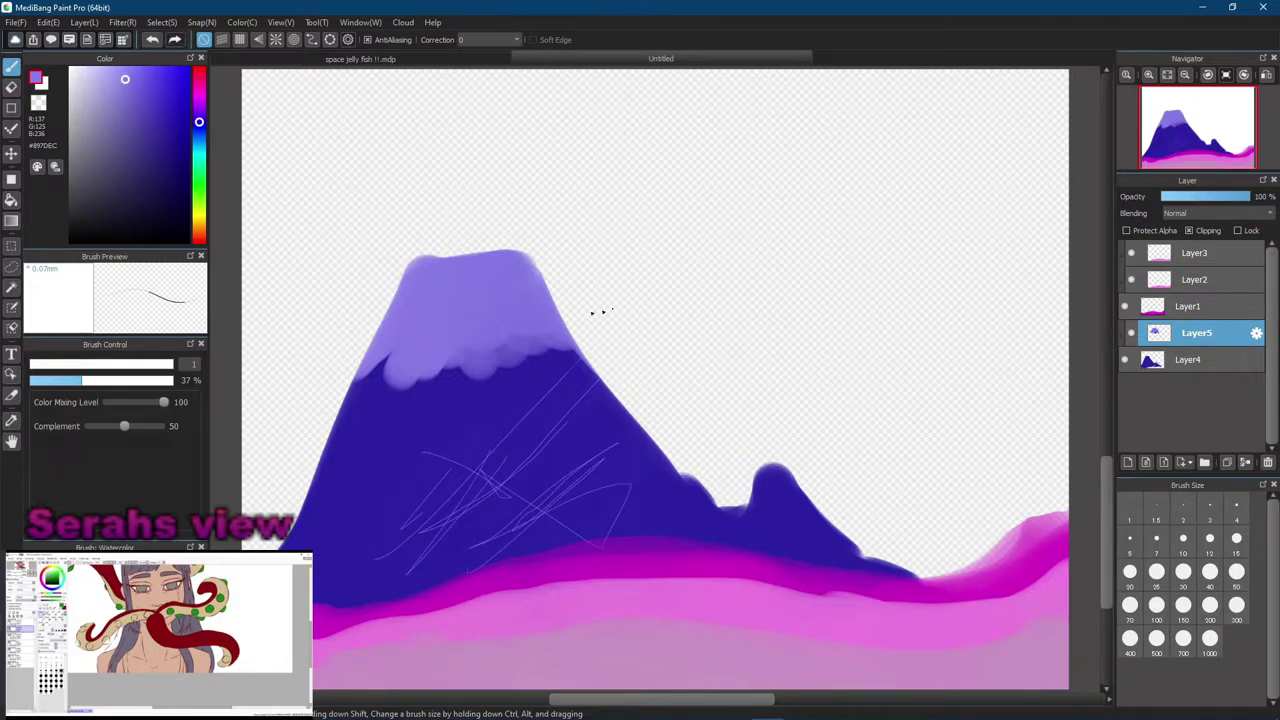
Set the brush size to 21, paint diagonal light streaks on the right slope, and raise the size to 24
left_click_drag(50, 366, 92, 372)
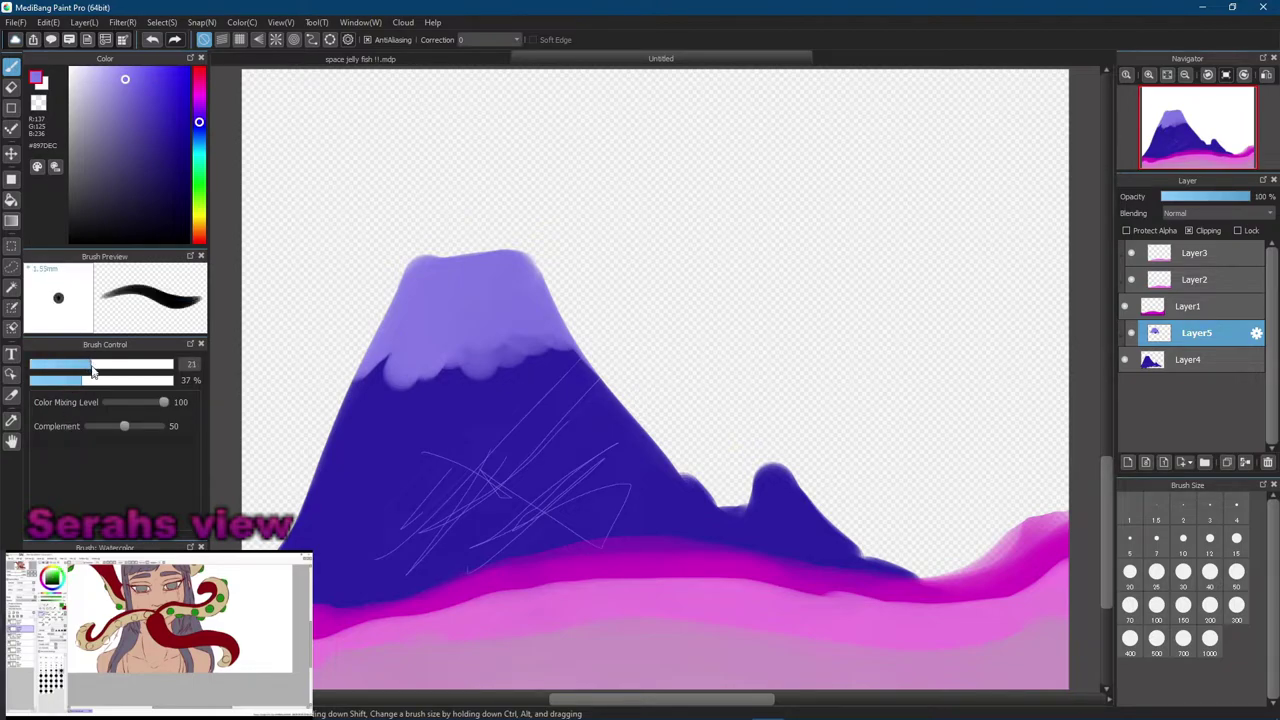
mouse_move(609, 391)
left_mouse_down()
mouse_move(364, 556)
mouse_move(568, 352)
mouse_move(400, 491)
mouse_move(602, 374)
mouse_move(498, 520)
mouse_move(655, 442)
mouse_move(507, 550)
mouse_move(388, 580)
mouse_move(649, 415)
left_mouse_up()
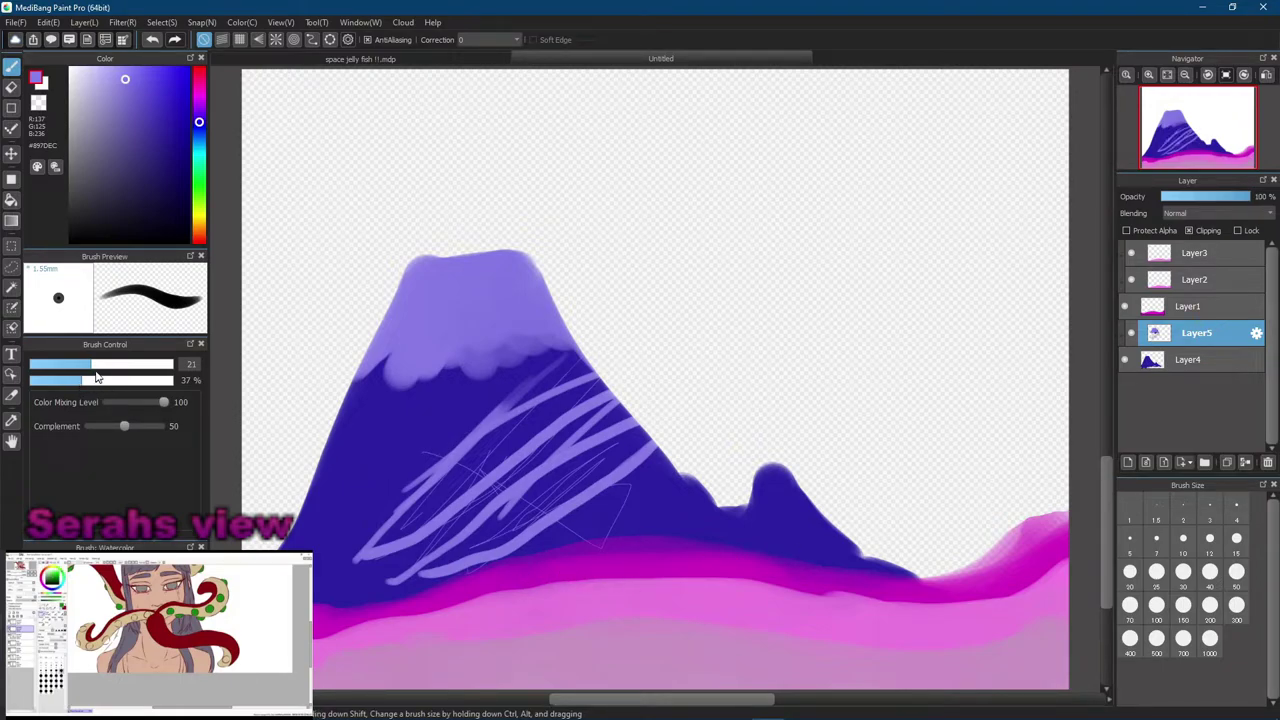
left_click_drag(87, 369, 100, 369)
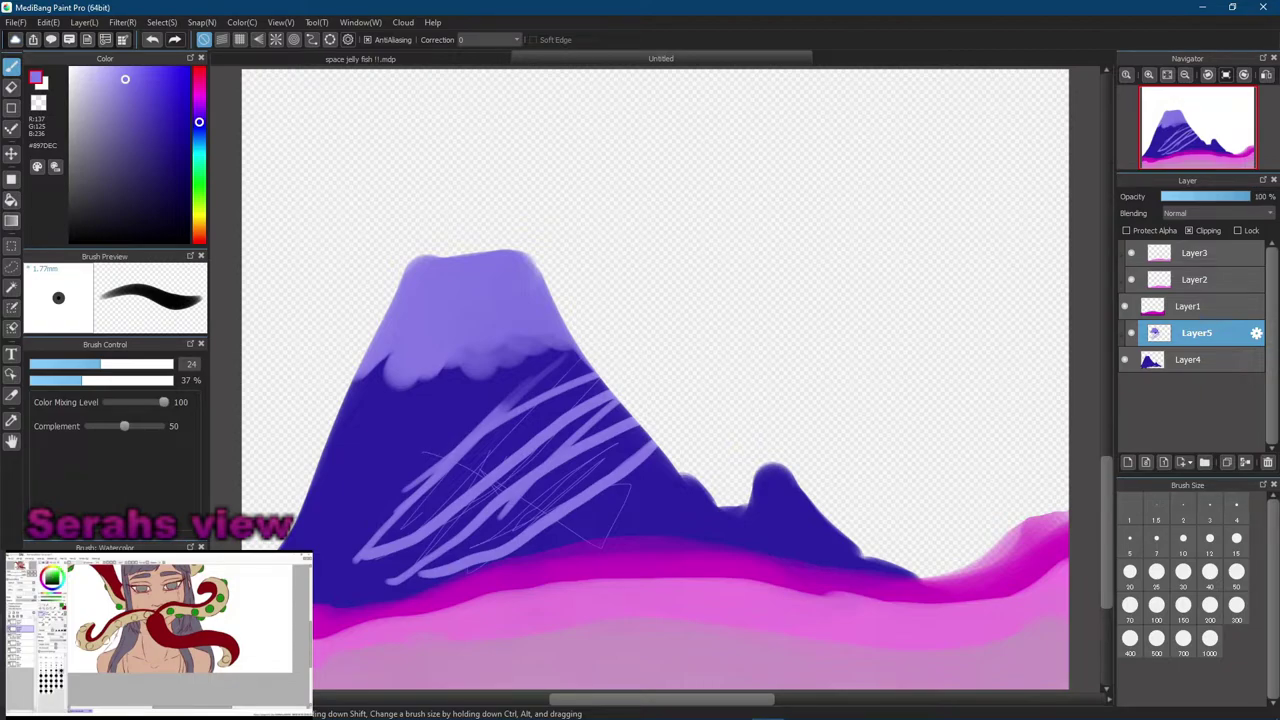
Test thin lines with the Airbrush and Acrylic brushes, and streak the slopes and foothills with Acrylic at size 50
left_click(80, 620)
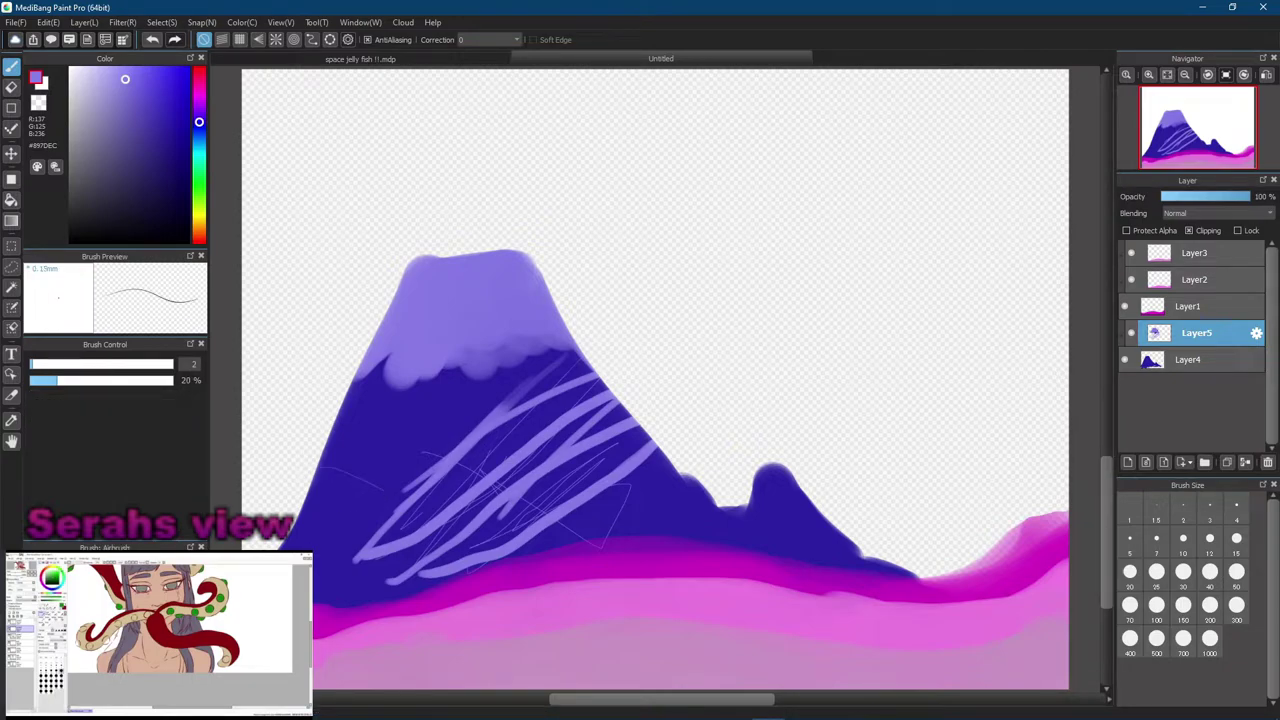
left_click(80, 600)
mouse_move(346, 457)
left_mouse_down()
mouse_move(393, 517)
mouse_move(323, 511)
mouse_move(387, 426)
mouse_move(508, 399)
left_mouse_up()
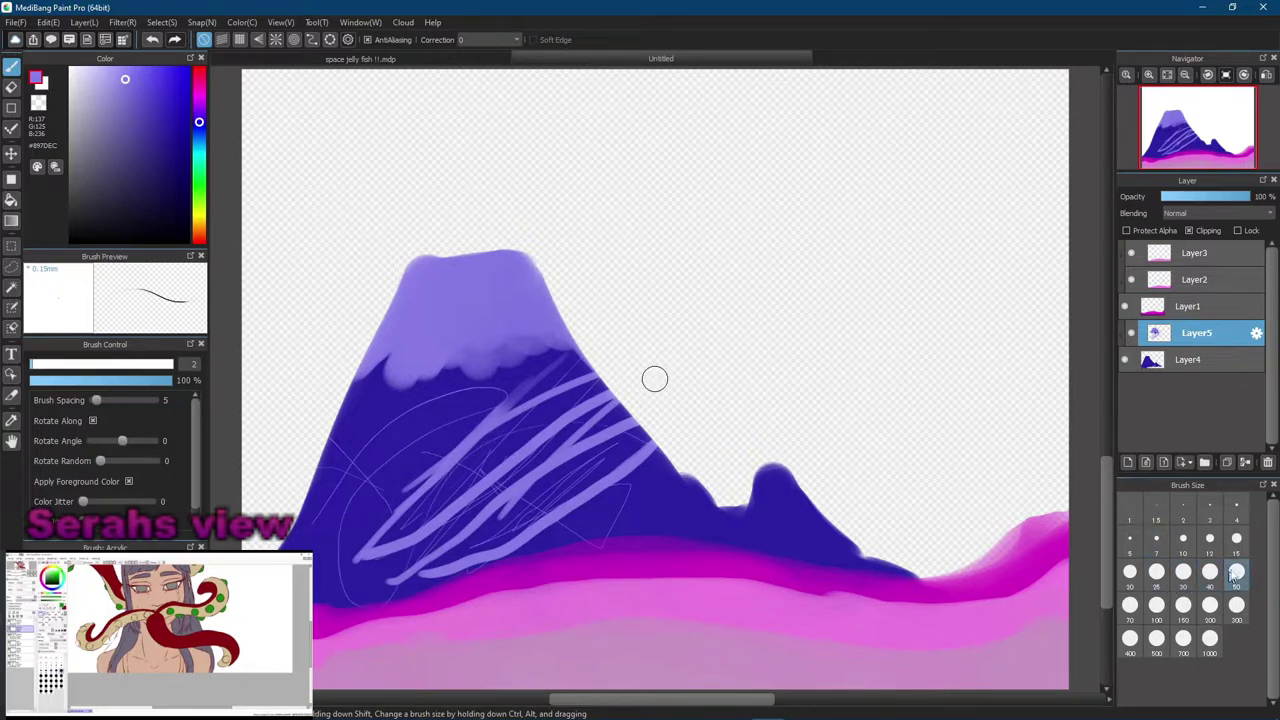
left_click(1236, 571)
mouse_move(635, 408)
left_mouse_down()
mouse_move(592, 465)
mouse_move(804, 528)
mouse_move(586, 538)
mouse_move(576, 493)
mouse_move(451, 504)
mouse_move(411, 571)
mouse_move(408, 489)
mouse_move(441, 410)
mouse_move(322, 621)
mouse_move(329, 461)
mouse_move(358, 442)
mouse_move(346, 484)
mouse_move(385, 409)
mouse_move(374, 446)
mouse_move(404, 463)
mouse_move(323, 449)
left_mouse_up()
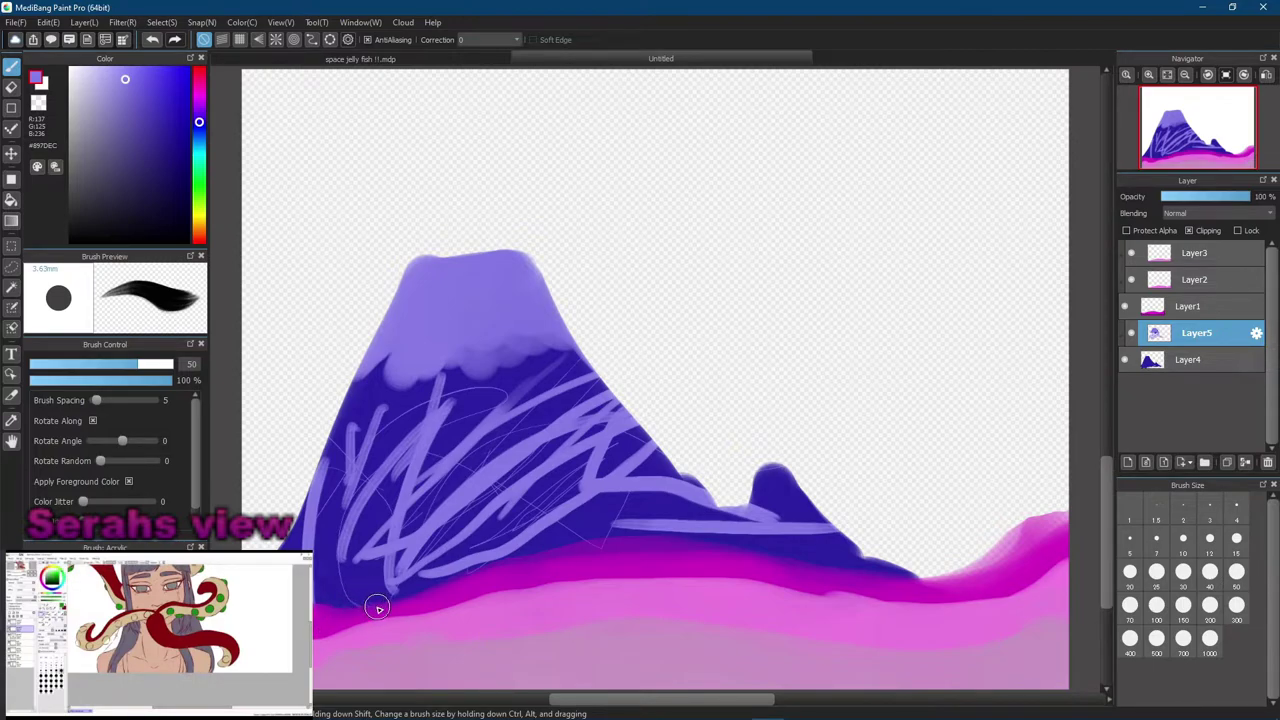
Undo all the test streaks on the slopes and foothills, going back to the full scalloped snow cap
key("ctrl+z")
key("ctrl+z")
key("ctrl+z")
key("ctrl+z")
key("ctrl+z")
key("ctrl+z")
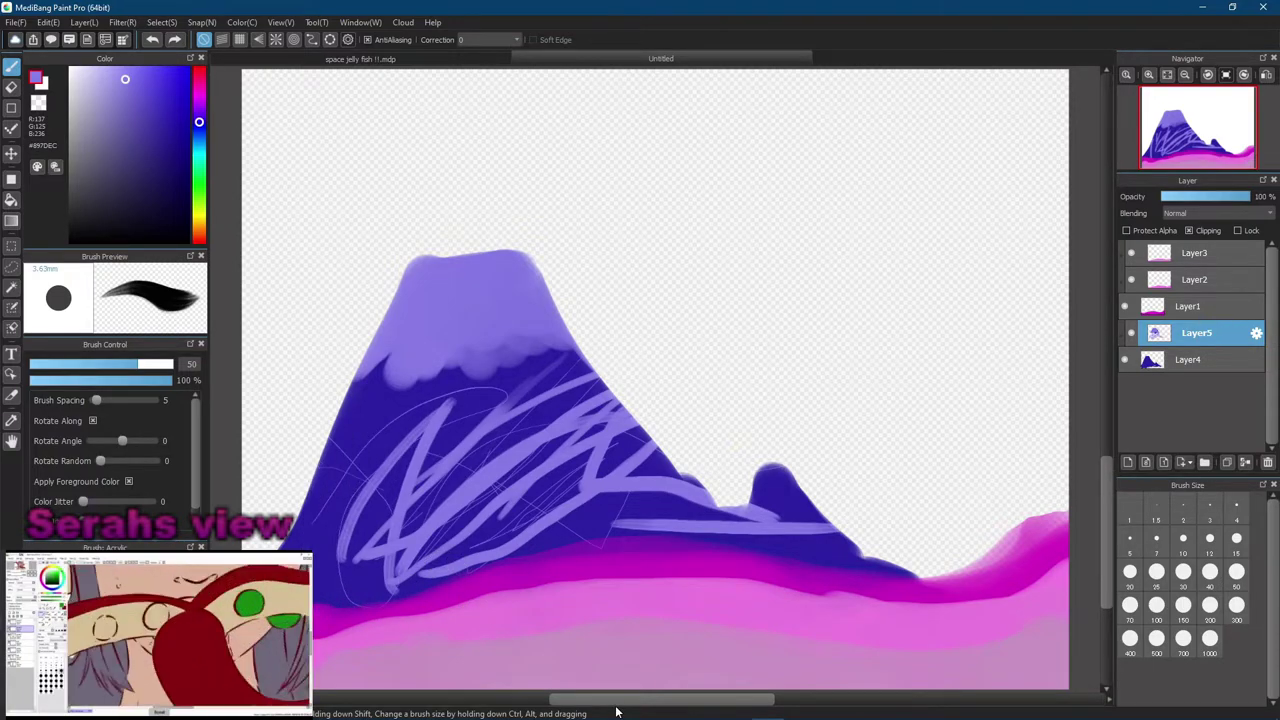
key("ctrl+z")
key("ctrl+z")
key("ctrl+z")
key("ctrl+z")
key("ctrl+z")
key("ctrl+z")
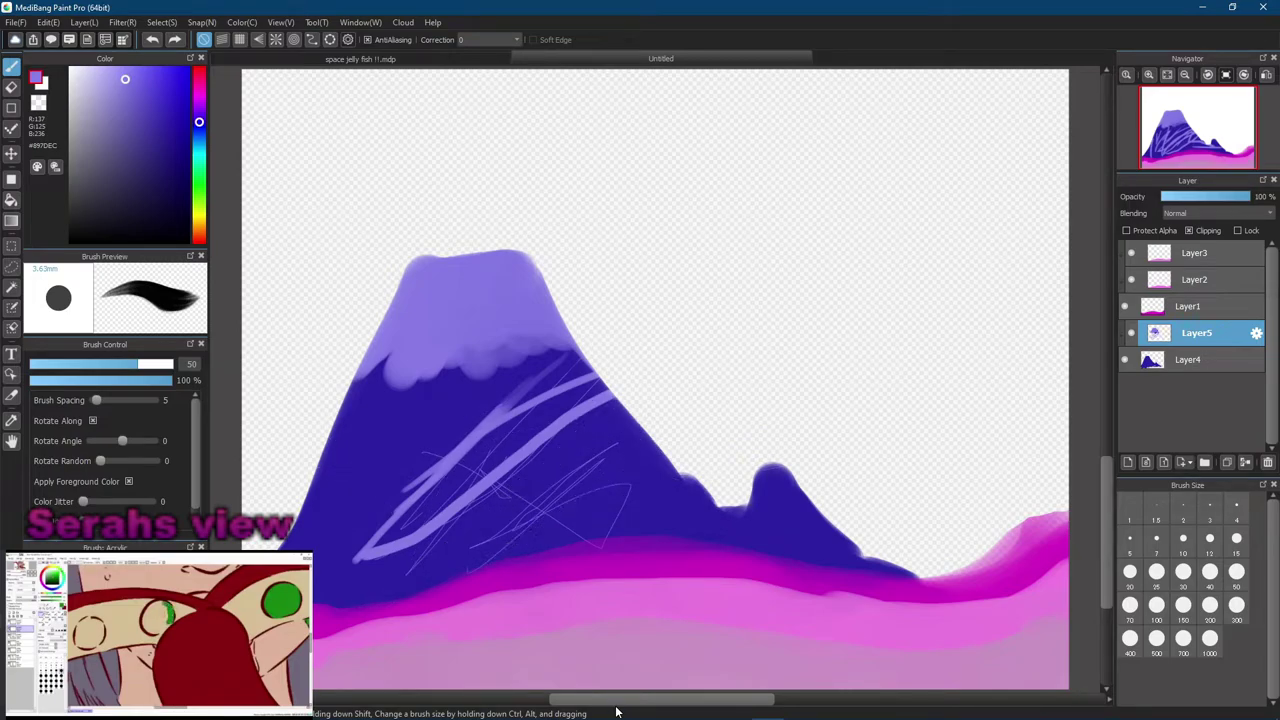
key("ctrl+z")
key("ctrl+z")
key("ctrl+z")
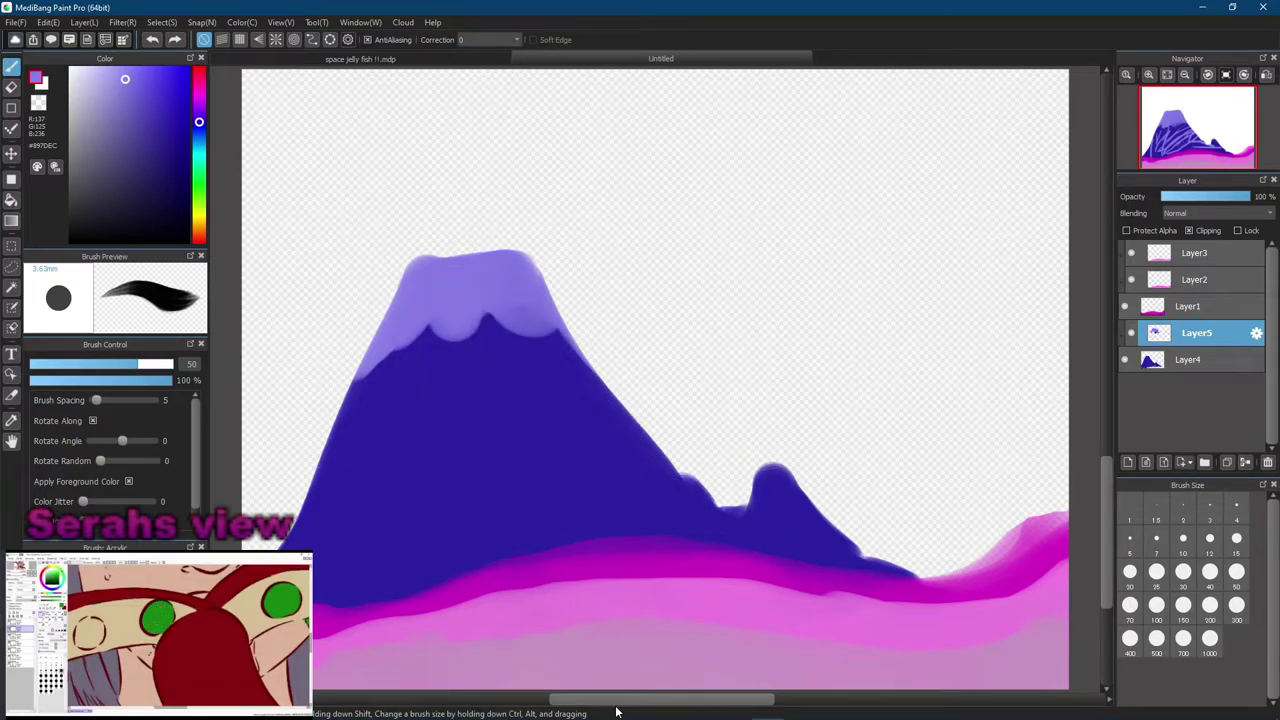
key("ctrl+y")
Try zigzag Acrylic strokes at size 50 down the slope below the snow cap, and undo them
mouse_move(435, 378)
left_mouse_down()
mouse_move(359, 617)
mouse_move(371, 579)
mouse_move(551, 419)
mouse_move(455, 580)
left_mouse_up()
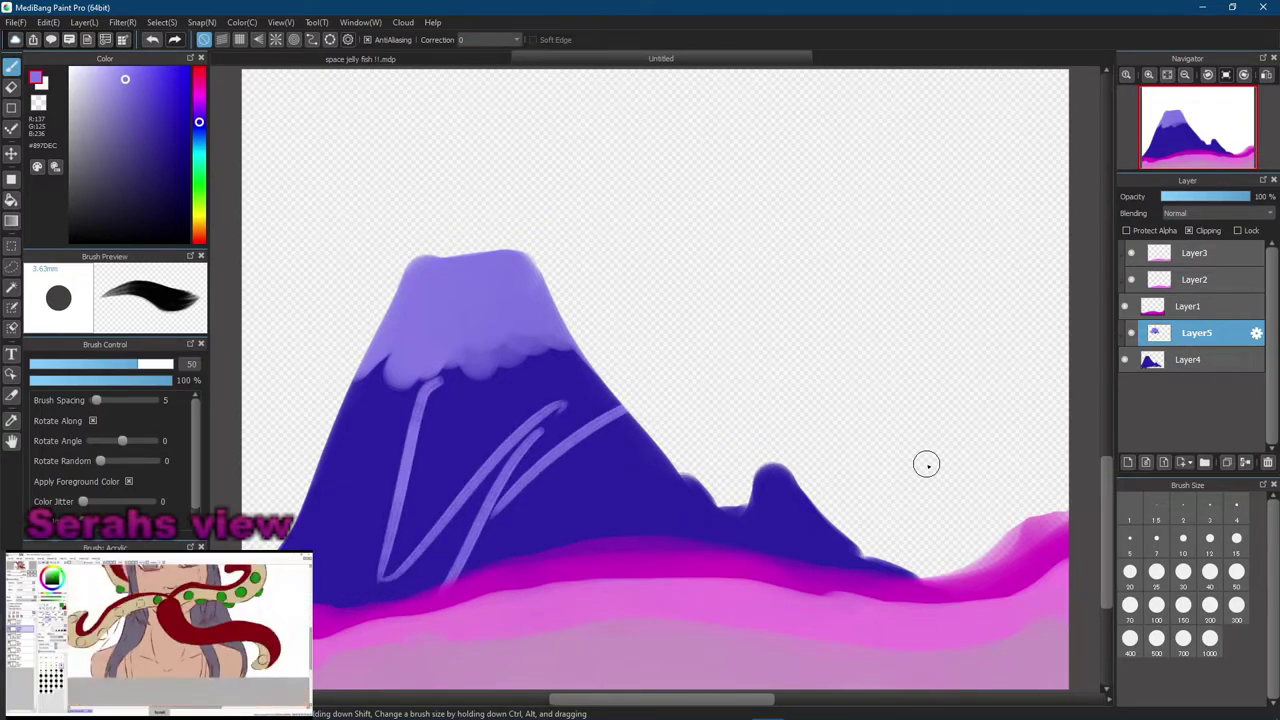
key("ctrl+z")
key("ctrl+z")
key("ctrl+z")
key("ctrl+z")
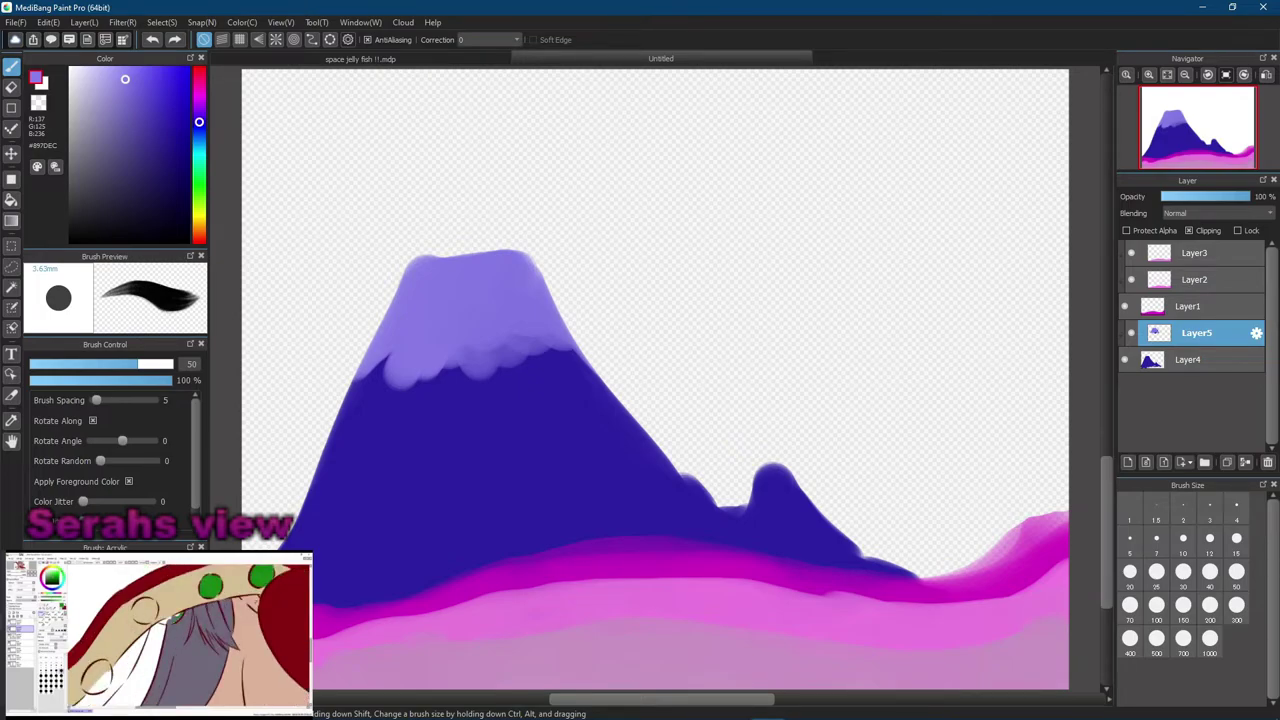
Switch to the Pen brush, scribble thin test lines across the mountain's slope, and undo them
left_click_drag(210, 300, 215, 300)
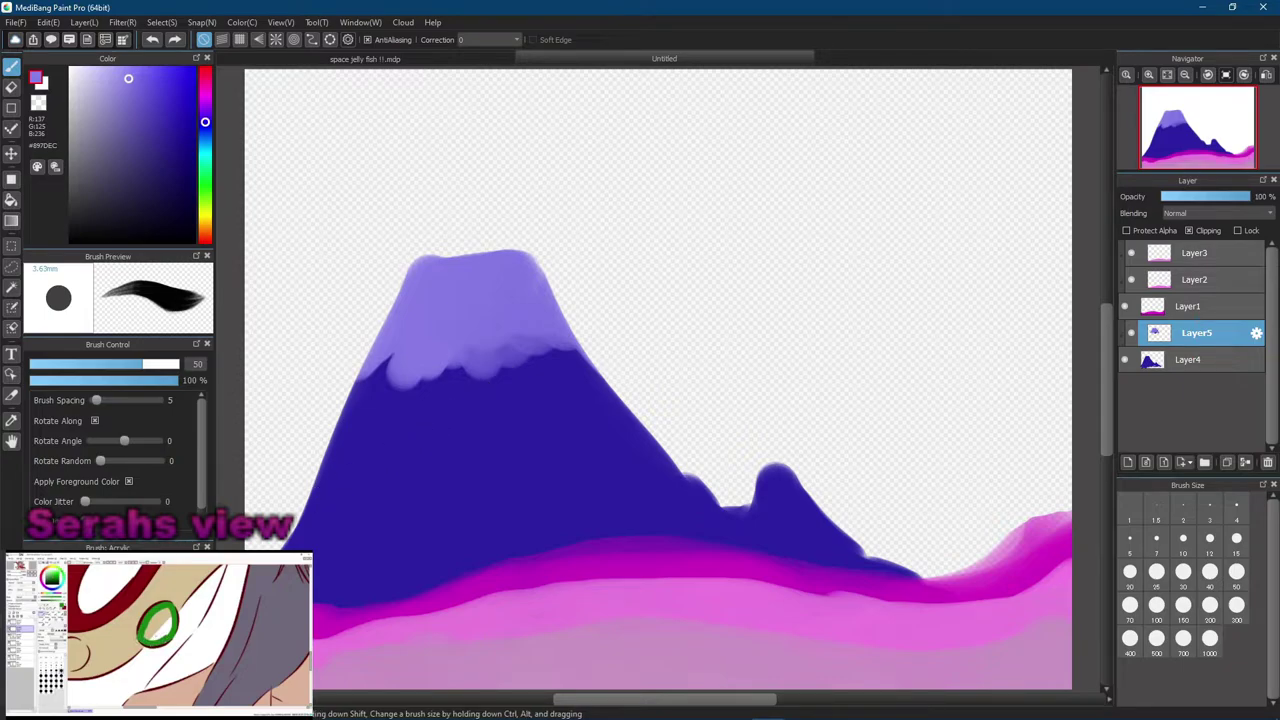
left_click(110, 610)
left_click_drag(350, 523, 530, 480)
mouse_move(563, 415)
left_mouse_down()
mouse_move(408, 540)
mouse_move(549, 446)
mouse_move(481, 562)
mouse_move(630, 510)
mouse_move(632, 473)
left_mouse_up()
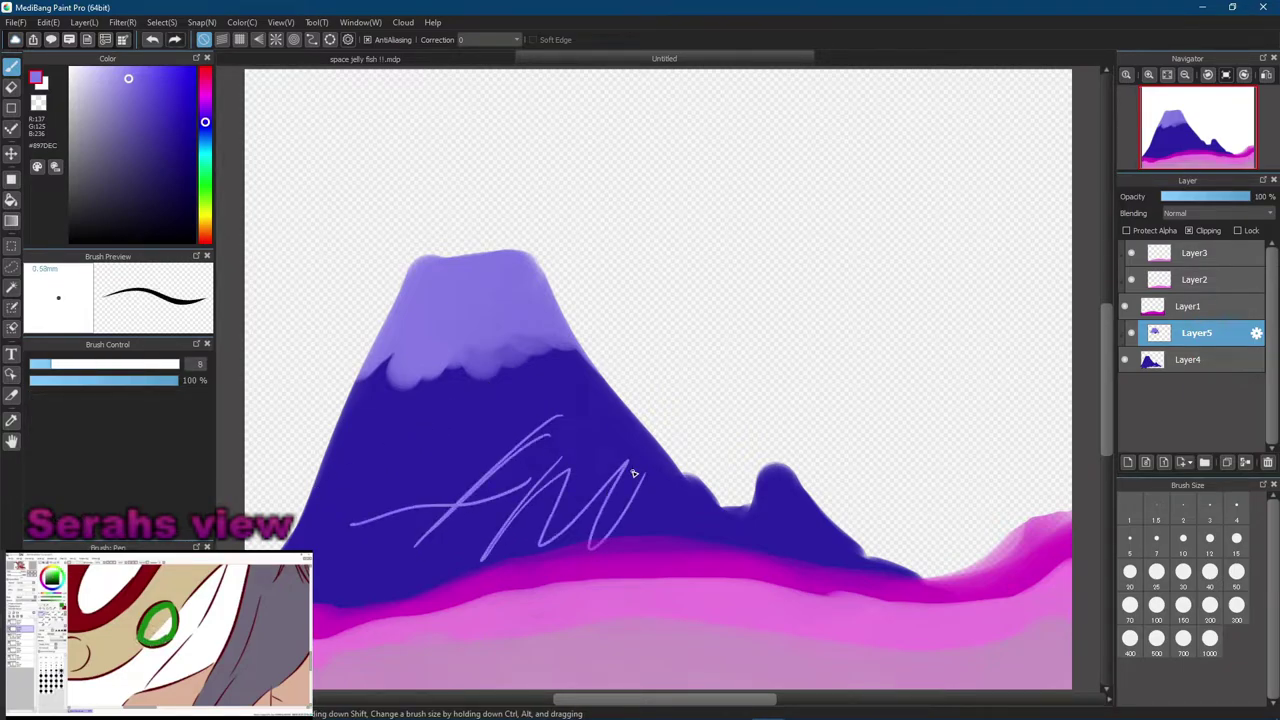
key("ctrl+z")
key("ctrl+z")
key("ctrl+z")
key("ctrl+z")
key("ctrl+z")
key("ctrl+z")
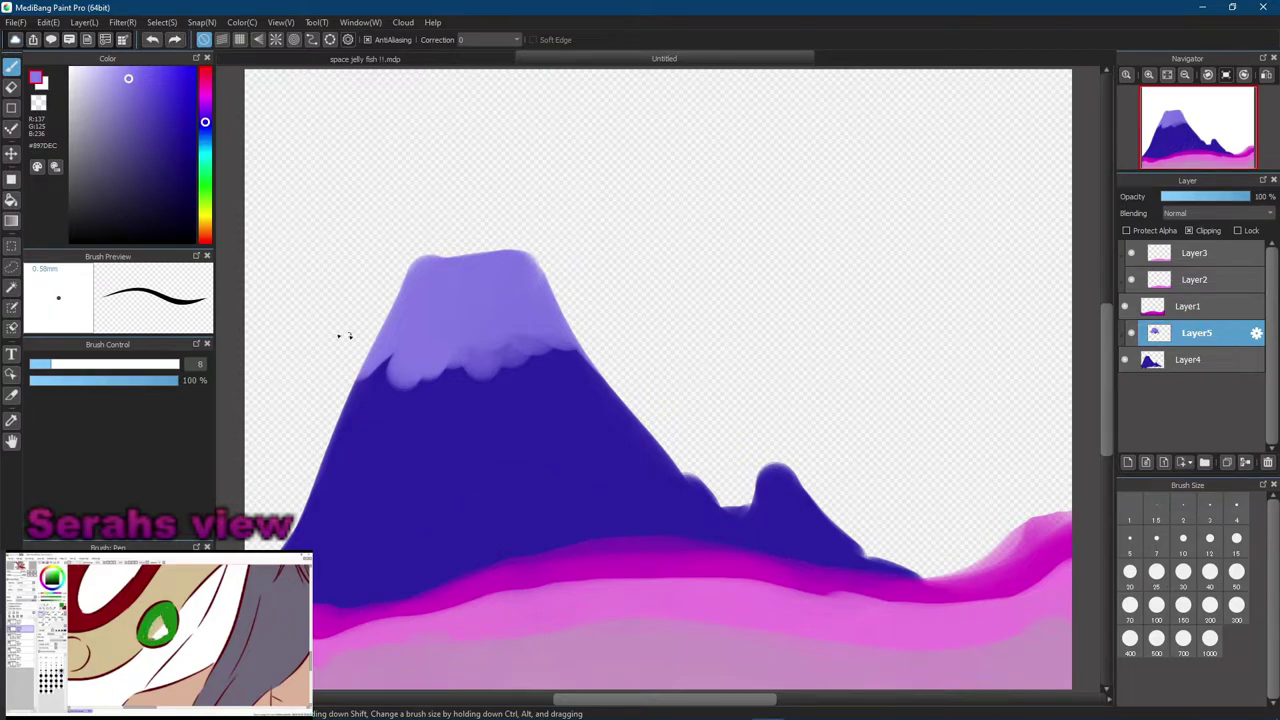
Set the Pen size to 50 and paint broad vertical drips running down from the snow cap
left_click(1210, 538)
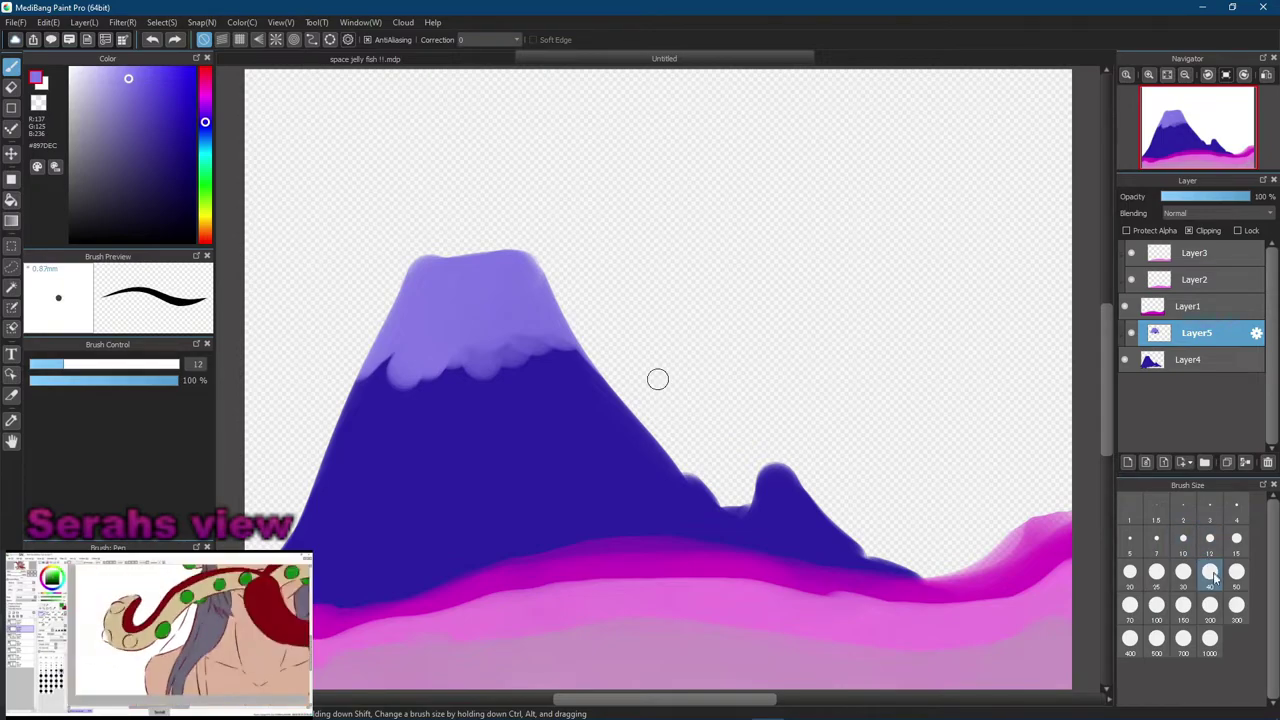
left_click(1236, 571)
left_click(1210, 571)
left_click(1236, 571)
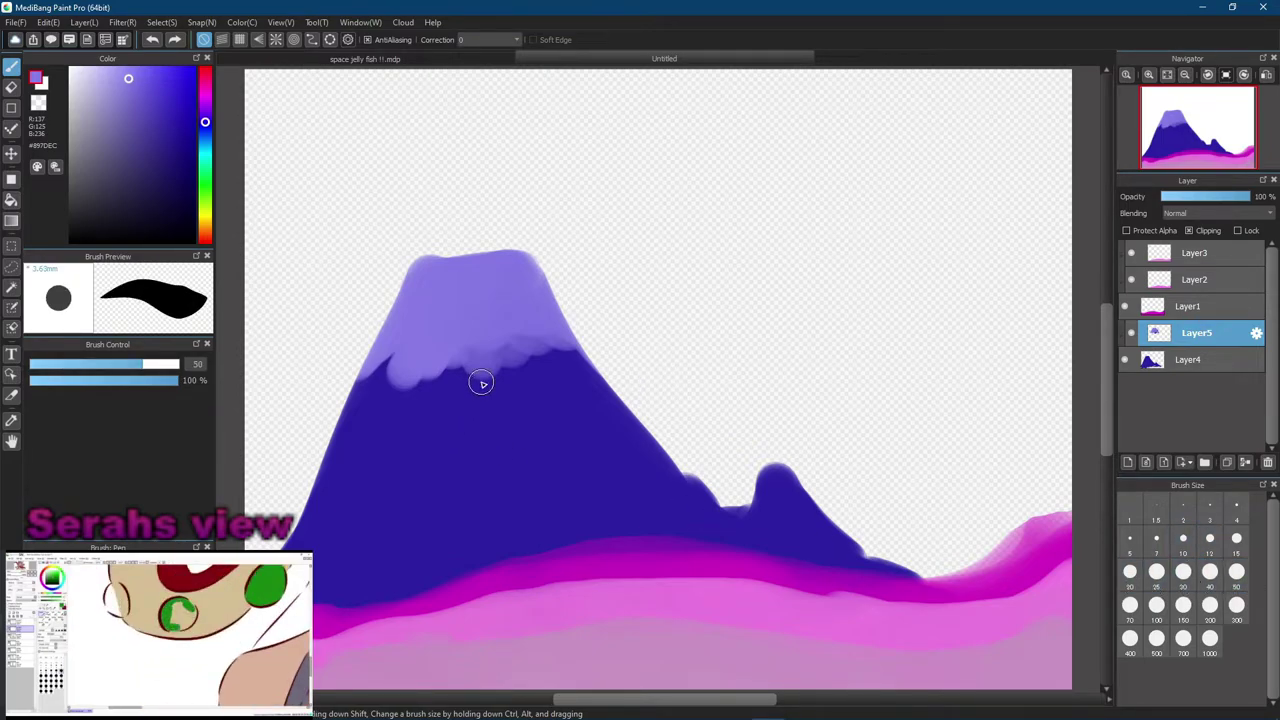
left_click_drag(481, 385, 457, 458)
left_click_drag(477, 345, 466, 457)
left_click_drag(537, 330, 531, 492)
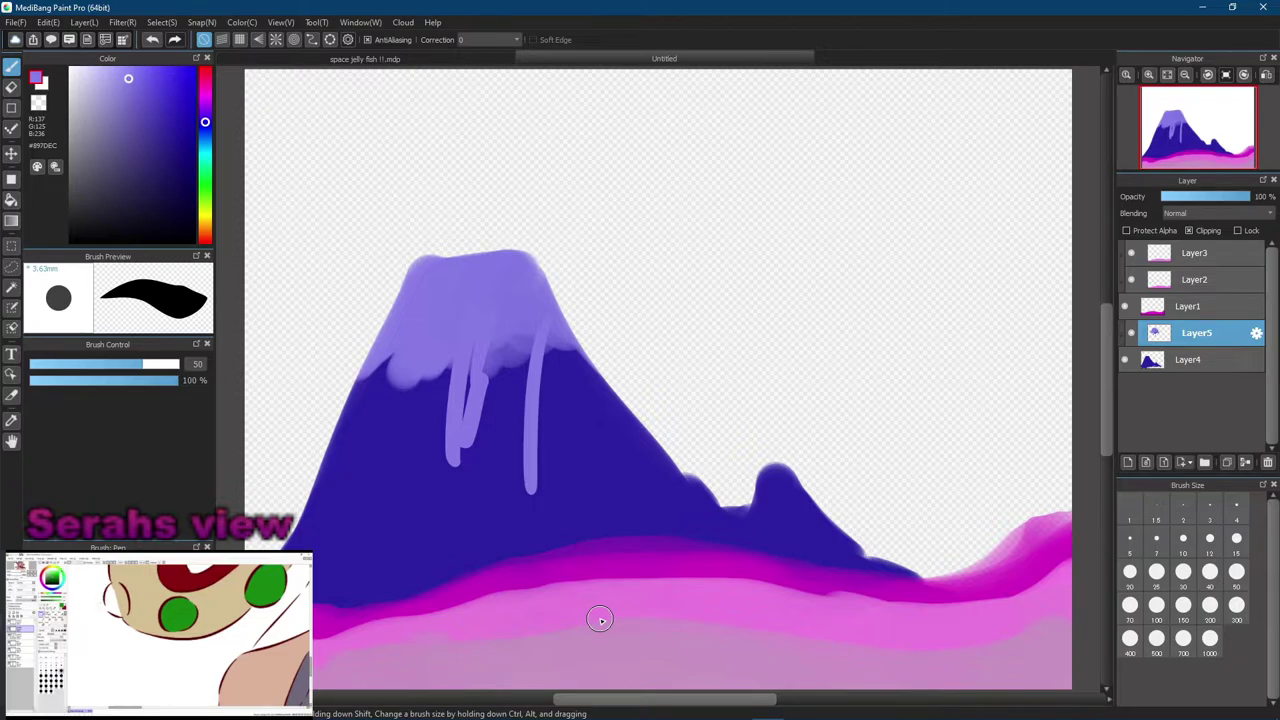
Reduce the Pen size to 23 and paint crossing streaks over the mountain's left slope and lower right side
left_click_drag(146, 364, 101, 364)
mouse_move(369, 414)
left_mouse_down()
mouse_move(404, 428)
mouse_move(322, 528)
mouse_move(442, 470)
left_mouse_up()
left_click_drag(368, 592, 500, 490)
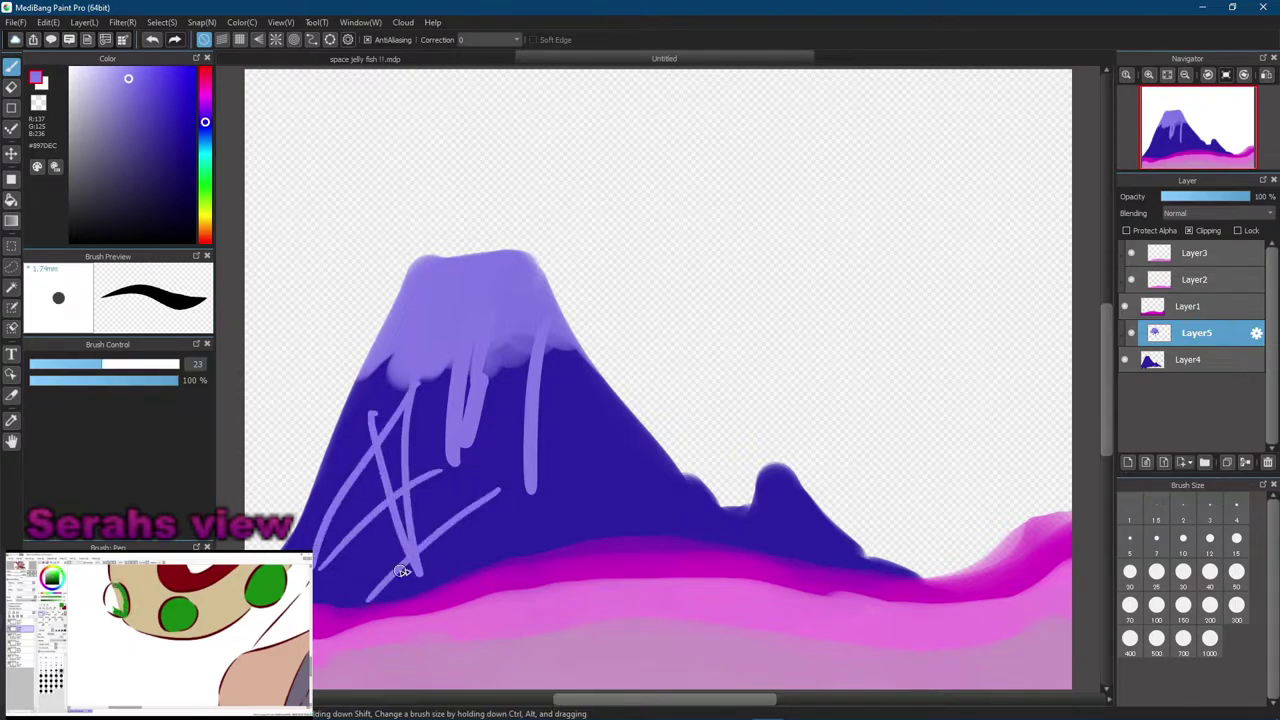
left_click_drag(414, 564, 566, 496)
mouse_move(538, 546)
left_mouse_down()
mouse_move(636, 456)
mouse_move(672, 458)
left_mouse_up()
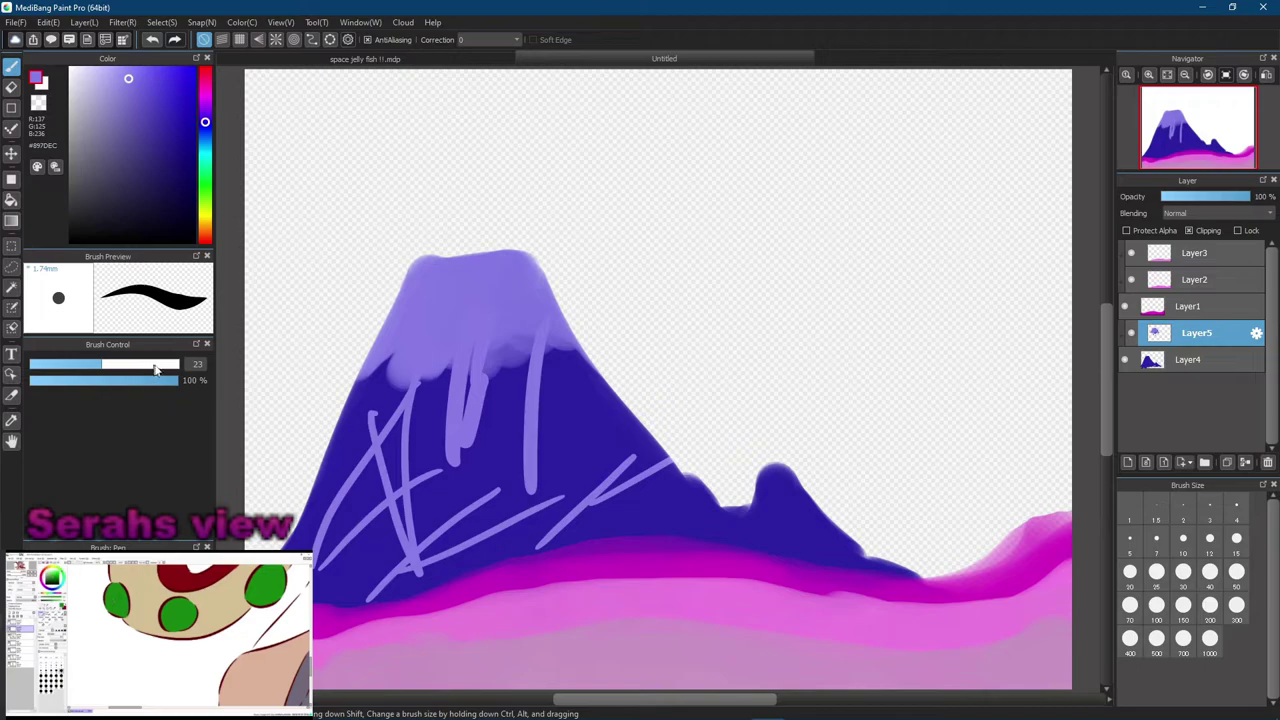
Set the Pen size to 17 and add thinner crossing streaks over the right slope, foothills and lower mountain
left_click_drag(101, 364, 85, 366)
left_click_drag(602, 372, 545, 458)
mouse_move(620, 410)
left_mouse_down()
mouse_move(560, 460)
mouse_move(588, 484)
mouse_move(705, 512)
left_mouse_up()
mouse_move(608, 512)
left_mouse_down()
mouse_move(842, 544)
mouse_move(694, 522)
mouse_move(633, 460)
mouse_move(590, 456)
mouse_move(521, 472)
mouse_move(315, 584)
left_mouse_up()
left_click_drag(330, 440, 598, 500)
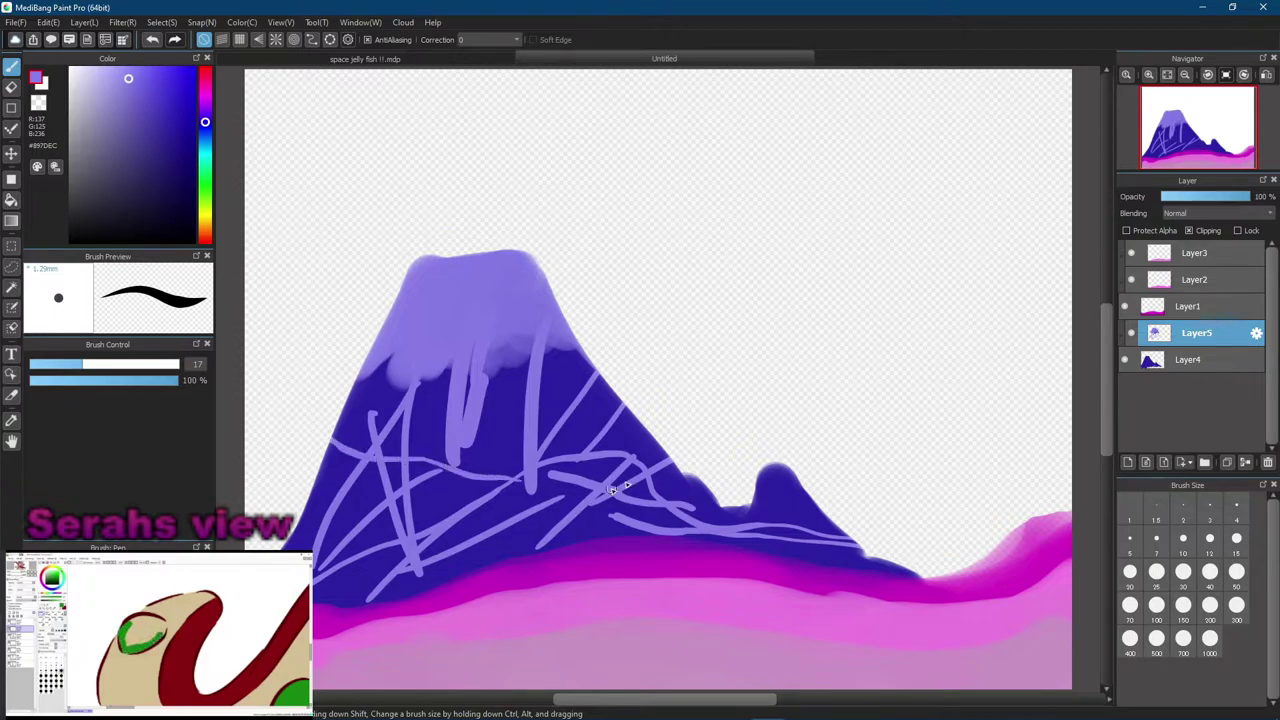
Undo all the Pen drips and crossing streaks below the snow cap
key("ctrl+z")
key("ctrl+z")
key("ctrl+z")
key("ctrl+z")
key("ctrl+z")
key("ctrl+z")
key("ctrl+z")
key("ctrl+z")
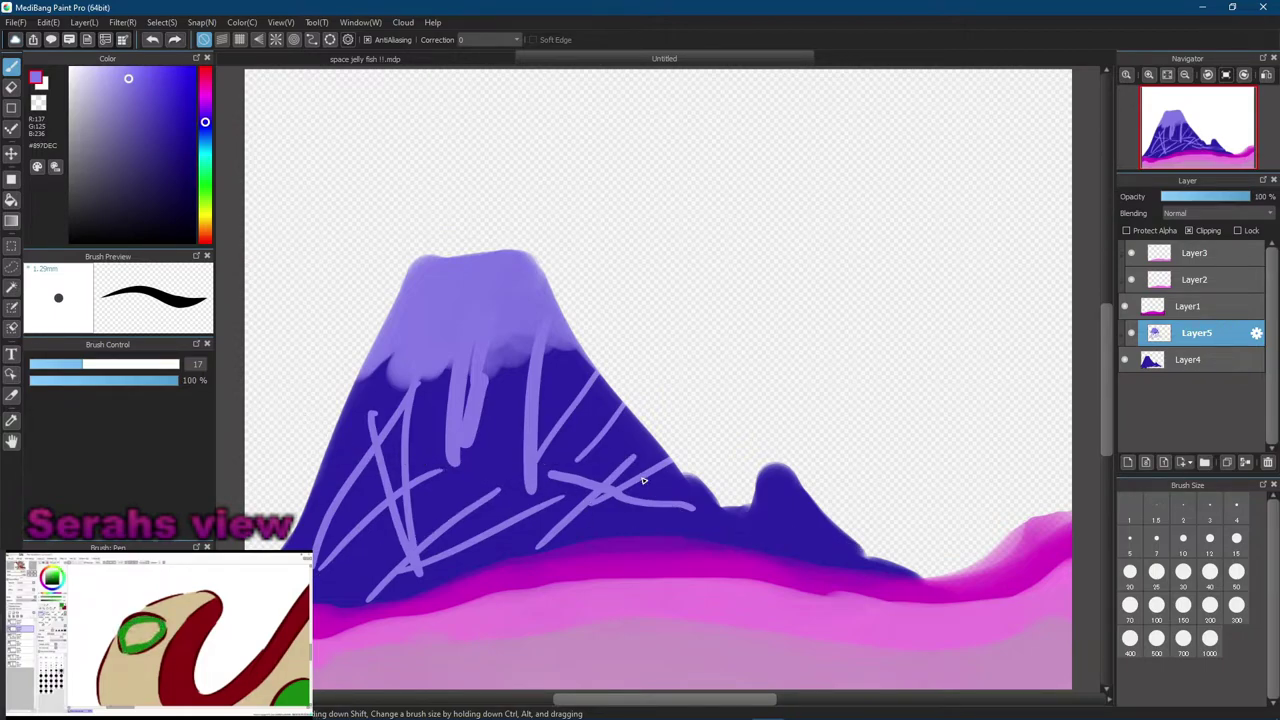
key("ctrl+z")
key("ctrl+z")
key("ctrl+z")
key("ctrl+z")
key("ctrl+z")
key("ctrl+z")
key("ctrl+z")
key("ctrl+z")
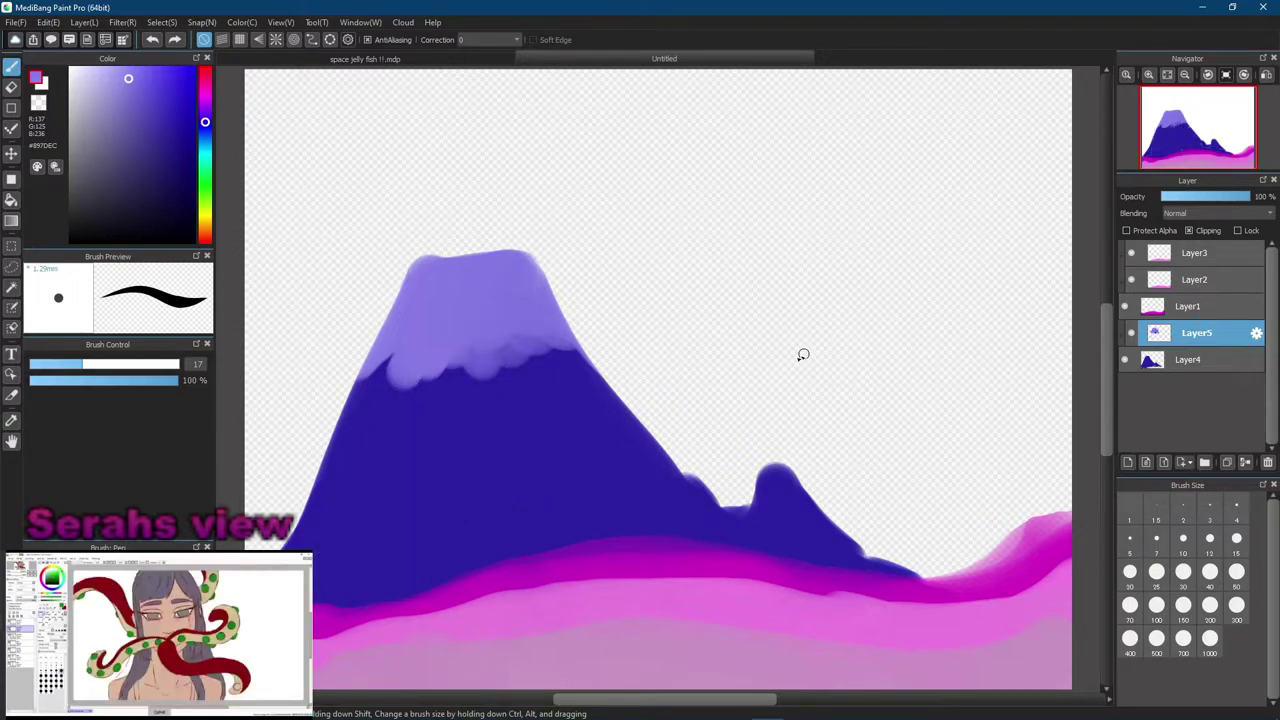
Try a looping contour line and a short vertical line across the middle of the mountain, and undo both
mouse_move(678, 467)
left_mouse_down()
mouse_move(403, 498)
mouse_move(412, 448)
mouse_move(521, 465)
left_mouse_up()
left_click_drag(541, 406, 540, 492)
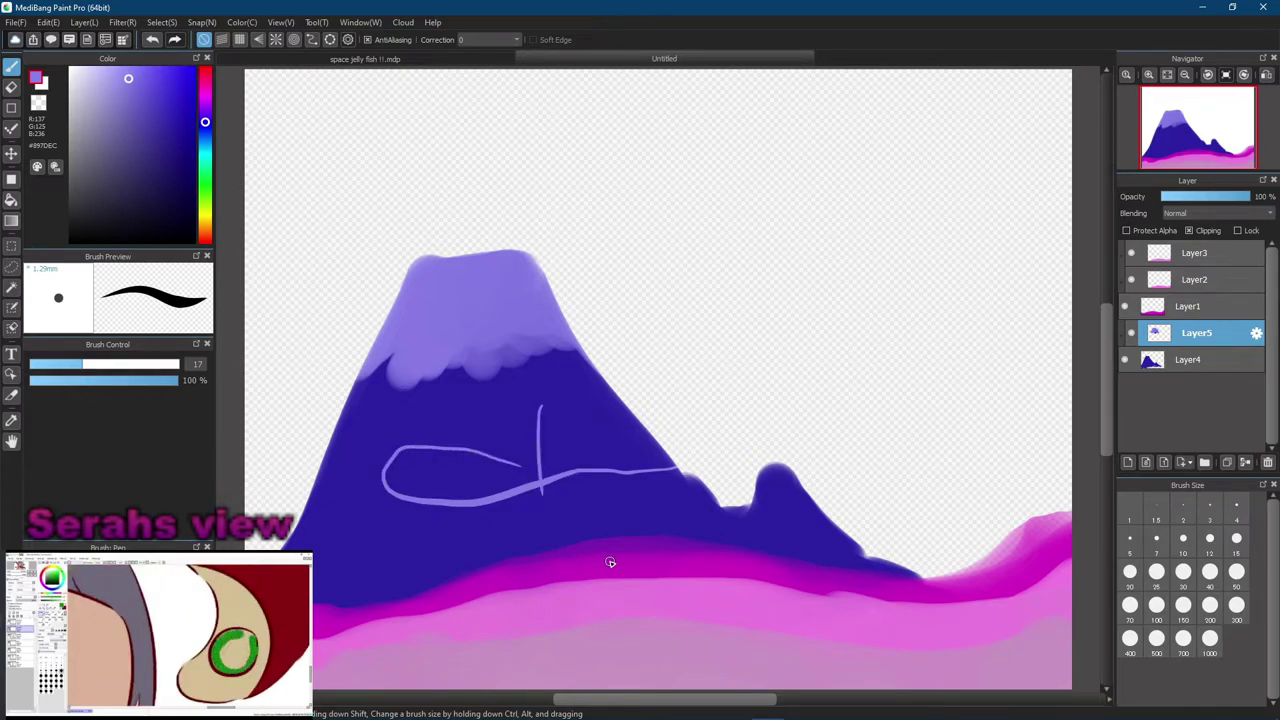
key("ctrl+z")
key("ctrl+z")
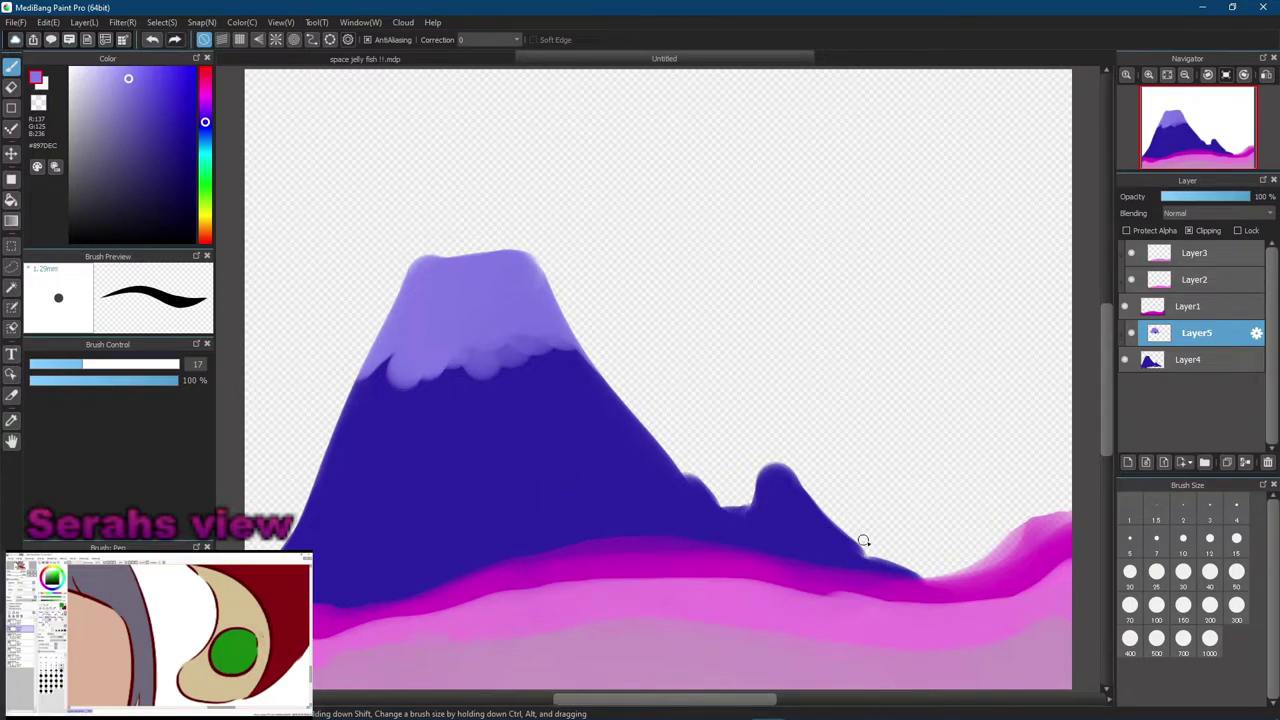
Set the Pen size to 40, try short drips along the snow cap's lower edge, and undo them
left_click(1209, 580)
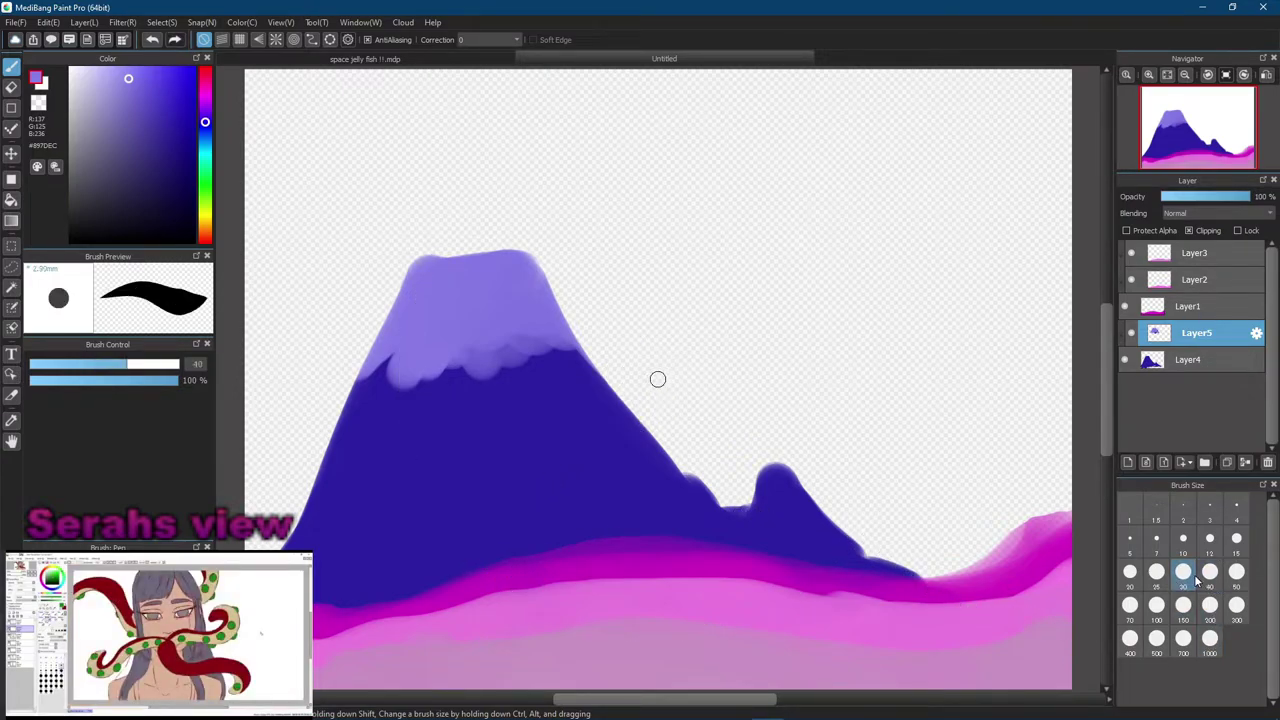
mouse_move(358, 381)
left_mouse_down()
mouse_move(349, 420)
mouse_move(380, 476)
left_mouse_up()
left_click_drag(443, 370, 432, 445)
left_click_drag(498, 340, 518, 440)
left_click_drag(543, 345, 557, 420)
key("ctrl+z")
key("ctrl+z")
key("ctrl+z")
key("ctrl+z")
key("ctrl+z")
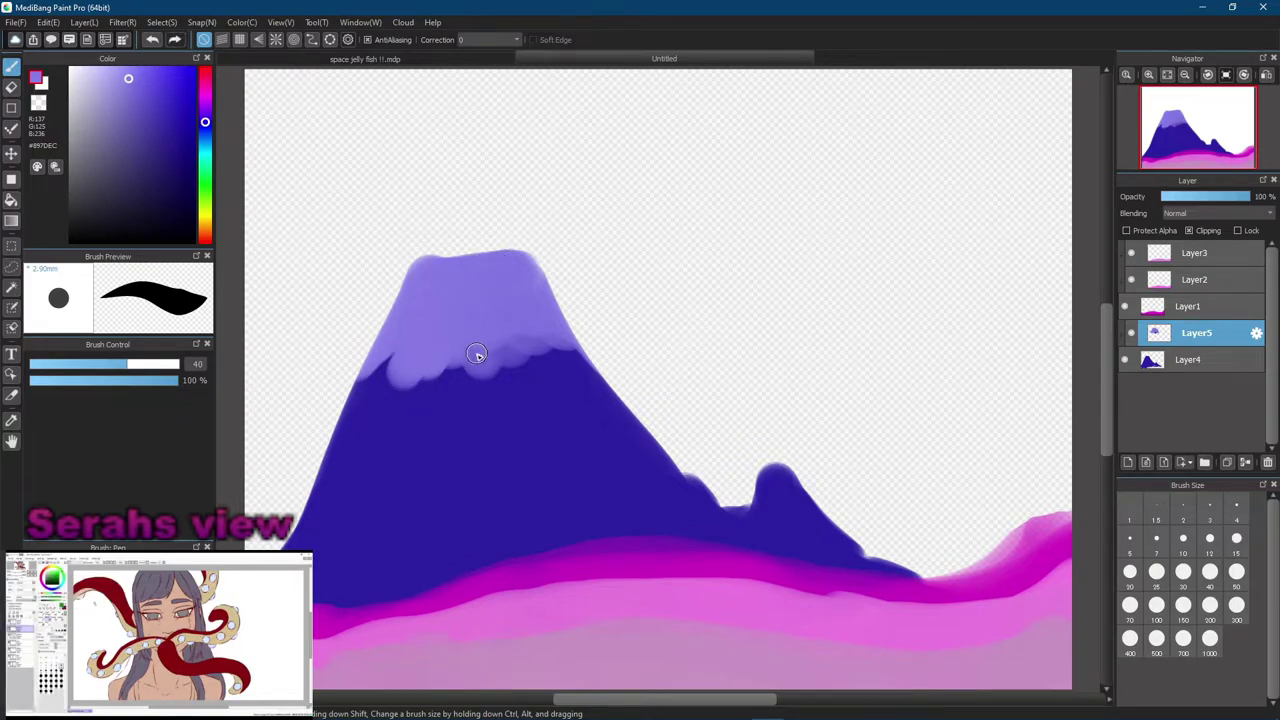
Extend the snow cap's lower edge with jagged drips across the mountain, including a long streak down its left side
mouse_move(376, 366)
left_mouse_down()
mouse_move(328, 446)
mouse_move(322, 490)
left_mouse_up()
left_click_drag(366, 396, 338, 474)
left_click_drag(408, 378, 396, 440)
mouse_move(418, 316)
left_mouse_down()
mouse_move(387, 401)
mouse_move(411, 299)
mouse_move(407, 405)
mouse_move(459, 315)
mouse_move(488, 352)
mouse_move(597, 369)
mouse_move(528, 325)
mouse_move(519, 350)
mouse_move(532, 397)
mouse_move(518, 366)
mouse_move(462, 338)
mouse_move(465, 413)
mouse_move(444, 394)
mouse_move(438, 349)
mouse_move(418, 339)
mouse_move(342, 401)
left_mouse_up()
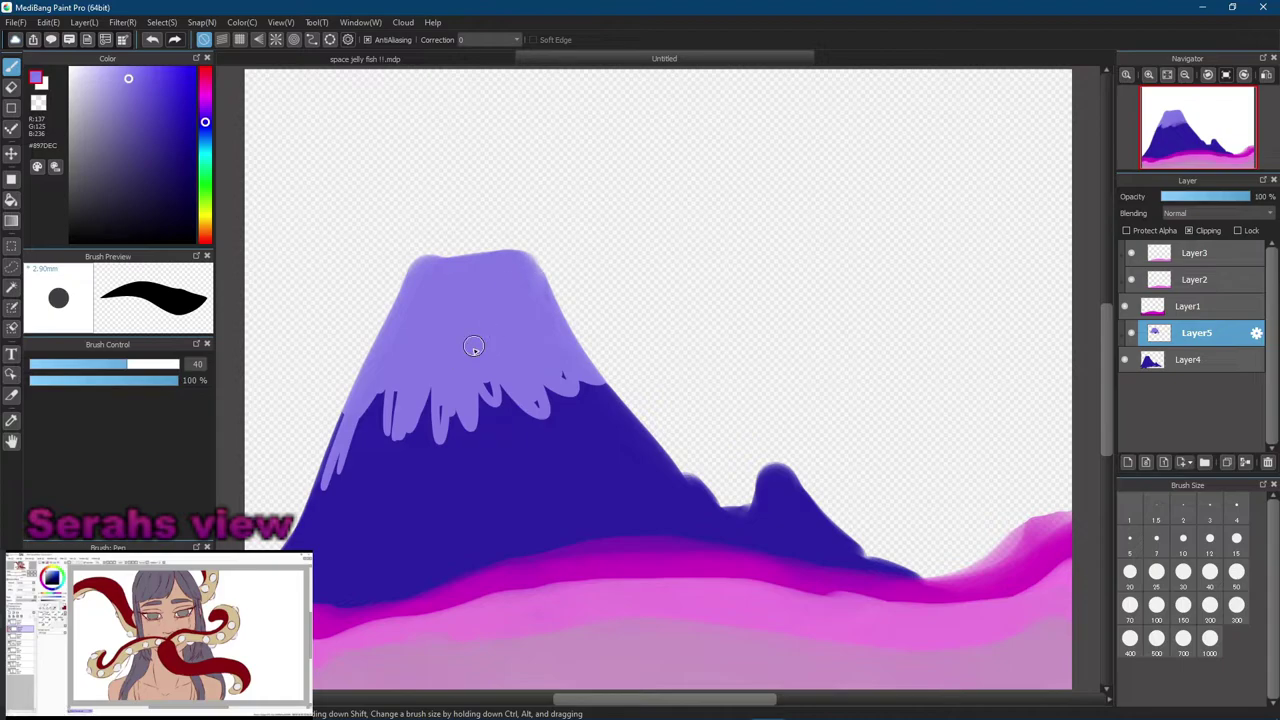
Fill the notch in the snow cap's lower edge, sample the mountain's deep blue, try a stroke on Layer4's left slope and undo it
left_click_drag(486, 363, 546, 366)
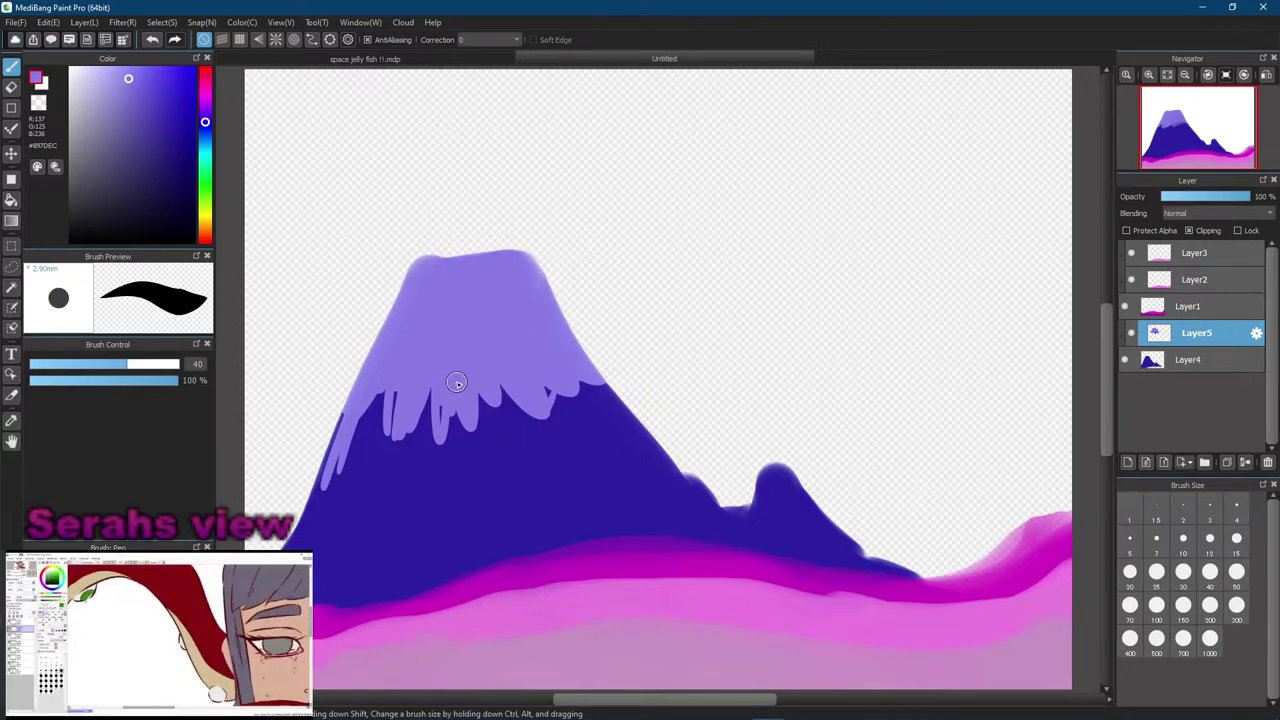
left_click(1210, 360)
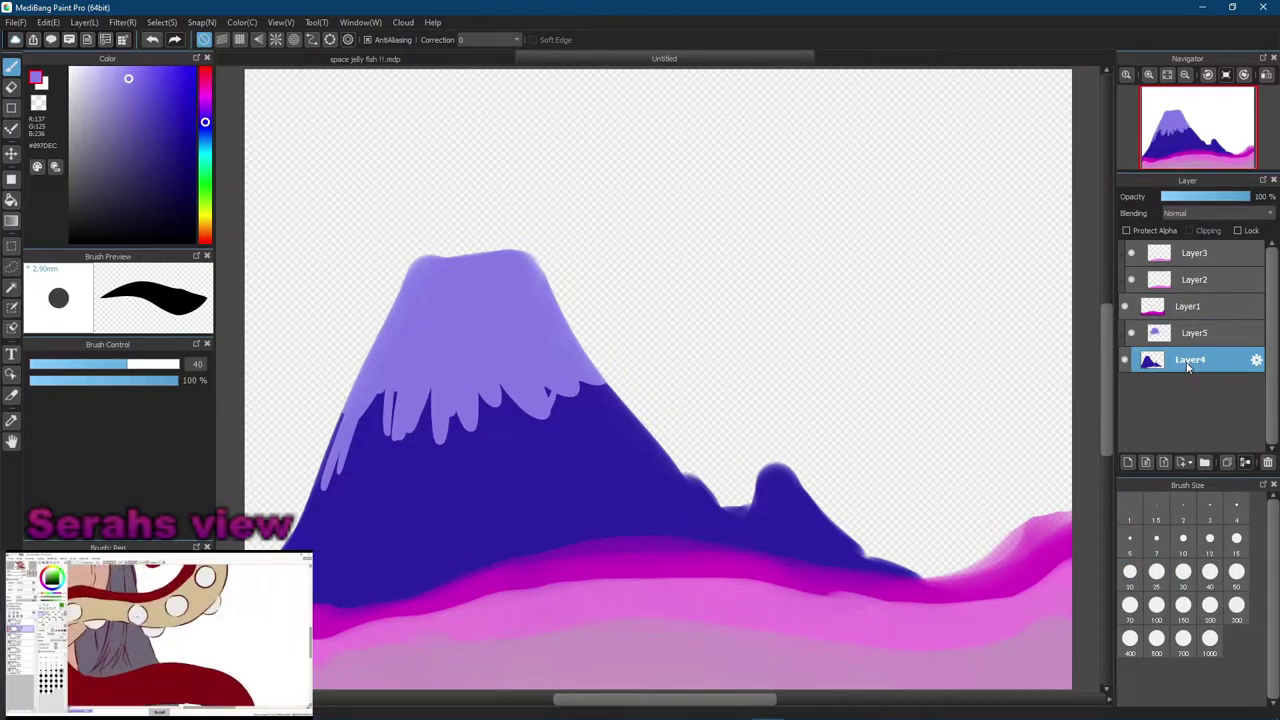
left_click(383, 458, "alt")
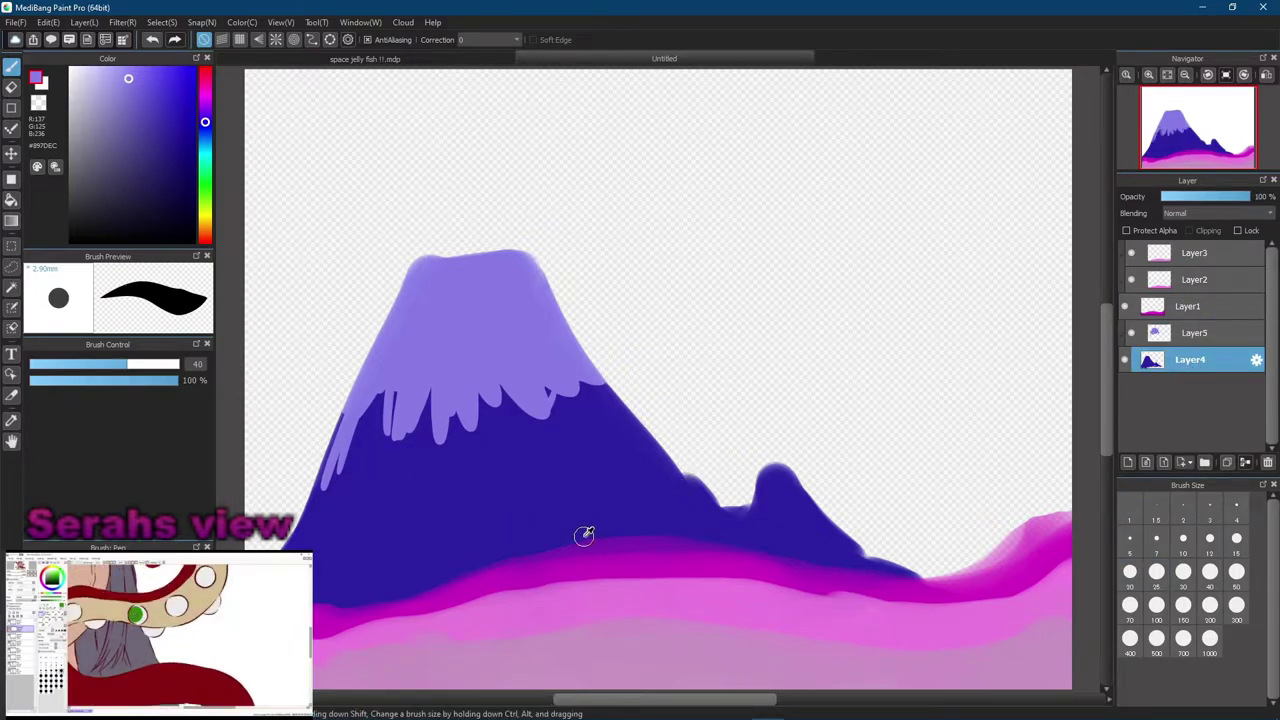
mouse_move(334, 520)
left_mouse_down()
mouse_move(300, 480)
mouse_move(295, 505)
mouse_move(355, 428)
left_mouse_up()
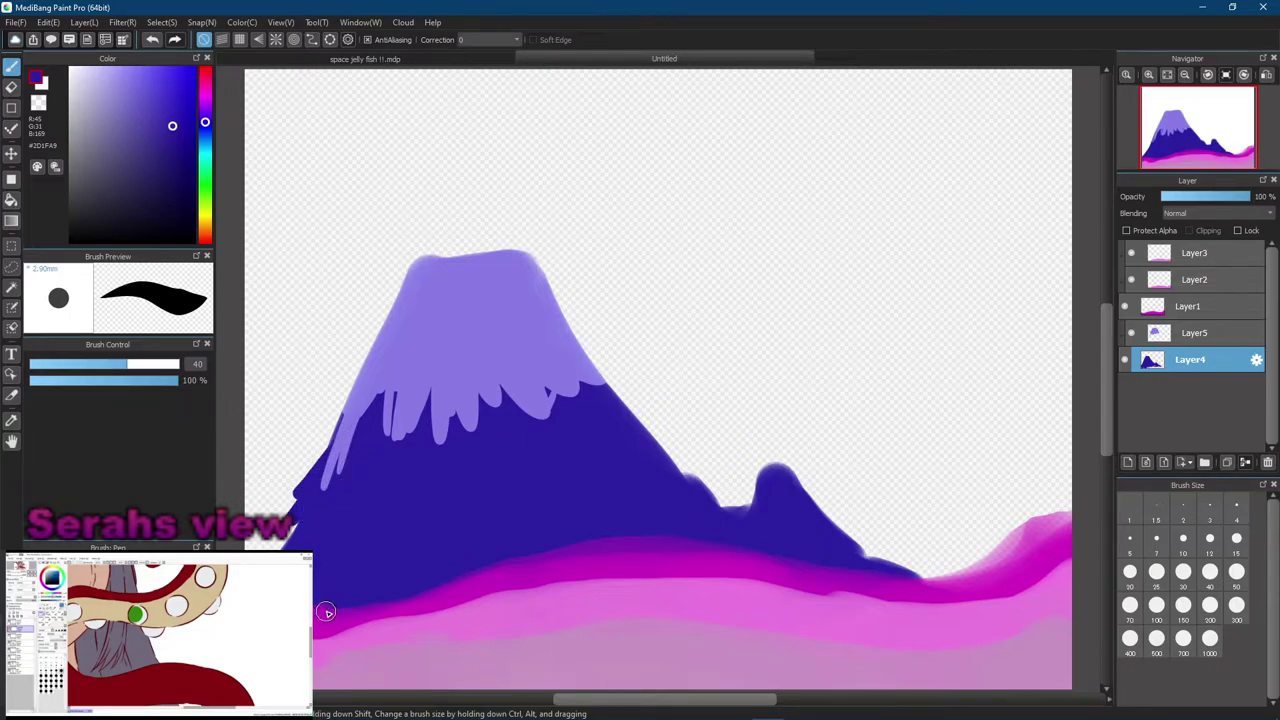
key("ctrl+z")
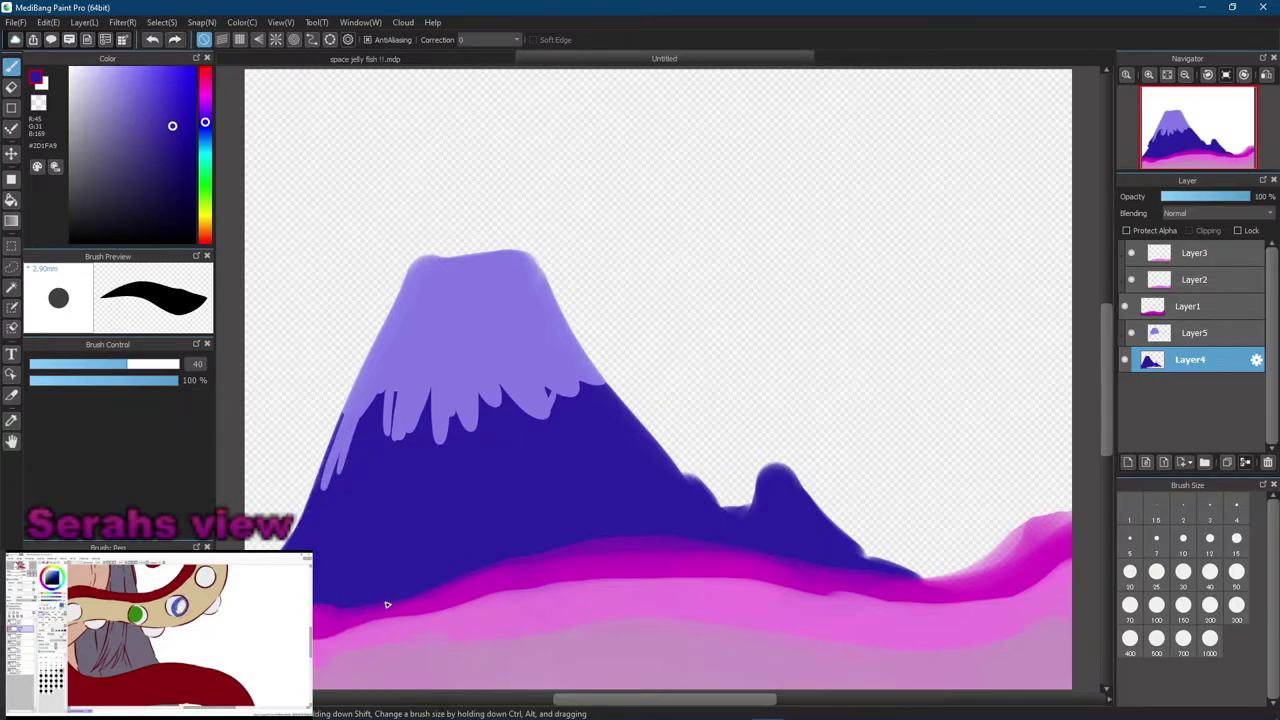
Try placing Layer5 beneath Layer4, return it above Layer4, and clip it to the mountain again
left_click_drag(1181, 335, 1168, 372)
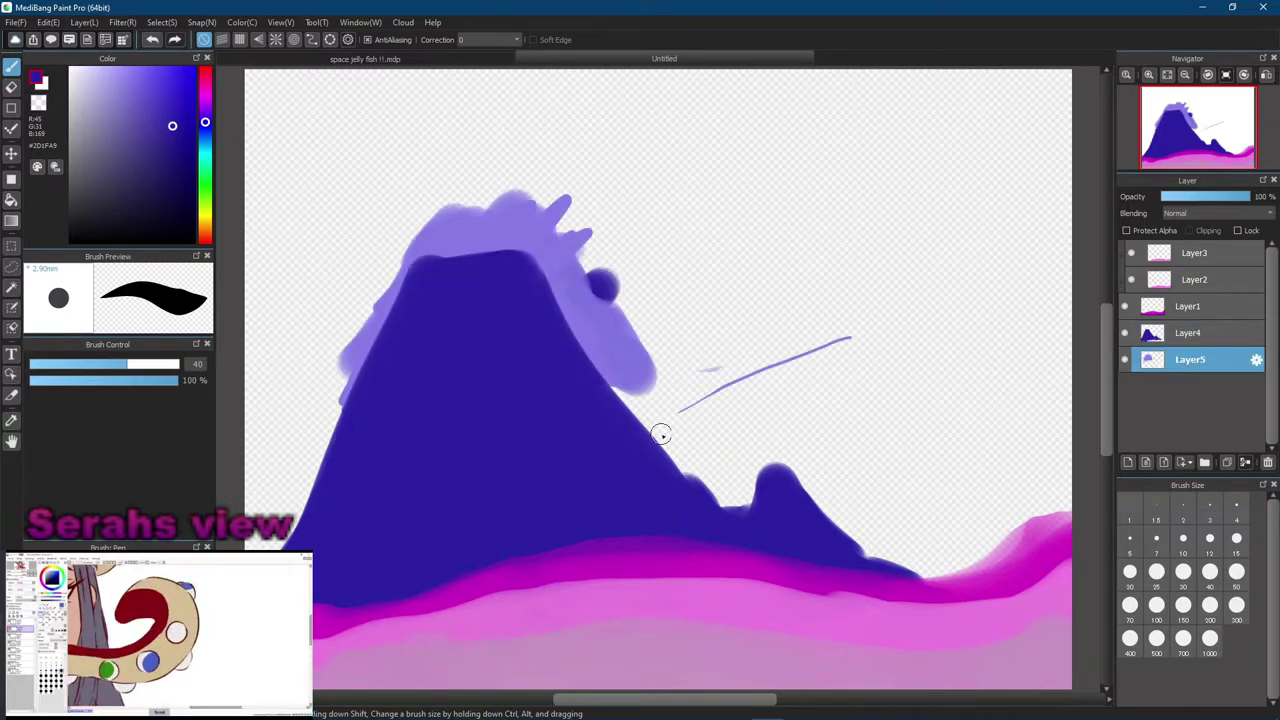
left_click(1222, 73)
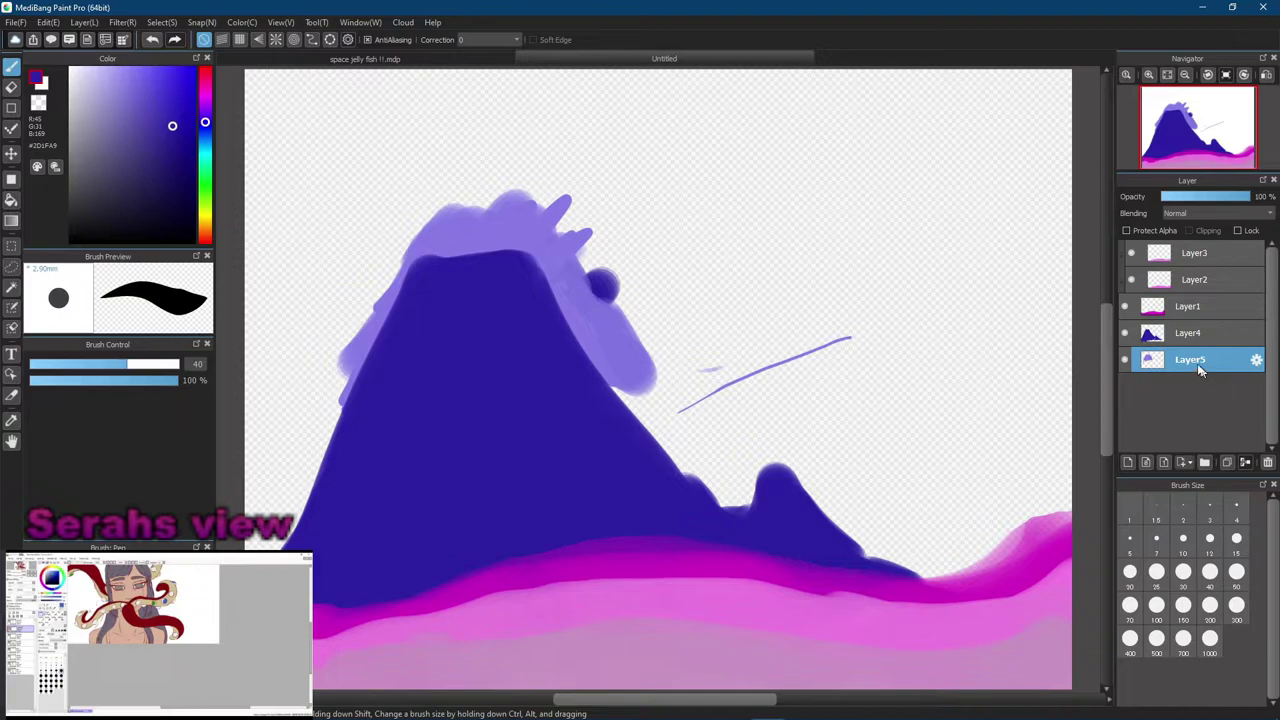
left_click_drag(1184, 338, 1178, 362)
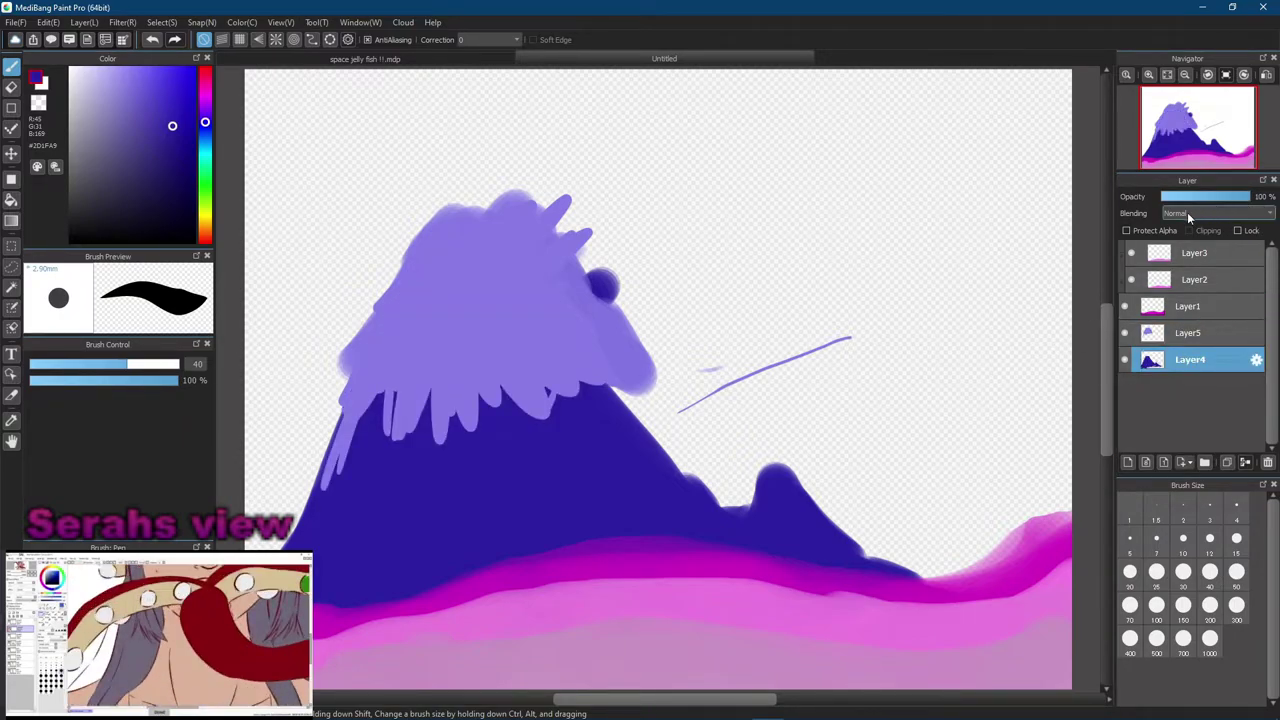
left_click(1160, 333)
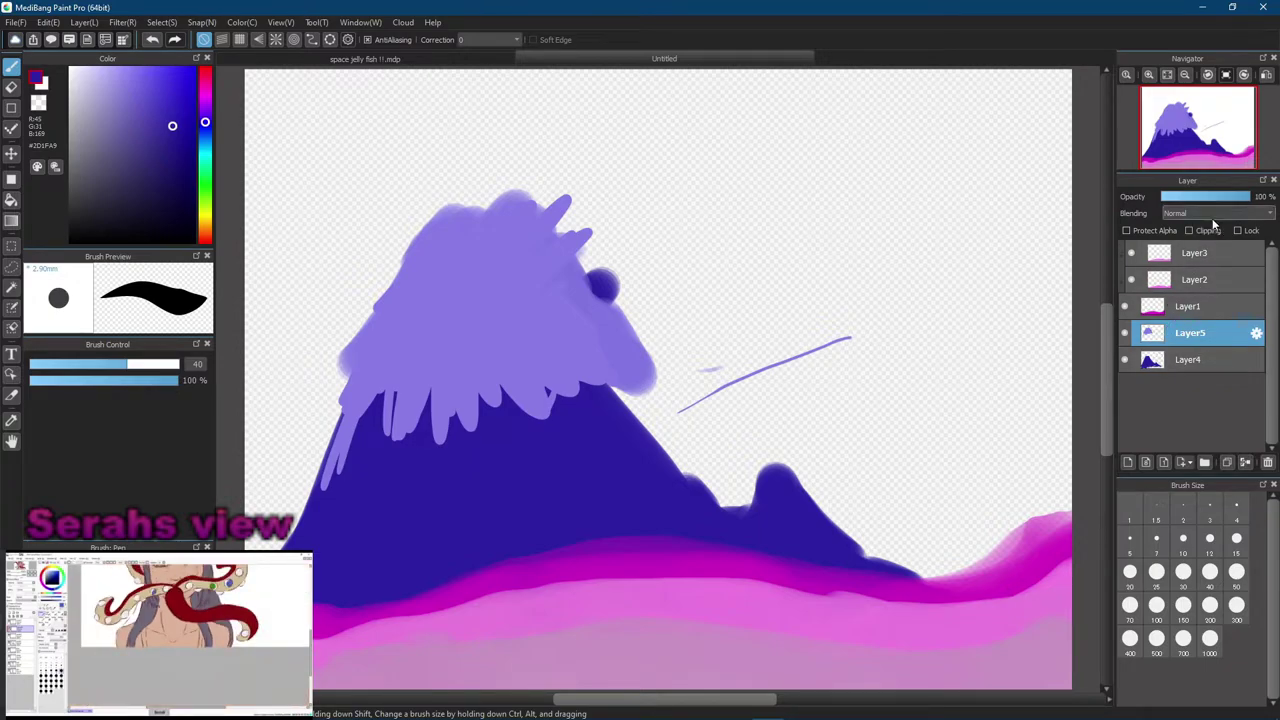
left_click(1190, 231)
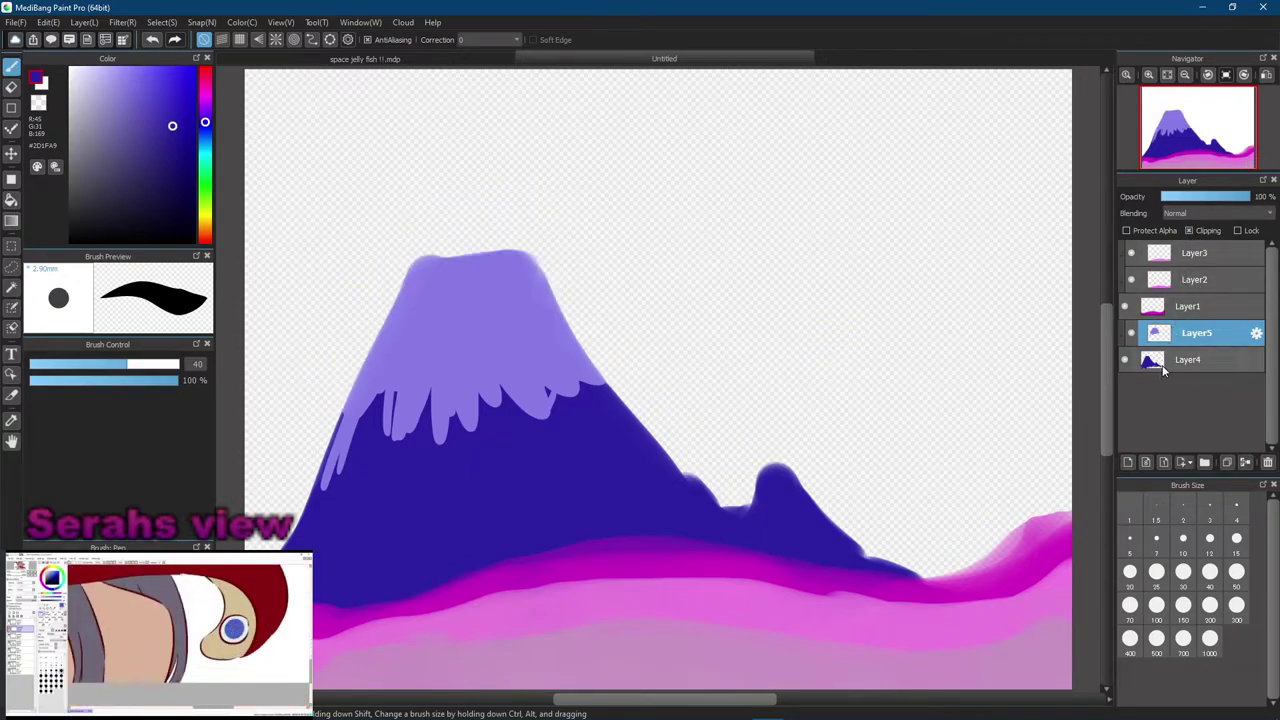
Try crossing deep-blue streaks over the snow cap's lower edge on Layer5, and undo them
mouse_move(465, 421)
left_mouse_down()
mouse_move(439, 472)
mouse_move(312, 546)
mouse_move(408, 452)
mouse_move(393, 592)
mouse_move(434, 438)
left_mouse_up()
left_click_drag(406, 352, 400, 447)
mouse_move(500, 327)
left_mouse_down()
mouse_move(467, 424)
mouse_move(491, 366)
mouse_move(551, 406)
left_mouse_up()
left_click_drag(571, 330, 536, 410)
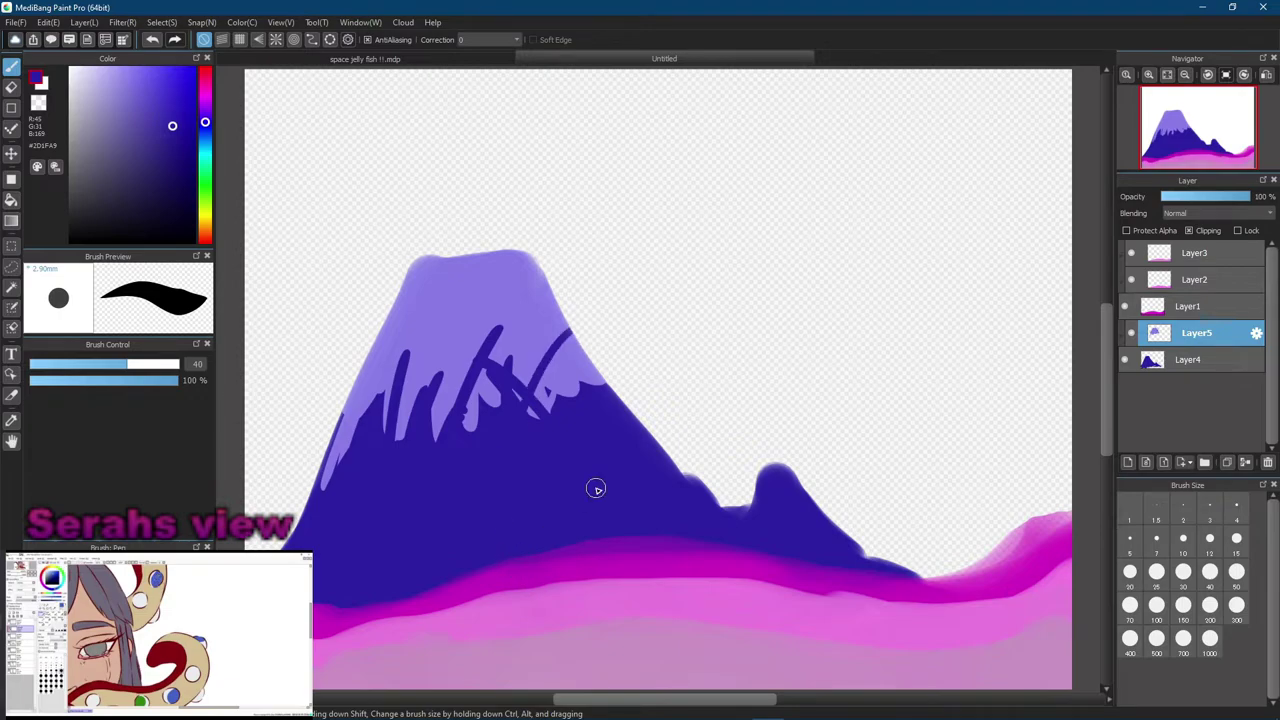
key("ctrl+z")
key("ctrl+z")
key("ctrl+z")
key("ctrl+z")
key("ctrl+z")
key("ctrl+z")
key("ctrl+z")
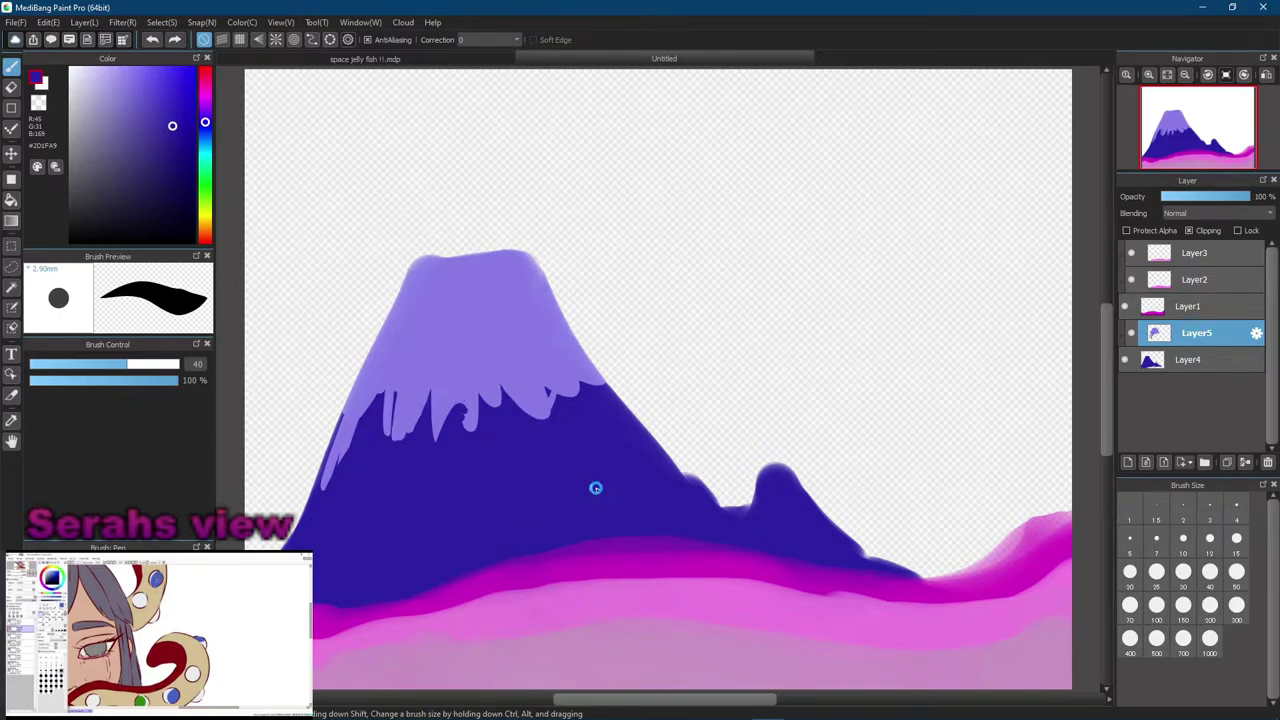
key("ctrl+z")
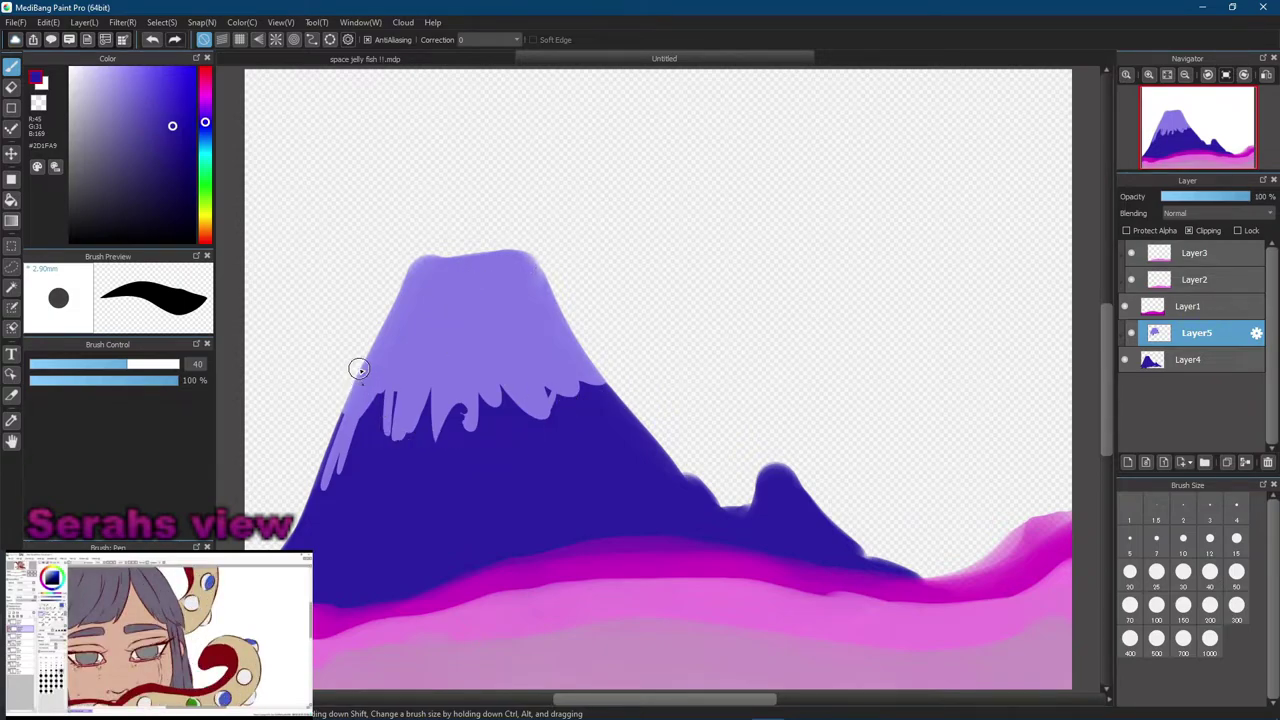
Try a row of deep-blue spikes cutting upward between the snow cap's drips, and undo them
left_click_drag(358, 372, 337, 472)
mouse_move(412, 362)
left_mouse_down()
mouse_move(394, 436)
mouse_move(410, 440)
left_mouse_up()
left_click_drag(453, 354, 436, 424)
mouse_move(488, 366)
left_mouse_down()
mouse_move(475, 430)
mouse_move(490, 405)
left_mouse_up()
left_click_drag(522, 344, 558, 410)
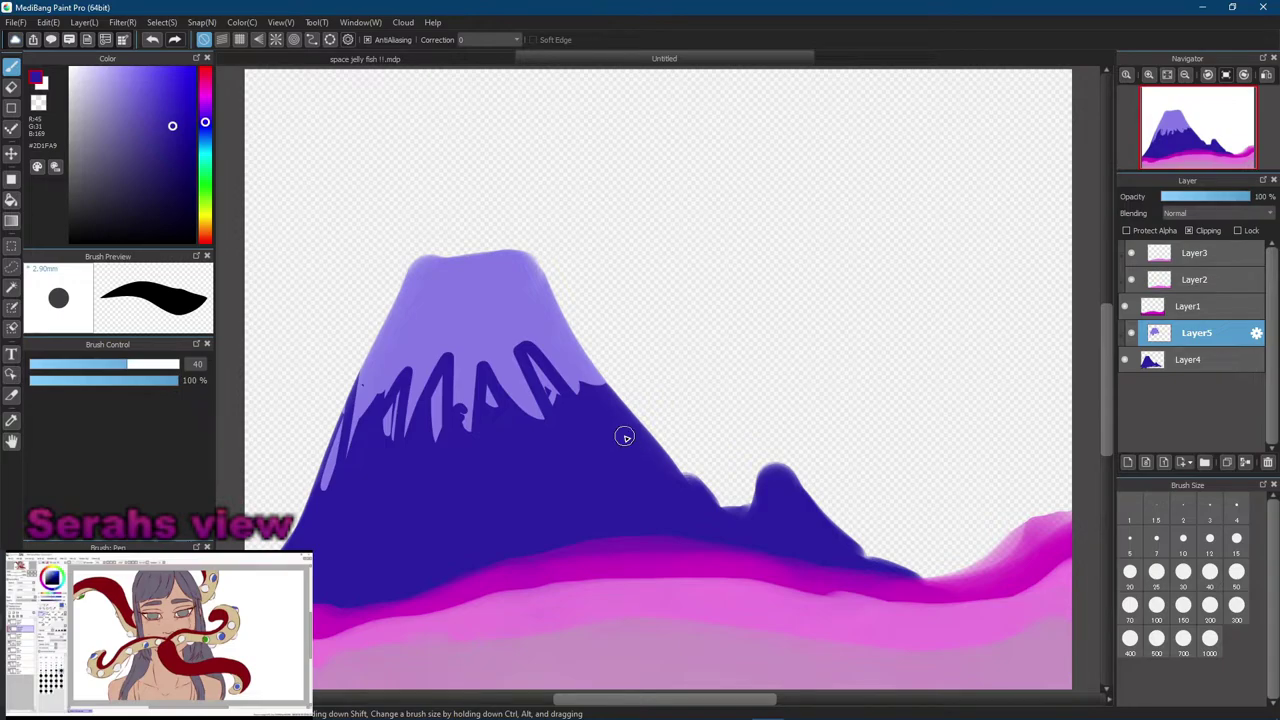
key("ctrl+z")
key("ctrl+z")
key("ctrl+z")
key("ctrl+z")
key("ctrl+z")
key("ctrl+z")
Try a tall deep-blue zigzag reaching high into the snow cap, and undo it
mouse_move(320, 476)
left_mouse_down()
mouse_move(401, 341)
mouse_move(460, 341)
mouse_move(493, 314)
mouse_move(548, 391)
left_mouse_up()
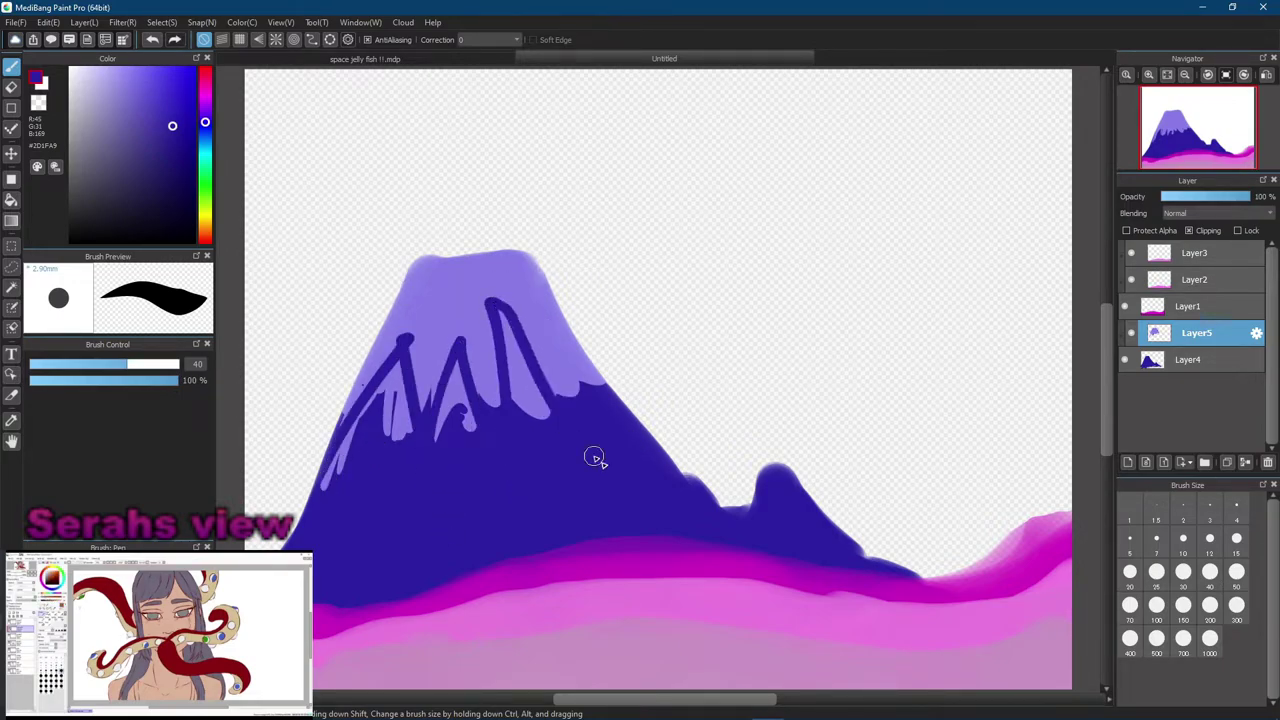
key("ctrl+z")
key("ctrl+z")
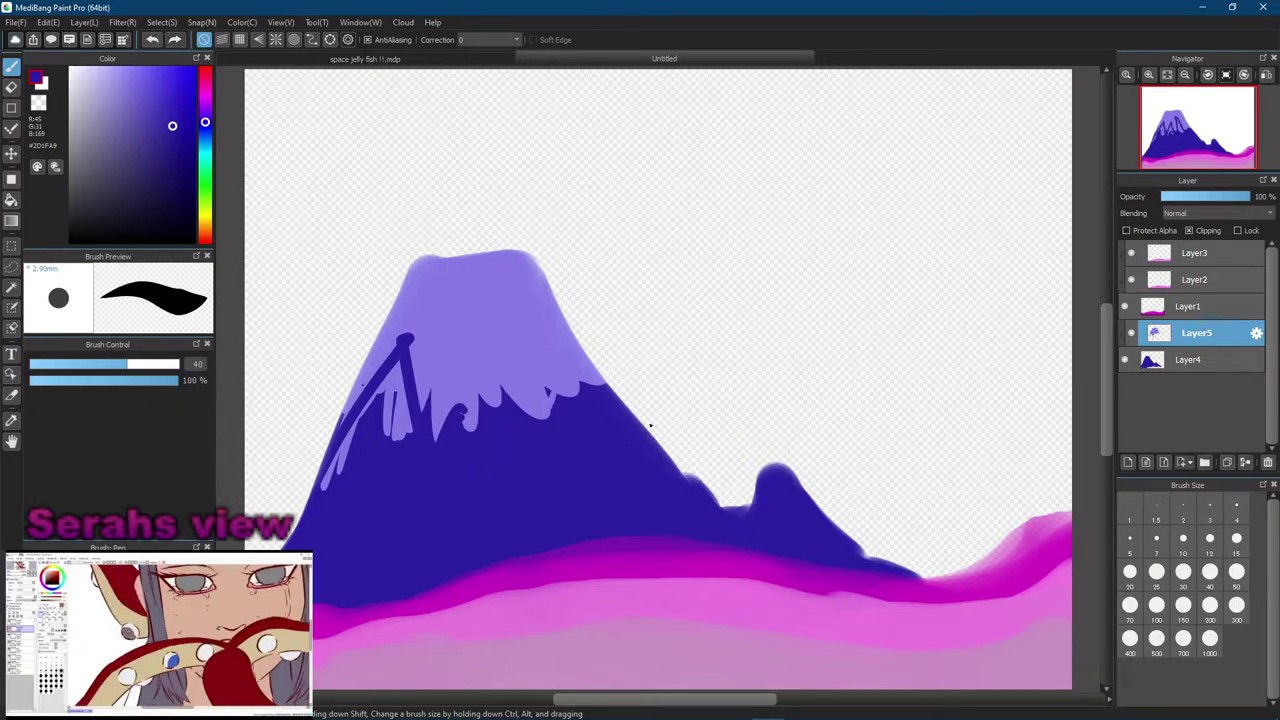
key("ctrl+z")
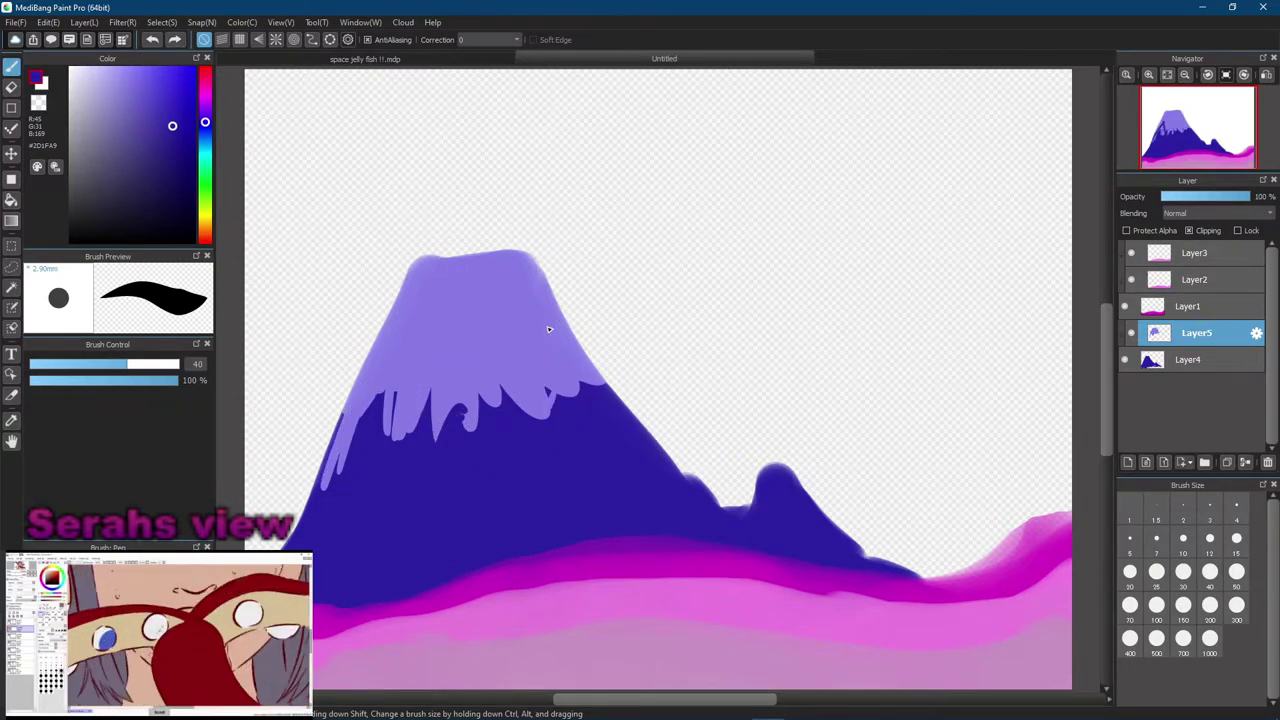
Outline a low deep-blue zigzag from the left slope across the middle of the snow cap's lower edge
mouse_move(320, 490)
left_mouse_down()
mouse_move(386, 380)
mouse_move(398, 432)
mouse_move(463, 369)
mouse_move(472, 402)
mouse_move(502, 412)
left_mouse_up()
mouse_move(488, 358)
left_mouse_down()
mouse_move(512, 400)
mouse_move(466, 428)
left_mouse_up()
mouse_move(496, 352)
left_mouse_down()
mouse_move(512, 392)
mouse_move(548, 415)
left_mouse_up()
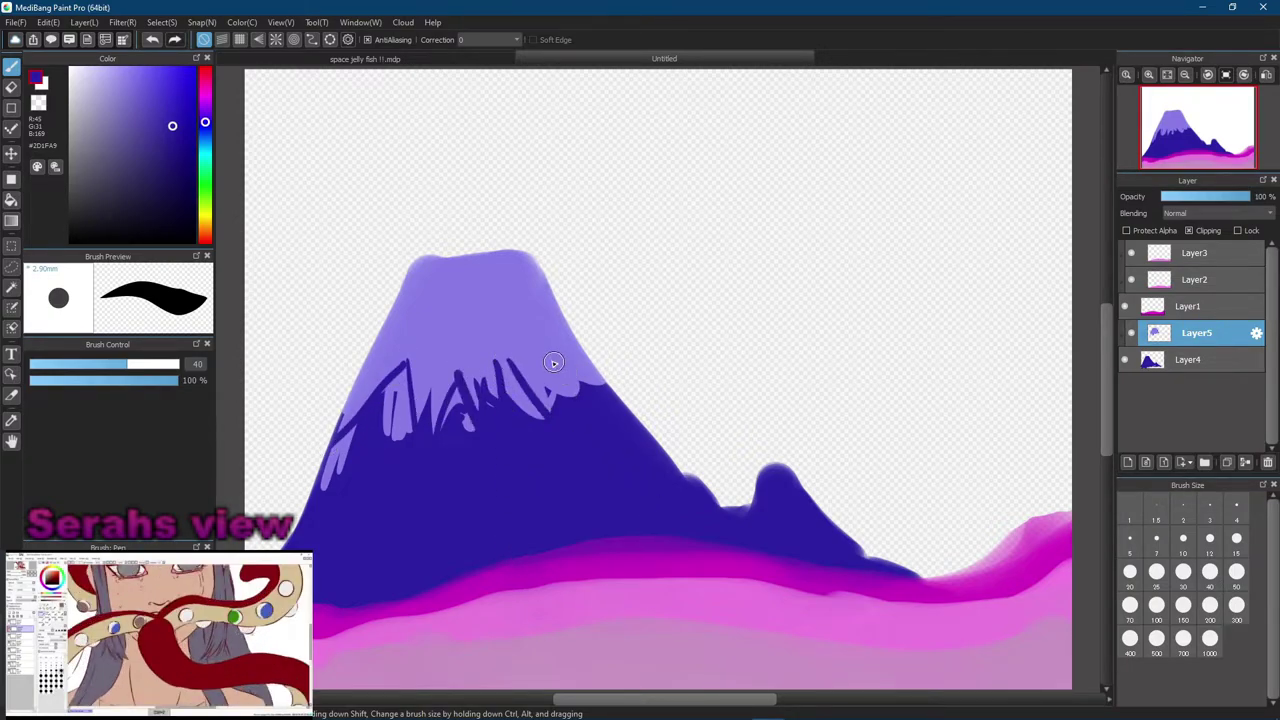
Cut sharp deep-blue peaks into the snow cap's right part and paint over the leftover drips below the jagged outline
left_click_drag(508, 355, 522, 392)
mouse_move(548, 345)
left_mouse_down()
mouse_move(553, 387)
mouse_move(567, 343)
mouse_move(558, 356)
mouse_move(594, 398)
left_mouse_up()
mouse_move(586, 352)
left_mouse_down()
mouse_move(580, 385)
mouse_move(562, 390)
mouse_move(560, 366)
mouse_move(558, 388)
mouse_move(586, 368)
left_mouse_up()
mouse_move(505, 360)
left_mouse_down()
mouse_move(459, 451)
mouse_move(504, 346)
mouse_move(473, 430)
mouse_move(503, 352)
mouse_move(525, 429)
mouse_move(507, 357)
mouse_move(484, 406)
mouse_move(546, 423)
left_mouse_up()
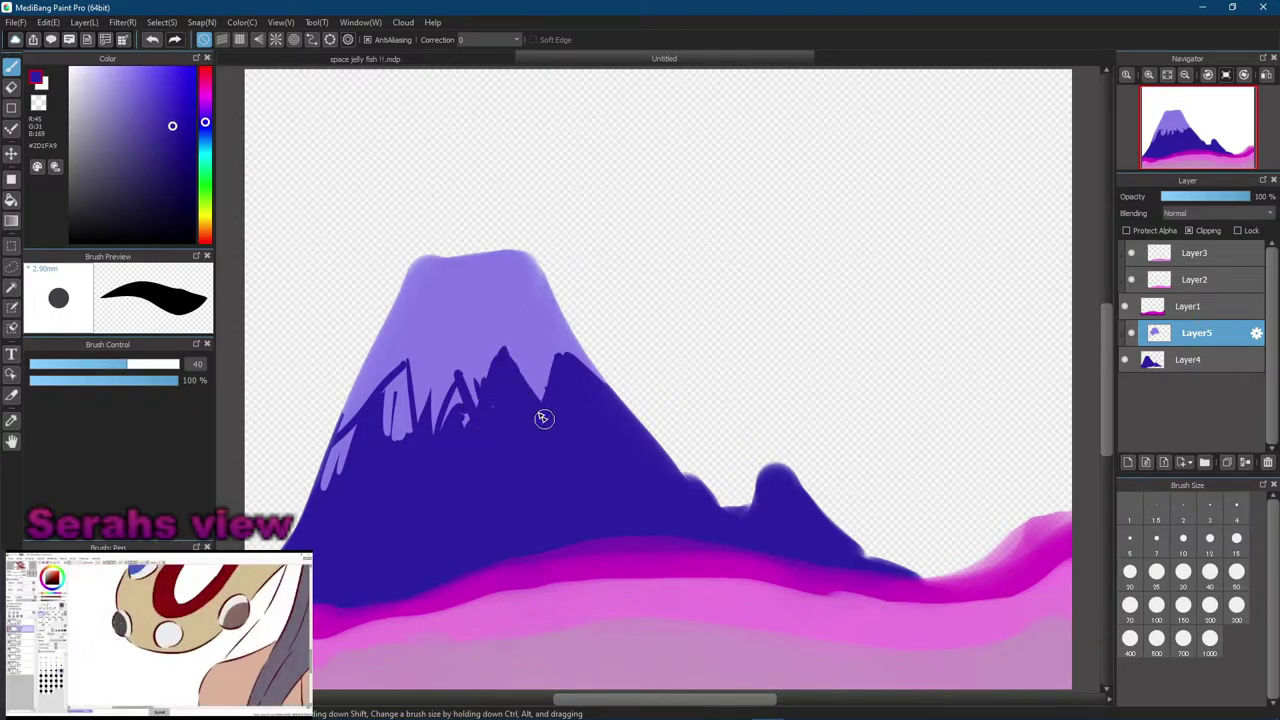
mouse_move(471, 434)
left_mouse_down()
mouse_move(483, 399)
mouse_move(461, 431)
mouse_move(451, 397)
mouse_move(440, 441)
mouse_move(468, 426)
mouse_move(454, 461)
mouse_move(391, 457)
mouse_move(390, 380)
mouse_move(403, 383)
mouse_move(388, 392)
mouse_move(402, 369)
mouse_move(403, 401)
left_mouse_up()
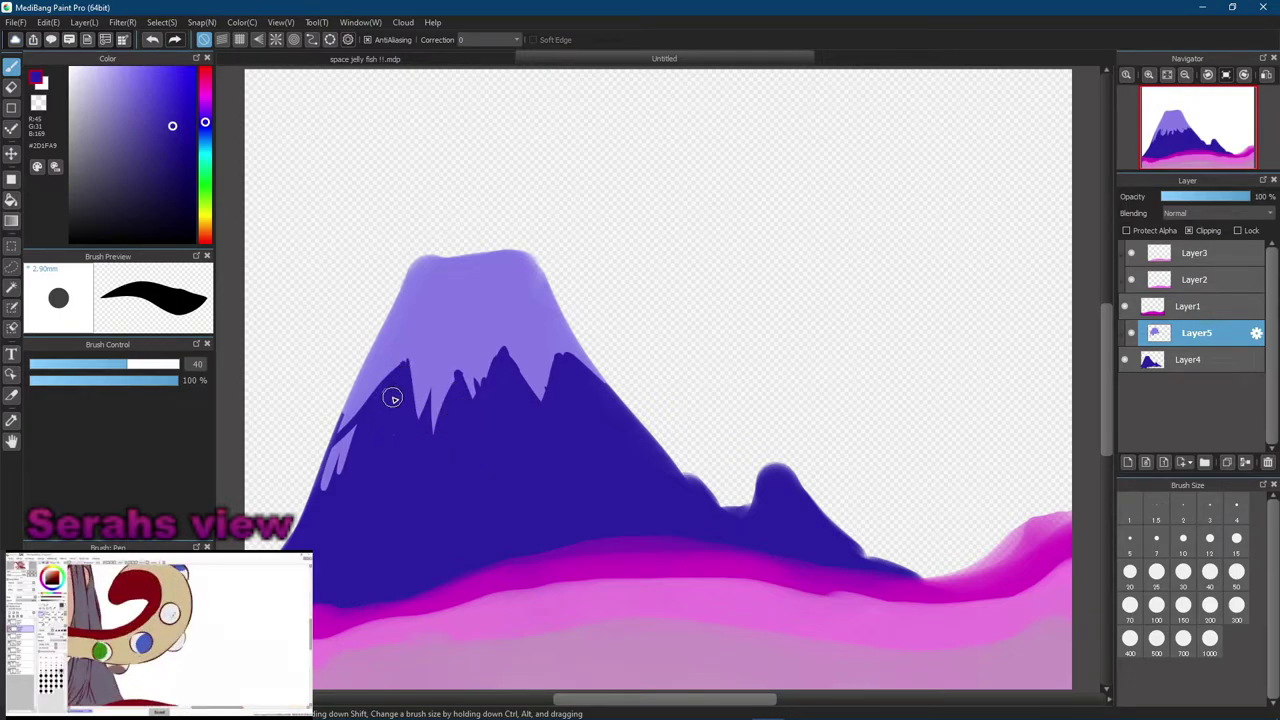
mouse_move(340, 486)
left_mouse_down()
mouse_move(377, 424)
mouse_move(379, 405)
mouse_move(367, 425)
mouse_move(393, 409)
mouse_move(418, 342)
left_mouse_up()
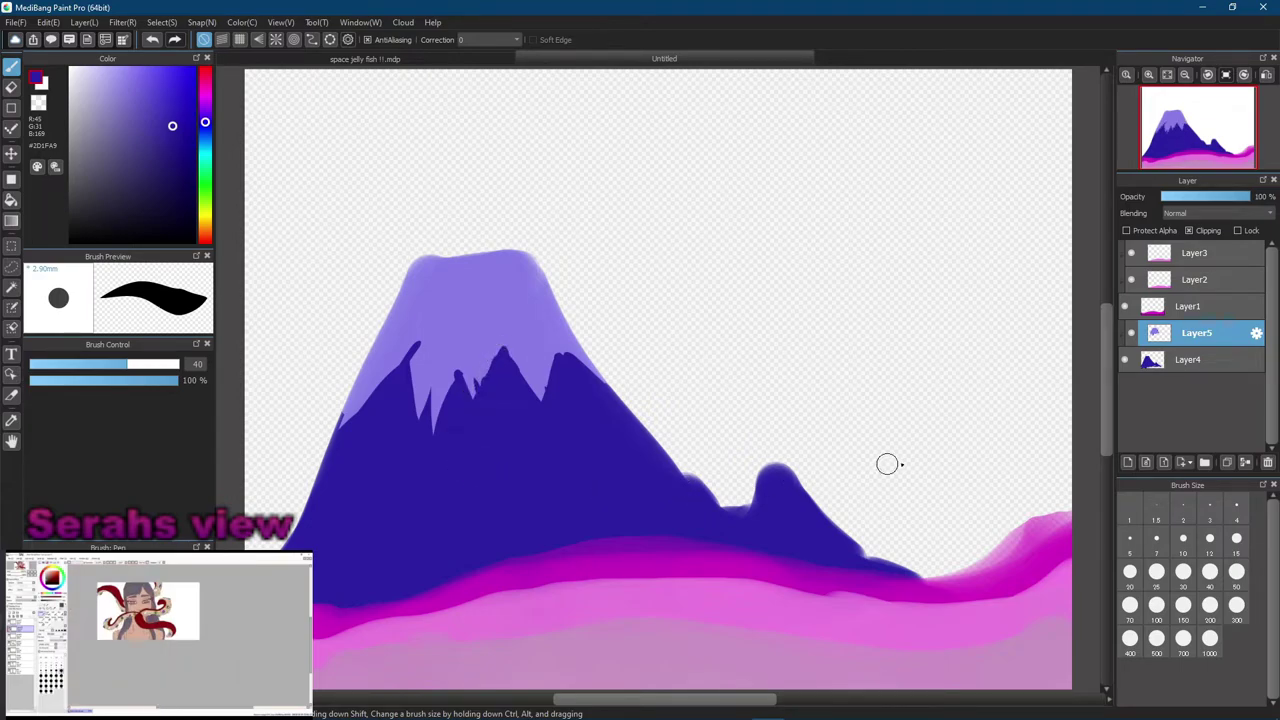
Sharpen the snow cap's points on Layer5 with the sampled light violet #897DEC and add a thin drip near the right slope
left_click(1166, 367)
left_click(1191, 338)
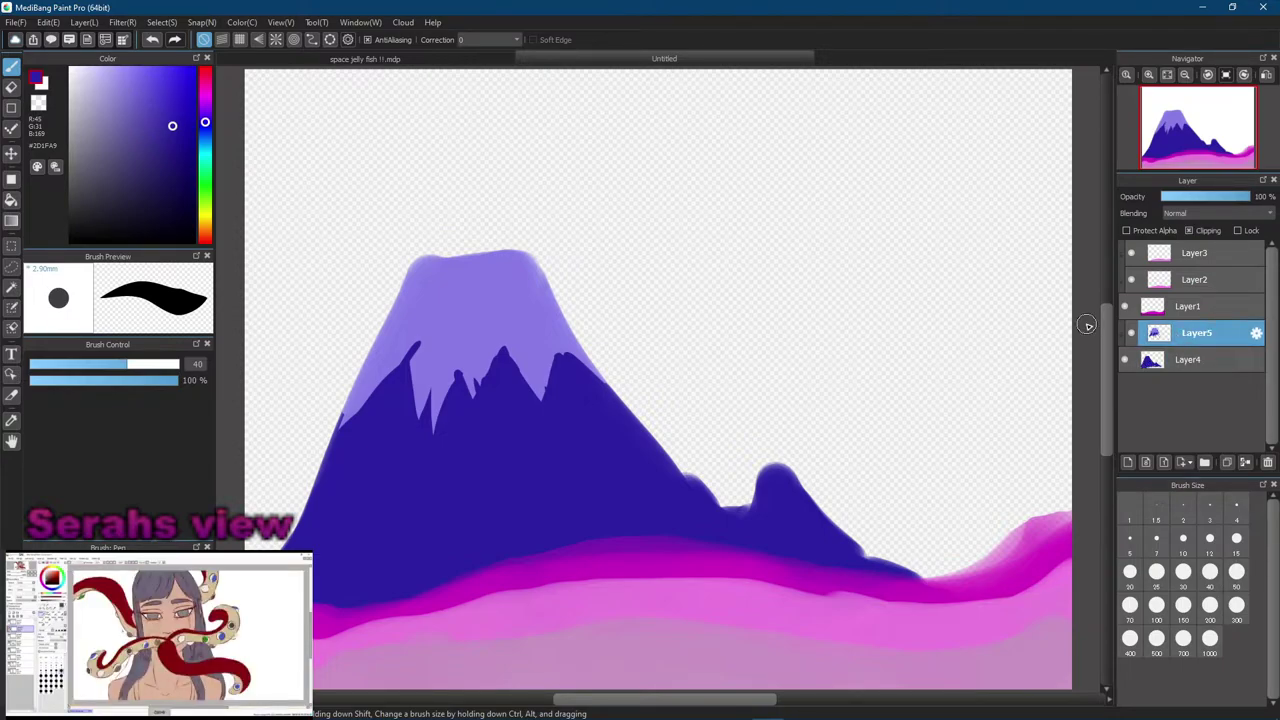
left_click(476, 330, "alt")
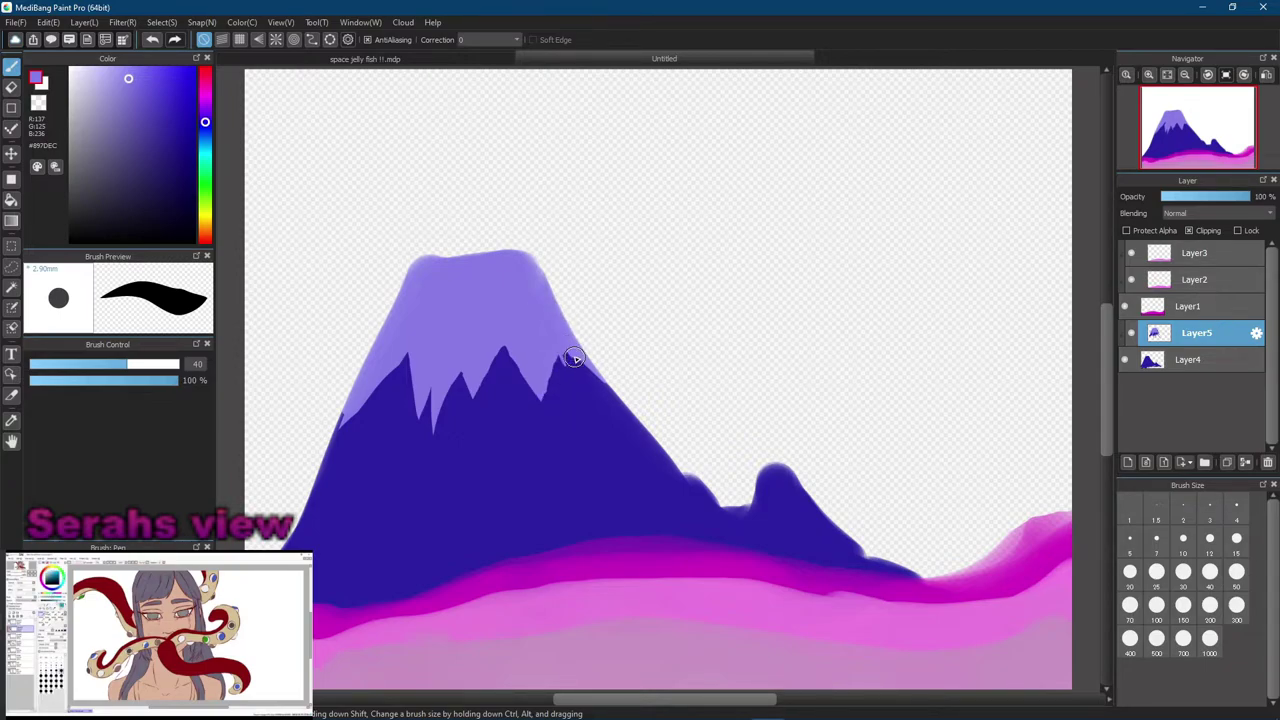
left_click_drag(570, 349, 587, 379)
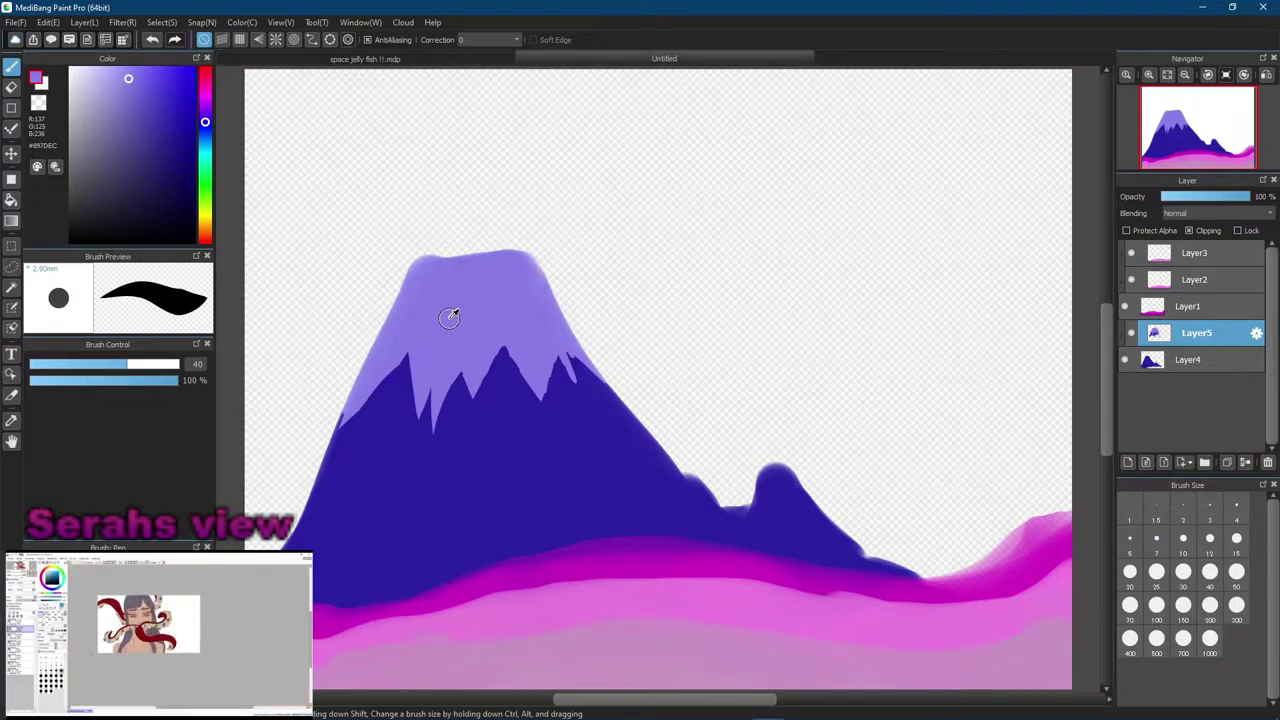
Paint two darker #6D64B9 shadow patches on the snow cap, one right of centre and one left of centre
left_click_drag(130, 82, 127, 115)
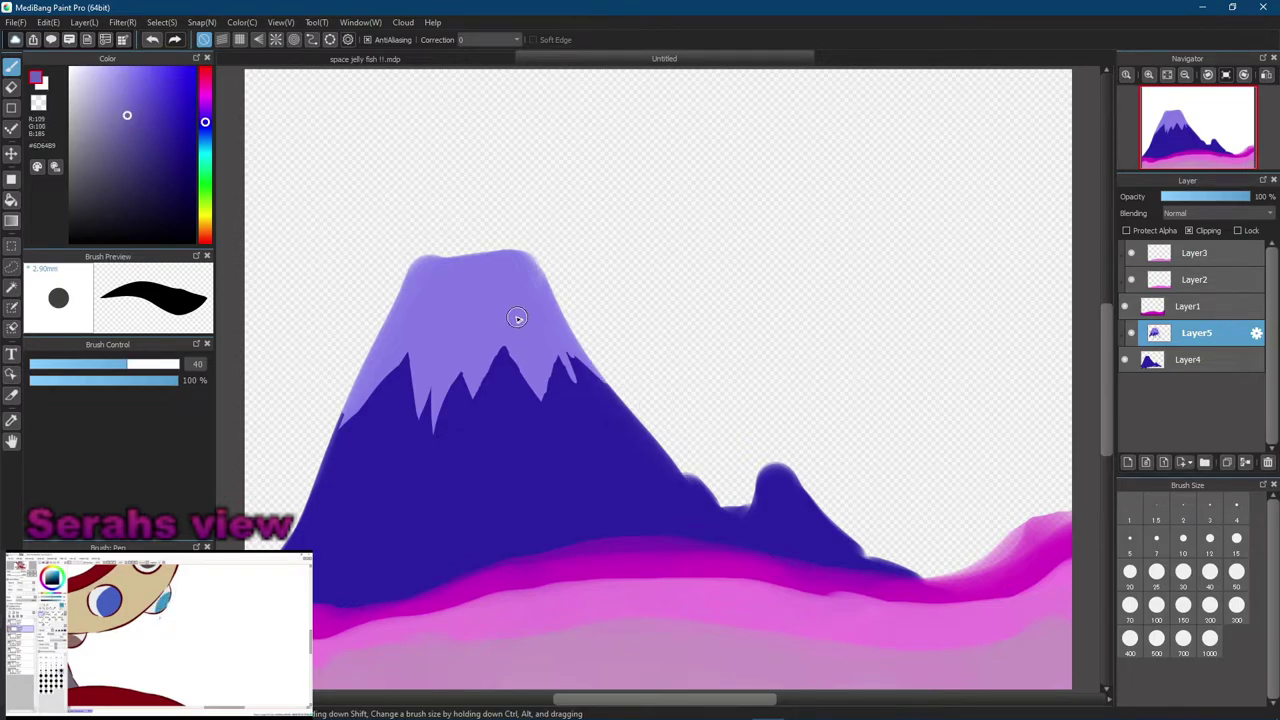
mouse_move(492, 282)
left_mouse_down()
mouse_move(508, 334)
mouse_move(494, 274)
mouse_move(521, 299)
mouse_move(514, 286)
mouse_move(506, 331)
mouse_move(527, 315)
mouse_move(508, 321)
mouse_move(517, 307)
mouse_move(507, 327)
mouse_move(534, 338)
mouse_move(522, 319)
mouse_move(540, 330)
mouse_move(526, 315)
mouse_move(542, 314)
mouse_move(493, 331)
mouse_move(531, 317)
mouse_move(507, 294)
mouse_move(546, 328)
left_mouse_up()
key("ctrl+z")
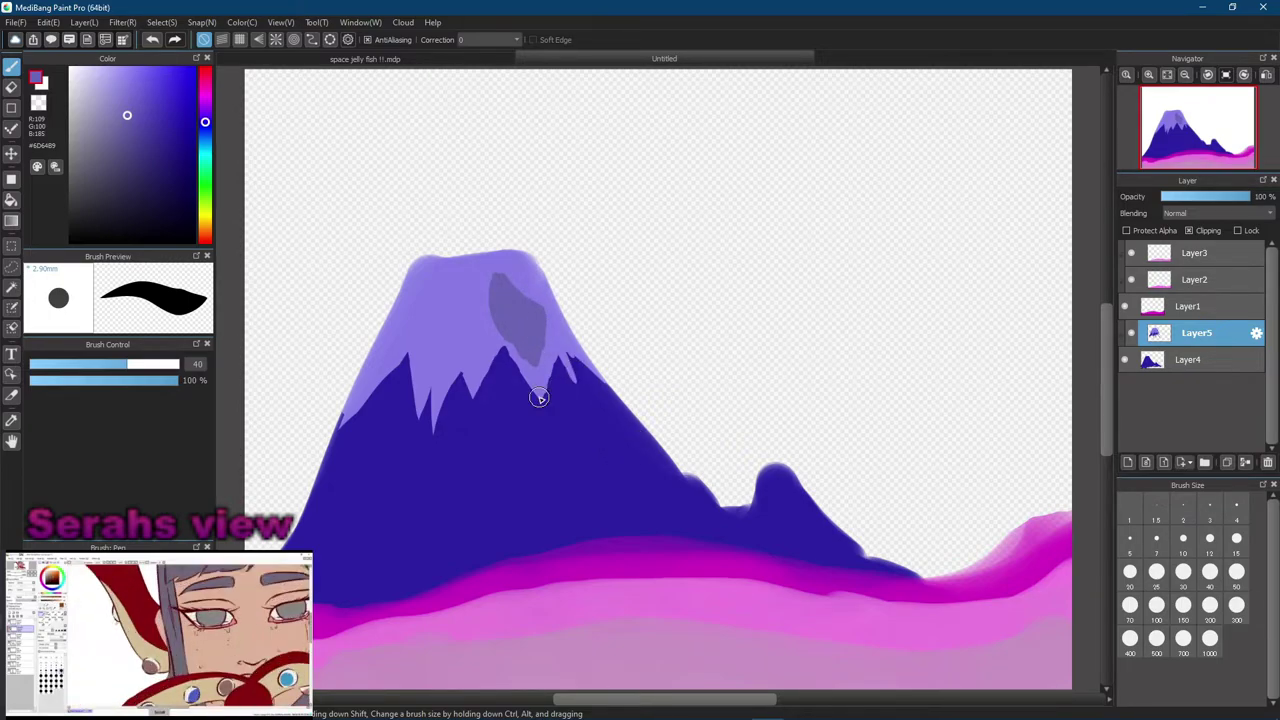
mouse_move(460, 326)
left_mouse_down()
mouse_move(428, 395)
mouse_move(453, 368)
mouse_move(443, 376)
mouse_move(463, 325)
mouse_move(431, 343)
mouse_move(452, 346)
mouse_move(460, 329)
mouse_move(435, 379)
left_mouse_up()
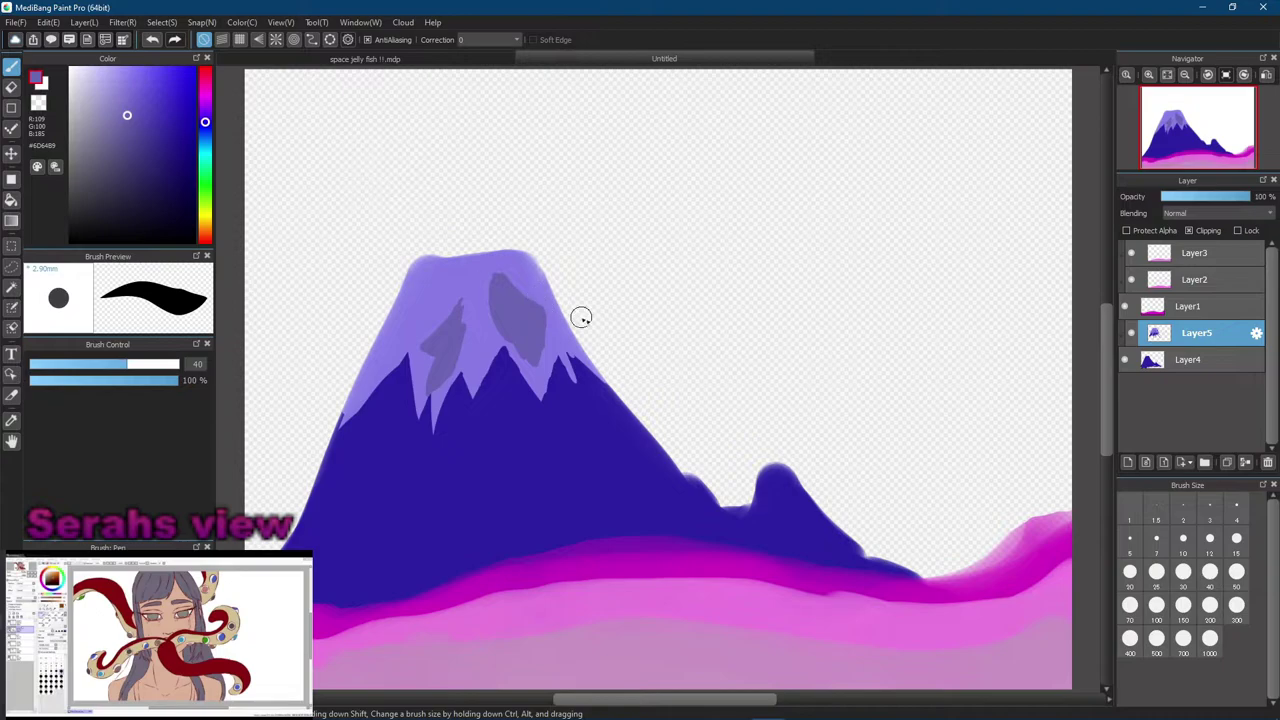
Paint pale #A29AE9 highlights on the snow cap's left side and near the summit, trimming their edges with #8A7EEC
left_click(111, 81)
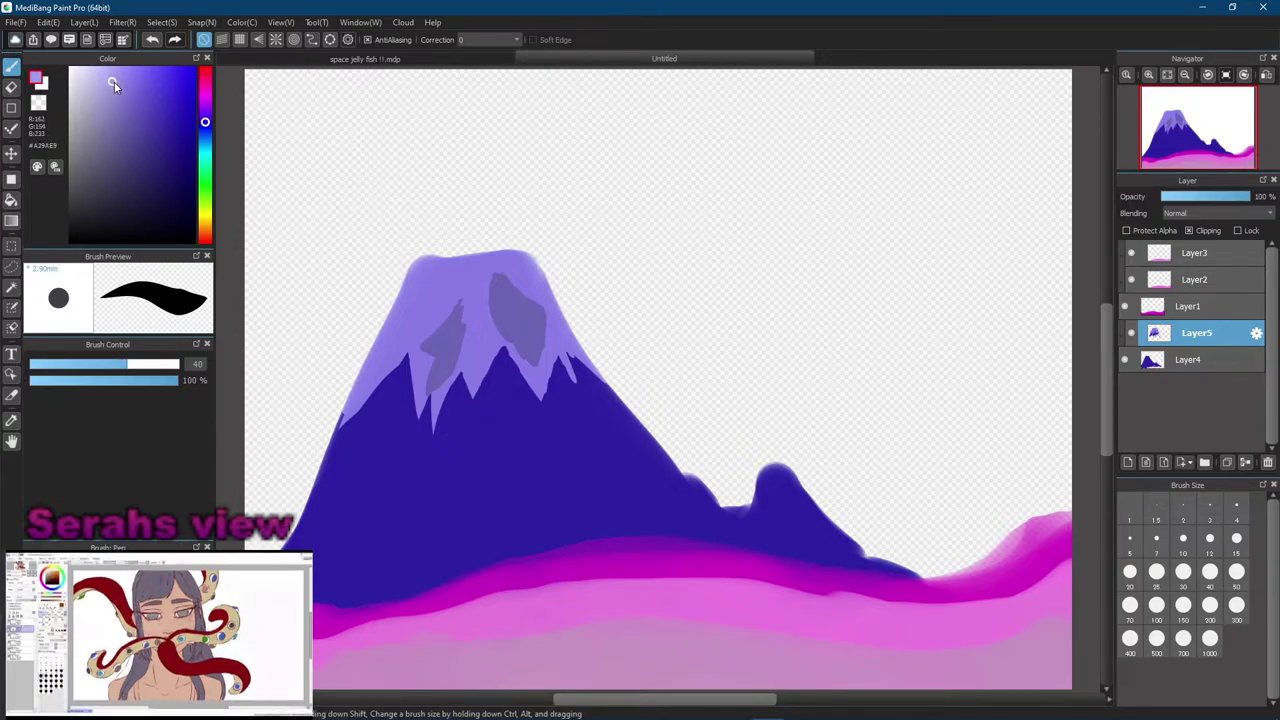
mouse_move(408, 279)
left_mouse_down()
mouse_move(452, 245)
mouse_move(353, 382)
mouse_move(406, 289)
left_mouse_up()
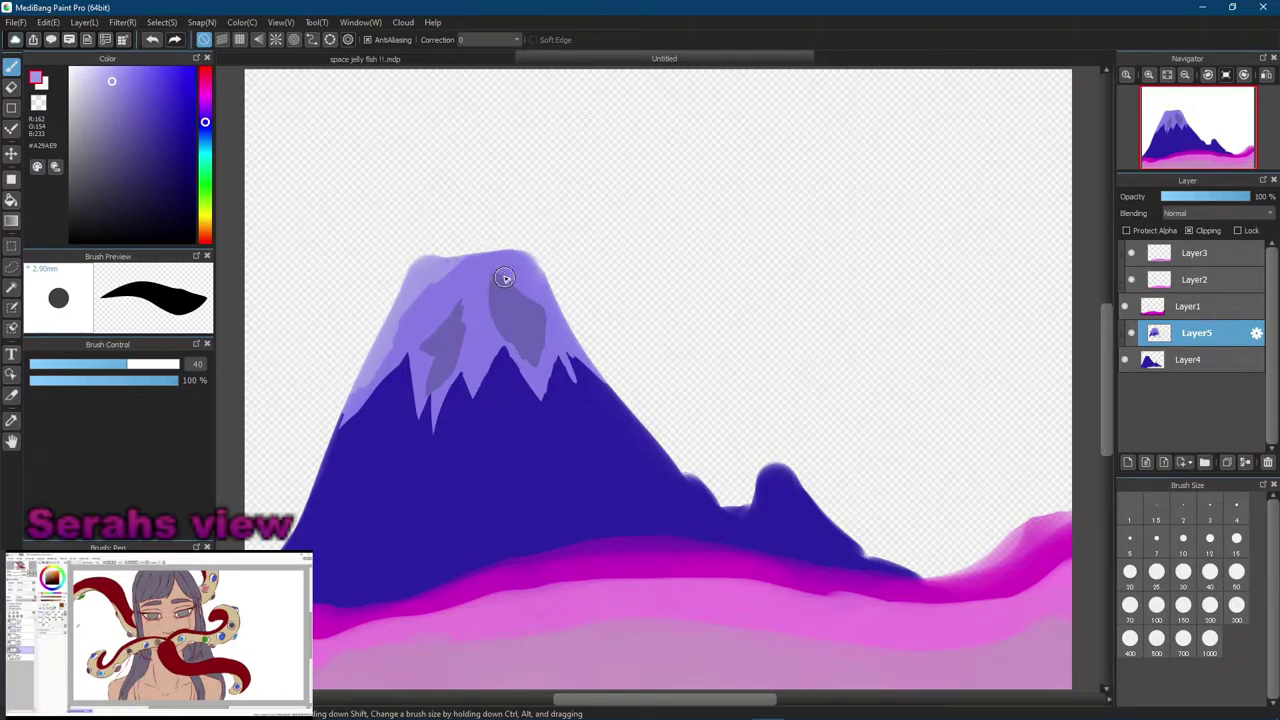
mouse_move(494, 257)
left_mouse_down()
mouse_move(475, 353)
mouse_move(482, 283)
mouse_move(487, 321)
mouse_move(480, 343)
mouse_move(471, 266)
mouse_move(495, 295)
left_mouse_up()
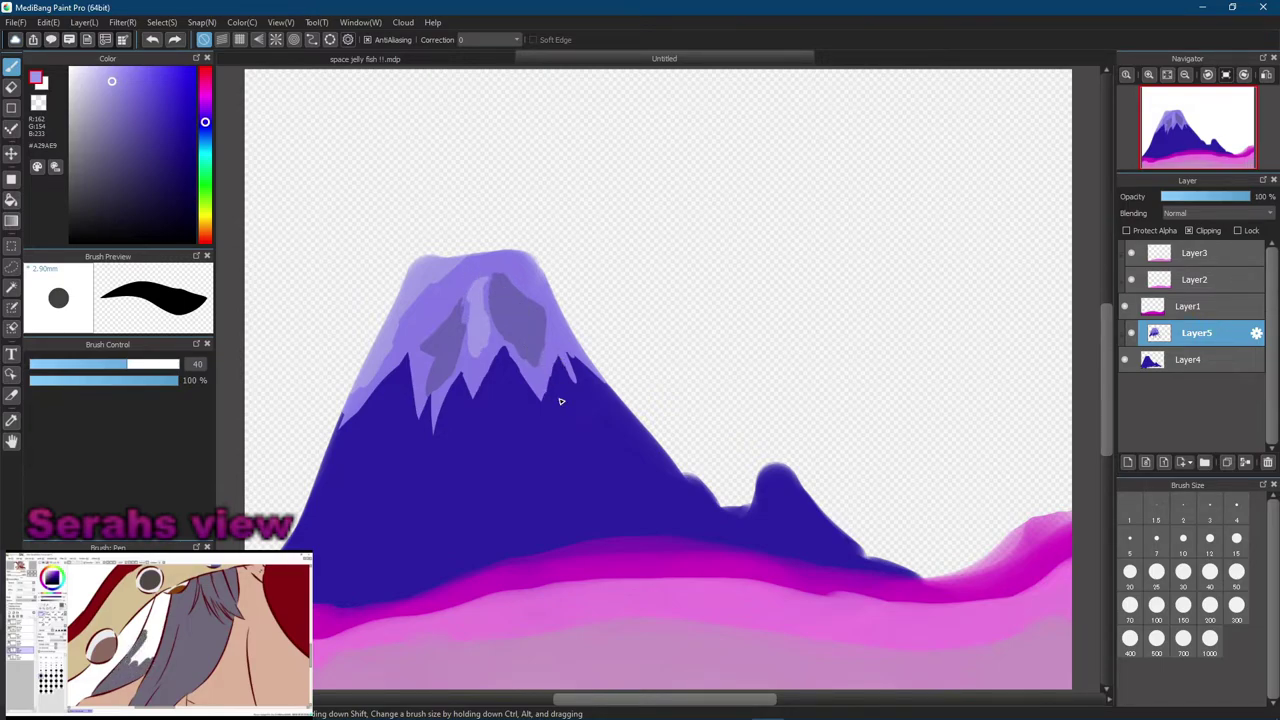
key("ctrl+z")
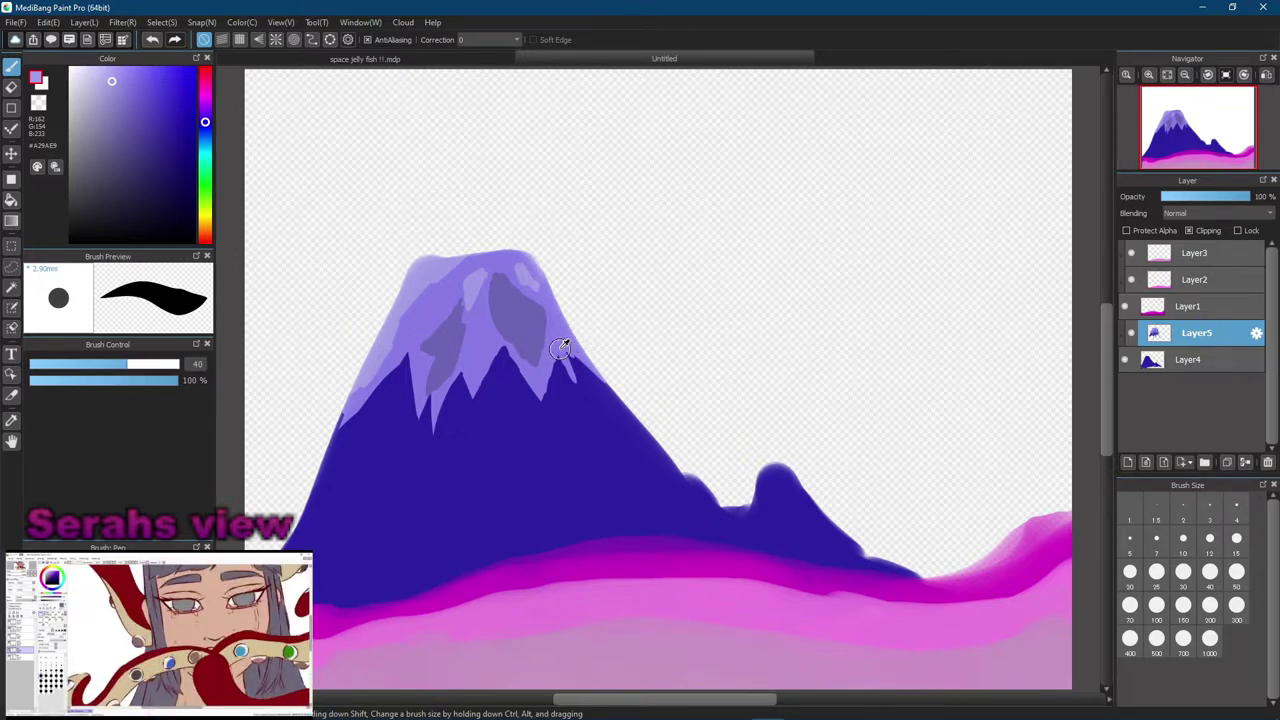
left_click(509, 266, "alt")
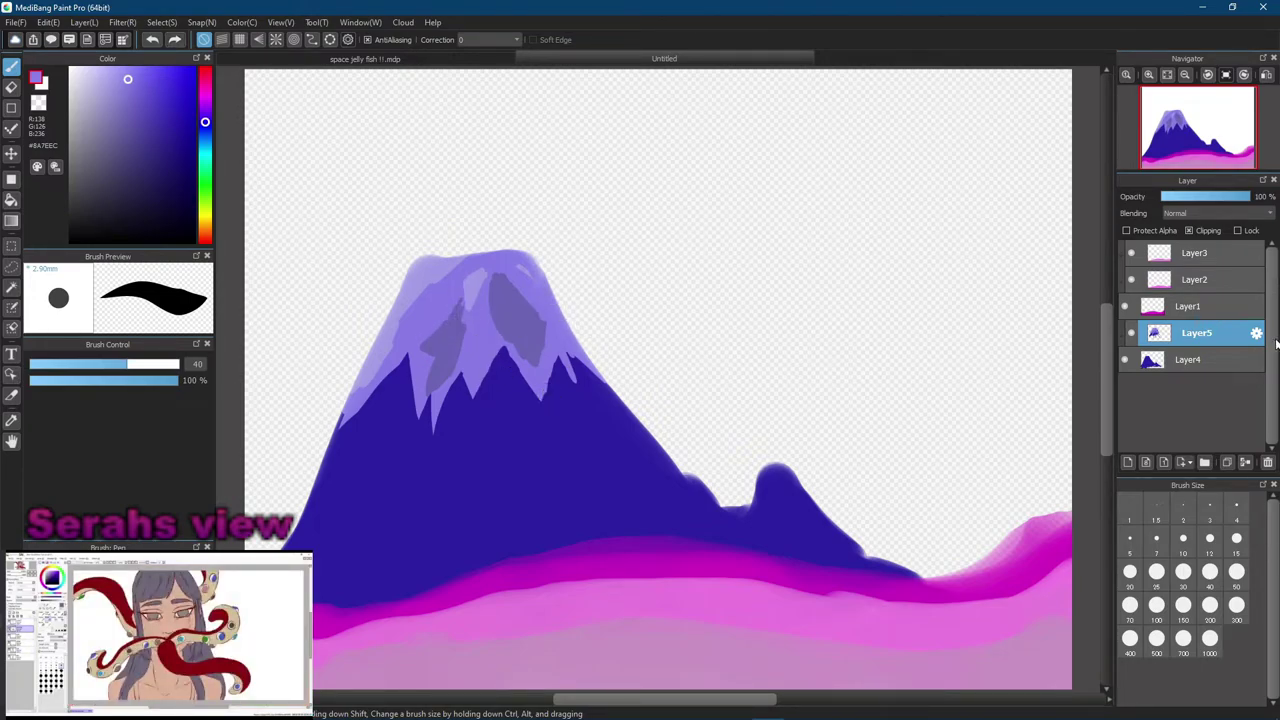
mouse_move(464, 283)
left_mouse_down()
mouse_move(471, 326)
mouse_move(472, 272)
mouse_move(458, 288)
mouse_move(499, 256)
mouse_move(478, 306)
mouse_move(503, 263)
left_mouse_up()
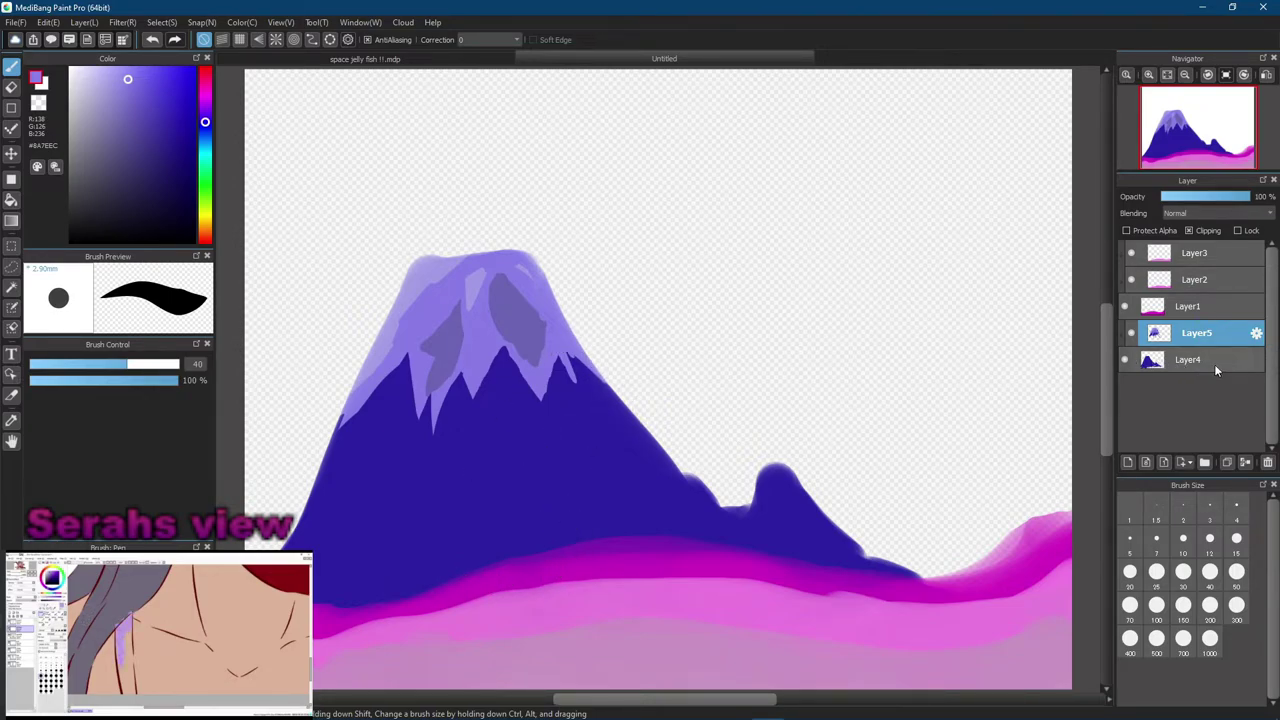
Make Layer4 the active layer and set the paint colour to near-black blue #0E064B
left_click(1184, 365)
left_click(126, 80)
left_click(184, 191)
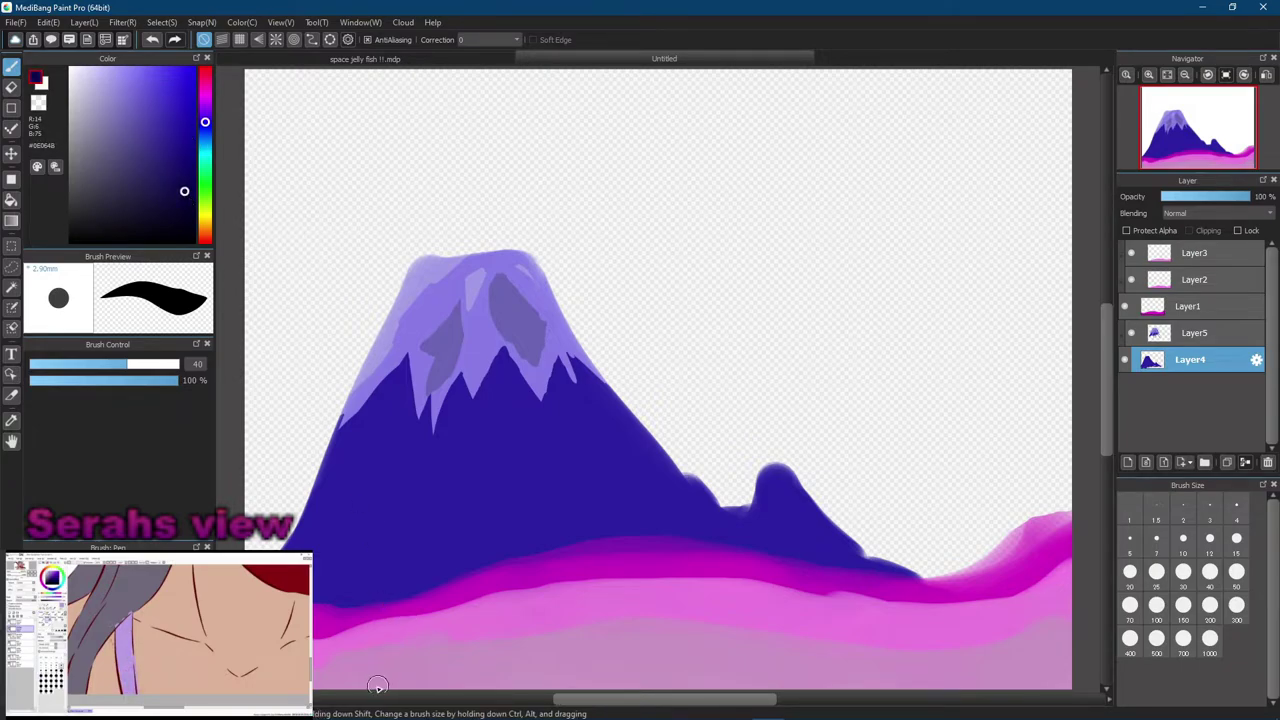
Try near-black blue streaks across the mountain's lower slopes, and undo all of them
mouse_move(348, 601)
left_mouse_down()
mouse_move(398, 516)
mouse_move(350, 613)
mouse_move(378, 566)
left_mouse_up()
mouse_move(433, 506)
left_mouse_down()
mouse_move(446, 573)
mouse_move(458, 525)
mouse_move(470, 540)
left_mouse_up()
mouse_move(558, 545)
left_mouse_down()
mouse_move(538, 483)
mouse_move(621, 604)
mouse_move(594, 557)
mouse_move(560, 549)
mouse_move(540, 508)
left_mouse_up()
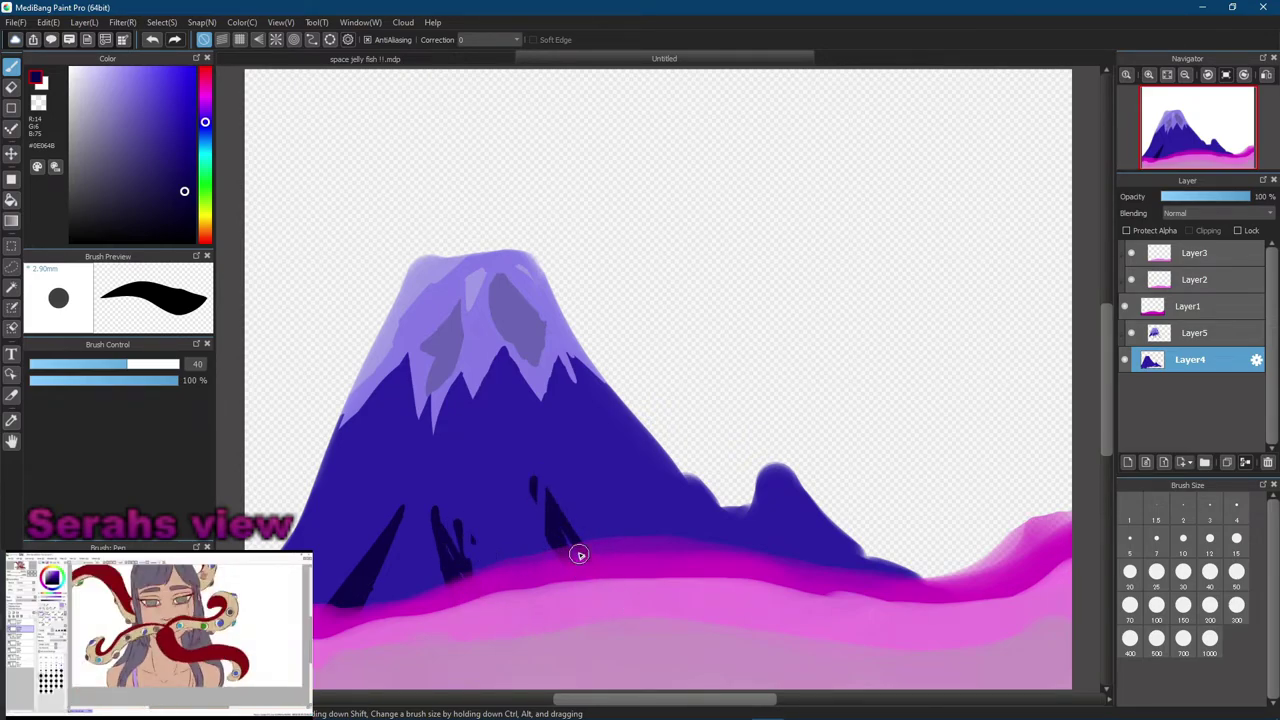
left_click_drag(575, 465, 615, 538)
left_click_drag(616, 478, 668, 546)
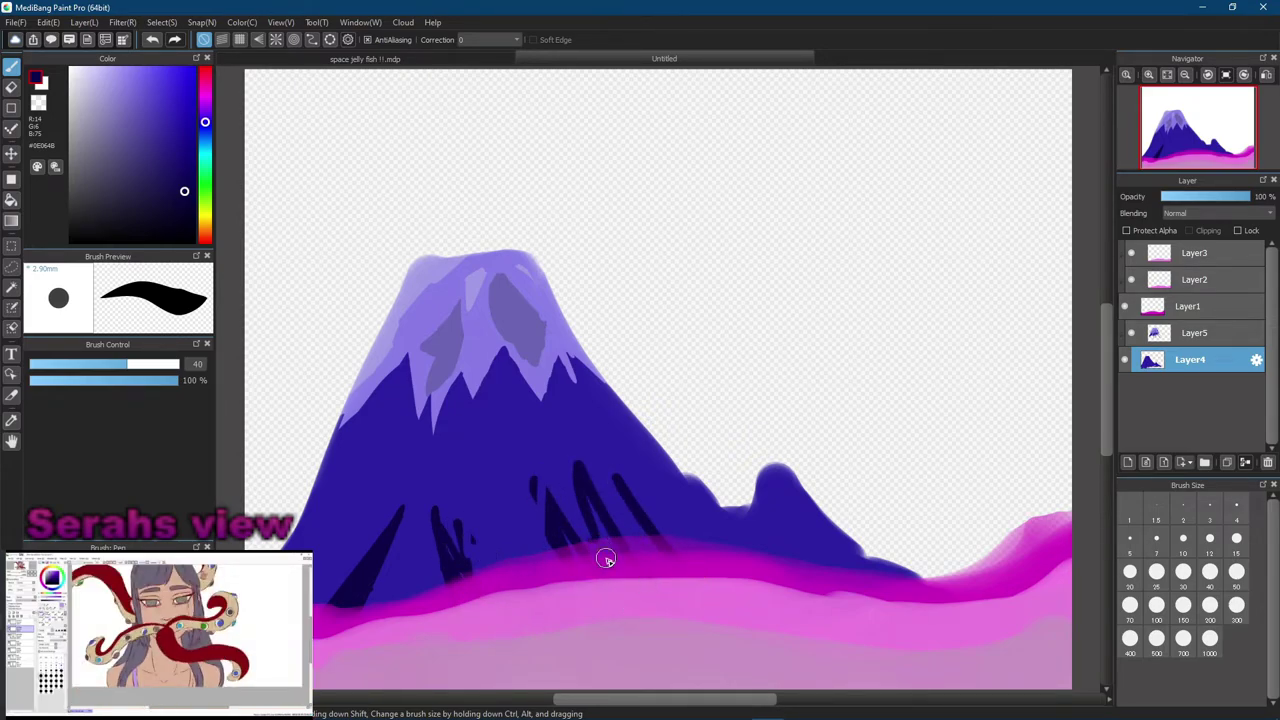
key("ctrl+z")
key("ctrl+z")
key("ctrl+z")
key("ctrl+z")
key("ctrl+z")
key("ctrl+z")
key("ctrl+z")
key("ctrl+z")
key("ctrl+z")
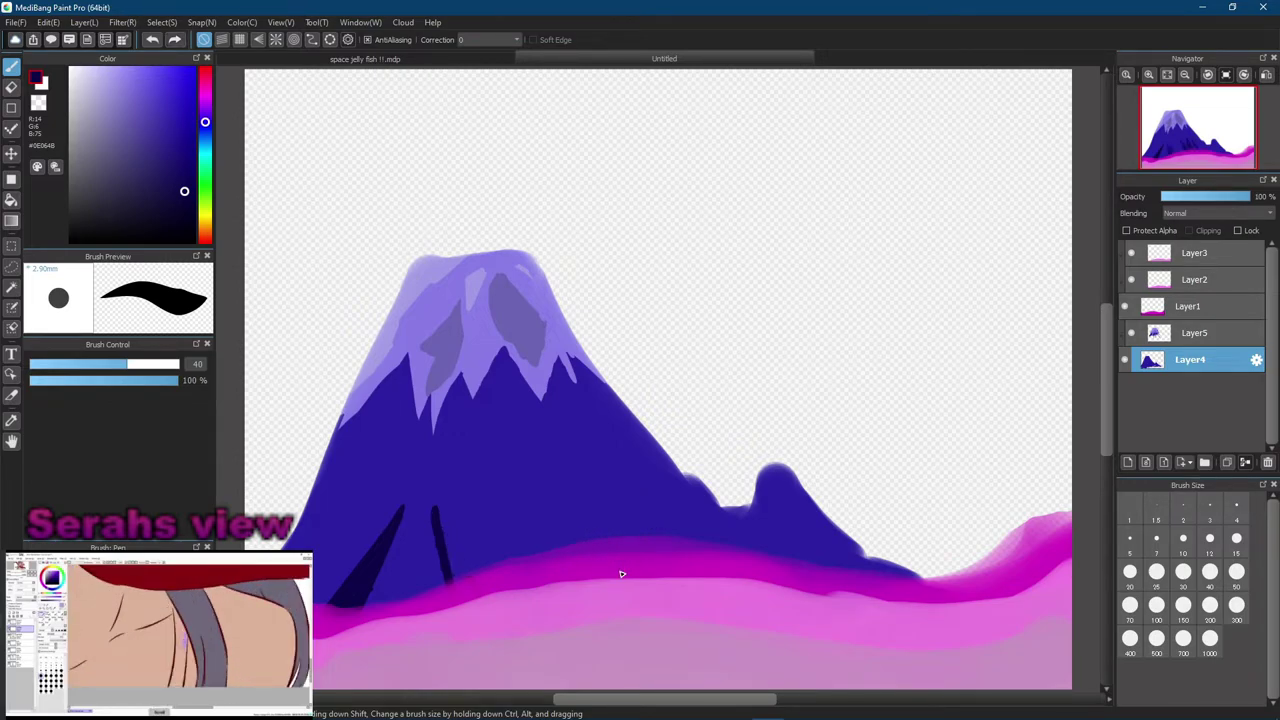
key("ctrl+z")
key("ctrl+z")
key("ctrl+z")
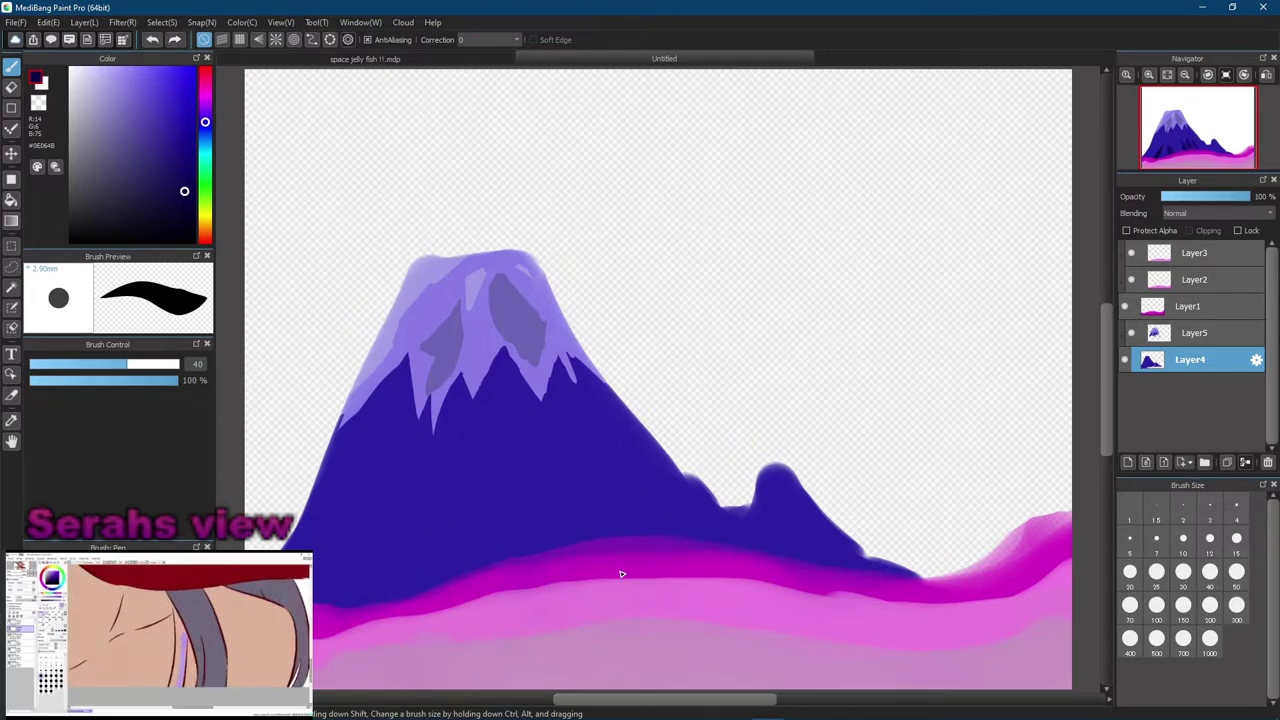
Paint a small jagged shadow in dark blue #0E0371 at the mountain's lower-left foot, redoing the first attempt
left_click(192, 175)
left_click_drag(350, 556, 320, 607)
left_click_drag(348, 553, 322, 600)
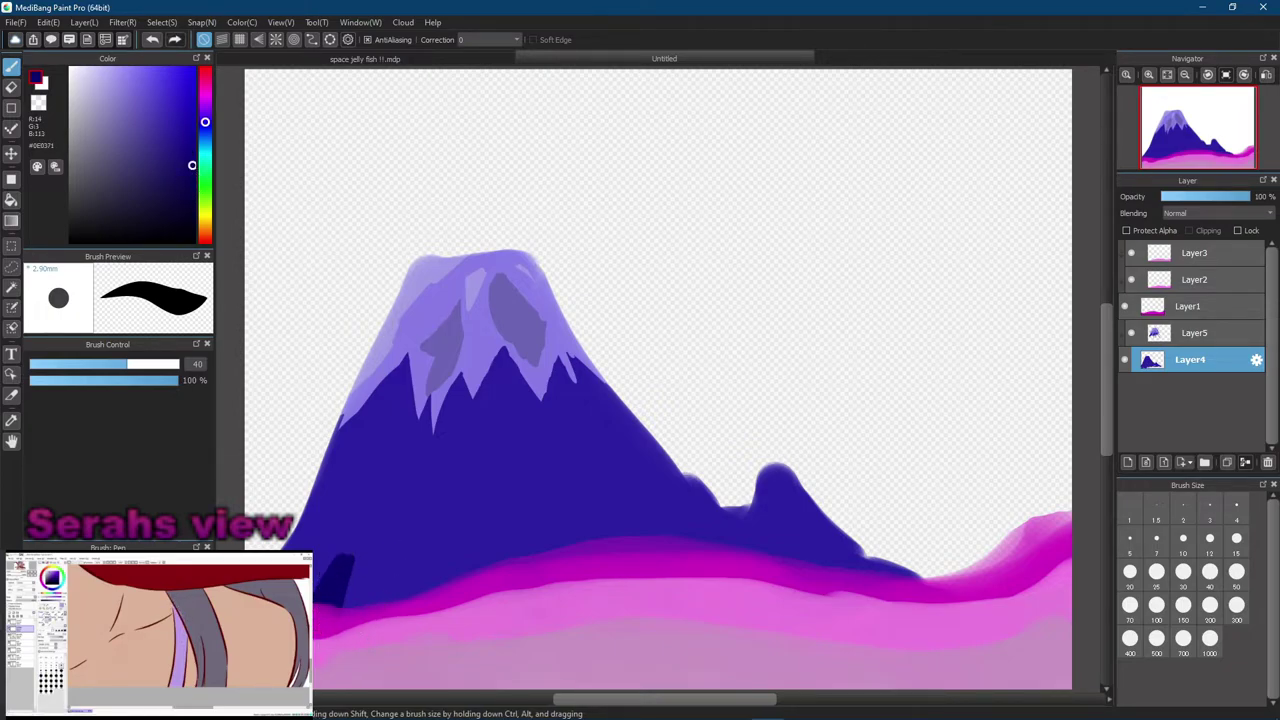
key("ctrl+z")
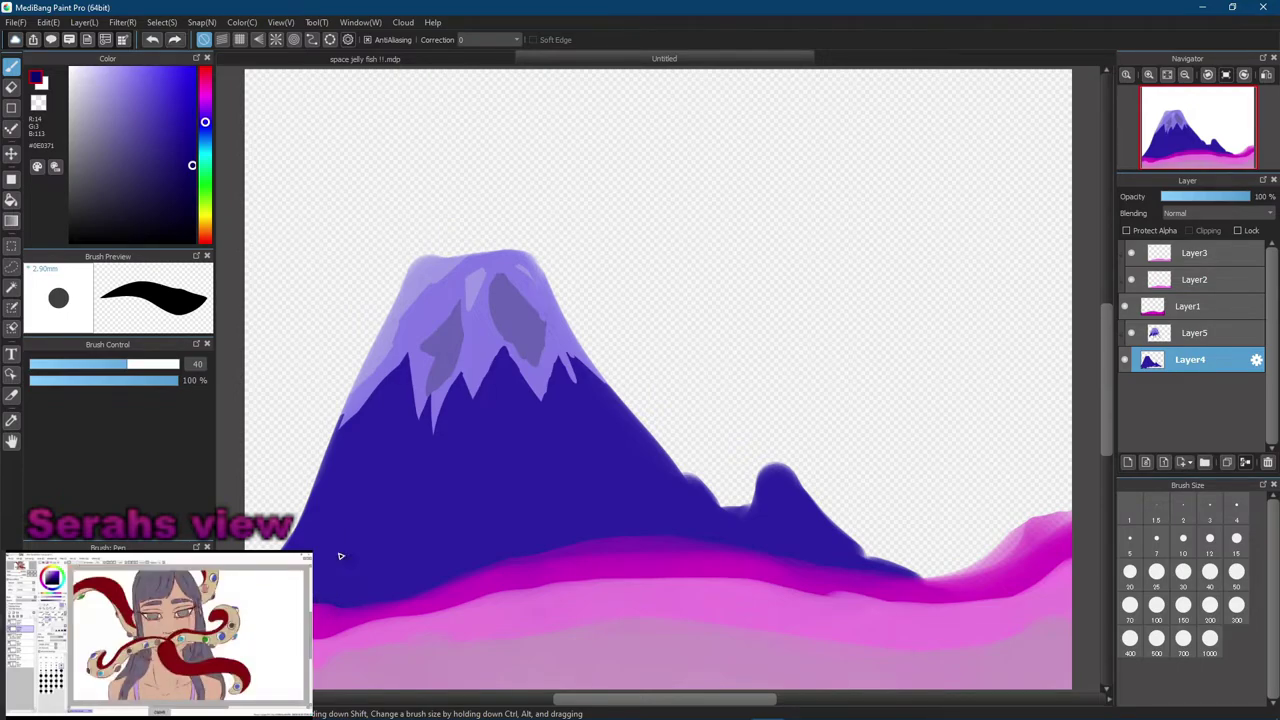
mouse_move(320, 598)
left_mouse_down()
mouse_move(350, 555)
mouse_move(326, 588)
left_mouse_up()
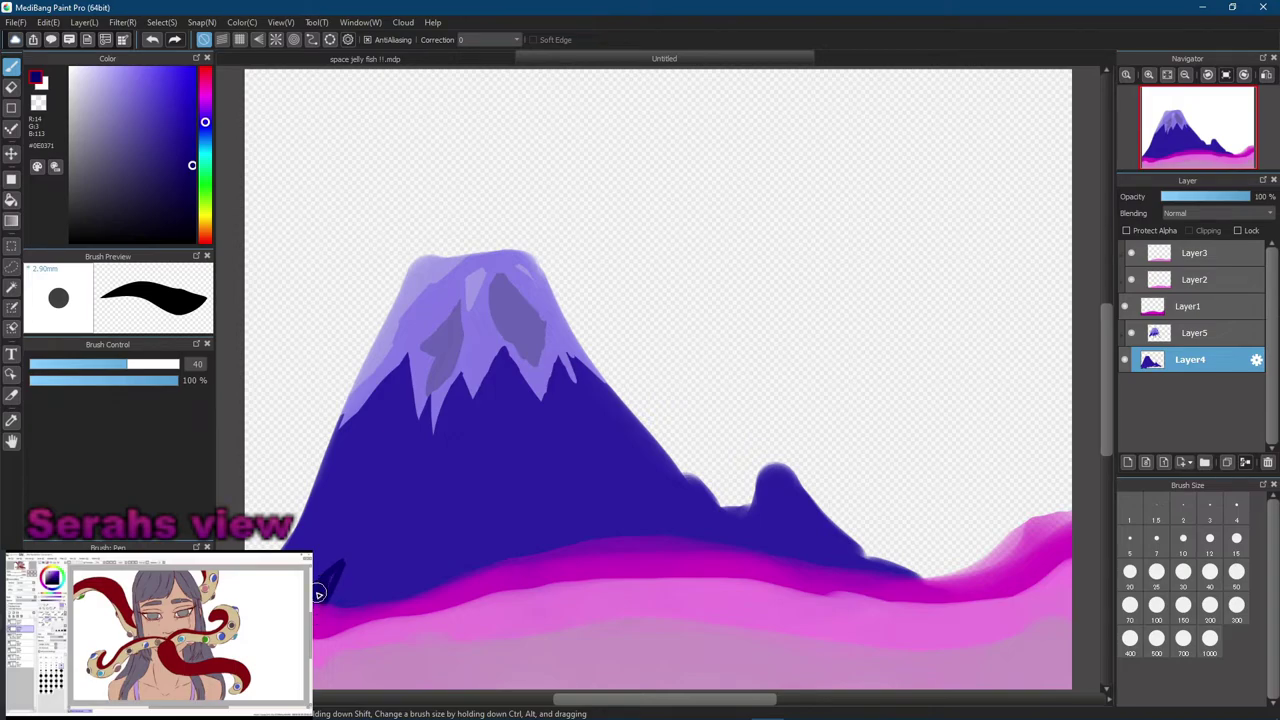
left_click_drag(328, 589, 334, 602)
Paint tapered #0E0371 streaks rising from the mountain's base: one right of centre, a cluster near the centre and one on the left
left_click_drag(614, 498, 624, 530)
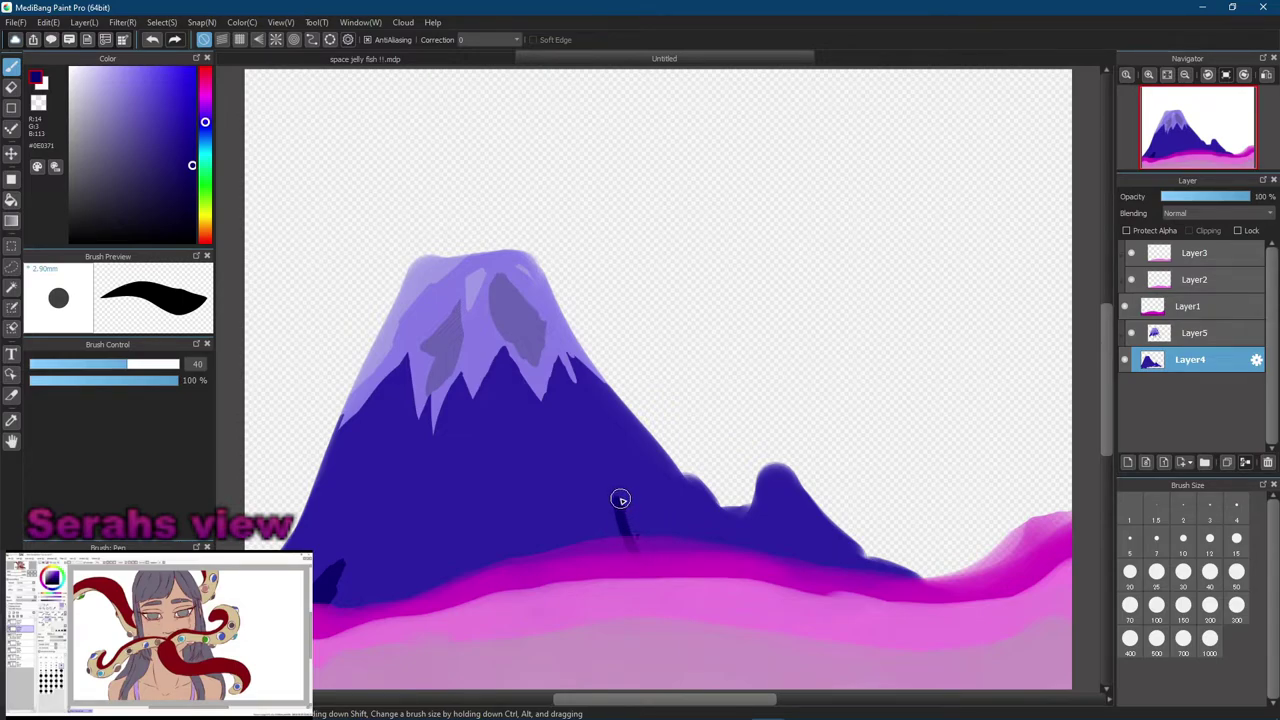
left_click_drag(546, 496, 545, 550)
left_click_drag(536, 501, 535, 552)
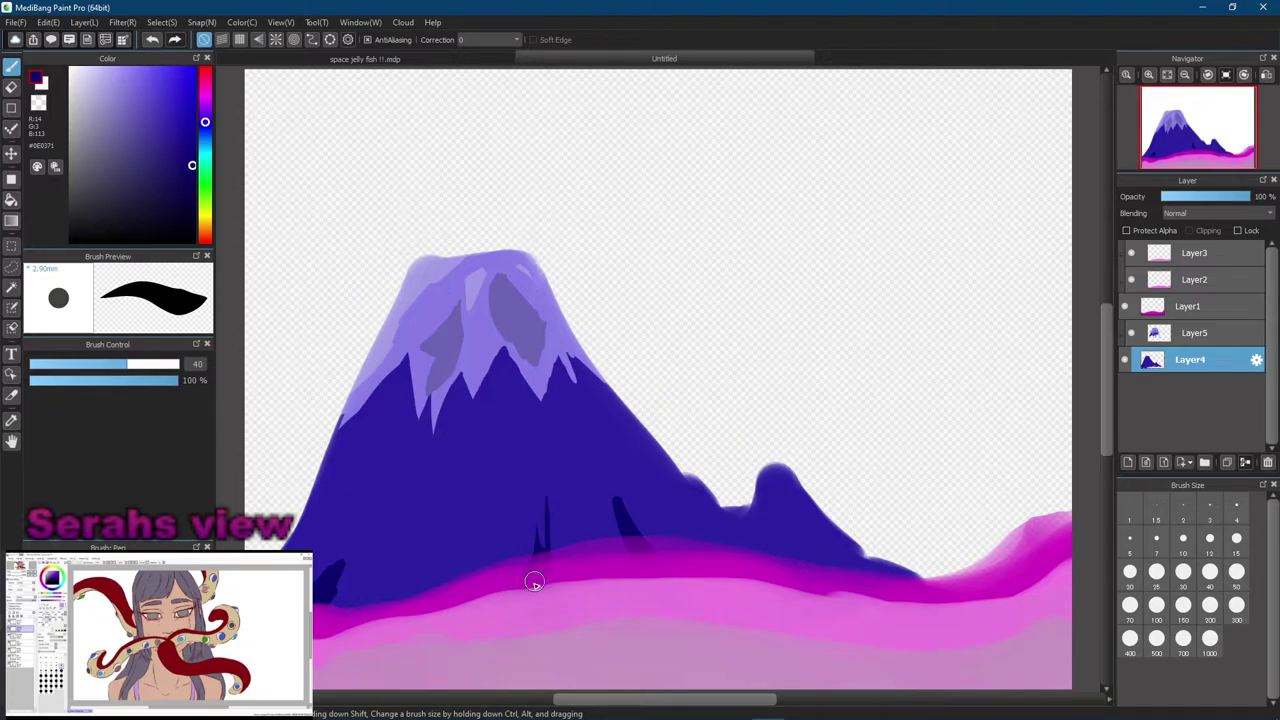
left_click_drag(552, 508, 552, 560)
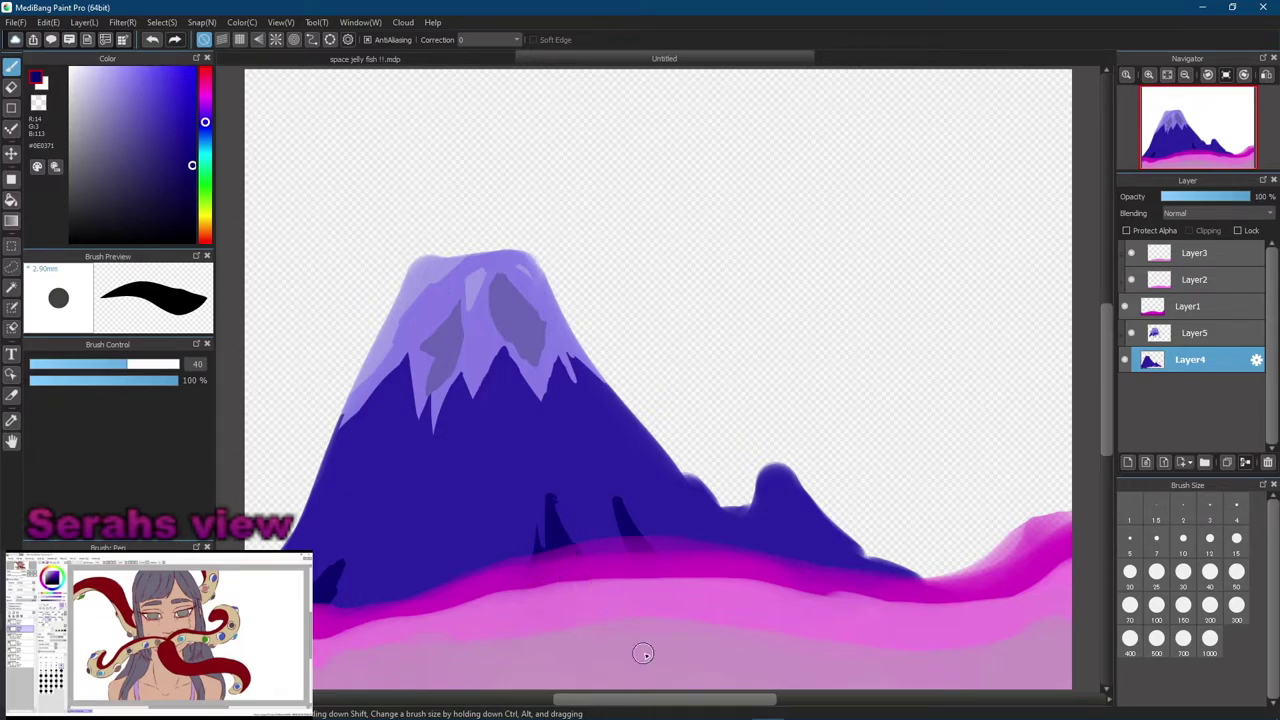
mouse_move(421, 542)
left_mouse_down()
mouse_move(393, 622)
mouse_move(418, 548)
mouse_move(416, 600)
left_mouse_up()
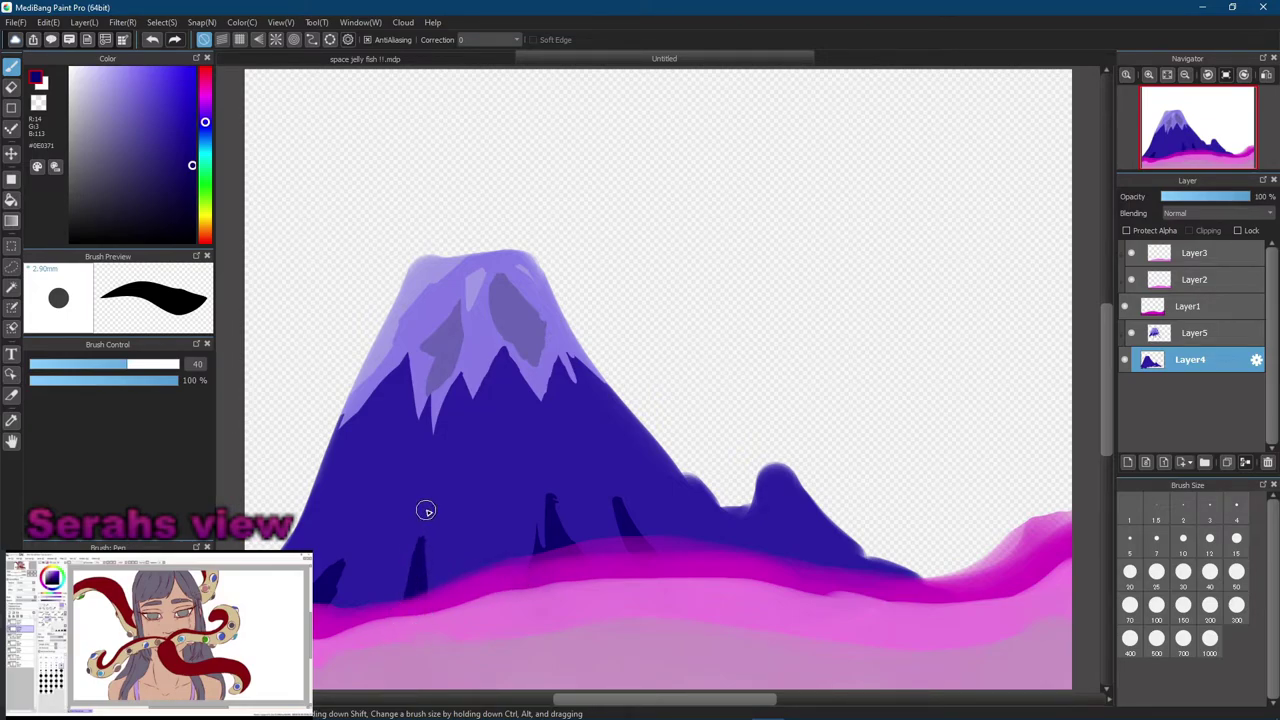
left_click_drag(434, 494, 406, 609)
left_click_drag(426, 506, 410, 598)
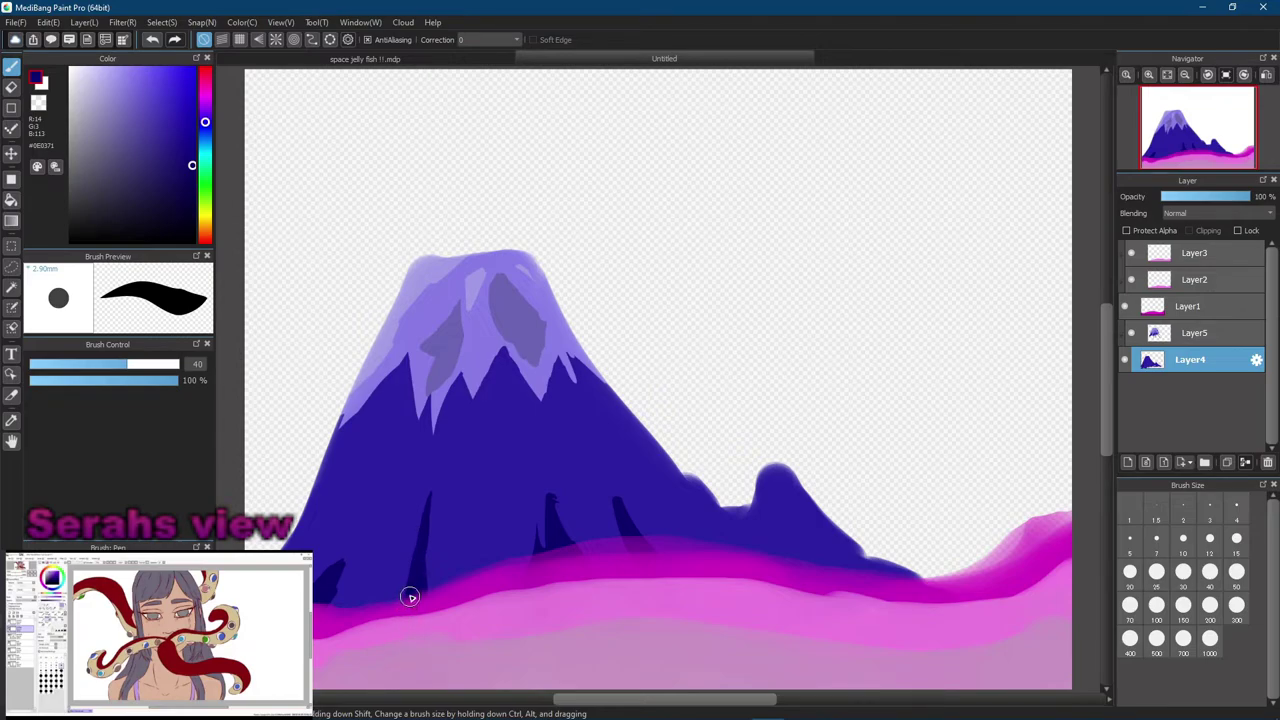
Paint a tall dark streak between the left and centre ones, trimming its overshoot with the sampled slope blue #2D1FA9
left_click_drag(489, 472, 480, 586)
left_click_drag(494, 474, 474, 580)
left_click_drag(481, 500, 463, 588)
left_click_drag(495, 538, 503, 466)
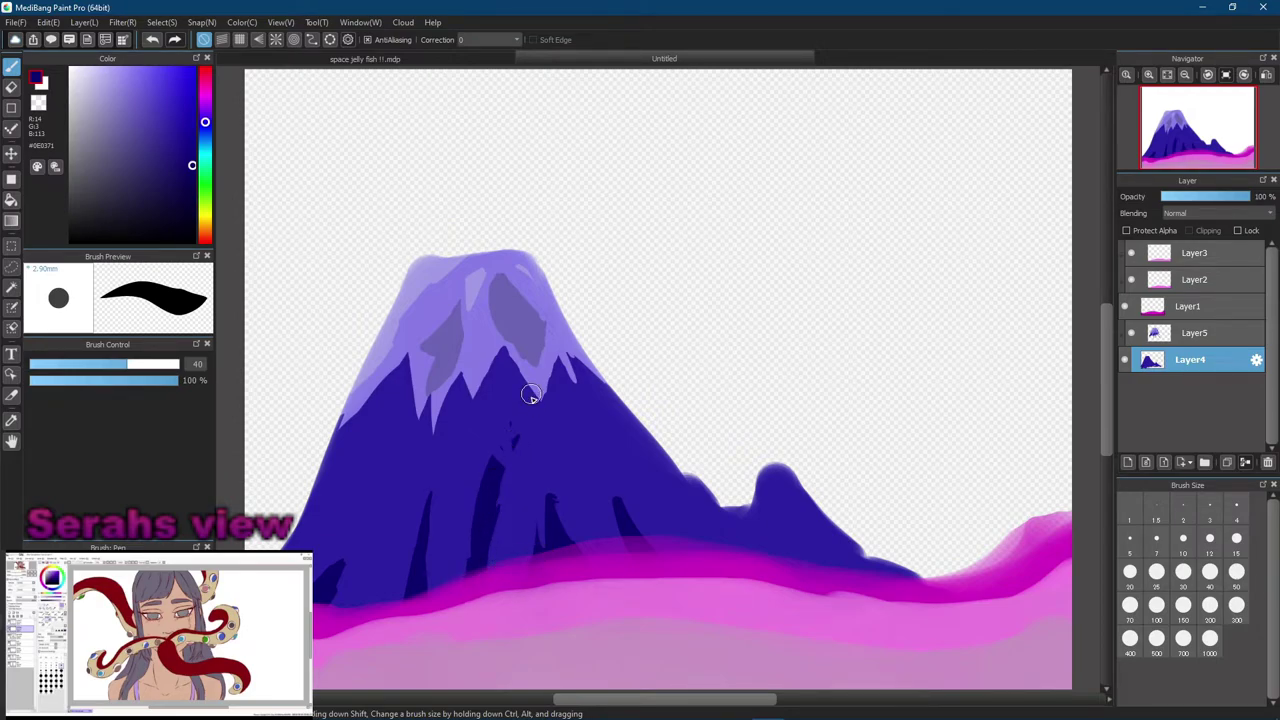
left_click(509, 457, "alt")
left_click_drag(509, 457, 513, 417)
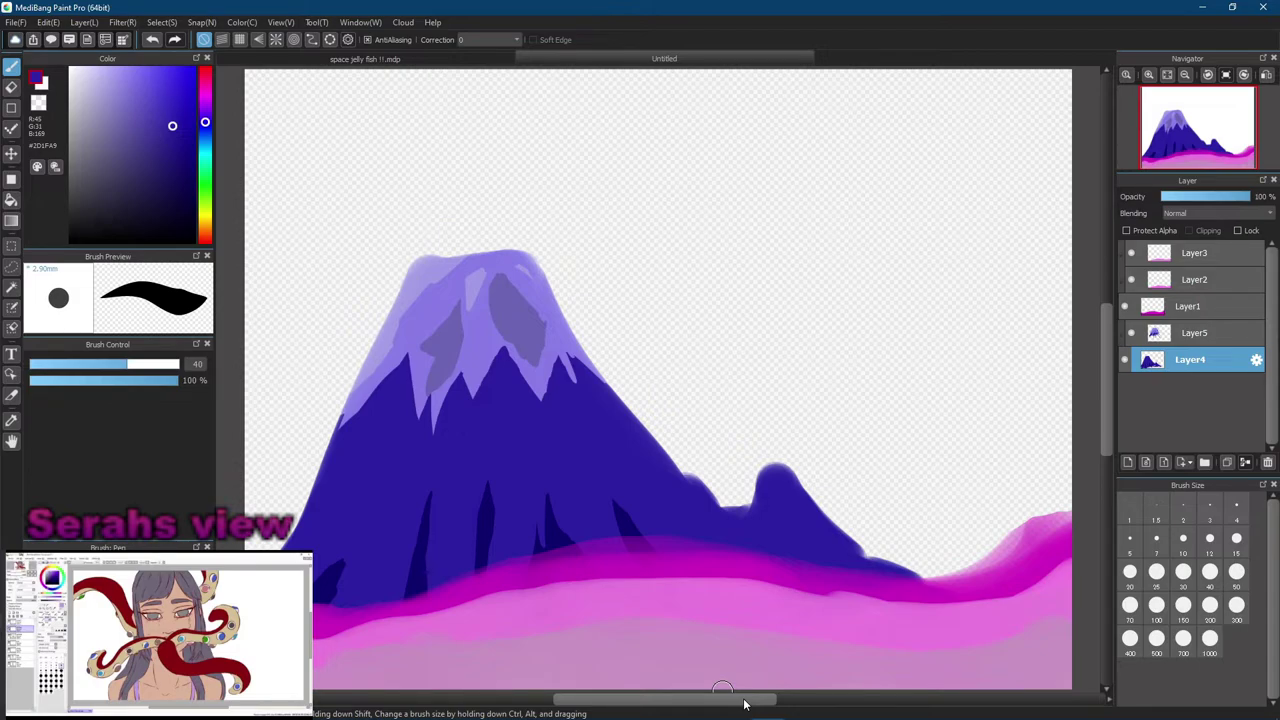
Erase around the small right peak with a size 100 eraser to narrow its rounded top and clean the valley beside it
left_click_drag(762, 447, 812, 458)
key("ctrl+z")
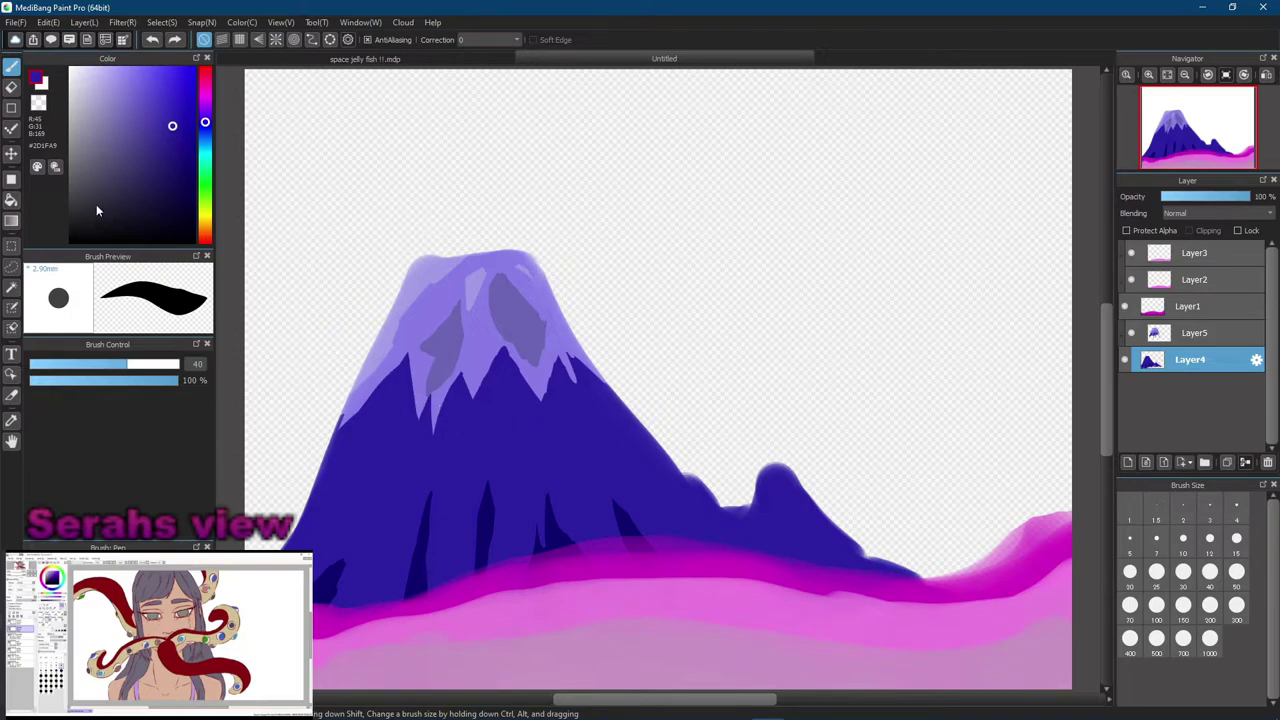
left_click(11, 88)
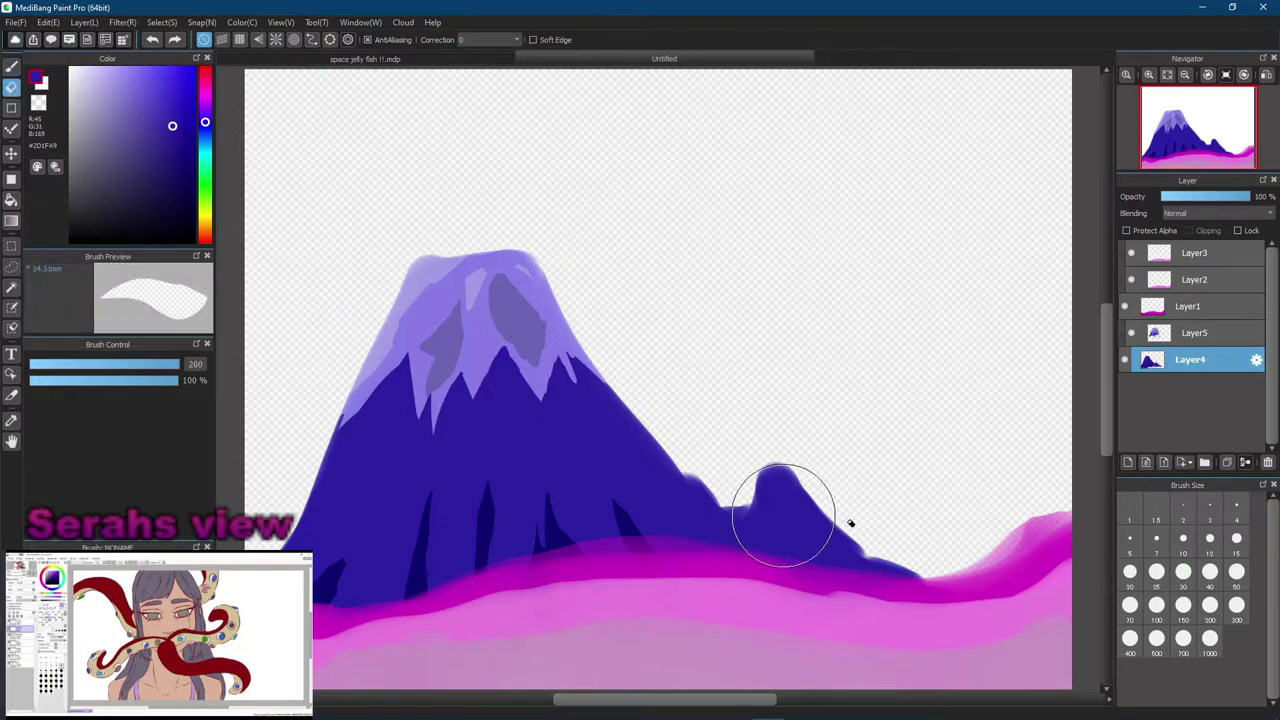
left_click(1212, 570)
left_click(1209, 538)
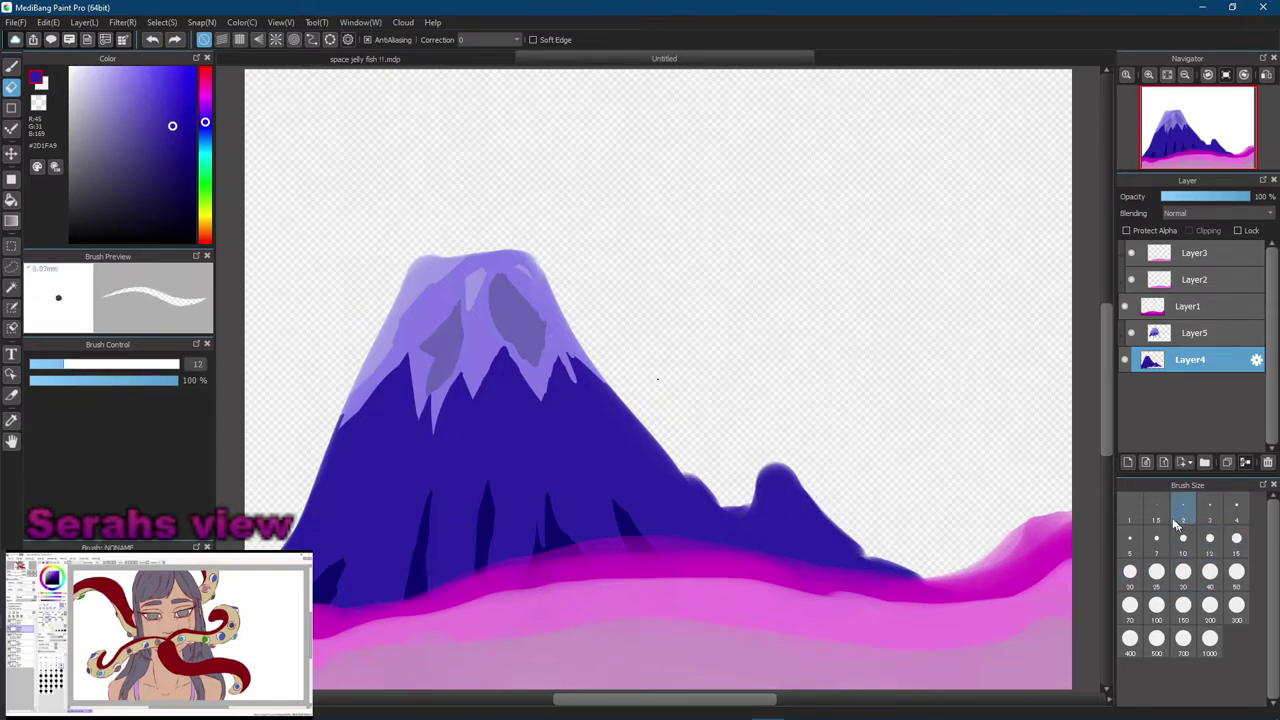
left_click_drag(775, 464, 832, 512)
key("ctrl+z")
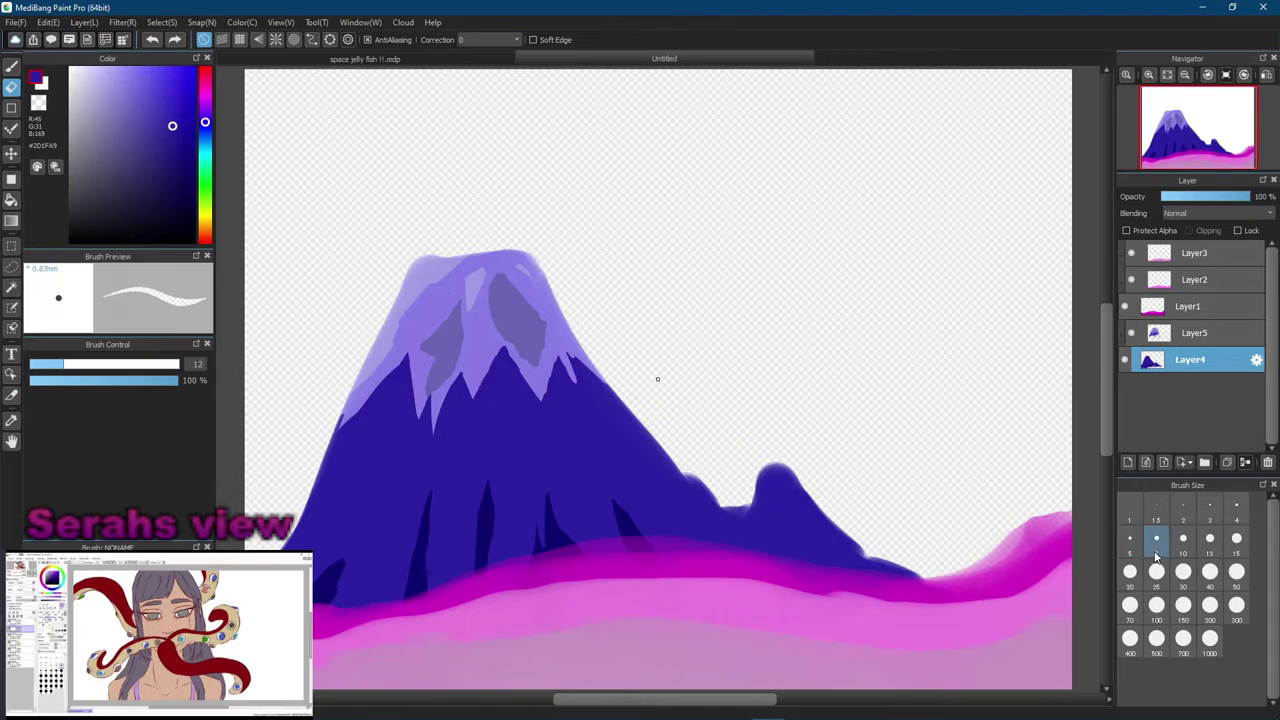
left_click(1156, 604)
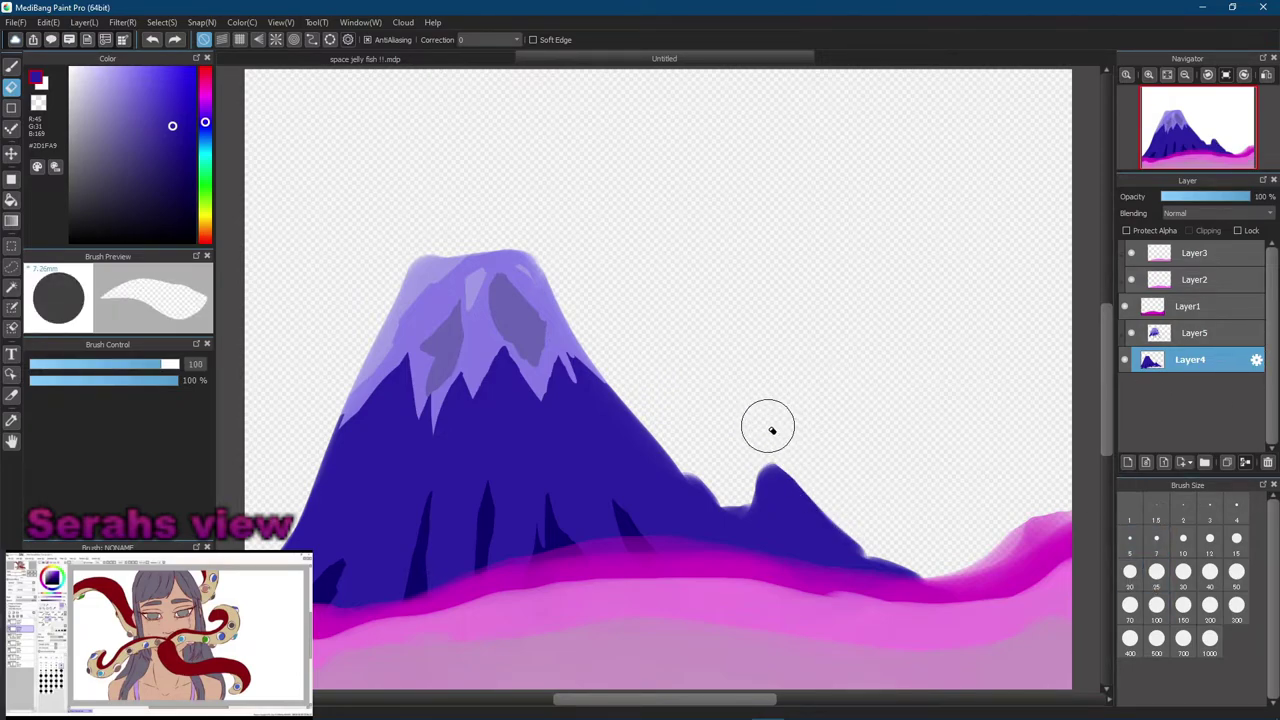
Sharpen the small peak to a point and trim both its slopes with a size 15 eraser
left_click(1236, 538)
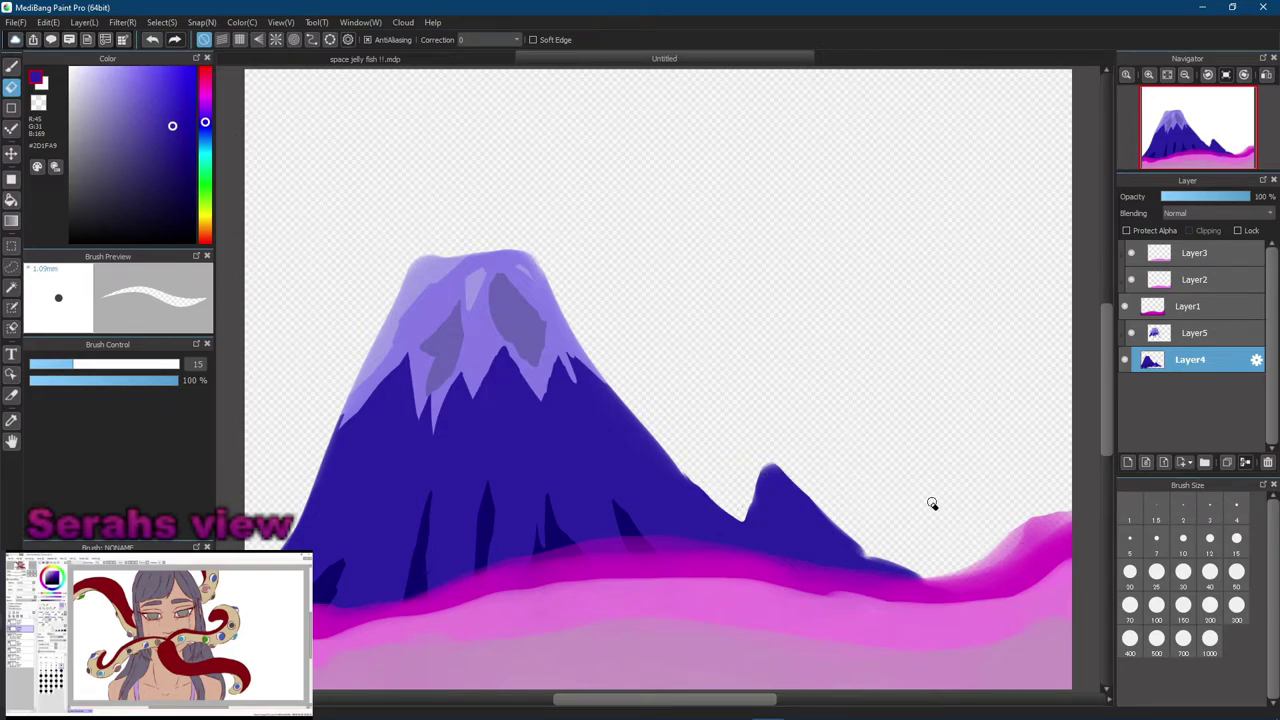
left_click_drag(763, 463, 749, 492)
left_click_drag(776, 464, 878, 551)
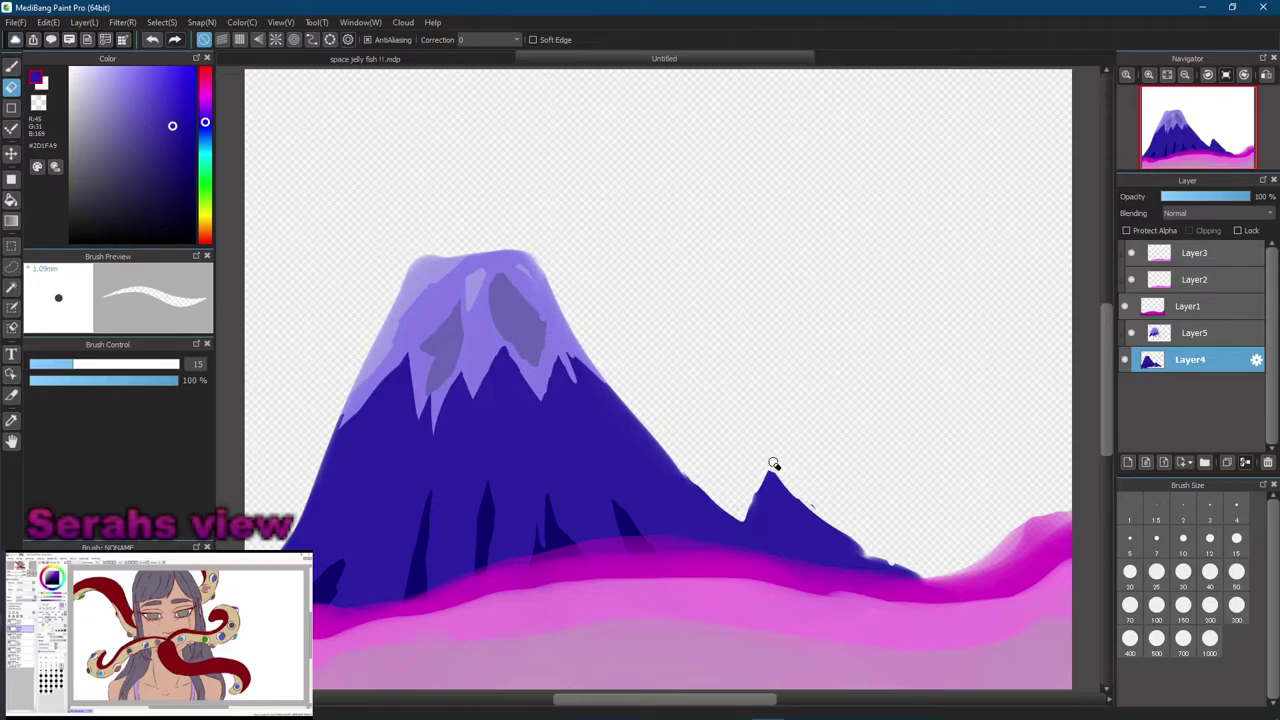
mouse_move(773, 465)
left_mouse_down()
mouse_move(847, 541)
mouse_move(893, 560)
left_mouse_up()
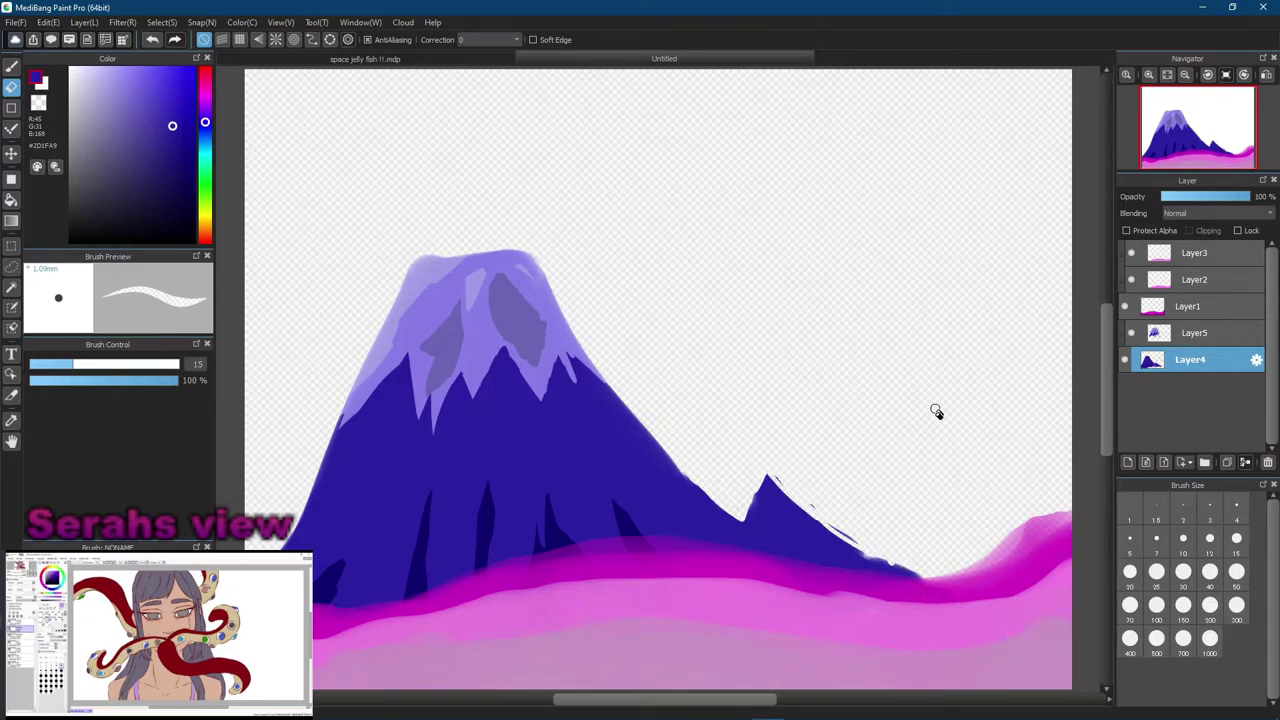
Clear the leftover specks along the small peak's right slope with a size 40 eraser, and reduce the eraser to size 12
left_click(1183, 572)
left_click(1211, 574)
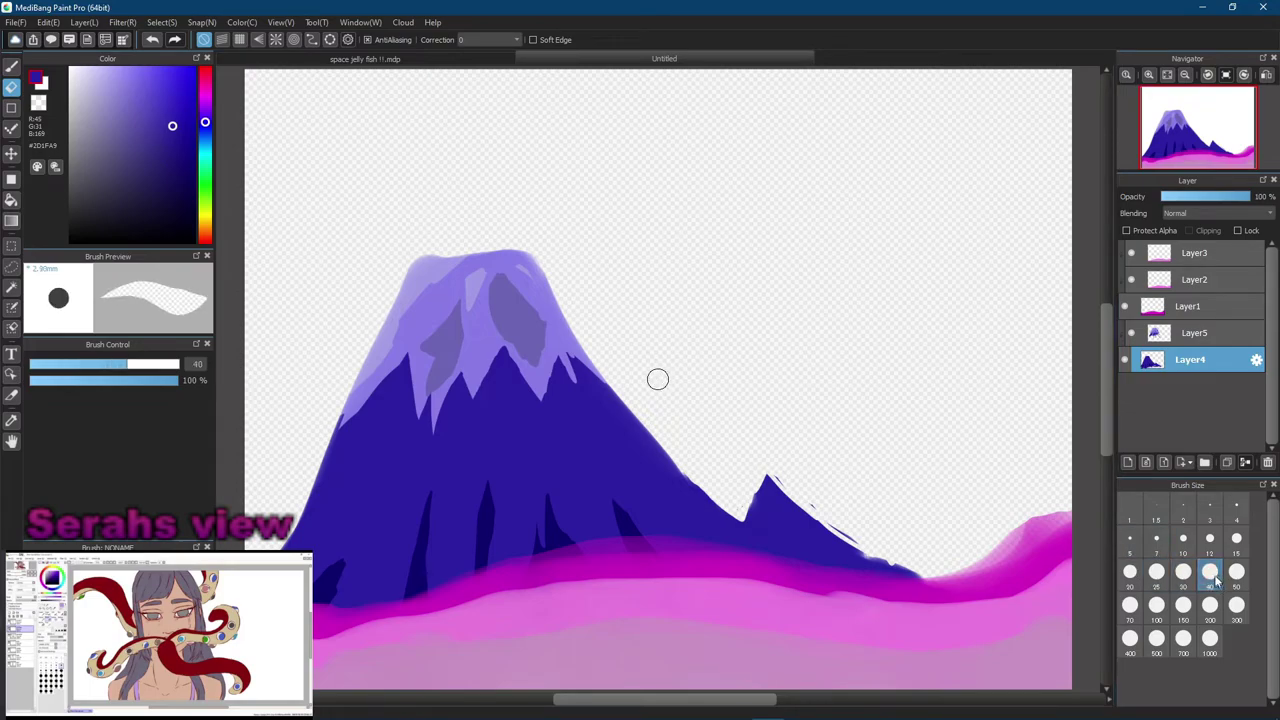
mouse_move(783, 474)
left_mouse_down()
mouse_move(838, 526)
mouse_move(897, 552)
mouse_move(773, 465)
mouse_move(931, 574)
left_mouse_up()
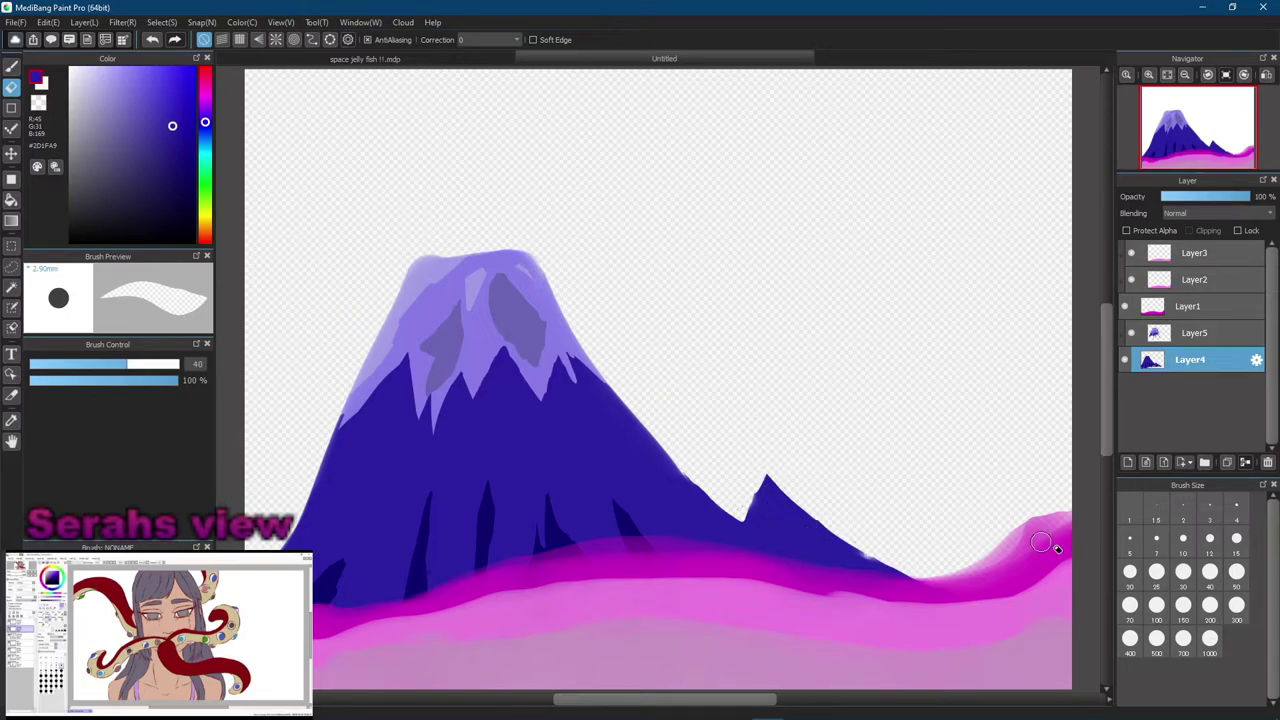
key("bracketleft")
key("bracketleft")
key("bracketleft")
key("bracketleft")
key("bracketleft")
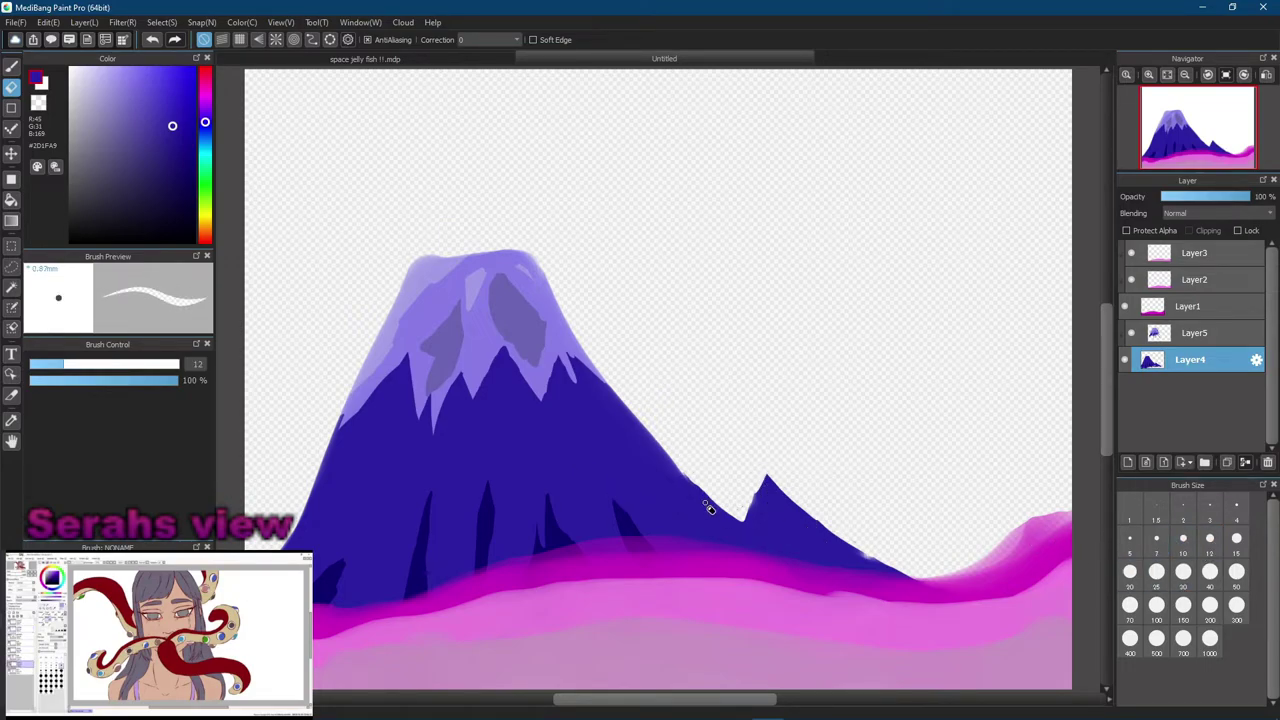
Sample the streak colour #0E0371 and paint a shadow wedge low on the small peak with a size 50 brush
left_click(619, 489, "alt")
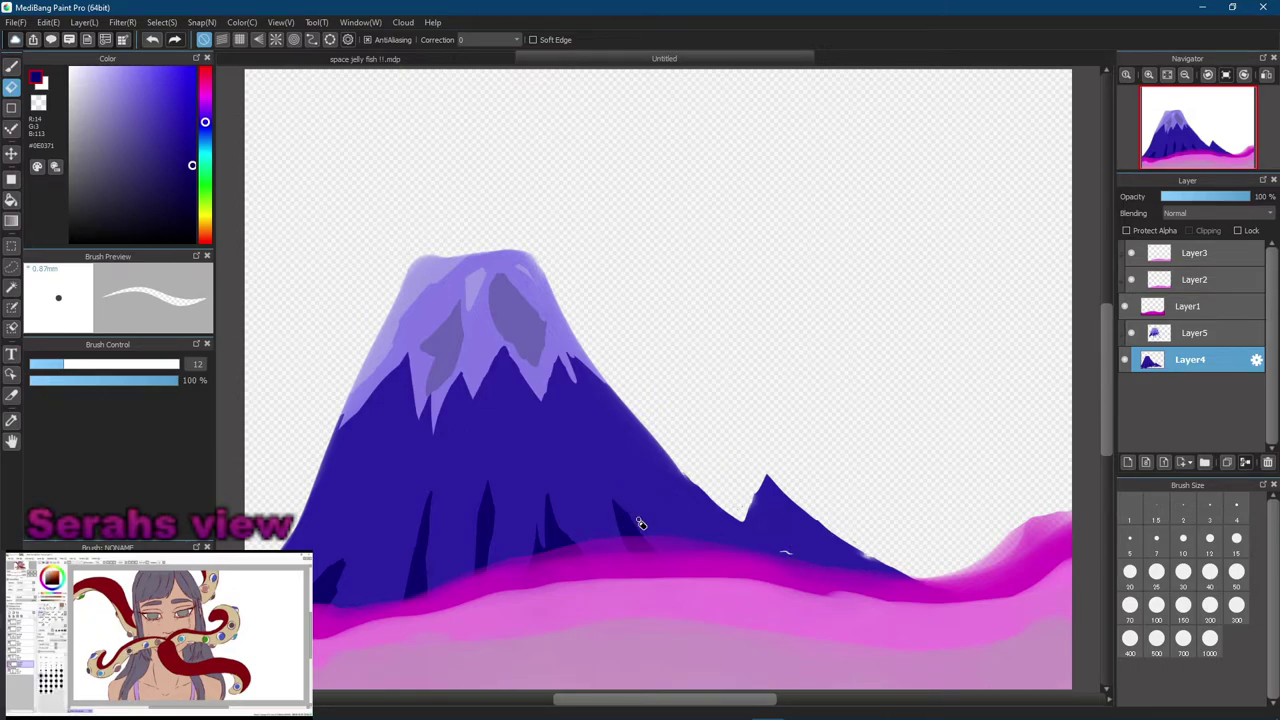
mouse_move(792, 568)
left_mouse_down()
mouse_move(846, 603)
mouse_move(763, 523)
mouse_move(794, 571)
mouse_move(851, 558)
left_mouse_up()
key("ctrl+z")
key("ctrl+z")
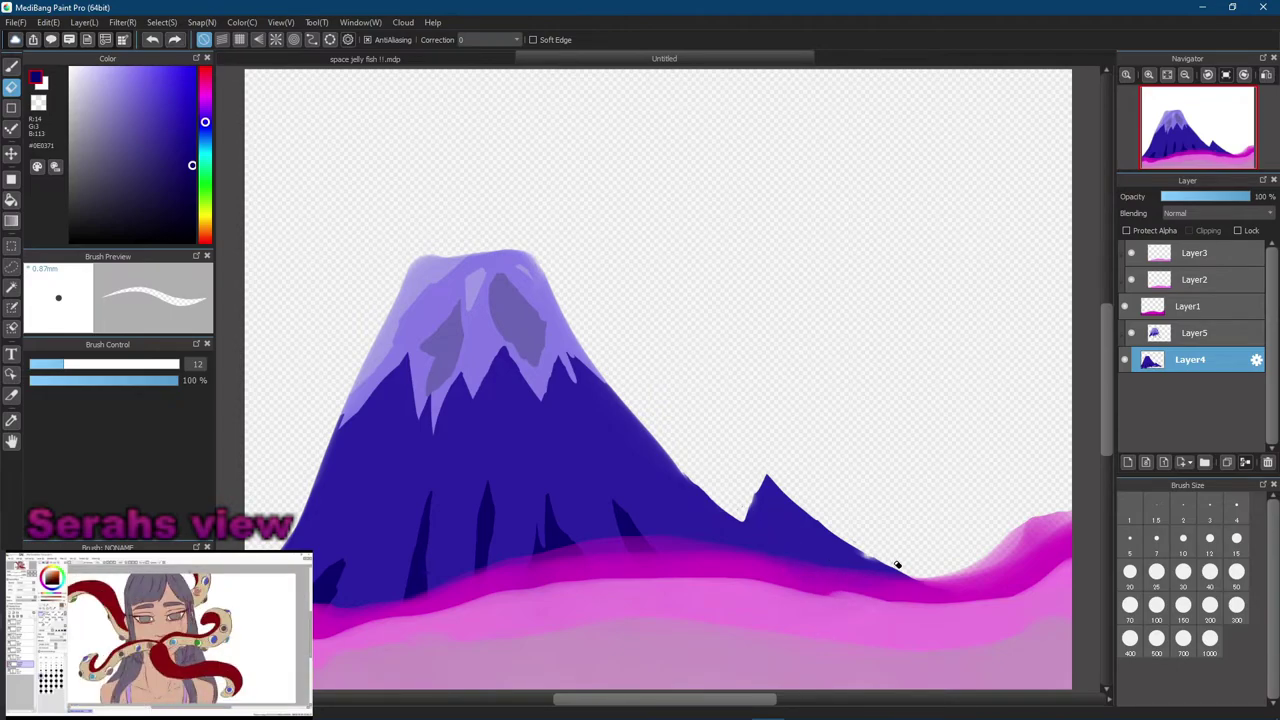
left_click(11, 65)
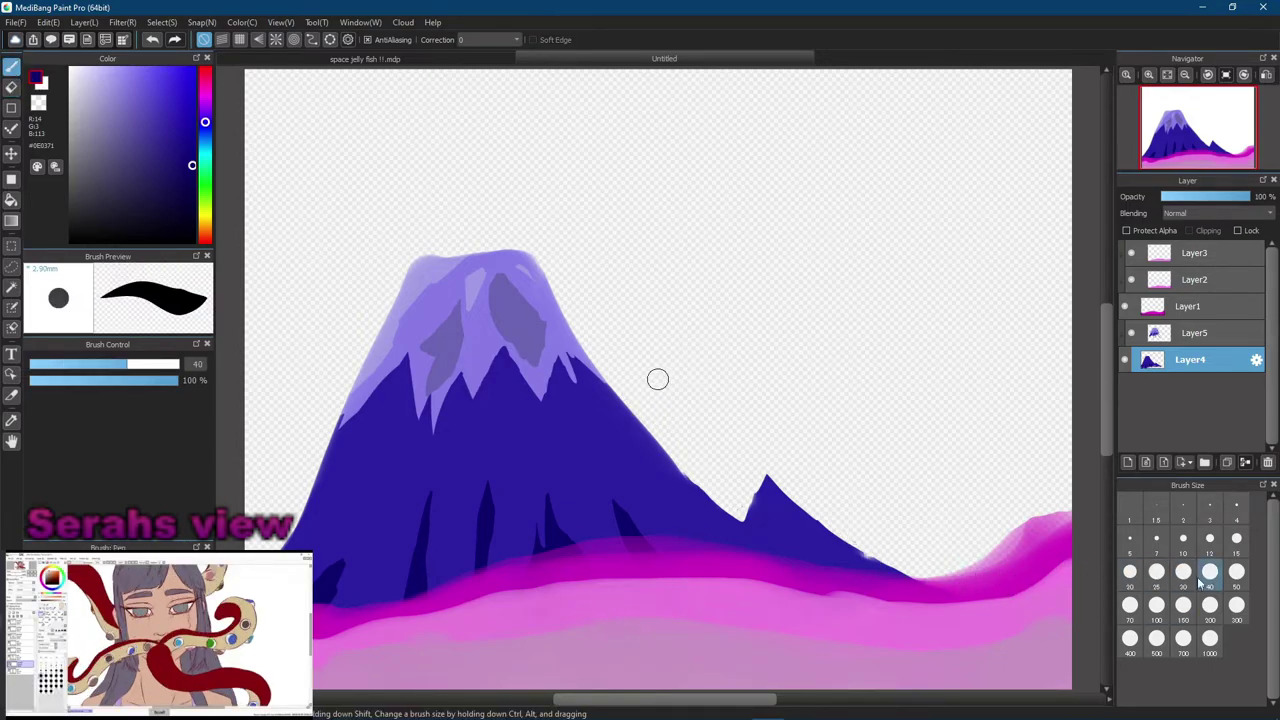
left_click(1210, 539)
mouse_move(791, 537)
left_mouse_down()
mouse_move(885, 622)
mouse_move(794, 540)
mouse_move(857, 585)
mouse_move(817, 552)
left_mouse_up()
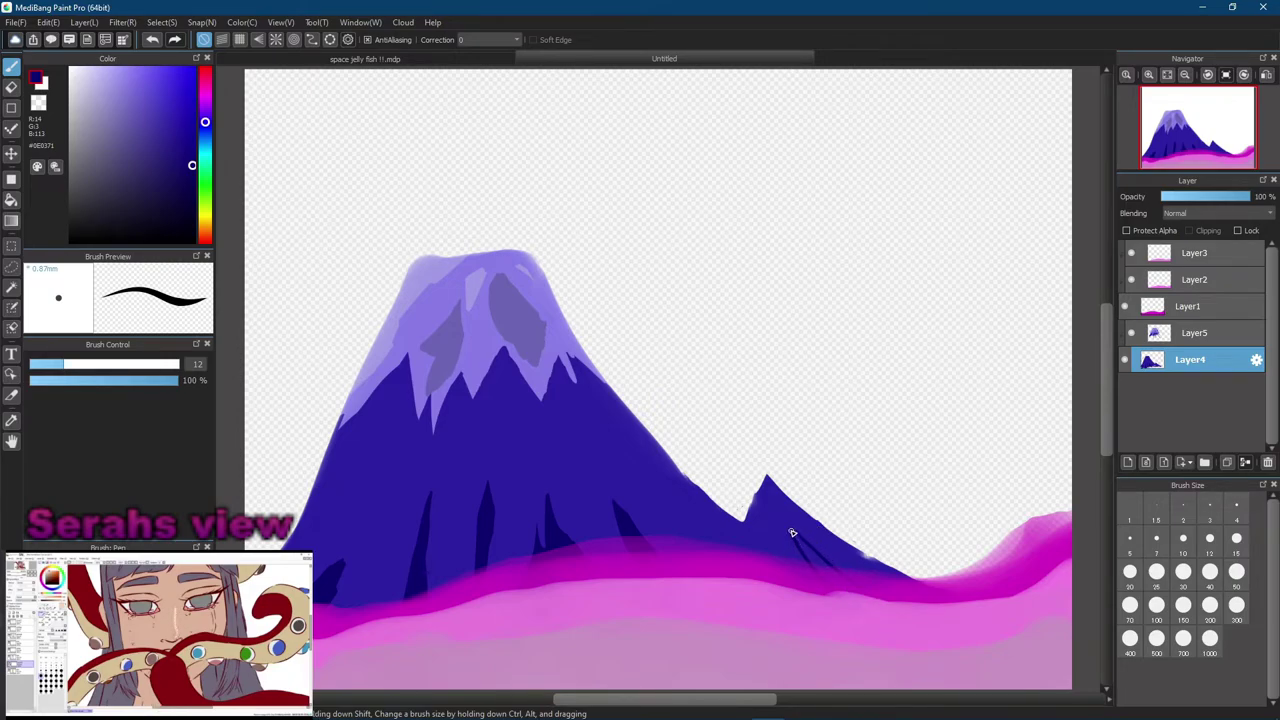
key("ctrl+z")
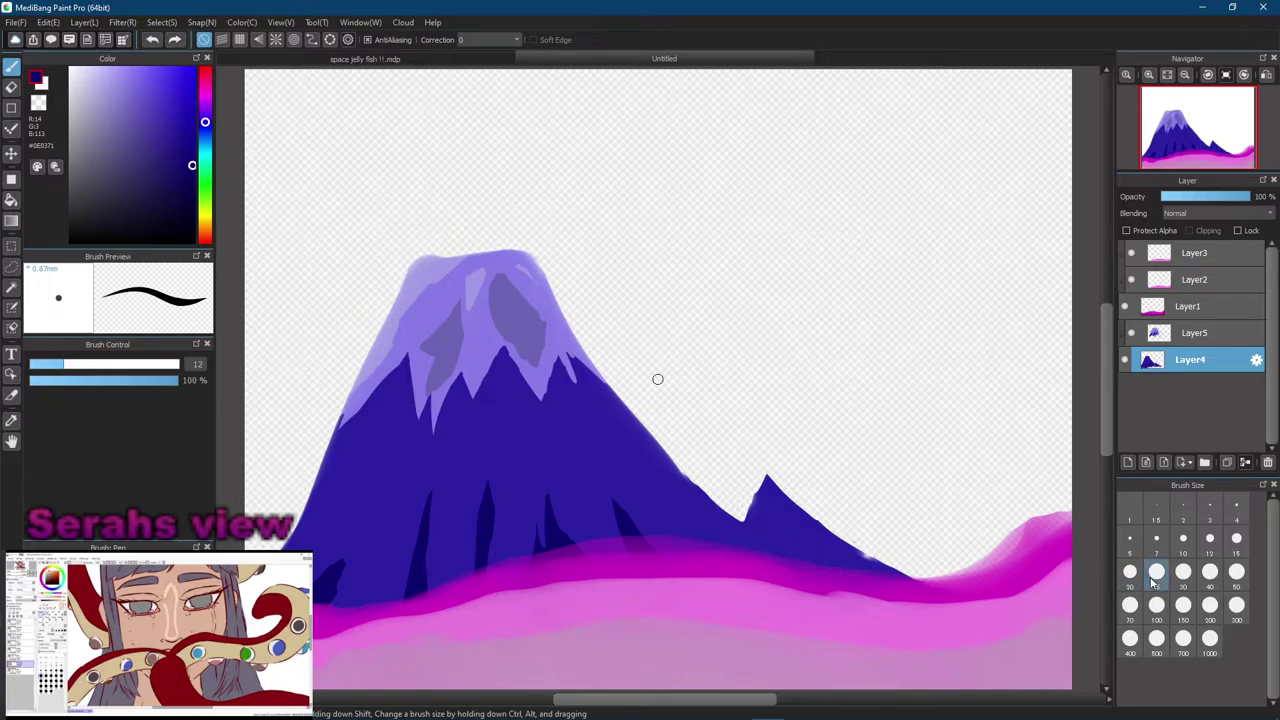
left_click(1240, 578)
left_click_drag(789, 531, 846, 583)
mouse_move(786, 537)
left_mouse_down()
mouse_move(833, 613)
mouse_move(793, 556)
mouse_move(862, 619)
mouse_move(794, 559)
mouse_move(831, 580)
left_mouse_up()
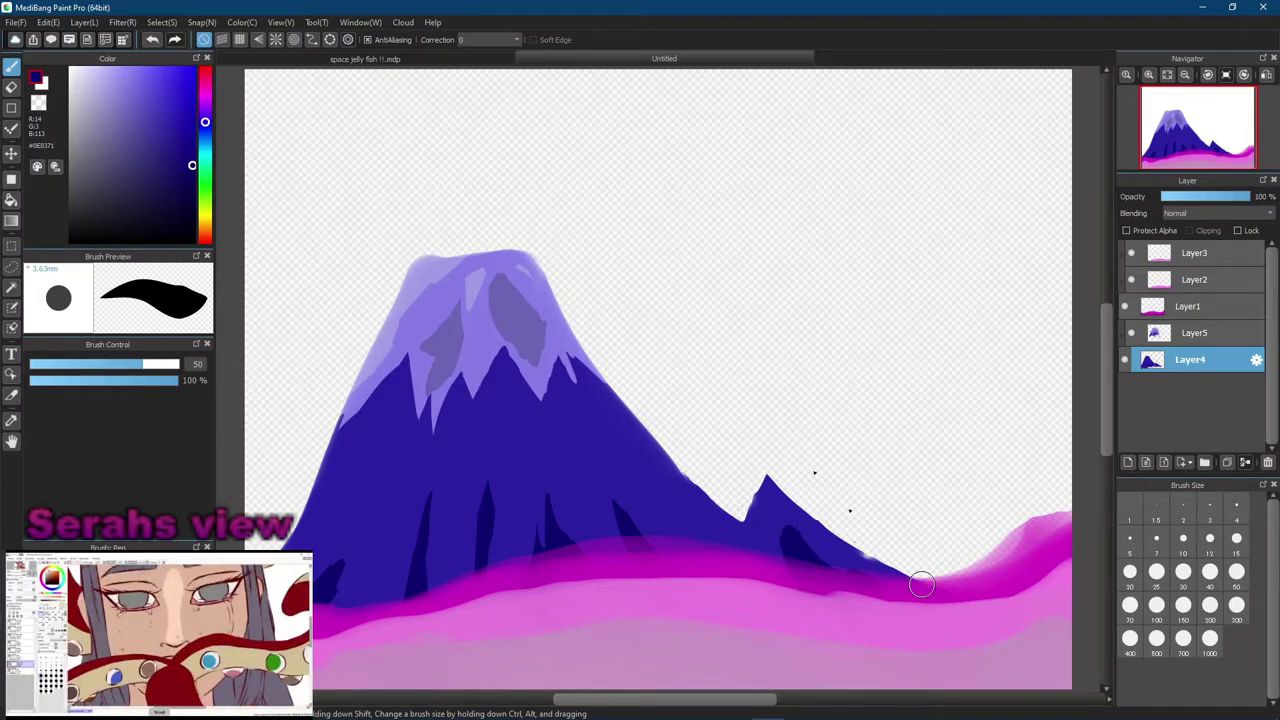
Retouch the small peak's edge with the sampled slope blue #2D1FA9 at brush size 25, and dab two test marks in the empty sky
left_click(766, 523, "alt")
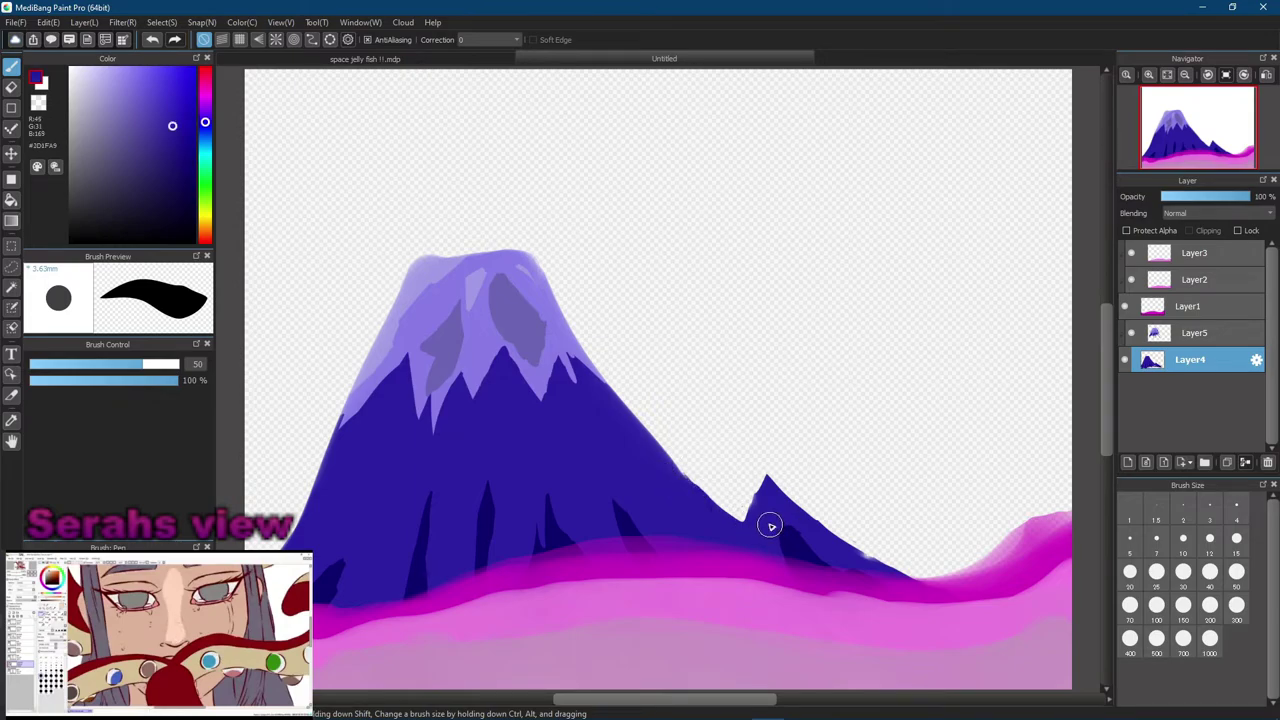
left_click(1156, 571)
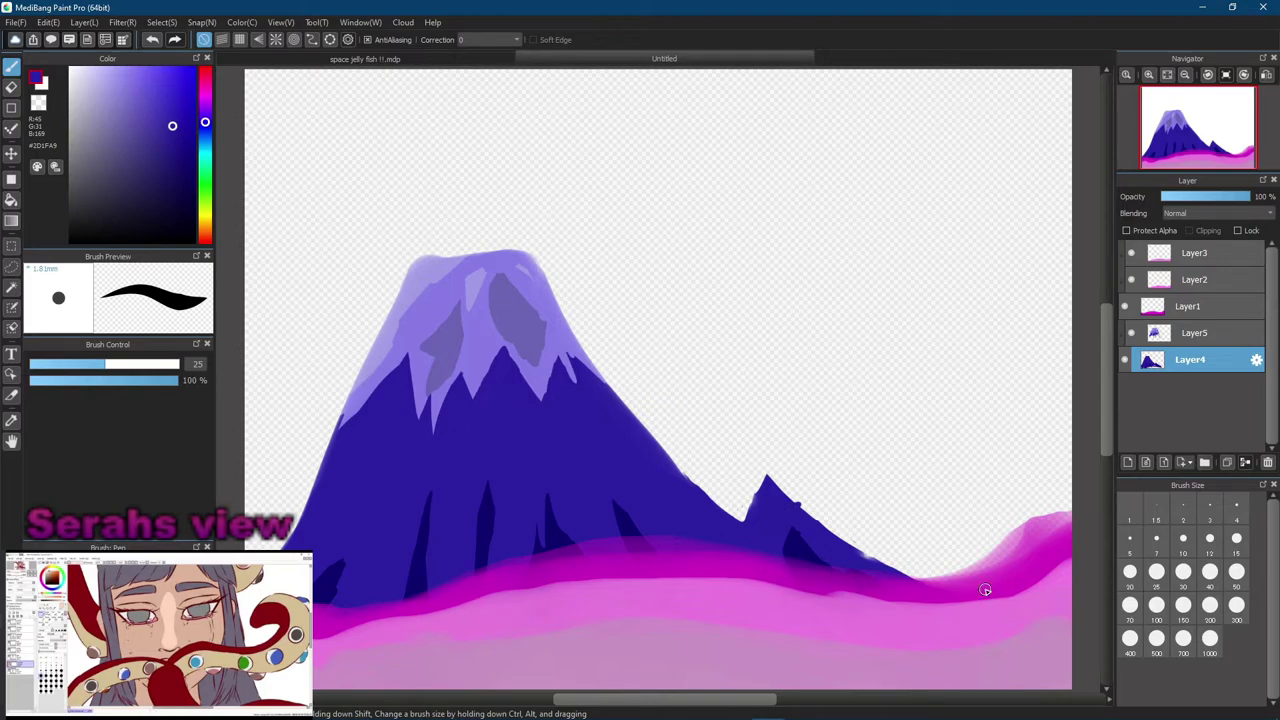
left_click(907, 422)
left_click_drag(775, 520, 847, 581)
key("ctrl+z")
left_click_drag(897, 420, 894, 432)
Set the colour to lighter violet-blue #6B5FD3 and paint a highlight along the small peak's right slope
left_click_drag(172, 127, 139, 97)
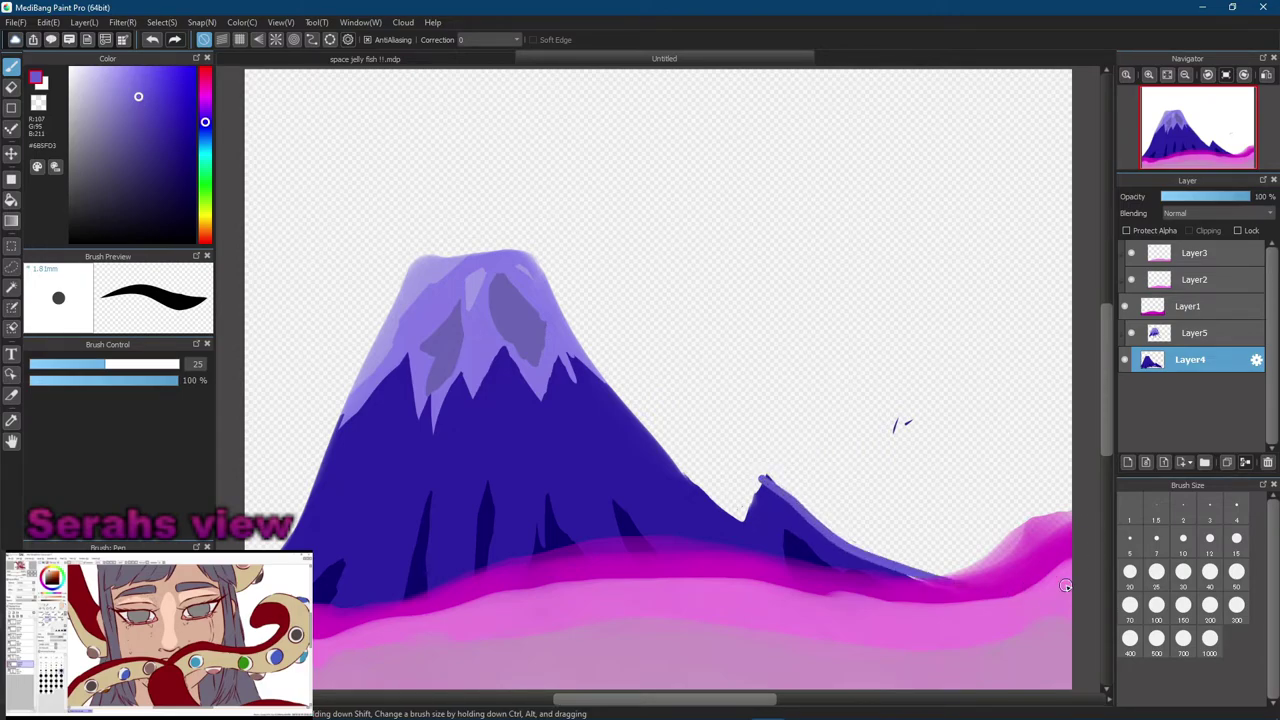
Paint the violet-blue highlight on Layer5 along the small peak's right slope and the main mountain's foot beside it
left_click(1228, 332)
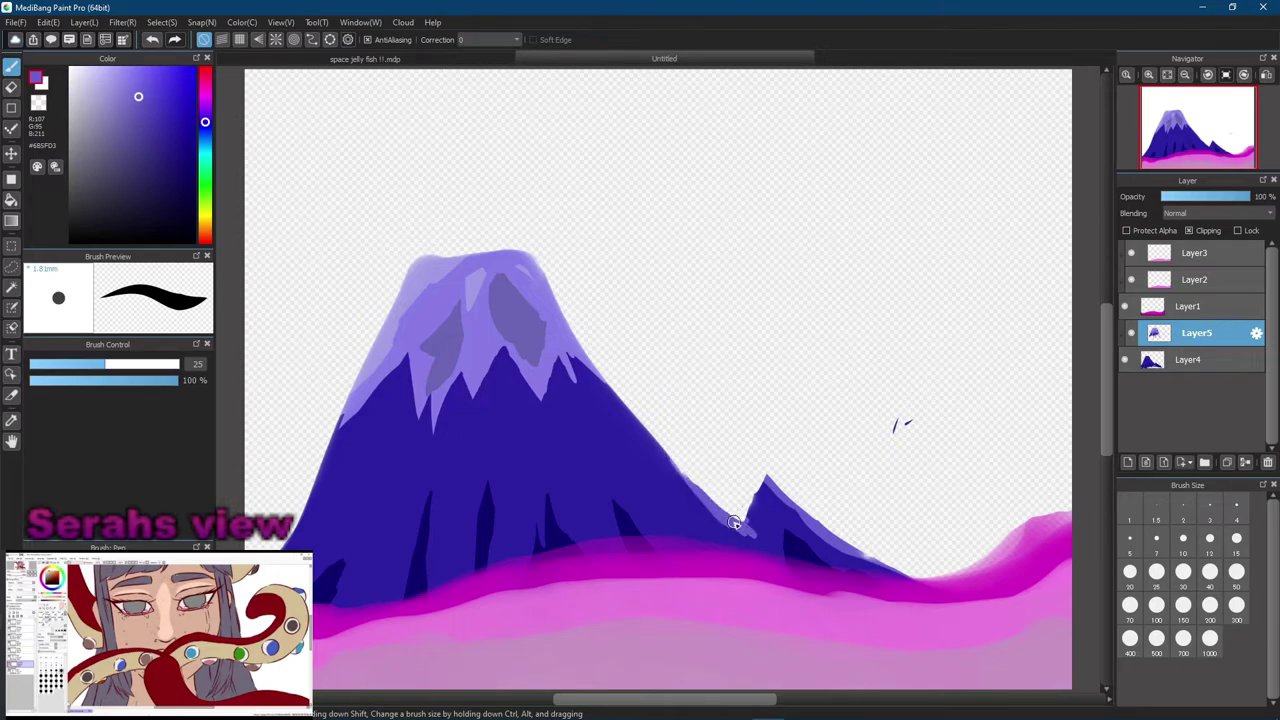
mouse_move(726, 523)
left_mouse_down()
mouse_move(746, 531)
mouse_move(714, 509)
left_mouse_up()
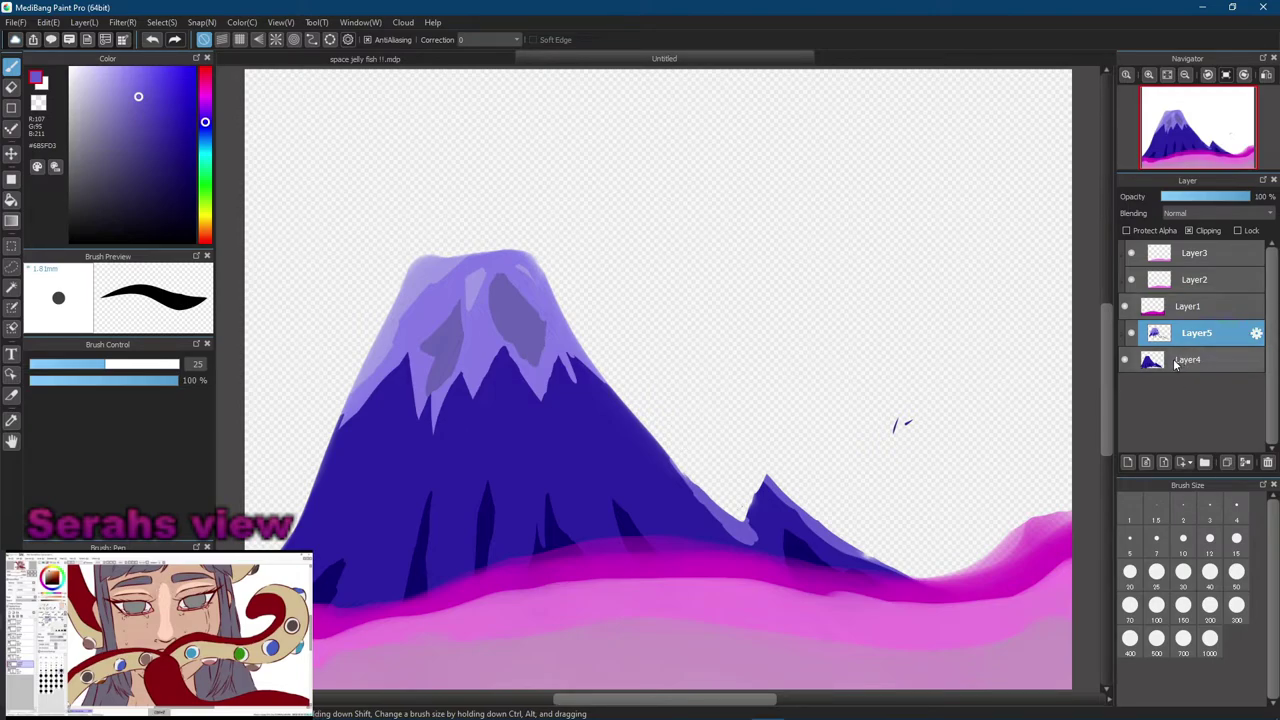
Sample the slope blue #2F21AA from Layer4 and trim the highlight in the dip between the two peaks on Layer5
left_click(1235, 359)
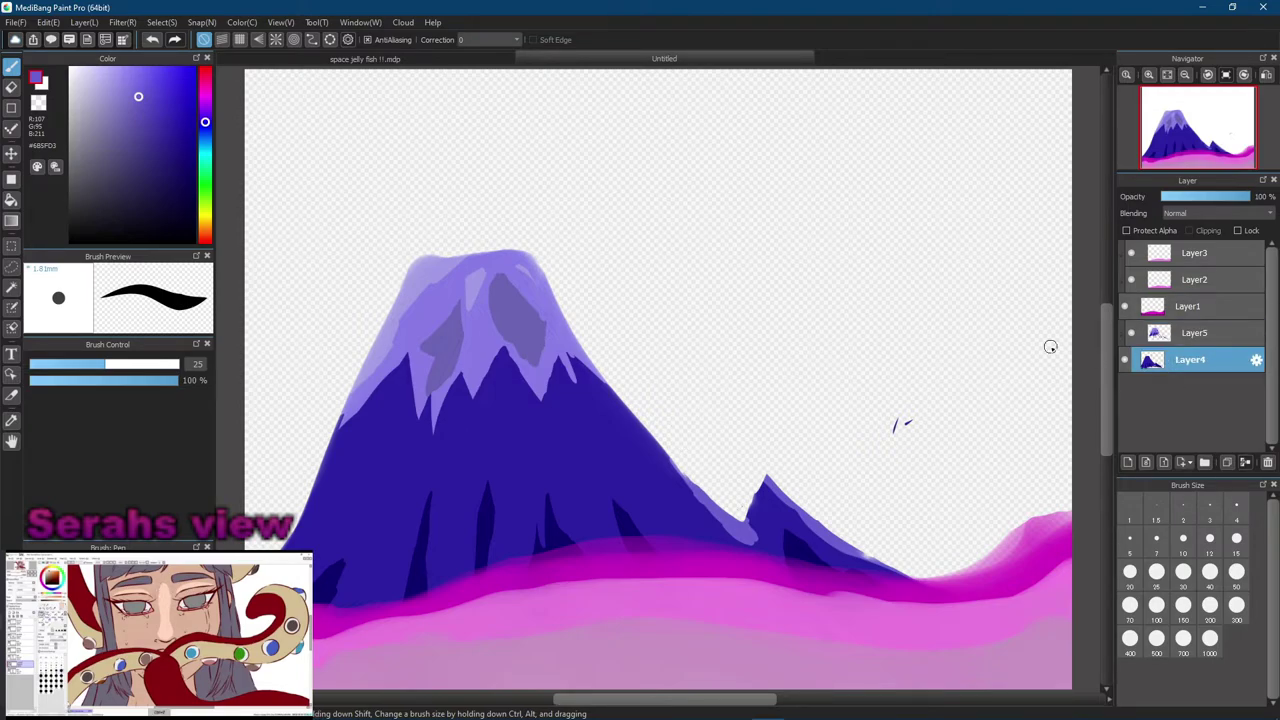
left_click(637, 479, "alt")
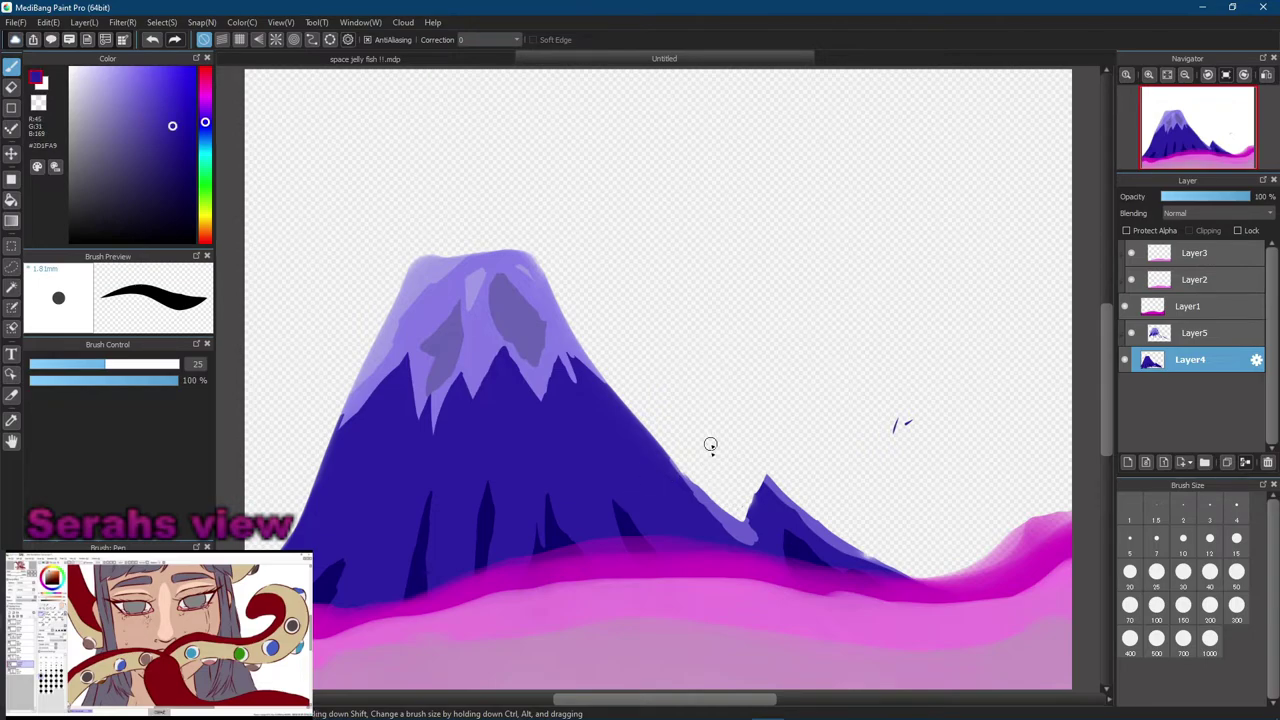
left_click(700, 506, "alt")
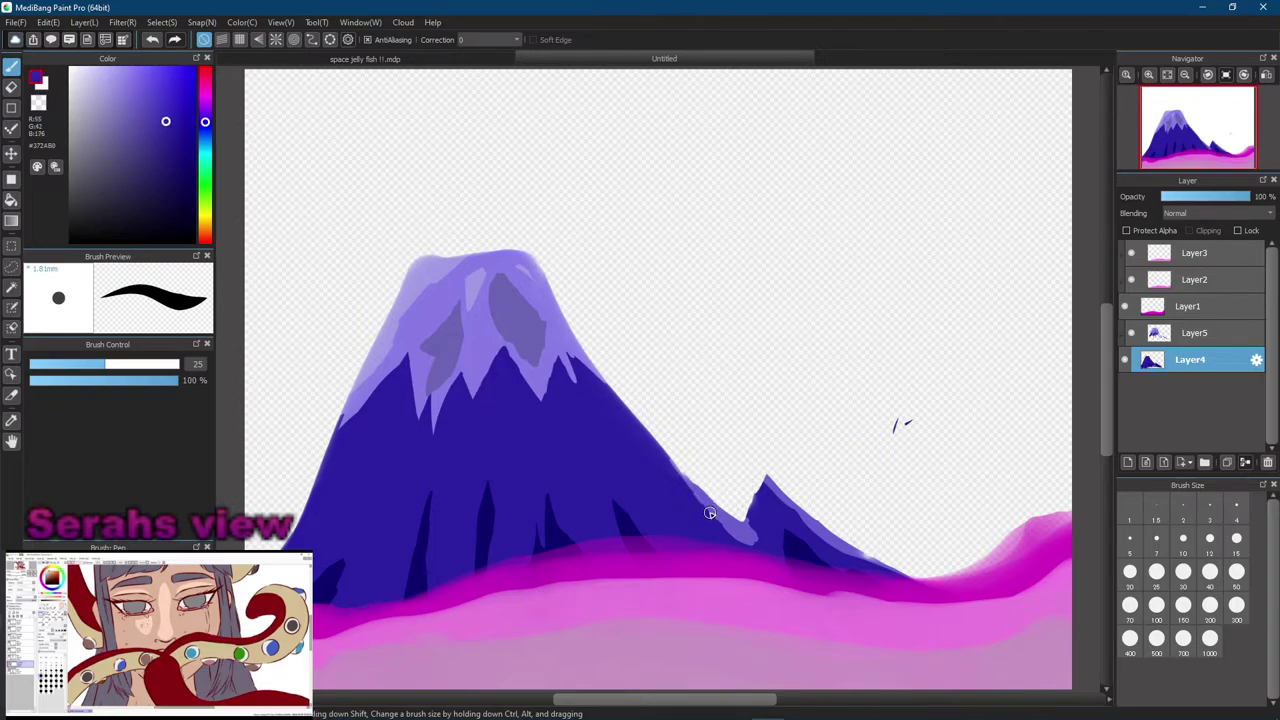
left_click(615, 443, "alt")
left_click(623, 433, "alt")
left_click(1150, 335)
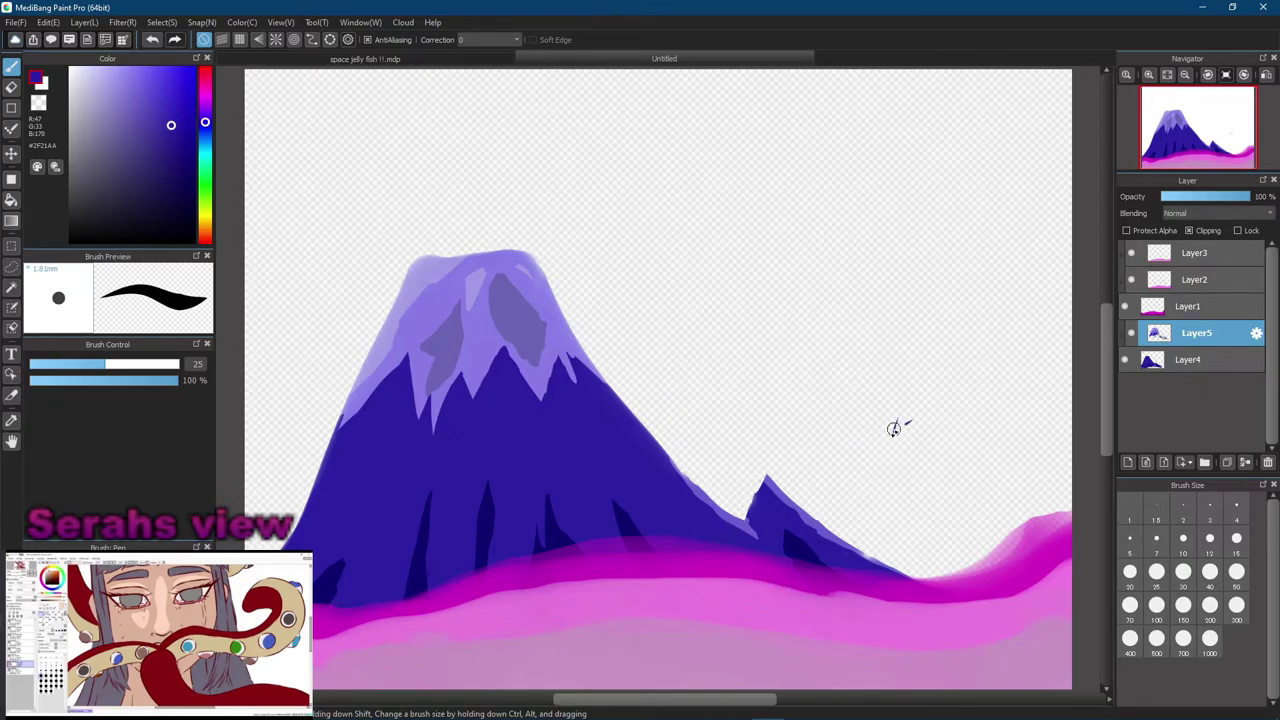
Scribble over the two test marks in the empty sky on Layer4 and erase them completely with the size 12 eraser
left_click(1209, 361)
left_click_drag(872, 438, 928, 424)
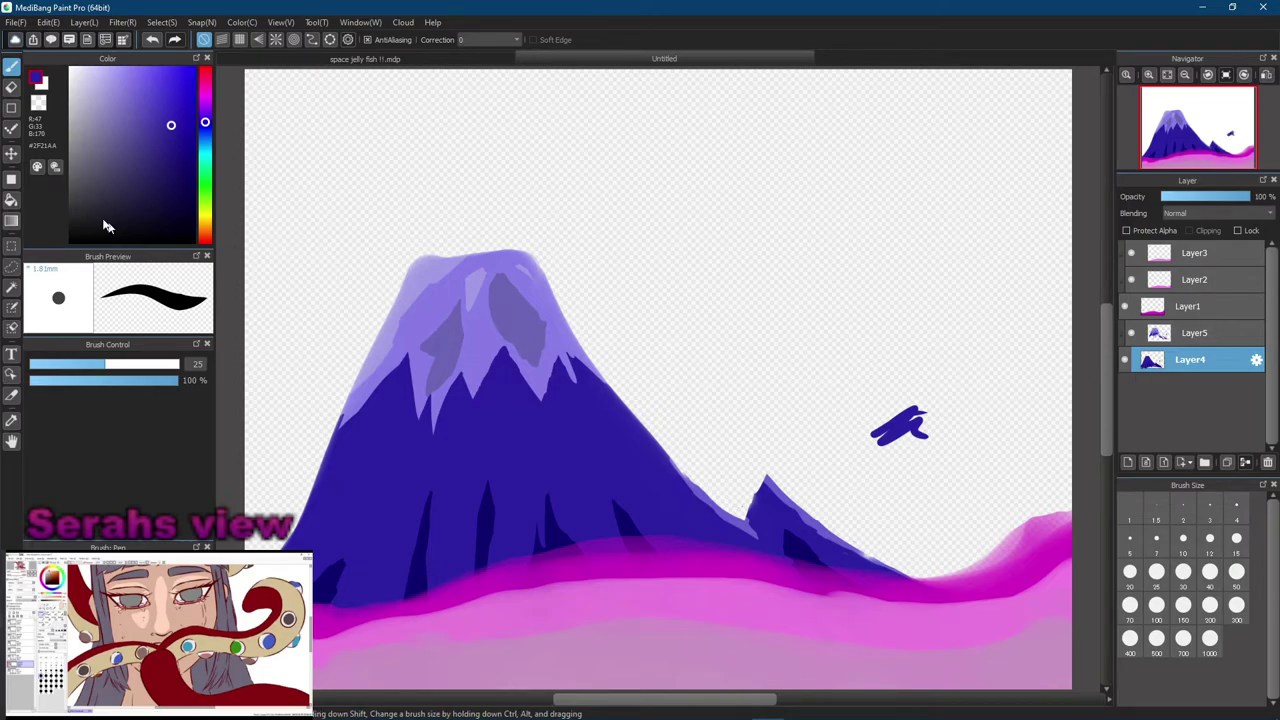
left_click(11, 88)
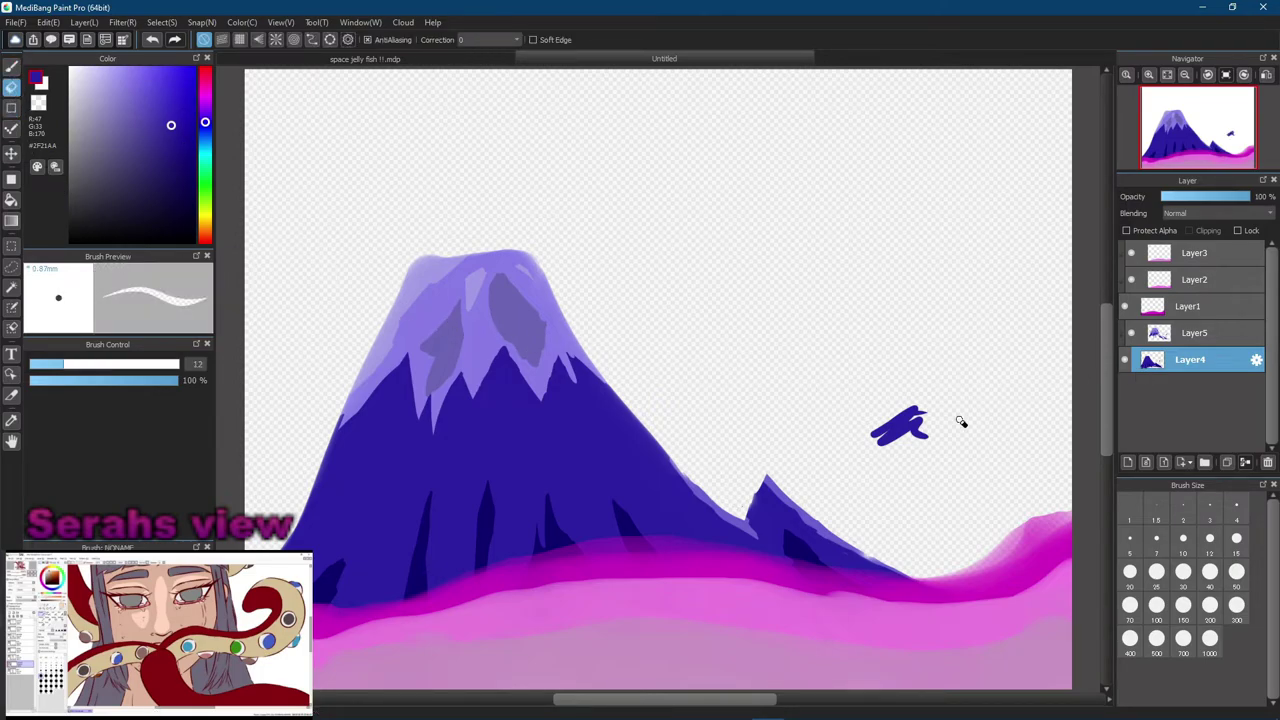
mouse_move(886, 443)
left_mouse_down()
mouse_move(907, 414)
mouse_move(860, 423)
mouse_move(891, 455)
left_mouse_up()
left_click_drag(877, 409, 900, 452)
mouse_move(892, 395)
left_mouse_down()
mouse_move(908, 448)
mouse_move(928, 398)
left_mouse_up()
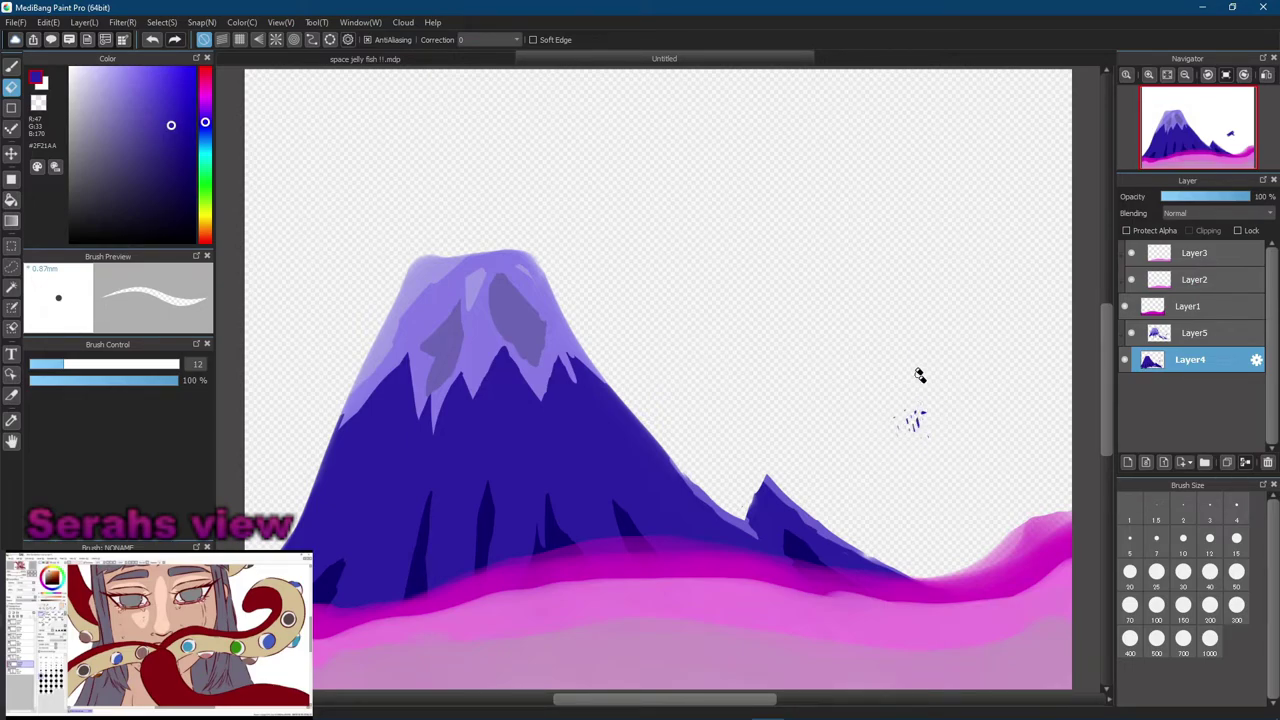
left_click_drag(878, 442, 916, 426)
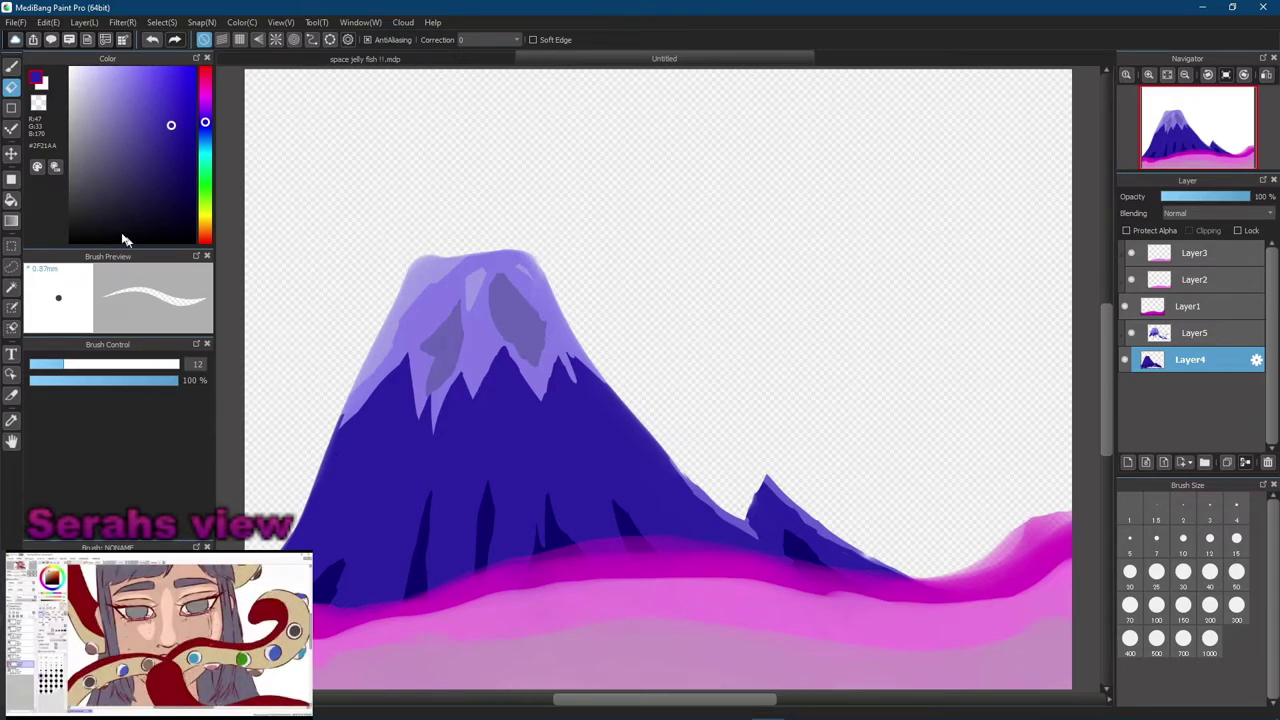
Set the colour to pale lavender #DEDCF1 and try a size 1000 Stipple Pen spray around the main summit
left_click_drag(84, 84, 79, 76)
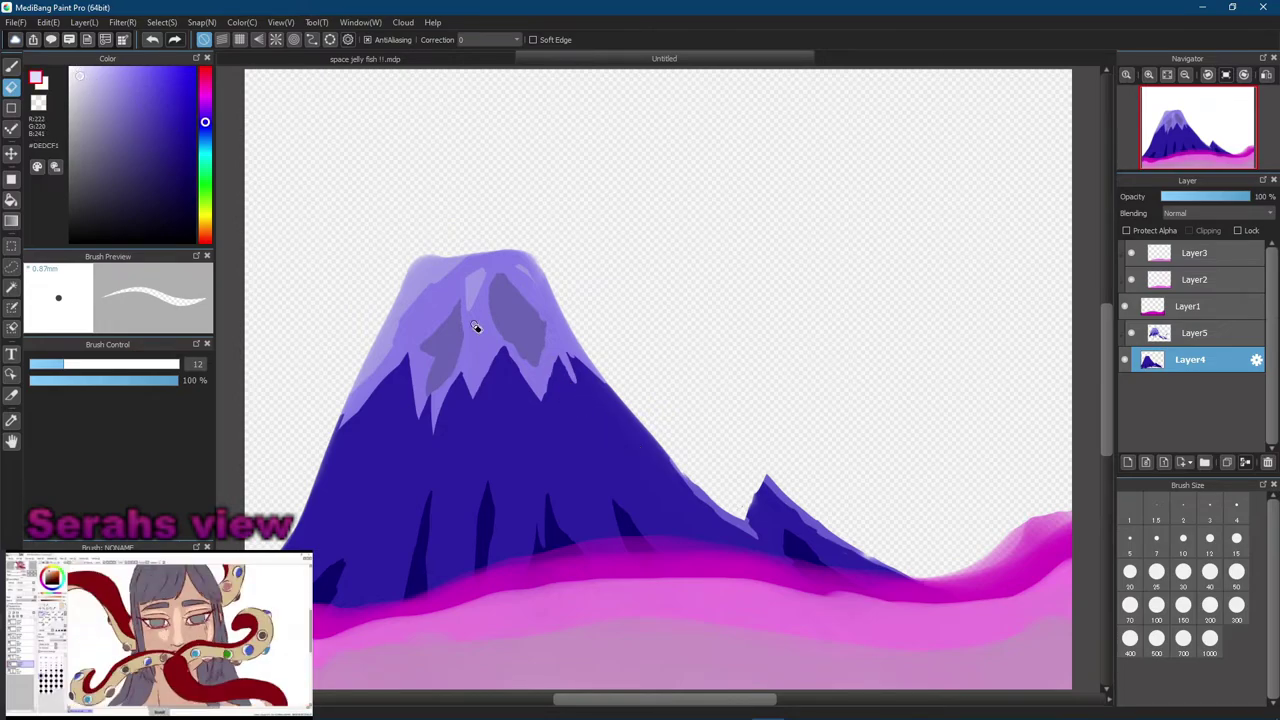
left_click(11, 65)
left_click_drag(510, 235, 423, 263)
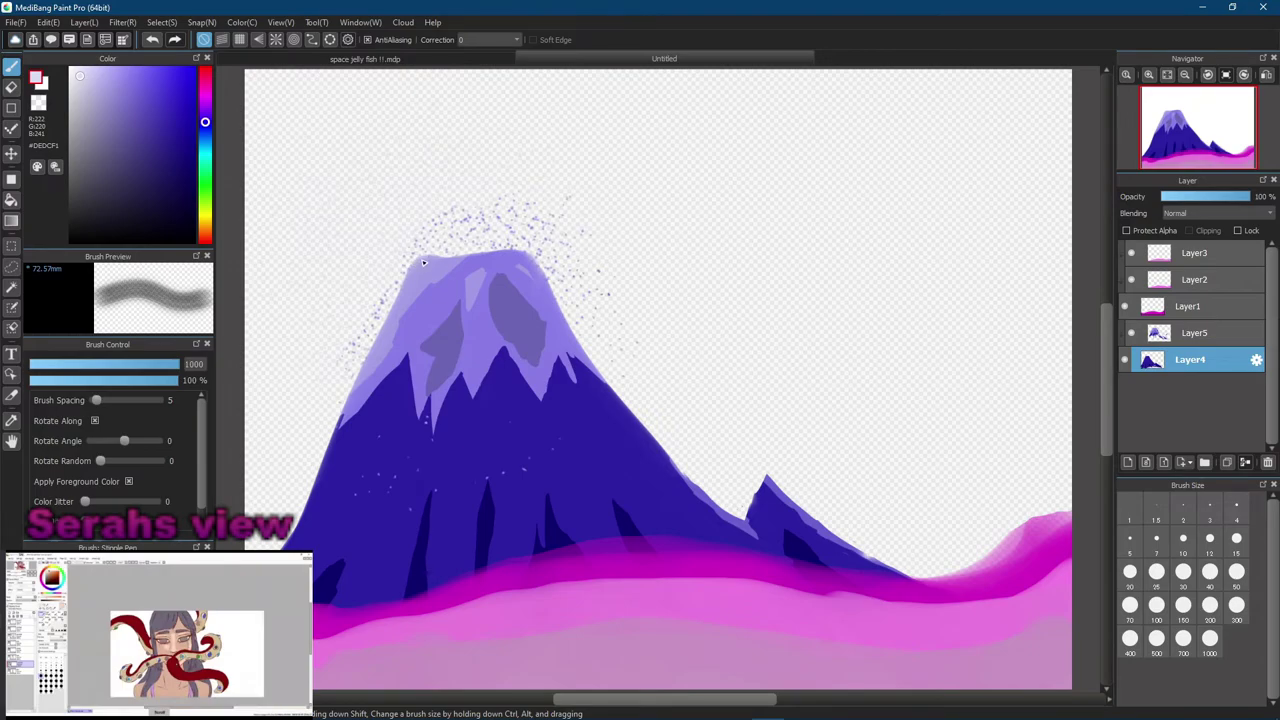
key("ctrl+z")
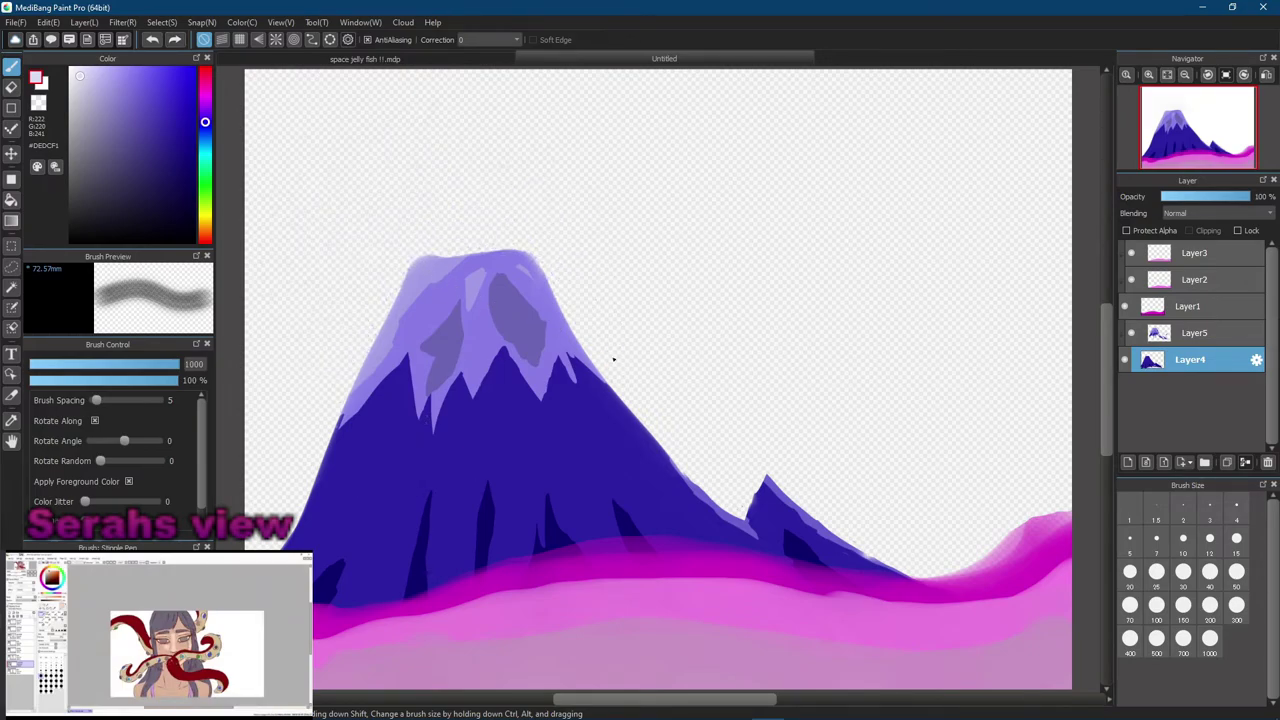
Try Stipple Pen strokes over the snow cap and right slope at sizes 30 and 25, and settle on size 300
left_click(1156, 571)
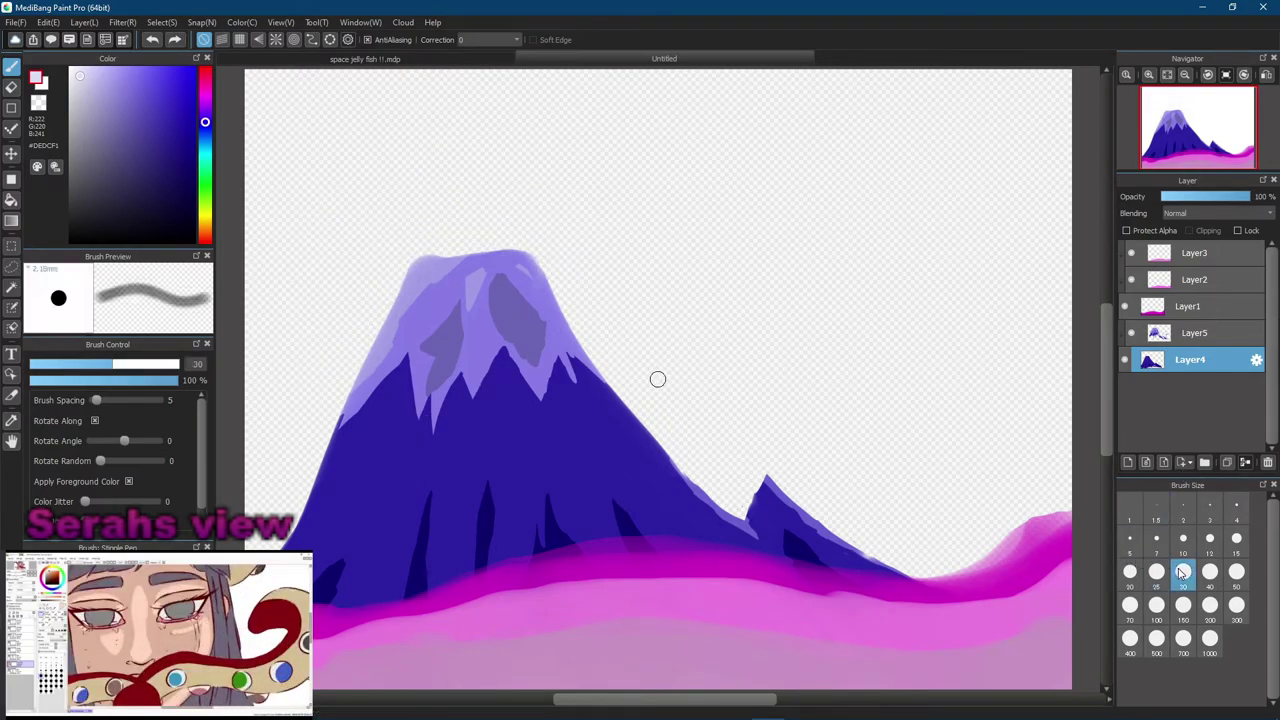
mouse_move(466, 284)
left_mouse_down()
mouse_move(443, 263)
mouse_move(381, 325)
left_mouse_up()
left_click_drag(575, 365, 670, 482)
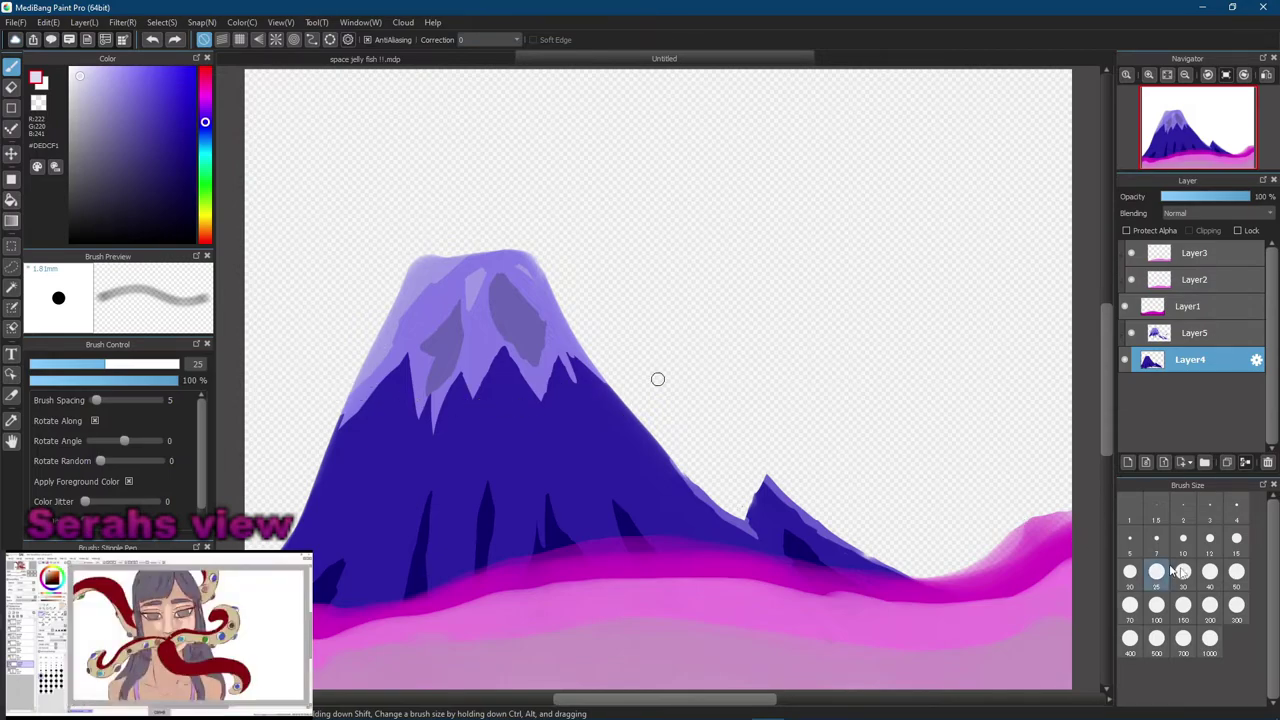
left_click(1236, 604)
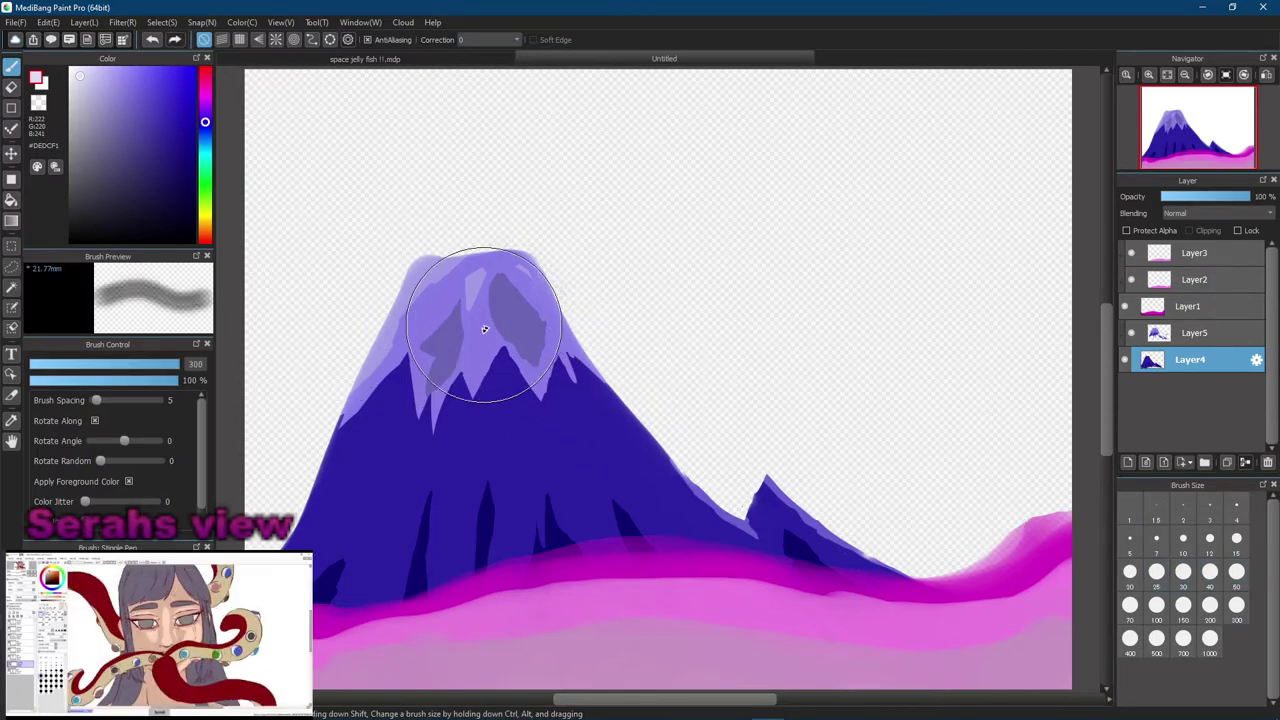
mouse_move(442, 313)
left_mouse_down()
mouse_move(421, 391)
mouse_move(470, 408)
mouse_move(537, 301)
mouse_move(593, 293)
left_mouse_up()
key("ctrl+z")
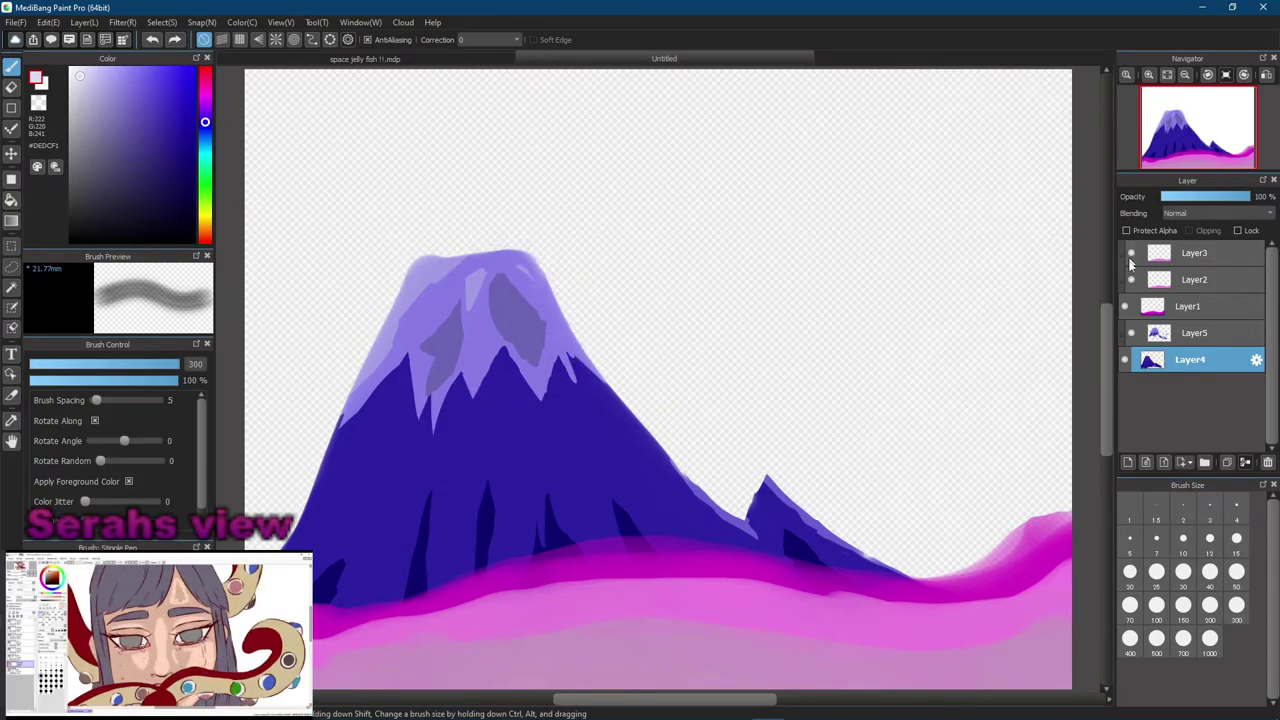
Add a new layer above Layer4 and move it to the top of the layer stack, above Layer3
left_click(1127, 463)
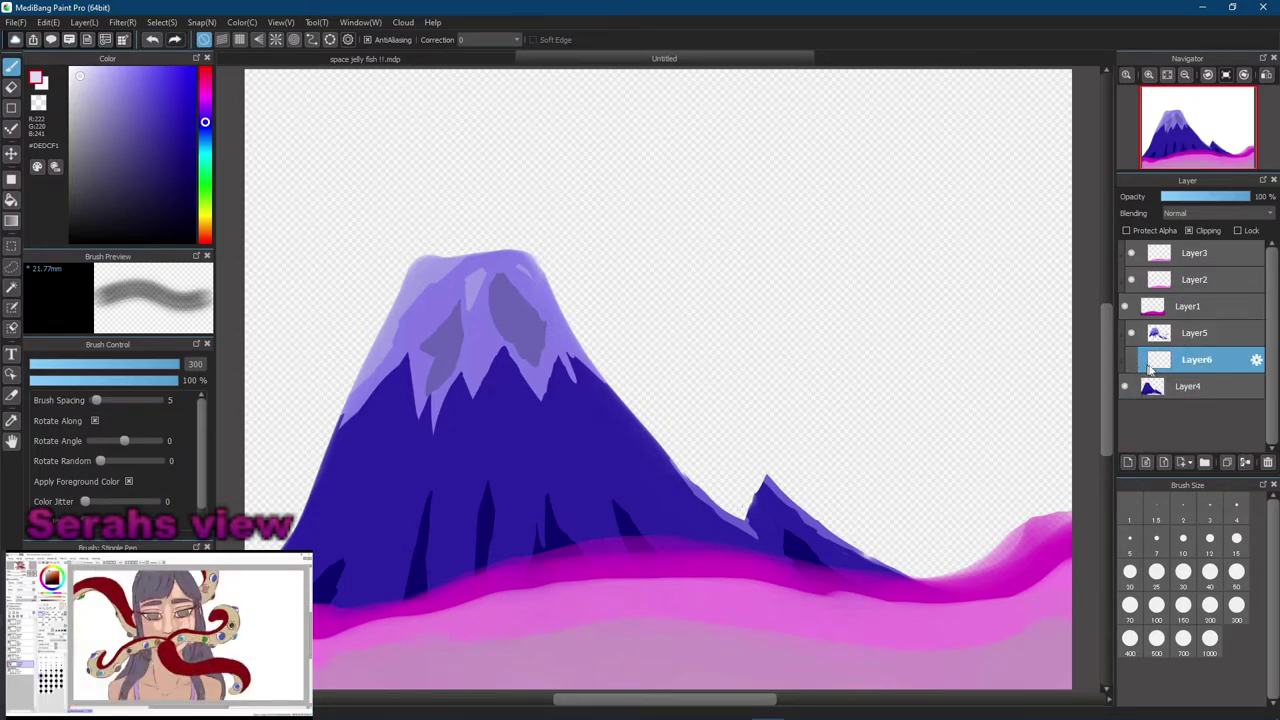
left_click(1209, 232)
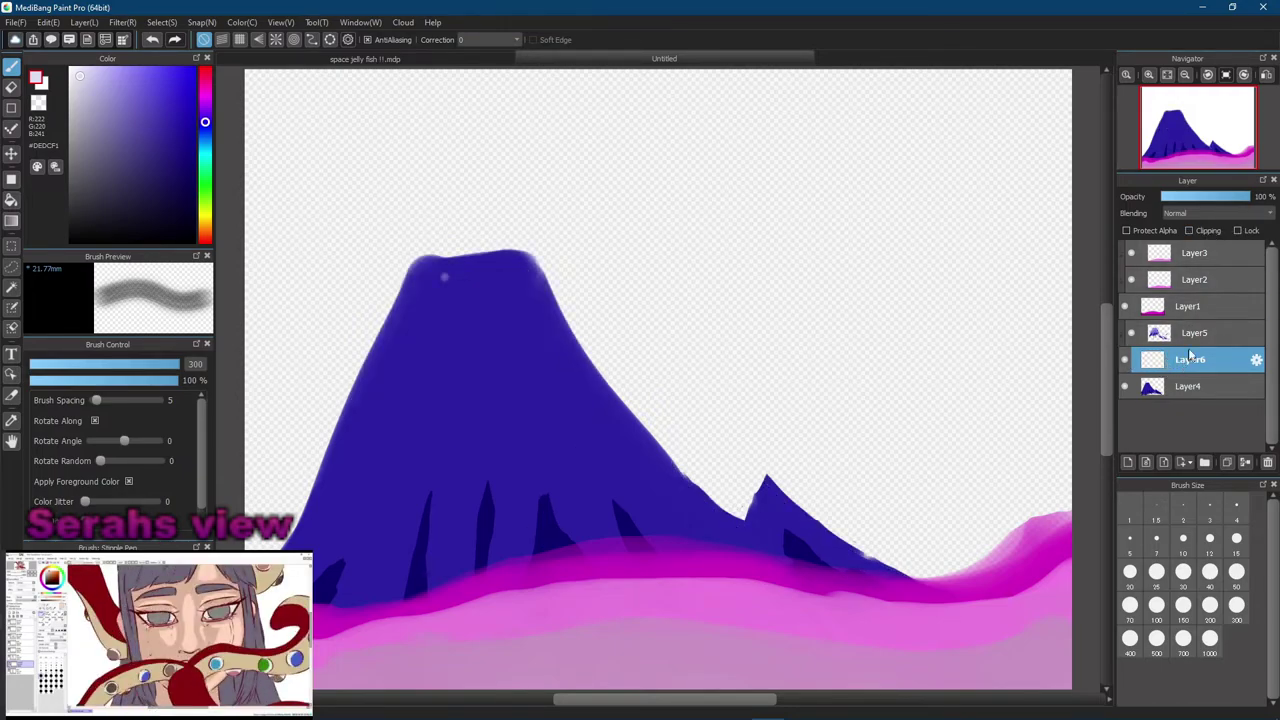
left_click_drag(1187, 359, 1207, 309)
left_click_drag(1207, 252, 1207, 252)
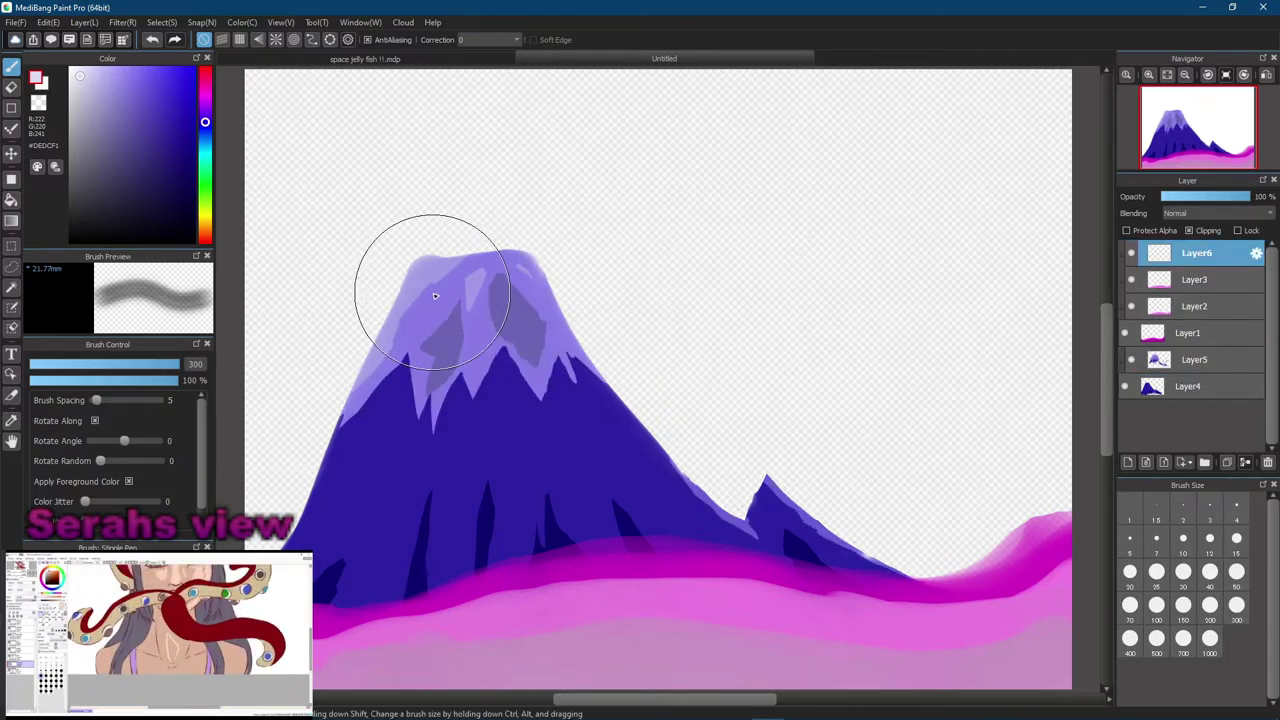
Try size 300 pale lavender stippling over the pink waves on the new top layer
left_click(623, 590)
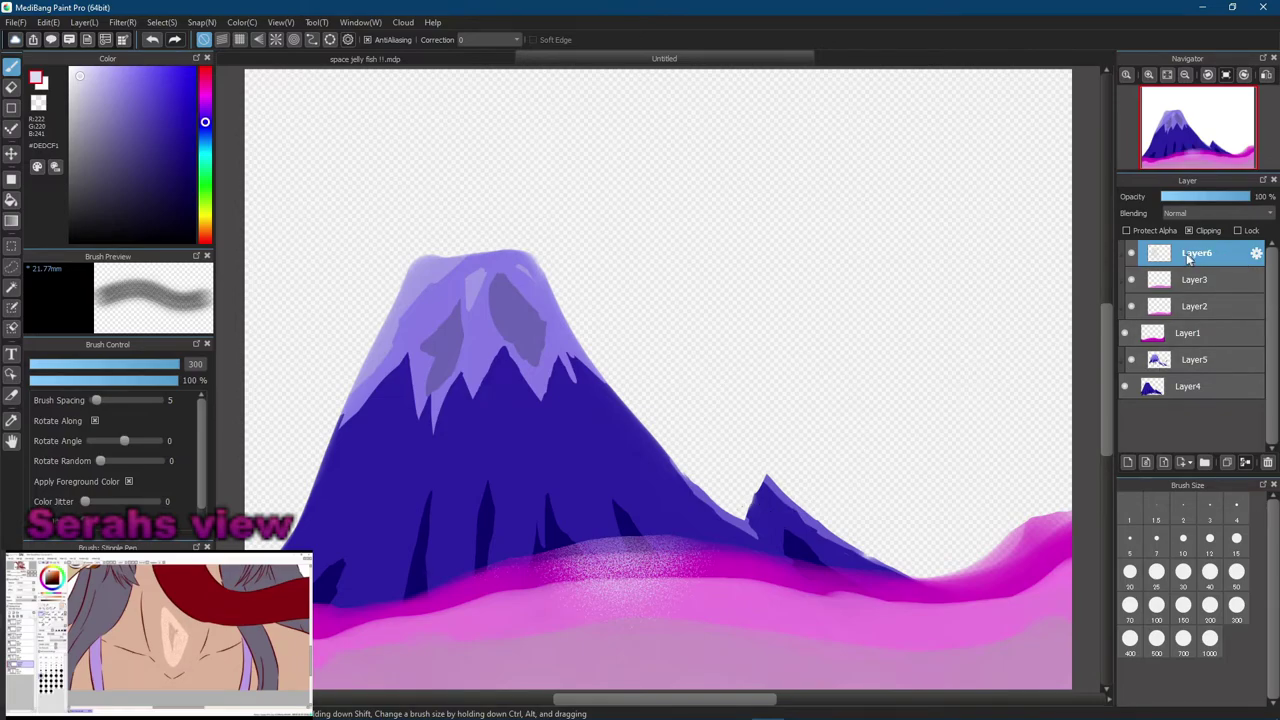
mouse_move(600, 600)
left_mouse_down()
mouse_move(380, 620)
mouse_move(517, 633)
left_mouse_up()
key("ctrl+z")
key("ctrl+z")
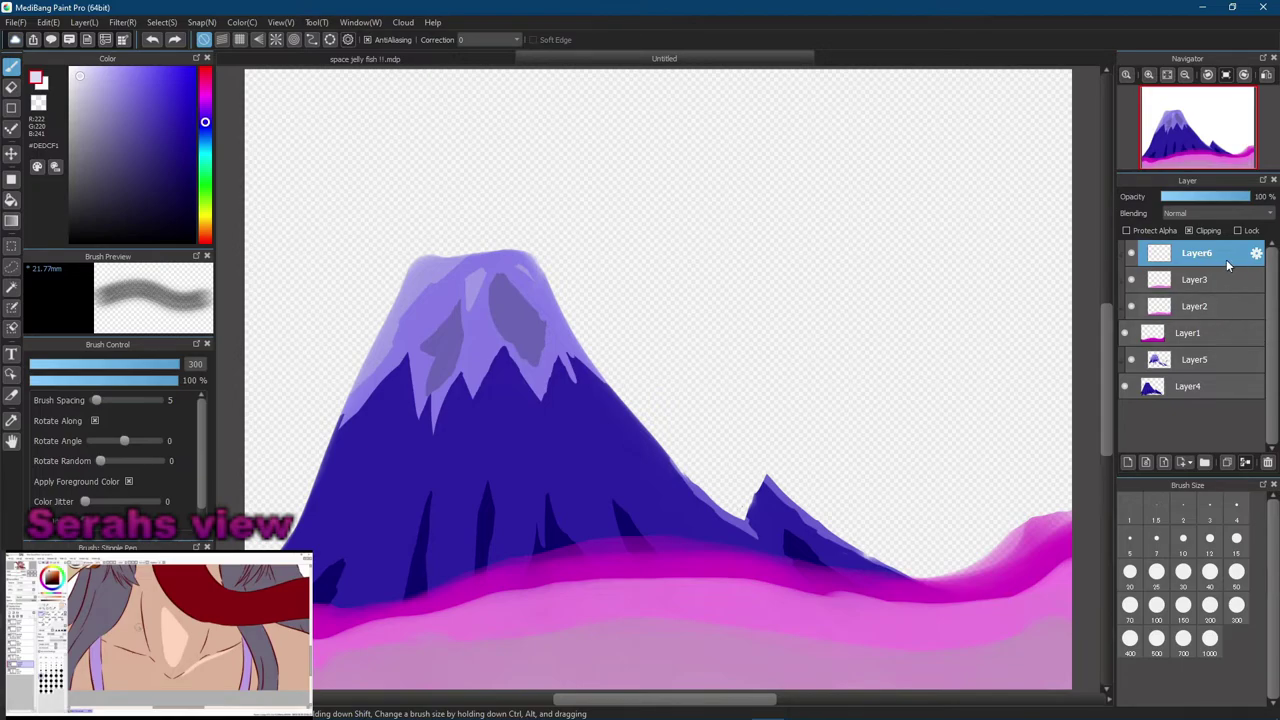
Try the pale stippling over the mountain with clipping turned off on the top layer
left_click(1190, 231)
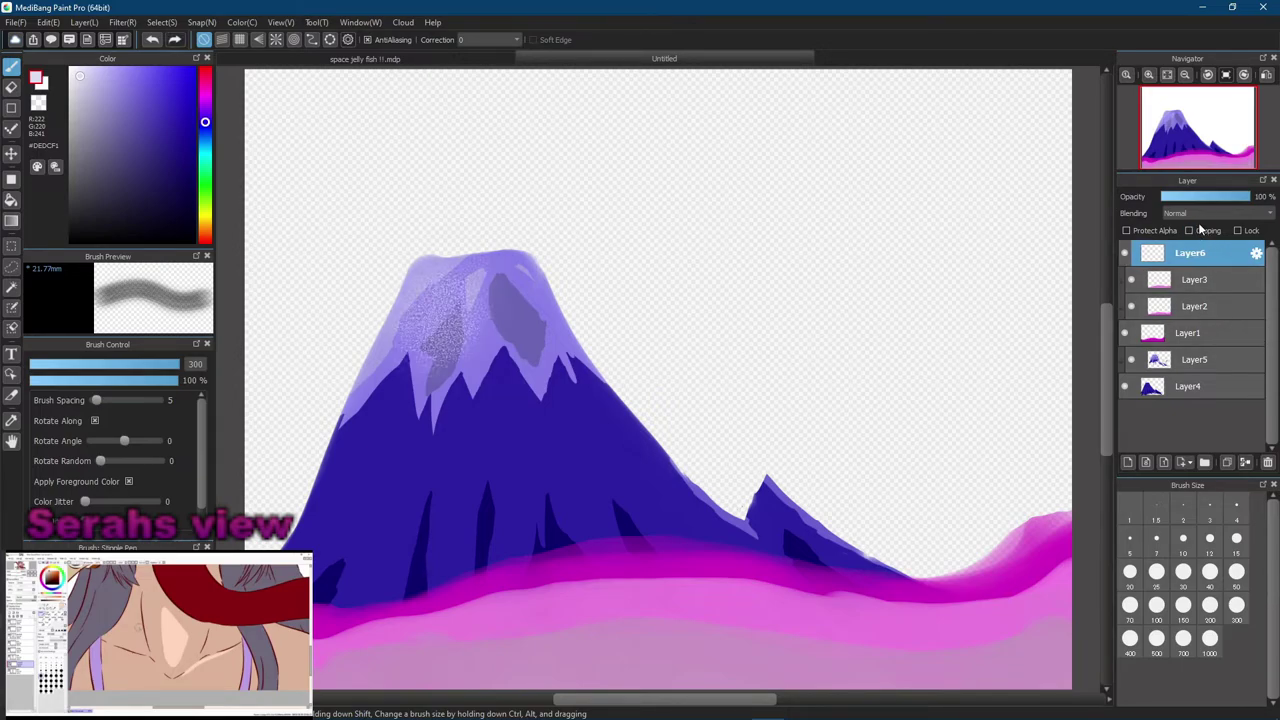
mouse_move(494, 240)
left_mouse_down()
mouse_move(553, 238)
mouse_move(391, 363)
mouse_move(422, 440)
mouse_move(681, 574)
mouse_move(794, 466)
left_mouse_up()
key("ctrl+z")
key("ctrl+z")
key("ctrl+z")
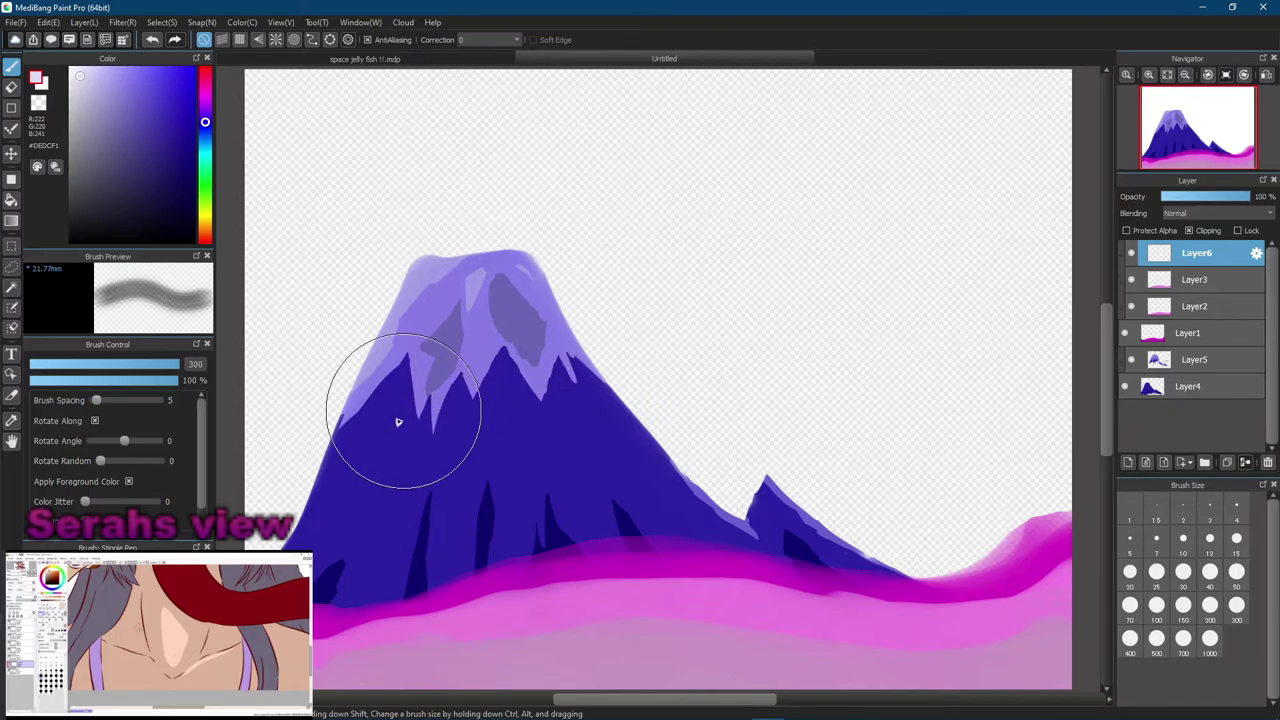
Turn off clipping on the top layer and spray dense pale lavender stippling over the summit and upper slopes
left_click(1201, 232)
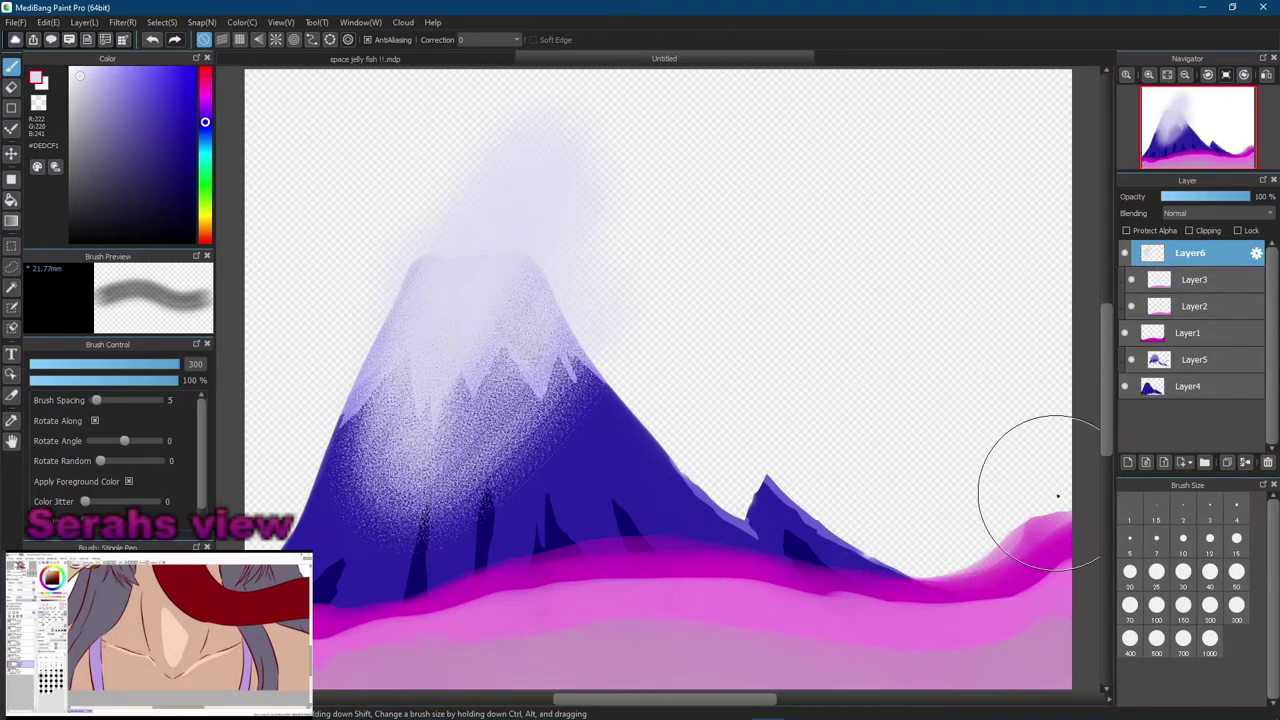
key("ctrl+z")
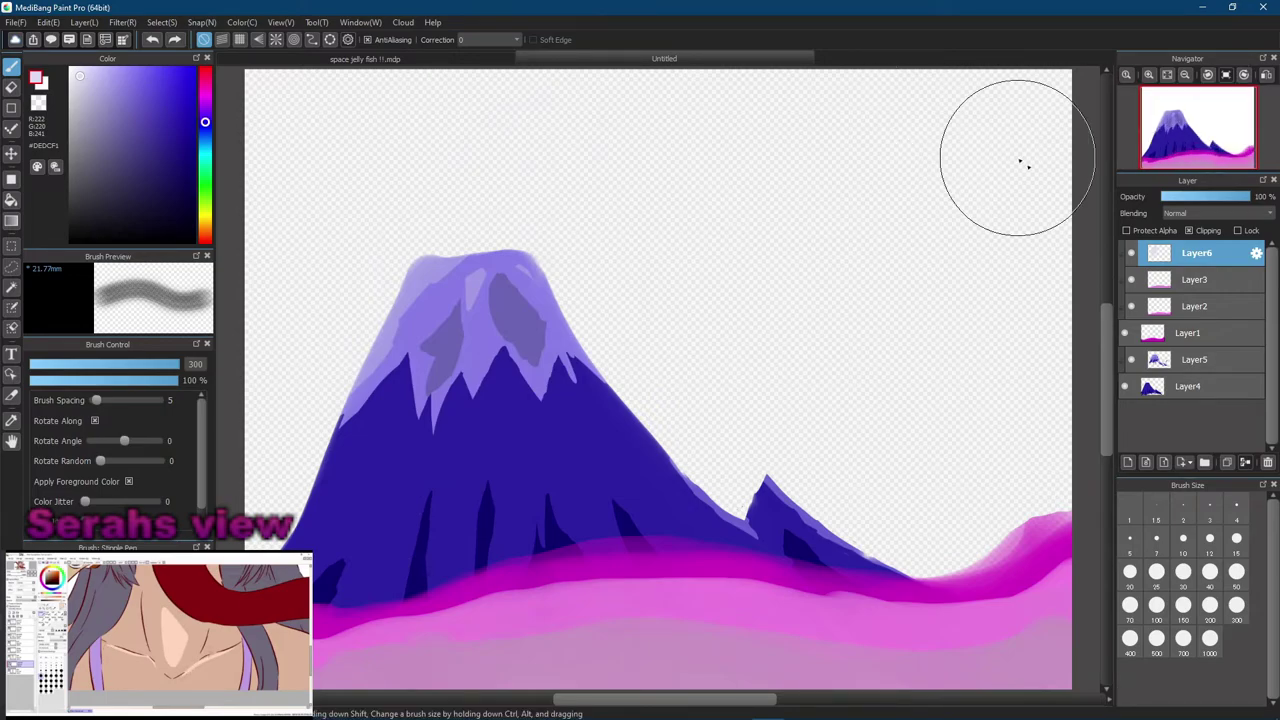
left_click(1191, 232)
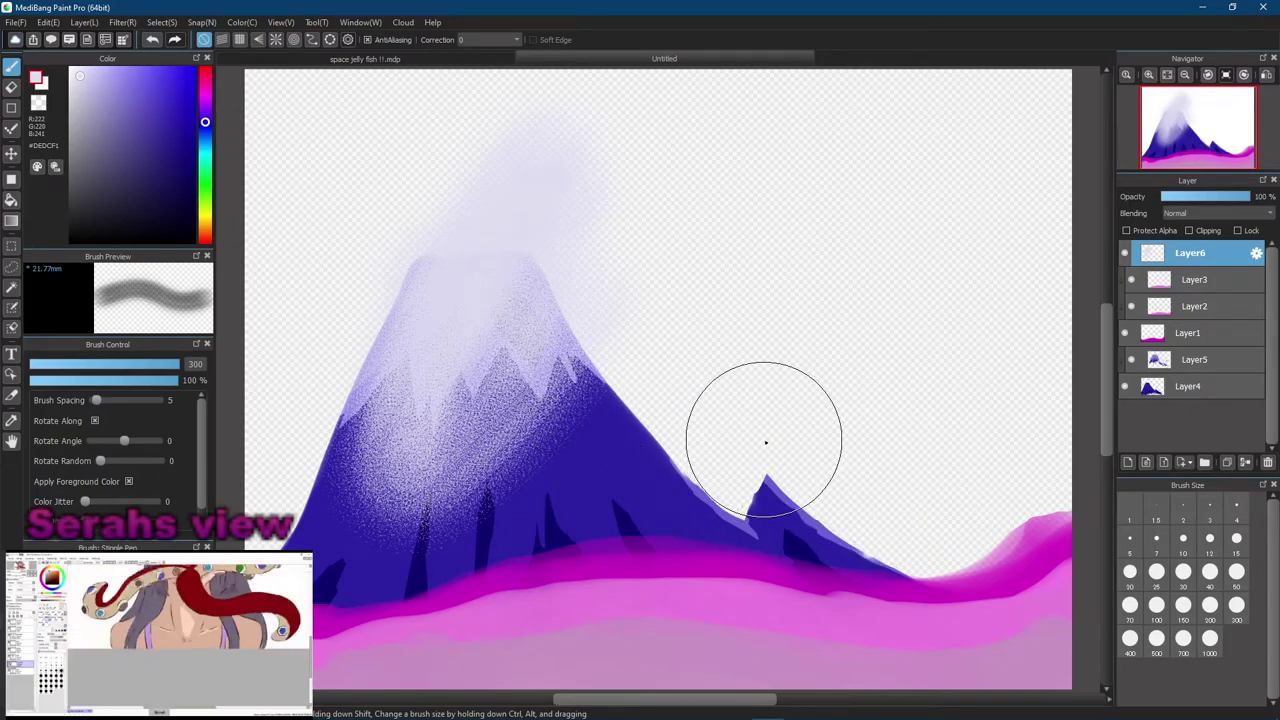
Erase the dense stippling from the top layer, enlarging the eraser from size 12 to 1000
left_click(11, 87)
mouse_move(510, 260)
left_mouse_down()
mouse_move(472, 213)
mouse_move(435, 480)
left_mouse_up()
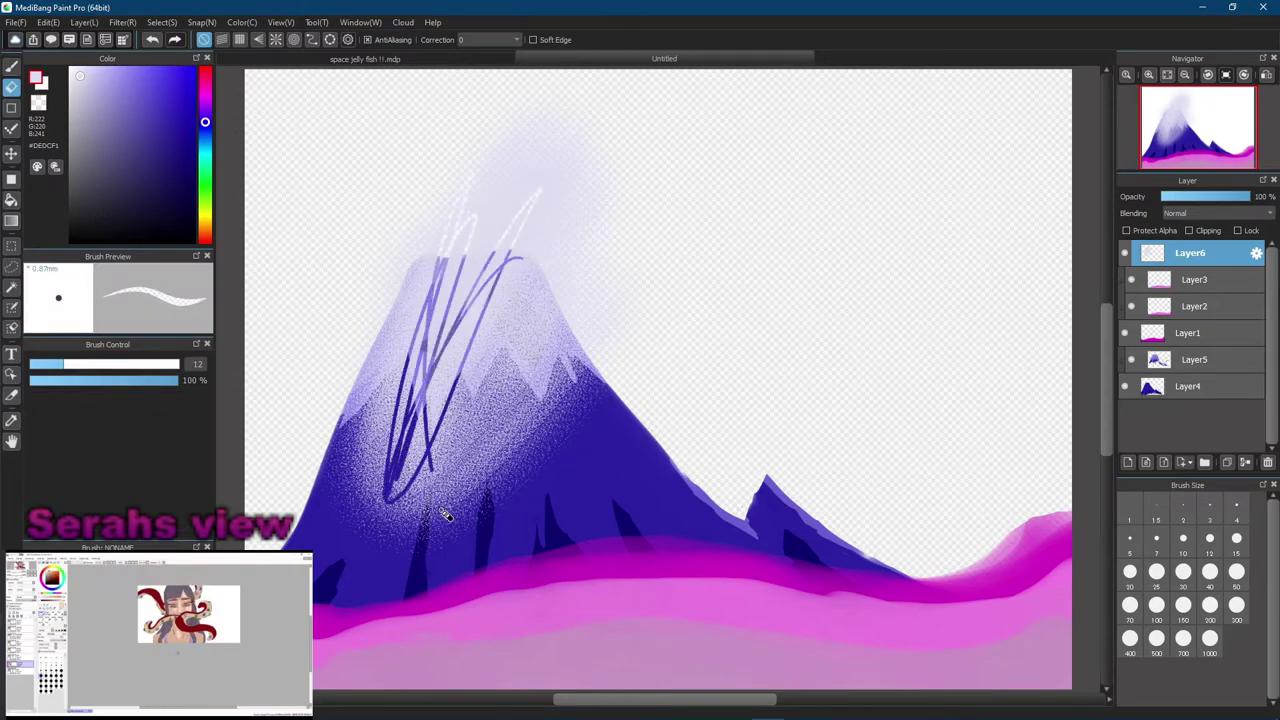
left_click(1210, 638)
left_click_drag(513, 334, 379, 410)
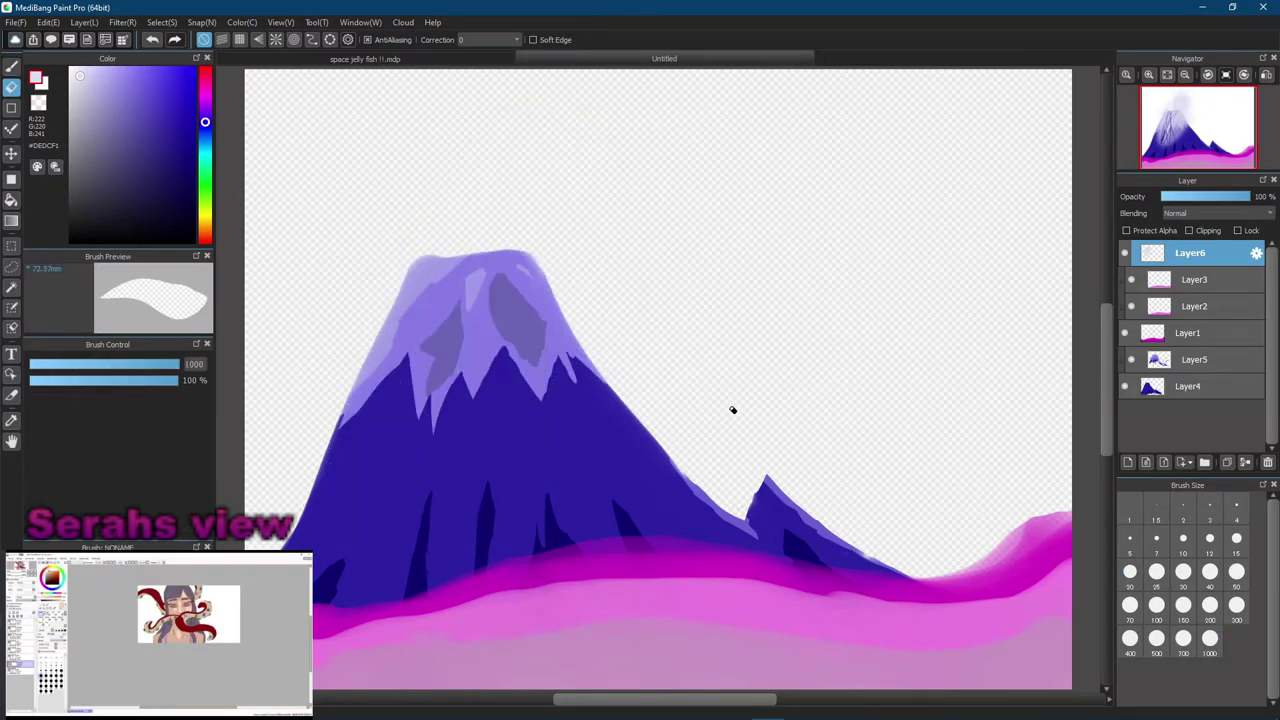
Set the Stipple Pen's brush spacing to 15 and spray light pale specks over the snow cap and small peak
left_click(13, 65)
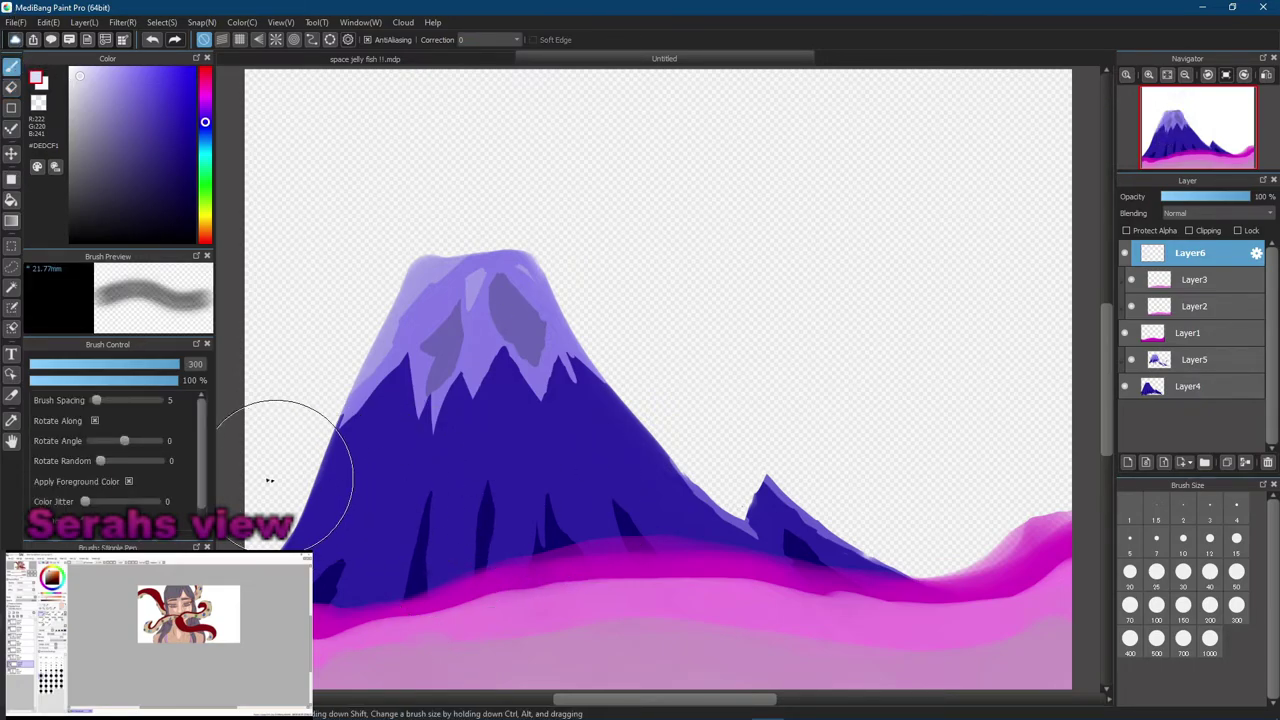
left_click_drag(101, 399, 141, 404)
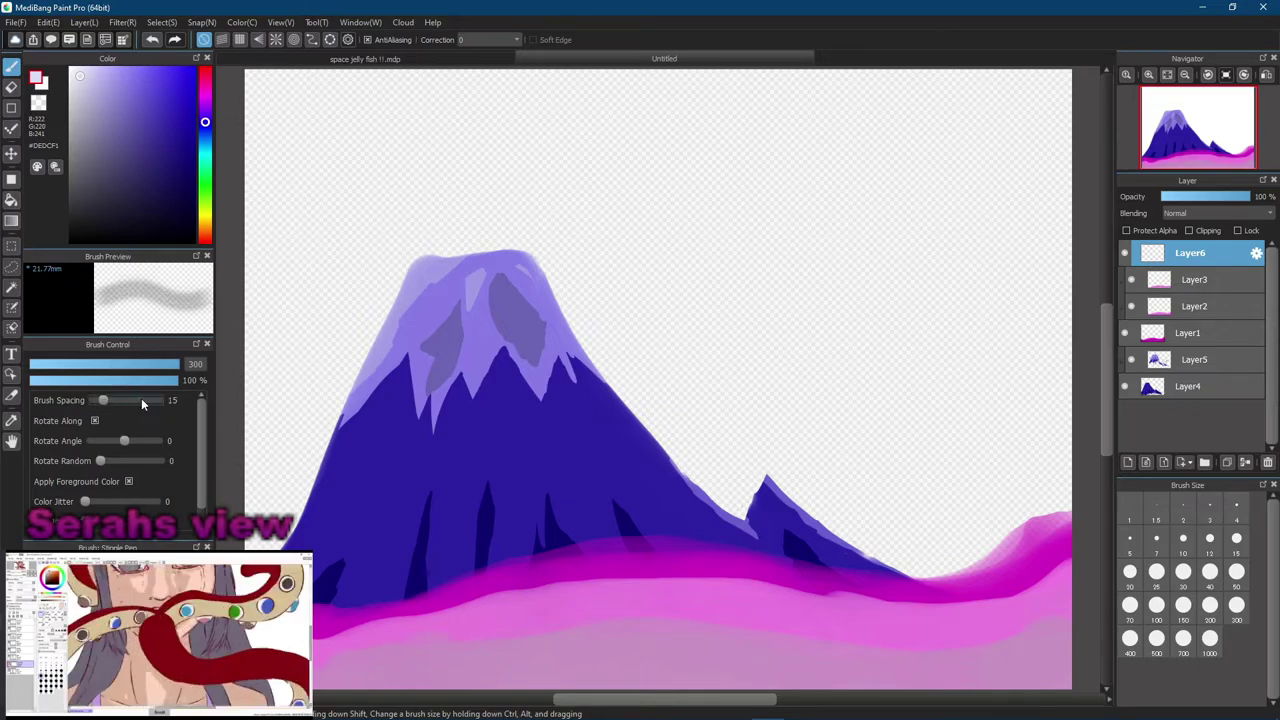
mouse_move(470, 320)
left_mouse_down()
mouse_move(504, 362)
mouse_move(500, 283)
mouse_move(412, 299)
mouse_move(449, 290)
mouse_move(450, 269)
mouse_move(470, 284)
mouse_move(527, 275)
mouse_move(398, 359)
mouse_move(564, 321)
mouse_move(511, 373)
mouse_move(381, 439)
mouse_move(491, 429)
left_mouse_up()
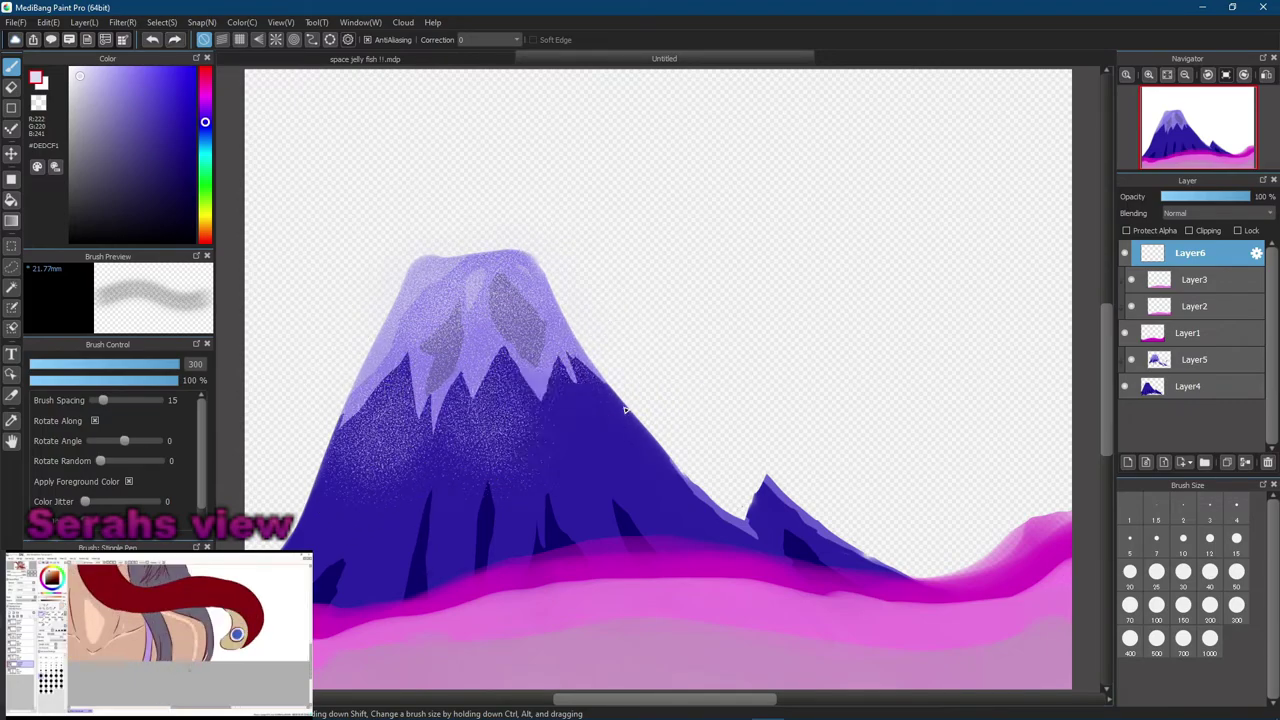
key("ctrl+z")
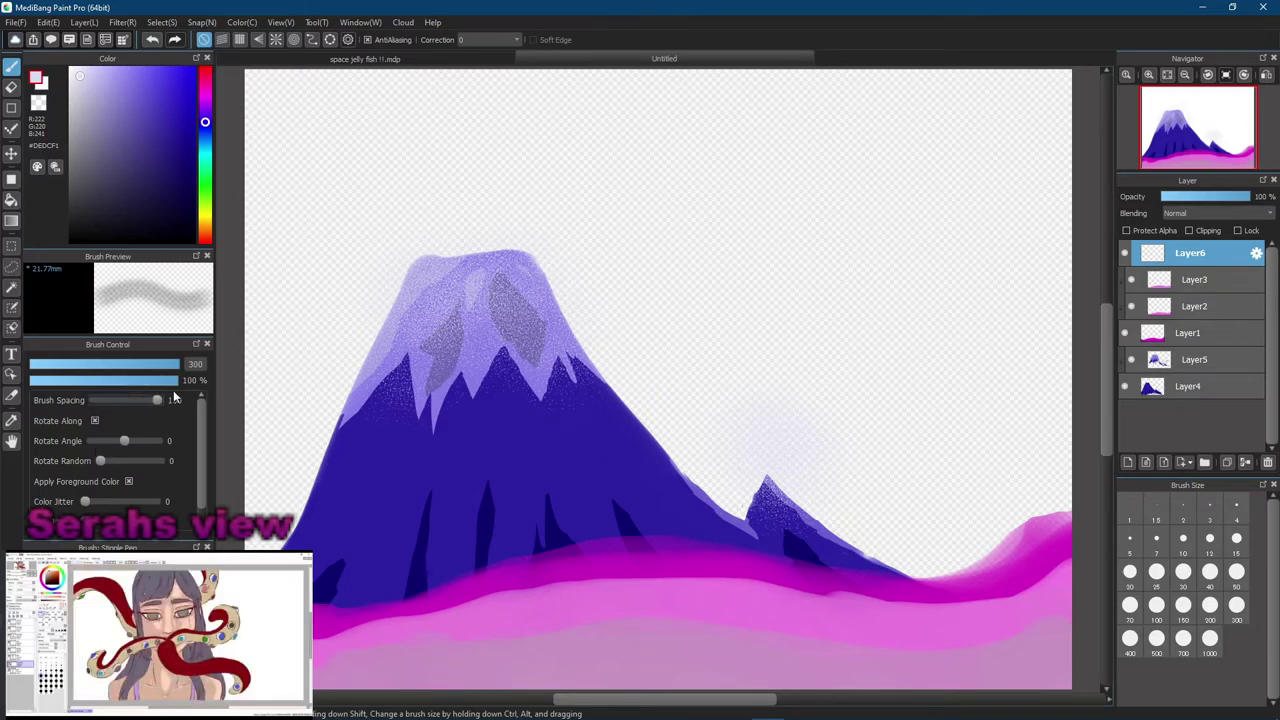
Stipple more specks just below the snow line with brush spacing 100, and reduce the brush size to 17
left_click_drag(486, 377, 681, 423)
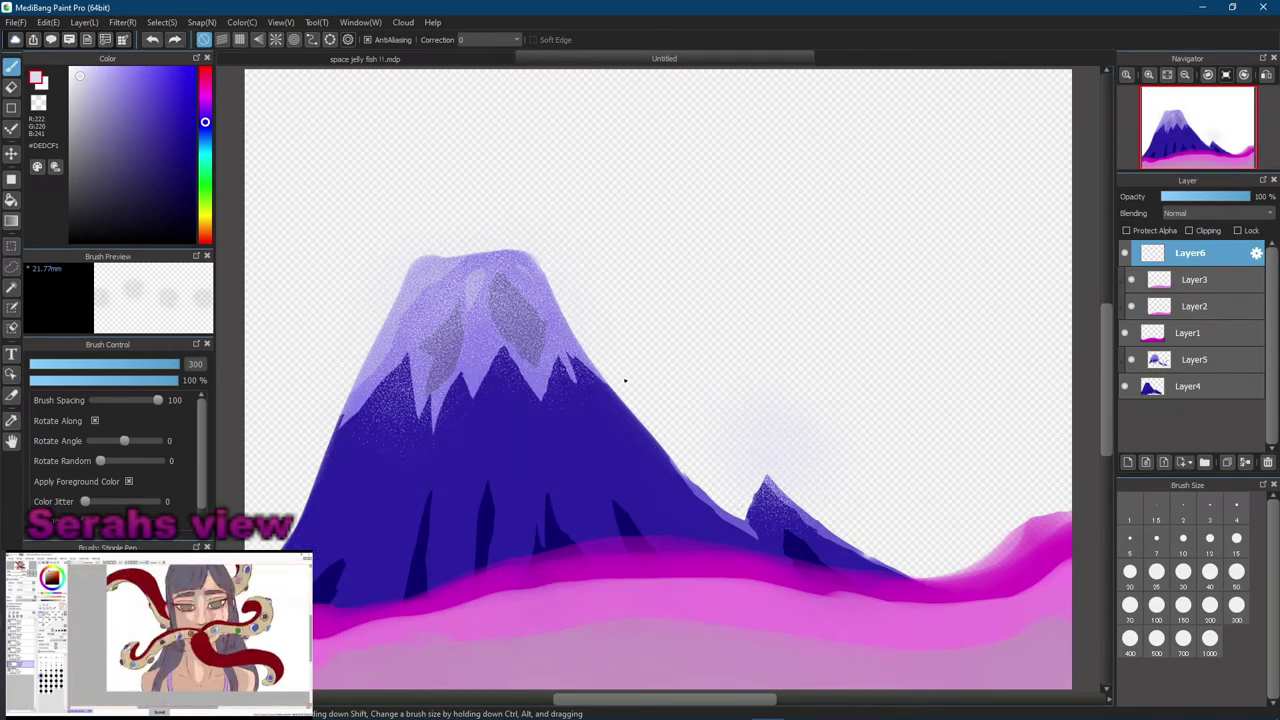
left_click_drag(178, 365, 83, 370)
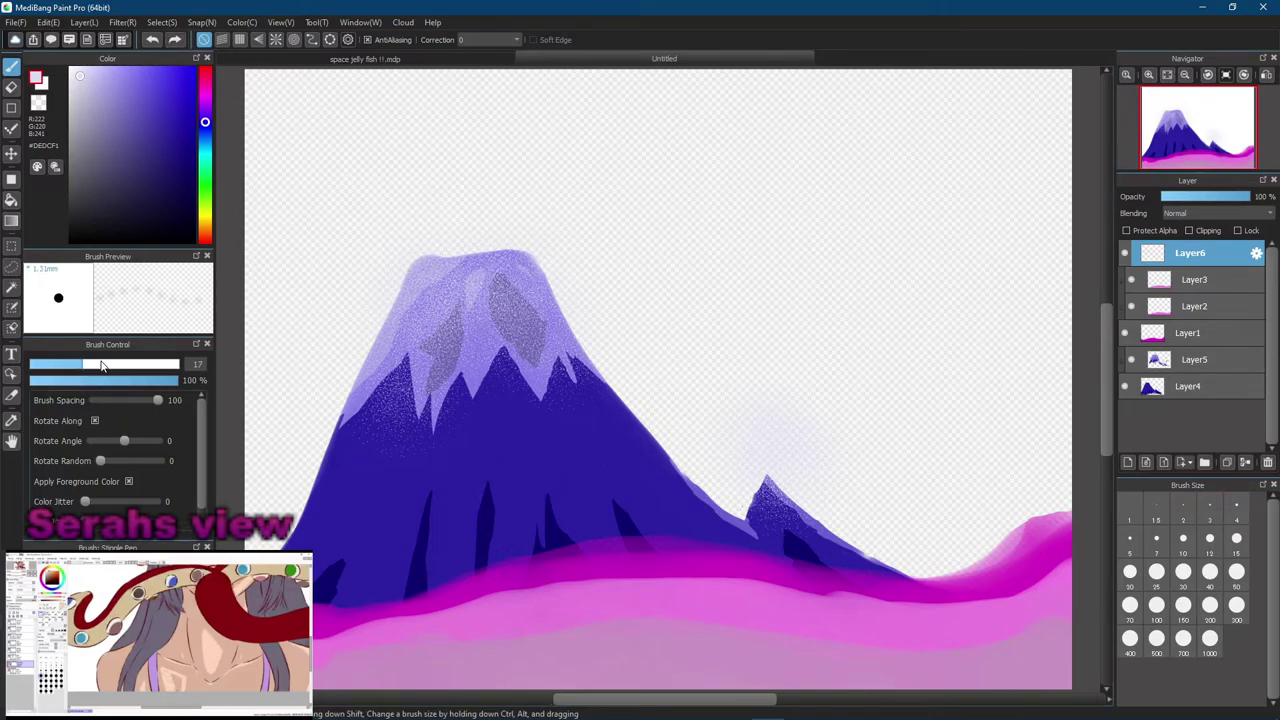
Try specks on the mountain's upper slope with the Stipple Pen at size 96
left_click_drag(121, 362, 178, 364)
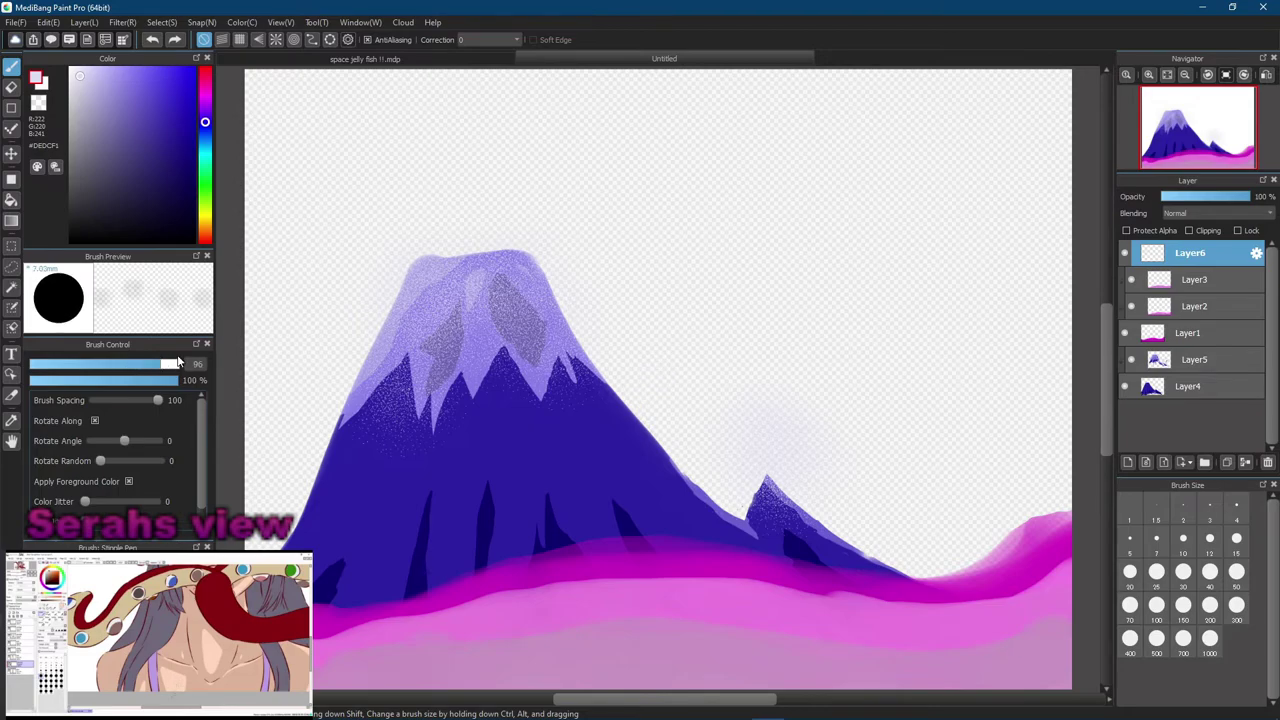
mouse_move(600, 443)
left_mouse_down()
mouse_move(514, 457)
mouse_move(535, 423)
left_mouse_up()
key("ctrl+z")
key("ctrl+z")
key("ctrl+z")
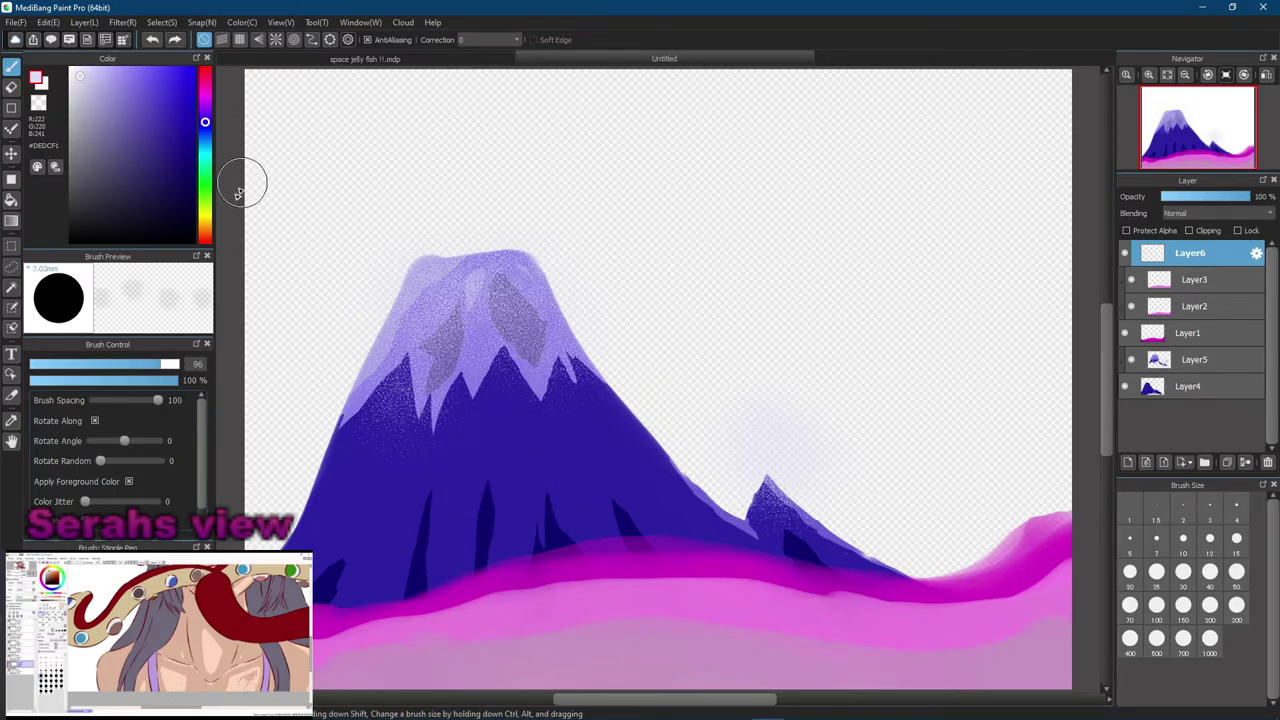
Lower the Stipple Pen's opacity to 40% and try large specks over the mountain's lower slopes at size 1000
left_click_drag(178, 381, 90, 381)
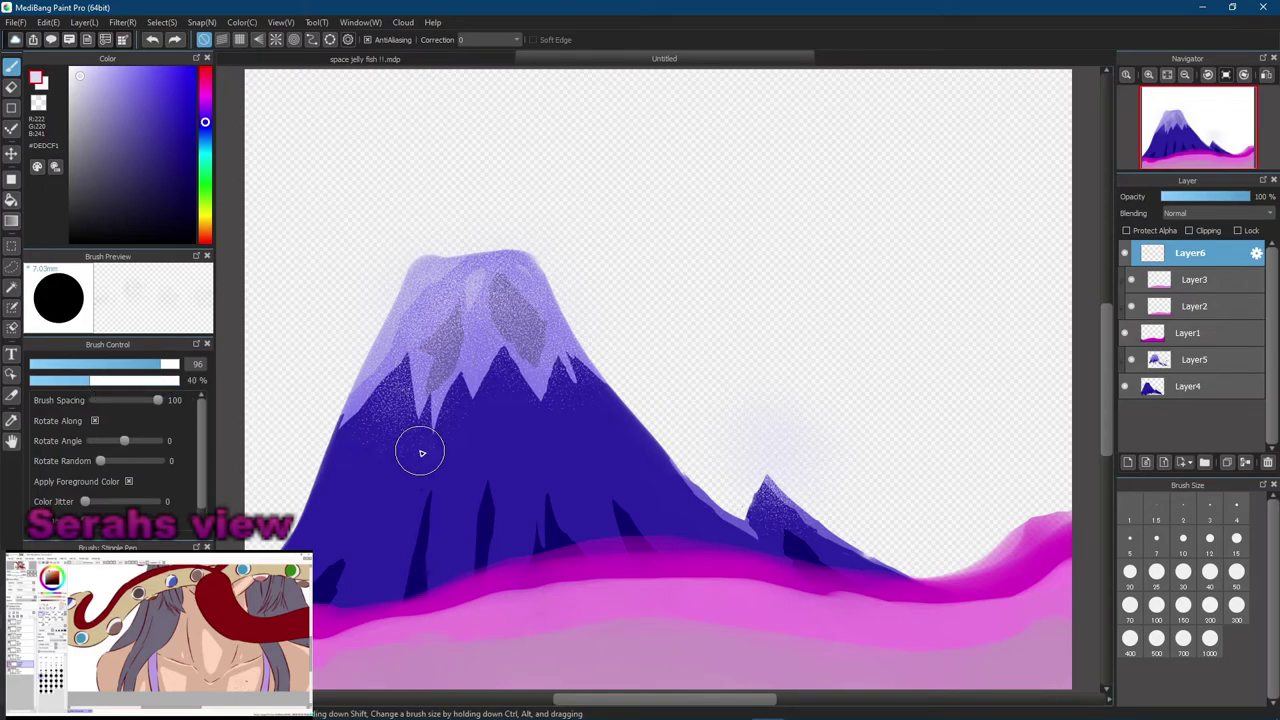
left_click_drag(630, 378, 700, 376)
mouse_move(410, 411)
left_mouse_down()
mouse_move(488, 402)
mouse_move(531, 454)
left_mouse_up()
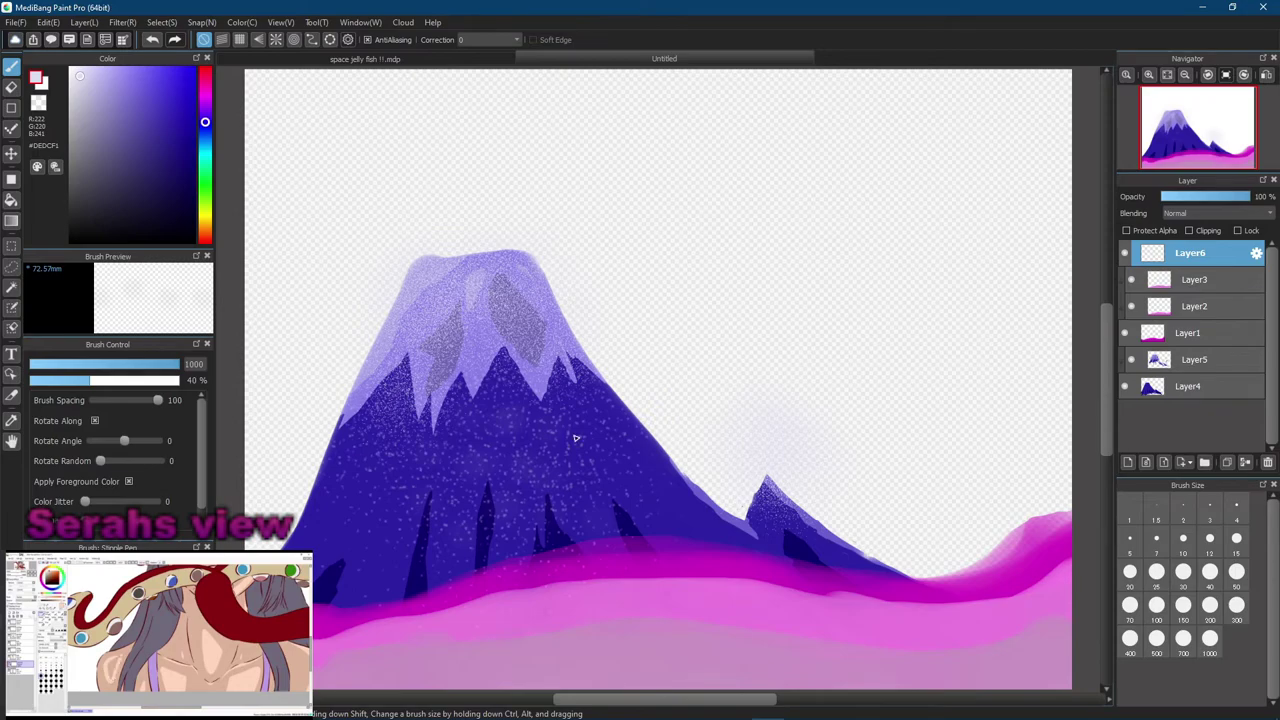
key("ctrl+z")
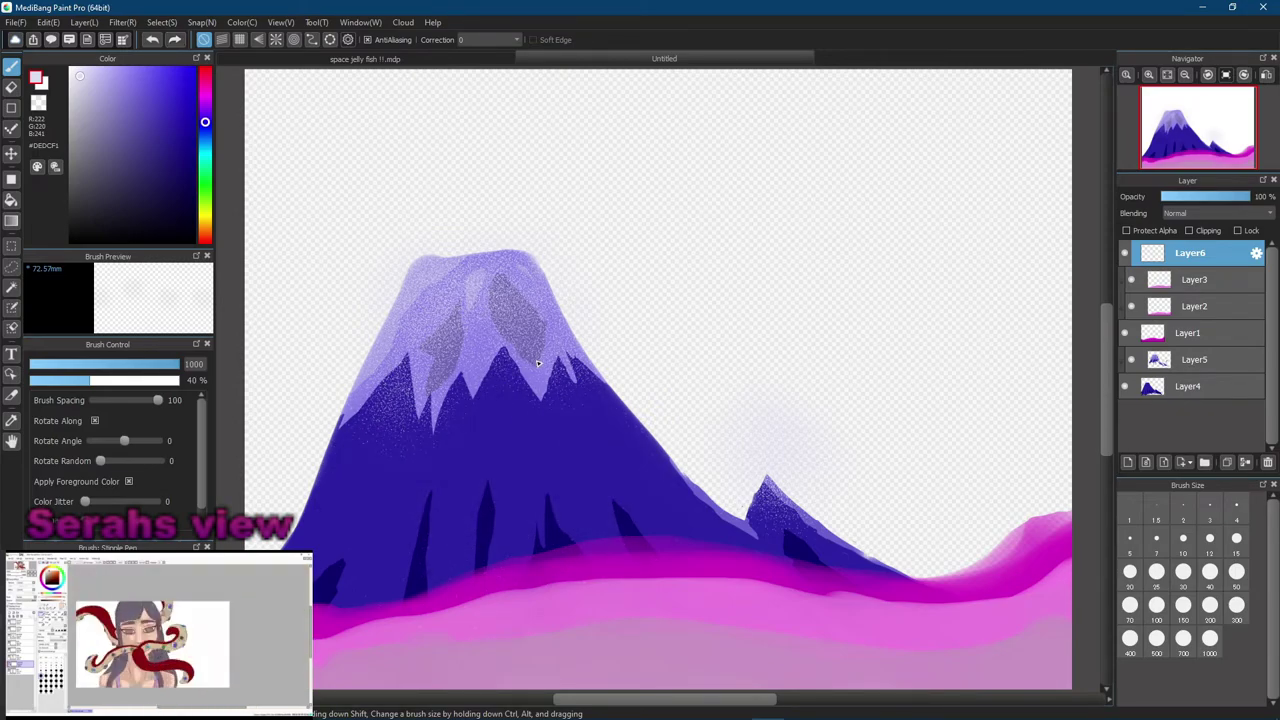
Try the Stipple Pen below the snow line at sizes 52 and 100, and undo the test specks
left_click(142, 368)
left_click(148, 366)
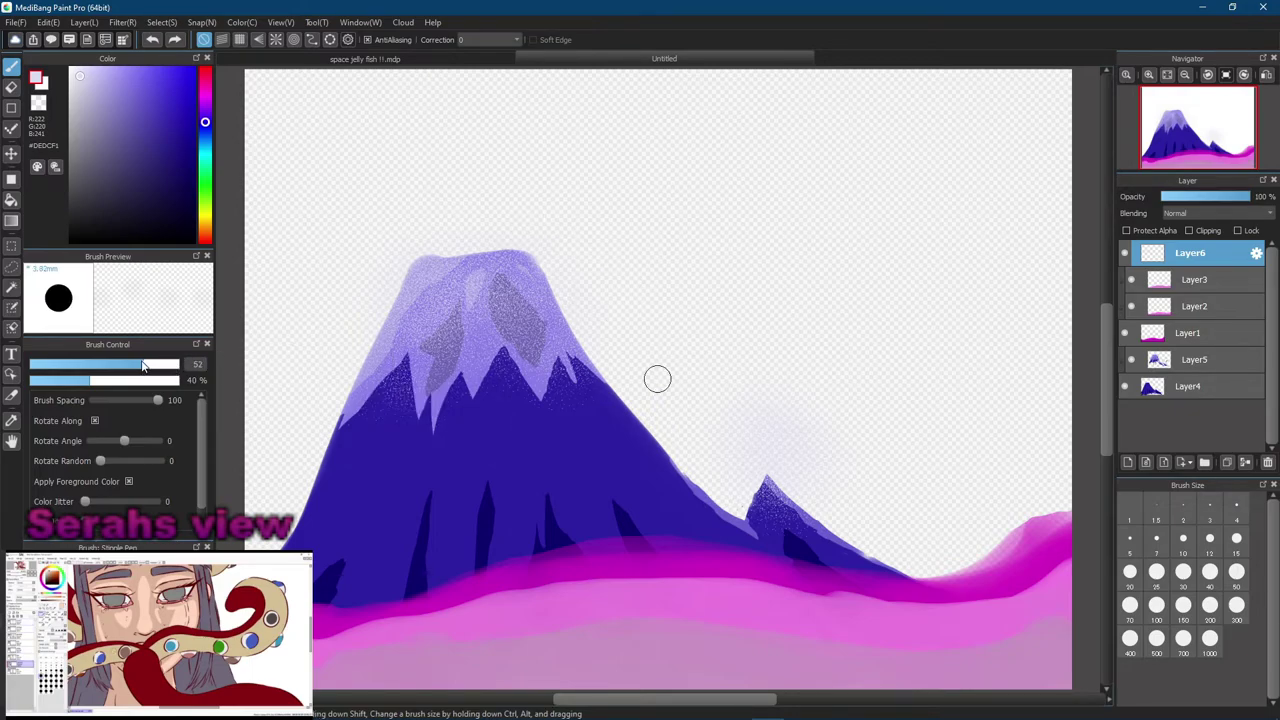
left_click_drag(657, 377, 700, 430)
left_click(1156, 604)
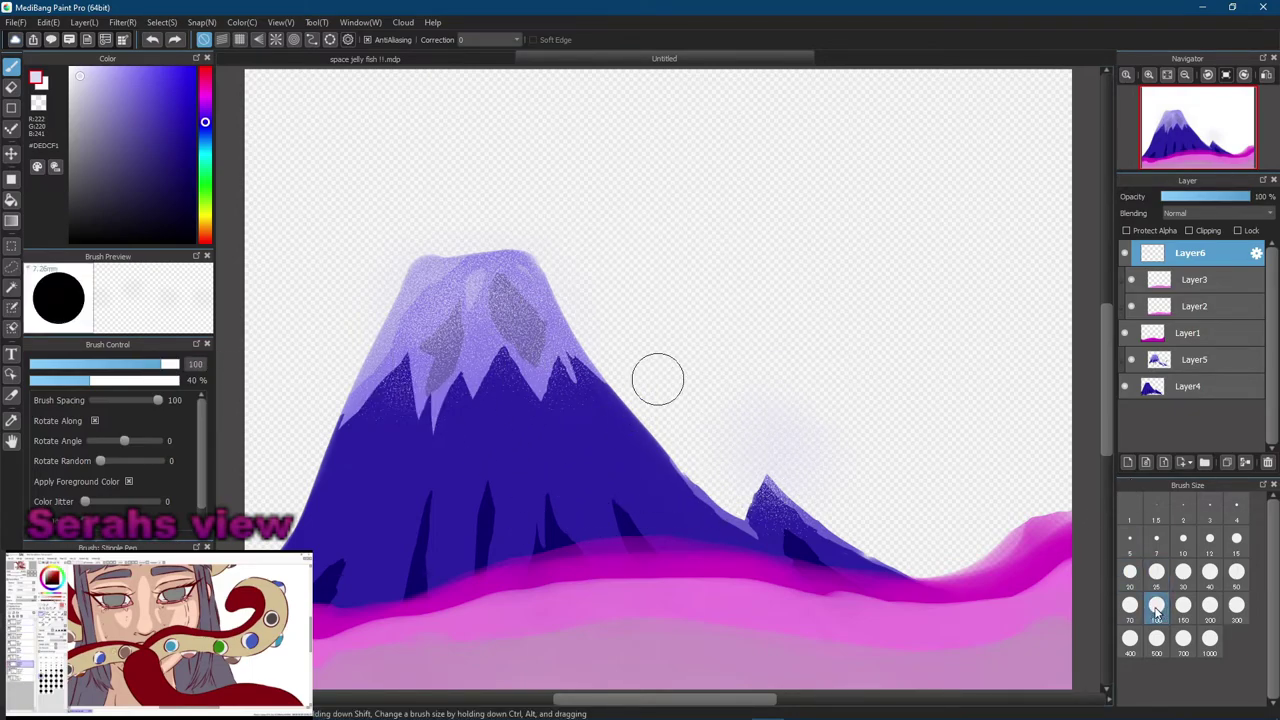
left_click(562, 435)
left_click(566, 404)
key("ctrl+z")
key("ctrl+z")
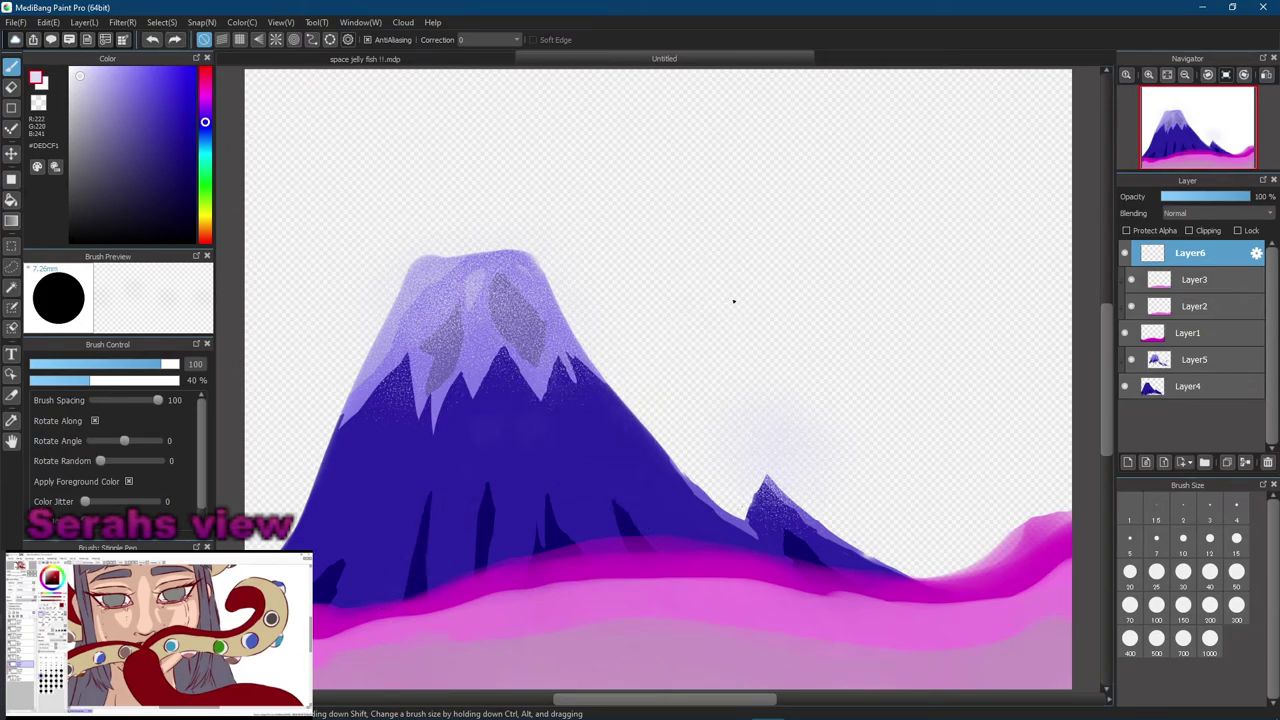
Set color jitter to 40, stipple the mountain and waves at size 345, and add specks on the small peak at size 12
left_click_drag(658, 378, 196, 366)
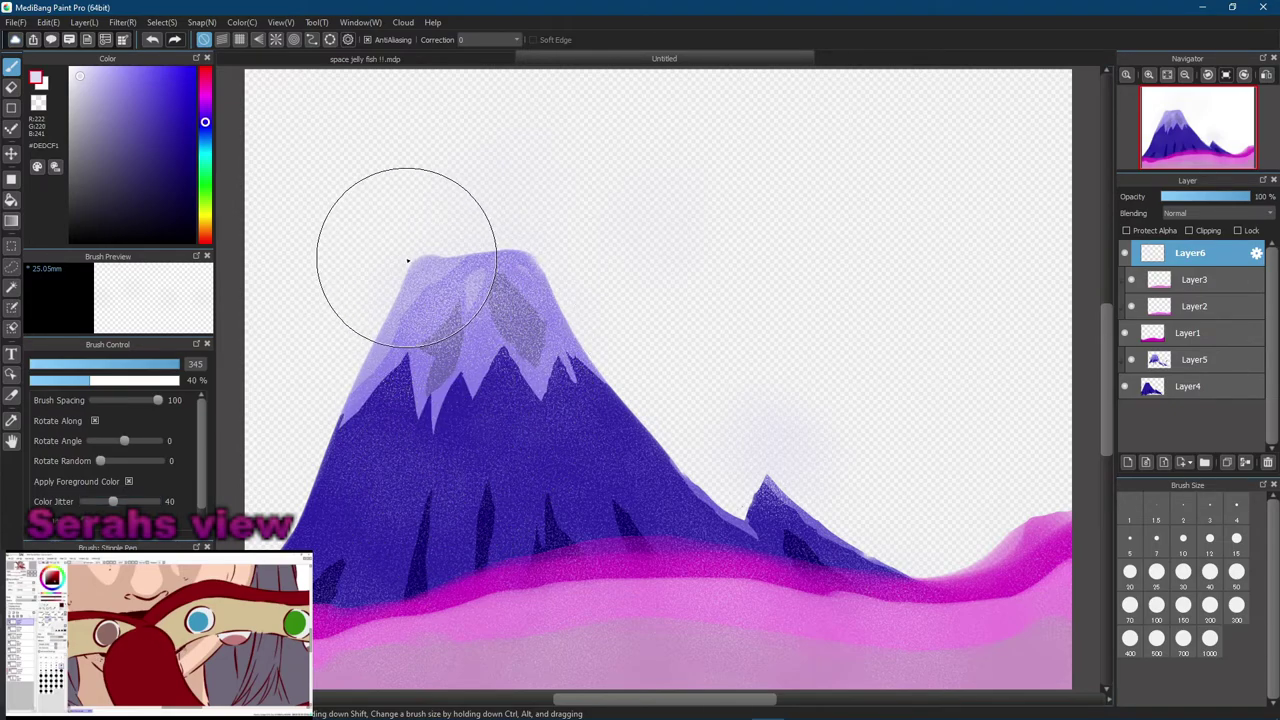
left_click(1209, 540)
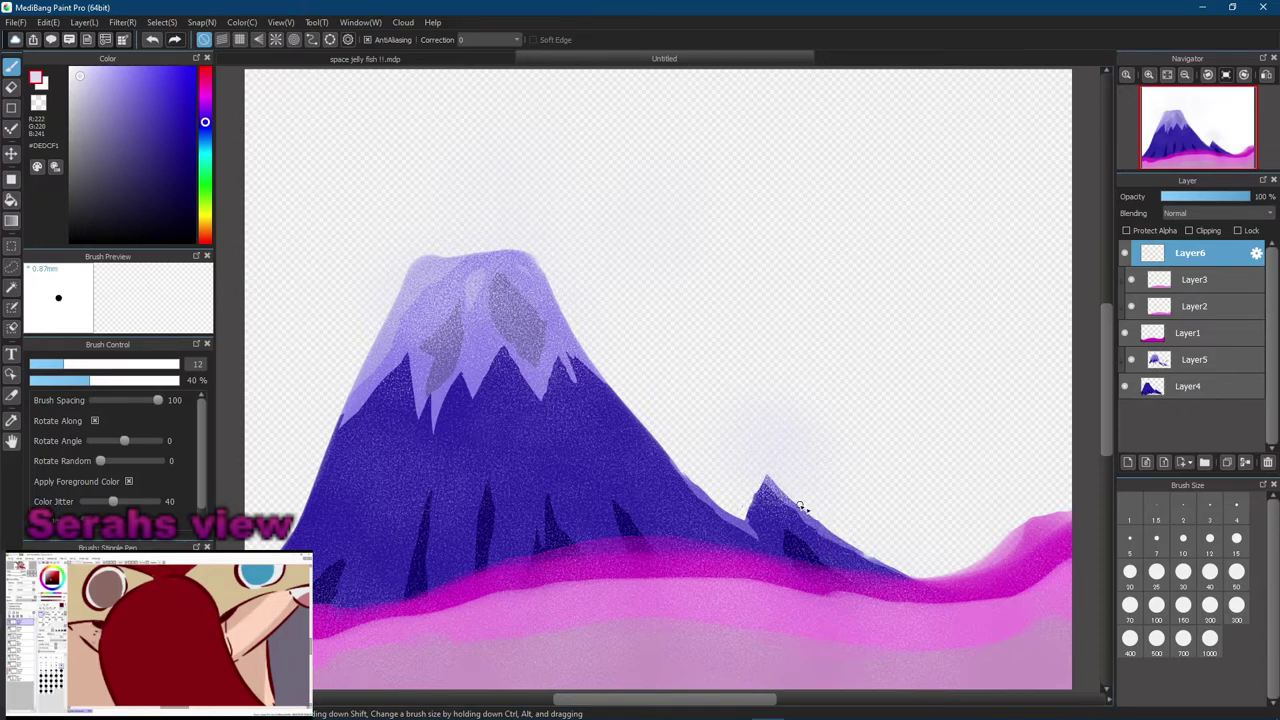
mouse_move(759, 514)
left_mouse_down()
mouse_move(775, 487)
mouse_move(765, 534)
left_mouse_up()
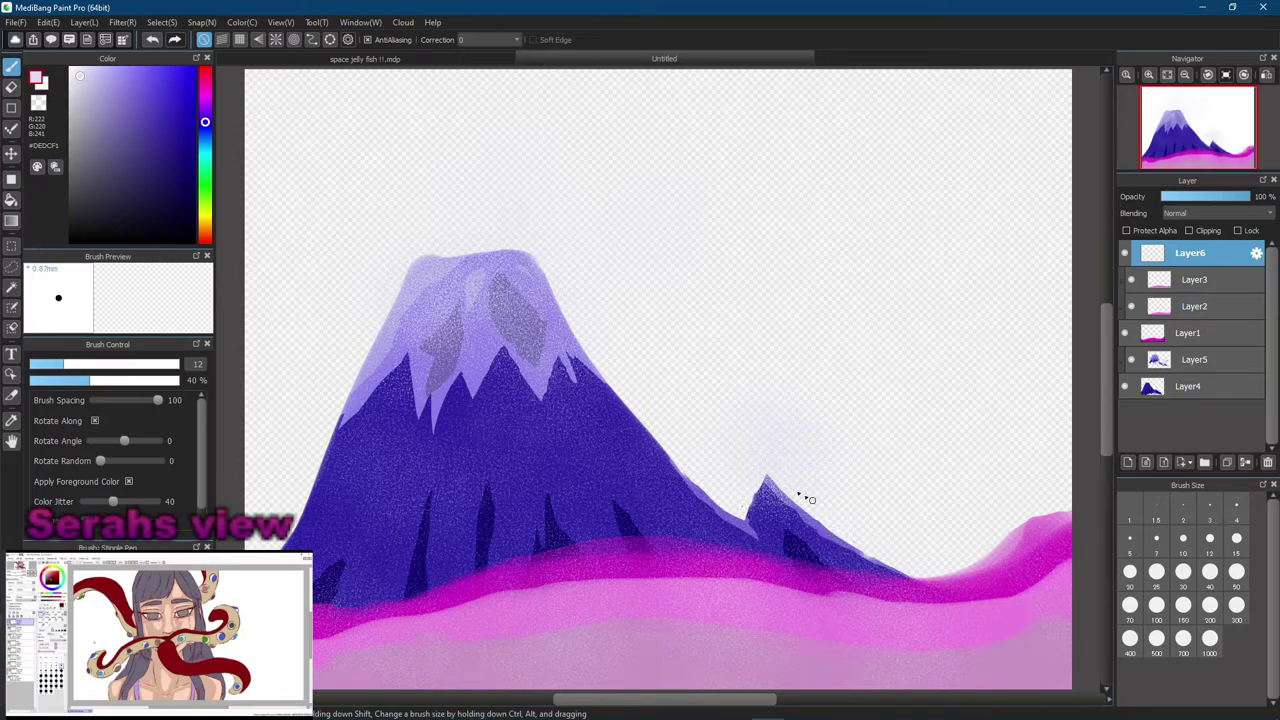
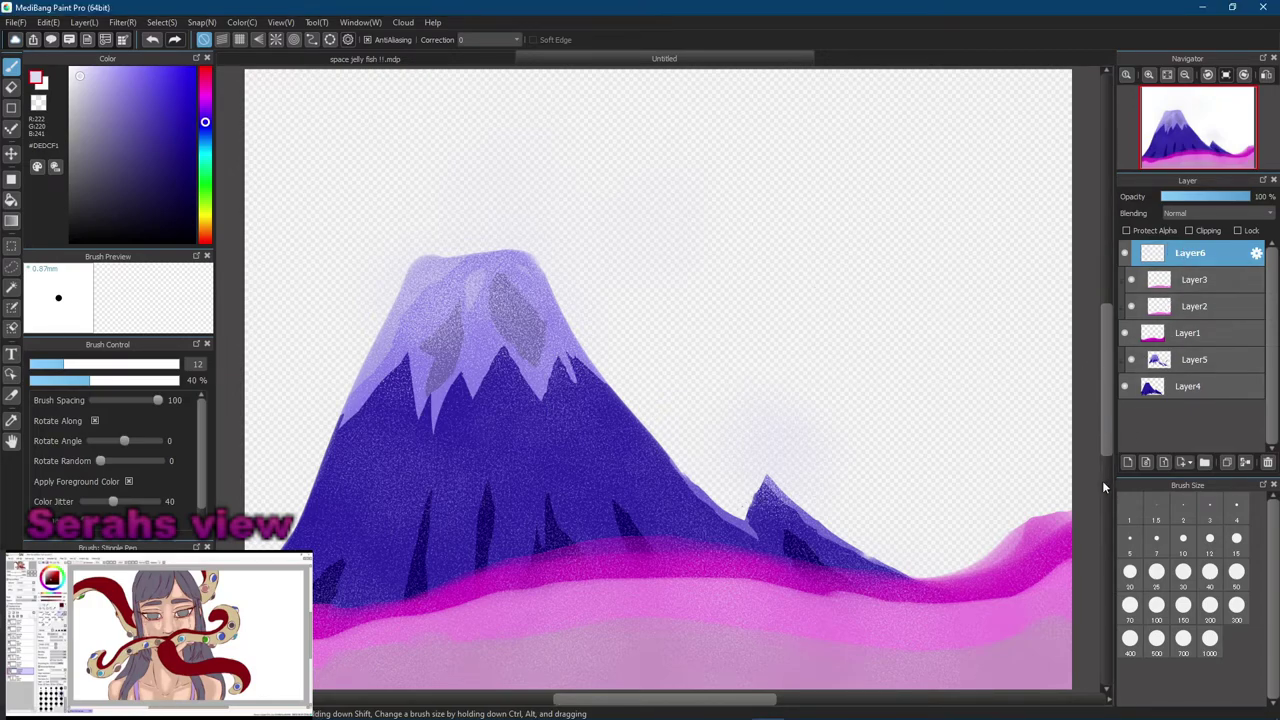
Add a new layer clipped to the stipple layer and choose the G Pen with dark blue #0C0071
left_click(1128, 463)
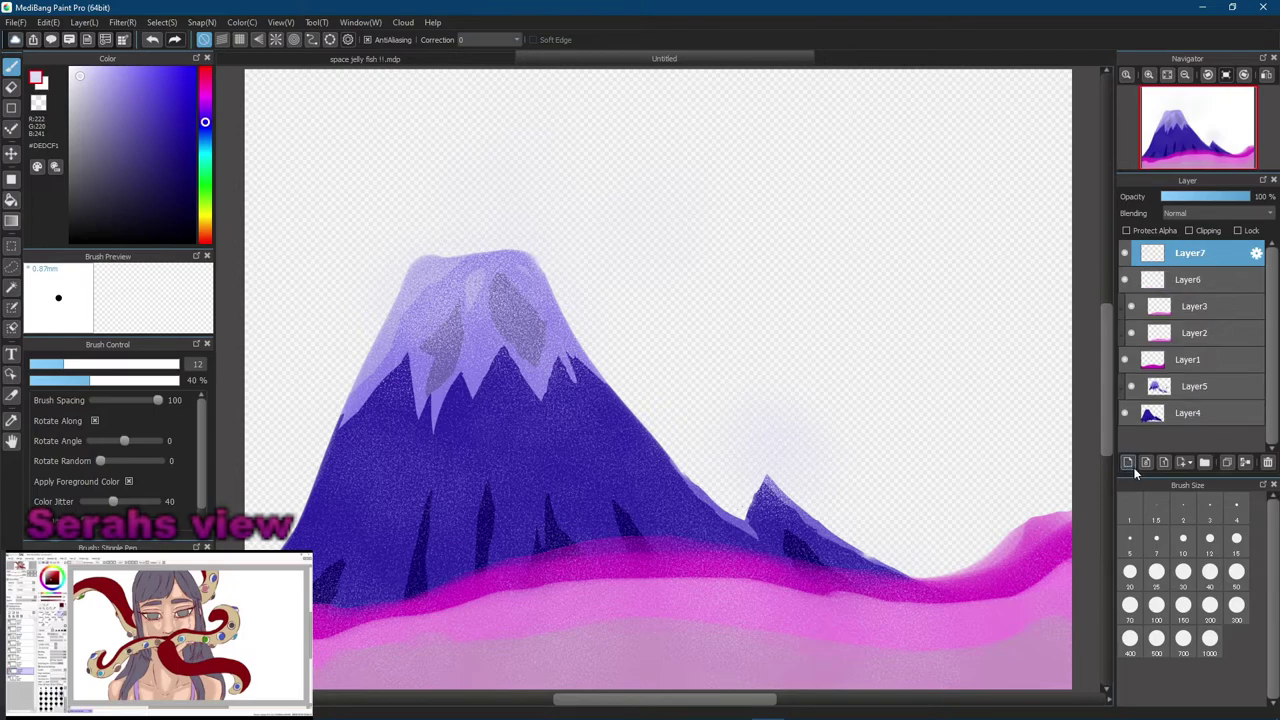
left_click(1196, 232)
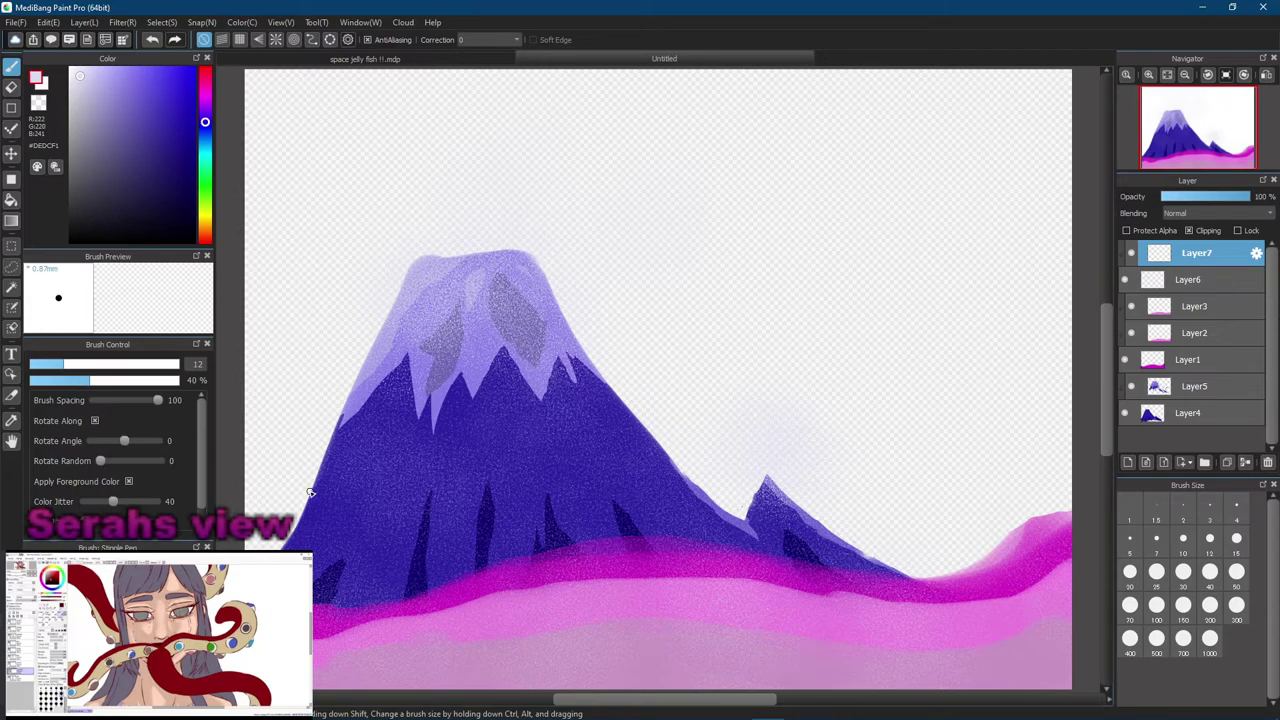
left_click(110, 580)
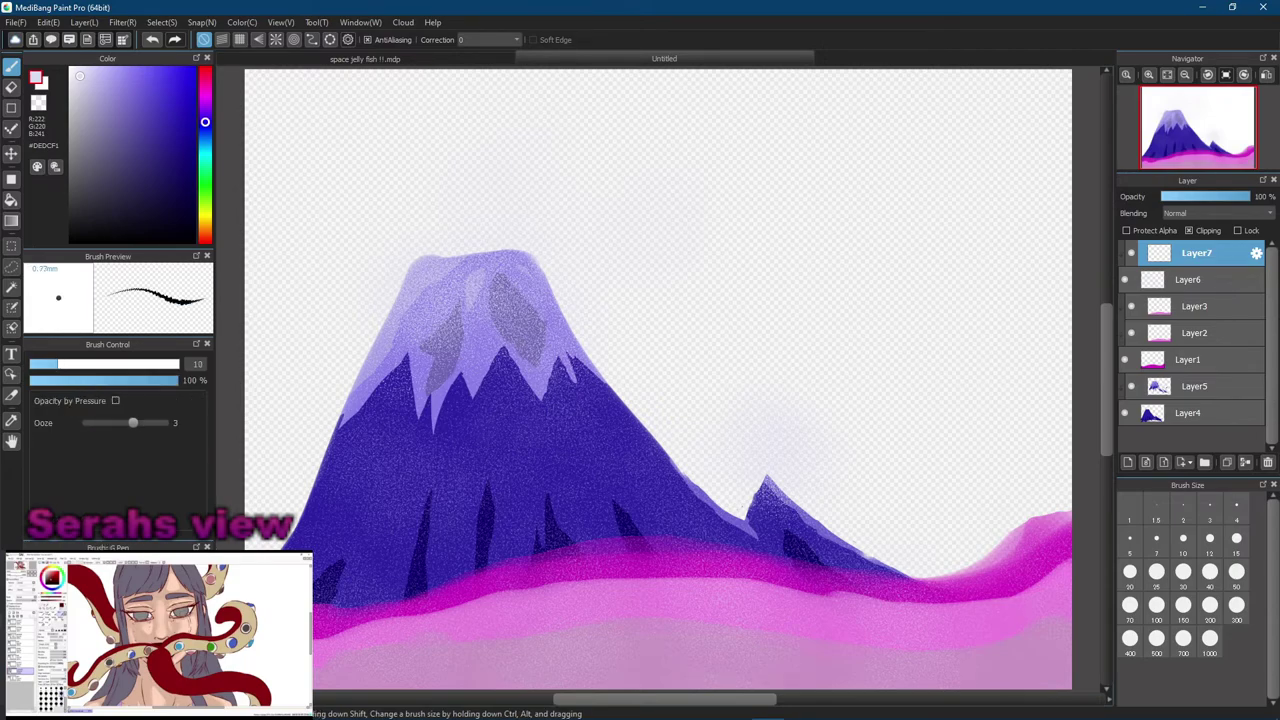
left_click(195, 165)
Try dark blue strokes over the stippling above the peaks with the G Pen and the plain Pen
left_click_drag(556, 218, 670, 266)
left_click_drag(692, 222, 680, 268)
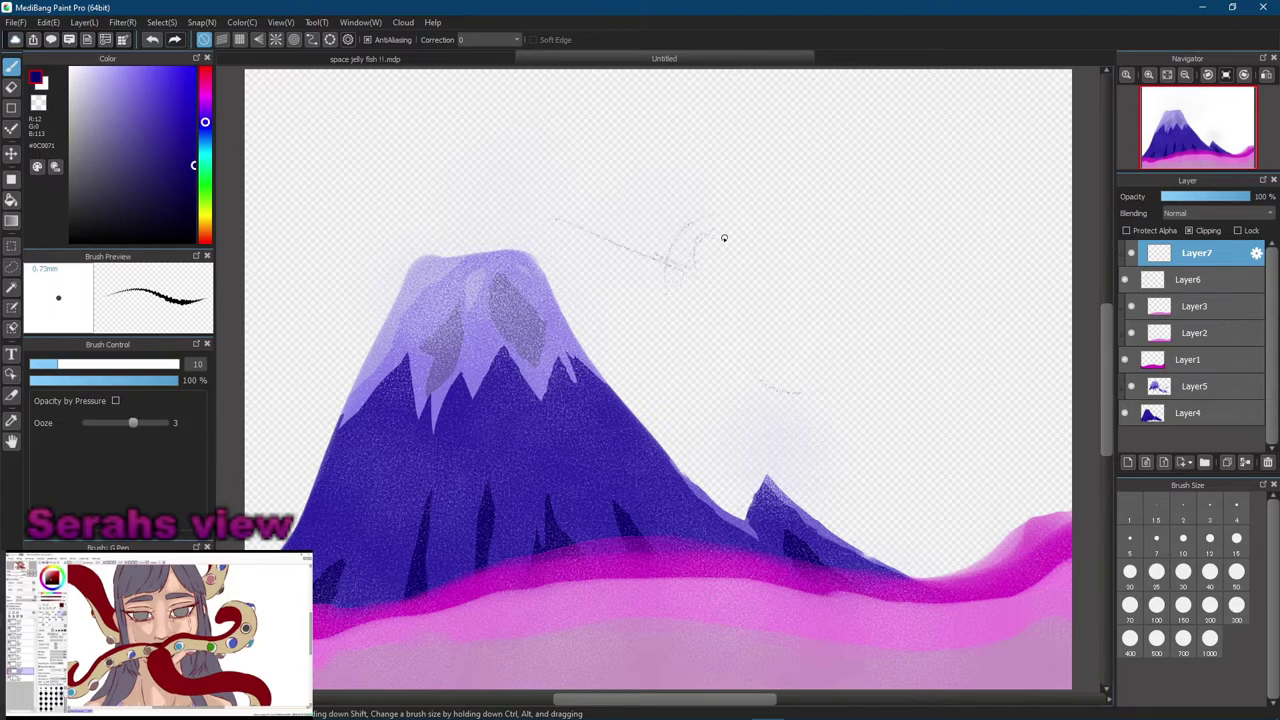
left_click(110, 566)
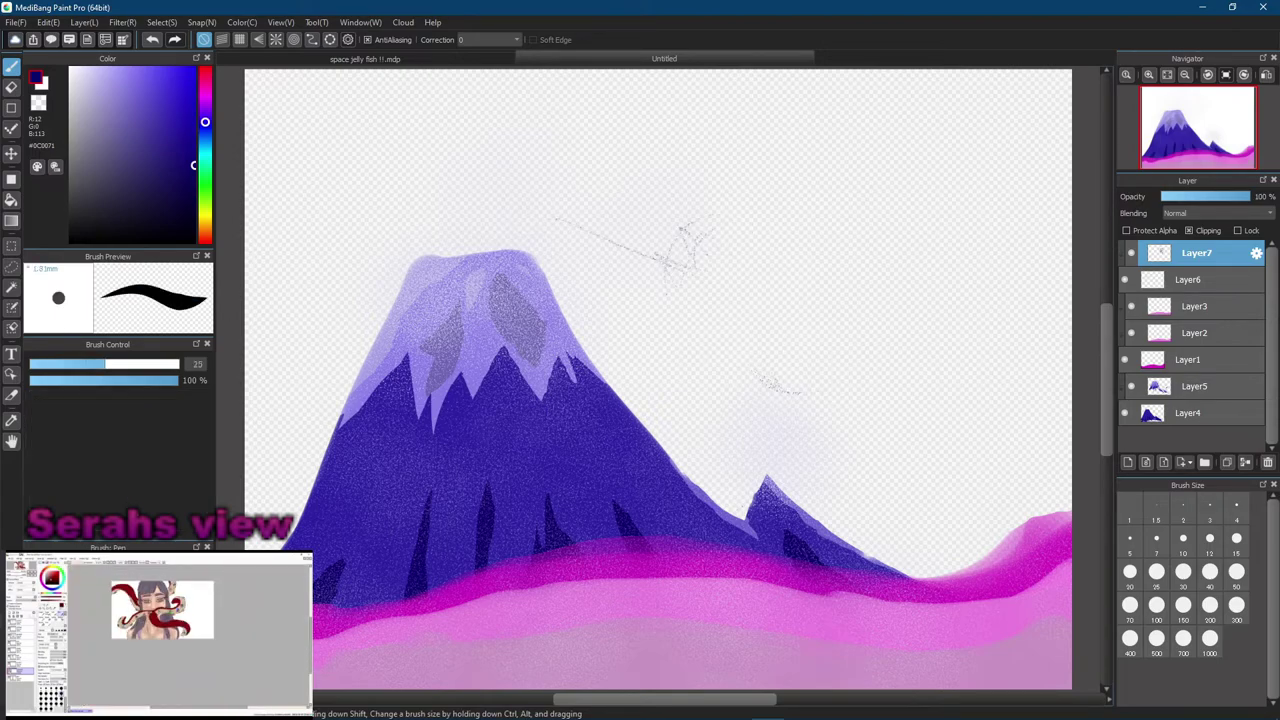
mouse_move(690, 180)
left_mouse_down()
mouse_move(620, 270)
mouse_move(590, 380)
left_mouse_up()
left_click_drag(720, 400, 840, 465)
left_click_drag(750, 470, 830, 520)
key("ctrl+z")
key("ctrl+z")
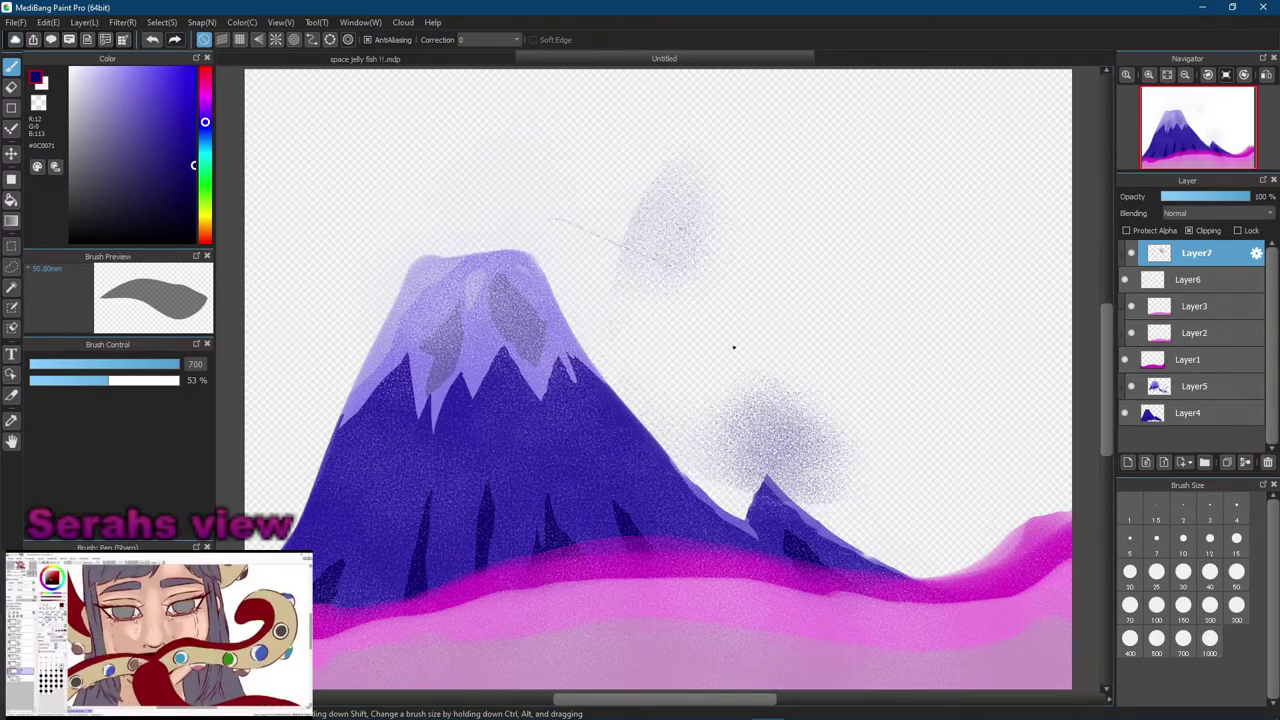
Try broad dark blue Pen (Sharp) strokes at size 700 and 53% opacity across the small peak and waves, and undo all test strokes
left_click_drag(765, 395, 835, 515)
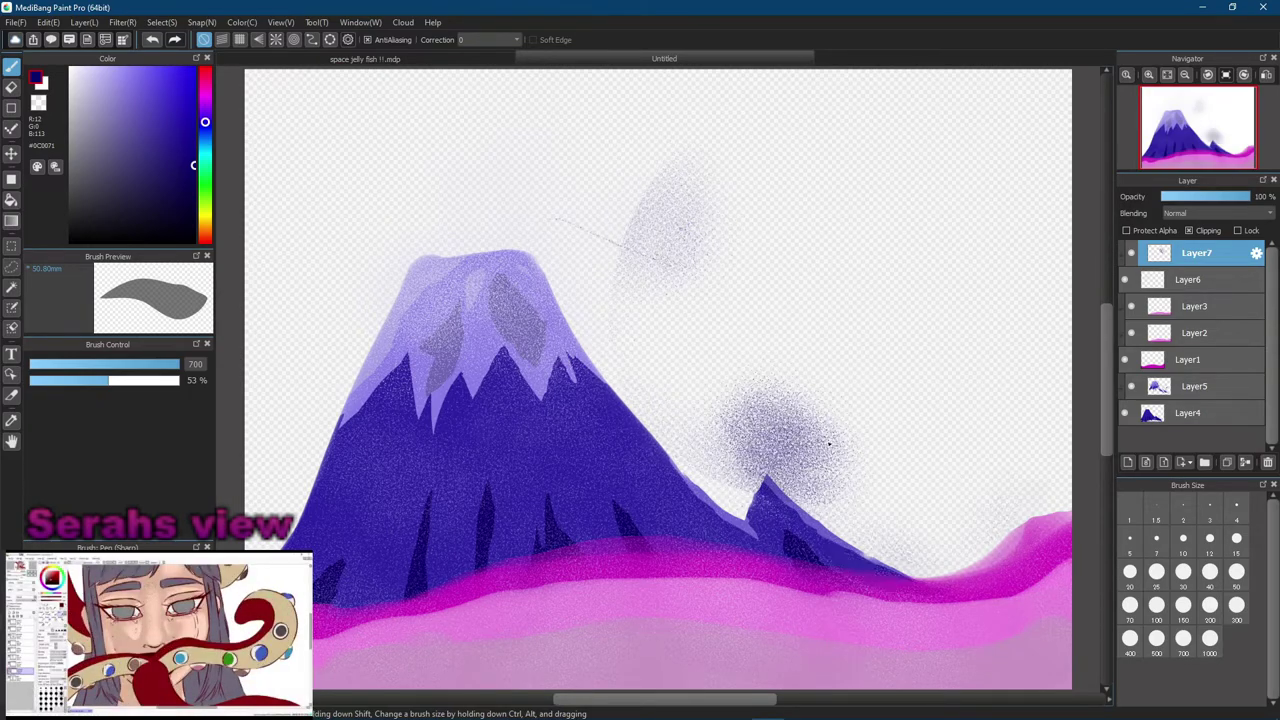
left_click_drag(720, 530, 880, 610)
key("ctrl+z")
mouse_move(790, 420)
left_mouse_down()
mouse_move(600, 610)
mouse_move(740, 649)
mouse_move(878, 620)
left_mouse_up()
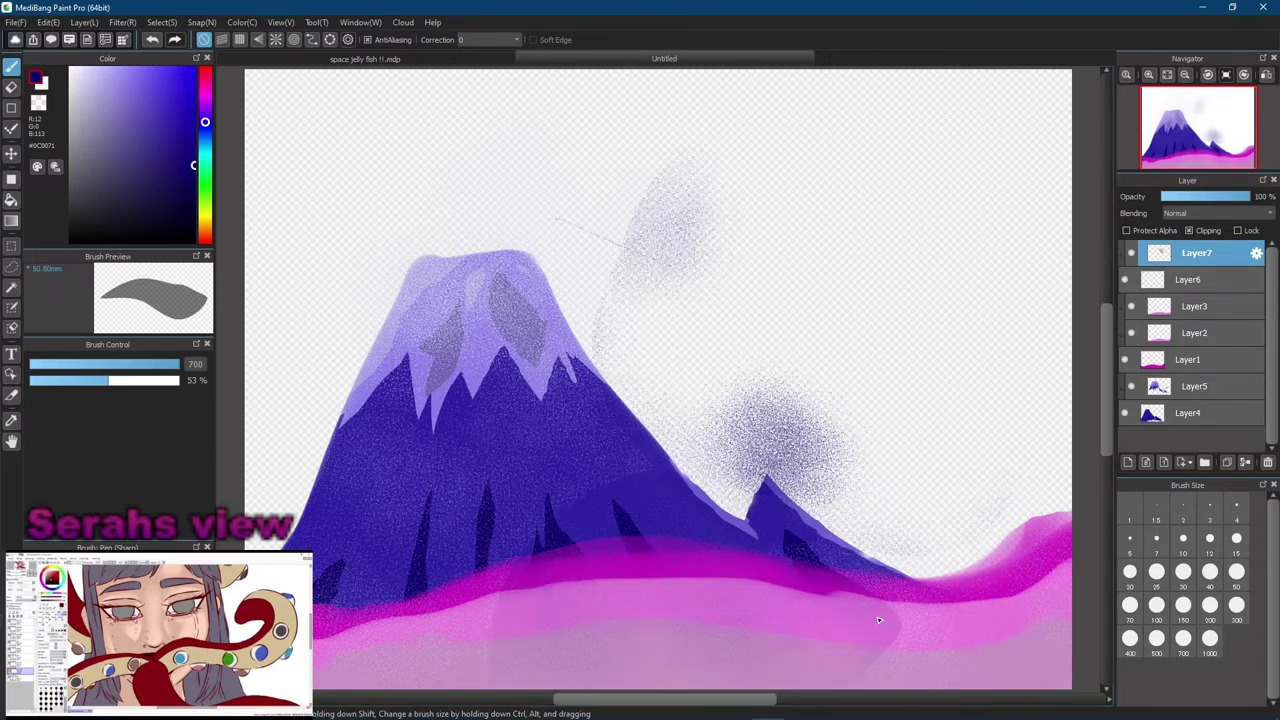
key("ctrl+z")
key("ctrl+z")
key("ctrl+z")
key("ctrl+z")
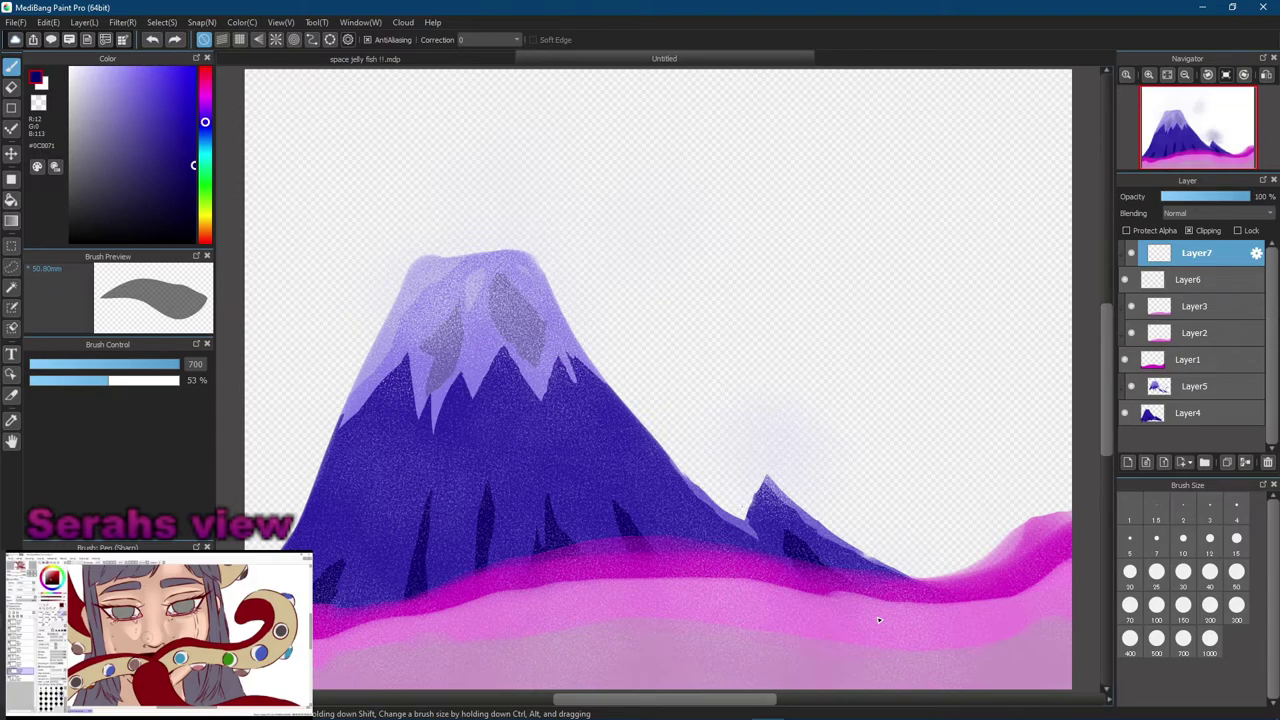
Try recoloring the specks around both peaks dark blue with the Pen at sizes 25 and 100, and undo the strokes
left_click(60, 572)
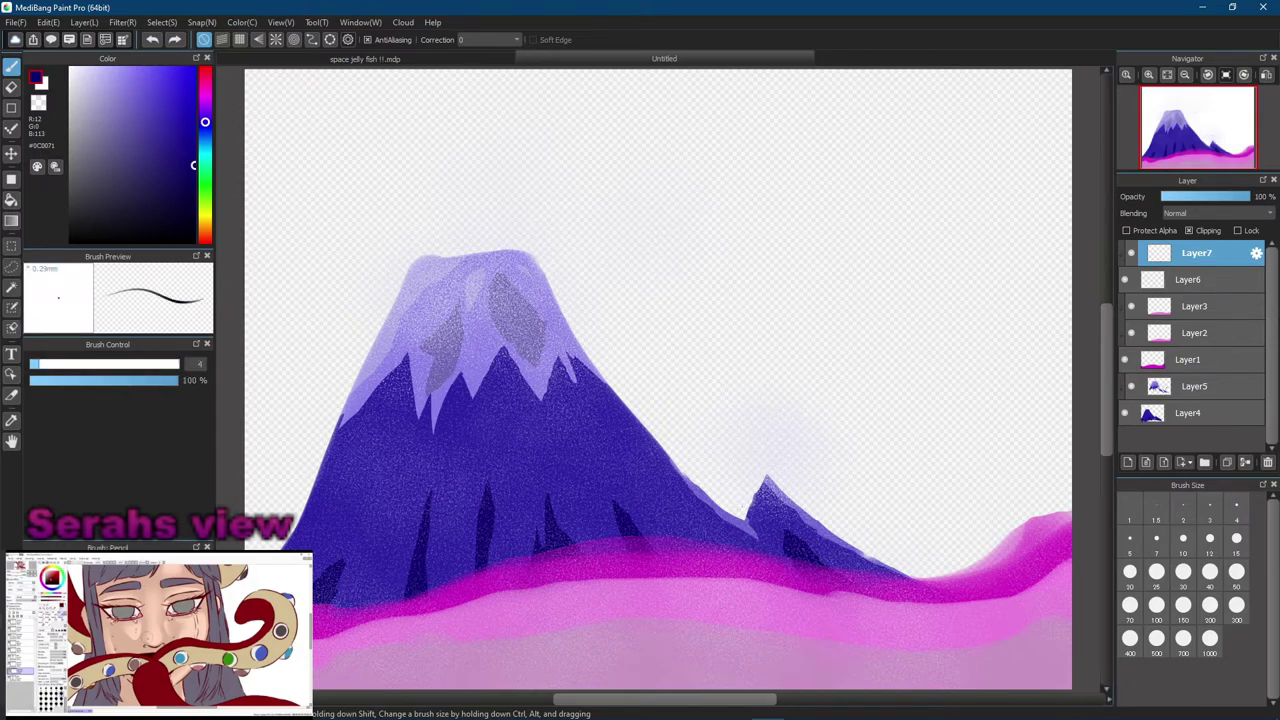
left_click_drag(742, 388, 800, 410)
left_click_drag(668, 228, 710, 275)
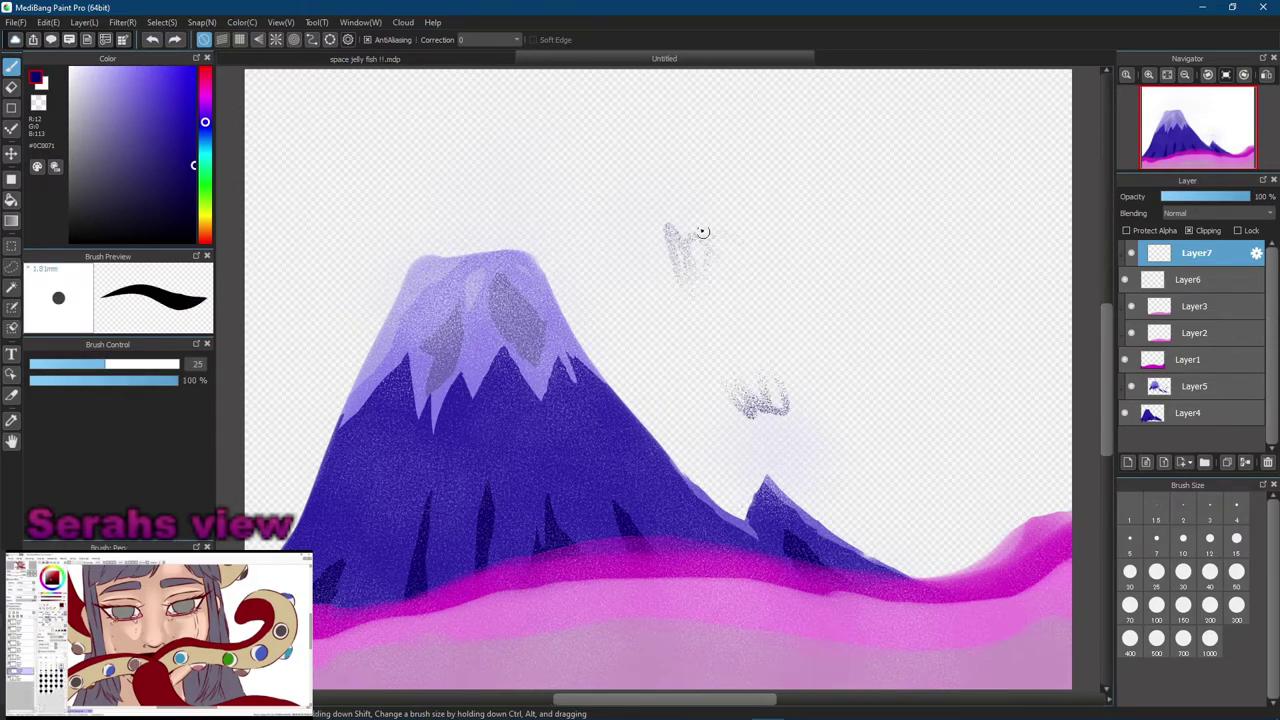
mouse_move(778, 395)
left_mouse_down()
mouse_move(809, 481)
mouse_move(903, 498)
mouse_move(858, 462)
left_mouse_up()
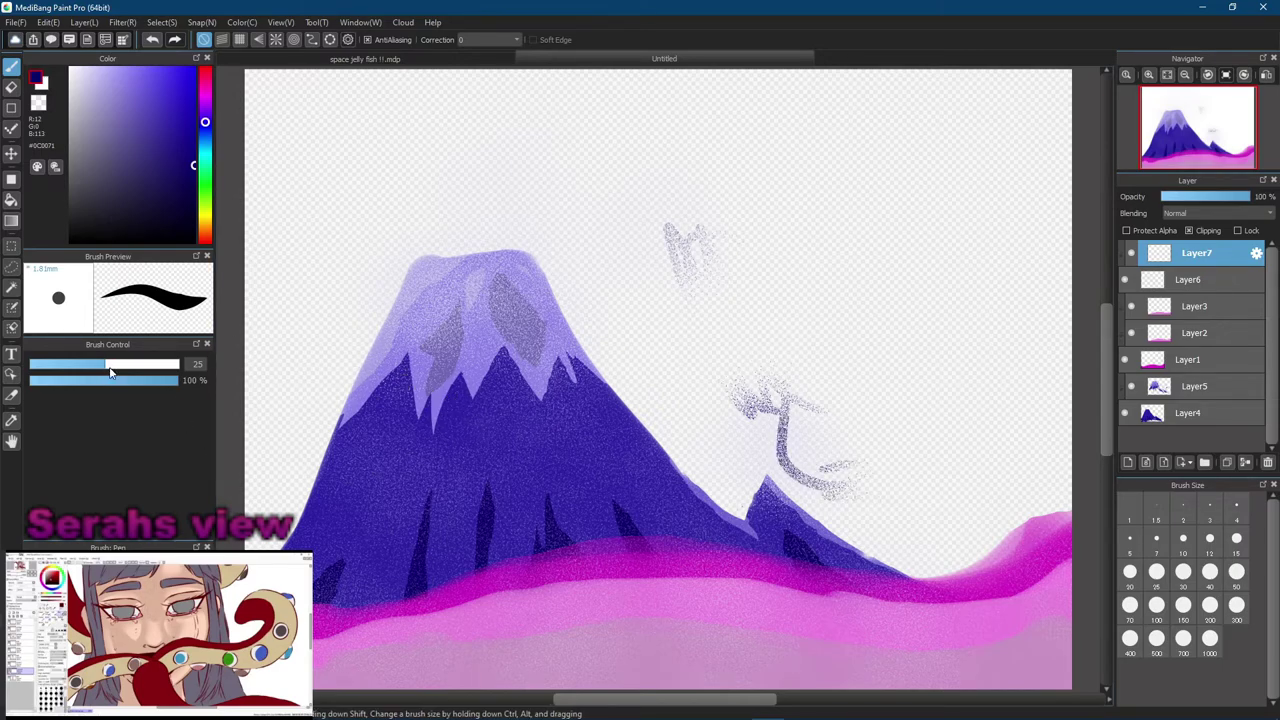
mouse_move(657, 377)
left_mouse_down()
mouse_move(720, 377)
mouse_move(790, 440)
mouse_move(834, 391)
mouse_move(709, 420)
mouse_move(755, 405)
left_mouse_up()
mouse_move(769, 347)
left_mouse_down()
mouse_move(691, 243)
mouse_move(643, 286)
mouse_move(646, 171)
mouse_move(412, 176)
mouse_move(543, 200)
left_mouse_up()
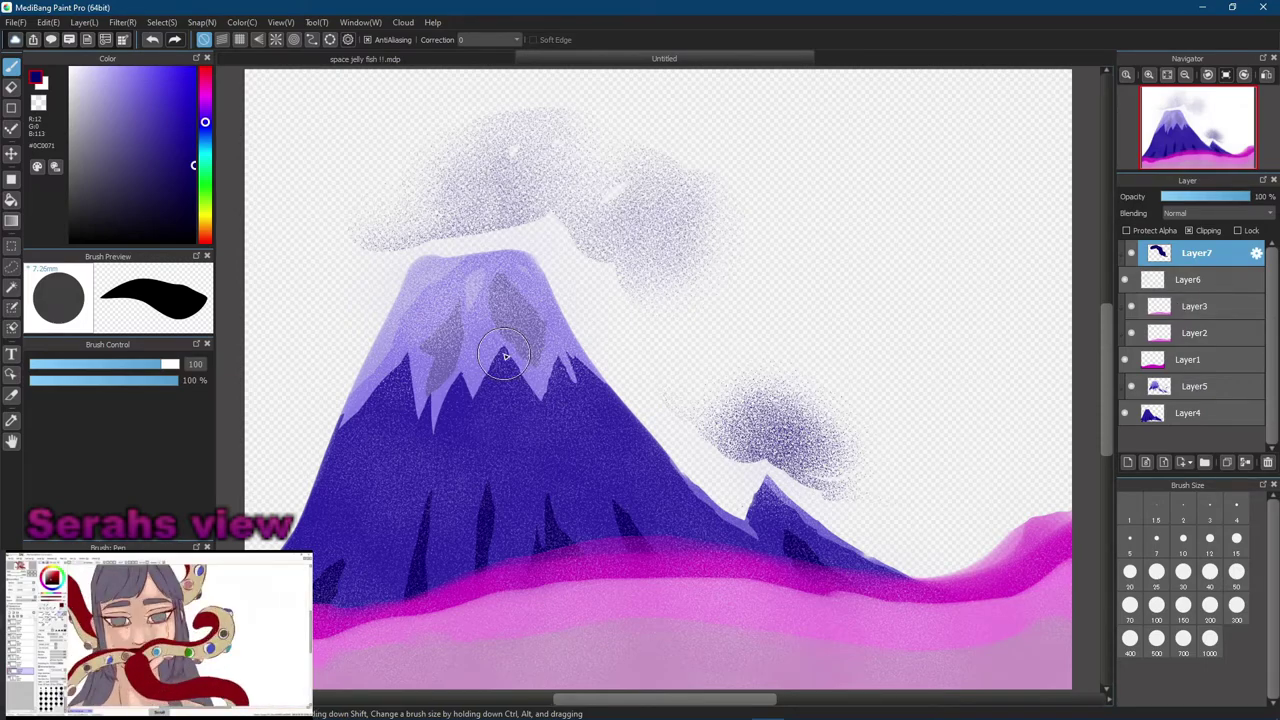
key("ctrl+z")
key("ctrl+z")
key("ctrl+z")
key("ctrl+z")
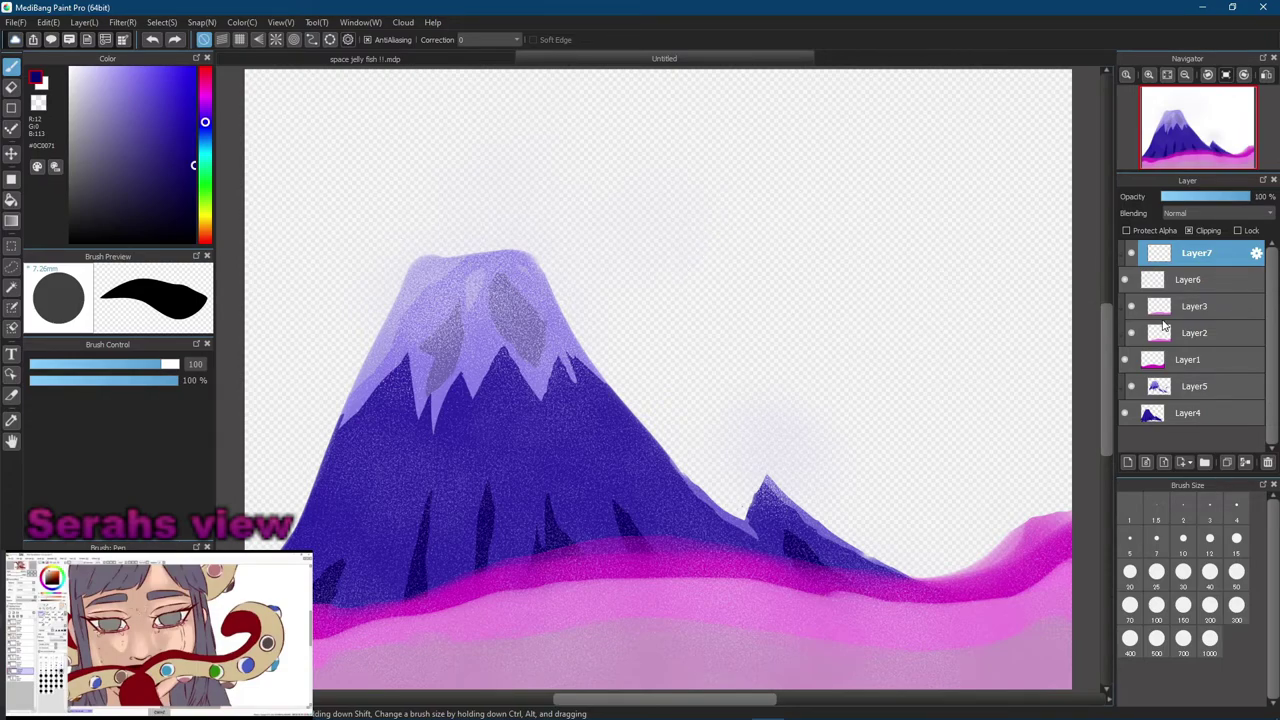
Select Layer6 and try a dark blue Pen stroke in the sky beside the mountain
left_click(1181, 284)
left_click_drag(829, 341, 964, 360)
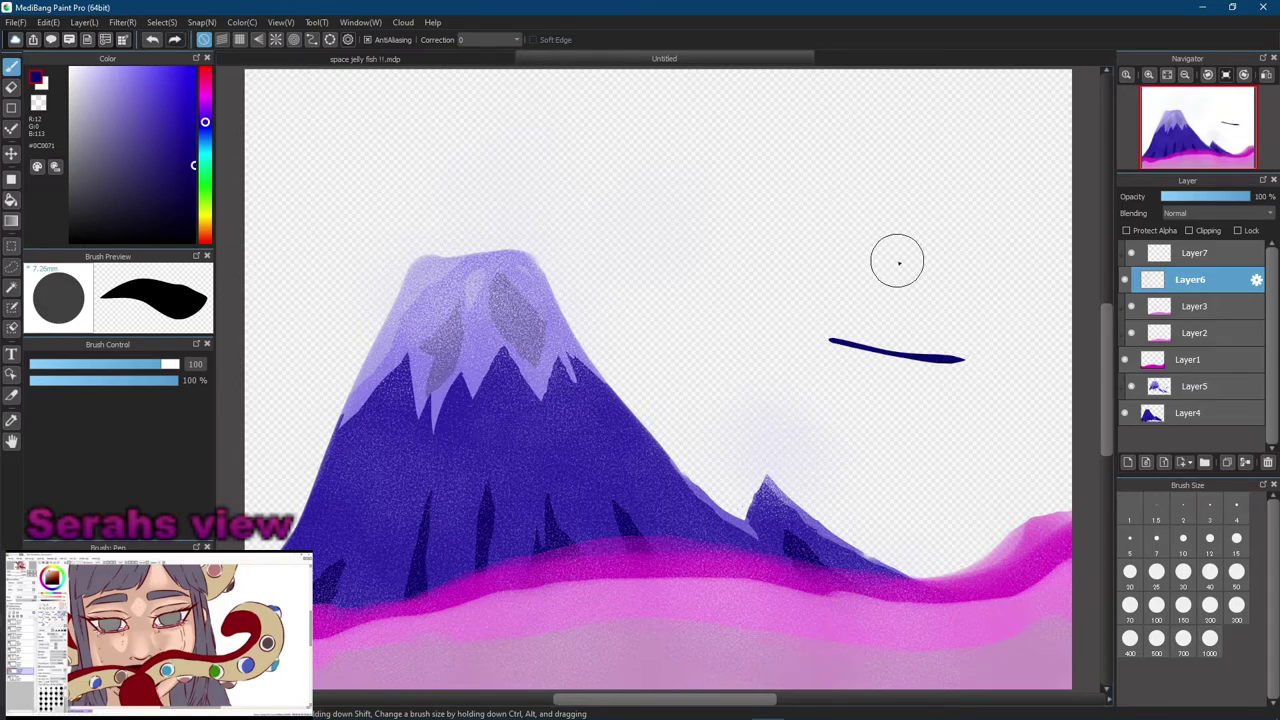
key("ctrl+z")
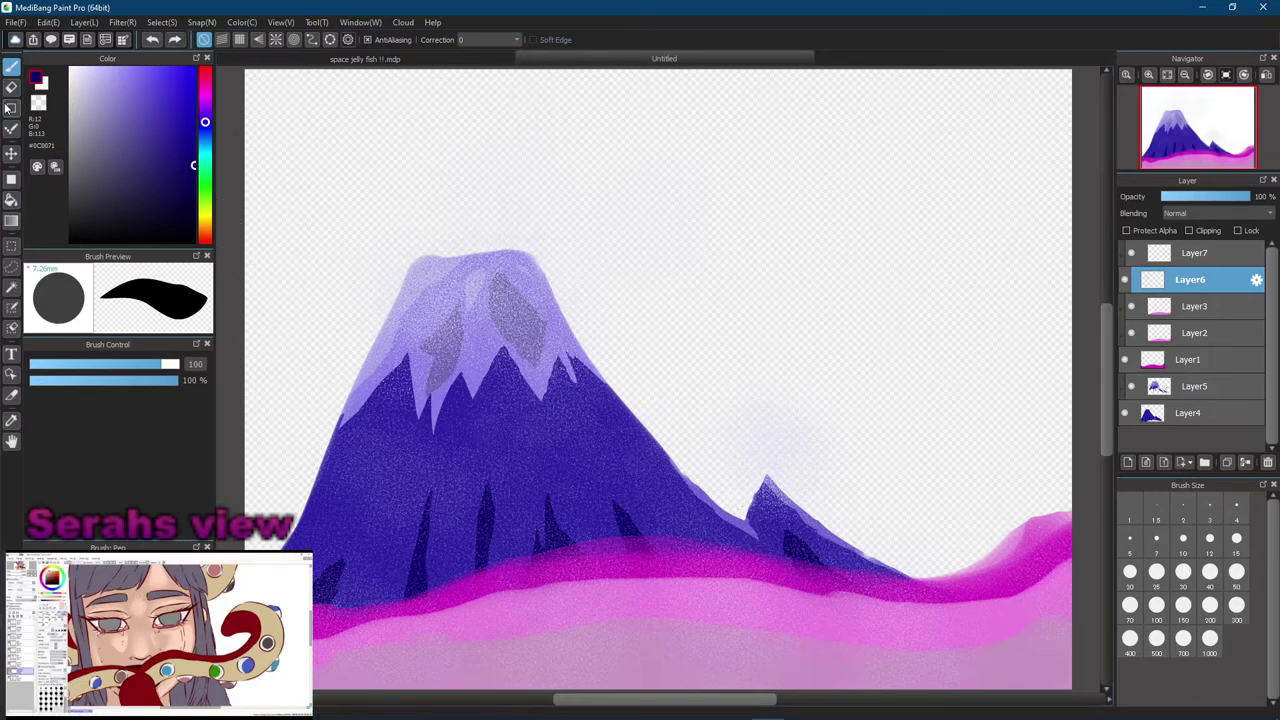
Erase the stray specks in the sky around both peaks on Layer6 with eraser sizes 1000 and 30, and select Layer7
left_click(11, 86)
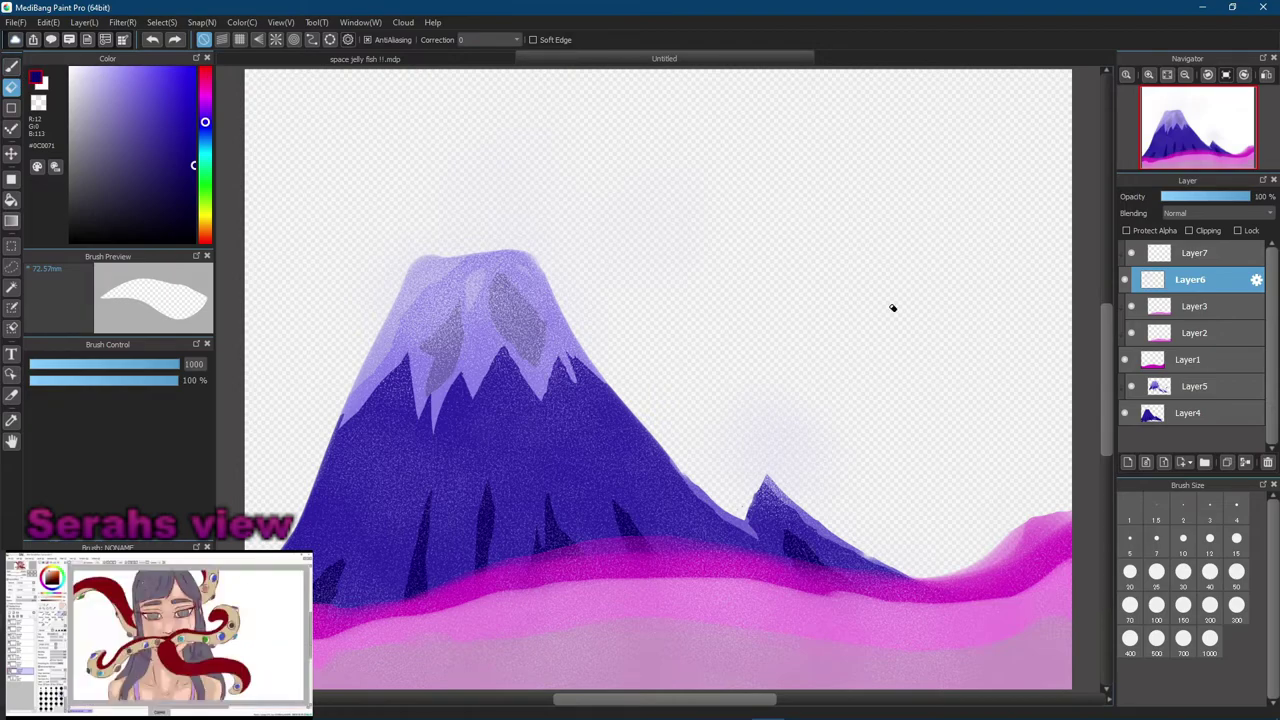
mouse_move(705, 215)
left_mouse_down()
mouse_move(655, 232)
mouse_move(648, 283)
left_mouse_up()
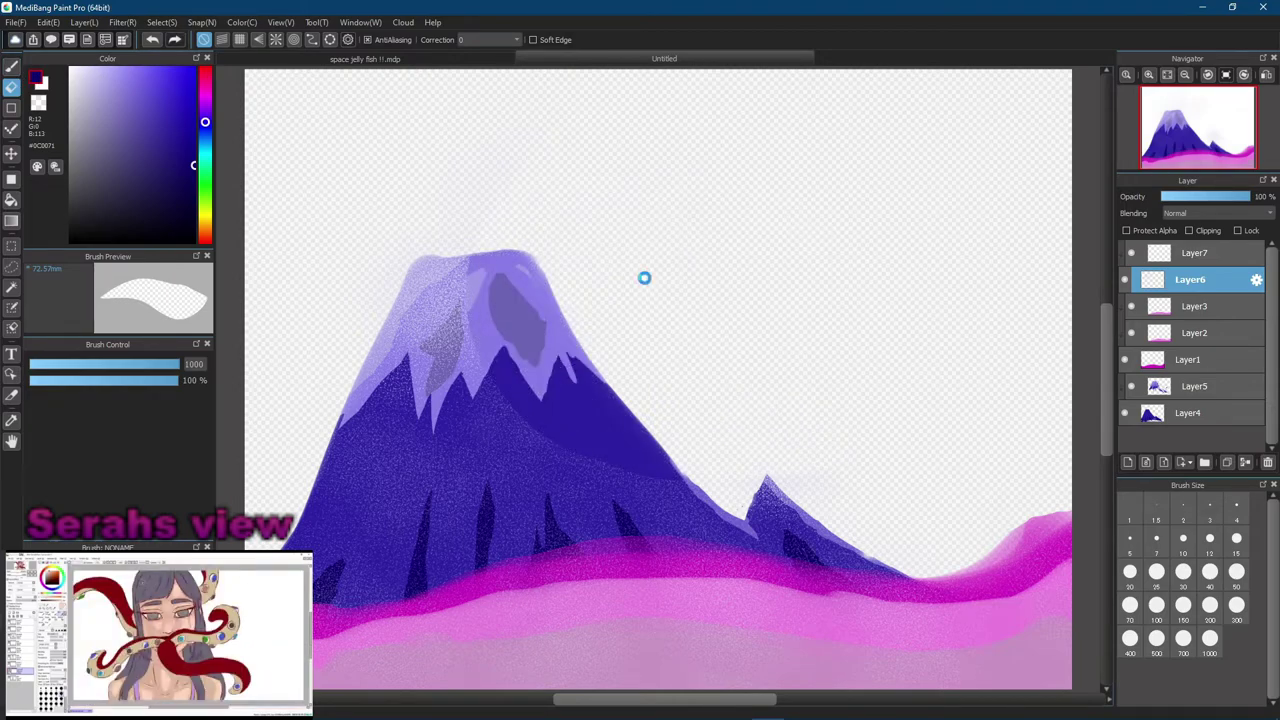
key("ctrl+z")
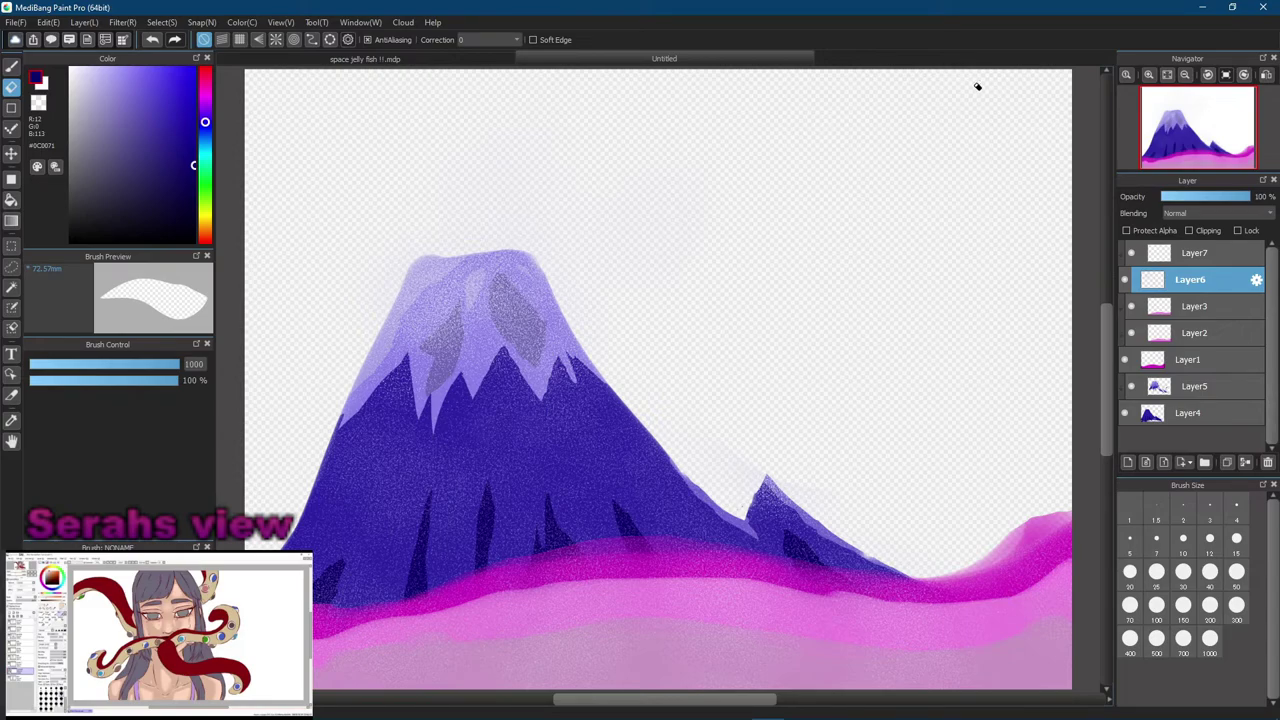
left_click(1199, 232)
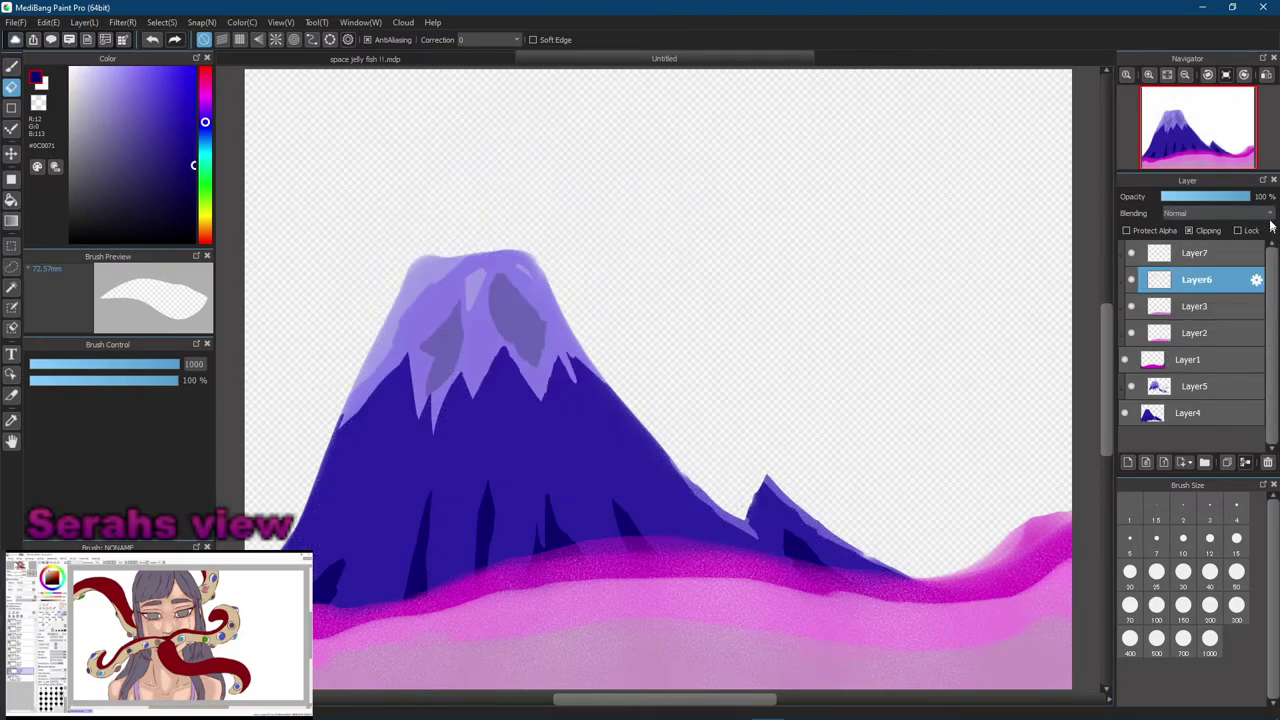
left_click(1199, 232)
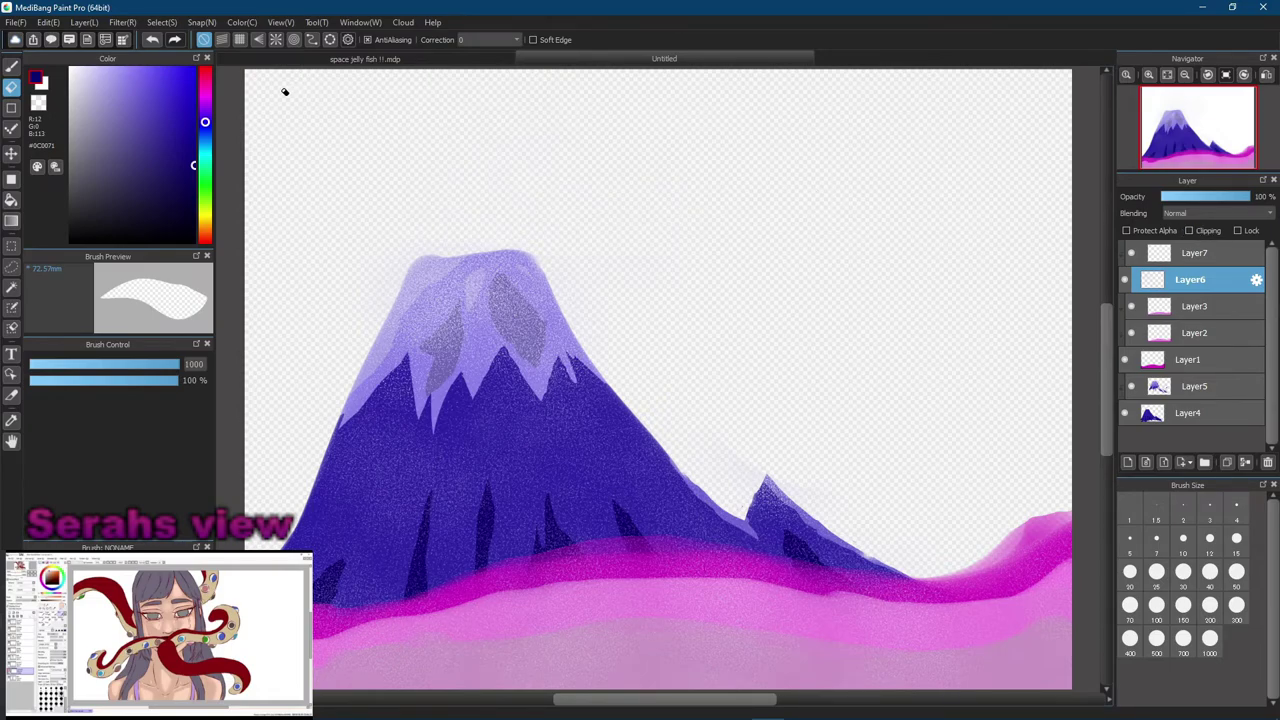
key("bracketleft")
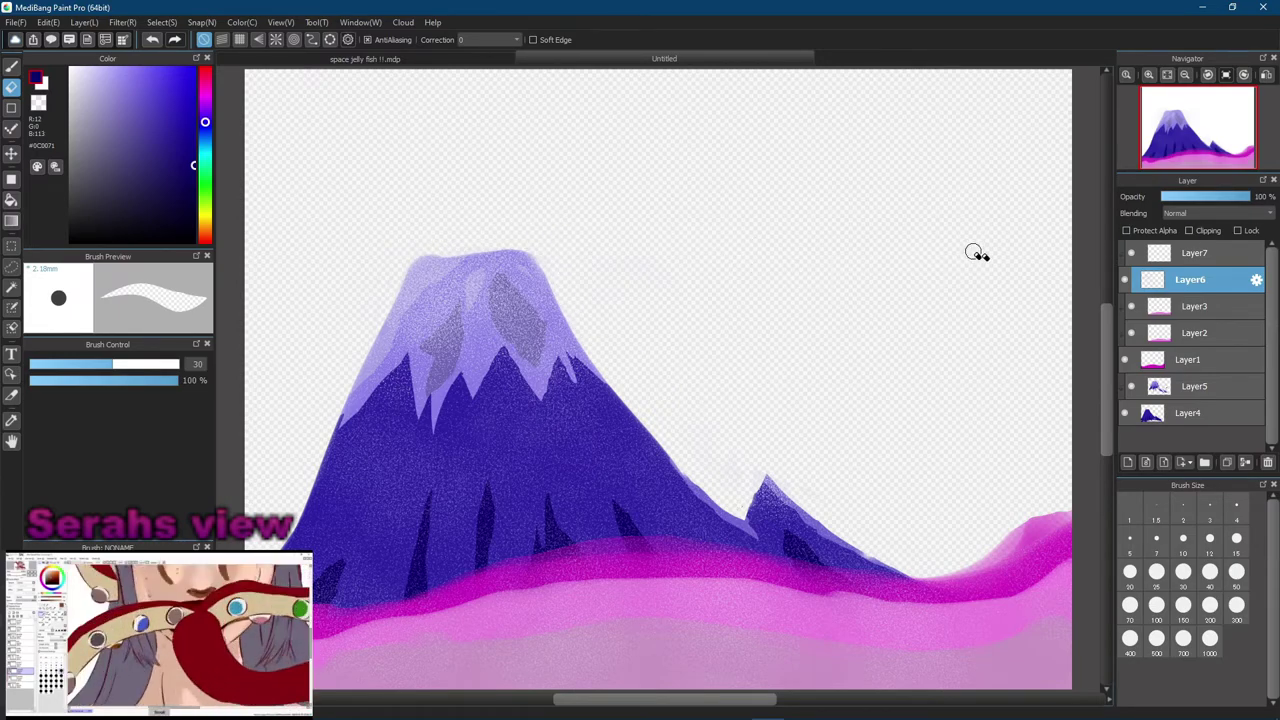
left_click(1180, 255)
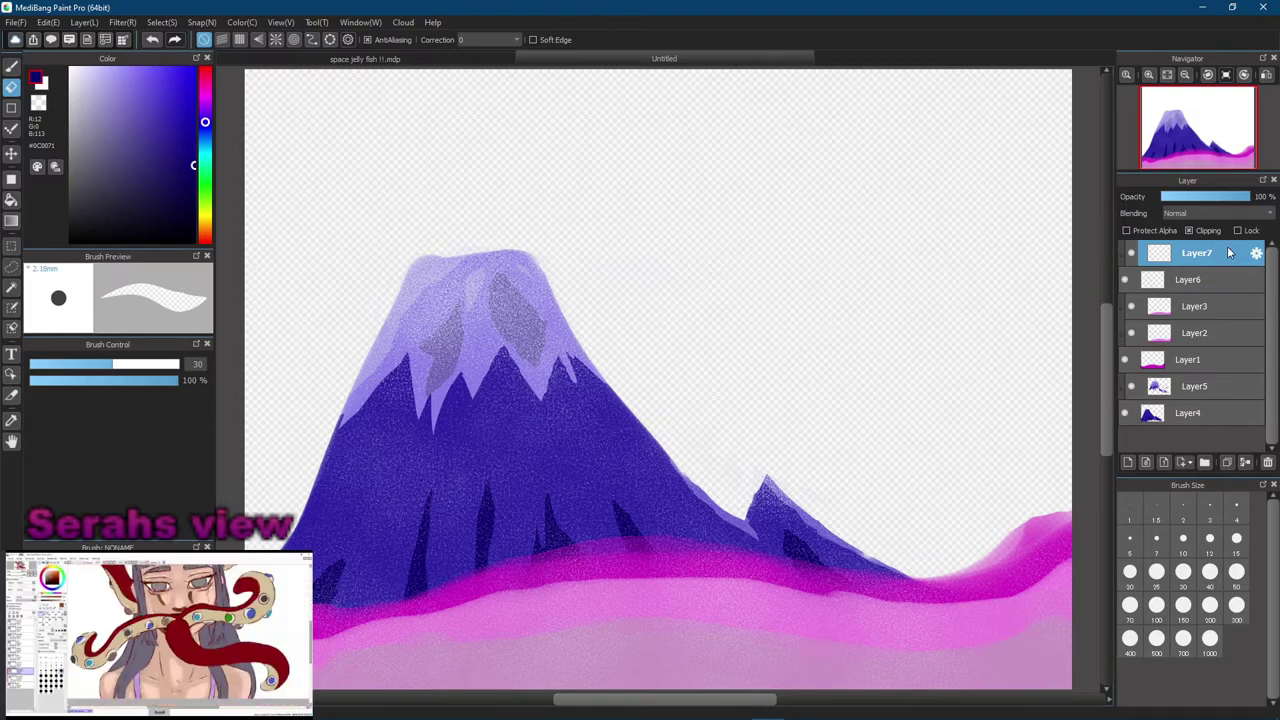
Try a looping dark blue Pen scribble over the mountain with Layer7's clipping turned off and on, and undo it
left_click(1191, 231)
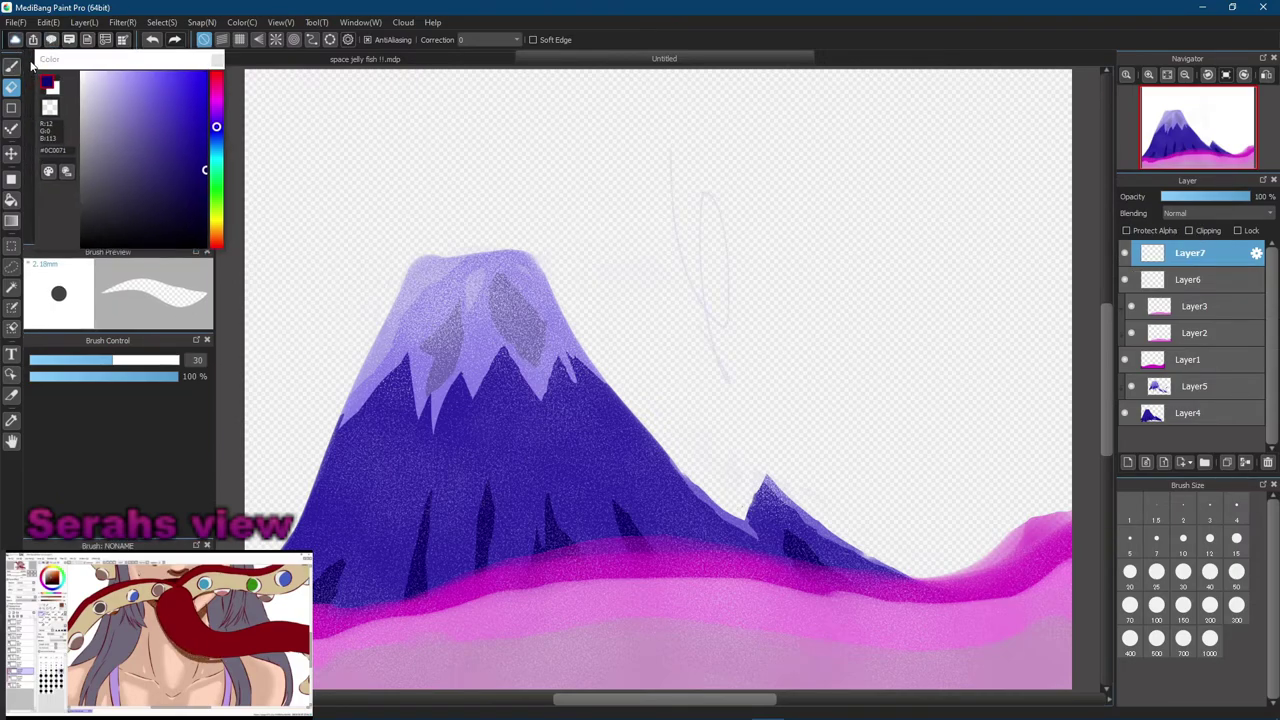
key("b")
mouse_move(754, 191)
left_mouse_down()
mouse_move(660, 391)
mouse_move(585, 265)
mouse_move(595, 418)
left_mouse_up()
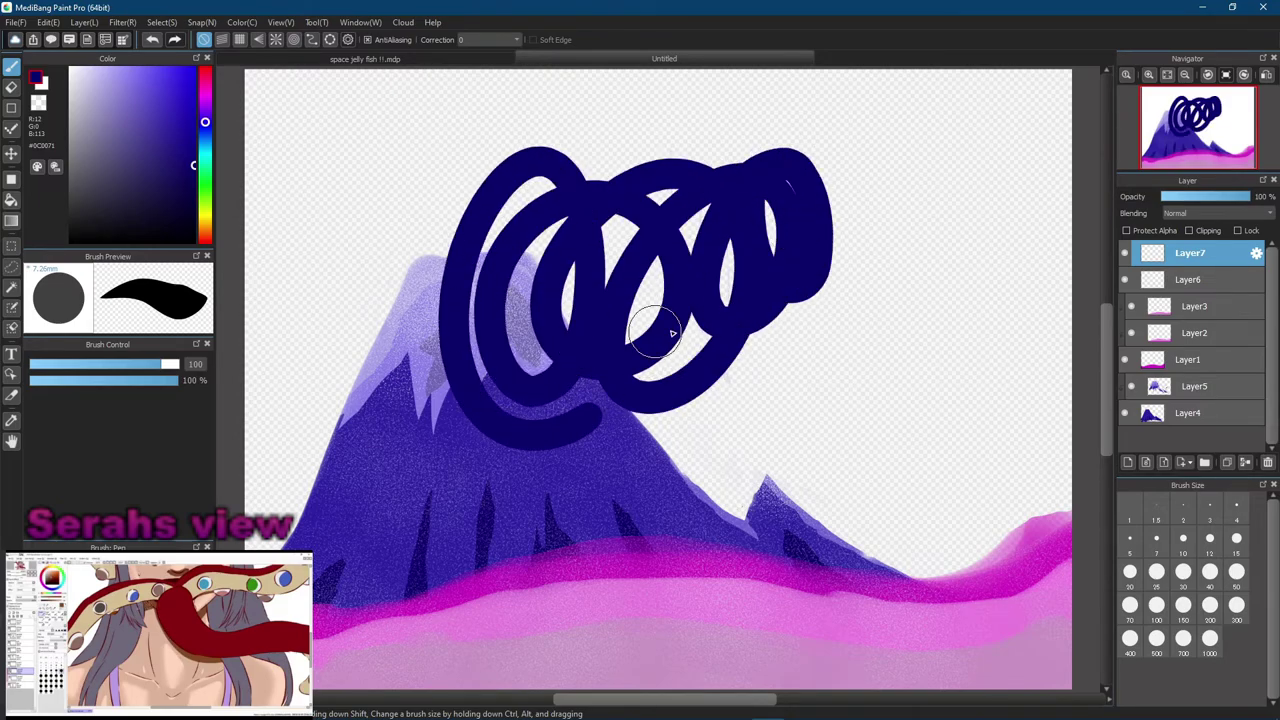
left_click(1190, 231)
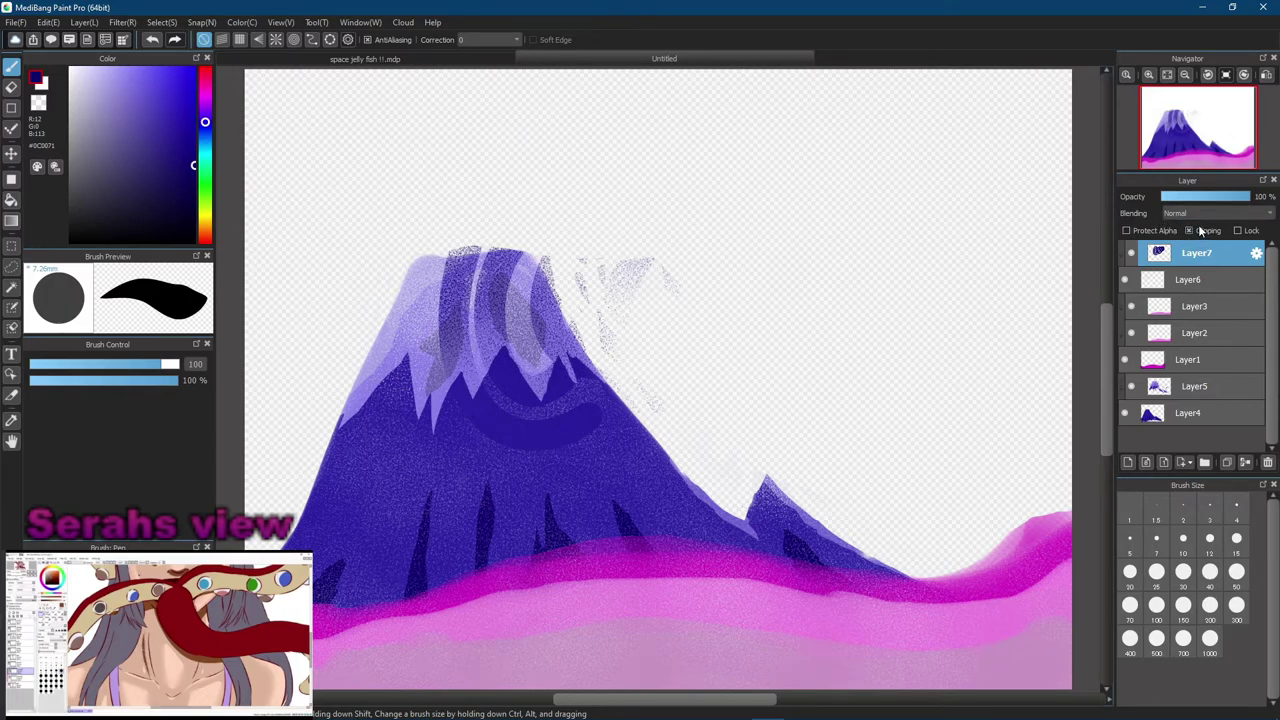
left_click(1190, 231)
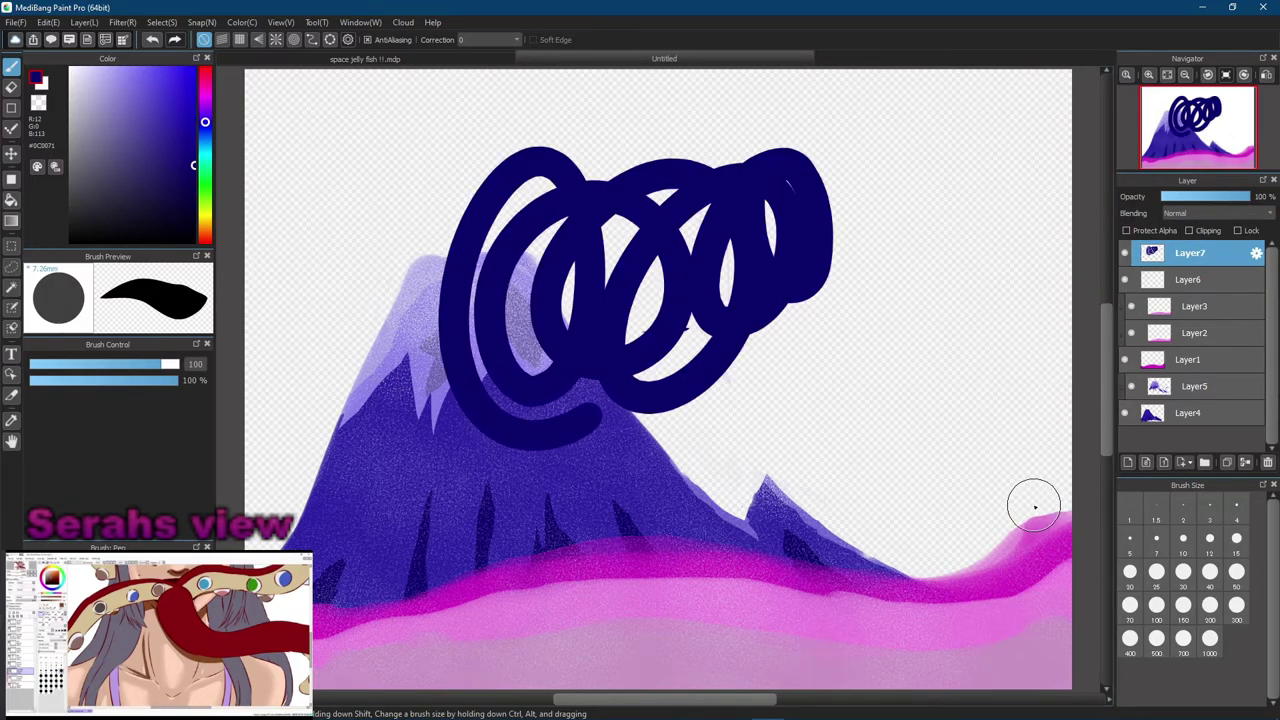
key("ctrl+alt+g")
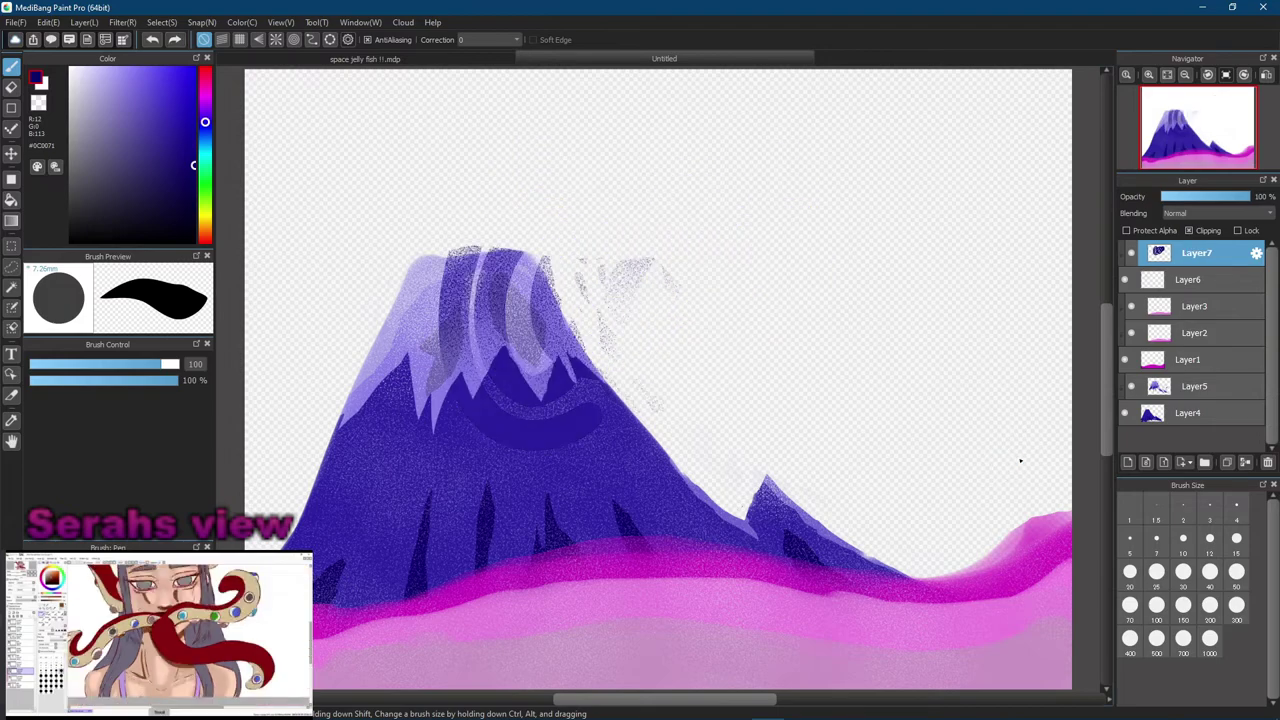
key("ctrl+z")
key("ctrl+z")
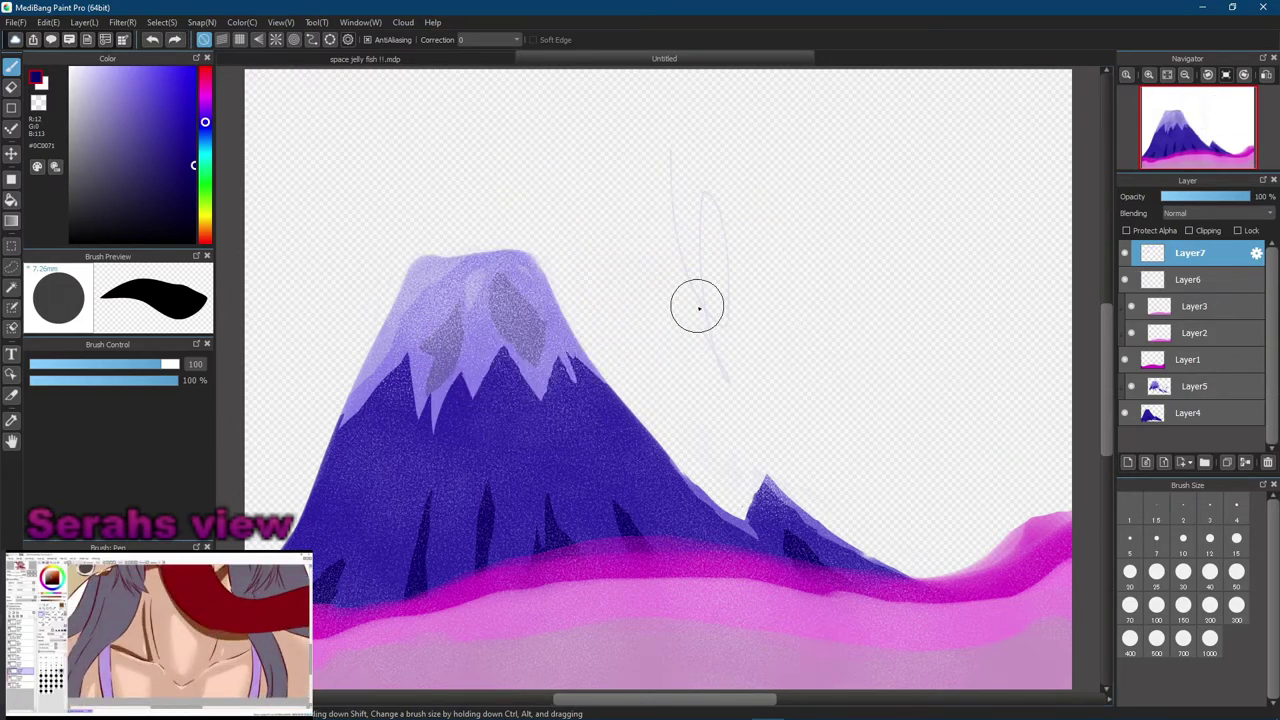
Erase the faint looped lines and test mark in the sky on Layer7 with the eraser at size 200
left_click_drag(298, 243, 321, 243)
left_click(12, 88)
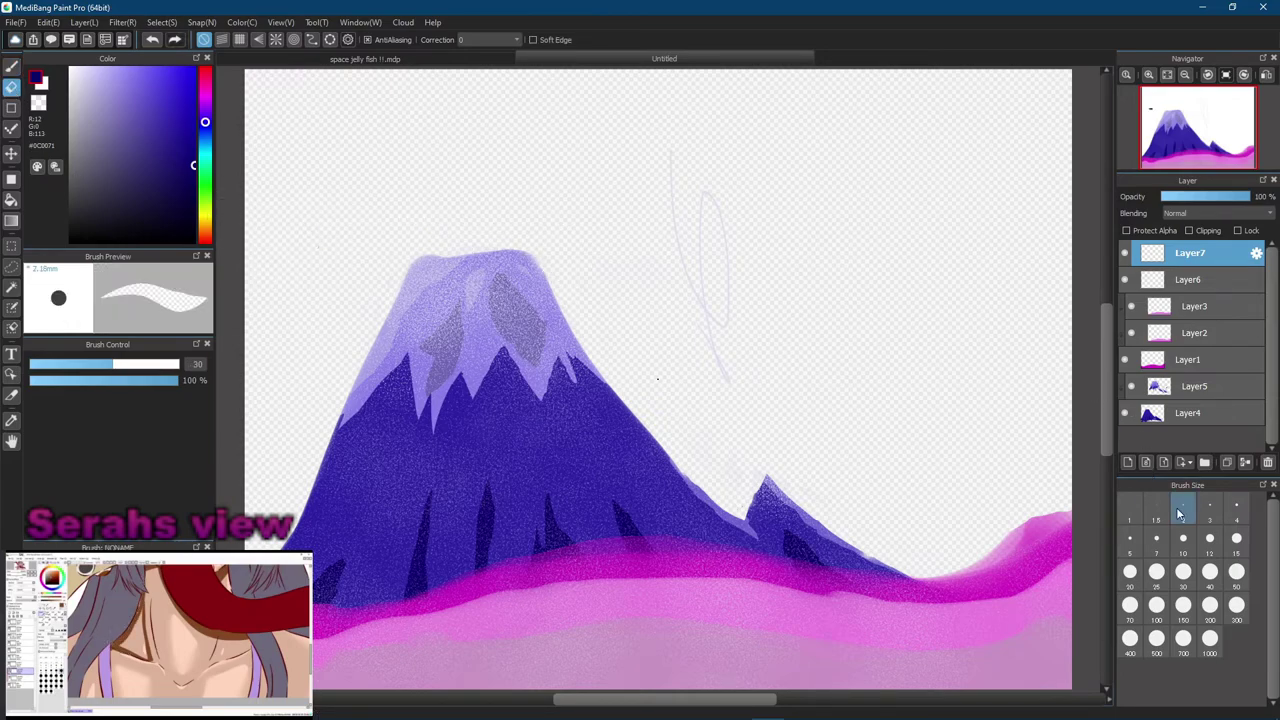
left_click(1209, 604)
left_click_drag(710, 260, 690, 205)
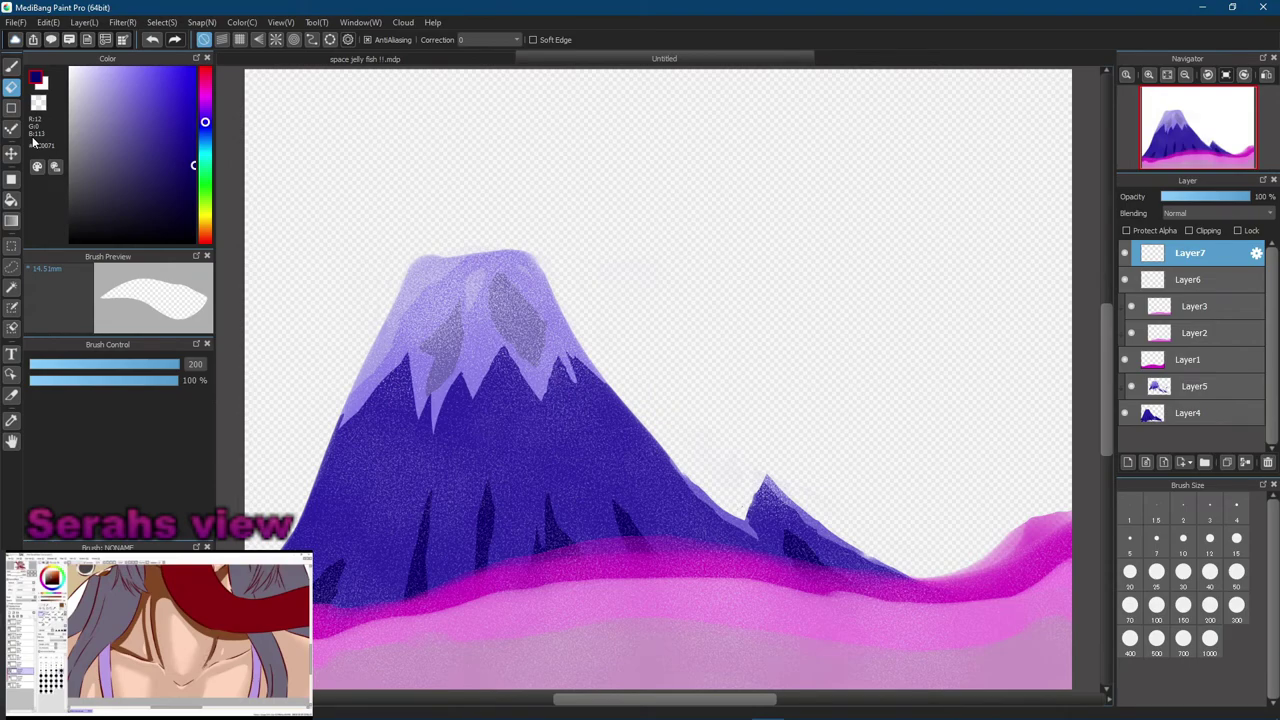
Try dark blue Pen strokes beside the mountain on Layer7 with clipping off and on, and undo them
left_click(12, 65)
mouse_move(822, 208)
left_mouse_down()
mouse_move(831, 274)
mouse_move(766, 209)
mouse_move(420, 194)
mouse_move(568, 120)
mouse_move(515, 305)
left_mouse_up()
key("ctrl+z")
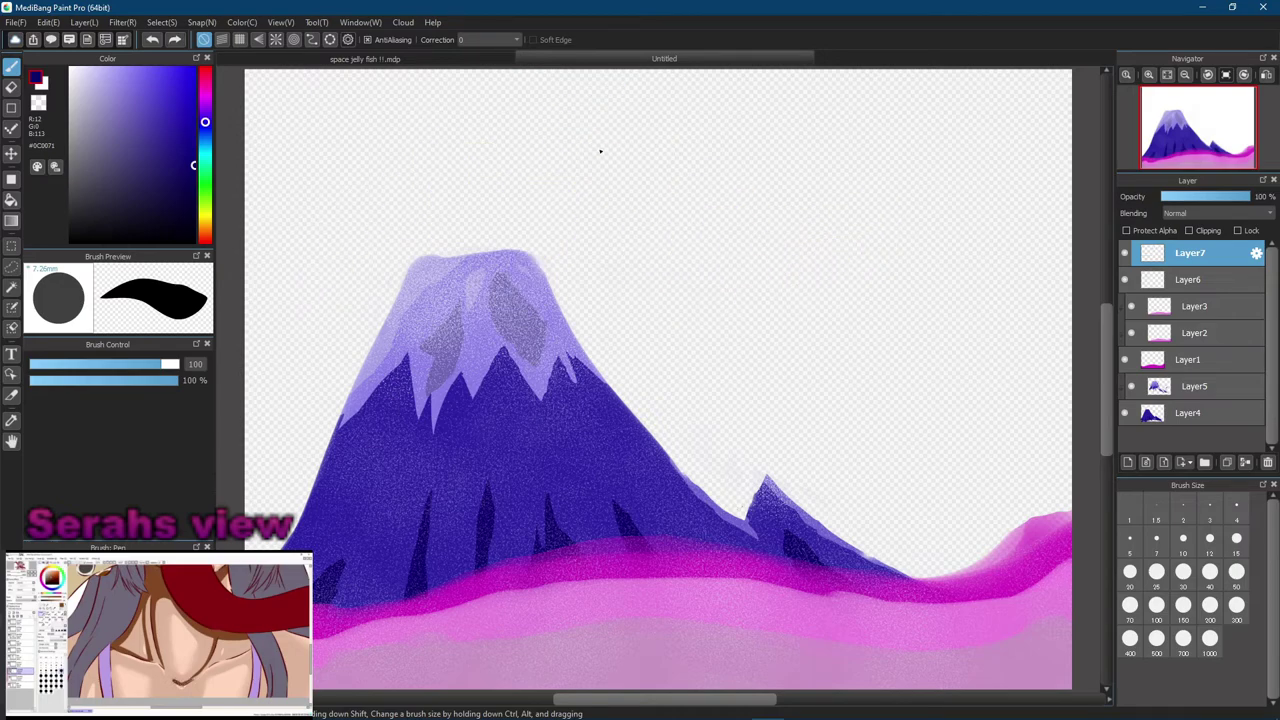
left_click(1190, 231)
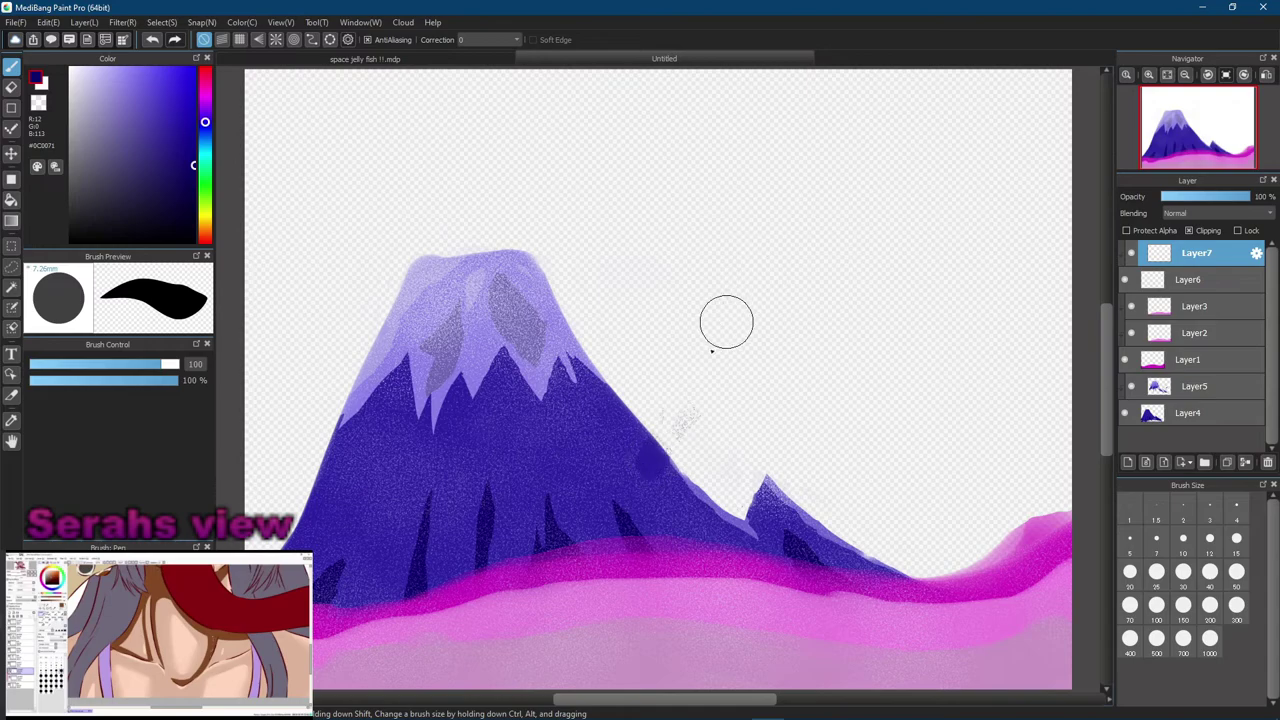
key("ctrl+z")
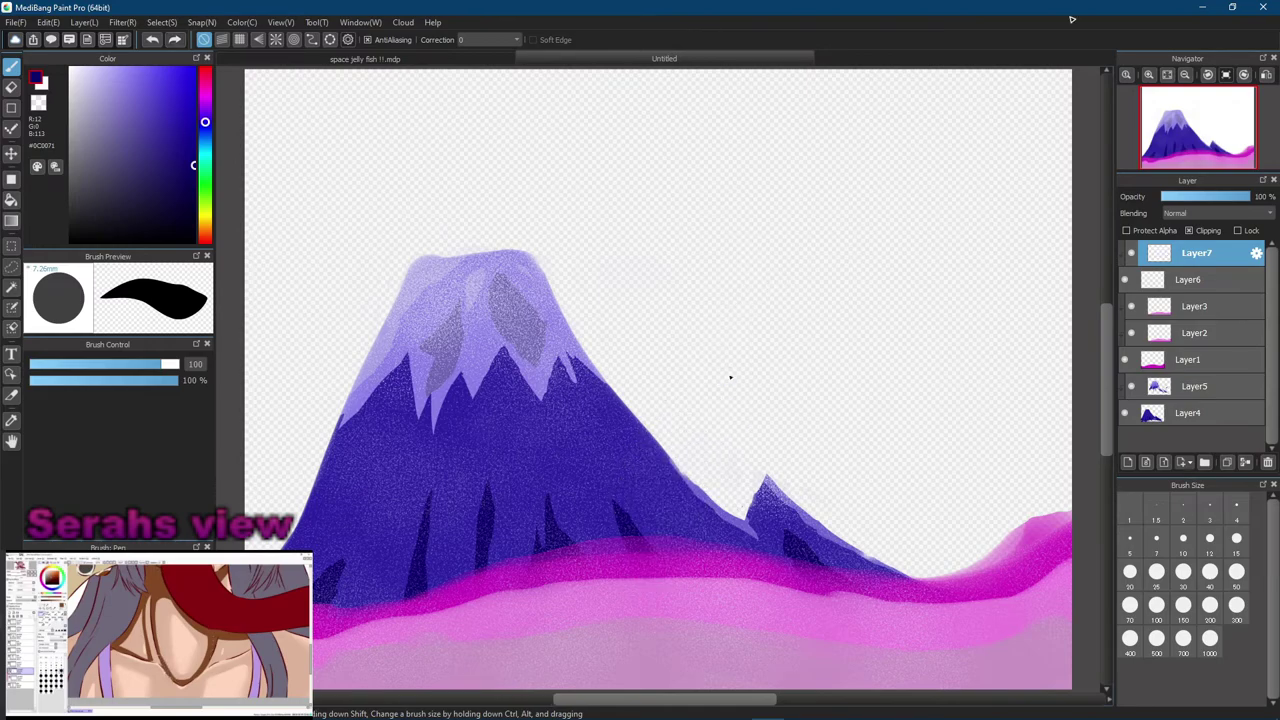
Move Layer7 below Layer4, test dark blue Pen strokes behind the mountain, and undo the test strokes
left_click_drag(1182, 254, 1164, 424)
mouse_move(990, 228)
left_mouse_down()
mouse_move(751, 323)
mouse_move(606, 491)
left_mouse_up()
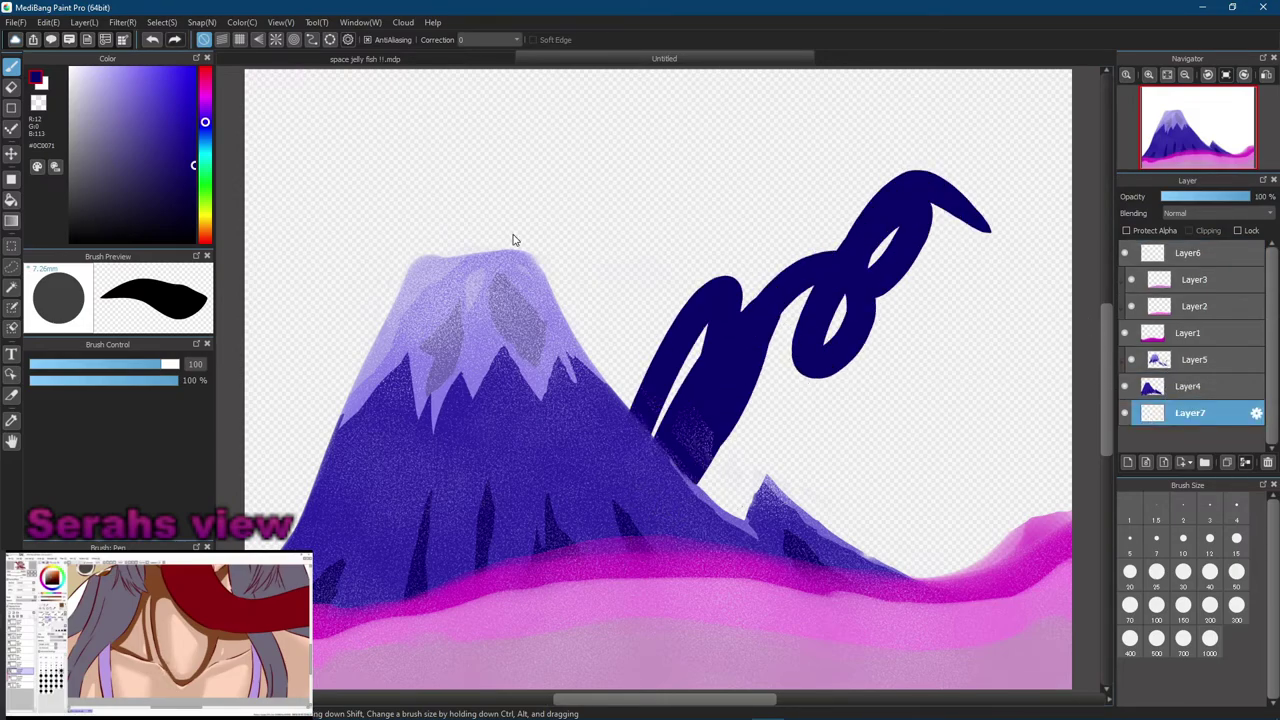
key("ctrl+z")
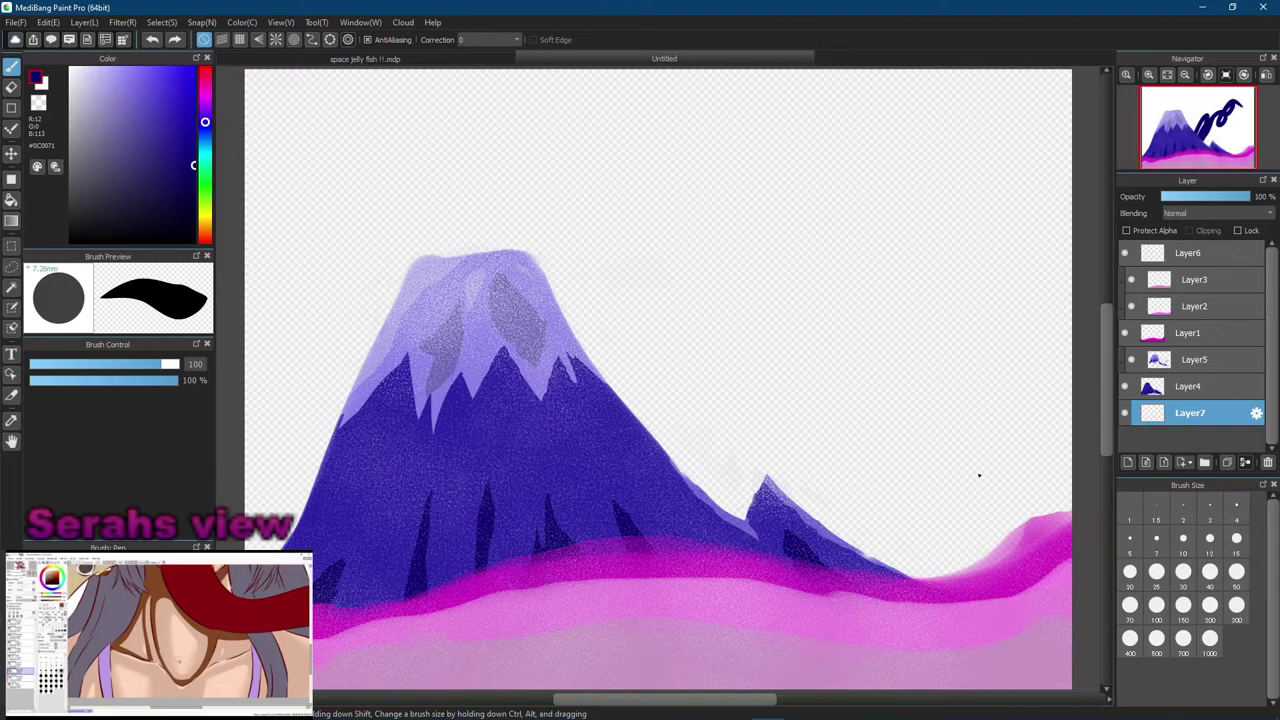
left_click_drag(797, 497, 912, 310)
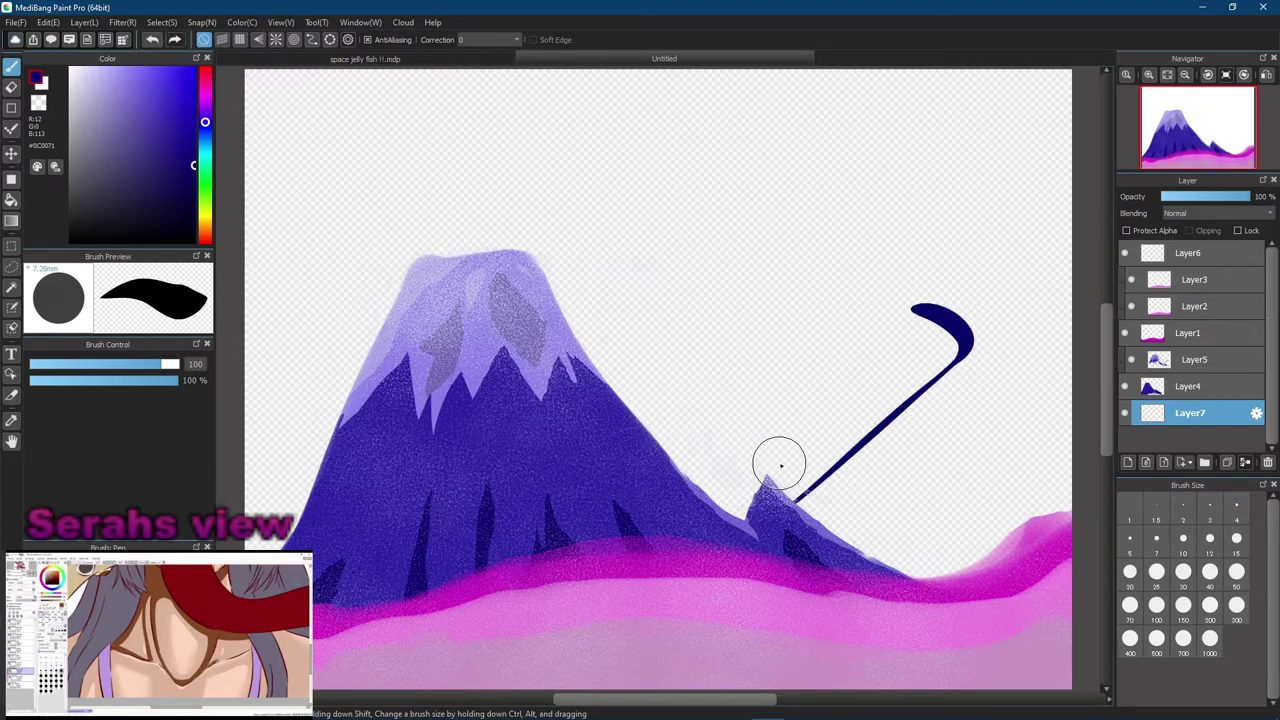
key("ctrl+z")
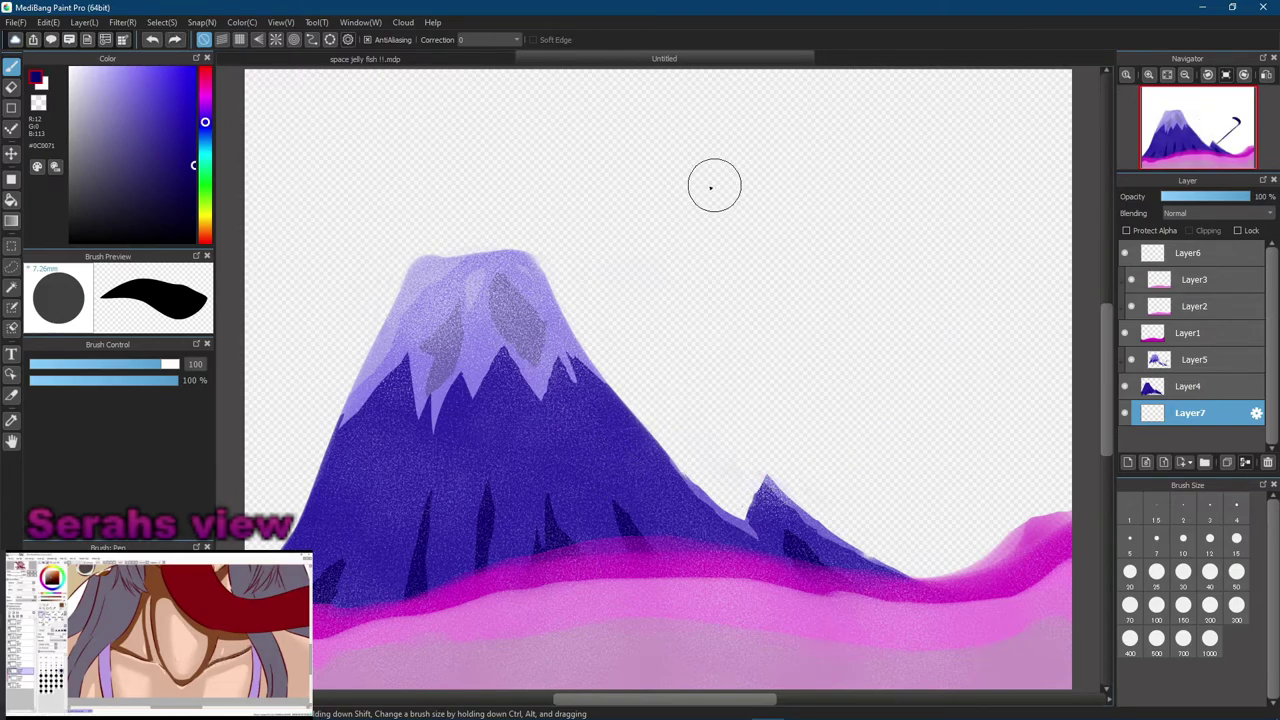
Paint a dark red band along the top of the sky on Layer7 and a crimson band (#EF144E) beneath it
left_click(206, 78)
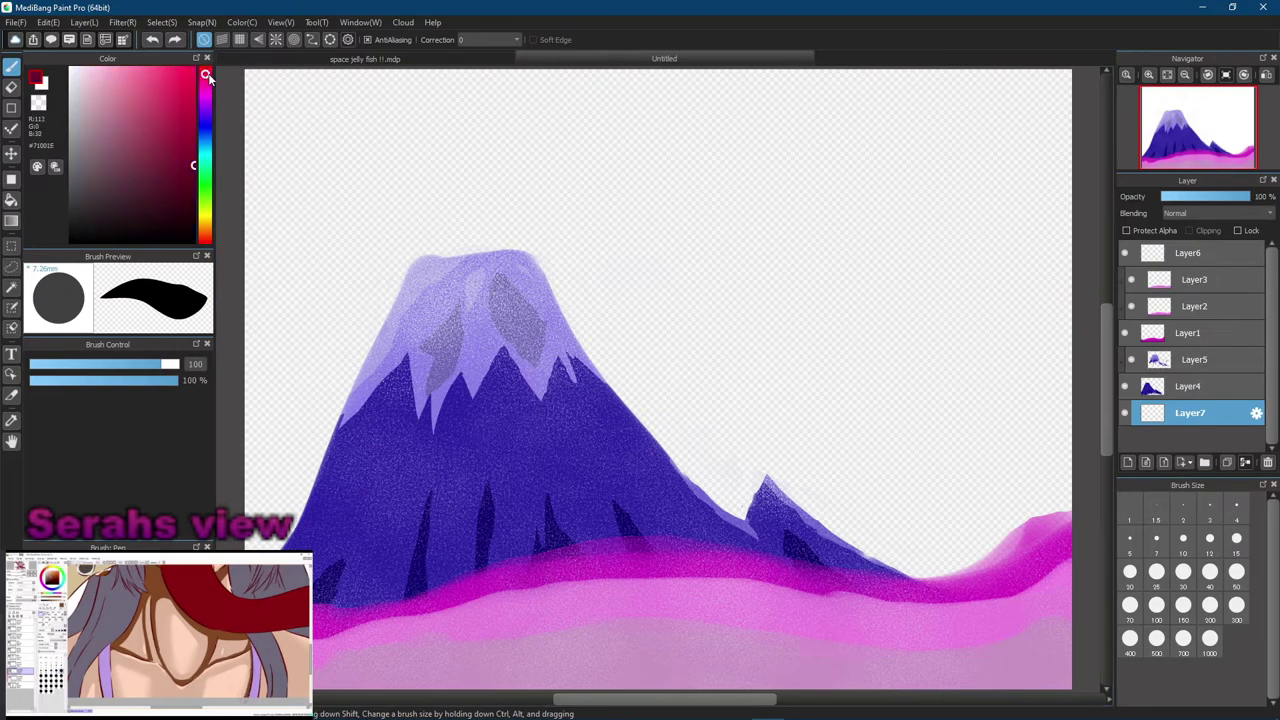
mouse_move(420, 105)
left_mouse_down()
mouse_move(310, 147)
mouse_move(238, 121)
mouse_move(232, 96)
mouse_move(270, 72)
mouse_move(375, 53)
mouse_move(381, 65)
mouse_move(310, 90)
mouse_move(457, 72)
mouse_move(1072, 80)
mouse_move(670, 120)
mouse_move(248, 96)
mouse_move(641, 75)
mouse_move(744, 94)
mouse_move(630, 90)
mouse_move(472, 111)
mouse_move(758, 90)
mouse_move(326, 131)
mouse_move(319, 123)
mouse_move(946, 72)
mouse_move(739, 94)
mouse_move(1049, 92)
mouse_move(871, 112)
left_mouse_up()
left_click(167, 108)
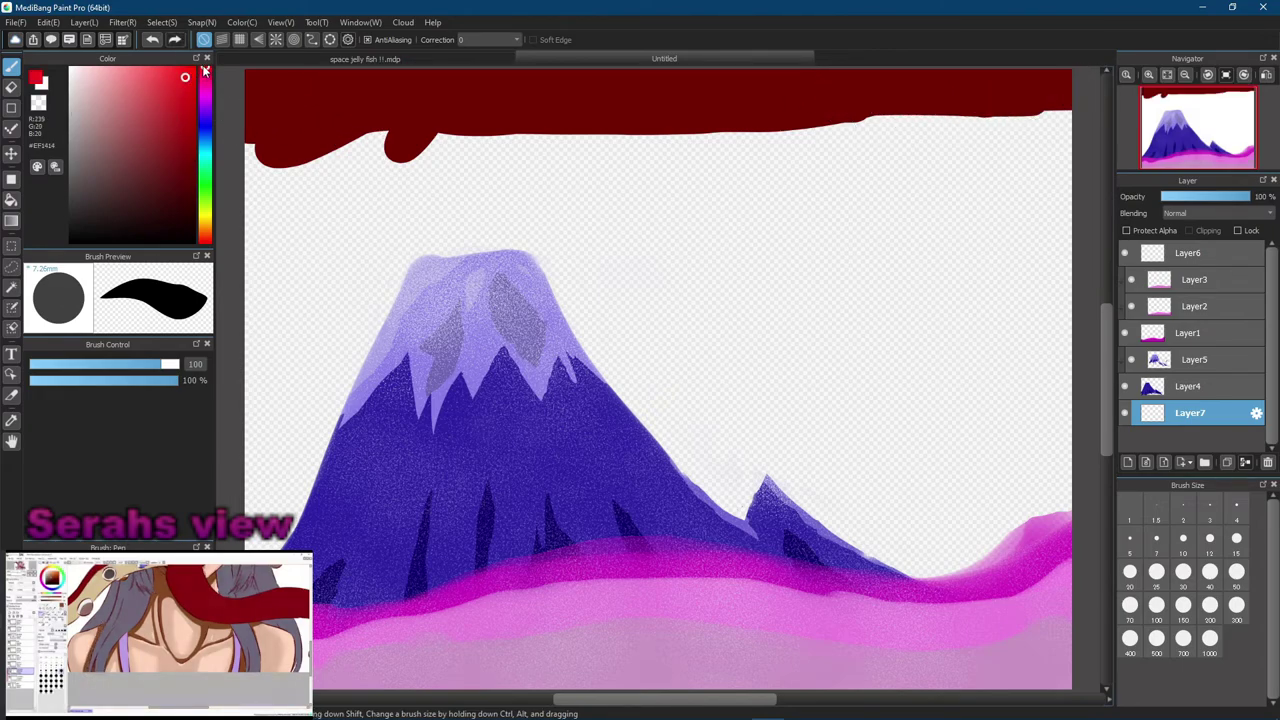
mouse_move(325, 244)
left_mouse_down()
mouse_move(300, 220)
mouse_move(280, 134)
mouse_move(257, 129)
mouse_move(268, 133)
left_mouse_up()
left_click(206, 76)
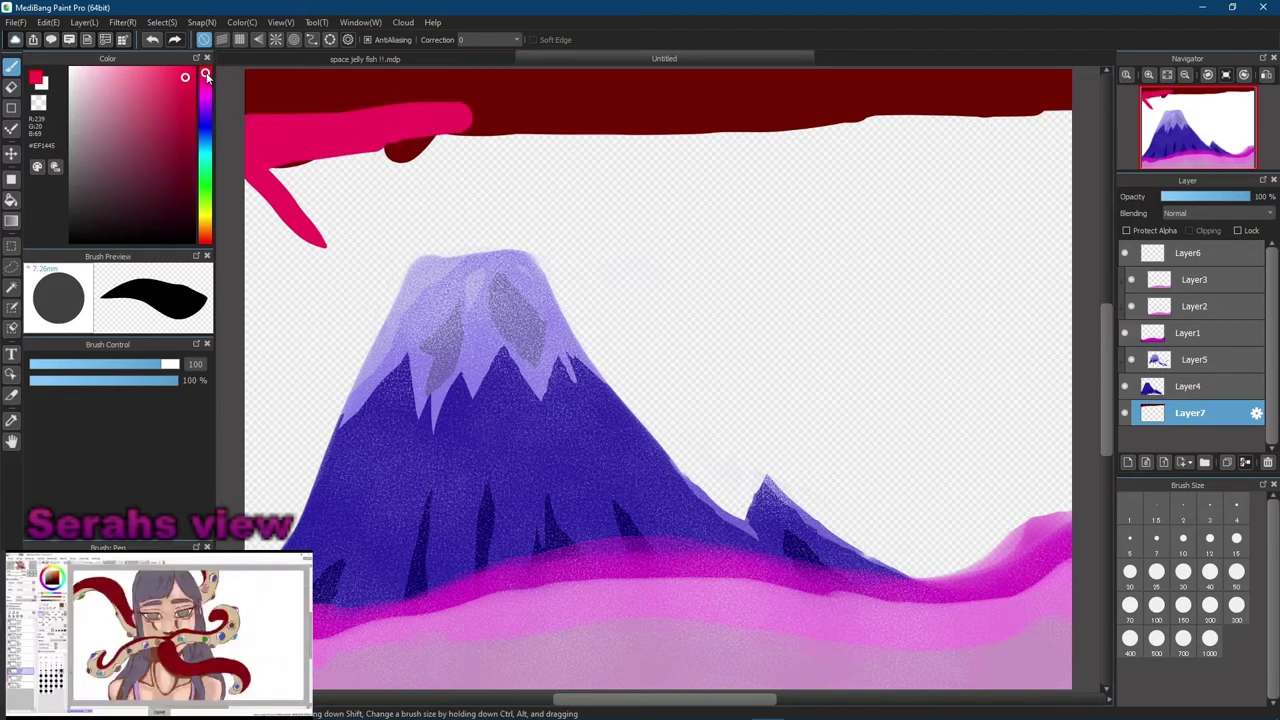
left_click_drag(328, 240, 290, 145)
mouse_move(463, 120)
left_mouse_down()
mouse_move(540, 126)
mouse_move(501, 136)
mouse_move(951, 124)
mouse_move(1102, 143)
mouse_move(1055, 117)
mouse_move(900, 157)
mouse_move(973, 164)
mouse_move(703, 175)
mouse_move(560, 197)
mouse_move(593, 167)
mouse_move(557, 180)
mouse_move(478, 163)
mouse_move(352, 175)
mouse_move(343, 161)
mouse_move(474, 134)
left_mouse_up()
mouse_move(1000, 180)
left_mouse_down()
mouse_move(887, 181)
mouse_move(1071, 178)
mouse_move(646, 206)
mouse_move(271, 194)
mouse_move(338, 211)
mouse_move(351, 202)
left_mouse_up()
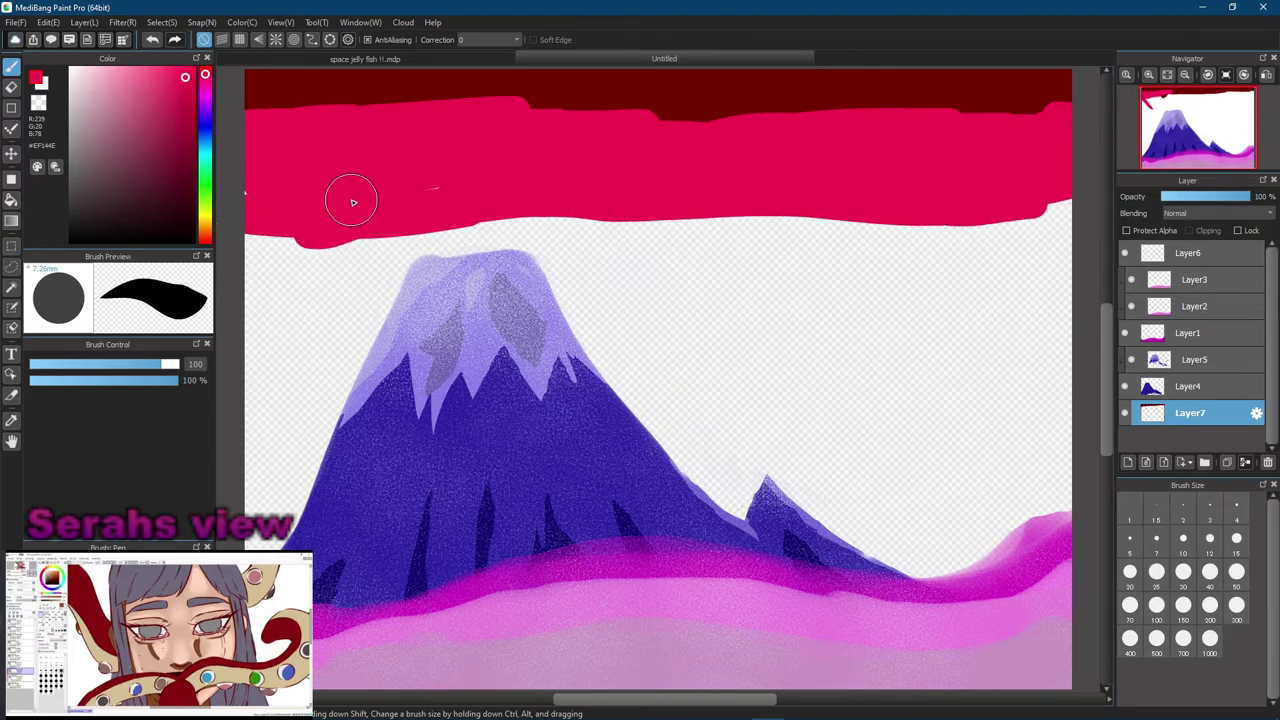
Paint a slightly pinker crimson band (#EF1462) along the lower part of the red sky, just above the summit
left_click(201, 78)
mouse_move(290, 184)
left_mouse_down()
mouse_move(287, 254)
mouse_move(239, 252)
mouse_move(292, 228)
mouse_move(462, 219)
mouse_move(303, 222)
mouse_move(516, 196)
mouse_move(693, 193)
mouse_move(686, 219)
mouse_move(780, 222)
mouse_move(681, 198)
mouse_move(1074, 196)
mouse_move(600, 213)
left_mouse_up()
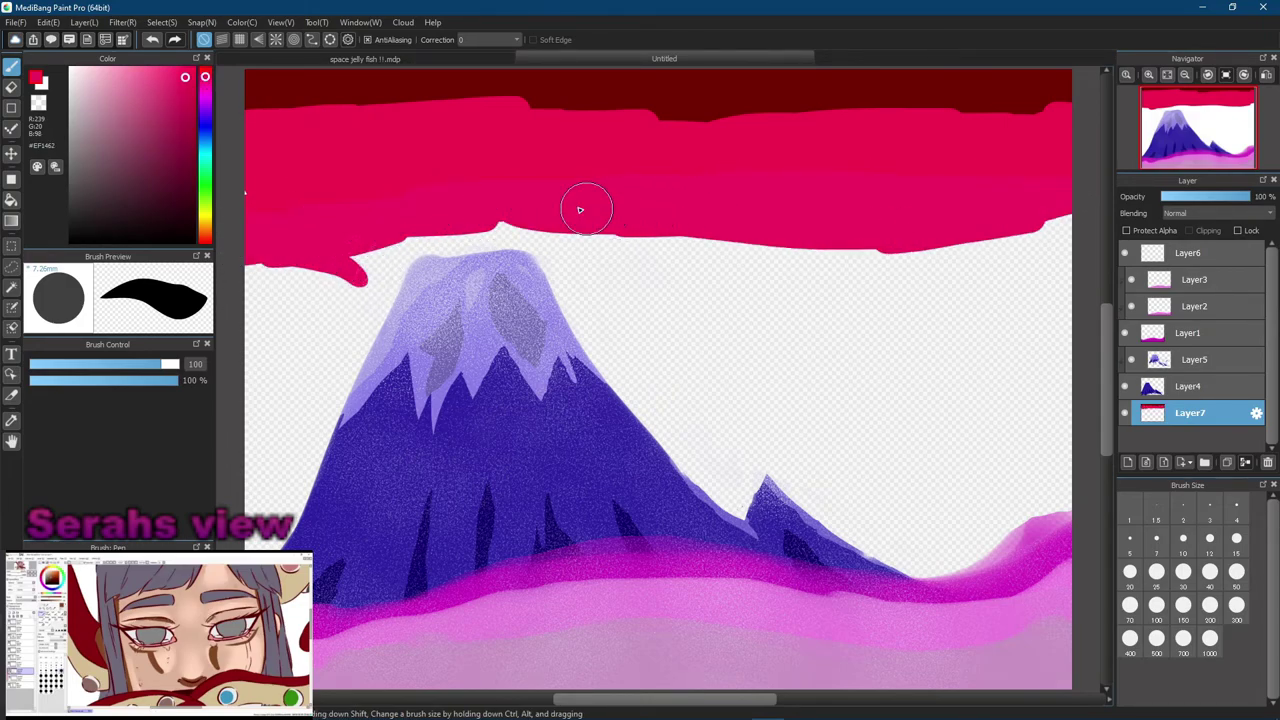
left_click_drag(337, 217, 429, 200)
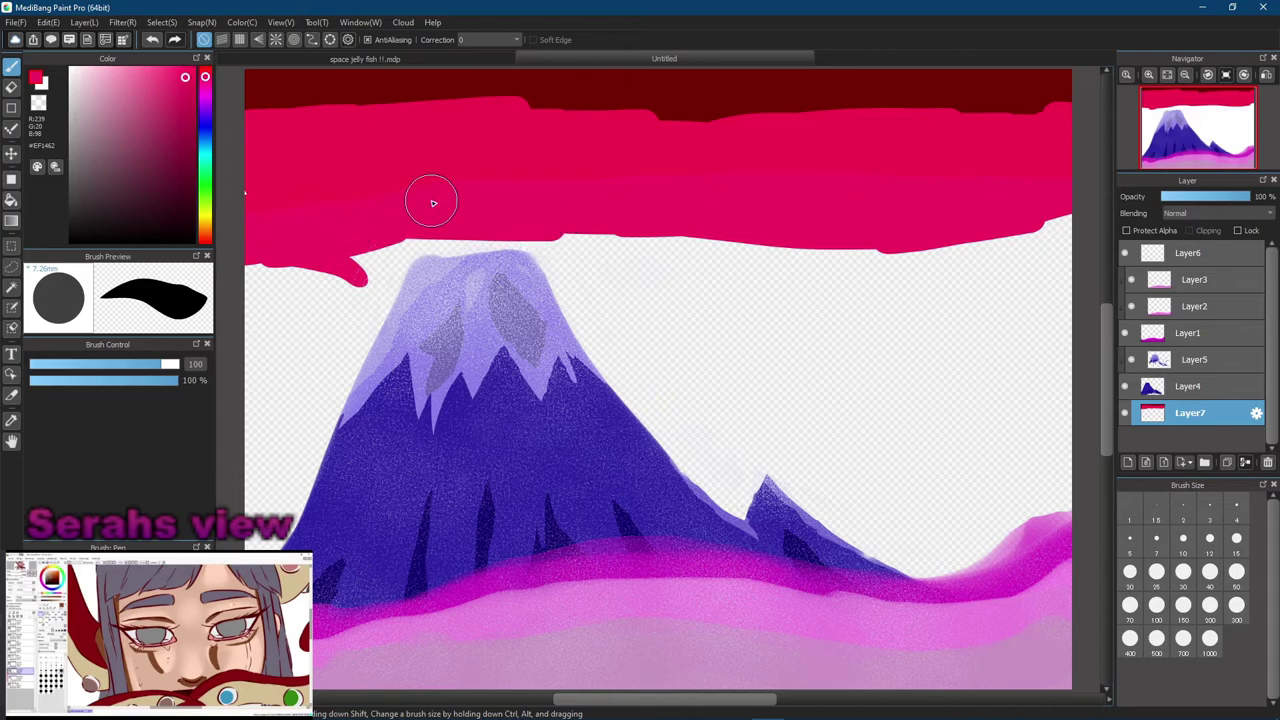
Paint a wide magenta band across the sky behind the mountain's summit
left_click(205, 86)
mouse_move(385, 250)
left_mouse_down()
mouse_move(263, 249)
mouse_move(255, 262)
left_mouse_up()
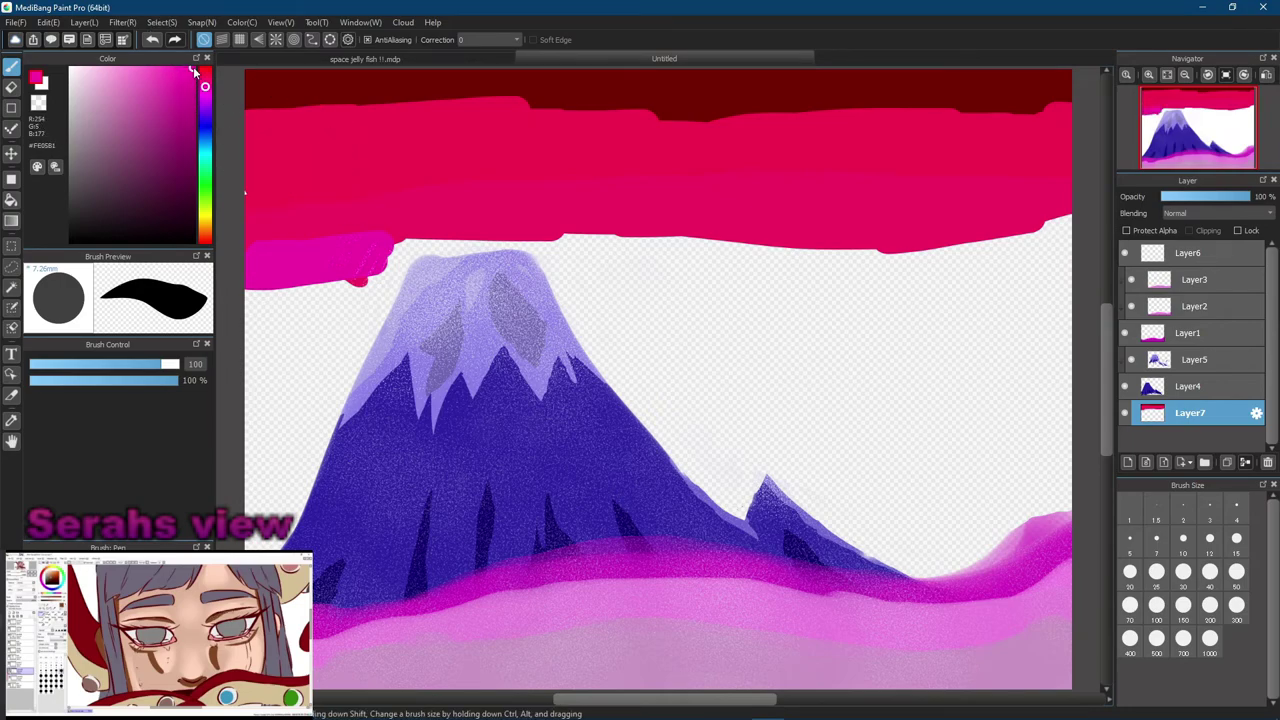
left_click_drag(209, 90, 207, 70)
left_click(205, 86)
mouse_move(390, 238)
left_mouse_down()
mouse_move(706, 223)
mouse_move(968, 261)
mouse_move(709, 248)
mouse_move(530, 264)
mouse_move(797, 293)
mouse_move(1008, 281)
mouse_move(1051, 254)
mouse_move(965, 302)
mouse_move(928, 304)
mouse_move(351, 311)
mouse_move(338, 300)
mouse_move(391, 283)
mouse_move(457, 309)
mouse_move(761, 271)
mouse_move(976, 292)
mouse_move(999, 248)
mouse_move(1043, 234)
left_mouse_up()
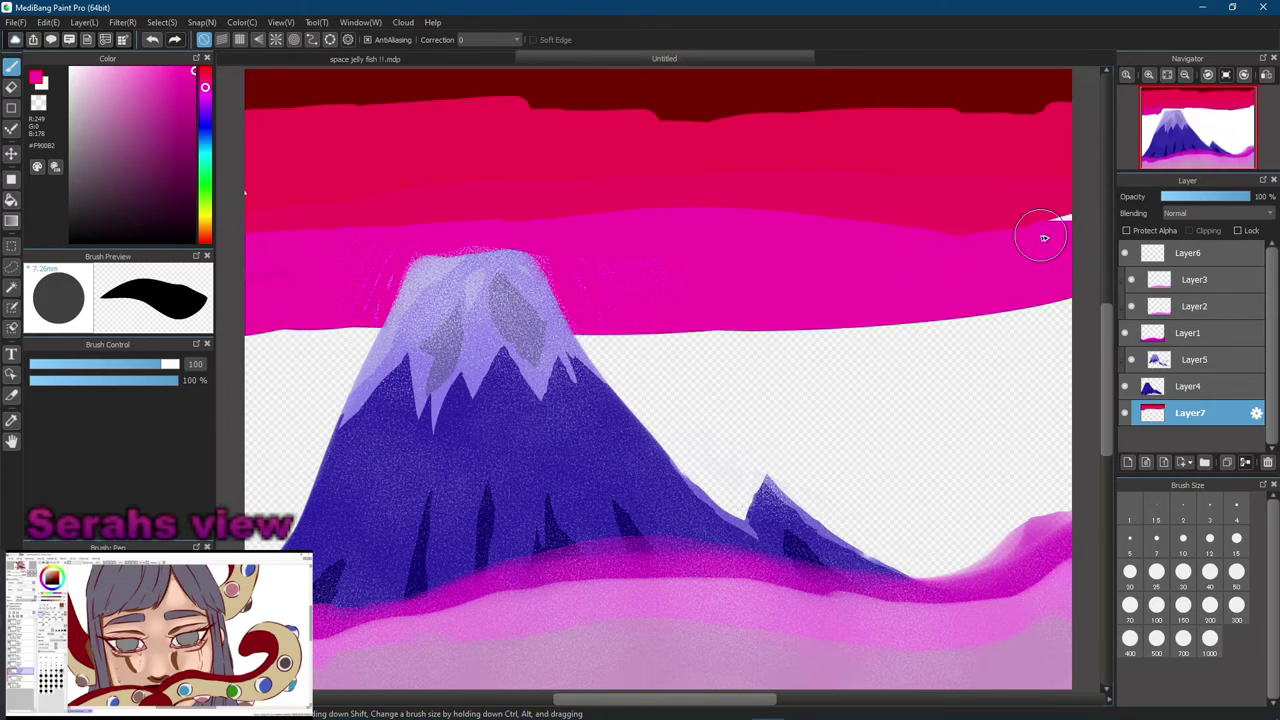
Paint two progressively lighter pink bands across the sky below the magenta one, behind the mountain slopes
left_click(172, 68)
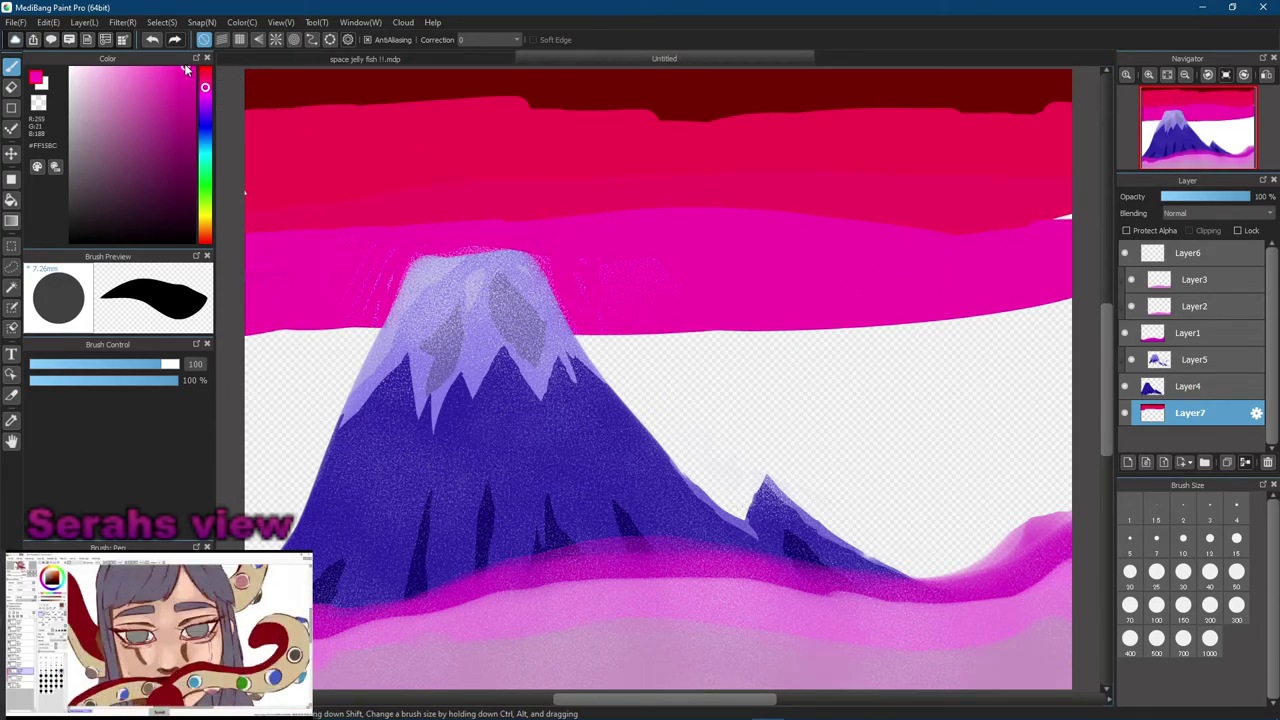
left_click(164, 73)
mouse_move(349, 366)
left_mouse_down()
mouse_move(378, 352)
mouse_move(362, 340)
mouse_move(392, 329)
mouse_move(298, 323)
left_mouse_up()
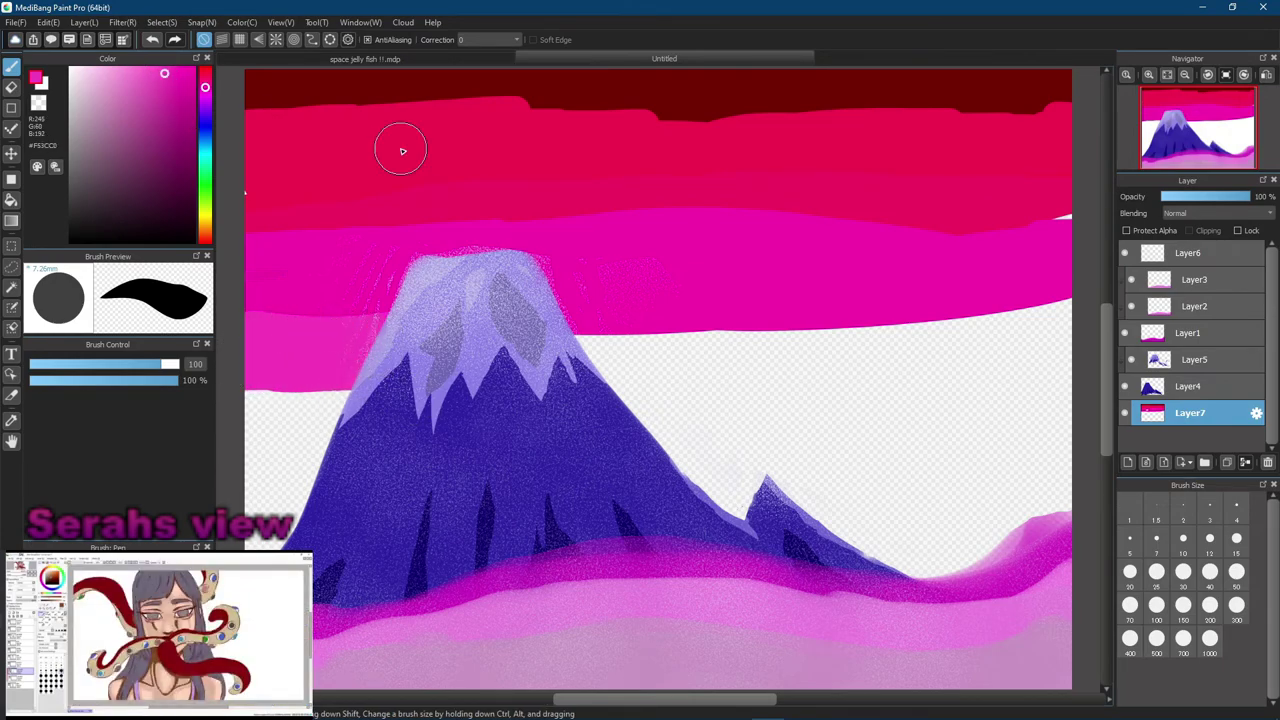
left_click_drag(164, 73, 141, 73)
mouse_move(409, 358)
left_mouse_down()
mouse_move(276, 351)
mouse_move(316, 341)
mouse_move(282, 335)
mouse_move(303, 354)
mouse_move(294, 375)
mouse_move(250, 398)
mouse_move(622, 353)
mouse_move(525, 374)
mouse_move(542, 338)
mouse_move(1092, 333)
mouse_move(1072, 306)
mouse_move(1050, 315)
mouse_move(1123, 321)
mouse_move(654, 362)
mouse_move(606, 391)
mouse_move(629, 377)
mouse_move(885, 415)
mouse_move(951, 377)
mouse_move(757, 410)
mouse_move(331, 387)
mouse_move(250, 403)
mouse_move(111, 76)
mouse_move(334, 429)
mouse_move(308, 405)
mouse_move(342, 425)
mouse_move(255, 500)
left_mouse_up()
left_click(105, 80)
mouse_move(710, 384)
left_mouse_down()
mouse_move(700, 441)
mouse_move(643, 428)
mouse_move(915, 460)
mouse_move(1004, 453)
mouse_move(716, 462)
mouse_move(810, 494)
mouse_move(1069, 500)
mouse_move(1022, 483)
mouse_move(764, 516)
mouse_move(984, 523)
mouse_move(850, 528)
left_mouse_up()
left_click_drag(630, 340, 560, 312)
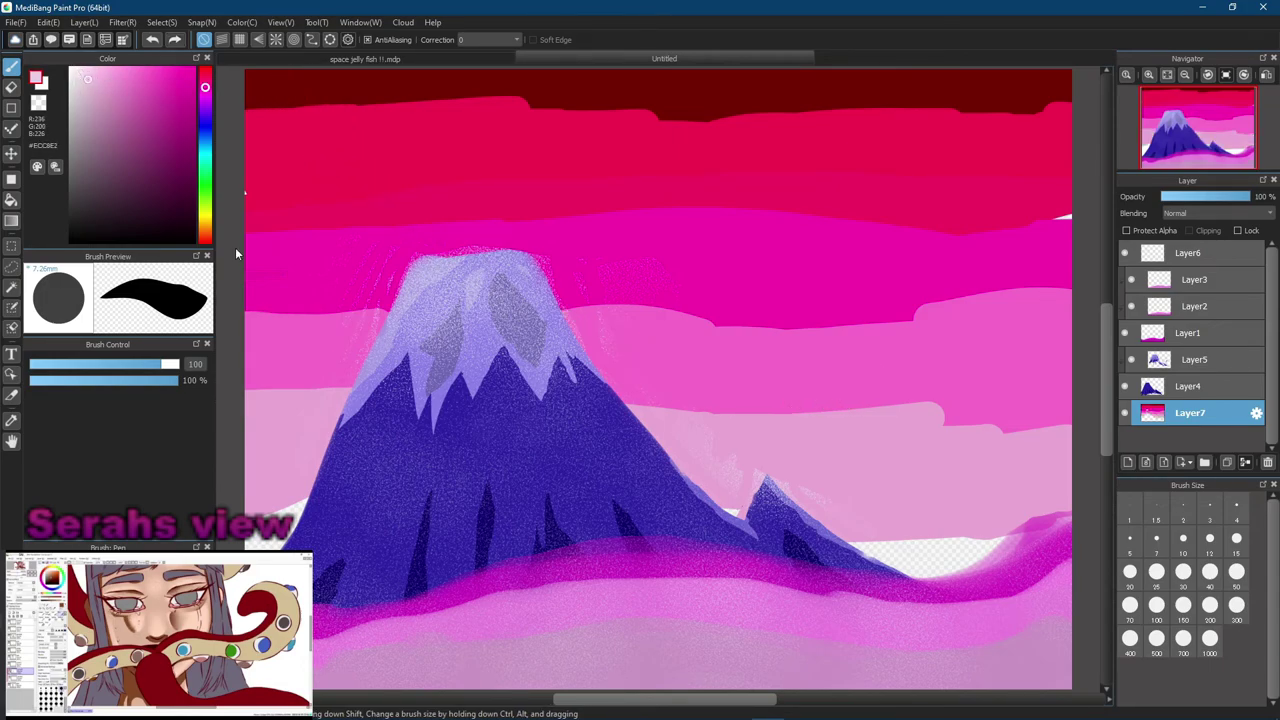
Fill the remaining gaps beside the mountain and above the waves with pale pink (#ECC8E2), undoing stray strokes
mouse_move(300, 500)
left_mouse_down()
mouse_move(285, 470)
mouse_move(242, 520)
left_mouse_up()
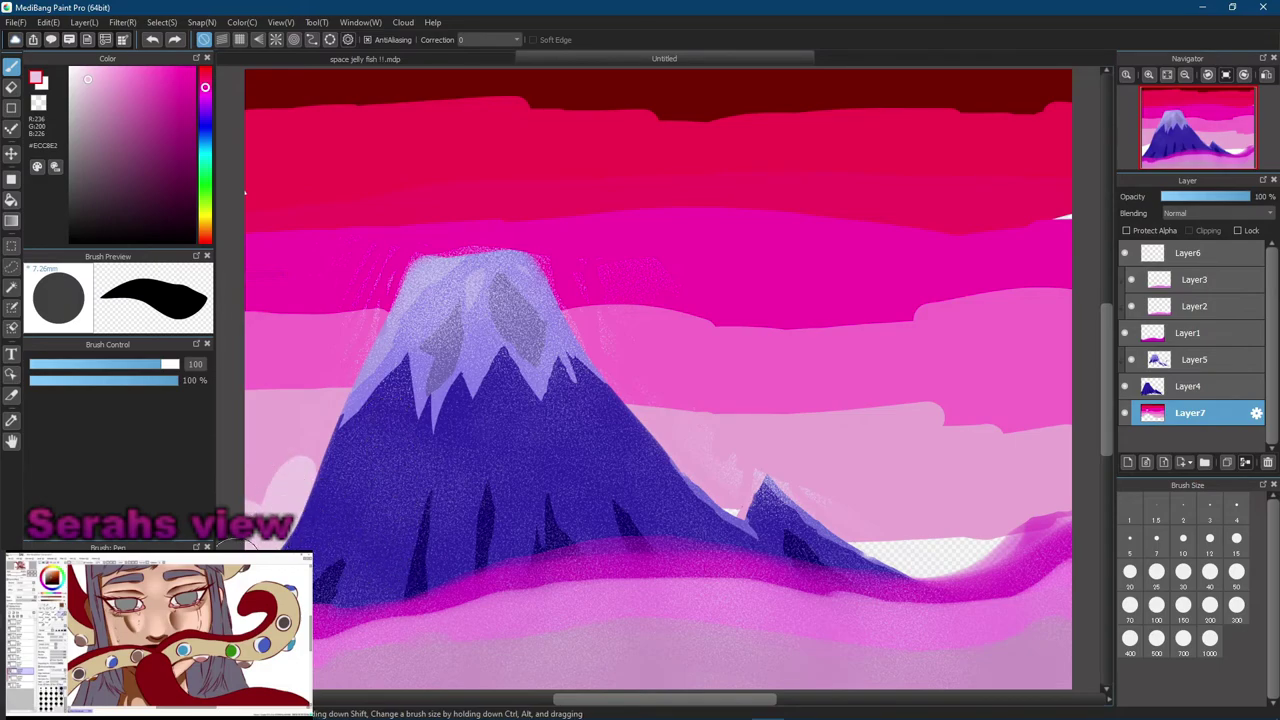
left_click_drag(692, 478, 812, 458)
key("ctrl+z")
key("ctrl+z")
key("ctrl+z")
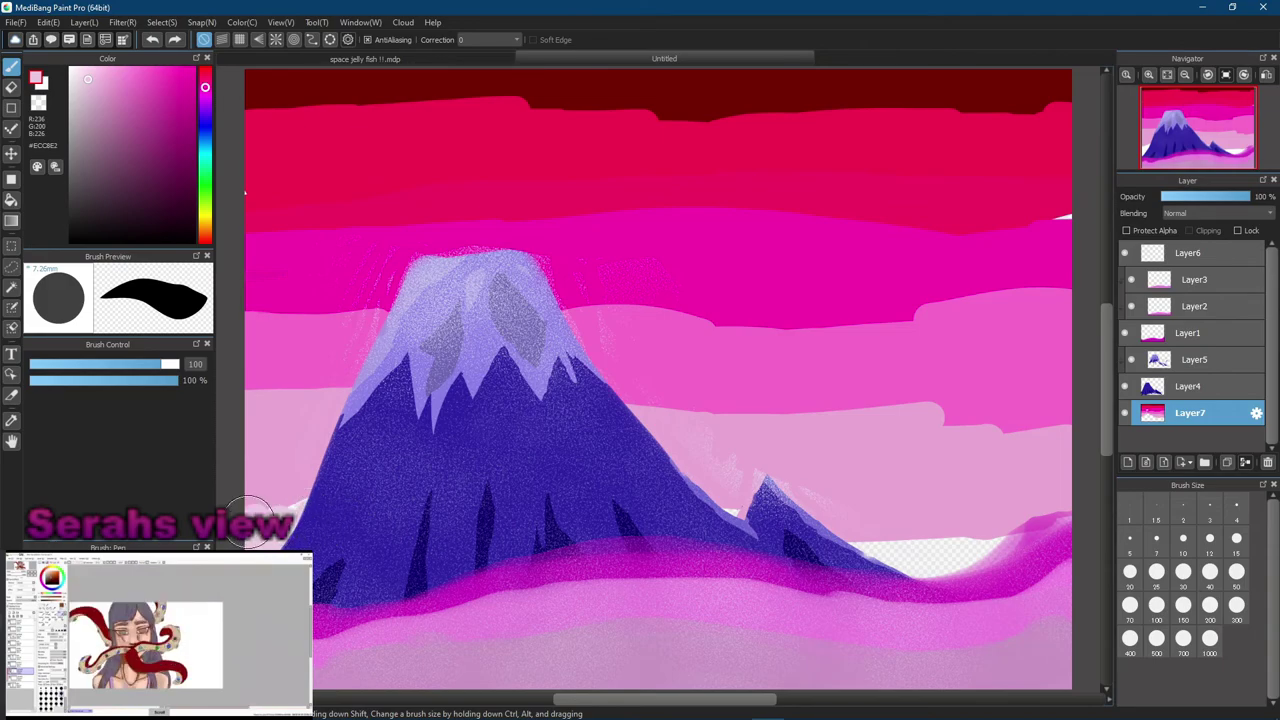
left_click_drag(749, 491, 730, 502)
mouse_move(943, 557)
left_mouse_down()
mouse_move(916, 587)
mouse_move(891, 578)
mouse_move(937, 563)
mouse_move(913, 555)
mouse_move(1079, 541)
mouse_move(977, 526)
left_mouse_up()
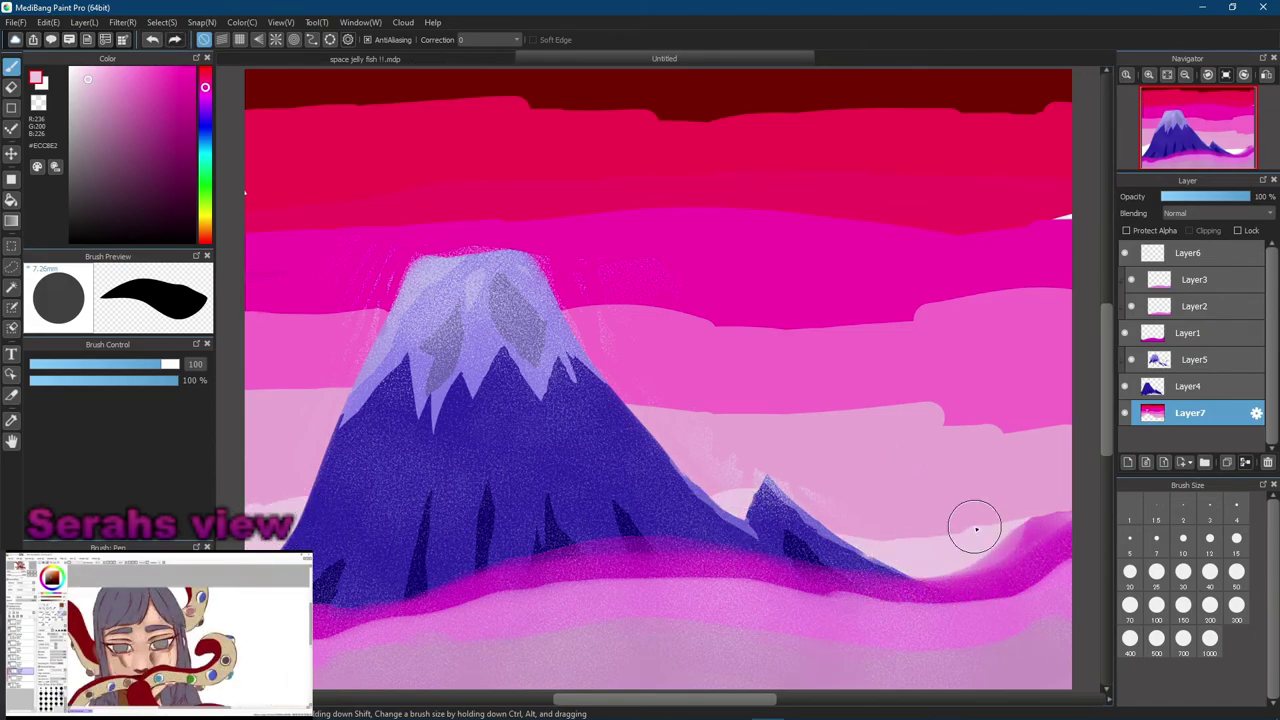
Erase the stray specks around both peaks on Layer6 with the eraser at sizes 200 and 30
left_click(1195, 279)
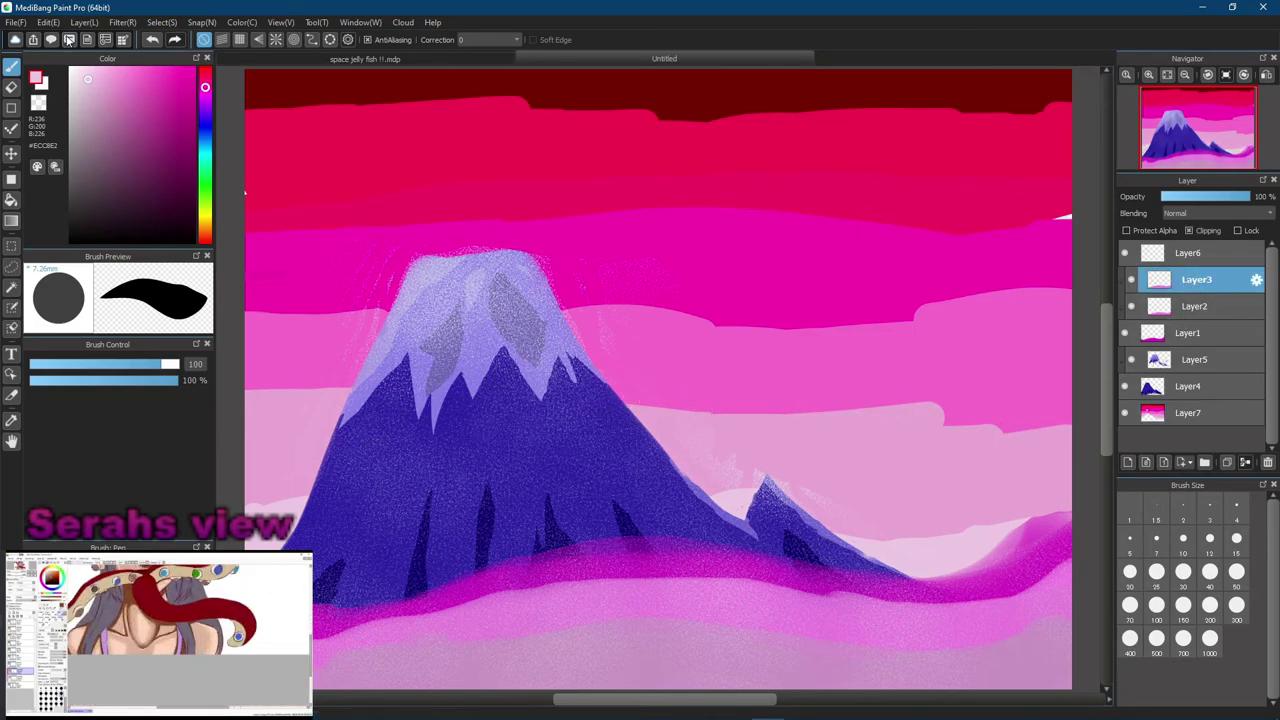
left_click(12, 88)
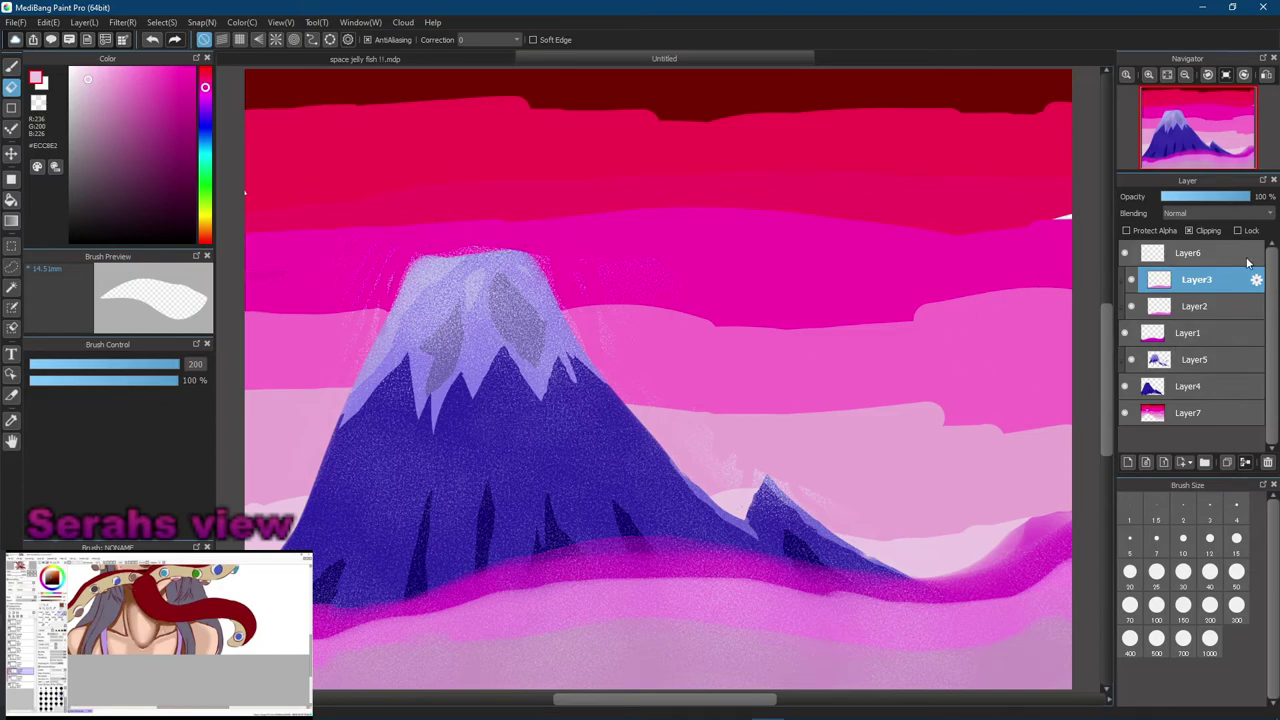
left_click(1208, 256)
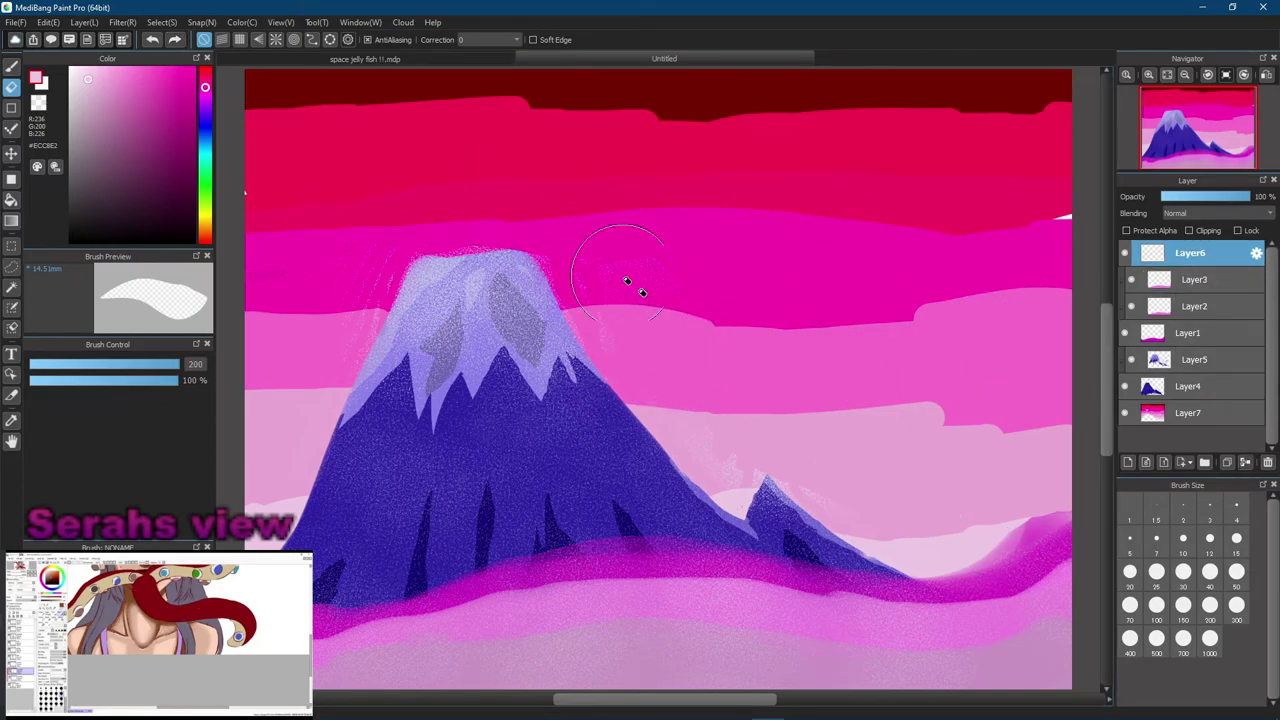
left_click(1182, 571)
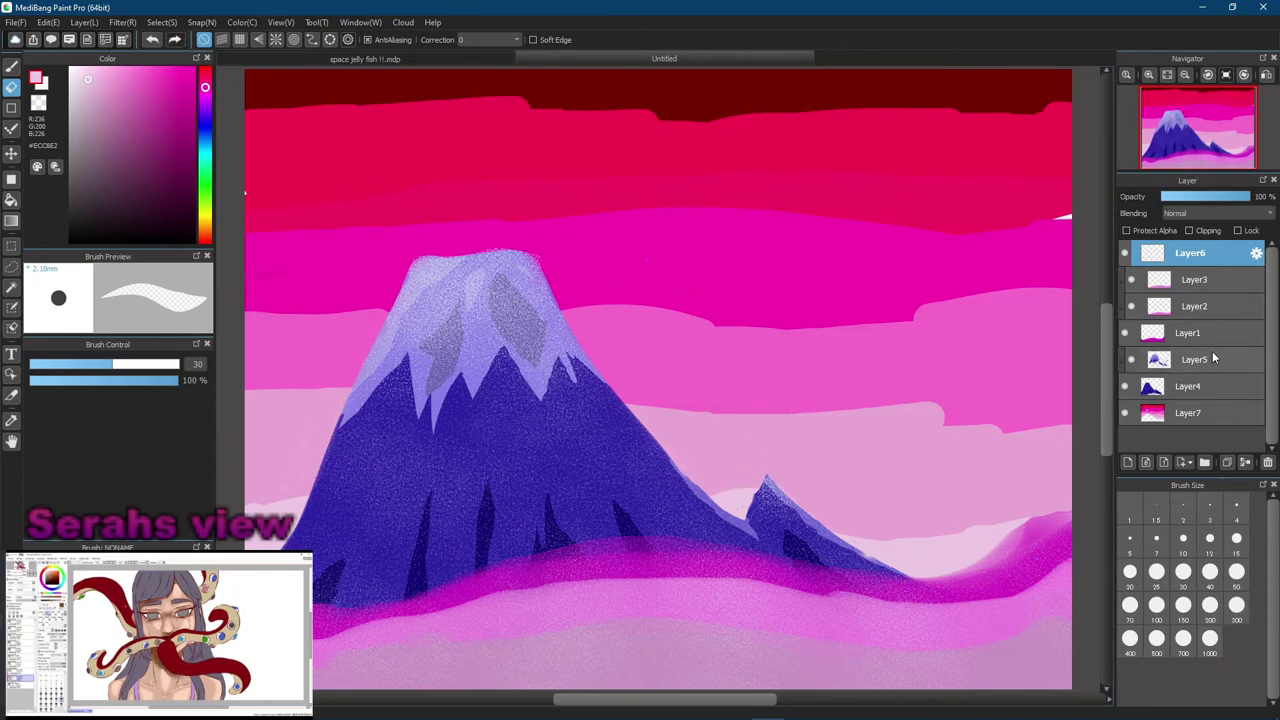
Try erasing along the upper edge of the light pink sky band on Layer7 at eraser size 107, and undo it
left_click(1172, 418)
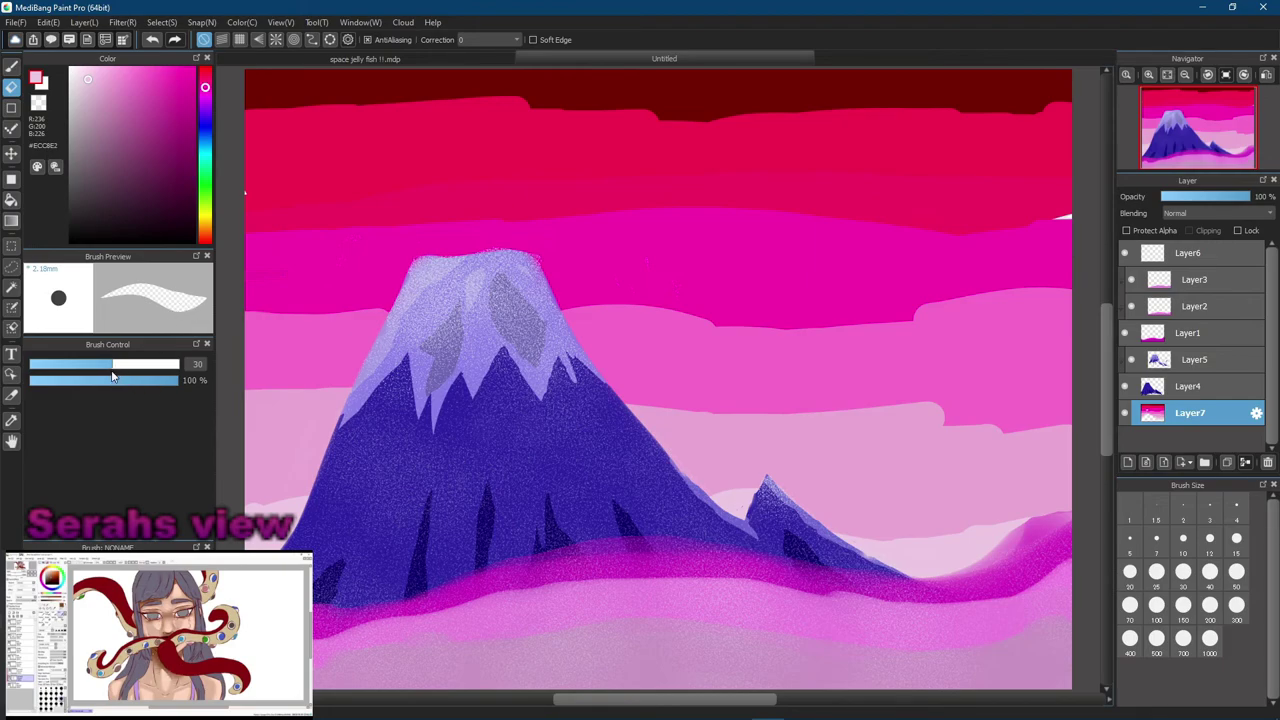
key("]")
key("]")
key("]")
key("]")
key("]")
left_click_drag(885, 412, 719, 416)
key("ctrl+z")
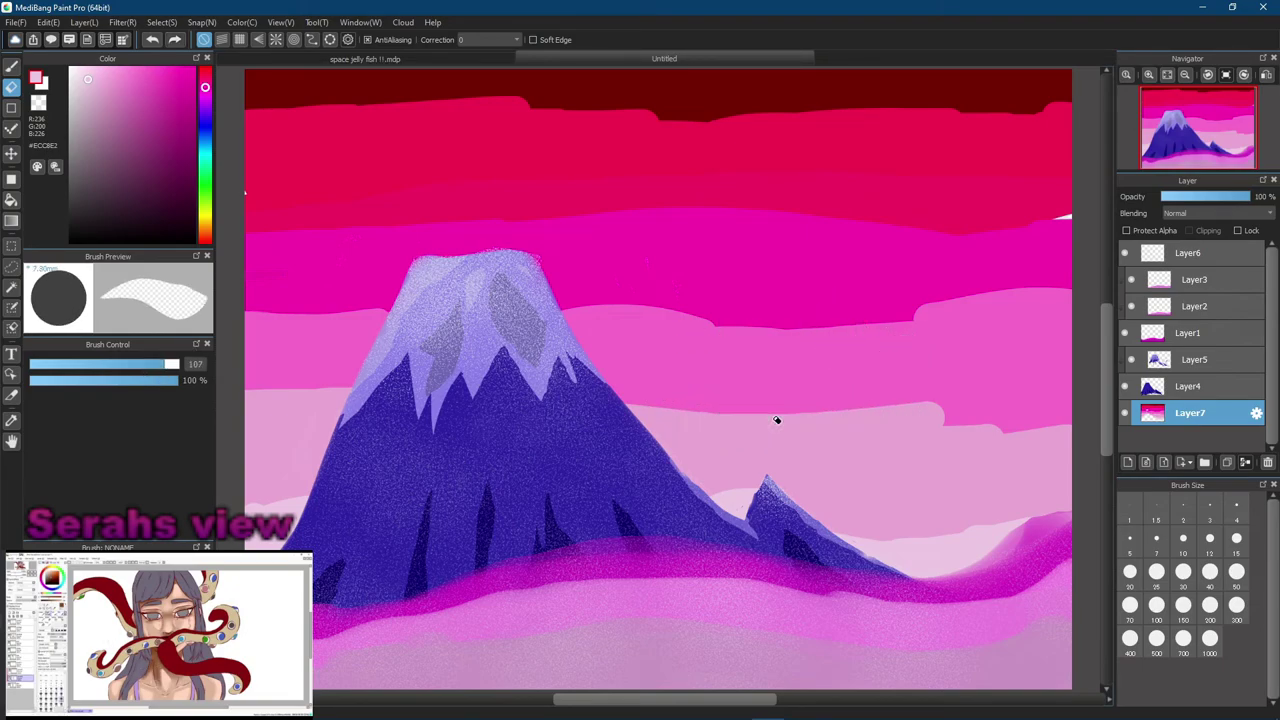
Soften the edges between the sky colour bands on Layer7 with the Blur brush at size 215
left_click(11, 65)
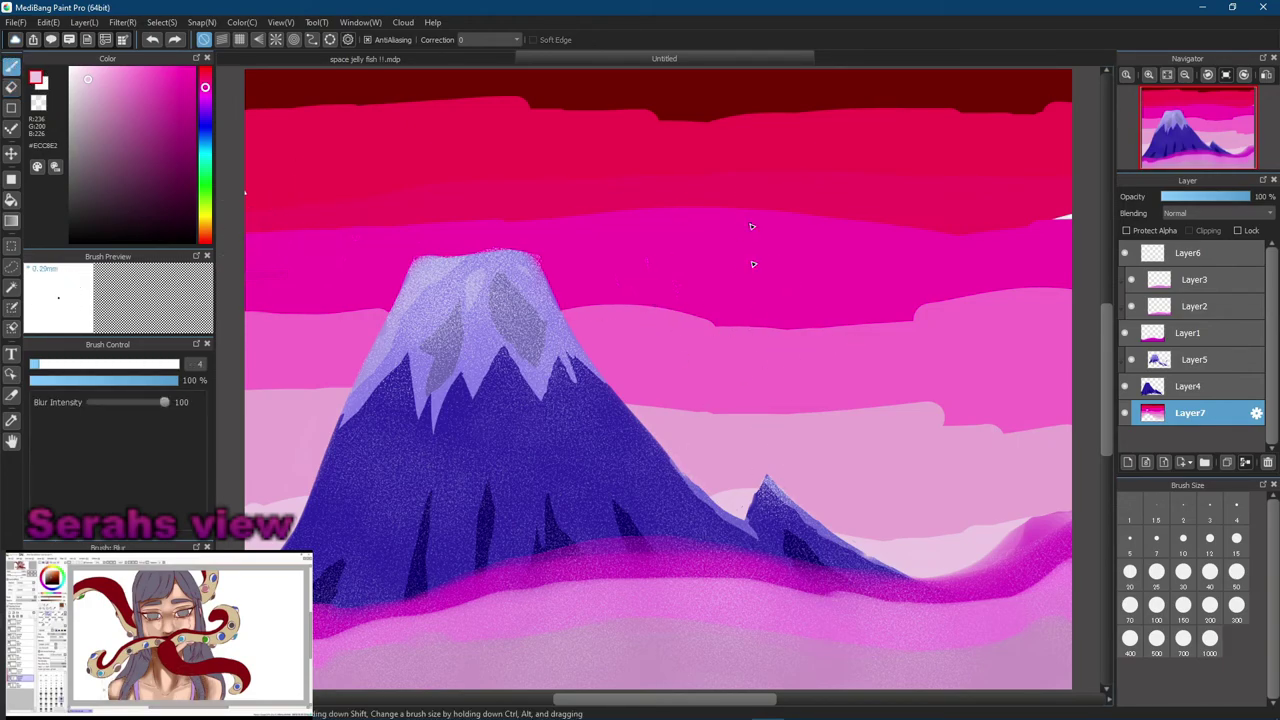
left_click_drag(40, 364, 207, 358)
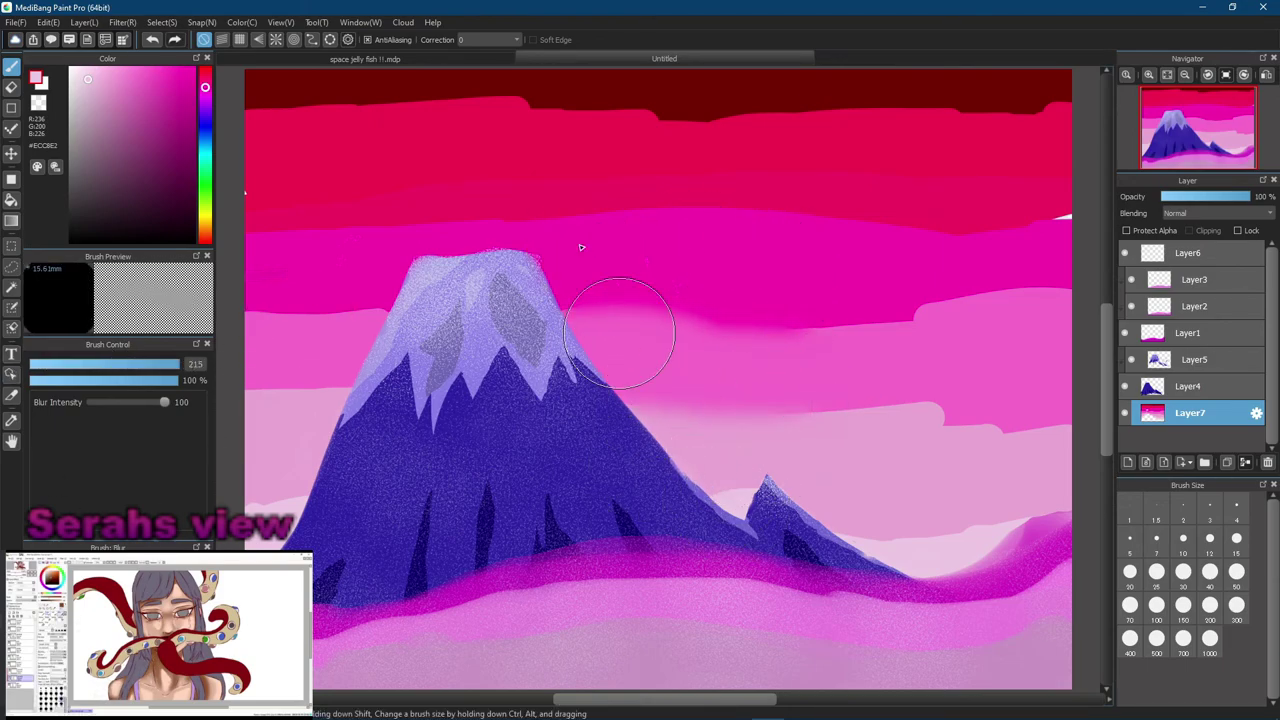
mouse_move(639, 292)
left_mouse_down()
mouse_move(835, 300)
mouse_move(910, 325)
mouse_move(1020, 295)
mouse_move(1048, 339)
left_mouse_up()
mouse_move(414, 214)
left_mouse_down()
mouse_move(318, 228)
mouse_move(275, 347)
mouse_move(253, 496)
mouse_move(250, 392)
mouse_move(281, 382)
mouse_move(297, 357)
mouse_move(320, 207)
mouse_move(234, 269)
mouse_move(259, 209)
mouse_move(264, 354)
mouse_move(292, 239)
mouse_move(396, 98)
mouse_move(380, 109)
mouse_move(819, 100)
mouse_move(704, 116)
mouse_move(758, 118)
mouse_move(986, 100)
mouse_move(1094, 114)
mouse_move(1033, 77)
mouse_move(1014, 100)
mouse_move(1129, 89)
mouse_move(1049, 68)
mouse_move(938, 87)
mouse_move(893, 149)
mouse_move(917, 145)
mouse_move(845, 74)
mouse_move(740, 143)
mouse_move(707, 74)
mouse_move(514, 88)
mouse_move(456, 109)
mouse_move(391, 161)
mouse_move(385, 88)
mouse_move(266, 84)
mouse_move(224, 120)
mouse_move(306, 136)
mouse_move(430, 128)
mouse_move(595, 82)
mouse_move(638, 175)
mouse_move(608, 250)
mouse_move(828, 307)
mouse_move(1005, 239)
mouse_move(954, 392)
mouse_move(1058, 428)
mouse_move(1035, 419)
mouse_move(959, 439)
mouse_move(1001, 534)
mouse_move(861, 539)
mouse_move(755, 392)
mouse_move(588, 229)
mouse_move(360, 216)
mouse_move(279, 374)
mouse_move(279, 434)
mouse_move(559, 385)
mouse_move(766, 548)
mouse_move(900, 473)
mouse_move(1002, 490)
mouse_move(1051, 348)
mouse_move(980, 496)
mouse_move(329, 366)
mouse_move(611, 388)
mouse_move(460, 540)
mouse_move(329, 586)
left_mouse_up()
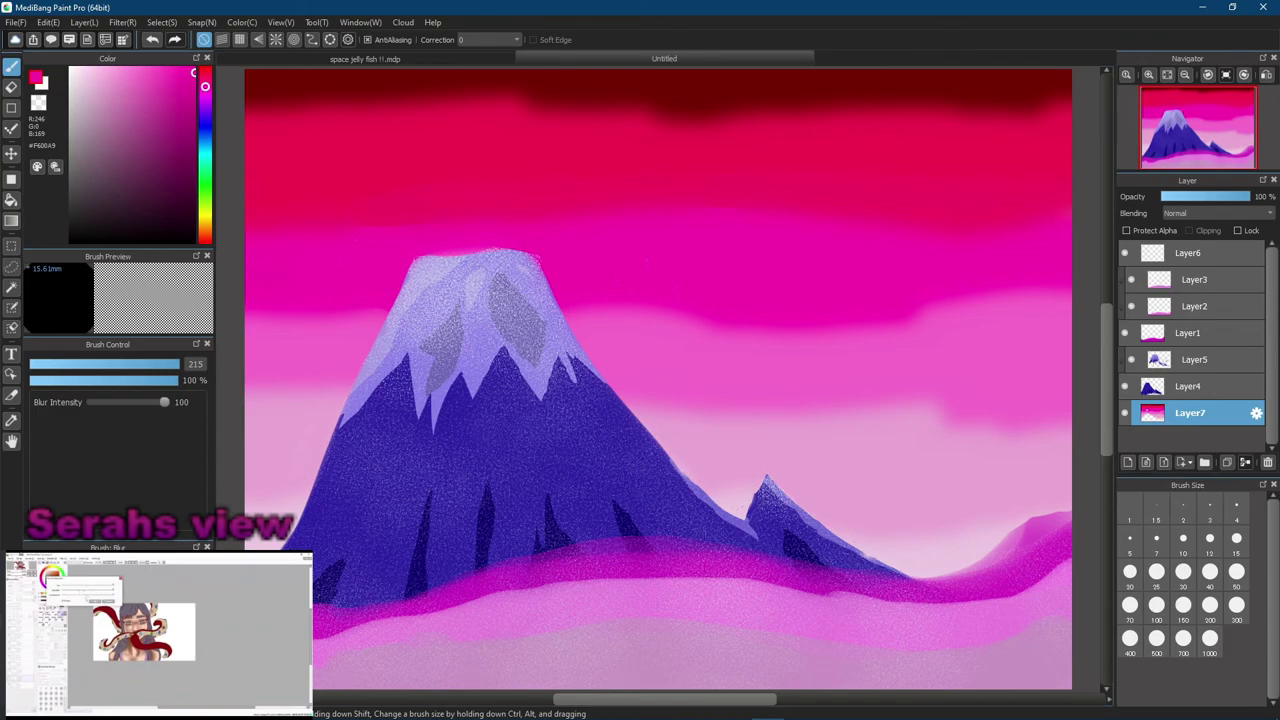
Look at the space jelly fish !!.mdp drawing and return to the untitled landscape
left_click(100, 580)
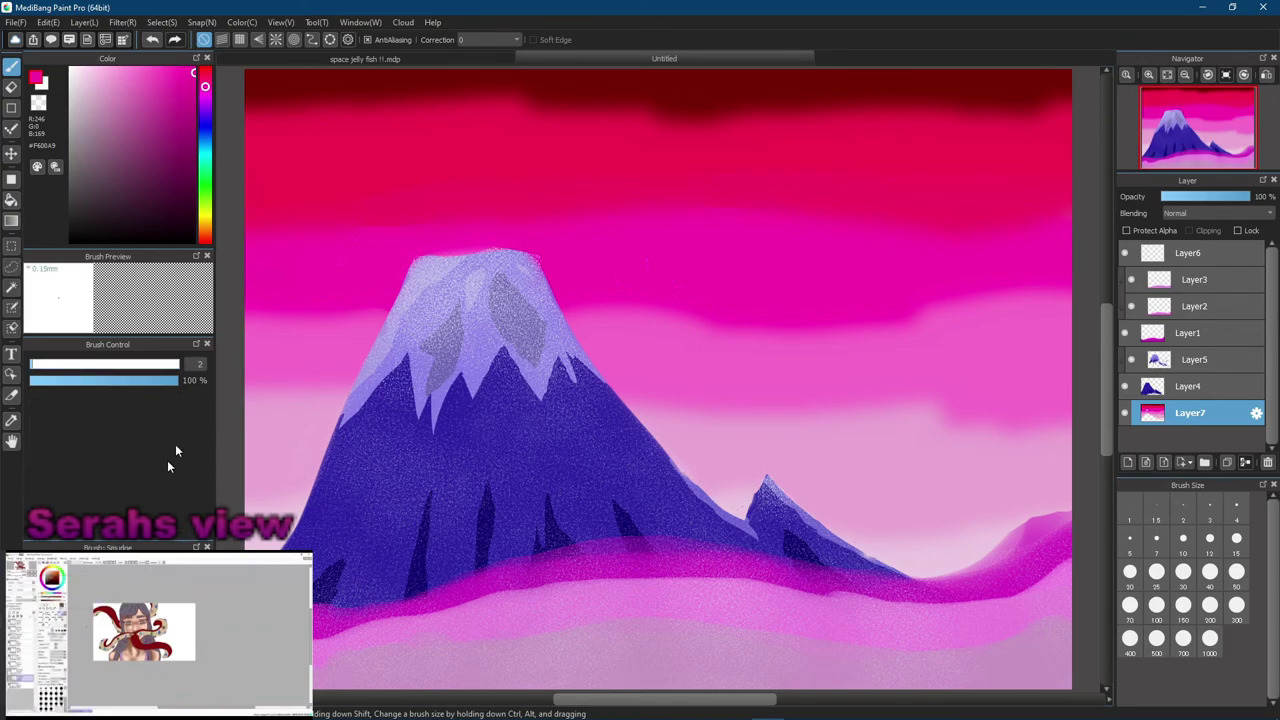
left_click(340, 59)
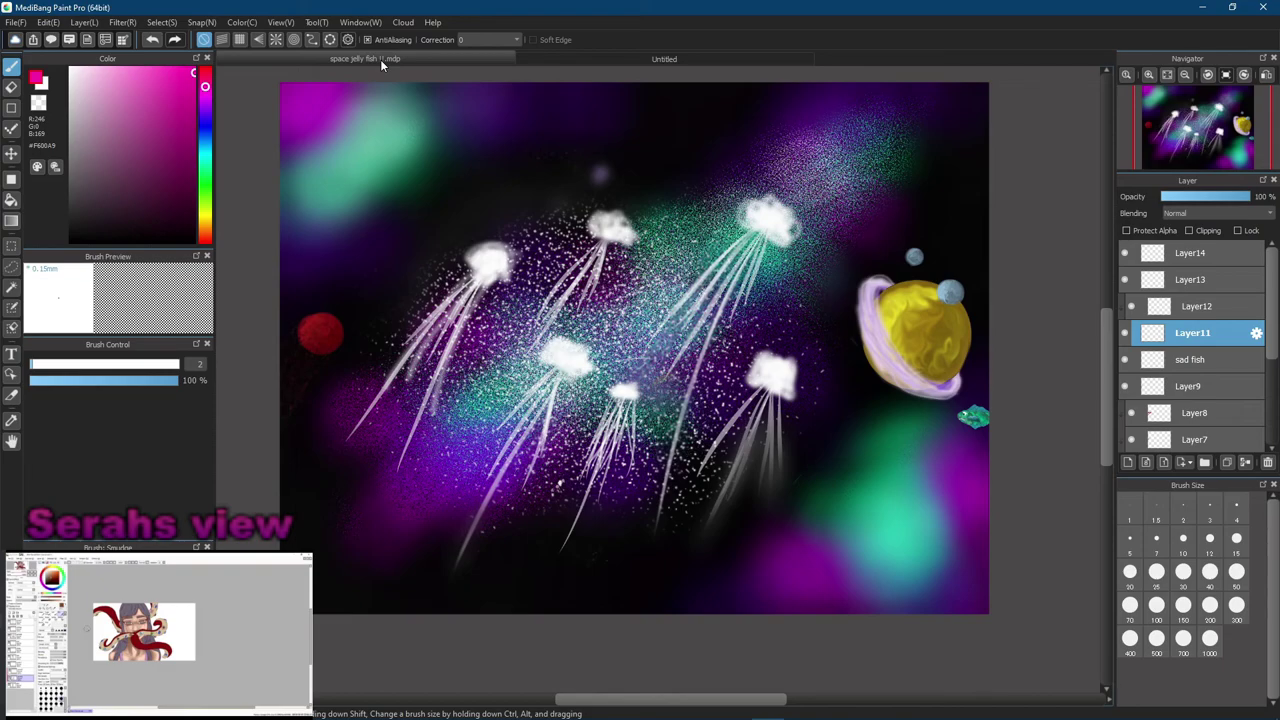
left_click(646, 58)
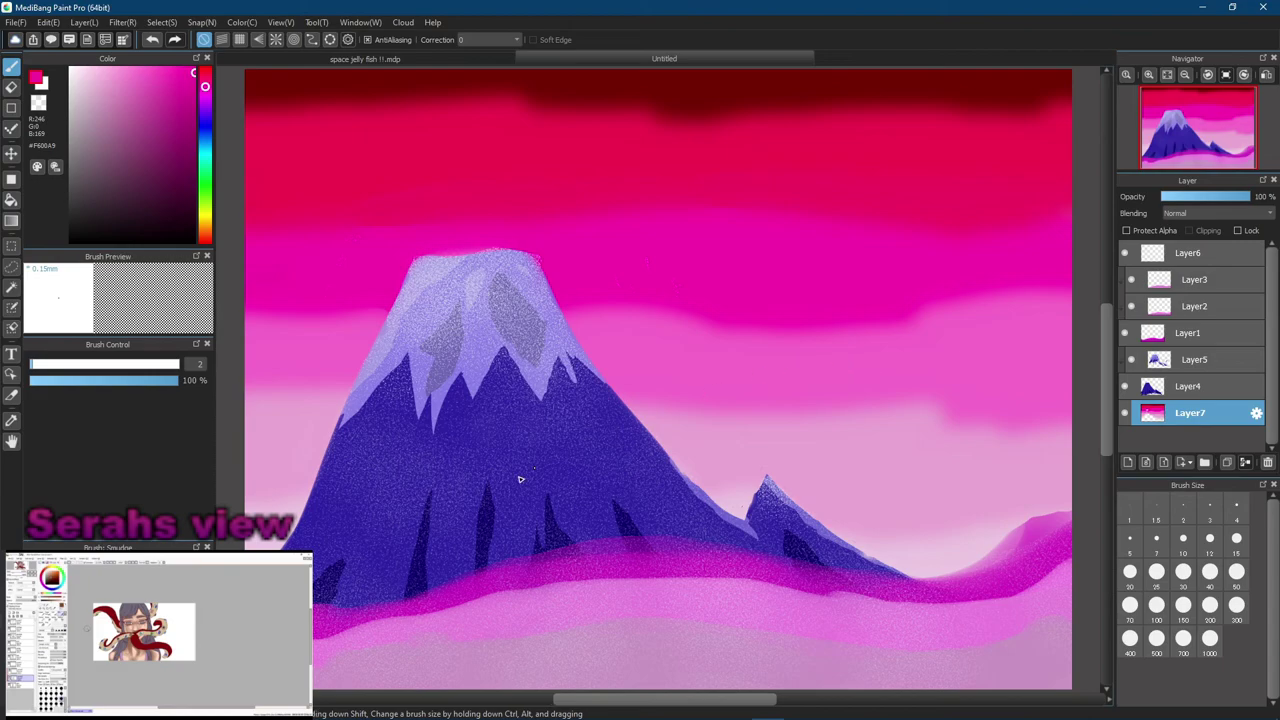
Blur the sky band transitions on Layer7 further with the Blur brush at size 215
left_click(110, 600)
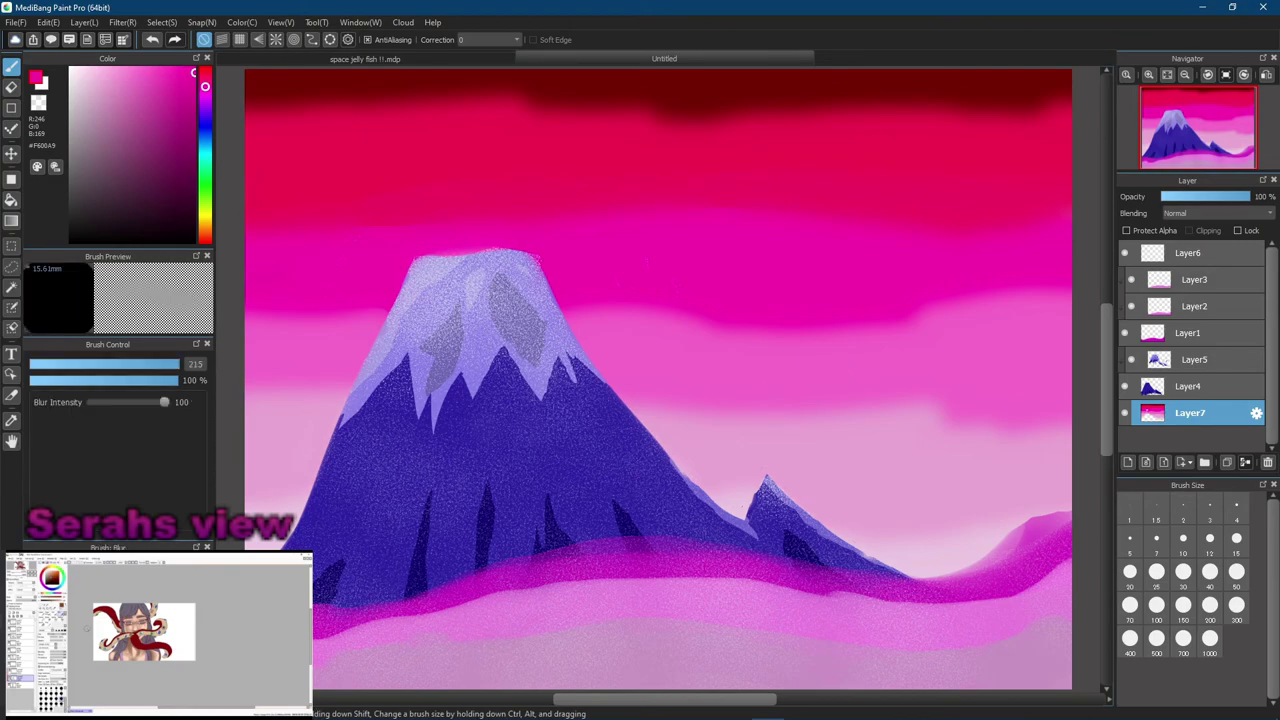
mouse_move(240, 318)
left_mouse_down()
mouse_move(350, 187)
mouse_move(328, 191)
mouse_move(323, 320)
mouse_move(330, 181)
mouse_move(325, 245)
mouse_move(325, 177)
mouse_move(292, 142)
left_mouse_up()
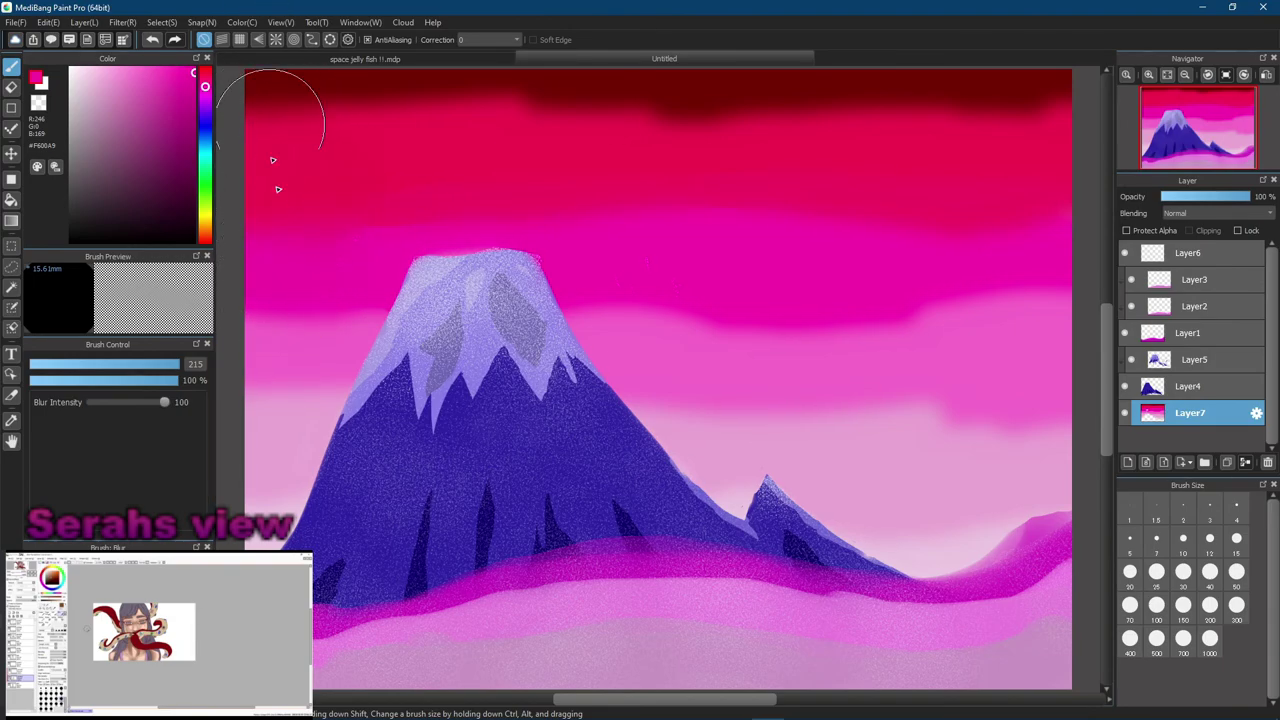
double_click(829, 9)
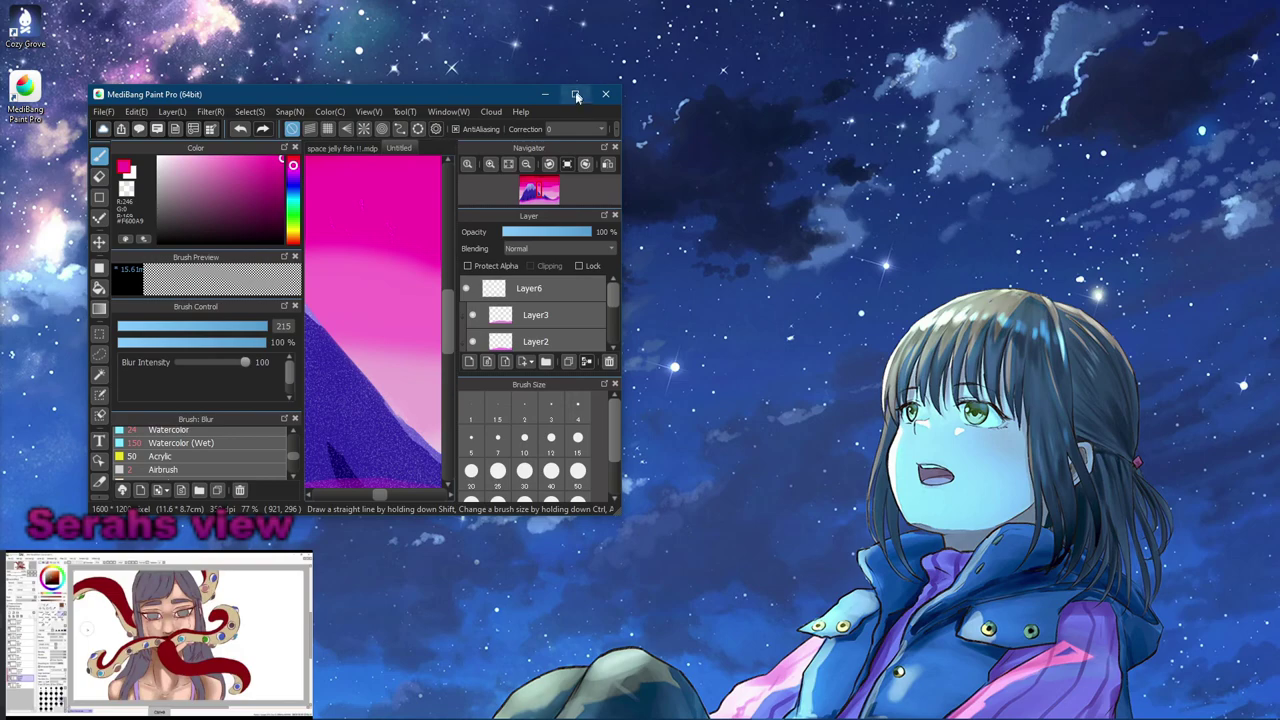
left_click(573, 95)
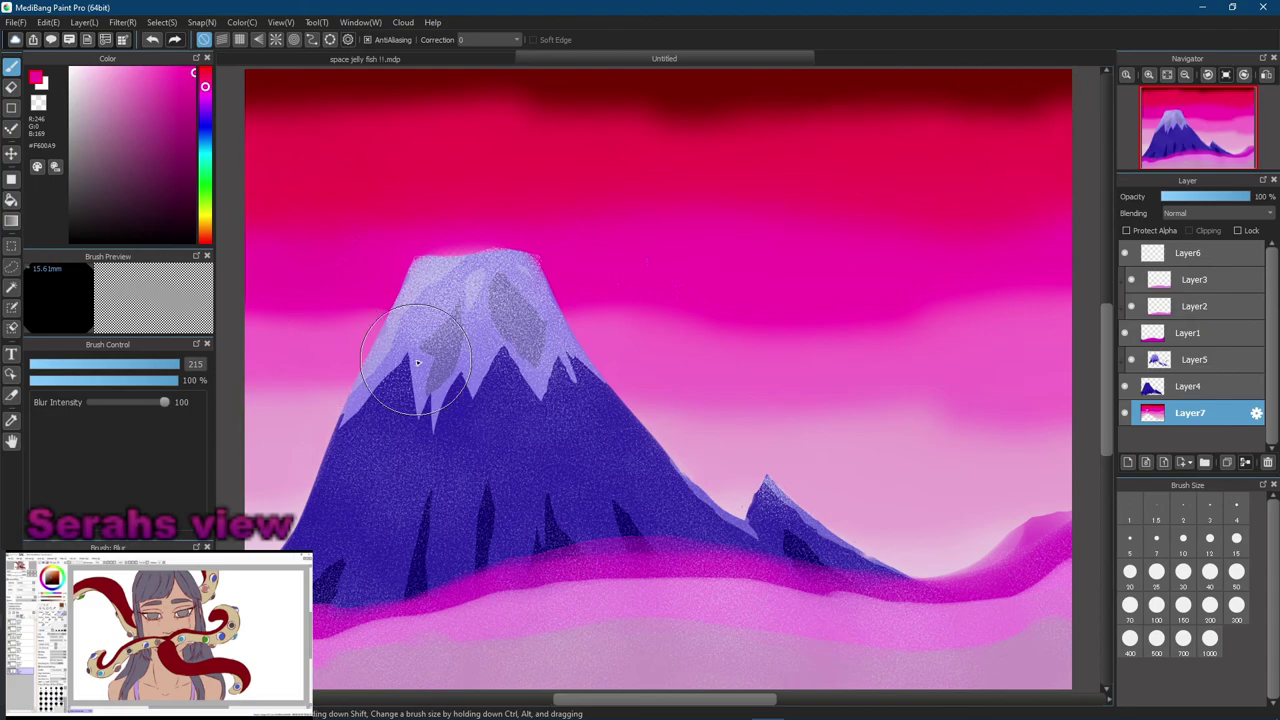
Try very short linear Foreground-Background gradients in magenta (#F600A9) near the sky's upper edge on Layer7, and undo them
left_click(12, 222)
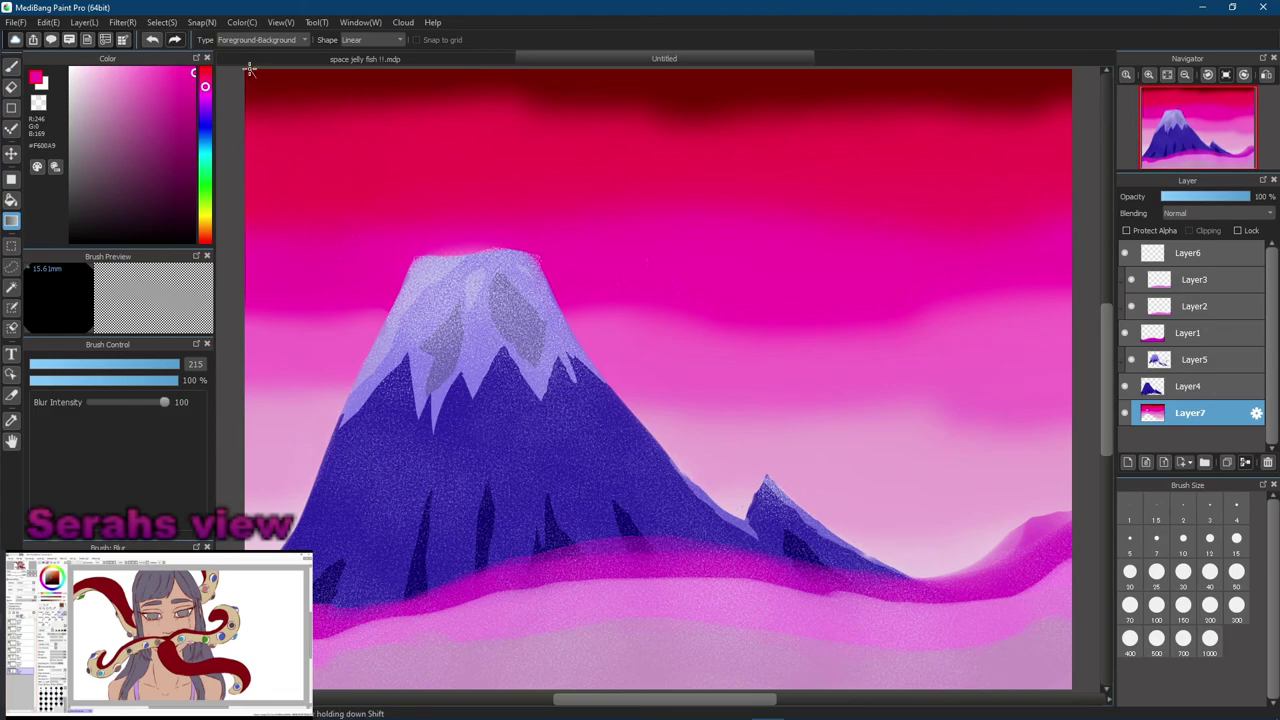
left_click_drag(248, 68, 237, 66)
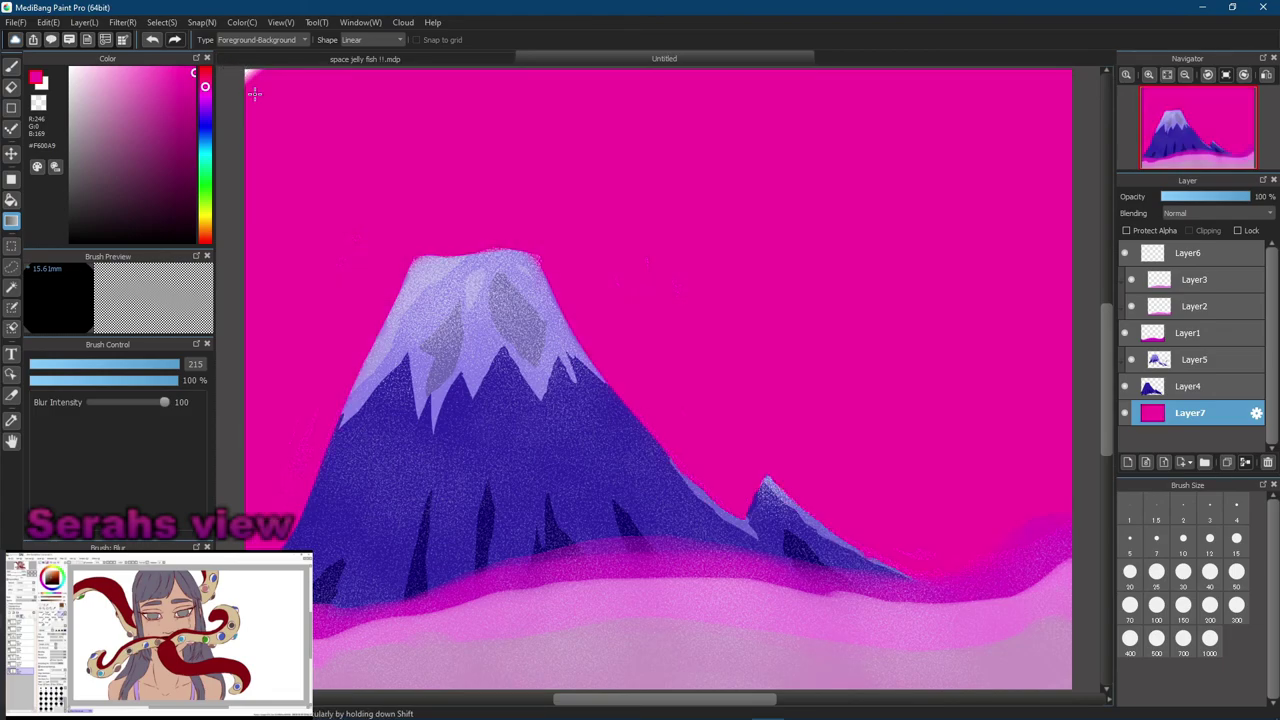
key("ctrl+z")
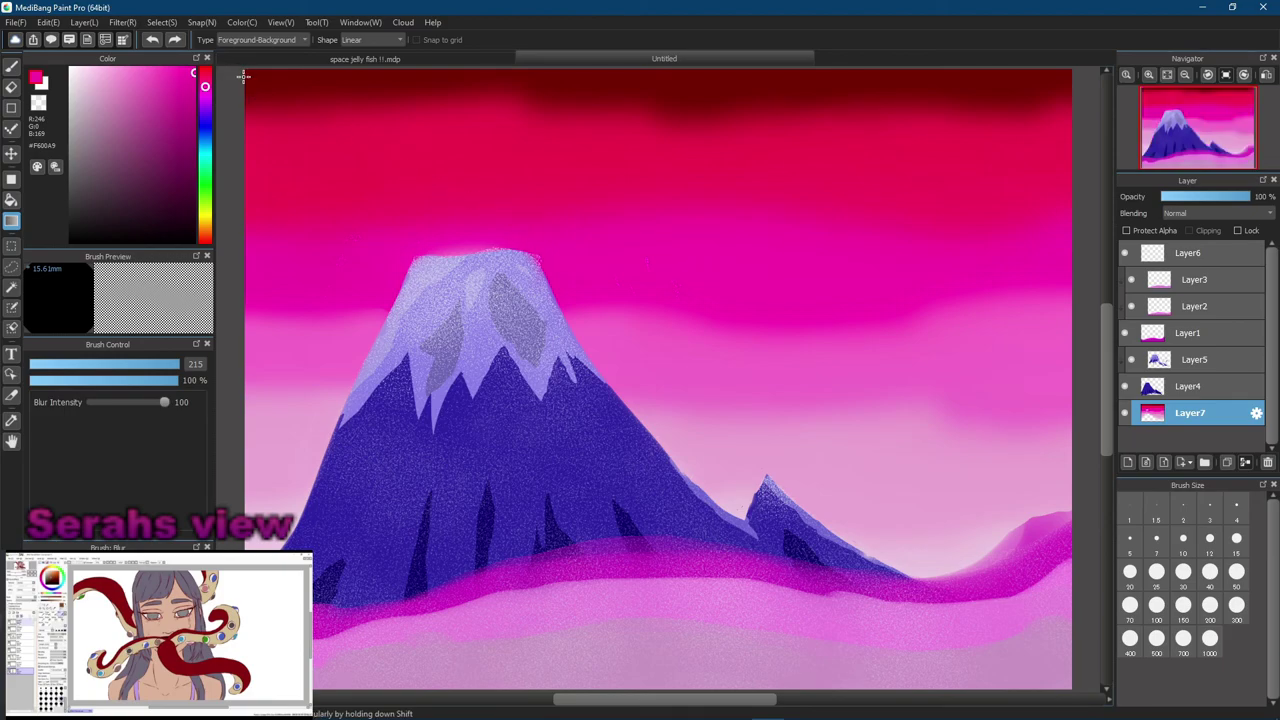
scroll(245, 64, "up", 1)
scroll(245, 64, "up", 1)
key("ctrl+y")
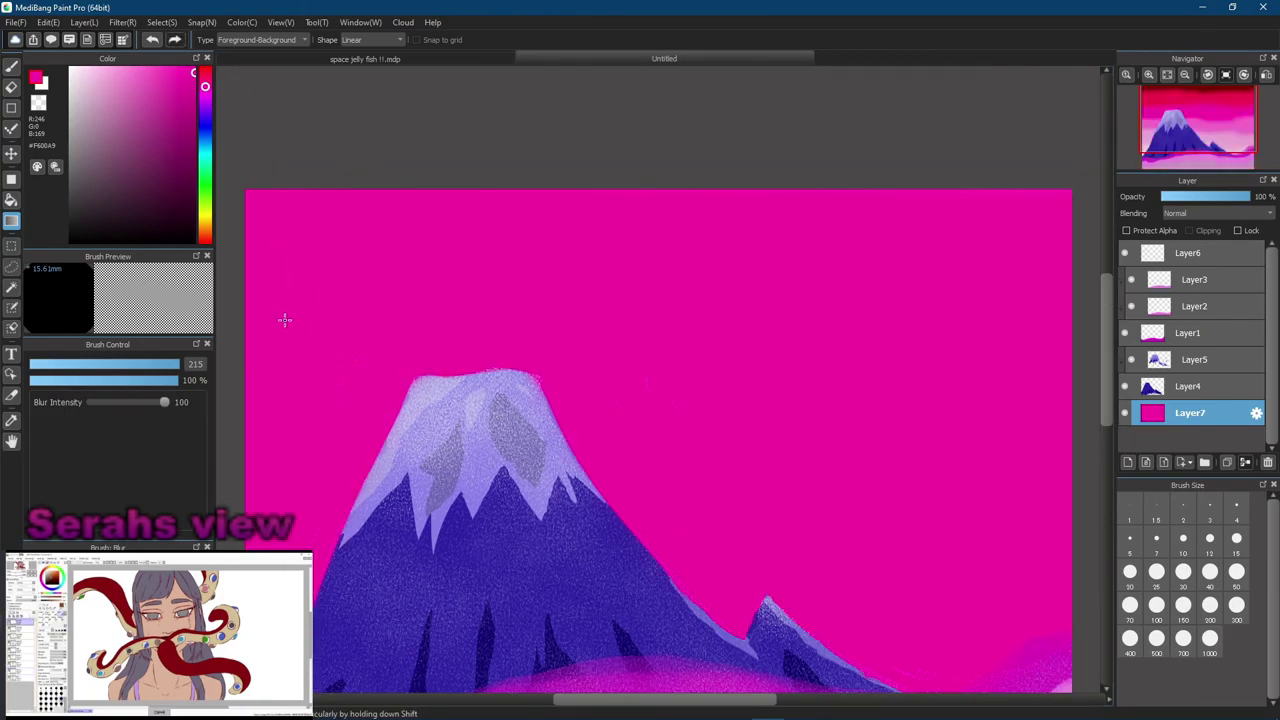
key("ctrl+z")
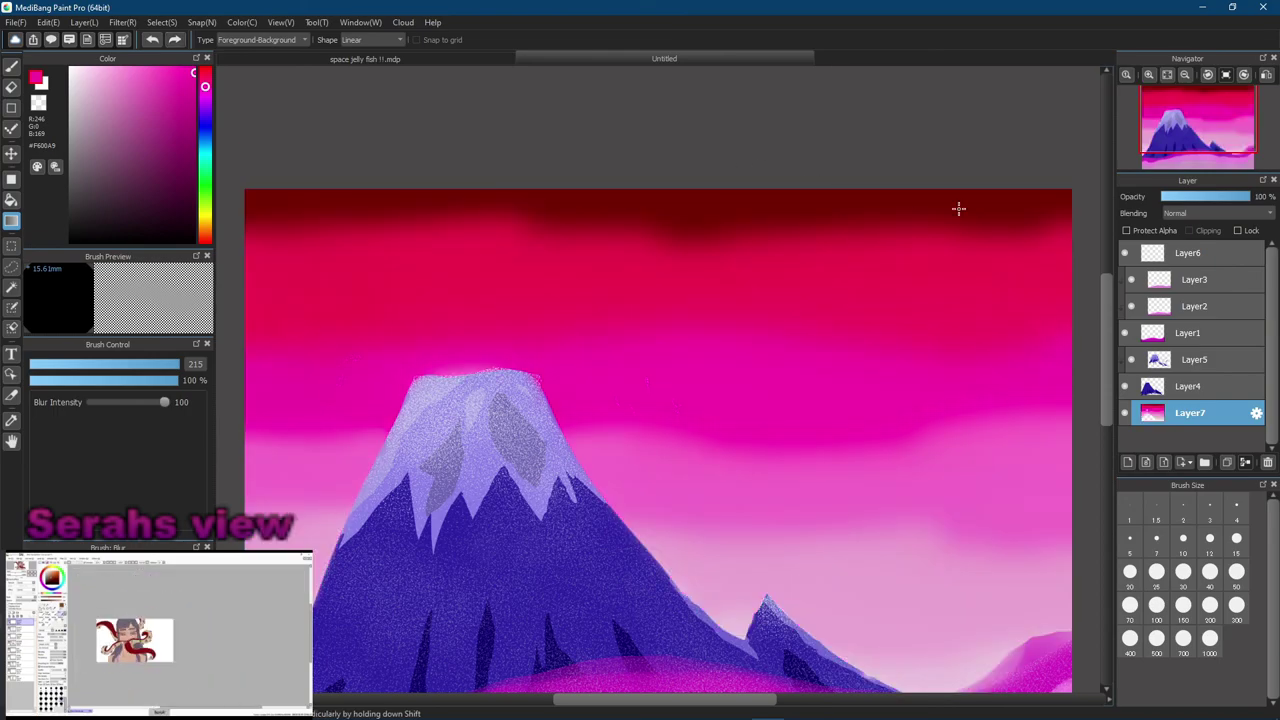
key("ctrl+y")
mouse_move(1100, 372)
left_mouse_down()
mouse_move(1097, 420)
mouse_move(1106, 378)
left_mouse_up()
key("ctrl+z")
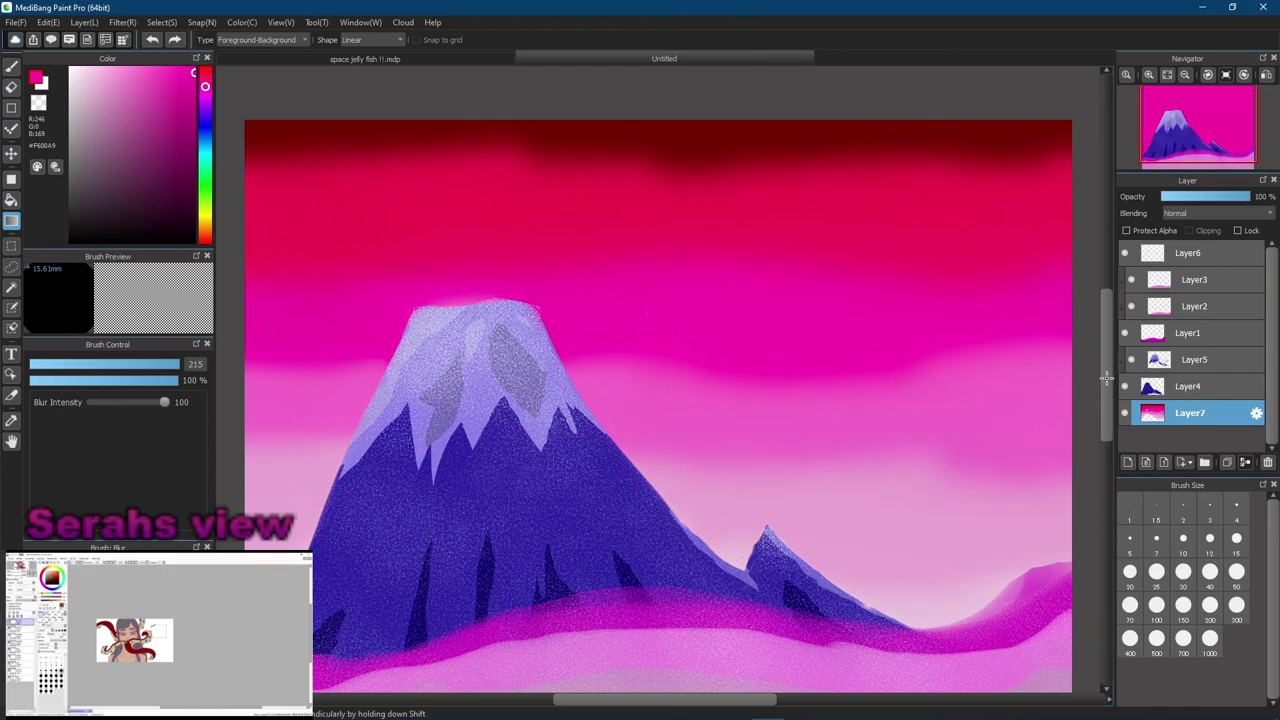
left_click_drag(777, 143, 775, 140)
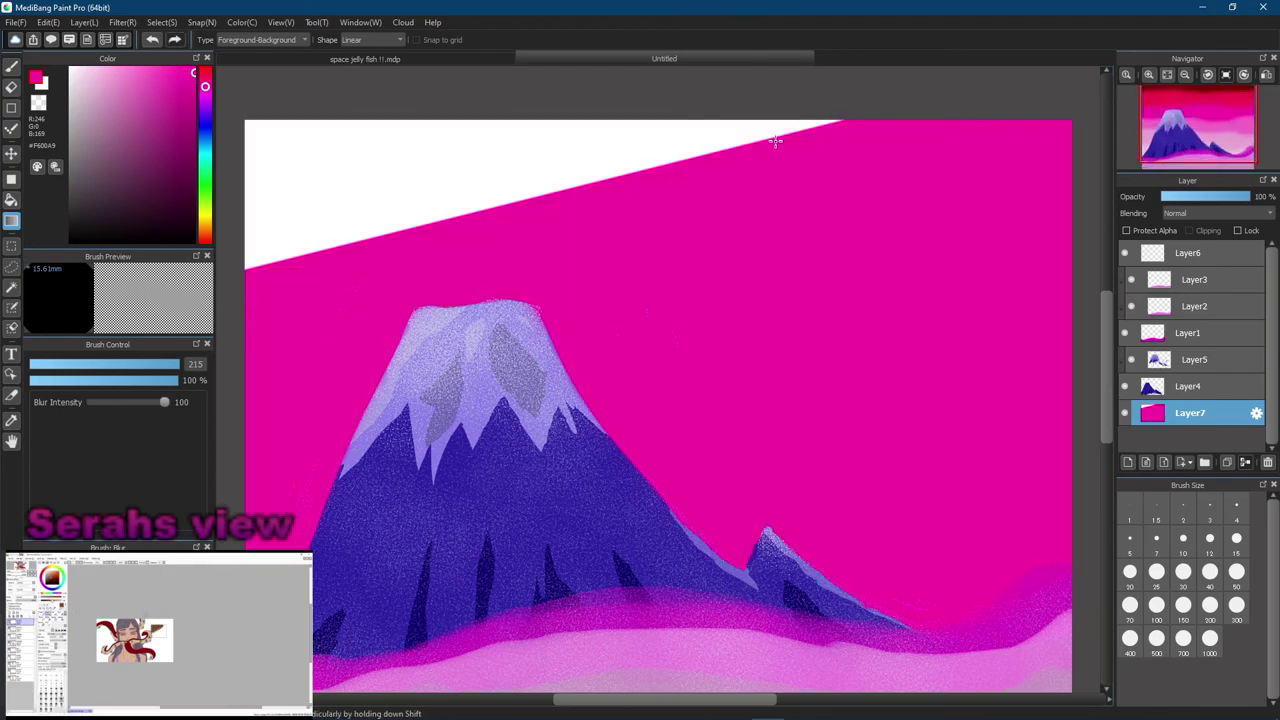
key("ctrl+z")
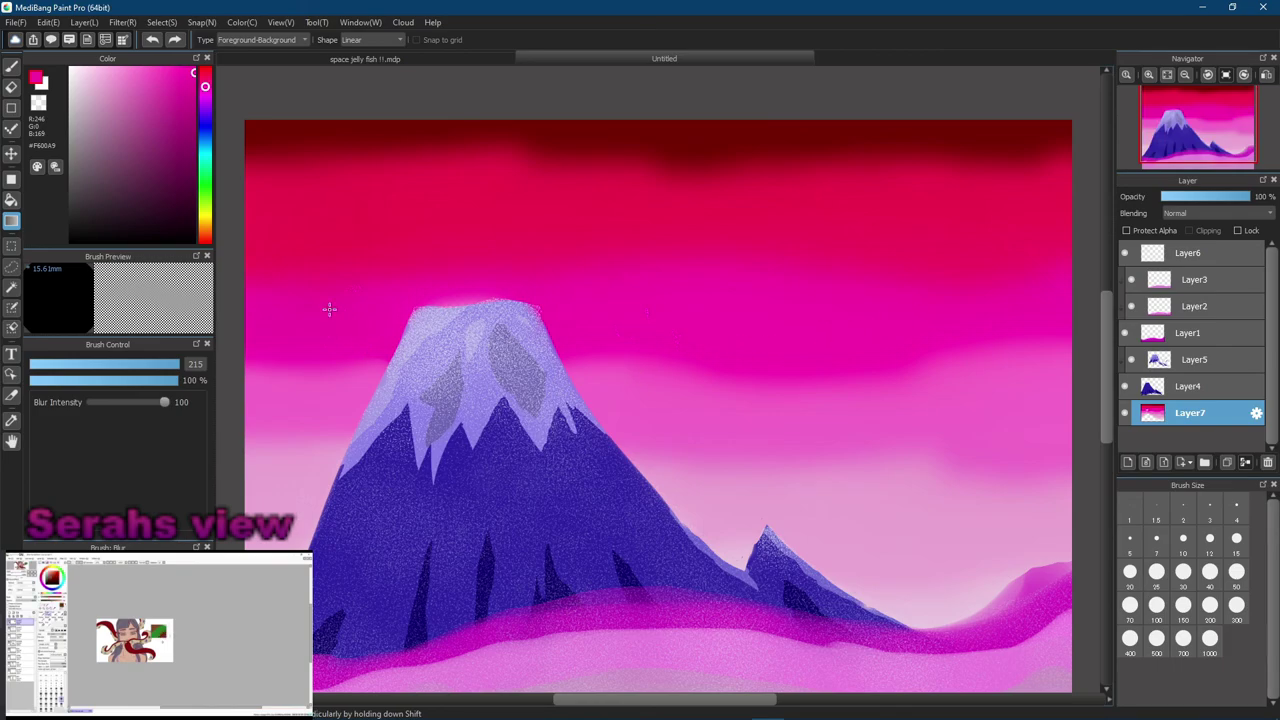
Swap the foreground colour to white (#FFFFFF), try a short gradient at the sky's upper edge, and undo it
left_click(47, 85)
left_click(46, 86)
left_click(45, 88)
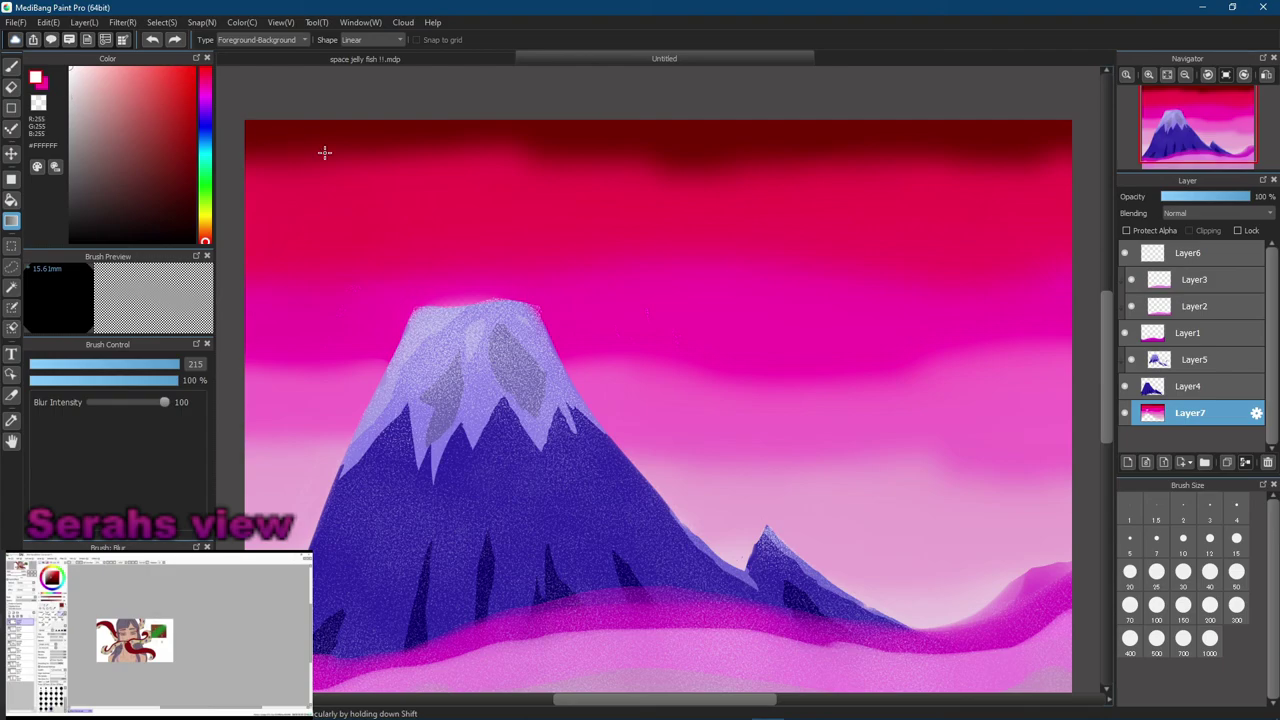
left_click_drag(387, 121, 384, 122)
key("ctrl+z")
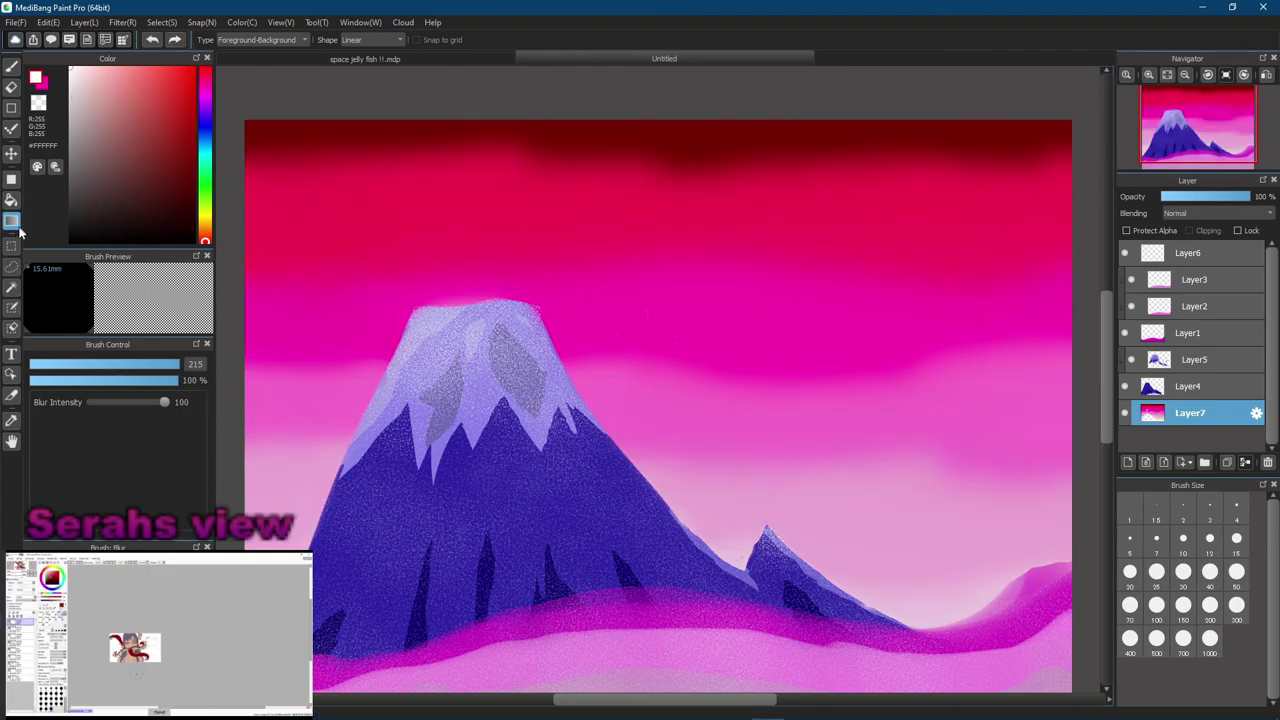
Restore magenta (#F600A9) as the foreground colour, try a diagonal magenta-to-white gradient across the sky, and undo it
left_click(44, 78)
left_click_drag(266, 145, 940, 600)
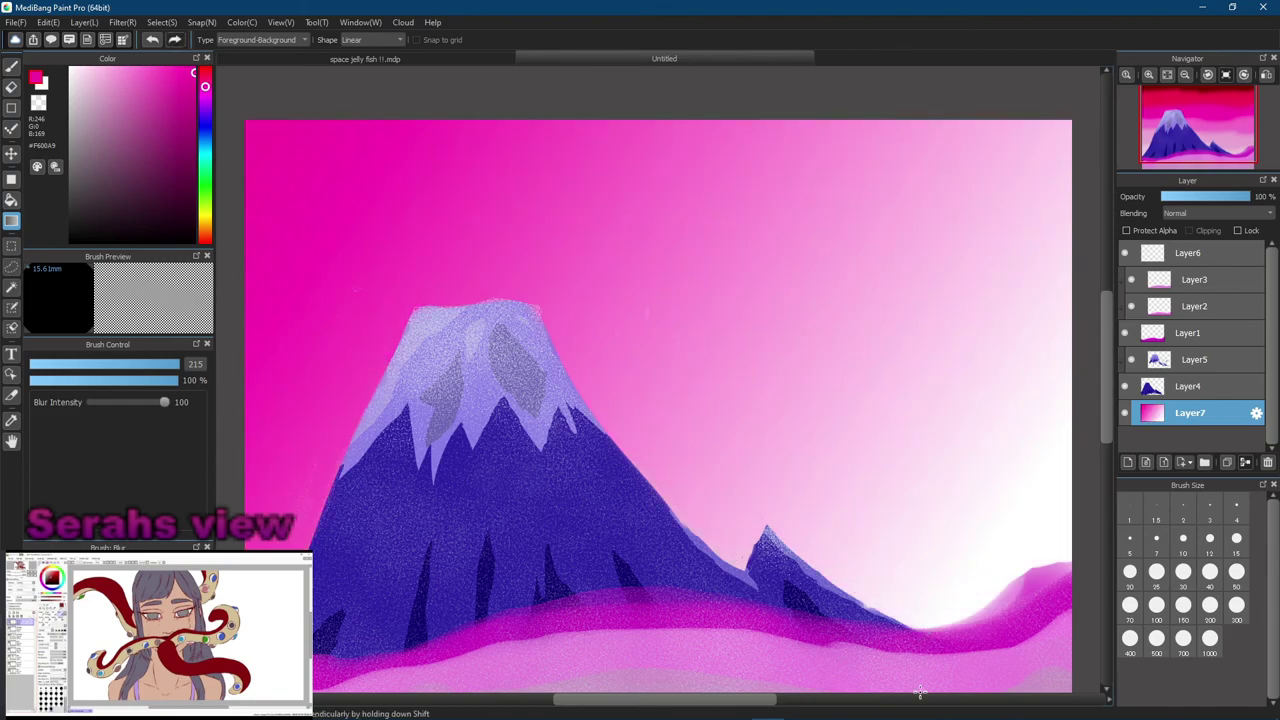
key("ctrl+z")
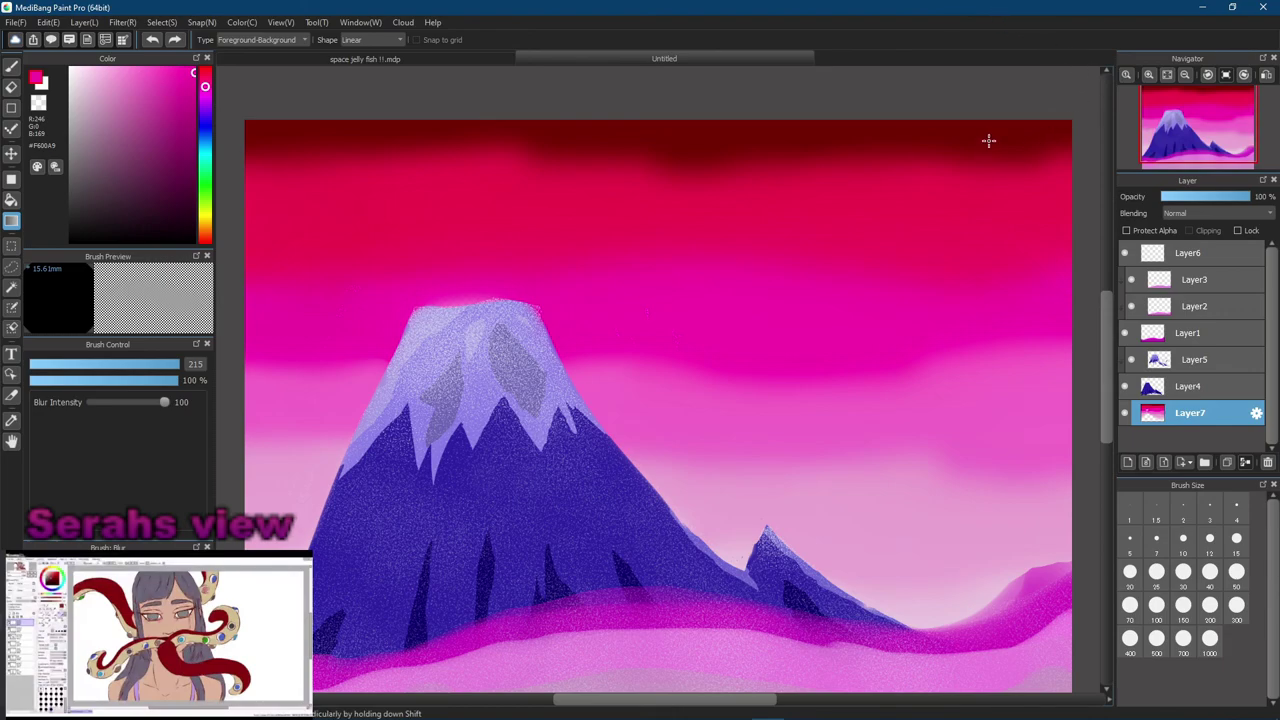
Fill Layer7 with a near-vertical linear gradient from magenta at the top of the sky to white above the waves, and set the Blur brush size to 462
left_click_drag(984, 180, 940, 643)
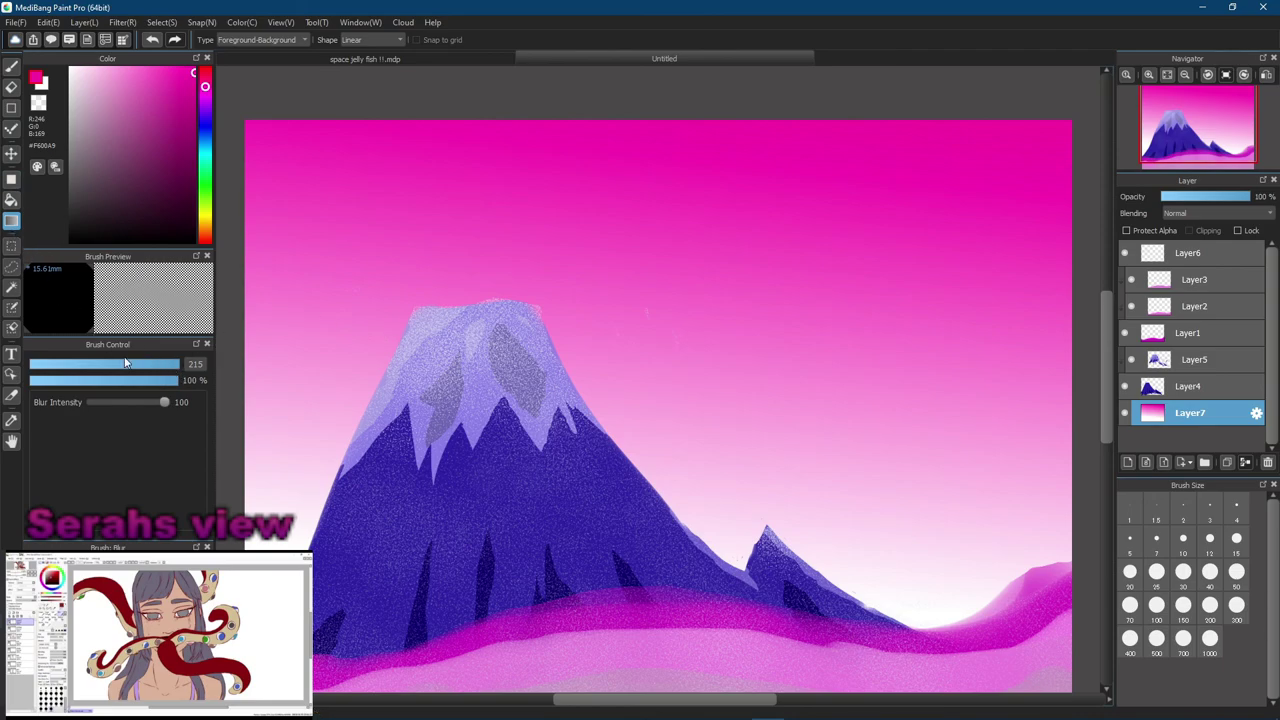
left_click_drag(168, 360, 181, 366)
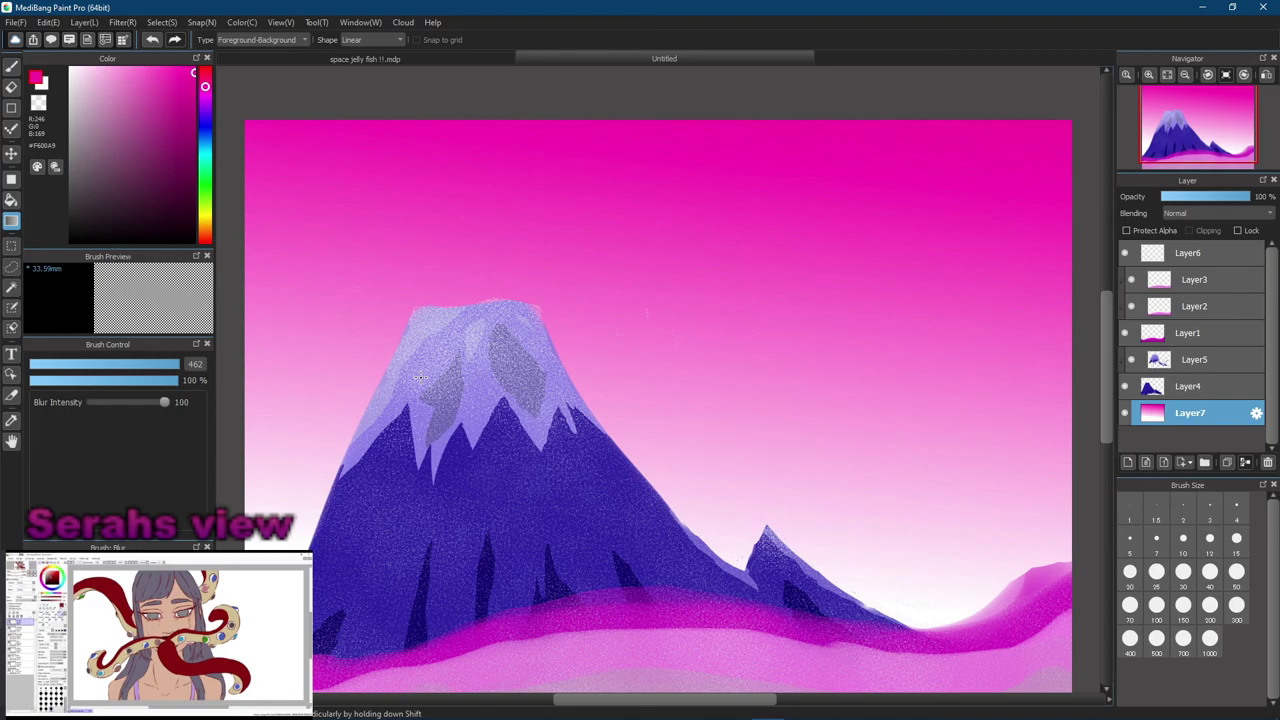
Change the foreground colour to red (#F60041) and save the drawing in Pictures as "fuju san" in MediBang Paint Pro (.mdp) format
left_click(205, 74)
left_click(14, 22)
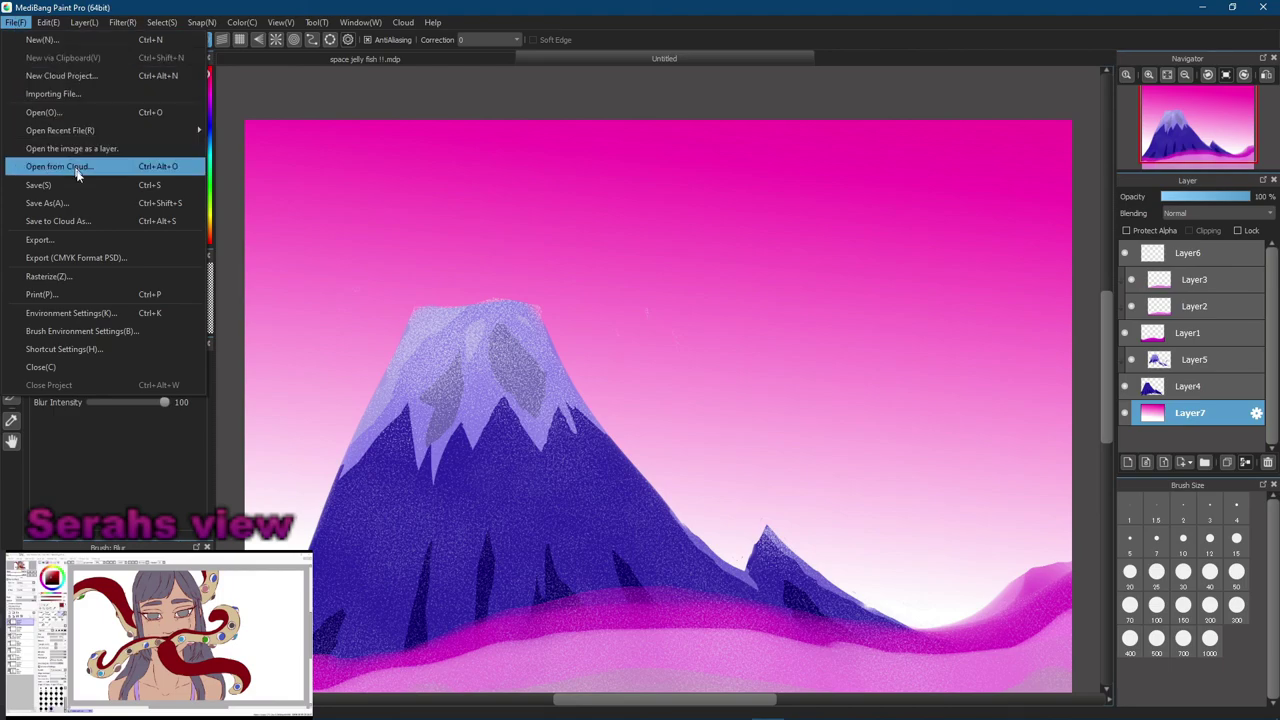
left_click(104, 205)
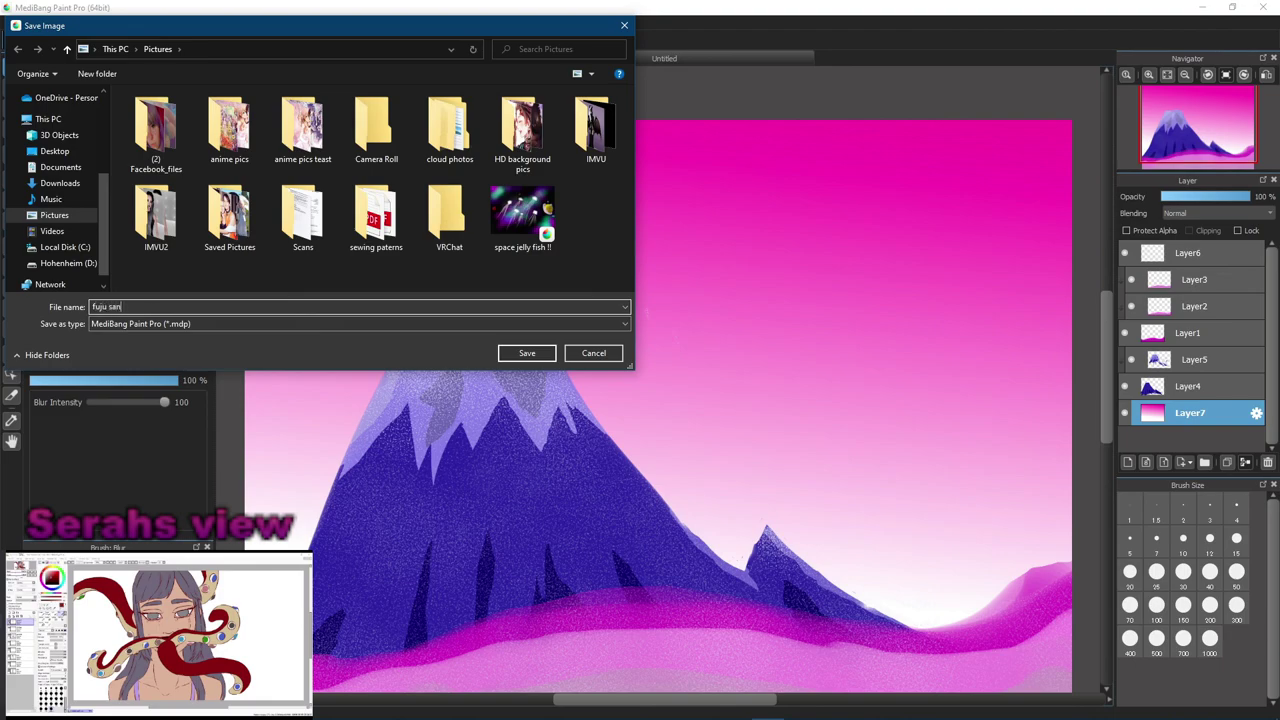
left_click(527, 353)
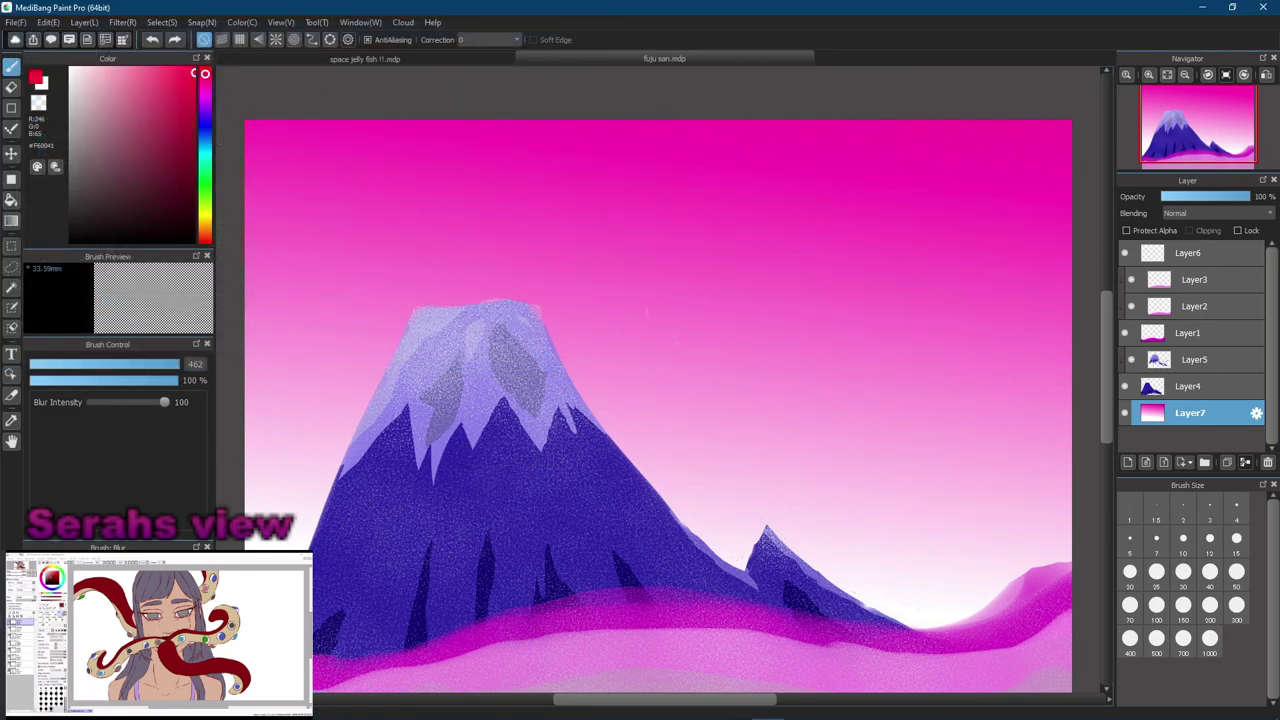